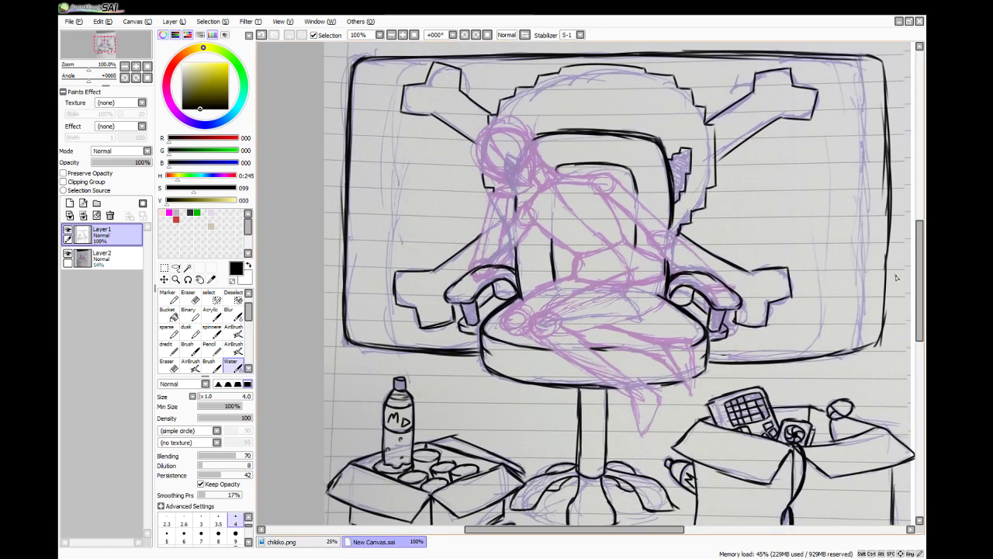
# - Look over the full-body character reference image and return to the New Canvas.sai sketch
pyautogui.scroll(-2, 918, 263)
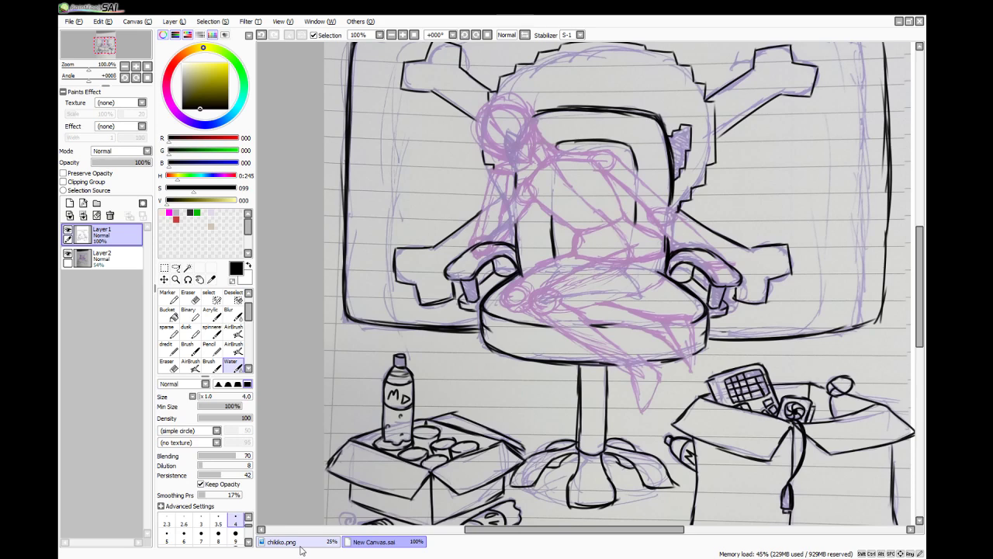
pyautogui.click(299, 543)
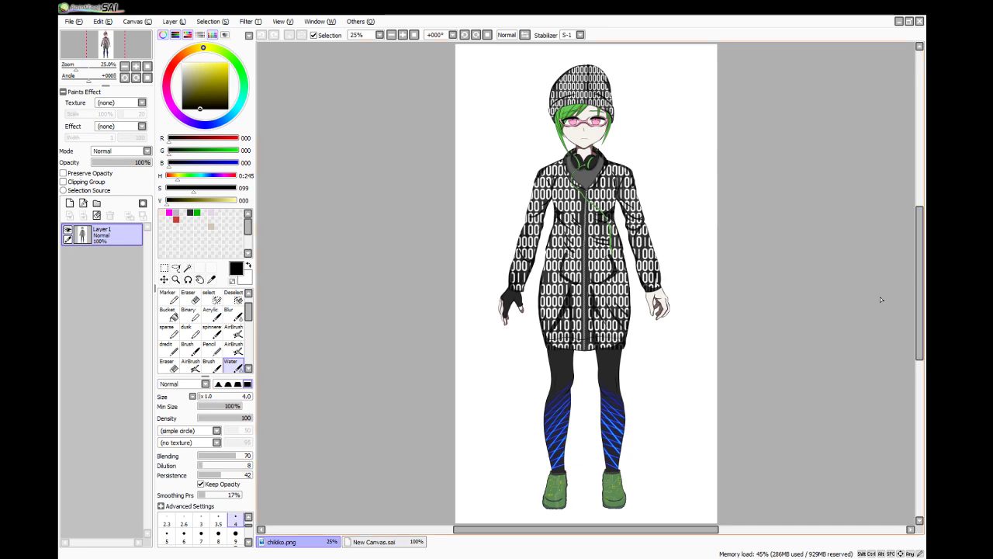
pyautogui.click(357, 543)
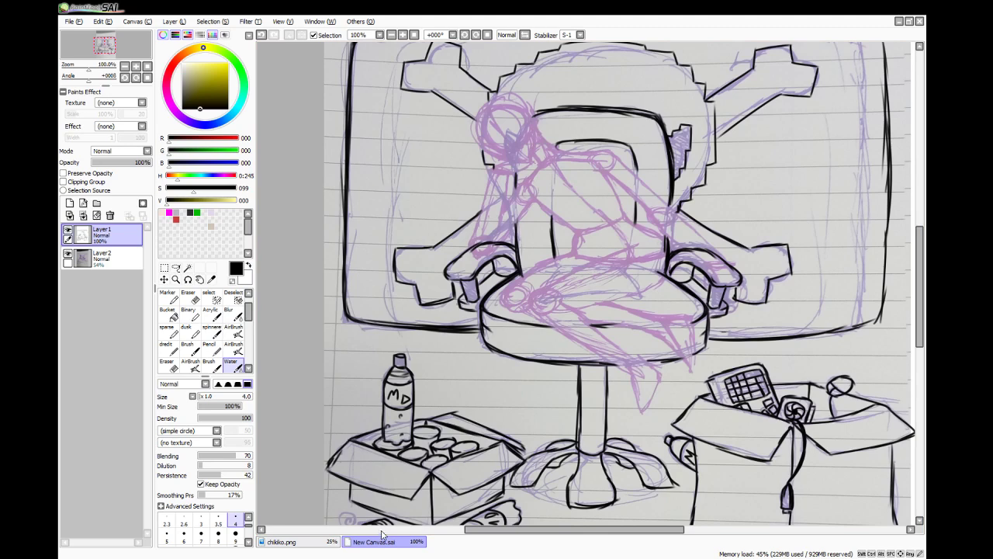
pyautogui.click(362, 557)
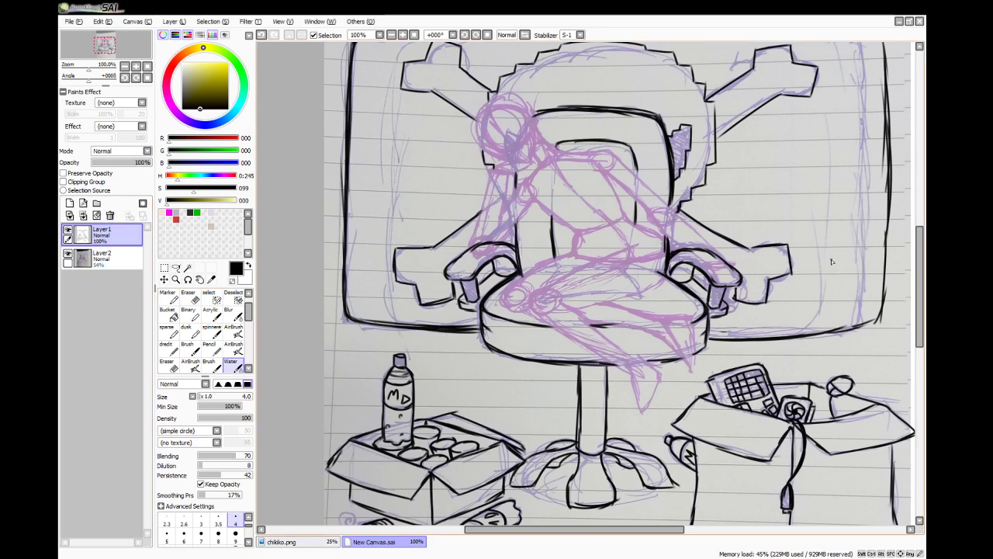
pyautogui.moveTo(920, 250)
pyautogui.mouseDown()
pyautogui.moveTo(920, 273)
pyautogui.moveTo(920, 242)
pyautogui.mouseUp()
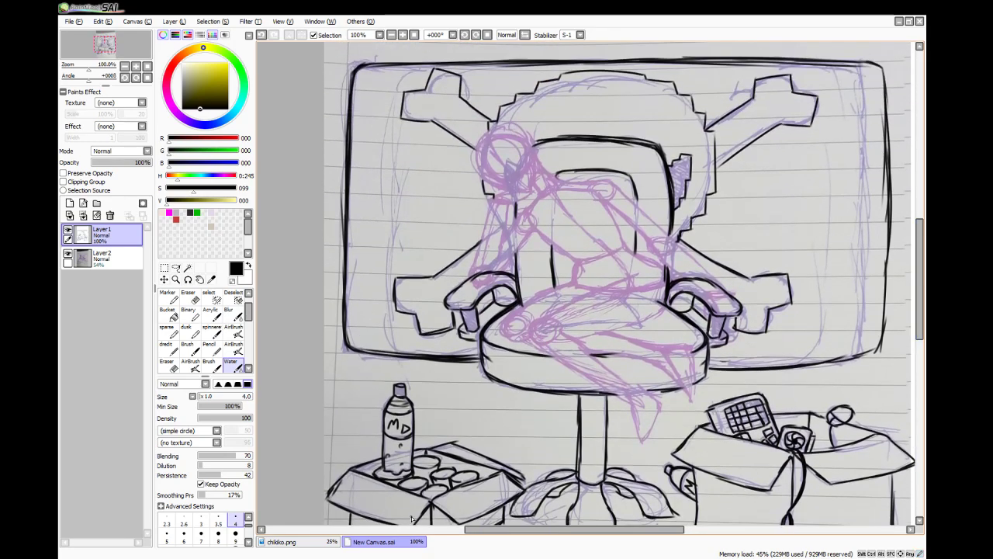
pyautogui.click(296, 543)
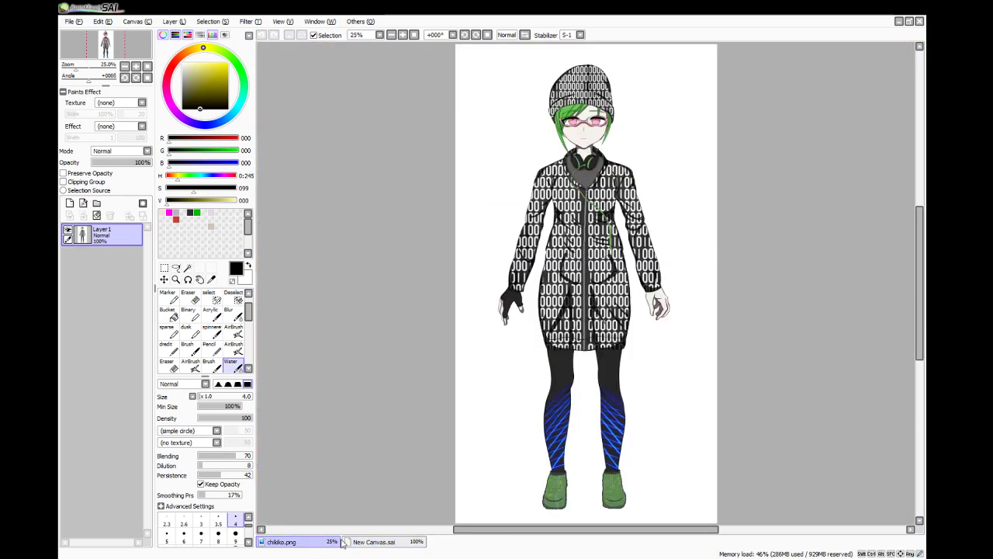
pyautogui.click(372, 542)
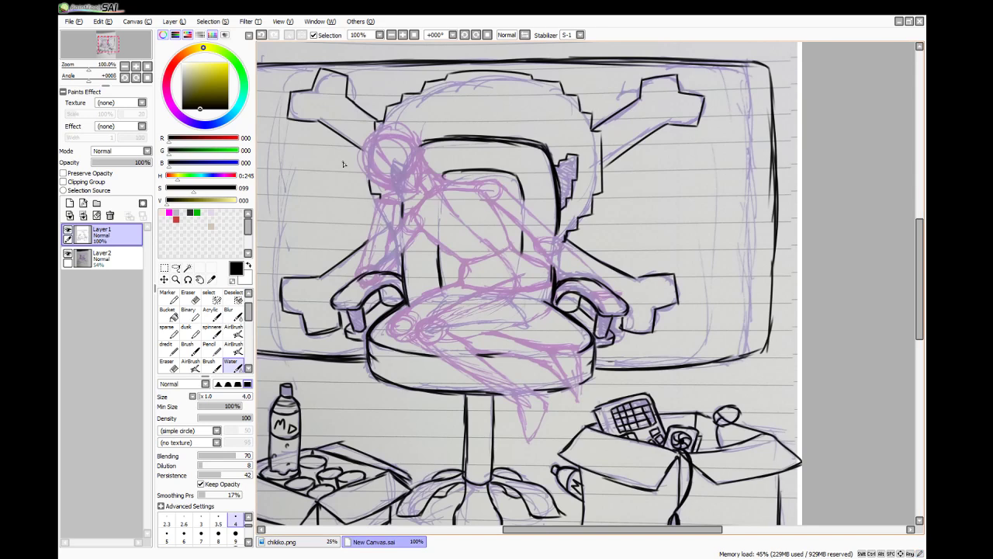
# - Add a new layer above Layer1 and draw the character's jawline in black with the Water brush at size 2.3
pyautogui.scroll(3, 343, 164)
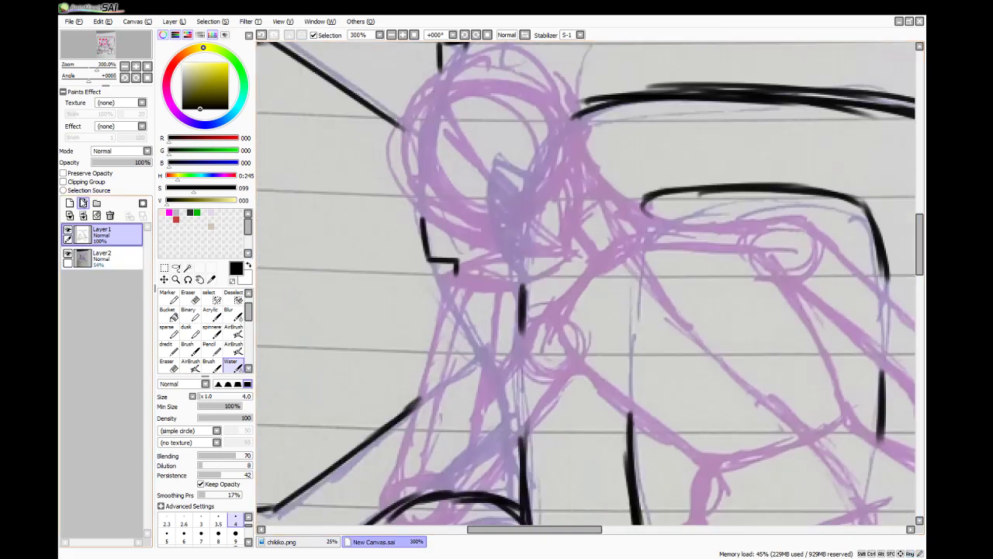
pyautogui.click(71, 203)
pyautogui.click(166, 521)
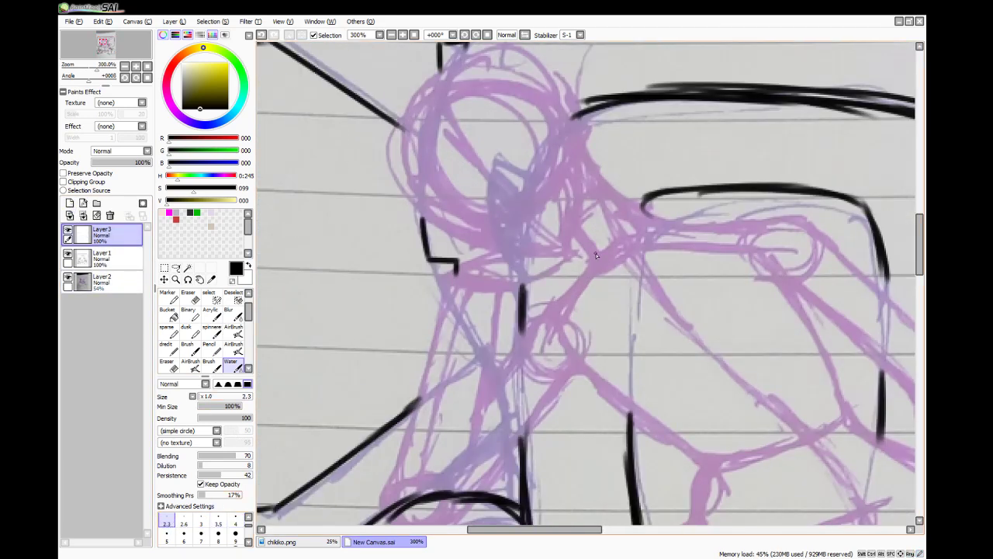
pyautogui.moveTo(484, 529); pyautogui.dragTo(508, 529)
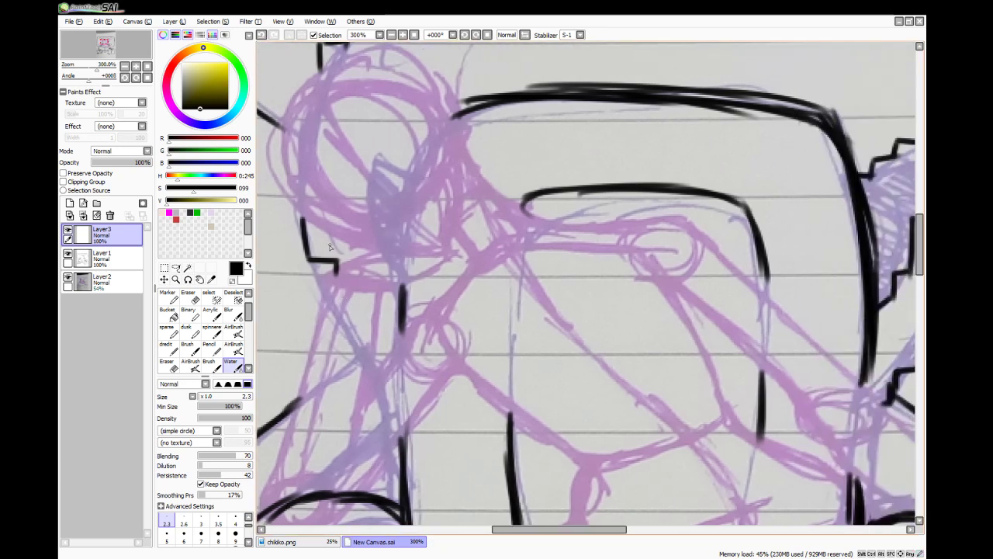
pyautogui.moveTo(307, 218)
pyautogui.mouseDown()
pyautogui.moveTo(395, 256)
pyautogui.moveTo(344, 241)
pyautogui.moveTo(437, 253)
pyautogui.mouseUp()
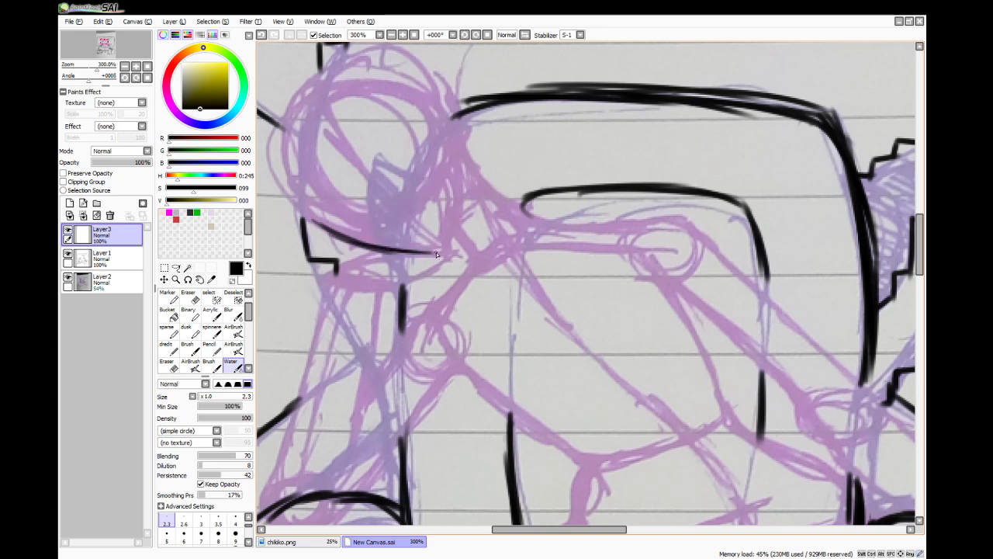
pyautogui.moveTo(373, 248)
pyautogui.mouseDown()
pyautogui.moveTo(450, 255)
pyautogui.moveTo(458, 210)
pyautogui.mouseUp()
pyautogui.moveTo(453, 256); pyautogui.dragTo(458, 194)
# - Extend the black line from the chin's tip up the far side of the jaw
pyautogui.press('End')
pyautogui.press('End')
pyautogui.press('End')
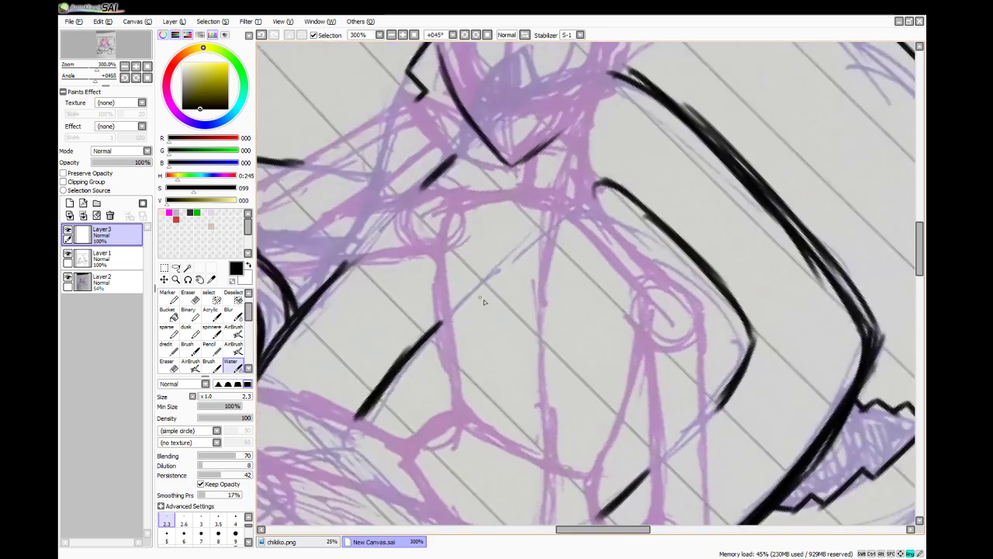
pyautogui.moveTo(919, 247); pyautogui.dragTo(919, 229)
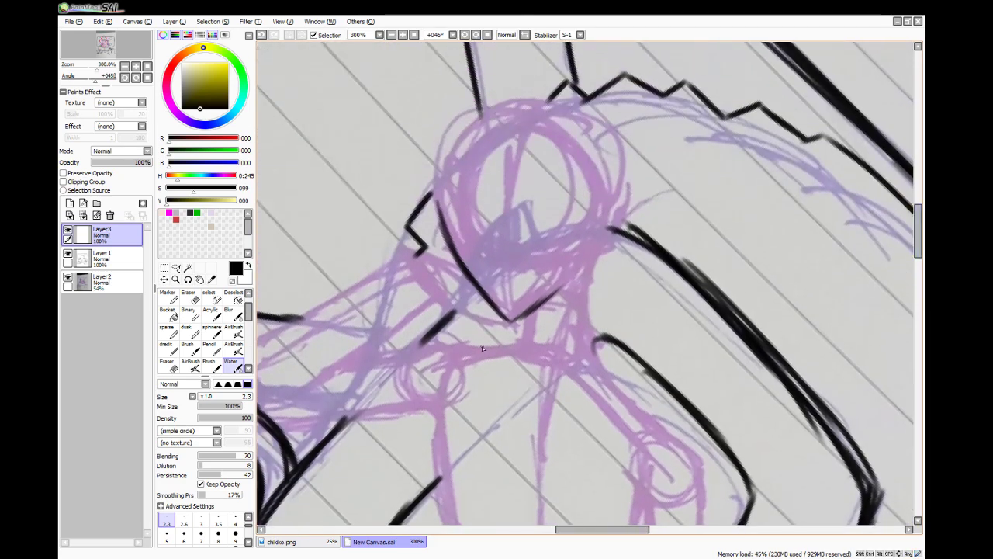
pyautogui.moveTo(512, 320)
pyautogui.mouseDown()
pyautogui.moveTo(561, 299)
pyautogui.moveTo(544, 312)
pyautogui.moveTo(580, 276)
pyautogui.mouseUp()
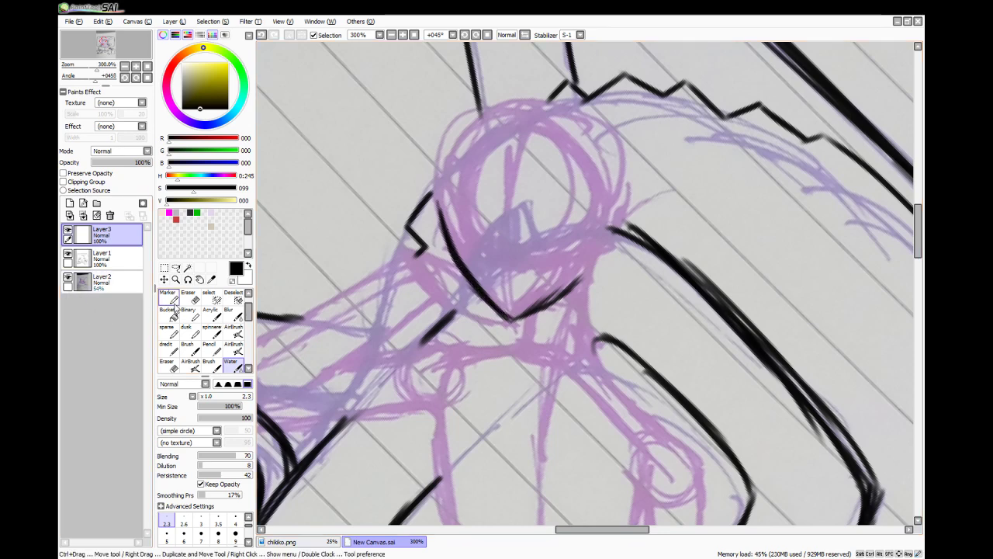
# - Erase the short stroke on the far side of the chin with the Eraser at size 4
pyautogui.click(172, 298)
pyautogui.click(188, 298)
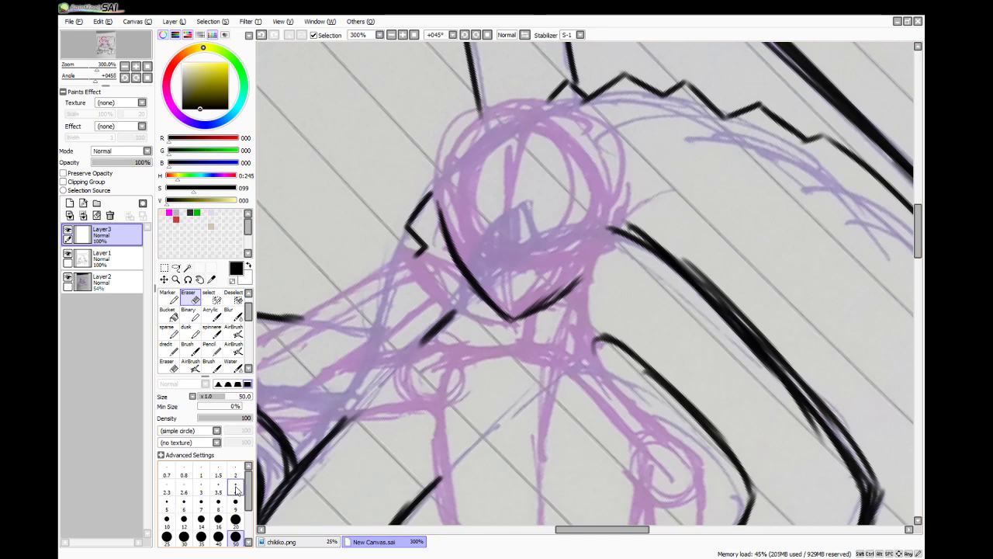
pyautogui.moveTo(508, 311)
pyautogui.mouseDown()
pyautogui.moveTo(463, 249)
pyautogui.moveTo(495, 299)
pyautogui.moveTo(464, 259)
pyautogui.moveTo(482, 293)
pyautogui.moveTo(470, 267)
pyautogui.moveTo(512, 316)
pyautogui.moveTo(560, 292)
pyautogui.mouseUp()
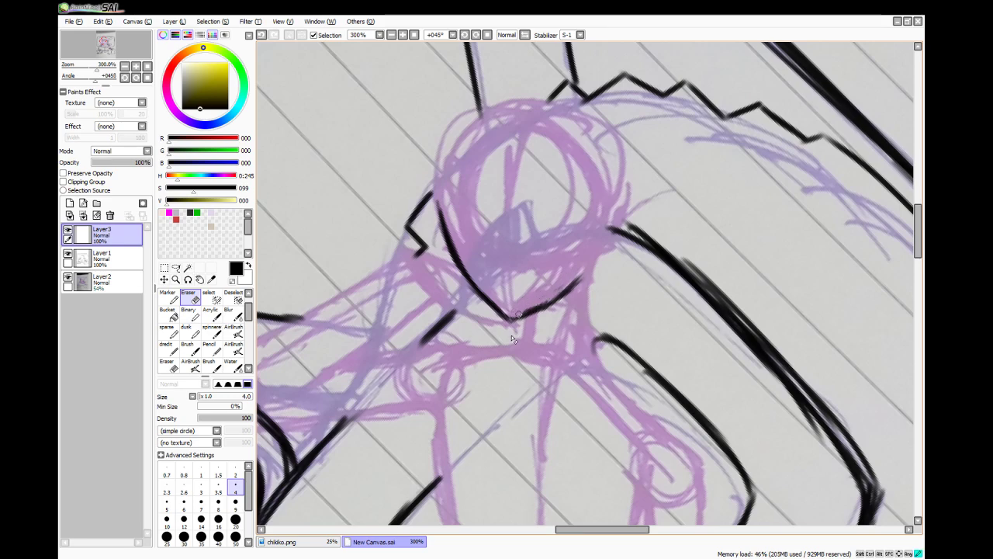
pyautogui.moveTo(514, 338)
pyautogui.mouseDown()
pyautogui.moveTo(556, 295)
pyautogui.moveTo(545, 309)
pyautogui.mouseUp()
pyautogui.moveTo(583, 272); pyautogui.dragTo(555, 305)
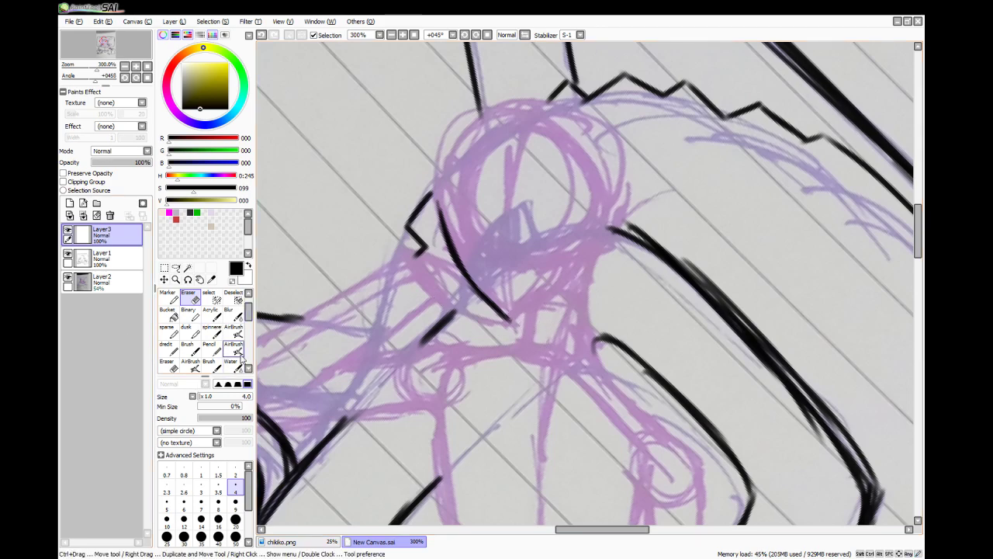
# - Add a new layer directly above Layer2 and choose the AirBrush at size 5 in pale yellow (RGB 255, 250, 157)
pyautogui.click(120, 283)
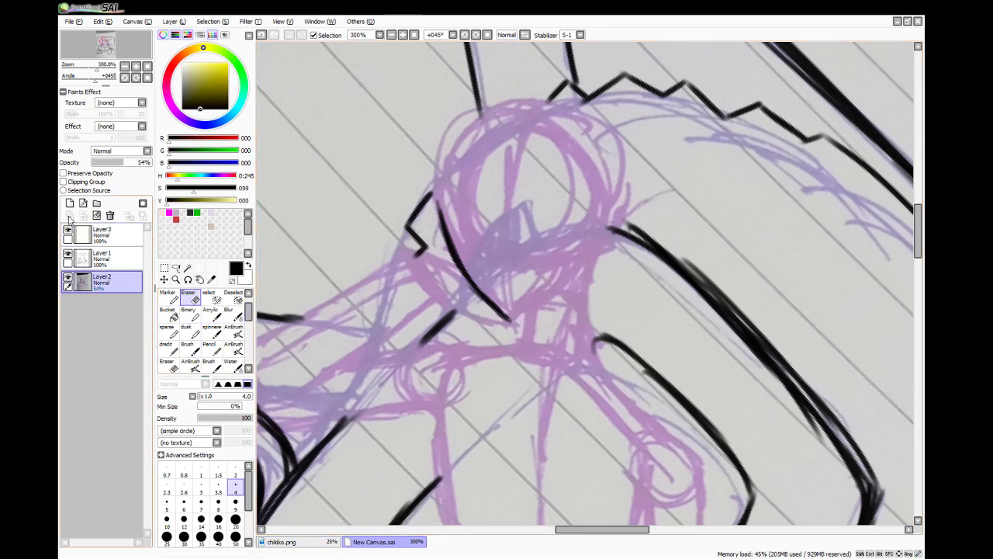
pyautogui.click(69, 204)
pyautogui.click(236, 200)
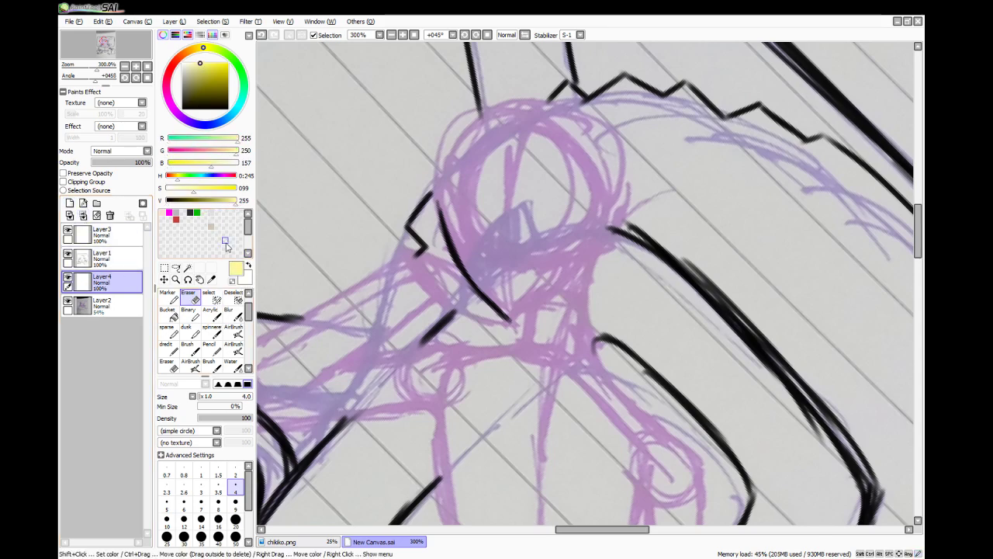
pyautogui.click(236, 370)
pyautogui.click(232, 332)
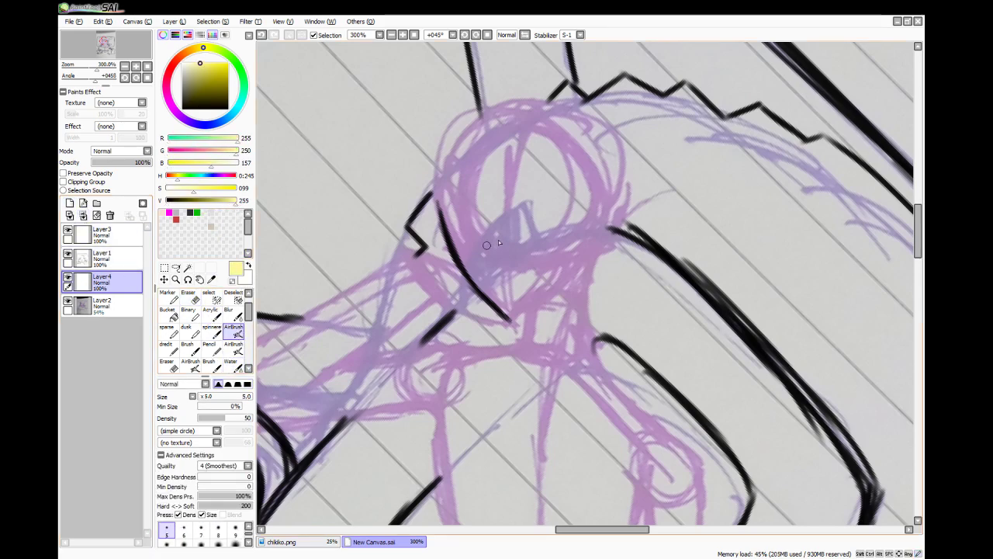
# - Draw a yellow head guide over the sketched head: a vertical centre line, a skull circle and a pointed jaw
pyautogui.moveTo(512, 148); pyautogui.dragTo(518, 288)
pyautogui.moveTo(516, 217); pyautogui.dragTo(515, 308)
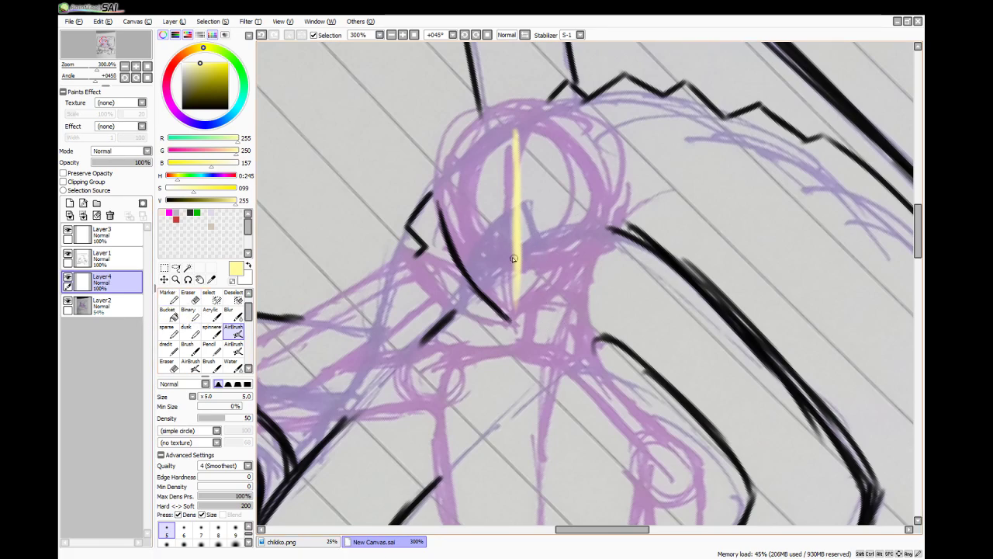
pyautogui.moveTo(542, 268); pyautogui.dragTo(475, 183)
pyautogui.moveTo(513, 262); pyautogui.dragTo(481, 152)
pyautogui.moveTo(502, 246); pyautogui.dragTo(456, 169)
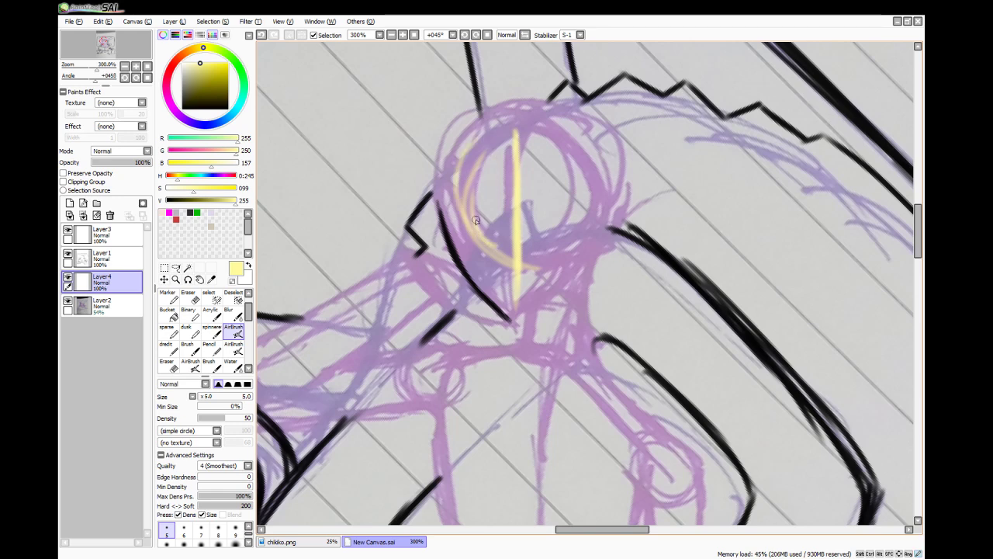
pyautogui.moveTo(459, 219); pyautogui.dragTo(479, 122)
pyautogui.moveTo(462, 196)
pyautogui.mouseDown()
pyautogui.moveTo(466, 150)
pyautogui.moveTo(455, 176)
pyautogui.moveTo(529, 136)
pyautogui.moveTo(463, 152)
pyautogui.moveTo(513, 118)
pyautogui.moveTo(449, 181)
pyautogui.moveTo(461, 165)
pyautogui.moveTo(455, 222)
pyautogui.moveTo(453, 208)
pyautogui.moveTo(479, 256)
pyautogui.moveTo(459, 237)
pyautogui.moveTo(542, 266)
pyautogui.moveTo(504, 272)
pyautogui.moveTo(554, 239)
pyautogui.moveTo(526, 272)
pyautogui.moveTo(578, 167)
pyautogui.mouseUp()
pyautogui.moveTo(544, 116)
pyautogui.mouseDown()
pyautogui.moveTo(479, 136)
pyautogui.moveTo(594, 166)
pyautogui.mouseUp()
pyautogui.moveTo(512, 110)
pyautogui.mouseDown()
pyautogui.moveTo(569, 162)
pyautogui.moveTo(558, 119)
pyautogui.moveTo(591, 173)
pyautogui.moveTo(599, 219)
pyautogui.moveTo(571, 248)
pyautogui.moveTo(477, 247)
pyautogui.moveTo(452, 193)
pyautogui.moveTo(490, 291)
pyautogui.mouseUp()
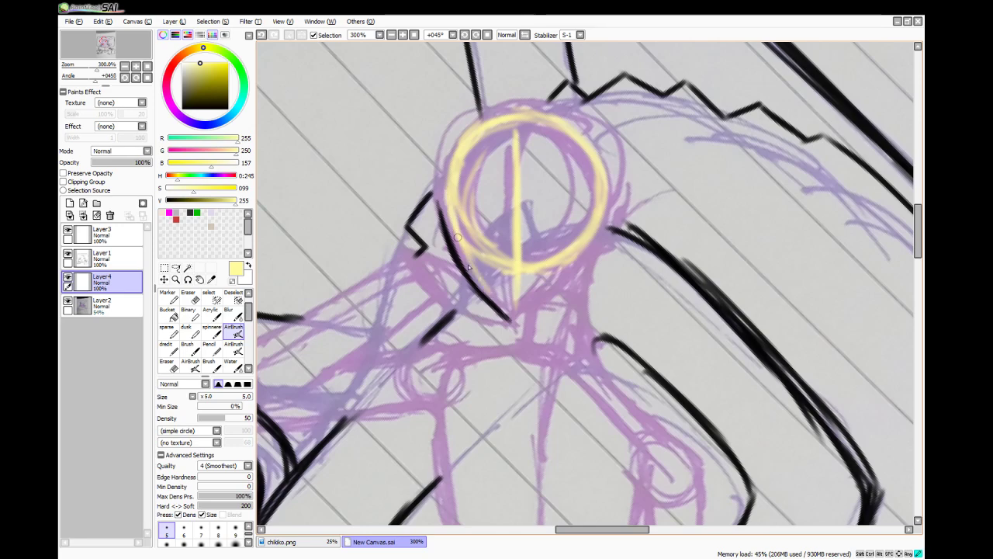
pyautogui.moveTo(455, 234)
pyautogui.mouseDown()
pyautogui.moveTo(515, 309)
pyautogui.moveTo(588, 248)
pyautogui.moveTo(573, 261)
pyautogui.mouseUp()
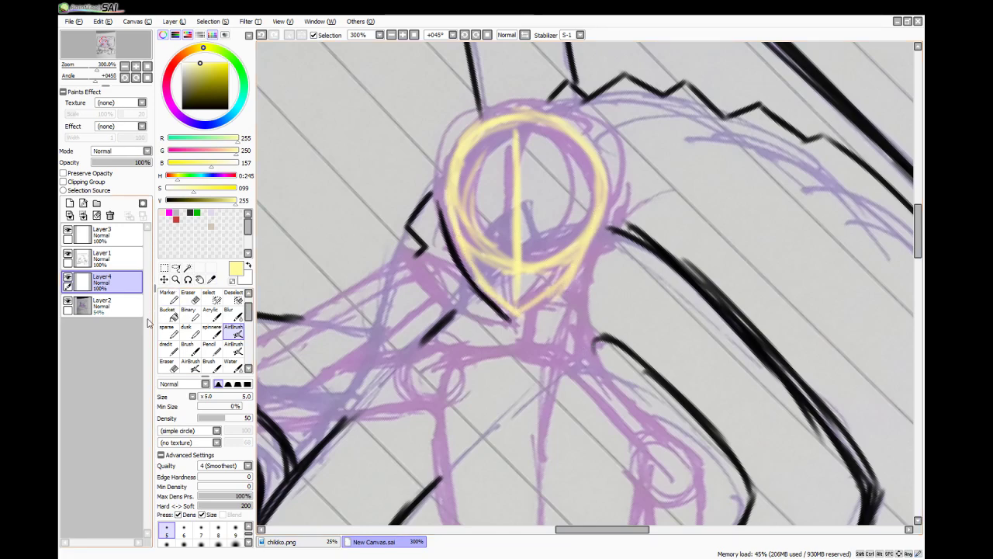
# - Move the yellow head guide slightly toward the chair's backrest with the Move tool
pyautogui.click(164, 280)
pyautogui.moveTo(529, 217); pyautogui.dragTo(553, 223)
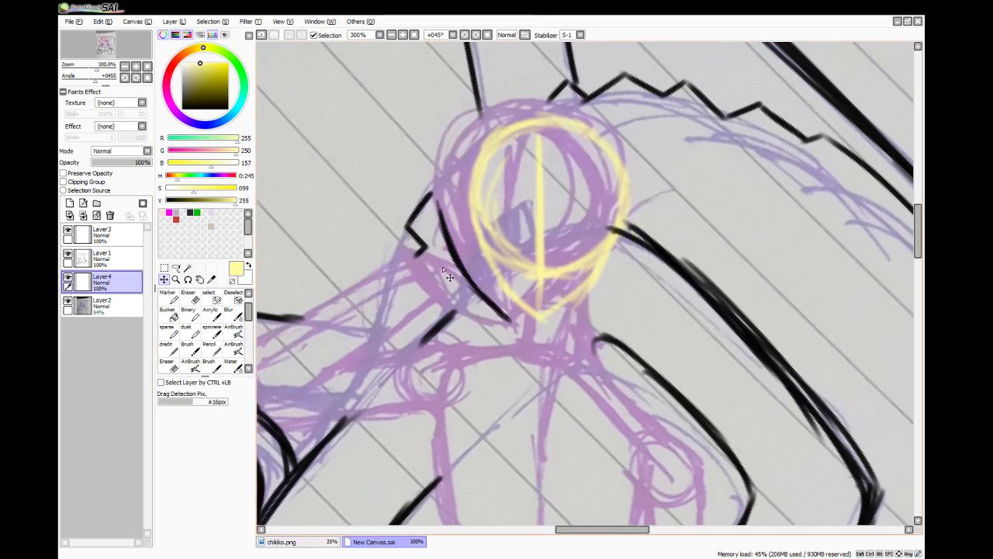
pyautogui.press('Home')
pyautogui.scroll(4, 555, 203)
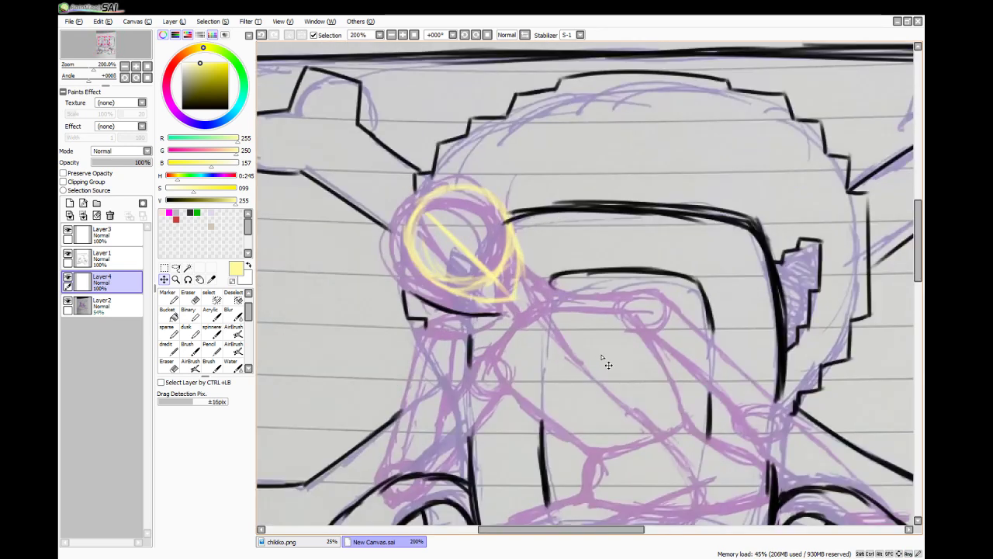
# - Transform the yellow head guide, enlarging it slightly, rotating it a little counter-clockwise and fitting it over the sketched head
pyautogui.click(164, 278)
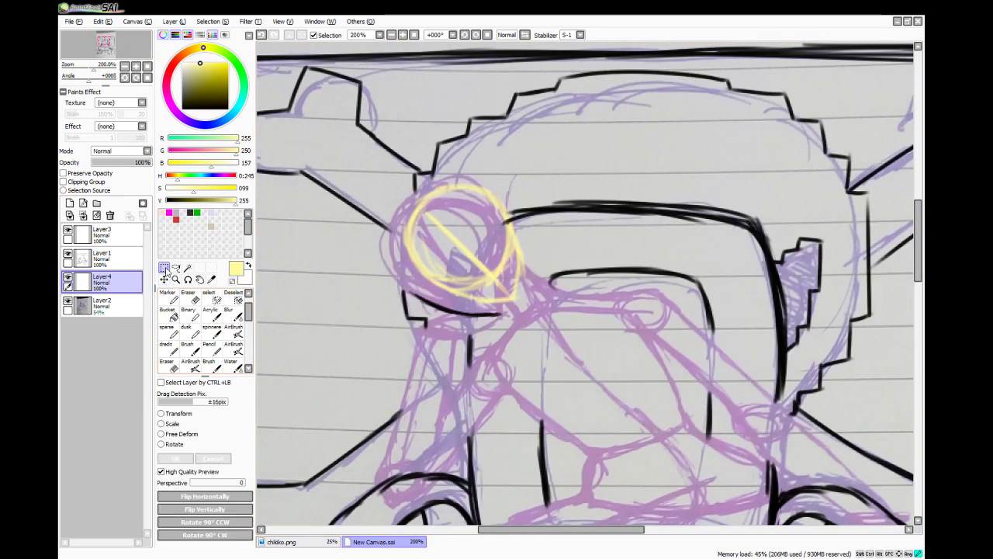
pyautogui.hotkey('ctrl', 't')
pyautogui.moveTo(531, 179)
pyautogui.mouseDown()
pyautogui.moveTo(539, 154)
pyautogui.moveTo(545, 160)
pyautogui.mouseUp()
pyautogui.moveTo(503, 214); pyautogui.dragTo(493, 216)
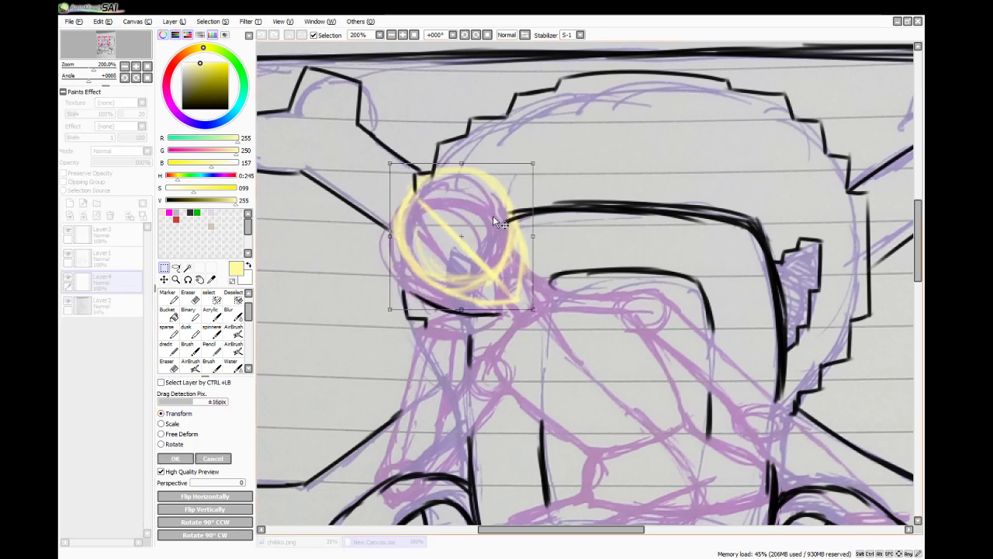
pyautogui.moveTo(549, 155); pyautogui.dragTo(538, 148)
pyautogui.moveTo(503, 210); pyautogui.dragTo(505, 211)
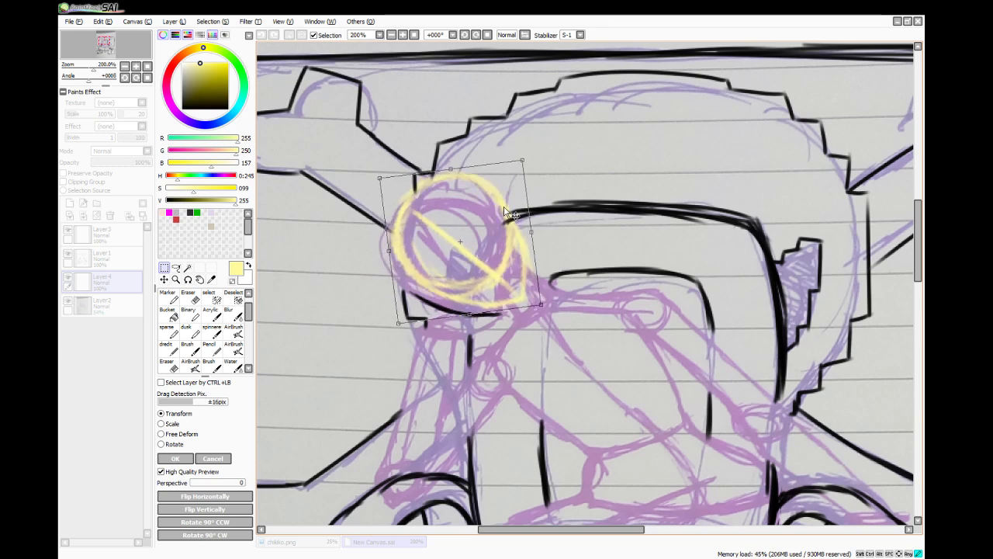
pyautogui.moveTo(514, 267); pyautogui.dragTo(527, 245)
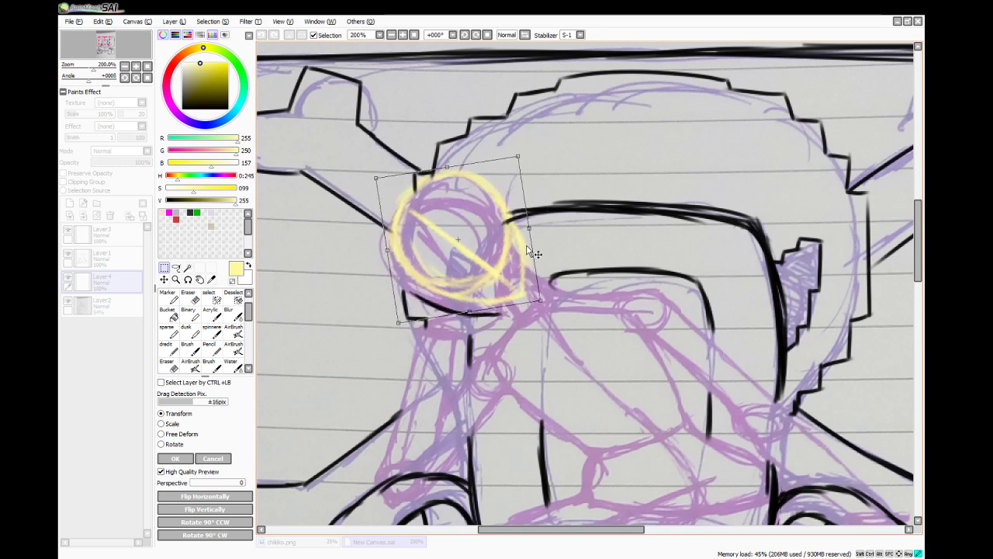
pyautogui.click(177, 457)
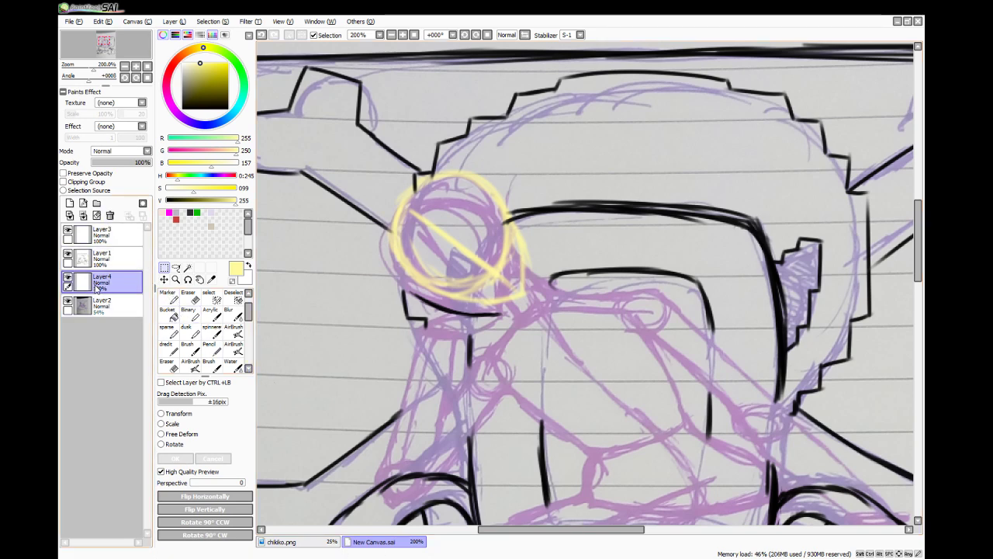
# - Select the black jawline stroke on Layer3 and shift it up against the yellow head guide
pyautogui.click(102, 232)
pyautogui.moveTo(400, 270); pyautogui.dragTo(536, 345)
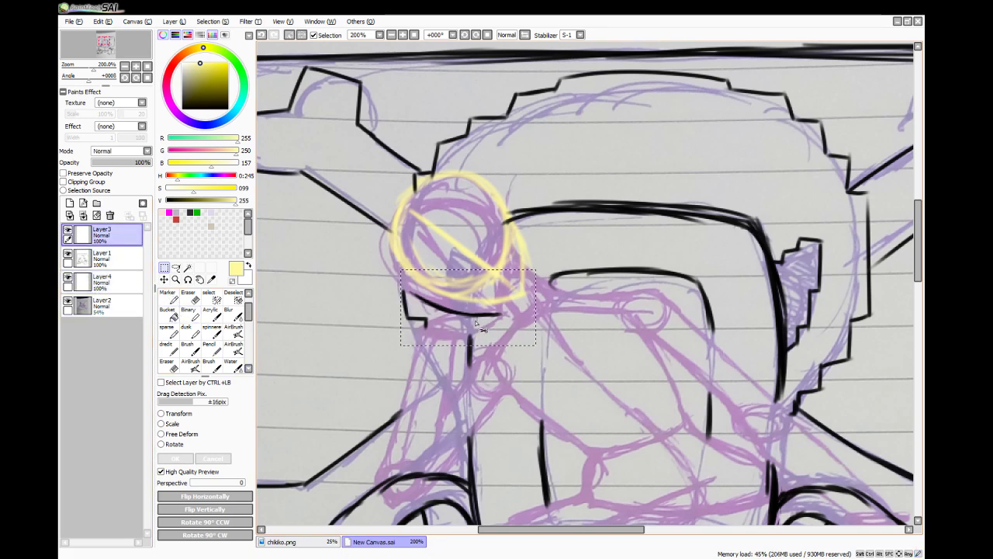
pyautogui.moveTo(476, 323); pyautogui.dragTo(484, 305)
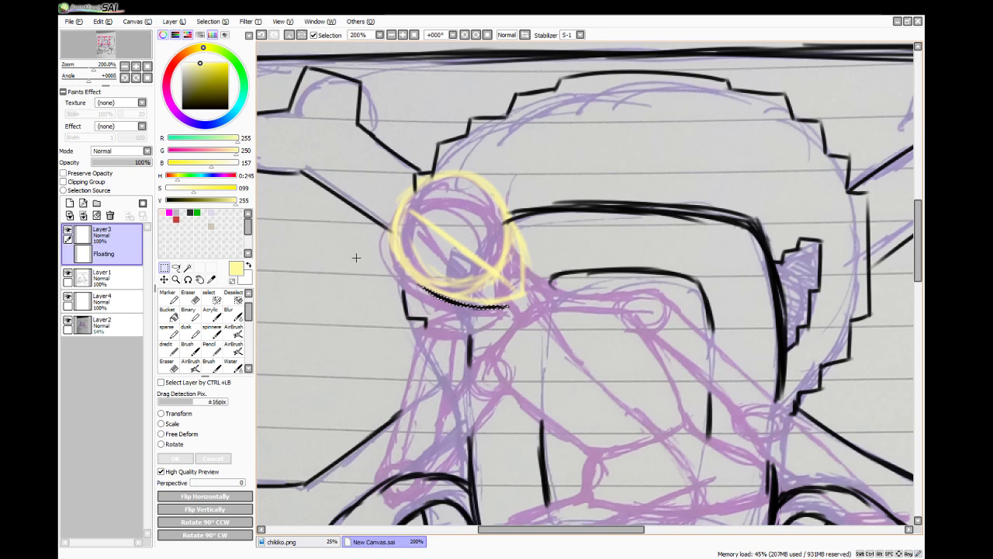
# - Replace Layer3 with a new empty layer above Layer1, clear the selection and choose the Water brush
pyautogui.click(110, 216)
pyautogui.click(70, 204)
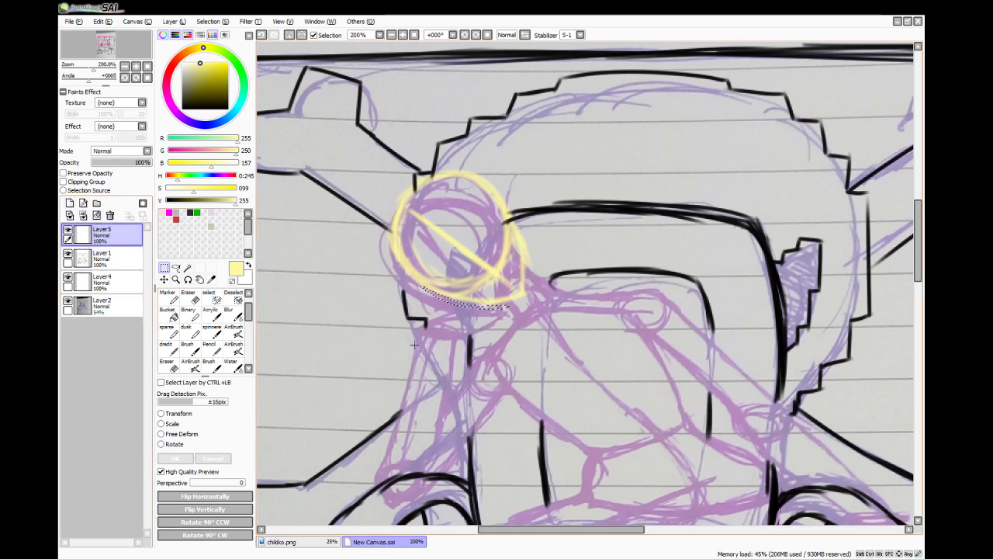
pyautogui.hotkey('ctrl', 'd')
pyautogui.click(230, 365)
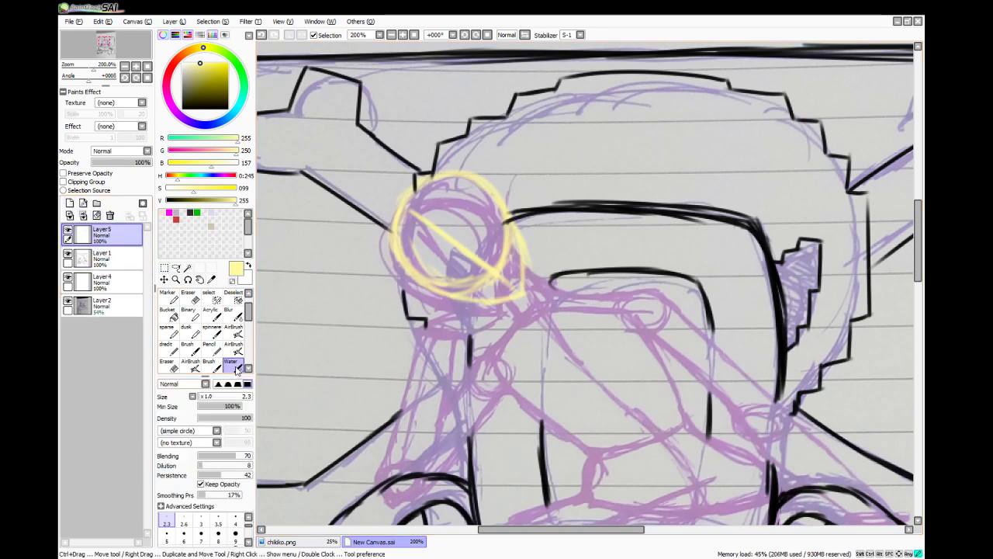
# - Switch to black and ink the face's right cheek line along the yellow head guide with the Water brush
pyautogui.click(164, 201)
pyautogui.scroll(2, 510, 279)
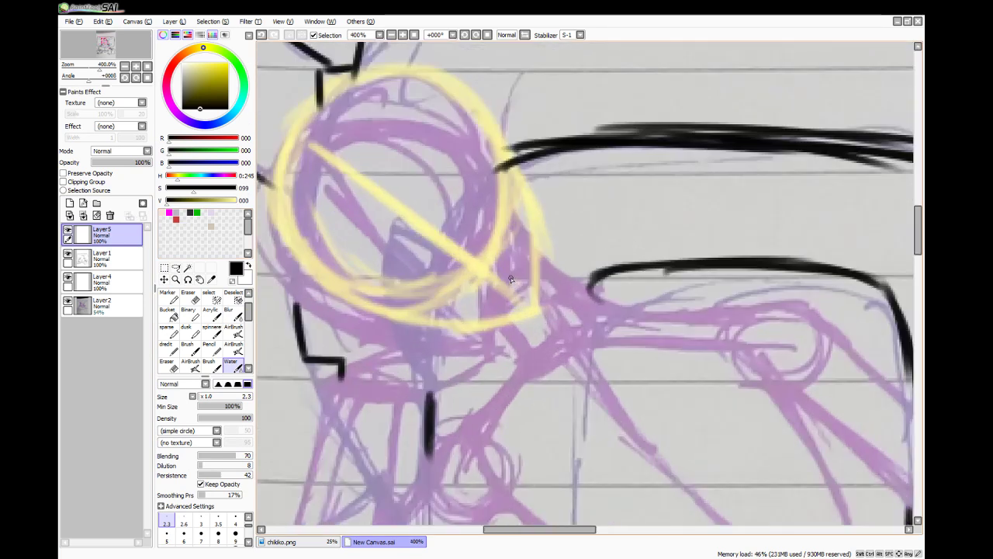
pyautogui.moveTo(496, 134); pyautogui.dragTo(535, 253)
pyautogui.moveTo(505, 161); pyautogui.dragTo(538, 264)
pyautogui.moveTo(526, 217); pyautogui.dragTo(537, 311)
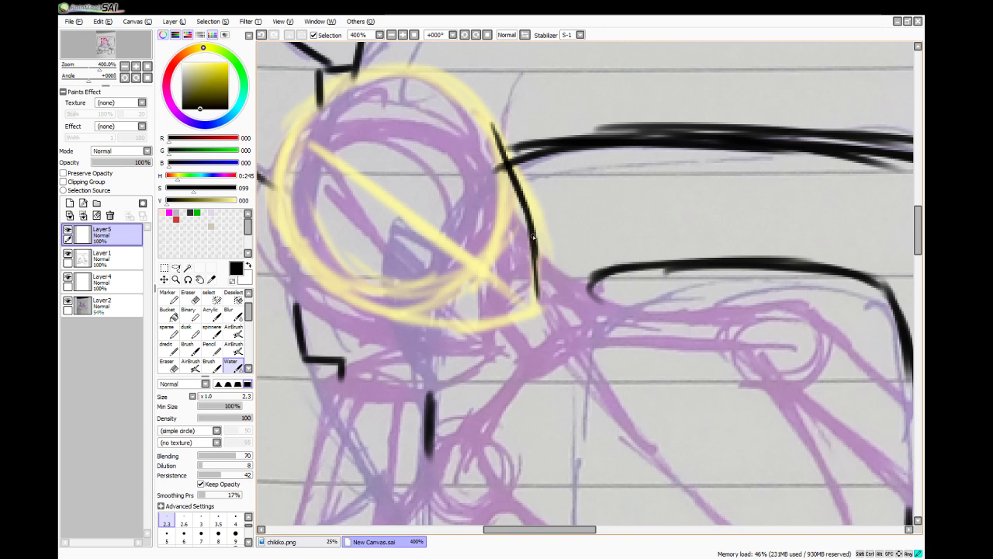
pyautogui.moveTo(531, 245); pyautogui.dragTo(539, 311)
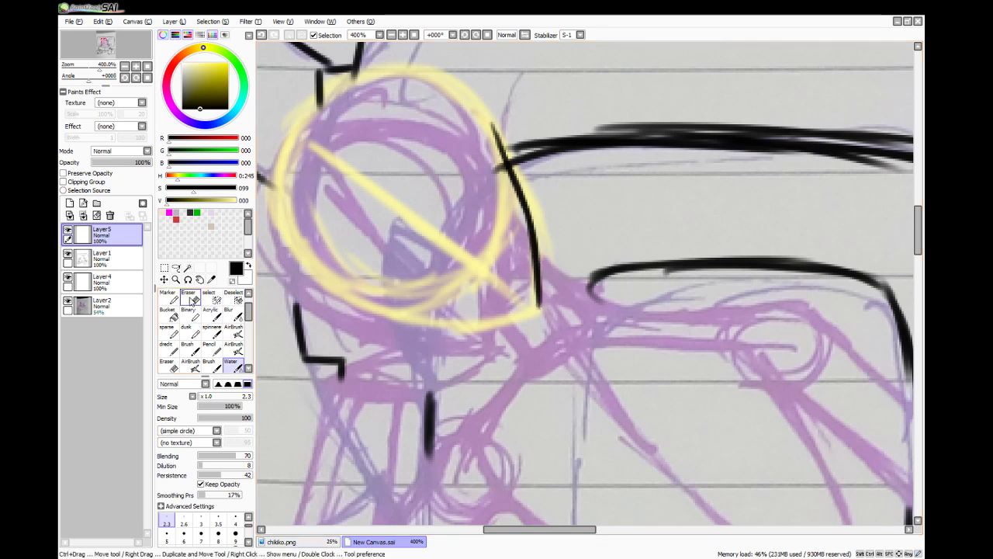
# - Thin the black cheek line with the Eraser and redraw it more evenly with the Water brush
pyautogui.press('e')
pyautogui.moveTo(501, 161); pyautogui.dragTo(523, 218)
pyautogui.moveTo(502, 161); pyautogui.dragTo(524, 233)
pyautogui.moveTo(514, 183); pyautogui.dragTo(532, 261)
pyautogui.click(231, 364)
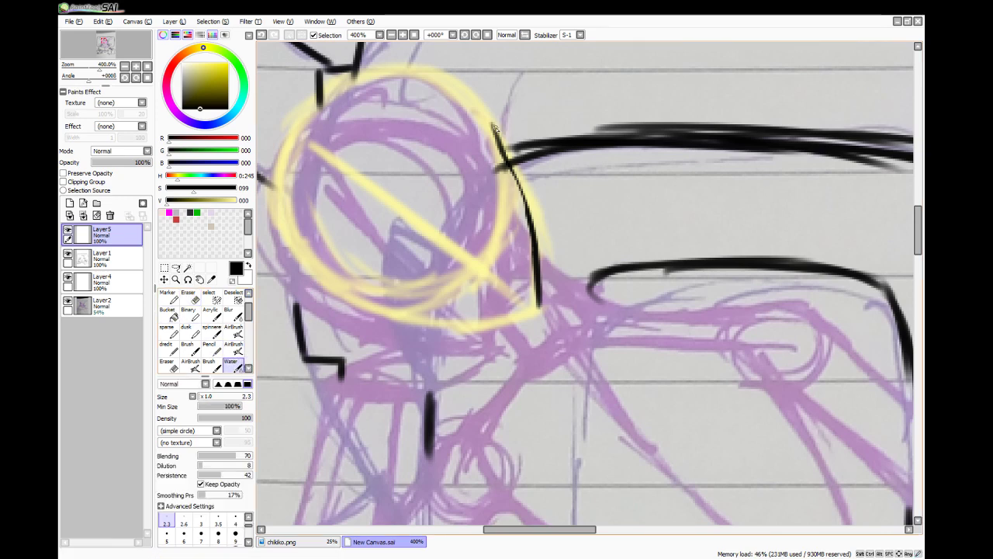
pyautogui.moveTo(495, 128); pyautogui.dragTo(531, 214)
pyautogui.moveTo(504, 152); pyautogui.dragTo(529, 209)
pyautogui.moveTo(517, 176)
pyautogui.mouseDown()
pyautogui.moveTo(537, 249)
pyautogui.moveTo(535, 316)
pyautogui.mouseUp()
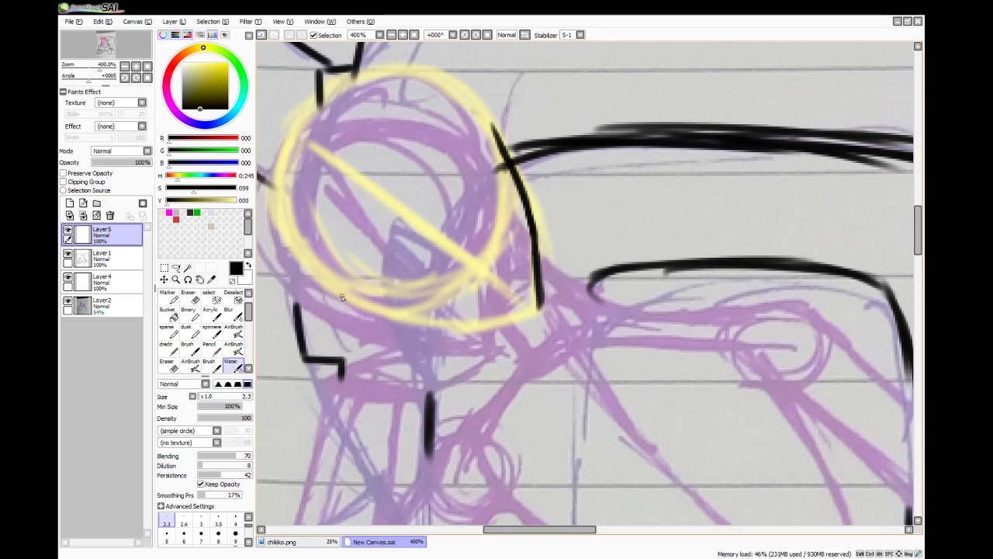
# - Ink the lower jaw curve along the yellow guide to the pointed chin and thicken the adjoining cheek line
pyautogui.moveTo(331, 291)
pyautogui.mouseDown()
pyautogui.moveTo(438, 322)
pyautogui.moveTo(395, 319)
pyautogui.moveTo(494, 325)
pyautogui.moveTo(444, 331)
pyautogui.moveTo(542, 309)
pyautogui.moveTo(483, 327)
pyautogui.mouseUp()
pyautogui.moveTo(534, 309)
pyautogui.mouseDown()
pyautogui.moveTo(470, 329)
pyautogui.moveTo(502, 319)
pyautogui.moveTo(401, 325)
pyautogui.moveTo(447, 328)
pyautogui.moveTo(322, 289)
pyautogui.mouseUp()
pyautogui.moveTo(403, 320)
pyautogui.mouseDown()
pyautogui.moveTo(429, 327)
pyautogui.moveTo(396, 319)
pyautogui.moveTo(510, 327)
pyautogui.mouseUp()
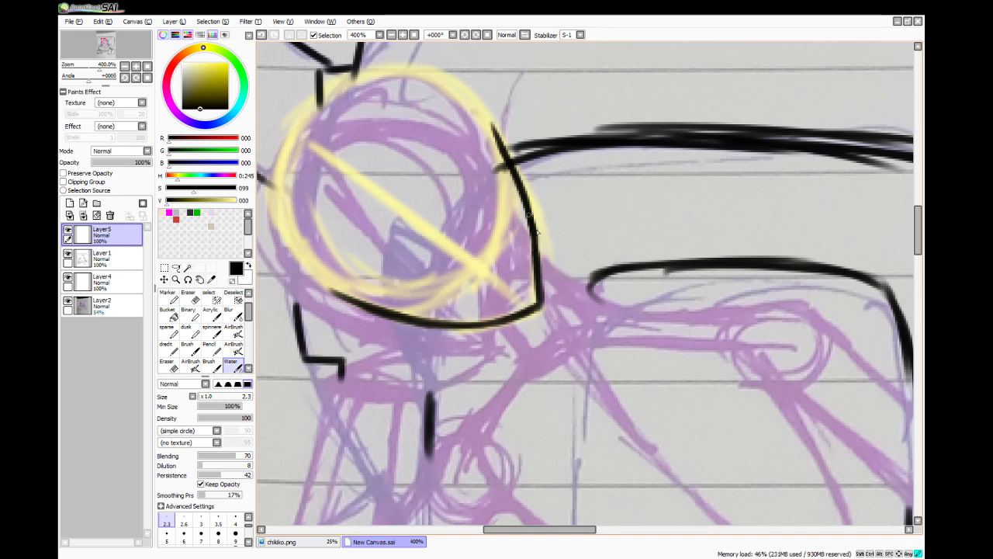
pyautogui.moveTo(535, 230); pyautogui.dragTo(541, 288)
pyautogui.moveTo(522, 191); pyautogui.dragTo(541, 279)
# - Erase the jaw strokes between the cheeks and the chin, keeping the chin tip and upper cheek ends
pyautogui.scroll(-3, 533, 264)
pyautogui.scroll(3, 534, 264)
pyautogui.press('End')
pyautogui.press('End')
pyautogui.press('End')
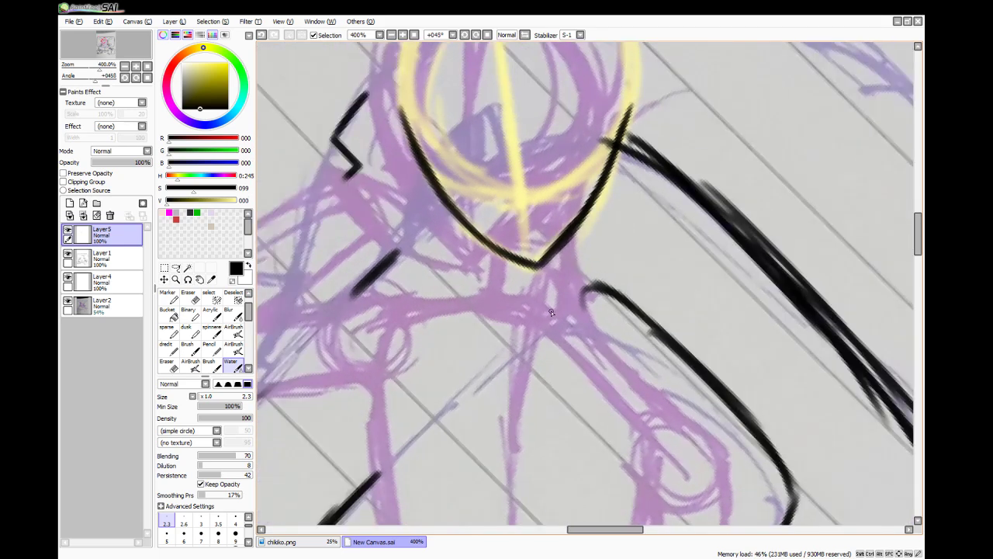
pyautogui.moveTo(918, 245)
pyautogui.mouseDown()
pyautogui.moveTo(920, 226)
pyautogui.moveTo(920, 245)
pyautogui.mouseUp()
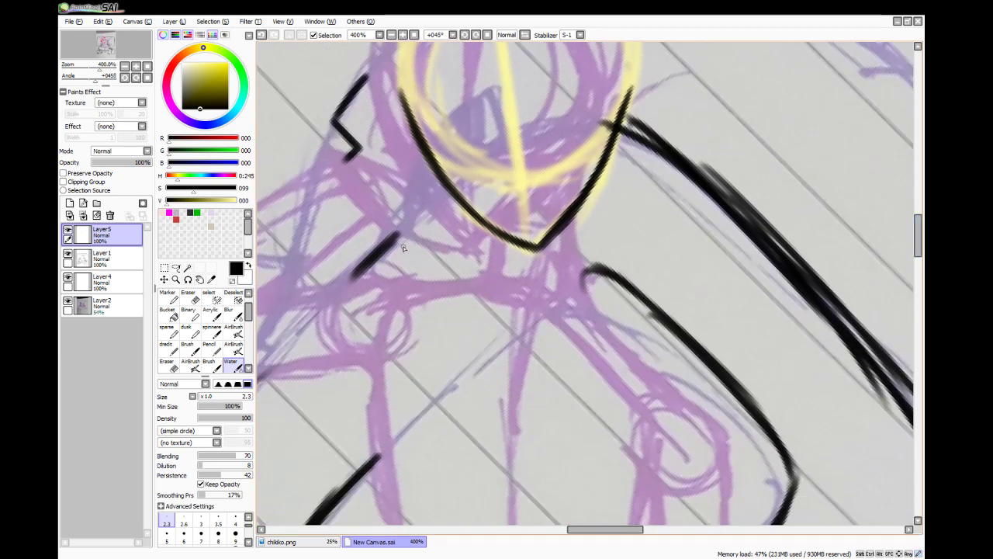
pyautogui.press('e')
pyautogui.moveTo(439, 158)
pyautogui.mouseDown()
pyautogui.moveTo(458, 198)
pyautogui.moveTo(446, 168)
pyautogui.moveTo(506, 247)
pyautogui.moveTo(504, 234)
pyautogui.moveTo(552, 217)
pyautogui.moveTo(586, 180)
pyautogui.moveTo(588, 156)
pyautogui.moveTo(567, 238)
pyautogui.moveTo(610, 150)
pyautogui.mouseUp()
pyautogui.moveTo(576, 199); pyautogui.dragTo(554, 231)
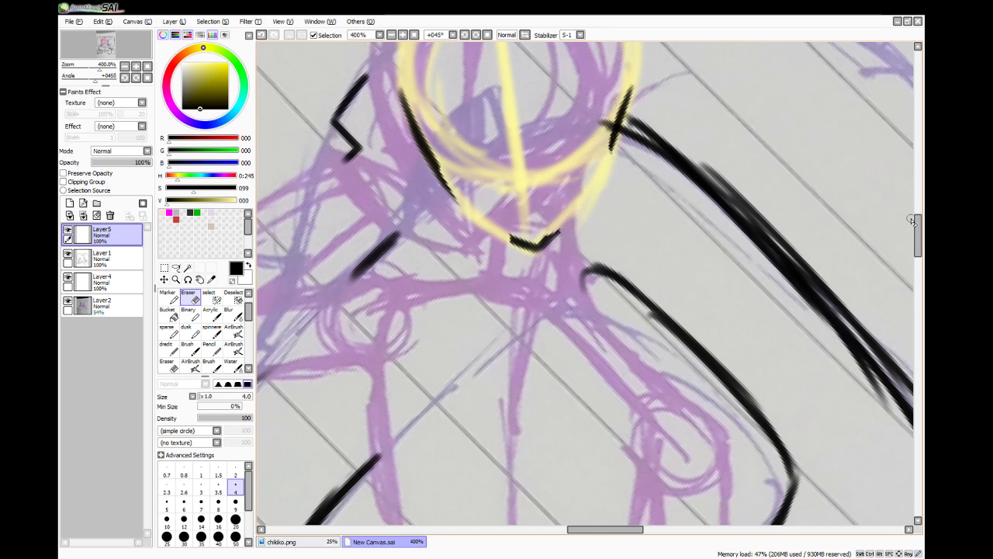
pyautogui.scroll(3, 912, 221)
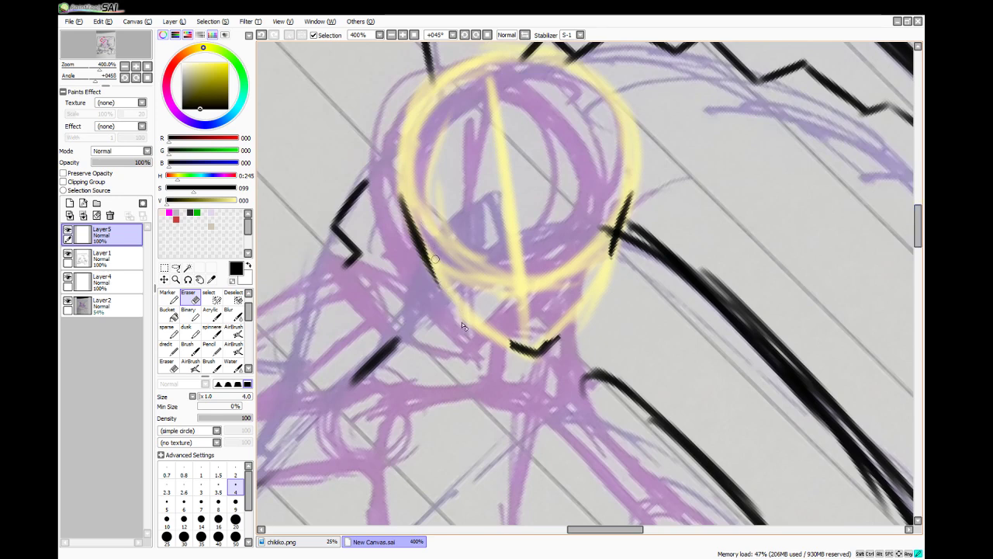
# - Redraw the left jaw curve from the cheek down to the chin with the Water brush
pyautogui.click(231, 364)
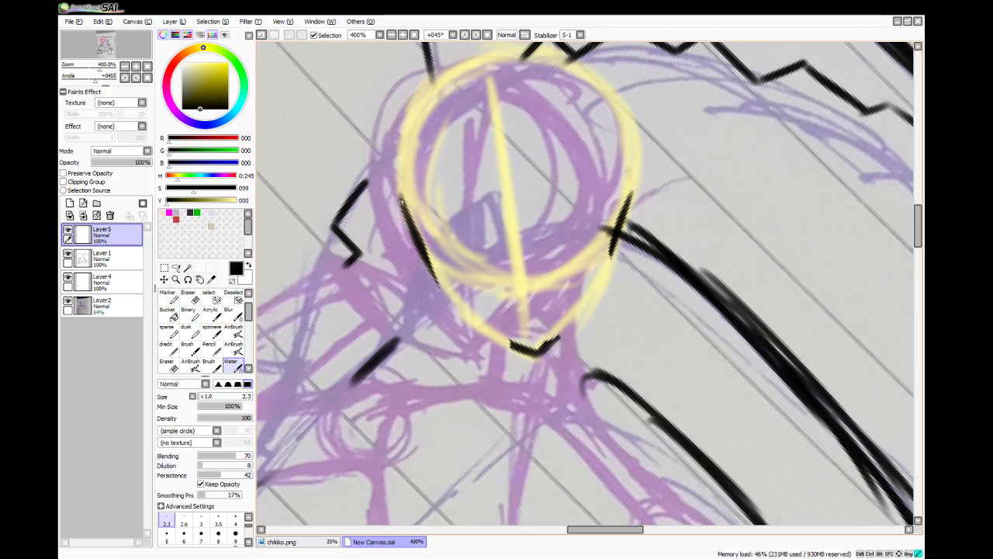
pyautogui.moveTo(401, 201)
pyautogui.mouseDown()
pyautogui.moveTo(443, 297)
pyautogui.moveTo(515, 344)
pyautogui.moveTo(489, 335)
pyautogui.moveTo(505, 345)
pyautogui.mouseUp()
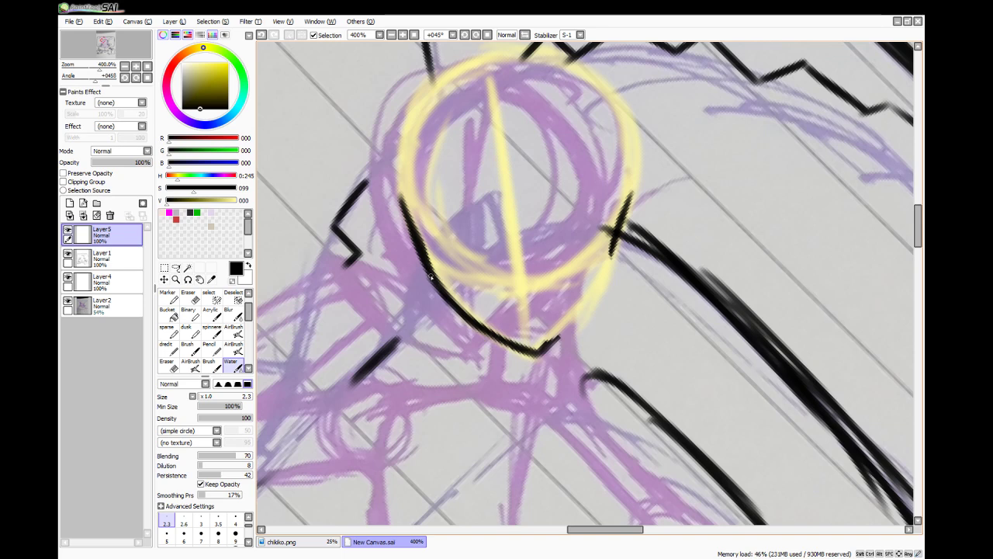
pyautogui.moveTo(407, 199); pyautogui.dragTo(419, 236)
# - Redraw the right jaw line between the chin and the cheek, building it up with overlapping Water brush strokes
pyautogui.moveTo(549, 353)
pyautogui.mouseDown()
pyautogui.moveTo(604, 280)
pyautogui.moveTo(611, 248)
pyautogui.moveTo(599, 290)
pyautogui.mouseUp()
pyautogui.moveTo(611, 251); pyautogui.dragTo(595, 290)
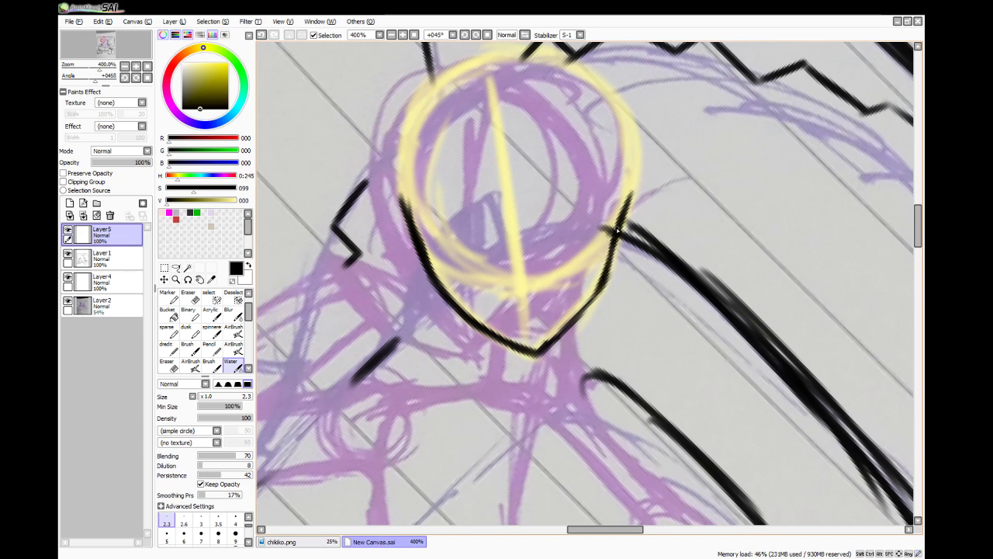
pyautogui.moveTo(617, 231); pyautogui.dragTo(602, 287)
pyautogui.moveTo(621, 232)
pyautogui.mouseDown()
pyautogui.moveTo(600, 295)
pyautogui.moveTo(576, 321)
pyautogui.mouseUp()
pyautogui.moveTo(603, 288)
pyautogui.mouseDown()
pyautogui.moveTo(571, 321)
pyautogui.moveTo(606, 279)
pyautogui.moveTo(554, 348)
pyautogui.moveTo(597, 295)
pyautogui.moveTo(535, 354)
pyautogui.moveTo(579, 316)
pyautogui.moveTo(544, 354)
pyautogui.mouseUp()
pyautogui.moveTo(592, 308); pyautogui.dragTo(556, 346)
# - Erase the entire right half of the jawline from the chin up to the cheek
pyautogui.press('e')
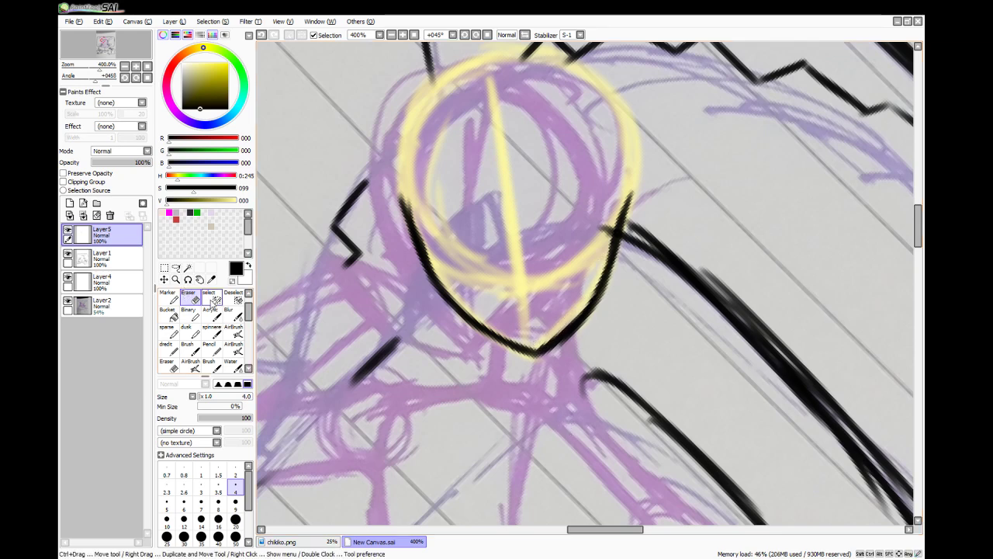
pyautogui.moveTo(541, 339)
pyautogui.mouseDown()
pyautogui.moveTo(538, 298)
pyautogui.moveTo(547, 309)
pyautogui.moveTo(568, 267)
pyautogui.moveTo(589, 281)
pyautogui.moveTo(580, 274)
pyautogui.moveTo(581, 298)
pyautogui.moveTo(591, 289)
pyautogui.moveTo(605, 272)
pyautogui.moveTo(601, 250)
pyautogui.moveTo(582, 319)
pyautogui.mouseUp()
pyautogui.moveTo(608, 271)
pyautogui.mouseDown()
pyautogui.moveTo(635, 179)
pyautogui.moveTo(632, 254)
pyautogui.mouseUp()
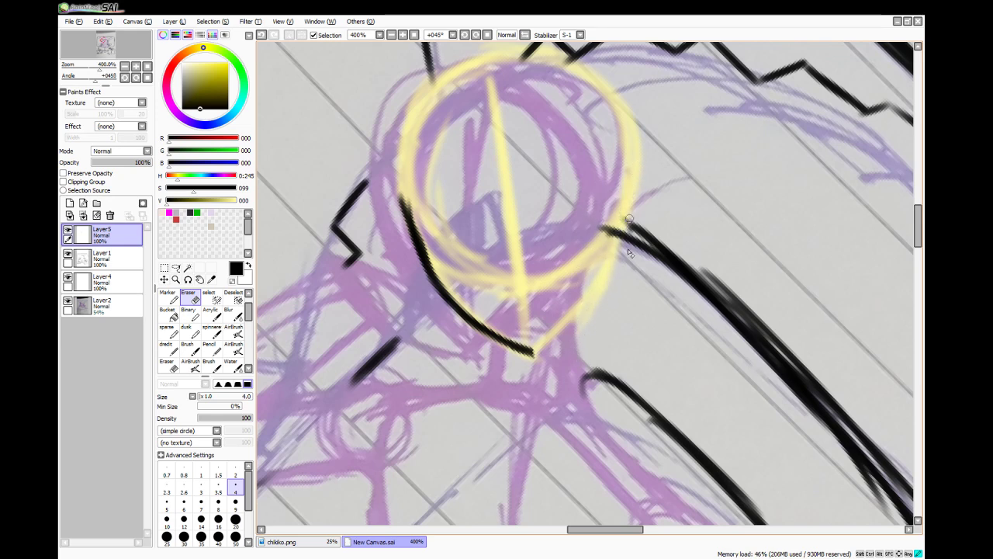
# - Copy the left jaw curve onto a new layer, mirror it and place it on the right side of the chin
pyautogui.click(164, 267)
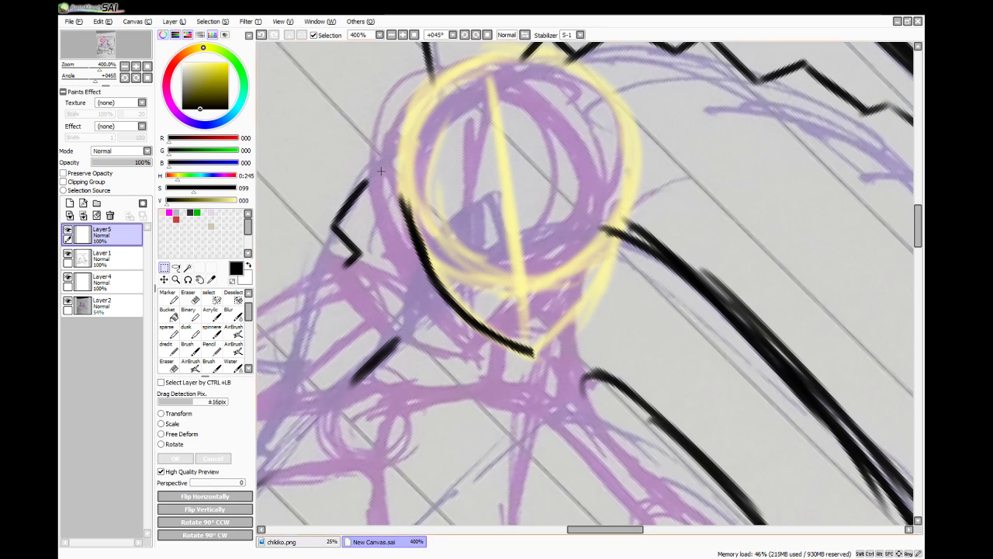
pyautogui.moveTo(380, 169); pyautogui.dragTo(494, 421)
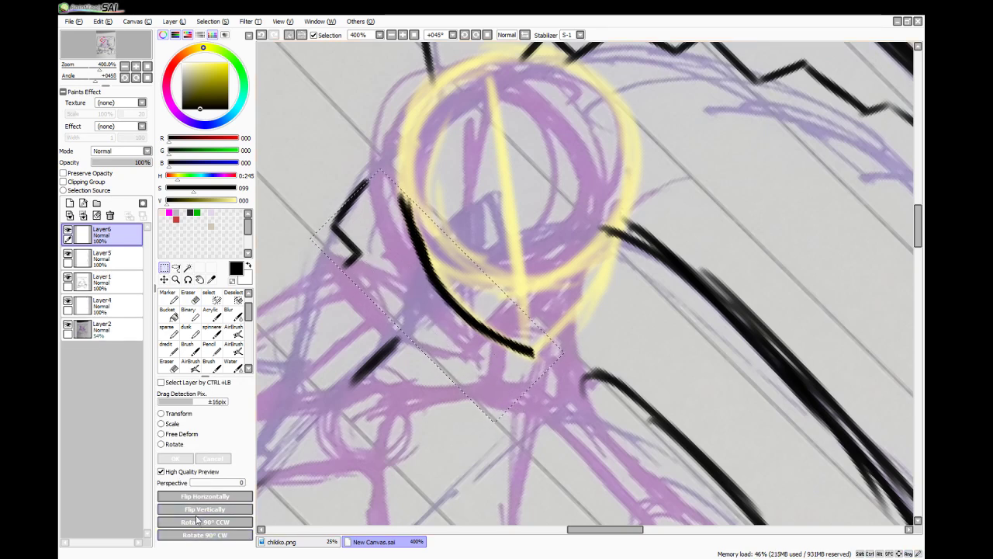
pyautogui.click(225, 497)
pyautogui.click(228, 507)
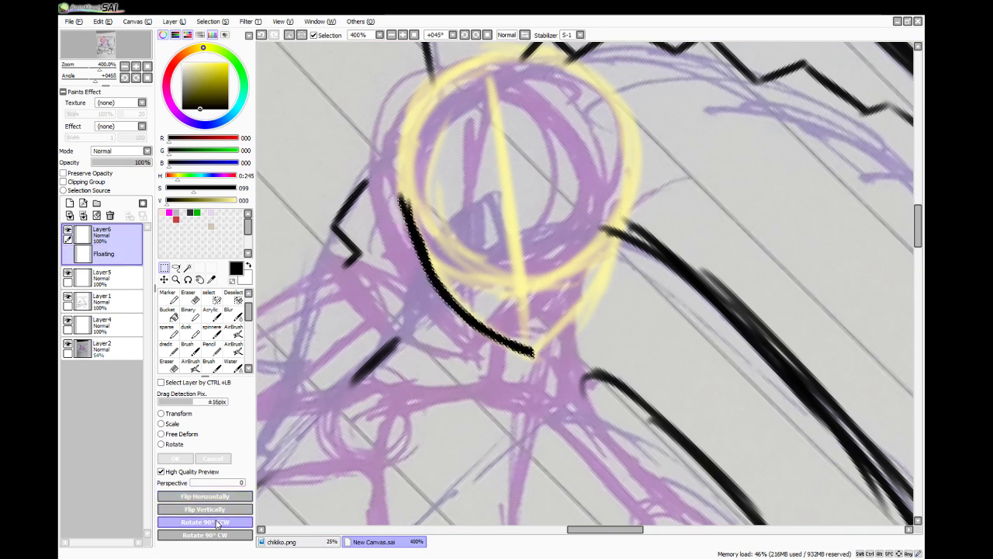
pyautogui.click(220, 522)
pyautogui.moveTo(505, 282)
pyautogui.mouseDown()
pyautogui.moveTo(664, 287)
pyautogui.moveTo(654, 293)
pyautogui.mouseUp()
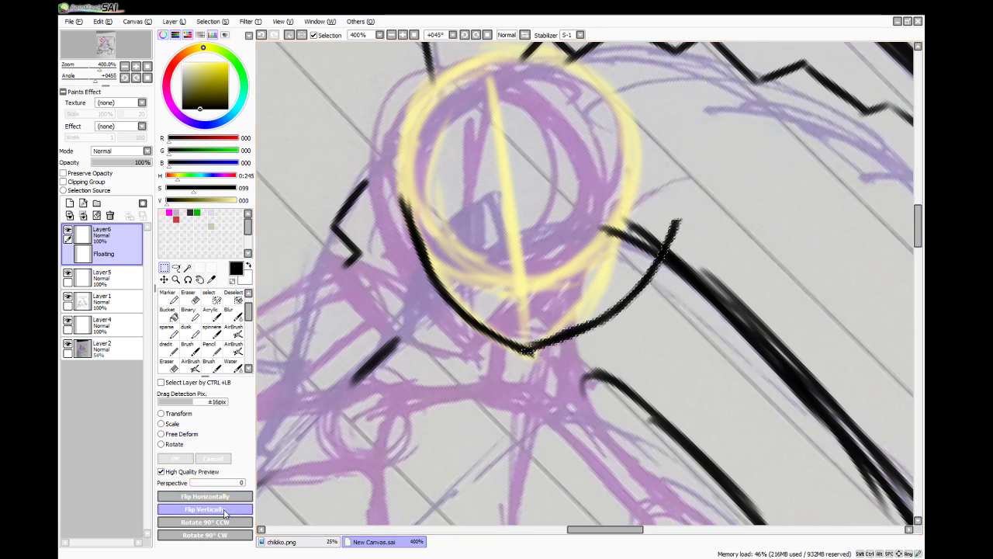
# - Rotate and move the mirrored jaw curve until it meets the chin and follows the yellow guide, and apply the transform
pyautogui.click(186, 445)
pyautogui.moveTo(751, 225); pyautogui.dragTo(703, 203)
pyautogui.moveTo(617, 326); pyautogui.dragTo(603, 309)
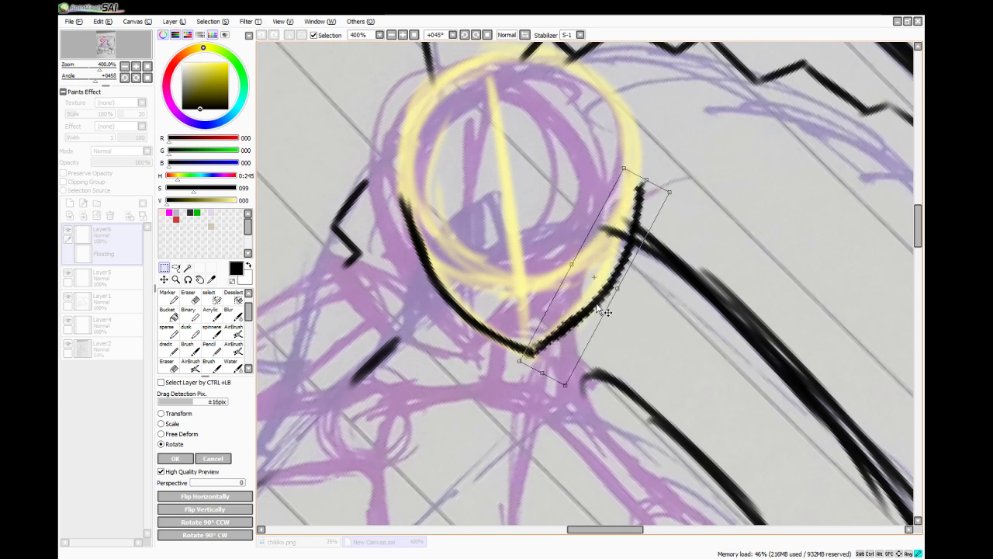
pyautogui.moveTo(682, 250); pyautogui.dragTo(683, 239)
pyautogui.moveTo(618, 304)
pyautogui.mouseDown()
pyautogui.moveTo(587, 307)
pyautogui.moveTo(596, 313)
pyautogui.moveTo(575, 325)
pyautogui.mouseUp()
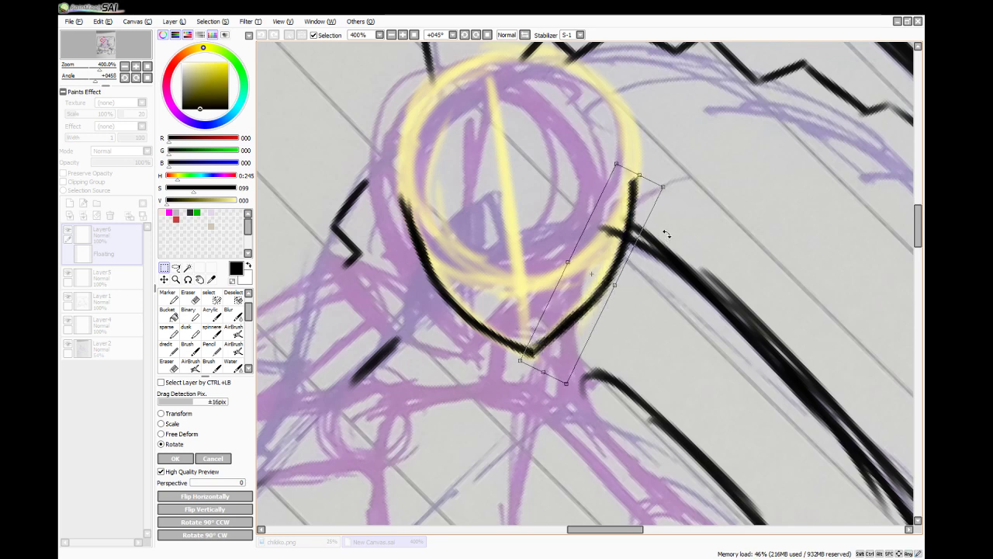
pyautogui.moveTo(665, 228); pyautogui.dragTo(677, 213)
pyautogui.moveTo(632, 265); pyautogui.dragTo(612, 253)
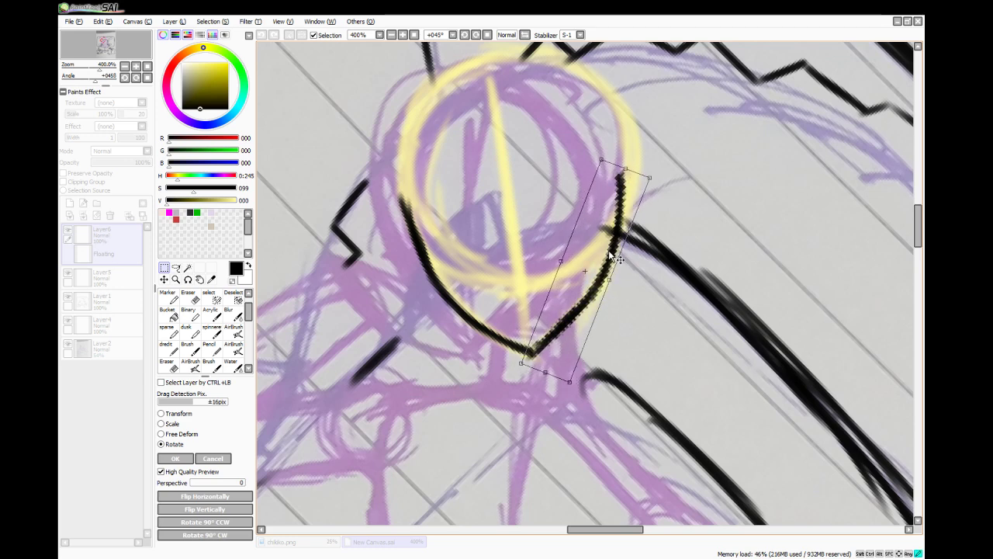
pyautogui.moveTo(645, 149); pyautogui.dragTo(647, 151)
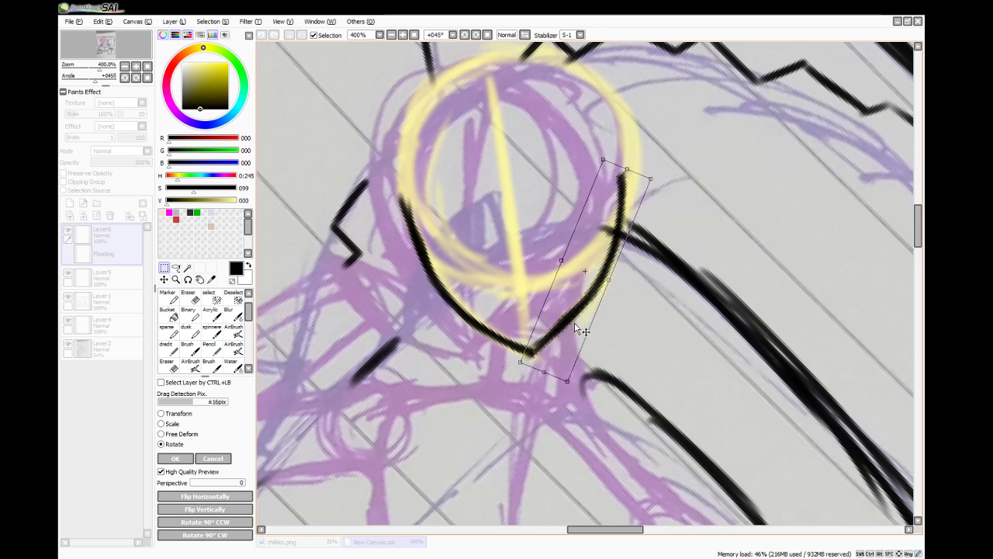
pyautogui.click(208, 458)
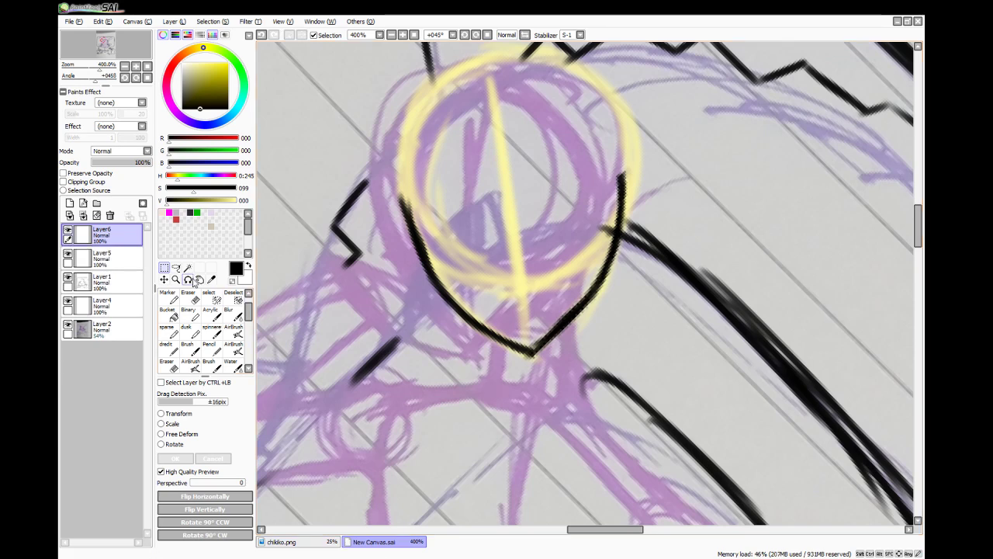
# - Trace the mirrored jaw curve on Layer5 with the Water brush, and delete Layer6
pyautogui.click(124, 259)
pyautogui.click(231, 364)
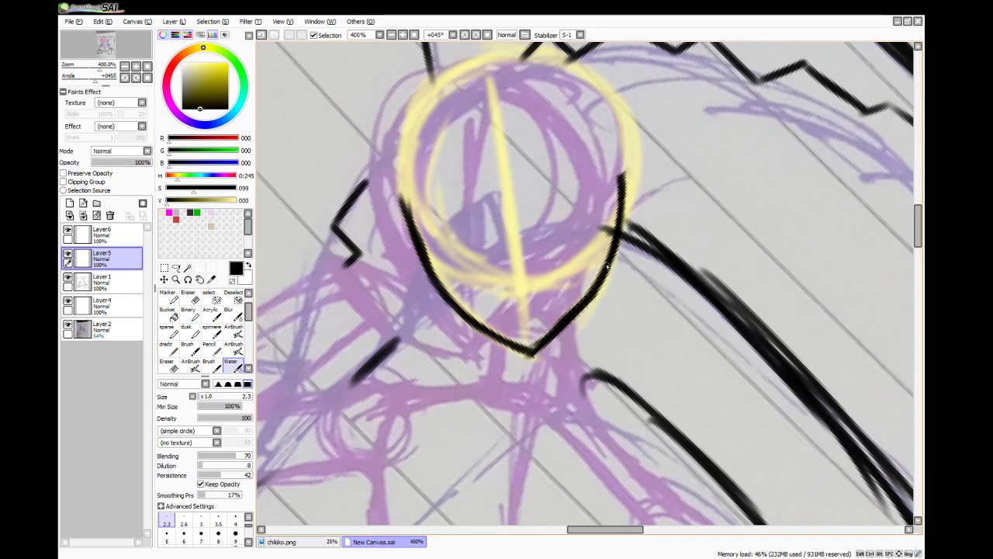
pyautogui.moveTo(629, 171)
pyautogui.mouseDown()
pyautogui.moveTo(615, 261)
pyautogui.moveTo(585, 305)
pyautogui.mouseUp()
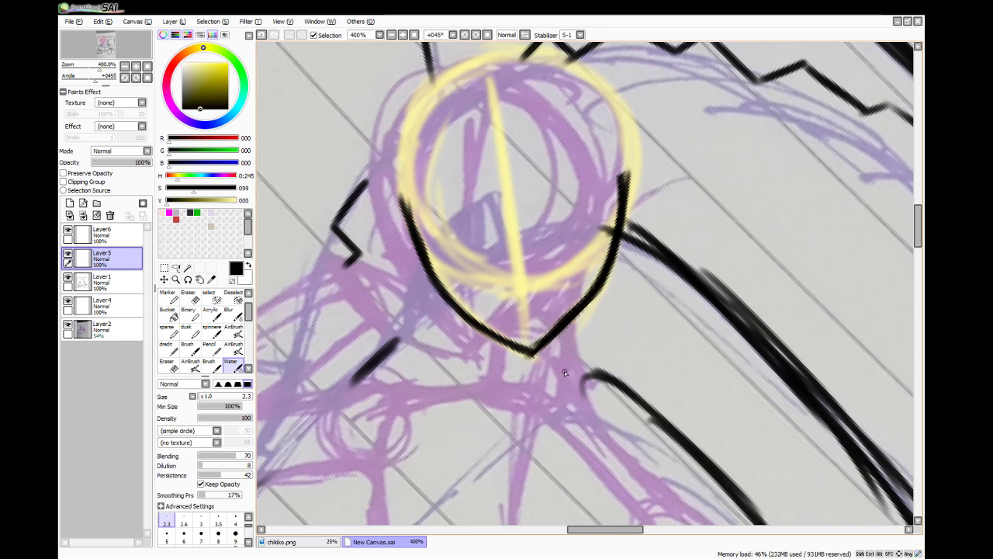
pyautogui.click(101, 232)
pyautogui.click(109, 214)
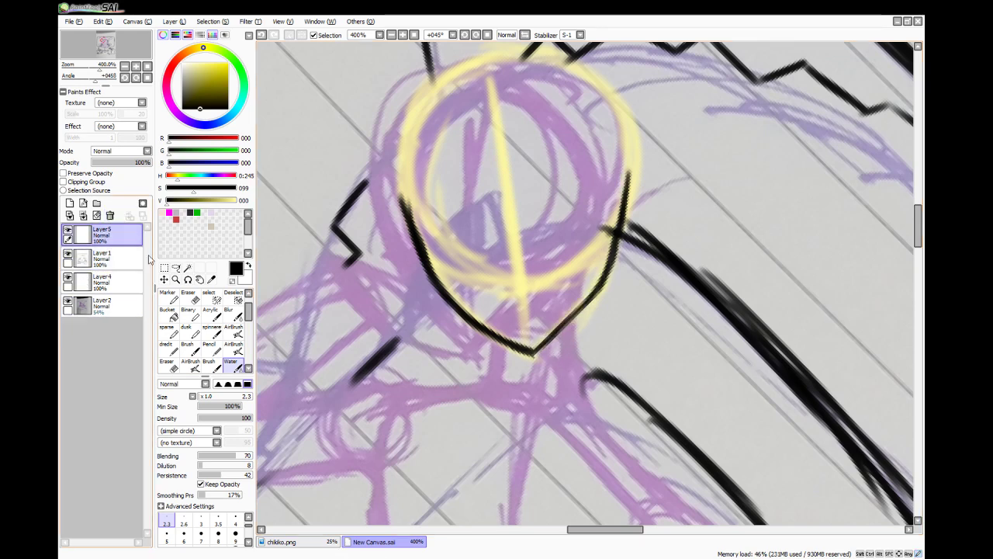
# - Thicken the right jaw line from chin to cheek and trim its inner edge with the Eraser
pyautogui.moveTo(532, 352); pyautogui.dragTo(608, 289)
pyautogui.moveTo(577, 320)
pyautogui.mouseDown()
pyautogui.moveTo(616, 272)
pyautogui.moveTo(618, 242)
pyautogui.mouseUp()
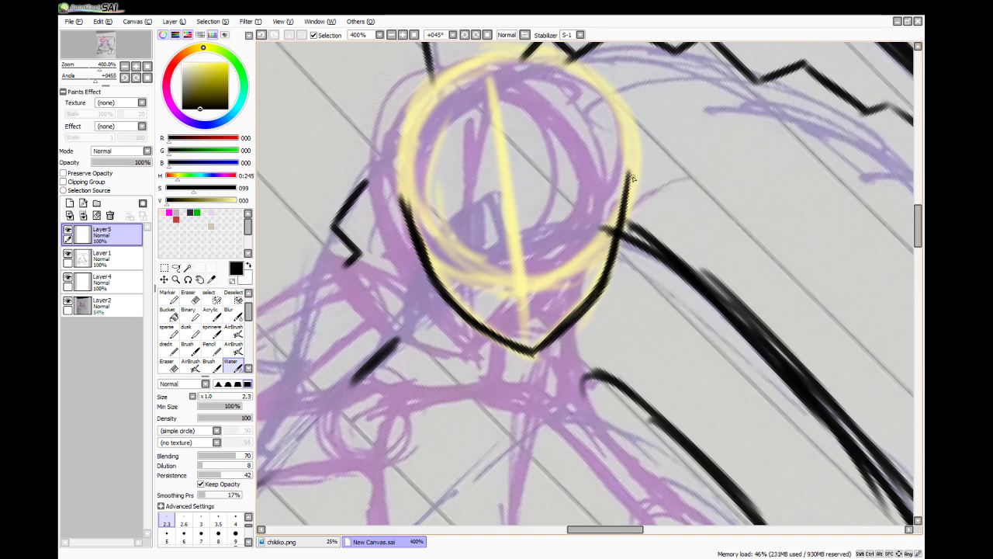
pyautogui.moveTo(632, 179); pyautogui.dragTo(619, 231)
pyautogui.click(189, 297)
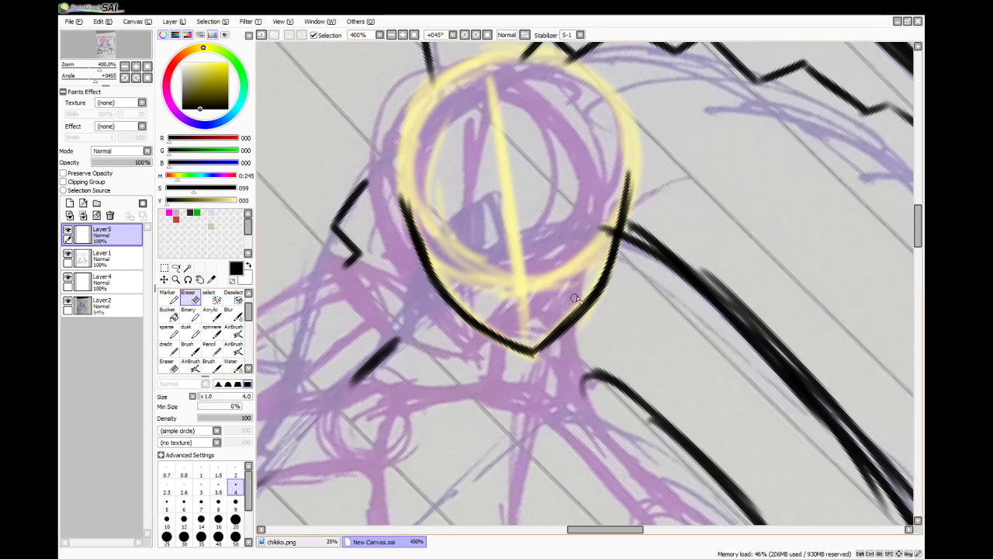
pyautogui.moveTo(580, 301); pyautogui.dragTo(537, 337)
pyautogui.moveTo(589, 285); pyautogui.dragTo(565, 312)
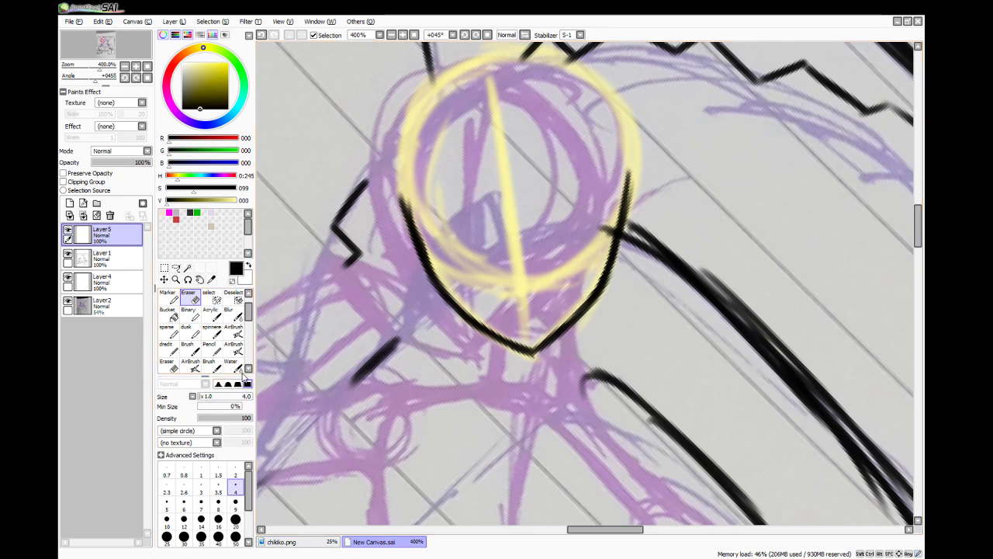
# - Go over the right jaw line again with the Water brush, from the chin tip up to the cheek
pyautogui.click(231, 365)
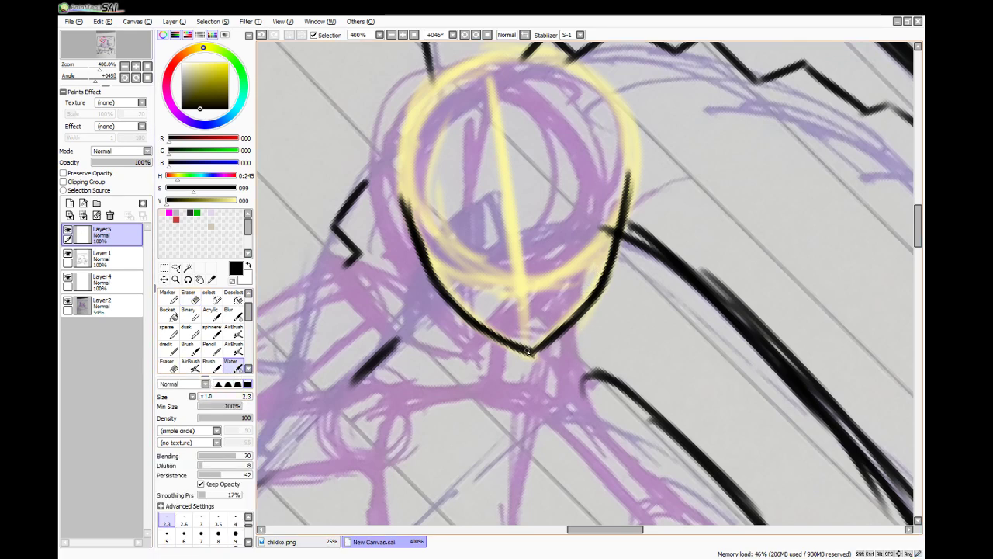
pyautogui.moveTo(528, 353); pyautogui.dragTo(589, 289)
pyautogui.moveTo(561, 327)
pyautogui.mouseDown()
pyautogui.moveTo(623, 250)
pyautogui.moveTo(630, 185)
pyautogui.mouseUp()
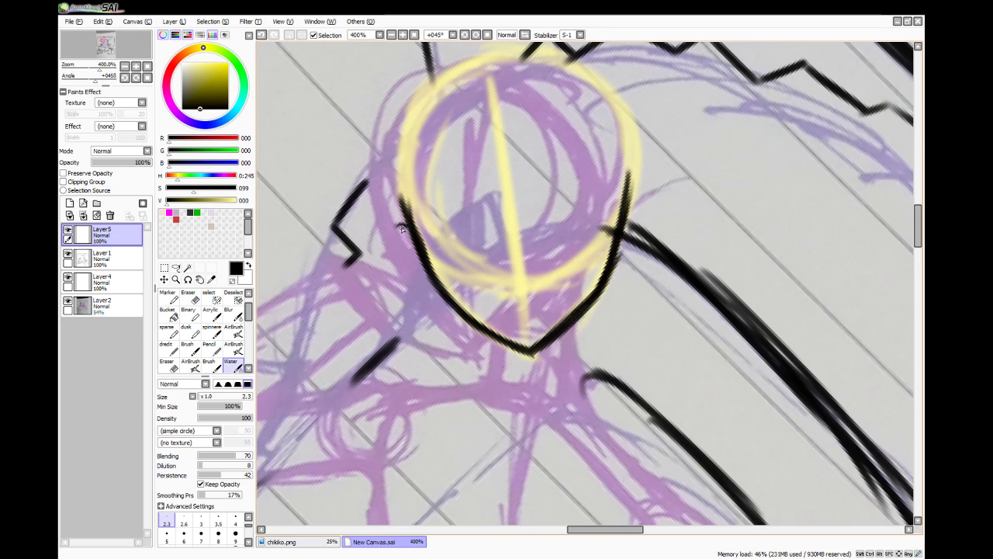
# - Draw a small curved ear outline on each side of the head, joining the jawline
pyautogui.moveTo(403, 223)
pyautogui.mouseDown()
pyautogui.moveTo(399, 250)
pyautogui.moveTo(420, 285)
pyautogui.mouseUp()
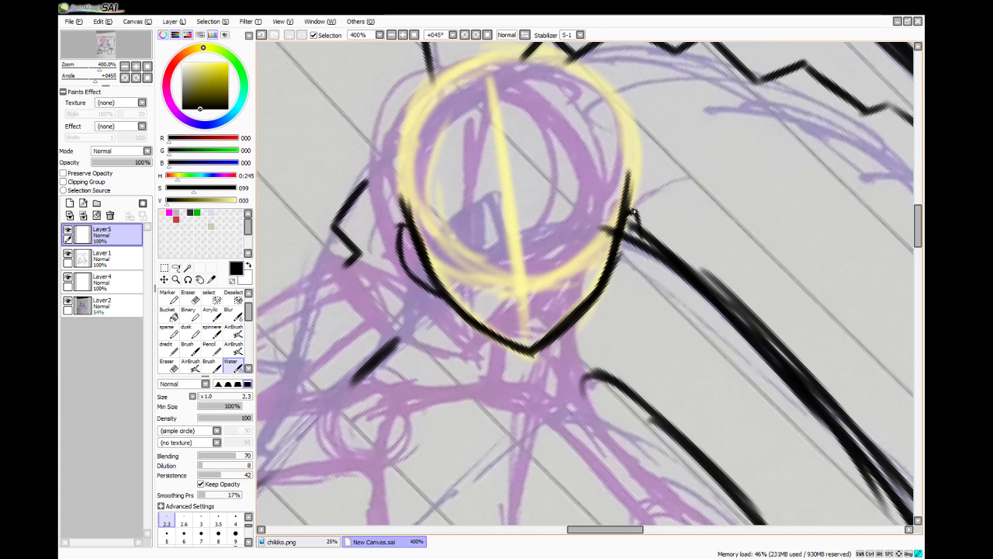
pyautogui.moveTo(630, 211)
pyautogui.mouseDown()
pyautogui.moveTo(641, 243)
pyautogui.moveTo(609, 288)
pyautogui.moveTo(640, 250)
pyautogui.mouseUp()
# - Thin the inner edge of the right jaw line near the chin with the Eraser and return to the Water brush
pyautogui.press('e')
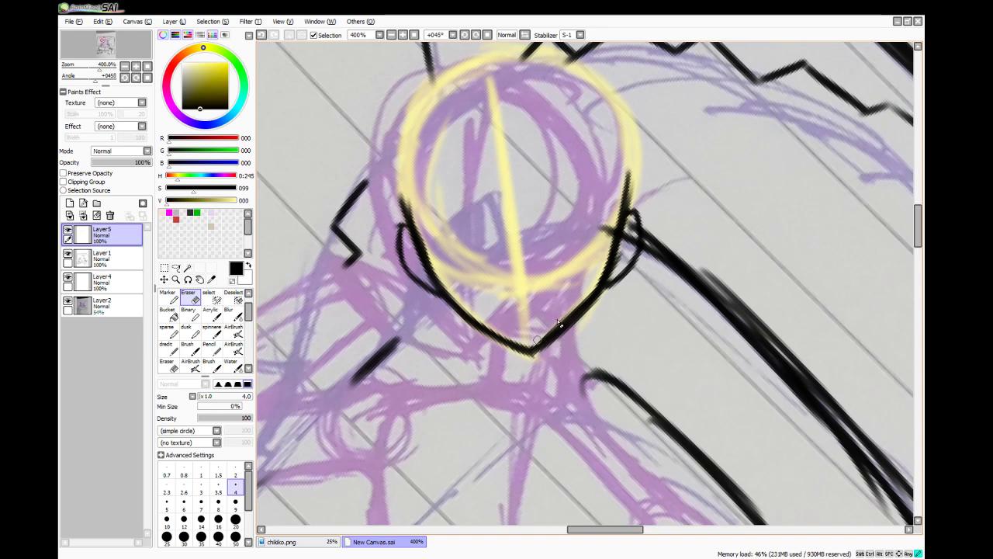
pyautogui.moveTo(559, 323); pyautogui.dragTo(598, 288)
pyautogui.moveTo(556, 325); pyautogui.dragTo(540, 347)
pyautogui.click(230, 362)
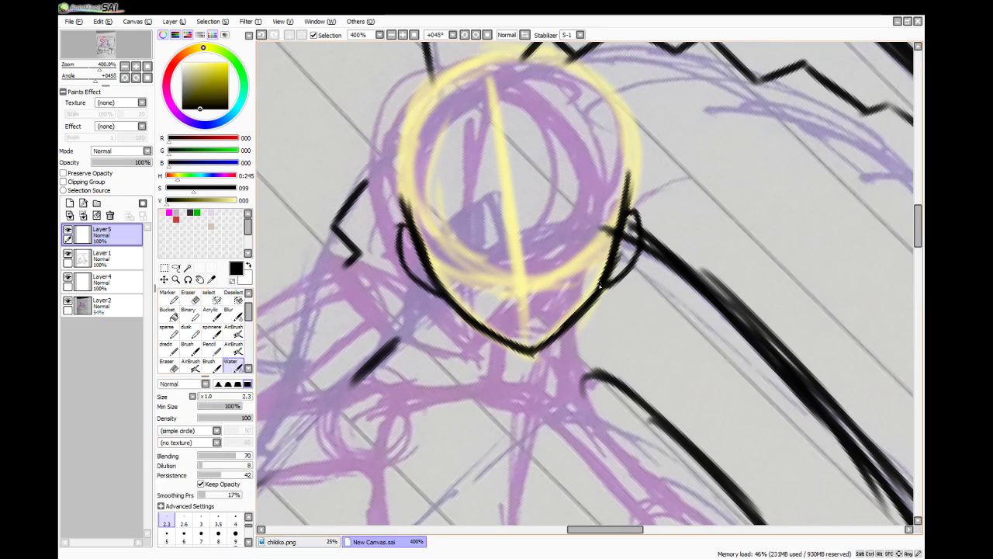
# - Draw the neck line on each side with the Water brush, from the jaw down to the shoulders
pyautogui.moveTo(604, 272); pyautogui.dragTo(543, 347)
pyautogui.moveTo(580, 324)
pyautogui.mouseDown()
pyautogui.moveTo(574, 365)
pyautogui.moveTo(598, 415)
pyautogui.mouseUp()
pyautogui.moveTo(576, 366)
pyautogui.mouseDown()
pyautogui.moveTo(597, 415)
pyautogui.moveTo(585, 400)
pyautogui.mouseUp()
pyautogui.moveTo(579, 334); pyautogui.dragTo(573, 354)
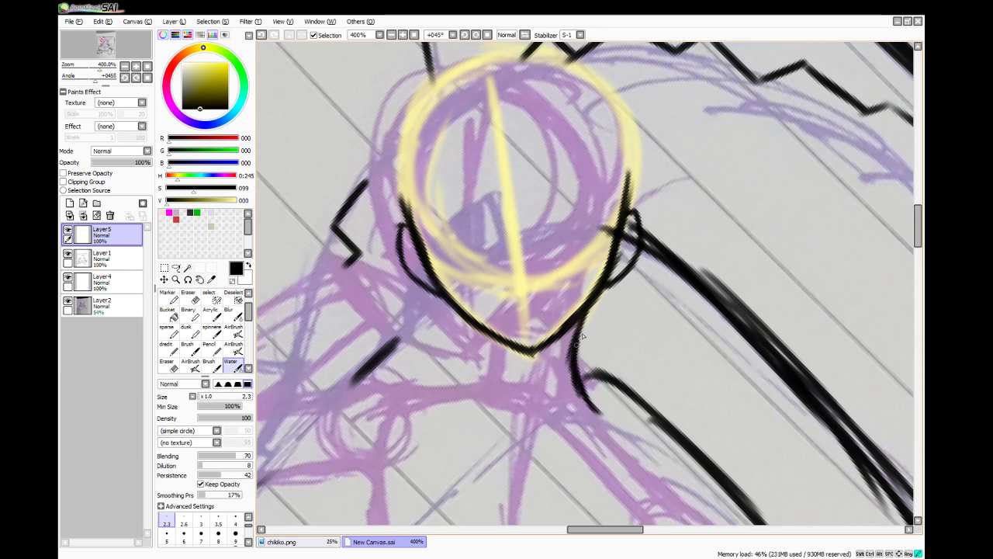
pyautogui.moveTo(585, 315); pyautogui.dragTo(576, 346)
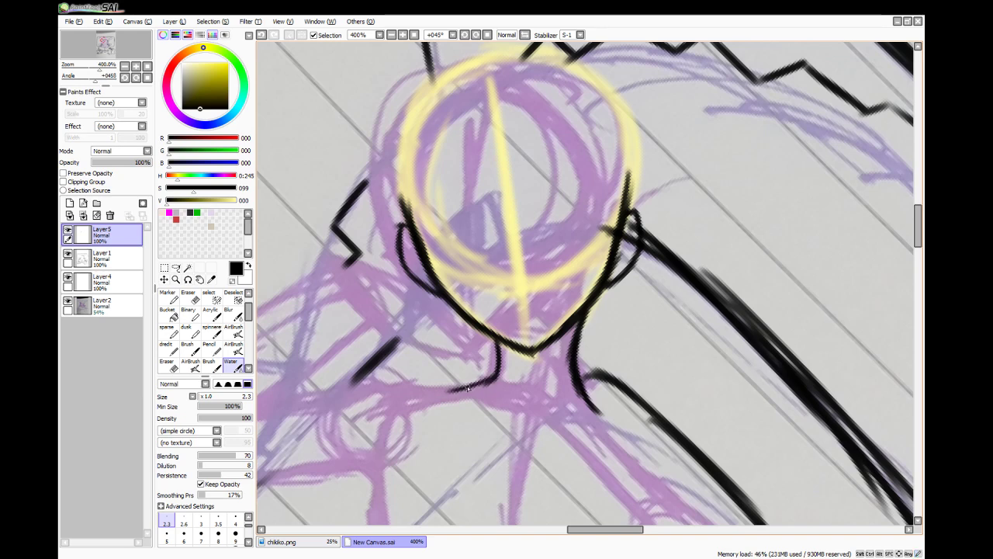
pyautogui.moveTo(485, 380)
pyautogui.mouseDown()
pyautogui.moveTo(461, 389)
pyautogui.moveTo(499, 375)
pyautogui.moveTo(487, 380)
pyautogui.moveTo(496, 337)
pyautogui.moveTo(498, 362)
pyautogui.mouseUp()
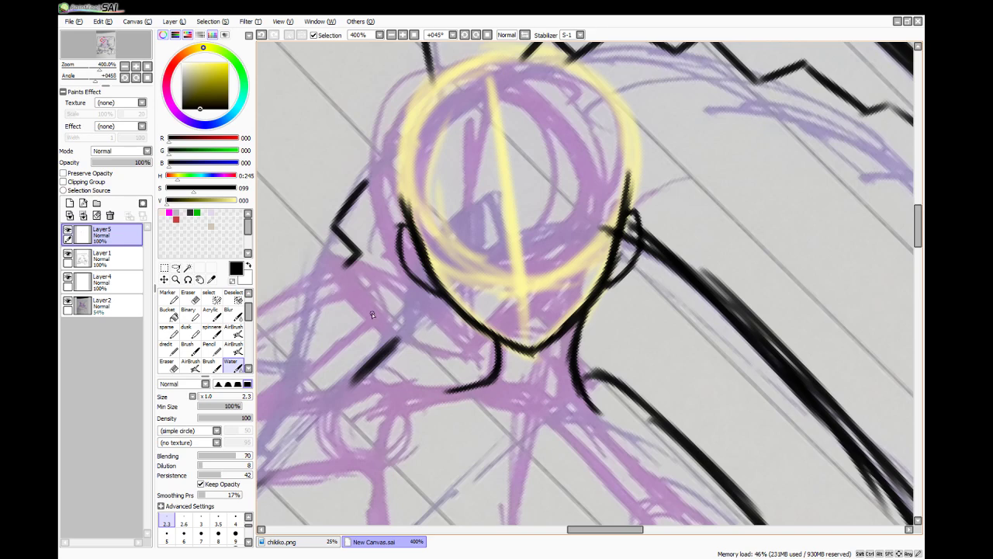
# - Draw the right shoulder line from the neck base to the upper arm, erasing and redrawing its outer curve
pyautogui.scroll(-1, 581, 229)
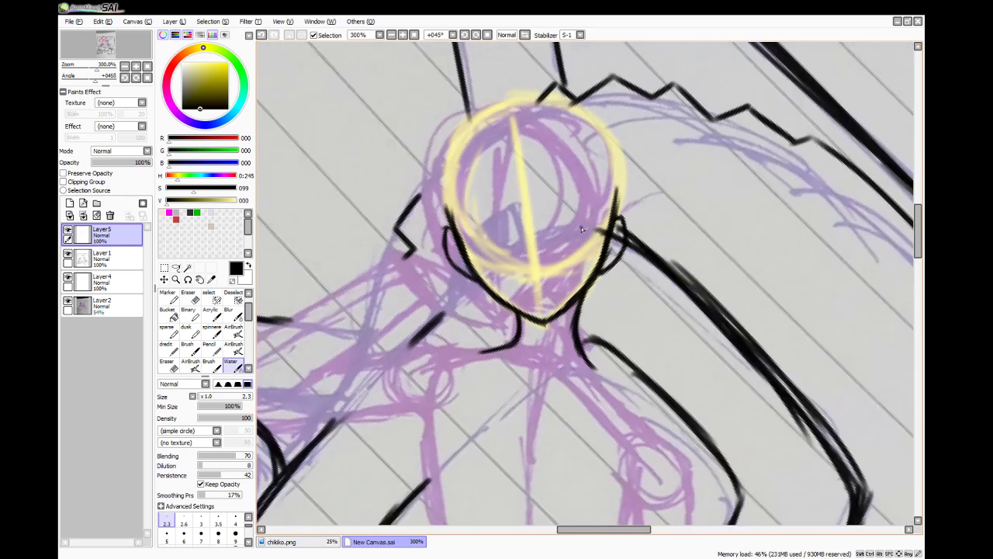
pyautogui.moveTo(910, 260); pyautogui.dragTo(910, 270)
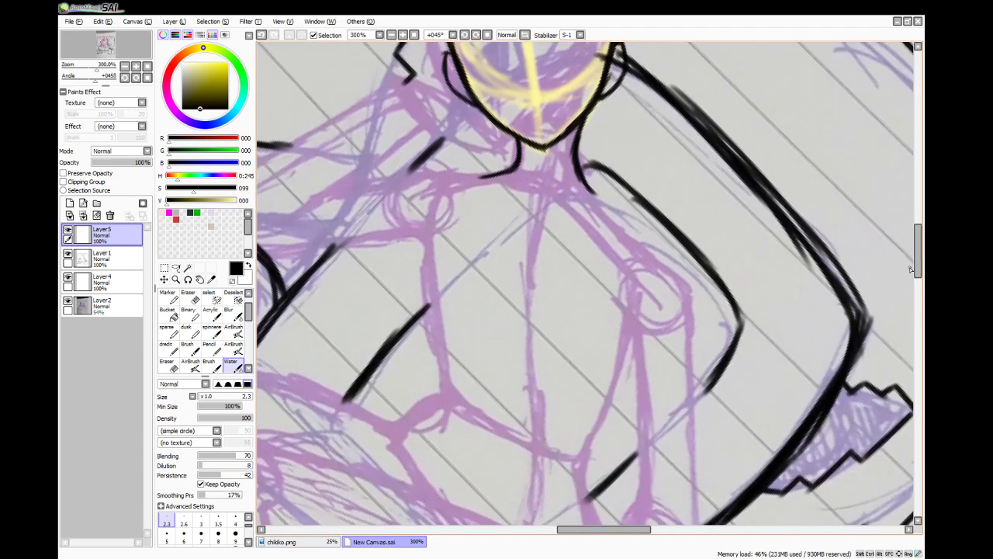
pyautogui.moveTo(580, 190)
pyautogui.mouseDown()
pyautogui.moveTo(692, 271)
pyautogui.moveTo(679, 263)
pyautogui.moveTo(696, 294)
pyautogui.moveTo(686, 278)
pyautogui.moveTo(690, 312)
pyautogui.mouseUp()
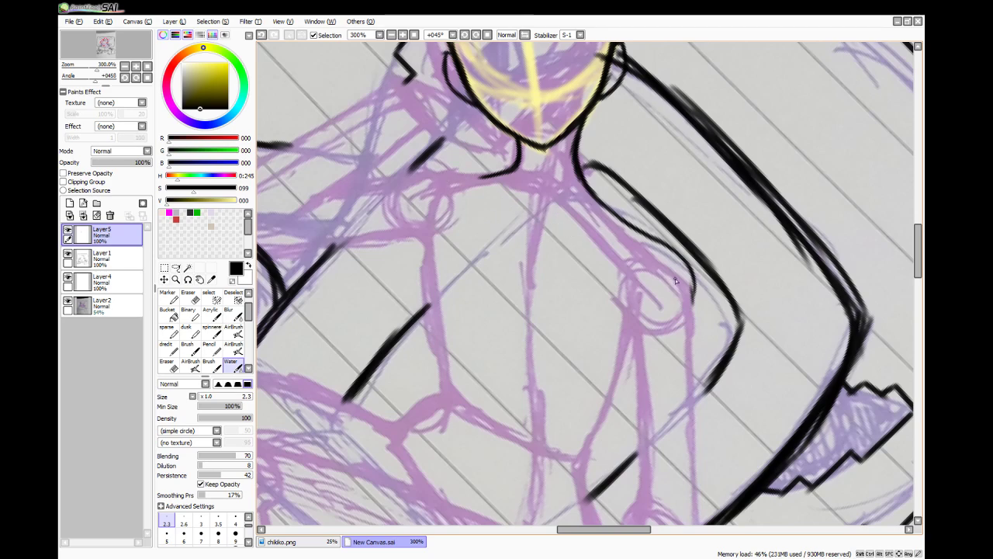
pyautogui.press('e')
pyautogui.moveTo(681, 252)
pyautogui.mouseDown()
pyautogui.moveTo(689, 297)
pyautogui.moveTo(692, 277)
pyautogui.mouseUp()
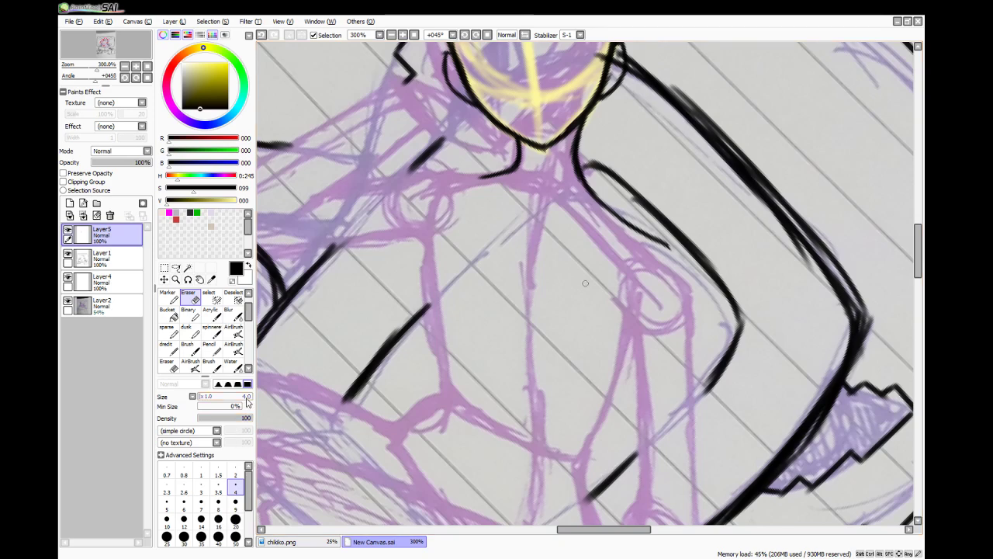
pyautogui.click(230, 363)
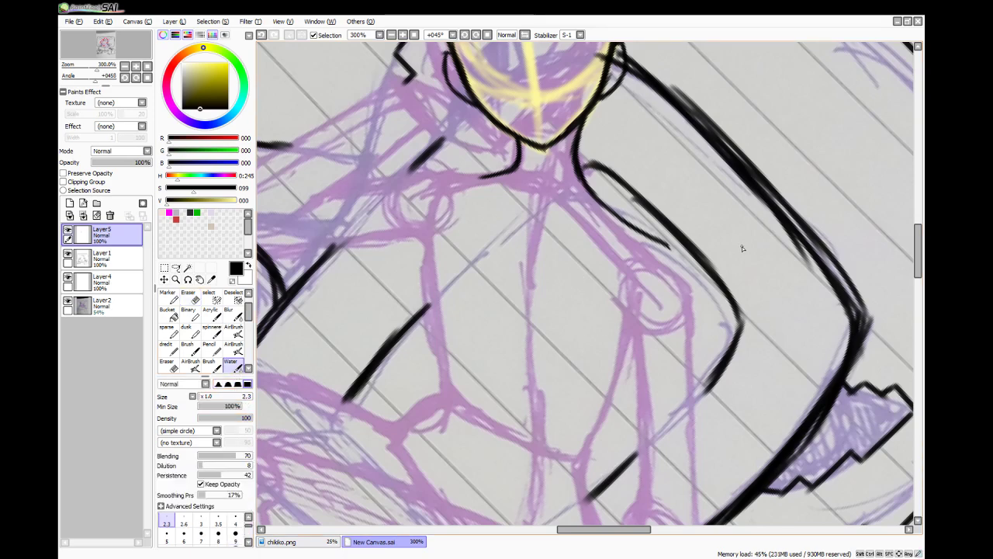
pyautogui.moveTo(660, 244)
pyautogui.mouseDown()
pyautogui.moveTo(689, 263)
pyautogui.moveTo(695, 332)
pyautogui.mouseUp()
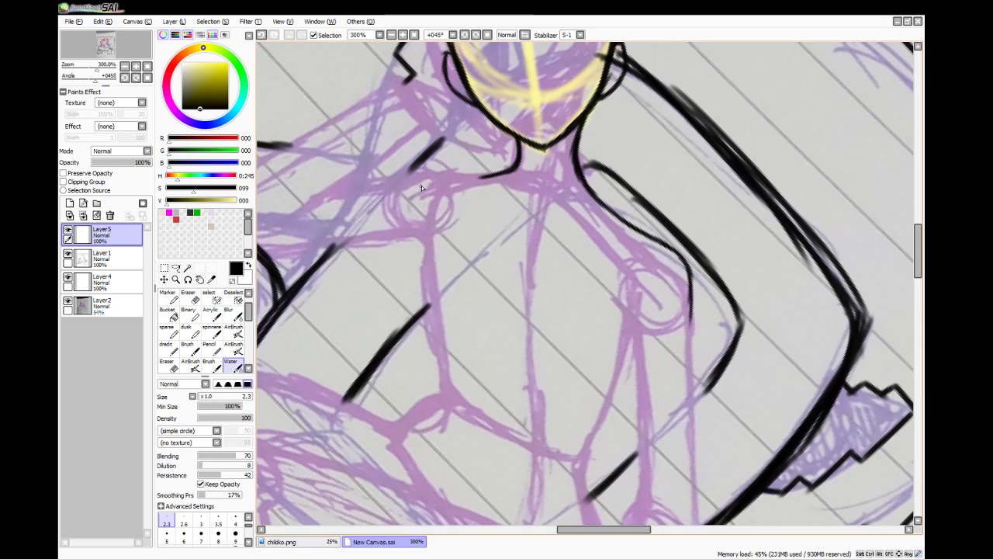
# - Extend the left shoulder line outward and draw both collarbones toward the centre of the chest, checking chikko.png for reference
pyautogui.moveTo(409, 178); pyautogui.dragTo(493, 176)
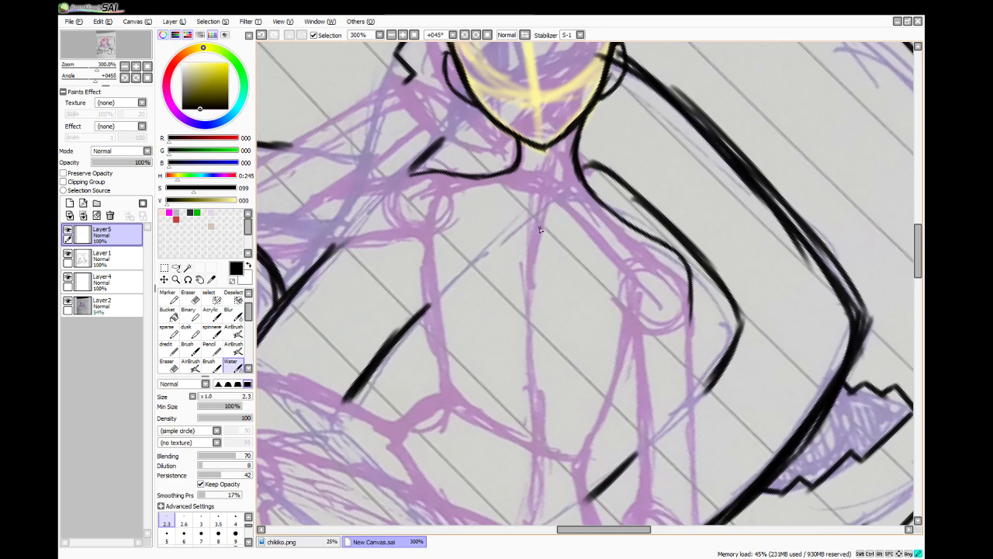
pyautogui.moveTo(541, 224); pyautogui.dragTo(658, 239)
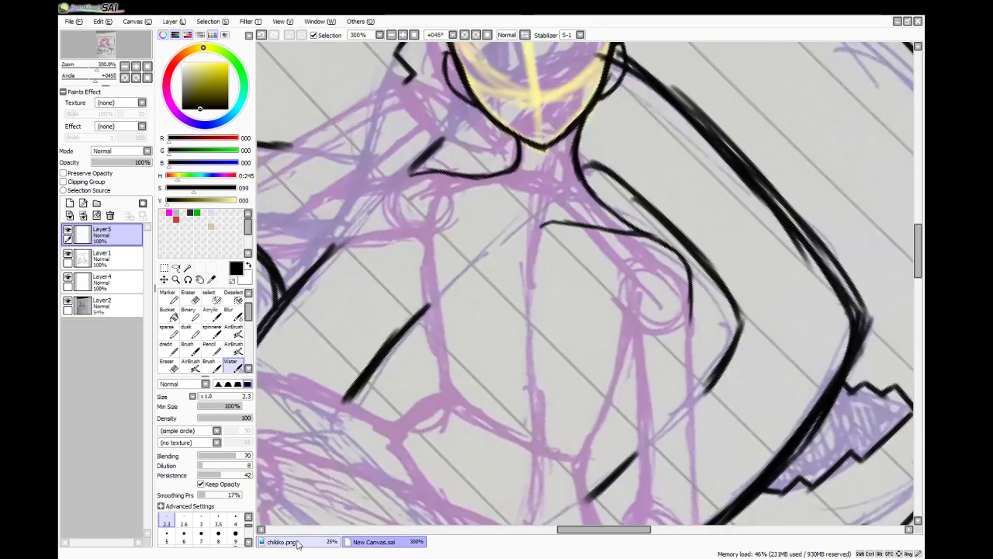
pyautogui.click(292, 546)
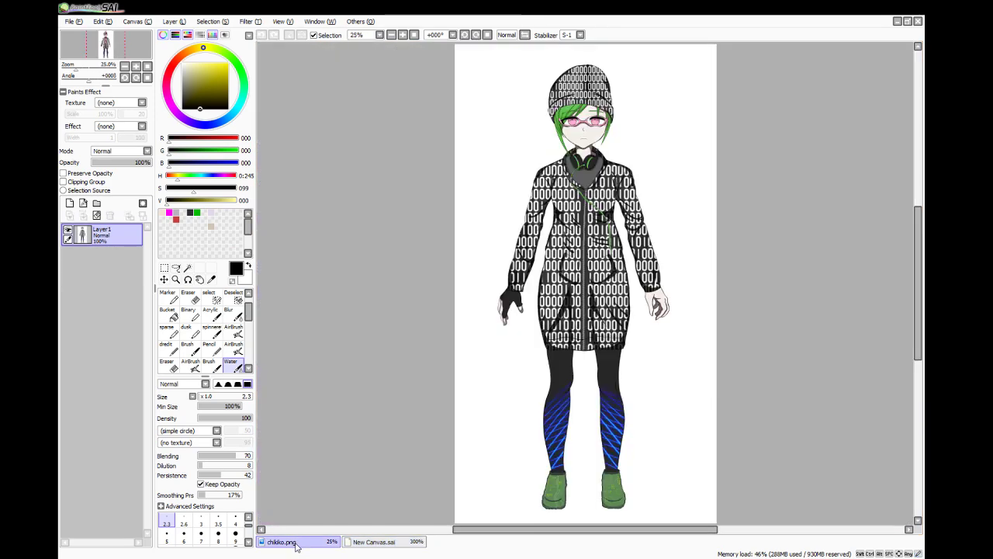
pyautogui.click(374, 541)
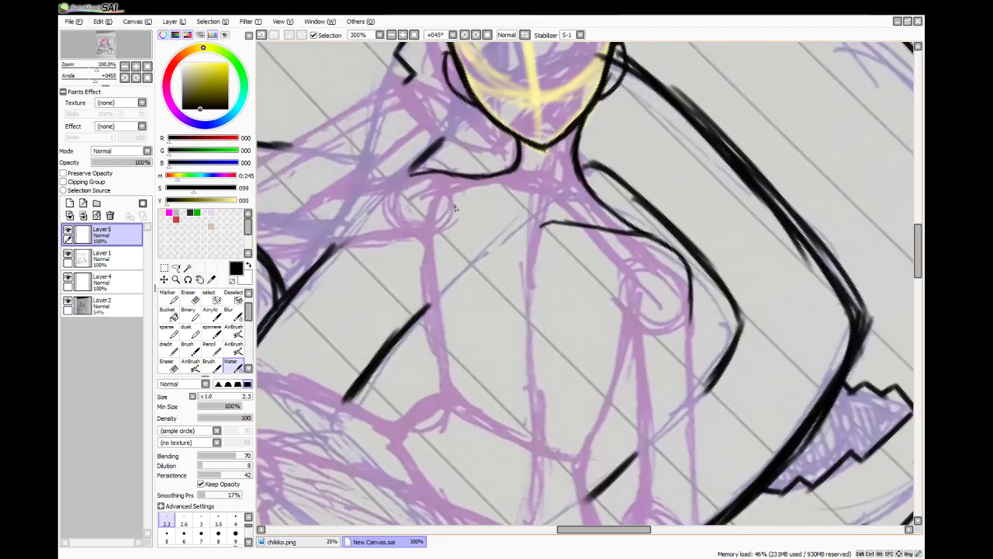
pyautogui.moveTo(527, 224)
pyautogui.mouseDown()
pyautogui.moveTo(439, 177)
pyautogui.moveTo(494, 202)
pyautogui.mouseUp()
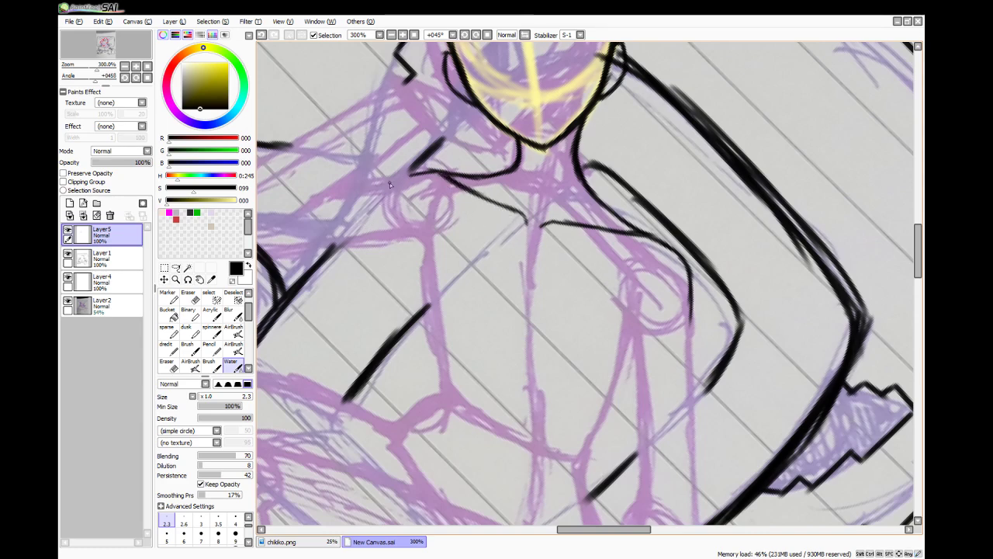
# - Outline the bent left arm from below the head down to the elbow on the armrest and back up to the armpit
pyautogui.press('Home')
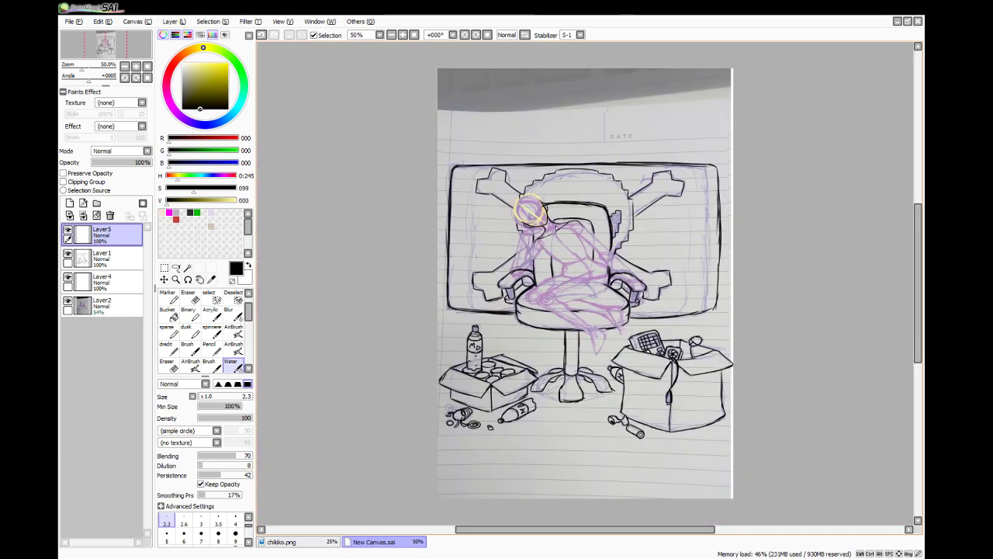
pyautogui.scroll(4, 601, 273)
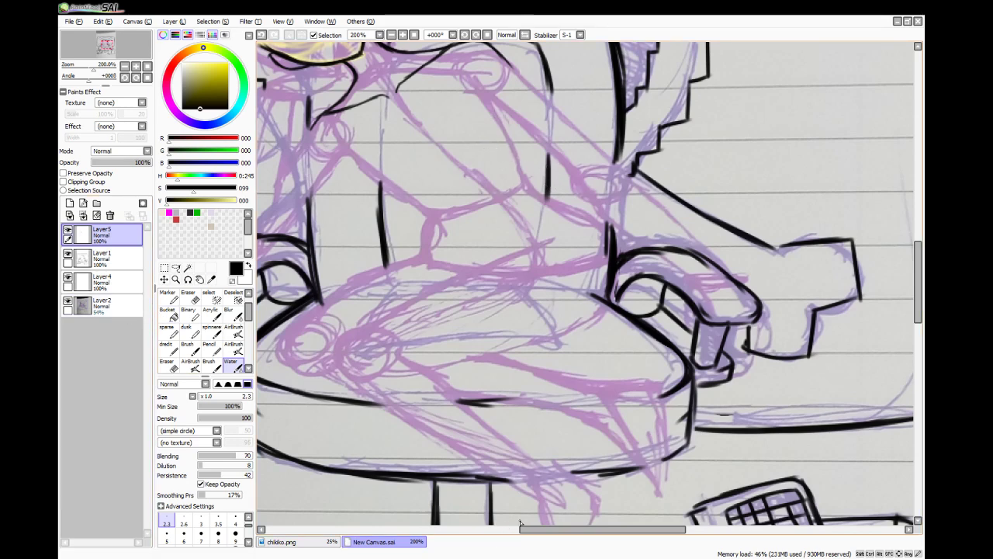
pyautogui.moveTo(533, 530); pyautogui.dragTo(493, 534)
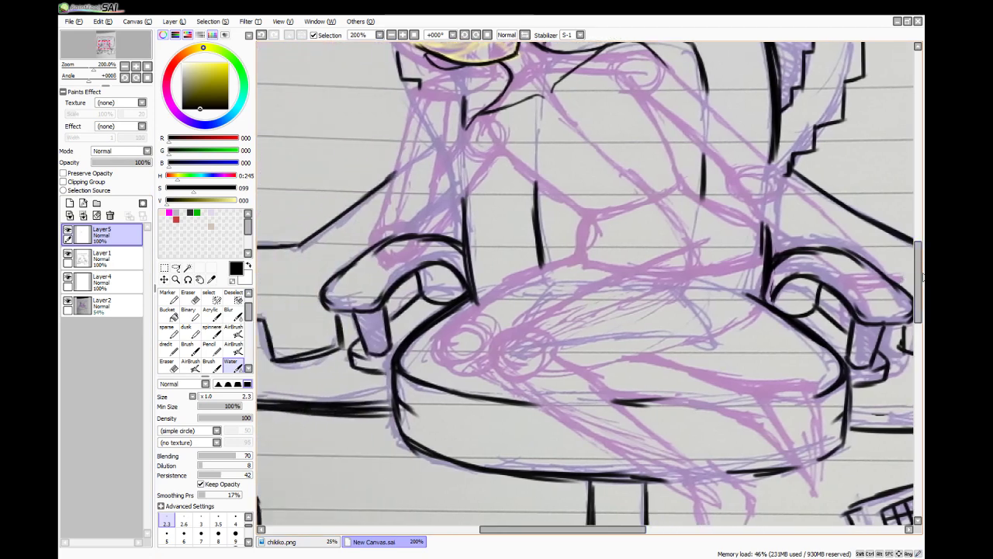
pyautogui.moveTo(919, 270); pyautogui.dragTo(918, 254)
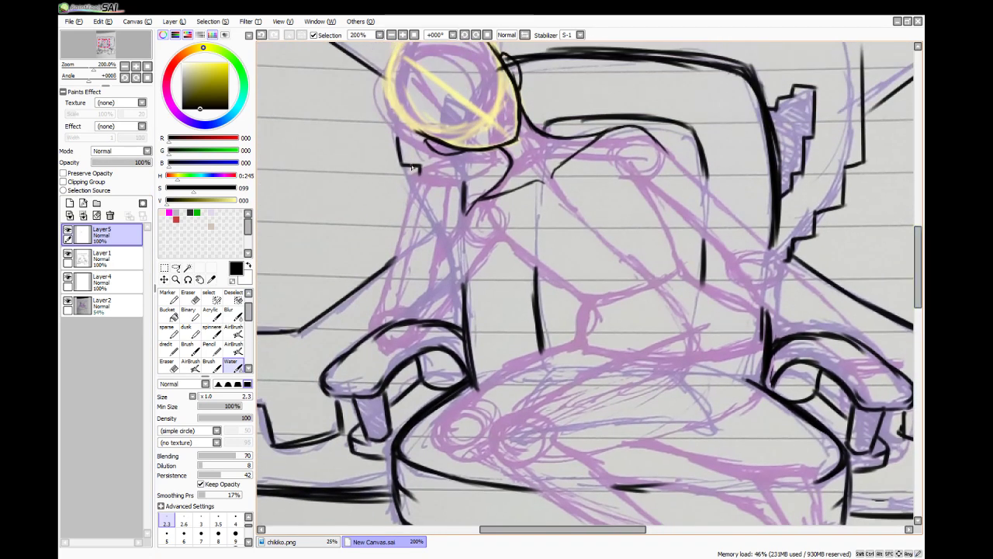
pyautogui.moveTo(413, 208)
pyautogui.mouseDown()
pyautogui.moveTo(378, 317)
pyautogui.moveTo(382, 357)
pyautogui.moveTo(376, 335)
pyautogui.moveTo(381, 354)
pyautogui.moveTo(424, 336)
pyautogui.moveTo(416, 348)
pyautogui.moveTo(505, 247)
pyautogui.mouseUp()
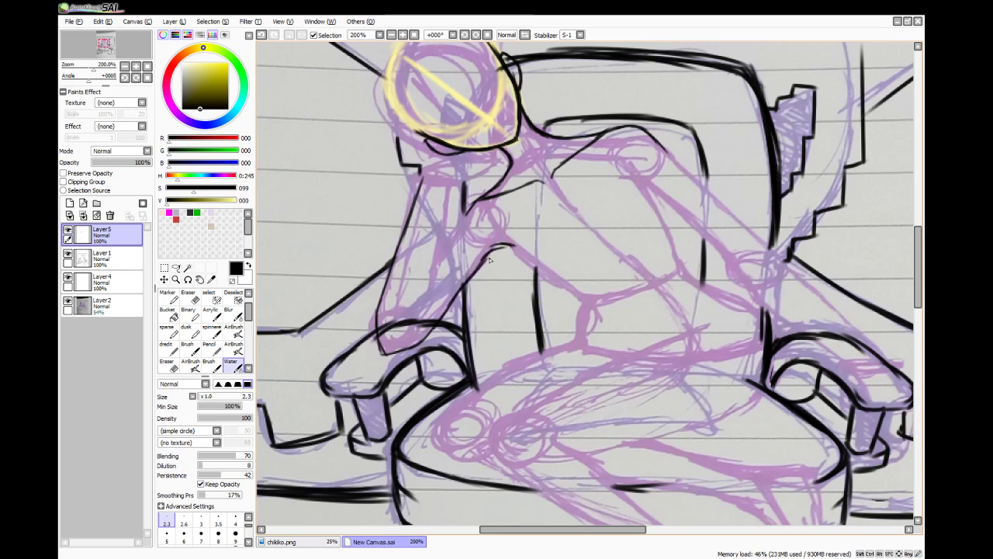
# - Erase the doubled end of the inner arm line at the left armpit
pyautogui.scroll(2, 489, 260)
pyautogui.click(216, 298)
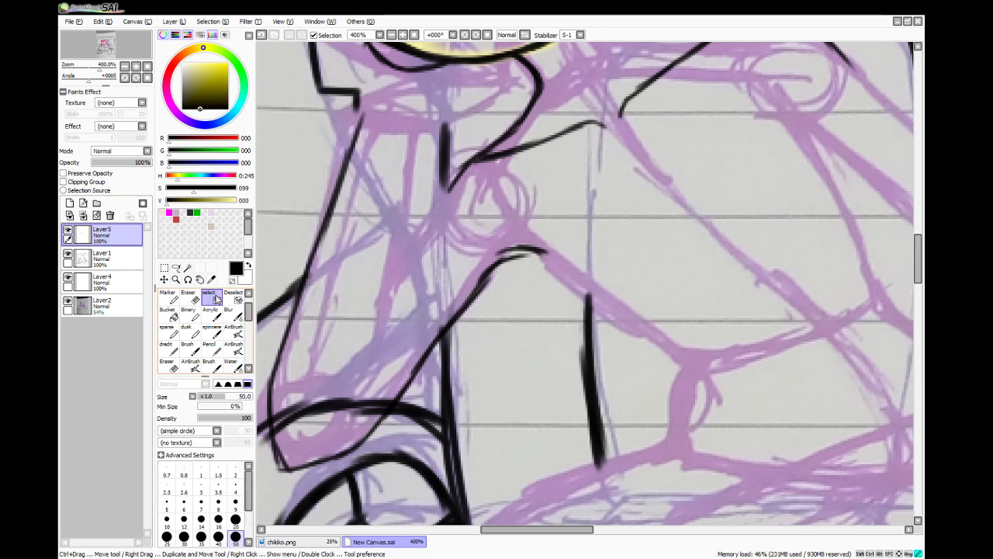
pyautogui.press('e')
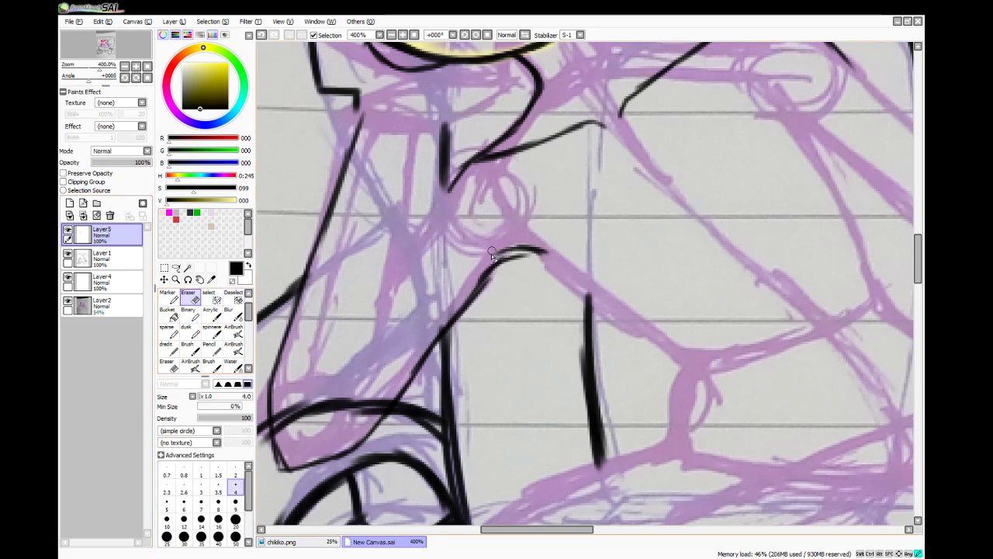
pyautogui.moveTo(492, 251)
pyautogui.mouseDown()
pyautogui.moveTo(531, 242)
pyautogui.moveTo(503, 247)
pyautogui.moveTo(547, 252)
pyautogui.moveTo(521, 240)
pyautogui.moveTo(515, 249)
pyautogui.moveTo(533, 252)
pyautogui.moveTo(510, 259)
pyautogui.mouseUp()
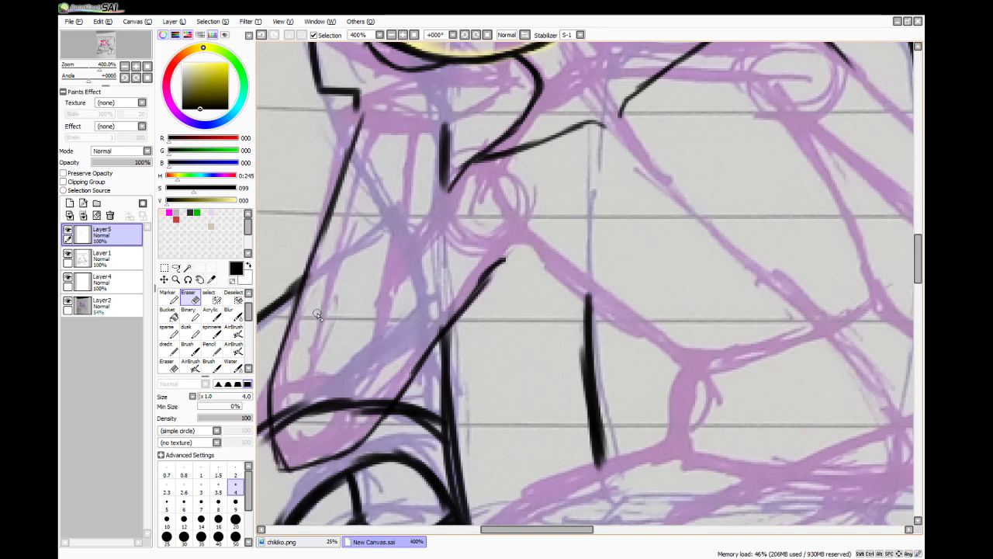
# - Redraw the left armpit curve with the Water brush and continue the torso's side down past the waist
pyautogui.click(233, 366)
pyautogui.moveTo(487, 278)
pyautogui.mouseDown()
pyautogui.moveTo(505, 263)
pyautogui.moveTo(543, 262)
pyautogui.moveTo(519, 259)
pyautogui.moveTo(558, 276)
pyautogui.mouseUp()
pyautogui.moveTo(546, 263); pyautogui.dragTo(565, 288)
pyautogui.moveTo(551, 269); pyautogui.dragTo(587, 296)
pyautogui.moveTo(554, 273)
pyautogui.mouseDown()
pyautogui.moveTo(612, 301)
pyautogui.moveTo(659, 349)
pyautogui.mouseUp()
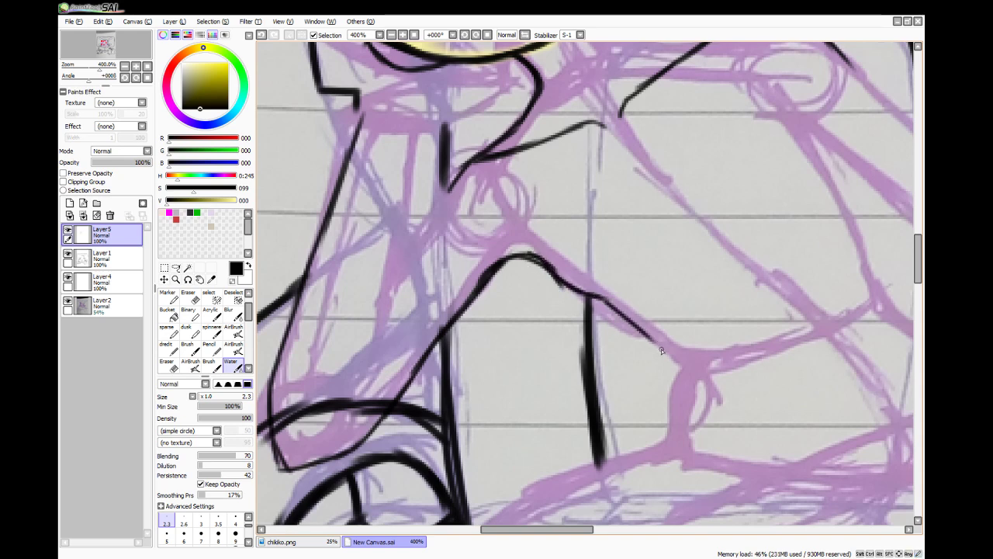
pyautogui.moveTo(611, 307)
pyautogui.mouseDown()
pyautogui.moveTo(684, 379)
pyautogui.moveTo(678, 370)
pyautogui.moveTo(665, 443)
pyautogui.mouseUp()
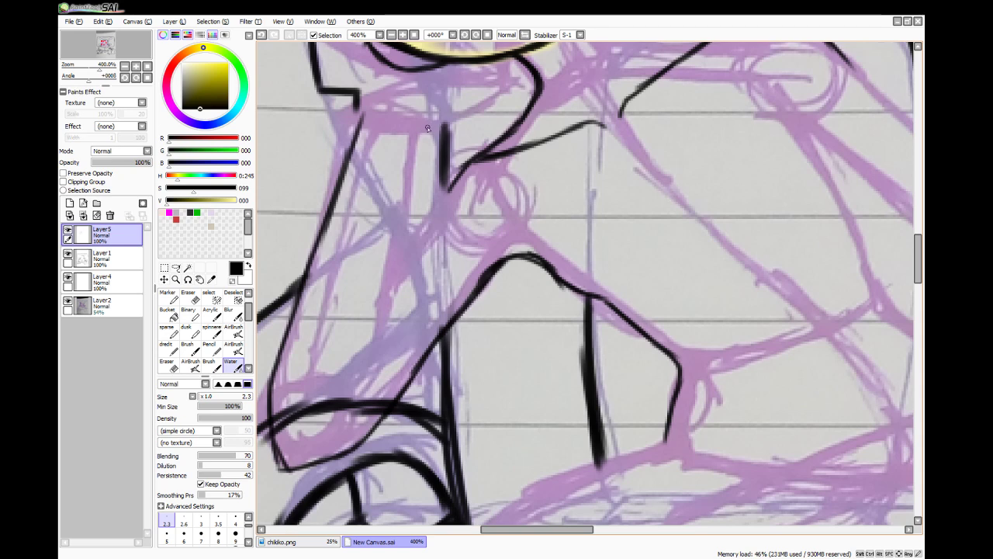
# - Draw the lines of the bent hand under the chin, joining it to the left forearm and undoing stray finger strokes
pyautogui.moveTo(419, 130); pyautogui.dragTo(495, 95)
pyautogui.moveTo(365, 113); pyautogui.dragTo(419, 70)
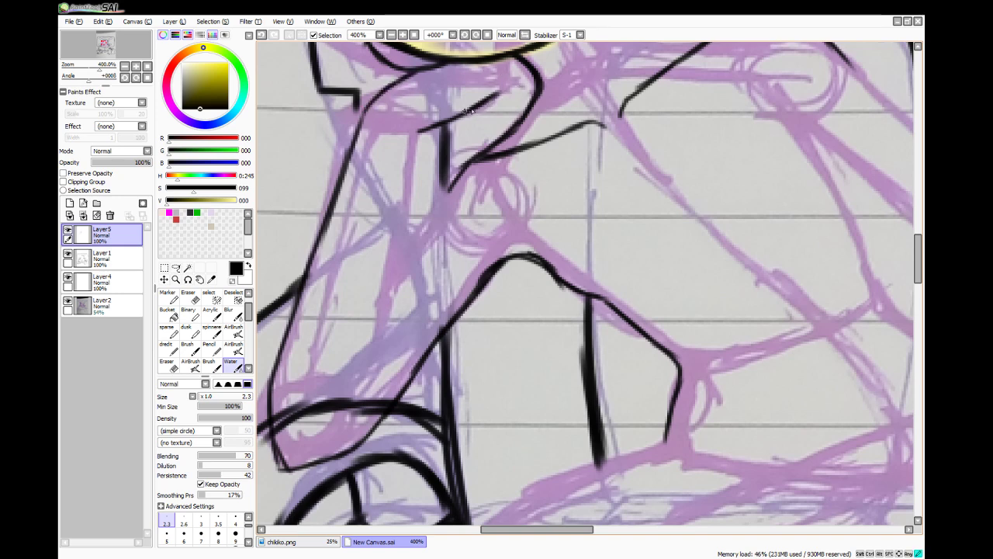
pyautogui.moveTo(468, 113)
pyautogui.mouseDown()
pyautogui.moveTo(499, 105)
pyautogui.moveTo(500, 114)
pyautogui.moveTo(524, 71)
pyautogui.mouseUp()
pyautogui.hotkey('ctrl', 'z')
pyautogui.hotkey('ctrl', 'z')
pyautogui.moveTo(467, 114); pyautogui.dragTo(501, 113)
pyautogui.moveTo(522, 74)
pyautogui.mouseDown()
pyautogui.moveTo(512, 105)
pyautogui.moveTo(528, 74)
pyautogui.moveTo(473, 68)
pyautogui.moveTo(506, 70)
pyautogui.moveTo(494, 61)
pyautogui.moveTo(521, 75)
pyautogui.mouseUp()
pyautogui.hotkey('ctrl', 'z')
pyautogui.hotkey('ctrl', 'z')
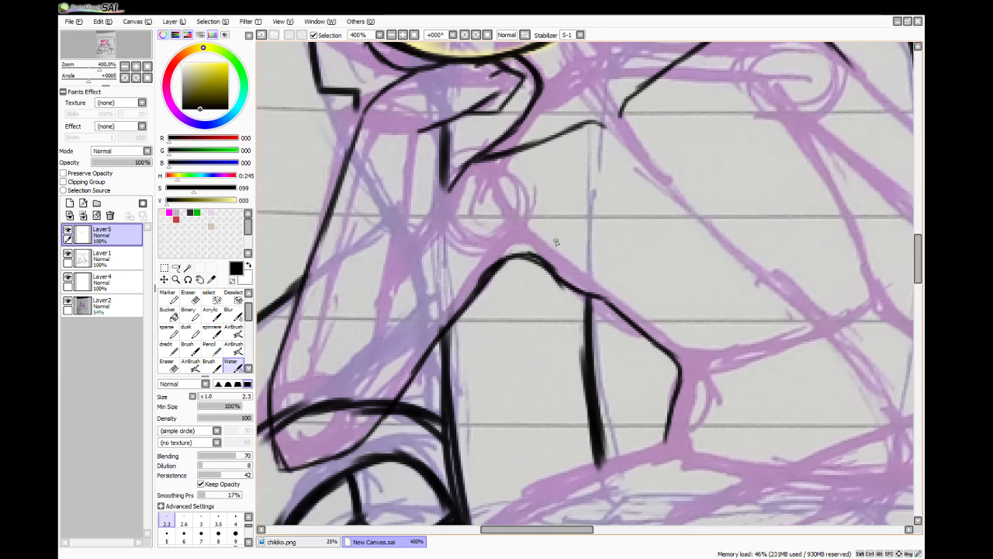
# - Straighten the back of the hand between the chin and forearm, and add a small hooked line at the inner wrist
pyautogui.scroll(-2, 519, 196)
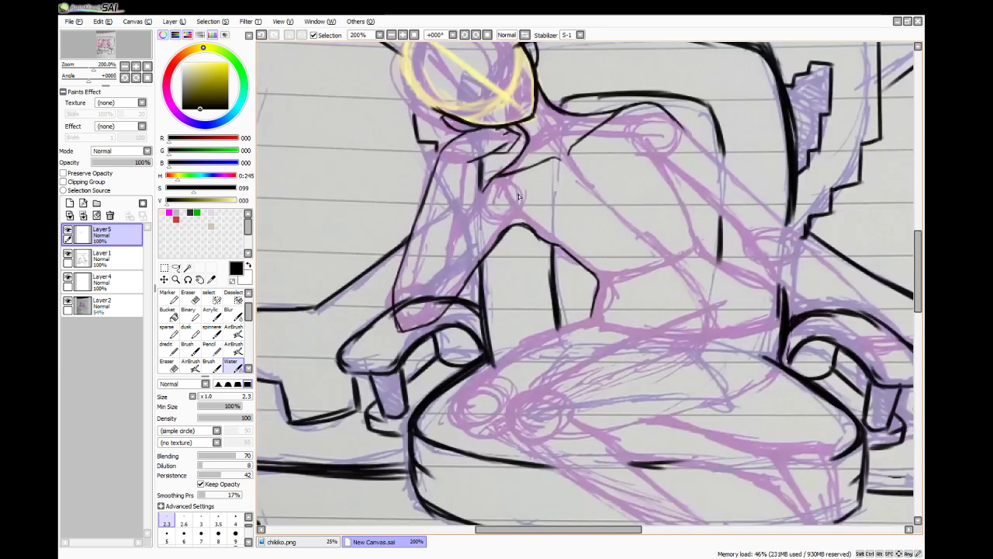
pyautogui.scroll(3, 447, 128)
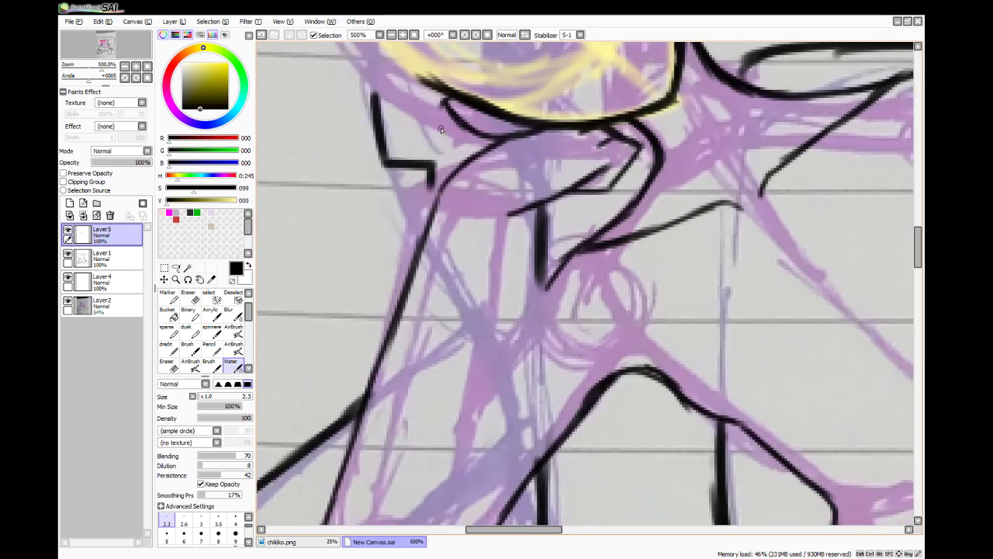
pyautogui.moveTo(511, 122); pyautogui.dragTo(456, 179)
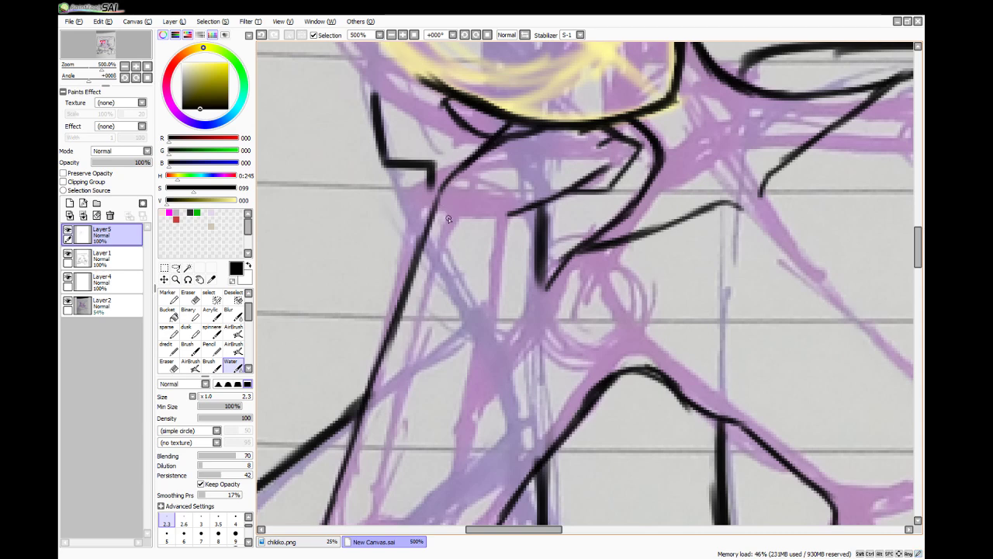
pyautogui.moveTo(515, 211)
pyautogui.mouseDown()
pyautogui.moveTo(500, 238)
pyautogui.moveTo(533, 206)
pyautogui.mouseUp()
pyautogui.press('e')
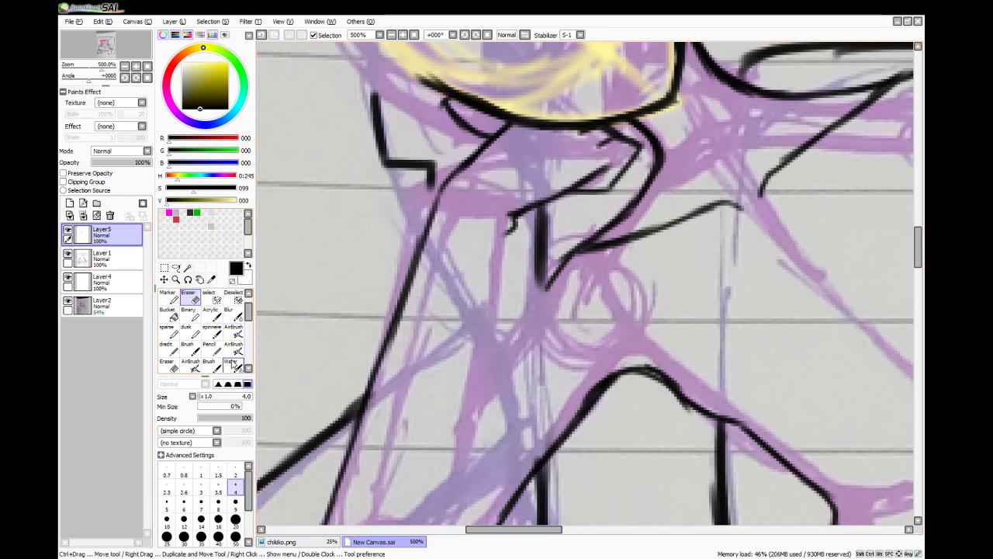
pyautogui.click(230, 365)
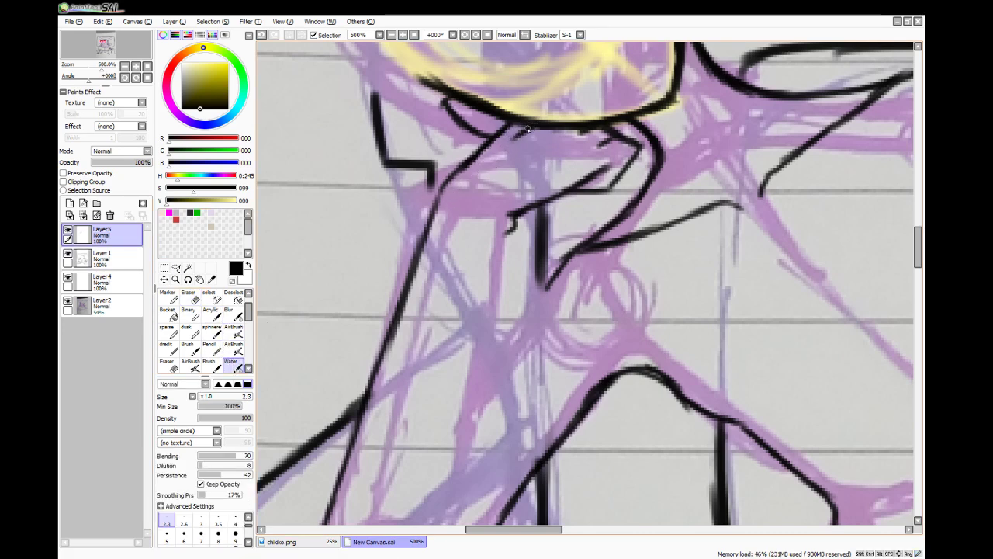
pyautogui.moveTo(533, 127); pyautogui.dragTo(509, 144)
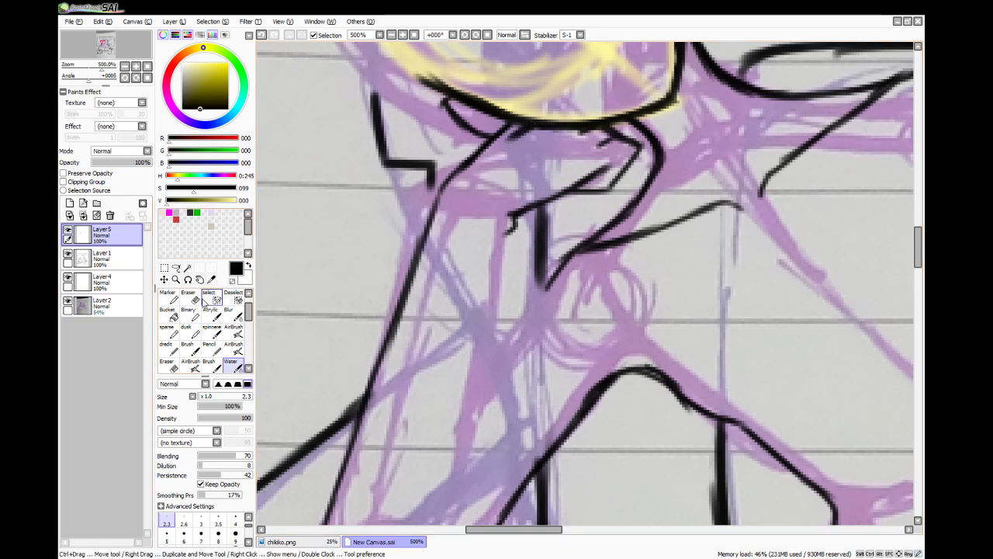
# - Round the angular corner of the bent hand under the chin with the Eraser and Water brush
pyautogui.press('e')
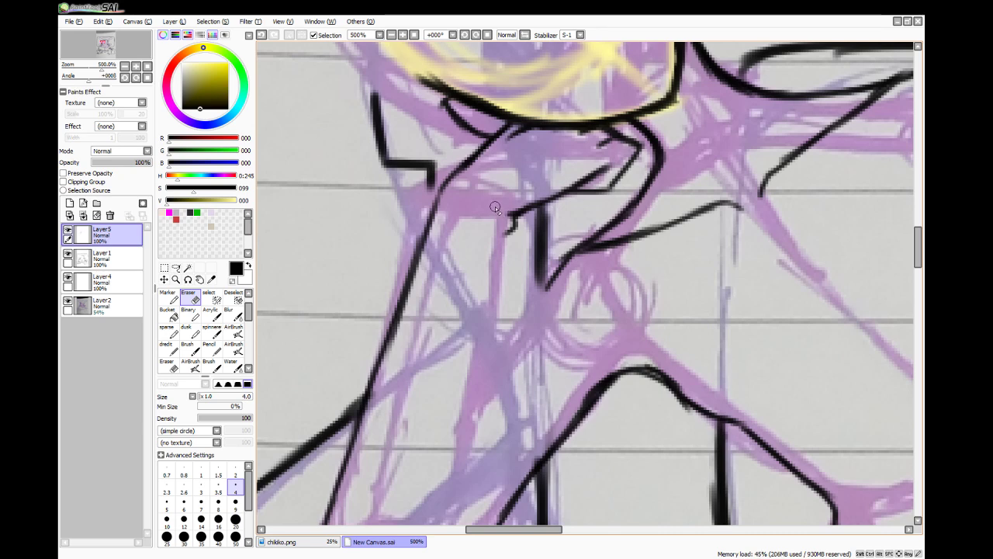
pyautogui.moveTo(633, 158); pyautogui.dragTo(612, 186)
pyautogui.press('e')
pyautogui.moveTo(639, 146)
pyautogui.mouseDown()
pyautogui.moveTo(612, 186)
pyautogui.moveTo(637, 156)
pyautogui.moveTo(612, 168)
pyautogui.moveTo(619, 158)
pyautogui.mouseUp()
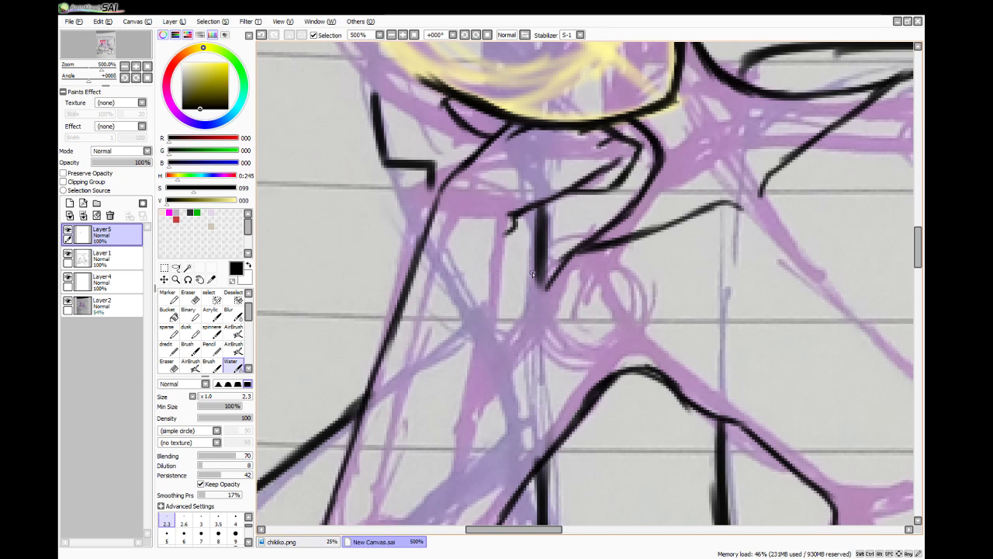
pyautogui.scroll(-4, 889, 239)
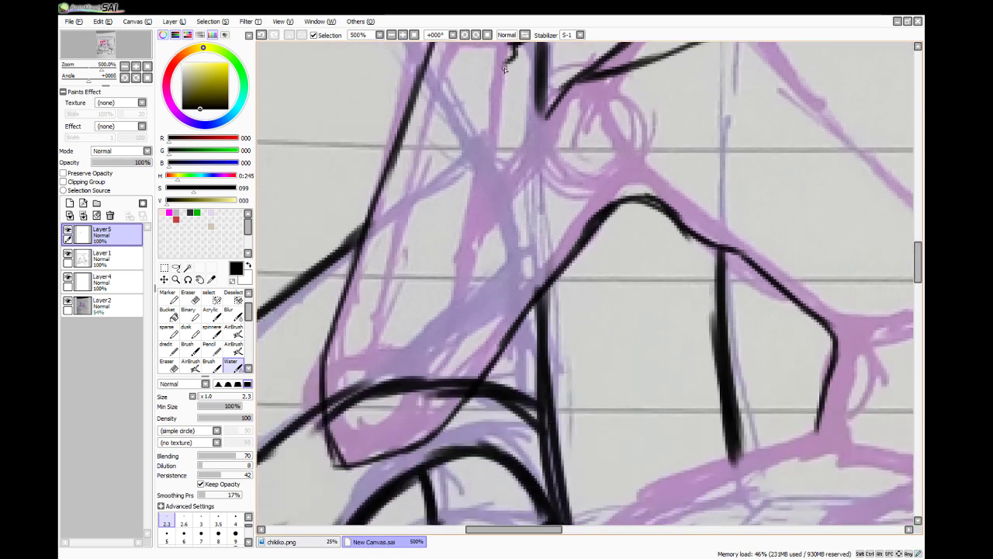
# - Draw the inner contour of the left forearm from the wrist under the chin down to the elbow on the armrest
pyautogui.moveTo(507, 64); pyautogui.dragTo(484, 152)
pyautogui.moveTo(506, 64); pyautogui.dragTo(482, 171)
pyautogui.moveTo(487, 130); pyautogui.dragTo(465, 258)
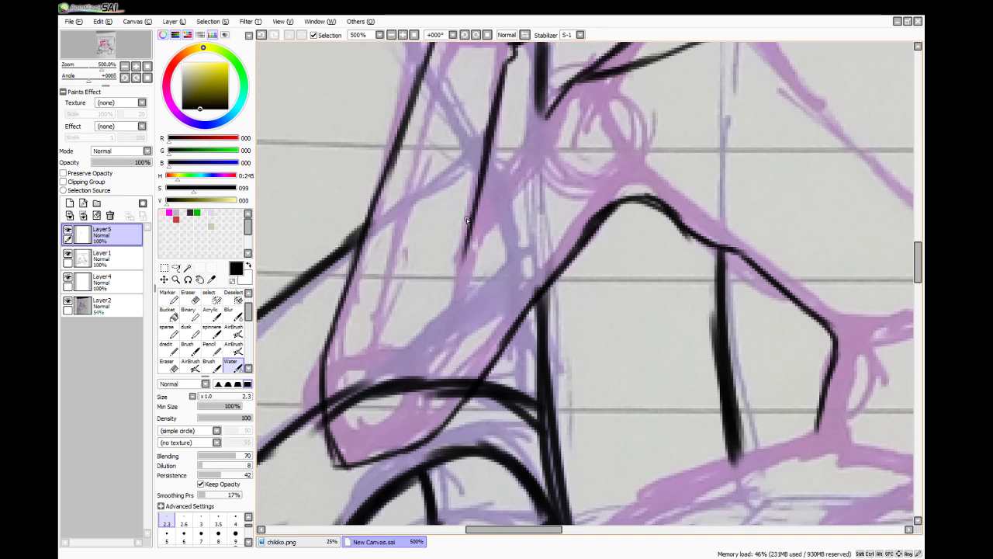
pyautogui.moveTo(467, 220)
pyautogui.mouseDown()
pyautogui.moveTo(466, 268)
pyautogui.moveTo(433, 379)
pyautogui.mouseUp()
pyautogui.moveTo(455, 313); pyautogui.dragTo(427, 402)
pyautogui.moveTo(450, 358); pyautogui.dragTo(441, 381)
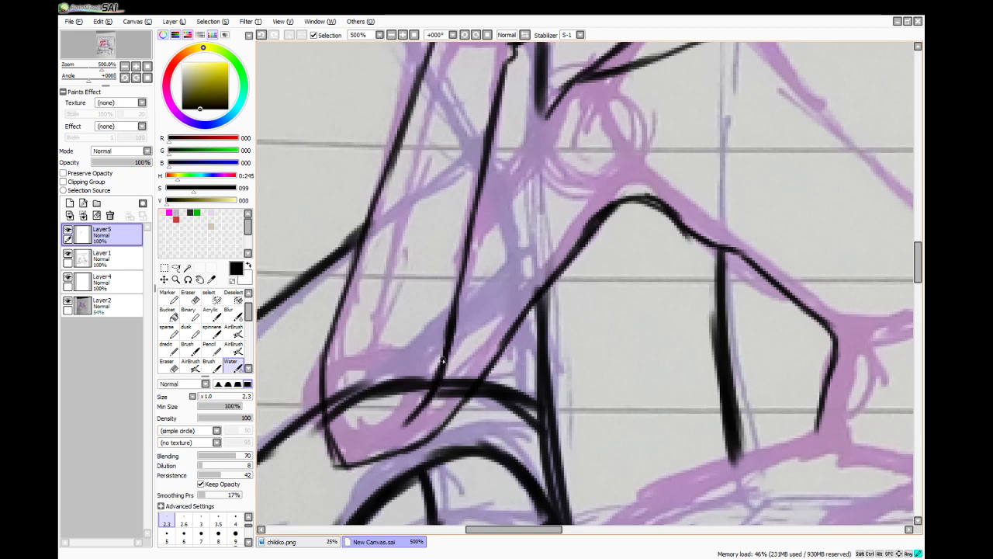
pyautogui.moveTo(468, 263); pyautogui.dragTo(457, 310)
# - Draw the upper contour of the left upper arm, running from the forearm's inner line up to the shoulder line
pyautogui.moveTo(475, 225); pyautogui.dragTo(526, 162)
pyautogui.moveTo(499, 202)
pyautogui.mouseDown()
pyautogui.moveTo(556, 124)
pyautogui.moveTo(557, 106)
pyautogui.mouseUp()
pyautogui.moveTo(538, 147)
pyautogui.mouseDown()
pyautogui.moveTo(562, 91)
pyautogui.moveTo(553, 114)
pyautogui.mouseUp()
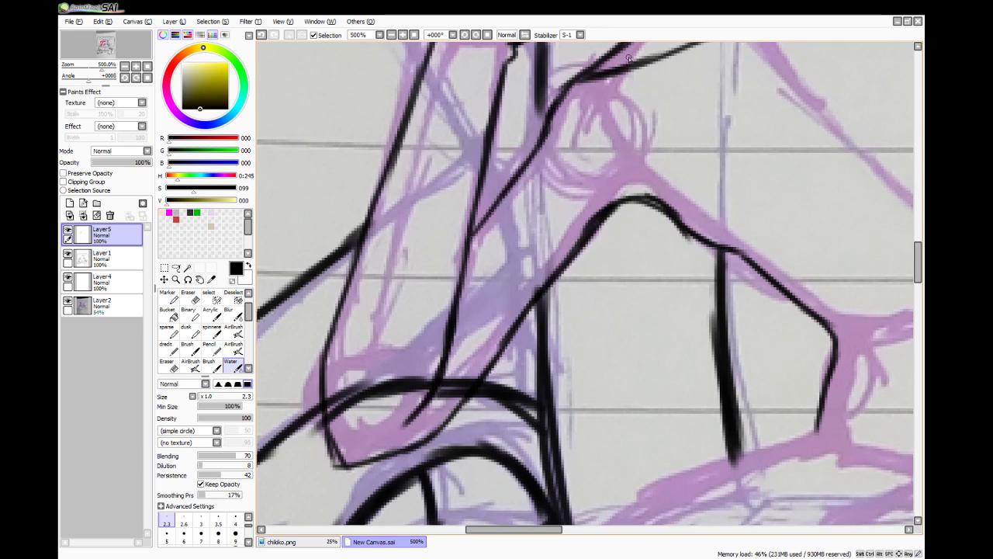
pyautogui.scroll(-2, 632, 45)
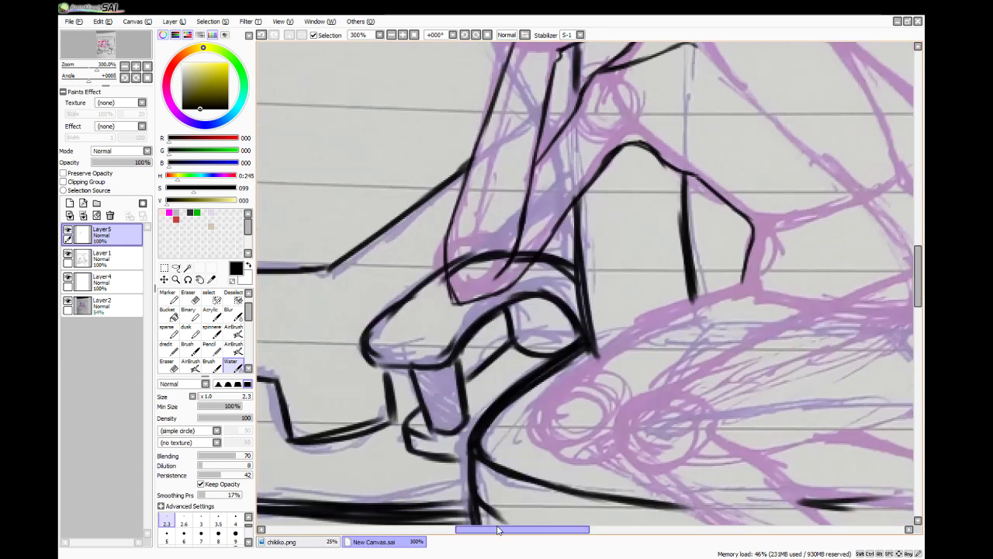
# - Draw the underside of the right upper arm from a small armpit hook toward the elbow, undoing the first short stroke
pyautogui.moveTo(519, 529); pyautogui.dragTo(578, 529)
pyautogui.scroll(6, 893, 271)
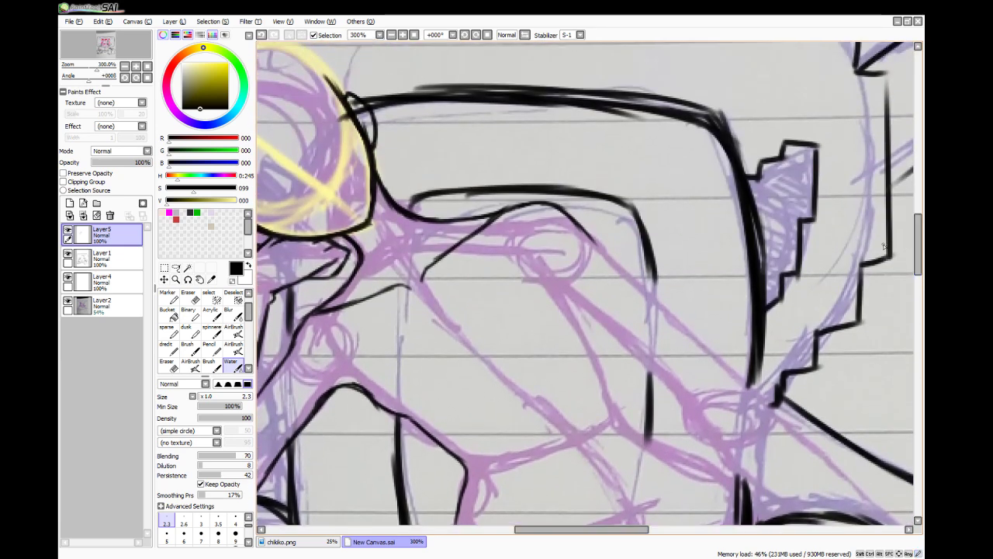
pyautogui.moveTo(535, 265); pyautogui.dragTo(552, 274)
pyautogui.hotkey('ctrl', 'z')
pyautogui.moveTo(536, 279)
pyautogui.mouseDown()
pyautogui.moveTo(603, 323)
pyautogui.moveTo(659, 380)
pyautogui.mouseUp()
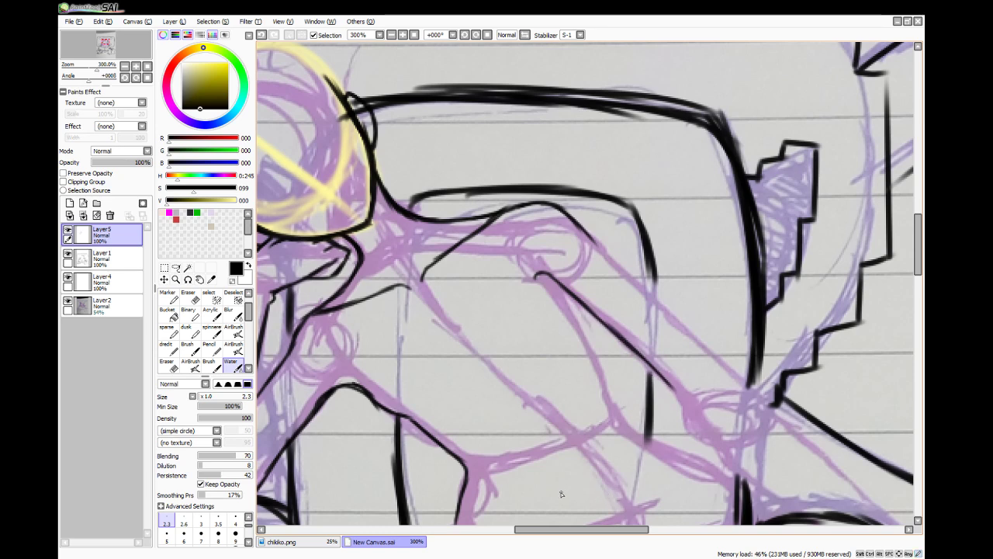
# - On Layer4, sketch the right elbow, forearm and hand resting on the lap in pale yellow with the AirBrush
pyautogui.moveTo(543, 530); pyautogui.dragTo(573, 533)
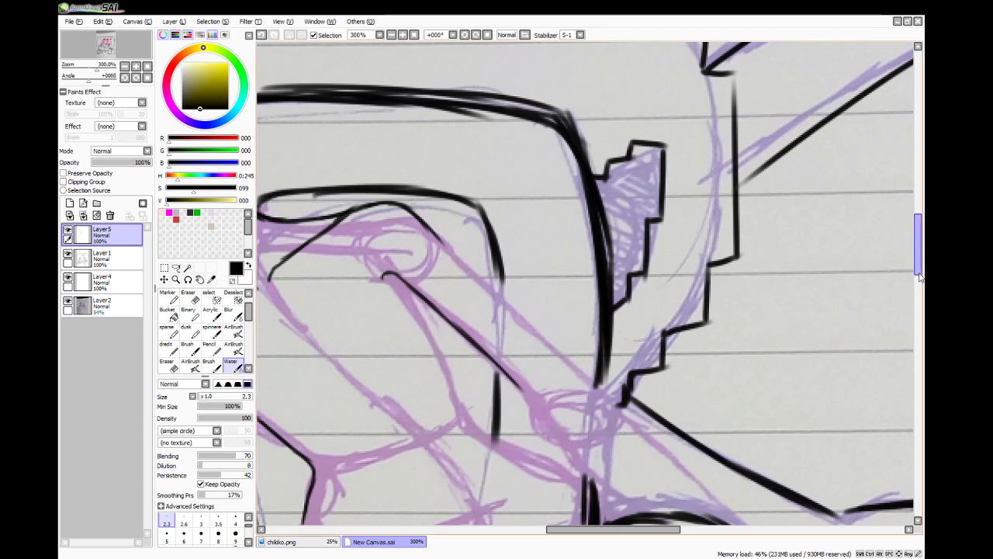
pyautogui.moveTo(920, 273); pyautogui.dragTo(921, 290)
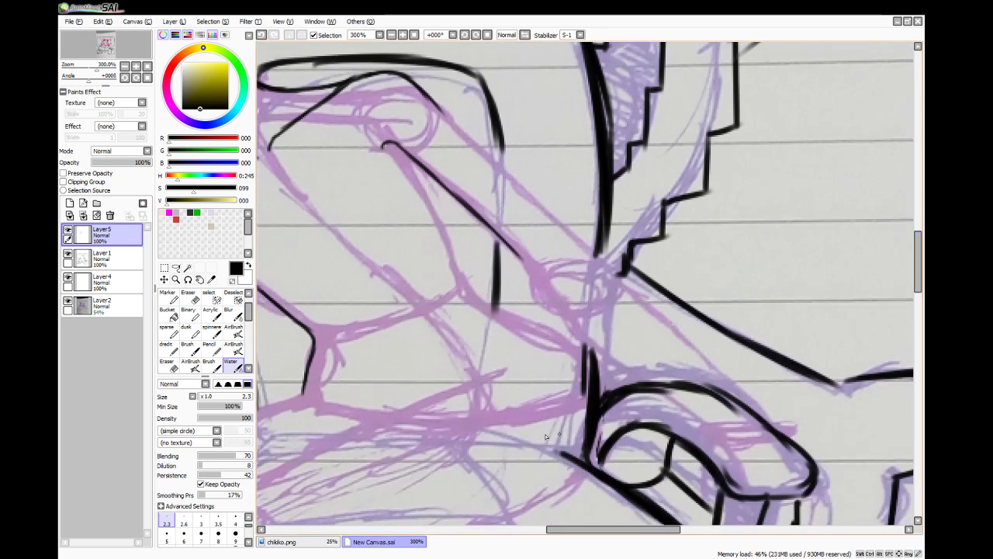
pyautogui.click(132, 285)
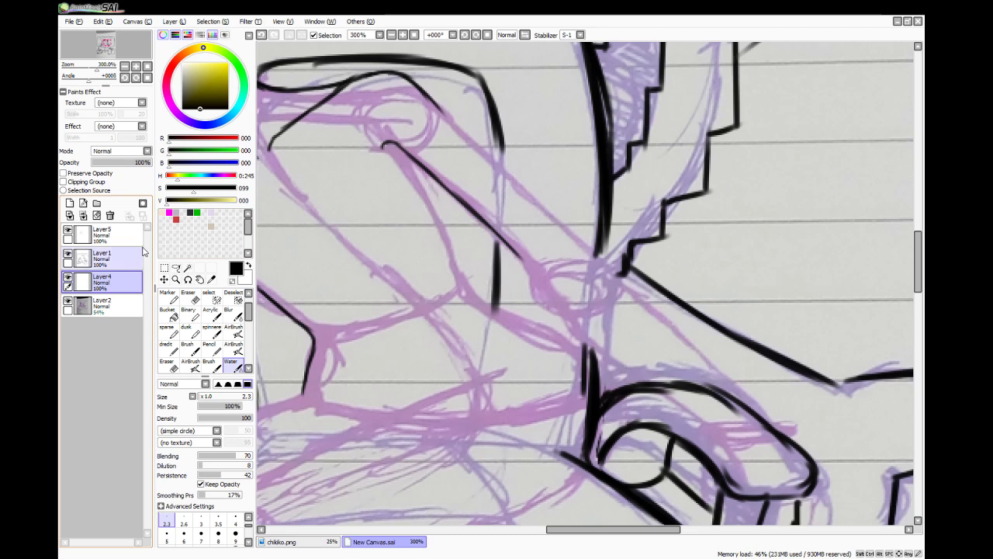
pyautogui.press('pagedown')
pyautogui.press('pagedown')
pyautogui.click(236, 201)
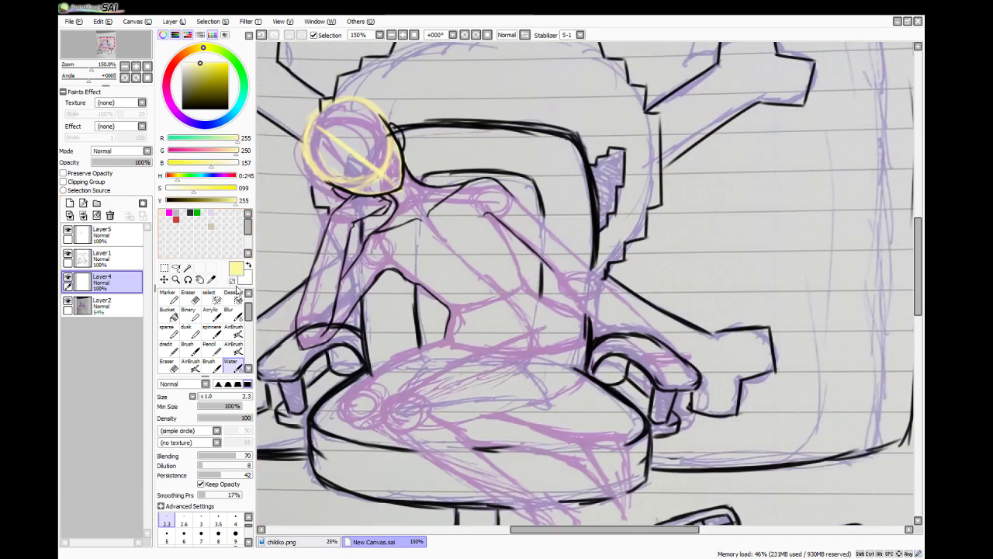
pyautogui.click(234, 329)
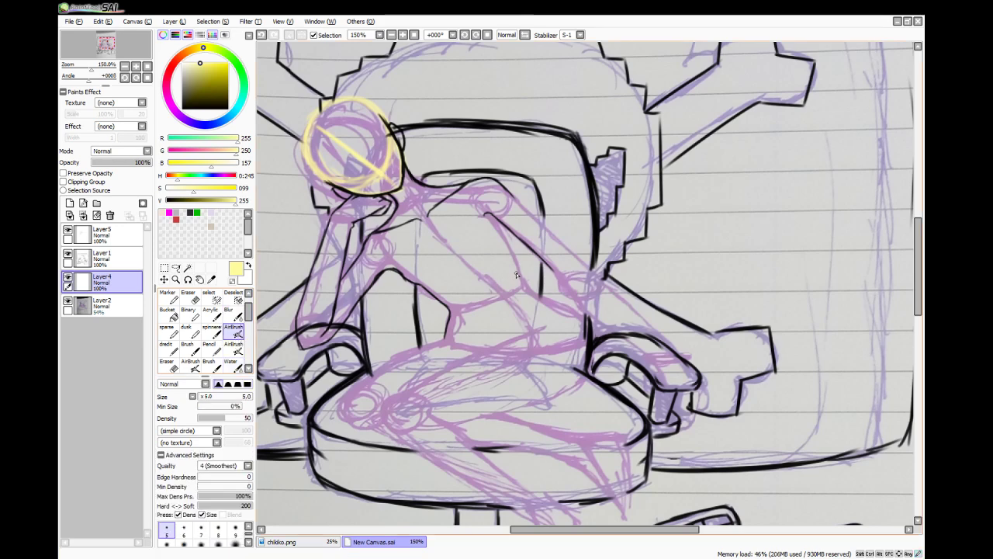
pyautogui.scroll(1, 610, 291)
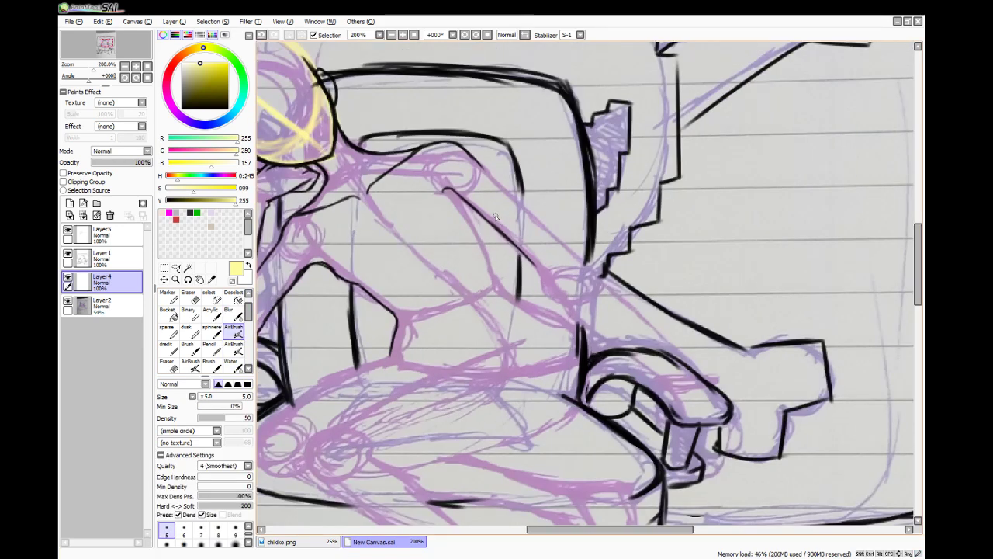
pyautogui.moveTo(567, 262)
pyautogui.mouseDown()
pyautogui.moveTo(547, 267)
pyautogui.moveTo(574, 259)
pyautogui.moveTo(583, 278)
pyautogui.moveTo(560, 288)
pyautogui.mouseUp()
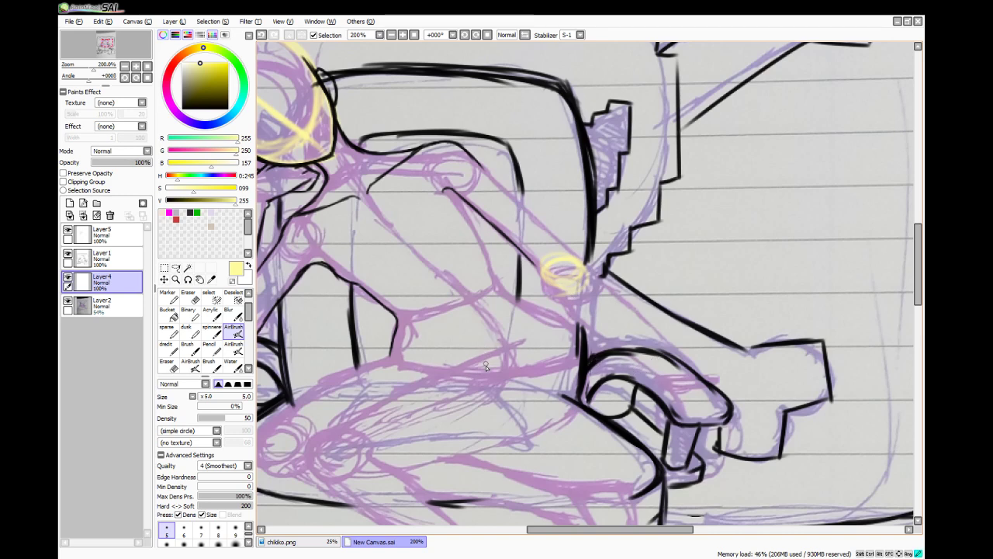
pyautogui.moveTo(473, 354)
pyautogui.mouseDown()
pyautogui.moveTo(505, 367)
pyautogui.moveTo(480, 367)
pyautogui.moveTo(548, 310)
pyautogui.moveTo(505, 340)
pyautogui.moveTo(563, 281)
pyautogui.moveTo(507, 336)
pyautogui.moveTo(561, 288)
pyautogui.moveTo(429, 384)
pyautogui.moveTo(441, 379)
pyautogui.moveTo(444, 393)
pyautogui.moveTo(434, 389)
pyautogui.moveTo(474, 401)
pyautogui.moveTo(497, 367)
pyautogui.moveTo(474, 402)
pyautogui.moveTo(502, 376)
pyautogui.mouseUp()
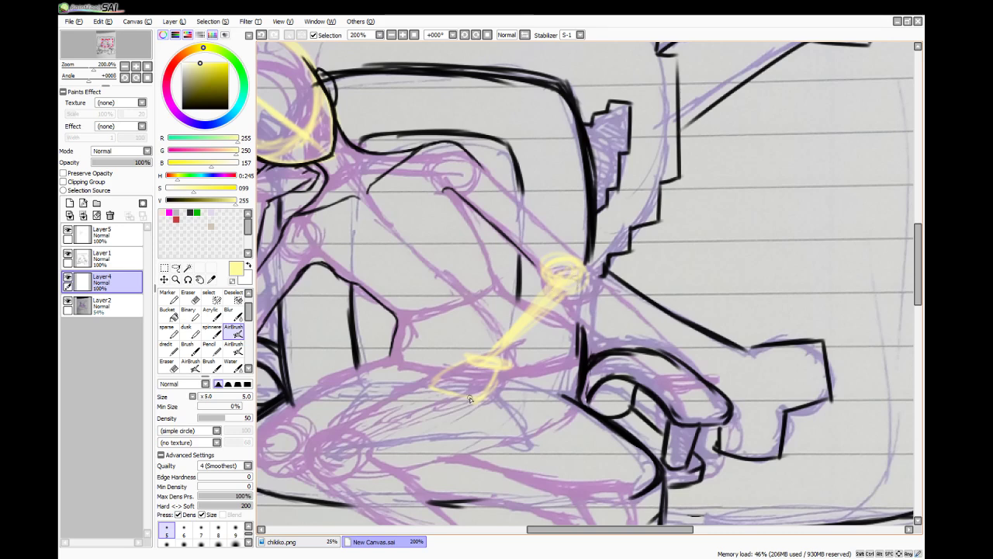
# - Ink both contours of the right forearm from elbow to wrist on Layer5 in black with the Water brush
pyautogui.click(101, 232)
pyautogui.click(189, 212)
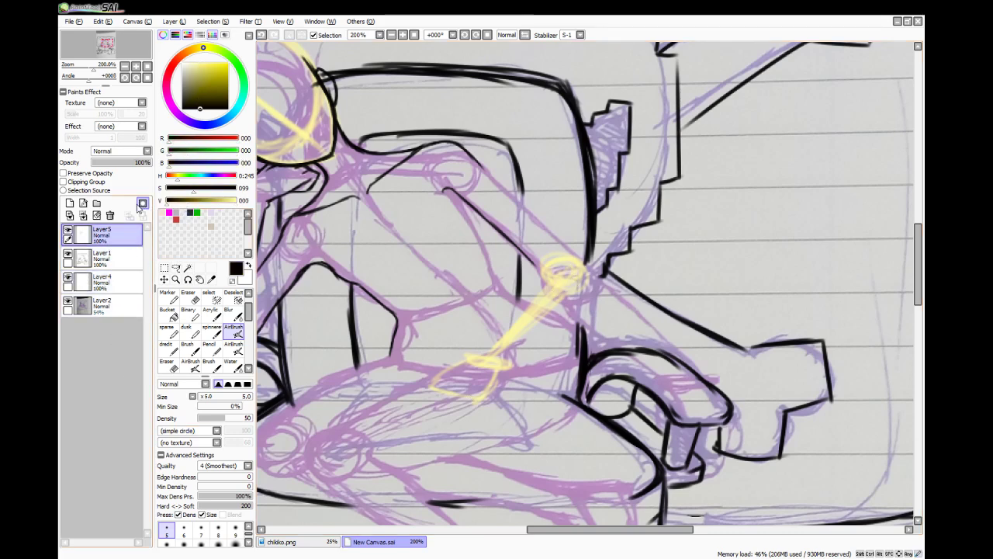
pyautogui.click(237, 371)
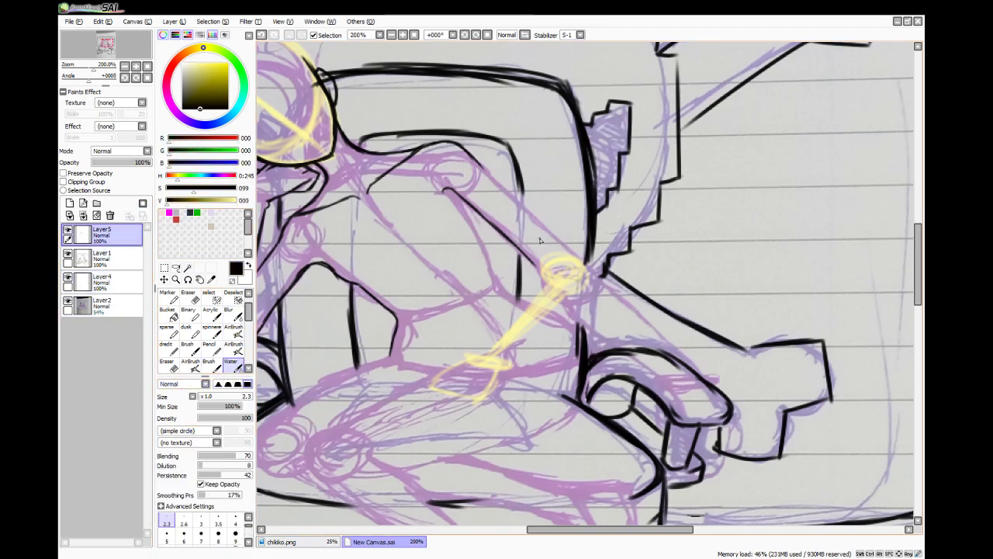
pyautogui.scroll(2, 529, 245)
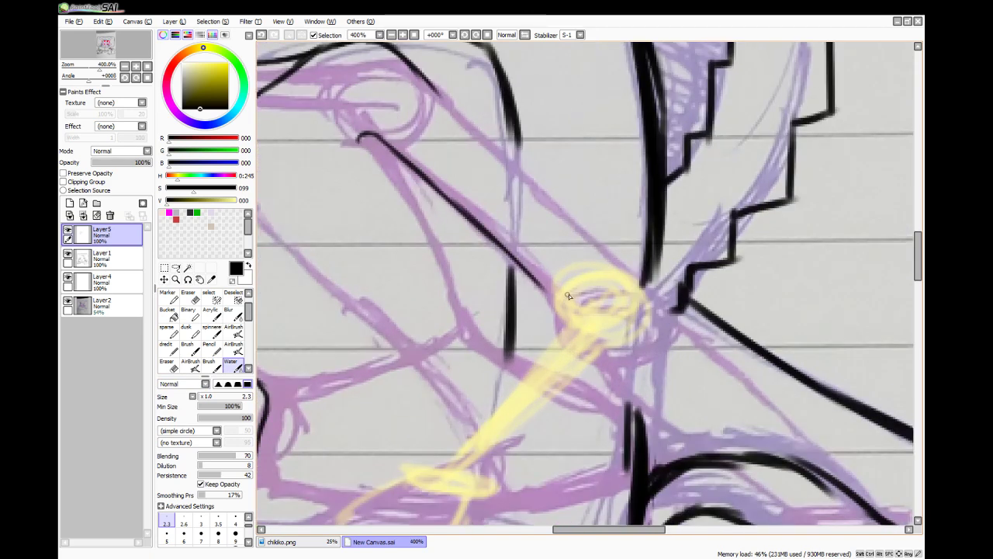
pyautogui.moveTo(541, 313)
pyautogui.mouseDown()
pyautogui.moveTo(566, 298)
pyautogui.moveTo(612, 298)
pyautogui.mouseUp()
pyautogui.moveTo(547, 309)
pyautogui.mouseDown()
pyautogui.moveTo(430, 454)
pyautogui.moveTo(469, 429)
pyautogui.mouseUp()
pyautogui.moveTo(468, 503)
pyautogui.mouseDown()
pyautogui.moveTo(504, 456)
pyautogui.moveTo(630, 350)
pyautogui.moveTo(654, 295)
pyautogui.moveTo(652, 312)
pyautogui.mouseUp()
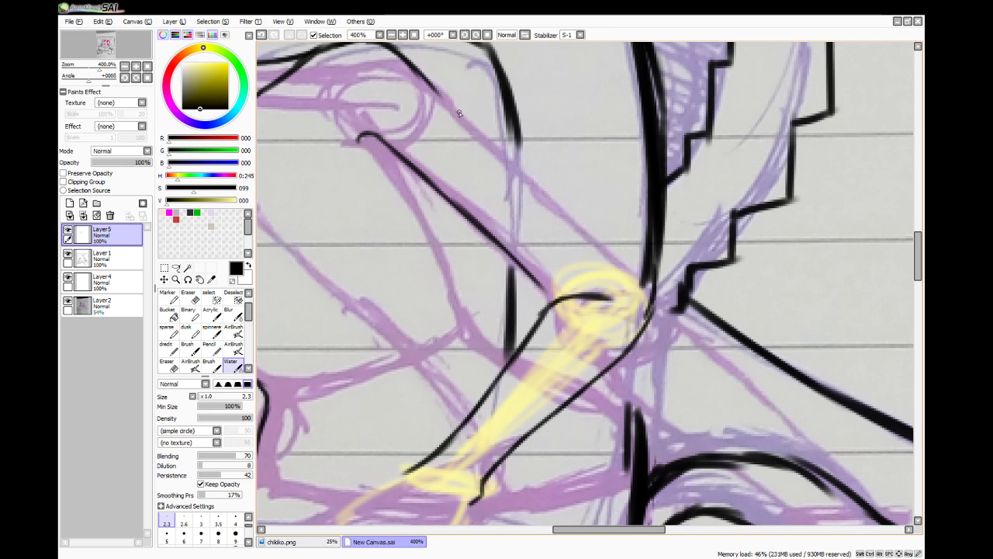
# - Draw the outer contour of the right upper arm from shoulder to elbow, undoing stray strokes, and join the inner elbow lines
pyautogui.moveTo(424, 81); pyautogui.dragTo(512, 147)
pyautogui.hotkey('ctrl', 'z')
pyautogui.moveTo(424, 80)
pyautogui.mouseDown()
pyautogui.moveTo(517, 187)
pyautogui.moveTo(499, 150)
pyautogui.moveTo(536, 194)
pyautogui.moveTo(656, 288)
pyautogui.mouseUp()
pyautogui.hotkey('ctrl', 'z')
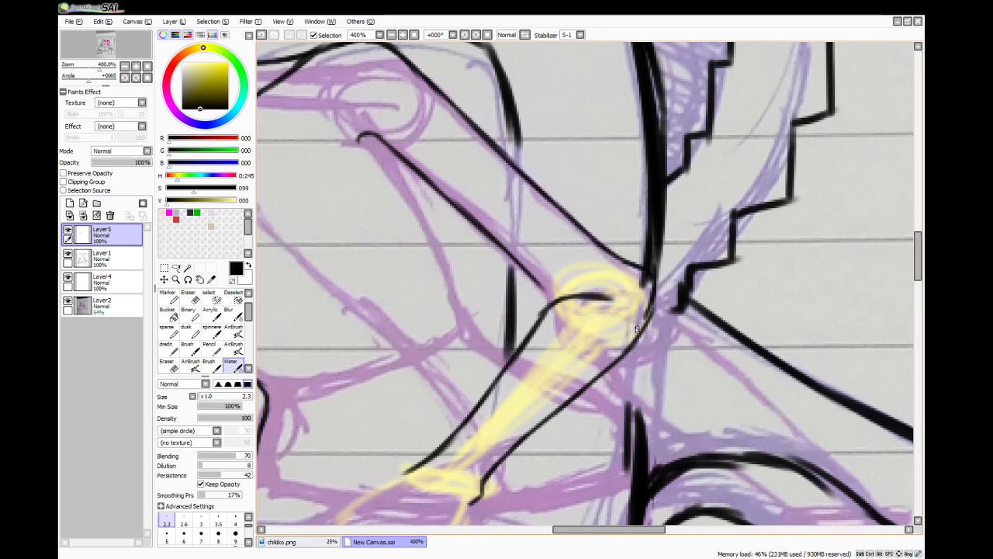
pyautogui.moveTo(553, 301); pyautogui.dragTo(533, 276)
pyautogui.moveTo(602, 294); pyautogui.dragTo(627, 297)
# - Draw the curved right hip line from beneath the forearm down over the seat edge, undoing the first attempts
pyautogui.moveTo(918, 270); pyautogui.dragTo(918, 284)
pyautogui.moveTo(601, 530); pyautogui.dragTo(582, 530)
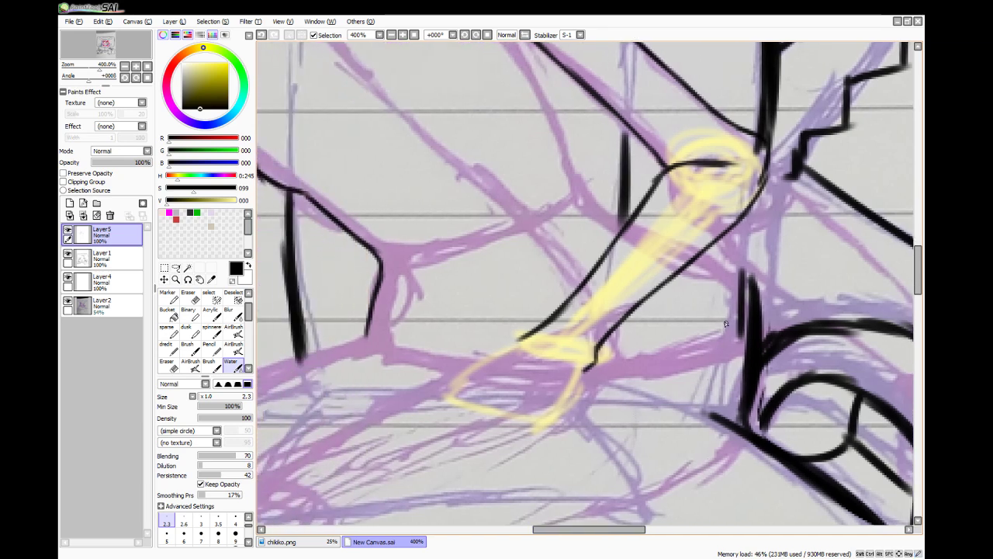
pyautogui.moveTo(684, 269); pyautogui.dragTo(721, 343)
pyautogui.moveTo(688, 271); pyautogui.dragTo(727, 355)
pyautogui.hotkey('ctrl', 'z')
pyautogui.hotkey('ctrl', 'z')
pyautogui.moveTo(686, 269); pyautogui.dragTo(726, 353)
pyautogui.moveTo(696, 278)
pyautogui.mouseDown()
pyautogui.moveTo(728, 355)
pyautogui.moveTo(722, 338)
pyautogui.moveTo(722, 400)
pyautogui.mouseUp()
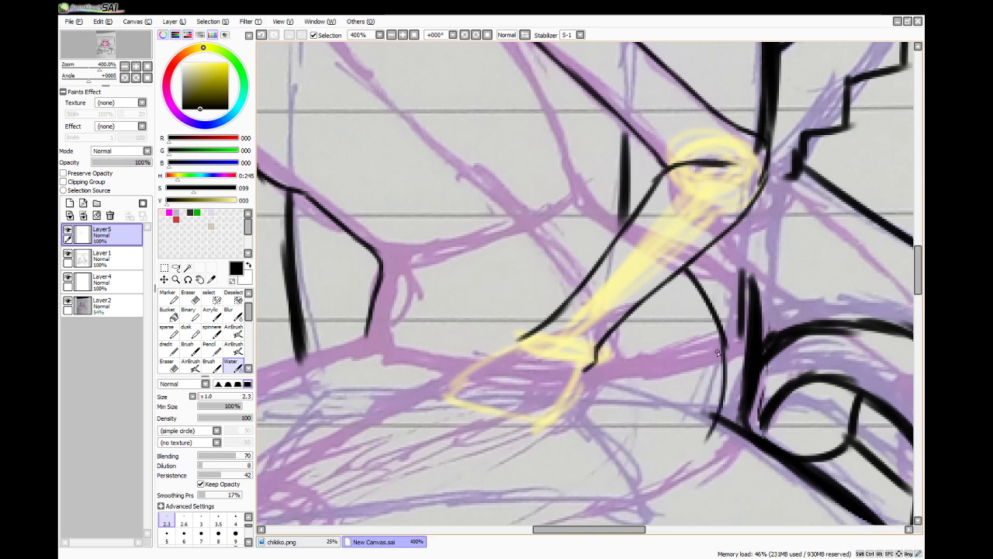
pyautogui.moveTo(720, 358); pyautogui.dragTo(676, 490)
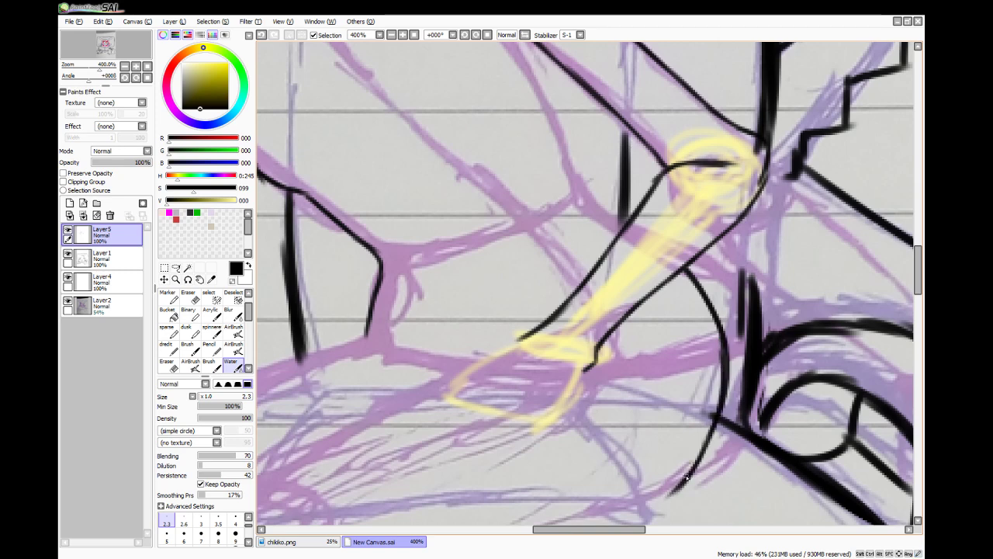
# - Draw the torso's right side from the armpit to the forearm, and add short marks for the chest and navel
pyautogui.scroll(4, 787, 276)
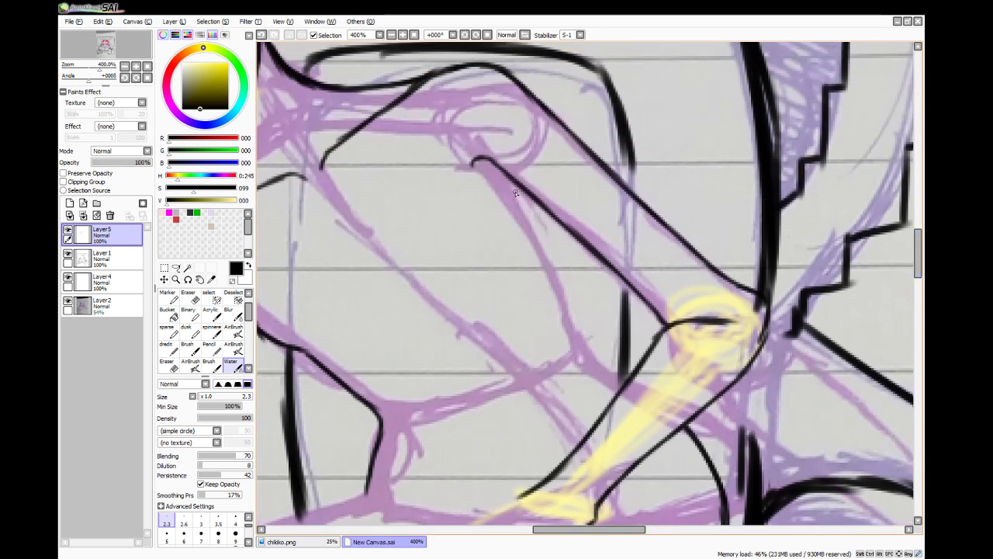
pyautogui.moveTo(515, 186)
pyautogui.mouseDown()
pyautogui.moveTo(578, 350)
pyautogui.moveTo(561, 305)
pyautogui.moveTo(583, 351)
pyautogui.moveTo(623, 386)
pyautogui.mouseUp()
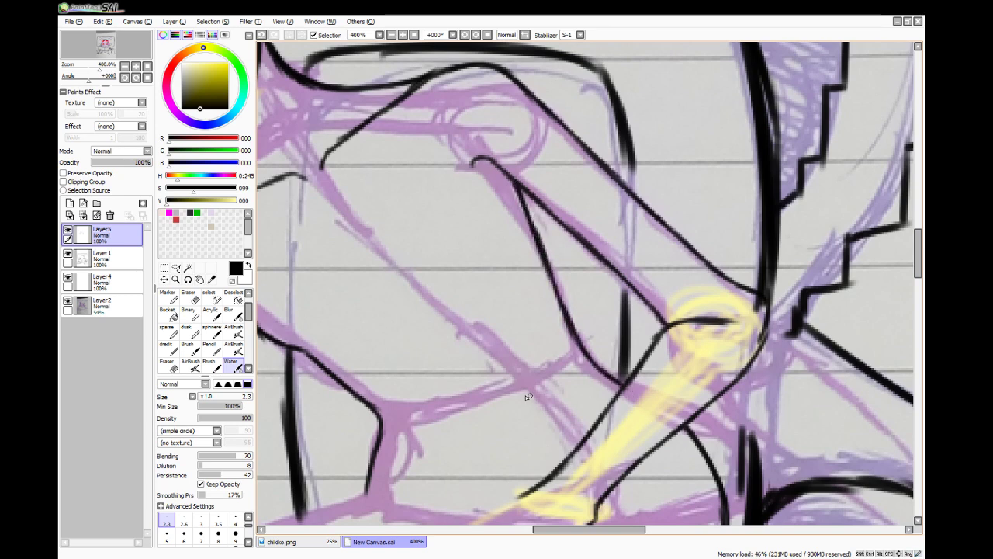
pyautogui.moveTo(591, 531); pyautogui.dragTo(576, 532)
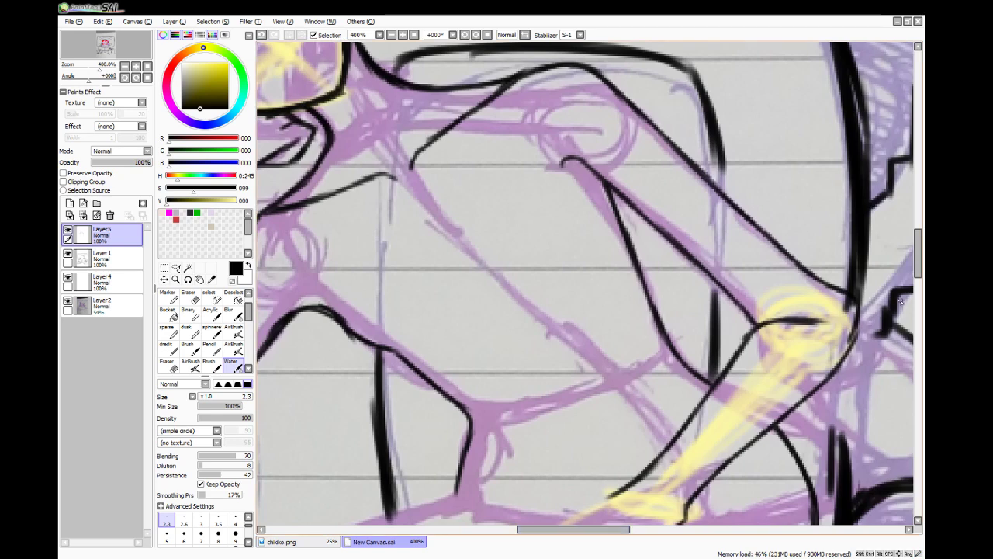
pyautogui.moveTo(571, 420); pyautogui.dragTo(574, 432)
pyautogui.moveTo(529, 299); pyautogui.dragTo(558, 287)
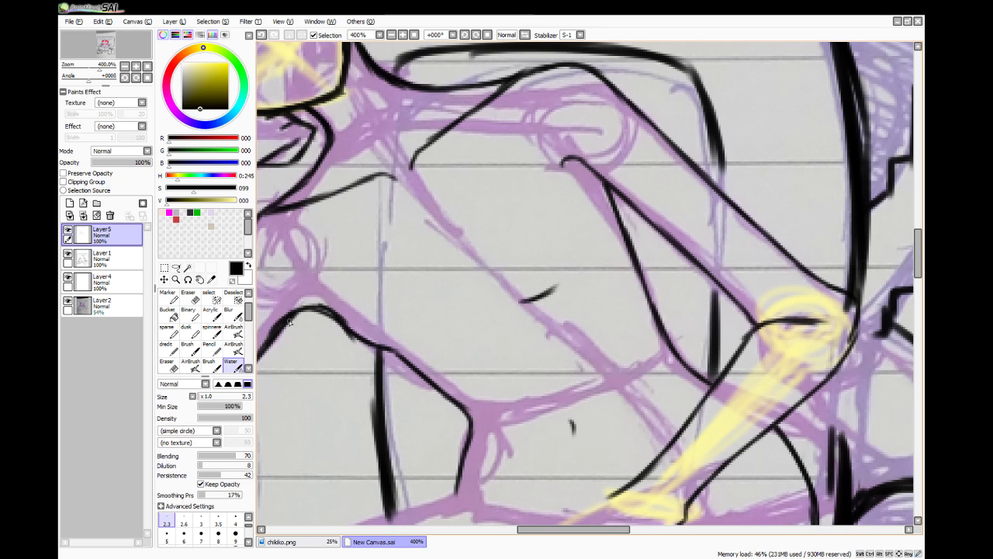
# - Reshape the rounded left armpit into a pointed corner using the Water brush and Eraser
pyautogui.moveTo(573, 529); pyautogui.dragTo(540, 529)
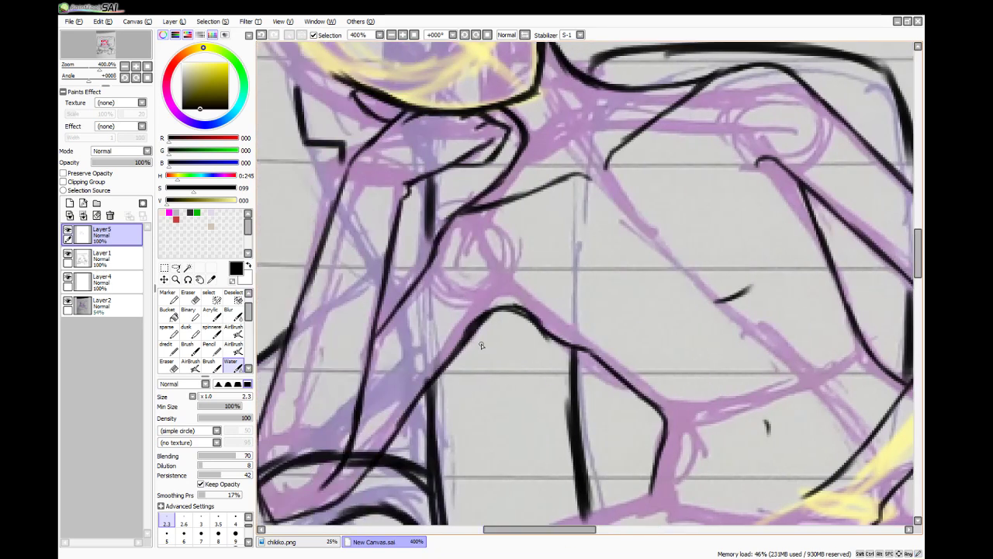
pyautogui.moveTo(494, 301)
pyautogui.mouseDown()
pyautogui.moveTo(520, 310)
pyautogui.moveTo(506, 298)
pyautogui.moveTo(479, 331)
pyautogui.mouseUp()
pyautogui.moveTo(526, 273)
pyautogui.mouseDown()
pyautogui.moveTo(492, 306)
pyautogui.moveTo(503, 298)
pyautogui.moveTo(506, 309)
pyautogui.moveTo(486, 330)
pyautogui.moveTo(520, 319)
pyautogui.mouseUp()
pyautogui.click(190, 297)
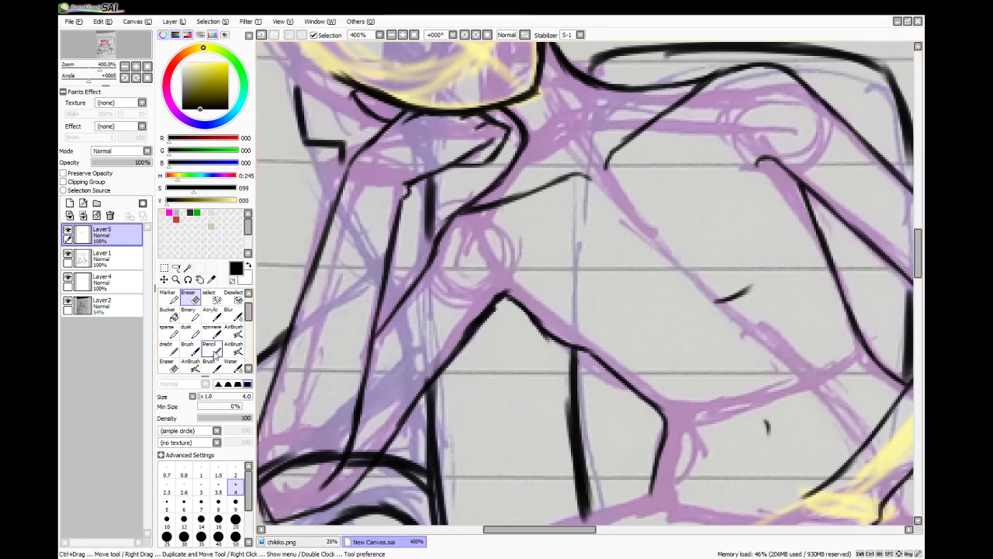
pyautogui.click(231, 365)
pyautogui.moveTo(501, 293); pyautogui.dragTo(469, 313)
pyautogui.scroll(-2, 466, 364)
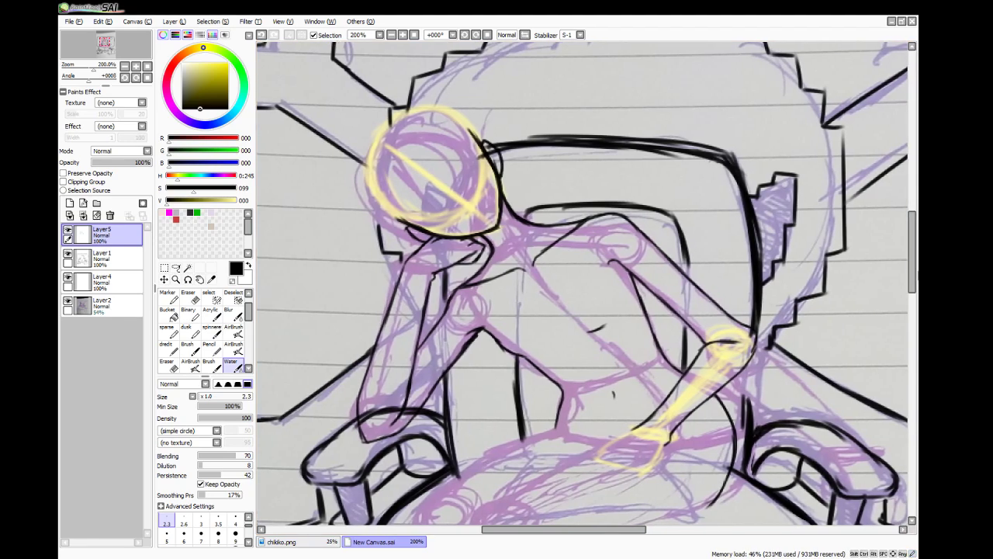
pyautogui.scroll(-3, 922, 259)
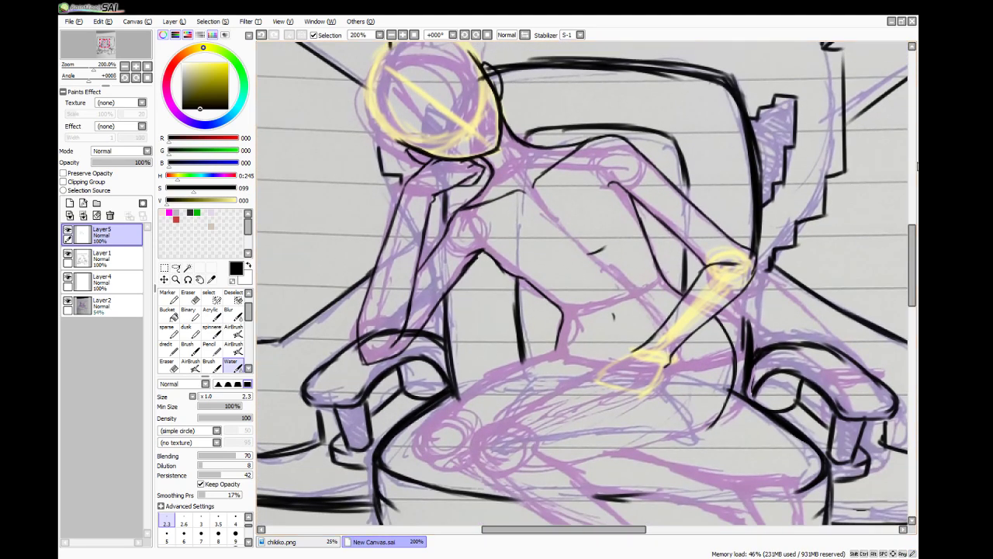
pyautogui.click(913, 169)
pyautogui.moveTo(912, 173); pyautogui.dragTo(912, 232)
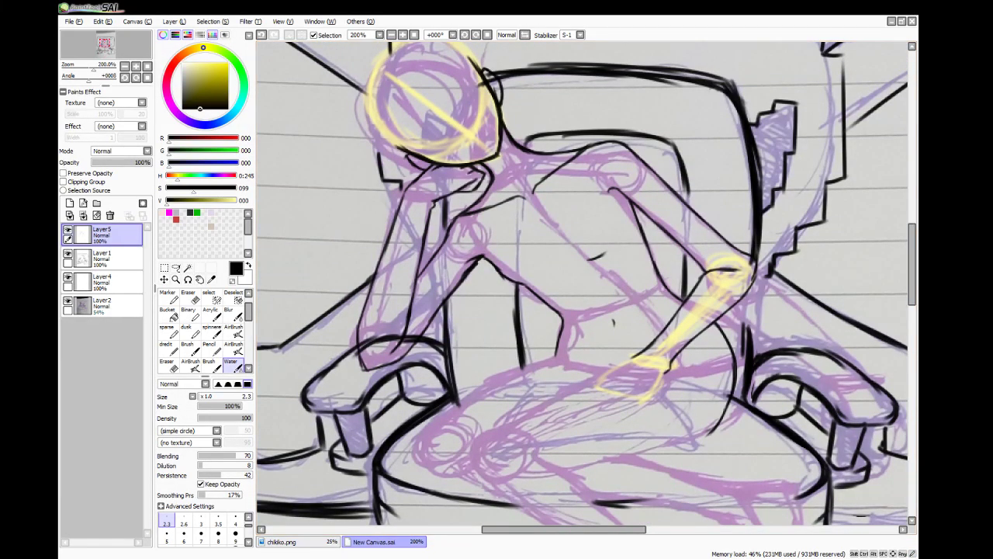
pyautogui.moveTo(917, 217)
pyautogui.mouseDown()
pyautogui.moveTo(976, 220)
pyautogui.moveTo(926, 222)
pyautogui.mouseUp()
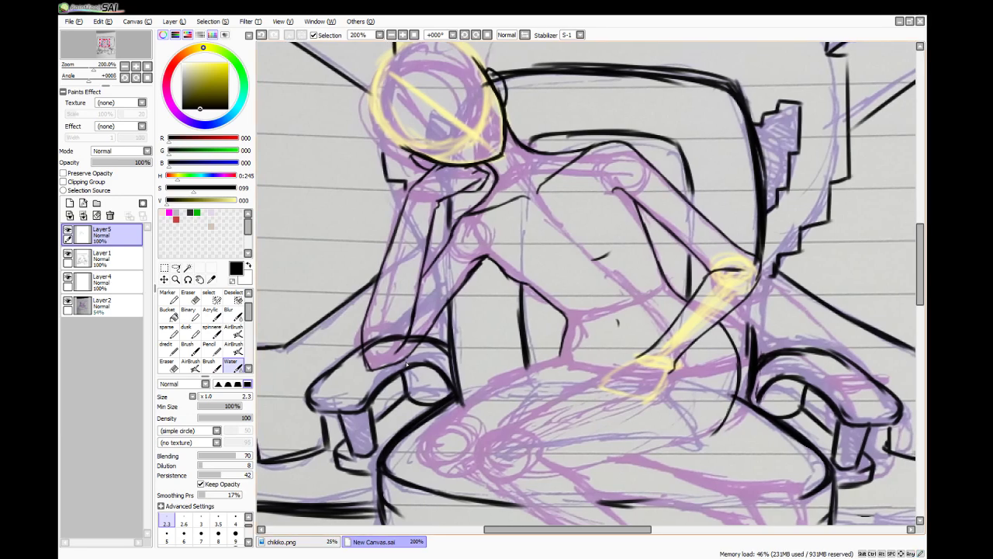
pyautogui.scroll(-1, 625, 414)
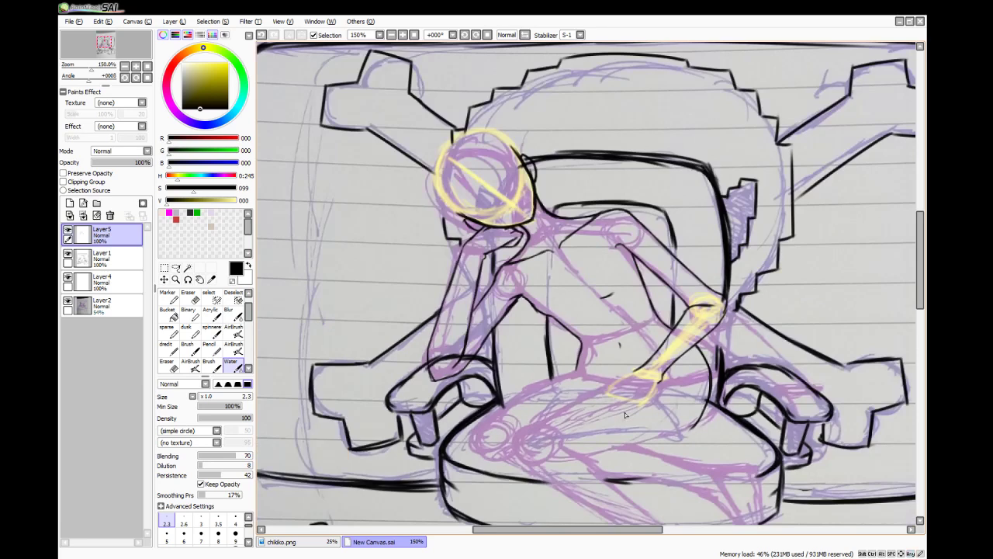
pyautogui.scroll(2, 595, 401)
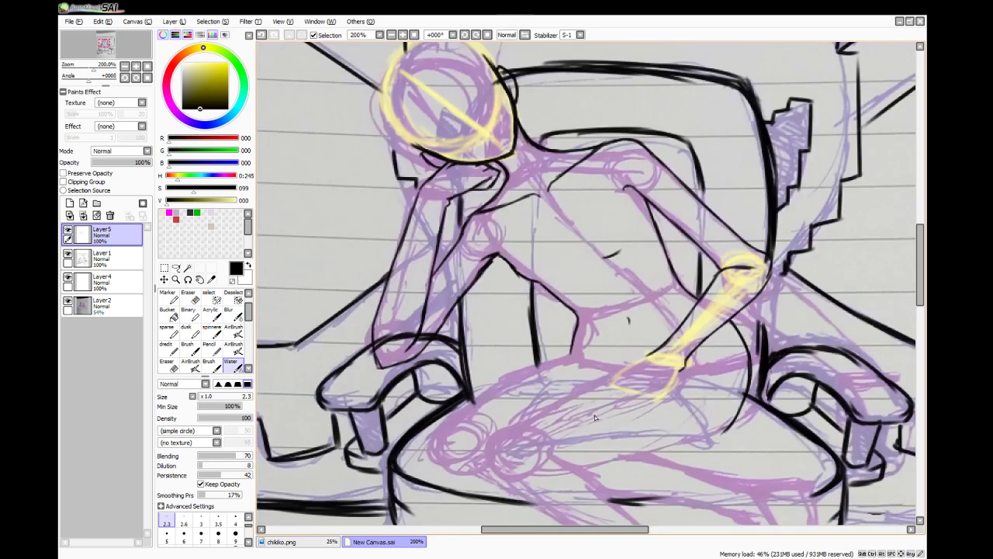
pyautogui.moveTo(920, 296)
pyautogui.mouseDown()
pyautogui.moveTo(922, 253)
pyautogui.moveTo(920, 310)
pyautogui.mouseUp()
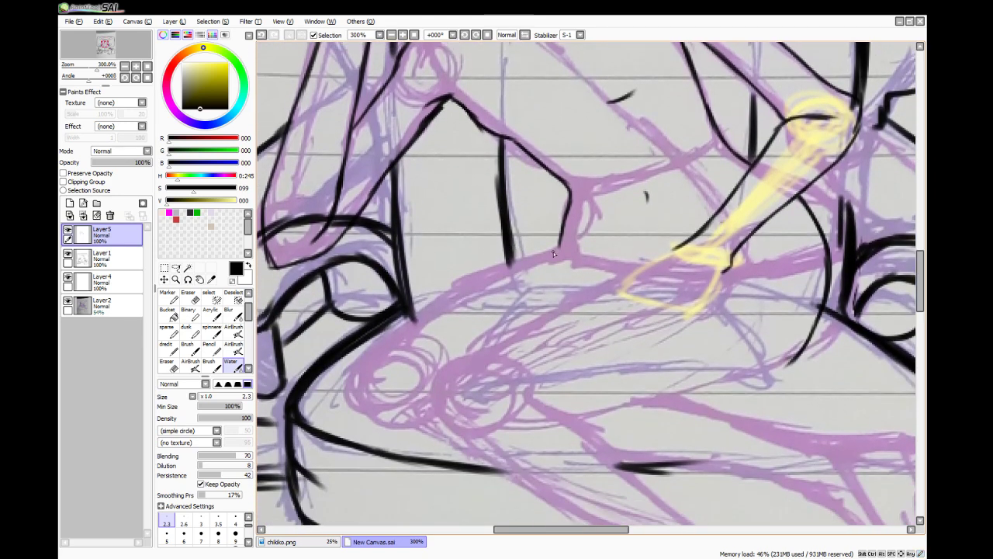
# - Draw the rear leg's thigh and knee contour down to the seat edge, and the front thigh's top line around its knee
pyautogui.moveTo(558, 250)
pyautogui.mouseDown()
pyautogui.moveTo(473, 276)
pyautogui.moveTo(468, 294)
pyautogui.moveTo(487, 276)
pyautogui.moveTo(396, 335)
pyautogui.moveTo(423, 322)
pyautogui.moveTo(419, 316)
pyautogui.moveTo(384, 354)
pyautogui.moveTo(410, 319)
pyautogui.moveTo(370, 392)
pyautogui.moveTo(374, 354)
pyautogui.moveTo(367, 415)
pyautogui.mouseUp()
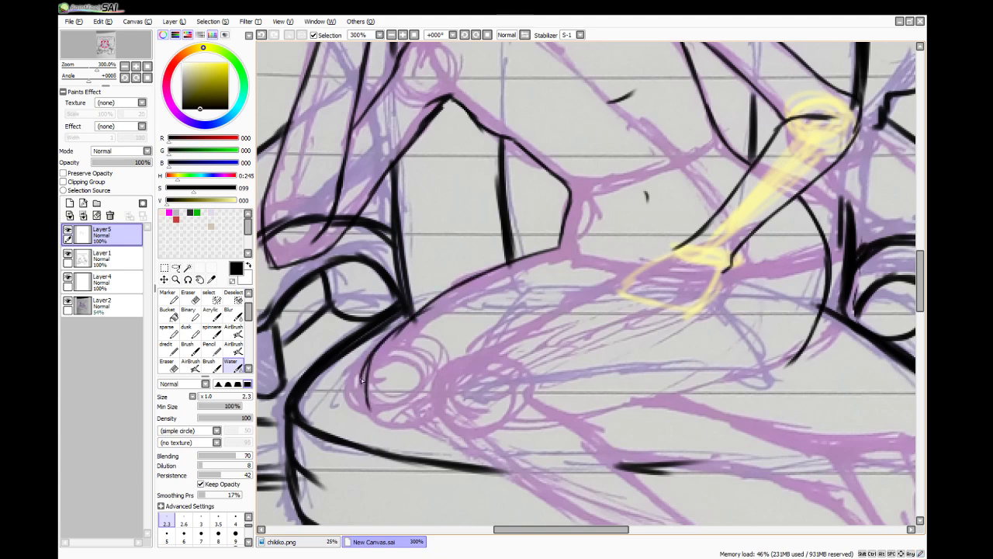
pyautogui.moveTo(361, 378)
pyautogui.mouseDown()
pyautogui.moveTo(394, 428)
pyautogui.moveTo(370, 415)
pyautogui.moveTo(467, 449)
pyautogui.moveTo(434, 442)
pyautogui.moveTo(483, 466)
pyautogui.mouseUp()
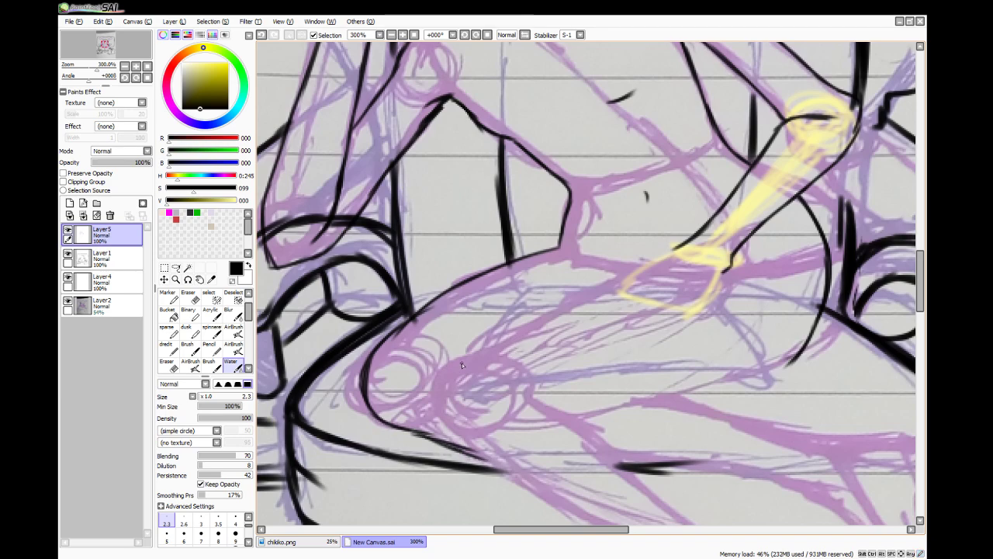
pyautogui.moveTo(435, 374)
pyautogui.mouseDown()
pyautogui.moveTo(506, 340)
pyautogui.moveTo(491, 359)
pyautogui.moveTo(455, 364)
pyautogui.moveTo(650, 265)
pyautogui.mouseUp()
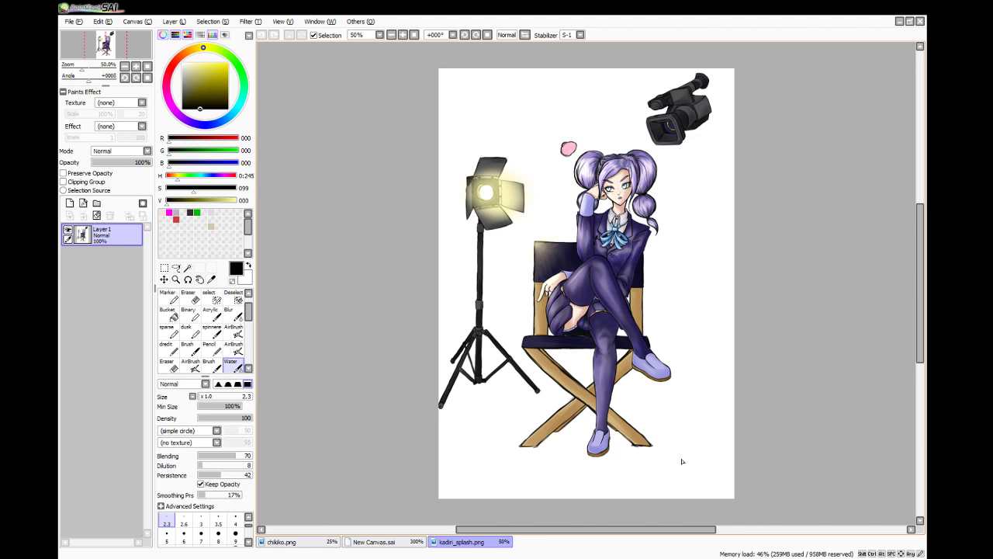
pyautogui.click(298, 548)
pyautogui.click(417, 541)
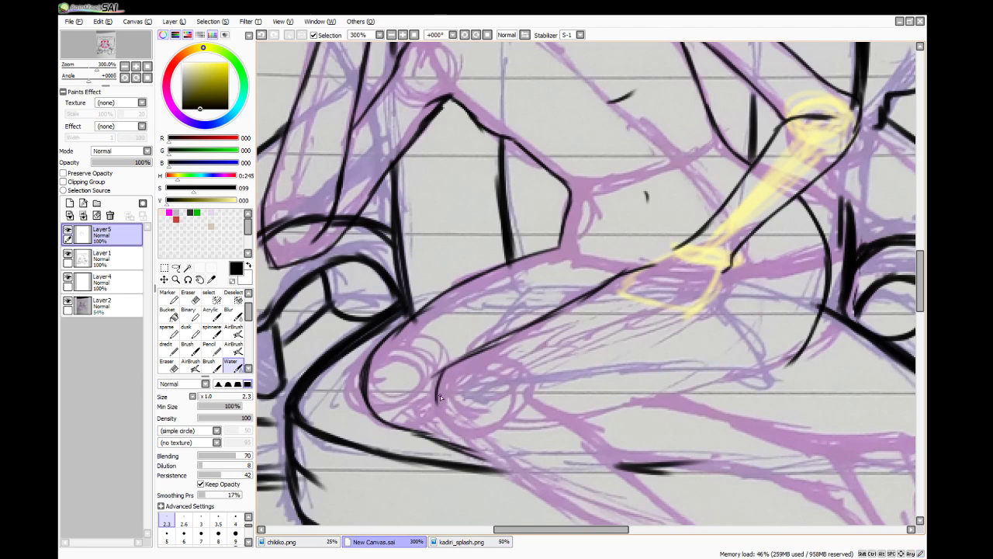
pyautogui.moveTo(440, 372); pyautogui.dragTo(437, 418)
pyautogui.moveTo(439, 375); pyautogui.dragTo(533, 320)
pyautogui.moveTo(608, 277); pyautogui.dragTo(617, 270)
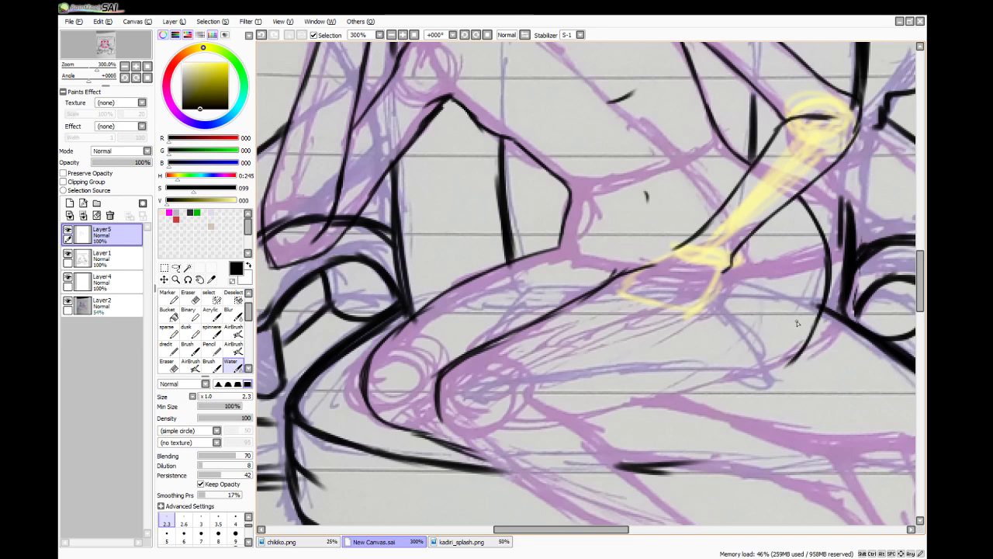
# - Draw the front thigh's underside from the hip curve to the knee bend, and begin the calf line behind the knee
pyautogui.moveTo(811, 334)
pyautogui.mouseDown()
pyautogui.moveTo(787, 361)
pyautogui.moveTo(752, 377)
pyautogui.mouseUp()
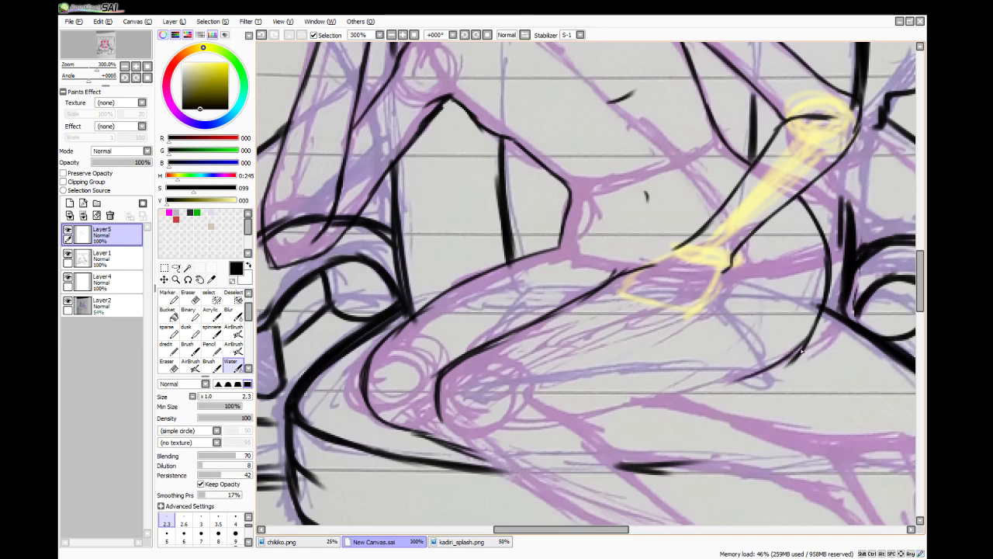
pyautogui.moveTo(802, 352); pyautogui.dragTo(731, 381)
pyautogui.moveTo(801, 351)
pyautogui.mouseDown()
pyautogui.moveTo(669, 400)
pyautogui.moveTo(729, 378)
pyautogui.moveTo(565, 422)
pyautogui.moveTo(693, 389)
pyautogui.mouseUp()
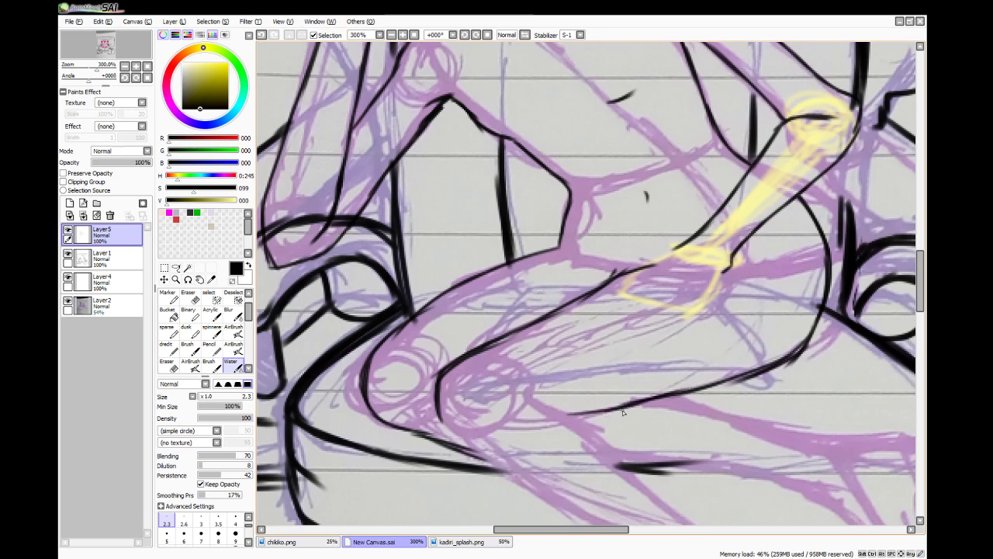
pyautogui.moveTo(541, 405)
pyautogui.mouseDown()
pyautogui.moveTo(546, 387)
pyautogui.moveTo(550, 411)
pyautogui.moveTo(582, 421)
pyautogui.moveTo(620, 468)
pyautogui.mouseUp()
pyautogui.hotkey('ctrl', 'z')
pyautogui.hotkey('ctrl', 'z')
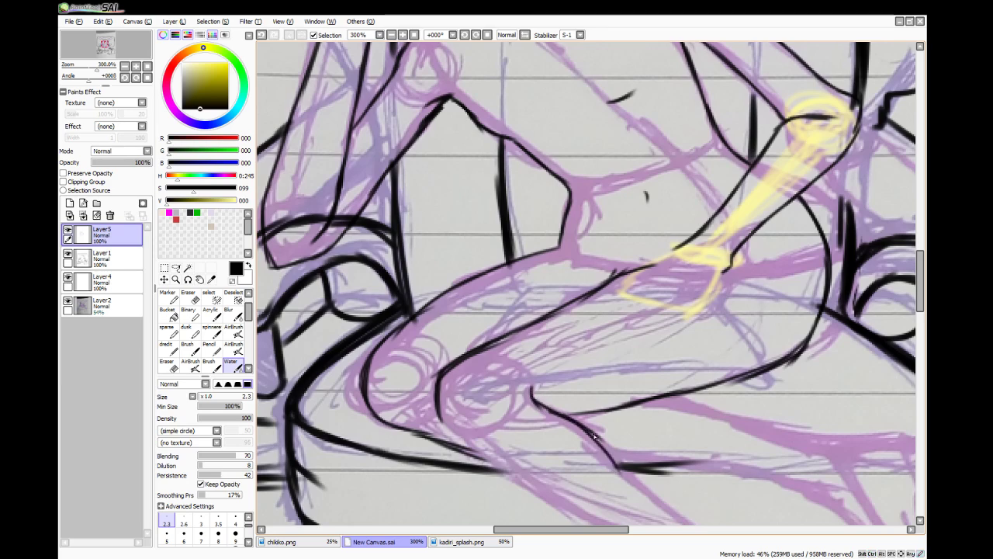
pyautogui.moveTo(586, 427); pyautogui.dragTo(634, 482)
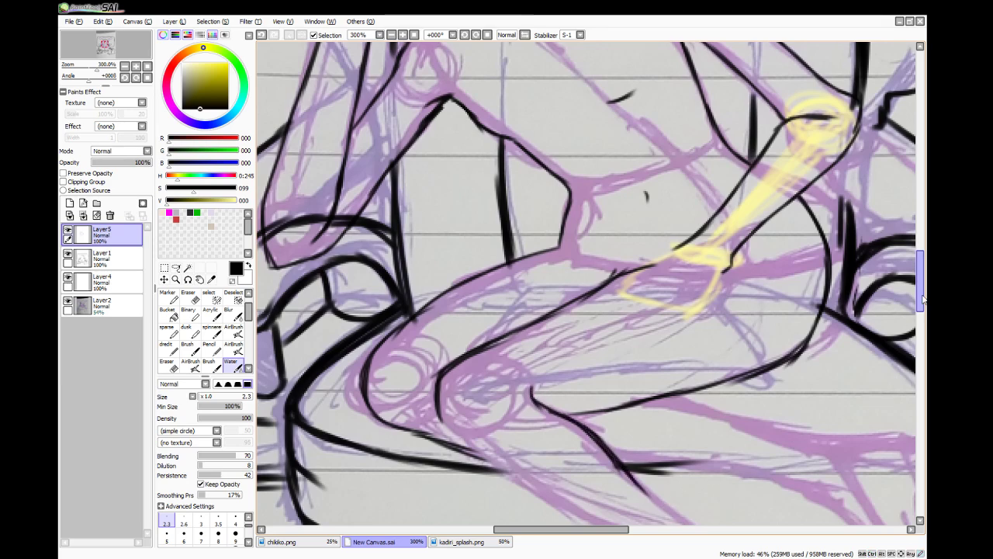
# - Draw the front lower leg's shin line from the knee to the ankle and its calf line down to the heel
pyautogui.moveTo(922, 293); pyautogui.dragTo(923, 311)
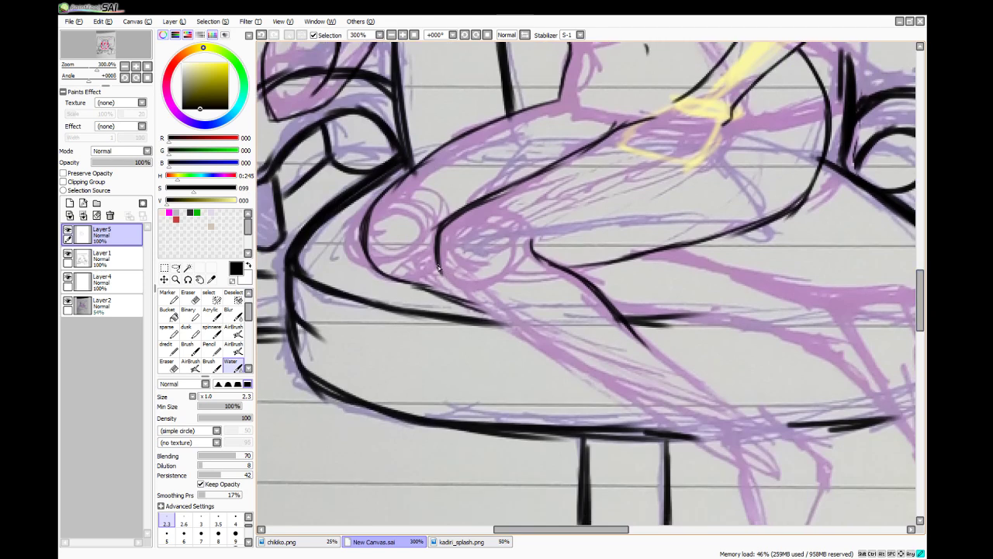
pyautogui.moveTo(440, 271); pyautogui.dragTo(553, 359)
pyautogui.moveTo(470, 300); pyautogui.dragTo(583, 377)
pyautogui.moveTo(501, 323); pyautogui.dragTo(605, 393)
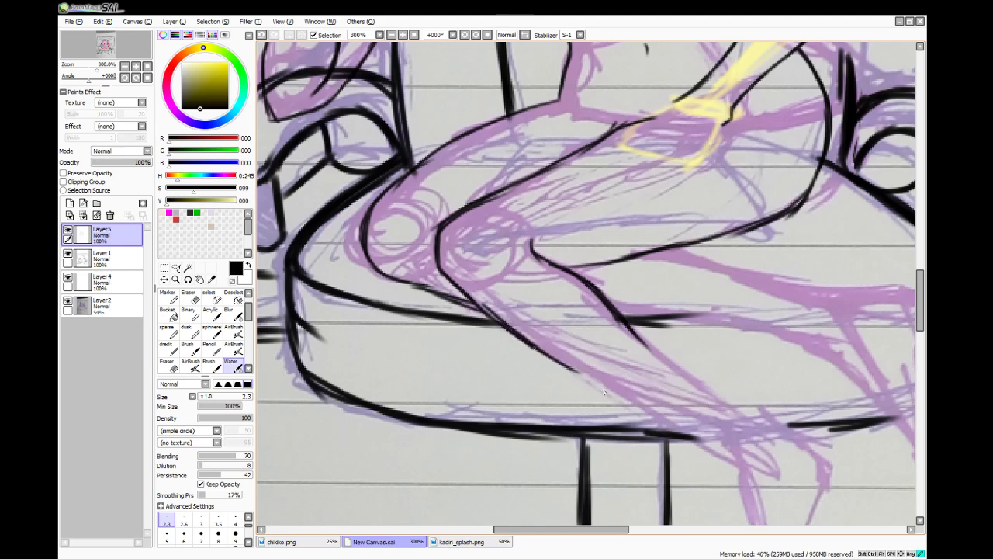
pyautogui.moveTo(535, 348); pyautogui.dragTo(632, 407)
pyautogui.hotkey('ctrl', 'z')
pyautogui.hotkey('ctrl', 'y')
pyautogui.hotkey('ctrl', 'z')
pyautogui.moveTo(575, 372); pyautogui.dragTo(744, 477)
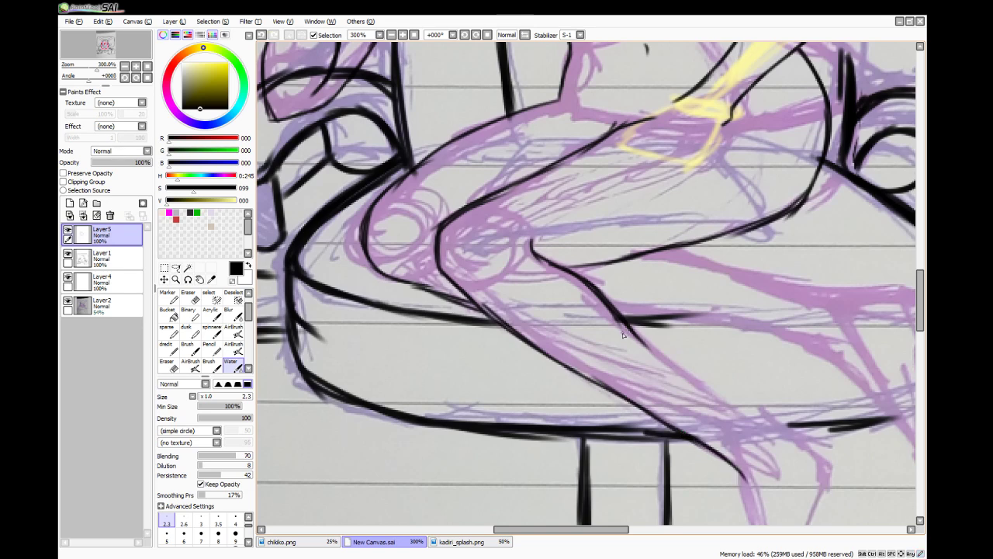
pyautogui.moveTo(622, 334)
pyautogui.mouseDown()
pyautogui.moveTo(804, 439)
pyautogui.moveTo(824, 487)
pyautogui.mouseUp()
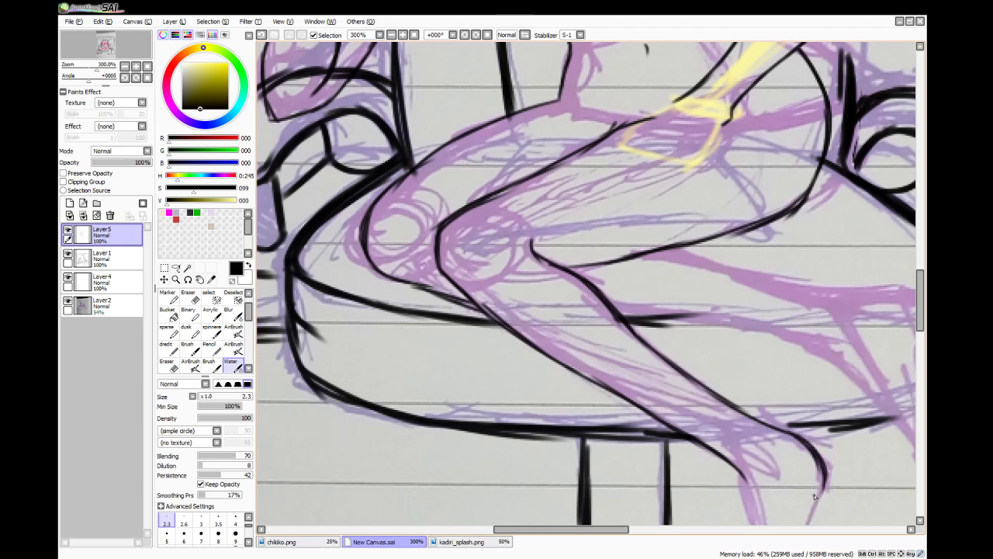
# - Outline the front foot from the ankle around the pointed toes and back up to the heel
pyautogui.moveTo(921, 324); pyautogui.dragTo(921, 342)
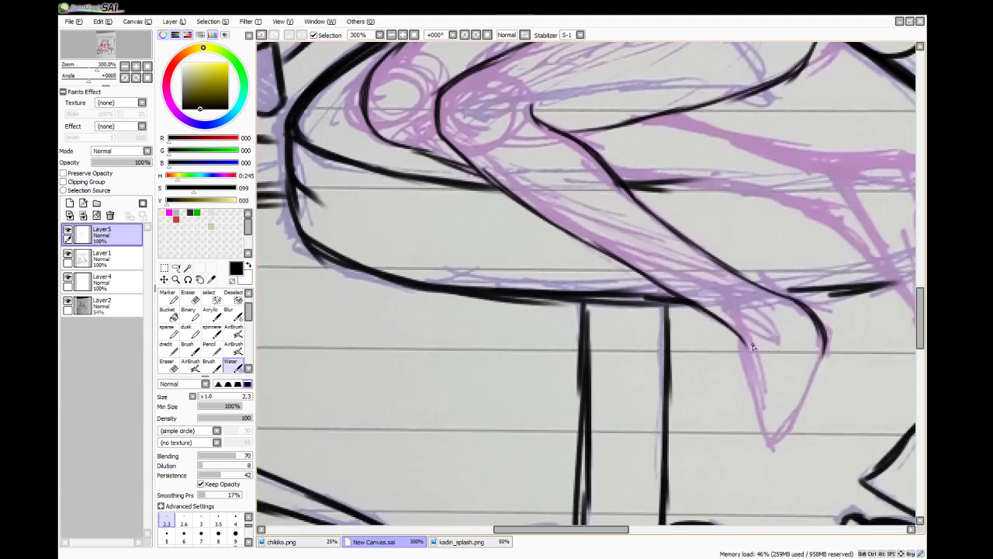
pyautogui.moveTo(742, 345); pyautogui.dragTo(751, 428)
pyautogui.moveTo(745, 354)
pyautogui.mouseDown()
pyautogui.moveTo(751, 432)
pyautogui.moveTo(768, 453)
pyautogui.moveTo(799, 423)
pyautogui.moveTo(805, 378)
pyautogui.mouseUp()
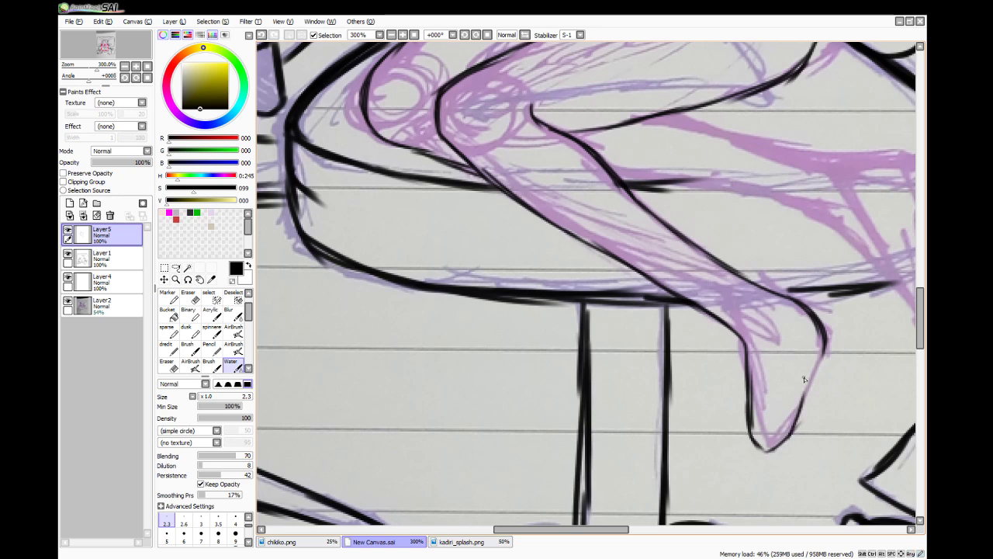
pyautogui.moveTo(798, 414)
pyautogui.mouseDown()
pyautogui.moveTo(824, 348)
pyautogui.moveTo(796, 419)
pyautogui.moveTo(764, 454)
pyautogui.mouseUp()
# - Draw the lower contour of the rear lower leg emerging from behind the front calf, undoing the first attempts
pyautogui.moveTo(590, 530); pyautogui.dragTo(634, 529)
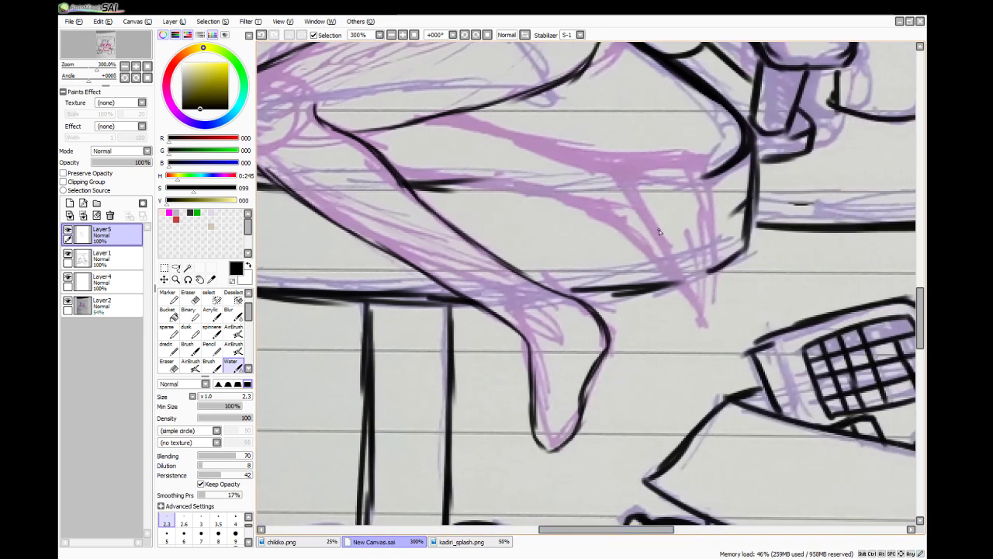
pyautogui.moveTo(409, 189); pyautogui.dragTo(465, 181)
pyautogui.moveTo(400, 171); pyautogui.dragTo(486, 186)
pyautogui.hotkey('ctrl', 'z')
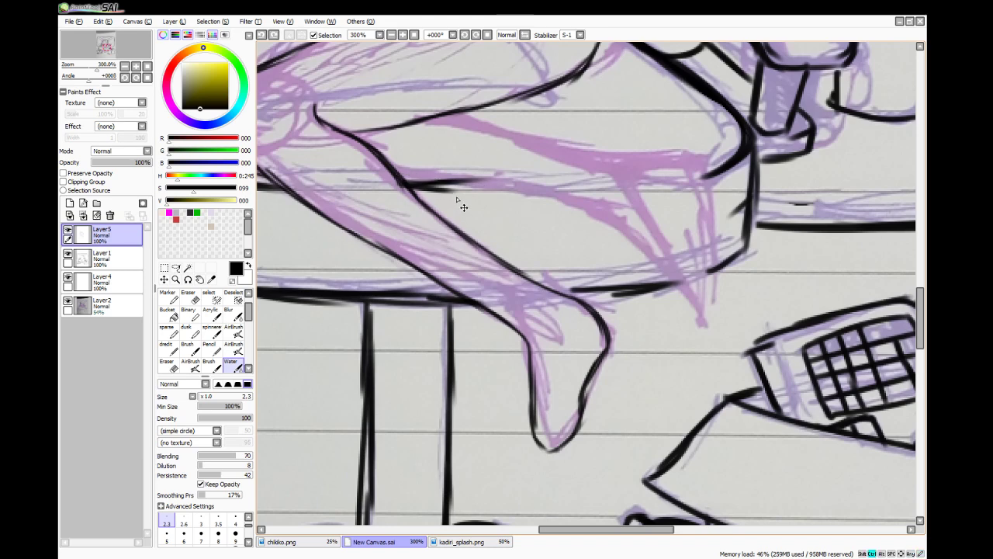
pyautogui.hotkey('ctrl', 'z')
pyautogui.moveTo(399, 170)
pyautogui.mouseDown()
pyautogui.moveTo(408, 183)
pyautogui.moveTo(495, 189)
pyautogui.mouseUp()
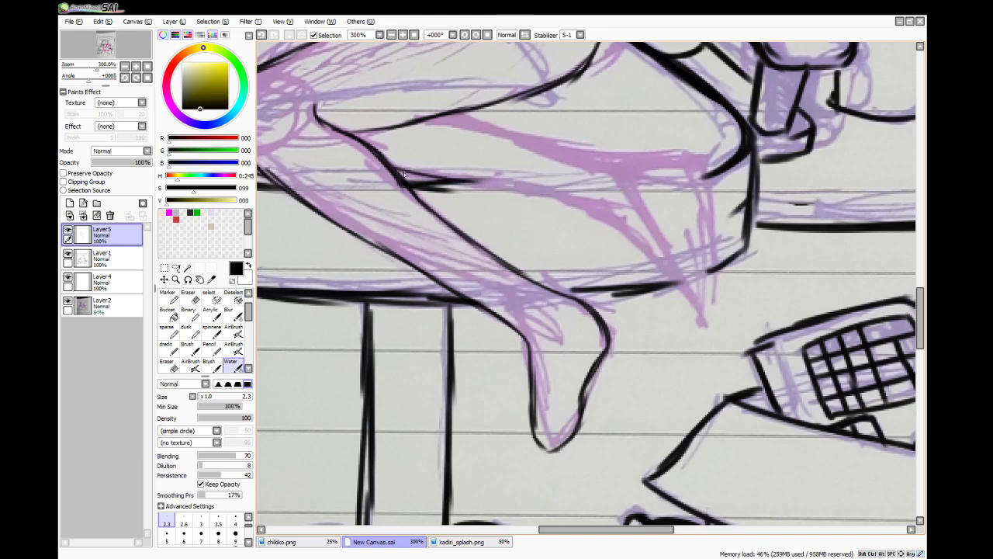
pyautogui.hotkey('ctrl', 'z')
pyautogui.moveTo(396, 172)
pyautogui.mouseDown()
pyautogui.moveTo(551, 196)
pyautogui.moveTo(516, 189)
pyautogui.moveTo(606, 221)
pyautogui.mouseUp()
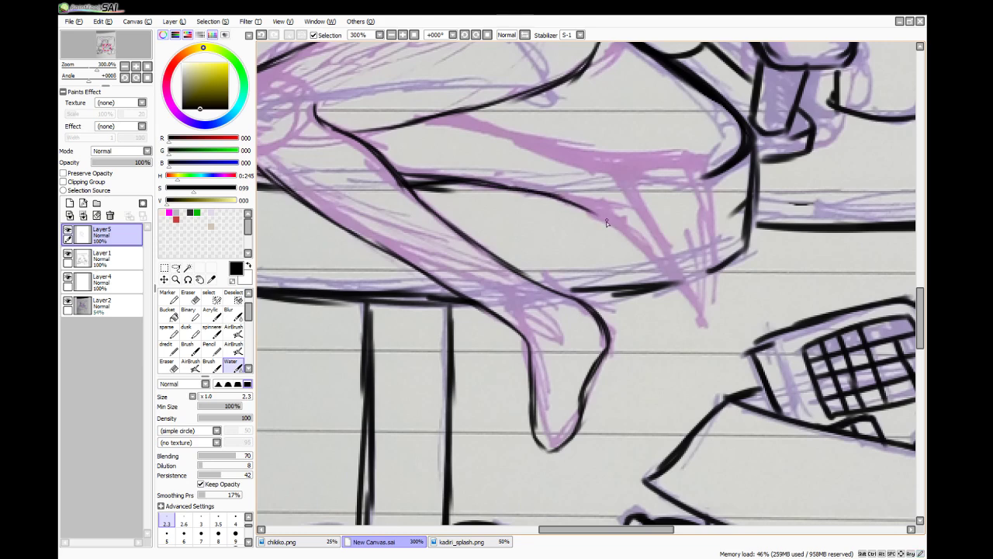
# - Draw the rear lower leg's upper contour over the heel and close the outline around the rear foot's toes
pyautogui.moveTo(452, 113); pyautogui.dragTo(513, 135)
pyautogui.hotkey('ctrl', 'z')
pyautogui.moveTo(455, 111)
pyautogui.mouseDown()
pyautogui.moveTo(590, 153)
pyautogui.moveTo(667, 152)
pyautogui.moveTo(709, 175)
pyautogui.moveTo(692, 336)
pyautogui.moveTo(704, 301)
pyautogui.mouseUp()
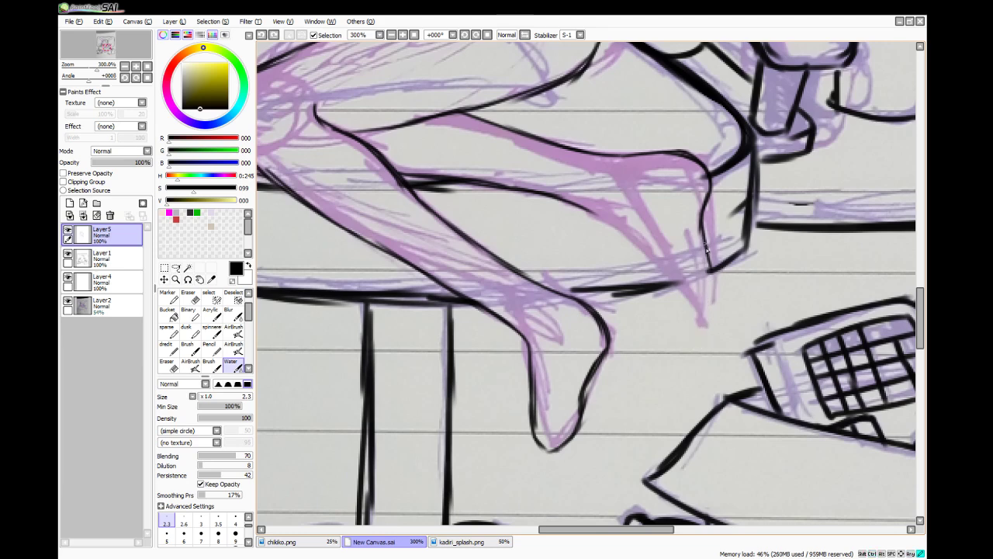
pyautogui.moveTo(706, 247); pyautogui.dragTo(694, 311)
pyautogui.moveTo(574, 204)
pyautogui.mouseDown()
pyautogui.moveTo(645, 225)
pyautogui.moveTo(675, 286)
pyautogui.mouseUp()
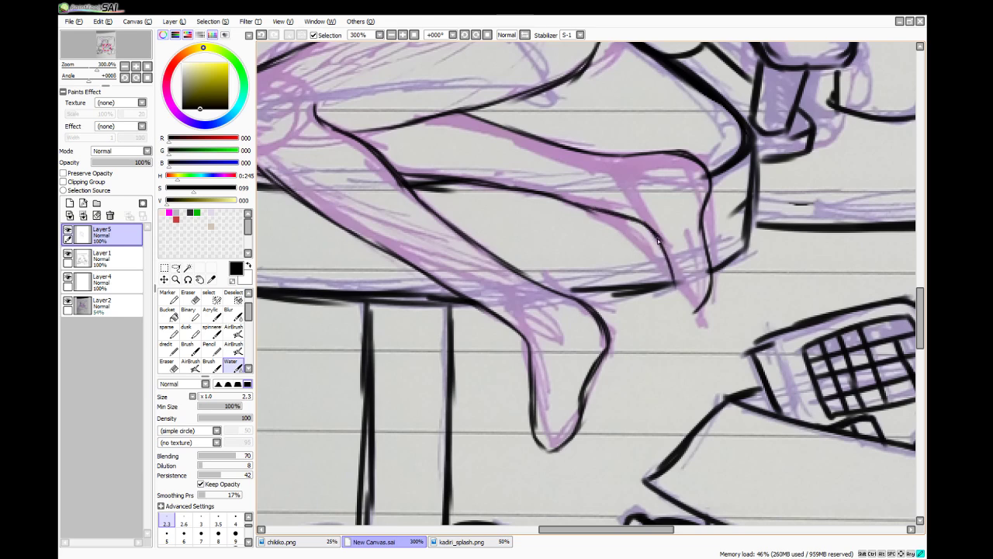
pyautogui.moveTo(658, 242)
pyautogui.mouseDown()
pyautogui.moveTo(679, 312)
pyautogui.moveTo(677, 288)
pyautogui.moveTo(695, 313)
pyautogui.mouseUp()
pyautogui.moveTo(708, 189)
pyautogui.mouseDown()
pyautogui.moveTo(703, 168)
pyautogui.moveTo(704, 214)
pyautogui.moveTo(697, 163)
pyautogui.mouseUp()
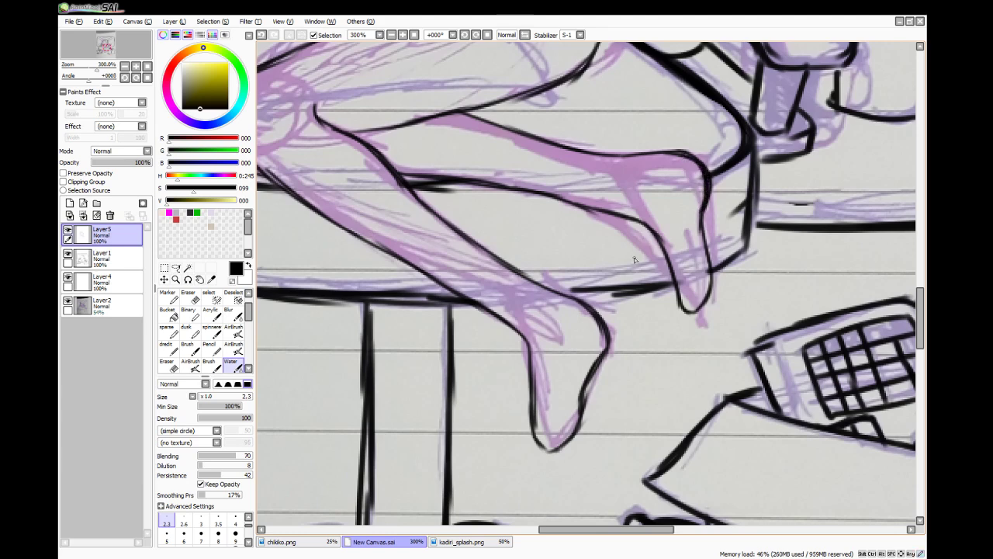
# - Erase the overly thick line at the rear foot's heel and redraw it thinner with the Water brush
pyautogui.press('e')
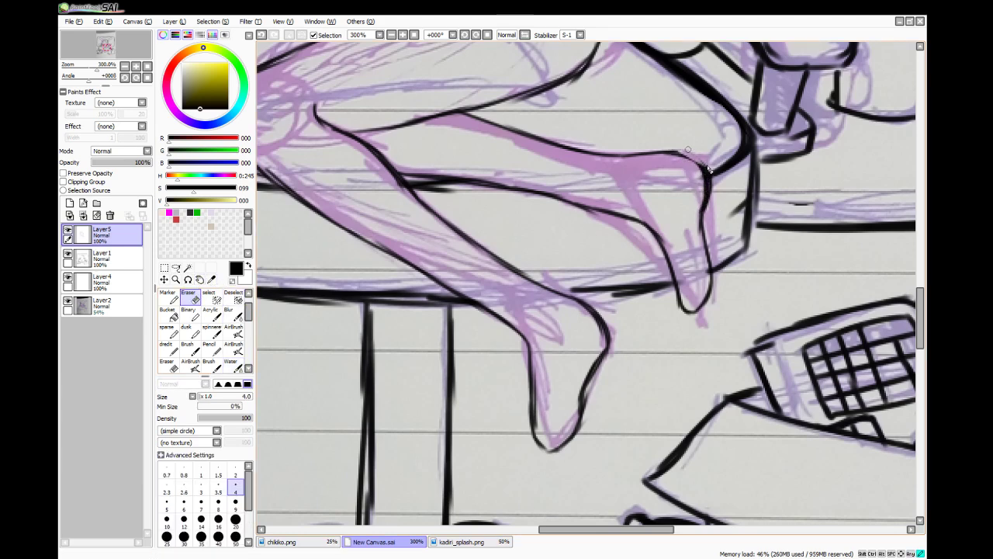
pyautogui.moveTo(708, 169); pyautogui.dragTo(705, 225)
pyautogui.click(233, 365)
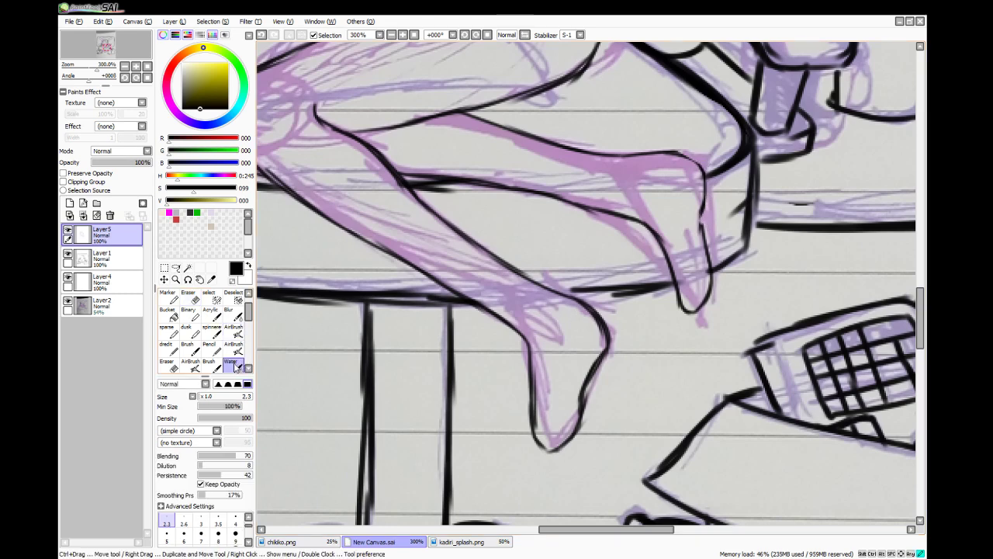
pyautogui.moveTo(672, 152)
pyautogui.mouseDown()
pyautogui.moveTo(701, 159)
pyautogui.moveTo(708, 242)
pyautogui.mouseUp()
pyautogui.hotkey('ctrl', 'z')
pyautogui.moveTo(703, 207); pyautogui.dragTo(709, 259)
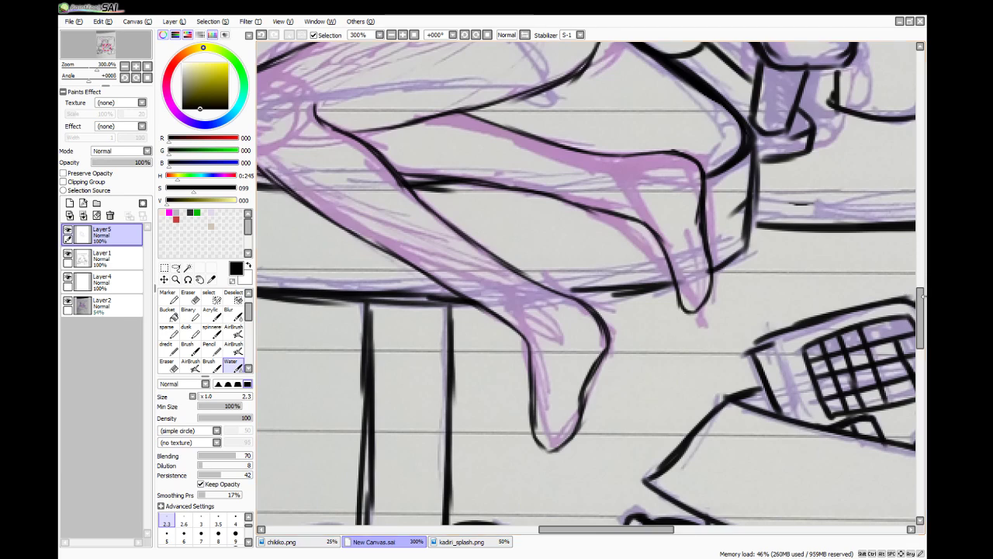
# - On Layer1, fill the gap in the chair back's right edge beside the elbow using a size 4 Water brush
pyautogui.moveTo(920, 290); pyautogui.dragTo(916, 270)
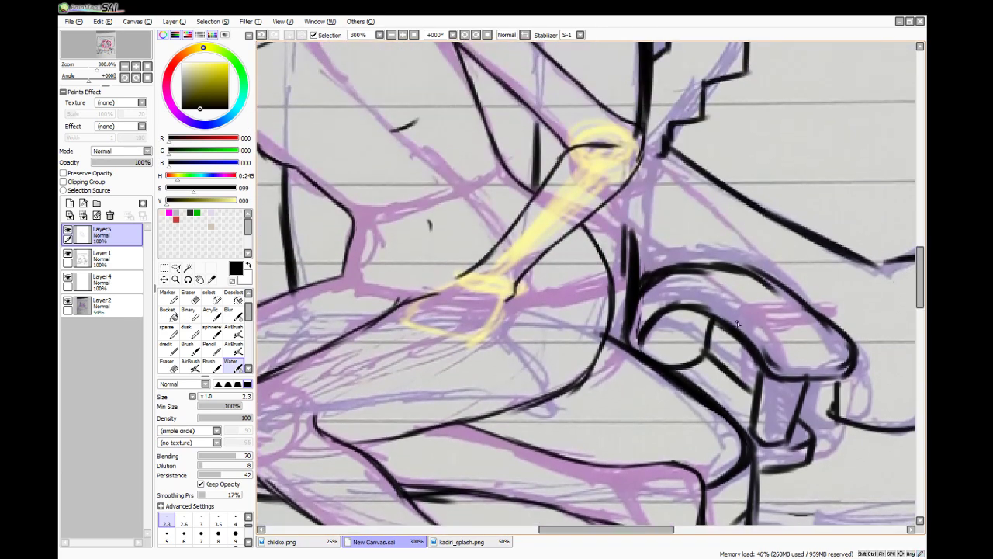
pyautogui.moveTo(653, 529)
pyautogui.mouseDown()
pyautogui.moveTo(598, 534)
pyautogui.moveTo(626, 534)
pyautogui.mouseUp()
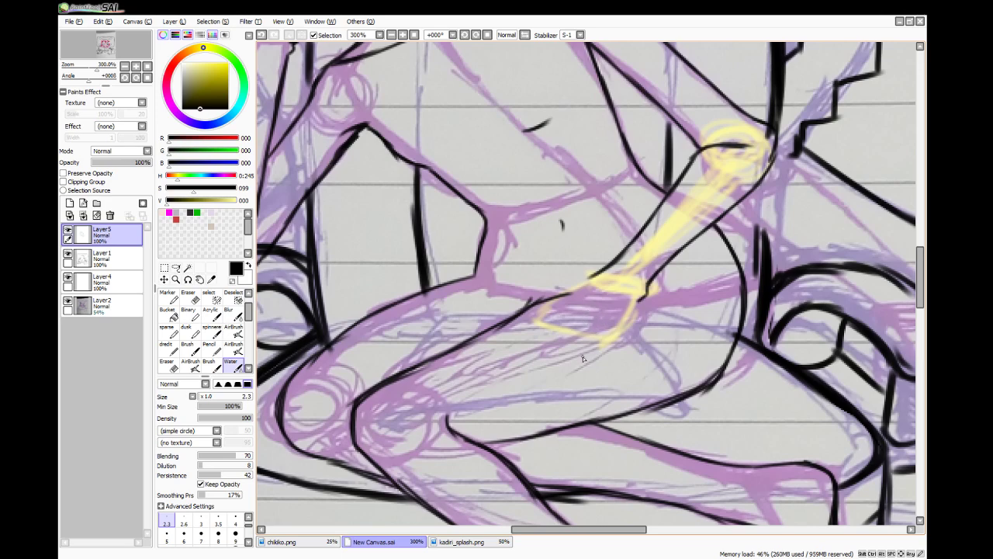
pyautogui.click(101, 256)
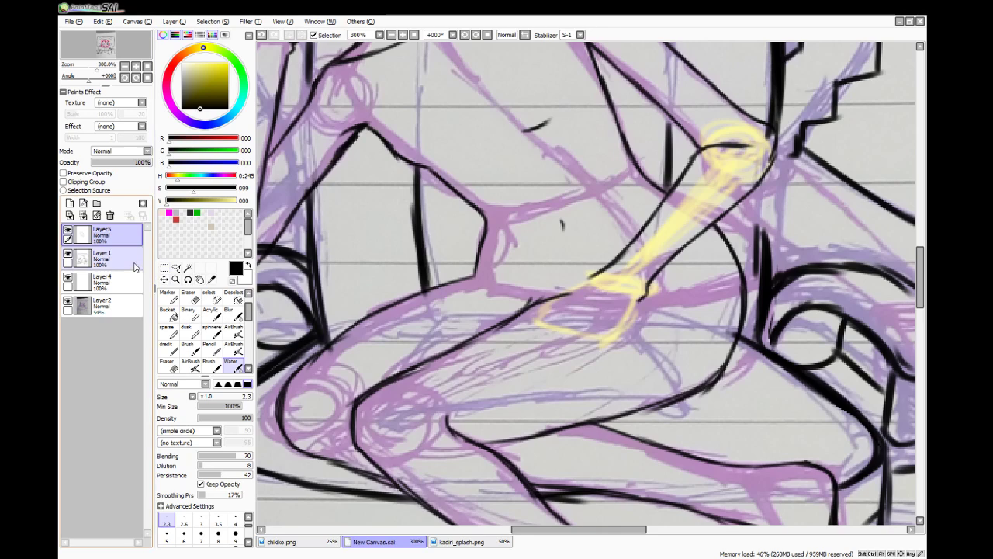
pyautogui.click(235, 520)
pyautogui.moveTo(772, 121)
pyautogui.mouseDown()
pyautogui.moveTo(760, 249)
pyautogui.moveTo(764, 209)
pyautogui.mouseUp()
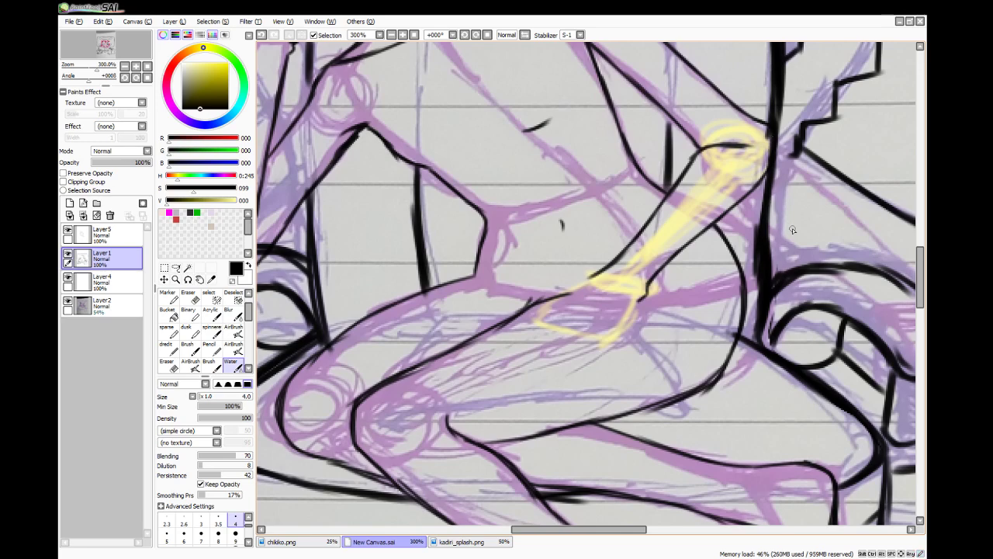
pyautogui.scroll(-2, 778, 225)
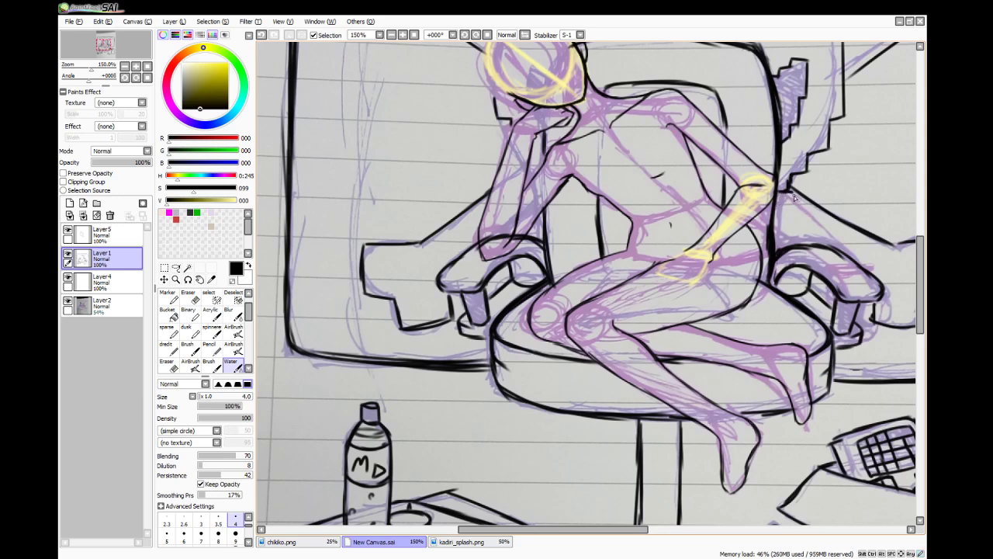
pyautogui.press('e')
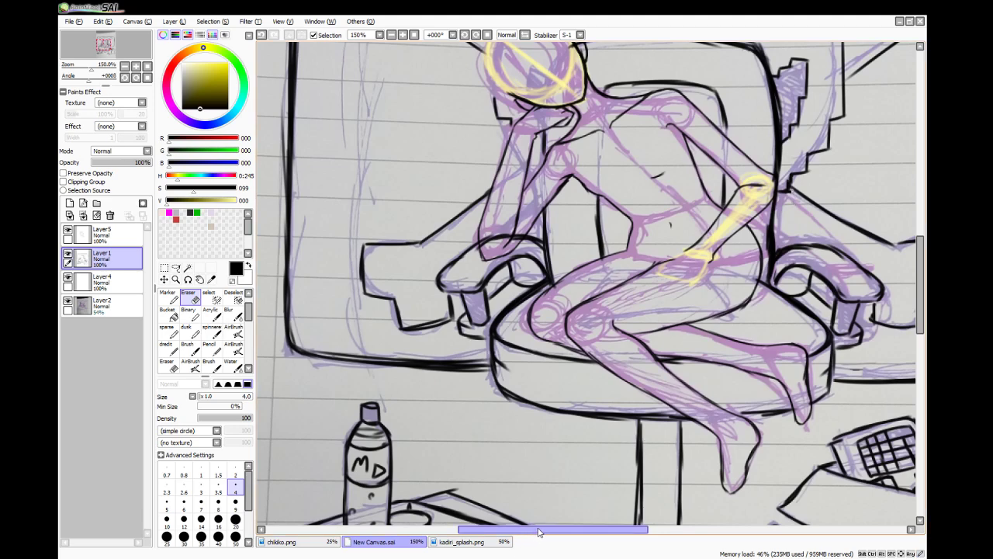
pyautogui.moveTo(540, 531); pyautogui.dragTo(582, 524)
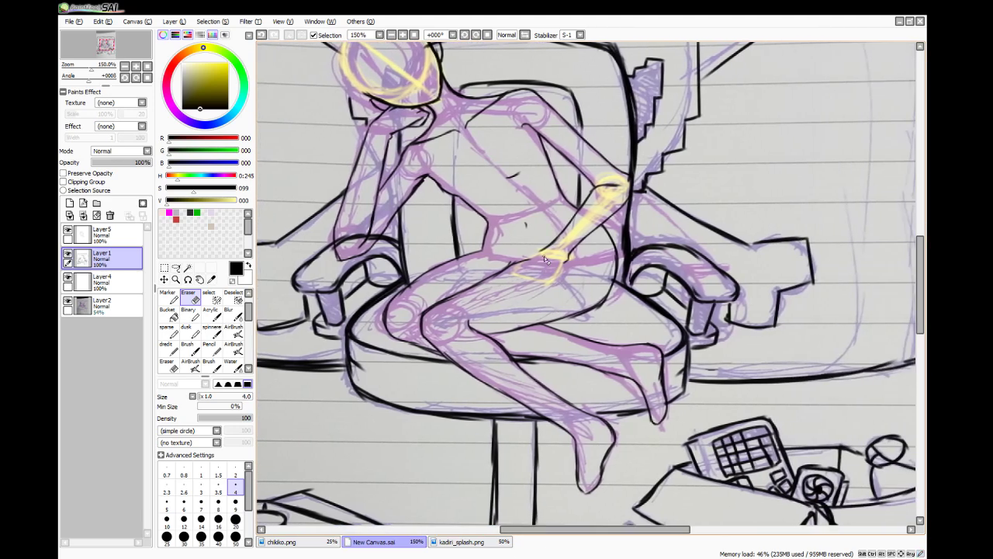
pyautogui.scroll(3, 545, 259)
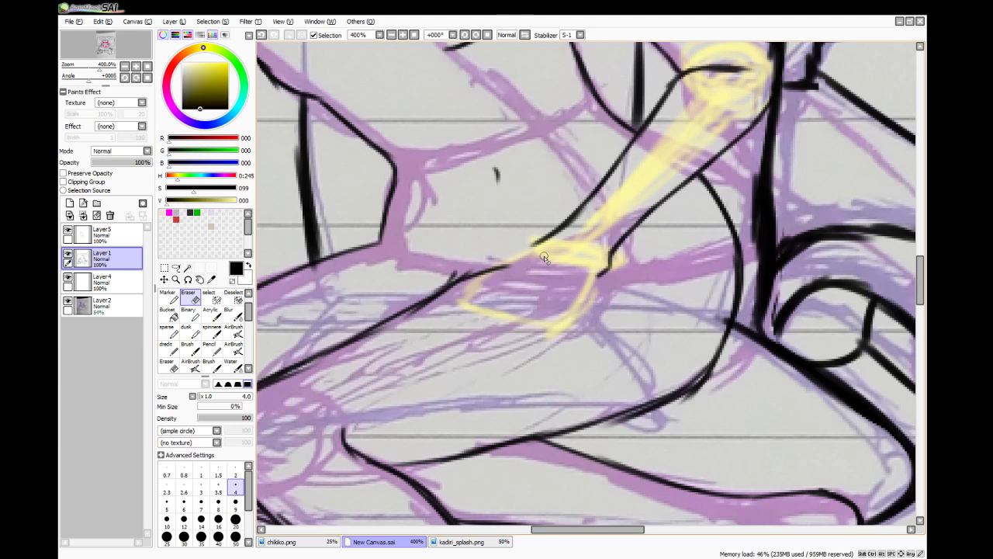
pyautogui.click(230, 362)
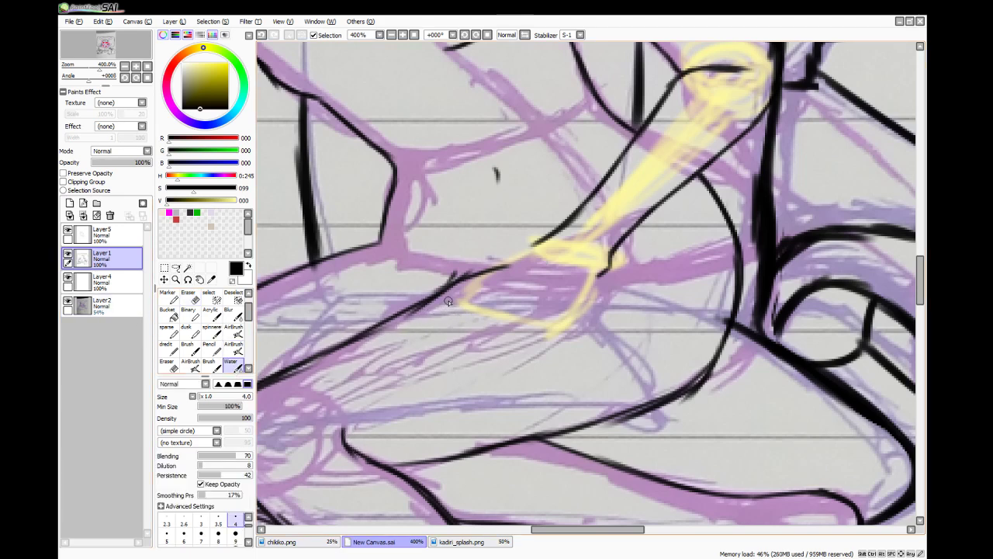
pyautogui.moveTo(447, 301)
pyautogui.mouseDown()
pyautogui.moveTo(407, 333)
pyautogui.moveTo(463, 292)
pyautogui.moveTo(403, 332)
pyautogui.mouseUp()
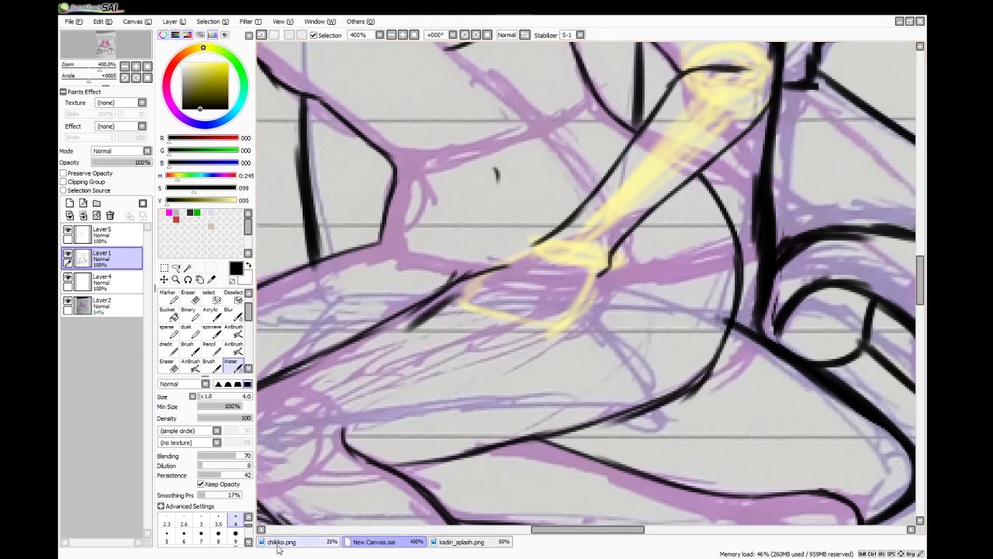
pyautogui.hotkey('ctrl', 'z')
pyautogui.hotkey('ctrl', 'z')
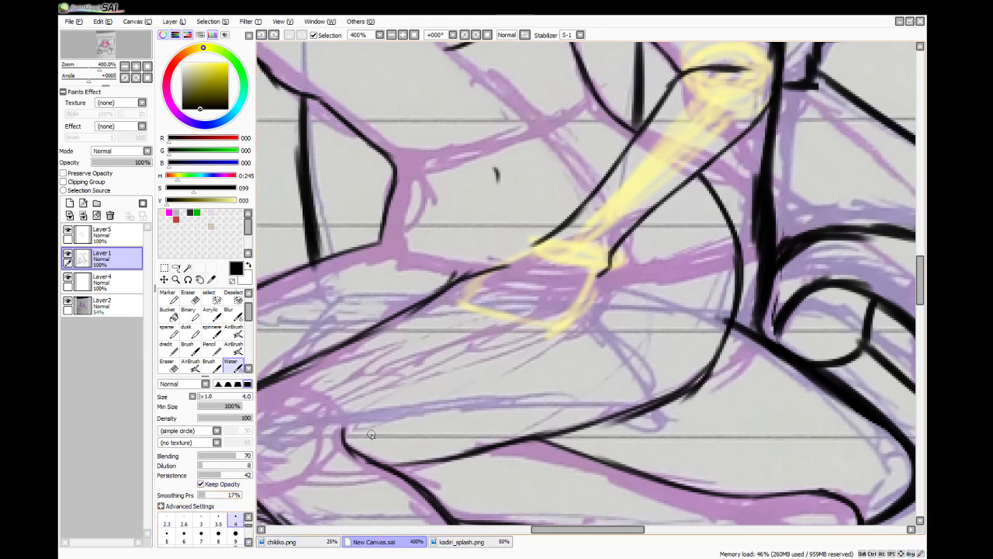
# - On Layer1, draw a flat phone-like device with a visible thickness over the front thigh, using a size 2.3 Water brush
pyautogui.click(166, 520)
pyautogui.moveTo(469, 281)
pyautogui.mouseDown()
pyautogui.moveTo(371, 357)
pyautogui.moveTo(421, 378)
pyautogui.mouseUp()
pyautogui.moveTo(407, 374)
pyautogui.mouseDown()
pyautogui.moveTo(459, 382)
pyautogui.moveTo(419, 379)
pyautogui.moveTo(455, 379)
pyautogui.moveTo(446, 382)
pyautogui.moveTo(489, 348)
pyautogui.mouseUp()
pyautogui.hotkey('ctrl', 'z')
pyautogui.moveTo(451, 380); pyautogui.dragTo(513, 324)
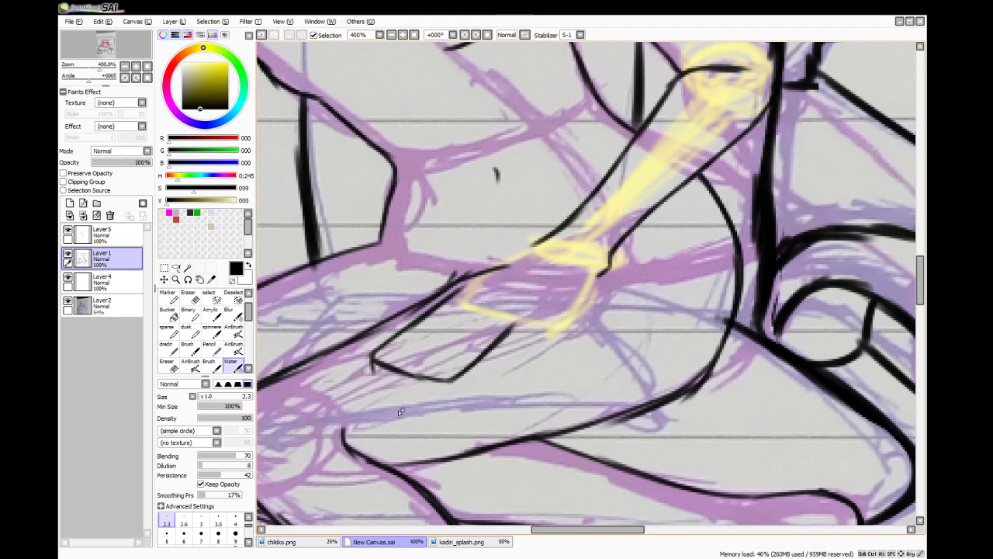
pyautogui.moveTo(372, 364)
pyautogui.mouseDown()
pyautogui.moveTo(374, 375)
pyautogui.moveTo(450, 397)
pyautogui.moveTo(478, 385)
pyautogui.moveTo(529, 326)
pyautogui.mouseUp()
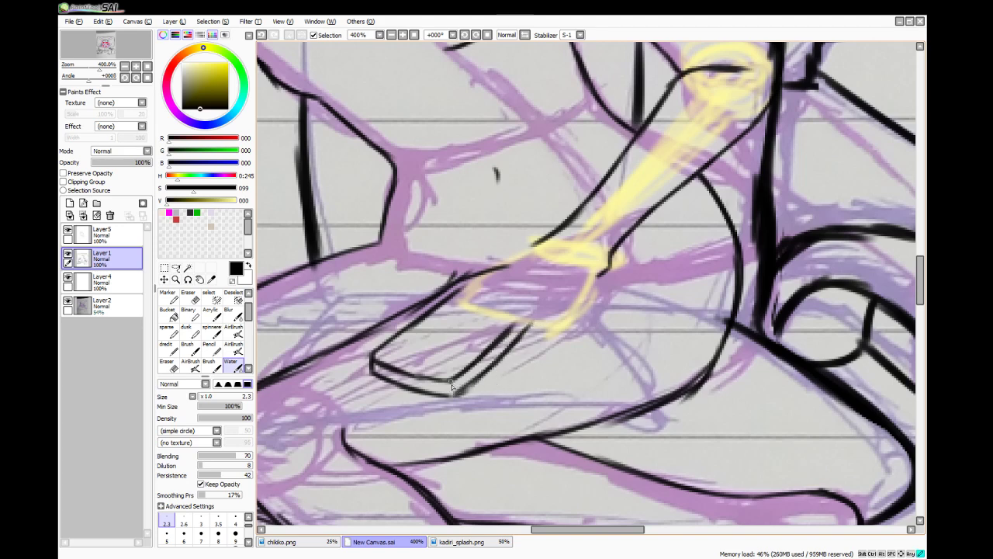
pyautogui.moveTo(452, 379); pyautogui.dragTo(455, 396)
pyautogui.moveTo(380, 372); pyautogui.dragTo(383, 374)
# - On Layer5, draw the resting hand's outer edge, its curled fingers beside the device and the thumb lying across the device
pyautogui.click(102, 234)
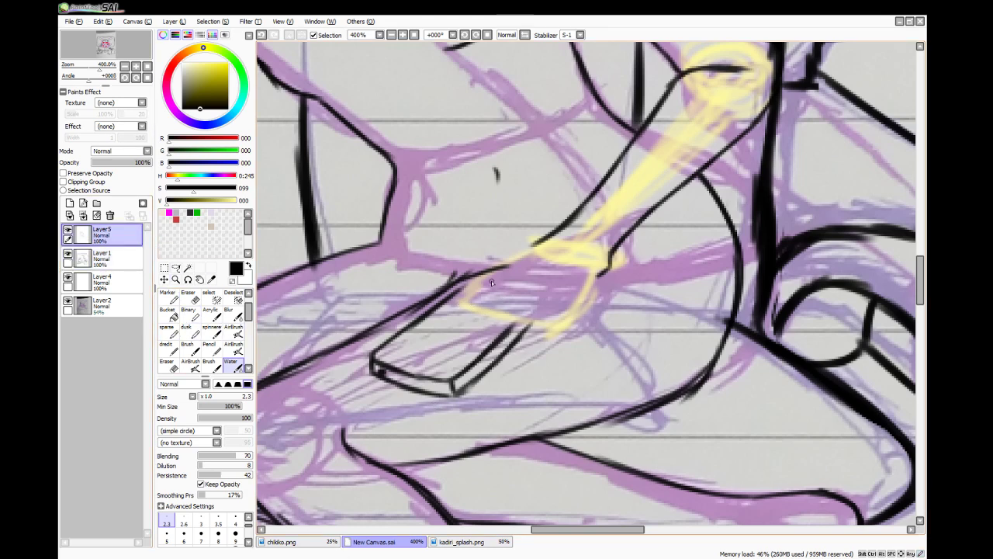
pyautogui.moveTo(591, 278); pyautogui.dragTo(560, 323)
pyautogui.moveTo(594, 275); pyautogui.dragTo(542, 340)
pyautogui.moveTo(523, 324)
pyautogui.mouseDown()
pyautogui.moveTo(540, 362)
pyautogui.moveTo(557, 355)
pyautogui.moveTo(548, 334)
pyautogui.moveTo(554, 354)
pyautogui.moveTo(565, 329)
pyautogui.mouseUp()
pyautogui.moveTo(565, 328)
pyautogui.mouseDown()
pyautogui.moveTo(555, 362)
pyautogui.moveTo(550, 350)
pyautogui.mouseUp()
pyautogui.moveTo(503, 319)
pyautogui.mouseDown()
pyautogui.moveTo(506, 354)
pyautogui.moveTo(504, 345)
pyautogui.moveTo(537, 358)
pyautogui.mouseUp()
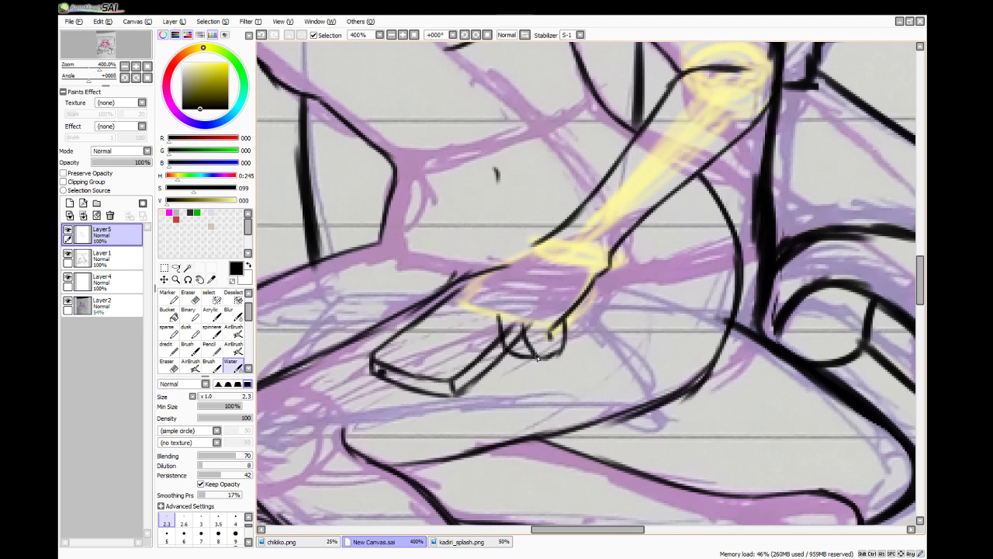
pyautogui.moveTo(475, 315); pyautogui.dragTo(507, 353)
pyautogui.moveTo(483, 278)
pyautogui.mouseDown()
pyautogui.moveTo(409, 350)
pyautogui.moveTo(428, 354)
pyautogui.moveTo(481, 311)
pyautogui.moveTo(452, 339)
pyautogui.mouseUp()
# - Draw the hand's upper contour from the wrist to the device, redoing failed strokes, and add a line across the device's far end
pyautogui.moveTo(532, 245); pyautogui.dragTo(473, 282)
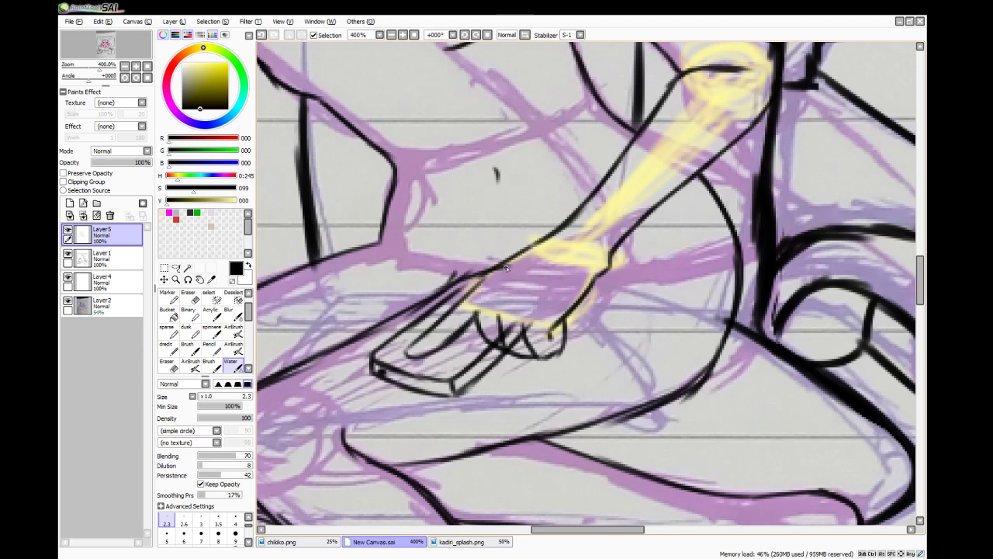
pyautogui.hotkey('ctrl', 'z')
pyautogui.moveTo(535, 242); pyautogui.dragTo(472, 272)
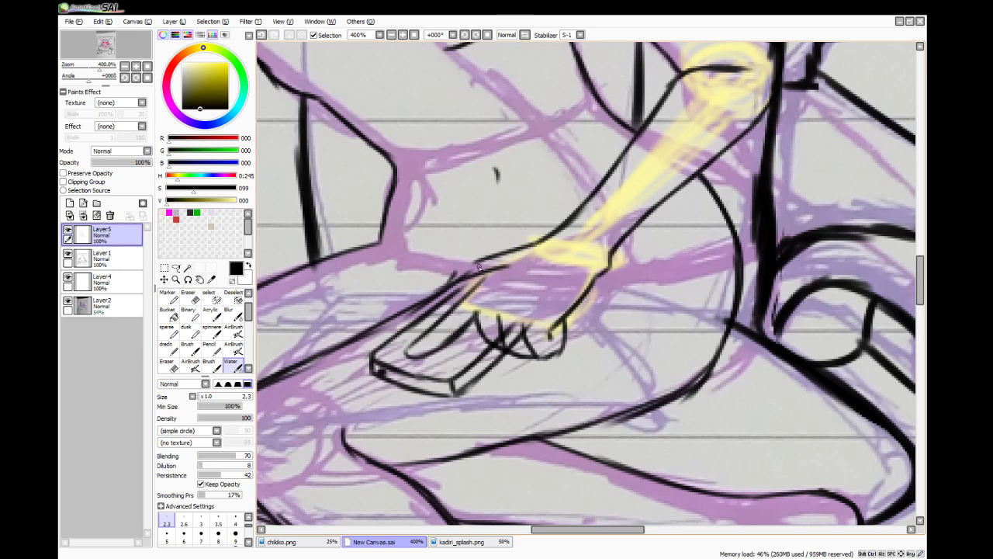
pyautogui.hotkey('ctrl', 'z')
pyautogui.moveTo(534, 243)
pyautogui.mouseDown()
pyautogui.moveTo(486, 266)
pyautogui.moveTo(437, 312)
pyautogui.moveTo(509, 269)
pyautogui.mouseUp()
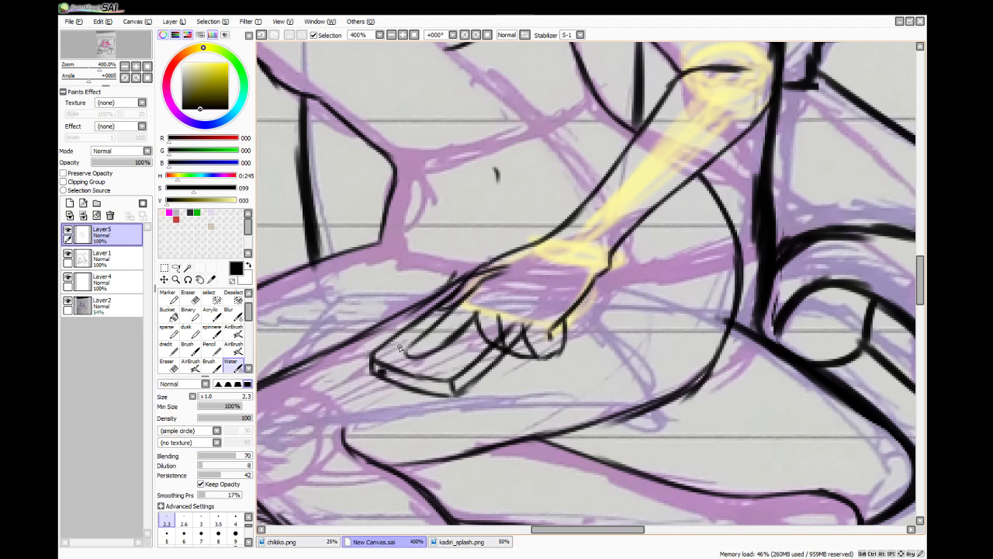
pyautogui.moveTo(392, 351)
pyautogui.mouseDown()
pyautogui.moveTo(455, 371)
pyautogui.moveTo(422, 364)
pyautogui.moveTo(469, 365)
pyautogui.mouseUp()
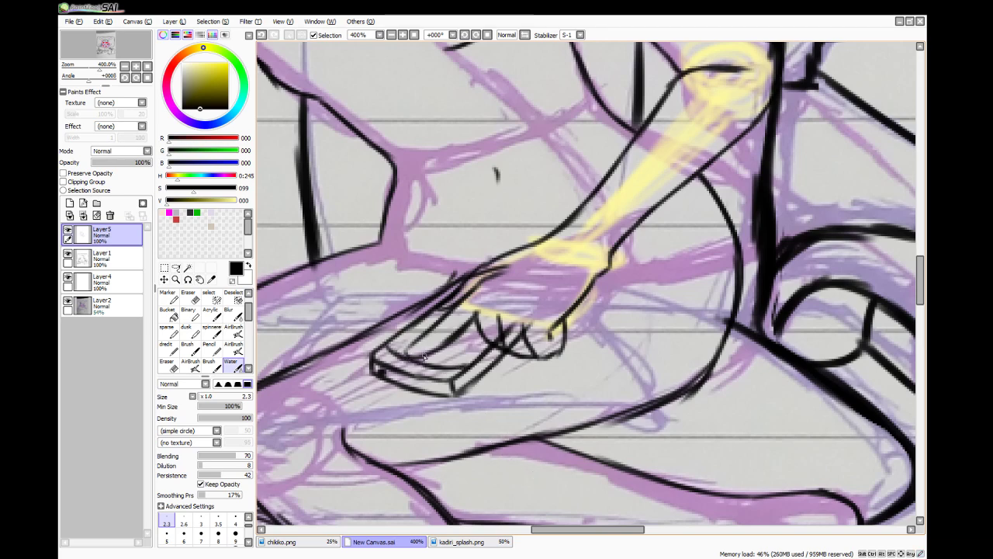
pyautogui.scroll(-4, 424, 332)
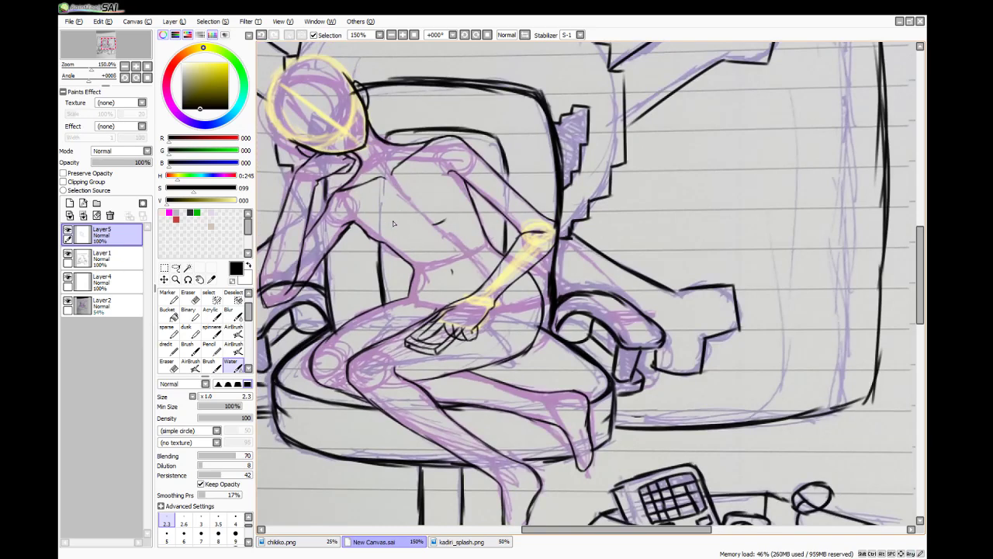
# - Add short neck lines running down to the collarbones on Layer5
pyautogui.scroll(2, 394, 170)
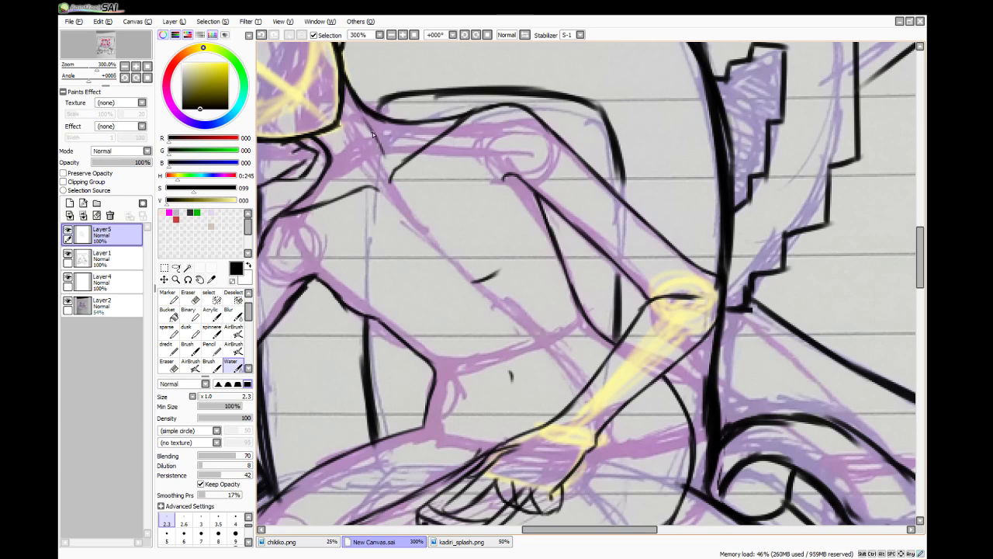
pyautogui.moveTo(380, 146); pyautogui.dragTo(390, 180)
pyautogui.moveTo(339, 150); pyautogui.dragTo(350, 162)
pyautogui.scroll(-2, 425, 243)
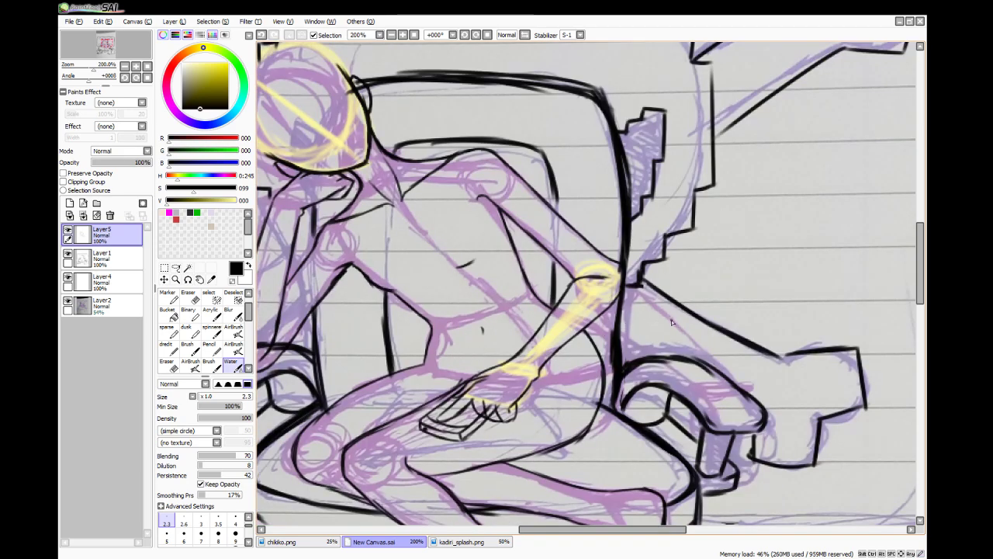
# - On Layer4, rotate the view to 45° and draw a yellow horizontal eye guideline across the face with the size 5 AirBrush
pyautogui.scroll(3, 689, 415)
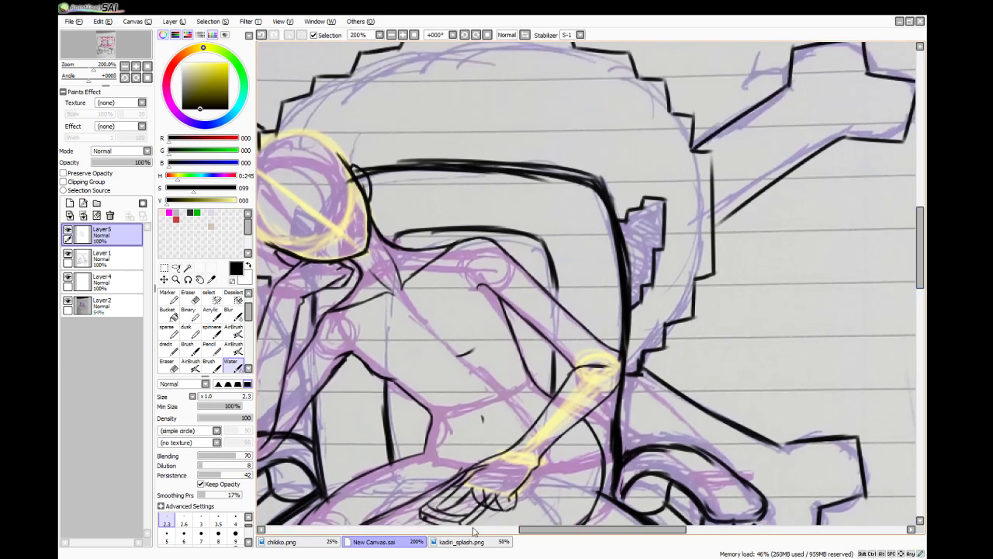
pyautogui.moveTo(549, 532); pyautogui.dragTo(510, 534)
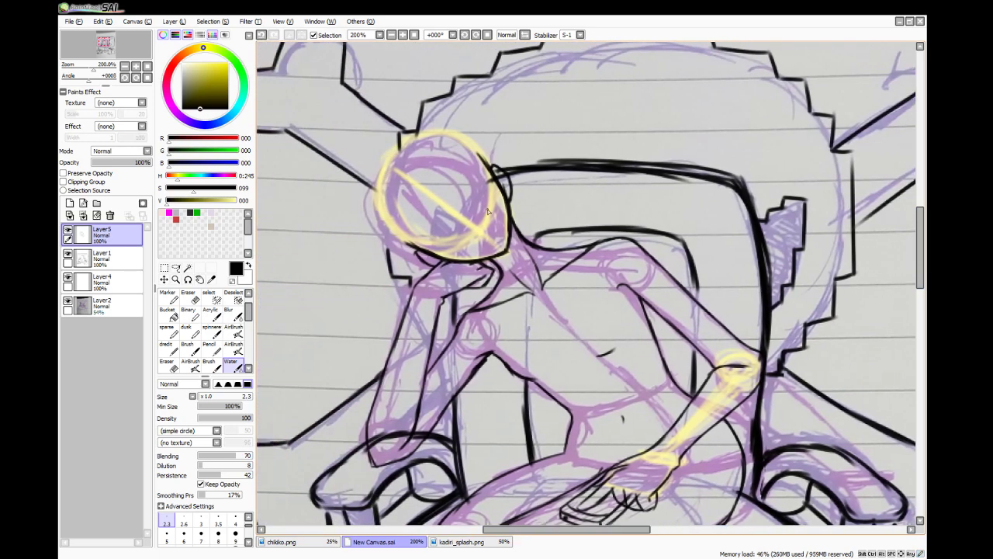
pyautogui.scroll(2, 487, 210)
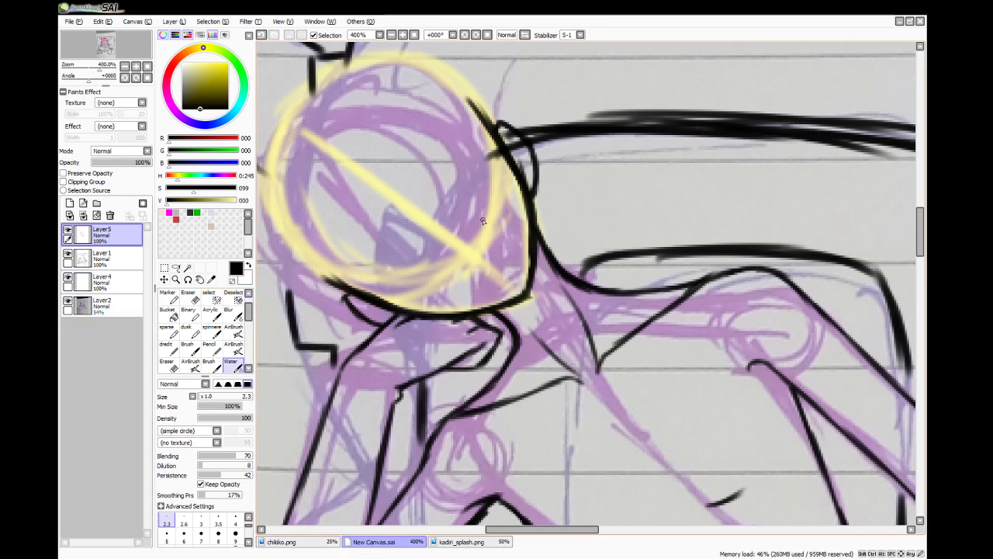
pyautogui.click(117, 281)
pyautogui.click(231, 201)
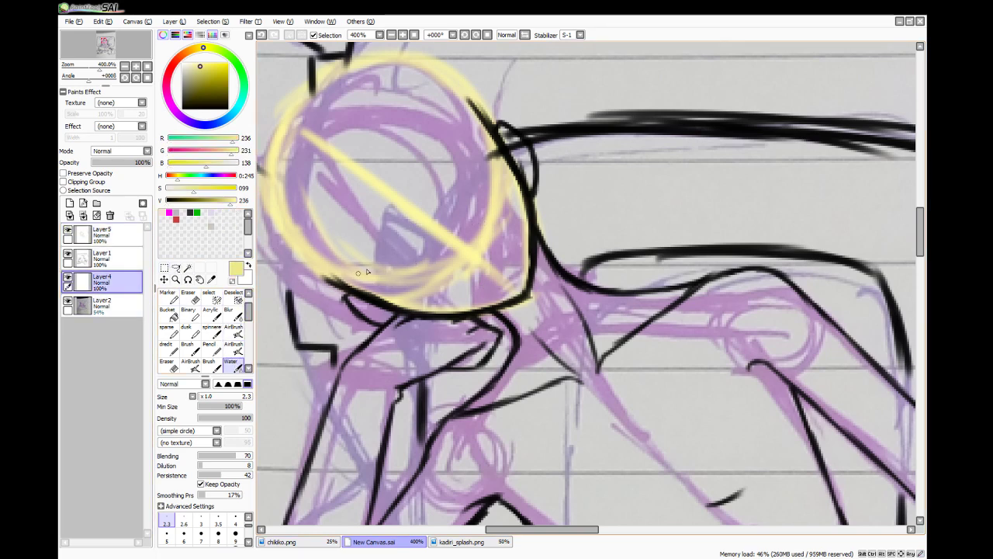
pyautogui.press('End')
pyautogui.press('End')
pyautogui.press('End')
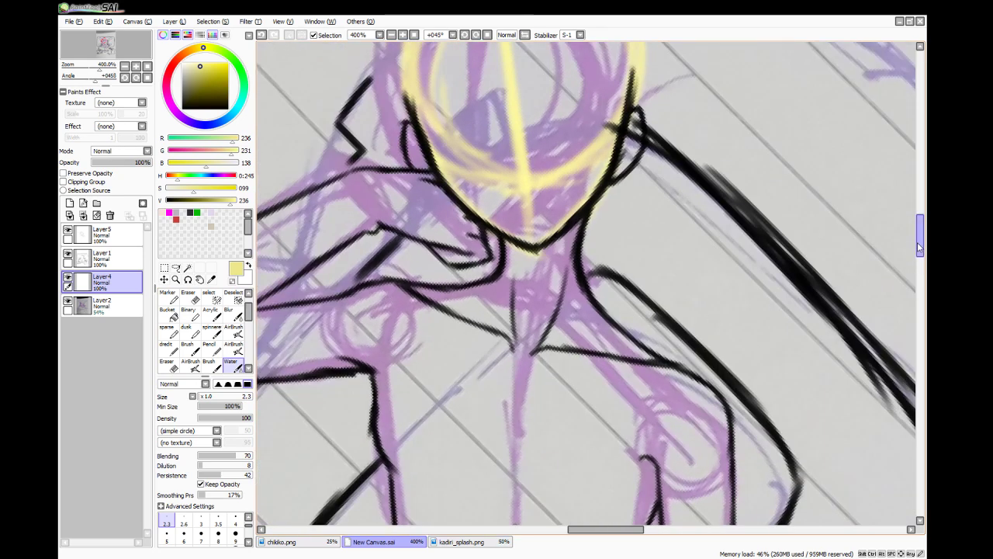
pyautogui.moveTo(920, 253); pyautogui.dragTo(920, 238)
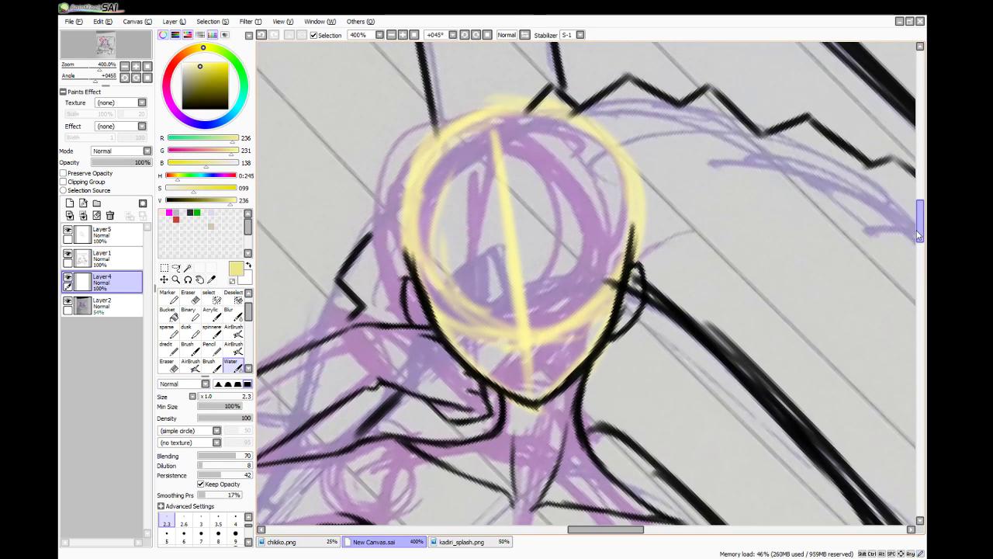
pyautogui.click(233, 332)
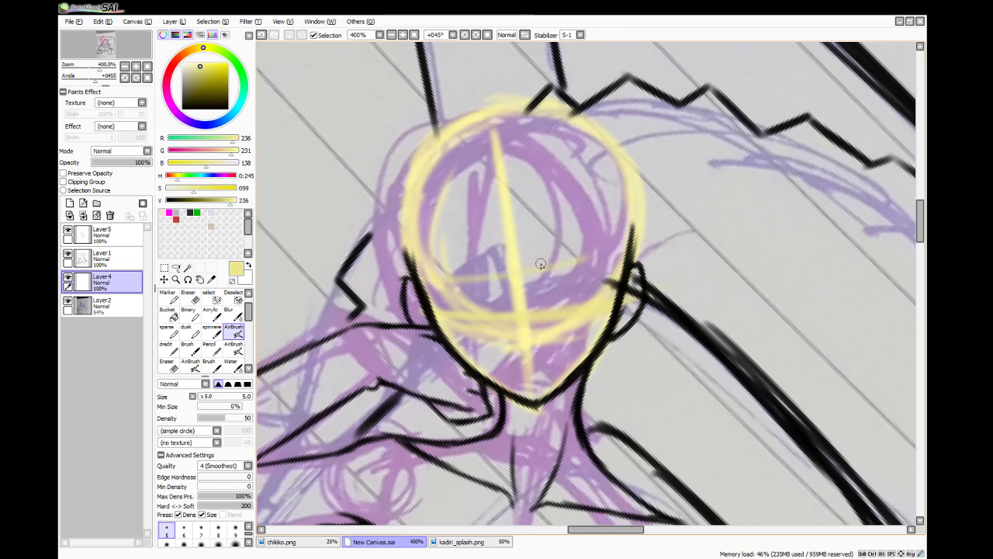
pyautogui.moveTo(436, 288)
pyautogui.mouseDown()
pyautogui.moveTo(632, 266)
pyautogui.moveTo(443, 287)
pyautogui.mouseUp()
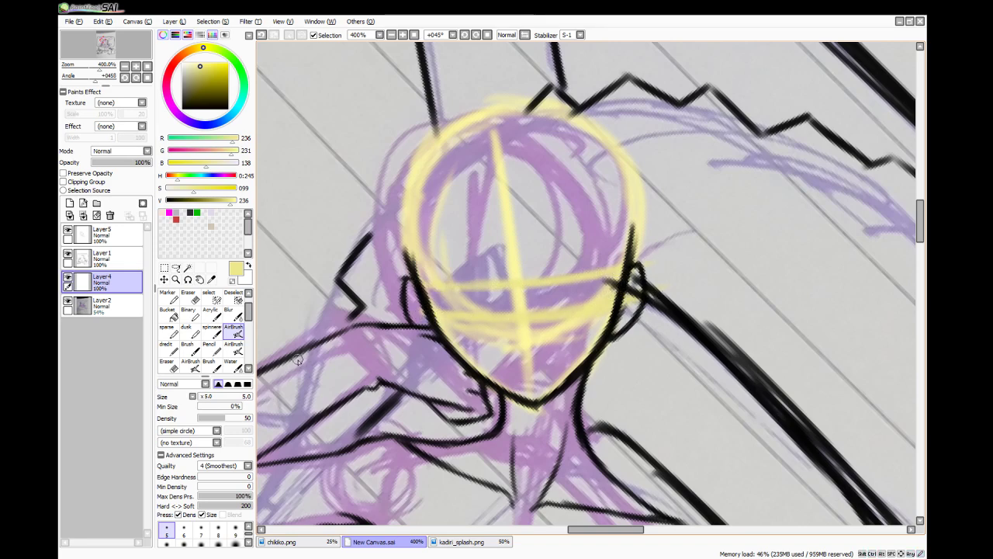
# - Check the face in chikko.png, and draw one eye's black upper lid line on Layer5 of New Canvas.sai with the size 2.3 Water brush
pyautogui.click(105, 234)
pyautogui.click(189, 213)
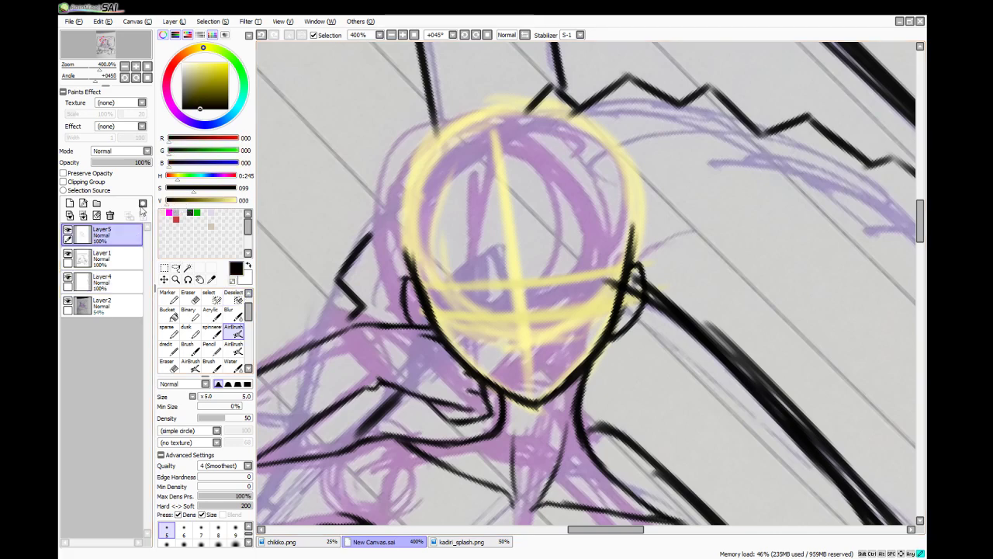
pyautogui.click(231, 365)
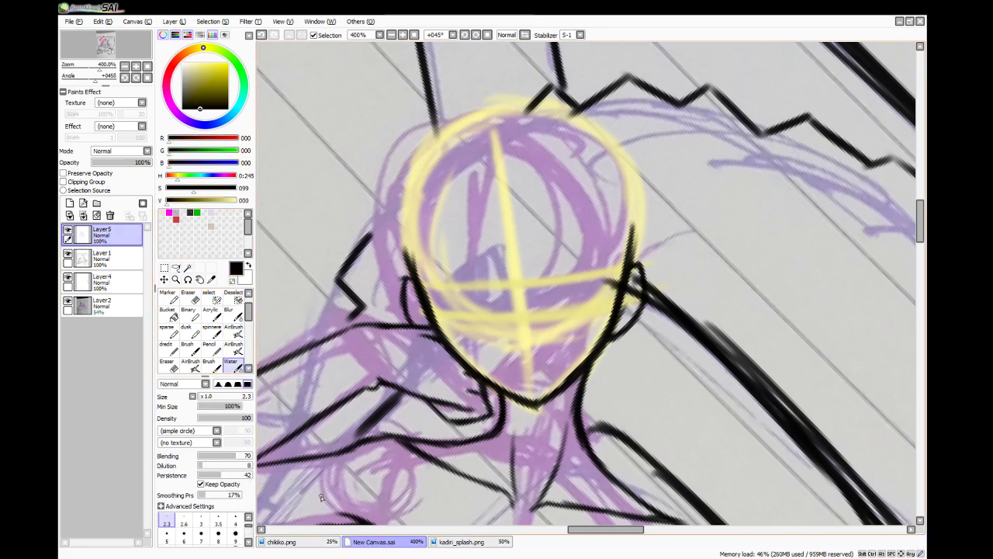
pyautogui.click(306, 541)
pyautogui.scroll(2, 599, 103)
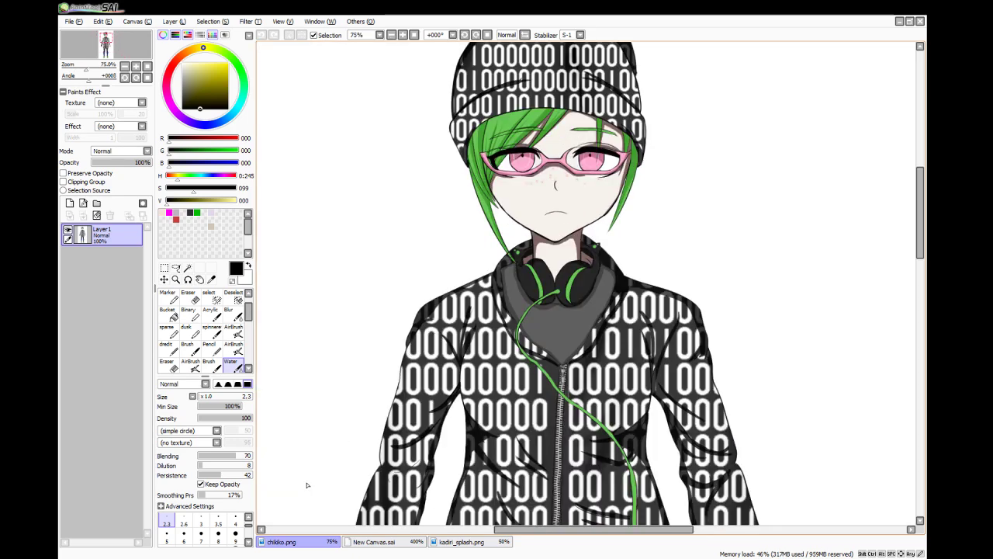
pyautogui.click(358, 542)
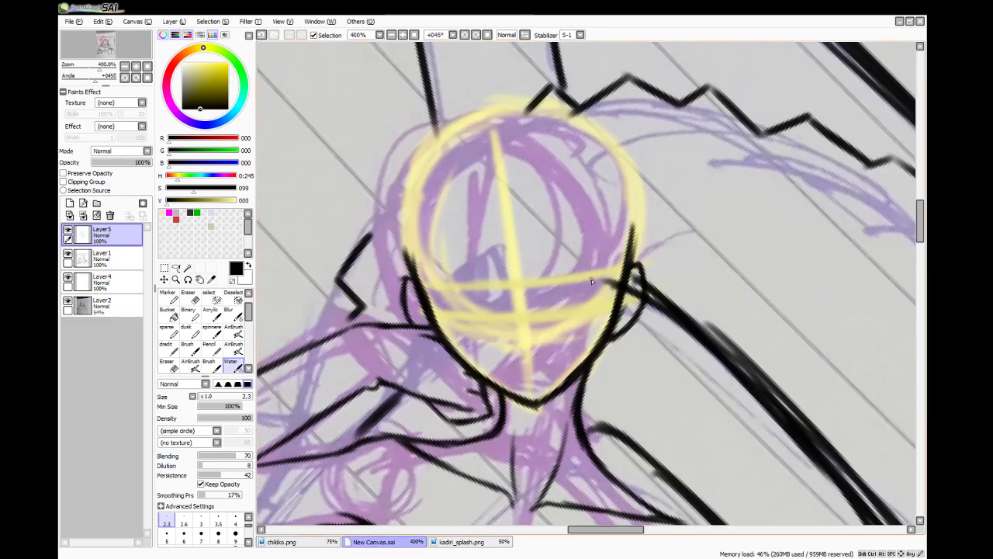
pyautogui.scroll(2, 591, 279)
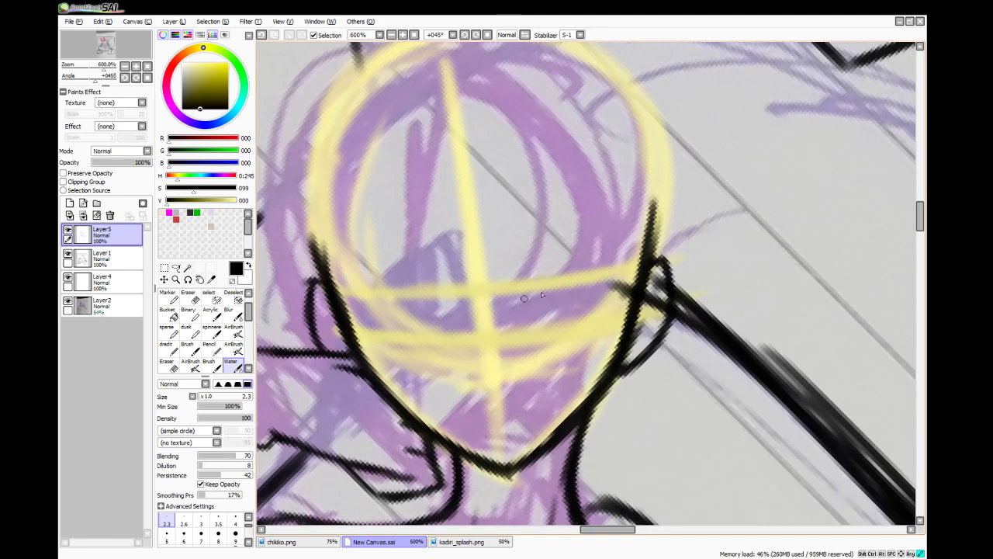
pyautogui.moveTo(525, 298)
pyautogui.mouseDown()
pyautogui.moveTo(550, 289)
pyautogui.moveTo(519, 306)
pyautogui.moveTo(589, 284)
pyautogui.moveTo(552, 286)
pyautogui.moveTo(619, 291)
pyautogui.mouseUp()
pyautogui.moveTo(598, 287); pyautogui.dragTo(624, 294)
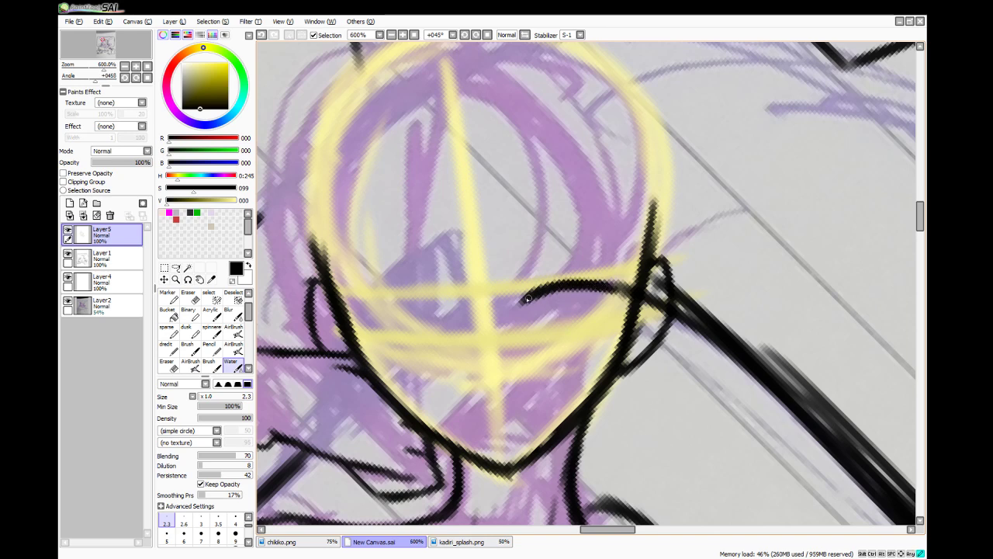
# - Lower Layer1's opacity to 57% and set the Water brush to size 1 with Layer5 active
pyautogui.click(112, 258)
pyautogui.moveTo(136, 162); pyautogui.dragTo(125, 162)
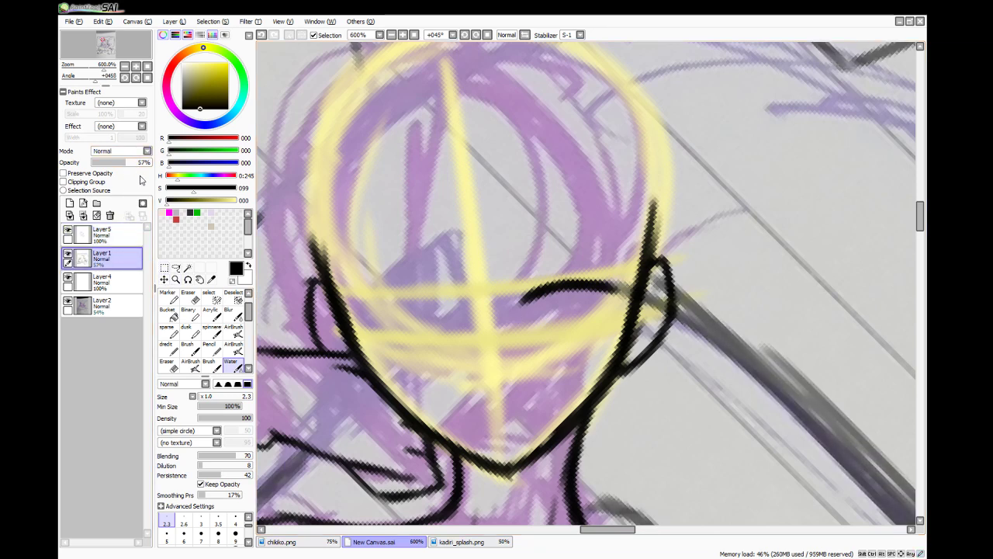
pyautogui.click(126, 243)
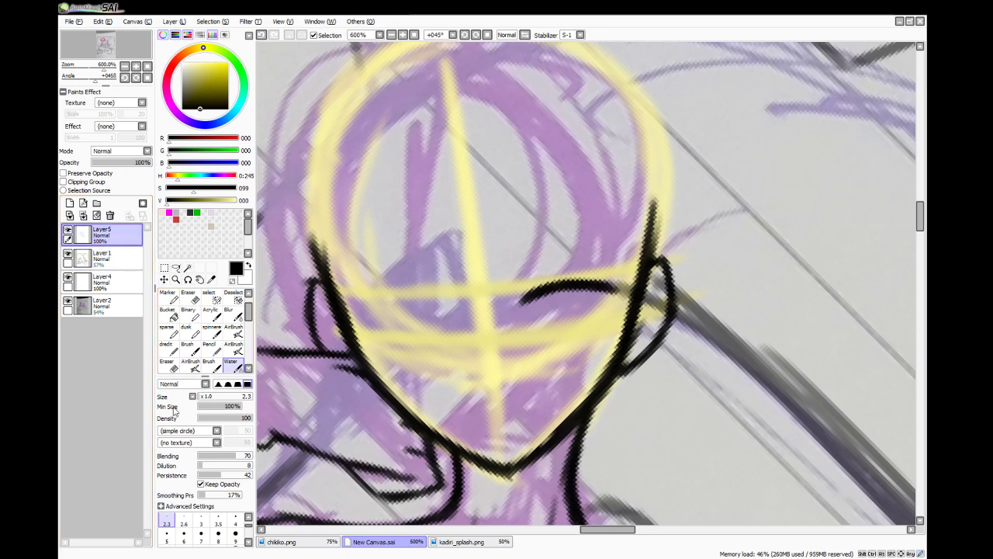
pyautogui.click(249, 516)
pyautogui.click(200, 522)
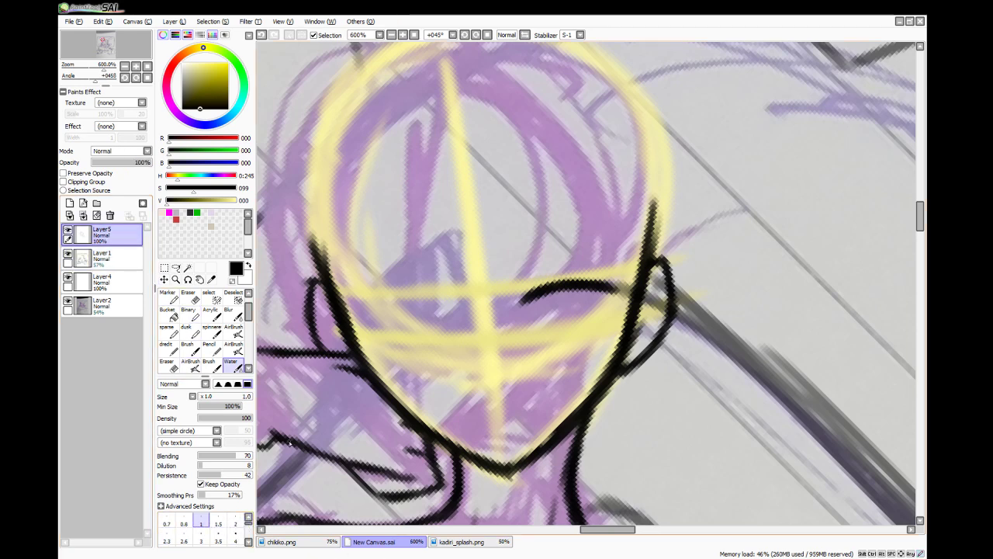
# - Draw the right-hand eye's outer corner and lower lid on Layer5 with the size 1 Water brush, and thicken its upper lid
pyautogui.moveTo(600, 313)
pyautogui.mouseDown()
pyautogui.moveTo(611, 292)
pyautogui.moveTo(599, 314)
pyautogui.moveTo(615, 292)
pyautogui.moveTo(627, 294)
pyautogui.mouseUp()
pyautogui.moveTo(628, 293); pyautogui.dragTo(609, 287)
pyautogui.moveTo(626, 291)
pyautogui.mouseDown()
pyautogui.moveTo(613, 288)
pyautogui.moveTo(596, 322)
pyautogui.moveTo(537, 334)
pyautogui.mouseUp()
pyautogui.press('e')
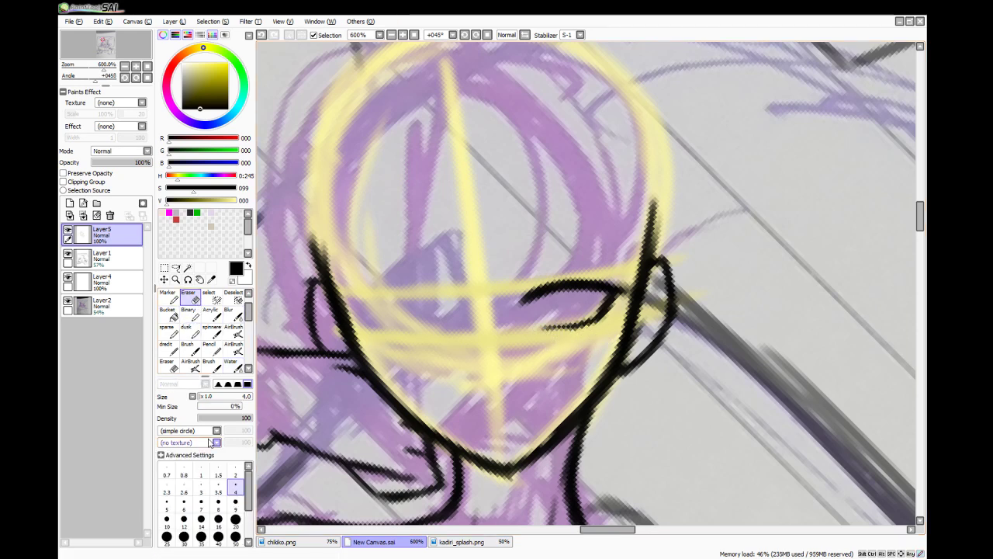
pyautogui.press('e')
pyautogui.moveTo(544, 328); pyautogui.dragTo(593, 324)
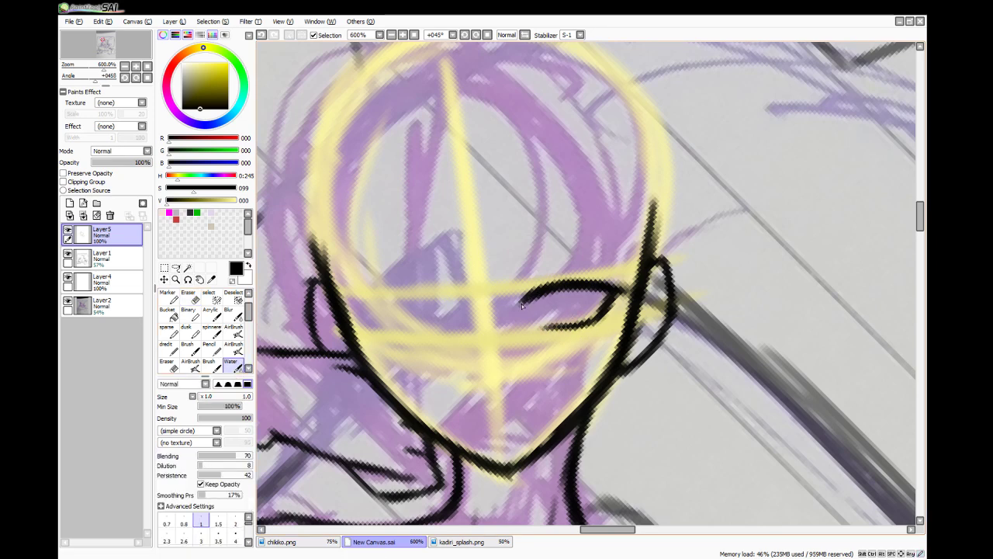
pyautogui.moveTo(522, 305)
pyautogui.mouseDown()
pyautogui.moveTo(583, 282)
pyautogui.moveTo(612, 294)
pyautogui.moveTo(616, 276)
pyautogui.moveTo(625, 281)
pyautogui.mouseUp()
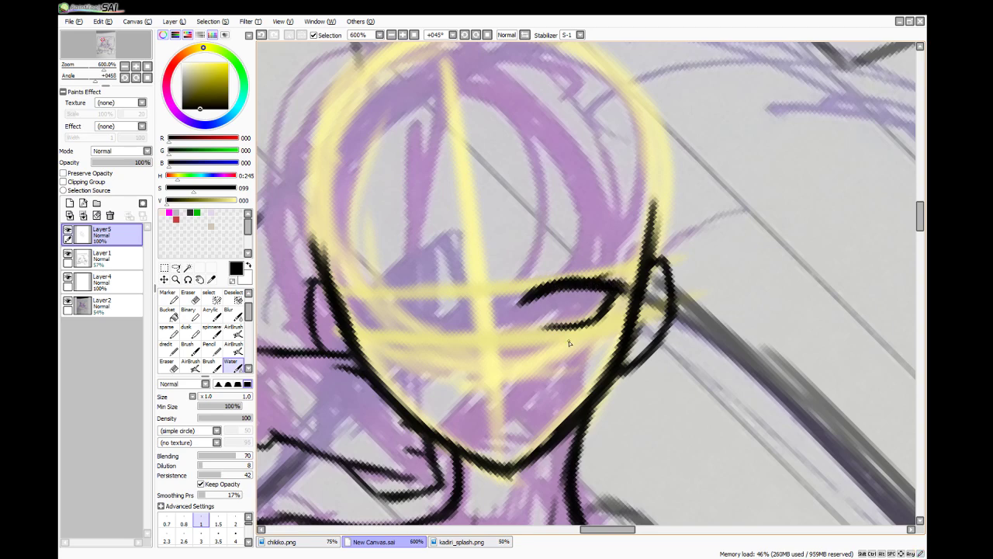
# - Check the eyes in chikko.png, and thin the inner end of the right-hand eye's upper lid in New Canvas.sai with the size 4 Eraser
pyautogui.click(295, 541)
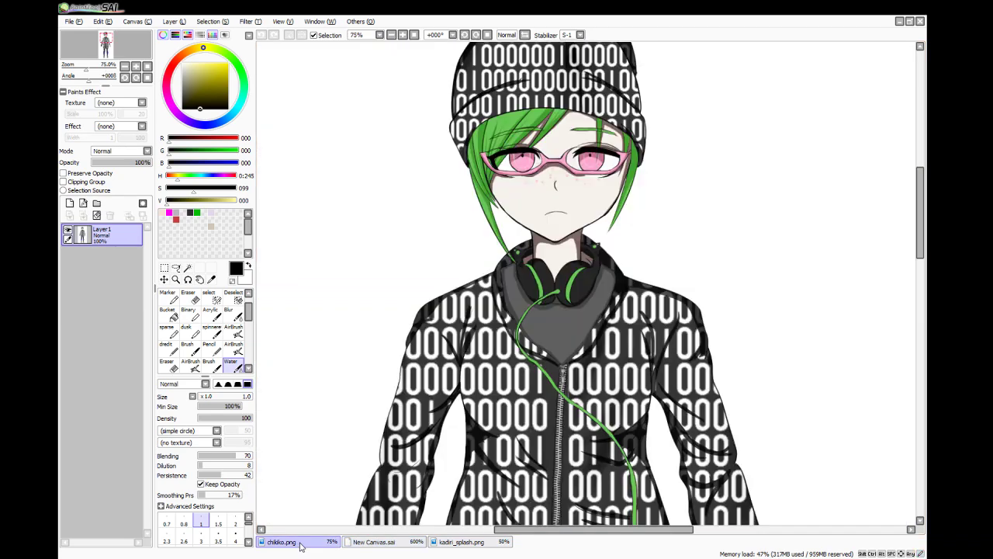
pyautogui.click(362, 542)
pyautogui.click(191, 299)
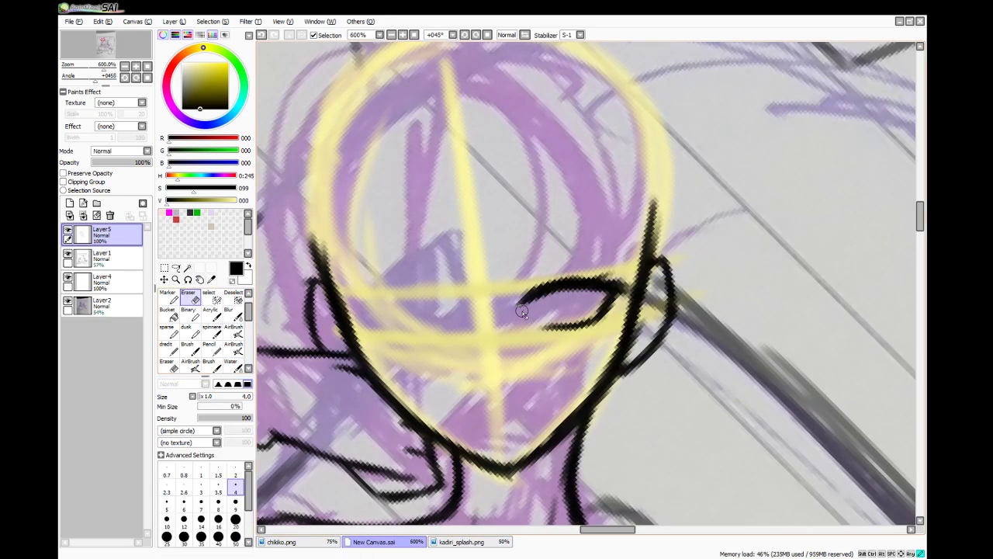
pyautogui.moveTo(526, 307); pyautogui.dragTo(575, 296)
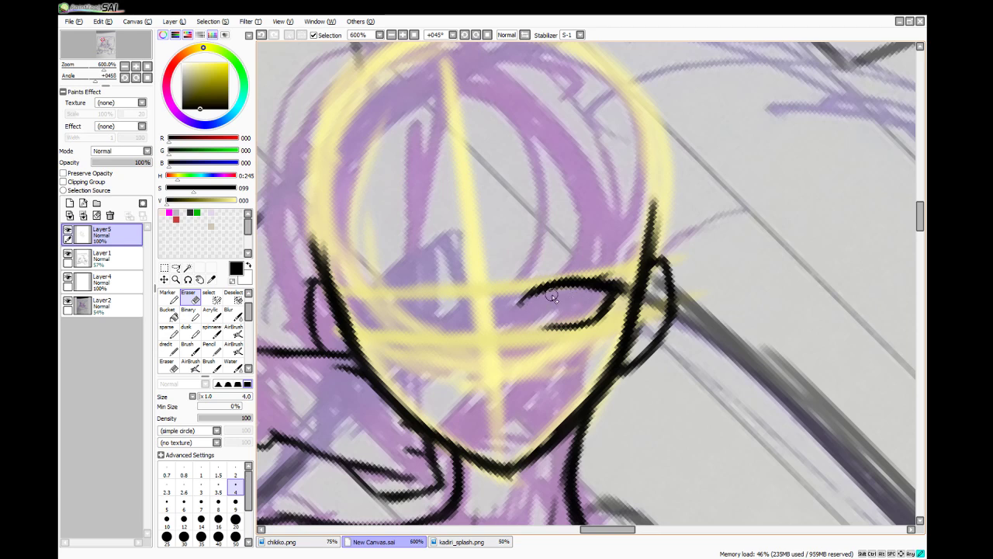
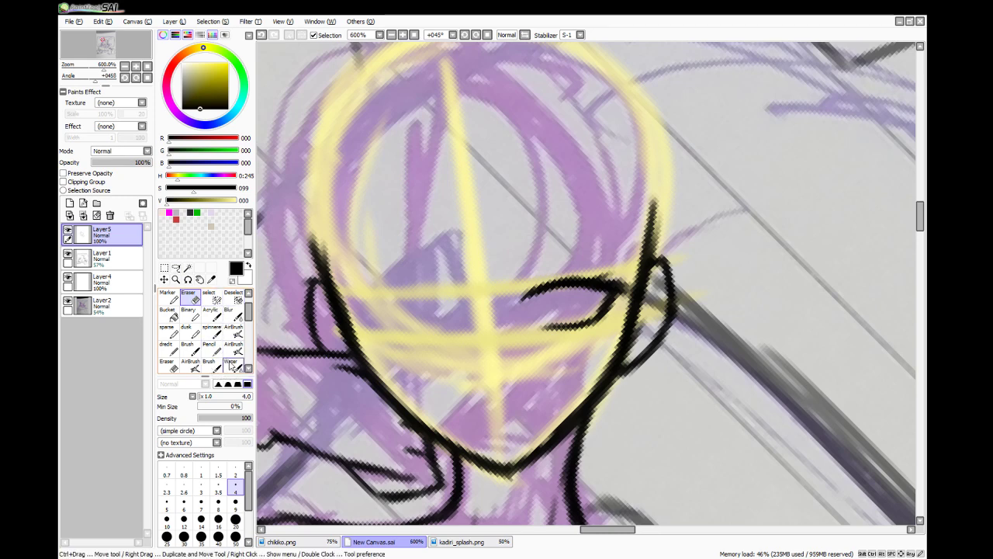
# - Draw the left-hand eye's upper lid, outer corner and lower lid with the size 1 Water brush
pyautogui.click(230, 366)
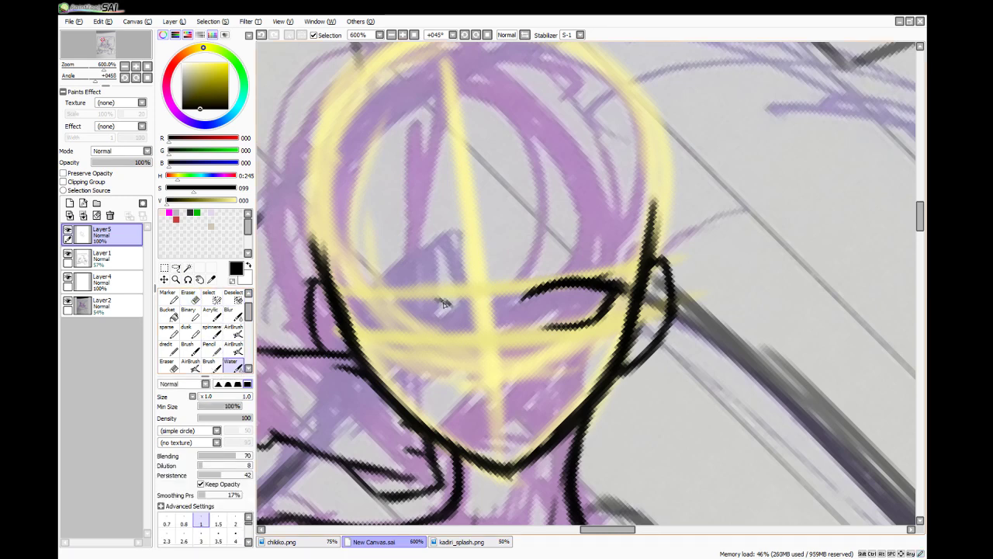
pyautogui.moveTo(366, 304)
pyautogui.mouseDown()
pyautogui.moveTo(401, 291)
pyautogui.moveTo(367, 301)
pyautogui.moveTo(423, 293)
pyautogui.moveTo(382, 298)
pyautogui.moveTo(446, 303)
pyautogui.moveTo(412, 296)
pyautogui.moveTo(439, 299)
pyautogui.mouseUp()
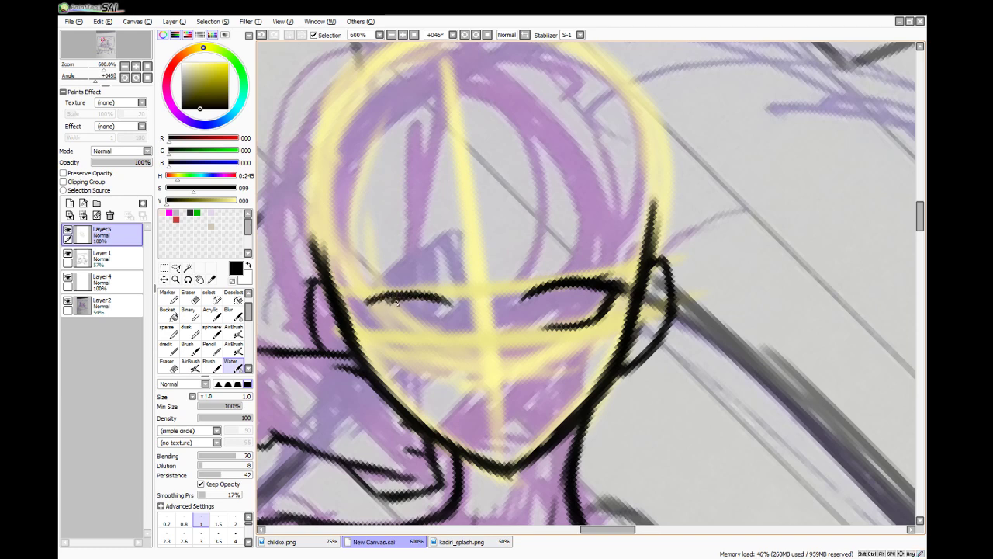
pyautogui.moveTo(375, 304); pyautogui.dragTo(395, 299)
pyautogui.moveTo(576, 289); pyautogui.dragTo(611, 299)
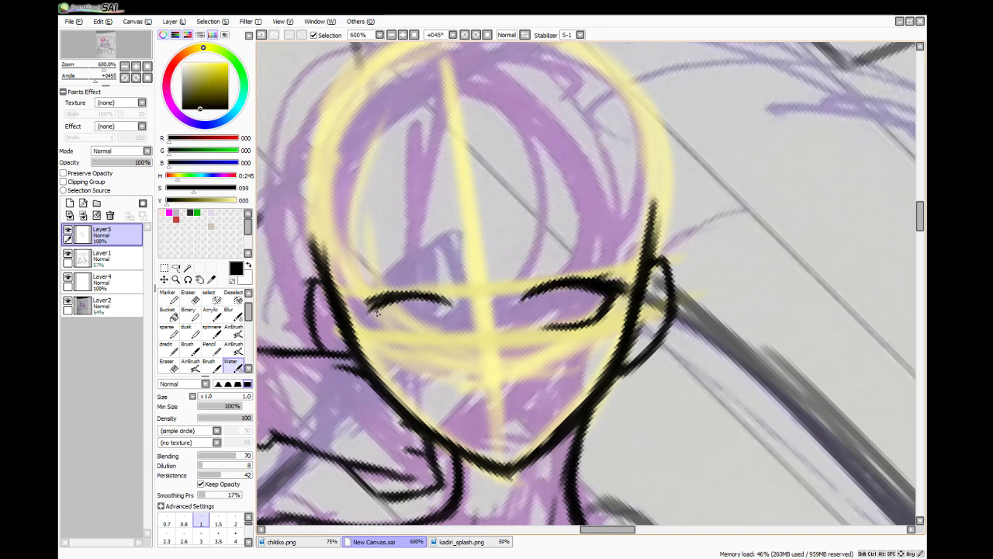
pyautogui.moveTo(365, 309); pyautogui.dragTo(379, 299)
pyautogui.moveTo(375, 309)
pyautogui.mouseDown()
pyautogui.moveTo(389, 336)
pyautogui.moveTo(383, 323)
pyautogui.moveTo(406, 337)
pyautogui.moveTo(373, 308)
pyautogui.moveTo(406, 339)
pyautogui.moveTo(389, 331)
pyautogui.moveTo(427, 337)
pyautogui.moveTo(416, 333)
pyautogui.moveTo(450, 330)
pyautogui.mouseUp()
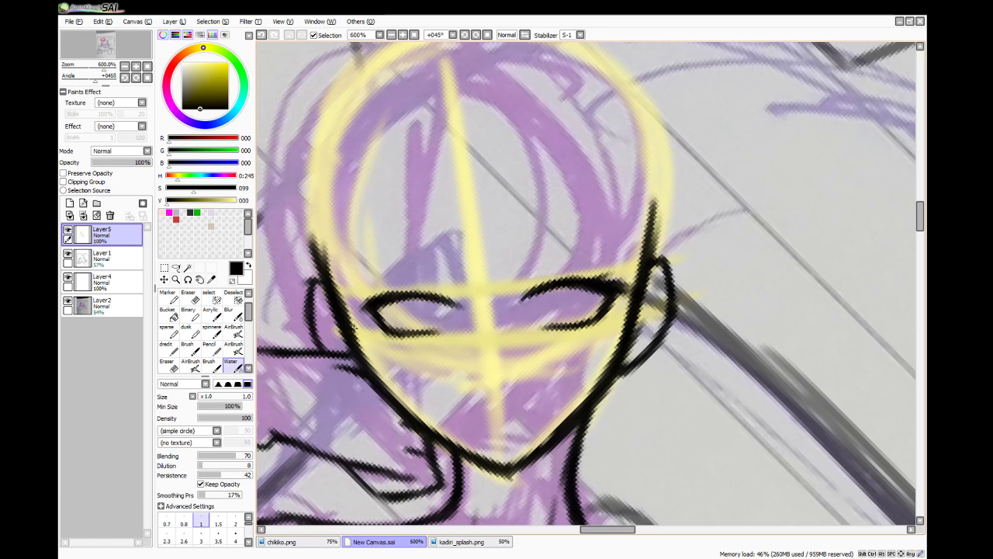
# - Draw the left-hand eye's round iris outline between the lids, redoing unsatisfactory strokes, and add a small pupil
pyautogui.moveTo(380, 300)
pyautogui.mouseDown()
pyautogui.moveTo(352, 308)
pyautogui.moveTo(406, 306)
pyautogui.moveTo(415, 329)
pyautogui.moveTo(436, 332)
pyautogui.mouseUp()
pyautogui.moveTo(452, 304); pyautogui.dragTo(434, 330)
pyautogui.hotkey('ctrl', 'z')
pyautogui.hotkey('ctrl', 'z')
pyautogui.hotkey('ctrl', 'z')
pyautogui.hotkey('ctrl', 'z')
pyautogui.hotkey('ctrl', 'z')
pyautogui.hotkey('ctrl', 'z')
pyautogui.hotkey('ctrl', 'z')
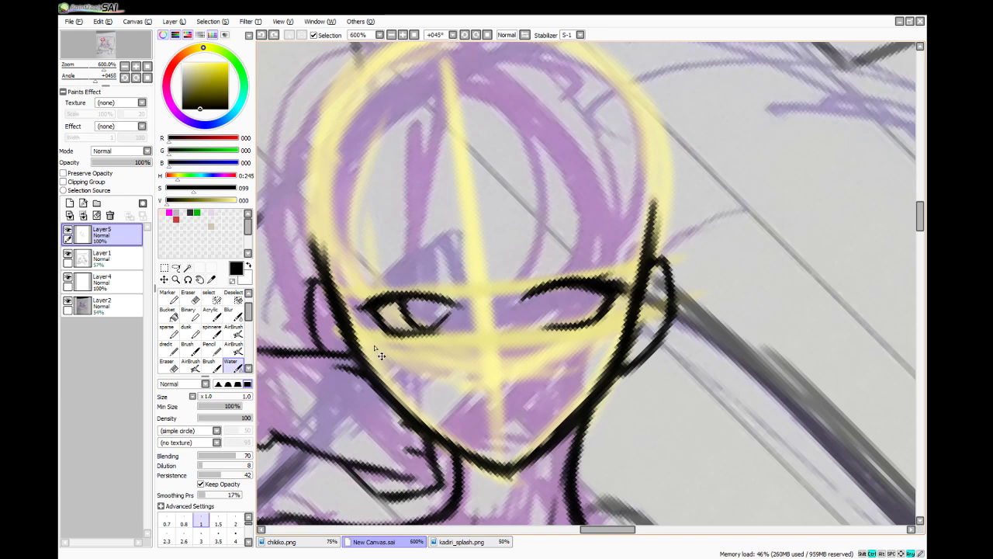
pyautogui.moveTo(397, 301)
pyautogui.mouseDown()
pyautogui.moveTo(425, 334)
pyautogui.moveTo(414, 329)
pyautogui.moveTo(401, 316)
pyautogui.moveTo(434, 333)
pyautogui.moveTo(416, 337)
pyautogui.moveTo(401, 319)
pyautogui.moveTo(441, 324)
pyautogui.mouseUp()
pyautogui.hotkey('ctrl', 'z')
pyautogui.moveTo(449, 313); pyautogui.dragTo(433, 331)
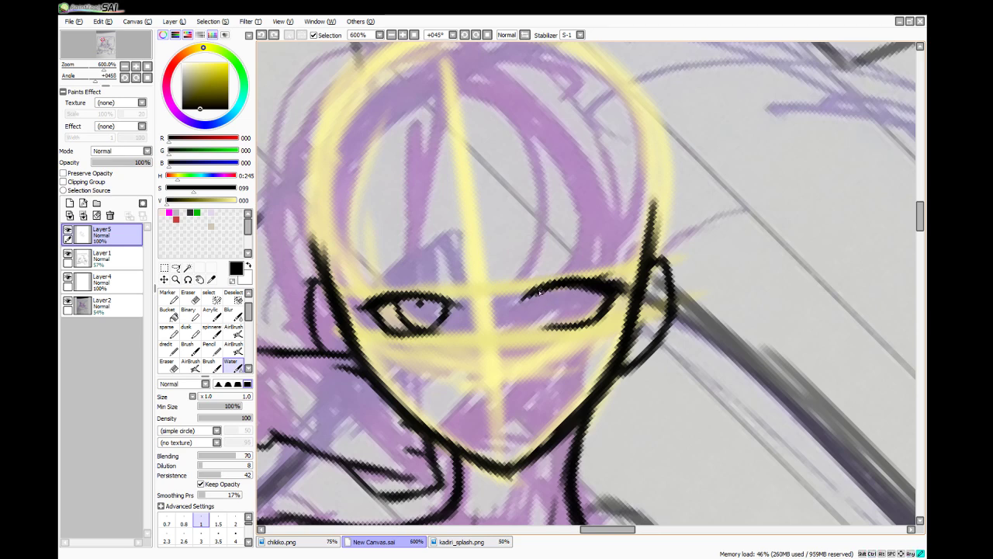
# - Draw the right-hand eye's iris outline and pupil, and thicken the left-hand eye's upper lid
pyautogui.moveTo(539, 291)
pyautogui.mouseDown()
pyautogui.moveTo(552, 318)
pyautogui.moveTo(572, 324)
pyautogui.moveTo(560, 324)
pyautogui.mouseUp()
pyautogui.moveTo(558, 319); pyautogui.dragTo(588, 319)
pyautogui.moveTo(572, 322); pyautogui.dragTo(595, 293)
pyautogui.moveTo(592, 289)
pyautogui.mouseDown()
pyautogui.moveTo(573, 327)
pyautogui.moveTo(591, 289)
pyautogui.moveTo(576, 319)
pyautogui.moveTo(587, 286)
pyautogui.moveTo(571, 324)
pyautogui.moveTo(544, 298)
pyautogui.mouseUp()
pyautogui.moveTo(543, 294); pyautogui.dragTo(566, 317)
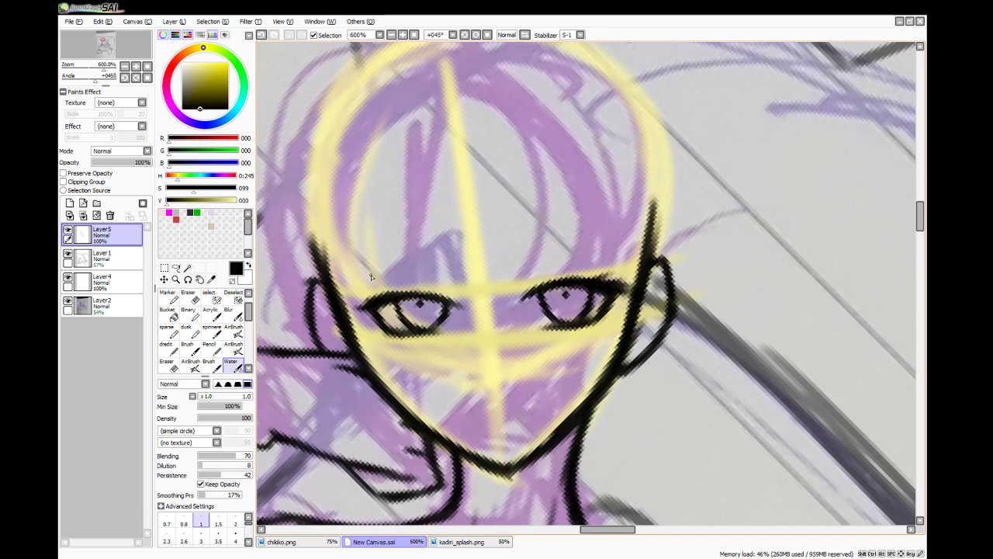
pyautogui.moveTo(380, 301)
pyautogui.mouseDown()
pyautogui.moveTo(360, 306)
pyautogui.moveTo(441, 298)
pyautogui.moveTo(403, 292)
pyautogui.moveTo(423, 293)
pyautogui.mouseUp()
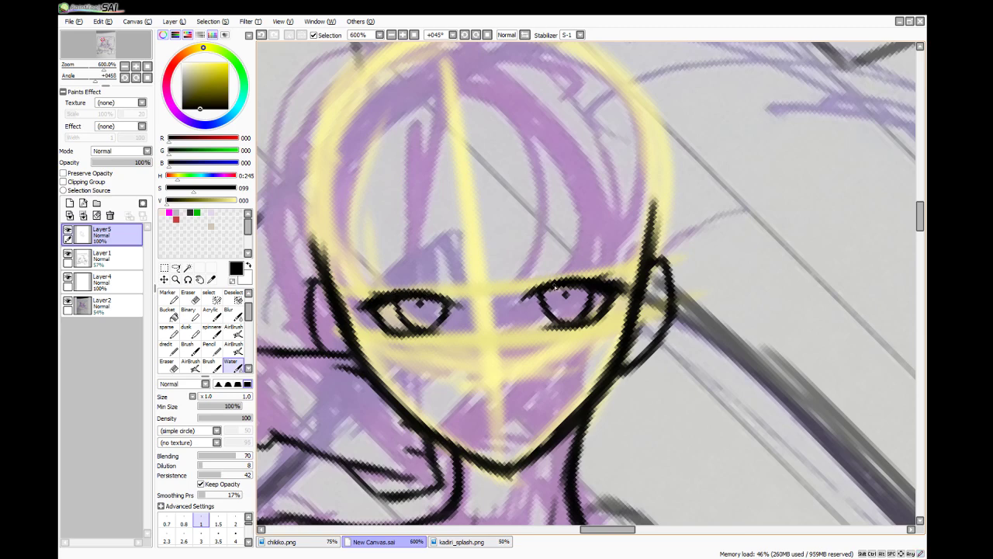
# - Check the eyelids in chikko.png, and draw a thin crease line above each eye in New Canvas.sai
pyautogui.click(314, 543)
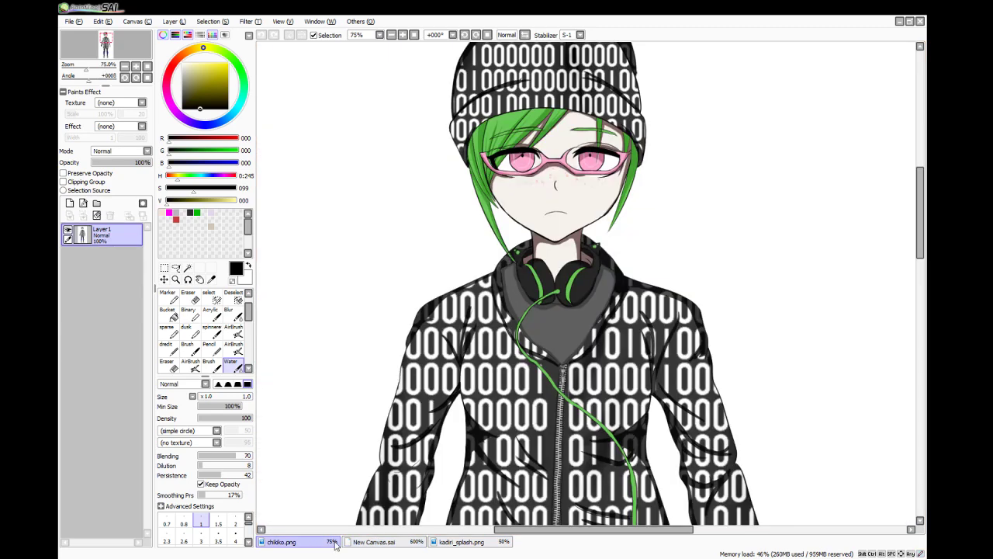
pyautogui.click(374, 541)
pyautogui.moveTo(534, 276)
pyautogui.mouseDown()
pyautogui.moveTo(580, 268)
pyautogui.moveTo(618, 279)
pyautogui.mouseUp()
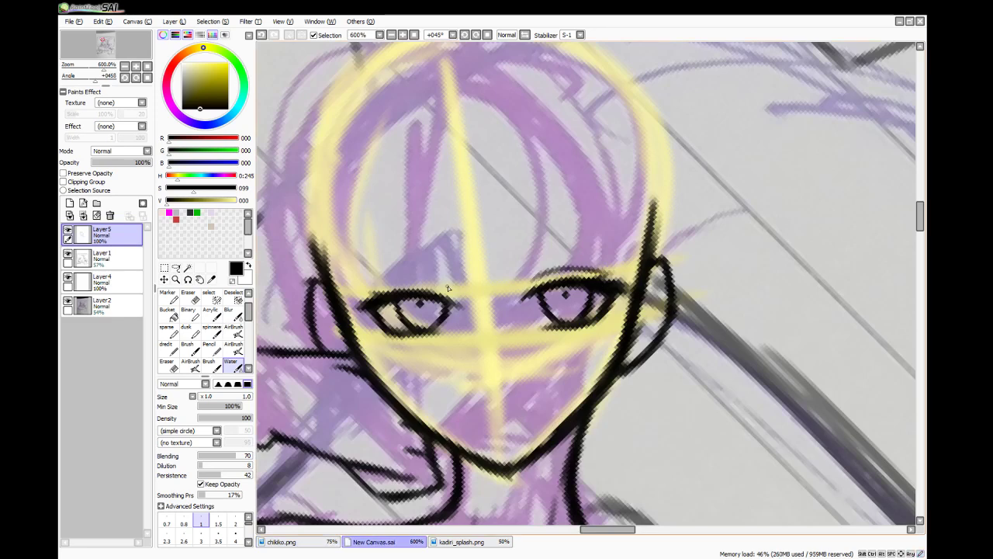
pyautogui.moveTo(443, 284)
pyautogui.mouseDown()
pyautogui.moveTo(406, 293)
pyautogui.moveTo(420, 302)
pyautogui.moveTo(442, 290)
pyautogui.moveTo(387, 282)
pyautogui.moveTo(372, 304)
pyautogui.moveTo(404, 287)
pyautogui.moveTo(366, 296)
pyautogui.mouseUp()
pyautogui.hotkey('ctrl', 'z')
pyautogui.hotkey('ctrl', 'z')
# - Check the eyebrows in chikko.png, and draw a tapered eyebrow above the right-hand eye in New Canvas.sai, redoing strokes as needed
pyautogui.click(328, 543)
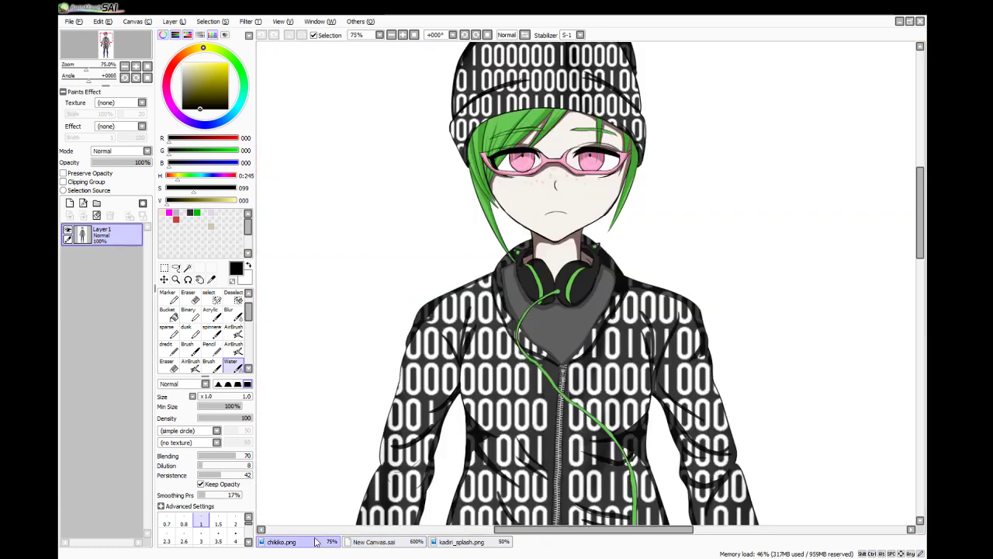
pyautogui.click(358, 543)
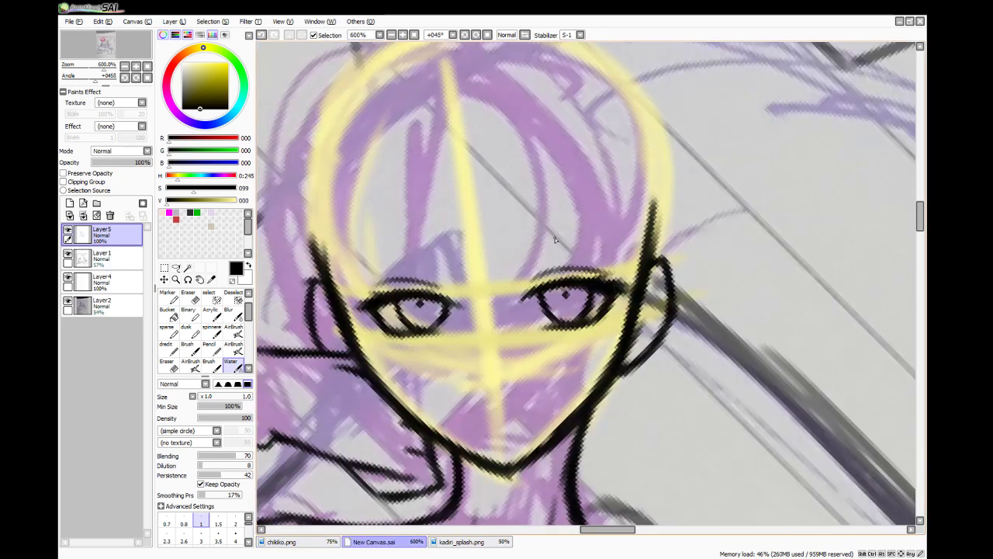
pyautogui.moveTo(518, 243)
pyautogui.mouseDown()
pyautogui.moveTo(625, 242)
pyautogui.moveTo(595, 238)
pyautogui.mouseUp()
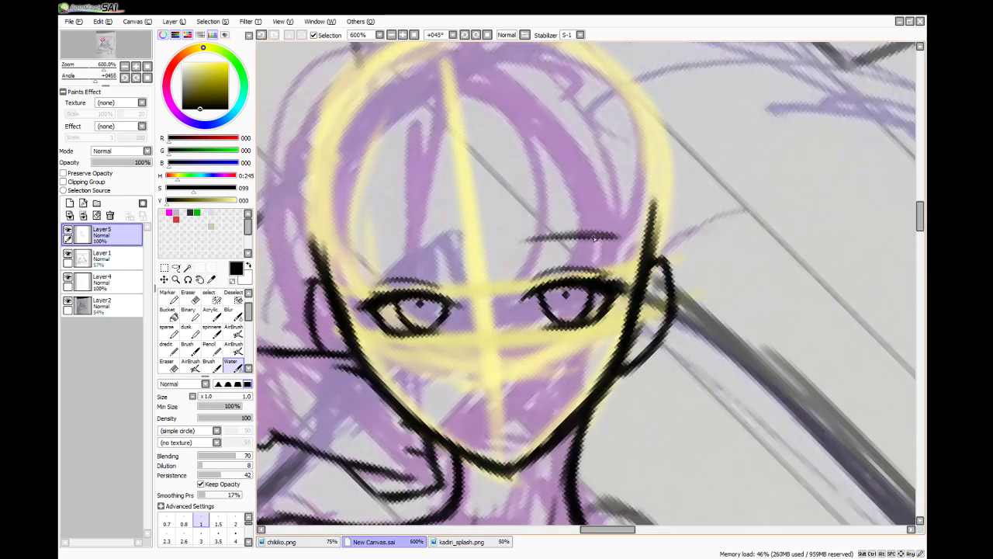
pyautogui.moveTo(524, 244)
pyautogui.mouseDown()
pyautogui.moveTo(562, 232)
pyautogui.moveTo(553, 234)
pyautogui.moveTo(609, 238)
pyautogui.moveTo(559, 232)
pyautogui.moveTo(517, 244)
pyautogui.moveTo(584, 237)
pyautogui.mouseUp()
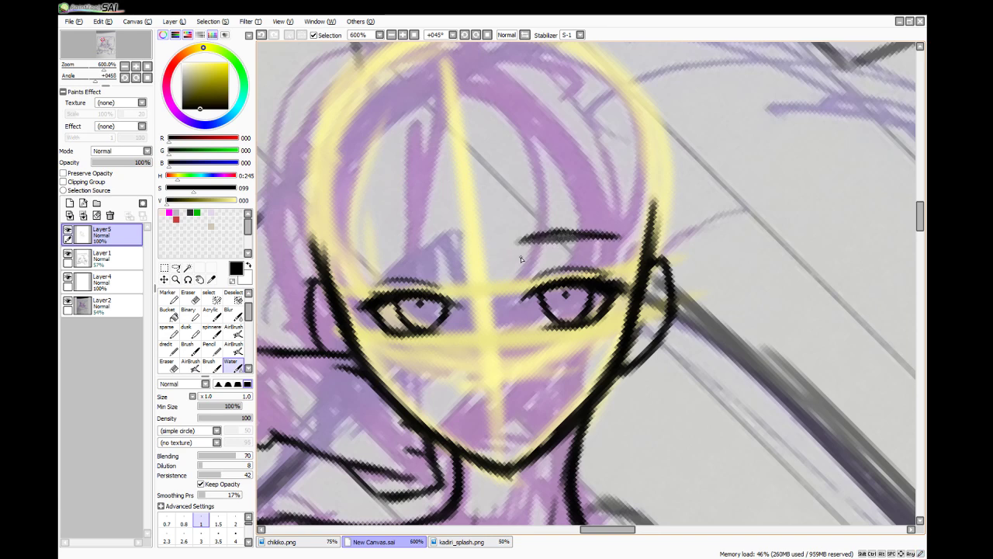
pyautogui.hotkey('ctrl', 'z')
pyautogui.moveTo(524, 244); pyautogui.dragTo(606, 234)
pyautogui.hotkey('ctrl', 'z')
pyautogui.moveTo(527, 241); pyautogui.dragTo(614, 236)
pyautogui.hotkey('ctrl', 'z')
pyautogui.moveTo(522, 242); pyautogui.dragTo(605, 238)
# - Draw a matching tapered eyebrow above the left-hand eye, undoing and redrawing the stroke until it fits
pyautogui.moveTo(357, 257); pyautogui.dragTo(436, 250)
pyautogui.hotkey('ctrl', 'z')
pyautogui.hotkey('ctrl', 'z')
pyautogui.hotkey('ctrl', 'z')
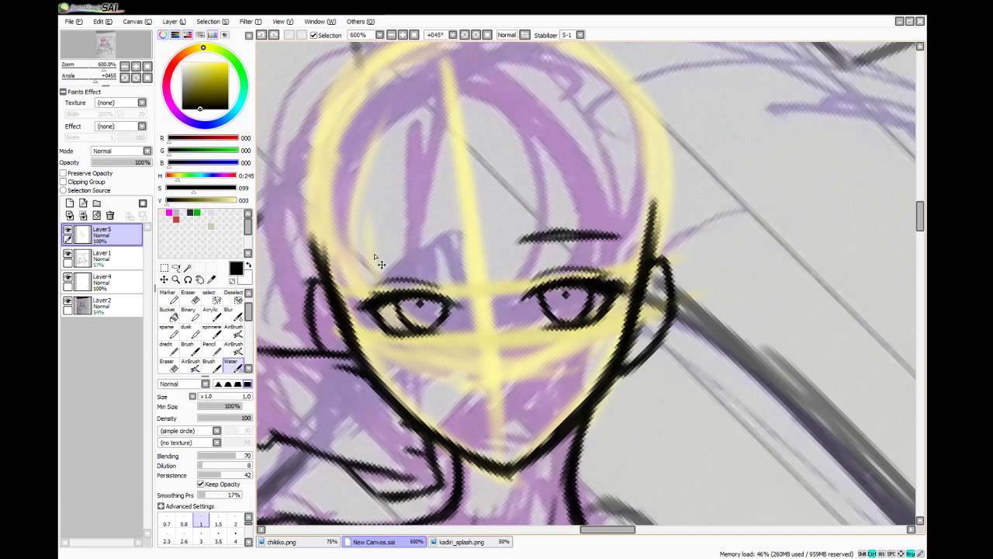
pyautogui.moveTo(357, 256); pyautogui.dragTo(446, 252)
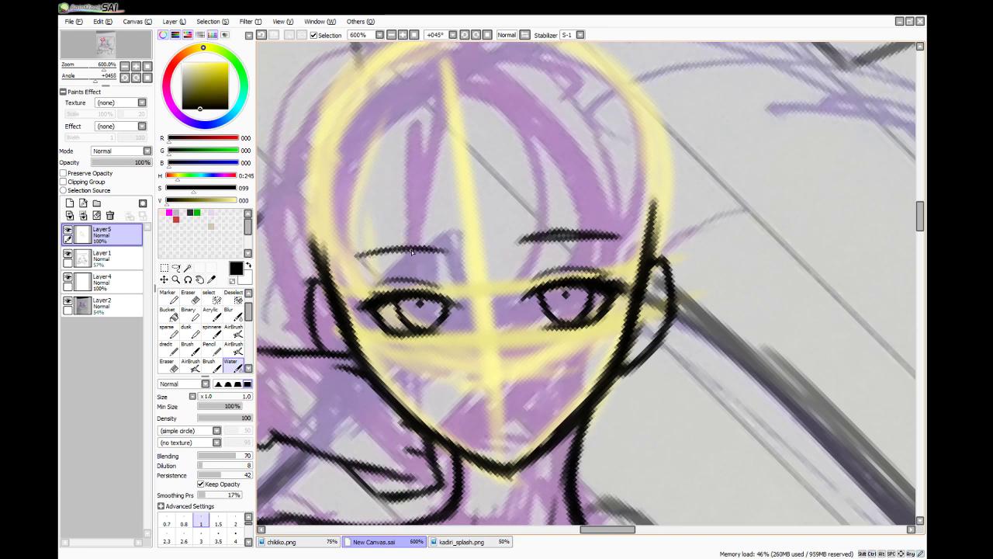
pyautogui.moveTo(353, 258)
pyautogui.mouseDown()
pyautogui.moveTo(418, 241)
pyautogui.moveTo(392, 246)
pyautogui.moveTo(454, 252)
pyautogui.mouseUp()
pyautogui.hotkey('ctrl', 'z')
pyautogui.hotkey('ctrl', 'z')
pyautogui.hotkey('ctrl', 'z')
pyautogui.hotkey('ctrl', 'z')
pyautogui.hotkey('ctrl', 'z')
pyautogui.moveTo(358, 256)
pyautogui.mouseDown()
pyautogui.moveTo(442, 247)
pyautogui.moveTo(434, 247)
pyautogui.mouseUp()
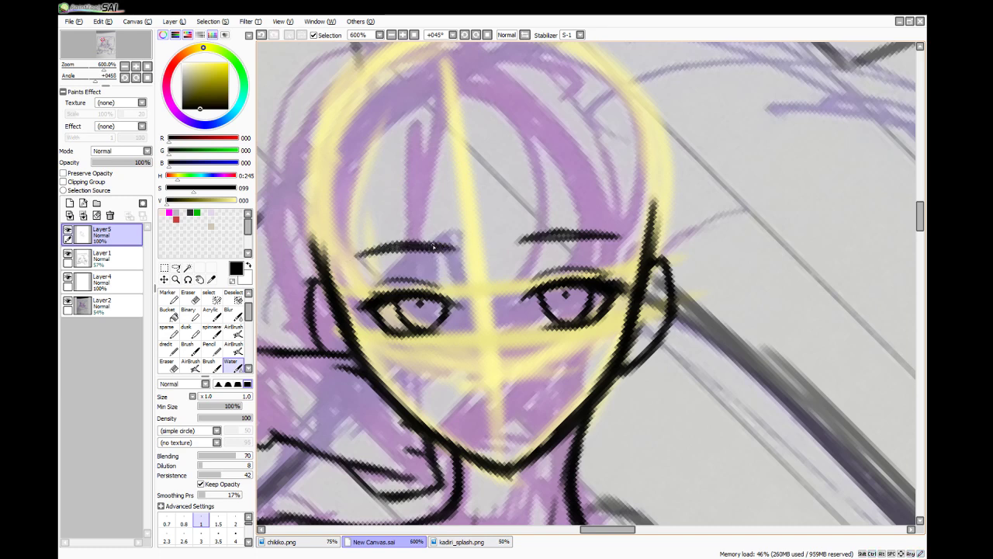
# - Mask the left-hand eyebrow with the size 9 select brush, move it slightly upward and outward, and deselect it
pyautogui.click(210, 298)
pyautogui.click(236, 503)
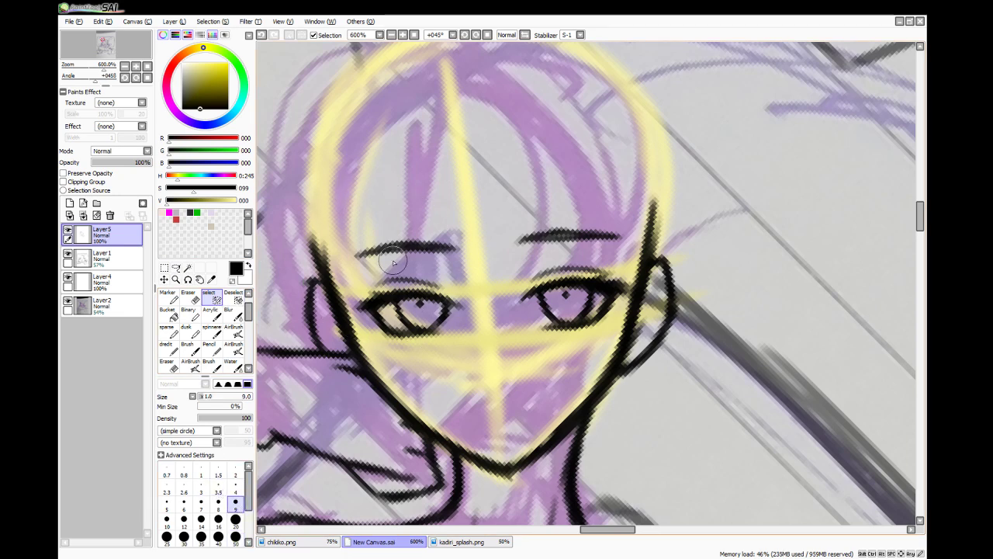
pyautogui.moveTo(356, 255)
pyautogui.mouseDown()
pyautogui.moveTo(436, 248)
pyautogui.moveTo(378, 252)
pyautogui.moveTo(422, 261)
pyautogui.mouseUp()
pyautogui.click(164, 268)
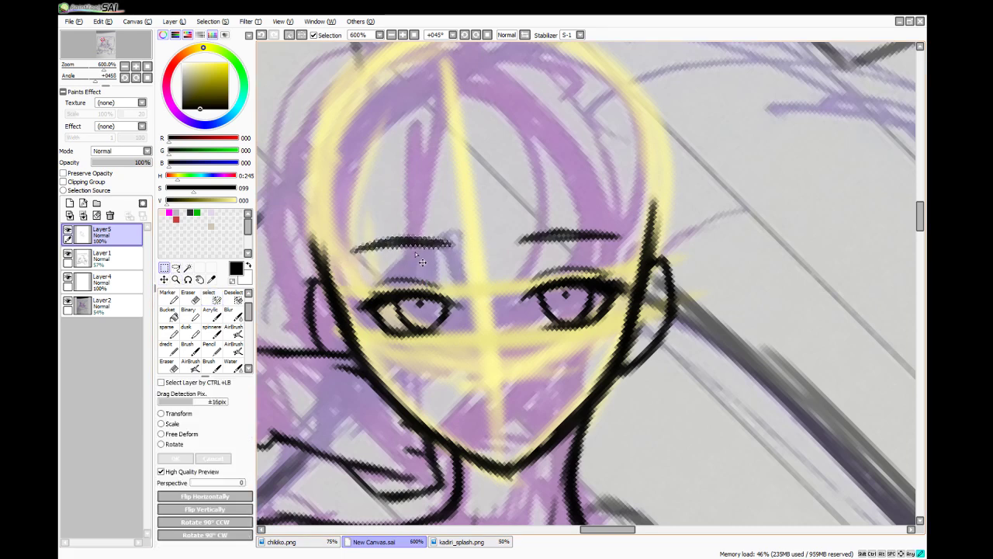
pyautogui.hotkey('ctrl', 'd')
# - Thin the left-hand eyebrow with the size 0.7 Eraser, and retouch both eyebrows with the size 1 Water brush
pyautogui.click(188, 299)
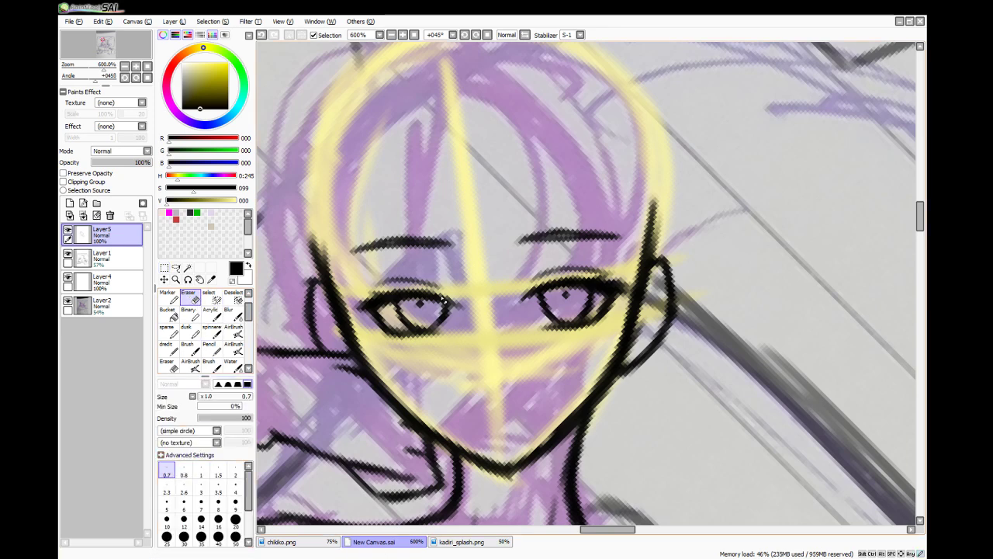
pyautogui.moveTo(383, 245); pyautogui.dragTo(435, 245)
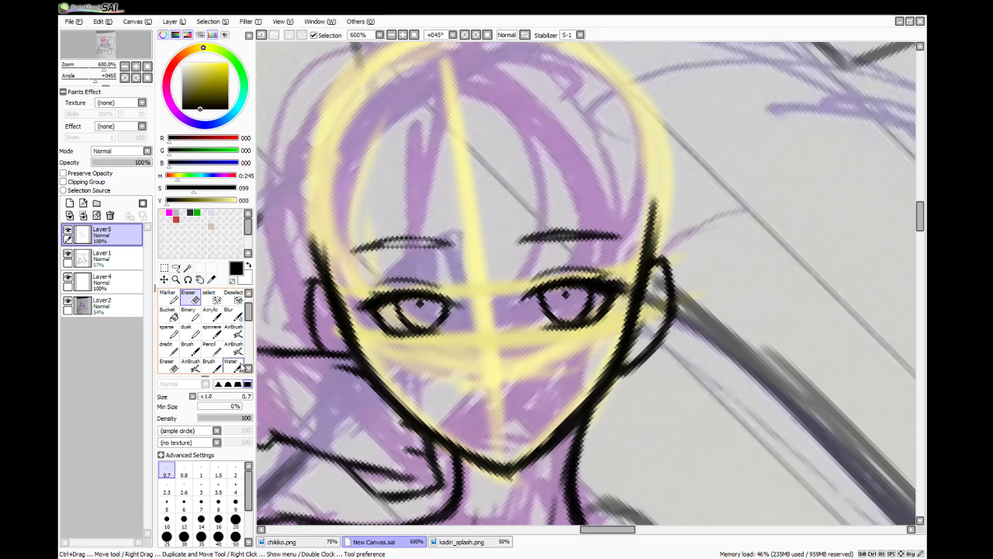
pyautogui.click(236, 368)
pyautogui.moveTo(379, 248); pyautogui.dragTo(447, 237)
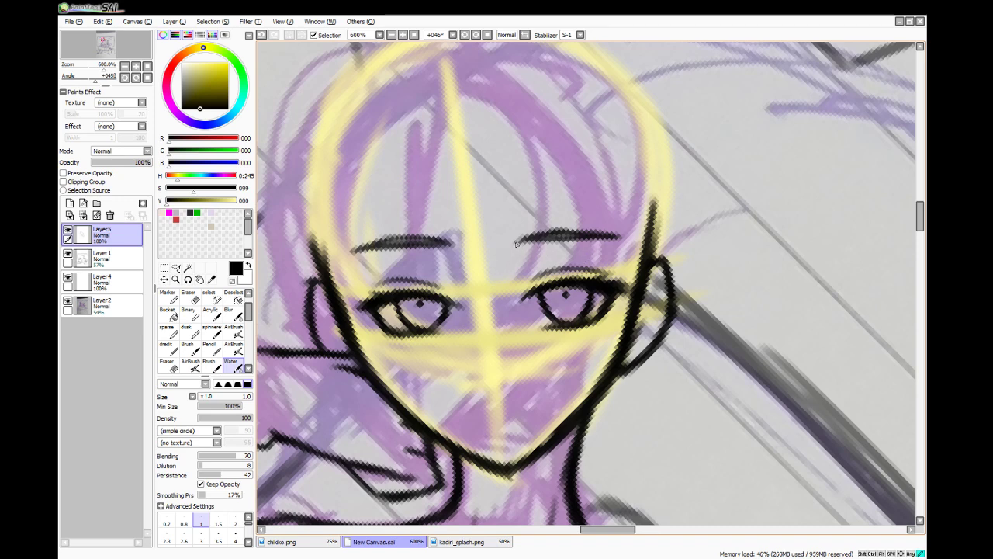
pyautogui.moveTo(518, 242); pyautogui.dragTo(572, 232)
# - Check the face in chikko.png again, and touch up the inner corners of the eyes in New Canvas.sai with the Water brush and Eraser
pyautogui.click(449, 548)
pyautogui.click(409, 548)
pyautogui.click(304, 548)
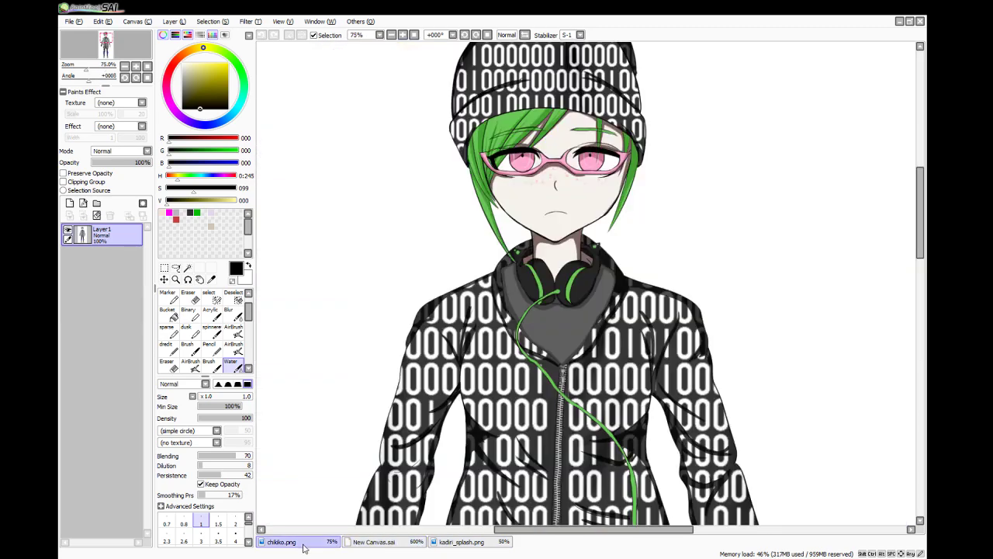
pyautogui.click(365, 543)
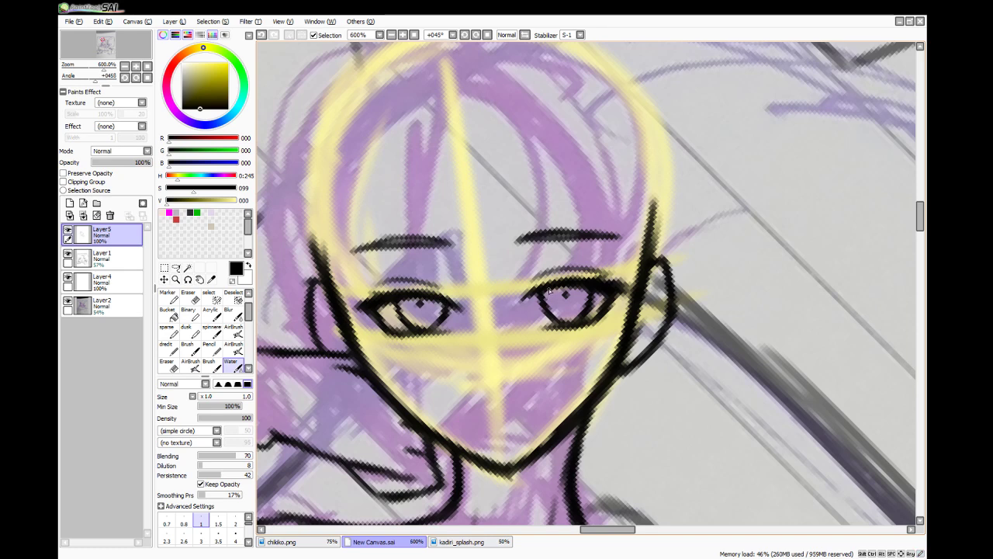
pyautogui.moveTo(522, 302); pyautogui.dragTo(538, 291)
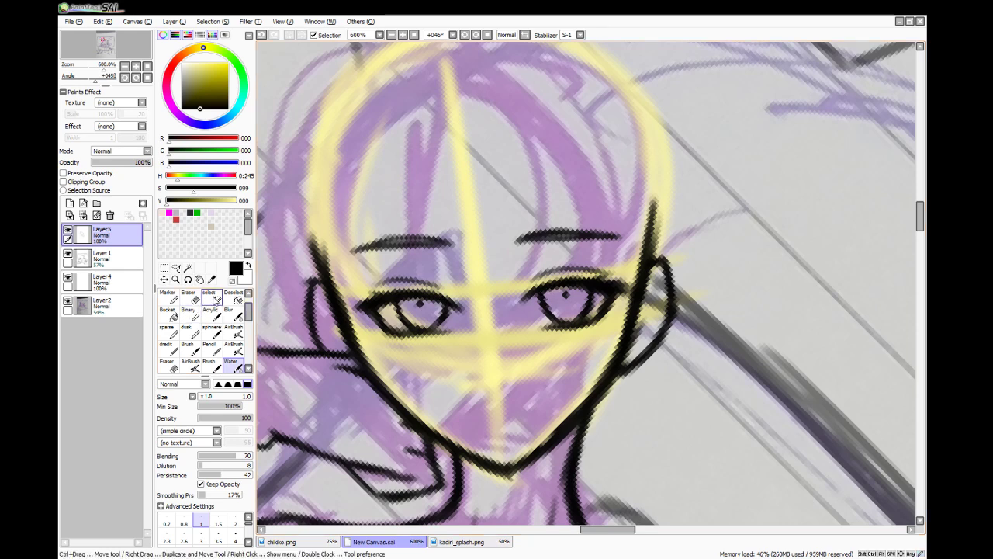
pyautogui.press('e')
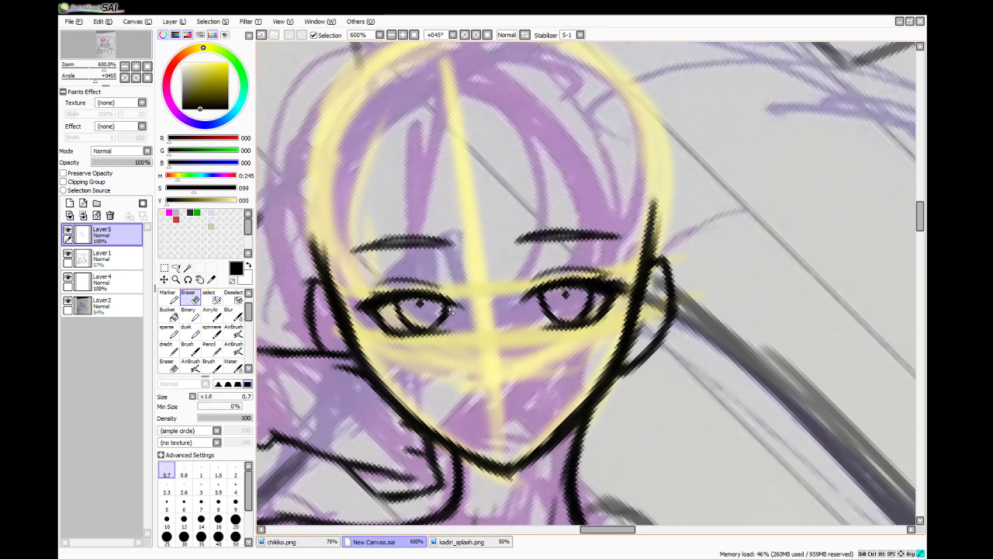
pyautogui.press('e')
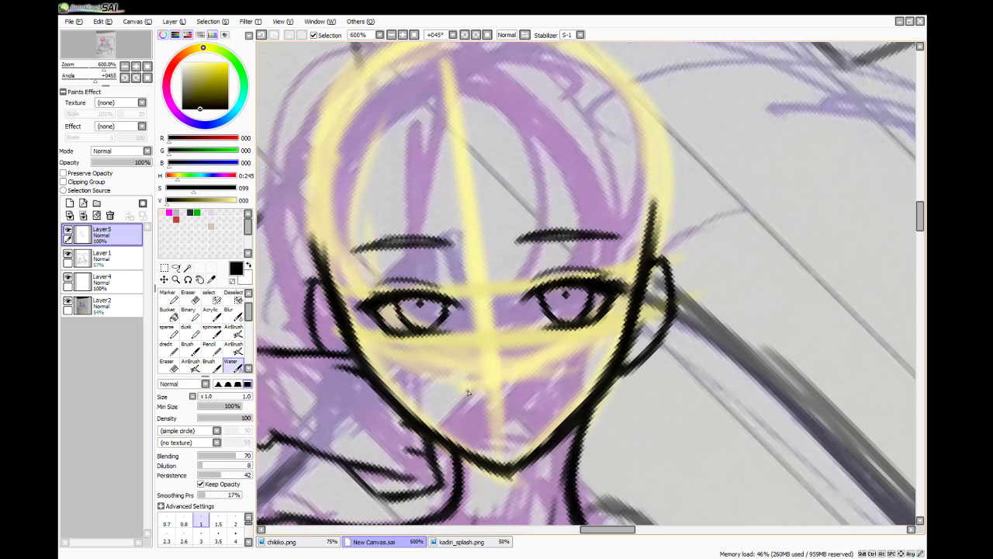
# - Compare with the face in chikko.png and draw a short slanted nose stroke on the face's center line with the Water brush
pyautogui.click(294, 543)
pyautogui.click(359, 541)
pyautogui.moveTo(484, 359); pyautogui.dragTo(496, 375)
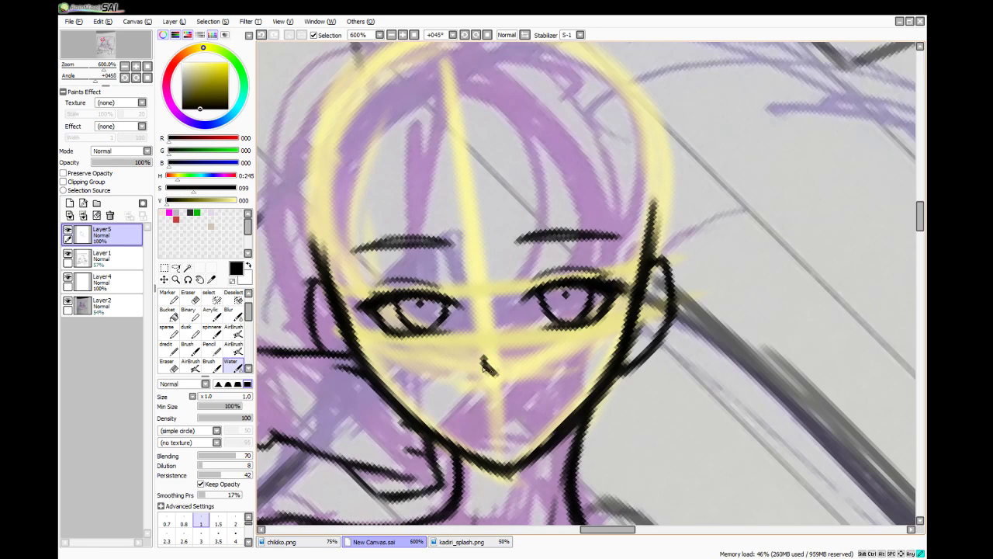
# - Check chikko.png, draw a small downturned mouth below the nose, redrawing the stroke until it fits, and trim its underside with the size 0.7 Eraser
pyautogui.click(287, 542)
pyautogui.click(373, 542)
pyautogui.moveTo(468, 407); pyautogui.dragTo(496, 402)
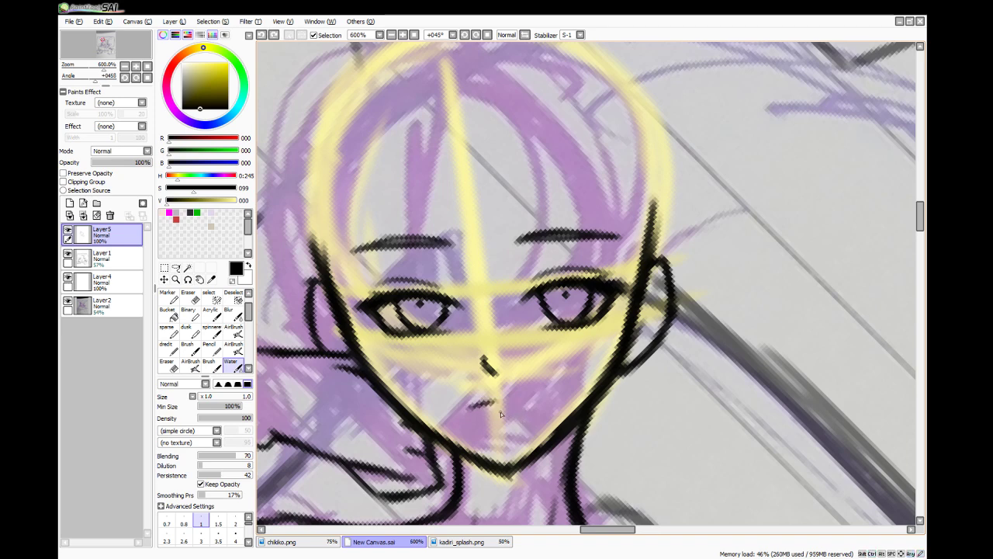
pyautogui.hotkey('ctrl', 'z')
pyautogui.moveTo(472, 409); pyautogui.dragTo(518, 406)
pyautogui.hotkey('ctrl', 'z')
pyautogui.hotkey('ctrl', 'z')
pyautogui.press('e')
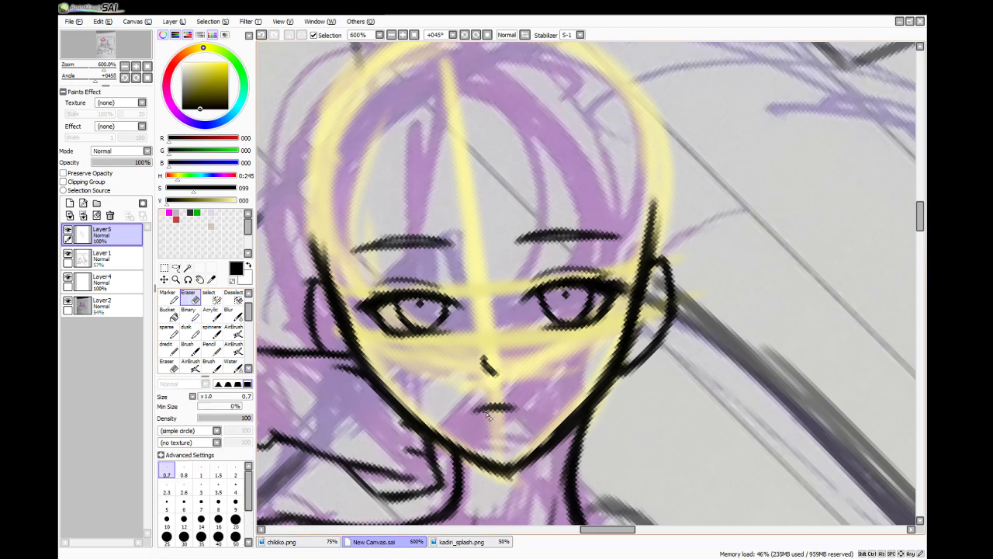
pyautogui.moveTo(487, 413); pyautogui.dragTo(523, 410)
pyautogui.click(233, 365)
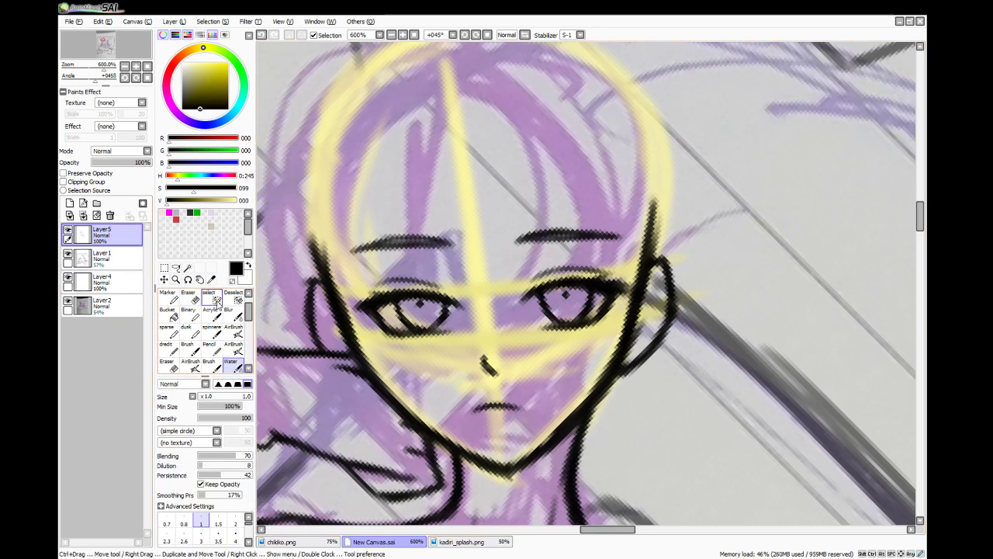
# - Mask the nose and mouth with the select brush, move them slightly up and to the right, and deselect them
pyautogui.click(211, 298)
pyautogui.moveTo(497, 388)
pyautogui.mouseDown()
pyautogui.moveTo(497, 365)
pyautogui.moveTo(469, 387)
pyautogui.moveTo(486, 405)
pyautogui.moveTo(513, 406)
pyautogui.moveTo(511, 382)
pyautogui.mouseUp()
pyautogui.click(164, 267)
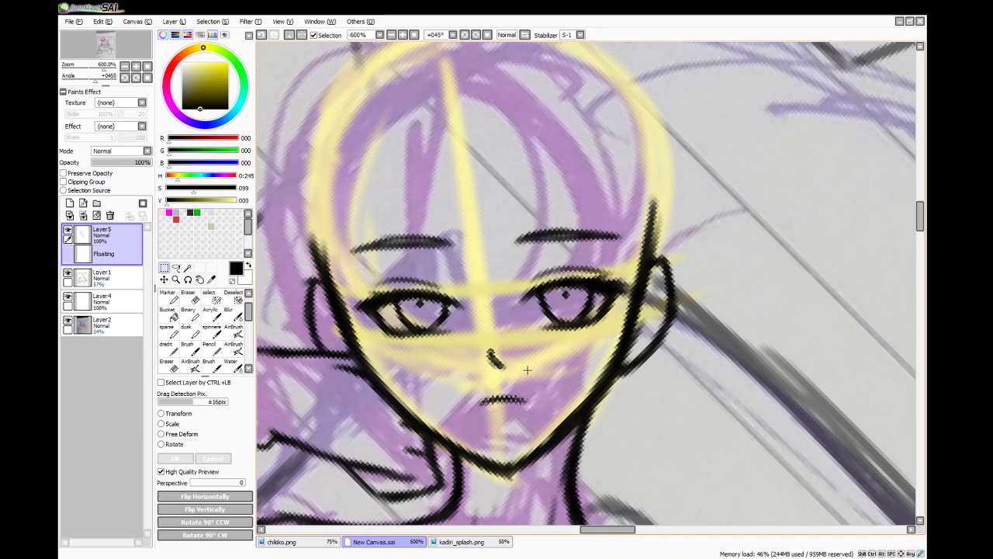
pyautogui.hotkey('ctrl', 'd')
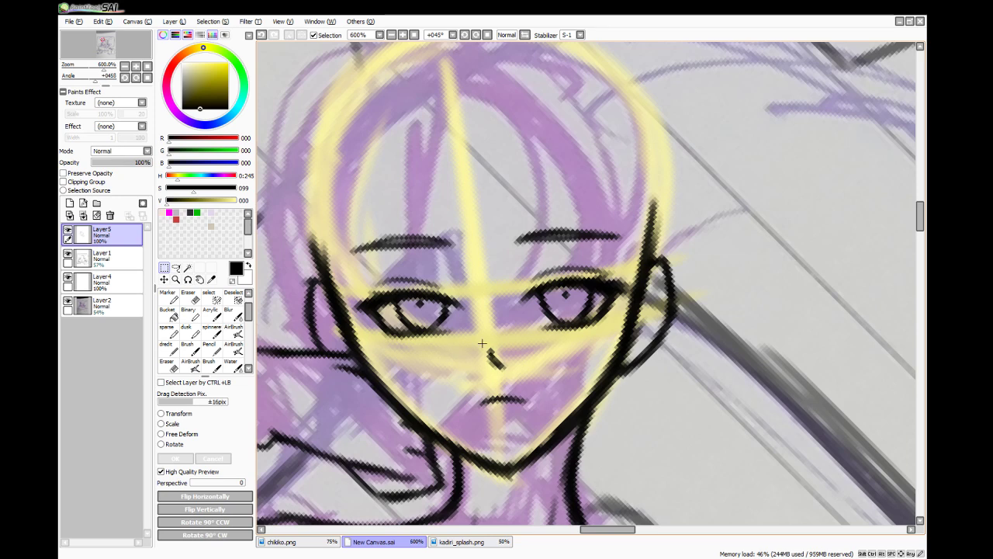
# - Mask the nose alone, move it slightly back to the left, deselect it, and shorten the mouth's right-hand end with the Eraser
pyautogui.moveTo(481, 342)
pyautogui.mouseDown()
pyautogui.moveTo(516, 376)
pyautogui.moveTo(494, 366)
pyautogui.mouseUp()
pyautogui.hotkey('ctrl', 'd')
pyautogui.hotkey('ctrl', 'd')
pyautogui.click(211, 297)
pyautogui.press('m')
pyautogui.hotkey('ctrl', 'd')
pyautogui.press('e')
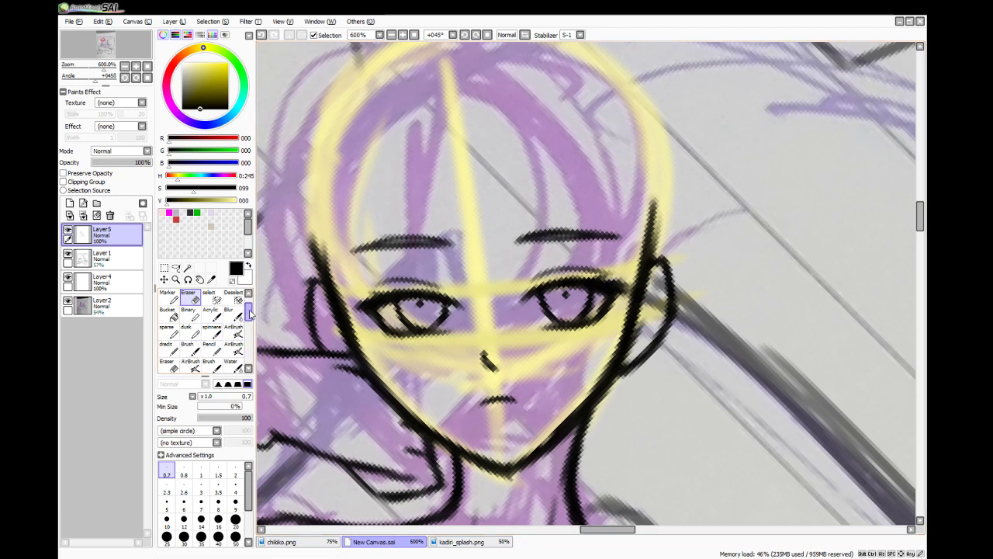
# - Dot small freckles across the nose and cheeks in muted pink (RGB 202, 145, 145) with the size 0.7 dredit brush
pyautogui.click(177, 218)
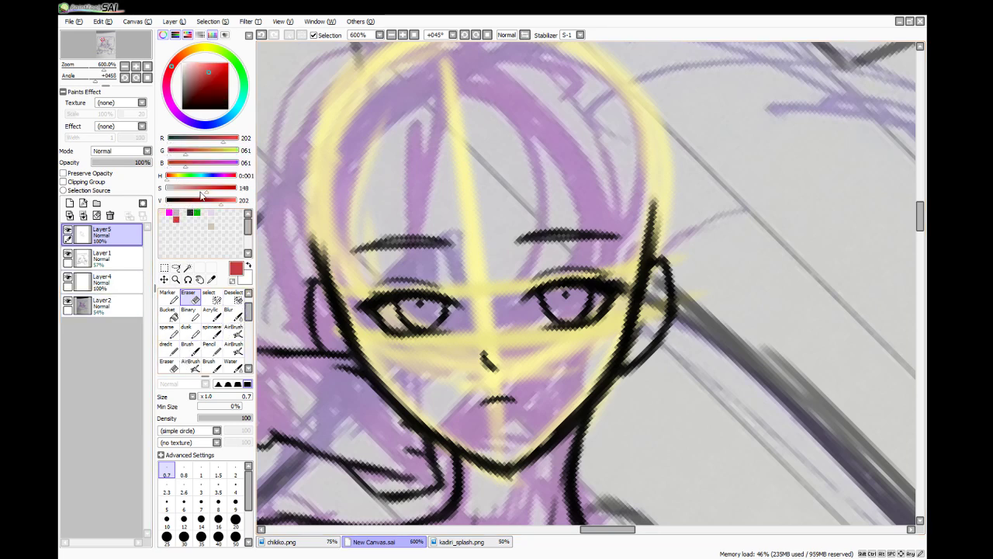
pyautogui.click(210, 348)
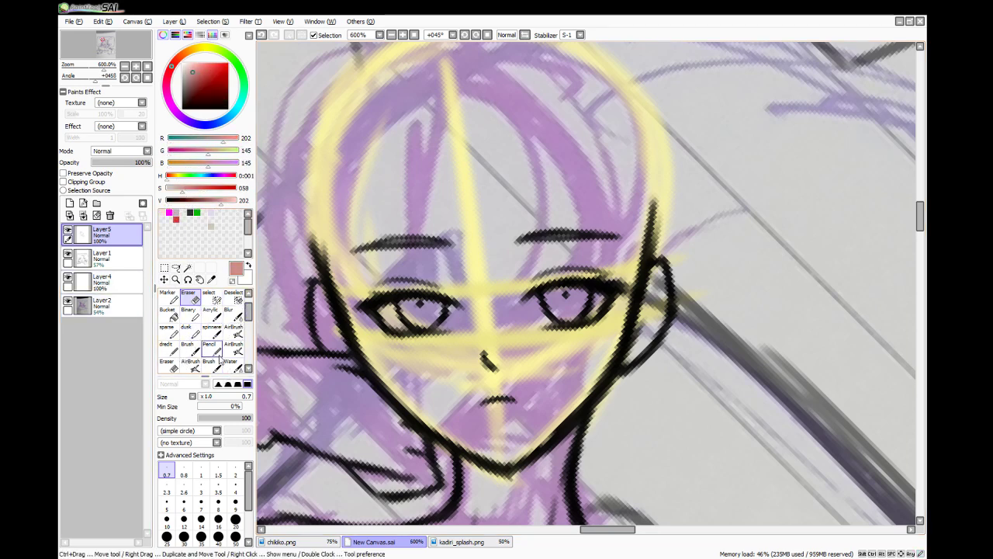
pyautogui.click(169, 350)
pyautogui.click(488, 332)
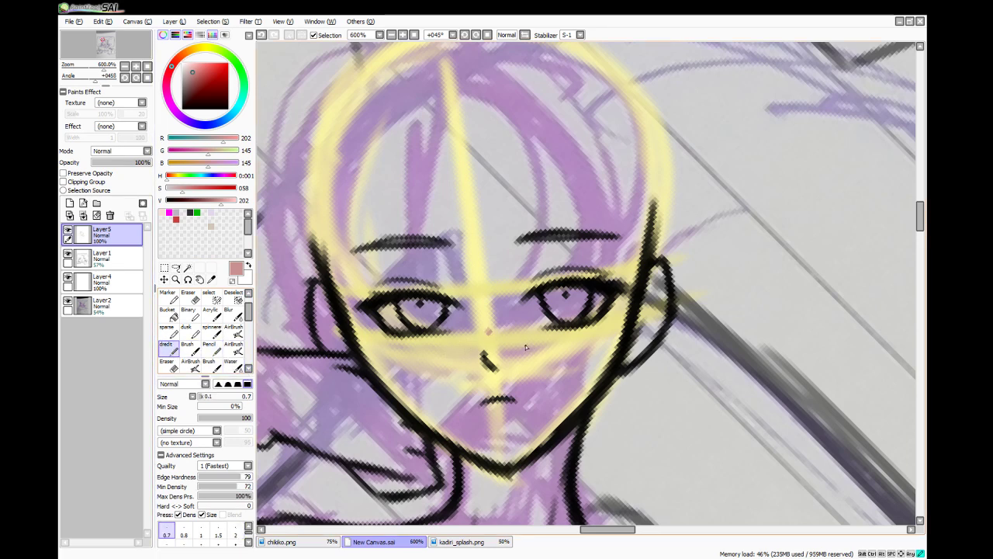
pyautogui.click(514, 340)
pyautogui.click(546, 353)
pyautogui.click(441, 358)
pyautogui.click(479, 337)
pyautogui.click(439, 345)
pyautogui.press('e')
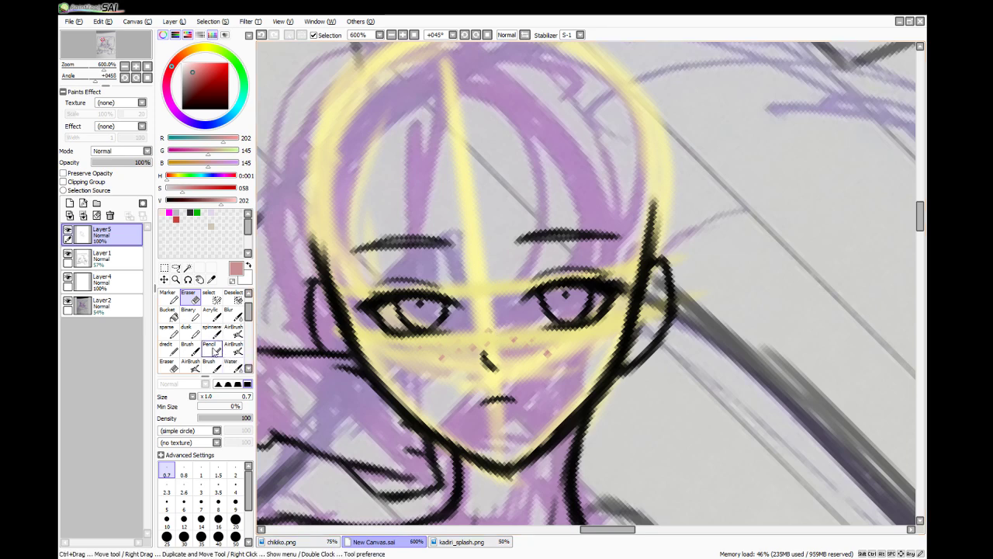
pyautogui.click(169, 349)
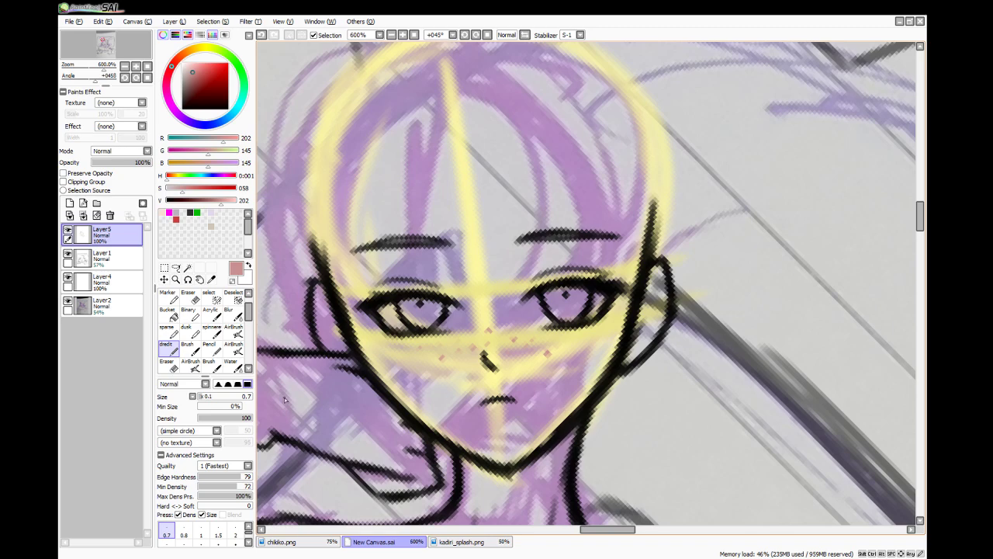
# - Check the hair in chikko.png, create a new layer above Layer5, and set the Water brush to size 2 in black
pyautogui.click(310, 546)
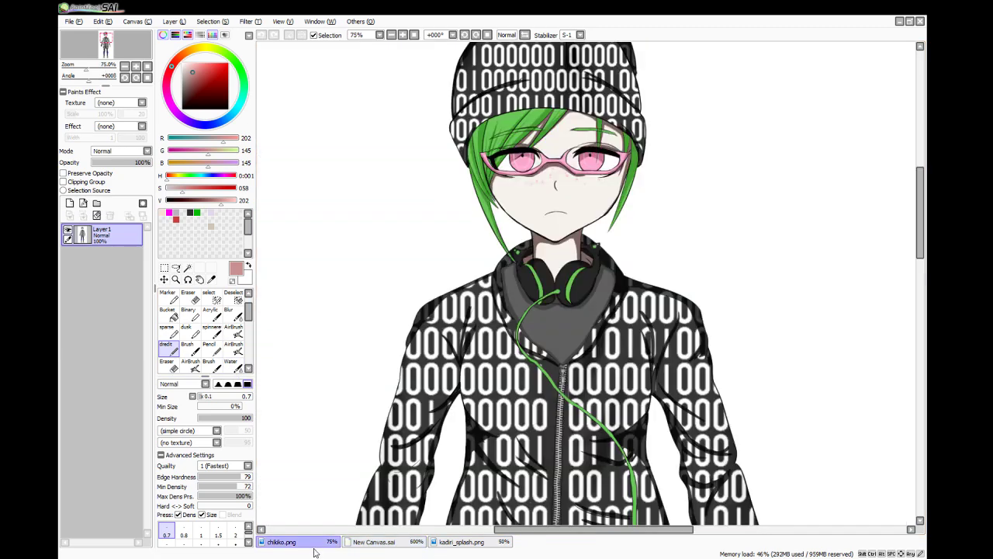
pyautogui.click(362, 548)
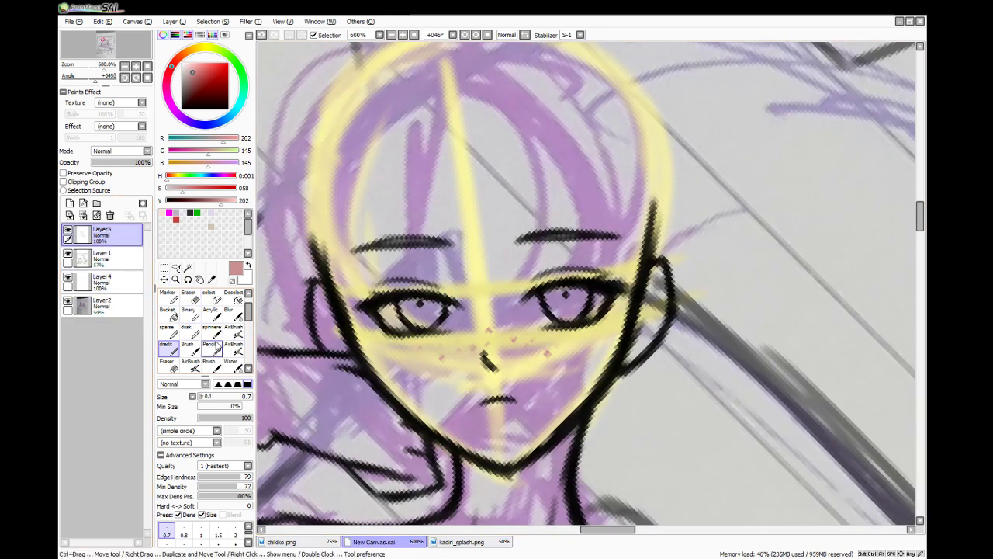
pyautogui.click(231, 365)
pyautogui.click(190, 211)
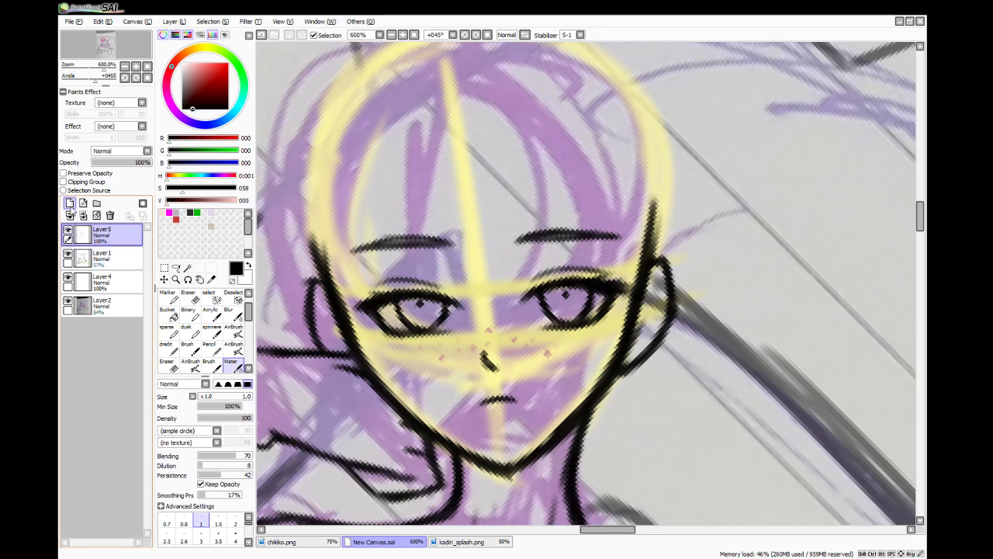
pyautogui.click(69, 202)
pyautogui.click(235, 524)
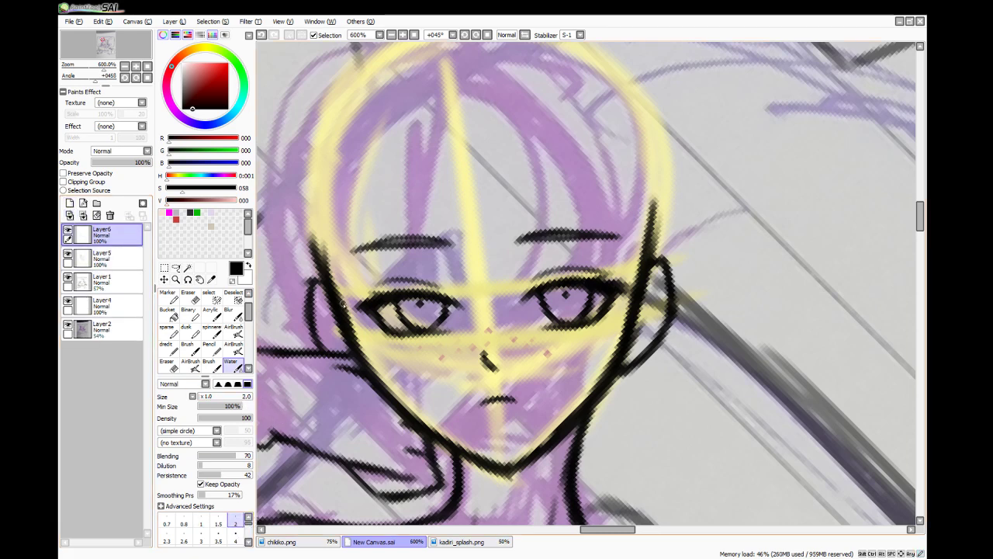
# - Draw a curved fringe strand from the upper forehead toward the left-hand eye, compare it with chikko.png, and undo its lower extensions
pyautogui.moveTo(547, 109)
pyautogui.mouseDown()
pyautogui.moveTo(498, 230)
pyautogui.moveTo(461, 270)
pyautogui.mouseUp()
pyautogui.moveTo(523, 189)
pyautogui.mouseDown()
pyautogui.moveTo(471, 269)
pyautogui.moveTo(444, 292)
pyautogui.mouseUp()
pyautogui.moveTo(478, 246); pyautogui.dragTo(441, 297)
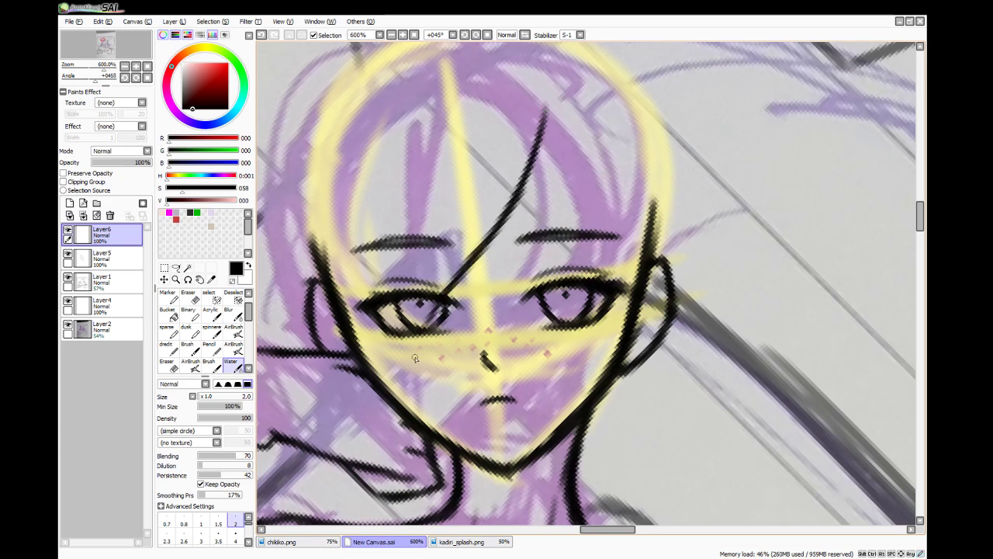
pyautogui.click(310, 541)
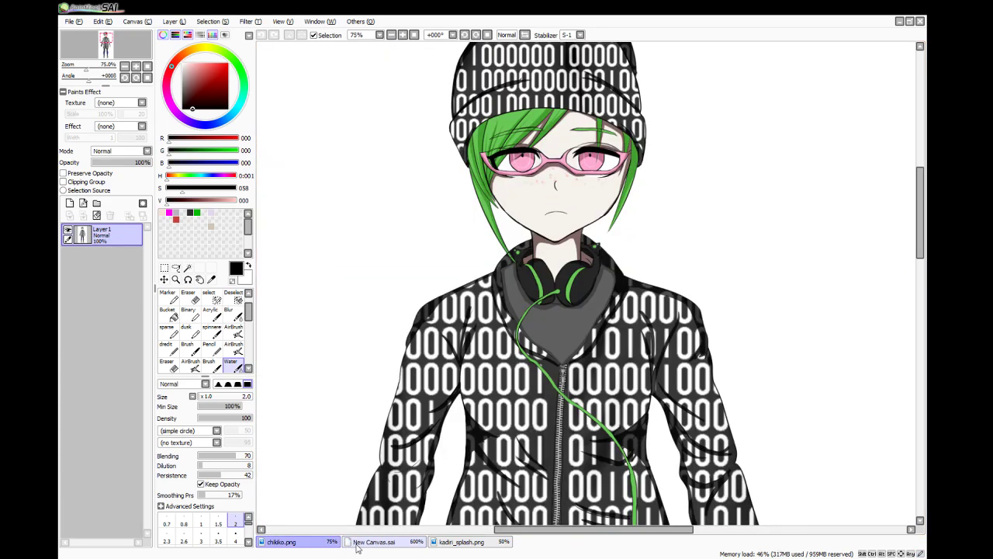
pyautogui.click(354, 542)
pyautogui.hotkey('ctrl', 'z')
pyautogui.hotkey('ctrl', 'z')
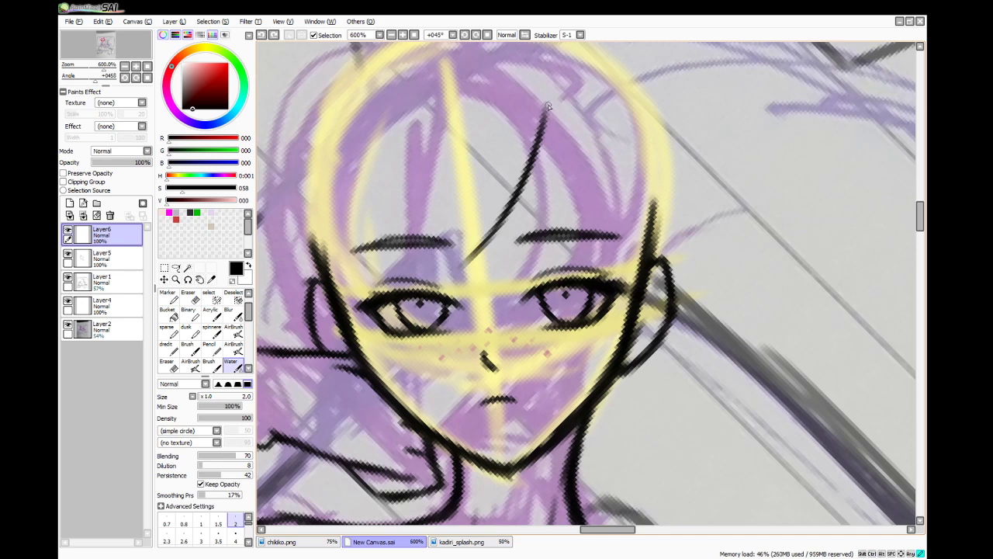
# - Thicken the fringe strand and extend its tip toward the left-hand eye's inner corner, redrawing the strokes until they fit, and start an inner line
pyautogui.moveTo(548, 107); pyautogui.dragTo(464, 257)
pyautogui.hotkey('ctrl', 'z')
pyautogui.moveTo(546, 106)
pyautogui.mouseDown()
pyautogui.moveTo(539, 145)
pyautogui.moveTo(464, 257)
pyautogui.mouseUp()
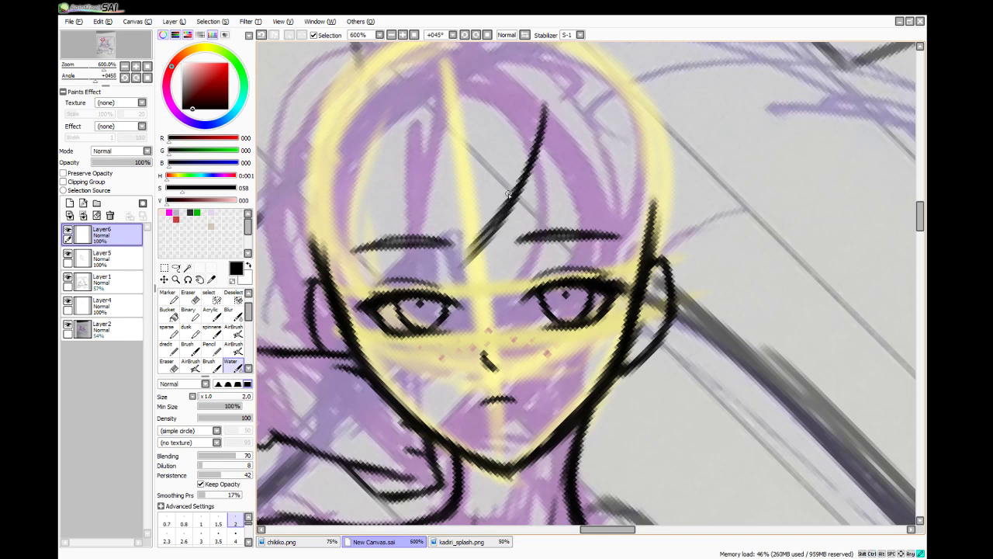
pyautogui.moveTo(506, 211); pyautogui.dragTo(459, 272)
pyautogui.hotkey('ctrl', 'z')
pyautogui.hotkey('ctrl', 'z')
pyautogui.moveTo(546, 109); pyautogui.dragTo(459, 268)
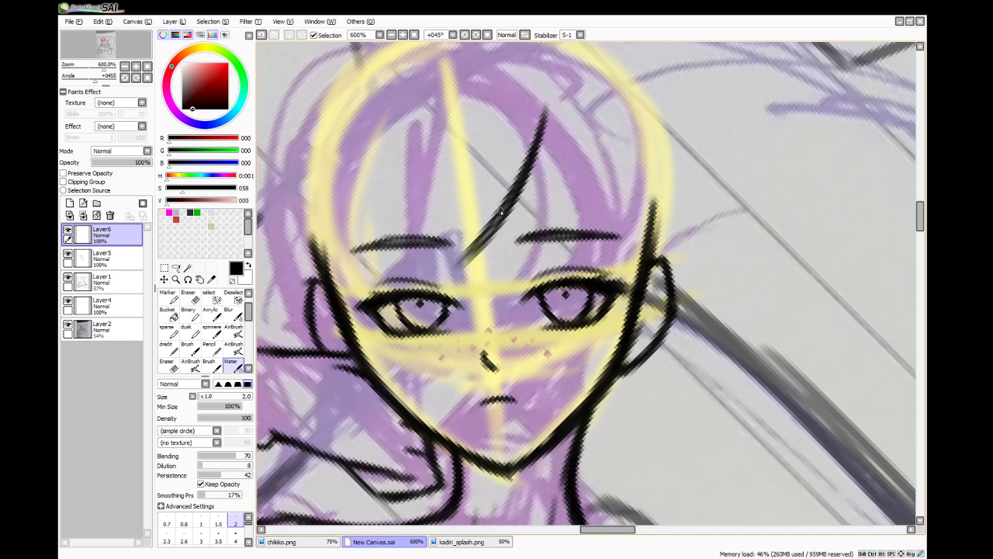
pyautogui.hotkey('ctrl', 'z')
pyautogui.moveTo(530, 176); pyautogui.dragTo(456, 274)
pyautogui.moveTo(487, 238)
pyautogui.mouseDown()
pyautogui.moveTo(440, 288)
pyautogui.moveTo(502, 187)
pyautogui.mouseUp()
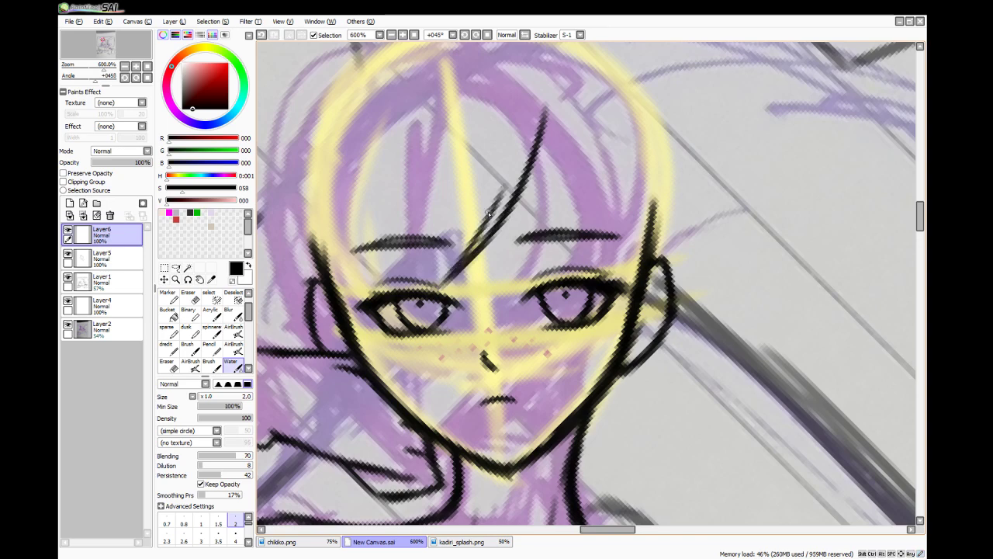
# - Check chikko.png and draw long fringe strands sweeping from the forehead across the left-hand eyebrow to that eye's outer corner
pyautogui.click(304, 541)
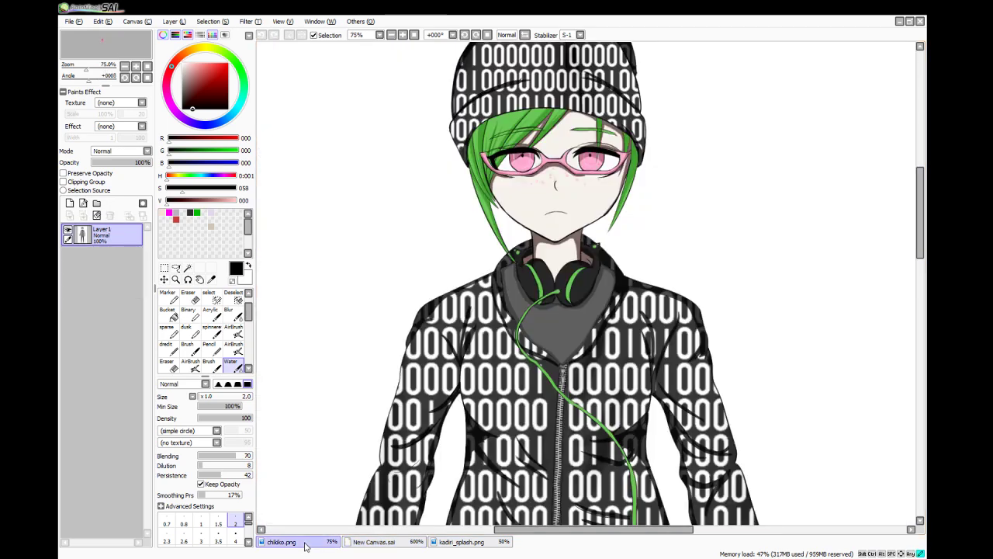
pyautogui.click(374, 541)
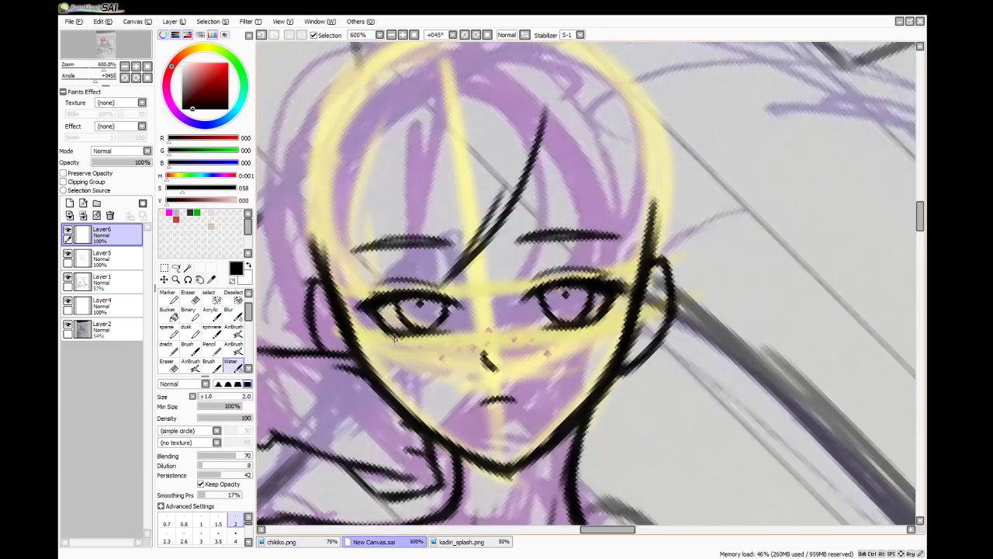
pyautogui.moveTo(523, 128); pyautogui.dragTo(407, 265)
pyautogui.moveTo(458, 225); pyautogui.dragTo(356, 322)
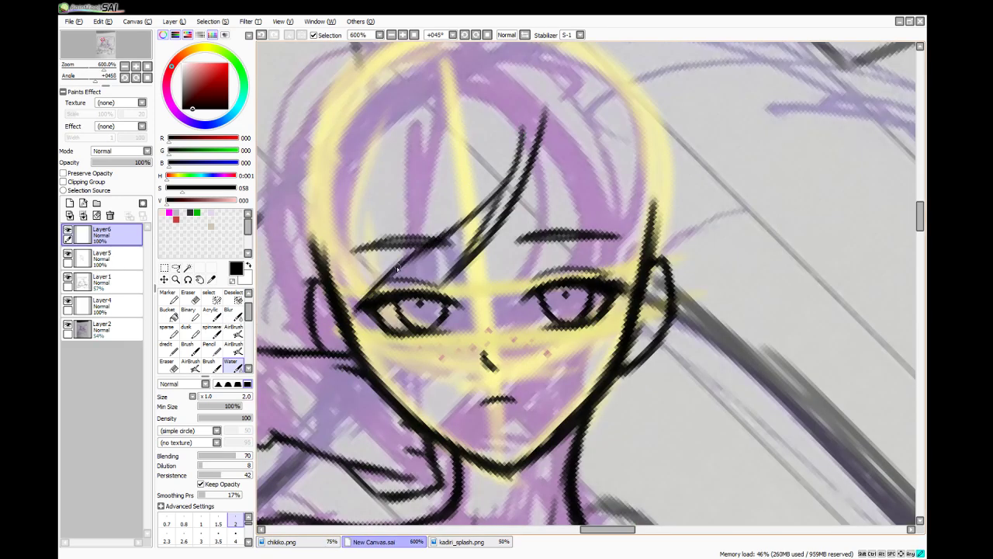
pyautogui.moveTo(401, 266); pyautogui.dragTo(352, 363)
pyautogui.moveTo(427, 172); pyautogui.dragTo(360, 317)
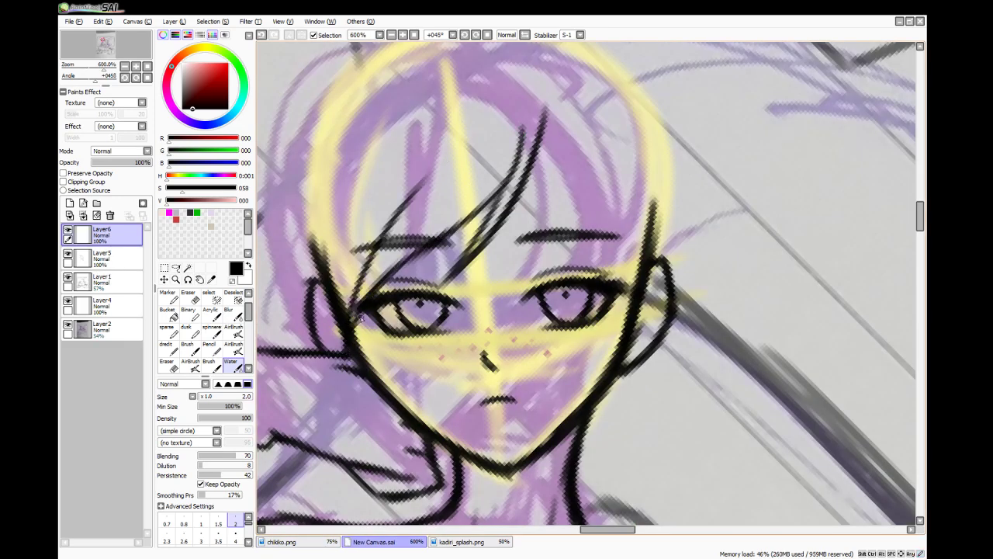
# - Compare with chikko.png and build up thick overlapping fringe strokes from the left-hand eye's outer corner up to the middle of the forehead
pyautogui.click(326, 541)
pyautogui.click(374, 542)
pyautogui.moveTo(354, 335); pyautogui.dragTo(410, 223)
pyautogui.moveTo(359, 301); pyautogui.dragTo(440, 190)
pyautogui.moveTo(380, 266); pyautogui.dragTo(463, 172)
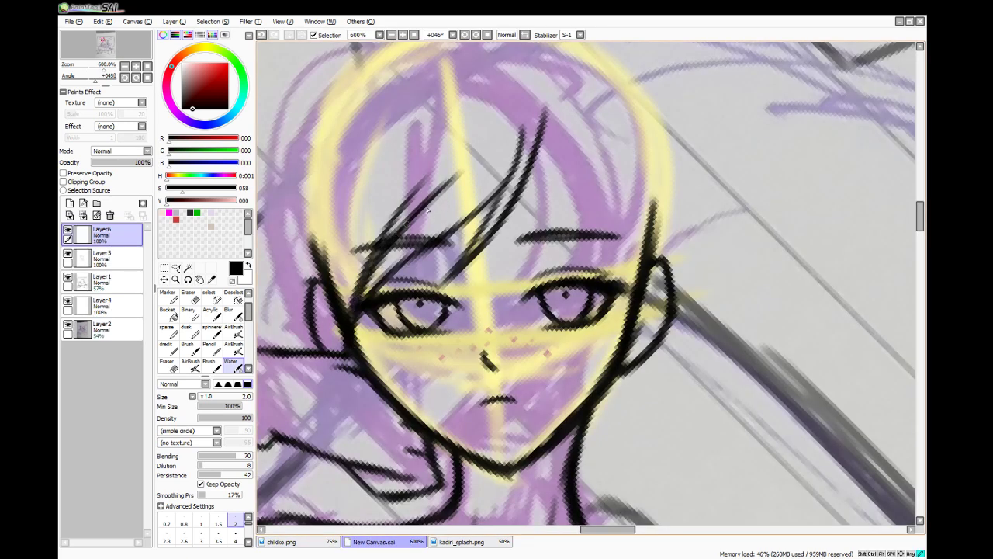
pyautogui.moveTo(406, 225); pyautogui.dragTo(485, 153)
pyautogui.moveTo(444, 189); pyautogui.dragTo(487, 144)
pyautogui.moveTo(423, 220); pyautogui.dragTo(488, 143)
pyautogui.moveTo(402, 236); pyautogui.dragTo(447, 194)
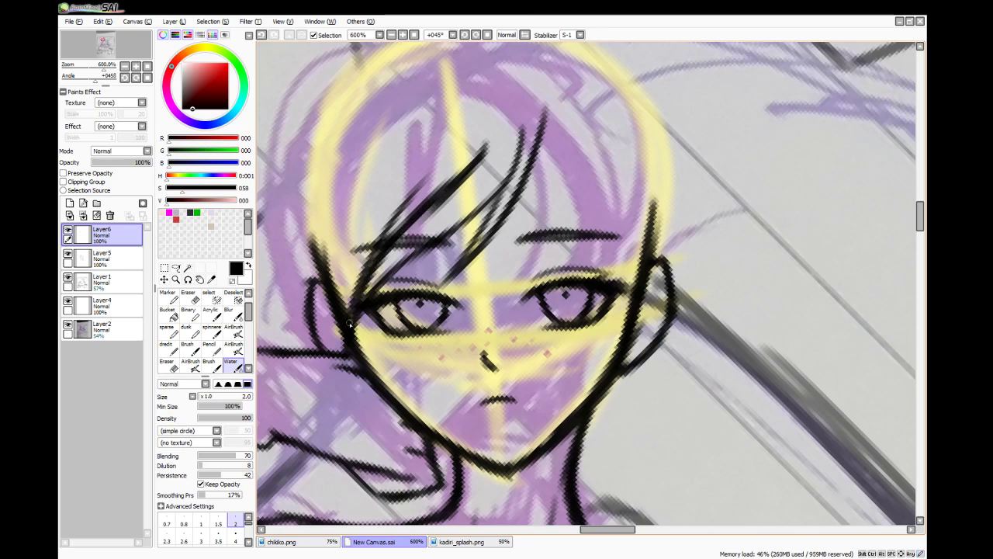
# - Draw tall curved hair strands rising from the left-hand temple along the side of the forehead, checking chikko.png for their shape
pyautogui.moveTo(348, 314)
pyautogui.mouseDown()
pyautogui.moveTo(371, 190)
pyautogui.moveTo(403, 138)
pyautogui.mouseUp()
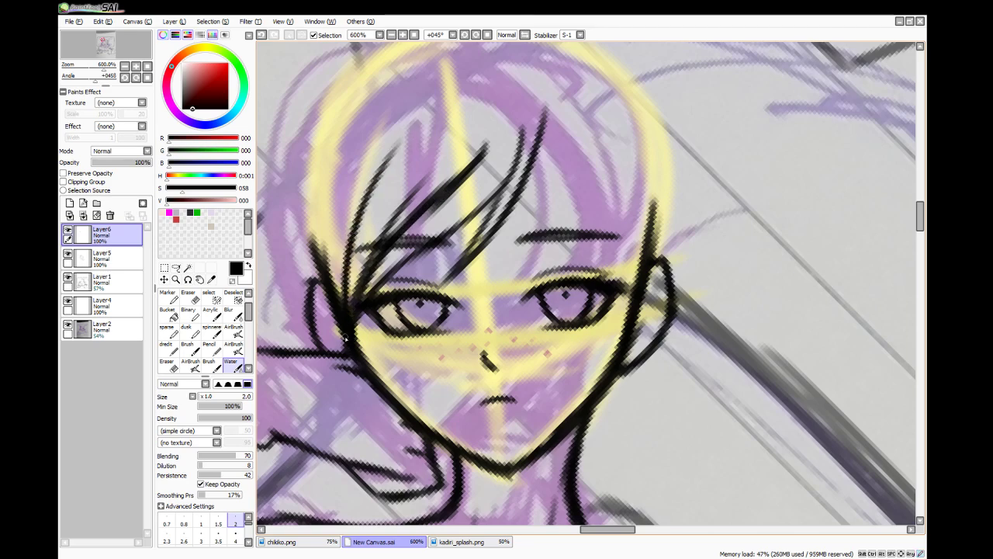
pyautogui.click(301, 546)
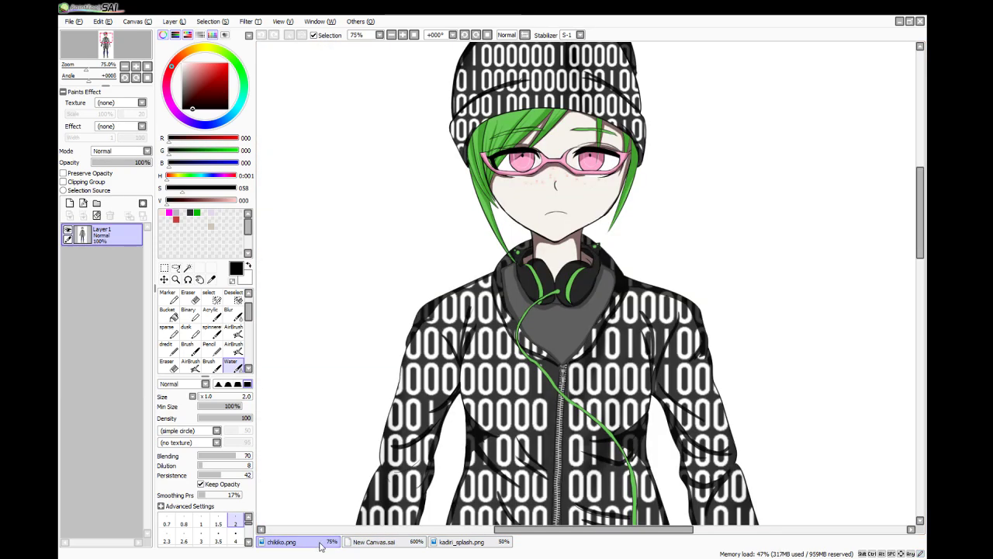
pyautogui.click(374, 542)
pyautogui.moveTo(343, 305); pyautogui.dragTo(339, 147)
# - Draw a hair strand from the left-hand temple down across the cheek, undoing it and redrawing it shorter
pyautogui.moveTo(332, 230)
pyautogui.mouseDown()
pyautogui.moveTo(362, 116)
pyautogui.moveTo(329, 268)
pyautogui.moveTo(430, 399)
pyautogui.mouseUp()
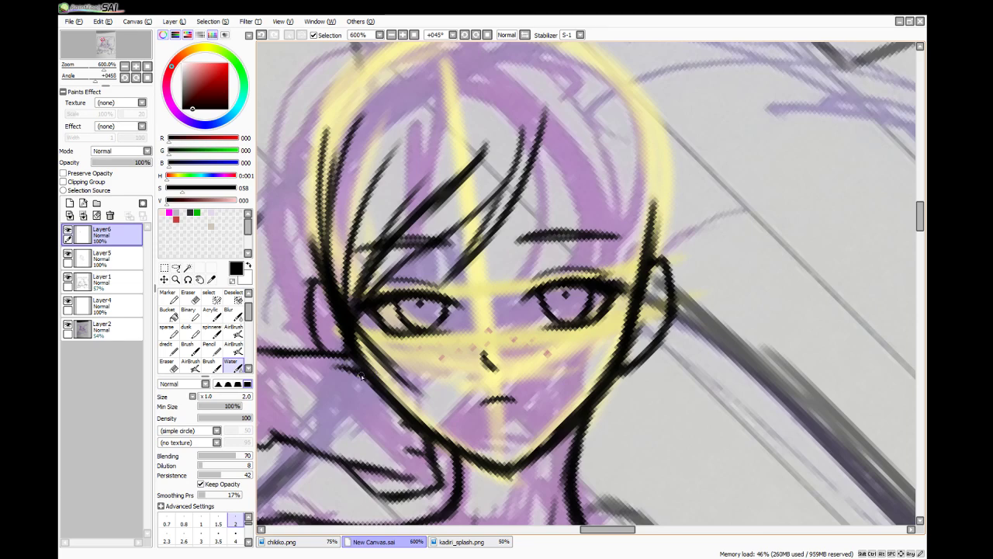
pyautogui.hotkey('ctrl', 'z')
pyautogui.hotkey('ctrl', 'z')
pyautogui.moveTo(354, 327); pyautogui.dragTo(402, 387)
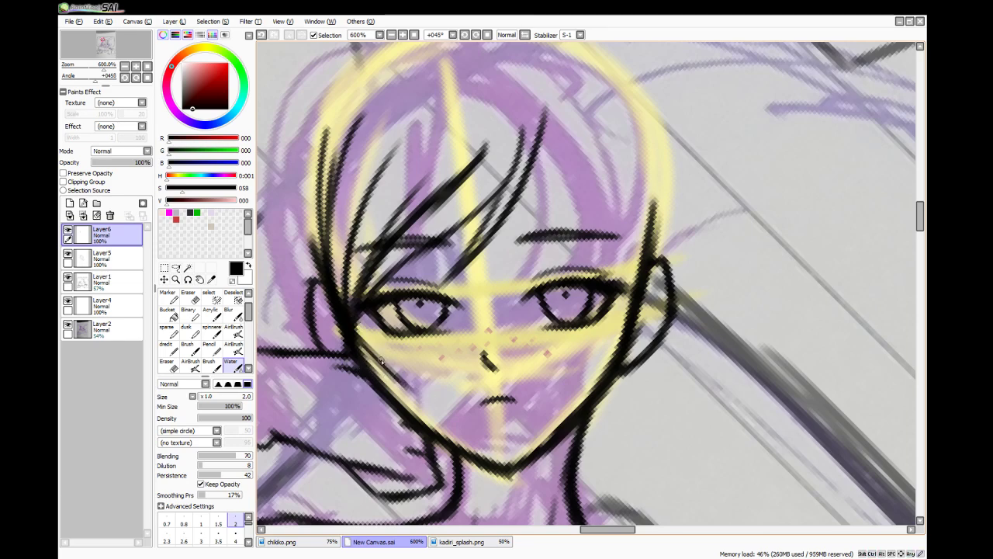
# - Lower Layer5's opacity to 57% and make the hair layer active again
pyautogui.click(101, 259)
pyautogui.moveTo(146, 162)
pyautogui.mouseDown()
pyautogui.moveTo(113, 164)
pyautogui.moveTo(128, 167)
pyautogui.mouseUp()
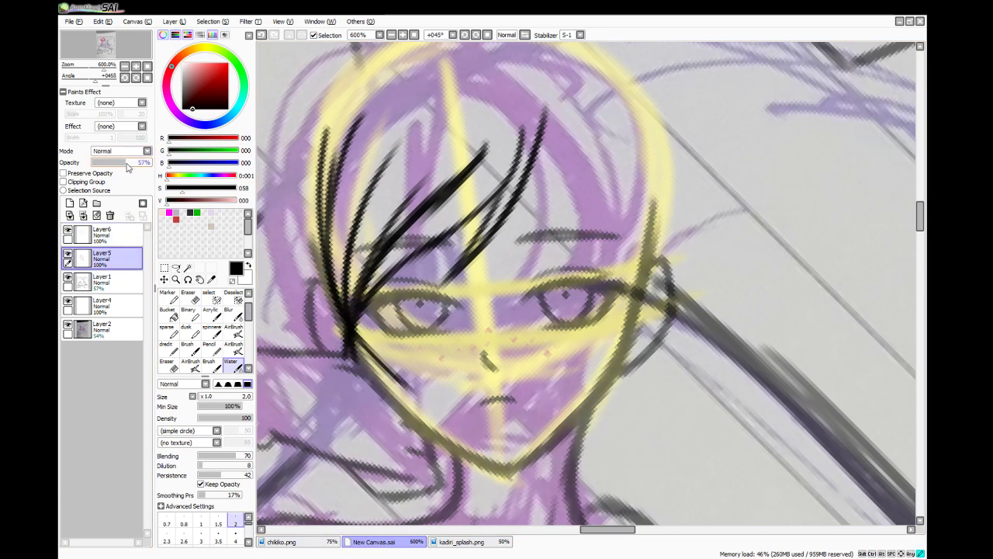
pyautogui.click(101, 234)
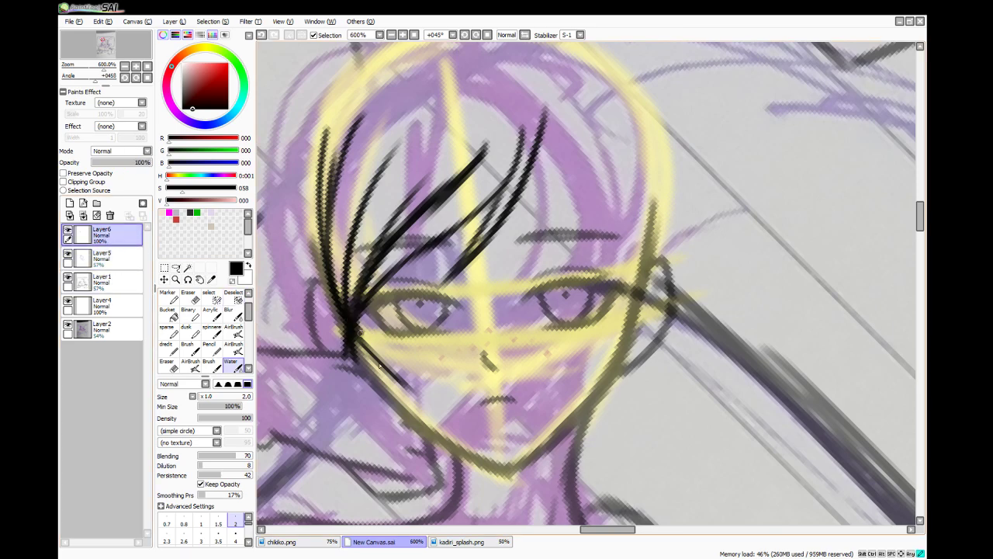
# - Thicken and lengthen the strand along the left-hand cheek toward the jaw, and add a short strand in front of the ear
pyautogui.moveTo(358, 332)
pyautogui.mouseDown()
pyautogui.moveTo(422, 398)
pyautogui.moveTo(387, 378)
pyautogui.moveTo(391, 385)
pyautogui.mouseUp()
pyautogui.moveTo(315, 307)
pyautogui.mouseDown()
pyautogui.moveTo(383, 378)
pyautogui.moveTo(344, 349)
pyautogui.mouseUp()
pyautogui.moveTo(357, 354); pyautogui.dragTo(432, 413)
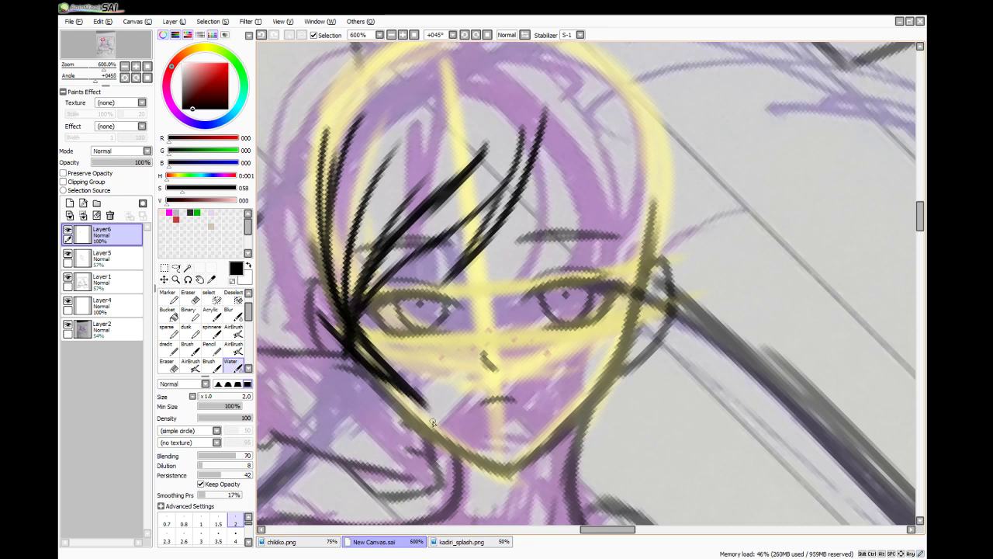
# - Draw long outer hair strands up the left-hand side of the head from the temple and trim them with the Eraser
pyautogui.moveTo(340, 340); pyautogui.dragTo(294, 214)
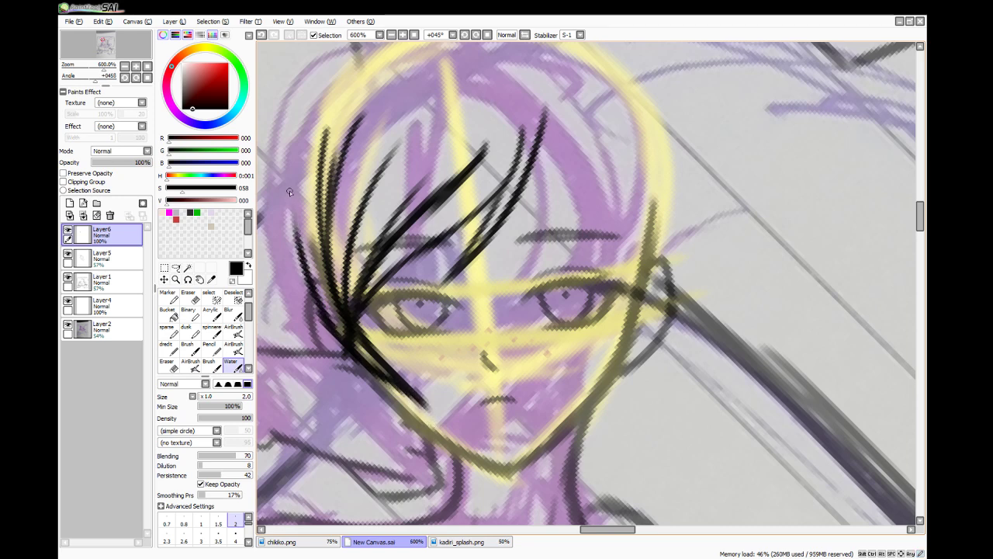
pyautogui.moveTo(324, 309)
pyautogui.mouseDown()
pyautogui.moveTo(308, 271)
pyautogui.moveTo(293, 138)
pyautogui.mouseUp()
pyautogui.moveTo(298, 205)
pyautogui.mouseDown()
pyautogui.moveTo(308, 106)
pyautogui.moveTo(320, 94)
pyautogui.moveTo(291, 219)
pyautogui.mouseUp()
pyautogui.click(188, 296)
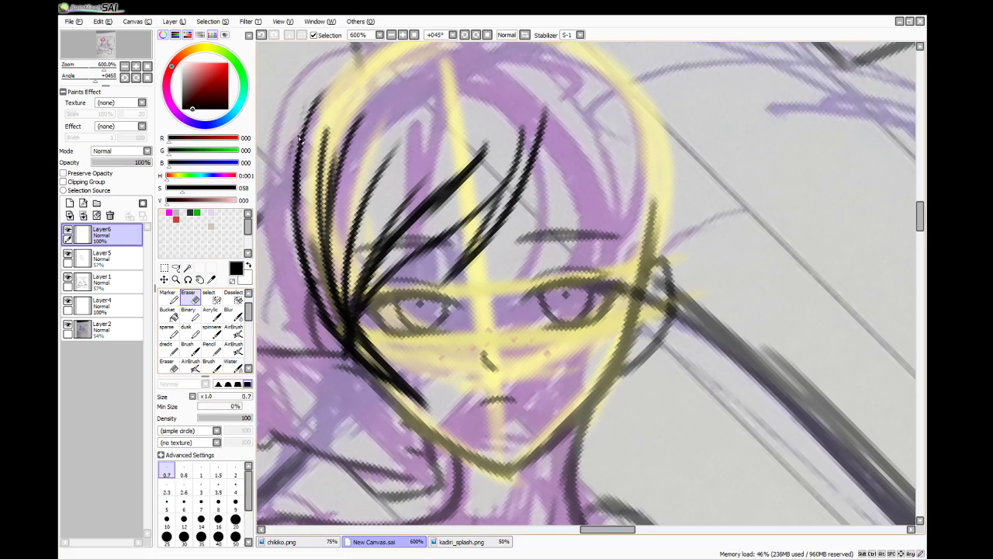
pyautogui.moveTo(297, 136); pyautogui.dragTo(289, 214)
# - Check chikko.png, then use the Water brush to draw the outer hair edge from the left-hand crown down past the jaw
pyautogui.click(292, 543)
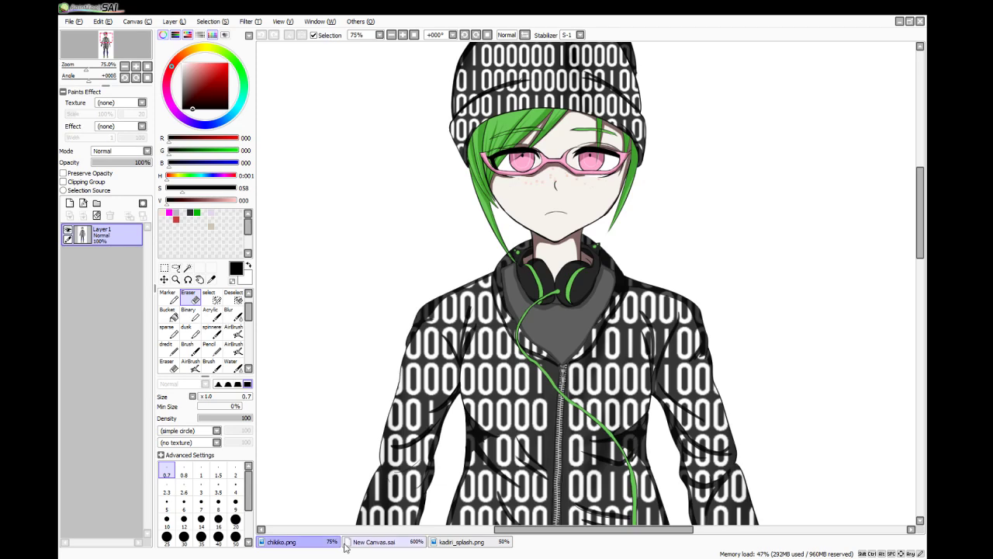
pyautogui.click(371, 544)
pyautogui.scroll(-1, 586, 284)
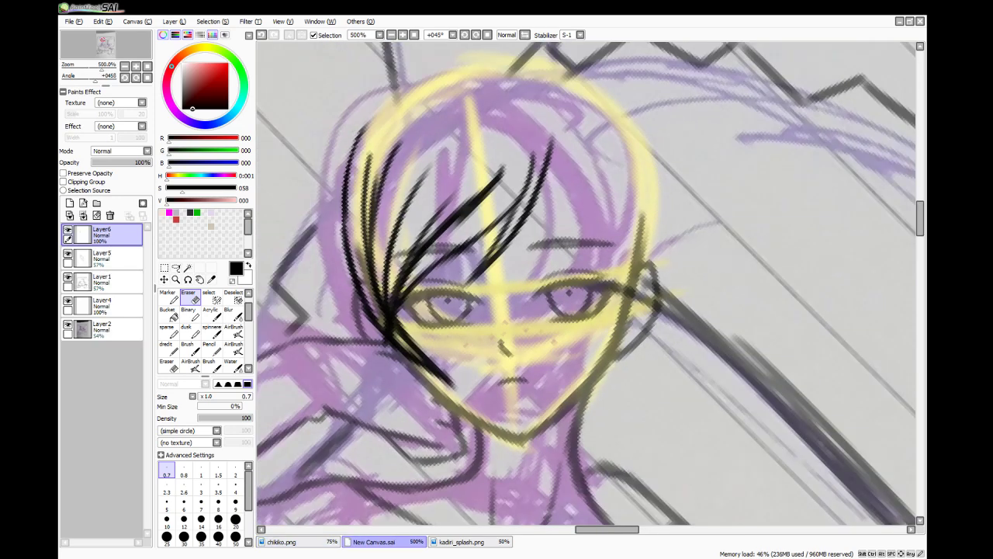
pyautogui.click(230, 363)
pyautogui.moveTo(356, 118); pyautogui.dragTo(339, 202)
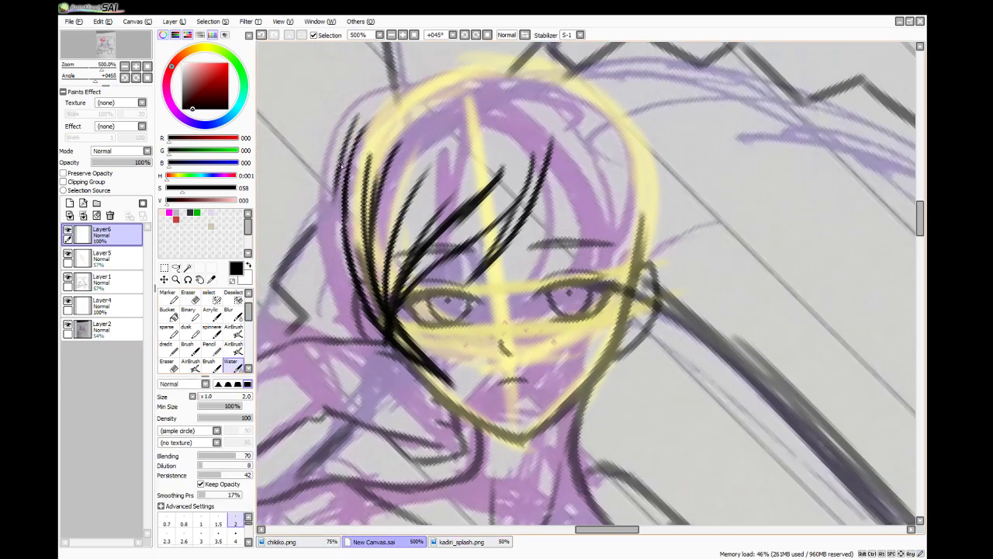
pyautogui.moveTo(340, 165); pyautogui.dragTo(351, 317)
pyautogui.moveTo(338, 237); pyautogui.dragTo(389, 380)
pyautogui.moveTo(351, 313); pyautogui.dragTo(429, 429)
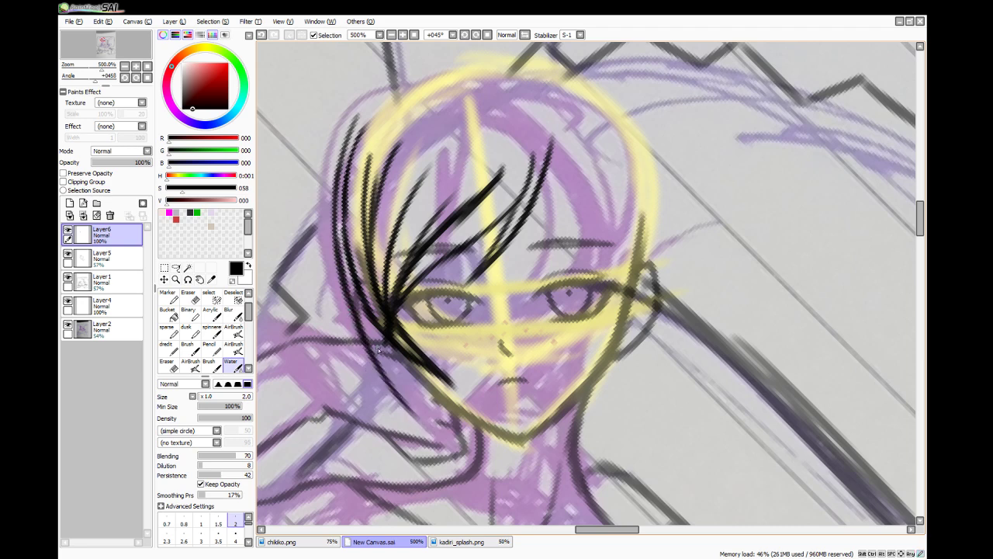
# - Erase the overlong hair tips beside the left-hand jaw and redraw a shorter strand with the Water brush
pyautogui.press('e')
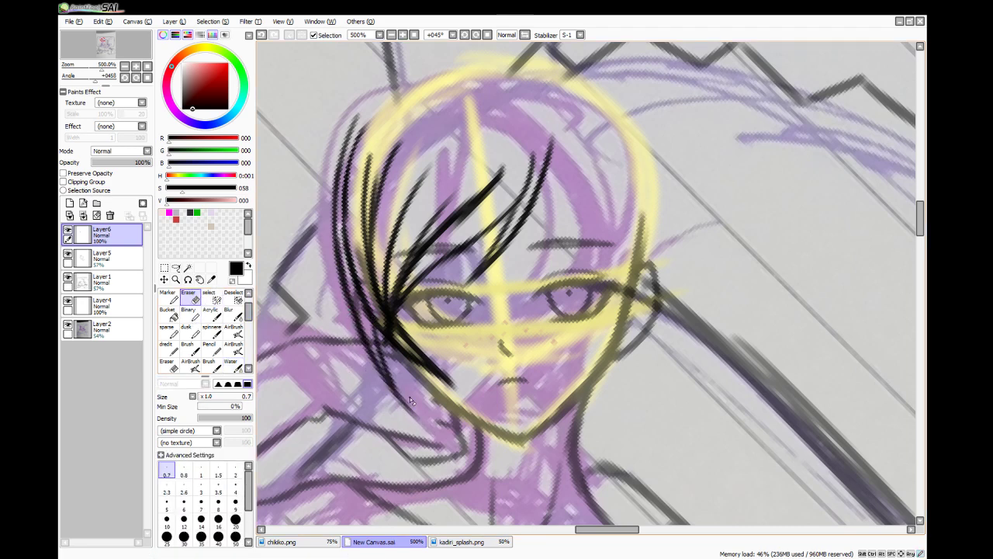
pyautogui.moveTo(397, 384)
pyautogui.mouseDown()
pyautogui.moveTo(428, 455)
pyautogui.moveTo(422, 435)
pyautogui.mouseUp()
pyautogui.press('e')
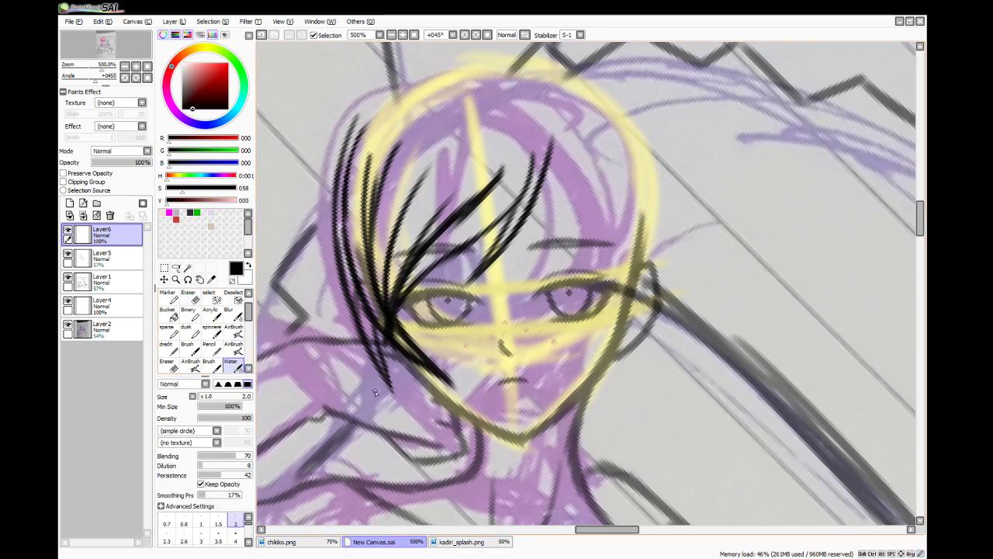
pyautogui.moveTo(376, 325); pyautogui.dragTo(394, 393)
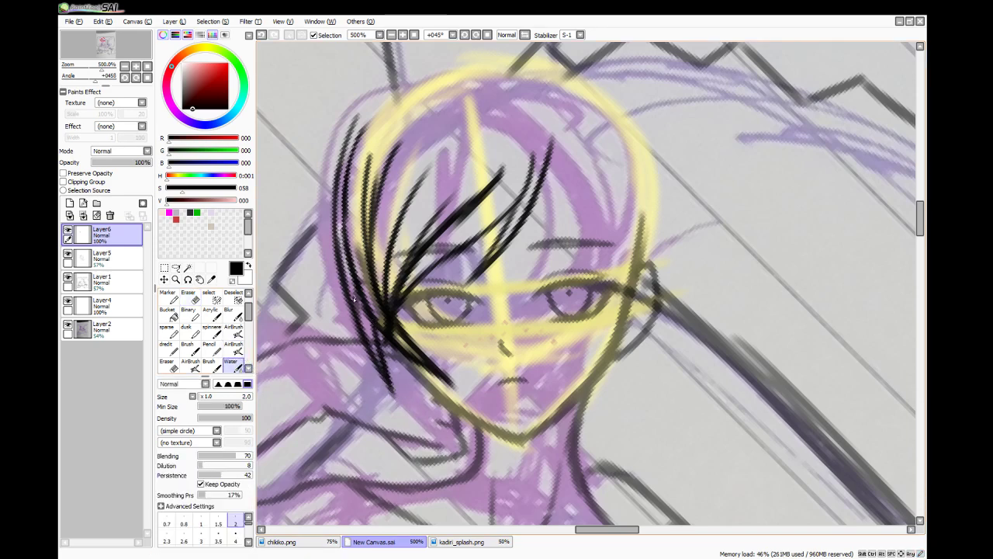
# - Draw a pointed bang of curved strands from the parting down over the right-hand eye, following chikko.png
pyautogui.click(283, 542)
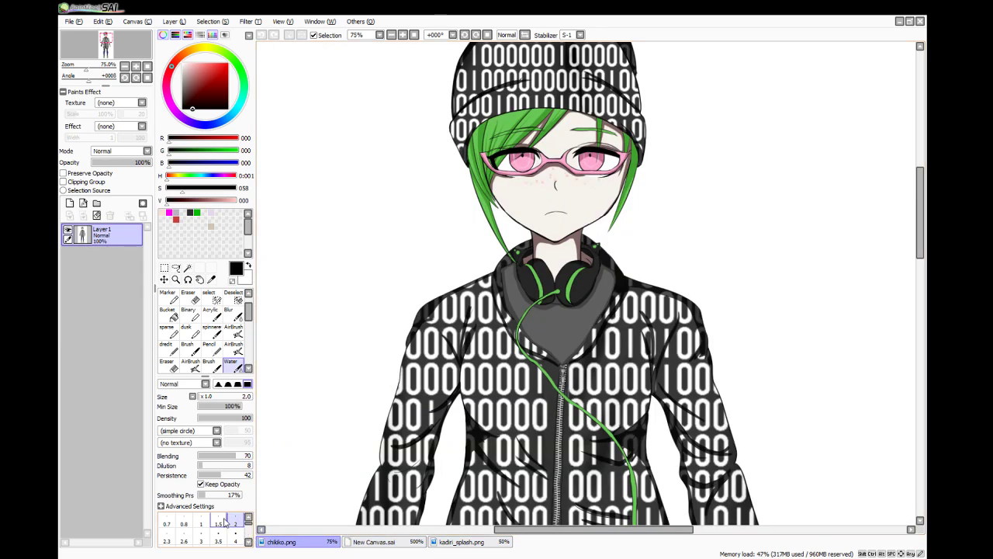
pyautogui.click(351, 543)
pyautogui.moveTo(552, 151); pyautogui.dragTo(578, 276)
pyautogui.moveTo(568, 196)
pyautogui.mouseDown()
pyautogui.moveTo(578, 308)
pyautogui.moveTo(564, 319)
pyautogui.mouseUp()
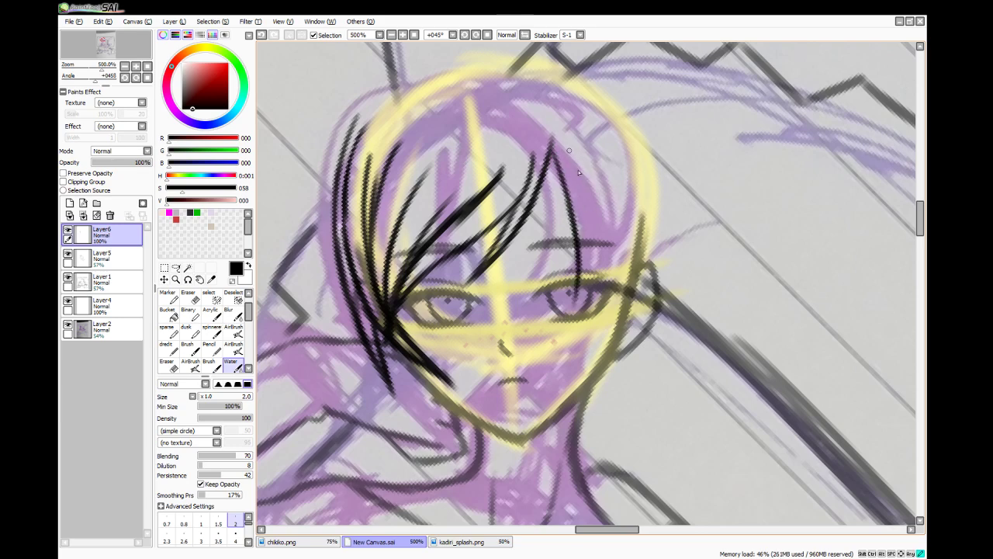
pyautogui.moveTo(569, 152); pyautogui.dragTo(582, 270)
pyautogui.moveTo(585, 210); pyautogui.dragTo(570, 326)
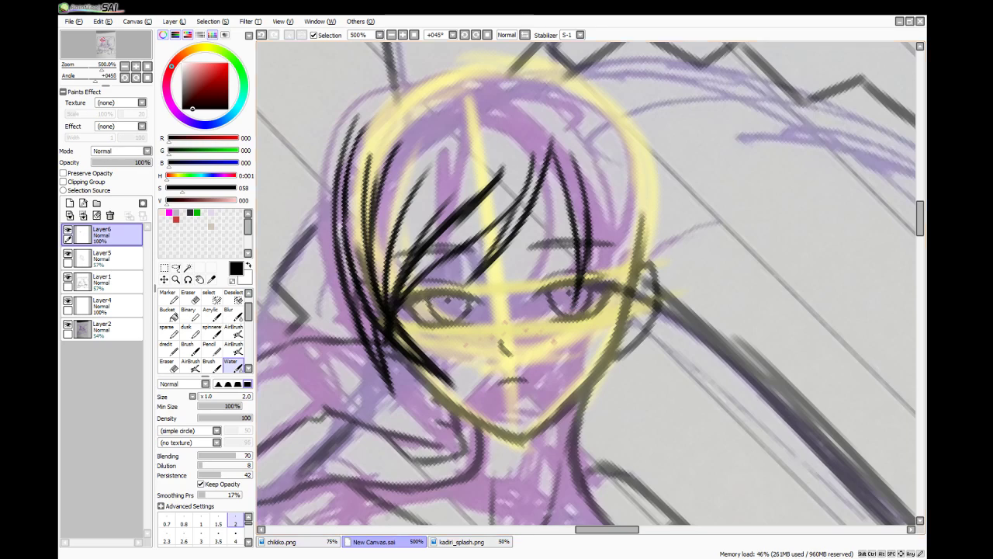
# - Draw long strands from the right-hand forehead down the cheek, checking chikko.png and undoing and redrawing the outer one
pyautogui.click(309, 545)
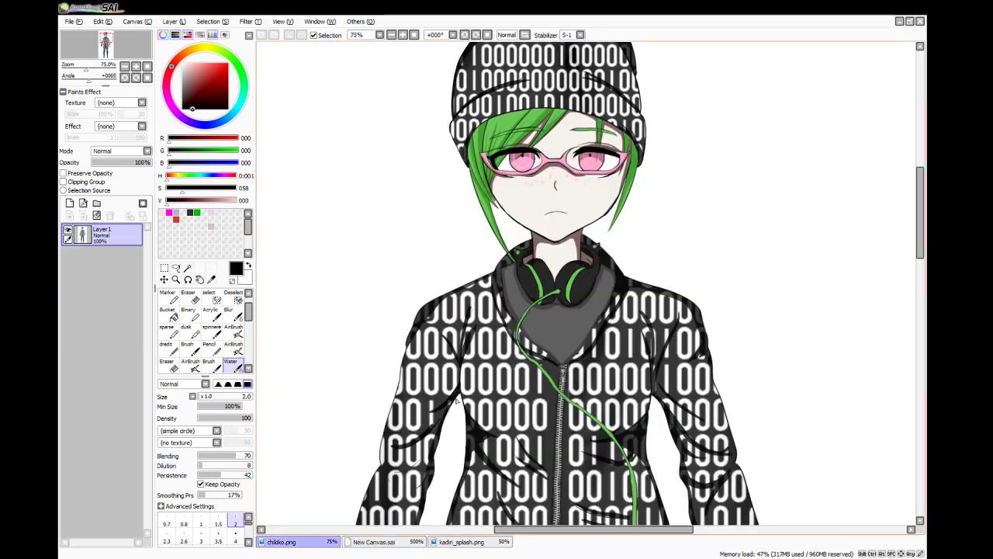
pyautogui.click(374, 541)
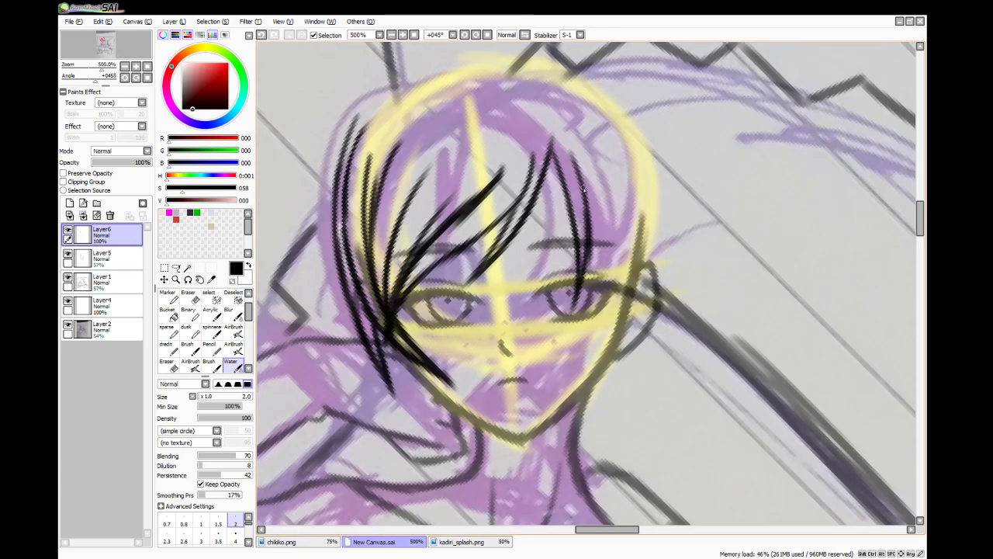
pyautogui.moveTo(585, 187)
pyautogui.mouseDown()
pyautogui.moveTo(600, 230)
pyautogui.moveTo(599, 355)
pyautogui.mouseUp()
pyautogui.moveTo(610, 138)
pyautogui.mouseDown()
pyautogui.moveTo(626, 250)
pyautogui.moveTo(604, 357)
pyautogui.mouseUp()
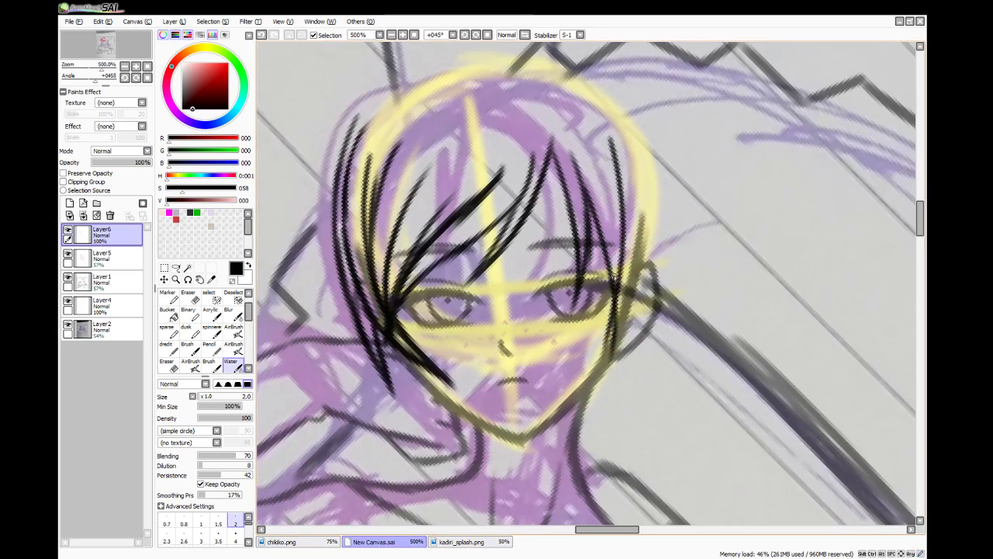
pyautogui.hotkey('ctrl', 'z')
pyautogui.moveTo(610, 152); pyautogui.dragTo(619, 332)
pyautogui.hotkey('ctrl', 'z')
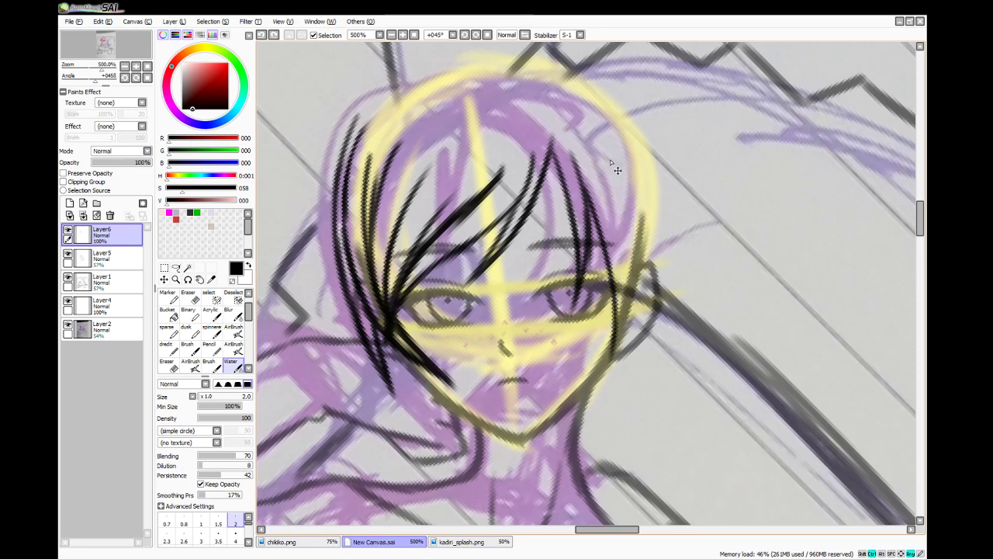
pyautogui.moveTo(607, 134)
pyautogui.mouseDown()
pyautogui.moveTo(625, 276)
pyautogui.moveTo(617, 342)
pyautogui.mouseUp()
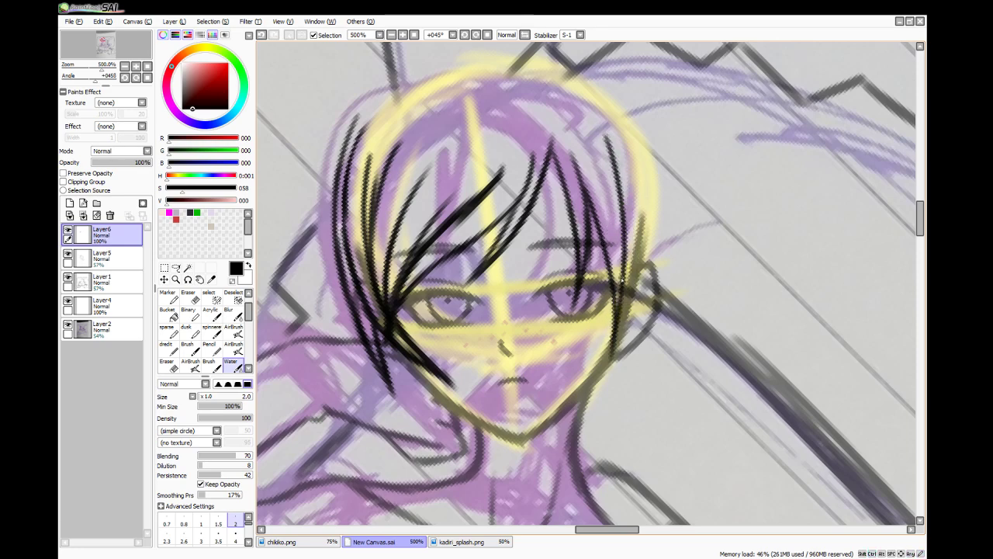
# - Draw the outer hair contour from the right-hand crown past the ear to below the jaw, using chikko.png as reference
pyautogui.click(309, 541)
pyautogui.click(376, 541)
pyautogui.moveTo(642, 120); pyautogui.dragTo(607, 388)
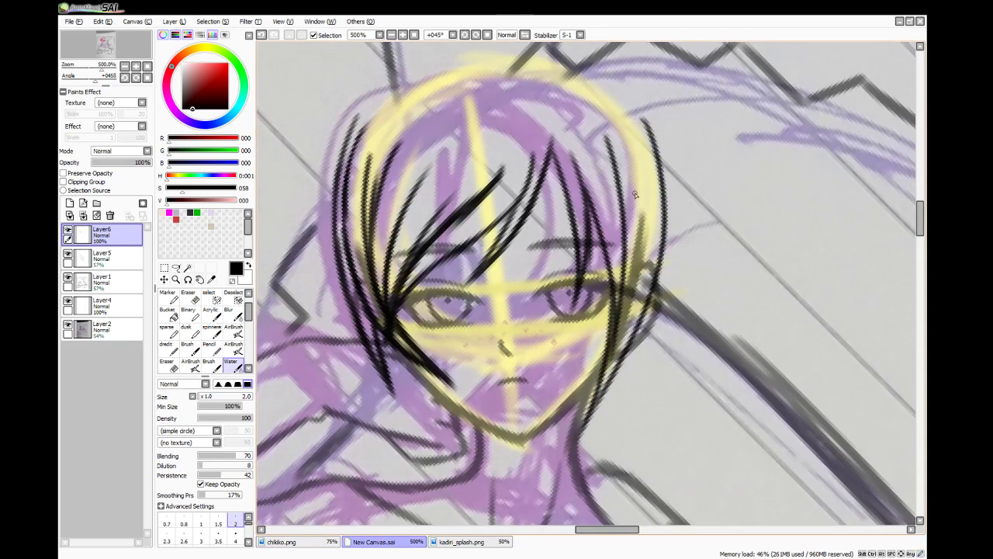
pyautogui.moveTo(612, 91)
pyautogui.mouseDown()
pyautogui.moveTo(641, 120)
pyautogui.moveTo(663, 201)
pyautogui.moveTo(665, 223)
pyautogui.mouseUp()
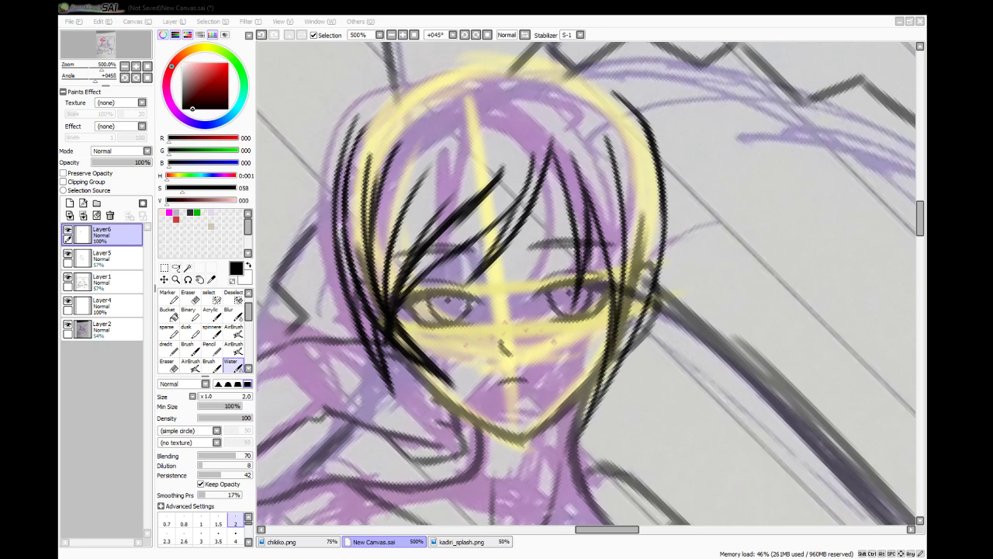
pyautogui.click(592, 29)
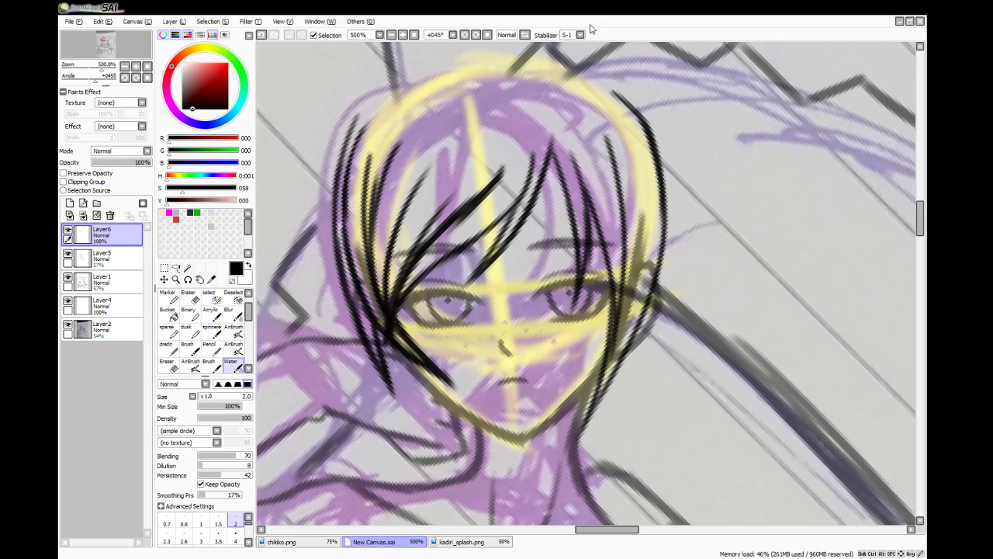
# - Set the brush size to 1 and add thin hair tips below the right-hand ear and beside the left-hand neck, checking chikko.png
pyautogui.press('pagedown')
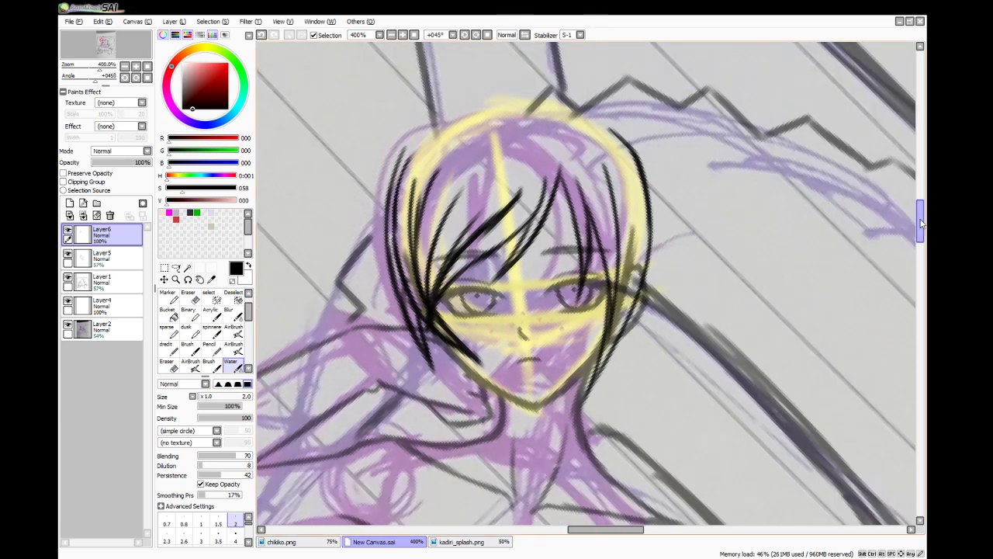
pyautogui.moveTo(920, 223); pyautogui.dragTo(915, 231)
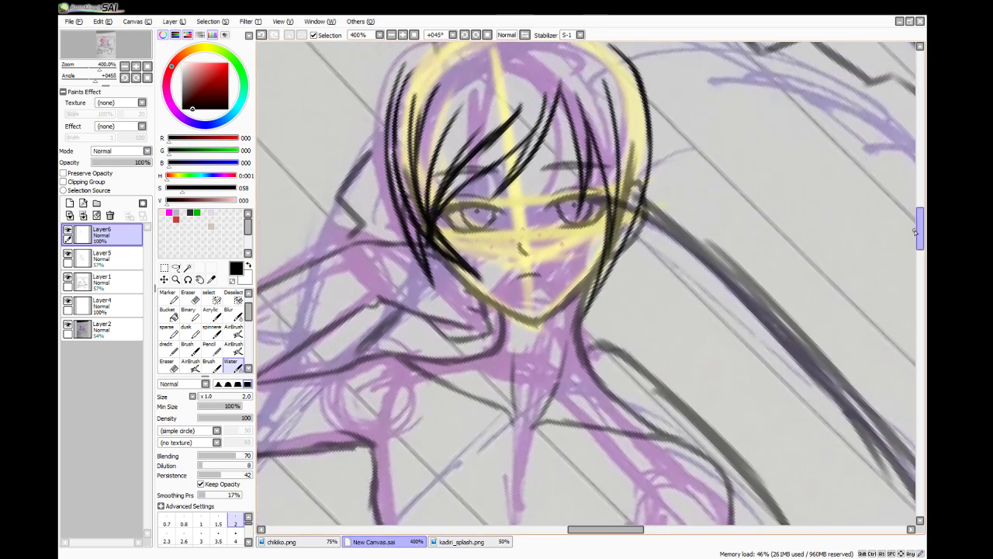
pyautogui.click(300, 544)
pyautogui.click(354, 543)
pyautogui.moveTo(606, 278); pyautogui.dragTo(619, 292)
pyautogui.hotkey('ctrl', 'z')
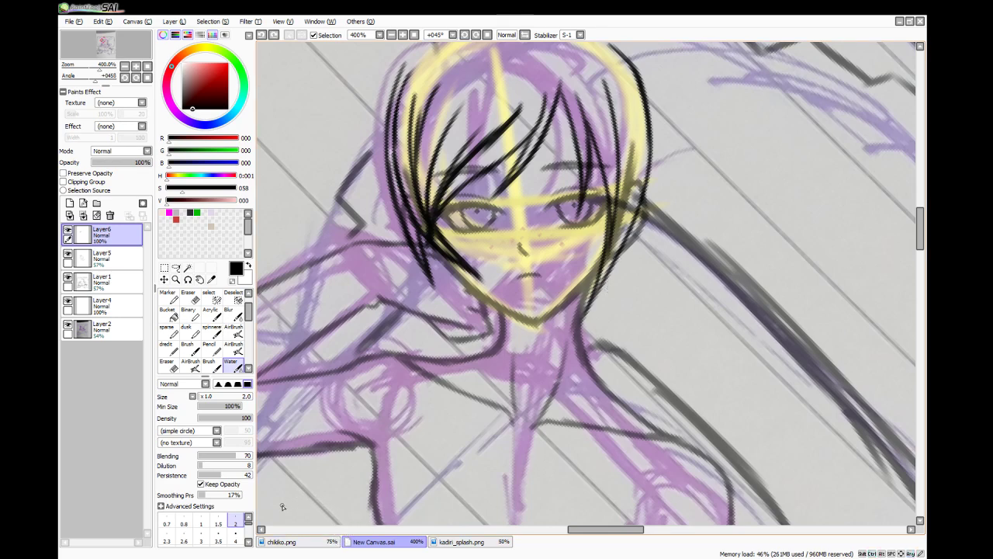
pyautogui.click(201, 523)
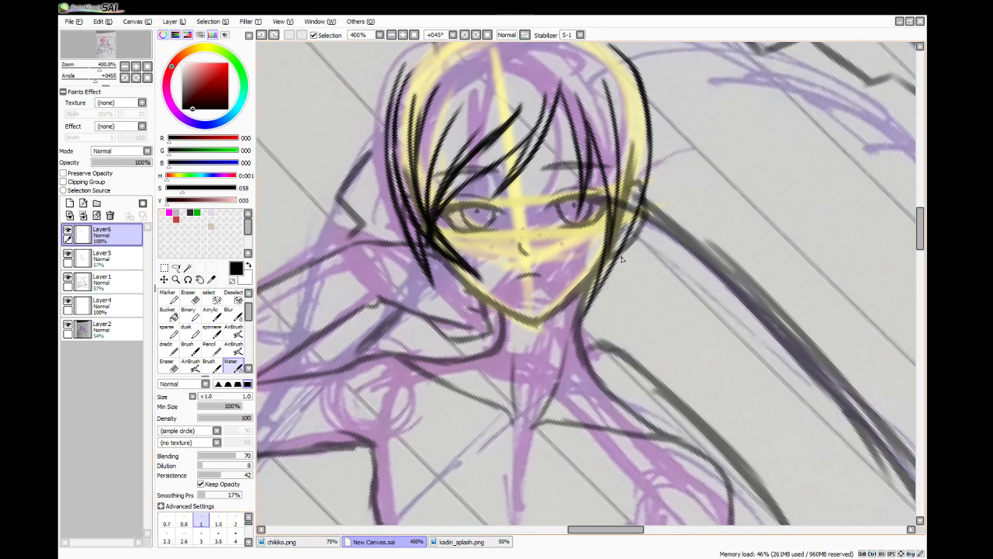
pyautogui.moveTo(613, 257)
pyautogui.mouseDown()
pyautogui.moveTo(617, 307)
pyautogui.moveTo(605, 318)
pyautogui.moveTo(587, 304)
pyautogui.mouseUp()
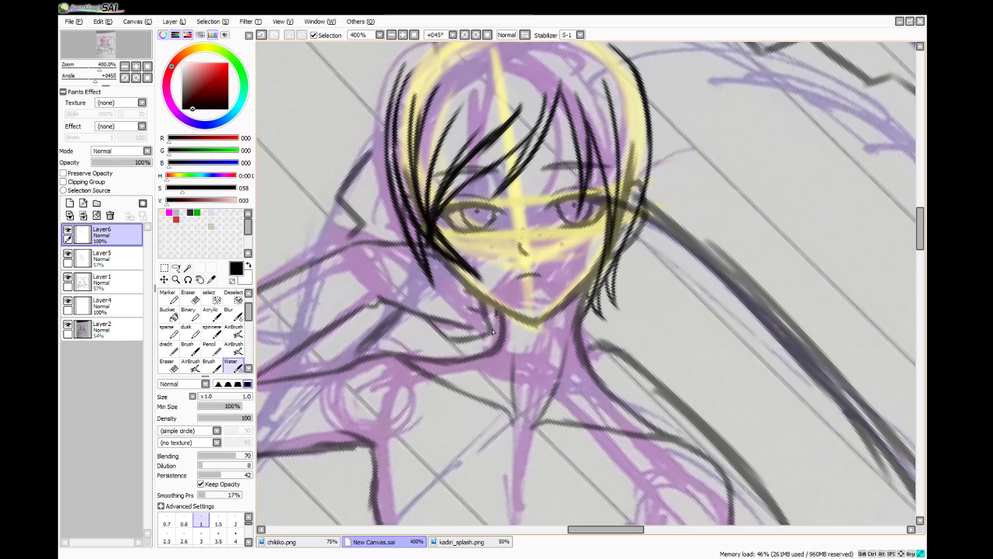
pyautogui.moveTo(488, 308); pyautogui.dragTo(493, 332)
pyautogui.moveTo(914, 223)
pyautogui.mouseDown()
pyautogui.moveTo(920, 233)
pyautogui.moveTo(920, 219)
pyautogui.mouseUp()
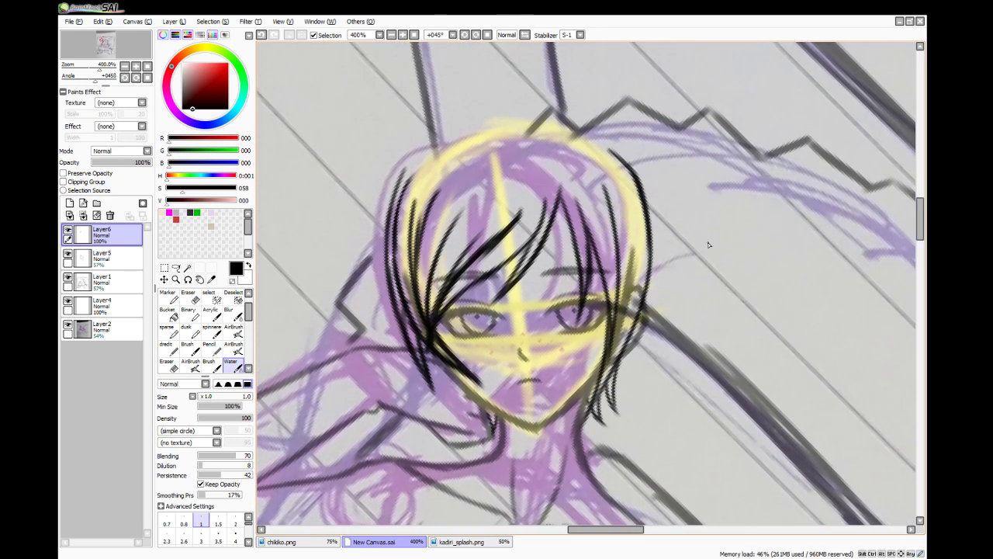
# - On a new layer with brush size 2, draw the beanie brim's lower edge curving across the forehead, following chikko.png
pyautogui.click(69, 202)
pyautogui.click(235, 521)
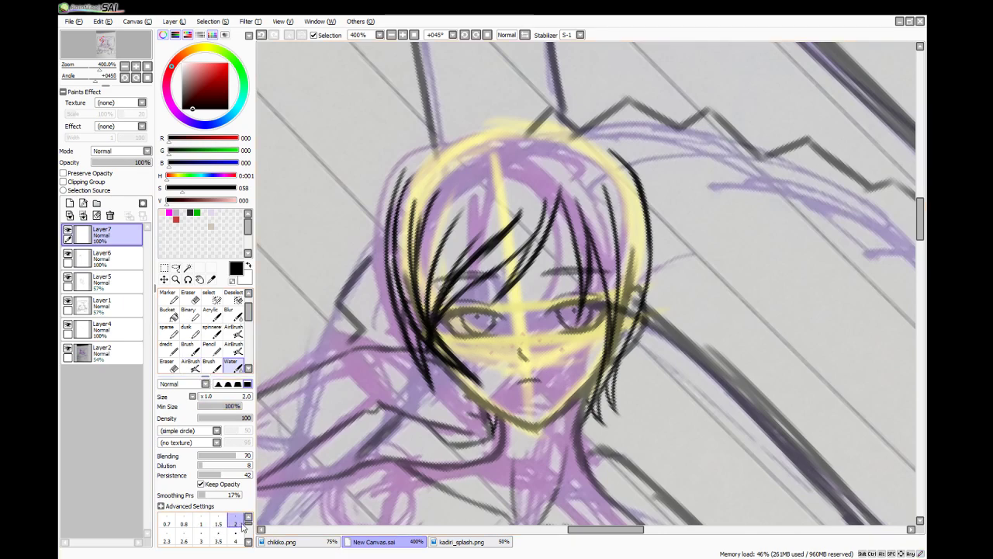
pyautogui.click(303, 543)
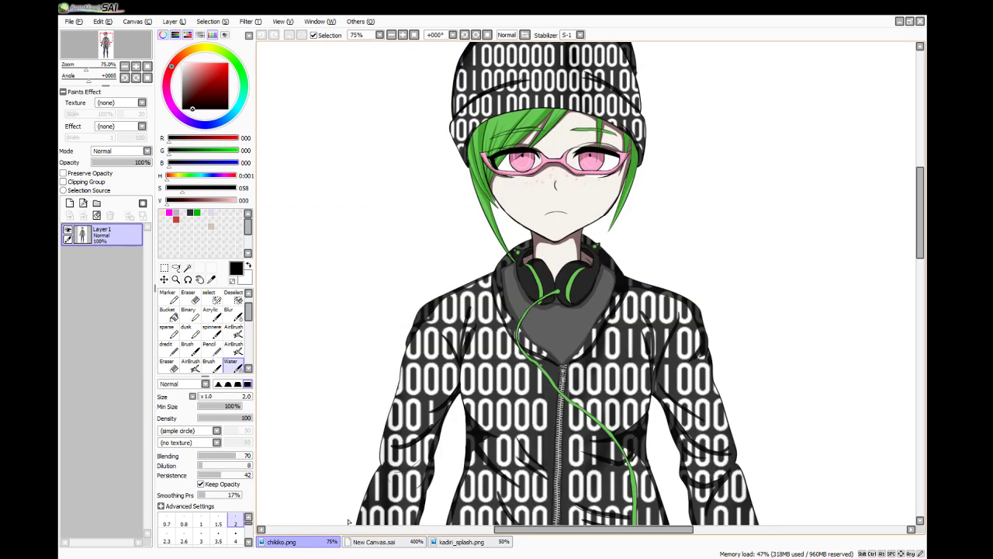
pyautogui.click(377, 544)
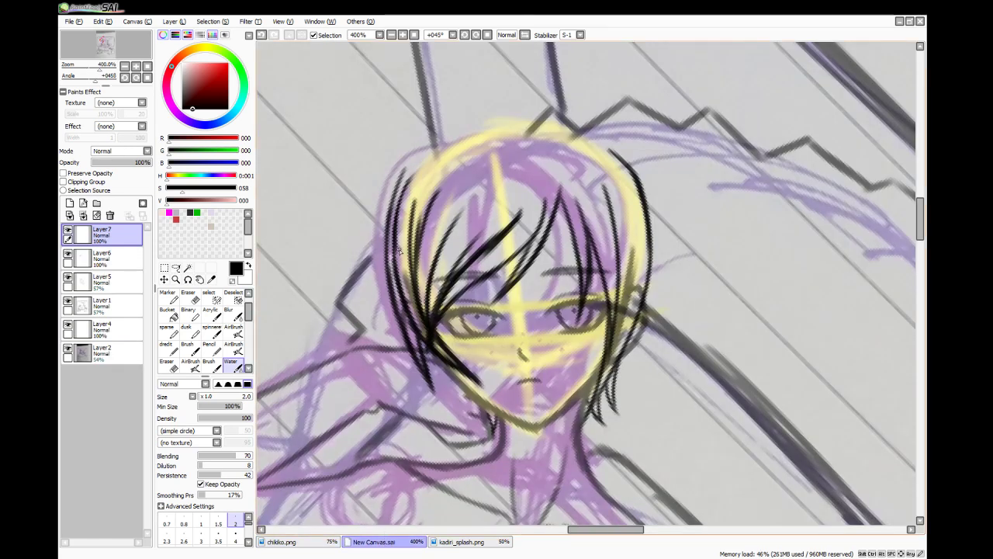
pyautogui.moveTo(387, 272); pyautogui.dragTo(422, 212)
pyautogui.moveTo(395, 239)
pyautogui.mouseDown()
pyautogui.moveTo(453, 205)
pyautogui.moveTo(508, 193)
pyautogui.mouseUp()
pyautogui.moveTo(446, 203); pyautogui.dragTo(546, 185)
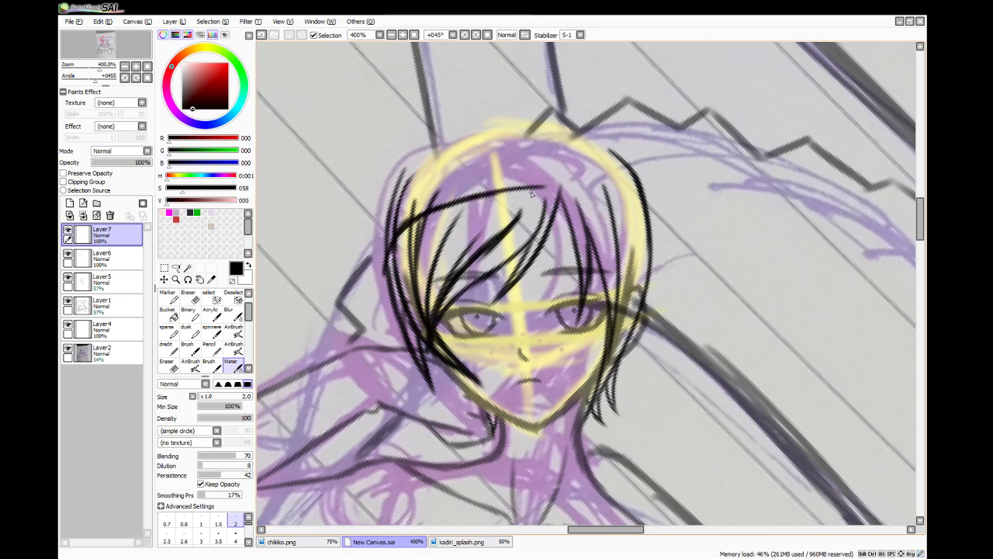
pyautogui.moveTo(486, 193)
pyautogui.mouseDown()
pyautogui.moveTo(595, 183)
pyautogui.moveTo(650, 233)
pyautogui.mouseUp()
pyautogui.moveTo(616, 200)
pyautogui.mouseDown()
pyautogui.moveTo(655, 247)
pyautogui.moveTo(657, 276)
pyautogui.mouseUp()
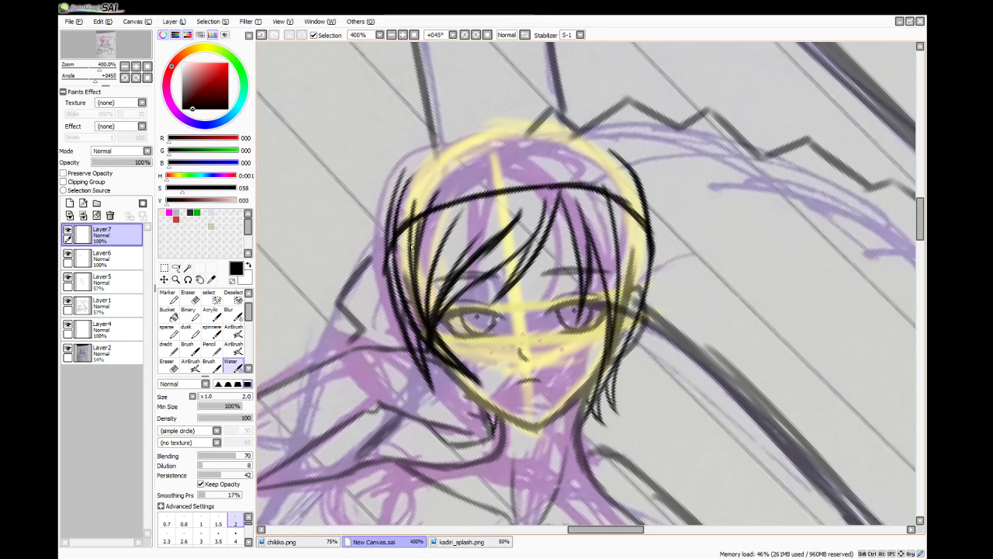
# - Draw the beanie brim's rounded sides and its upper edge across the top of the head
pyautogui.moveTo(392, 249); pyautogui.dragTo(385, 304)
pyautogui.moveTo(391, 231); pyautogui.dragTo(373, 304)
pyautogui.moveTo(380, 206)
pyautogui.mouseDown()
pyautogui.moveTo(382, 271)
pyautogui.moveTo(382, 213)
pyautogui.moveTo(394, 193)
pyautogui.moveTo(372, 227)
pyautogui.mouseUp()
pyautogui.moveTo(420, 167)
pyautogui.mouseDown()
pyautogui.moveTo(372, 216)
pyautogui.moveTo(455, 157)
pyautogui.mouseUp()
pyautogui.moveTo(380, 208); pyautogui.dragTo(496, 149)
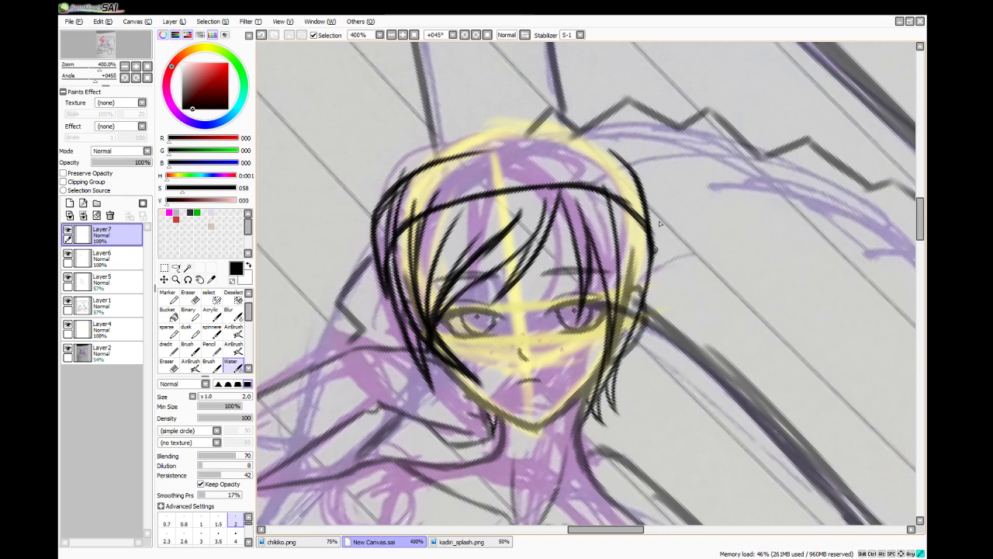
pyautogui.moveTo(650, 190); pyautogui.dragTo(661, 249)
pyautogui.moveTo(644, 169)
pyautogui.mouseDown()
pyautogui.moveTo(598, 156)
pyautogui.moveTo(564, 154)
pyautogui.mouseUp()
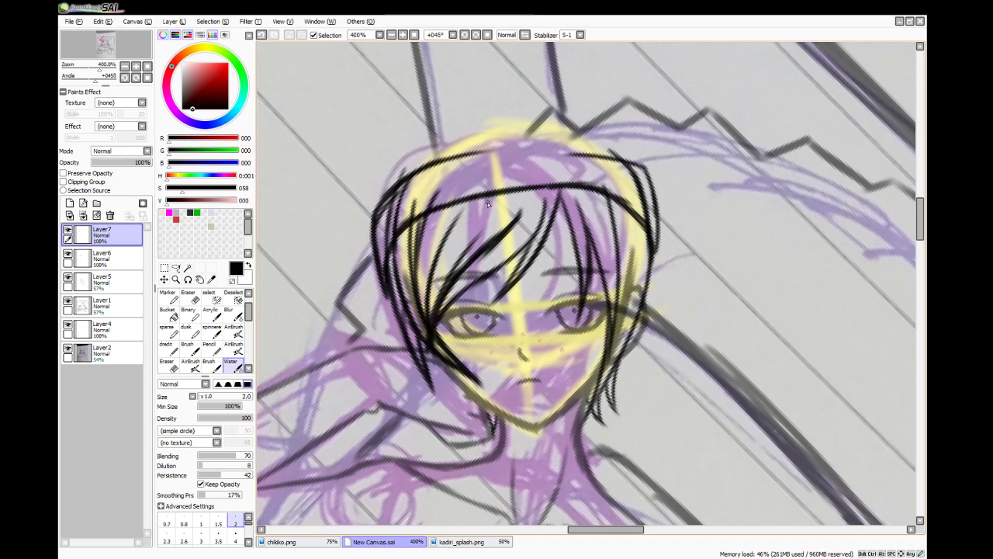
# - Draw the beanie's crown rising from the brim to a peak above the head, and thicken its left-hand slope
pyautogui.moveTo(375, 211); pyautogui.dragTo(394, 132)
pyautogui.moveTo(383, 188)
pyautogui.mouseDown()
pyautogui.moveTo(400, 141)
pyautogui.moveTo(461, 102)
pyautogui.moveTo(449, 103)
pyautogui.moveTo(490, 66)
pyautogui.moveTo(607, 126)
pyautogui.moveTo(638, 170)
pyautogui.mouseUp()
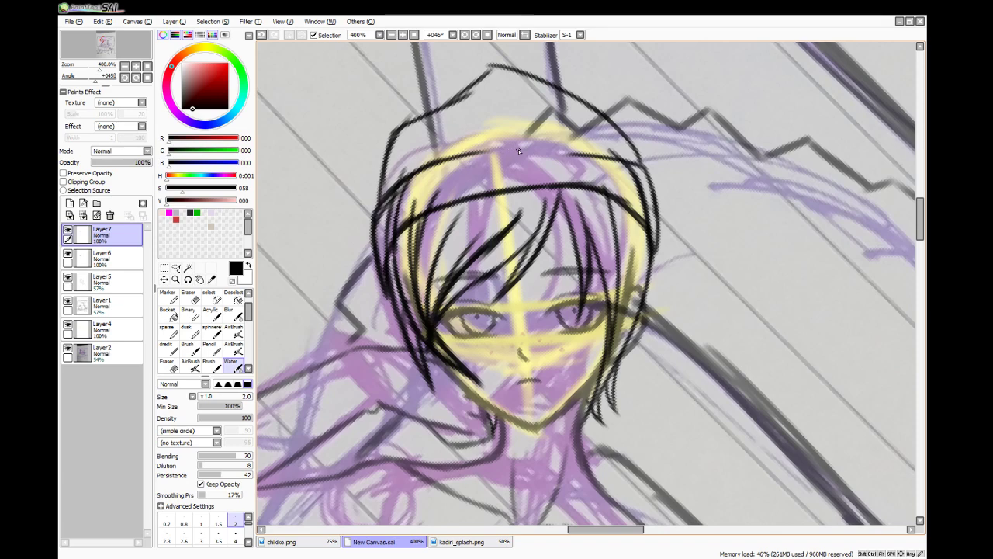
pyautogui.moveTo(397, 125)
pyautogui.mouseDown()
pyautogui.moveTo(484, 93)
pyautogui.moveTo(456, 95)
pyautogui.moveTo(491, 64)
pyautogui.mouseUp()
pyautogui.moveTo(452, 96)
pyautogui.mouseDown()
pyautogui.moveTo(400, 121)
pyautogui.moveTo(395, 141)
pyautogui.mouseUp()
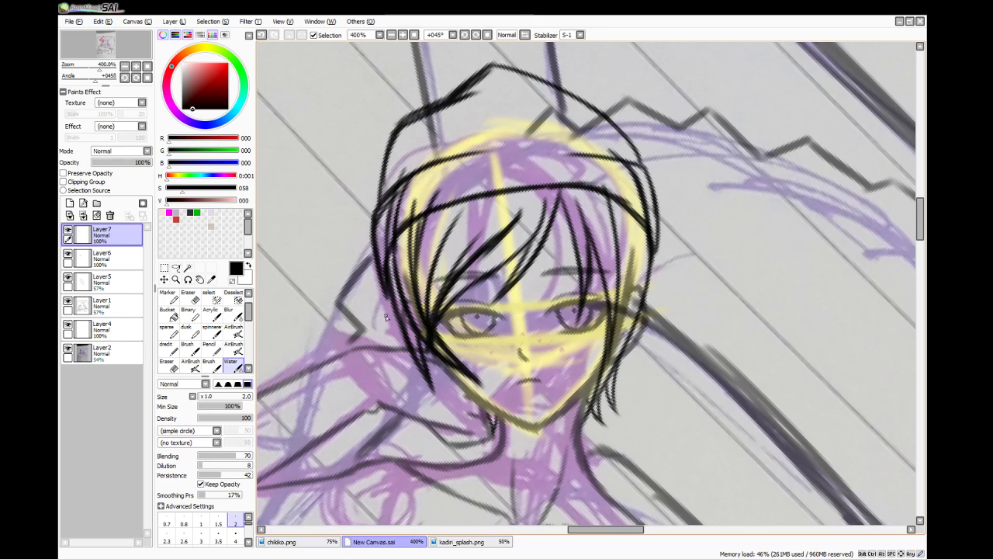
pyautogui.scroll(-1, 410, 303)
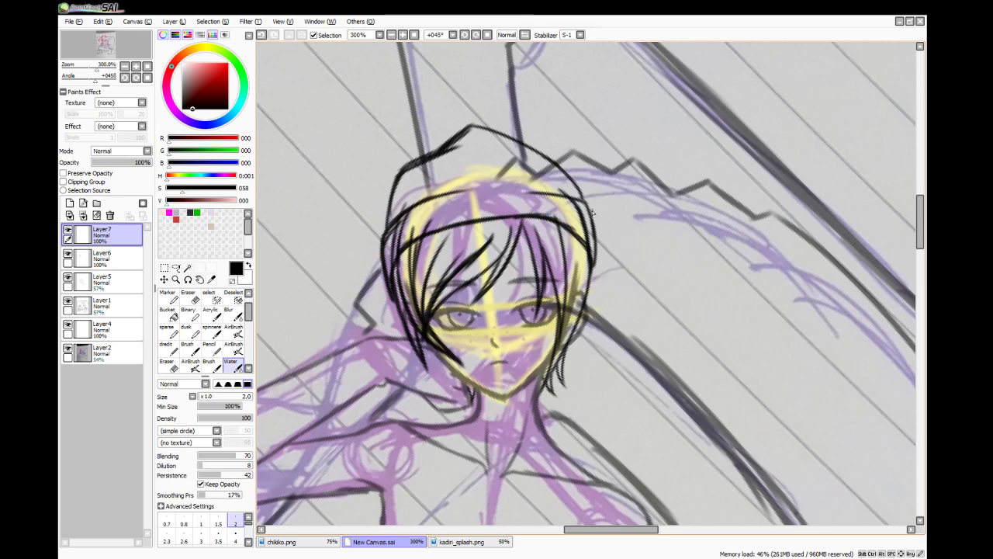
# - Draw the V-shaped inner neckline around the base of the neck with the Water brush, consulting chikko.png as reference
pyautogui.press('e')
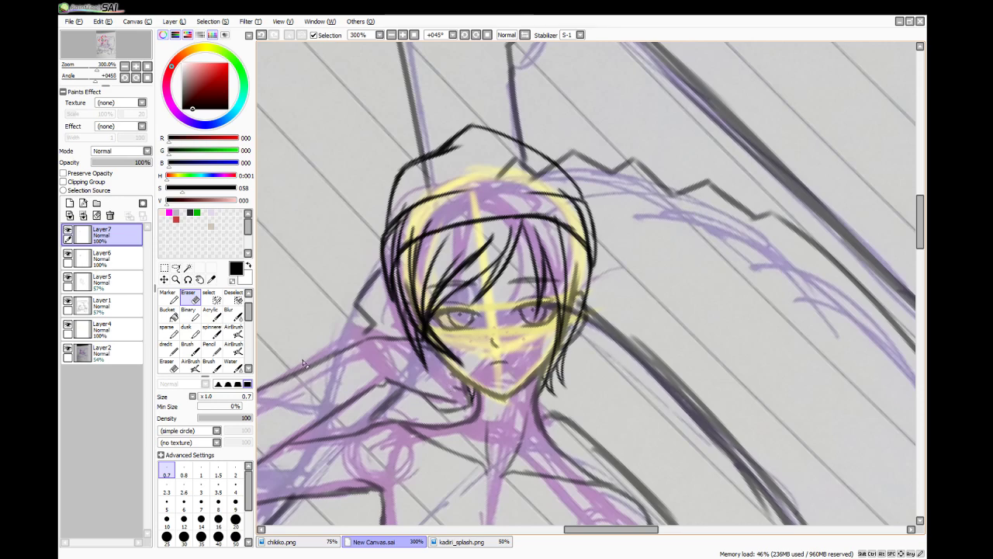
pyautogui.click(230, 364)
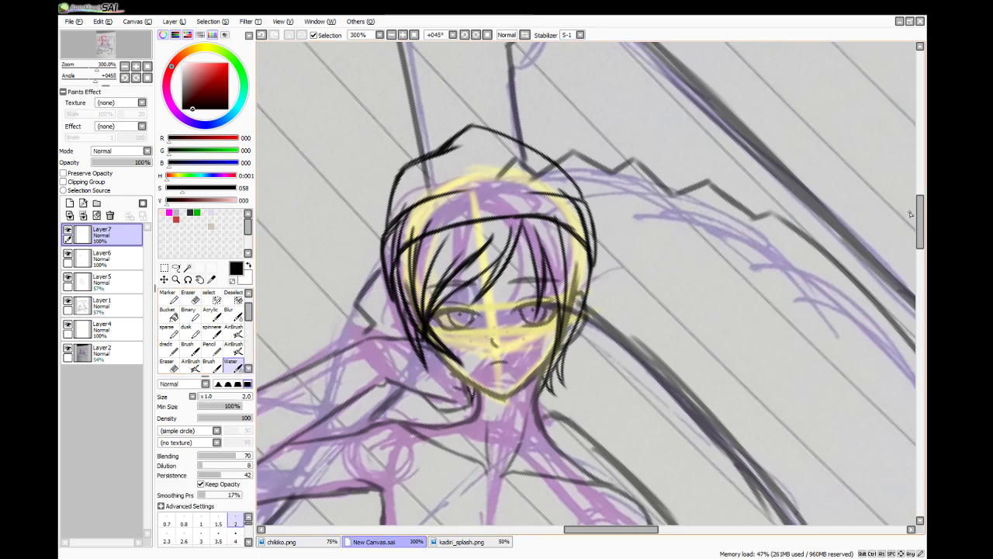
pyautogui.scroll(-5, 787, 295)
pyautogui.click(307, 541)
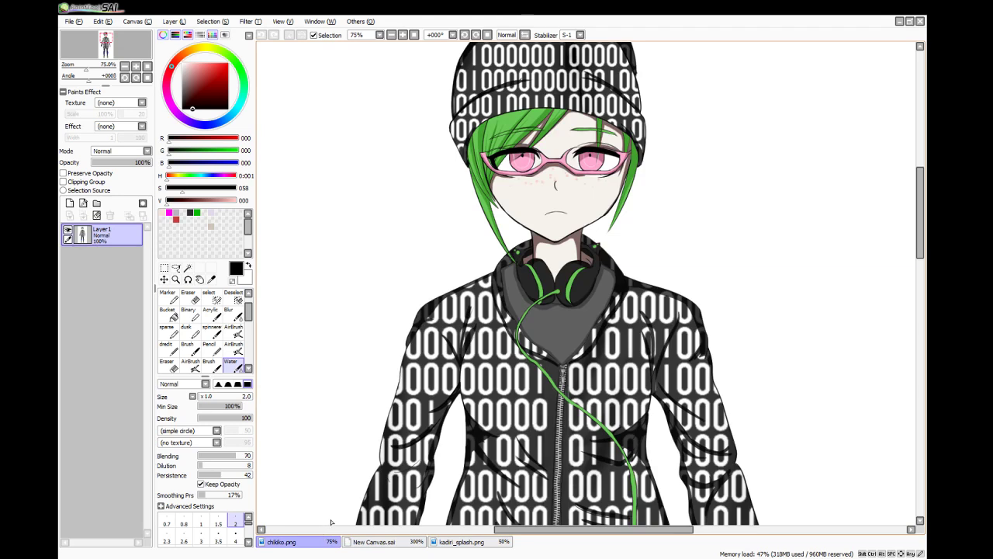
pyautogui.click(372, 542)
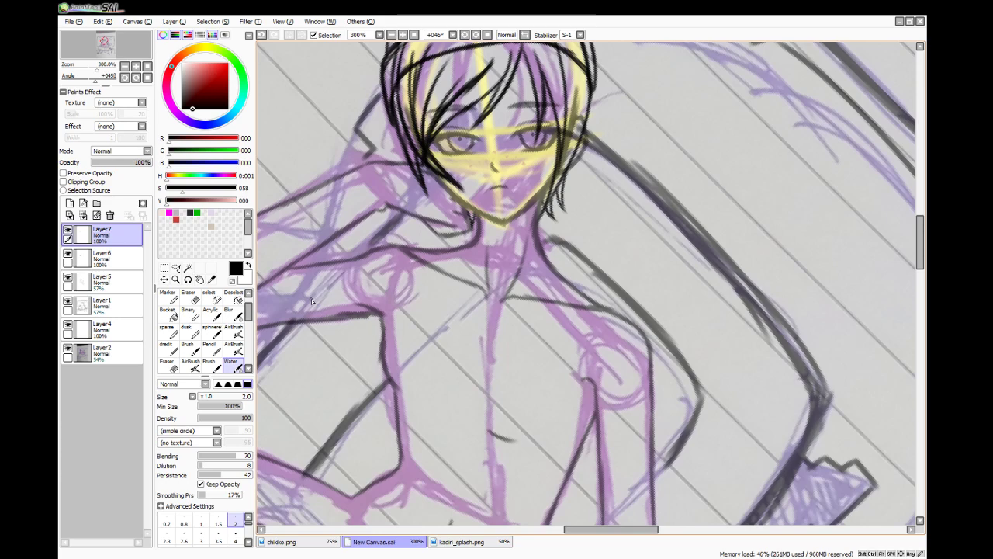
pyautogui.moveTo(470, 249)
pyautogui.mouseDown()
pyautogui.moveTo(502, 288)
pyautogui.moveTo(481, 264)
pyautogui.moveTo(502, 286)
pyautogui.moveTo(540, 251)
pyautogui.moveTo(498, 287)
pyautogui.mouseUp()
# - Check the jacket in chikko.png and draw the collar flap around the neckline on Layer7, redoing strokes along its front edge
pyautogui.click(303, 542)
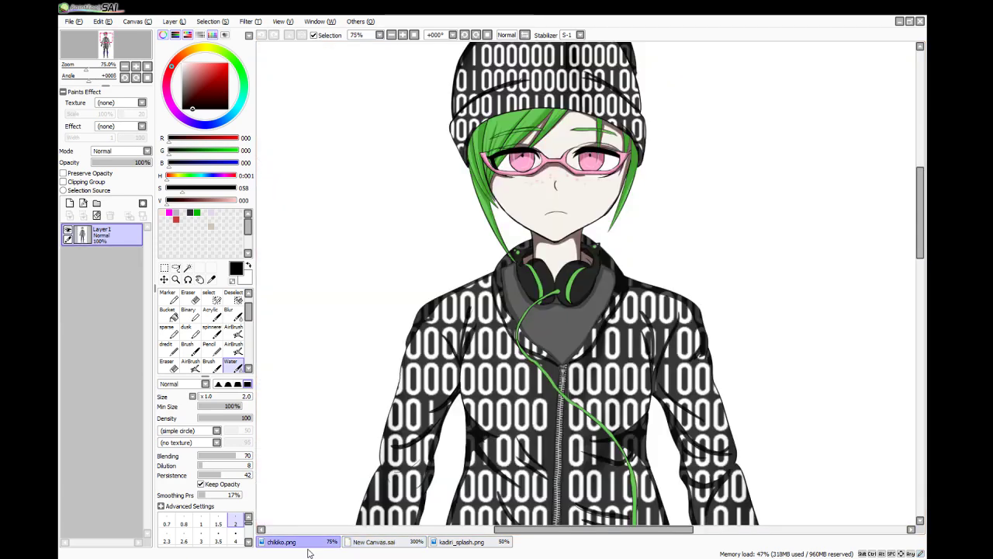
pyautogui.click(353, 541)
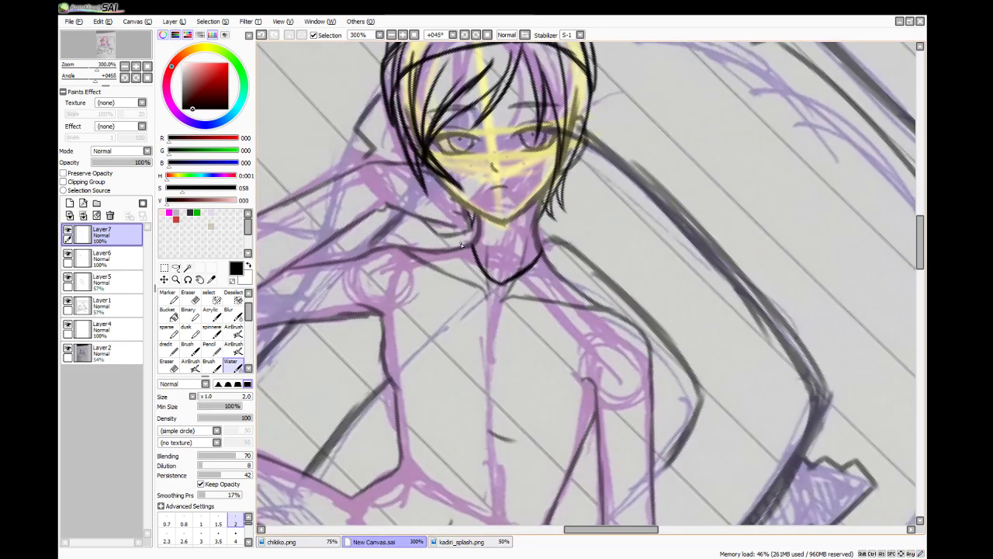
pyautogui.moveTo(466, 242)
pyautogui.mouseDown()
pyautogui.moveTo(451, 247)
pyautogui.moveTo(472, 309)
pyautogui.mouseUp()
pyautogui.moveTo(453, 271); pyautogui.dragTo(487, 329)
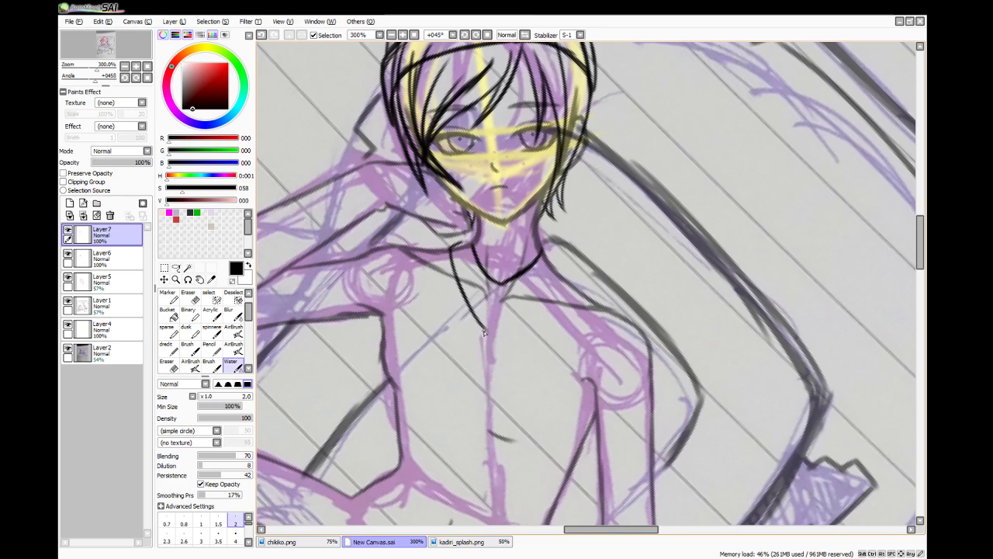
pyautogui.hotkey('ctrl', 'z')
pyautogui.moveTo(466, 301); pyautogui.dragTo(471, 335)
pyautogui.hotkey('ctrl', 'z')
pyautogui.moveTo(471, 310)
pyautogui.mouseDown()
pyautogui.moveTo(557, 262)
pyautogui.moveTo(544, 249)
pyautogui.moveTo(556, 265)
pyautogui.moveTo(546, 281)
pyautogui.mouseUp()
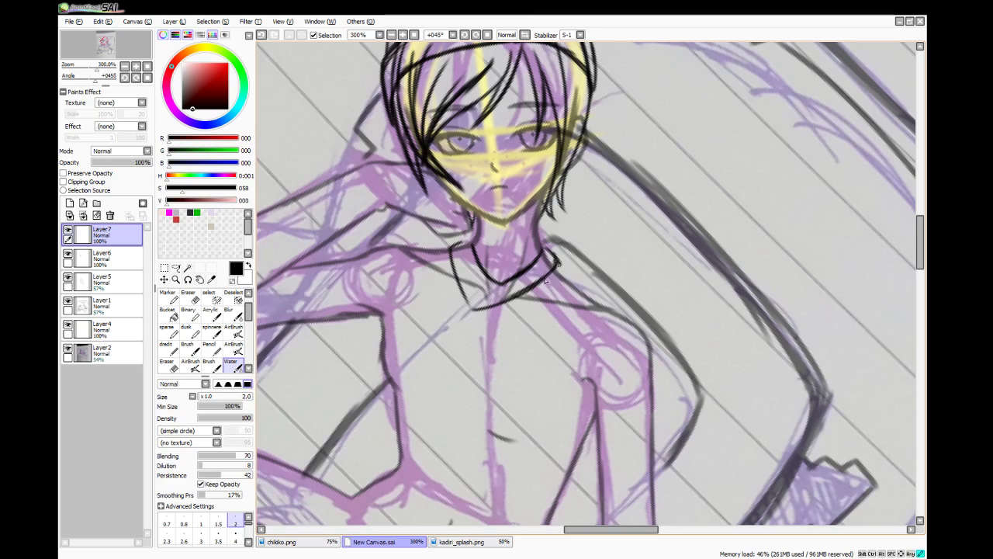
# - Consult chikko.png and draw the collar's outer lower edge and folded corner on the side of the arm resting on the lap
pyautogui.click(326, 540)
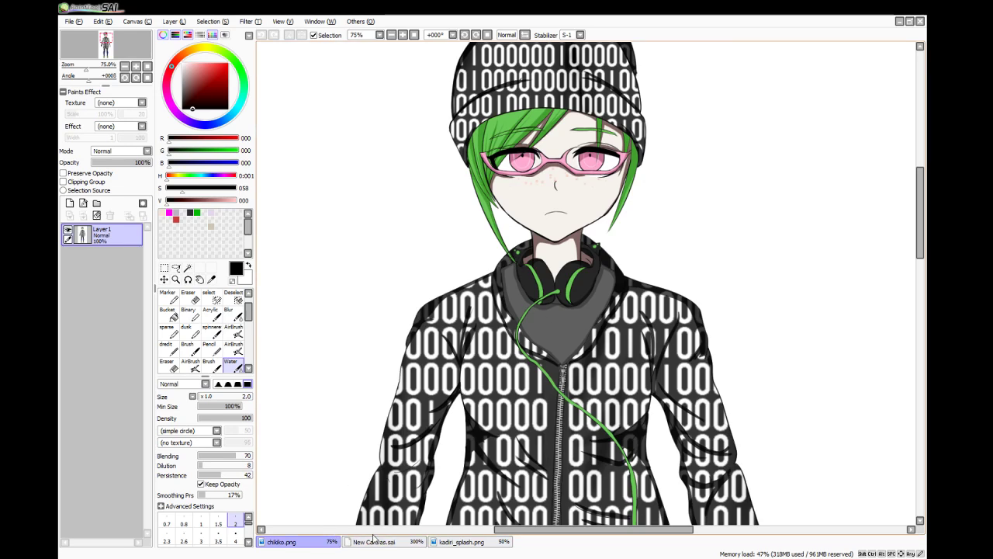
pyautogui.click(373, 540)
pyautogui.moveTo(493, 318); pyautogui.dragTo(543, 309)
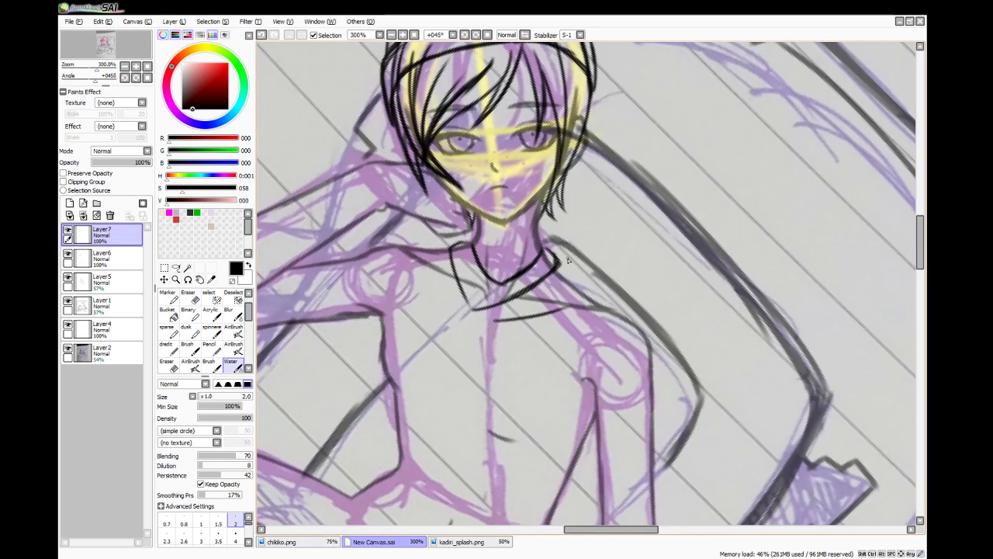
pyautogui.moveTo(548, 237); pyautogui.dragTo(602, 294)
pyautogui.moveTo(559, 248)
pyautogui.mouseDown()
pyautogui.moveTo(575, 265)
pyautogui.moveTo(557, 281)
pyautogui.moveTo(541, 235)
pyautogui.moveTo(577, 260)
pyautogui.mouseUp()
pyautogui.moveTo(560, 314)
pyautogui.mouseDown()
pyautogui.moveTo(597, 298)
pyautogui.moveTo(591, 291)
pyautogui.mouseUp()
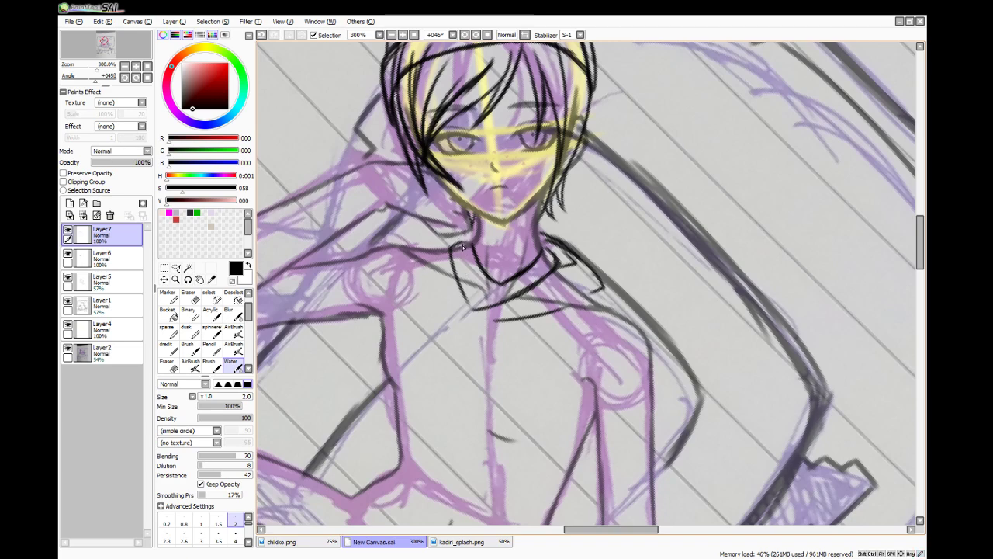
# - Add the collar folds beside the neck on the side of the raised arm, redoing the short lower fold line
pyautogui.moveTo(459, 246)
pyautogui.mouseDown()
pyautogui.moveTo(478, 239)
pyautogui.moveTo(427, 241)
pyautogui.moveTo(474, 228)
pyautogui.mouseUp()
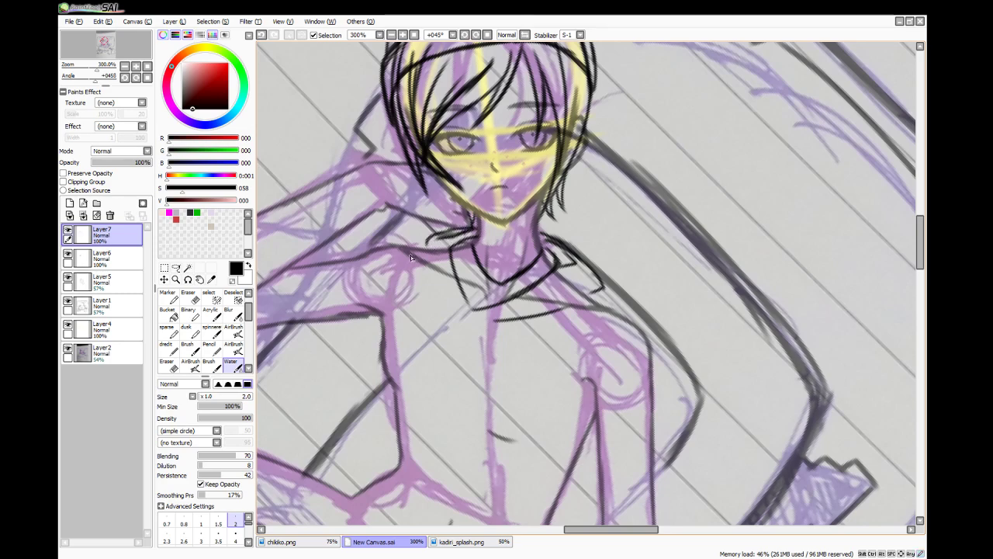
pyautogui.moveTo(449, 308); pyautogui.dragTo(439, 267)
pyautogui.hotkey('ctrl', 'z')
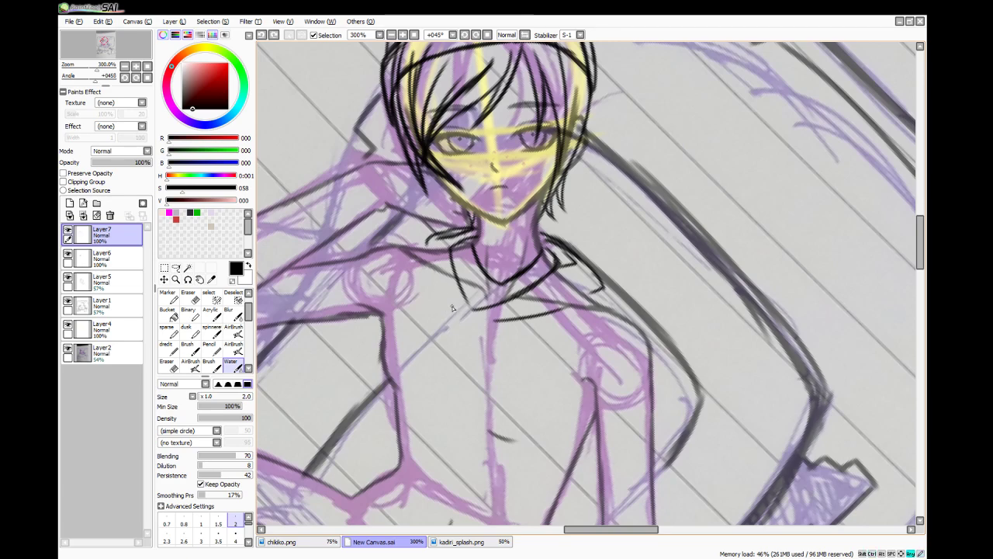
pyautogui.moveTo(453, 308); pyautogui.dragTo(447, 265)
# - Draw the jacket's front opening line from the collar down the torso to just above the hand on the lap
pyautogui.moveTo(468, 312); pyautogui.dragTo(425, 498)
pyautogui.hotkey('ctrl', 'z')
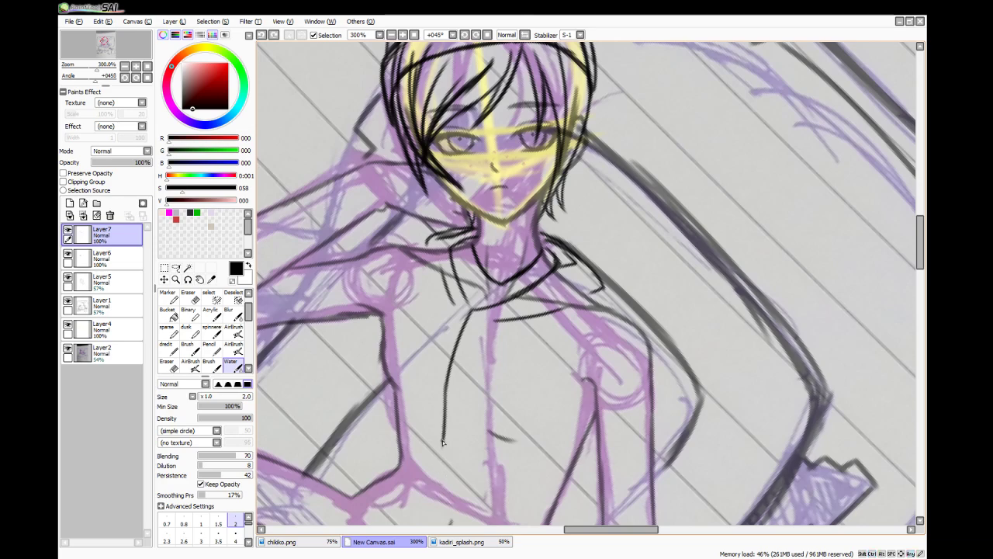
pyautogui.moveTo(444, 432)
pyautogui.mouseDown()
pyautogui.moveTo(411, 483)
pyautogui.moveTo(412, 504)
pyautogui.mouseUp()
pyautogui.moveTo(918, 257); pyautogui.dragTo(911, 284)
pyautogui.press('Home')
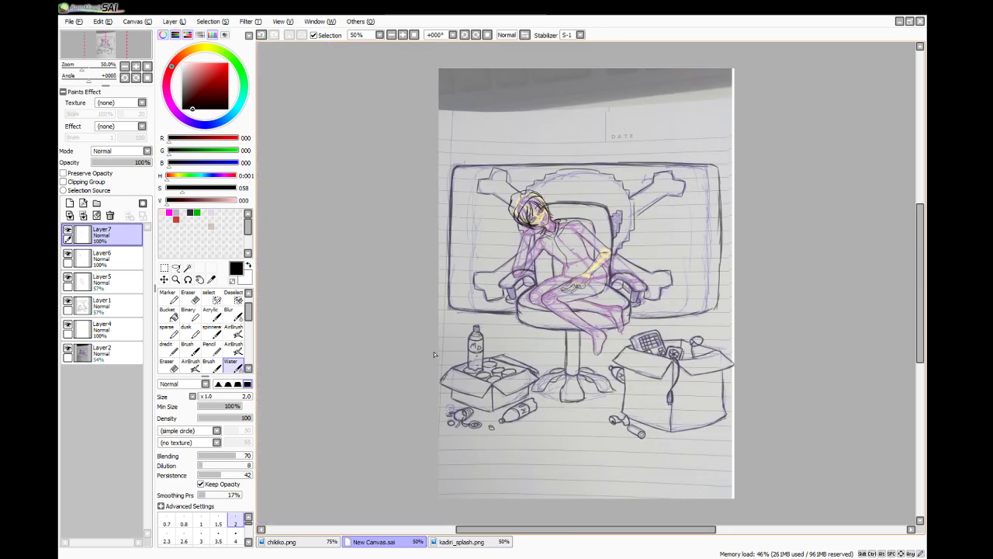
pyautogui.scroll(4, 578, 256)
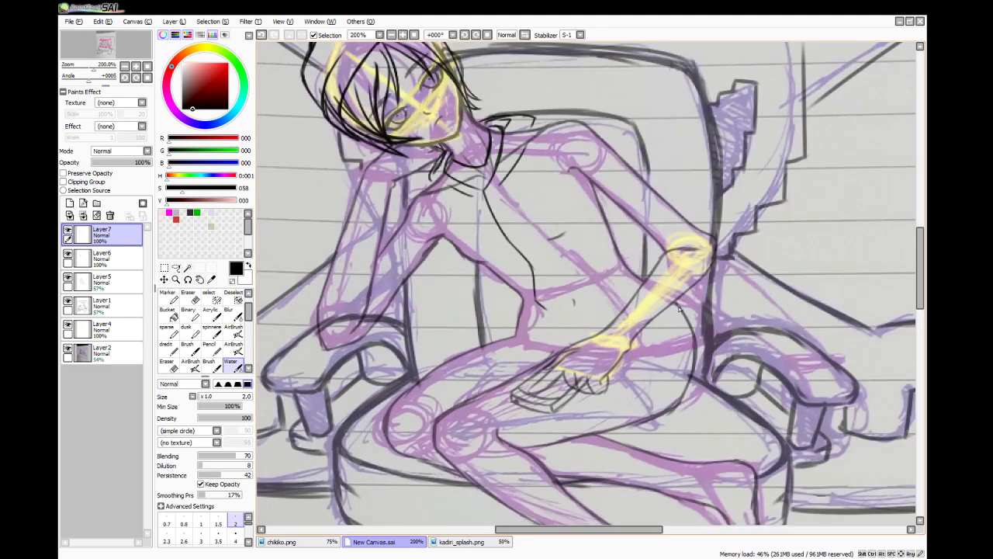
pyautogui.moveTo(919, 279); pyautogui.dragTo(919, 271)
pyautogui.scroll(1, 860, 288)
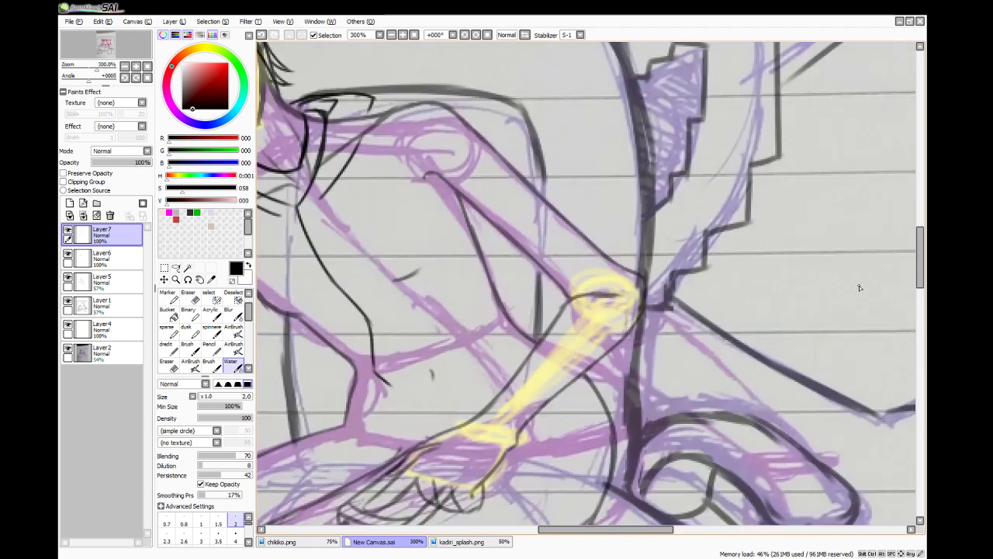
pyautogui.scroll(1, 860, 287)
pyautogui.moveTo(572, 530); pyautogui.dragTo(525, 508)
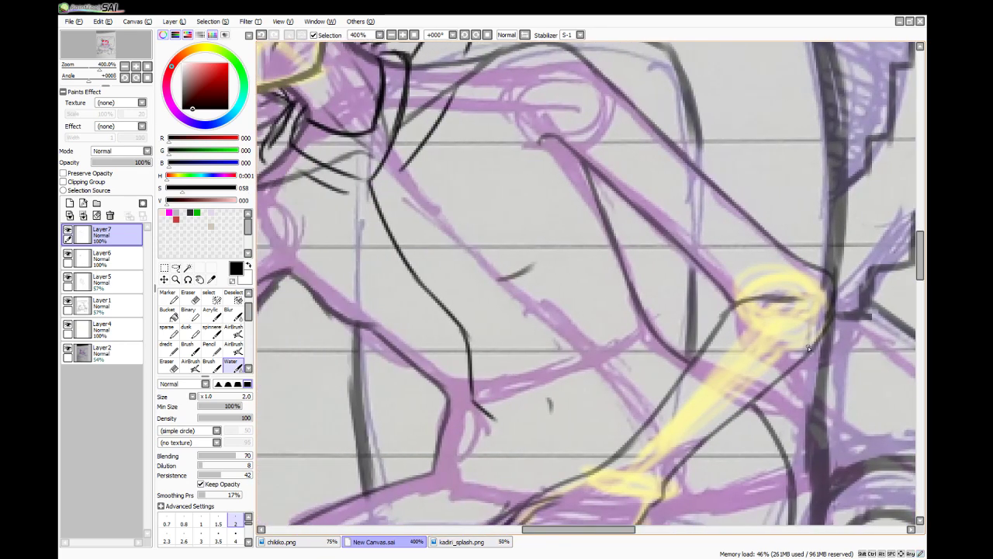
pyautogui.moveTo(920, 269); pyautogui.dragTo(920, 279)
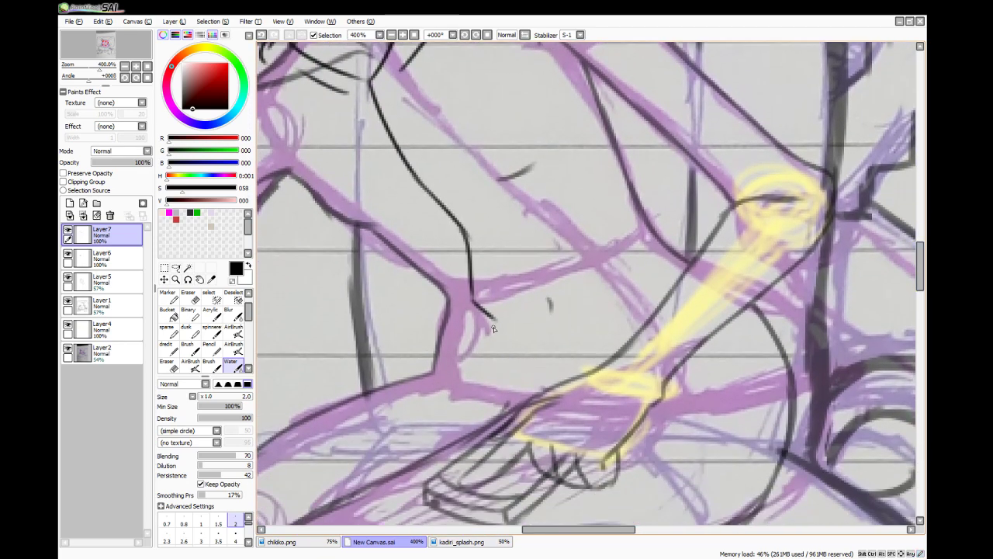
pyautogui.moveTo(487, 315); pyautogui.dragTo(512, 380)
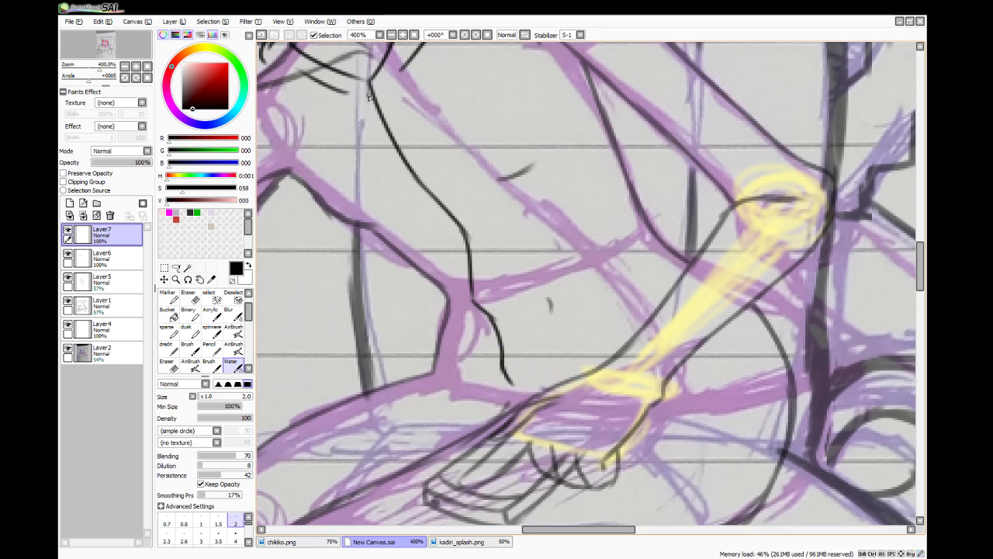
# - Draw a second line closely parallel to the front opening line to form the zipper strip, redoing uneven strokes
pyautogui.moveTo(378, 118); pyautogui.dragTo(405, 166)
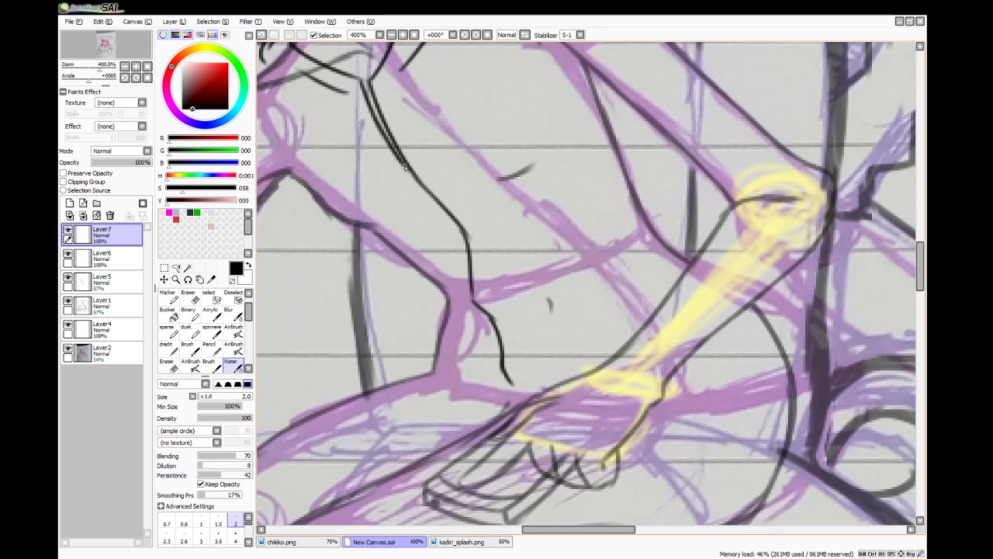
pyautogui.hotkey('ctrl', 'z')
pyautogui.moveTo(371, 104)
pyautogui.mouseDown()
pyautogui.moveTo(406, 175)
pyautogui.moveTo(395, 161)
pyautogui.moveTo(458, 241)
pyautogui.mouseUp()
pyautogui.hotkey('ctrl', 'z')
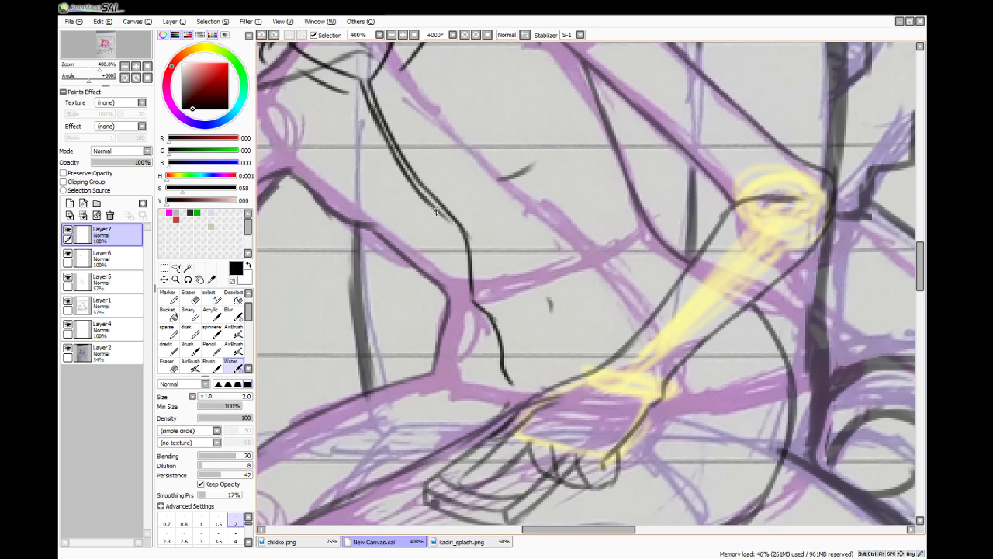
pyautogui.moveTo(435, 209)
pyautogui.mouseDown()
pyautogui.moveTo(461, 256)
pyautogui.moveTo(462, 246)
pyautogui.moveTo(464, 303)
pyautogui.moveTo(464, 274)
pyautogui.moveTo(468, 310)
pyautogui.moveTo(483, 322)
pyautogui.moveTo(466, 307)
pyautogui.moveTo(490, 342)
pyautogui.moveTo(484, 325)
pyautogui.moveTo(492, 358)
pyautogui.moveTo(492, 344)
pyautogui.moveTo(494, 372)
pyautogui.moveTo(517, 395)
pyautogui.mouseUp()
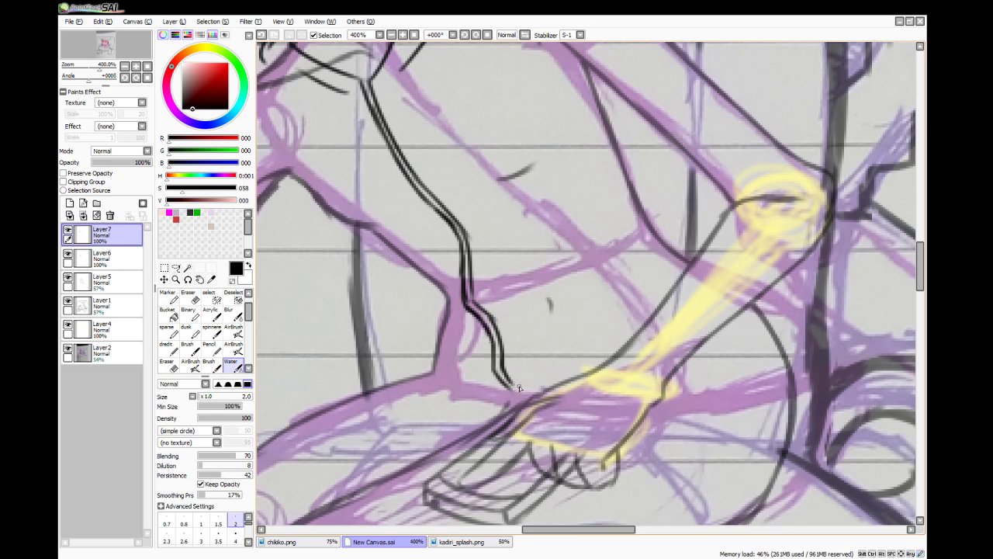
# - Examine the lower jacket in chikko.png and continue the double zipper line past the waist, angled down across the lap
pyautogui.click(454, 547)
pyautogui.click(392, 547)
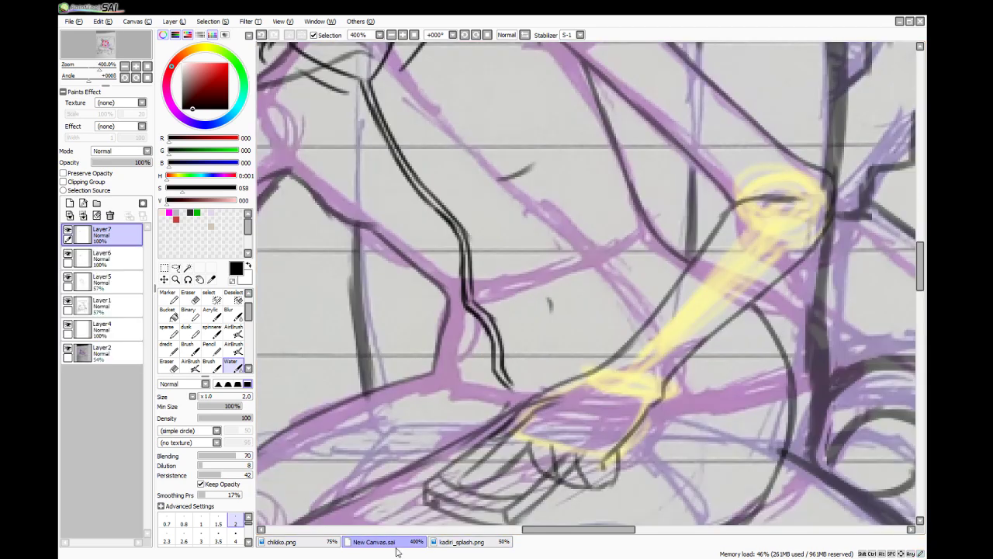
pyautogui.click(316, 547)
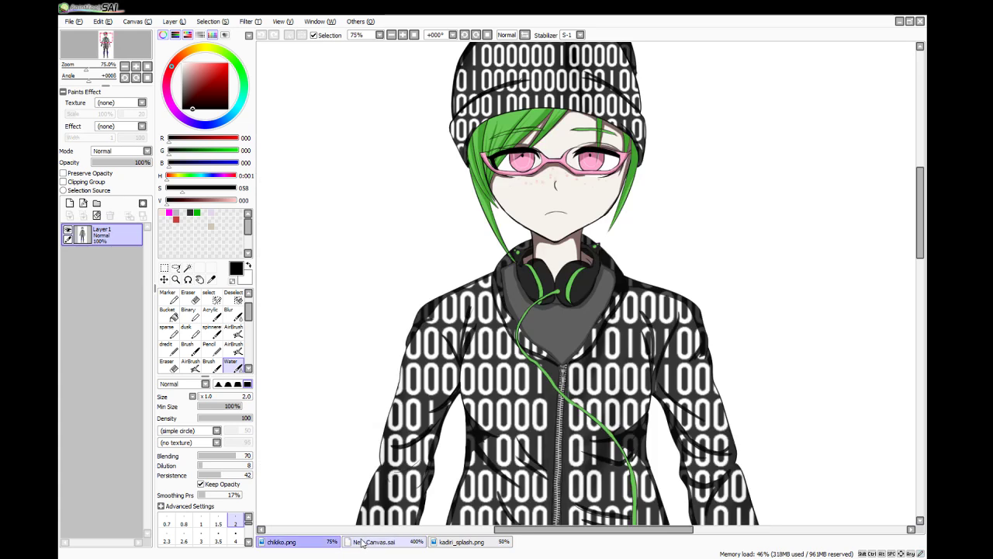
pyautogui.moveTo(920, 219); pyautogui.dragTo(923, 289)
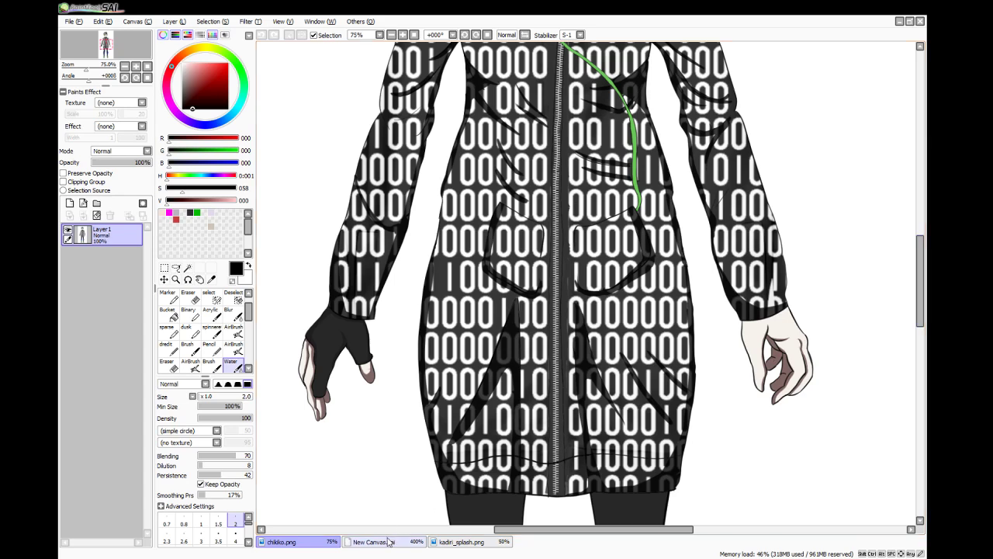
pyautogui.click(389, 541)
pyautogui.moveTo(508, 394)
pyautogui.mouseDown()
pyautogui.moveTo(502, 387)
pyautogui.moveTo(447, 429)
pyautogui.mouseUp()
pyautogui.moveTo(519, 380)
pyautogui.mouseDown()
pyautogui.moveTo(469, 425)
pyautogui.moveTo(408, 452)
pyautogui.mouseUp()
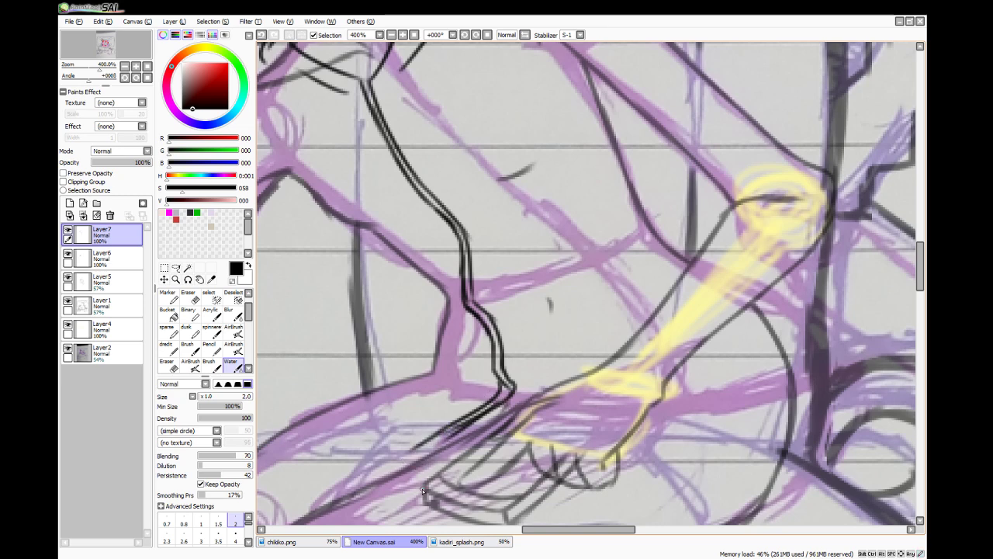
pyautogui.moveTo(461, 435); pyautogui.dragTo(427, 449)
# - Draw the jacket's bottom hem from the zipper end across the far thigh and turn it up toward the waist, consulting chikko.png
pyautogui.moveTo(920, 287); pyautogui.dragTo(921, 302)
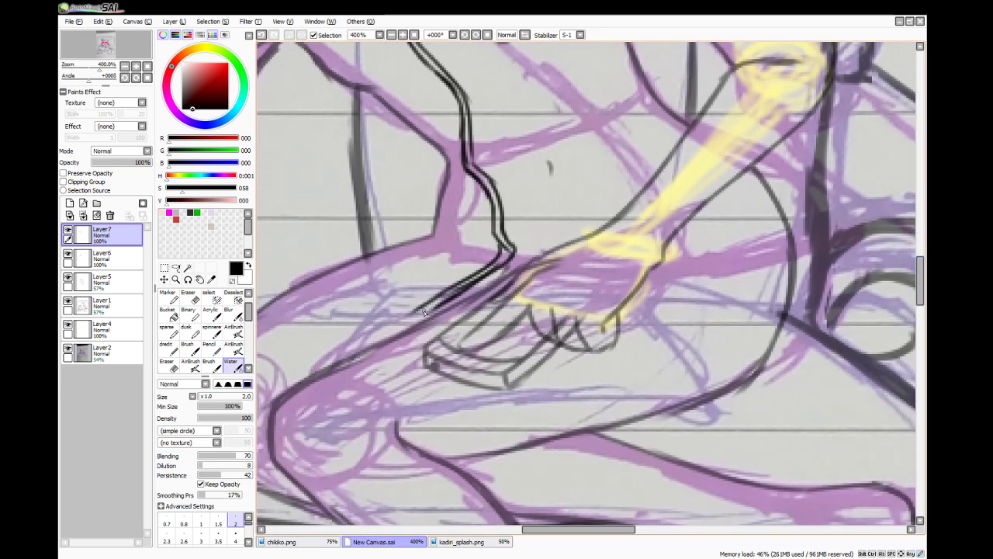
pyautogui.moveTo(431, 309)
pyautogui.mouseDown()
pyautogui.moveTo(415, 314)
pyautogui.moveTo(346, 288)
pyautogui.mouseUp()
pyautogui.moveTo(280, 294); pyautogui.dragTo(336, 291)
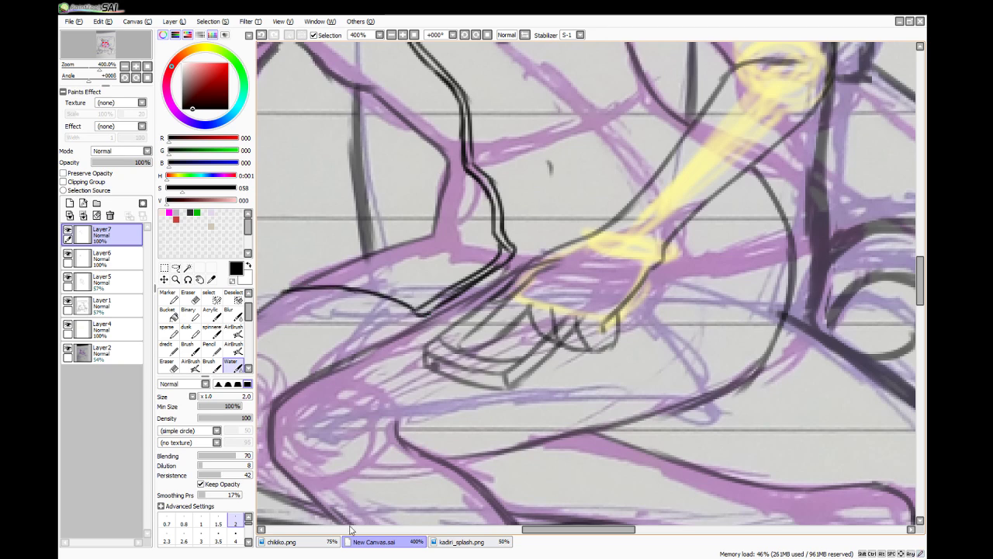
pyautogui.click(316, 542)
pyautogui.click(364, 541)
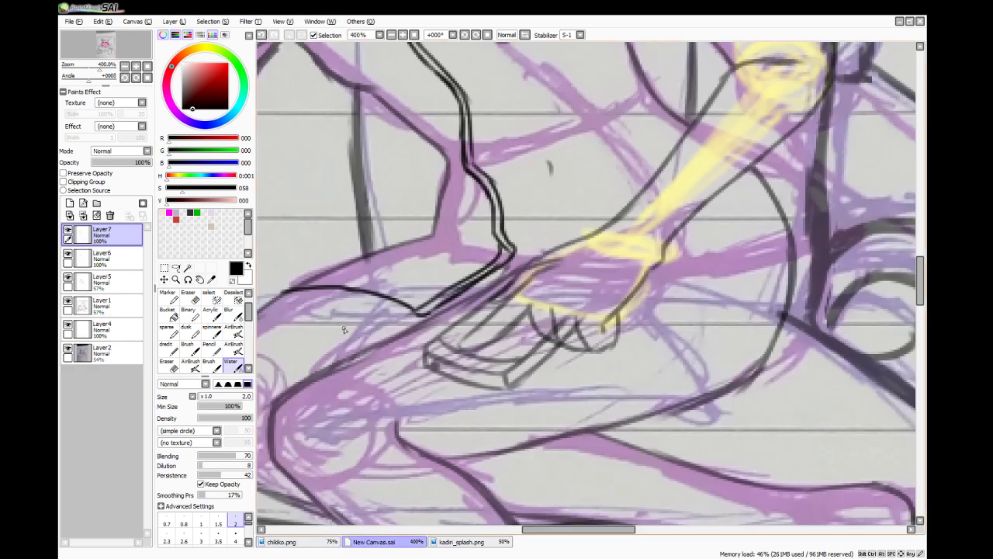
pyautogui.moveTo(535, 529); pyautogui.dragTo(521, 529)
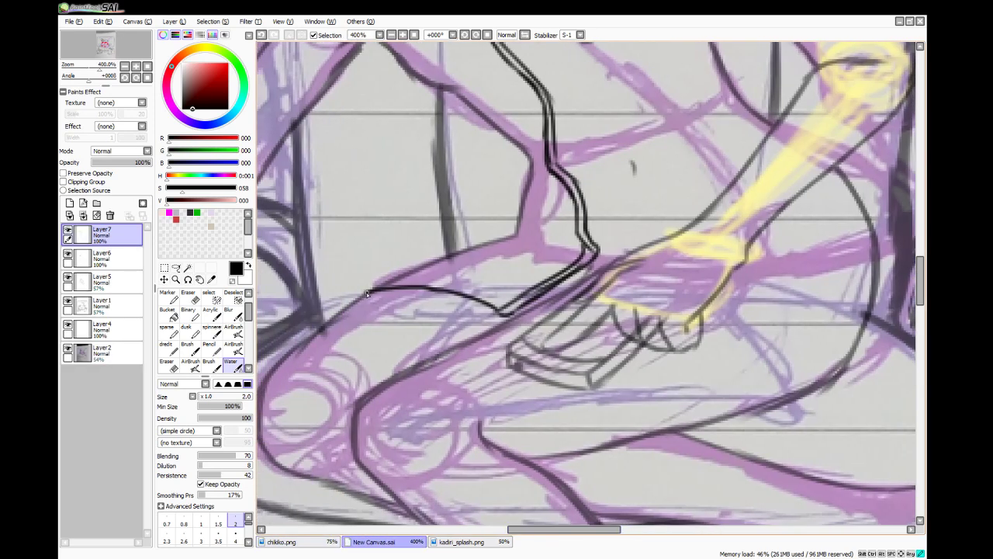
pyautogui.moveTo(368, 294)
pyautogui.mouseDown()
pyautogui.moveTo(420, 251)
pyautogui.moveTo(410, 265)
pyautogui.moveTo(457, 245)
pyautogui.mouseUp()
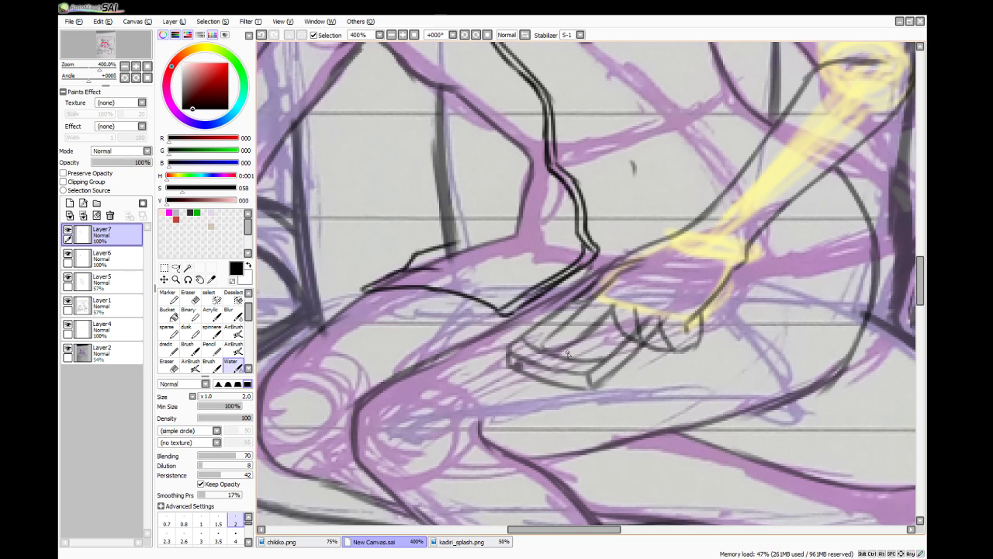
# - Draw the hem on the other side of the zipper and behind the hand around the near thigh, and add the hem band line
pyautogui.moveTo(512, 319); pyautogui.dragTo(556, 315)
pyautogui.moveTo(703, 326)
pyautogui.mouseDown()
pyautogui.moveTo(761, 374)
pyautogui.moveTo(767, 408)
pyautogui.moveTo(811, 401)
pyautogui.mouseUp()
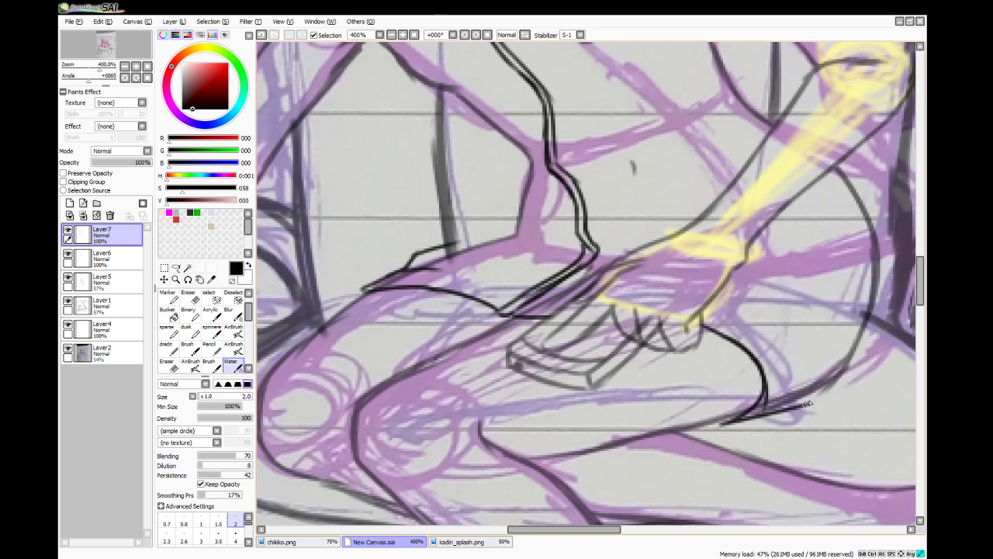
pyautogui.moveTo(809, 358); pyautogui.dragTo(808, 404)
pyautogui.moveTo(713, 295); pyautogui.dragTo(769, 312)
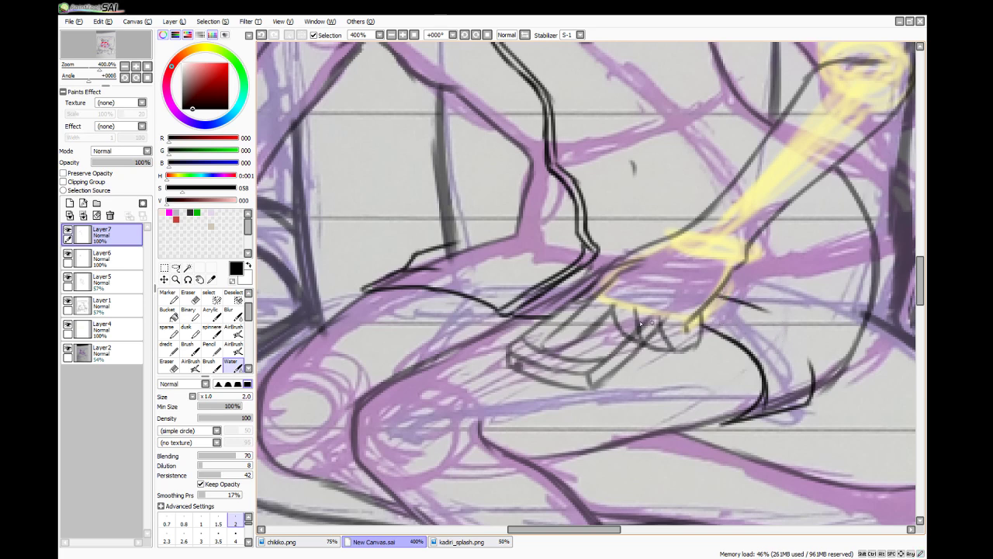
pyautogui.moveTo(429, 264); pyautogui.dragTo(497, 280)
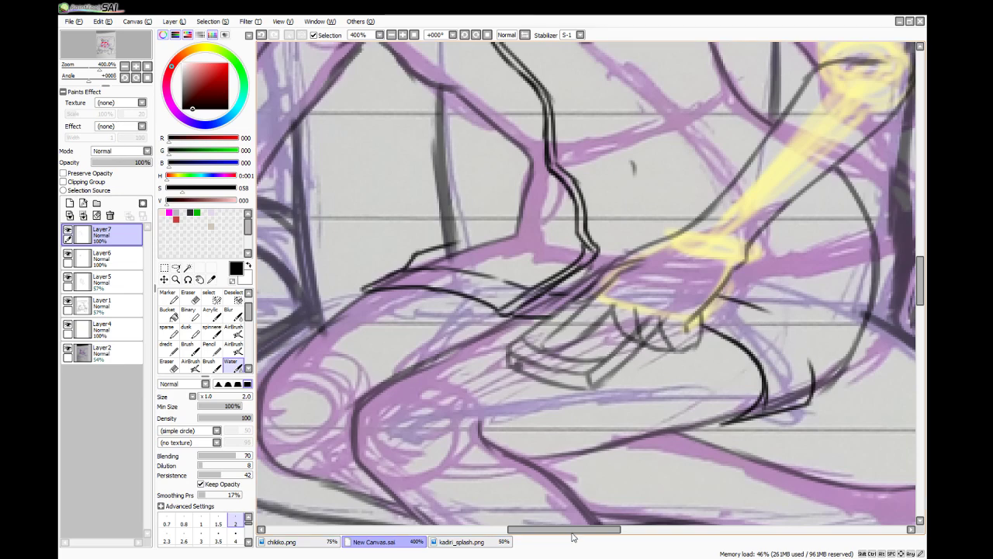
# - Draw the jacket's front torso contour from the far armpit down to the waist bulge and onto the lap, redoing the first stroke
pyautogui.moveTo(573, 531); pyautogui.dragTo(605, 531)
pyautogui.moveTo(625, 392)
pyautogui.mouseDown()
pyautogui.moveTo(685, 340)
pyautogui.moveTo(678, 238)
pyautogui.mouseUp()
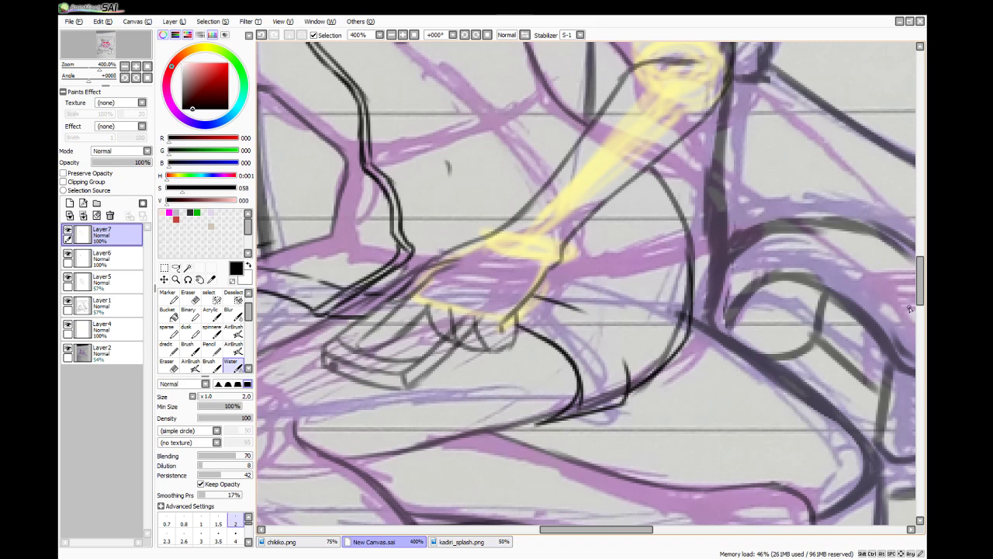
pyautogui.scroll(5, 474, 379)
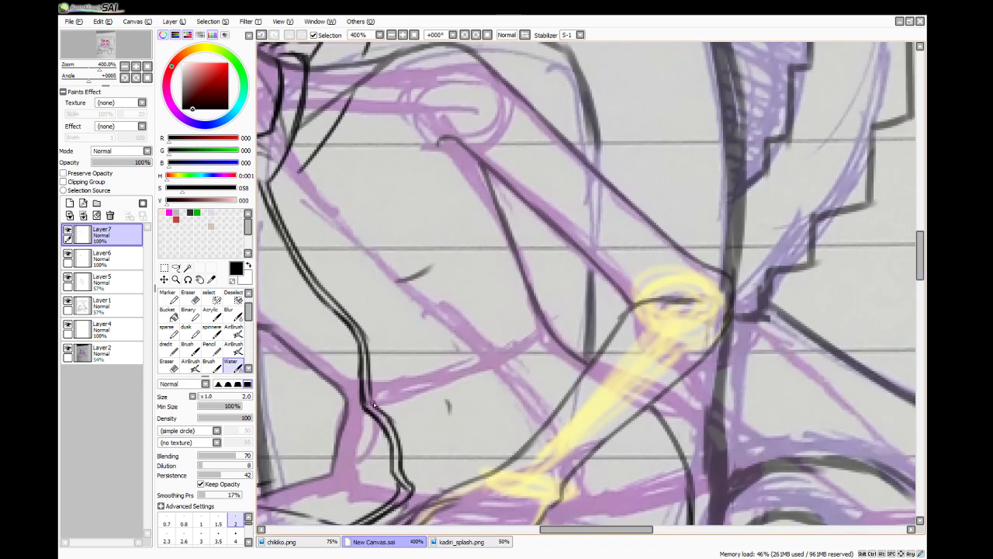
pyautogui.moveTo(562, 530); pyautogui.dragTo(533, 530)
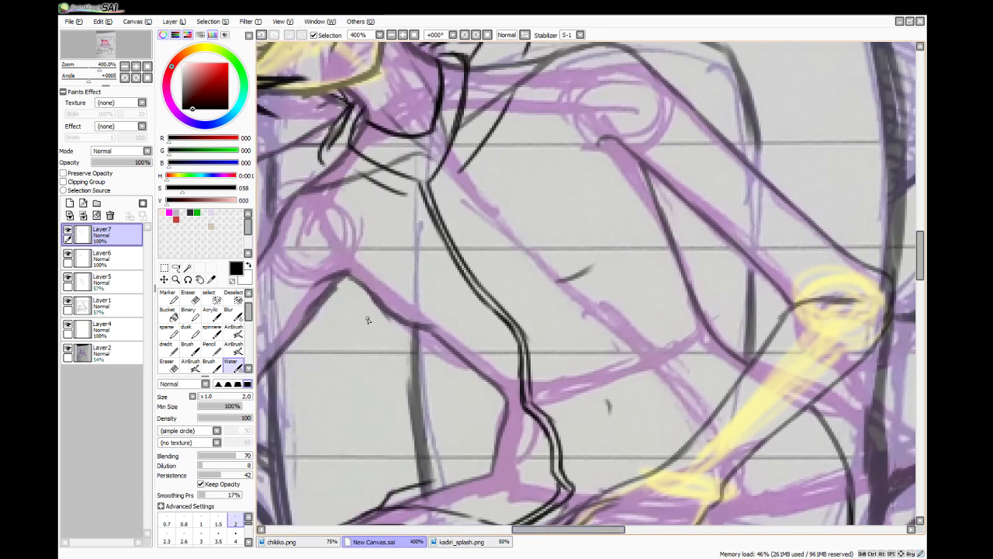
pyautogui.moveTo(340, 279); pyautogui.dragTo(436, 356)
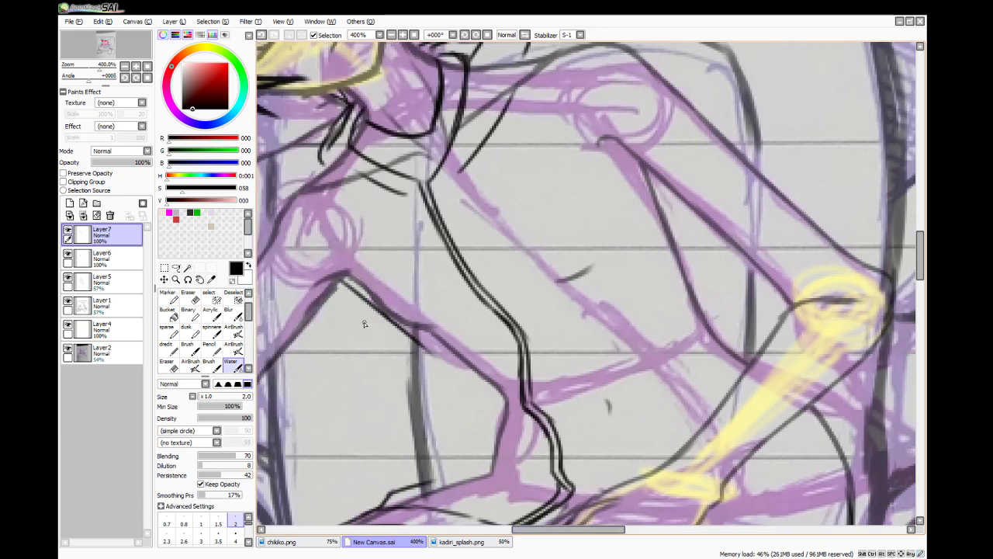
pyautogui.hotkey('ctrl', 'z')
pyautogui.moveTo(339, 277)
pyautogui.mouseDown()
pyautogui.moveTo(484, 405)
pyautogui.moveTo(479, 397)
pyautogui.moveTo(479, 422)
pyautogui.moveTo(503, 443)
pyautogui.moveTo(489, 432)
pyautogui.moveTo(472, 460)
pyautogui.moveTo(433, 484)
pyautogui.mouseUp()
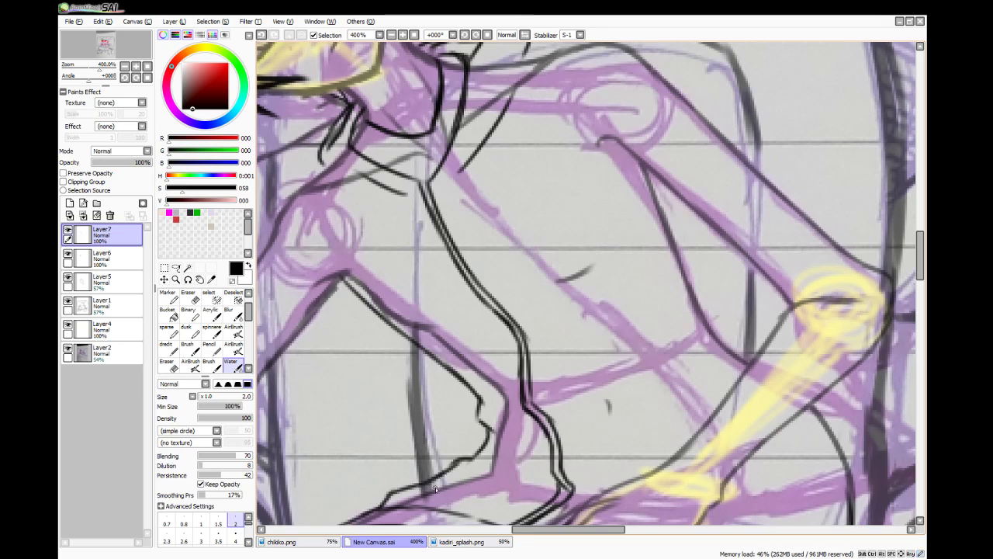
# - Add fold lines at the waist, one curving across the zipper strip and one short crease below it, redoing the first attempt
pyautogui.moveTo(479, 404)
pyautogui.mouseDown()
pyautogui.moveTo(522, 396)
pyautogui.moveTo(494, 444)
pyautogui.moveTo(479, 406)
pyautogui.moveTo(513, 406)
pyautogui.moveTo(481, 425)
pyautogui.moveTo(507, 451)
pyautogui.moveTo(456, 464)
pyautogui.moveTo(500, 478)
pyautogui.moveTo(474, 459)
pyautogui.moveTo(518, 470)
pyautogui.mouseUp()
pyautogui.hotkey('ctrl', 'z')
pyautogui.moveTo(478, 403); pyautogui.dragTo(594, 395)
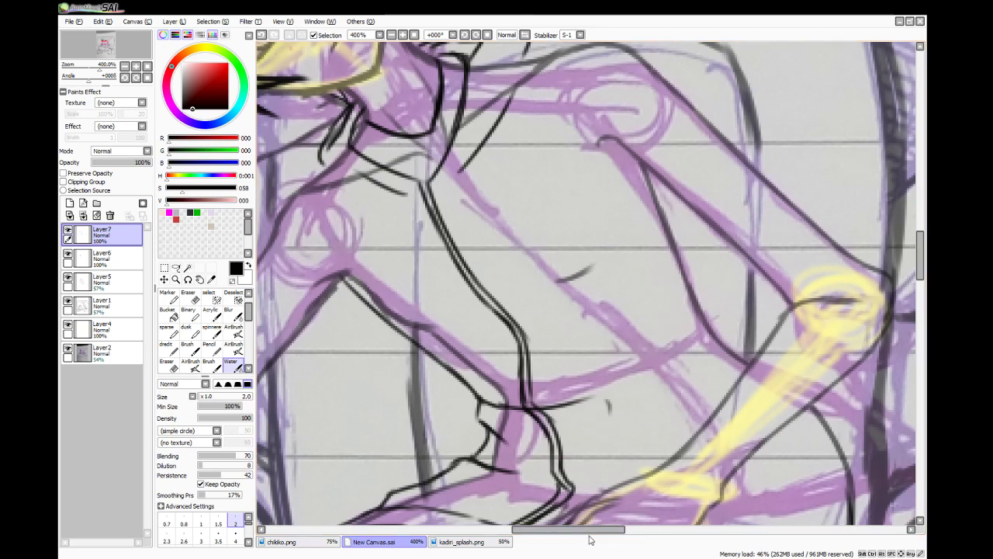
# - Draw the jacket's far shoulder and chest edge from the collar down to the armpit, and check the whole jacket in chikko.png
pyautogui.moveTo(588, 529); pyautogui.dragTo(564, 531)
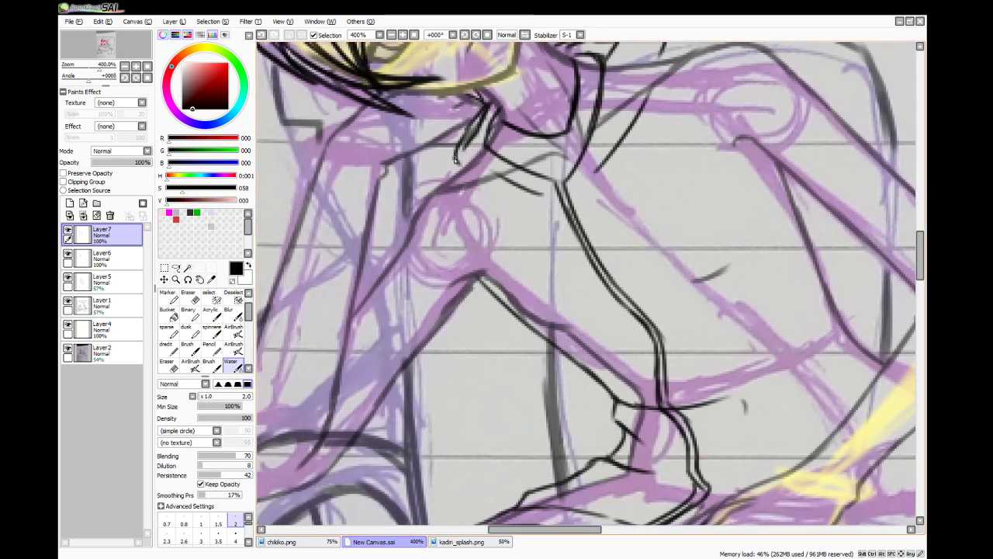
pyautogui.moveTo(454, 159)
pyautogui.mouseDown()
pyautogui.moveTo(409, 203)
pyautogui.moveTo(442, 254)
pyautogui.moveTo(494, 285)
pyautogui.mouseUp()
pyautogui.click(318, 545)
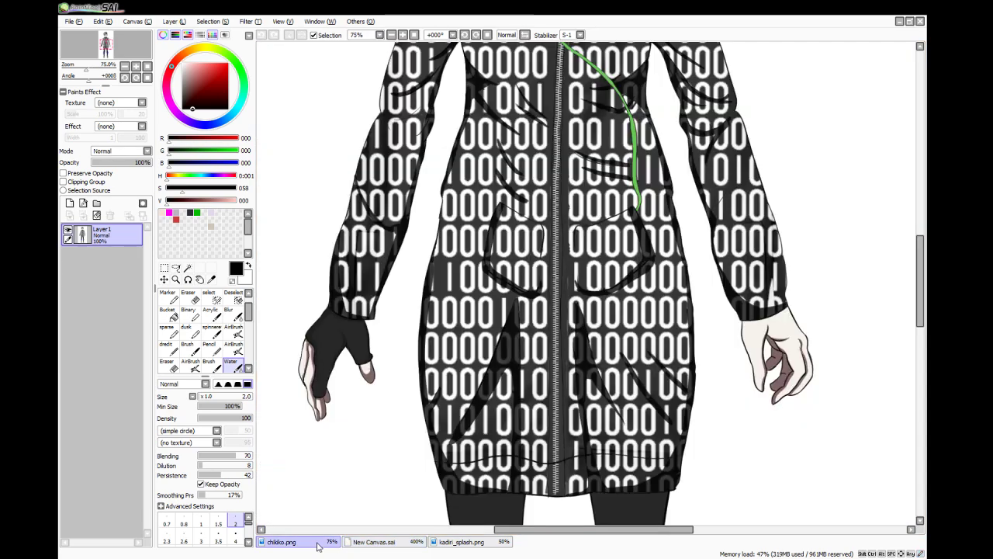
pyautogui.scroll(-3, 508, 418)
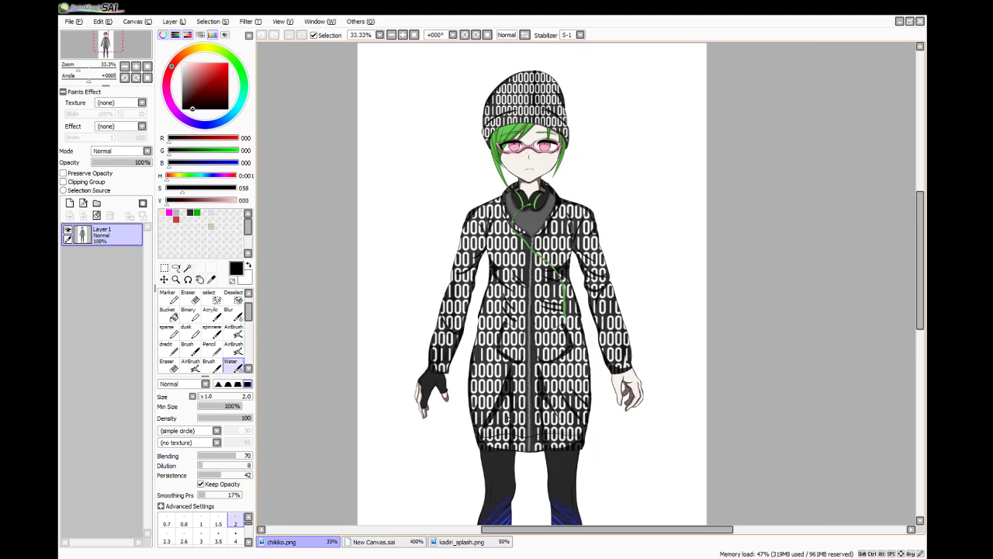
pyautogui.click(373, 543)
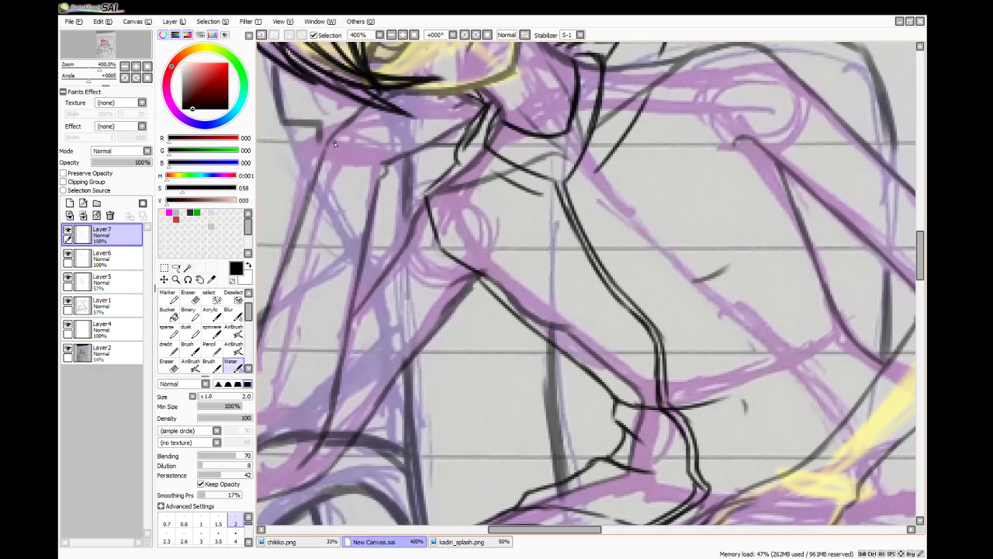
# - Draw the cuff at the raised far wrist and the sleeve's underside from the armpit down to and around the elbow
pyautogui.moveTo(325, 135)
pyautogui.mouseDown()
pyautogui.moveTo(393, 170)
pyautogui.moveTo(381, 176)
pyautogui.mouseUp()
pyautogui.moveTo(424, 197); pyautogui.dragTo(412, 232)
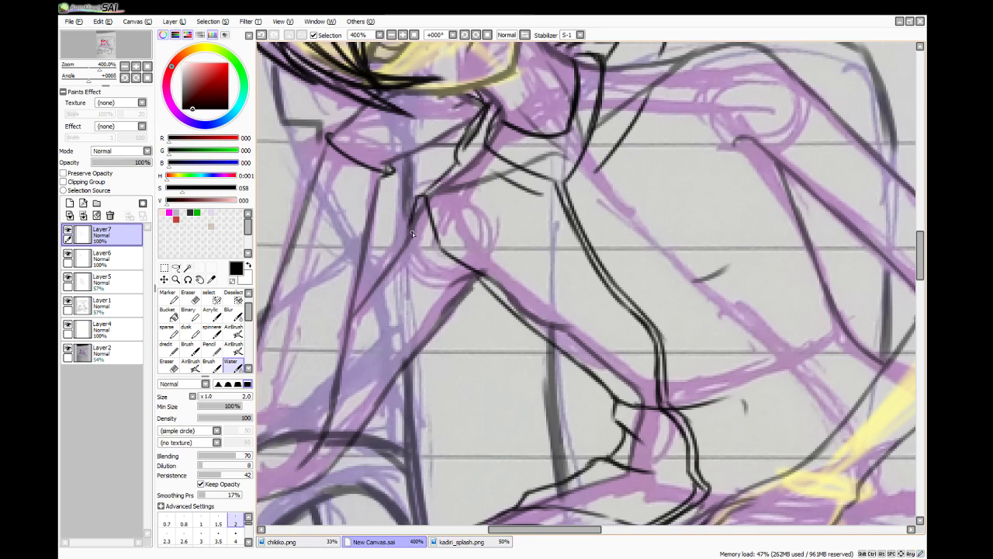
pyautogui.moveTo(479, 283)
pyautogui.mouseDown()
pyautogui.moveTo(447, 365)
pyautogui.moveTo(371, 441)
pyautogui.moveTo(349, 484)
pyautogui.mouseUp()
pyautogui.moveTo(512, 529); pyautogui.dragTo(467, 541)
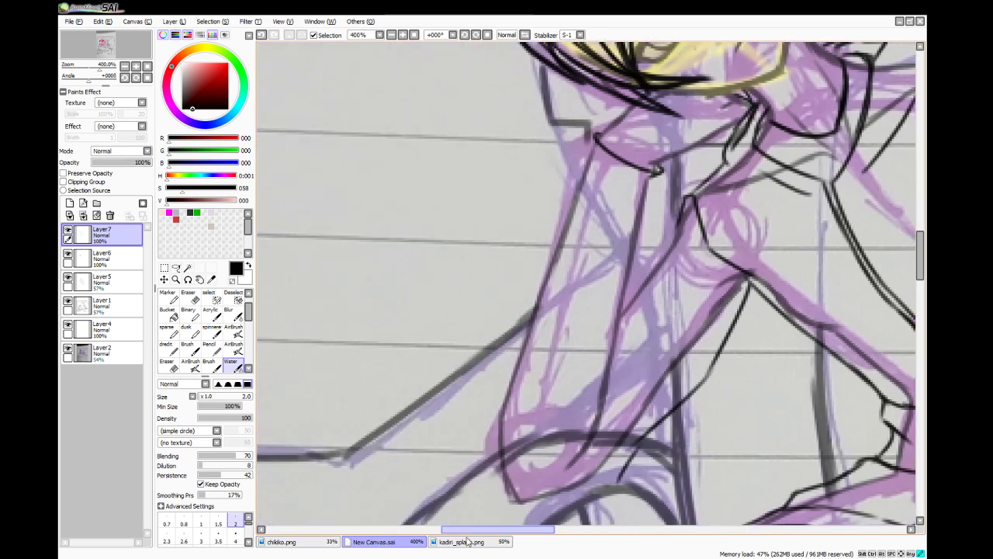
pyautogui.moveTo(512, 503); pyautogui.dragTo(616, 485)
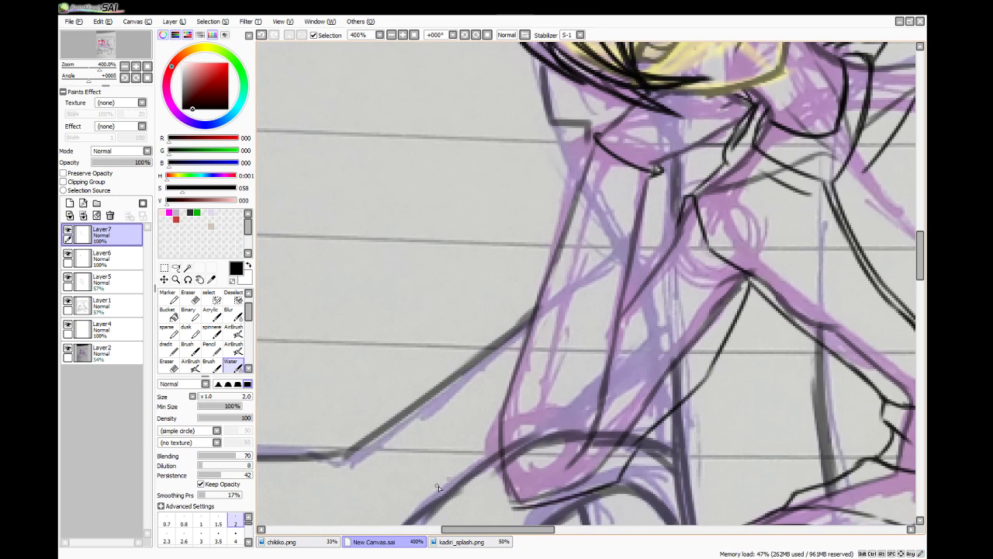
# - Draw the outer edge of the far forearm sleeve between elbow and cuff, erasing the overlapping bit and redrawing the line
pyautogui.moveTo(519, 501)
pyautogui.mouseDown()
pyautogui.moveTo(497, 391)
pyautogui.moveTo(501, 421)
pyautogui.moveTo(515, 346)
pyautogui.mouseUp()
pyautogui.moveTo(585, 140)
pyautogui.mouseDown()
pyautogui.moveTo(543, 286)
pyautogui.moveTo(499, 374)
pyautogui.mouseUp()
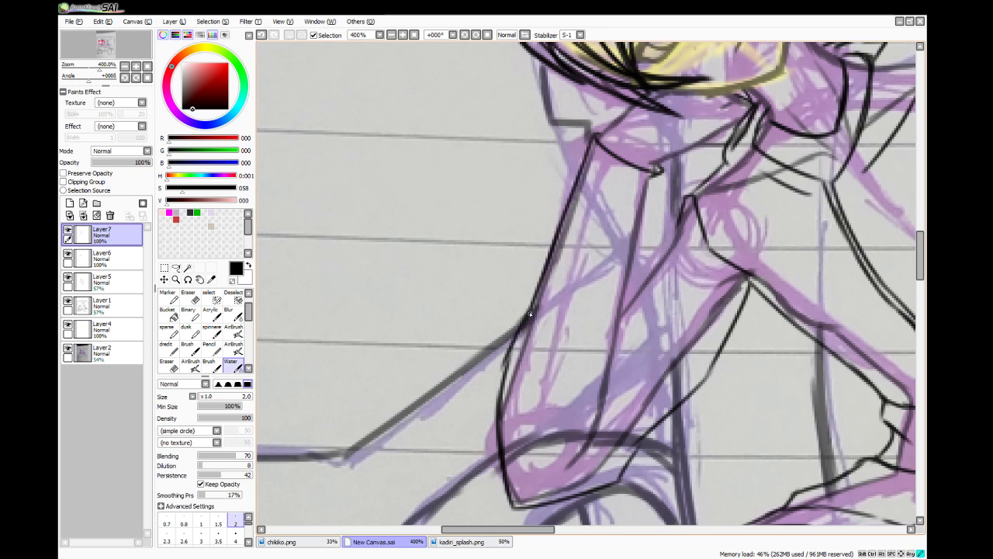
pyautogui.press('e')
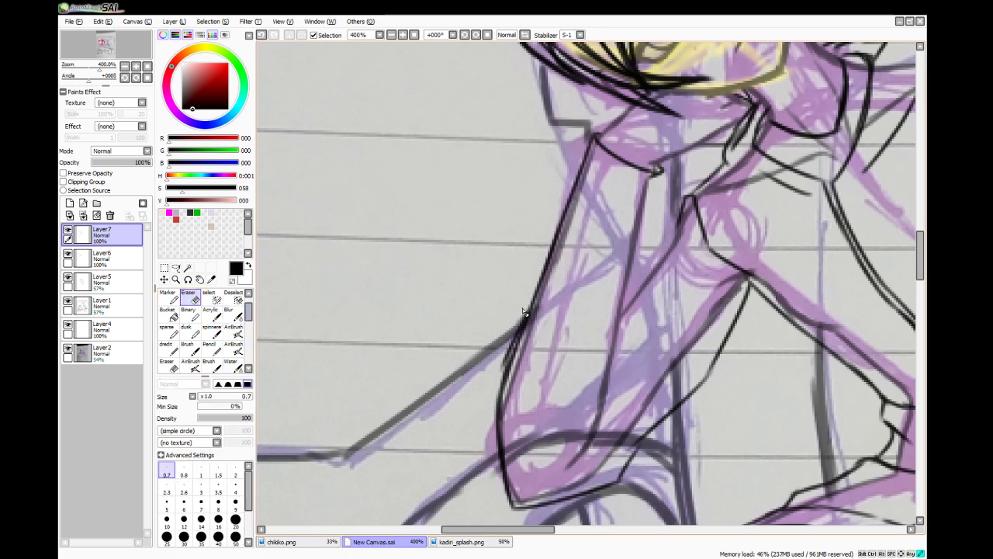
pyautogui.moveTo(526, 317); pyautogui.dragTo(516, 329)
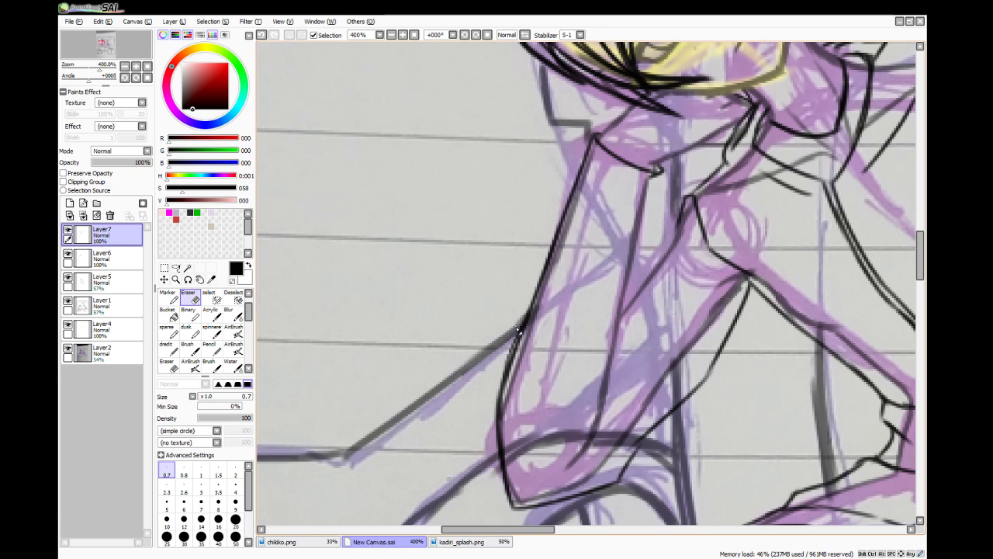
pyautogui.click(233, 364)
pyautogui.moveTo(509, 368); pyautogui.dragTo(592, 140)
# - Draw the inner edge of the far forearm sleeve from the cuff to the elbow and add short creases where the arm bends
pyautogui.moveTo(659, 176)
pyautogui.mouseDown()
pyautogui.moveTo(619, 302)
pyautogui.moveTo(623, 276)
pyautogui.moveTo(617, 358)
pyautogui.moveTo(618, 339)
pyautogui.moveTo(586, 445)
pyautogui.moveTo(601, 411)
pyautogui.moveTo(551, 483)
pyautogui.mouseUp()
pyautogui.moveTo(624, 307)
pyautogui.mouseDown()
pyautogui.moveTo(628, 350)
pyautogui.moveTo(598, 444)
pyautogui.mouseUp()
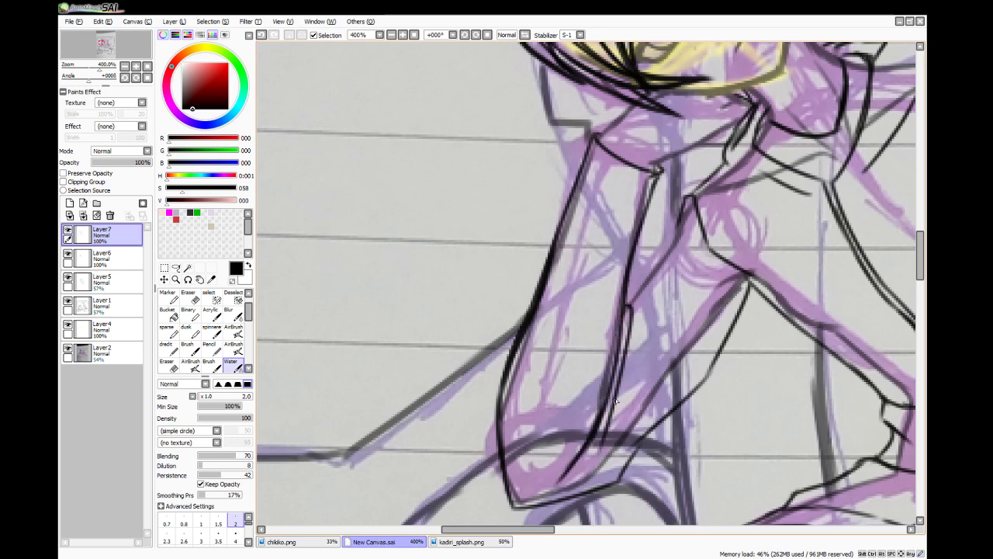
pyautogui.moveTo(619, 380); pyautogui.dragTo(624, 418)
pyautogui.moveTo(613, 355); pyautogui.dragTo(566, 448)
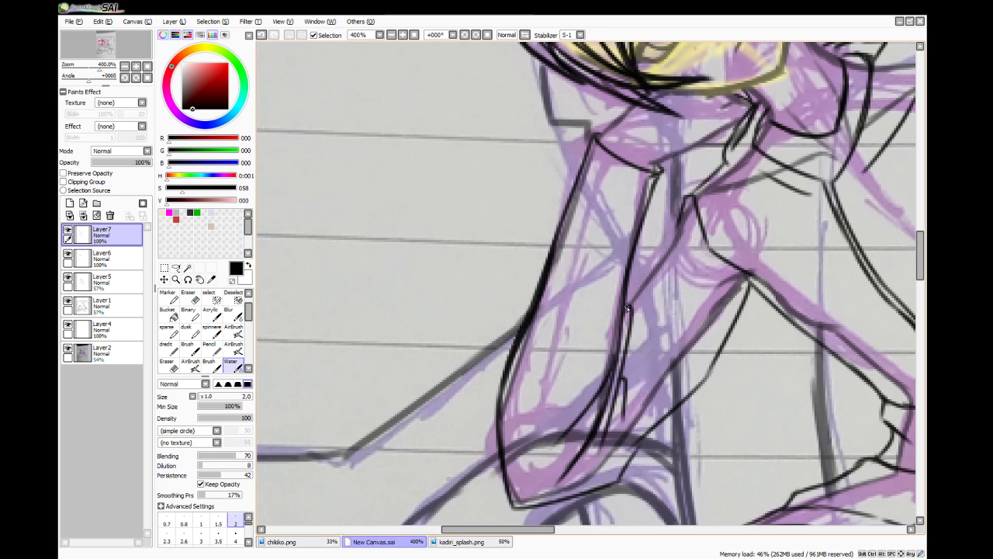
pyautogui.moveTo(628, 303)
pyautogui.mouseDown()
pyautogui.moveTo(679, 211)
pyautogui.moveTo(650, 265)
pyautogui.mouseUp()
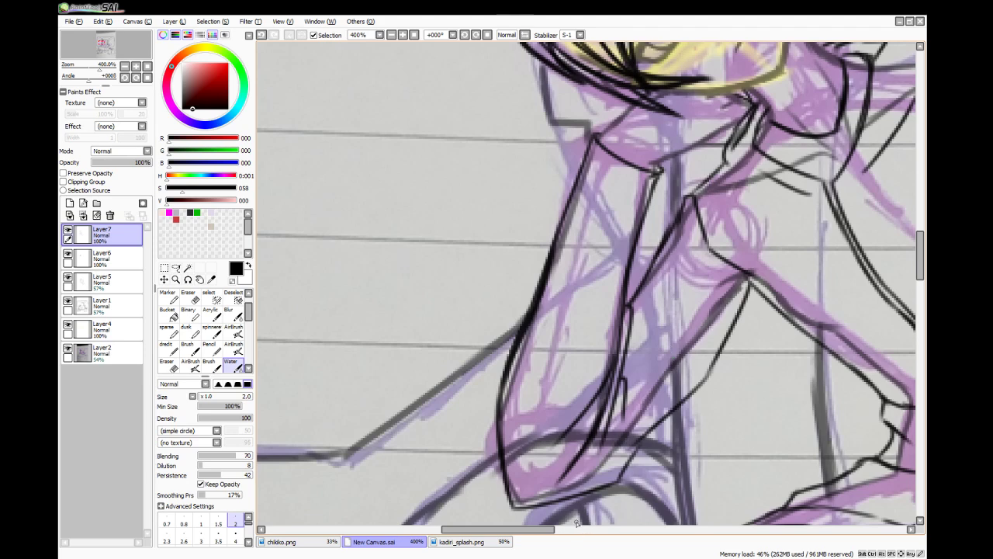
# - Draw the near shoulder with its sleeve seam, and outline both sides of the upper sleeve down toward the elbow
pyautogui.moveTo(543, 529); pyautogui.dragTo(617, 541)
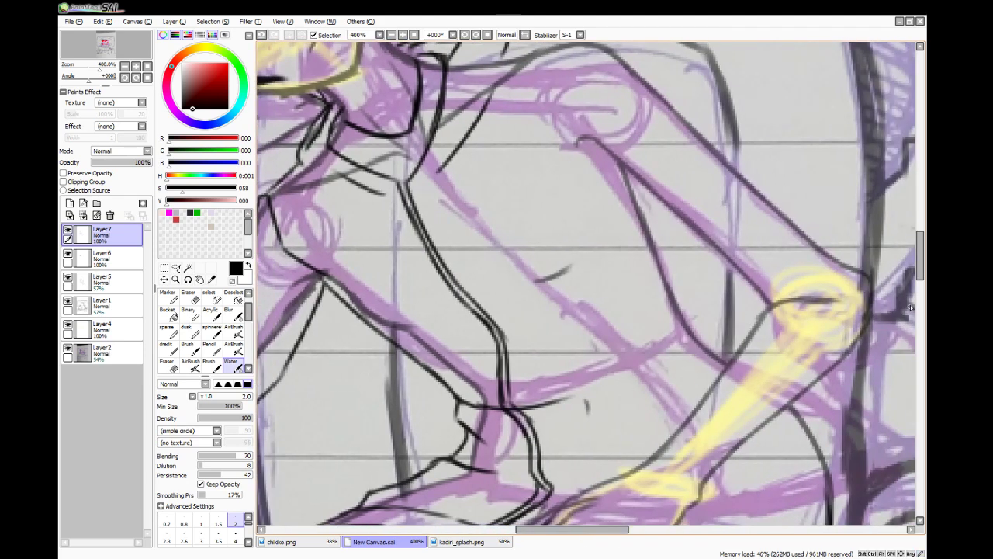
pyautogui.moveTo(920, 265); pyautogui.dragTo(920, 250)
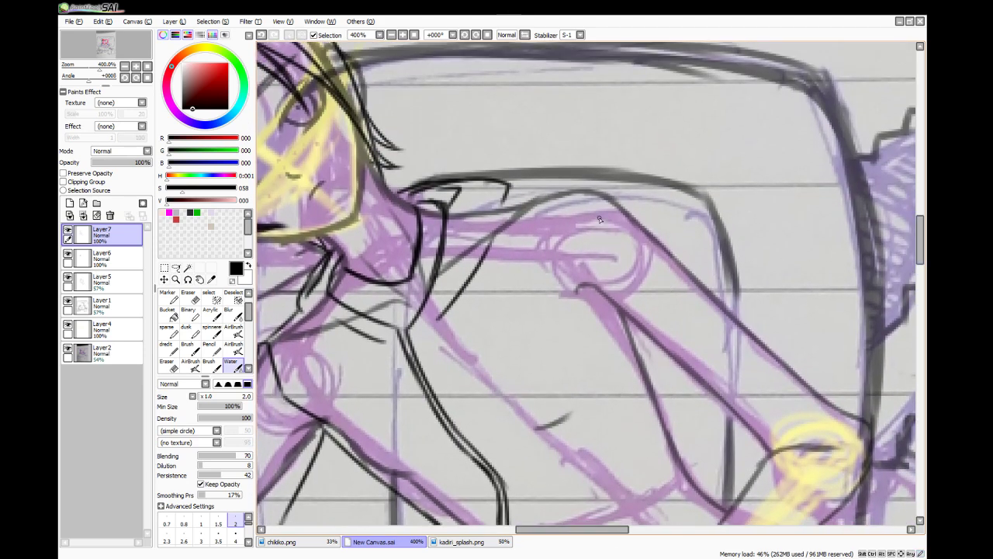
pyautogui.moveTo(506, 199)
pyautogui.mouseDown()
pyautogui.moveTo(599, 186)
pyautogui.moveTo(575, 233)
pyautogui.moveTo(597, 289)
pyautogui.mouseUp()
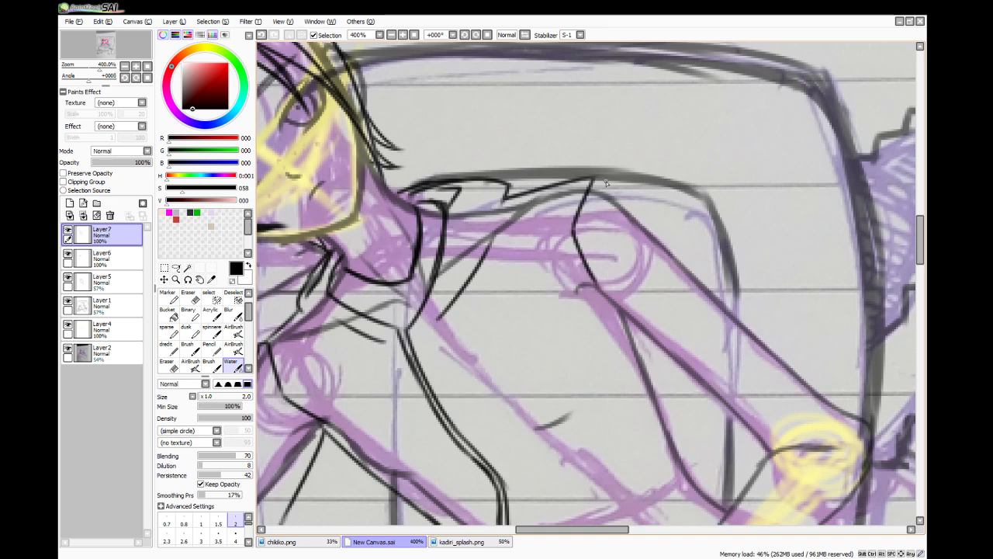
pyautogui.moveTo(592, 178); pyautogui.dragTo(644, 225)
pyautogui.moveTo(594, 287)
pyautogui.mouseDown()
pyautogui.moveTo(601, 318)
pyautogui.moveTo(714, 403)
pyautogui.mouseUp()
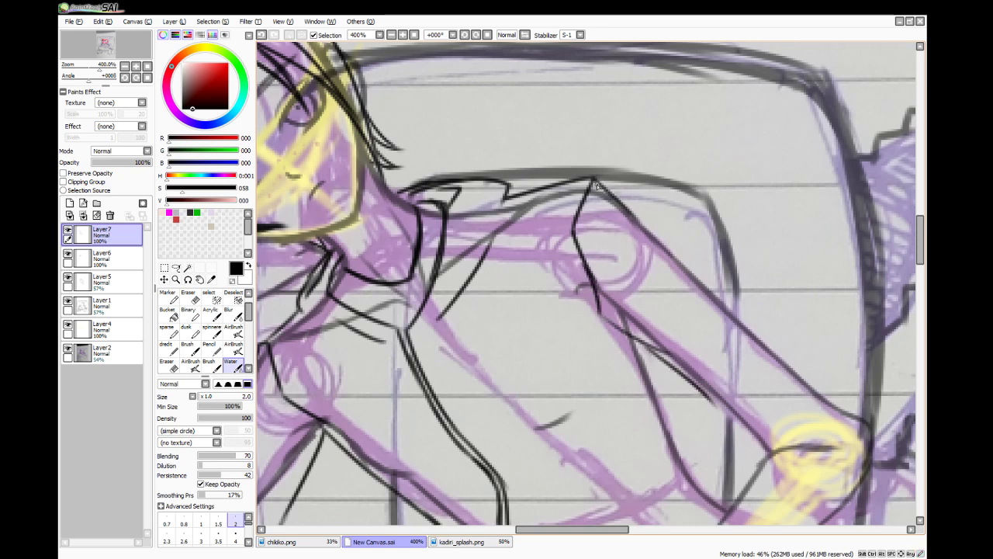
pyautogui.moveTo(593, 179); pyautogui.dragTo(659, 237)
pyautogui.moveTo(629, 204)
pyautogui.mouseDown()
pyautogui.moveTo(721, 297)
pyautogui.moveTo(869, 419)
pyautogui.mouseUp()
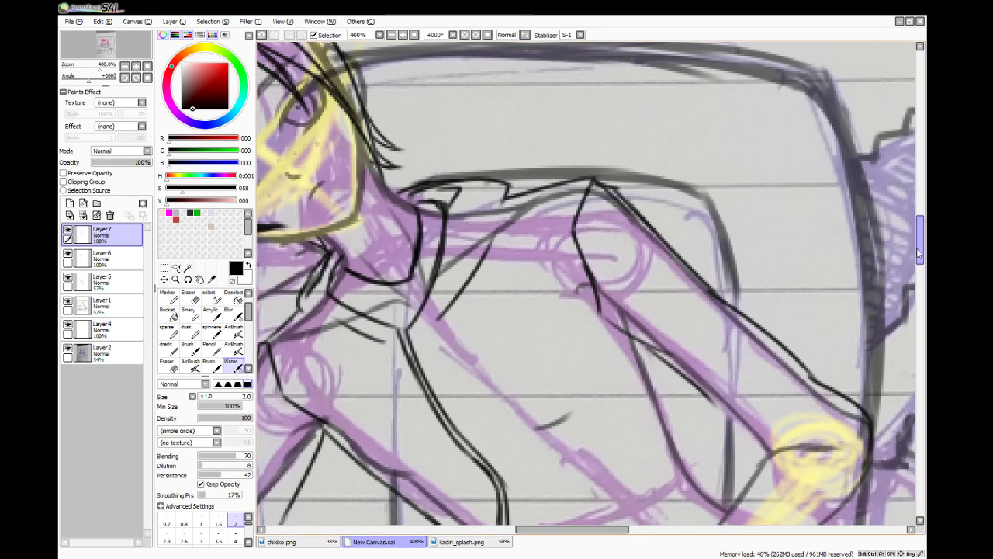
# - Draw the cuff across the near wrist and the upper edge of the forearm sleeve from the cuff to the elbow
pyautogui.moveTo(918, 247); pyautogui.dragTo(921, 281)
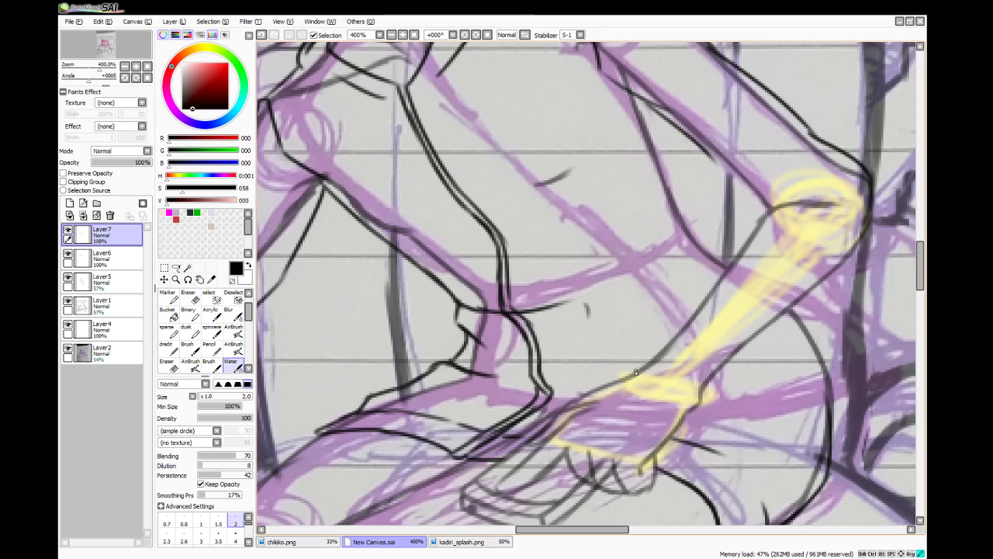
pyautogui.moveTo(632, 371)
pyautogui.mouseDown()
pyautogui.moveTo(705, 403)
pyautogui.moveTo(695, 417)
pyautogui.moveTo(719, 398)
pyautogui.mouseUp()
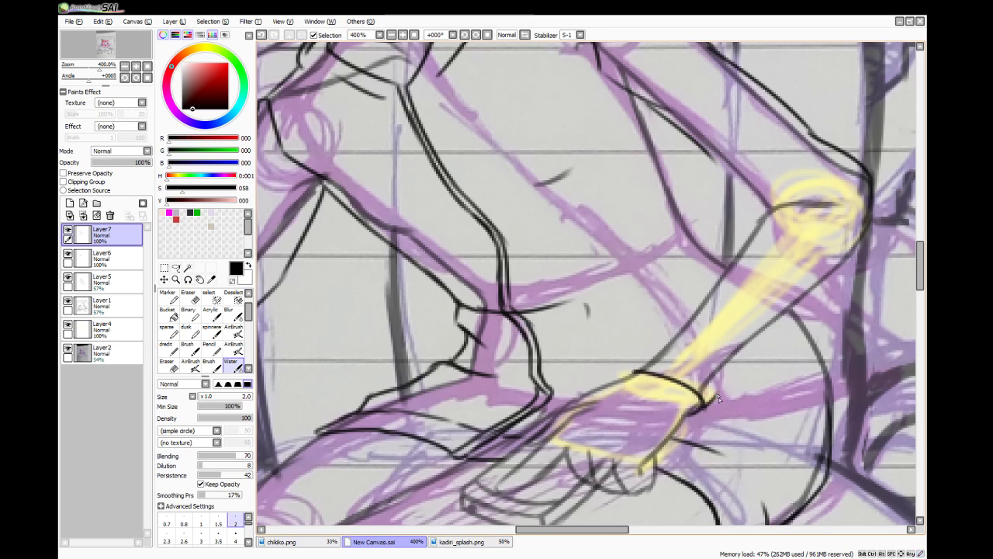
pyautogui.moveTo(632, 371); pyautogui.dragTo(745, 264)
pyautogui.moveTo(702, 309)
pyautogui.mouseDown()
pyautogui.moveTo(722, 265)
pyautogui.moveTo(776, 209)
pyautogui.moveTo(857, 200)
pyautogui.mouseUp()
# - Add creases and a pointed fold inside the near elbow, and draw the forearm sleeve's lower edge from the cuff to the elbow
pyautogui.moveTo(768, 203); pyautogui.dragTo(851, 194)
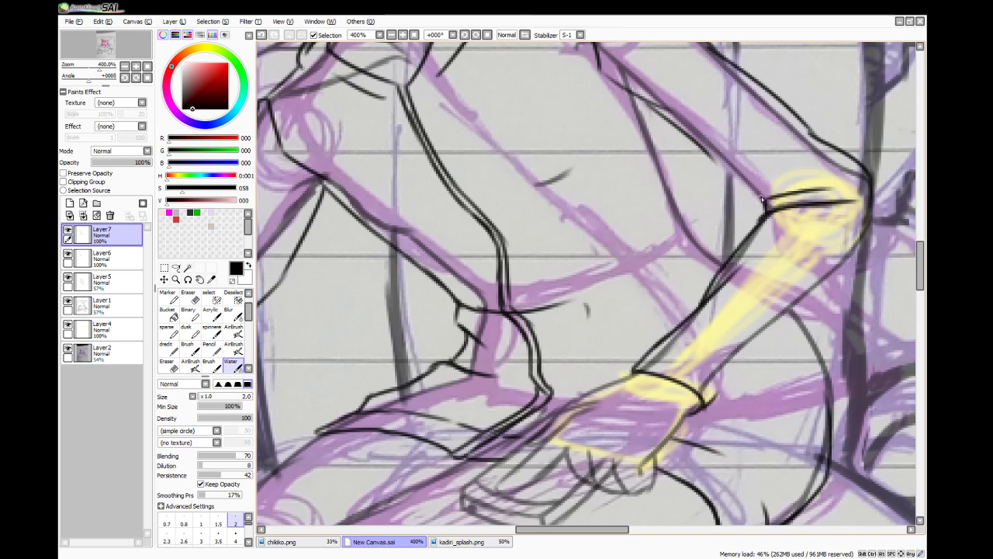
pyautogui.moveTo(765, 208); pyautogui.dragTo(748, 205)
pyautogui.moveTo(749, 205); pyautogui.dragTo(777, 171)
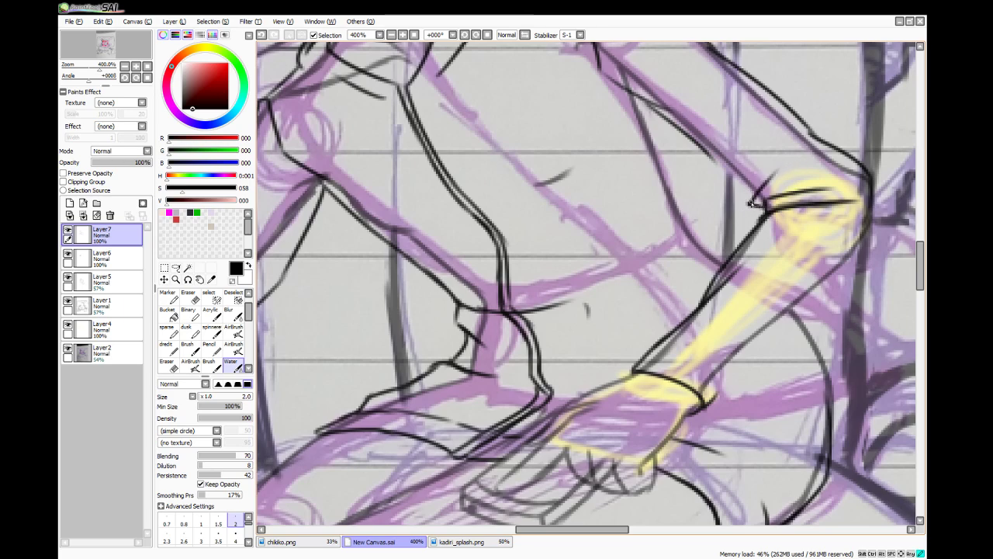
pyautogui.moveTo(812, 195)
pyautogui.mouseDown()
pyautogui.moveTo(843, 177)
pyautogui.moveTo(791, 185)
pyautogui.mouseUp()
pyautogui.moveTo(855, 204); pyautogui.dragTo(800, 219)
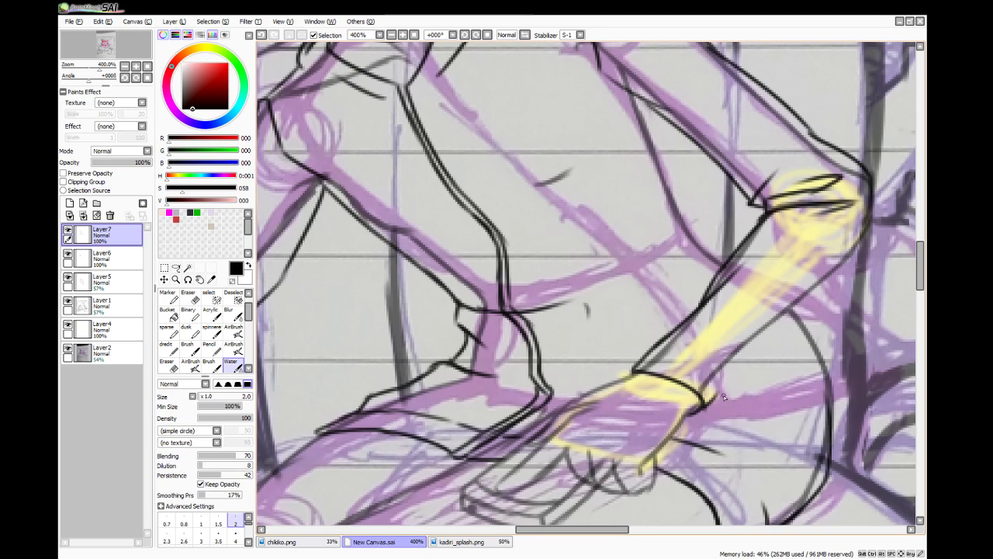
pyautogui.moveTo(712, 402)
pyautogui.mouseDown()
pyautogui.moveTo(827, 278)
pyautogui.moveTo(874, 206)
pyautogui.mouseUp()
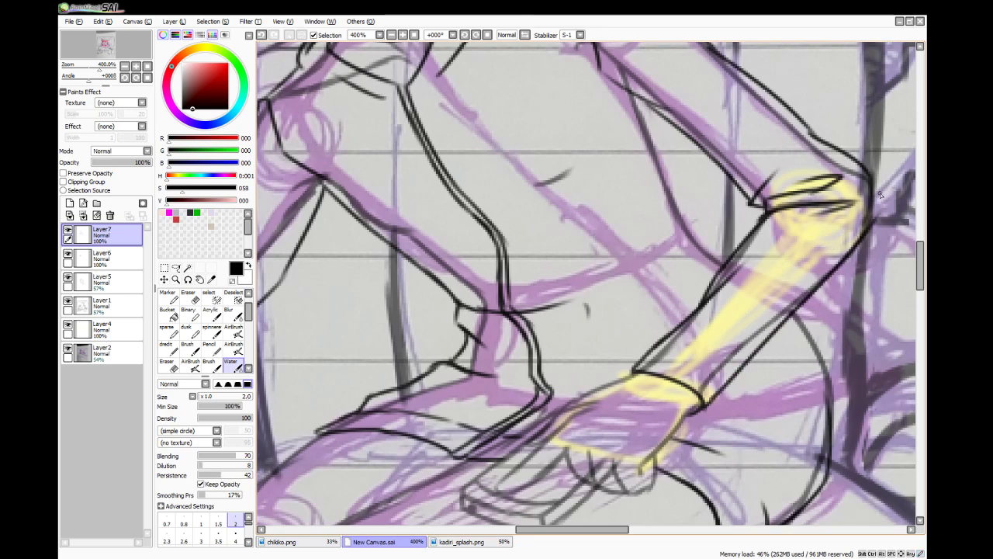
# - Draw the jacket's back contour in the gap between the near upper arm and forearm, with fold lines curving toward the waist
pyautogui.moveTo(922, 260); pyautogui.dragTo(923, 244)
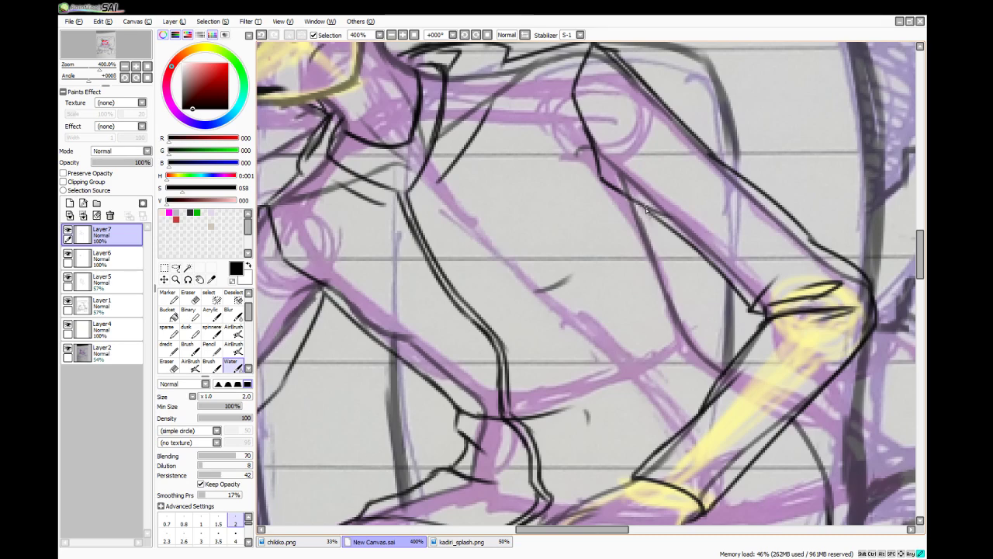
pyautogui.moveTo(646, 206); pyautogui.dragTo(681, 298)
pyautogui.moveTo(672, 264)
pyautogui.mouseDown()
pyautogui.moveTo(711, 342)
pyautogui.moveTo(741, 365)
pyautogui.mouseUp()
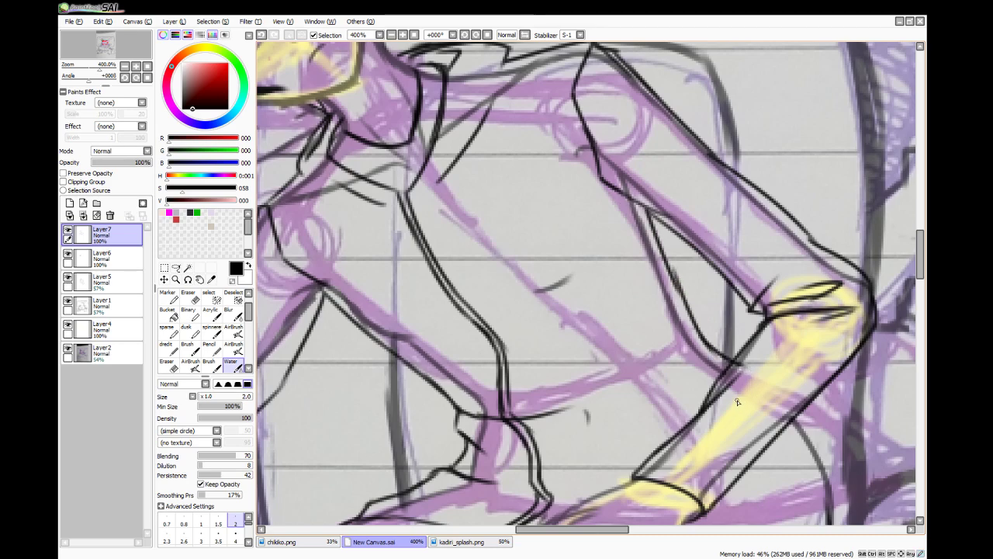
pyautogui.moveTo(681, 294); pyautogui.dragTo(675, 418)
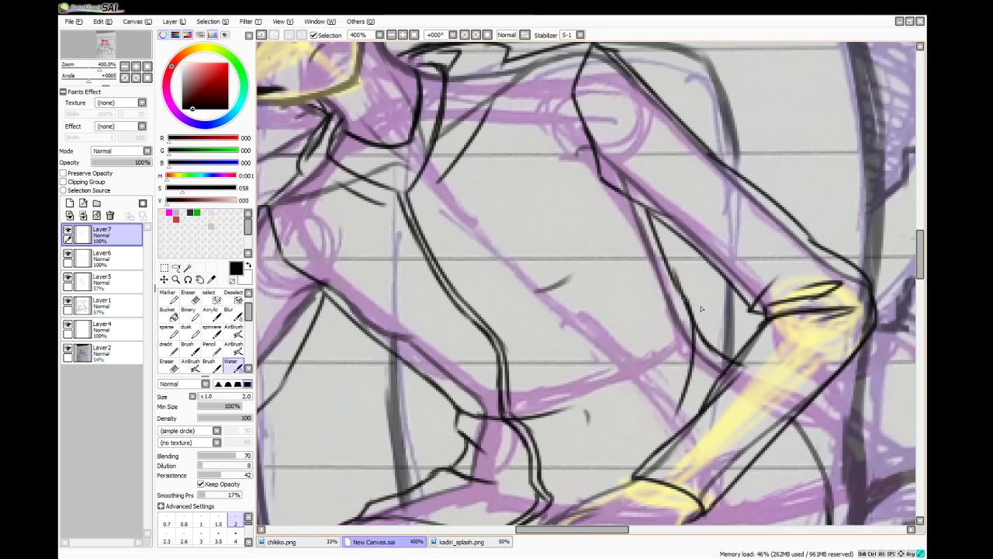
pyautogui.moveTo(684, 298); pyautogui.dragTo(708, 403)
pyautogui.press('e')
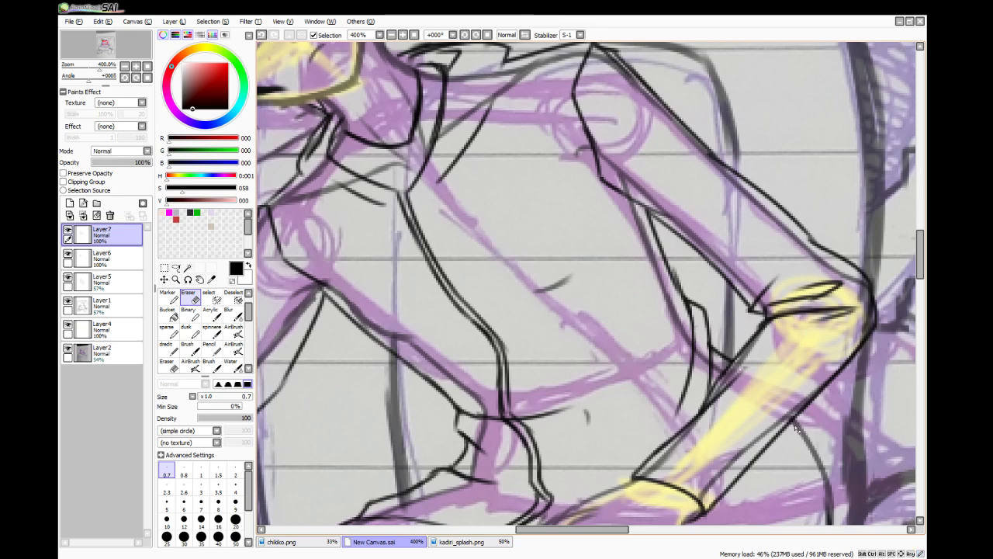
pyautogui.click(231, 363)
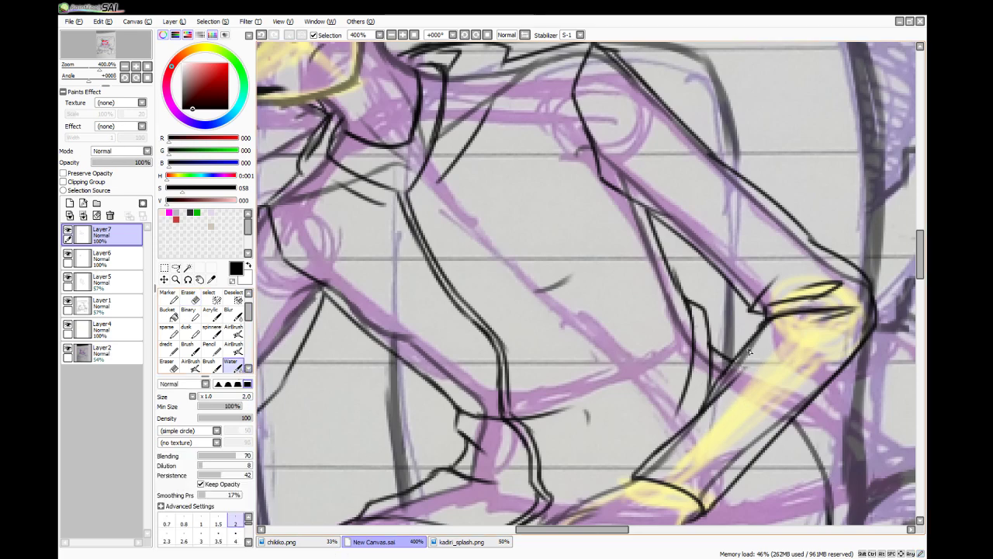
# - Darken the near forearm sleeve's edge below the elbow and the jacket's back contour curving down behind the hip
pyautogui.moveTo(759, 336); pyautogui.dragTo(687, 425)
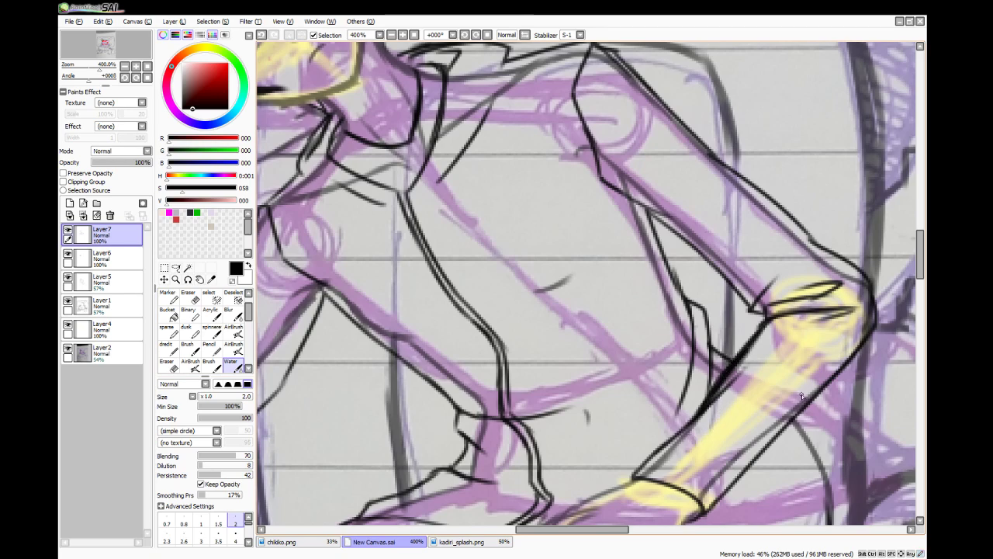
pyautogui.scroll(-5, 919, 256)
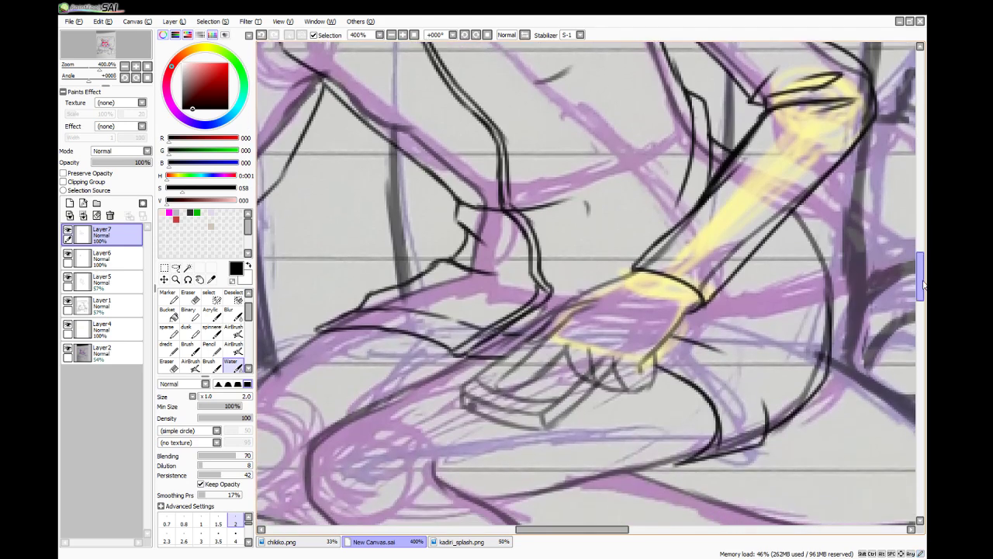
pyautogui.moveTo(796, 213)
pyautogui.mouseDown()
pyautogui.moveTo(838, 284)
pyautogui.moveTo(828, 353)
pyautogui.mouseUp()
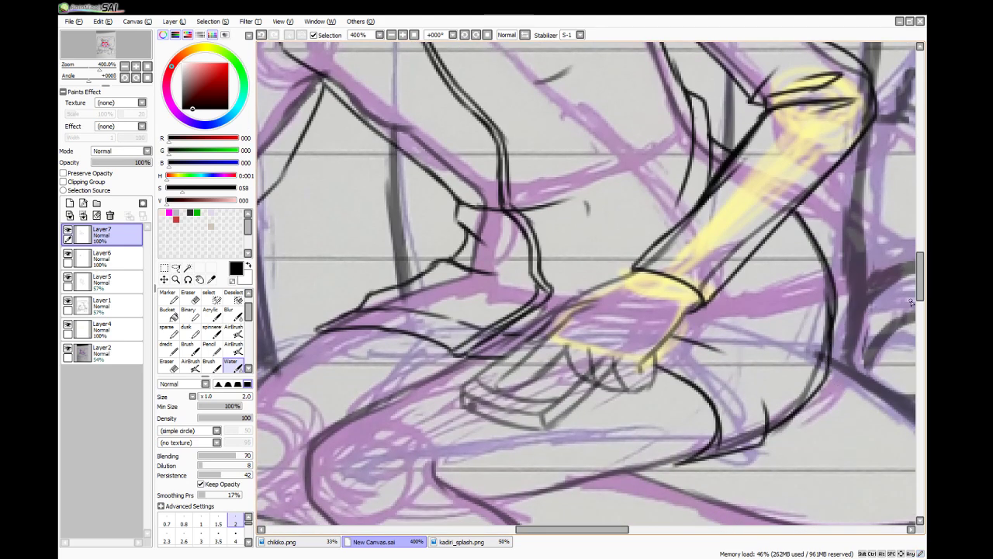
# - Fill the jacket's hem band with short ribbing strokes, at the near hip and across the far thigh
pyautogui.moveTo(919, 296)
pyautogui.mouseDown()
pyautogui.moveTo(919, 281)
pyautogui.moveTo(919, 305)
pyautogui.mouseUp()
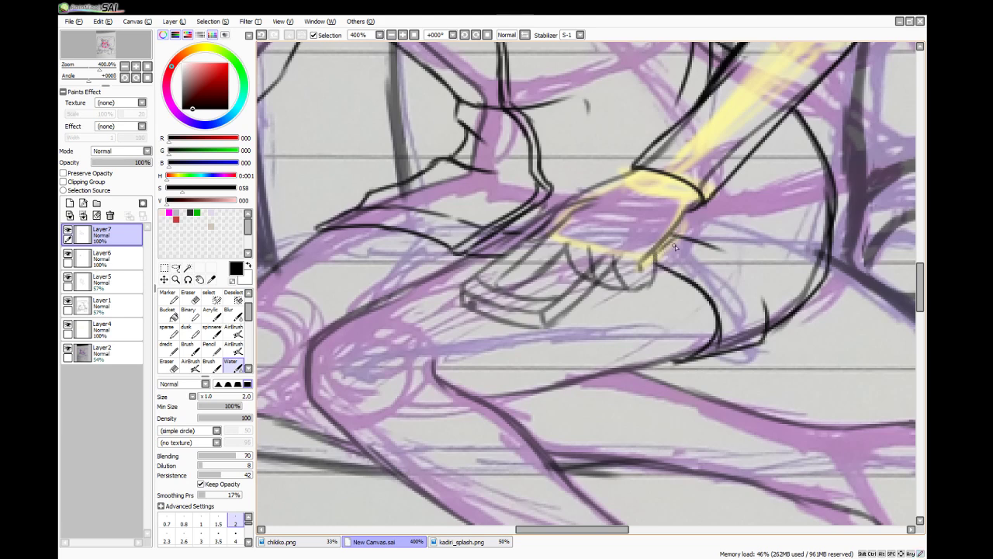
pyautogui.moveTo(679, 244)
pyautogui.mouseDown()
pyautogui.moveTo(734, 270)
pyautogui.moveTo(746, 303)
pyautogui.moveTo(754, 300)
pyautogui.moveTo(752, 347)
pyautogui.moveTo(696, 357)
pyautogui.mouseUp()
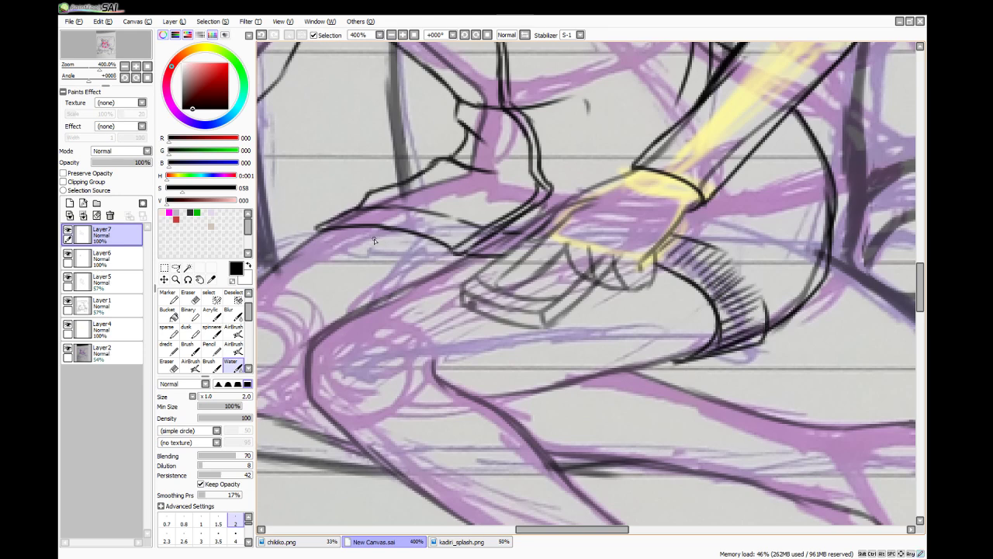
pyautogui.moveTo(334, 227)
pyautogui.mouseDown()
pyautogui.moveTo(403, 210)
pyautogui.moveTo(409, 219)
pyautogui.moveTo(400, 223)
pyautogui.moveTo(419, 218)
pyautogui.moveTo(404, 214)
pyautogui.moveTo(417, 229)
pyautogui.moveTo(444, 215)
pyautogui.moveTo(429, 231)
pyautogui.moveTo(460, 216)
pyautogui.moveTo(449, 243)
pyautogui.moveTo(472, 220)
pyautogui.mouseUp()
pyautogui.moveTo(458, 253)
pyautogui.mouseDown()
pyautogui.moveTo(481, 223)
pyautogui.moveTo(496, 240)
pyautogui.moveTo(479, 256)
pyautogui.moveTo(489, 253)
pyautogui.mouseUp()
# - Check the zipper in chikko.png, draw a small rectangular zipper pull below the collar in New Canvas.sai, and clean it up with the Eraser
pyautogui.moveTo(919, 298)
pyautogui.mouseDown()
pyautogui.moveTo(920, 225)
pyautogui.moveTo(918, 278)
pyautogui.moveTo(917, 263)
pyautogui.mouseUp()
pyautogui.press('pagedown')
pyautogui.press('pagedown')
pyautogui.scroll(3, 684, 196)
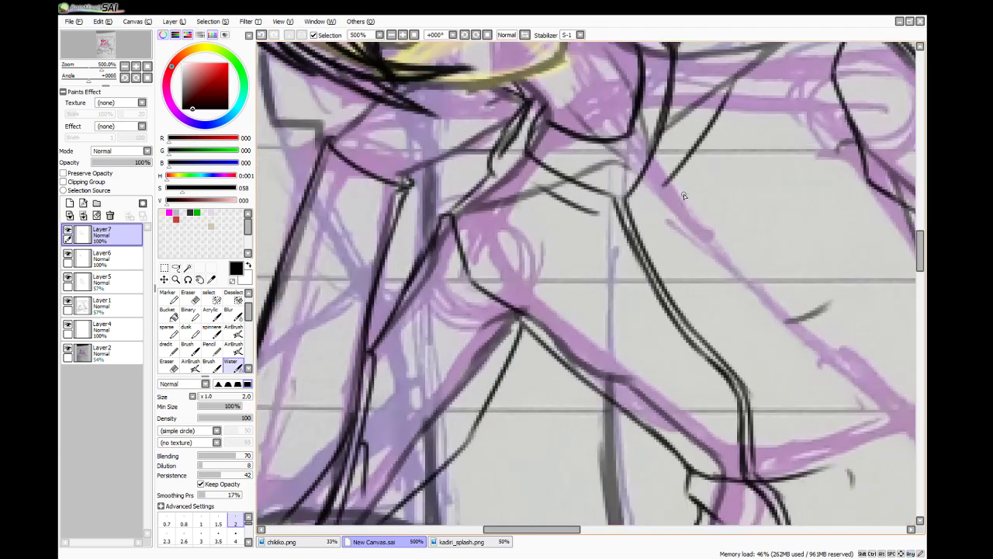
pyautogui.click(296, 542)
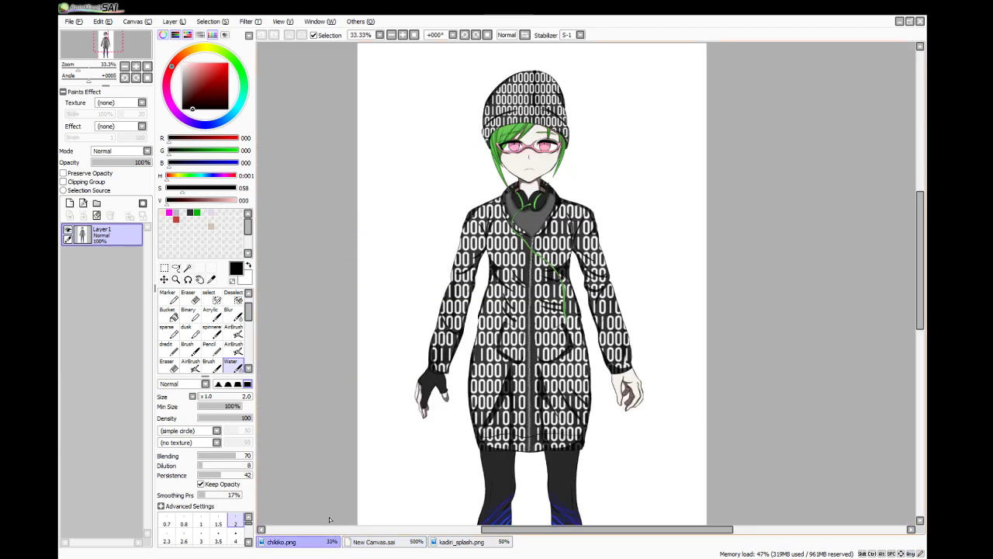
pyautogui.click(377, 542)
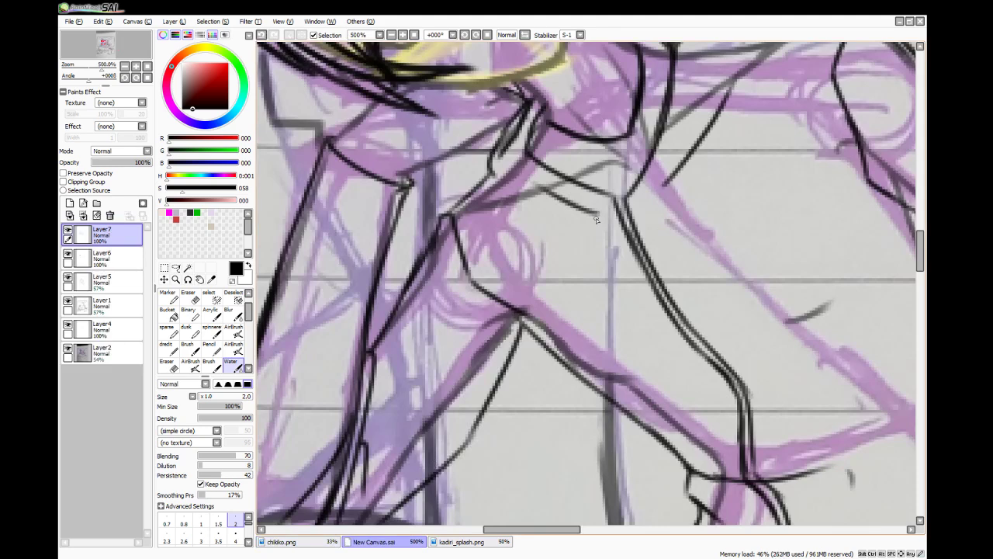
pyautogui.moveTo(611, 194)
pyautogui.mouseDown()
pyautogui.moveTo(616, 236)
pyautogui.moveTo(630, 219)
pyautogui.moveTo(626, 199)
pyautogui.moveTo(612, 199)
pyautogui.moveTo(629, 223)
pyautogui.moveTo(627, 234)
pyautogui.moveTo(623, 211)
pyautogui.moveTo(621, 231)
pyautogui.mouseUp()
pyautogui.press('e')
pyautogui.moveTo(622, 230); pyautogui.dragTo(625, 235)
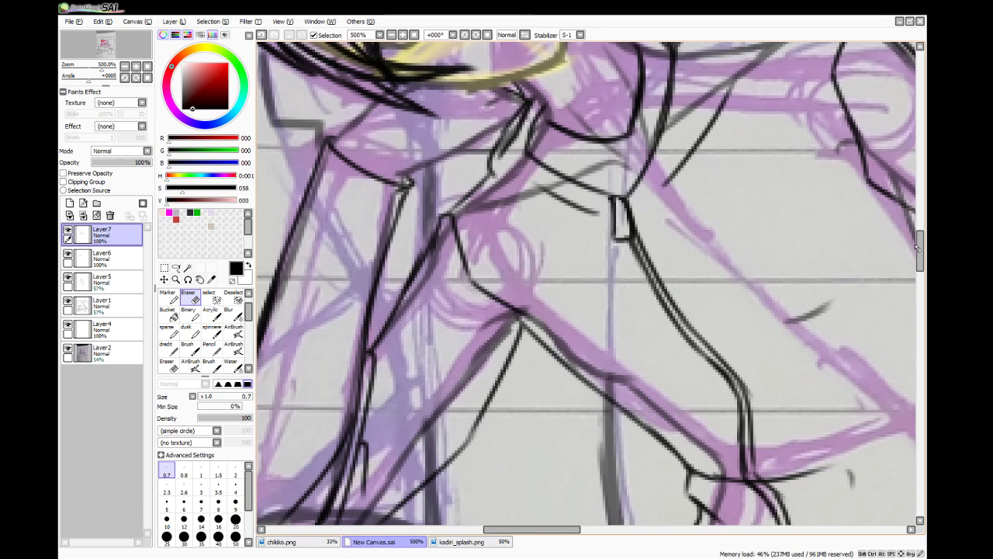
# - Compare the jacket with chikko.png, and with the Water brush outline the head-supporting hand from both sides of the far cuff up to the hair and collar
pyautogui.moveTo(918, 247); pyautogui.dragTo(919, 275)
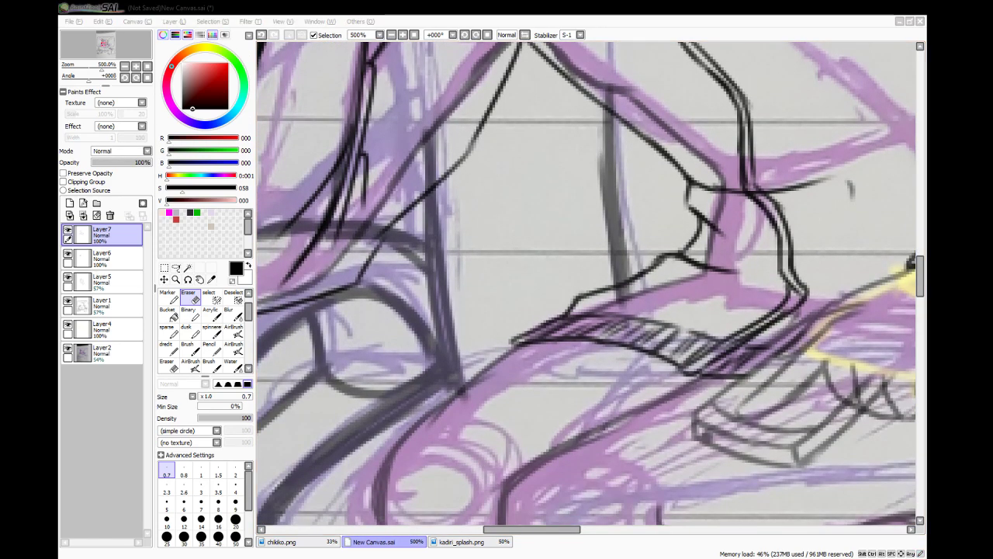
pyautogui.click(380, 557)
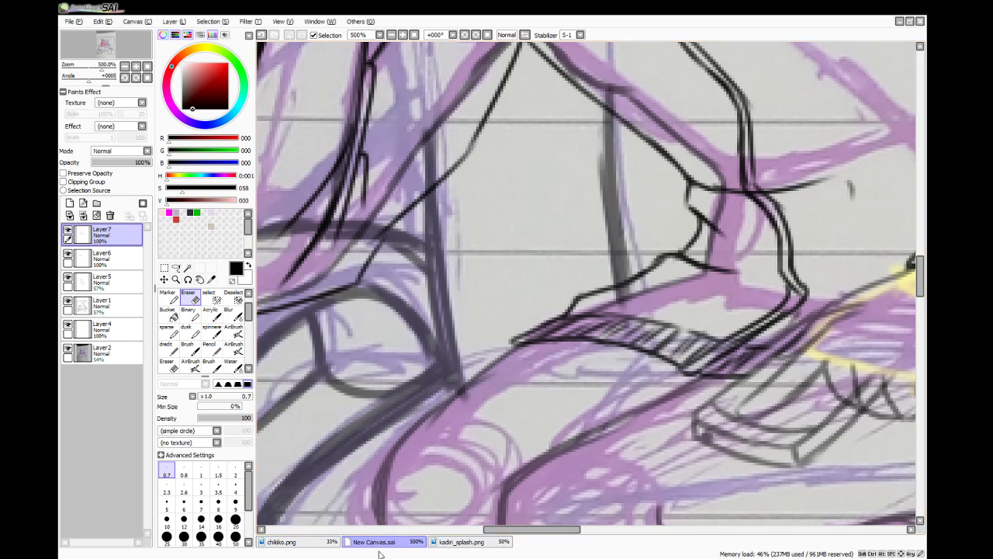
pyautogui.scroll(-3, 431, 452)
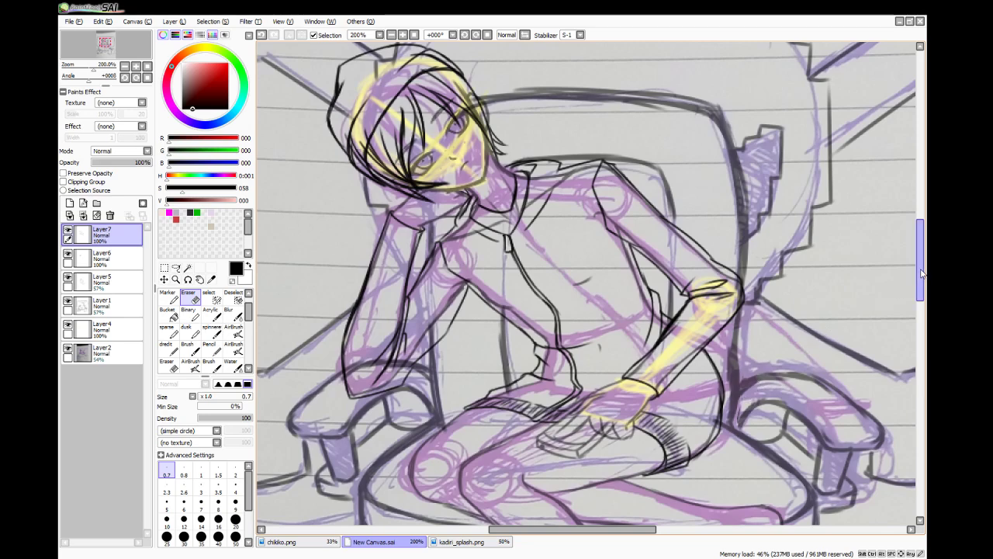
pyautogui.moveTo(921, 266)
pyautogui.mouseDown()
pyautogui.moveTo(922, 248)
pyautogui.moveTo(914, 321)
pyautogui.mouseUp()
pyautogui.click(230, 364)
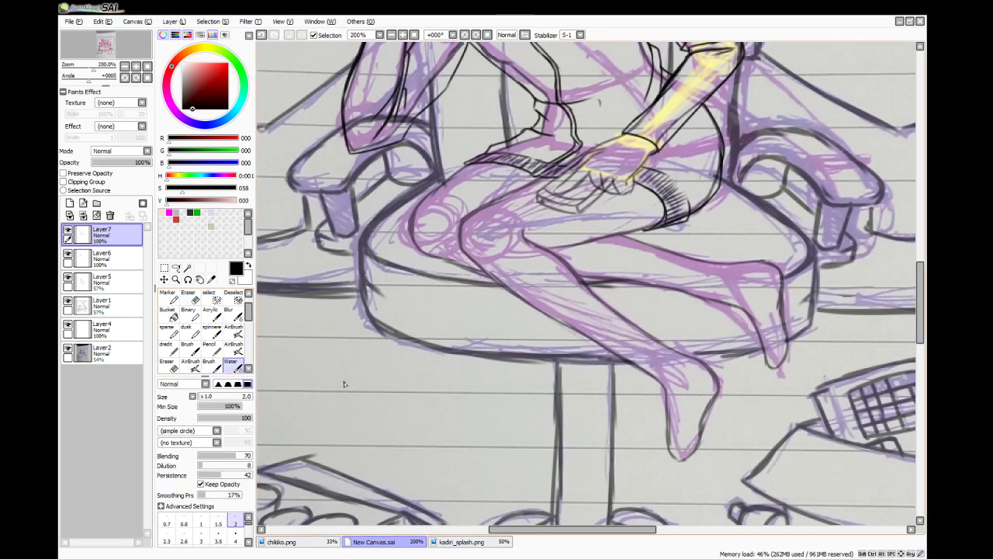
pyautogui.click(306, 541)
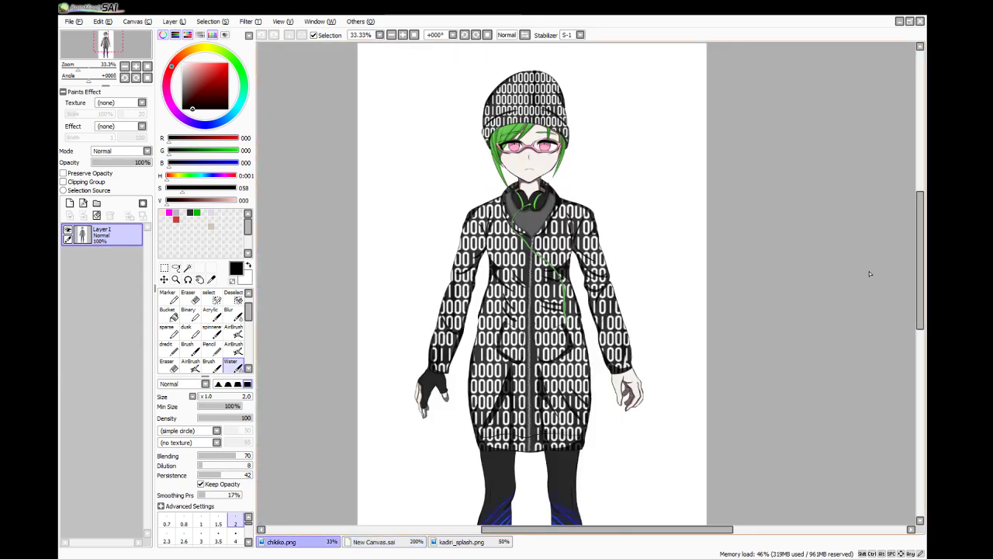
pyautogui.moveTo(922, 237)
pyautogui.mouseDown()
pyautogui.moveTo(921, 294)
pyautogui.moveTo(921, 236)
pyautogui.moveTo(922, 273)
pyautogui.moveTo(922, 256)
pyautogui.mouseUp()
pyautogui.click(417, 541)
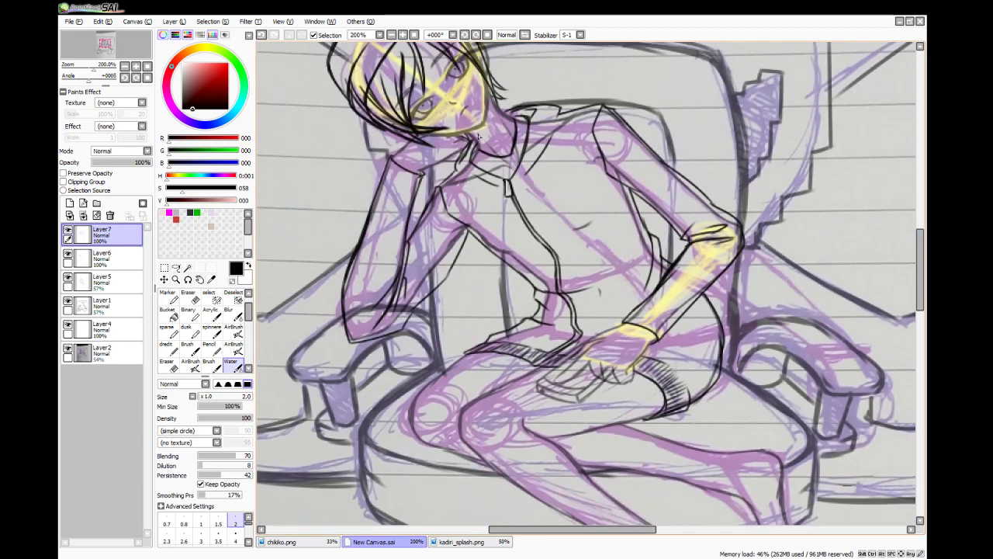
pyautogui.scroll(3, 479, 136)
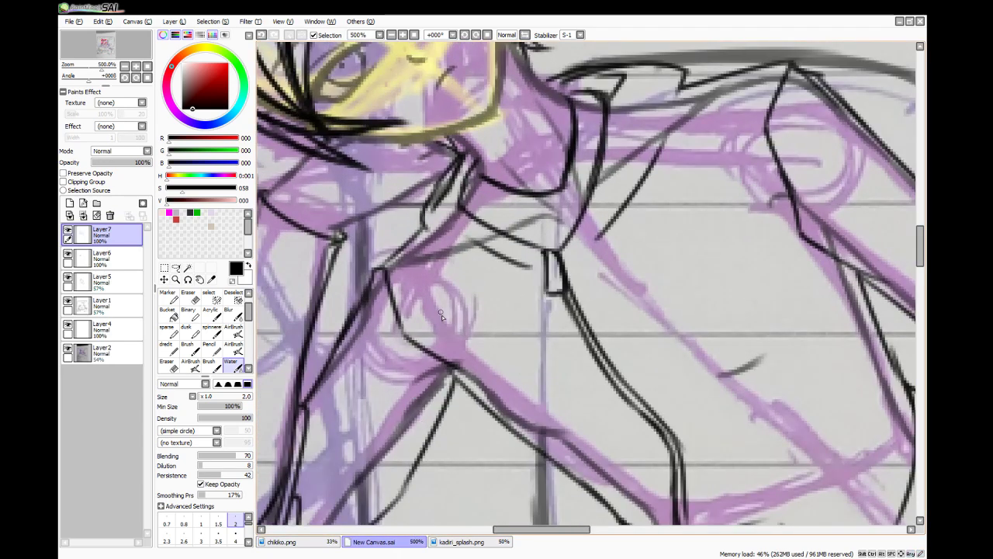
pyautogui.moveTo(507, 529); pyautogui.dragTo(490, 528)
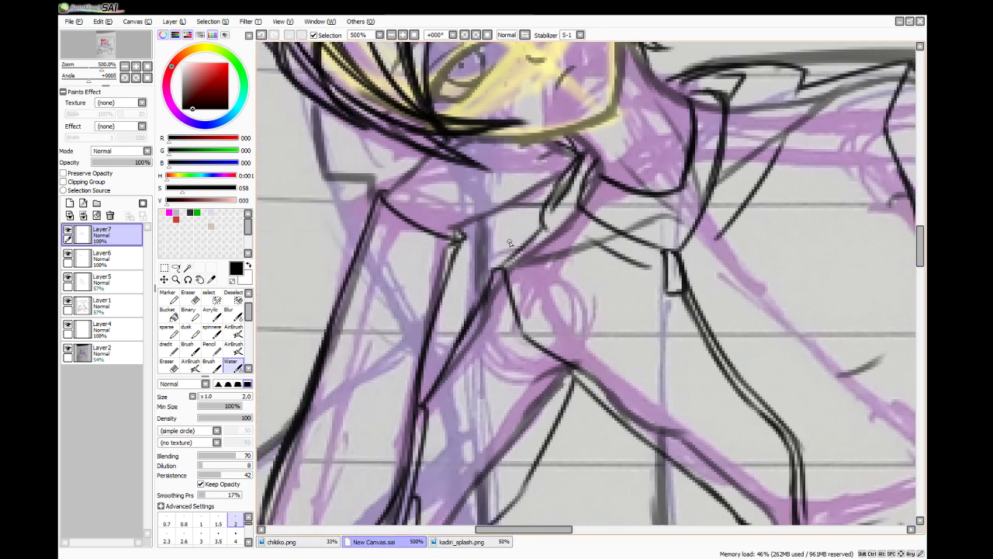
pyautogui.moveTo(457, 234); pyautogui.dragTo(560, 172)
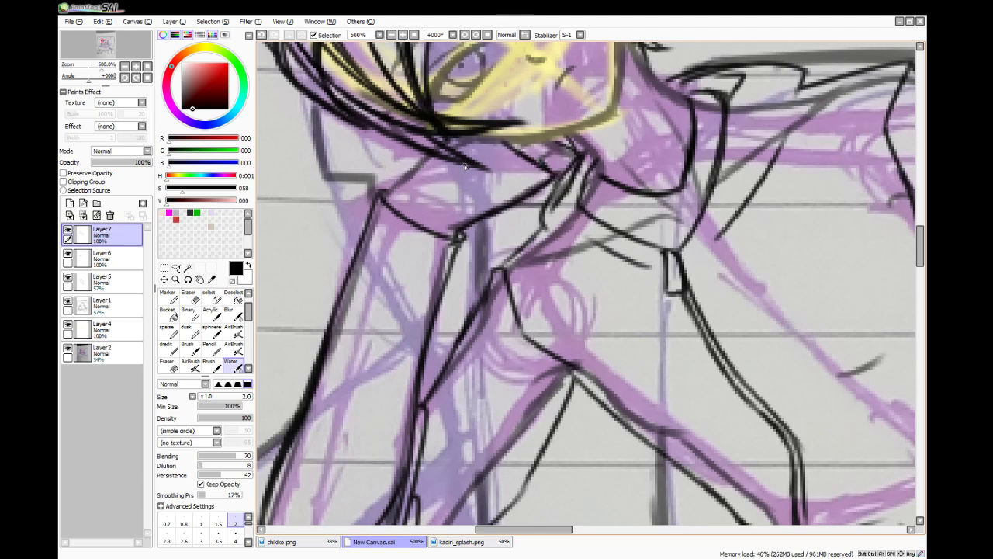
pyautogui.moveTo(378, 194); pyautogui.dragTo(432, 155)
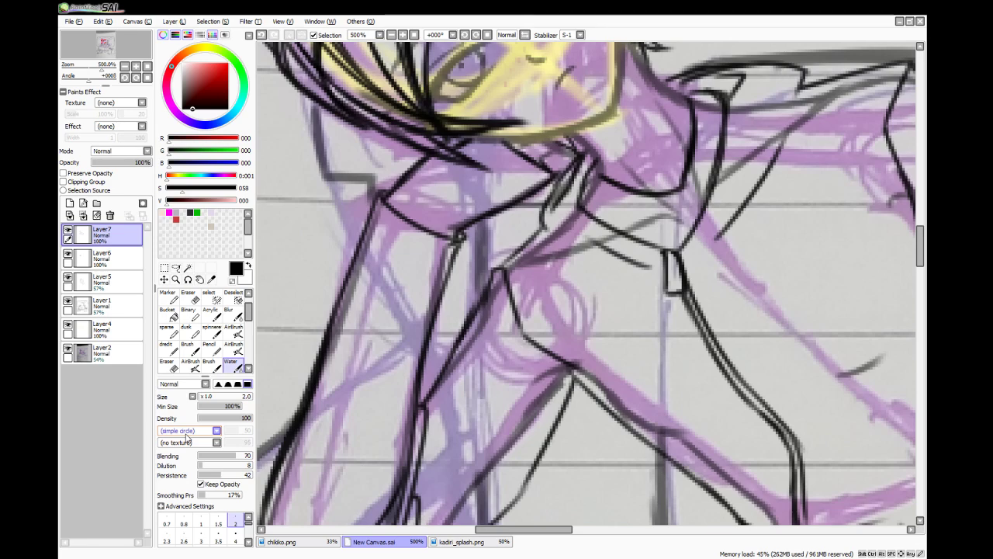
# - Examine the sketched legs and feet, and study the leggings and shoes in chikko.png
pyautogui.scroll(-2, 709, 301)
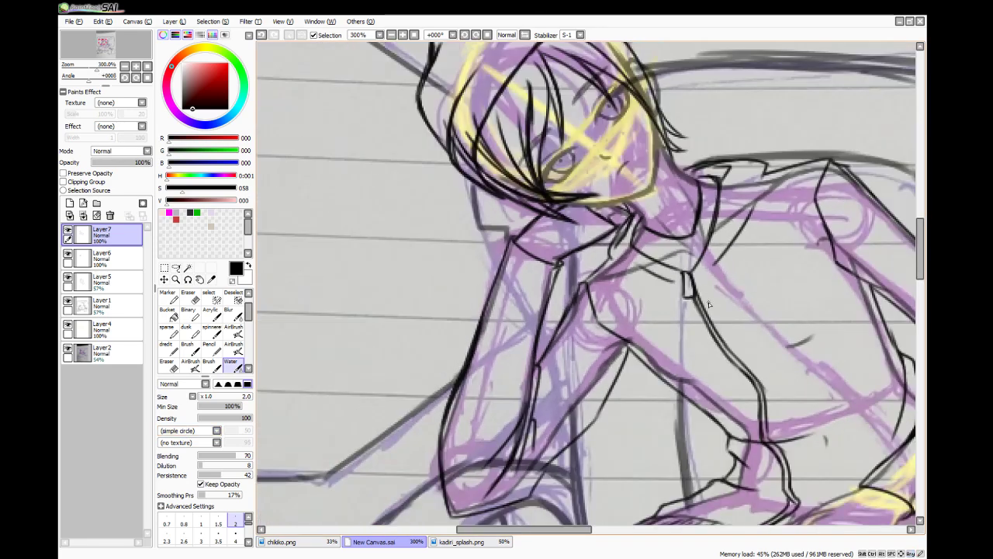
pyautogui.moveTo(920, 238)
pyautogui.mouseDown()
pyautogui.moveTo(920, 227)
pyautogui.moveTo(917, 267)
pyautogui.mouseUp()
pyautogui.moveTo(487, 532); pyautogui.dragTo(520, 531)
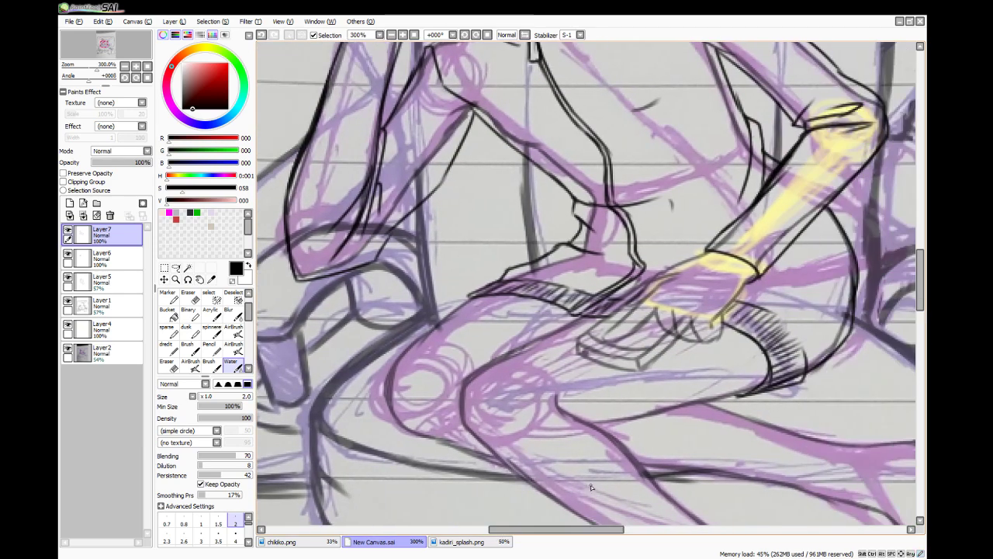
pyautogui.scroll(-4, 900, 301)
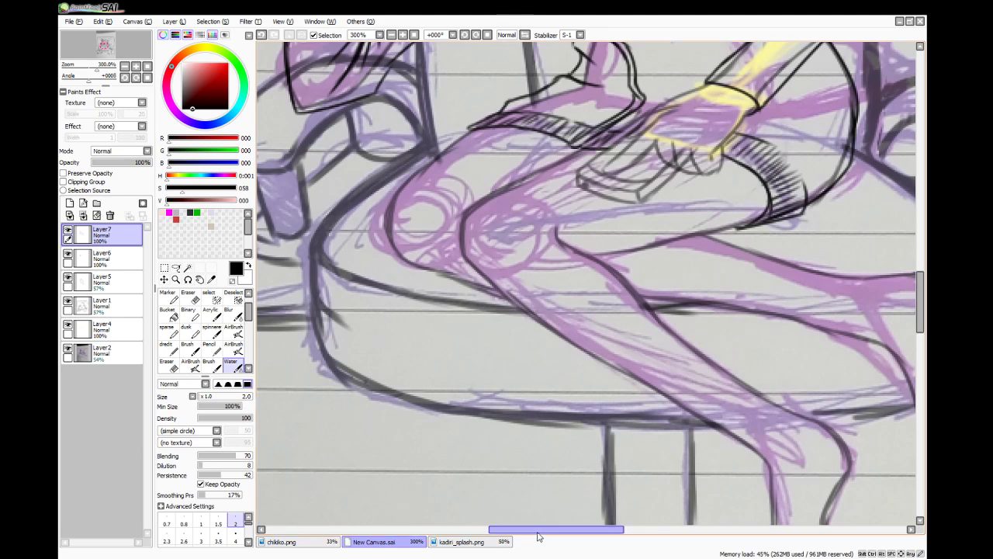
pyautogui.moveTo(574, 534); pyautogui.dragTo(609, 534)
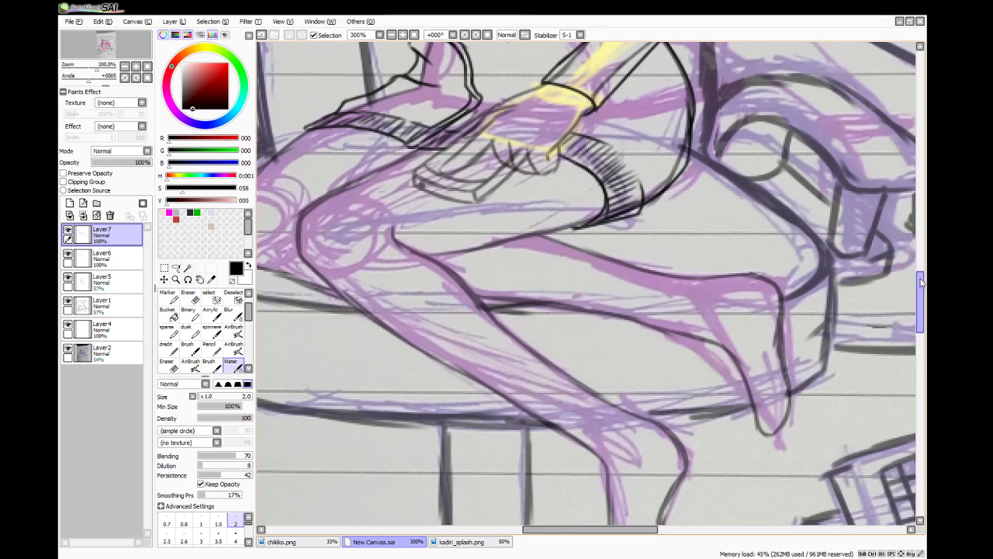
pyautogui.moveTo(918, 278)
pyautogui.mouseDown()
pyautogui.moveTo(916, 292)
pyautogui.moveTo(902, 274)
pyautogui.mouseUp()
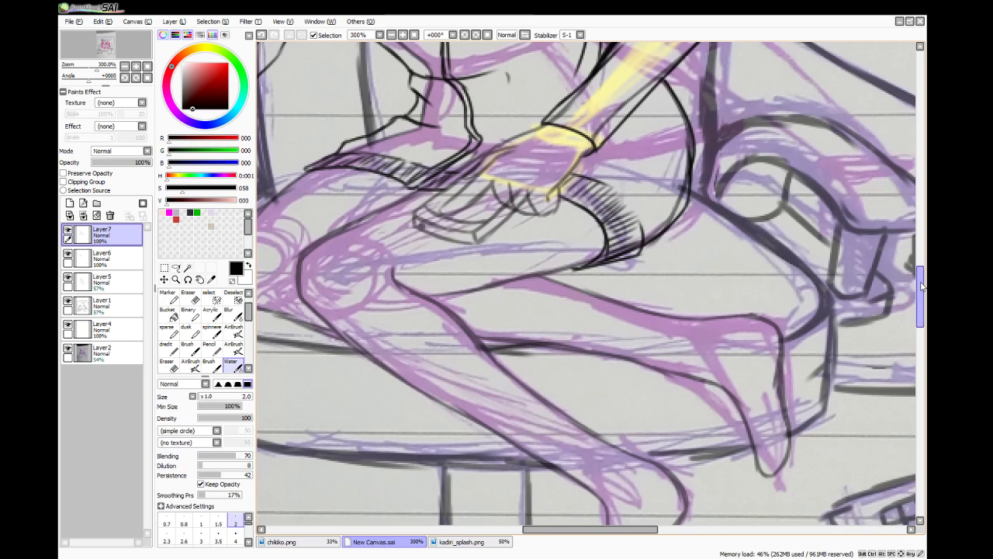
pyautogui.moveTo(919, 291); pyautogui.dragTo(917, 305)
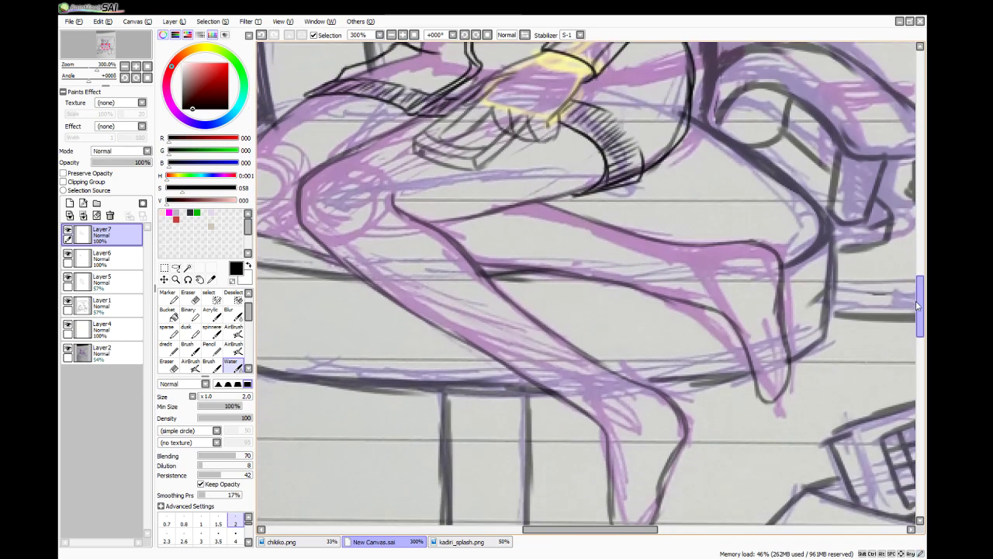
pyautogui.click(314, 541)
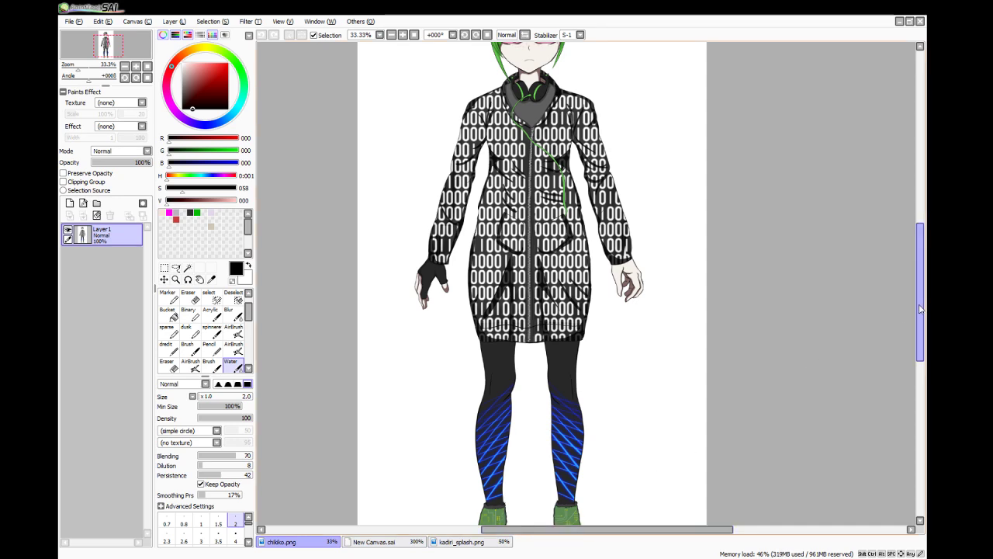
pyautogui.moveTo(920, 304); pyautogui.dragTo(920, 331)
pyautogui.scroll(1, 589, 373)
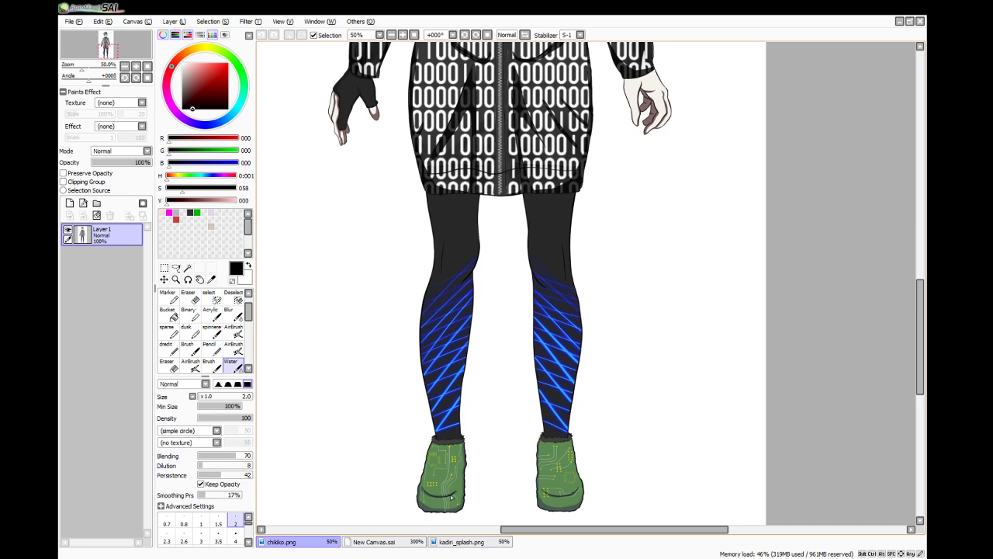
pyautogui.click(374, 542)
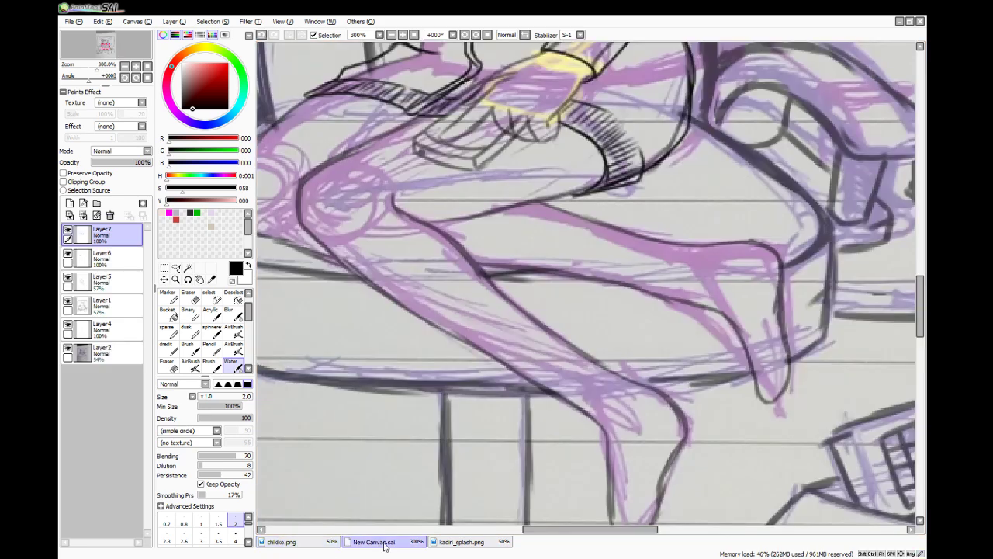
# - Draw the instep side of the lower foot's shoe from the front of the ankle down around the toe, redoing unsatisfactory strokes
pyautogui.scroll(-3, 853, 303)
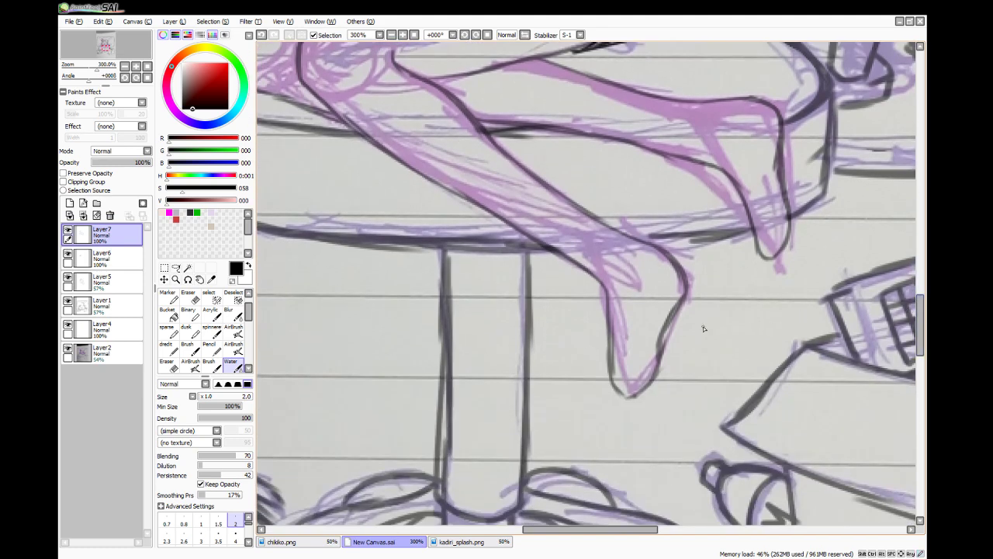
pyautogui.scroll(1, 595, 319)
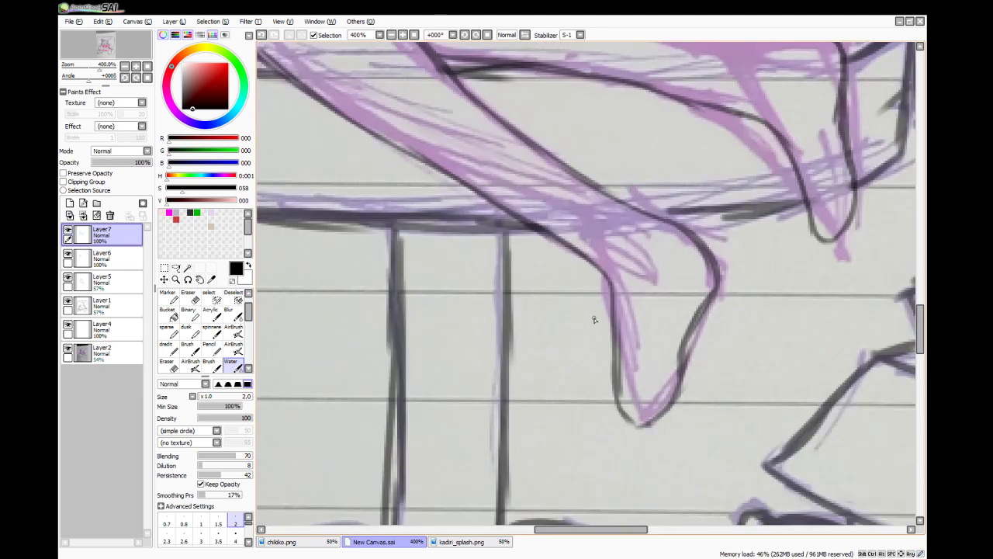
pyautogui.moveTo(562, 530); pyautogui.dragTo(598, 530)
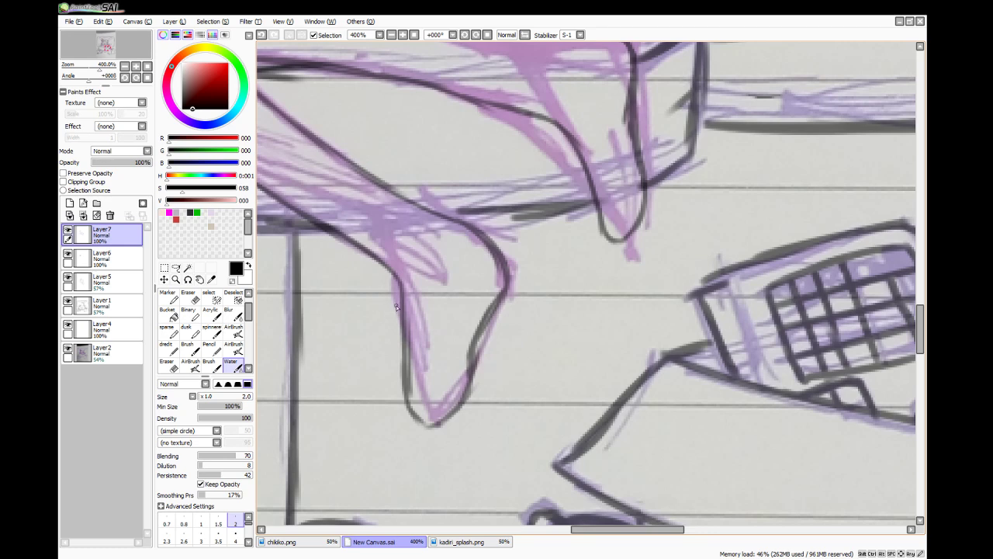
pyautogui.moveTo(400, 310)
pyautogui.mouseDown()
pyautogui.moveTo(394, 369)
pyautogui.moveTo(394, 346)
pyautogui.moveTo(411, 425)
pyautogui.mouseUp()
pyautogui.hotkey('ctrl', 'z')
pyautogui.hotkey('ctrl', 'z')
pyautogui.moveTo(402, 286)
pyautogui.mouseDown()
pyautogui.moveTo(395, 408)
pyautogui.moveTo(395, 373)
pyautogui.moveTo(412, 430)
pyautogui.moveTo(436, 431)
pyautogui.moveTo(404, 423)
pyautogui.moveTo(451, 433)
pyautogui.mouseUp()
pyautogui.hotkey('ctrl', 'z')
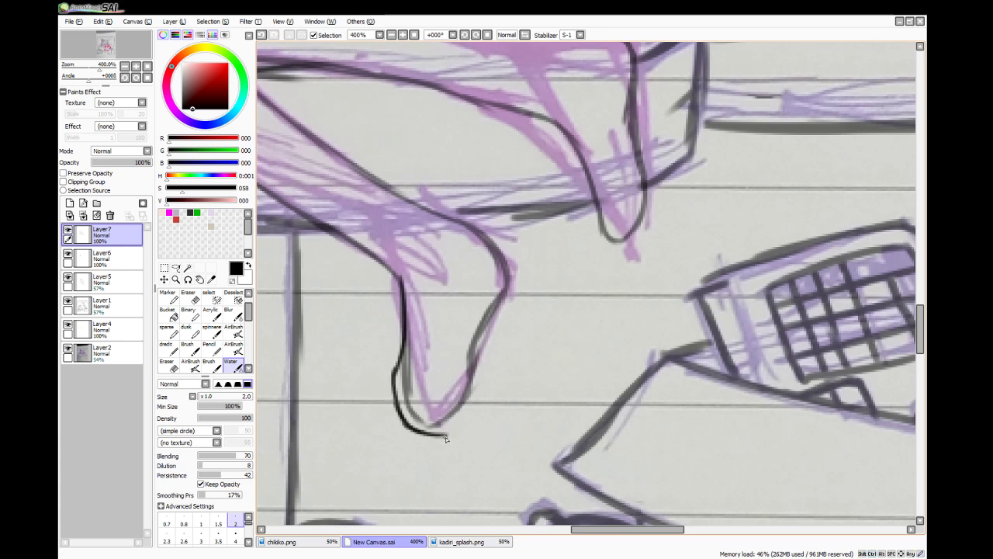
# - Draw the shoe's underside from the heel down to the toe, and add a parallel outer line for the sole
pyautogui.click(330, 542)
pyautogui.click(352, 545)
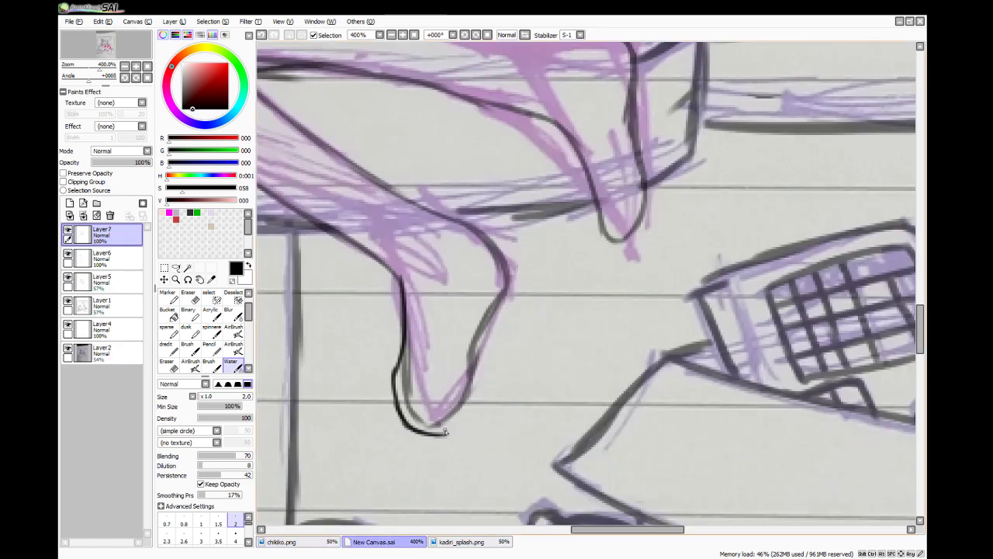
pyautogui.moveTo(443, 437)
pyautogui.mouseDown()
pyautogui.moveTo(481, 367)
pyautogui.moveTo(474, 384)
pyautogui.moveTo(510, 263)
pyautogui.moveTo(510, 278)
pyautogui.moveTo(508, 264)
pyautogui.moveTo(523, 277)
pyautogui.moveTo(510, 304)
pyautogui.mouseUp()
pyautogui.hotkey('ctrl', 'z')
pyautogui.hotkey('ctrl', 'z')
pyautogui.moveTo(518, 269)
pyautogui.mouseDown()
pyautogui.moveTo(494, 318)
pyautogui.moveTo(508, 301)
pyautogui.moveTo(490, 380)
pyautogui.mouseUp()
pyautogui.moveTo(497, 343); pyautogui.dragTo(475, 409)
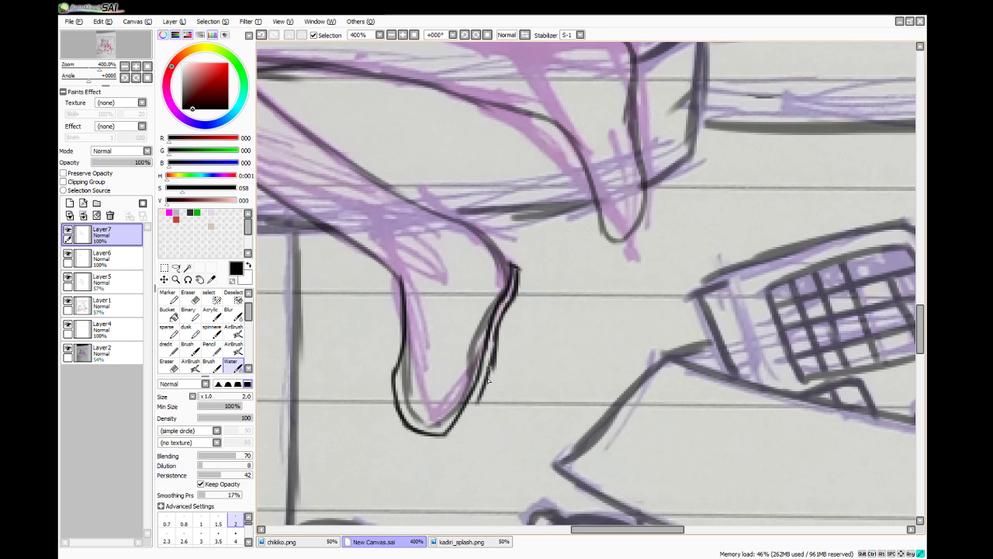
pyautogui.moveTo(490, 374); pyautogui.dragTo(447, 436)
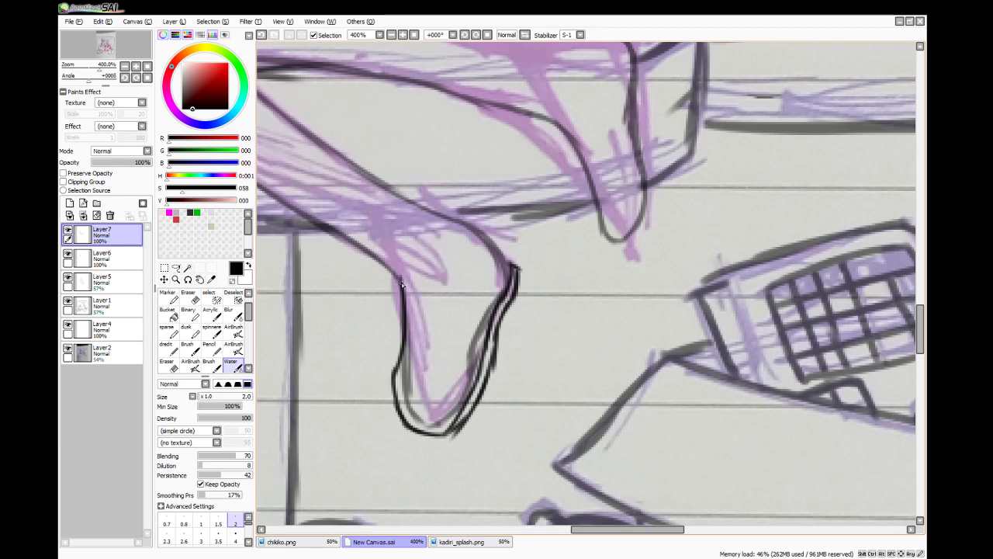
# - Draw a narrow ruffled cuff around the ankle above the lower shoe and another around the upper foot's ankle
pyautogui.moveTo(404, 272)
pyautogui.mouseDown()
pyautogui.moveTo(406, 283)
pyautogui.moveTo(431, 239)
pyautogui.mouseUp()
pyautogui.moveTo(396, 275)
pyautogui.mouseDown()
pyautogui.moveTo(432, 207)
pyautogui.moveTo(454, 221)
pyautogui.moveTo(434, 243)
pyautogui.moveTo(448, 221)
pyautogui.moveTo(513, 268)
pyautogui.mouseUp()
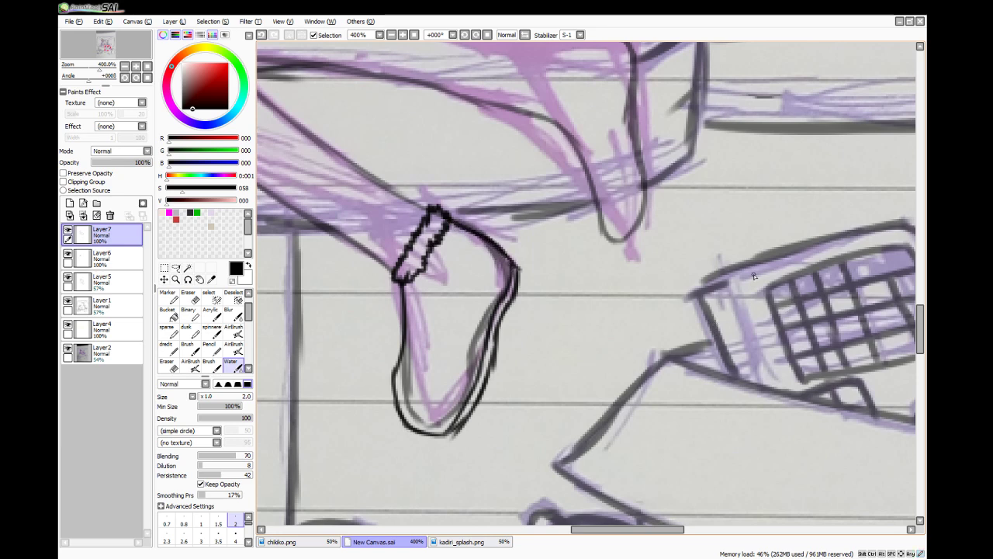
pyautogui.moveTo(919, 323); pyautogui.dragTo(919, 303)
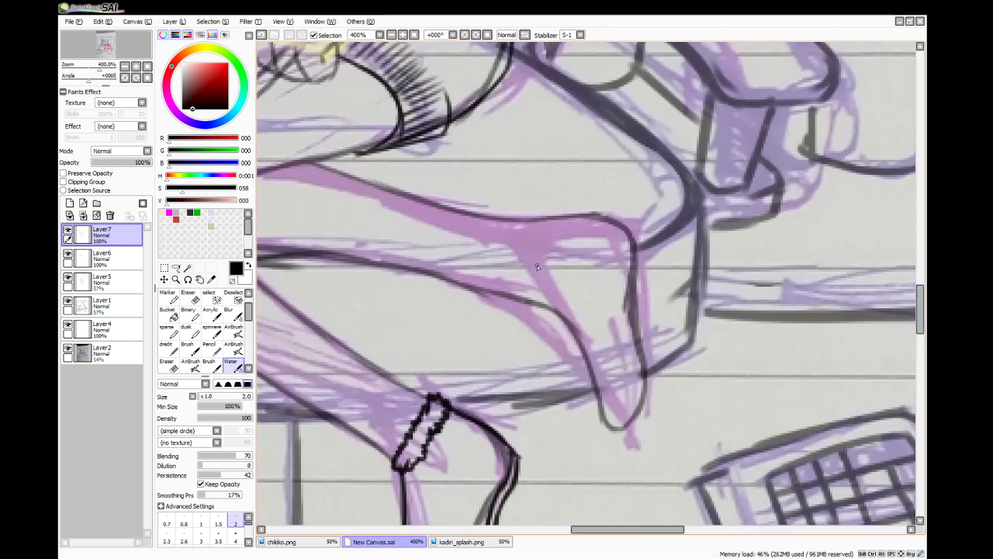
pyautogui.moveTo(542, 300); pyautogui.dragTo(540, 250)
pyautogui.moveTo(535, 236)
pyautogui.mouseDown()
pyautogui.moveTo(548, 209)
pyautogui.moveTo(563, 248)
pyautogui.moveTo(554, 314)
pyautogui.moveTo(538, 301)
pyautogui.mouseUp()
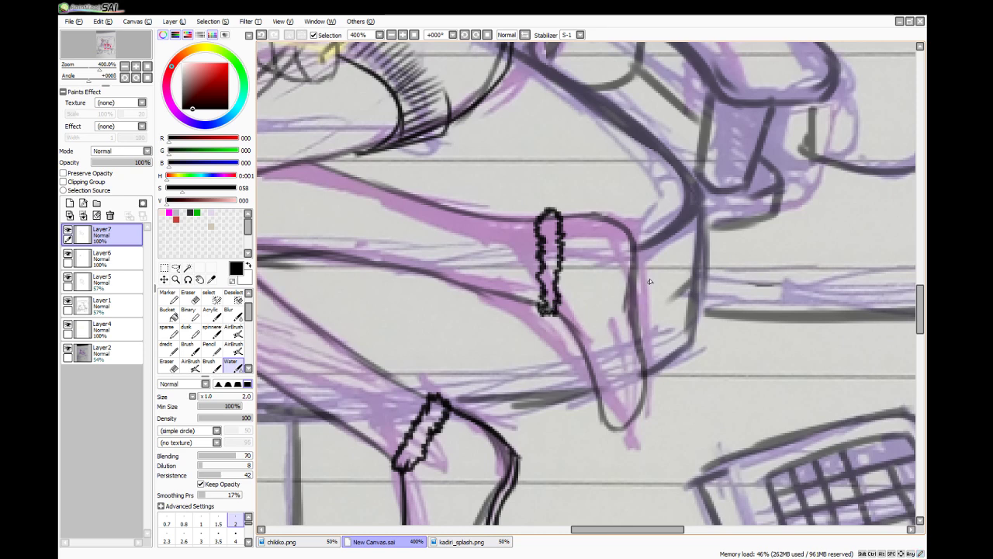
# - Outline the upper foot's shoe from the cuff over the heel, along the instep and around the toe, closing it along the underside
pyautogui.moveTo(560, 215)
pyautogui.mouseDown()
pyautogui.moveTo(614, 219)
pyautogui.moveTo(634, 238)
pyautogui.mouseUp()
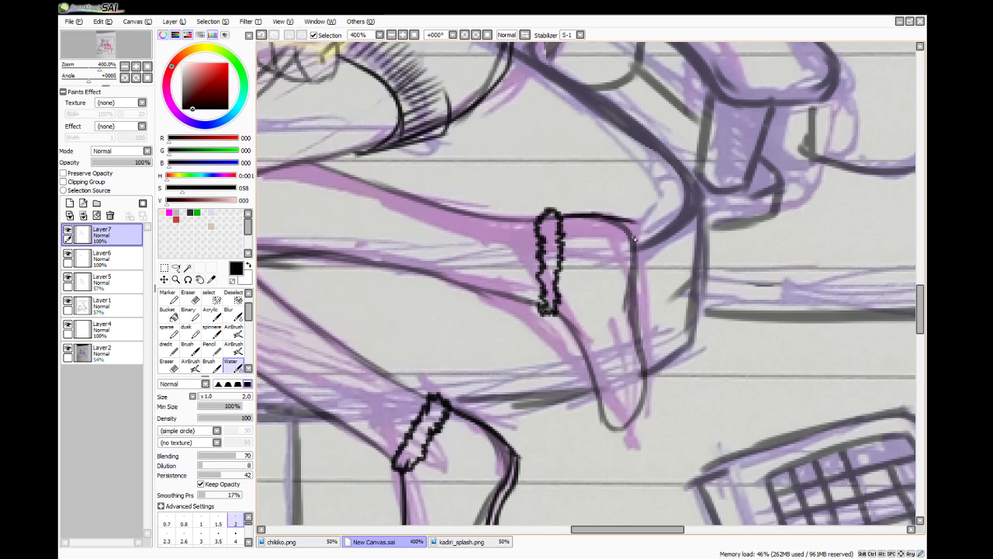
pyautogui.moveTo(560, 317); pyautogui.dragTo(587, 394)
pyautogui.moveTo(577, 350)
pyautogui.mouseDown()
pyautogui.moveTo(590, 414)
pyautogui.moveTo(612, 427)
pyautogui.moveTo(599, 422)
pyautogui.moveTo(633, 436)
pyautogui.moveTo(648, 410)
pyautogui.mouseUp()
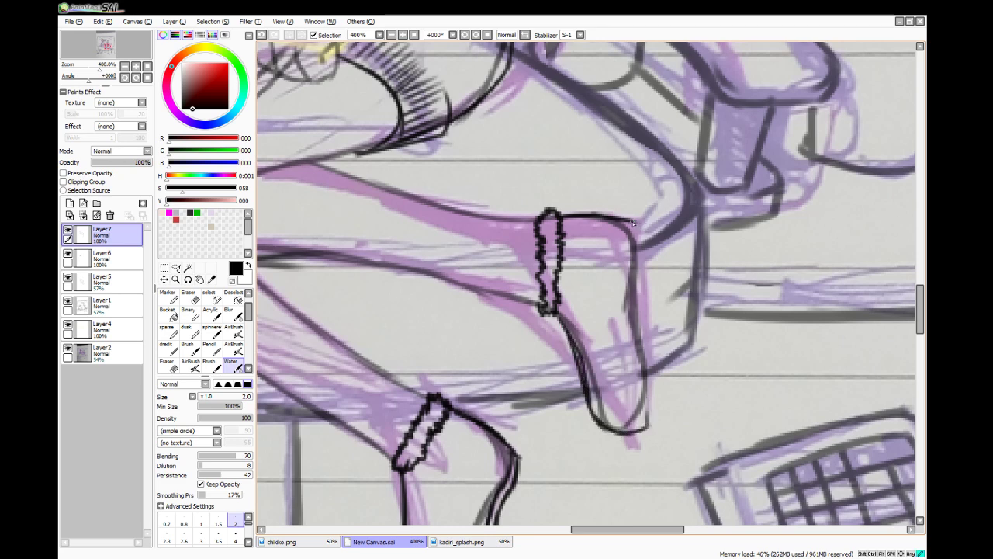
pyautogui.moveTo(633, 220); pyautogui.dragTo(652, 363)
pyautogui.moveTo(641, 295); pyautogui.dragTo(646, 428)
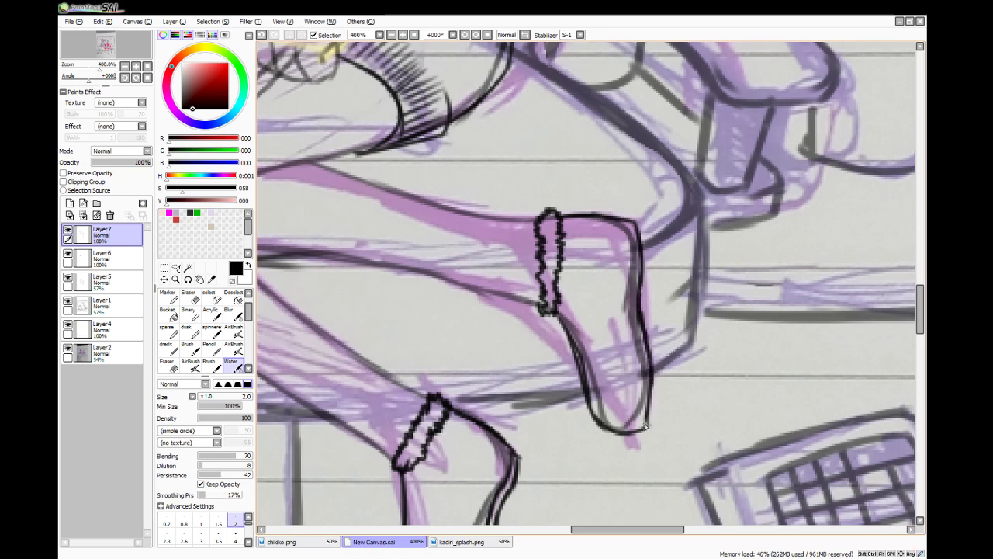
pyautogui.moveTo(652, 383); pyautogui.dragTo(645, 430)
# - Add a parallel outer line for the upper shoe's sole from heel to toe, redoing unsatisfactory strokes
pyautogui.moveTo(632, 221); pyautogui.dragTo(641, 225)
pyautogui.moveTo(647, 241); pyautogui.dragTo(652, 284)
pyautogui.moveTo(650, 254); pyautogui.dragTo(644, 311)
pyautogui.hotkey('ctrl', 'z')
pyautogui.hotkey('ctrl', 'z')
pyautogui.moveTo(651, 268); pyautogui.dragTo(663, 381)
pyautogui.hotkey('ctrl', 'z')
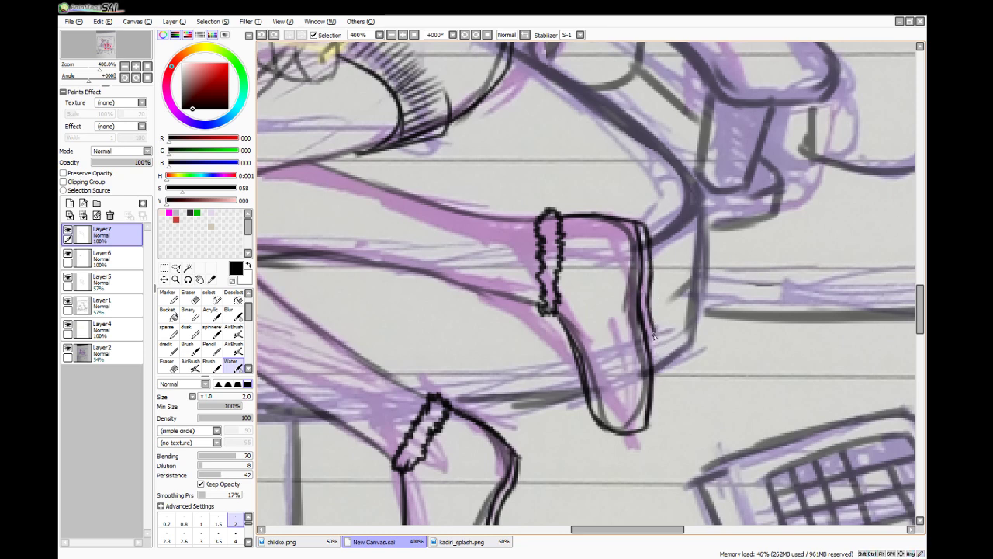
pyautogui.moveTo(653, 321)
pyautogui.mouseDown()
pyautogui.moveTo(661, 404)
pyautogui.moveTo(658, 385)
pyautogui.moveTo(657, 423)
pyautogui.moveTo(645, 429)
pyautogui.moveTo(660, 405)
pyautogui.mouseUp()
# - Outline the far leg from the hatched hem over its knee to the point where it passes behind the near leg
pyautogui.scroll(-2, 648, 409)
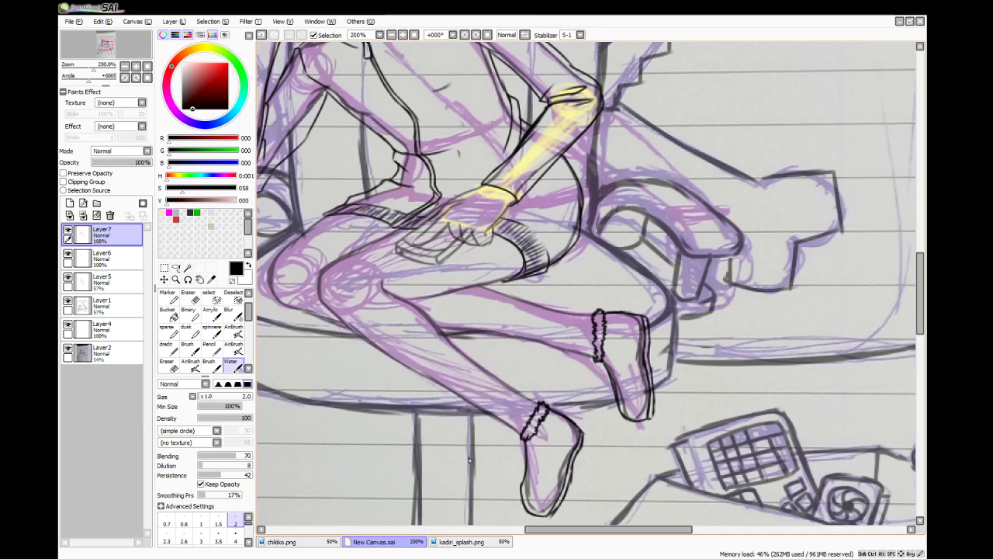
pyautogui.scroll(1, 469, 457)
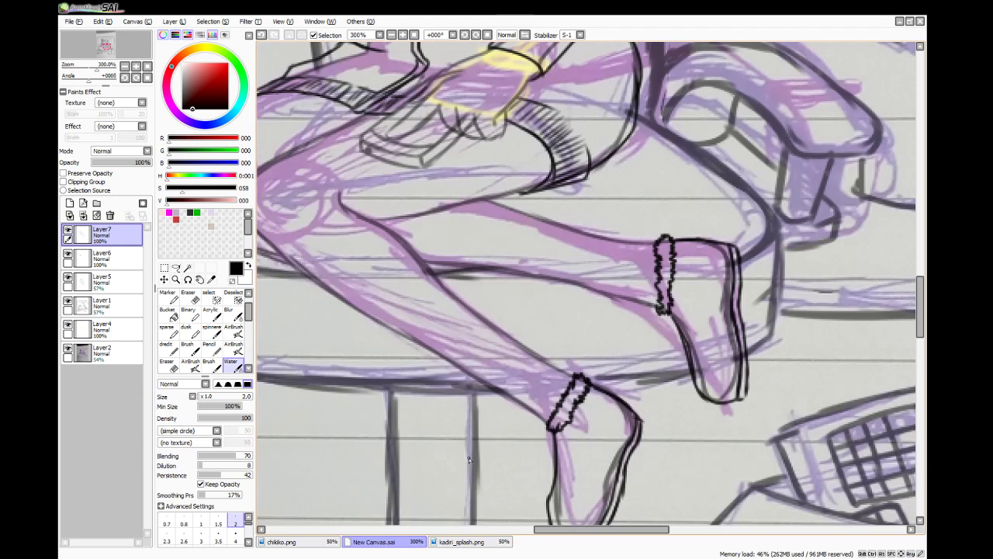
pyautogui.moveTo(550, 532); pyautogui.dragTo(517, 532)
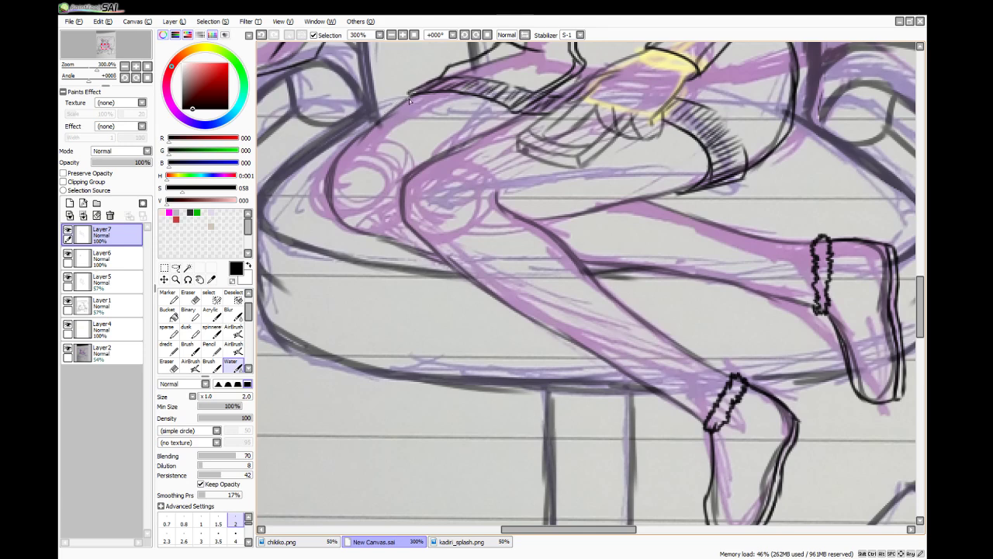
pyautogui.moveTo(414, 94)
pyautogui.mouseDown()
pyautogui.moveTo(344, 152)
pyautogui.moveTo(334, 181)
pyautogui.moveTo(333, 166)
pyautogui.moveTo(338, 217)
pyautogui.moveTo(329, 203)
pyautogui.moveTo(346, 225)
pyautogui.moveTo(363, 214)
pyautogui.moveTo(352, 228)
pyautogui.moveTo(343, 224)
pyautogui.moveTo(372, 239)
pyautogui.moveTo(353, 232)
pyautogui.moveTo(444, 263)
pyautogui.mouseUp()
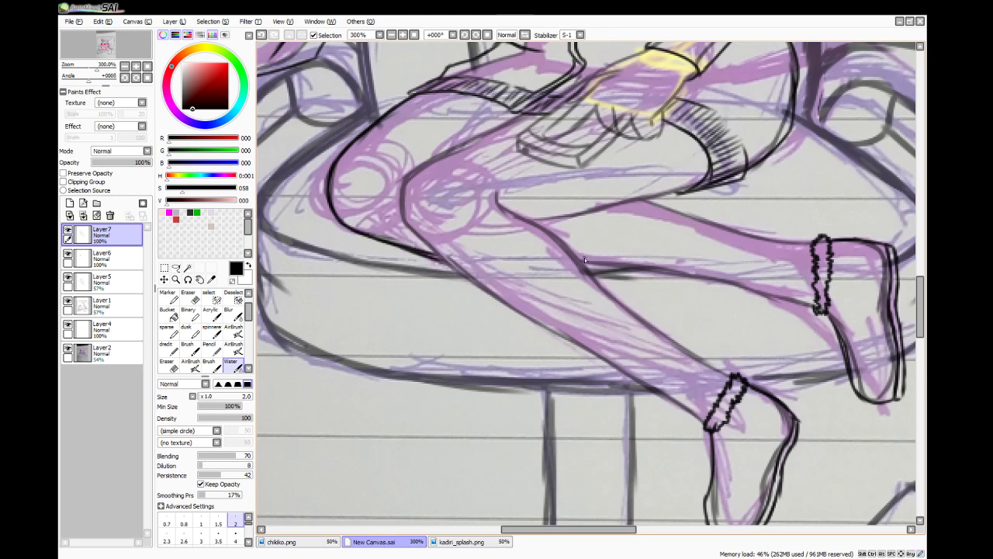
pyautogui.moveTo(412, 250); pyautogui.dragTo(446, 257)
pyautogui.press('e')
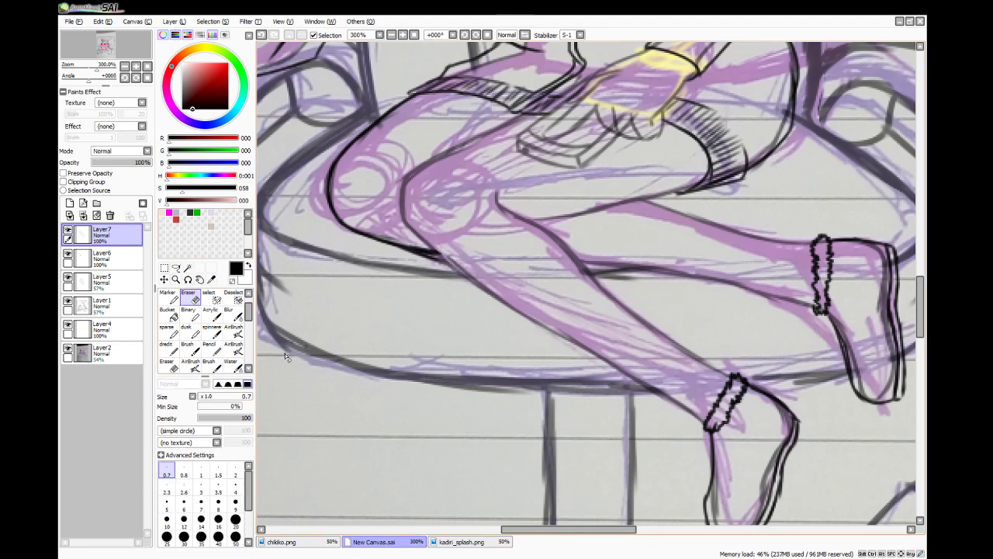
pyautogui.press('e')
# - Draw the lower edge of the far calf from behind the near leg to the ruffled ankle cuff, redoing the first attempt
pyautogui.moveTo(581, 261); pyautogui.dragTo(607, 265)
pyautogui.moveTo(582, 262); pyautogui.dragTo(684, 276)
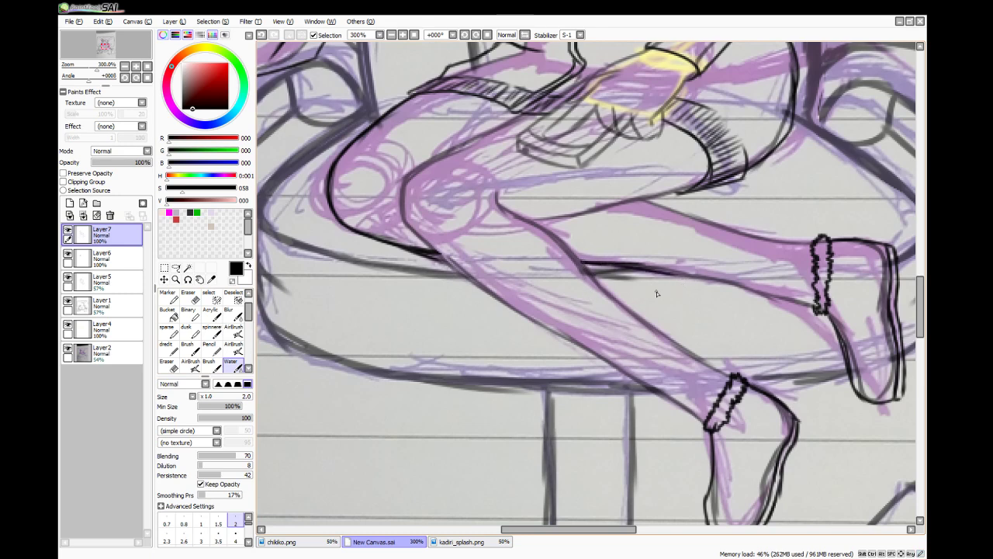
pyautogui.hotkey('ctrl', 'z')
pyautogui.moveTo(584, 262); pyautogui.dragTo(716, 280)
pyautogui.moveTo(659, 270); pyautogui.dragTo(739, 284)
pyautogui.moveTo(646, 262); pyautogui.dragTo(782, 298)
pyautogui.moveTo(728, 285); pyautogui.dragTo(814, 303)
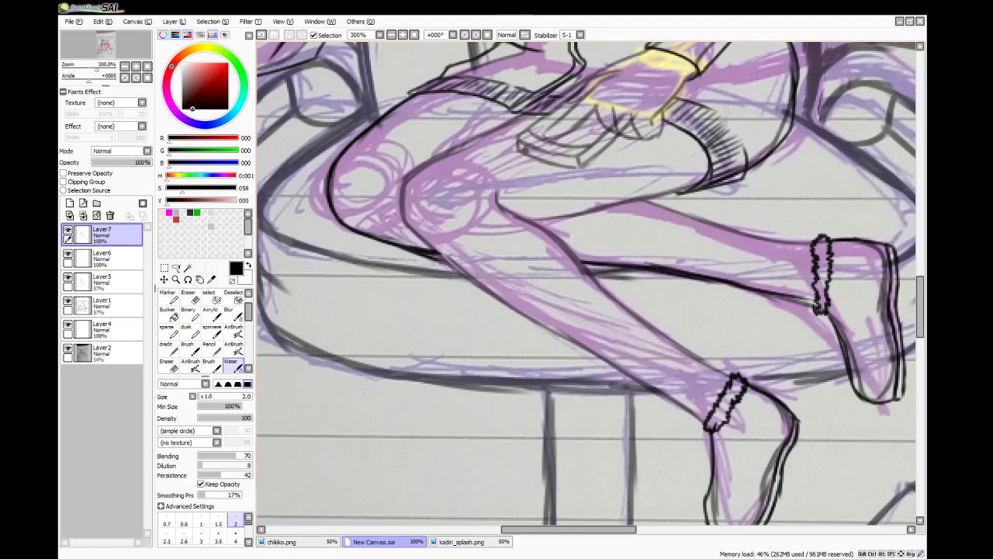
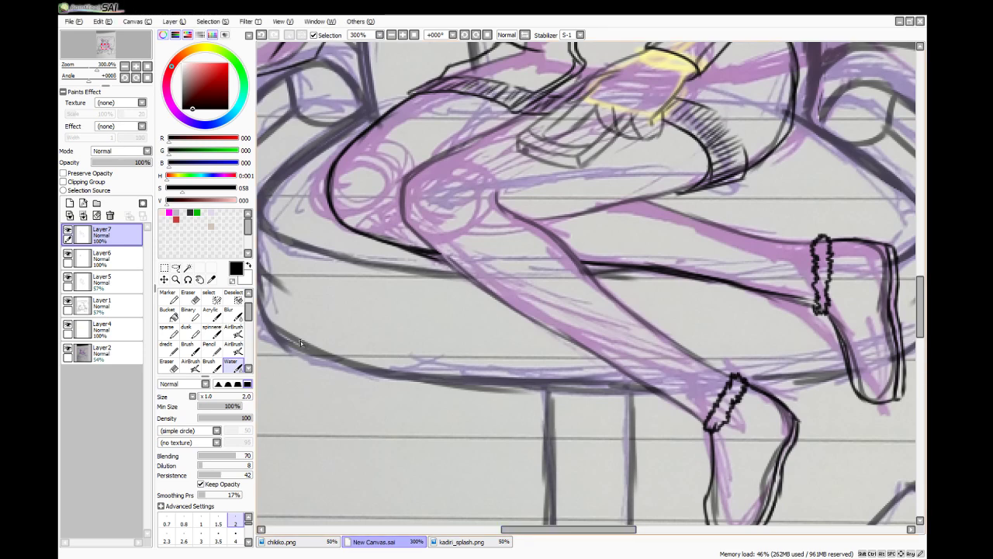
# - Trim the stray end of the far knee line, then thicken and clean up the start of the far calf's lower edge
pyautogui.press('e')
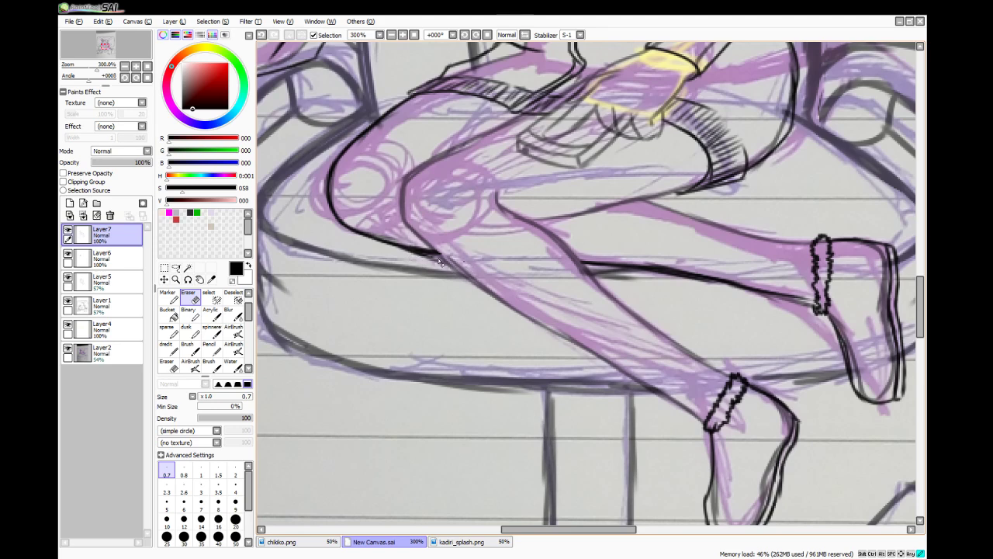
pyautogui.press('e')
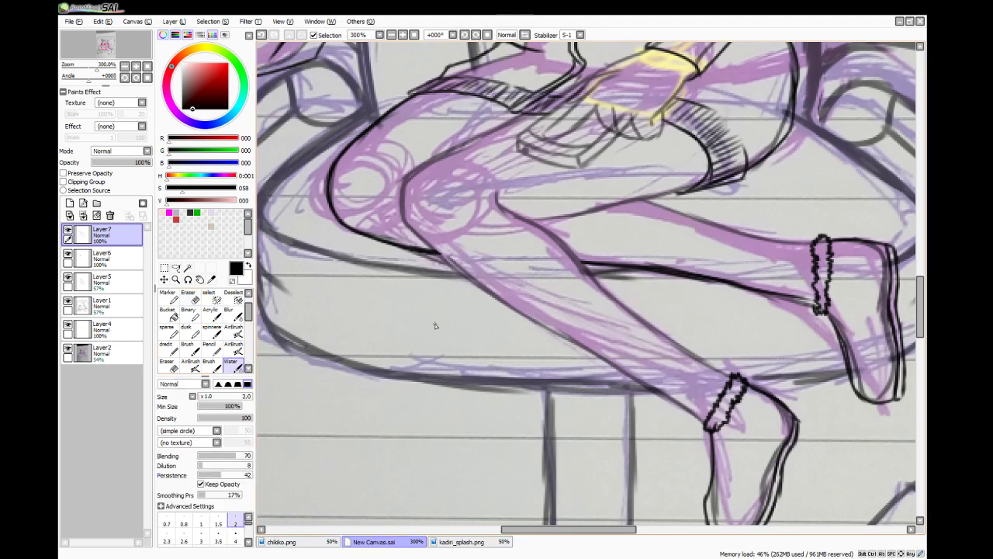
pyautogui.moveTo(581, 263)
pyautogui.mouseDown()
pyautogui.moveTo(678, 273)
pyautogui.moveTo(634, 272)
pyautogui.moveTo(650, 275)
pyautogui.mouseUp()
pyautogui.press('e')
pyautogui.moveTo(605, 272); pyautogui.dragTo(689, 283)
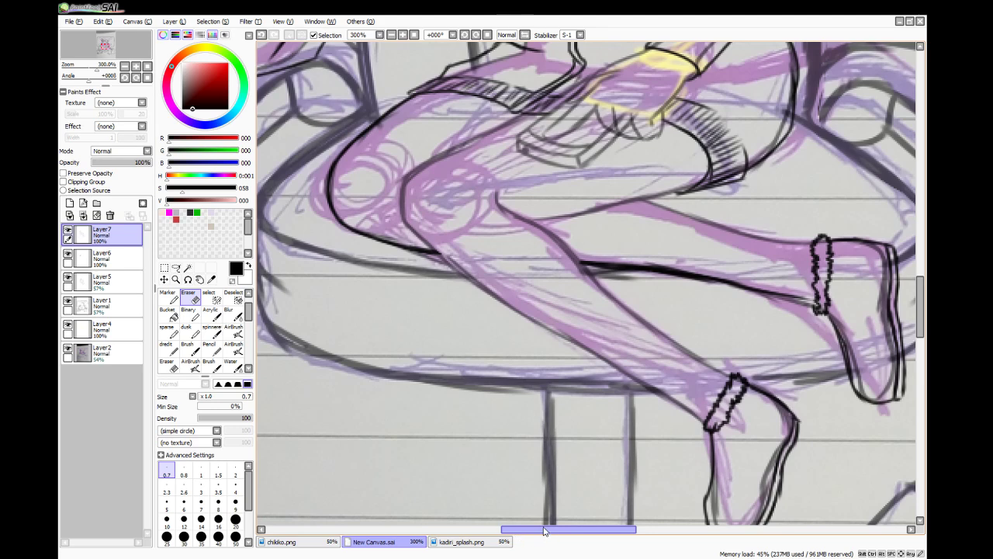
# - Draw the upper edge of the far calf from the thigh to the ankle cuff, and reinforce the lower edge near the cuff
pyautogui.moveTo(545, 531); pyautogui.dragTo(574, 533)
pyautogui.press('e')
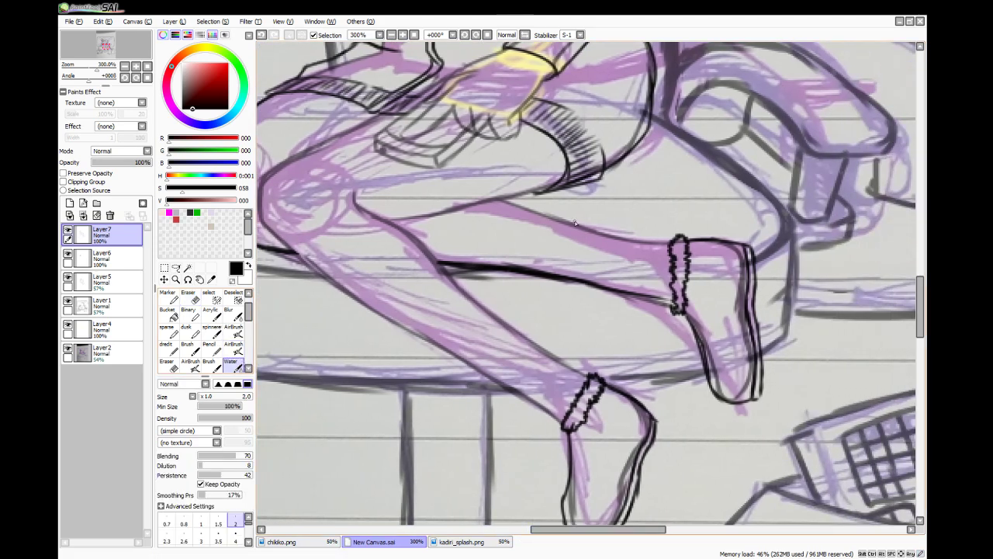
pyautogui.moveTo(502, 201)
pyautogui.mouseDown()
pyautogui.moveTo(627, 242)
pyautogui.moveTo(669, 244)
pyautogui.mouseUp()
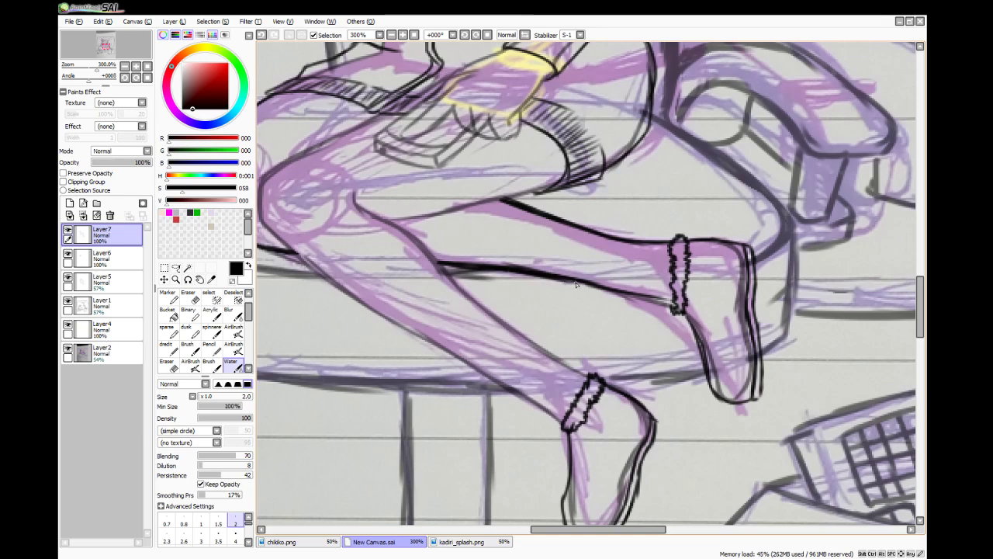
pyautogui.moveTo(593, 285); pyautogui.dragTo(667, 307)
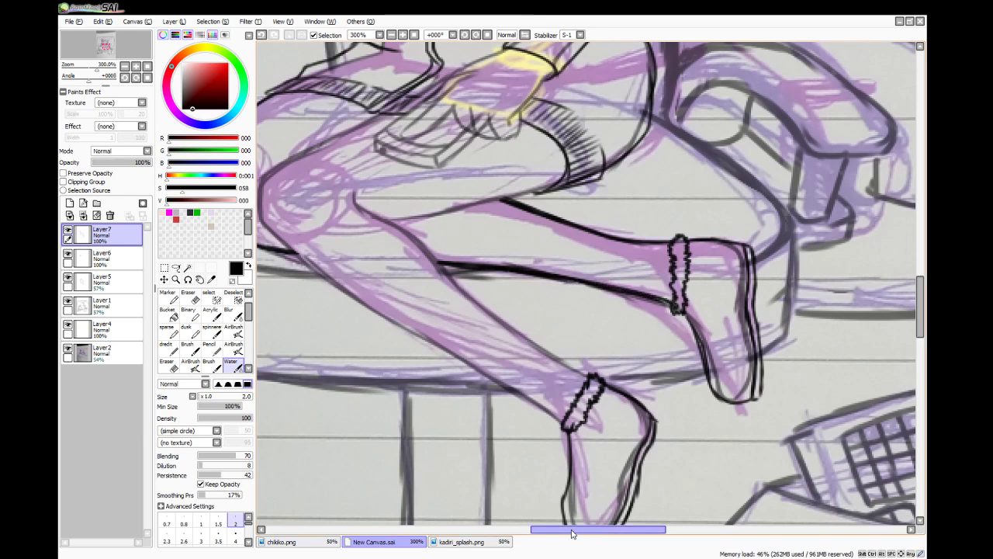
# - Outline the near leg's outer side from the hatched hem over the knee and down the shin to the ankle cuff
pyautogui.moveTo(572, 530); pyautogui.dragTo(543, 529)
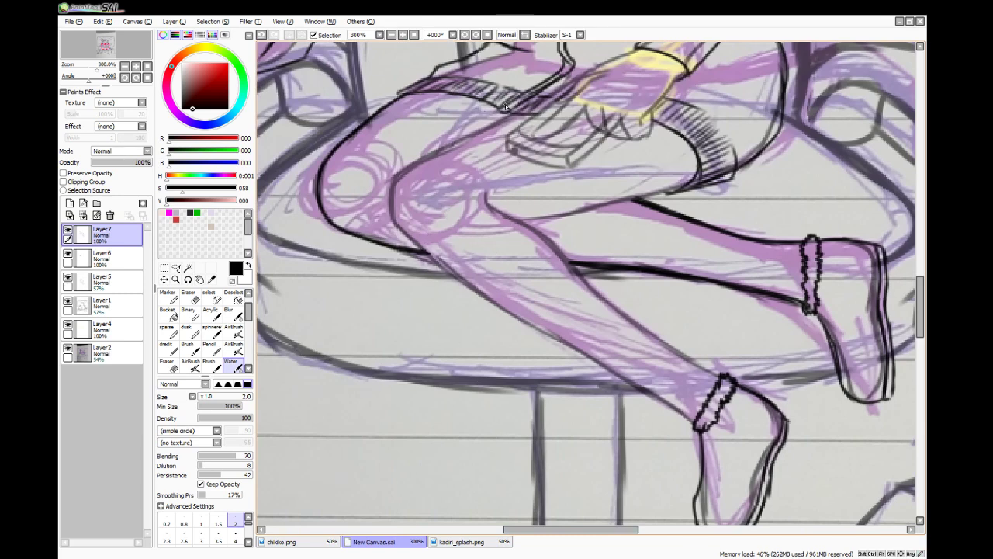
pyautogui.moveTo(506, 119); pyautogui.dragTo(444, 150)
pyautogui.moveTo(507, 116); pyautogui.dragTo(463, 140)
pyautogui.moveTo(509, 116)
pyautogui.mouseDown()
pyautogui.moveTo(394, 179)
pyautogui.moveTo(413, 166)
pyautogui.moveTo(394, 204)
pyautogui.moveTo(397, 181)
pyautogui.moveTo(427, 250)
pyautogui.moveTo(524, 317)
pyautogui.moveTo(489, 304)
pyautogui.moveTo(607, 368)
pyautogui.moveTo(588, 361)
pyautogui.moveTo(555, 397)
pyautogui.moveTo(600, 378)
pyautogui.moveTo(575, 350)
pyautogui.moveTo(693, 425)
pyautogui.mouseUp()
pyautogui.hotkey('ctrl', 'z')
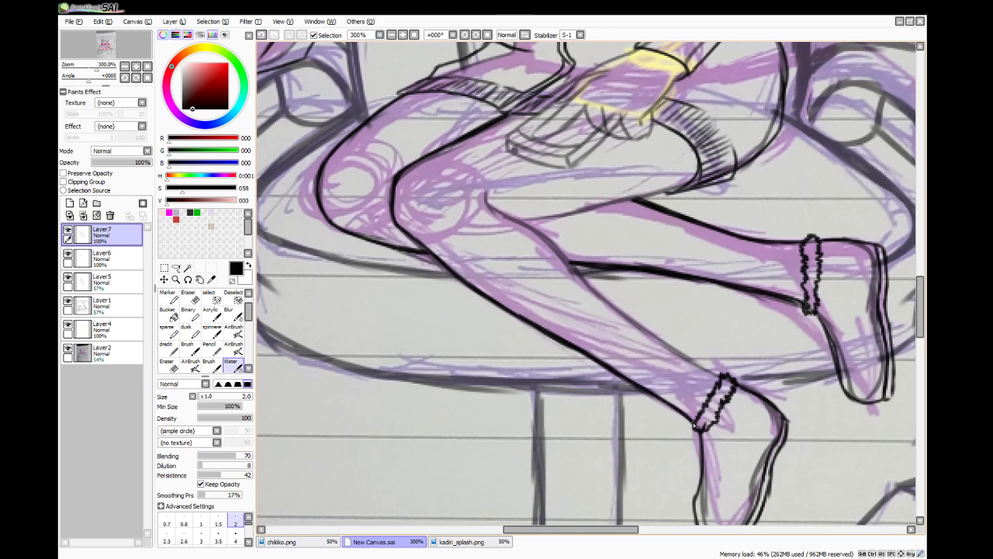
# - Draw the short curved fold at the back of the near knee, undoing unsatisfactory strokes
pyautogui.moveTo(486, 189)
pyautogui.mouseDown()
pyautogui.moveTo(491, 206)
pyautogui.moveTo(503, 187)
pyautogui.mouseUp()
pyautogui.hotkey('ctrl', 'z')
pyautogui.moveTo(457, 171)
pyautogui.mouseDown()
pyautogui.moveTo(497, 209)
pyautogui.moveTo(470, 173)
pyautogui.mouseUp()
pyautogui.moveTo(492, 208)
pyautogui.mouseDown()
pyautogui.moveTo(463, 198)
pyautogui.moveTo(496, 211)
pyautogui.mouseUp()
pyautogui.hotkey('ctrl', 'z')
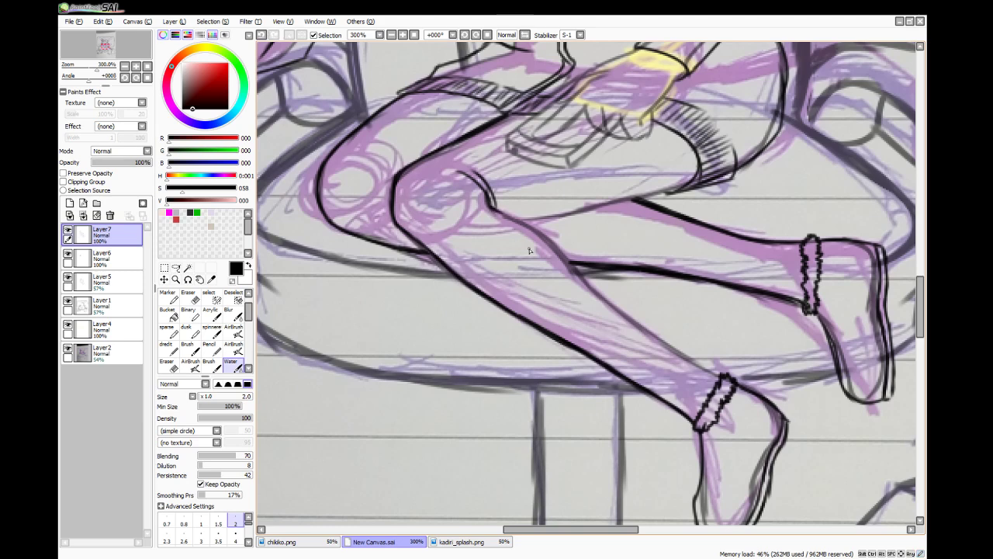
# - Draw the near calf's back edge from the knee fold down to the ankle cuff
pyautogui.moveTo(491, 207); pyautogui.dragTo(540, 243)
pyautogui.moveTo(538, 232); pyautogui.dragTo(579, 277)
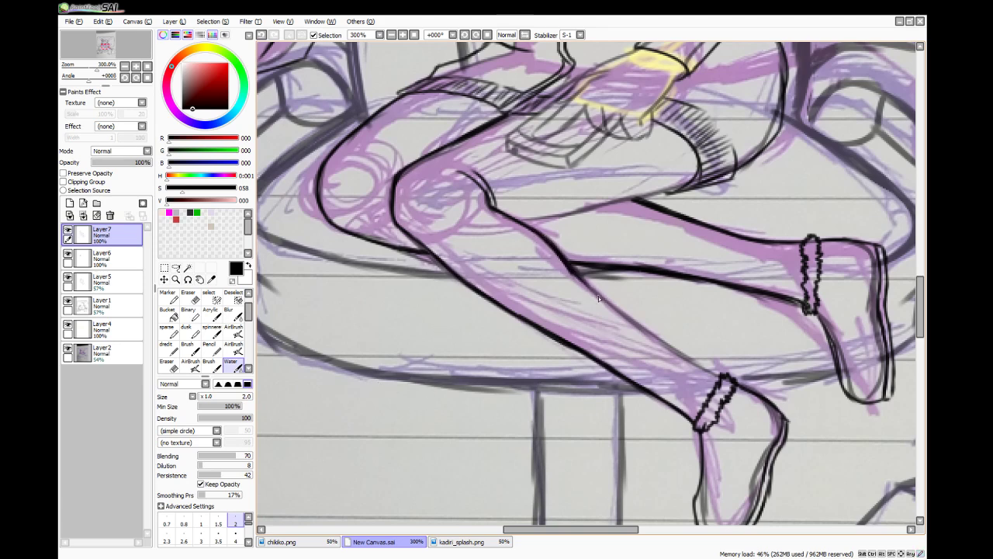
pyautogui.moveTo(577, 275); pyautogui.dragTo(703, 368)
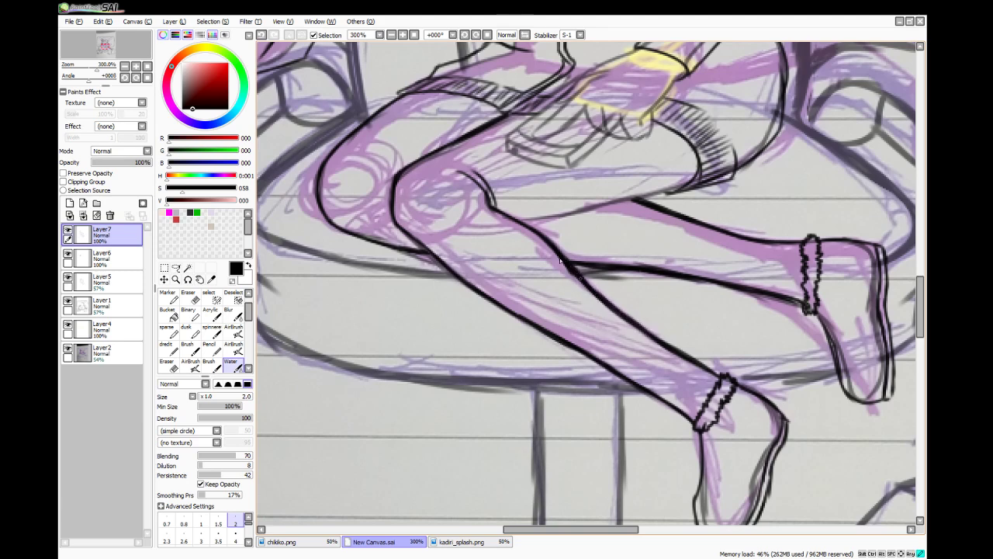
pyautogui.press('e')
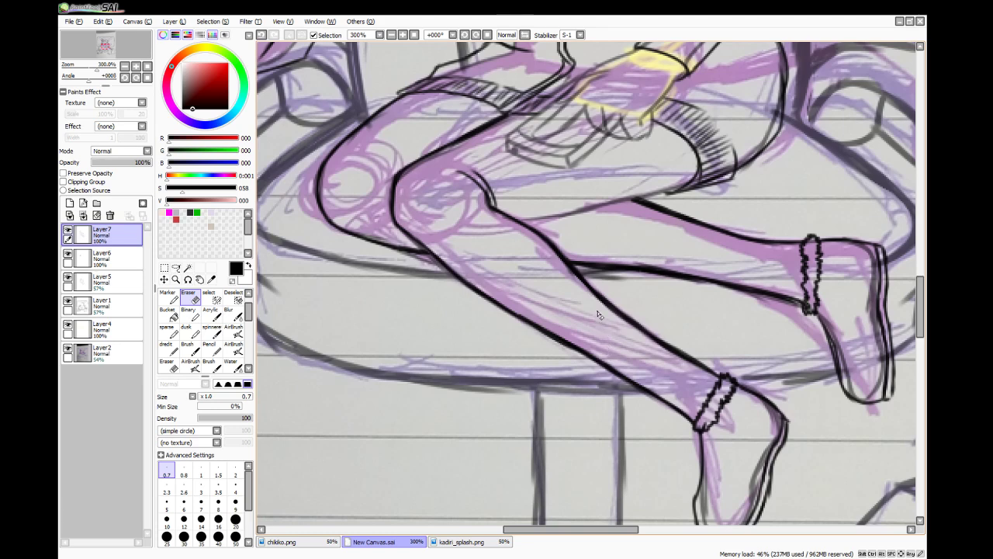
pyautogui.click(230, 364)
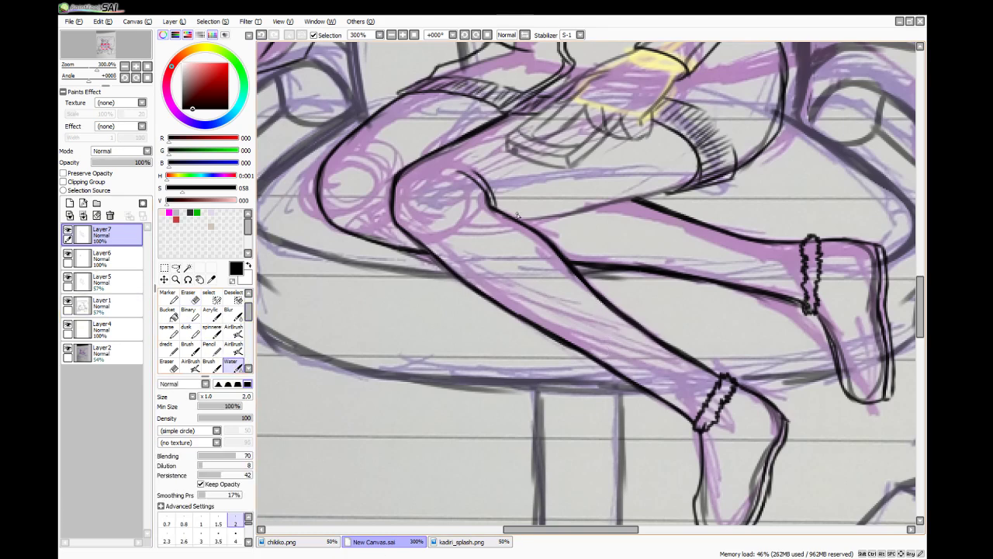
# - Draw the underside of the near thigh from the knee fold to the hatched hem, and add small marks on the kneecap
pyautogui.moveTo(535, 225)
pyautogui.mouseDown()
pyautogui.moveTo(690, 180)
pyautogui.moveTo(650, 194)
pyautogui.mouseUp()
pyautogui.moveTo(680, 185); pyautogui.dragTo(609, 209)
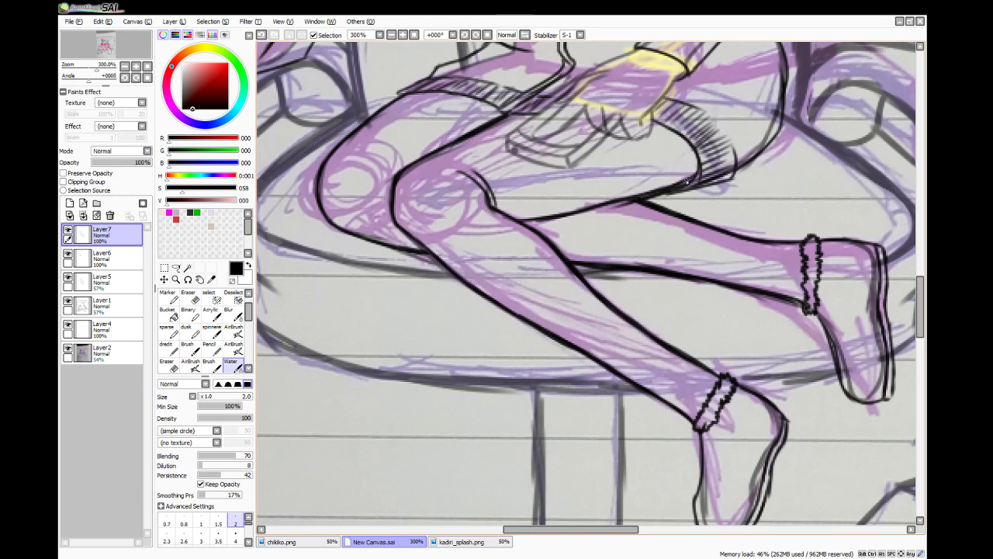
pyautogui.hotkey('ctrl', 'z')
pyautogui.moveTo(698, 173); pyautogui.dragTo(650, 194)
pyautogui.hotkey('ctrl', 'z')
pyautogui.moveTo(398, 173); pyautogui.dragTo(410, 151)
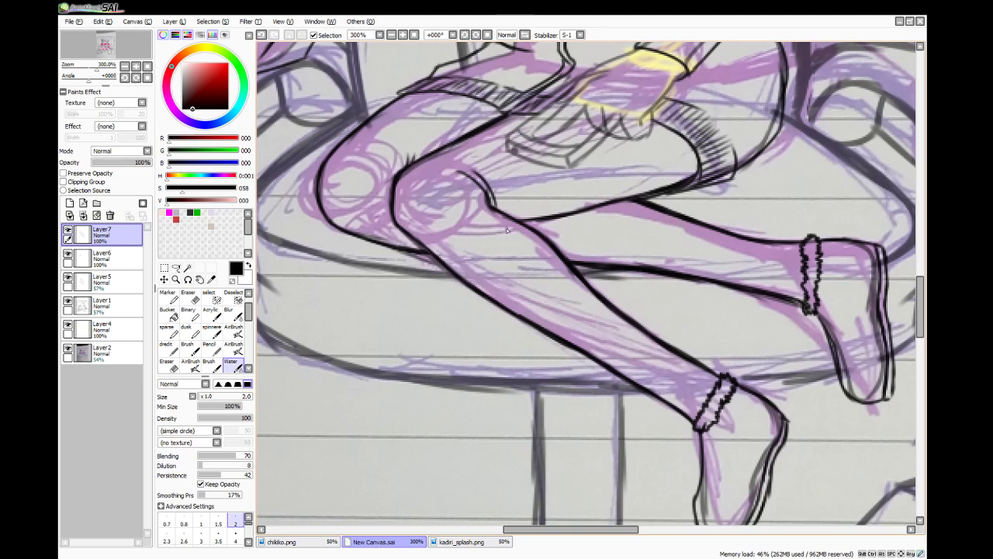
# - Hide Layer2 and delete Layer4 with the yellow guide sketch
pyautogui.scroll(-3, 552, 319)
pyautogui.scroll(-1, 551, 319)
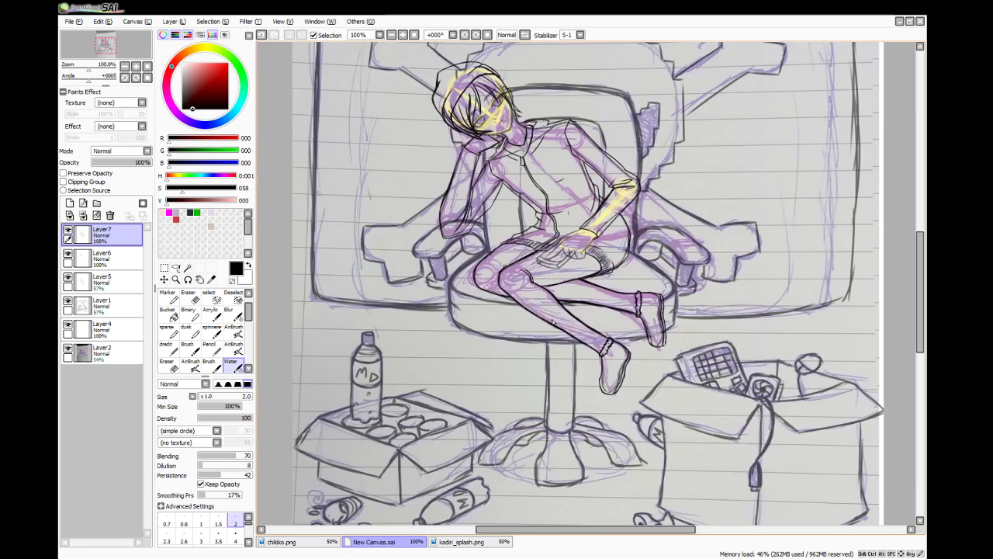
pyautogui.click(67, 351)
pyautogui.click(123, 332)
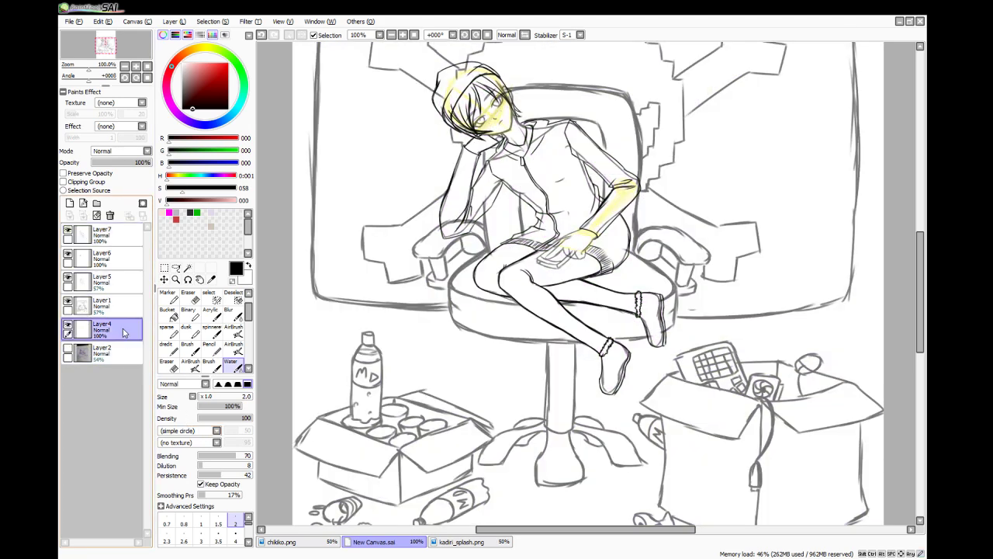
pyautogui.click(109, 215)
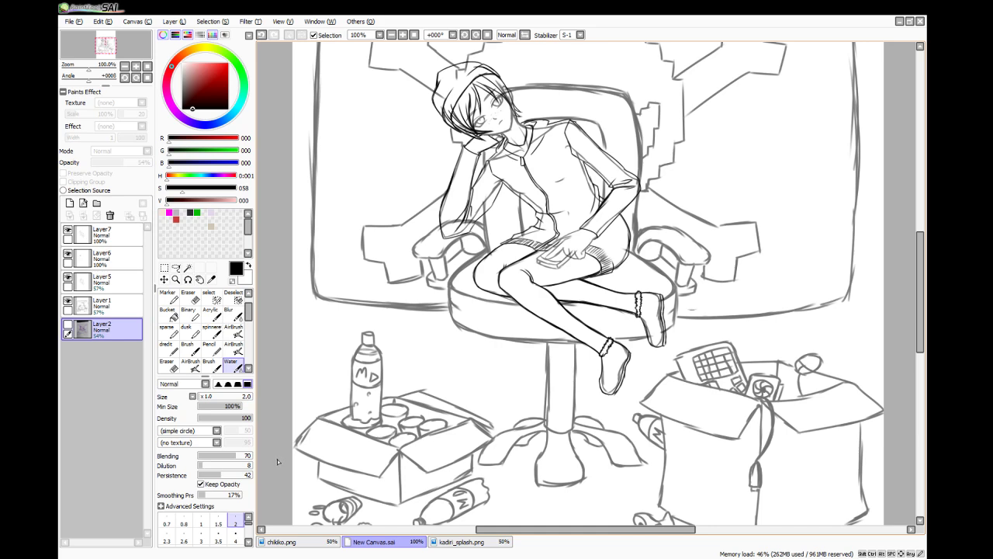
# - Add a new layer above Layer7
pyautogui.click(94, 226)
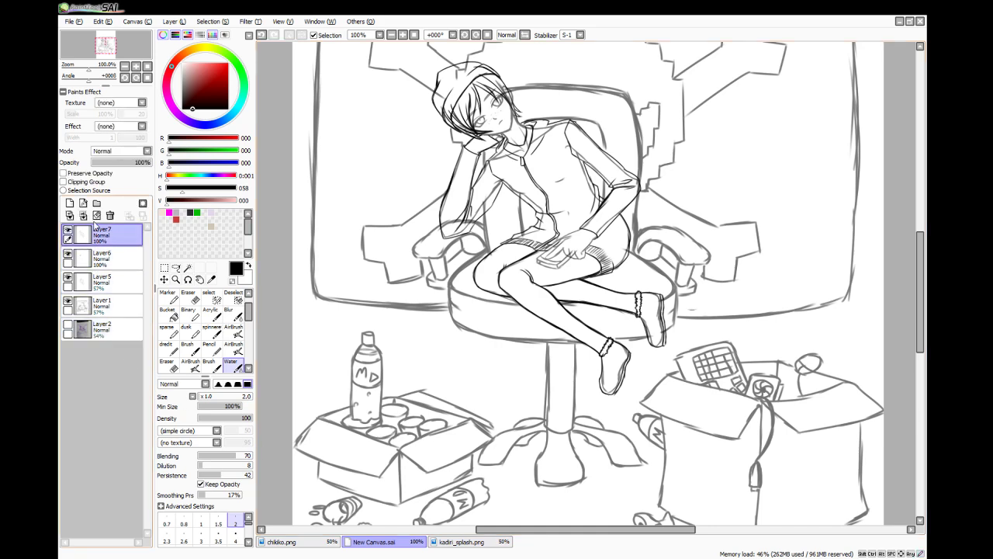
pyautogui.click(69, 203)
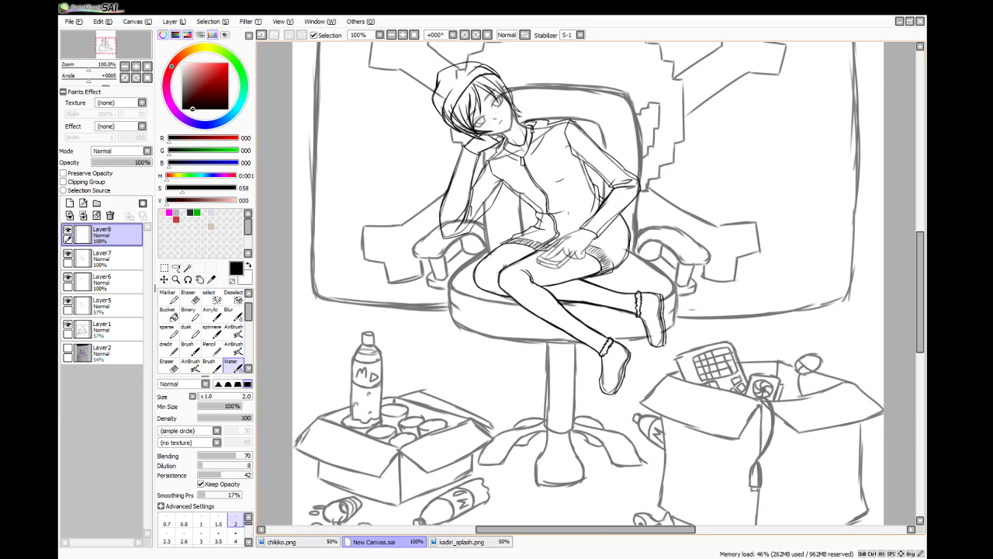
# - Examine the headphones around the character's neck in chikiko.png, then return to the neck area in New Canvas.sai
pyautogui.scroll(5, 532, 129)
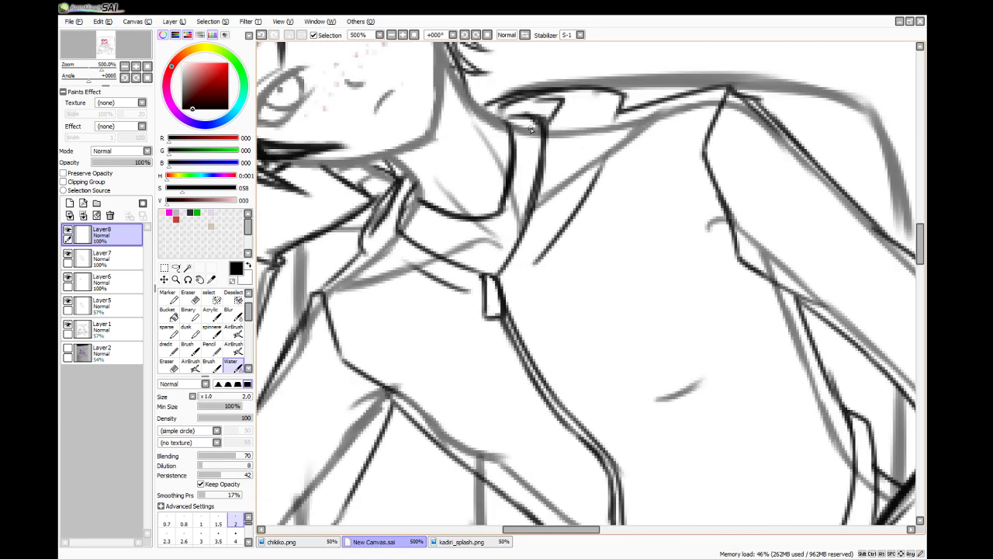
pyautogui.click(283, 541)
pyautogui.scroll(6, 875, 321)
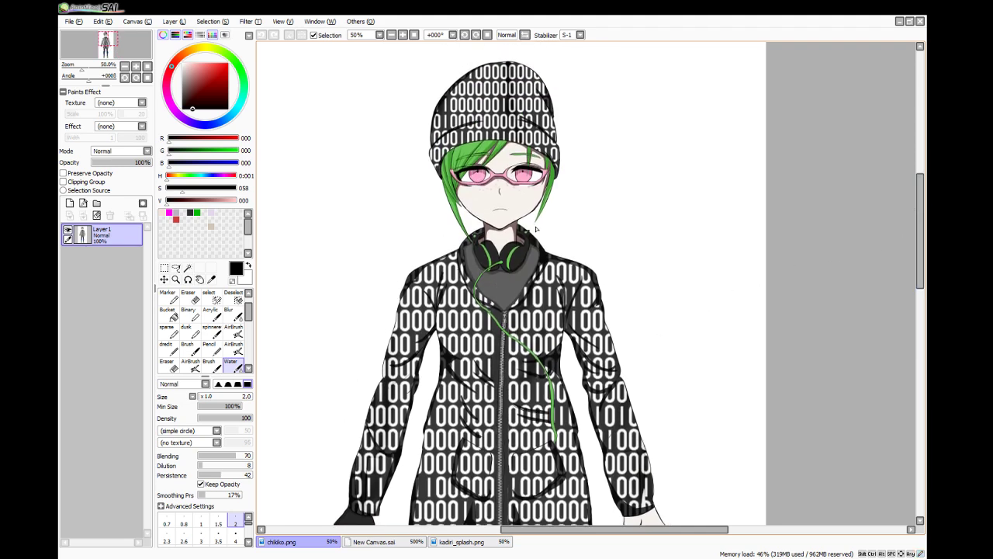
pyautogui.scroll(1, 481, 188)
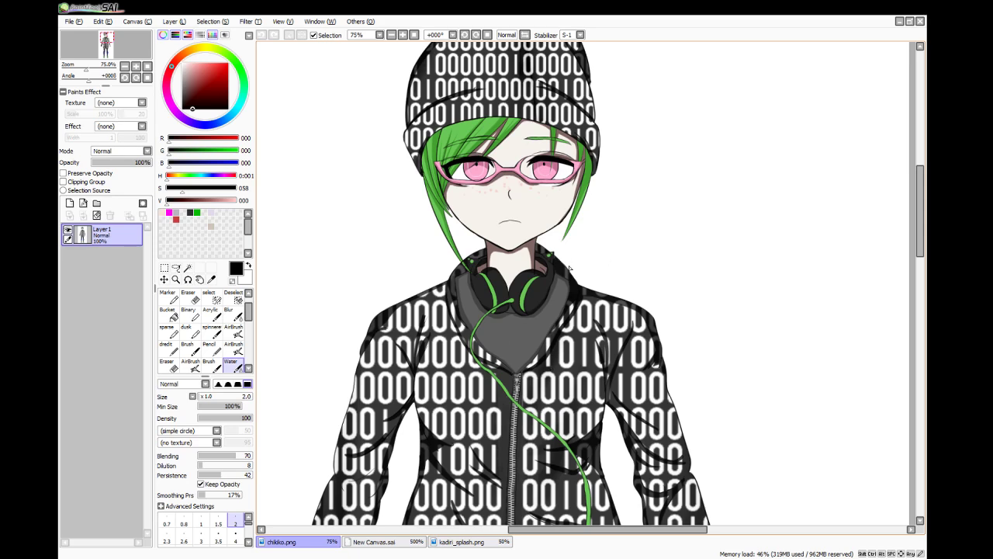
pyautogui.click(357, 543)
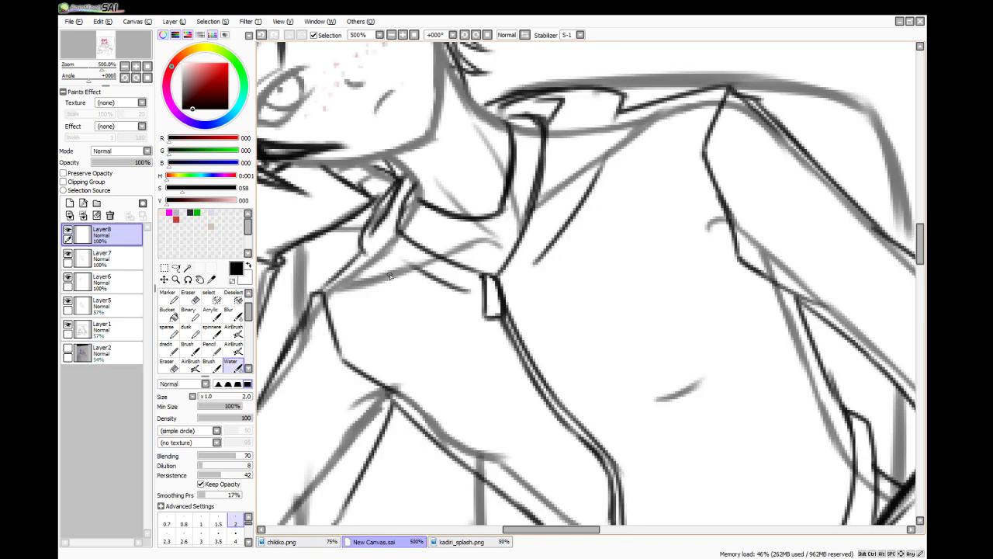
# - Lower the sketch layers' opacity: Layer7 to 40%, Layer1 to 26% and Layer5 to 39%
pyautogui.click(116, 259)
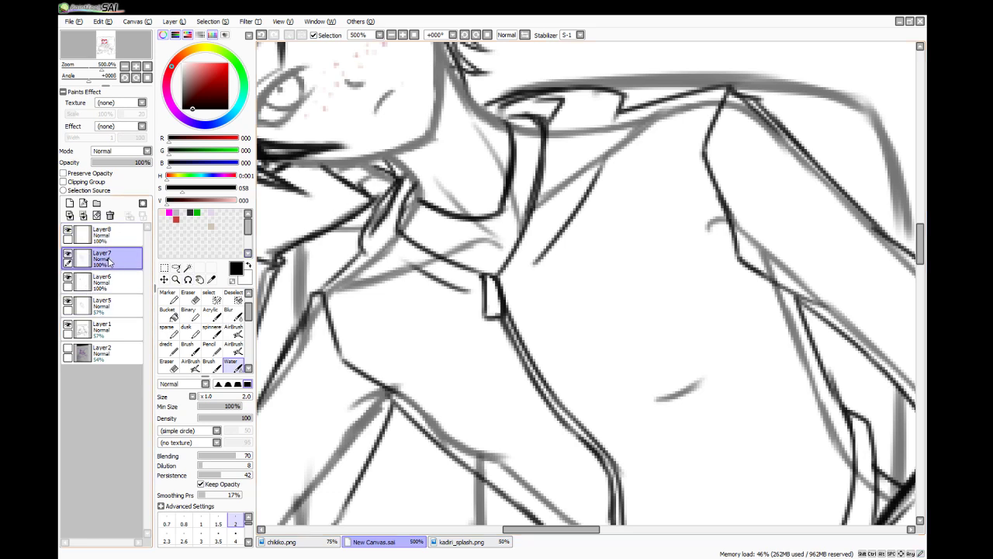
pyautogui.moveTo(129, 163); pyautogui.dragTo(117, 169)
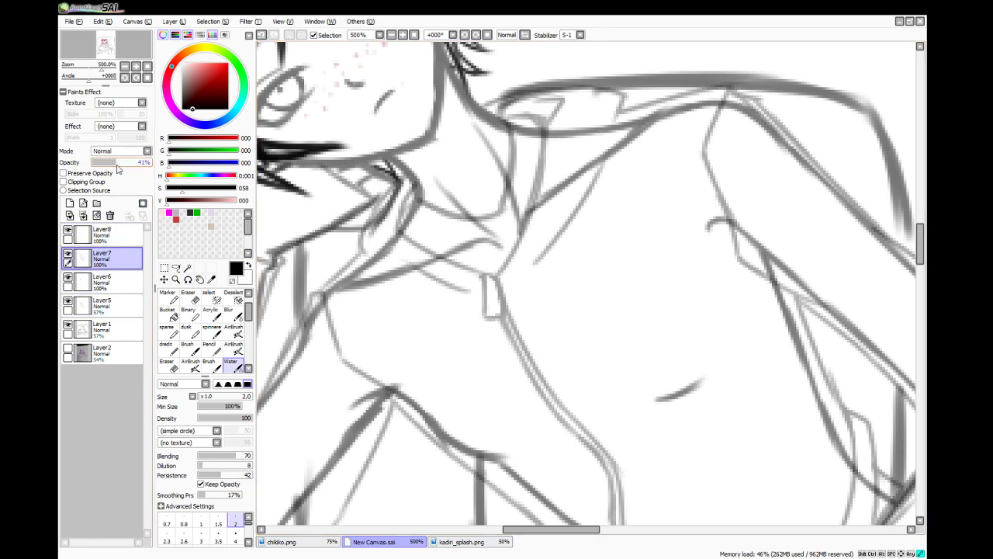
pyautogui.click(117, 329)
pyautogui.moveTo(130, 163); pyautogui.dragTo(115, 172)
pyautogui.click(117, 305)
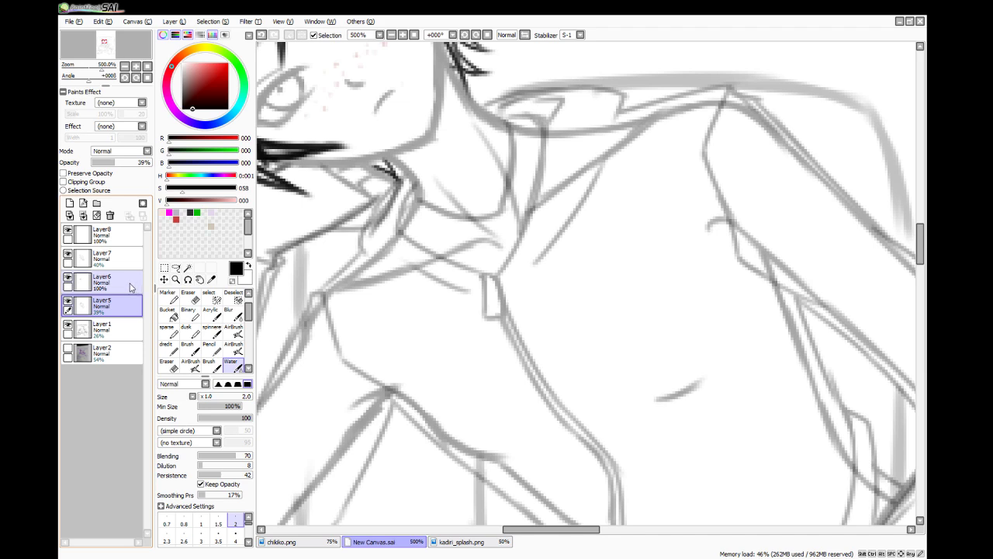
# - On Layer8, draw the left arm of the headphone band as parallel curves from the neck down to the collar front
pyautogui.click(112, 234)
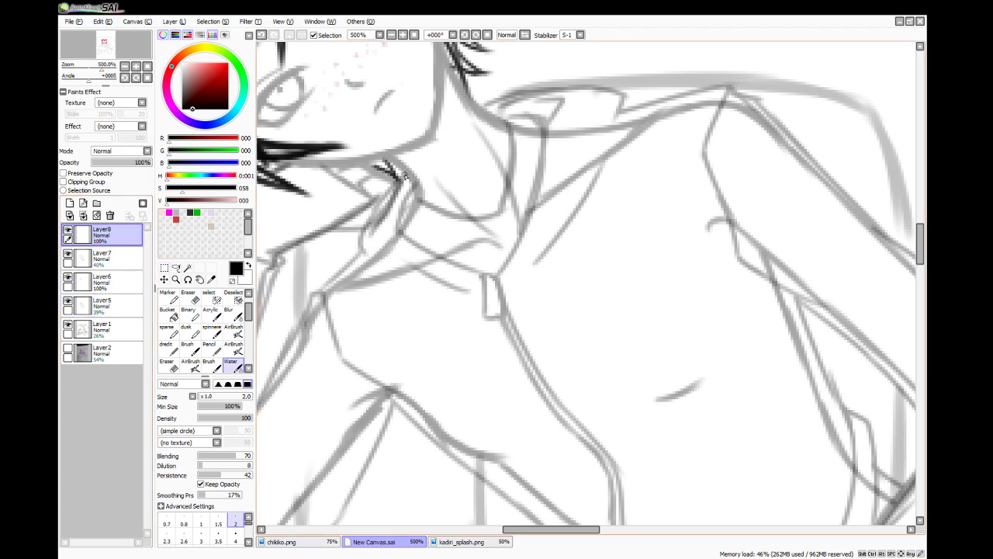
pyautogui.moveTo(404, 176)
pyautogui.mouseDown()
pyautogui.moveTo(390, 209)
pyautogui.moveTo(393, 184)
pyautogui.moveTo(392, 223)
pyautogui.moveTo(392, 206)
pyautogui.moveTo(433, 258)
pyautogui.moveTo(425, 246)
pyautogui.moveTo(463, 264)
pyautogui.mouseUp()
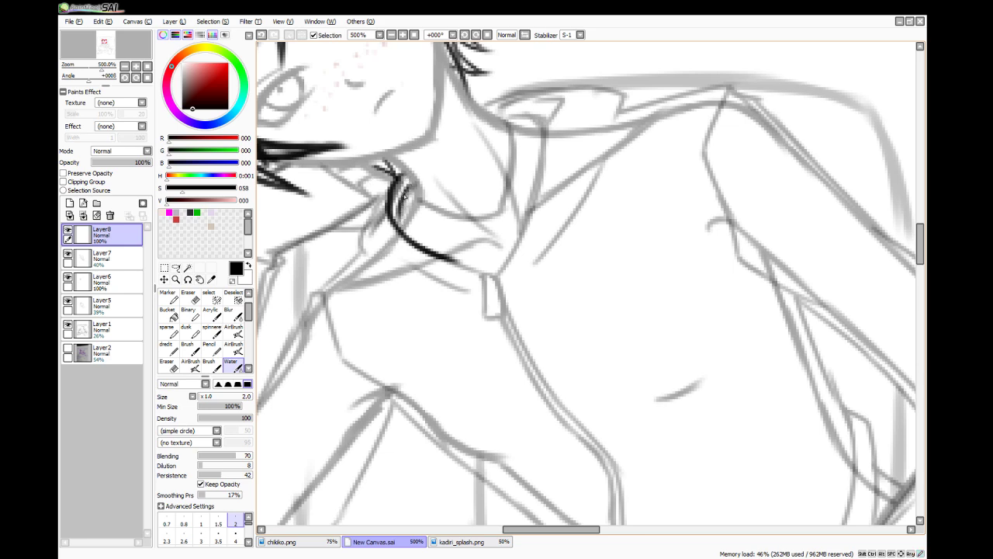
pyautogui.moveTo(410, 180); pyautogui.dragTo(397, 233)
pyautogui.moveTo(398, 171)
pyautogui.mouseDown()
pyautogui.moveTo(372, 201)
pyautogui.moveTo(376, 234)
pyautogui.mouseUp()
pyautogui.moveTo(374, 197)
pyautogui.mouseDown()
pyautogui.moveTo(387, 249)
pyautogui.moveTo(411, 269)
pyautogui.mouseUp()
pyautogui.moveTo(374, 234)
pyautogui.mouseDown()
pyautogui.moveTo(393, 264)
pyautogui.moveTo(464, 289)
pyautogui.mouseUp()
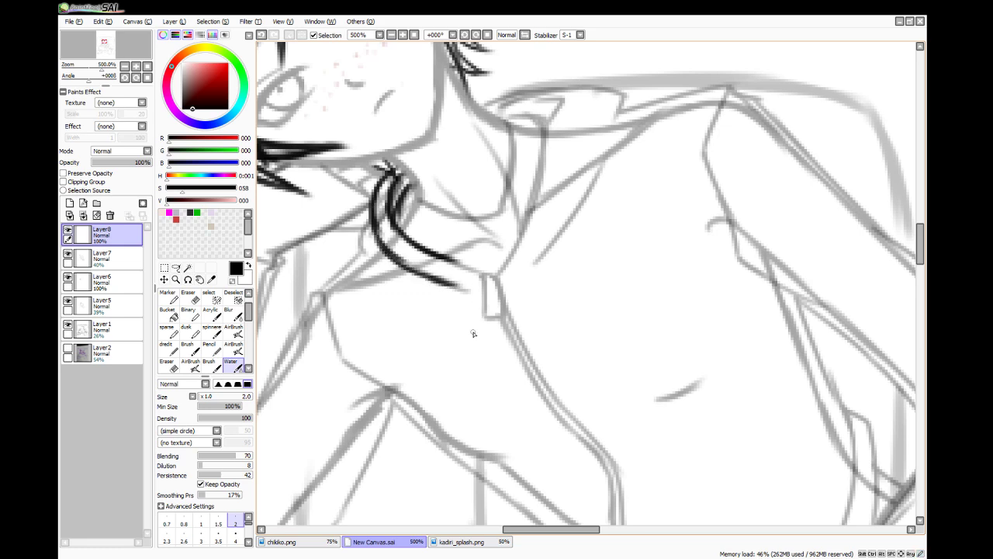
# - Check the headphones in chikiko.png and try to draw the left earcup as nested loops at the band's end
pyautogui.click(449, 544)
pyautogui.click(323, 549)
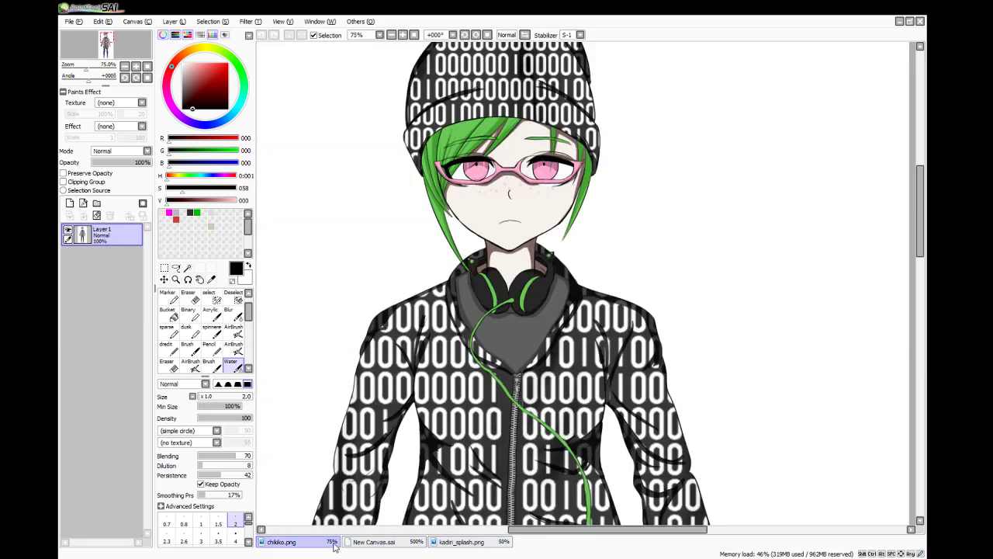
pyautogui.click(359, 542)
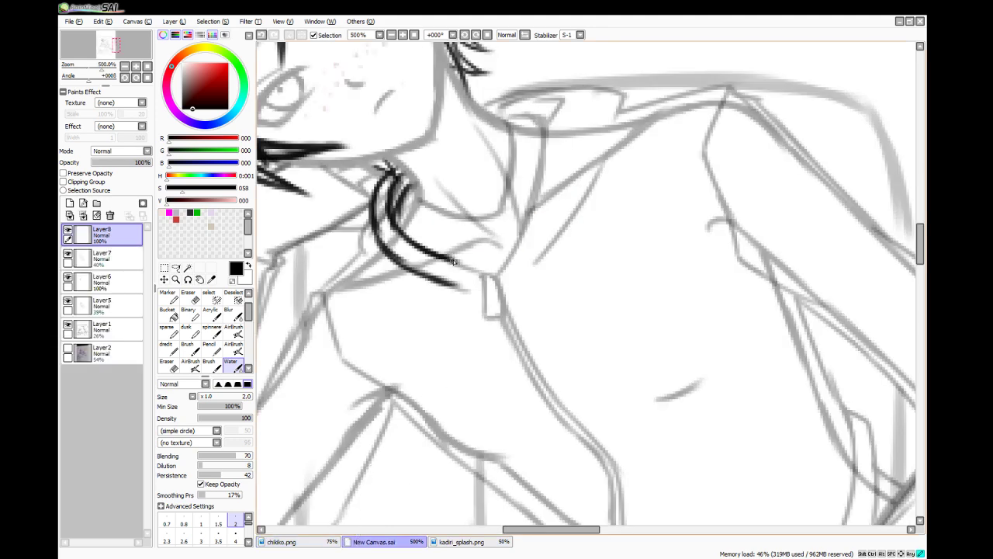
pyautogui.moveTo(454, 259)
pyautogui.mouseDown()
pyautogui.moveTo(496, 278)
pyautogui.moveTo(503, 299)
pyautogui.mouseUp()
pyautogui.moveTo(440, 278)
pyautogui.mouseDown()
pyautogui.moveTo(504, 306)
pyautogui.moveTo(478, 307)
pyautogui.moveTo(510, 299)
pyautogui.mouseUp()
pyautogui.moveTo(449, 259)
pyautogui.mouseDown()
pyautogui.moveTo(488, 256)
pyautogui.moveTo(473, 255)
pyautogui.moveTo(516, 269)
pyautogui.moveTo(488, 256)
pyautogui.moveTo(525, 293)
pyautogui.moveTo(505, 268)
pyautogui.moveTo(511, 309)
pyautogui.moveTo(526, 285)
pyautogui.moveTo(489, 315)
pyautogui.mouseUp()
pyautogui.moveTo(439, 282)
pyautogui.mouseDown()
pyautogui.moveTo(468, 312)
pyautogui.moveTo(512, 306)
pyautogui.mouseUp()
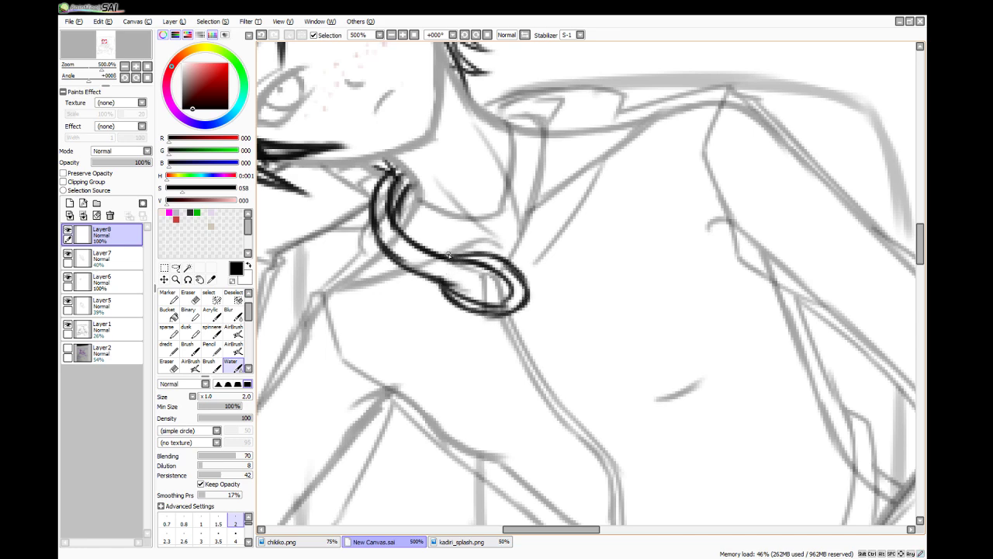
pyautogui.moveTo(449, 256)
pyautogui.mouseDown()
pyautogui.moveTo(488, 247)
pyautogui.moveTo(451, 257)
pyautogui.moveTo(476, 245)
pyautogui.moveTo(465, 259)
pyautogui.moveTo(516, 249)
pyautogui.moveTo(540, 273)
pyautogui.moveTo(536, 297)
pyautogui.moveTo(538, 277)
pyautogui.moveTo(510, 326)
pyautogui.mouseUp()
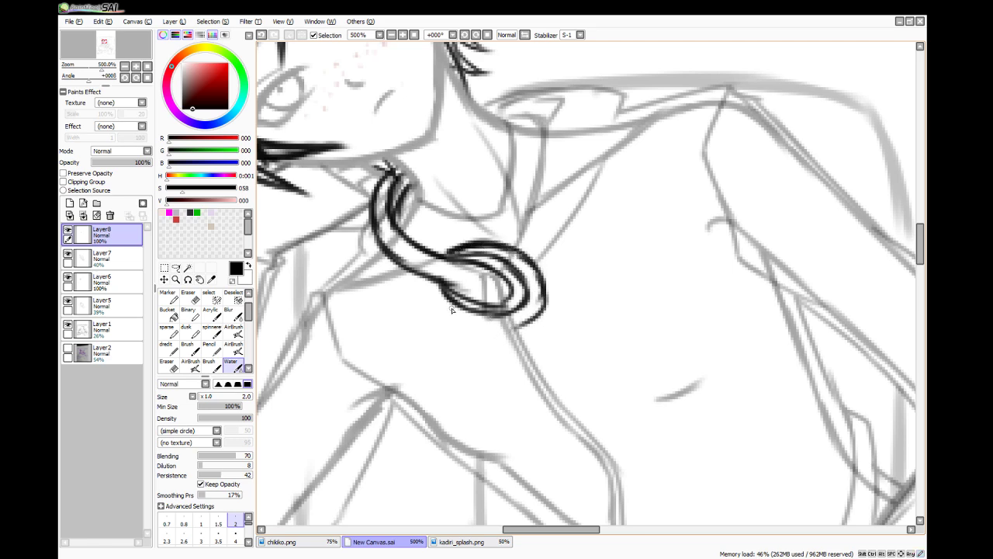
# - Undo the left earcup strokes back to the bare ends of the headphone band
pyautogui.hotkey('ctrl', 'z')
pyautogui.hotkey('ctrl', 'z')
pyautogui.hotkey('ctrl', 'z')
pyautogui.hotkey('ctrl', 'z')
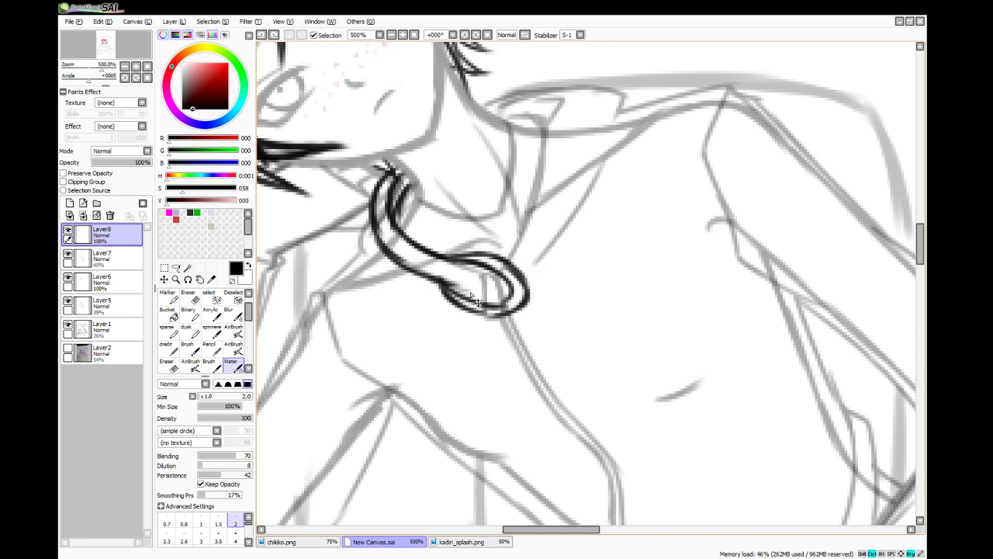
pyautogui.hotkey('ctrl', 'z')
pyautogui.hotkey('ctrl', 'z')
pyautogui.hotkey('ctrl', 'z')
pyautogui.hotkey('ctrl', 'z')
pyautogui.hotkey('ctrl', 'z')
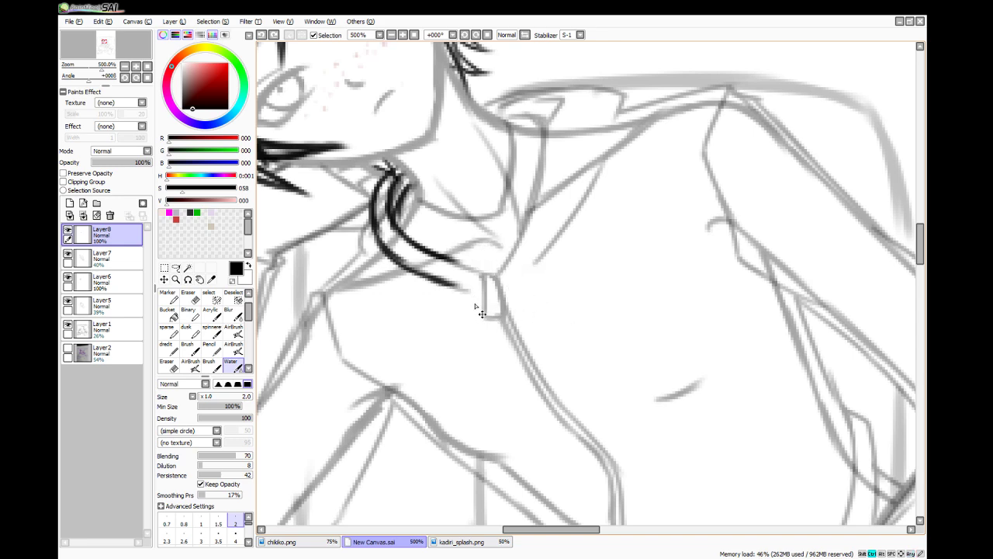
# - Try a narrower left earcup with tight inner loops and a larger outer rim around the zipper pull
pyautogui.moveTo(457, 260)
pyautogui.mouseDown()
pyautogui.moveTo(509, 286)
pyautogui.moveTo(508, 302)
pyautogui.mouseUp()
pyautogui.moveTo(442, 276)
pyautogui.mouseDown()
pyautogui.moveTo(494, 305)
pyautogui.moveTo(510, 297)
pyautogui.mouseUp()
pyautogui.moveTo(459, 259)
pyautogui.mouseDown()
pyautogui.moveTo(494, 266)
pyautogui.moveTo(516, 303)
pyautogui.mouseUp()
pyautogui.moveTo(452, 286)
pyautogui.mouseDown()
pyautogui.moveTo(486, 308)
pyautogui.moveTo(523, 293)
pyautogui.mouseUp()
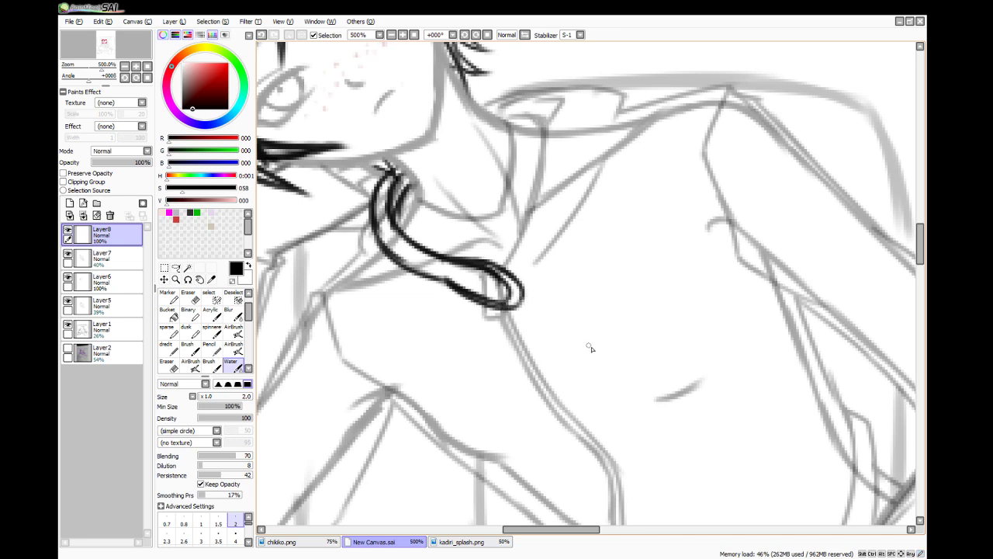
pyautogui.moveTo(458, 261)
pyautogui.mouseDown()
pyautogui.moveTo(514, 259)
pyautogui.moveTo(477, 254)
pyautogui.moveTo(539, 274)
pyautogui.moveTo(510, 261)
pyautogui.moveTo(548, 281)
pyautogui.moveTo(540, 314)
pyautogui.mouseUp()
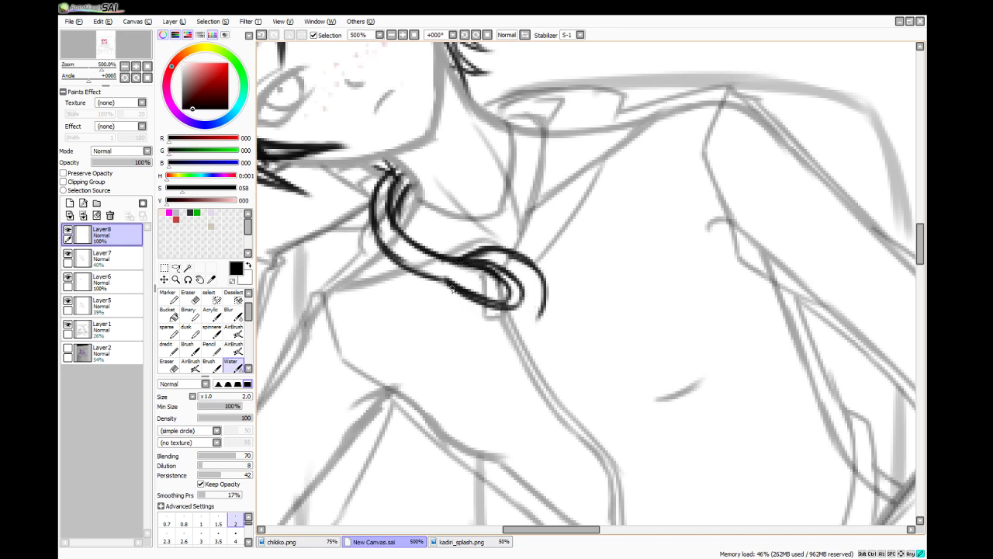
pyautogui.moveTo(451, 286)
pyautogui.mouseDown()
pyautogui.moveTo(508, 318)
pyautogui.moveTo(548, 315)
pyautogui.mouseUp()
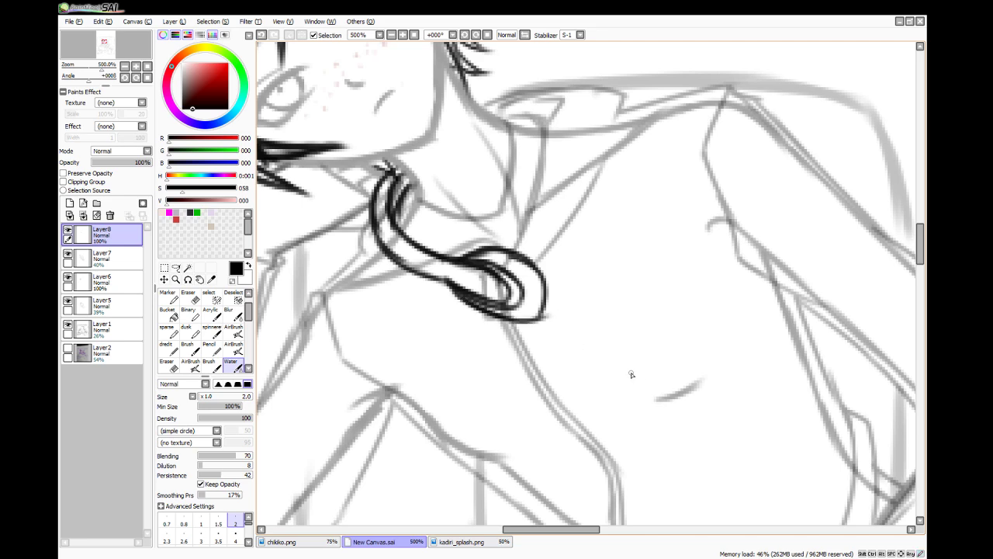
# - Draw the right arm of the headphone band curving down beside the neck, and erase the left earcup loops
pyautogui.moveTo(495, 114)
pyautogui.mouseDown()
pyautogui.moveTo(545, 130)
pyautogui.moveTo(504, 119)
pyautogui.moveTo(551, 138)
pyautogui.moveTo(558, 183)
pyautogui.mouseUp()
pyautogui.moveTo(532, 124); pyautogui.dragTo(555, 242)
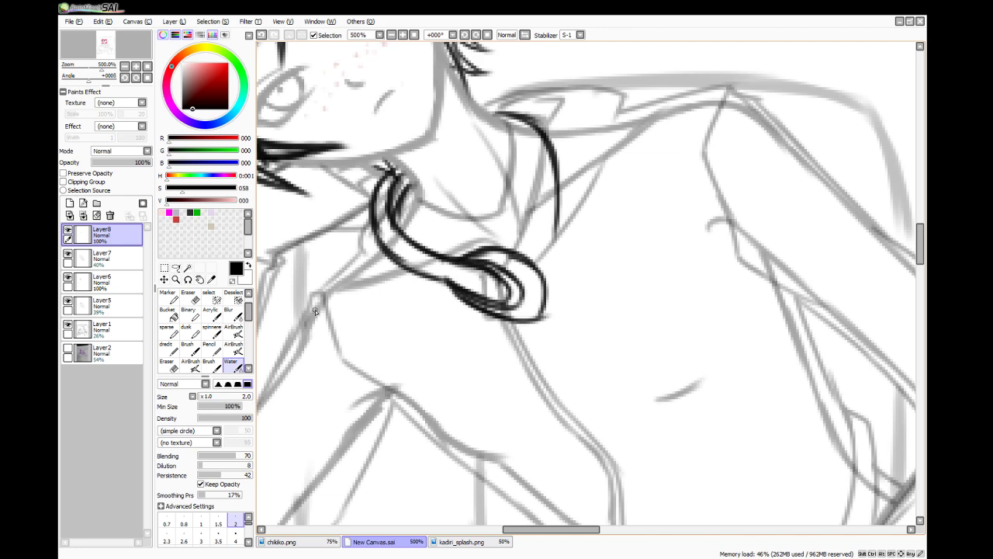
pyautogui.press('e')
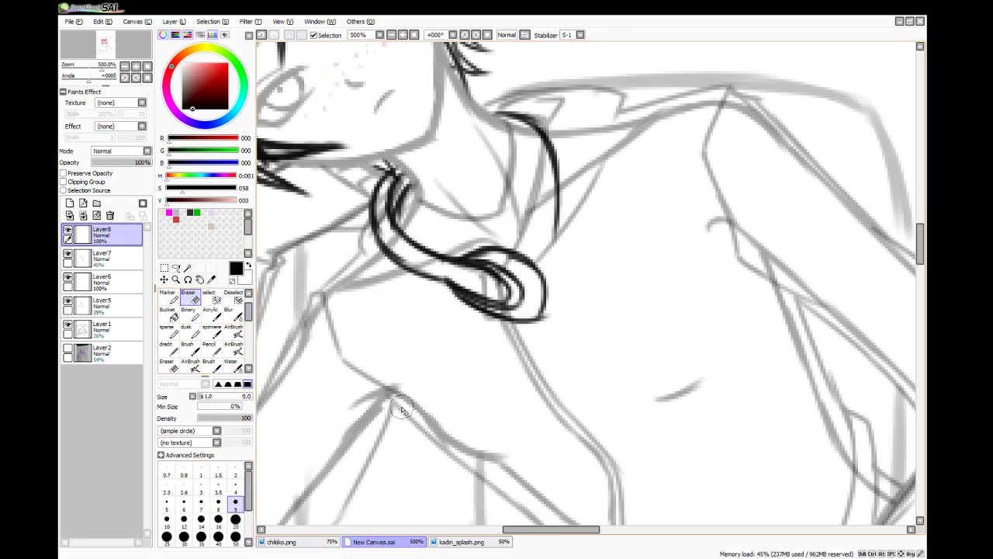
pyautogui.moveTo(464, 252)
pyautogui.mouseDown()
pyautogui.moveTo(558, 318)
pyautogui.moveTo(550, 286)
pyautogui.moveTo(511, 245)
pyautogui.moveTo(475, 269)
pyautogui.moveTo(532, 337)
pyautogui.moveTo(477, 310)
pyautogui.mouseUp()
# - Add a layer above Layer1 and block in the left earcup's oval shape with the AirBrush in light pink
pyautogui.click(129, 333)
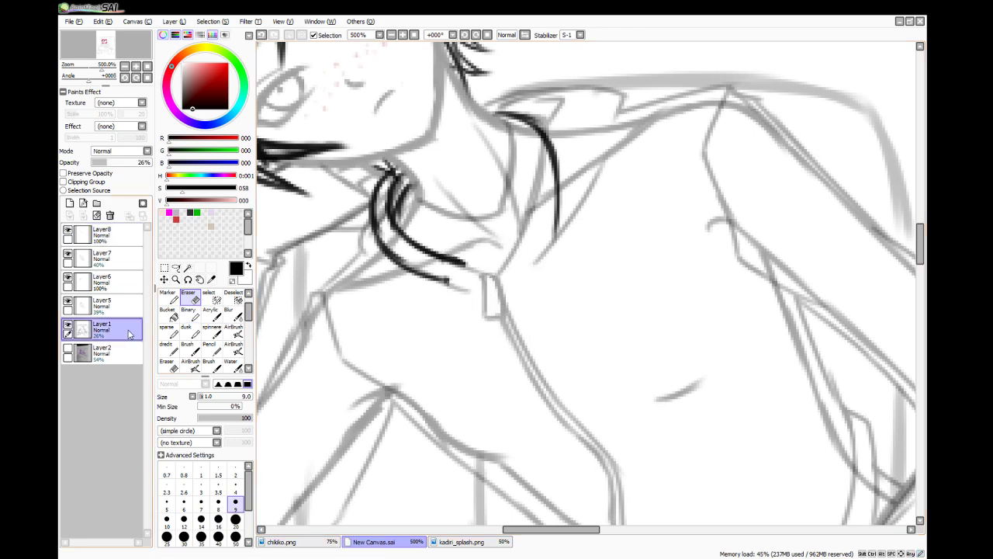
pyautogui.click(70, 203)
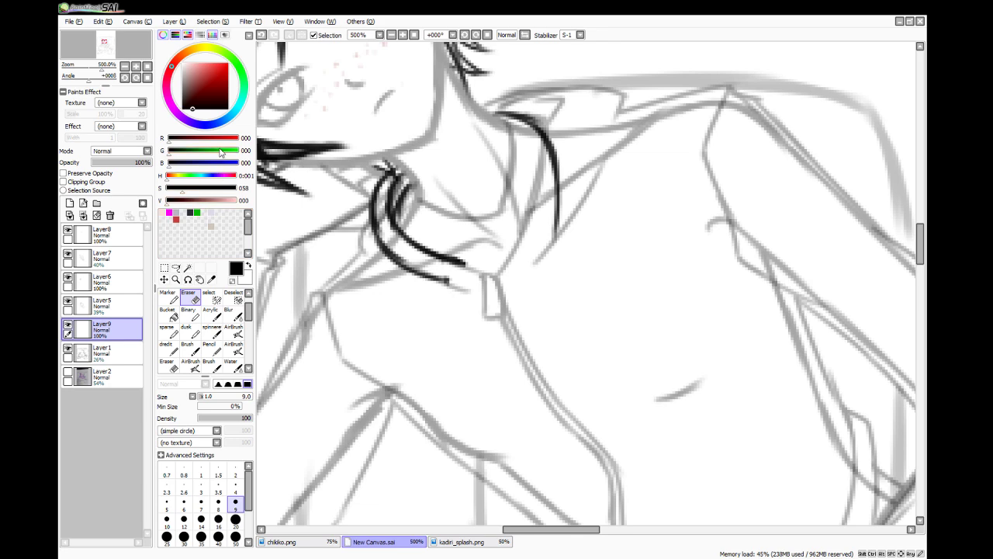
pyautogui.moveTo(199, 200); pyautogui.dragTo(233, 200)
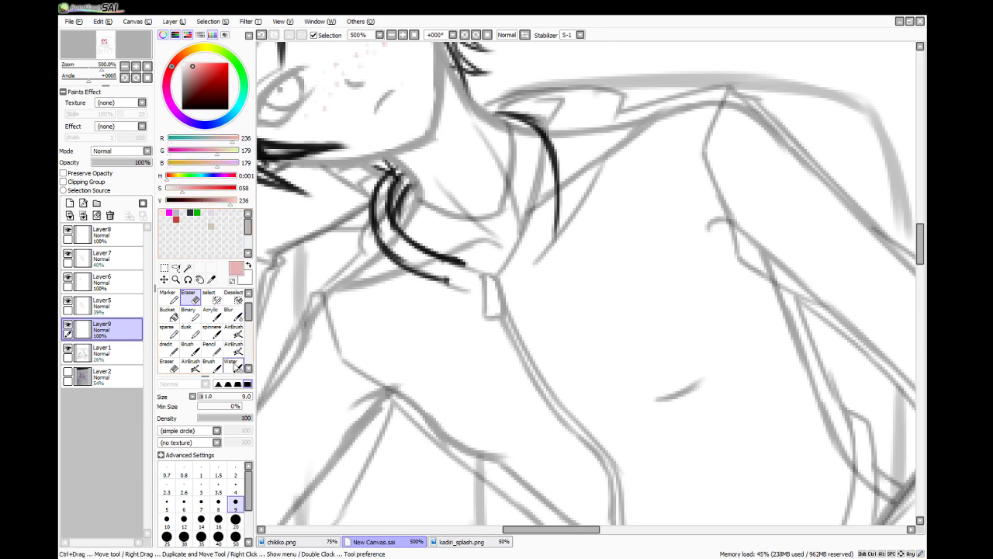
pyautogui.click(235, 350)
pyautogui.click(235, 334)
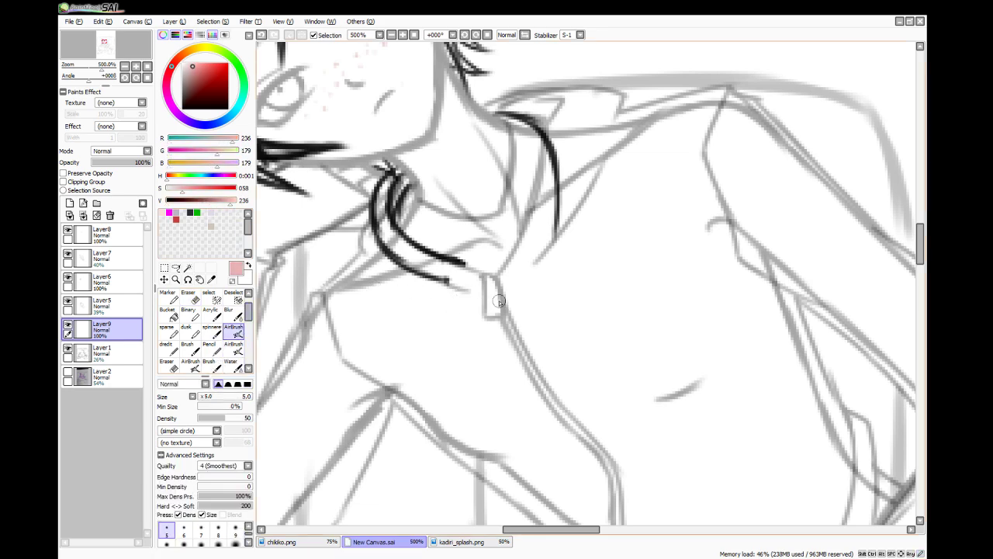
pyautogui.moveTo(501, 318)
pyautogui.mouseDown()
pyautogui.moveTo(463, 277)
pyautogui.moveTo(505, 323)
pyautogui.moveTo(465, 303)
pyautogui.moveTo(479, 297)
pyautogui.moveTo(480, 314)
pyautogui.moveTo(496, 315)
pyautogui.moveTo(456, 275)
pyautogui.moveTo(516, 319)
pyautogui.moveTo(462, 274)
pyautogui.moveTo(510, 329)
pyautogui.moveTo(485, 286)
pyautogui.moveTo(496, 332)
pyautogui.moveTo(486, 299)
pyautogui.moveTo(498, 317)
pyautogui.moveTo(455, 278)
pyautogui.moveTo(482, 267)
pyautogui.moveTo(464, 263)
pyautogui.moveTo(523, 294)
pyautogui.mouseUp()
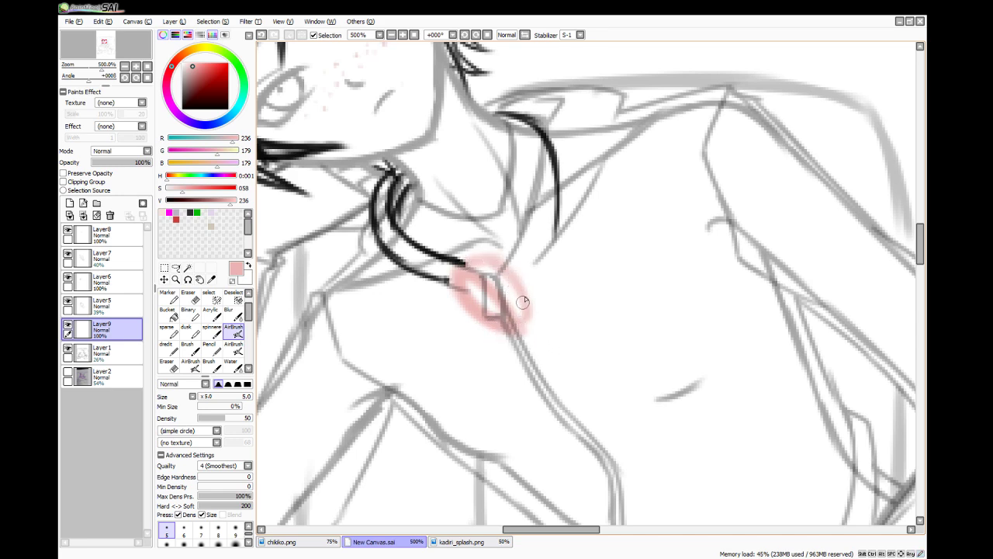
# - On Layer8, outline the left earcup in black over the pink guide with the Water brush, including its inner ring
pyautogui.click(231, 364)
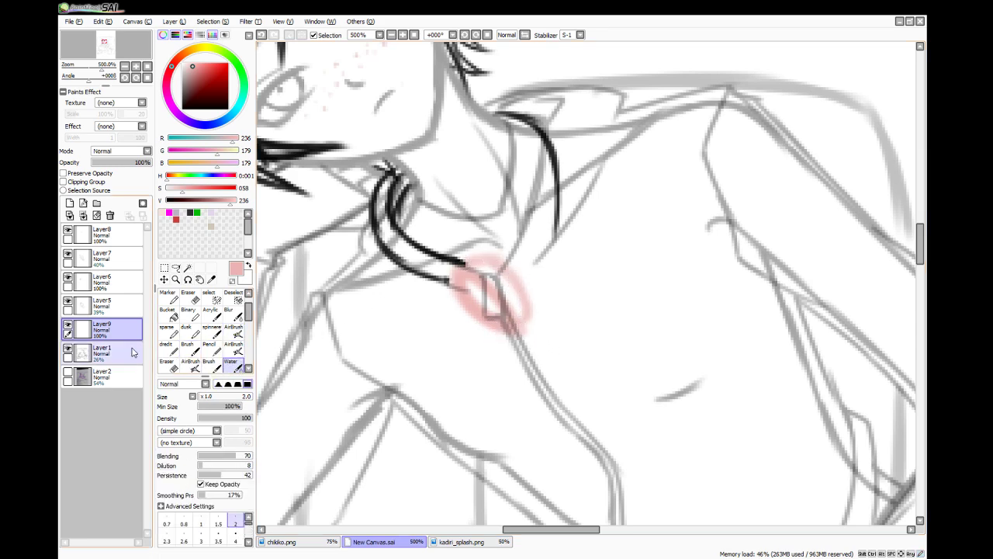
pyautogui.click(102, 233)
pyautogui.click(190, 211)
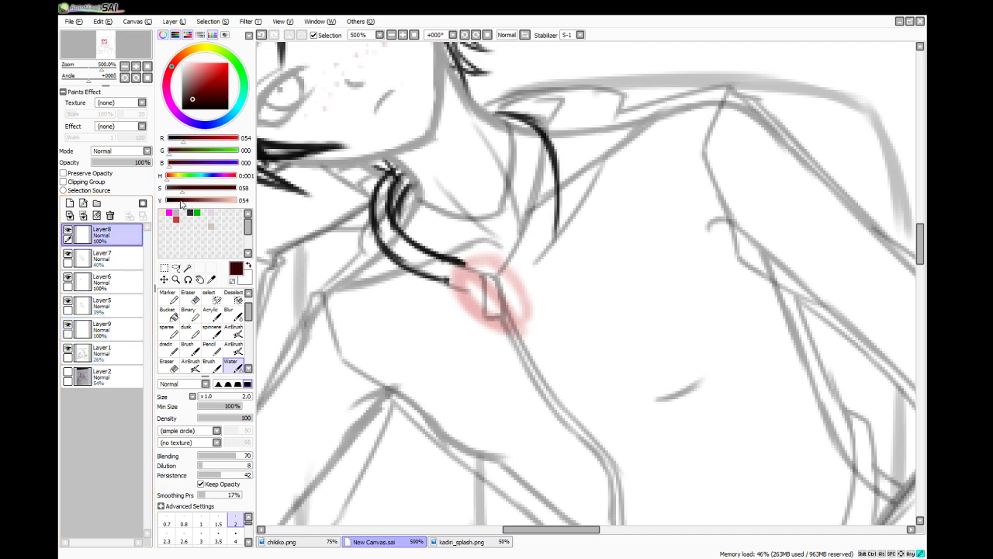
pyautogui.moveTo(465, 269)
pyautogui.mouseDown()
pyautogui.moveTo(507, 306)
pyautogui.moveTo(505, 293)
pyautogui.moveTo(505, 318)
pyautogui.moveTo(449, 288)
pyautogui.moveTo(472, 312)
pyautogui.moveTo(510, 311)
pyautogui.moveTo(460, 266)
pyautogui.moveTo(502, 259)
pyautogui.moveTo(474, 256)
pyautogui.moveTo(531, 292)
pyautogui.moveTo(524, 274)
pyautogui.moveTo(531, 320)
pyautogui.moveTo(532, 294)
pyautogui.moveTo(503, 337)
pyautogui.moveTo(452, 286)
pyautogui.moveTo(476, 268)
pyautogui.moveTo(467, 268)
pyautogui.moveTo(503, 309)
pyautogui.moveTo(496, 290)
pyautogui.moveTo(506, 301)
pyautogui.moveTo(502, 311)
pyautogui.moveTo(508, 305)
pyautogui.moveTo(475, 310)
pyautogui.moveTo(463, 297)
pyautogui.moveTo(510, 310)
pyautogui.moveTo(480, 308)
pyautogui.moveTo(504, 306)
pyautogui.moveTo(487, 280)
pyautogui.moveTo(497, 312)
pyautogui.mouseUp()
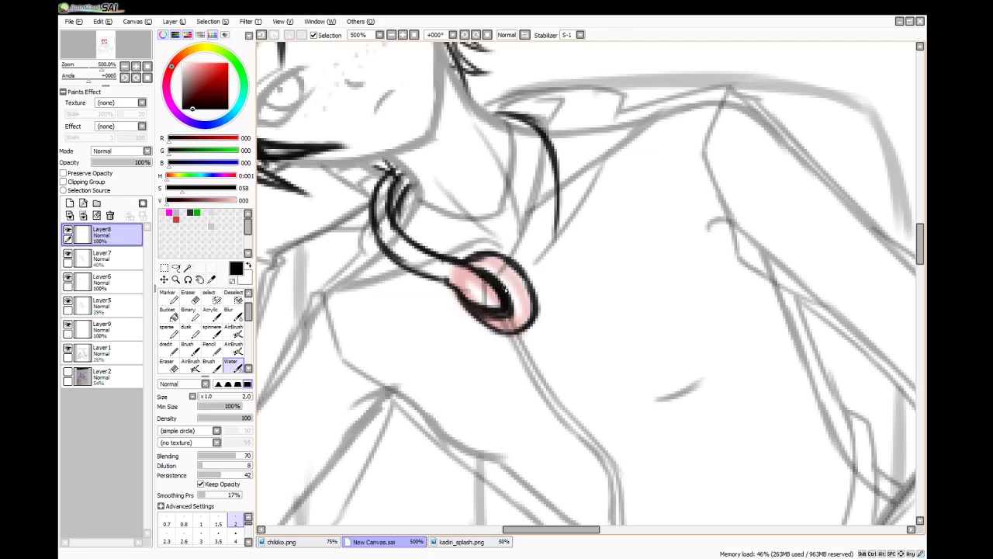
# - Thin the left earcup's inner ring with a size 1 eraser and redraw its line with the Water brush
pyautogui.click(188, 297)
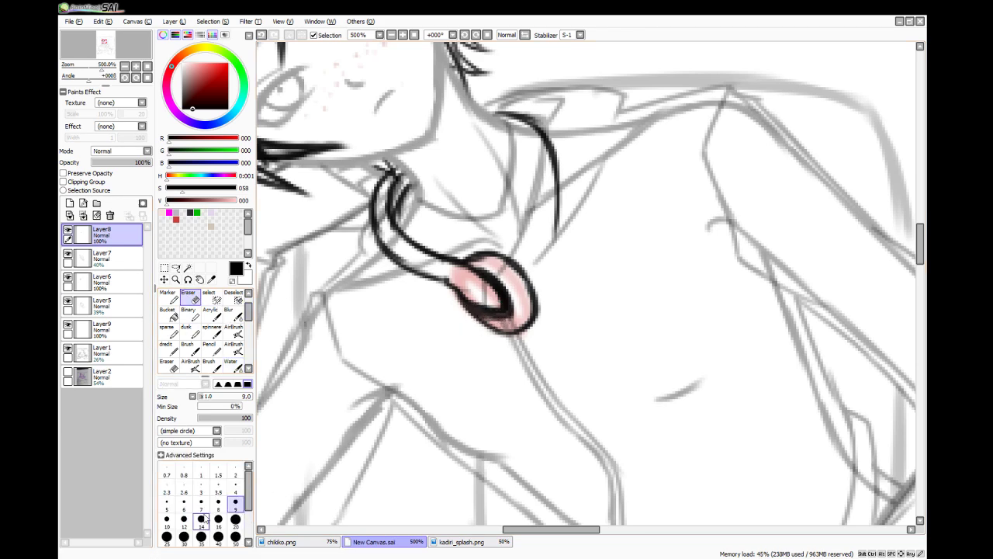
pyautogui.click(200, 471)
pyautogui.moveTo(479, 313)
pyautogui.mouseDown()
pyautogui.moveTo(509, 310)
pyautogui.moveTo(503, 315)
pyautogui.moveTo(489, 277)
pyautogui.moveTo(509, 307)
pyautogui.mouseUp()
pyautogui.click(238, 369)
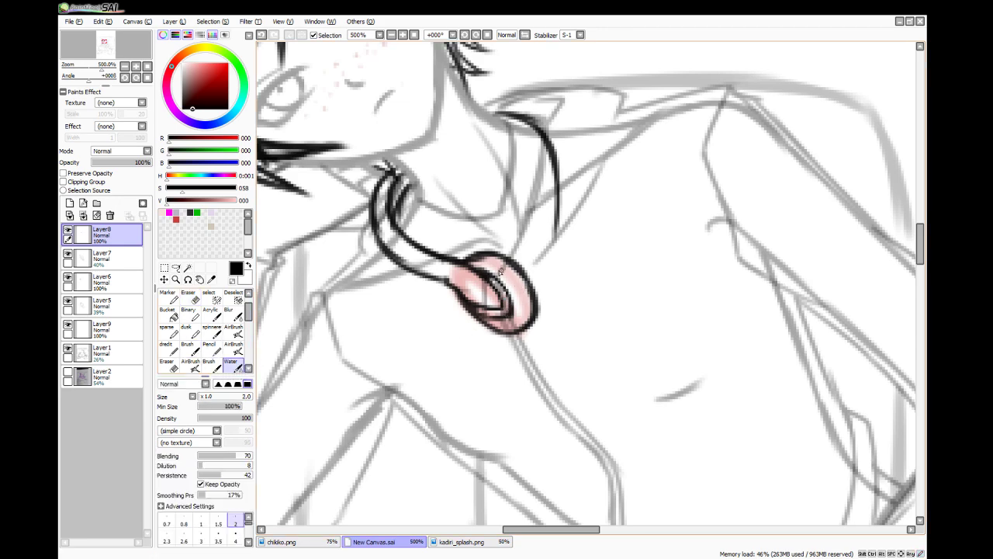
pyautogui.moveTo(501, 271)
pyautogui.mouseDown()
pyautogui.moveTo(487, 276)
pyautogui.moveTo(502, 285)
pyautogui.moveTo(505, 313)
pyautogui.moveTo(490, 318)
pyautogui.mouseUp()
# - Draw the outer edge of the headphone band's right arm and the right earcup as two nested loops at its end
pyautogui.moveTo(473, 97)
pyautogui.mouseDown()
pyautogui.moveTo(502, 96)
pyautogui.moveTo(533, 114)
pyautogui.moveTo(549, 159)
pyautogui.mouseUp()
pyautogui.moveTo(518, 104); pyautogui.dragTo(507, 94)
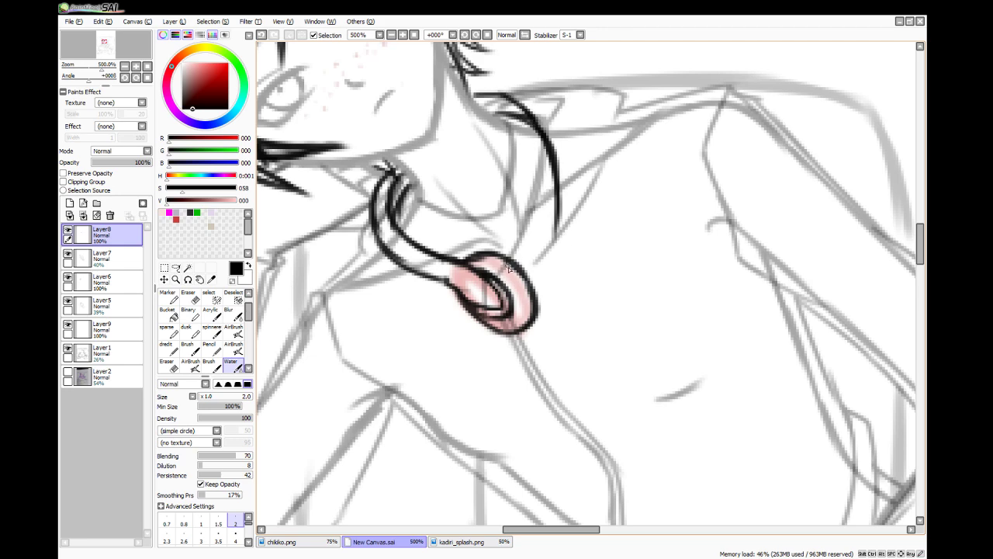
pyautogui.moveTo(530, 246)
pyautogui.mouseDown()
pyautogui.moveTo(548, 305)
pyautogui.moveTo(546, 288)
pyautogui.moveTo(580, 314)
pyautogui.mouseUp()
pyautogui.moveTo(551, 246)
pyautogui.mouseDown()
pyautogui.moveTo(574, 290)
pyautogui.moveTo(579, 264)
pyautogui.moveTo(577, 286)
pyautogui.mouseUp()
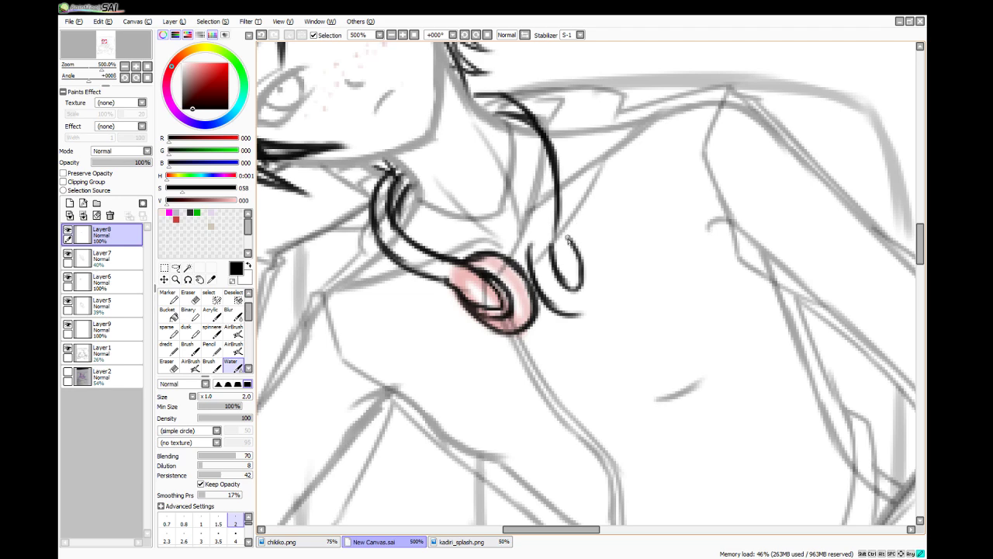
pyautogui.moveTo(571, 240); pyautogui.dragTo(560, 164)
pyautogui.moveTo(535, 122); pyautogui.dragTo(570, 189)
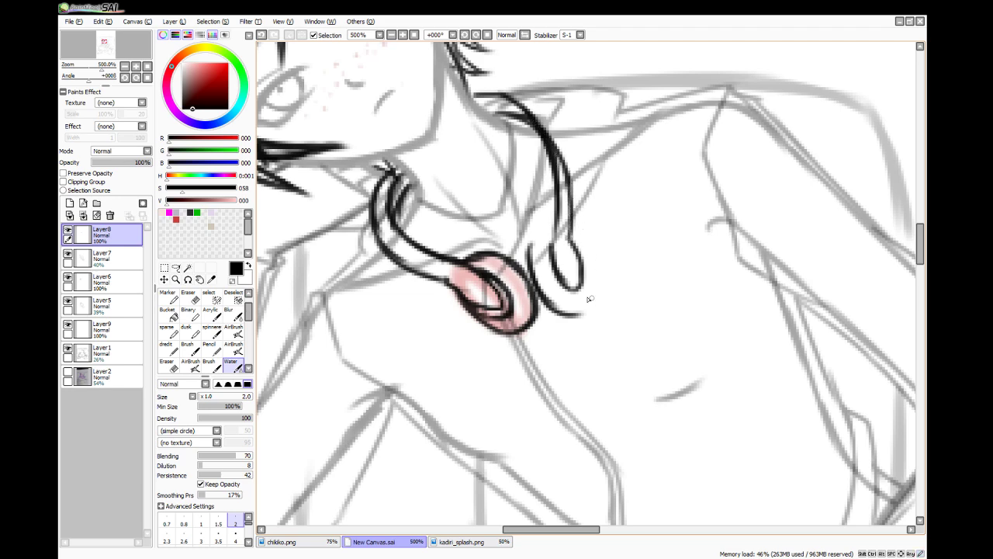
pyautogui.moveTo(571, 226); pyautogui.dragTo(590, 303)
pyautogui.moveTo(591, 273); pyautogui.dragTo(575, 317)
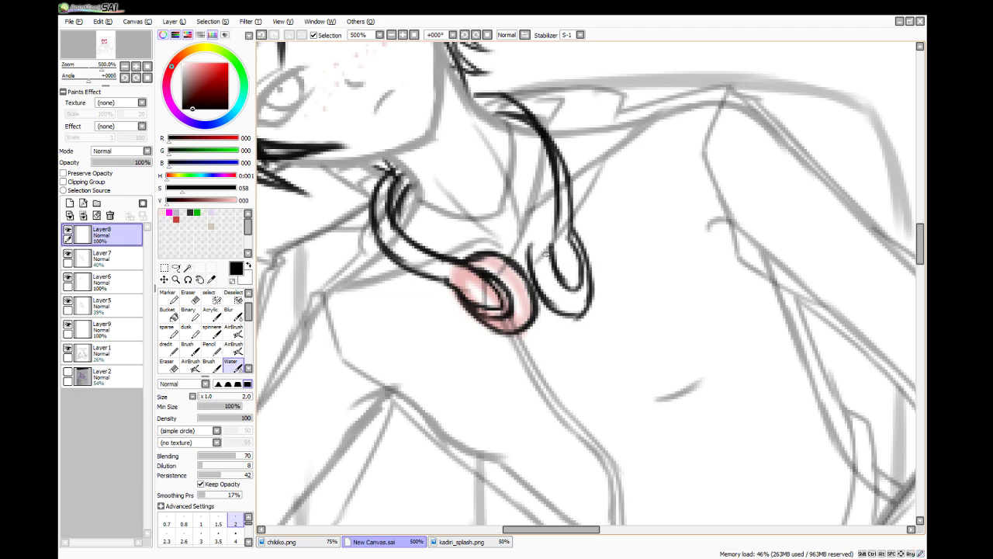
# - Close the right earcup's outline where it meets the arm, and redraw the right arm's outer edge farther out from the neck
pyautogui.moveTo(556, 225); pyautogui.dragTo(533, 262)
pyautogui.moveTo(554, 223); pyautogui.dragTo(531, 274)
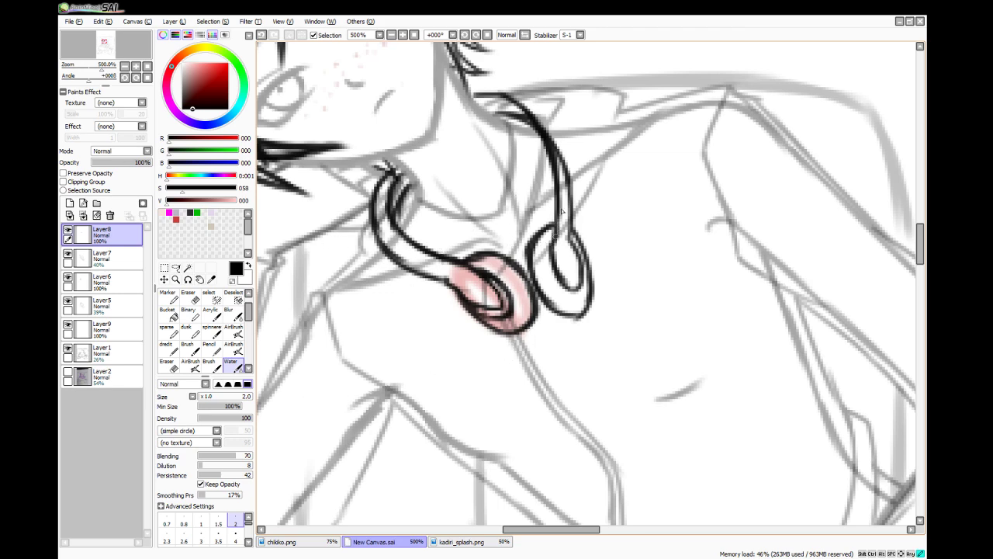
pyautogui.moveTo(555, 236); pyautogui.dragTo(553, 190)
pyautogui.moveTo(572, 222); pyautogui.dragTo(579, 284)
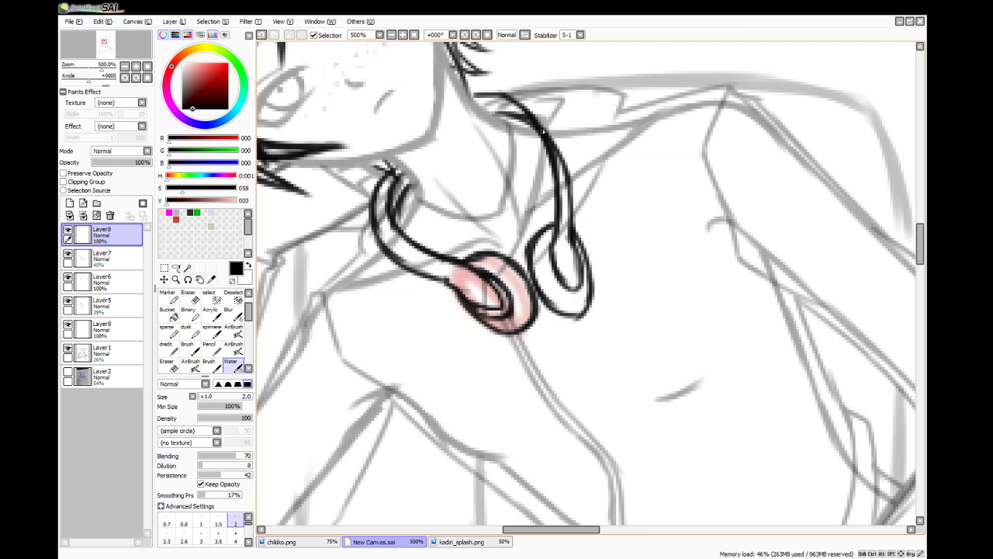
pyautogui.moveTo(508, 98)
pyautogui.mouseDown()
pyautogui.moveTo(557, 137)
pyautogui.moveTo(578, 189)
pyautogui.moveTo(568, 223)
pyautogui.moveTo(578, 200)
pyautogui.moveTo(546, 119)
pyautogui.moveTo(504, 94)
pyautogui.moveTo(552, 128)
pyautogui.mouseUp()
pyautogui.moveTo(506, 96); pyautogui.dragTo(571, 143)
pyautogui.moveTo(505, 94); pyautogui.dragTo(464, 101)
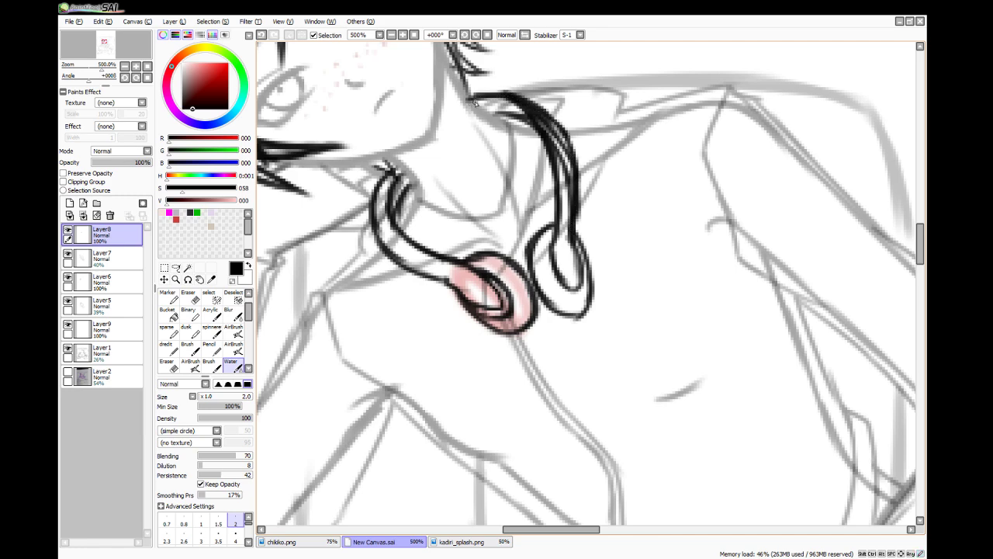
# - Erase the right arm's old outer line with a size 1 eraser and add an inner contour with the Water brush
pyautogui.click(187, 297)
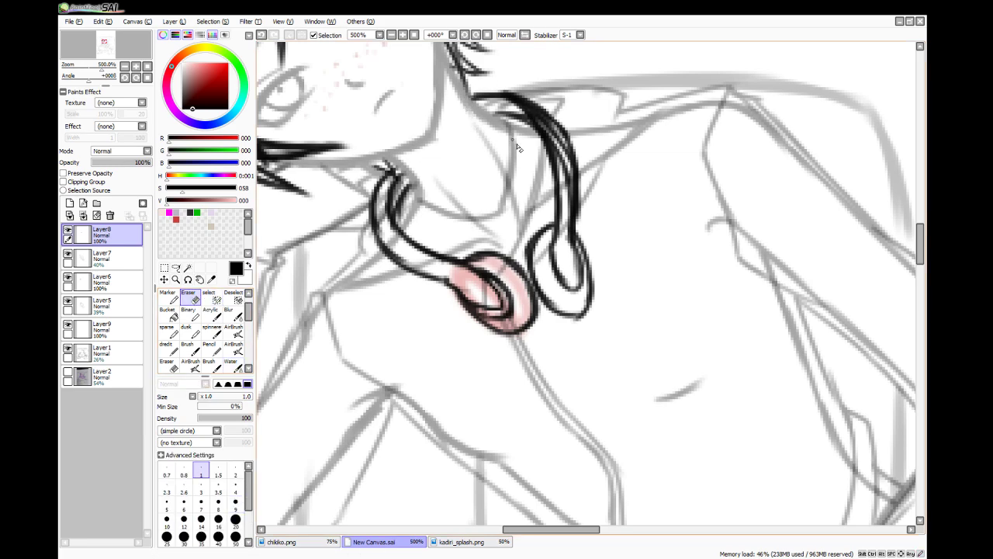
pyautogui.moveTo(510, 104)
pyautogui.mouseDown()
pyautogui.moveTo(541, 124)
pyautogui.moveTo(569, 166)
pyautogui.mouseUp()
pyautogui.moveTo(542, 129); pyautogui.dragTo(568, 188)
pyautogui.moveTo(552, 142); pyautogui.dragTo(562, 176)
pyautogui.moveTo(554, 159); pyautogui.dragTo(568, 189)
pyautogui.moveTo(558, 145); pyautogui.dragTo(565, 213)
pyautogui.moveTo(514, 103); pyautogui.dragTo(562, 142)
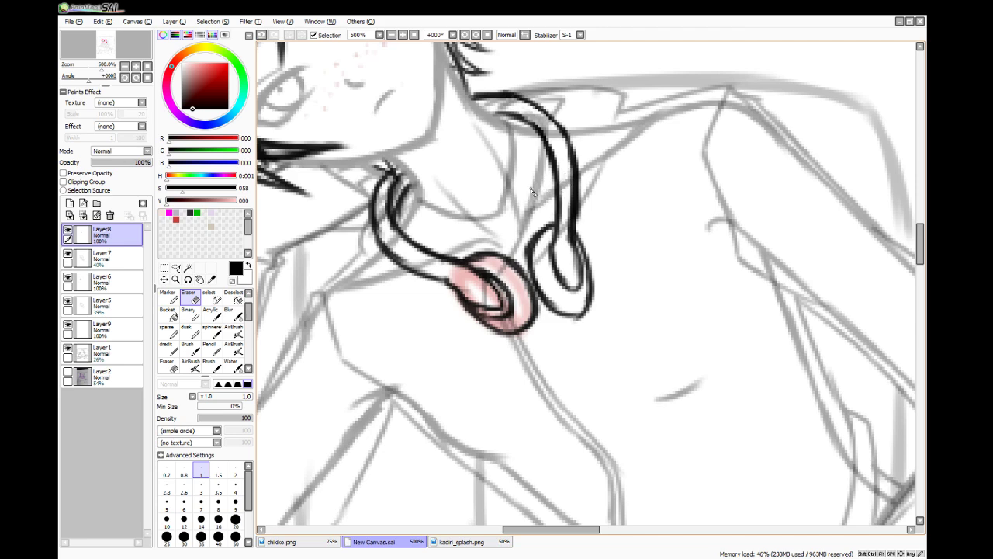
pyautogui.moveTo(579, 231); pyautogui.dragTo(569, 135)
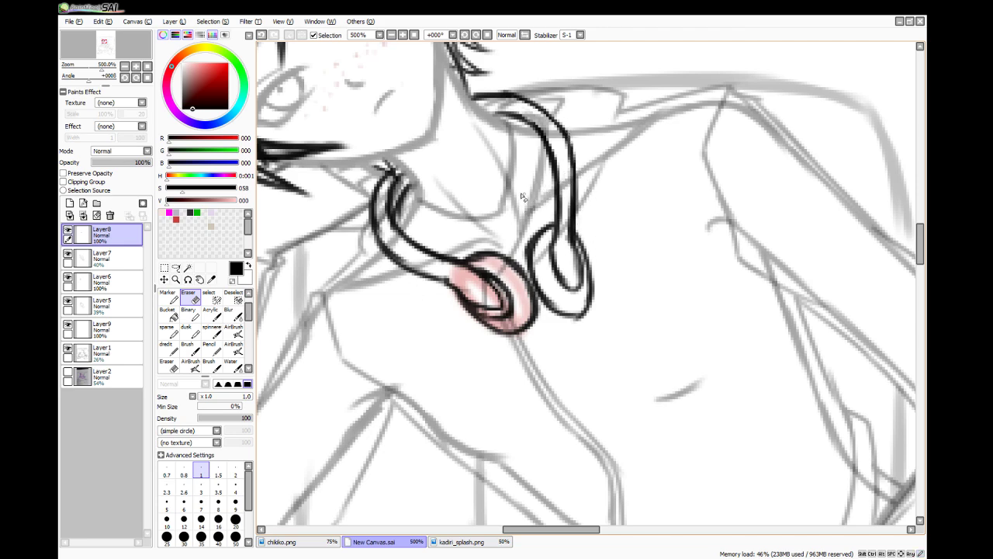
pyautogui.click(230, 365)
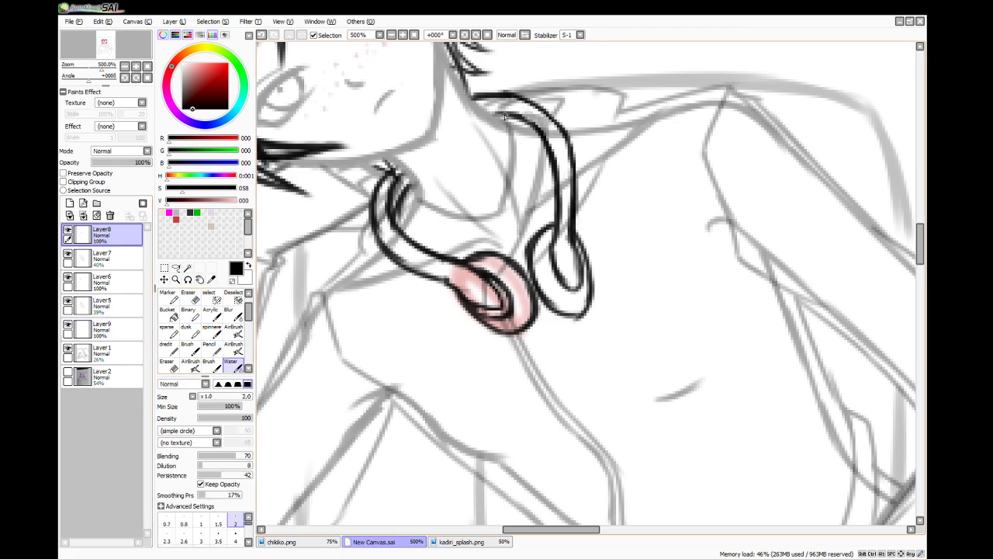
pyautogui.moveTo(480, 108)
pyautogui.mouseDown()
pyautogui.moveTo(526, 116)
pyautogui.moveTo(504, 101)
pyautogui.moveTo(529, 116)
pyautogui.moveTo(538, 137)
pyautogui.moveTo(518, 111)
pyautogui.moveTo(553, 180)
pyautogui.moveTo(532, 103)
pyautogui.moveTo(567, 159)
pyautogui.moveTo(551, 123)
pyautogui.moveTo(574, 219)
pyautogui.moveTo(571, 171)
pyautogui.moveTo(572, 231)
pyautogui.mouseUp()
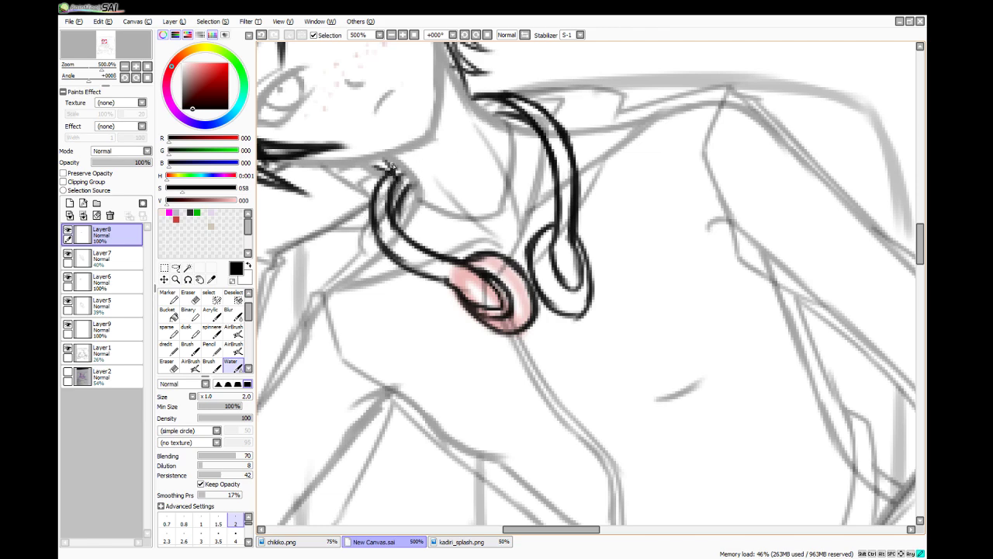
# - Strengthen the left arm's inner line near the neck and thin it with the size 1 eraser
pyautogui.moveTo(392, 167)
pyautogui.mouseDown()
pyautogui.moveTo(382, 186)
pyautogui.moveTo(388, 216)
pyautogui.mouseUp()
pyautogui.moveTo(396, 168); pyautogui.dragTo(390, 200)
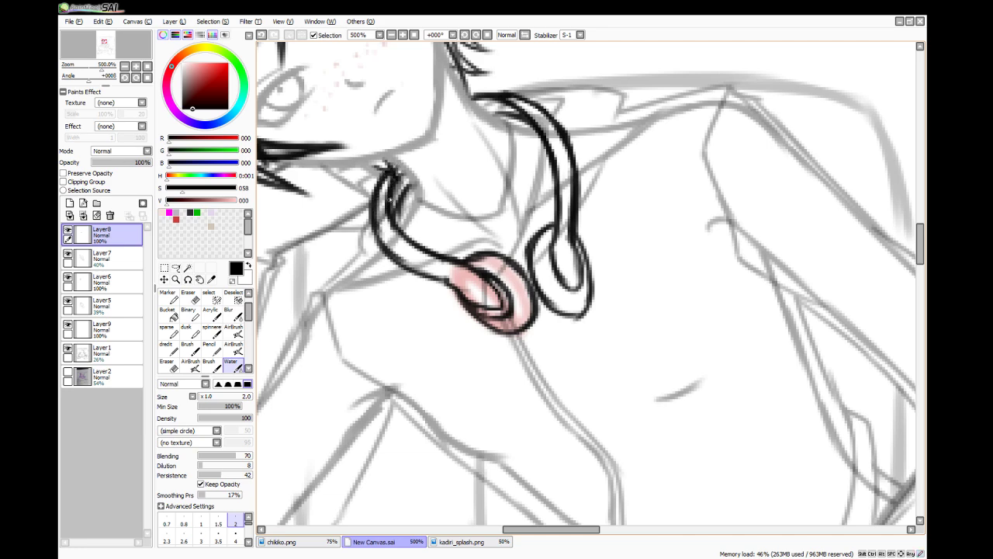
pyautogui.press('e')
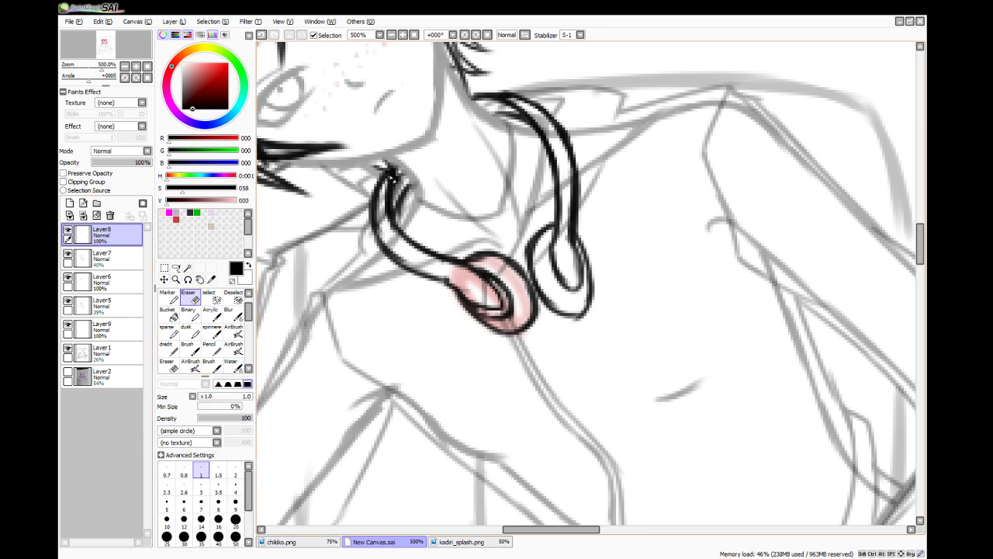
pyautogui.moveTo(404, 168)
pyautogui.mouseDown()
pyautogui.moveTo(394, 211)
pyautogui.moveTo(417, 241)
pyautogui.mouseUp()
# - Draw a second inner ring in the right earcup with the Water brush and thin its lower curve with the eraser
pyautogui.click(233, 365)
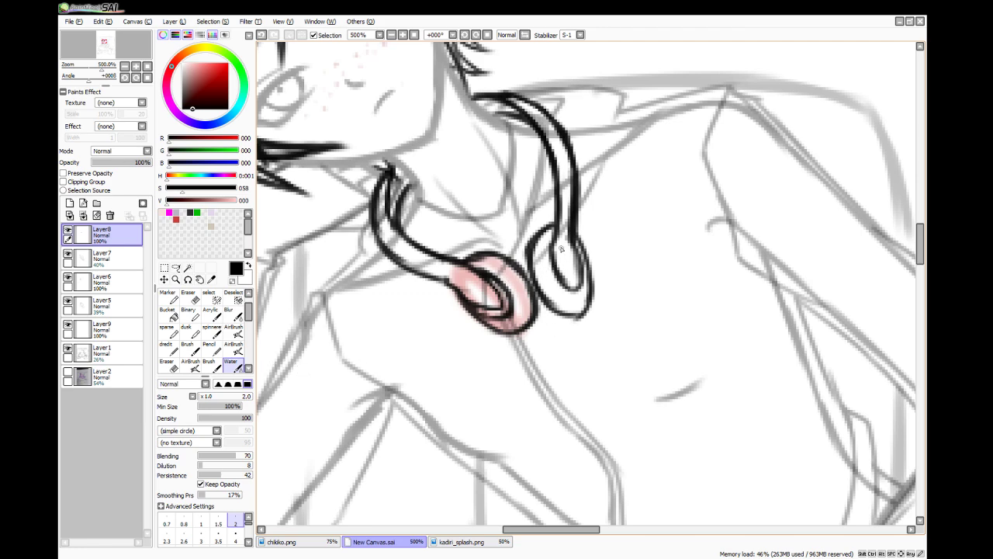
pyautogui.moveTo(561, 249)
pyautogui.mouseDown()
pyautogui.moveTo(574, 284)
pyautogui.moveTo(573, 249)
pyautogui.moveTo(580, 289)
pyautogui.mouseUp()
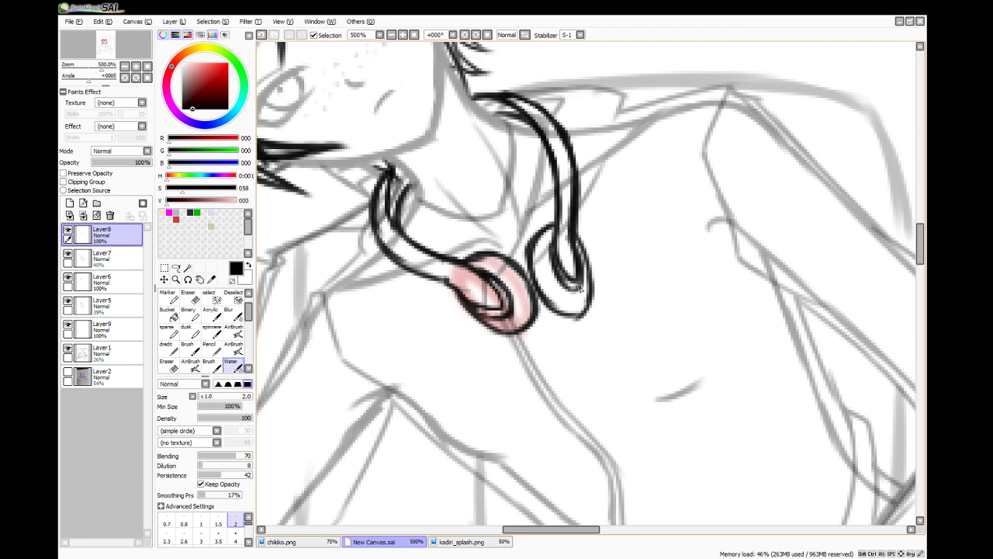
pyautogui.press('e')
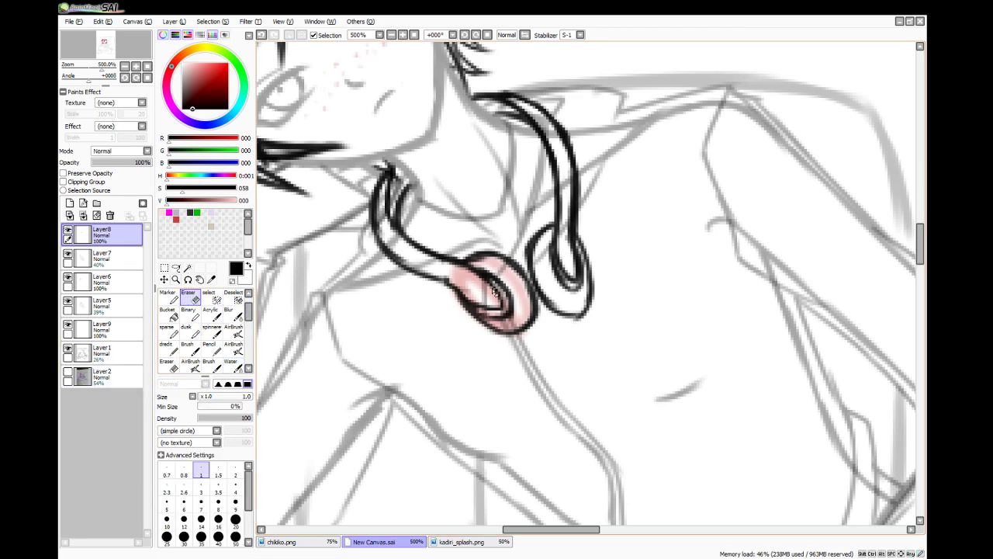
pyautogui.moveTo(574, 284)
pyautogui.mouseDown()
pyautogui.moveTo(579, 256)
pyautogui.moveTo(575, 294)
pyautogui.mouseUp()
pyautogui.click(230, 364)
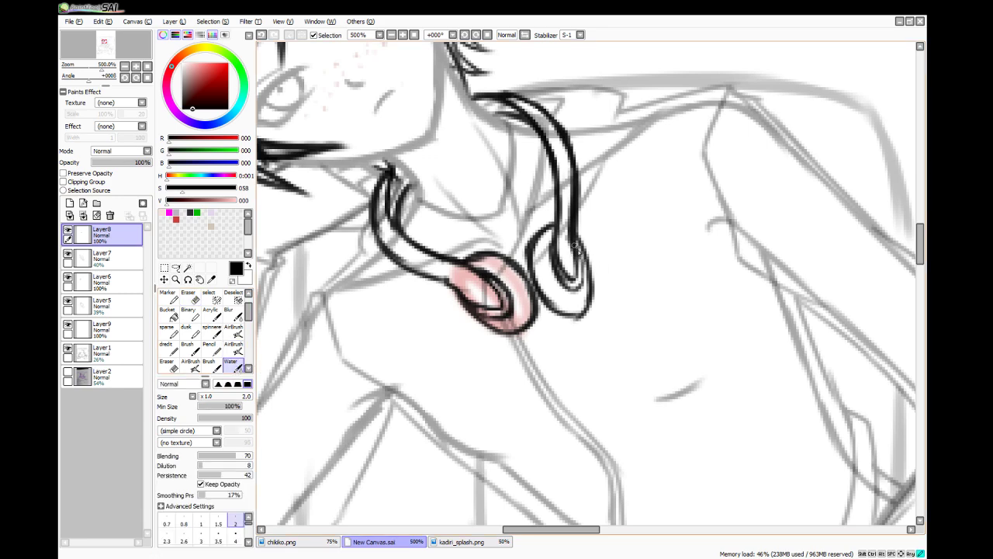
pyautogui.moveTo(575, 246)
pyautogui.mouseDown()
pyautogui.moveTo(585, 281)
pyautogui.moveTo(573, 294)
pyautogui.moveTo(552, 253)
pyautogui.mouseUp()
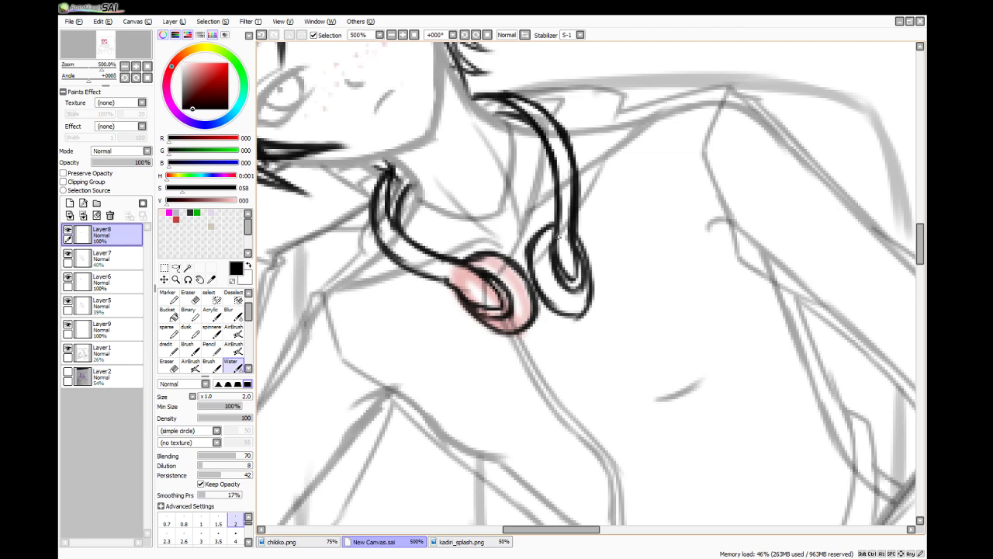
# - Draw a triangular hinge with round rivets at the top of the right arm, using chikiko.png as reference
pyautogui.moveTo(475, 95)
pyautogui.mouseDown()
pyautogui.moveTo(525, 69)
pyautogui.moveTo(493, 83)
pyautogui.moveTo(509, 69)
pyautogui.moveTo(542, 68)
pyautogui.moveTo(533, 62)
pyautogui.moveTo(553, 128)
pyautogui.mouseUp()
pyautogui.moveTo(535, 70); pyautogui.dragTo(550, 131)
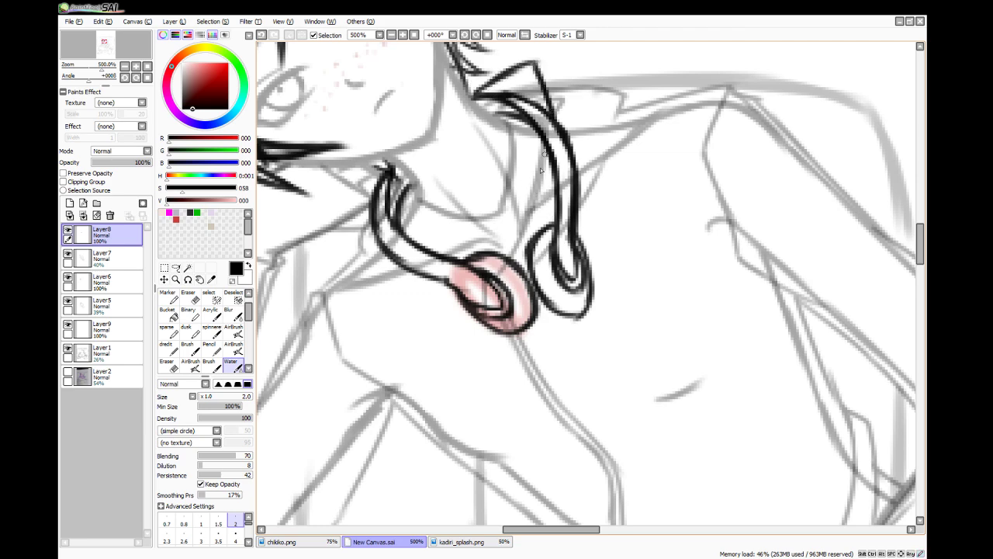
pyautogui.click(315, 541)
pyautogui.click(342, 530)
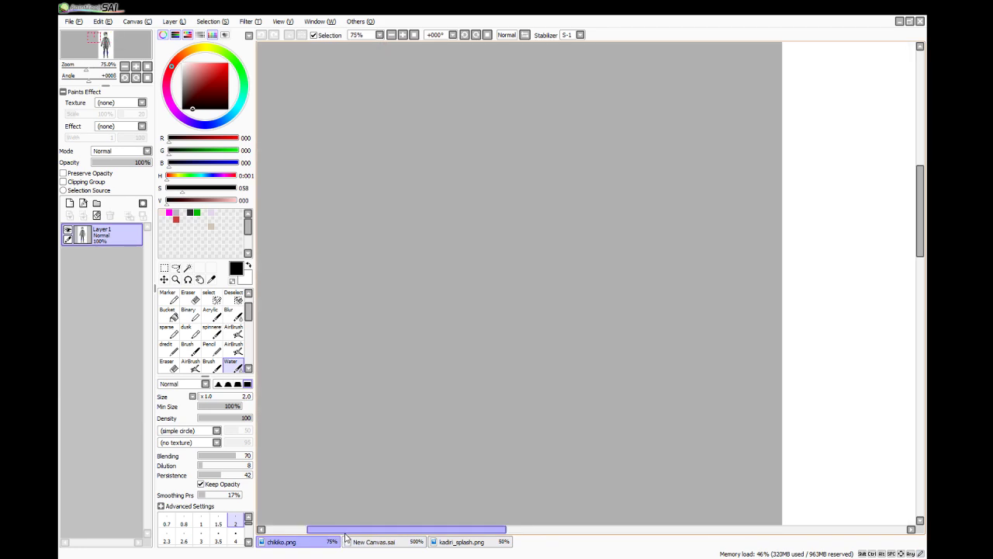
pyautogui.moveTo(357, 532)
pyautogui.mouseDown()
pyautogui.moveTo(488, 505)
pyautogui.moveTo(565, 509)
pyautogui.mouseUp()
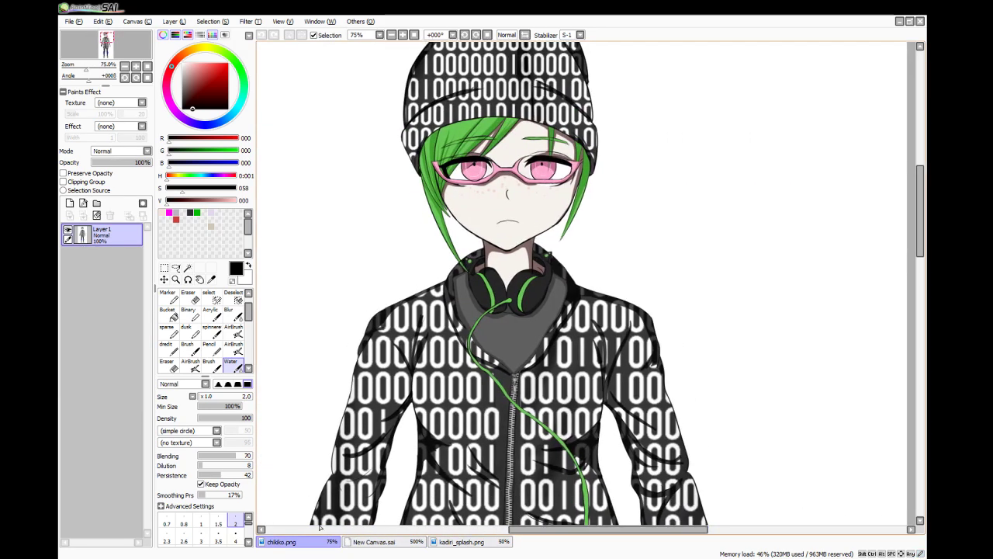
pyautogui.click(374, 541)
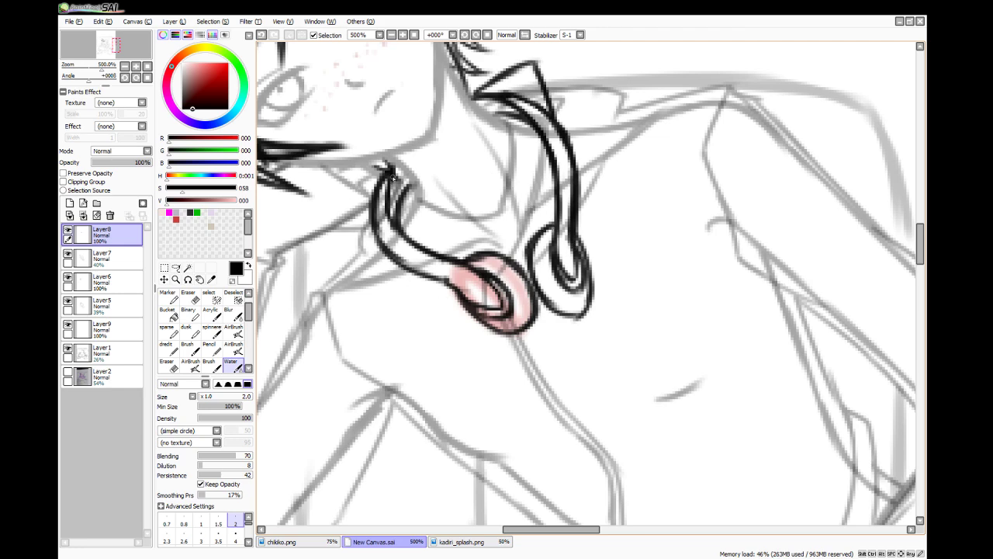
pyautogui.moveTo(393, 178); pyautogui.dragTo(396, 232)
pyautogui.click(283, 541)
pyautogui.click(358, 541)
pyautogui.moveTo(512, 87)
pyautogui.mouseDown()
pyautogui.moveTo(529, 90)
pyautogui.moveTo(514, 94)
pyautogui.moveTo(528, 90)
pyautogui.moveTo(531, 73)
pyautogui.mouseUp()
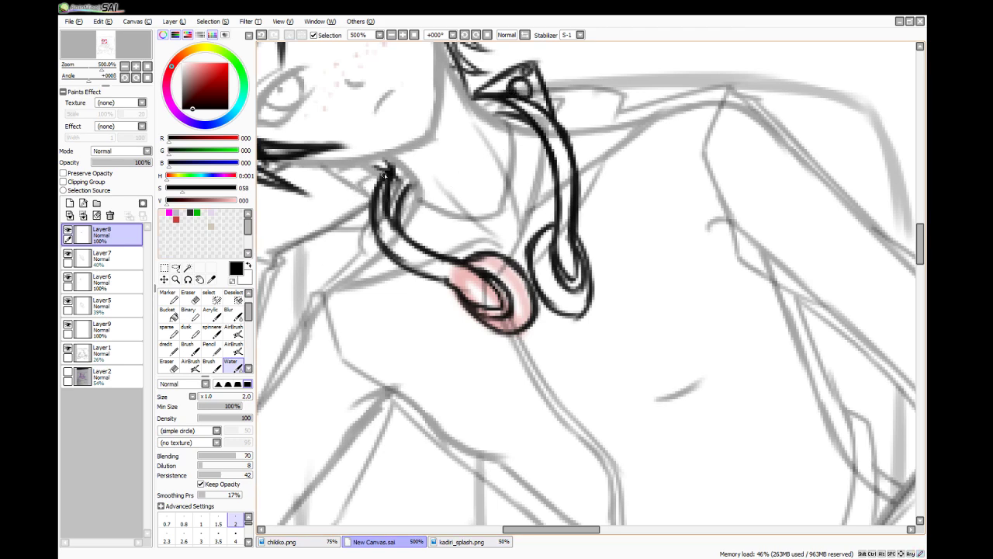
# - Draw a matching triangular hinge with two round rivets at the top of the headphones' left arm
pyautogui.moveTo(384, 175)
pyautogui.mouseDown()
pyautogui.moveTo(343, 199)
pyautogui.moveTo(348, 190)
pyautogui.moveTo(338, 186)
pyautogui.moveTo(362, 229)
pyautogui.mouseUp()
pyautogui.moveTo(338, 187); pyautogui.dragTo(379, 237)
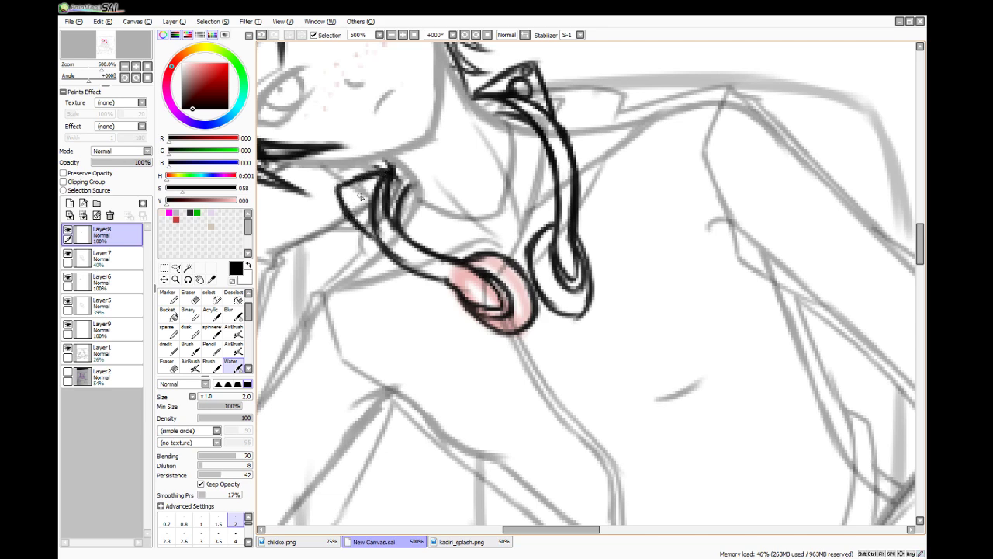
pyautogui.moveTo(347, 193)
pyautogui.mouseDown()
pyautogui.moveTo(364, 208)
pyautogui.moveTo(364, 198)
pyautogui.mouseUp()
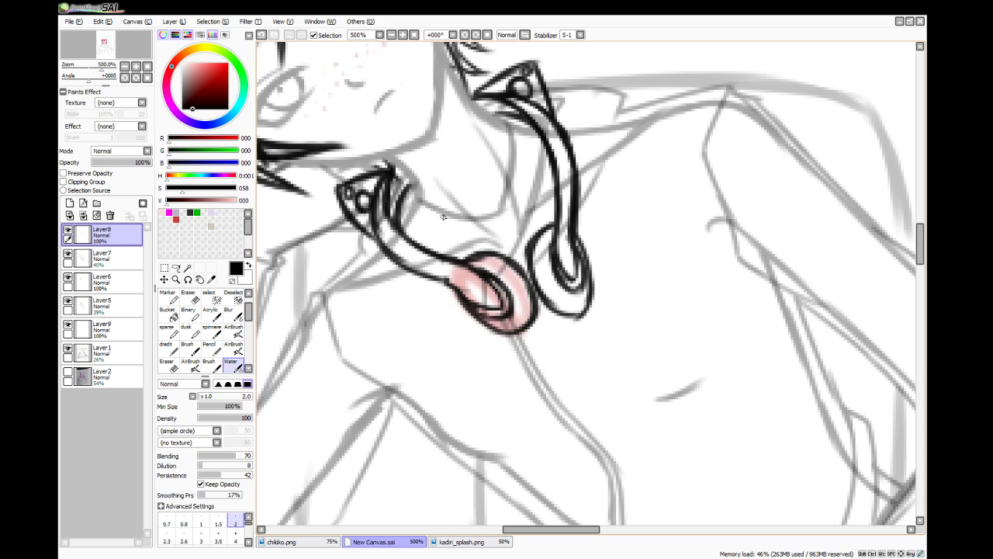
# - Replace the headphones' right half by erasing it with a size 9 eraser and pasting a horizontally flipped copy of the left half
pyautogui.click(190, 297)
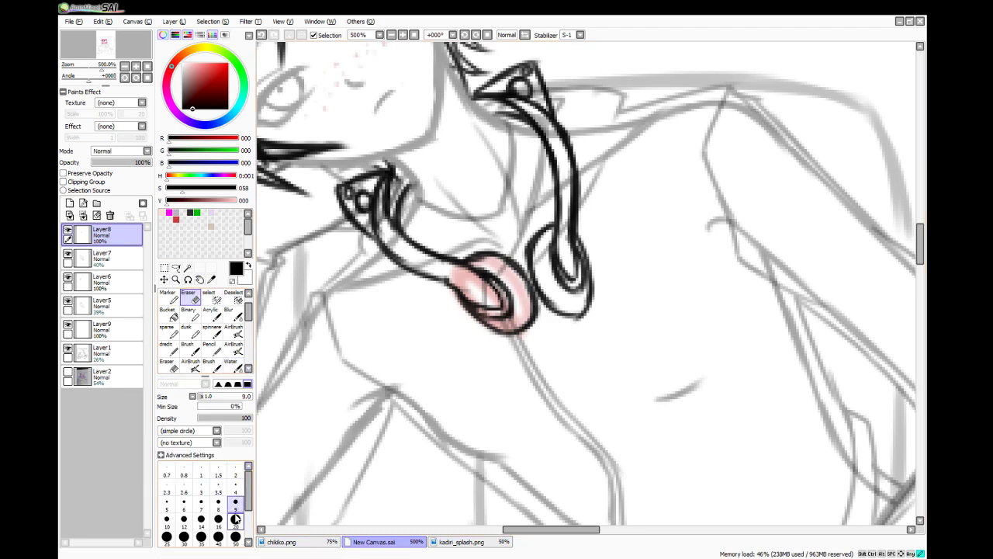
pyautogui.moveTo(555, 225)
pyautogui.mouseDown()
pyautogui.moveTo(546, 290)
pyautogui.moveTo(570, 233)
pyautogui.moveTo(543, 163)
pyautogui.moveTo(550, 101)
pyautogui.moveTo(546, 142)
pyautogui.moveTo(506, 69)
pyautogui.moveTo(489, 82)
pyautogui.mouseUp()
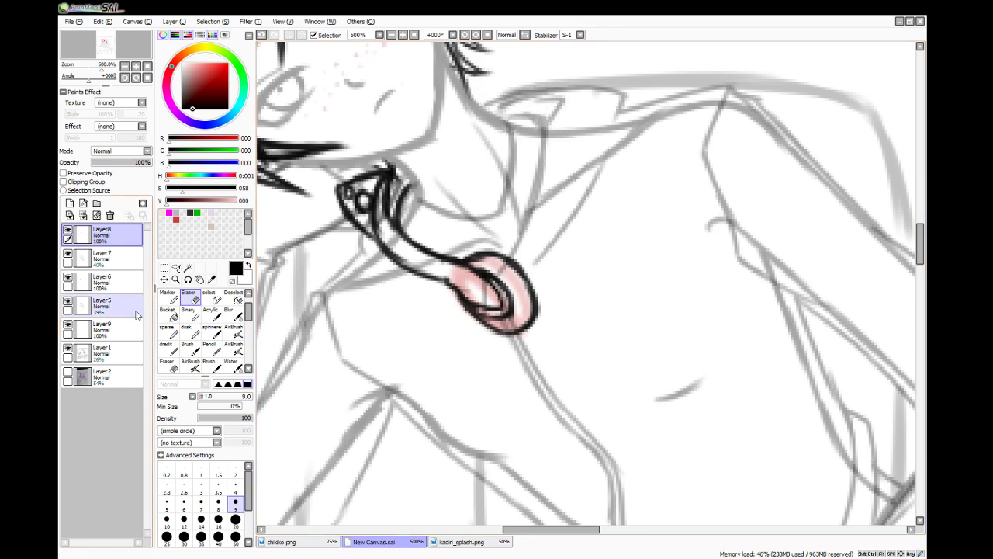
pyautogui.click(164, 266)
pyautogui.moveTo(303, 146); pyautogui.dragTo(589, 384)
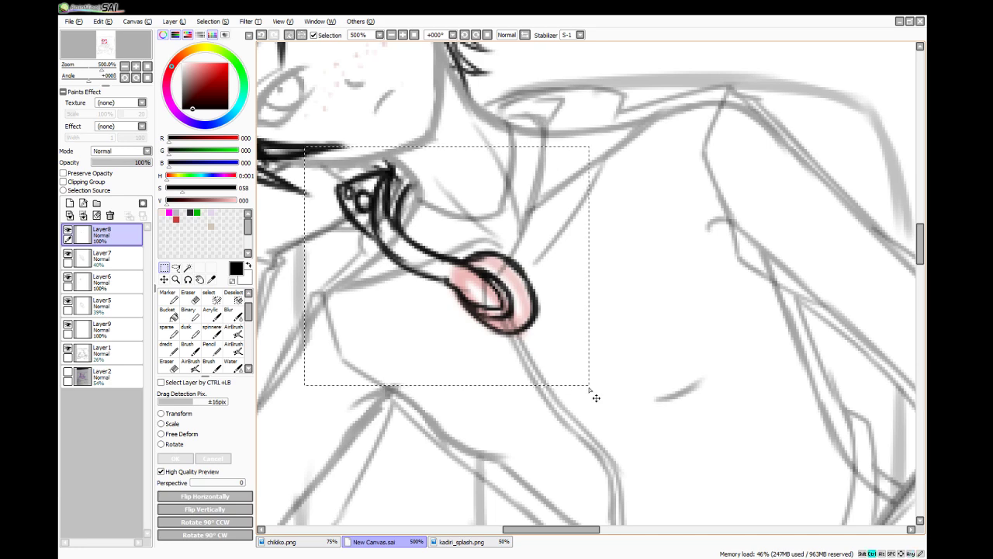
pyautogui.hotkey('ctrl', 'v')
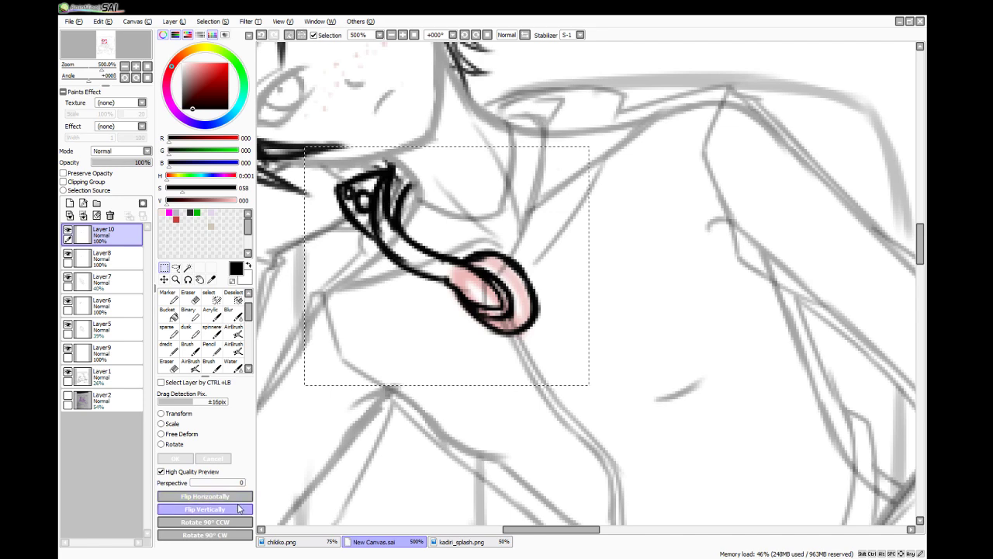
pyautogui.click(206, 496)
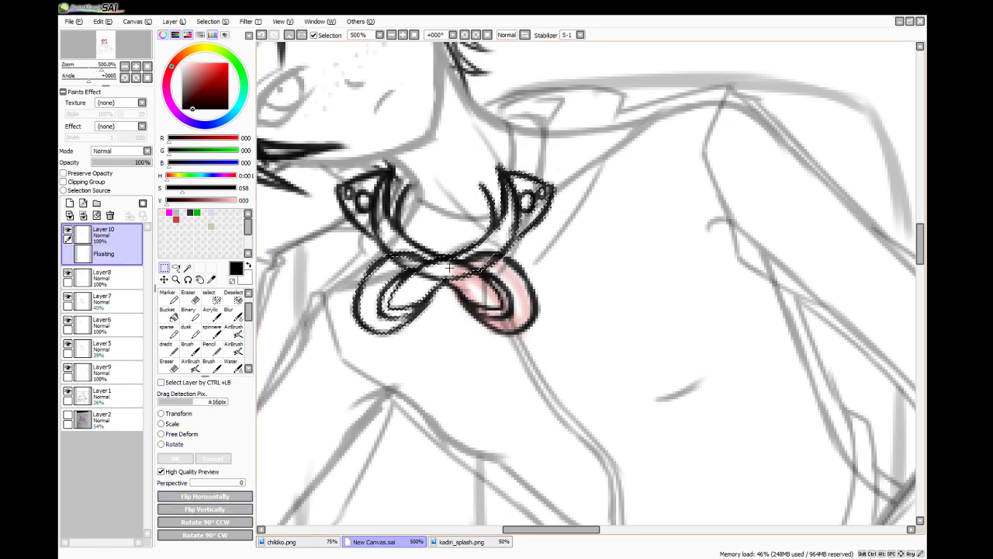
# - Rotate the flipped copy clockwise, position it on the right side of the neck, and clear the selection
pyautogui.click(162, 444)
pyautogui.moveTo(353, 267); pyautogui.dragTo(547, 94)
pyautogui.moveTo(661, 61); pyautogui.dragTo(551, 145)
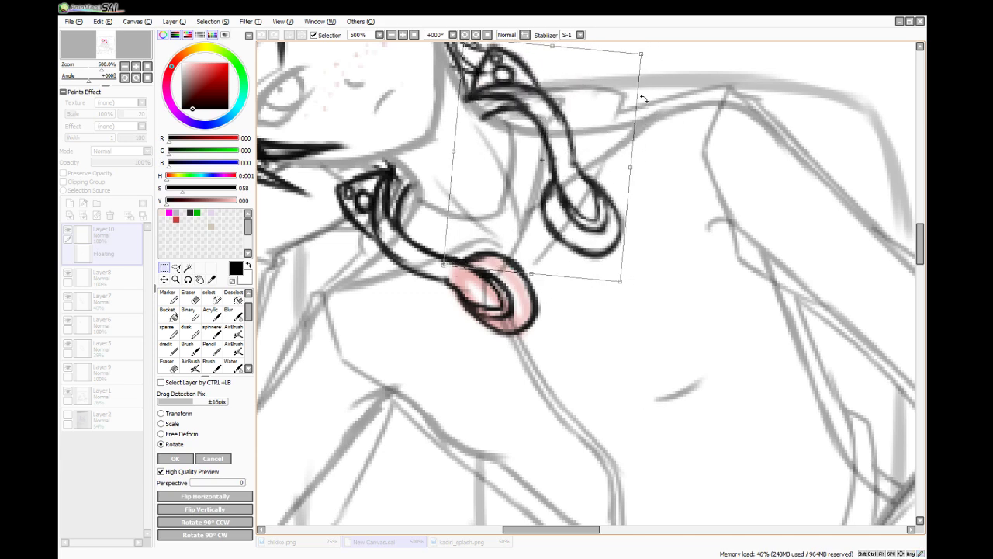
pyautogui.moveTo(658, 101); pyautogui.dragTo(662, 116)
pyautogui.moveTo(562, 145); pyautogui.dragTo(566, 153)
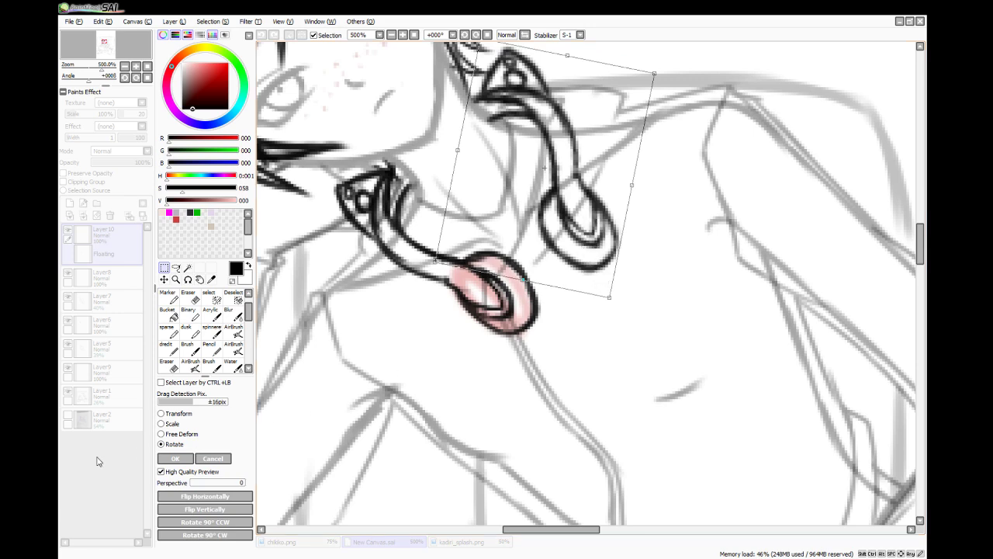
pyautogui.click(186, 459)
pyautogui.hotkey('ctrl', 'd')
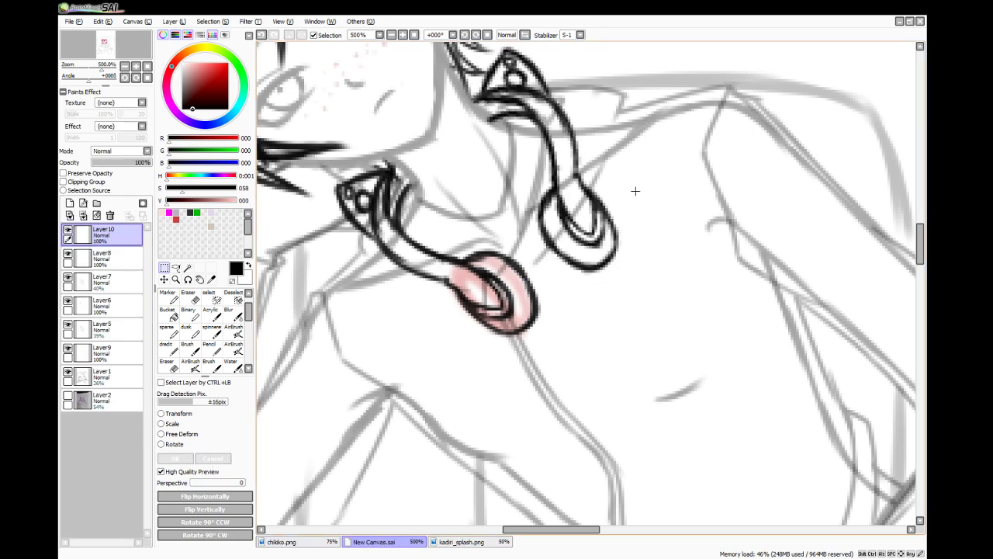
# - Erase the right earcup's inner rings and redraw the lines where the arm joins the earcup with the Water brush
pyautogui.click(195, 300)
pyautogui.moveTo(583, 247)
pyautogui.mouseDown()
pyautogui.moveTo(568, 208)
pyautogui.moveTo(578, 235)
pyautogui.moveTo(588, 220)
pyautogui.moveTo(570, 211)
pyautogui.moveTo(570, 234)
pyautogui.moveTo(594, 243)
pyautogui.moveTo(559, 202)
pyautogui.moveTo(587, 222)
pyautogui.mouseUp()
pyautogui.click(230, 365)
pyautogui.moveTo(577, 178); pyautogui.dragTo(591, 199)
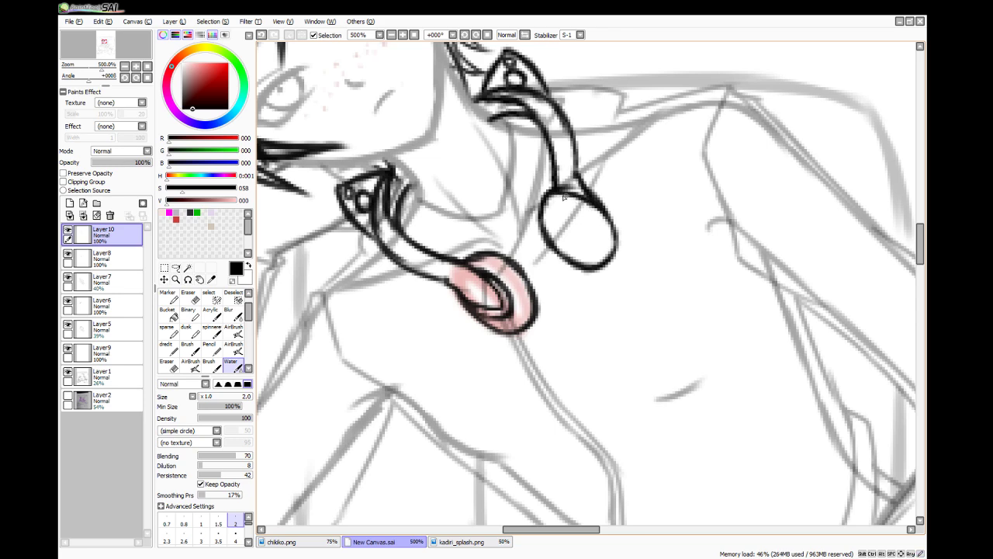
pyautogui.moveTo(550, 146)
pyautogui.mouseDown()
pyautogui.moveTo(556, 185)
pyautogui.moveTo(592, 203)
pyautogui.mouseUp()
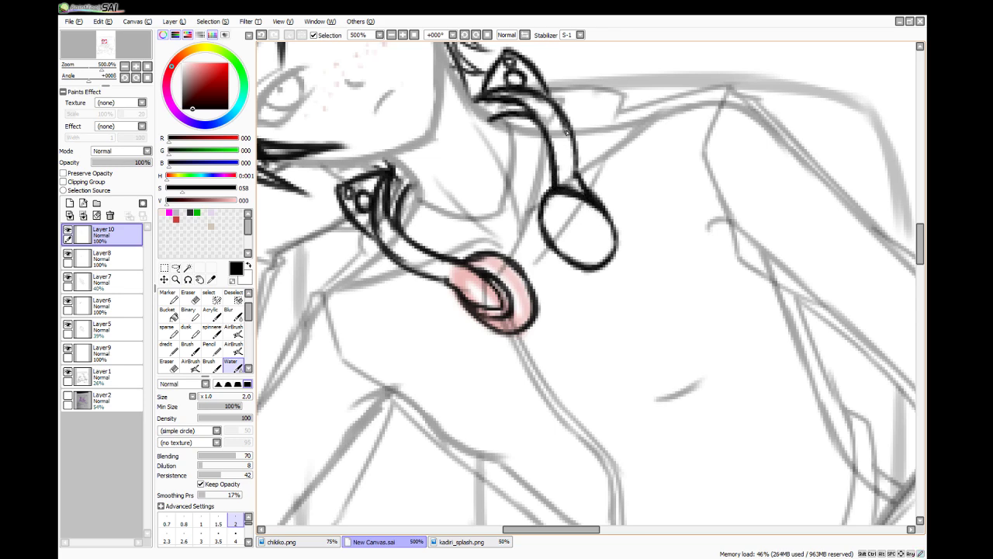
pyautogui.moveTo(566, 133); pyautogui.dragTo(592, 194)
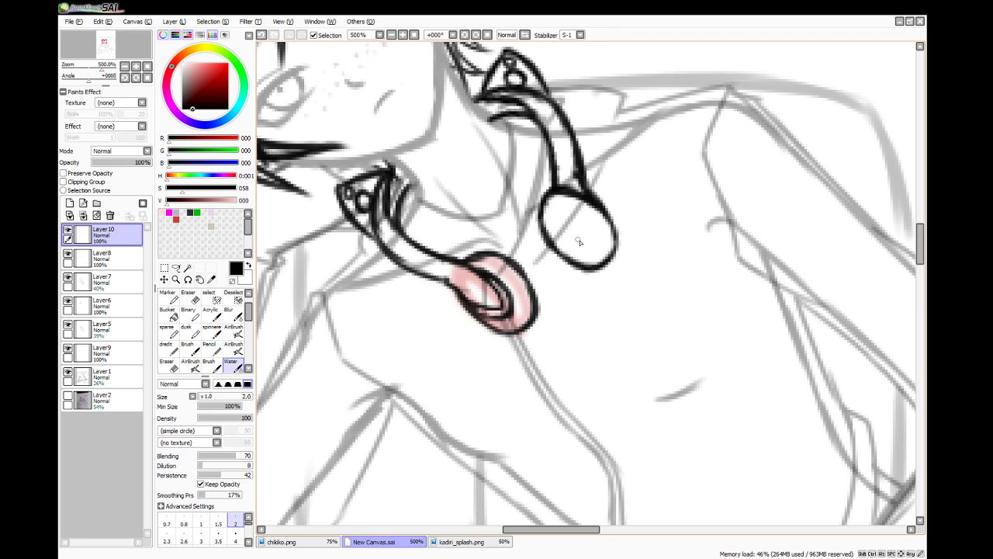
# - Draw a small oval ring inside the right earcup and trim the right arm's inner line at the neck
pyautogui.moveTo(578, 247)
pyautogui.mouseDown()
pyautogui.moveTo(559, 215)
pyautogui.moveTo(567, 237)
pyautogui.moveTo(569, 218)
pyautogui.moveTo(562, 225)
pyautogui.moveTo(584, 225)
pyautogui.moveTo(566, 219)
pyautogui.moveTo(591, 246)
pyautogui.moveTo(561, 228)
pyautogui.moveTo(586, 250)
pyautogui.mouseUp()
pyautogui.moveTo(584, 201)
pyautogui.mouseDown()
pyautogui.moveTo(611, 235)
pyautogui.moveTo(601, 219)
pyautogui.moveTo(612, 262)
pyautogui.moveTo(614, 236)
pyautogui.moveTo(610, 259)
pyautogui.mouseUp()
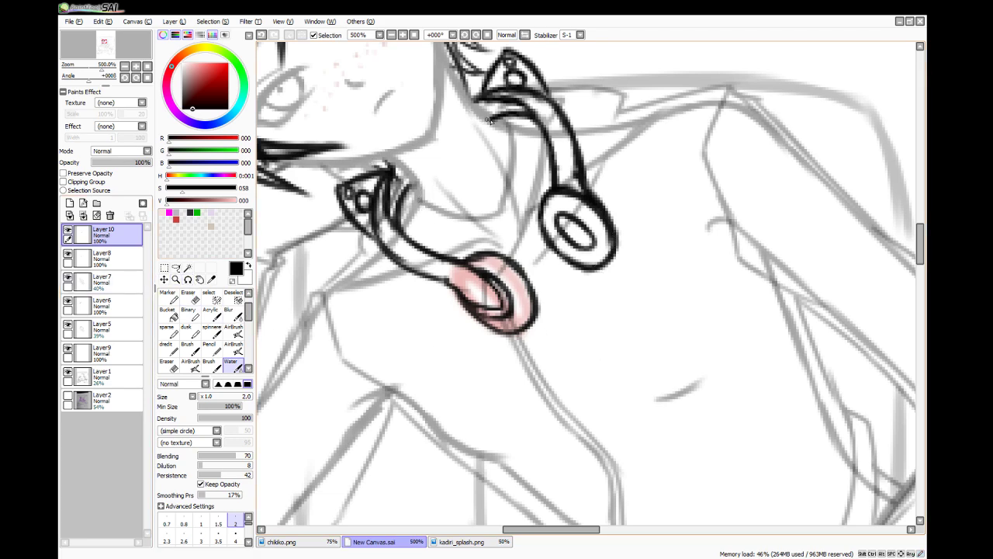
pyautogui.press('e')
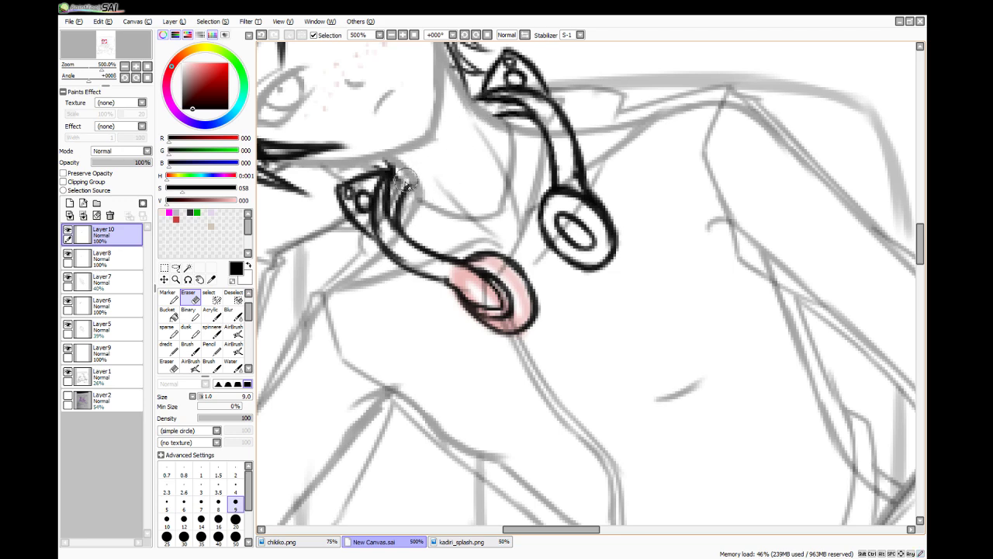
# - Rework the dark lines at the upper end of the left headphone arm beside the neck with the Water brush
pyautogui.click(230, 364)
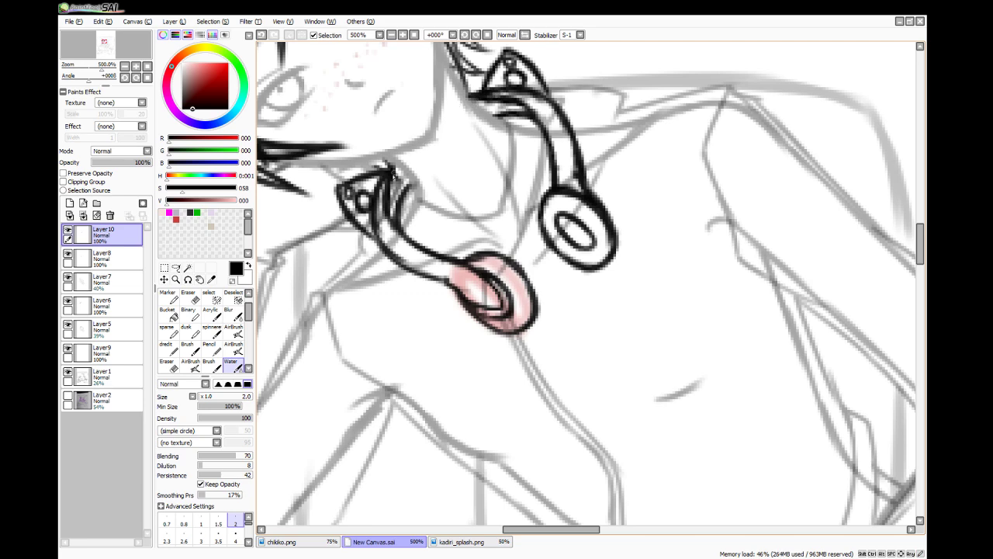
pyautogui.moveTo(393, 173)
pyautogui.mouseDown()
pyautogui.moveTo(387, 165)
pyautogui.moveTo(379, 181)
pyautogui.mouseUp()
pyautogui.moveTo(389, 163); pyautogui.dragTo(374, 218)
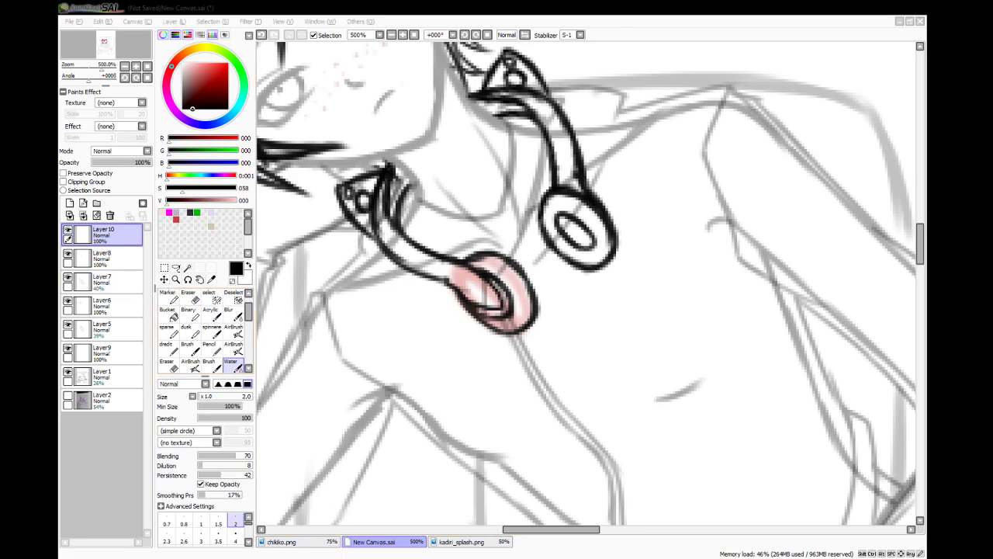
pyautogui.click(362, 336)
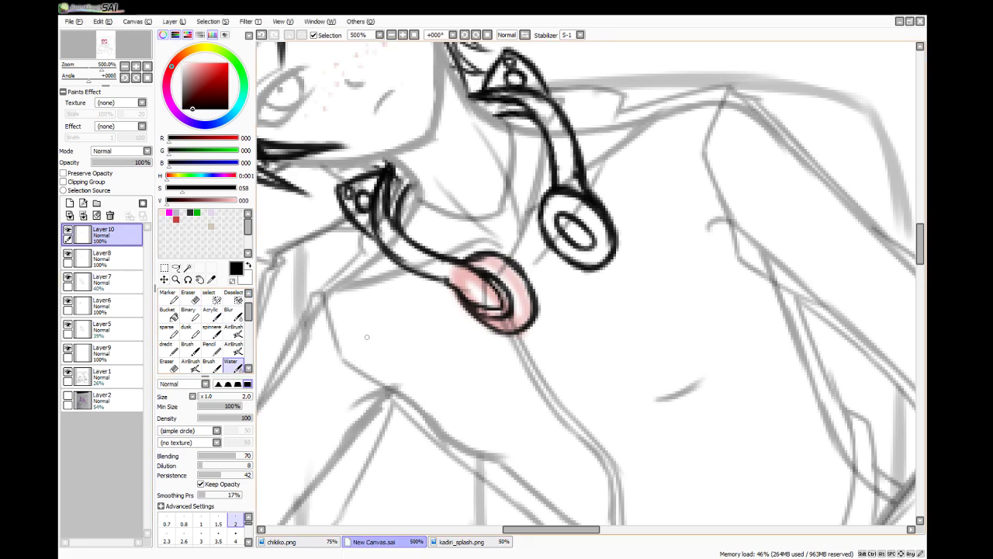
pyautogui.scroll(-4, 419, 364)
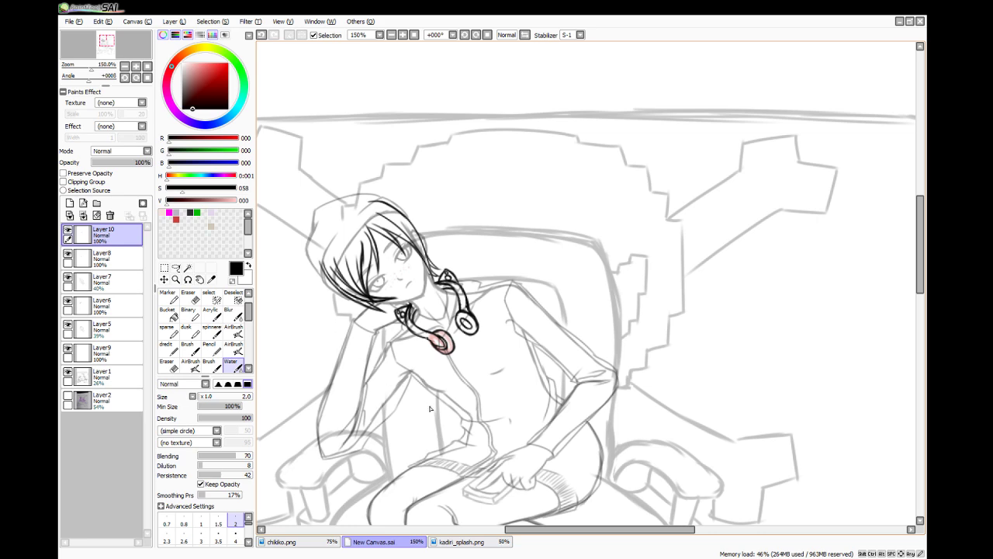
# - Following the coat pocket in chikiko.png, sketch a slanted pocket opening on Layer7 at the jacket's lower right and trim its end at the forearm
pyautogui.press('e')
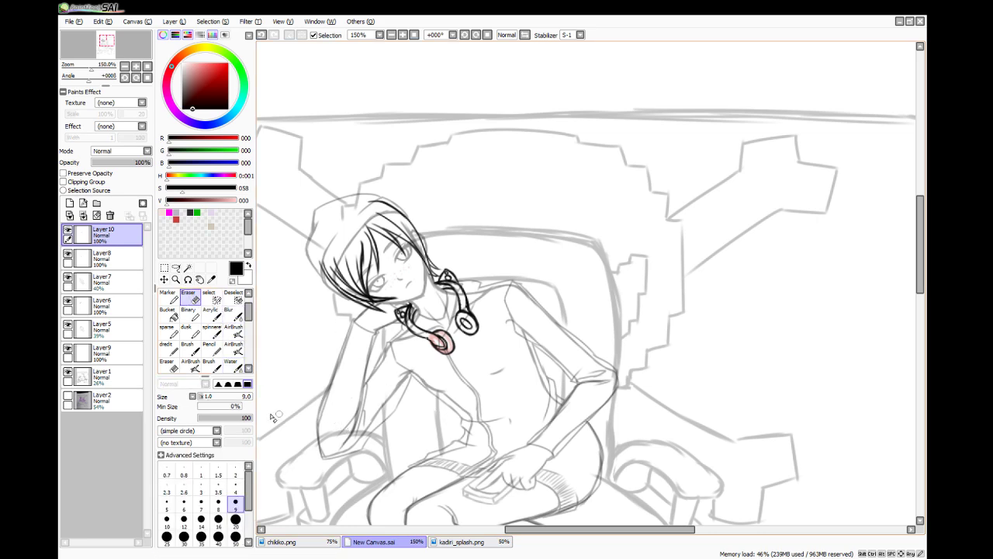
pyautogui.click(303, 540)
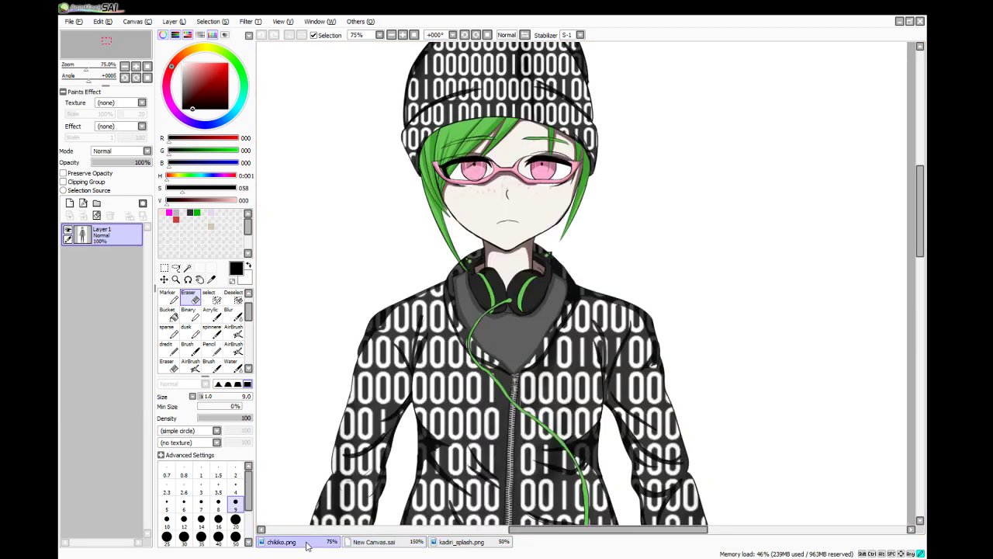
pyautogui.scroll(-5, 776, 279)
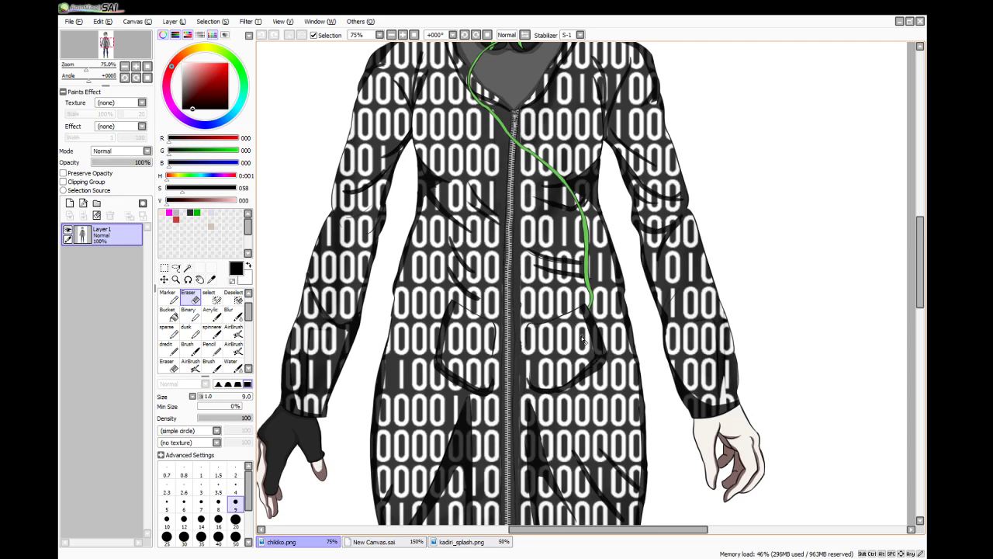
pyautogui.click(374, 541)
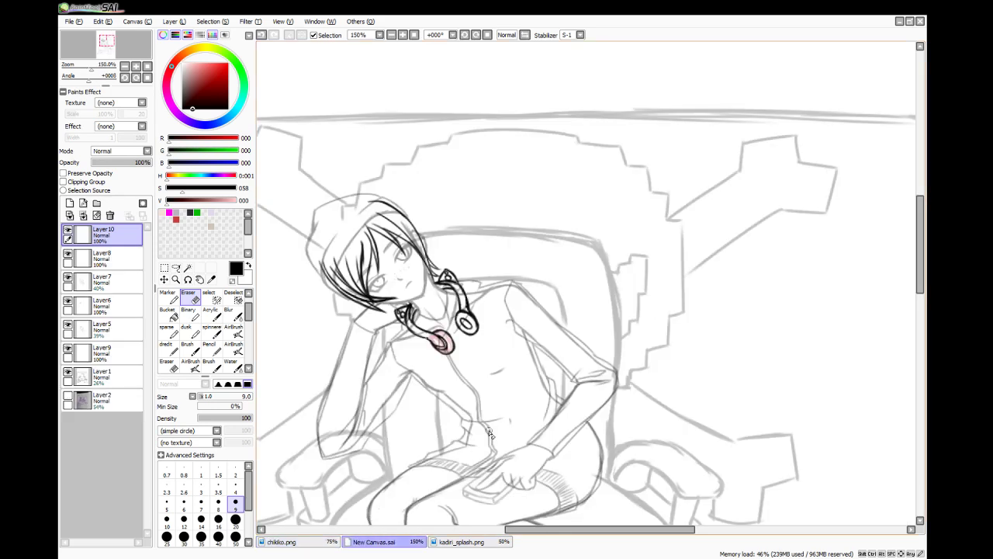
pyautogui.scroll(4, 491, 431)
pyautogui.click(230, 362)
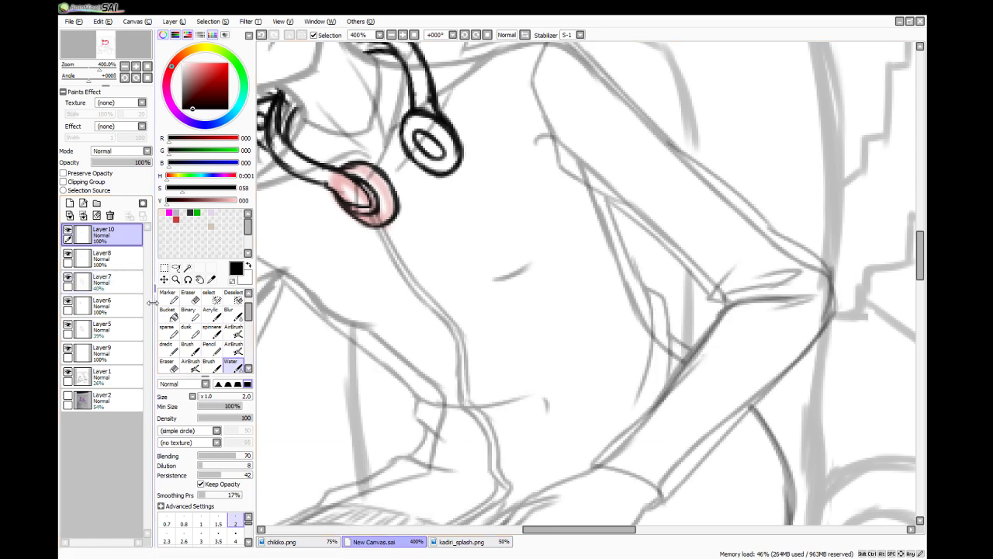
pyautogui.click(117, 282)
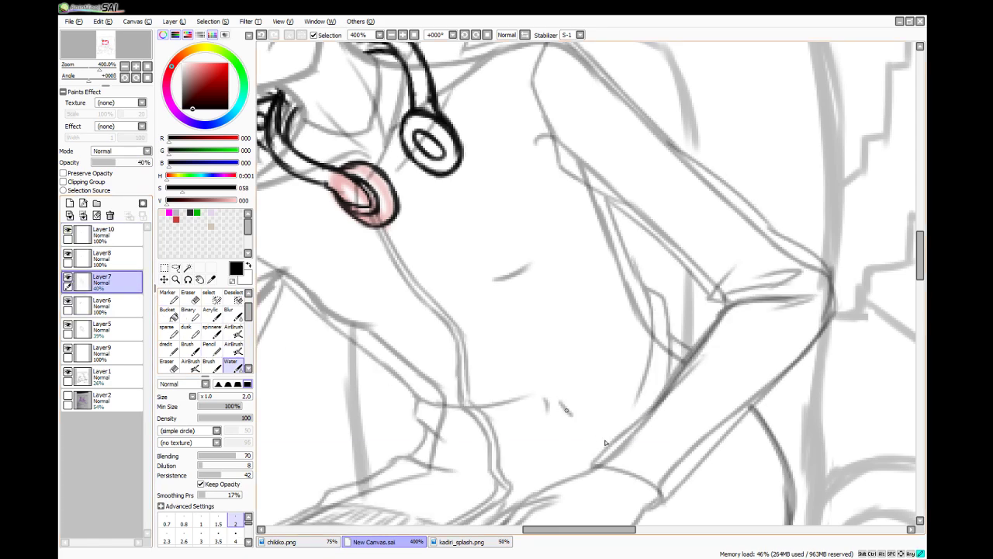
pyautogui.moveTo(557, 398); pyautogui.dragTo(613, 439)
pyautogui.moveTo(520, 400)
pyautogui.mouseDown()
pyautogui.moveTo(558, 373)
pyautogui.moveTo(535, 385)
pyautogui.moveTo(609, 420)
pyautogui.mouseUp()
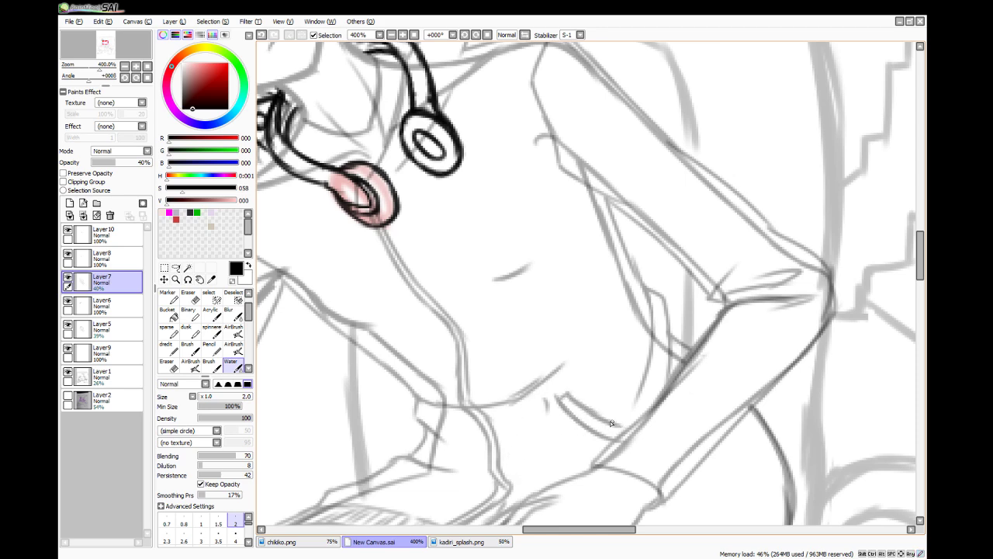
pyautogui.press('e')
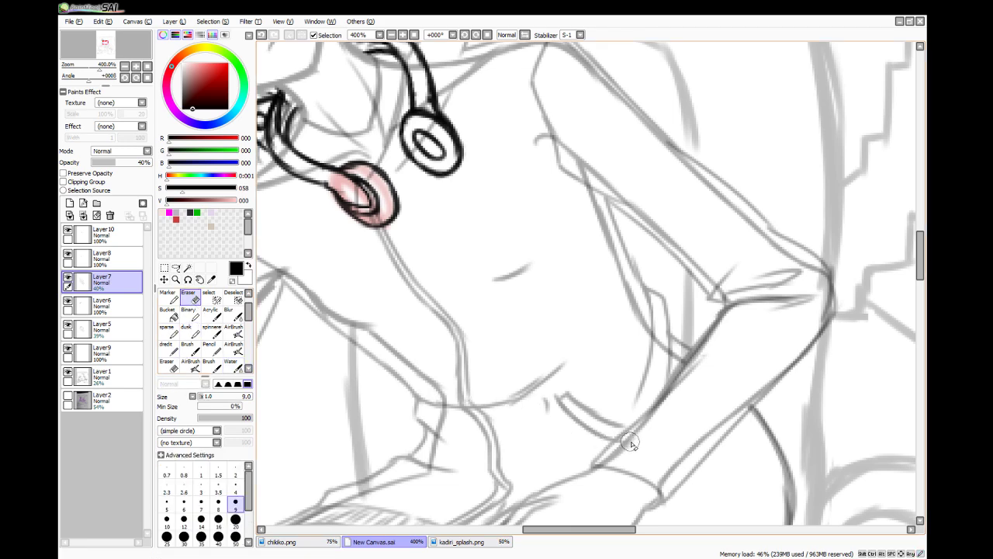
pyautogui.moveTo(623, 450); pyautogui.dragTo(627, 445)
# - Draw fold lines and a hem edge across the jacket's waist with the Water brush on Layer7
pyautogui.press('e')
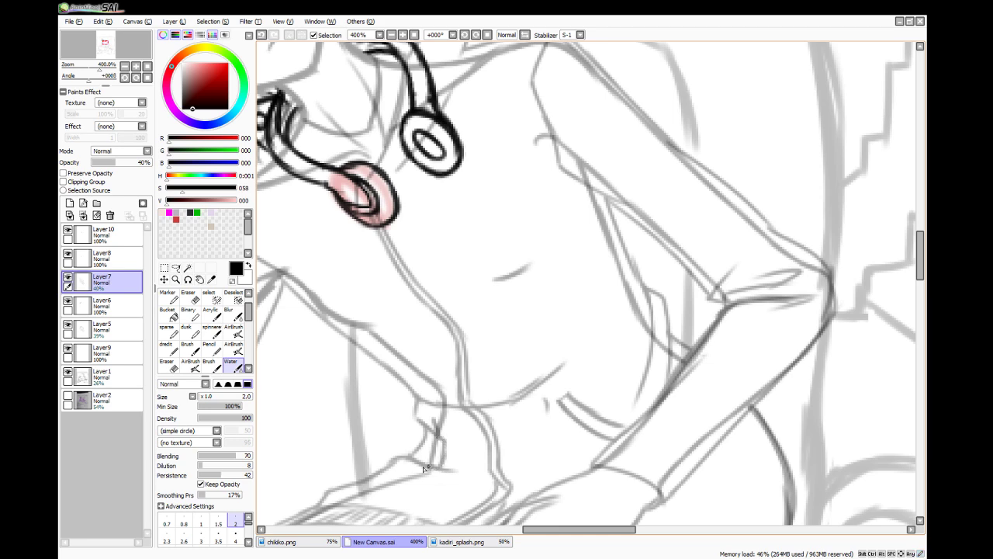
pyautogui.moveTo(418, 478); pyautogui.dragTo(461, 469)
pyautogui.moveTo(437, 433); pyautogui.dragTo(458, 450)
pyautogui.moveTo(425, 473); pyautogui.dragTo(535, 491)
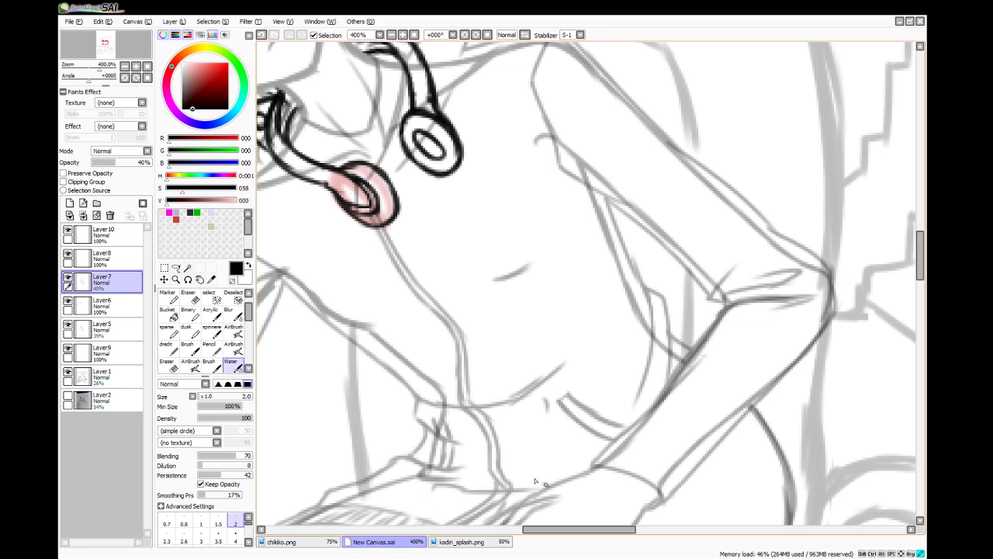
pyautogui.moveTo(546, 484); pyautogui.dragTo(504, 484)
# - Following the cord in chikiko.png, draw a plug and a wavy double-lined cable on Layer10 from the right earcup down to the pocket
pyautogui.click(291, 541)
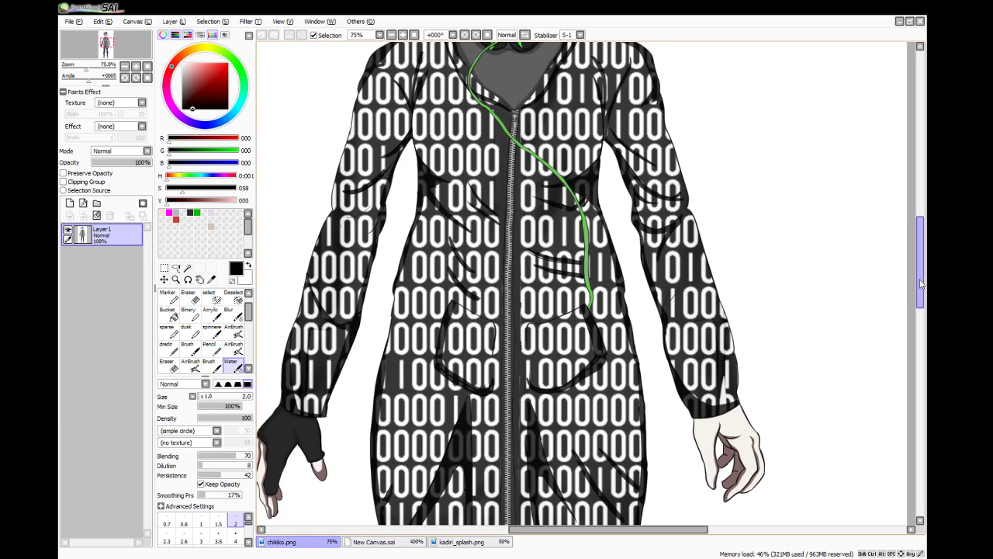
pyautogui.moveTo(921, 270); pyautogui.dragTo(921, 256)
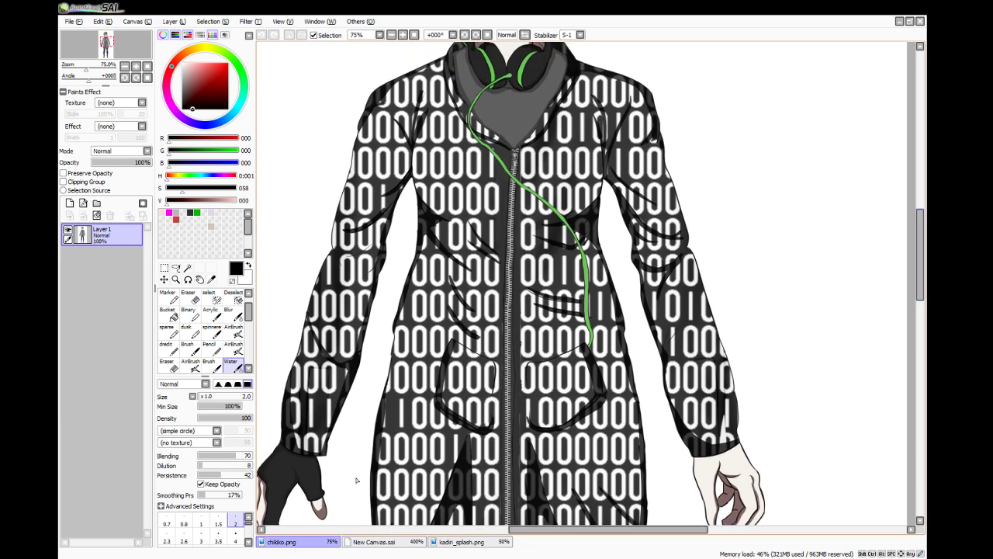
pyautogui.click(376, 541)
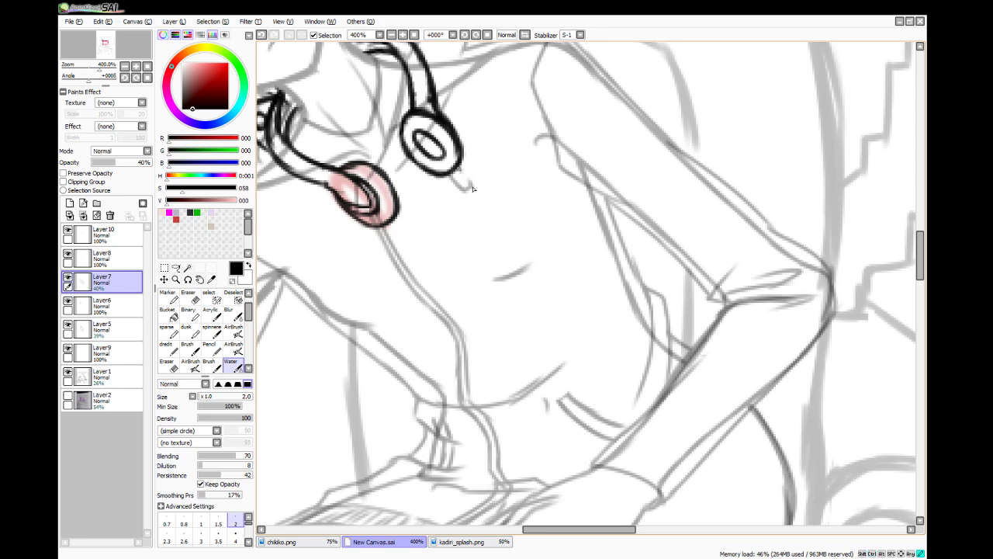
pyautogui.click(107, 234)
pyautogui.moveTo(449, 173); pyautogui.dragTo(463, 187)
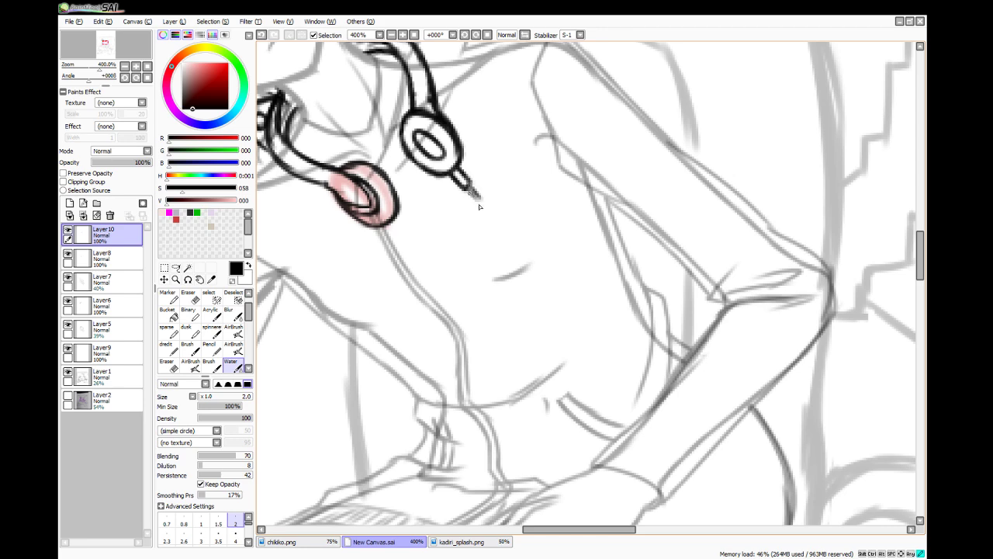
pyautogui.moveTo(531, 252)
pyautogui.mouseDown()
pyautogui.moveTo(573, 310)
pyautogui.moveTo(548, 302)
pyautogui.moveTo(597, 385)
pyautogui.moveTo(593, 365)
pyautogui.moveTo(598, 400)
pyautogui.mouseUp()
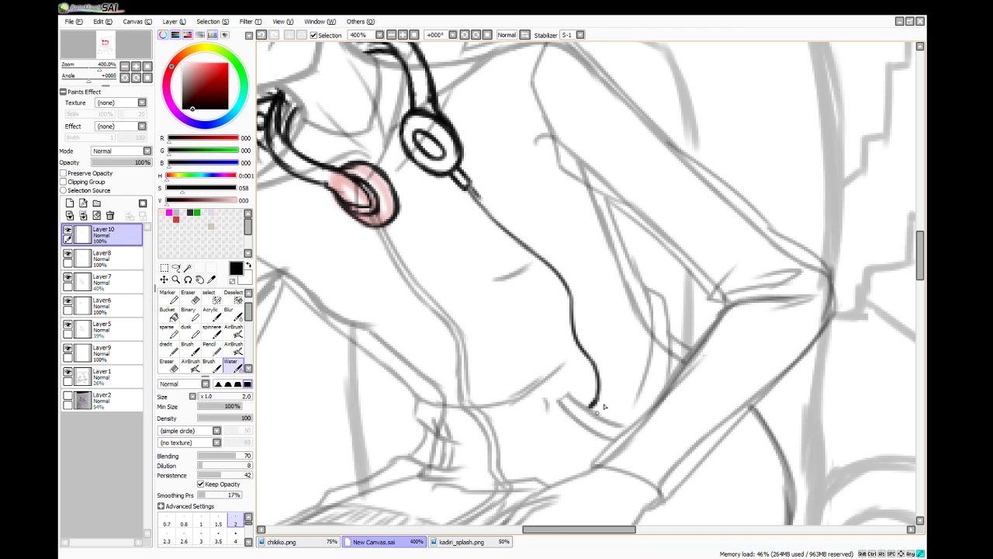
pyautogui.moveTo(597, 409)
pyautogui.mouseDown()
pyautogui.moveTo(606, 374)
pyautogui.moveTo(580, 340)
pyautogui.moveTo(579, 308)
pyautogui.mouseUp()
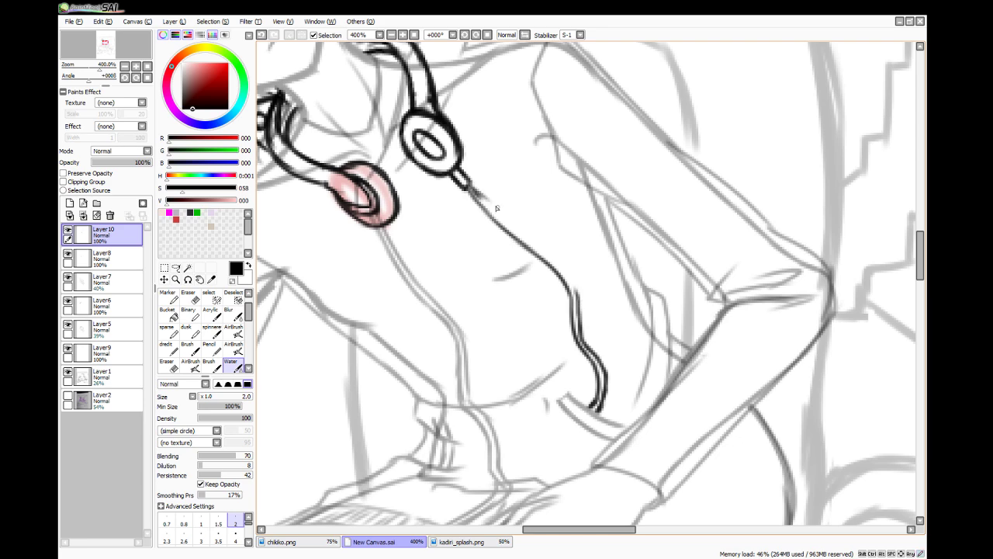
pyautogui.moveTo(470, 188)
pyautogui.mouseDown()
pyautogui.moveTo(557, 262)
pyautogui.moveTo(579, 304)
pyautogui.mouseUp()
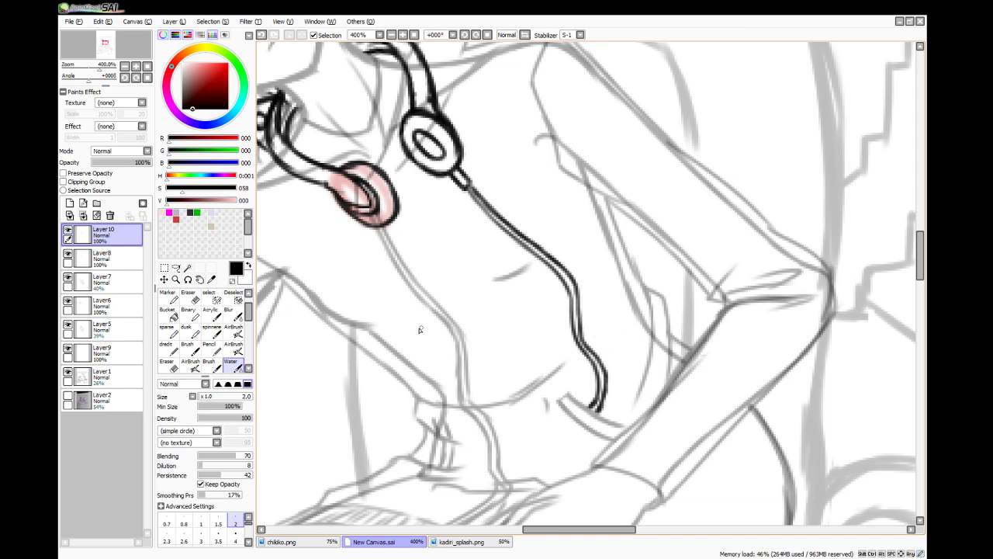
# - Add a crease line across the left side of the jacket's chest on Layer7
pyautogui.click(115, 285)
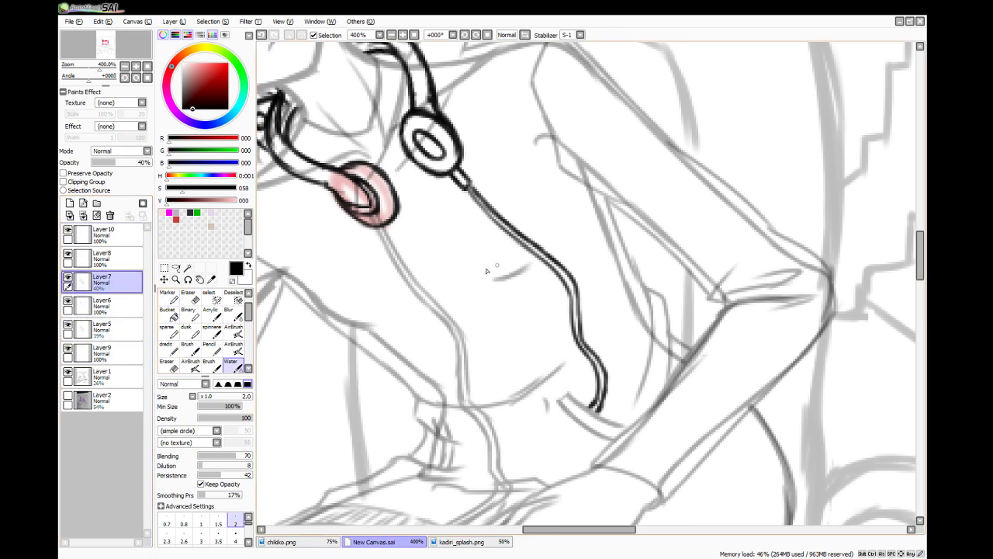
pyautogui.click(125, 303)
pyautogui.click(127, 276)
pyautogui.click(128, 322)
pyautogui.click(69, 324)
pyautogui.click(69, 325)
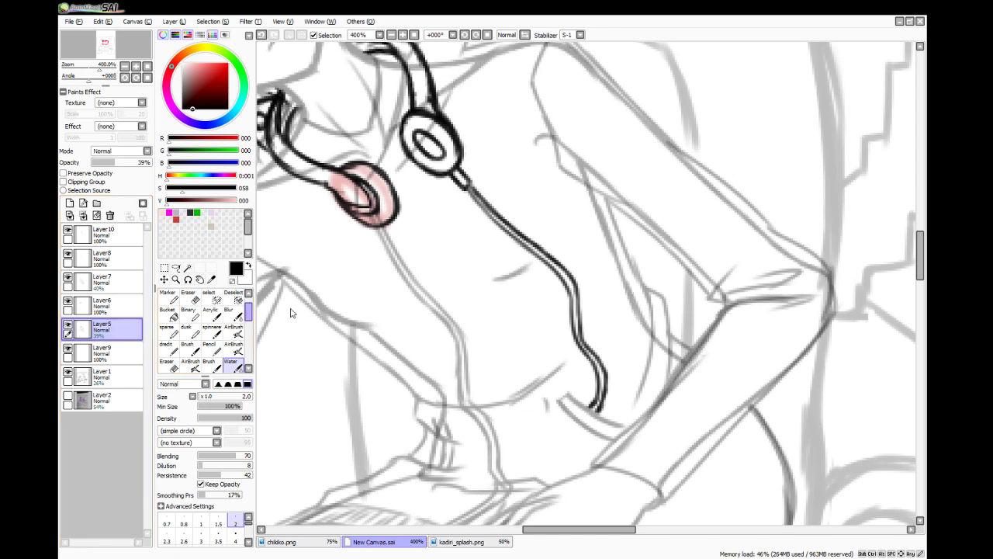
pyautogui.click(118, 281)
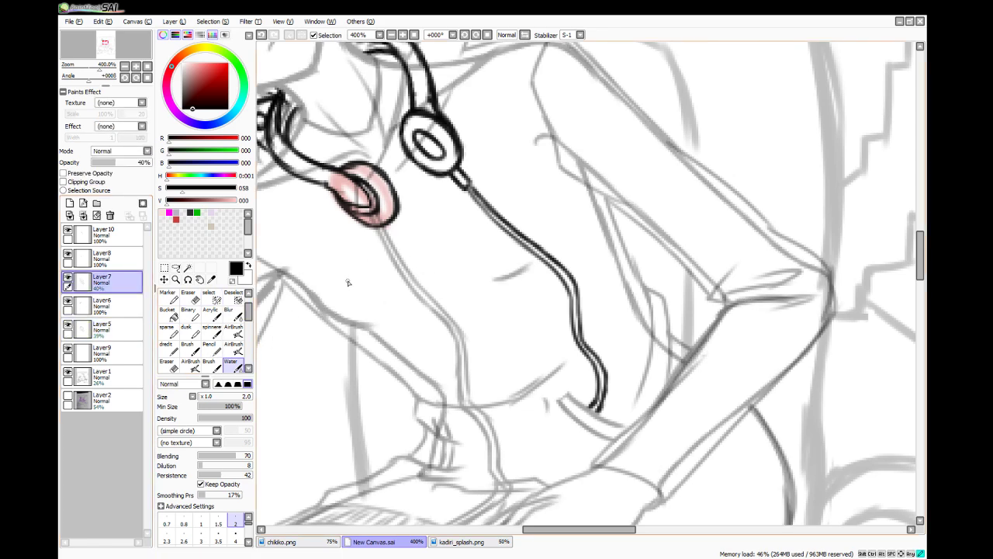
pyautogui.moveTo(348, 282)
pyautogui.mouseDown()
pyautogui.moveTo(440, 276)
pyautogui.moveTo(449, 256)
pyautogui.mouseUp()
# - Set the opacity of Layer5 to 100% and of Layer6 to 34%
pyautogui.scroll(-2, 442, 318)
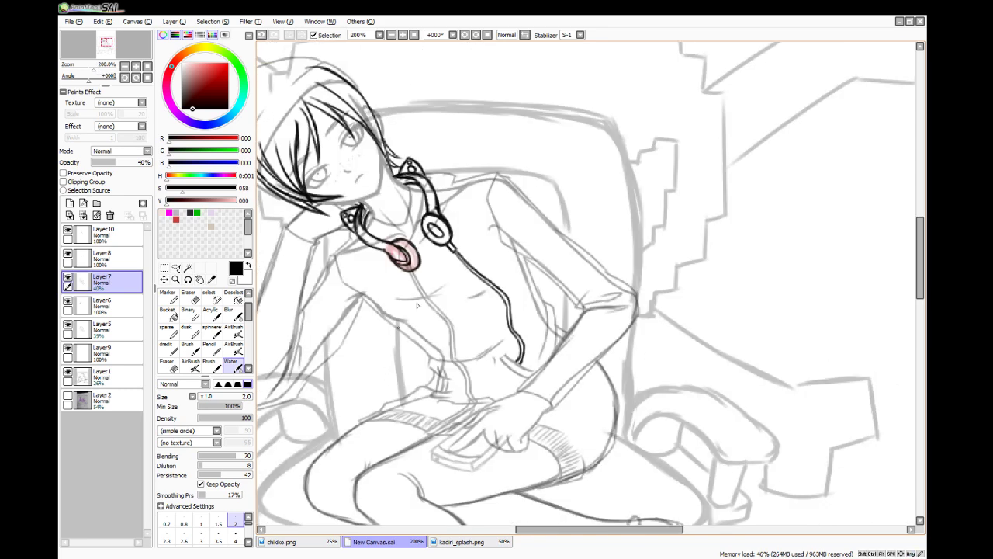
pyautogui.scroll(-1, 416, 305)
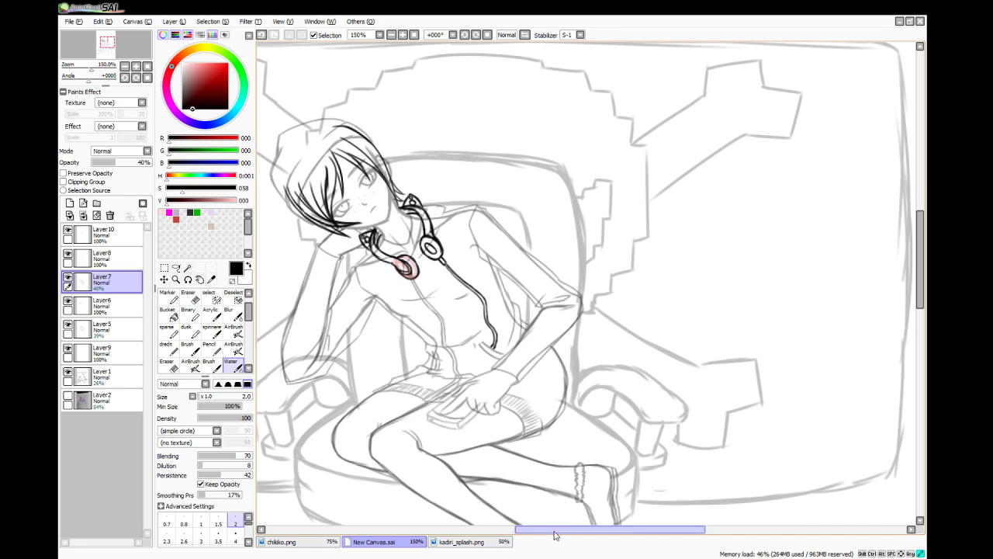
pyautogui.moveTo(554, 531); pyautogui.dragTo(528, 530)
pyautogui.click(128, 329)
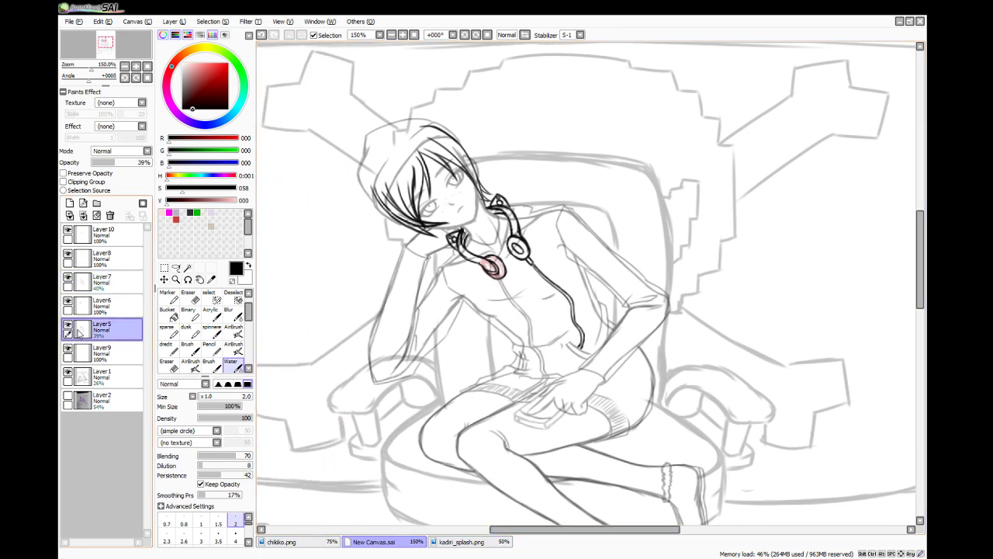
pyautogui.click(139, 162)
pyautogui.moveTo(140, 163); pyautogui.dragTo(152, 163)
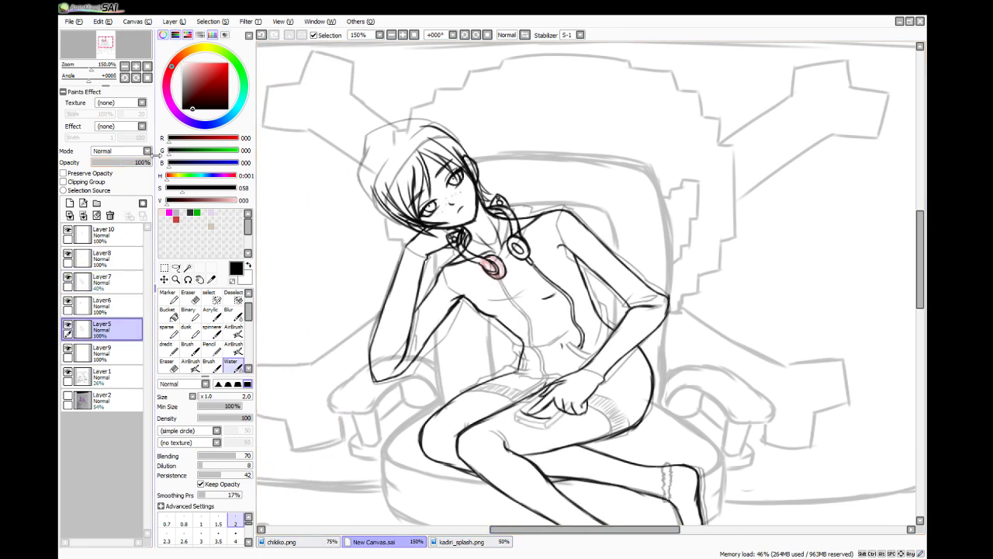
pyautogui.click(124, 307)
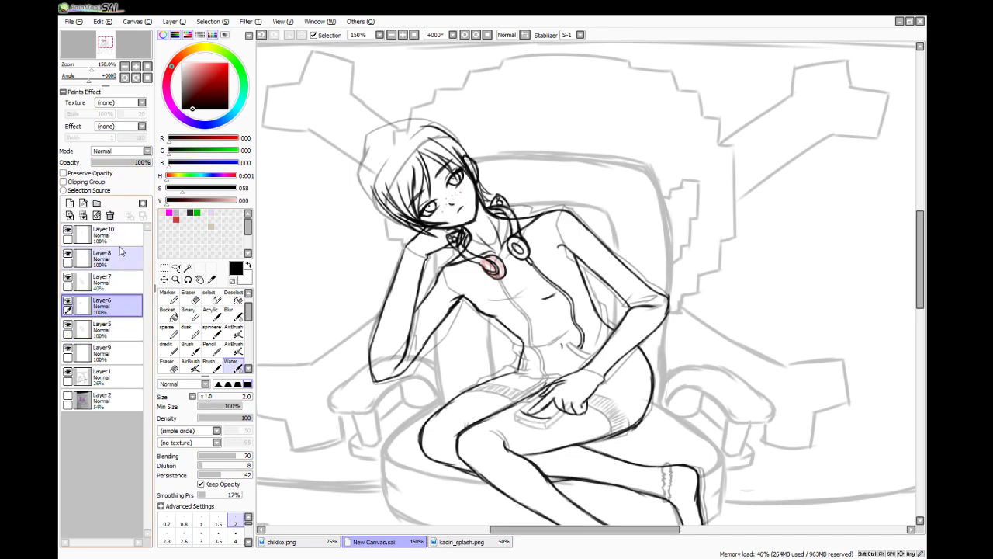
pyautogui.click(112, 163)
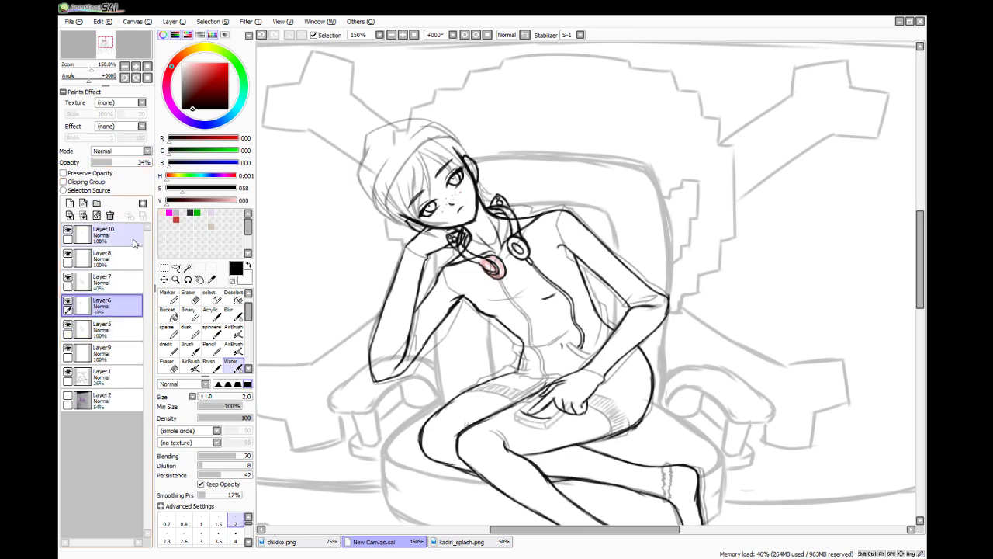
# - Merge the headphone drawing on Layer10 down into Layer8, keeping Layer8 at full opacity
pyautogui.click(124, 281)
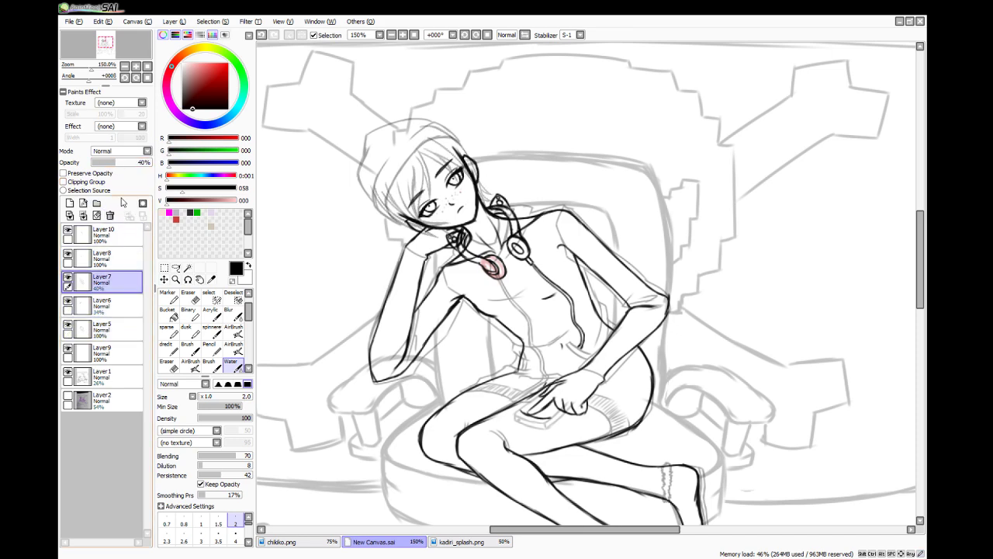
pyautogui.click(124, 260)
pyautogui.moveTo(124, 166); pyautogui.dragTo(153, 167)
pyautogui.click(101, 230)
pyautogui.click(83, 214)
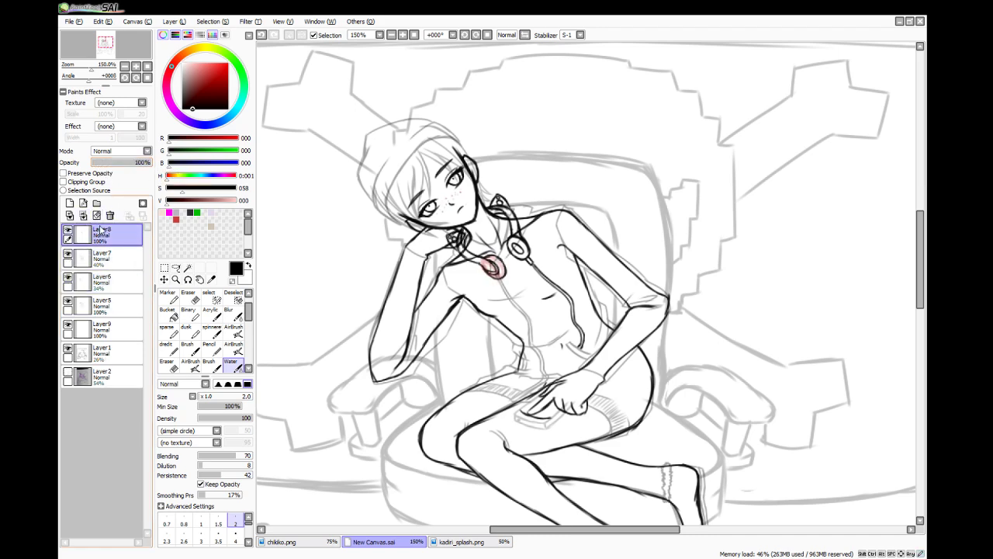
# - Set the opacity of Layer8 to 32% and of Layer7 to 100%
pyautogui.moveTo(143, 163); pyautogui.dragTo(111, 163)
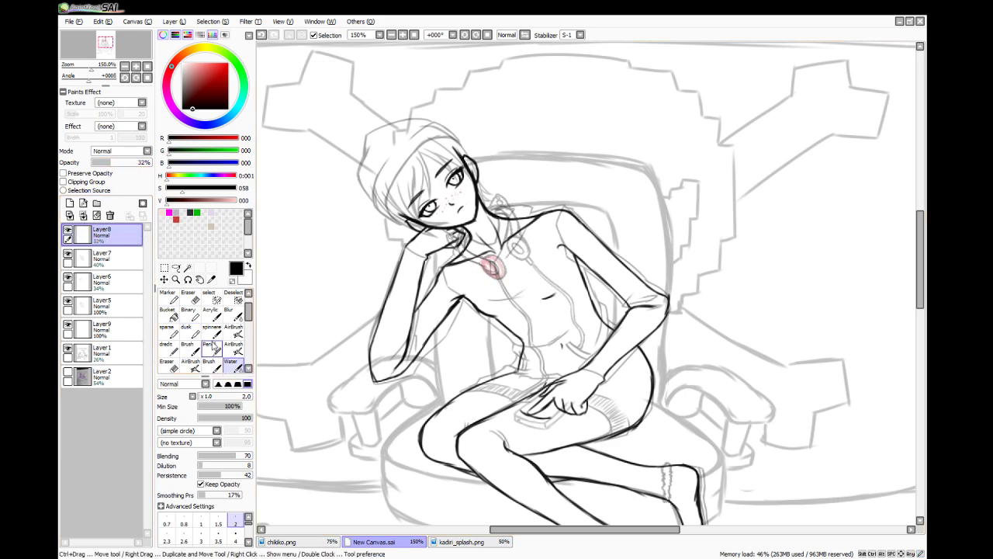
pyautogui.click(102, 257)
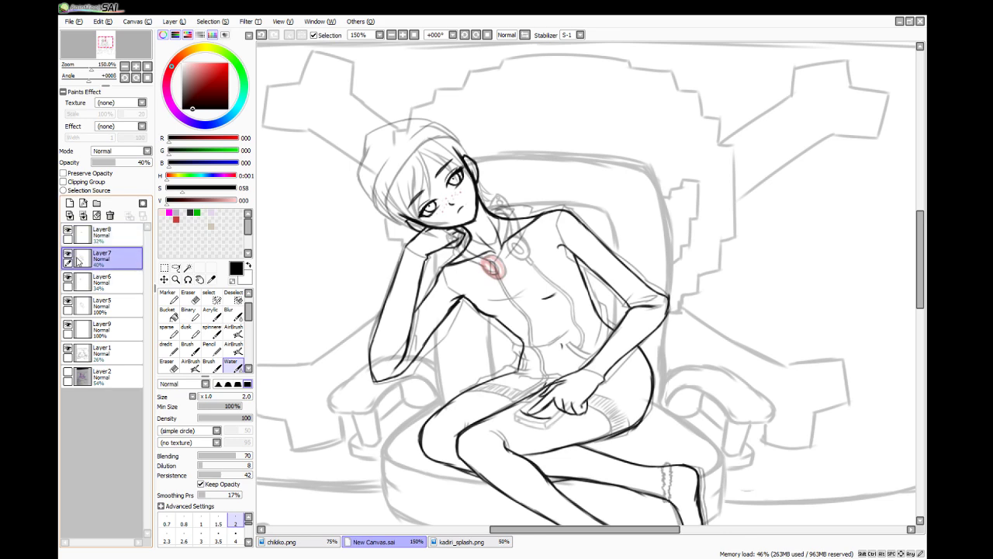
pyautogui.moveTo(136, 165); pyautogui.dragTo(152, 163)
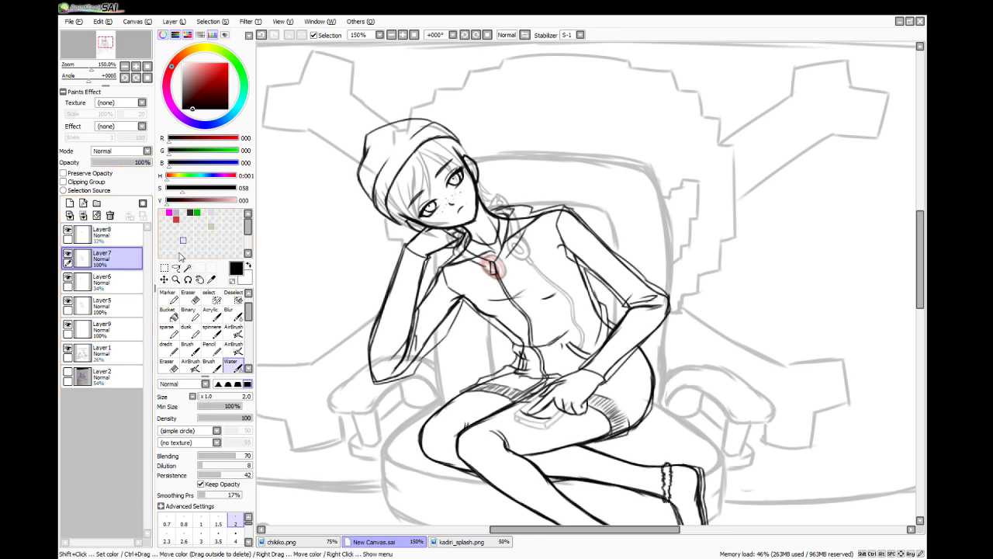
# - Set the opacity of Layer5 to 51% and of Layer6 to 100%
pyautogui.click(132, 314)
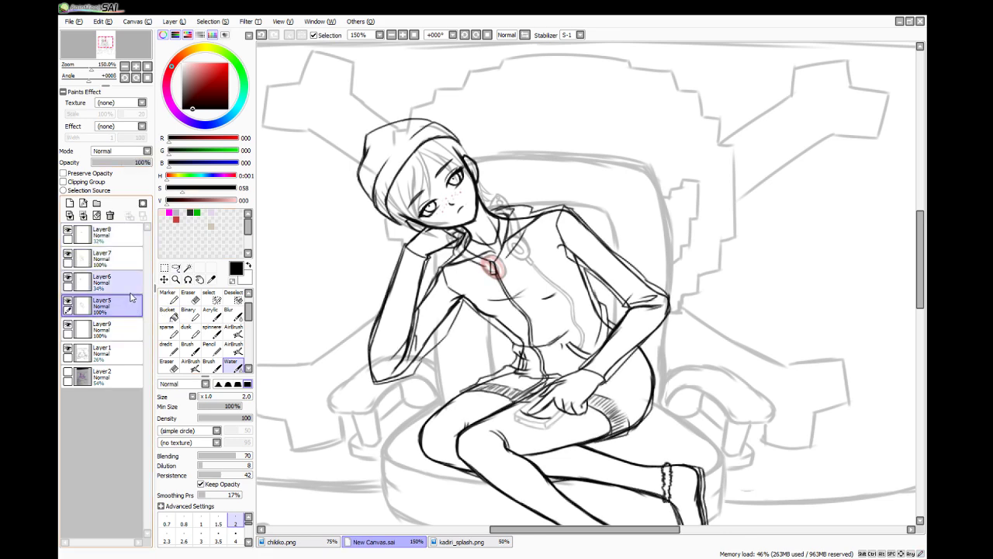
pyautogui.click(68, 301)
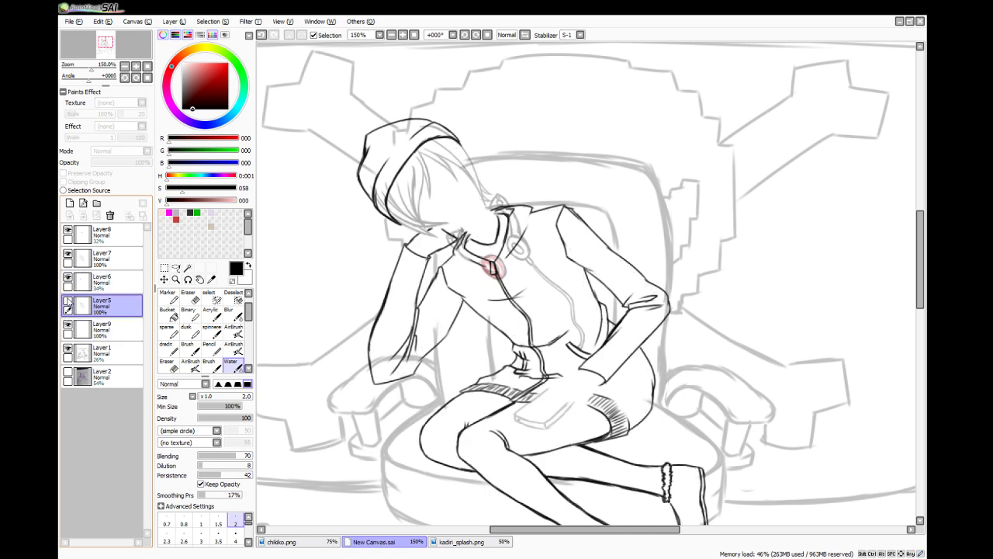
pyautogui.click(68, 301)
pyautogui.moveTo(140, 163); pyautogui.dragTo(122, 163)
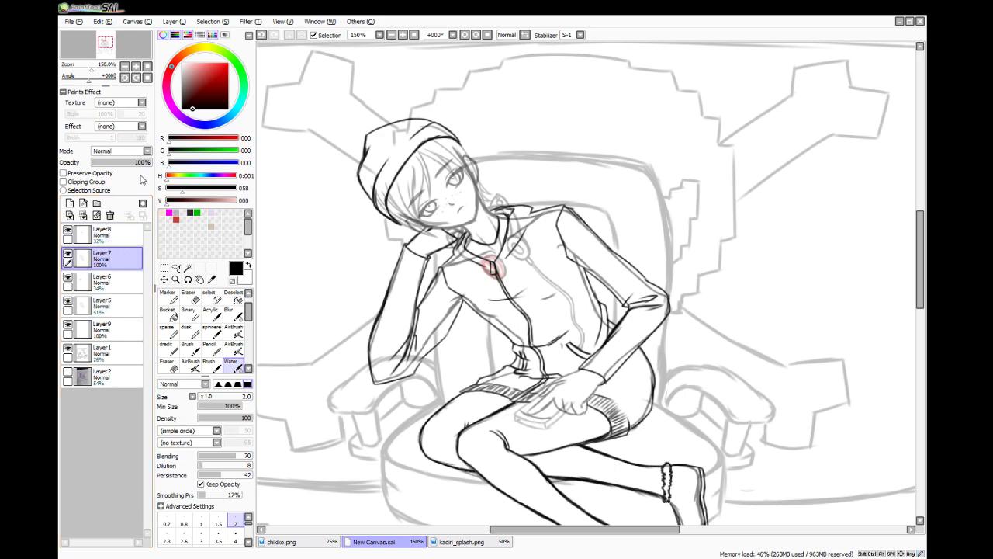
pyautogui.click(116, 281)
pyautogui.moveTo(143, 163); pyautogui.dragTo(155, 163)
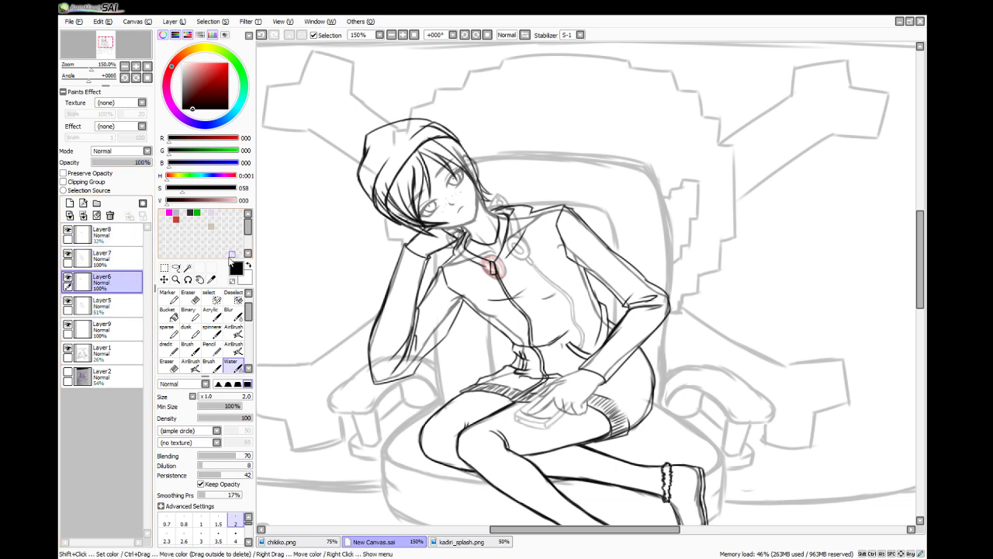
# - Erase the hair strokes on Layer6 that run over the hat's brim, using the Eraser at size 9
pyautogui.click(117, 259)
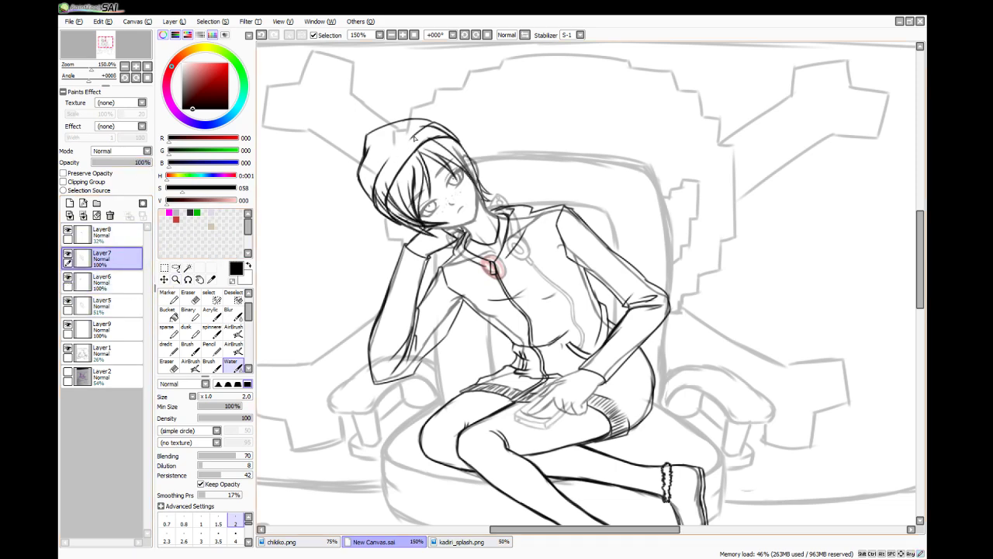
pyautogui.scroll(3, 414, 138)
pyautogui.click(187, 296)
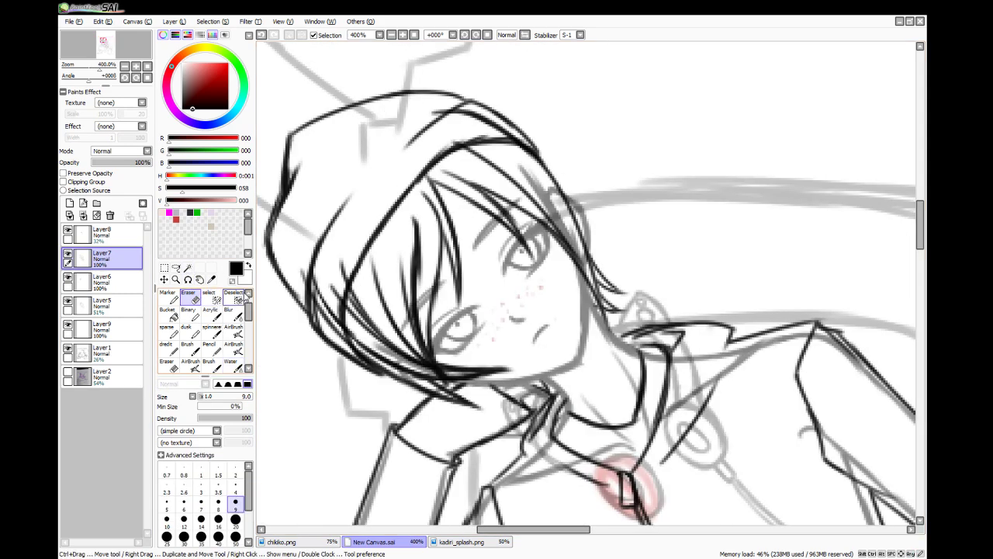
pyautogui.click(117, 282)
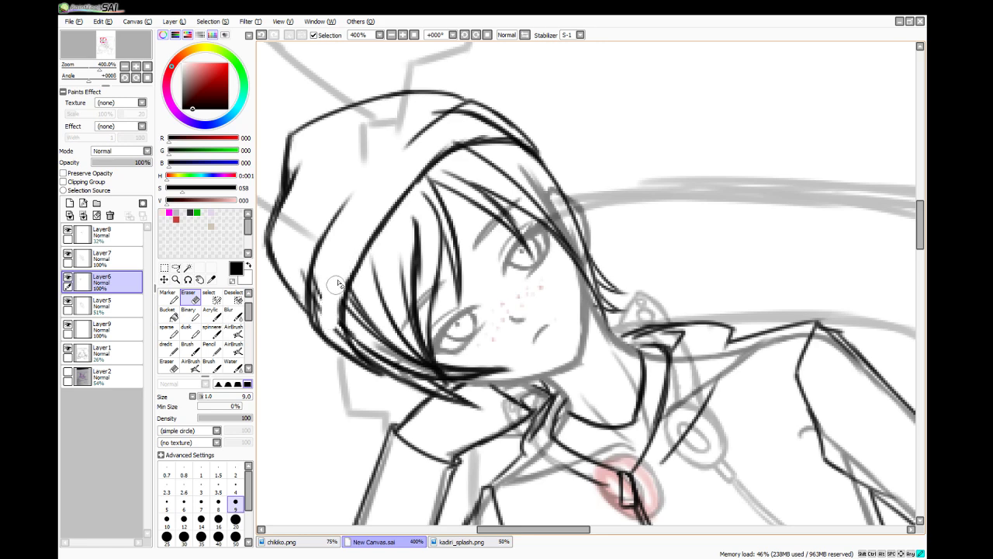
pyautogui.moveTo(341, 273)
pyautogui.mouseDown()
pyautogui.moveTo(338, 334)
pyautogui.moveTo(317, 248)
pyautogui.mouseUp()
pyautogui.moveTo(473, 117)
pyautogui.mouseDown()
pyautogui.moveTo(532, 126)
pyautogui.moveTo(482, 130)
pyautogui.moveTo(526, 135)
pyautogui.moveTo(436, 113)
pyautogui.mouseUp()
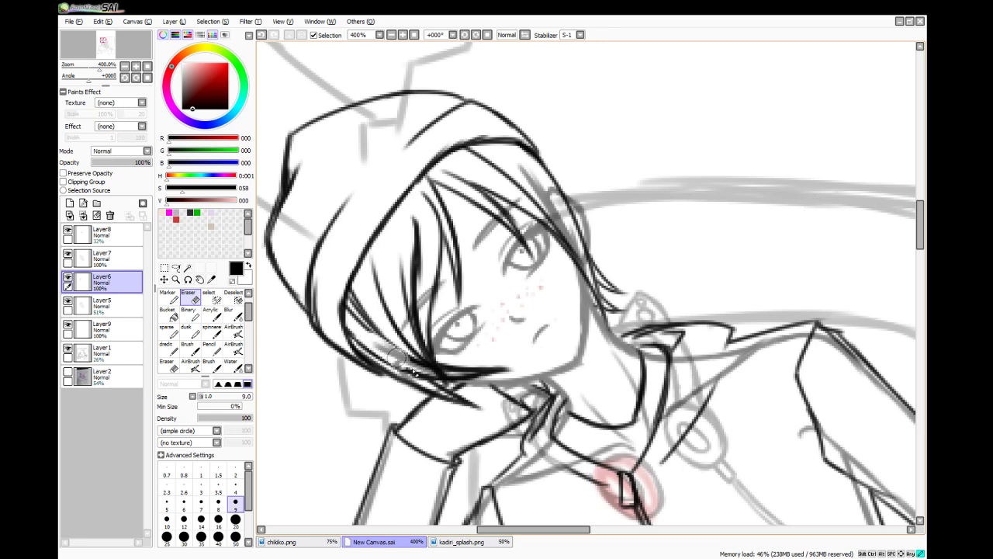
# - Erase the leftover grey underdrawing on Layer5 around the hat, ear, shoulder and jacket collar
pyautogui.click(116, 305)
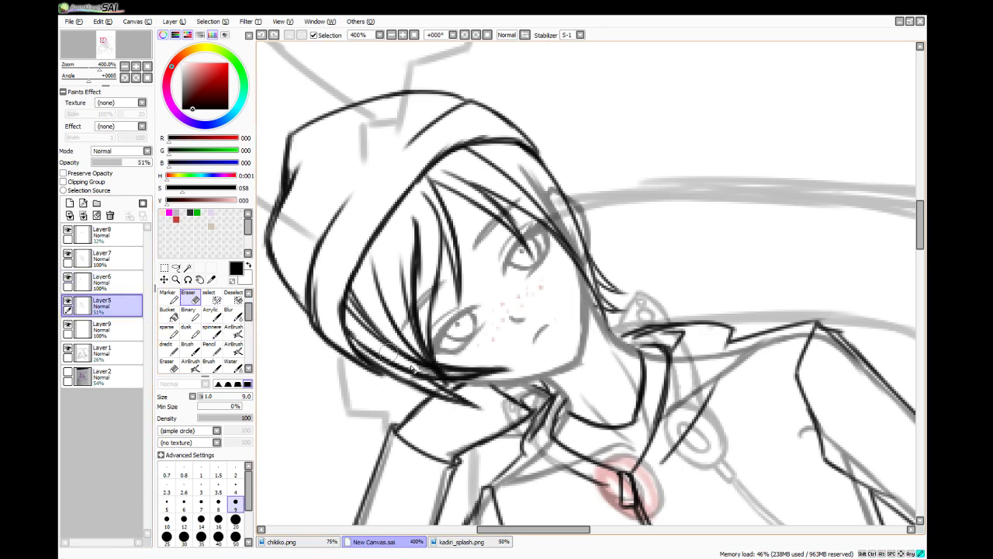
pyautogui.moveTo(394, 354)
pyautogui.mouseDown()
pyautogui.moveTo(426, 369)
pyautogui.moveTo(411, 355)
pyautogui.moveTo(413, 365)
pyautogui.mouseUp()
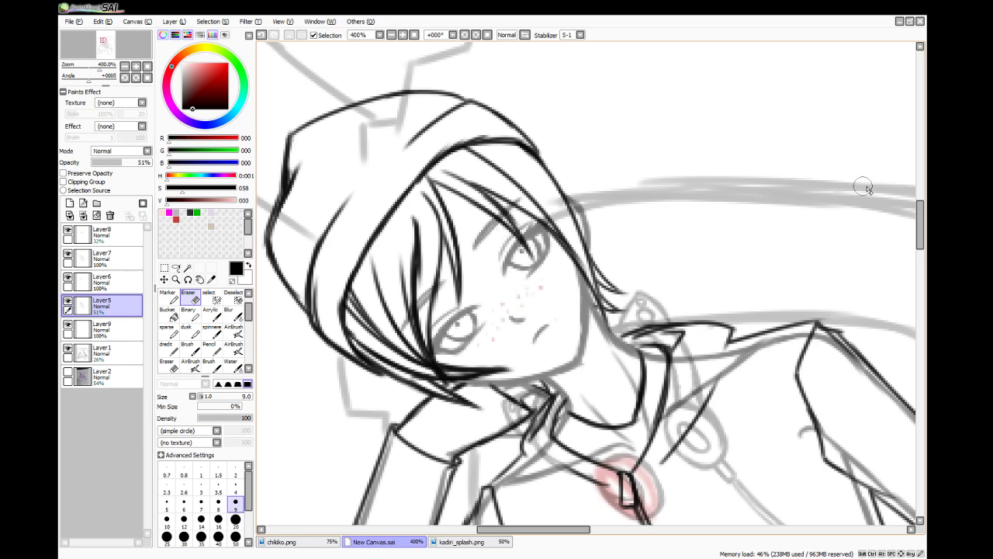
pyautogui.moveTo(919, 221); pyautogui.dragTo(920, 238)
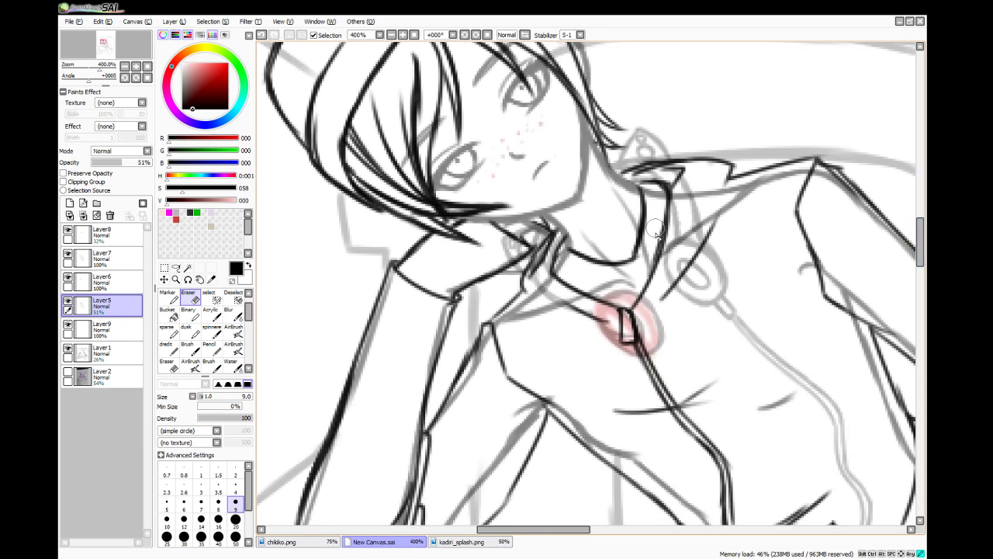
pyautogui.moveTo(654, 228)
pyautogui.mouseDown()
pyautogui.moveTo(651, 271)
pyautogui.moveTo(658, 236)
pyautogui.moveTo(668, 248)
pyautogui.moveTo(733, 180)
pyautogui.moveTo(662, 270)
pyautogui.moveTo(772, 171)
pyautogui.mouseUp()
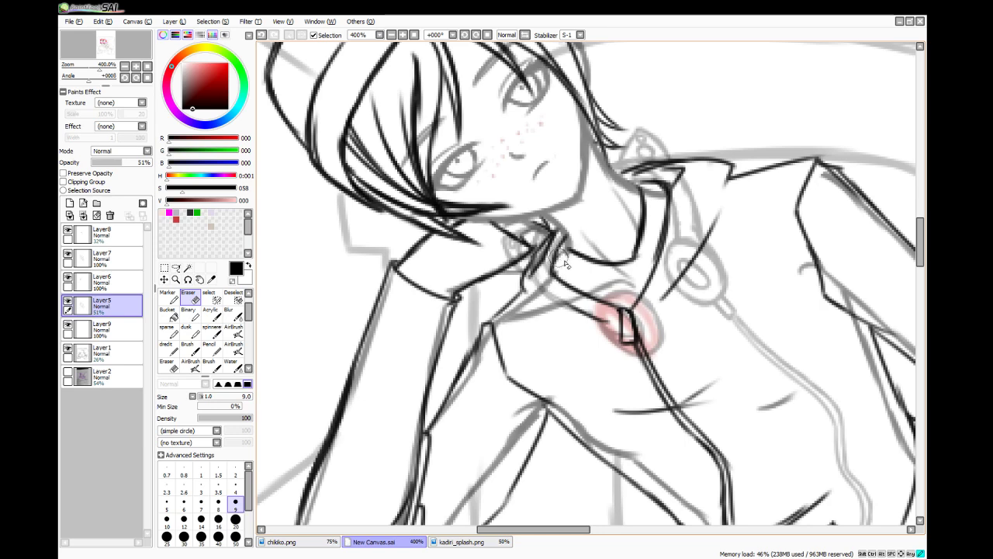
pyautogui.moveTo(554, 249)
pyautogui.mouseDown()
pyautogui.moveTo(548, 241)
pyautogui.moveTo(543, 279)
pyautogui.mouseUp()
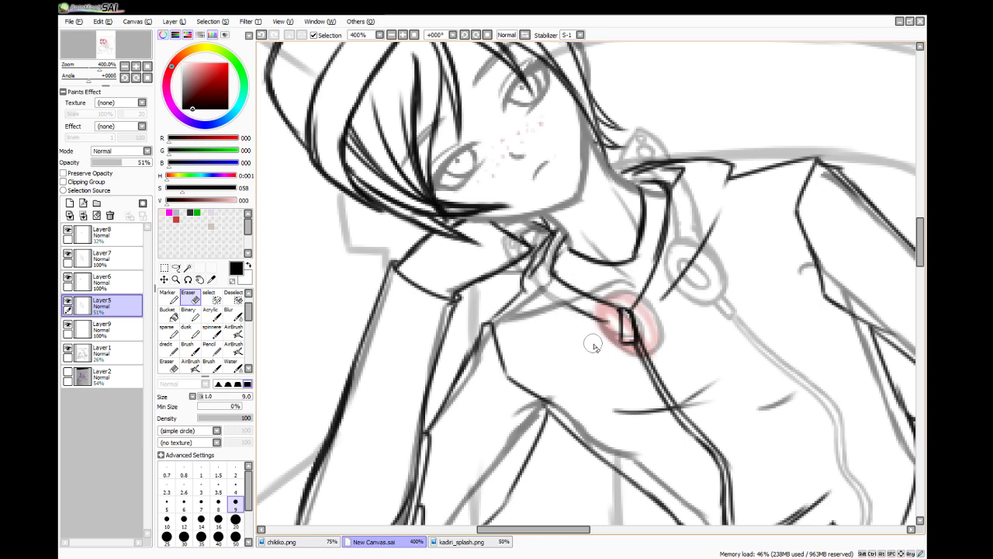
pyautogui.hotkey('ctrl', 'z')
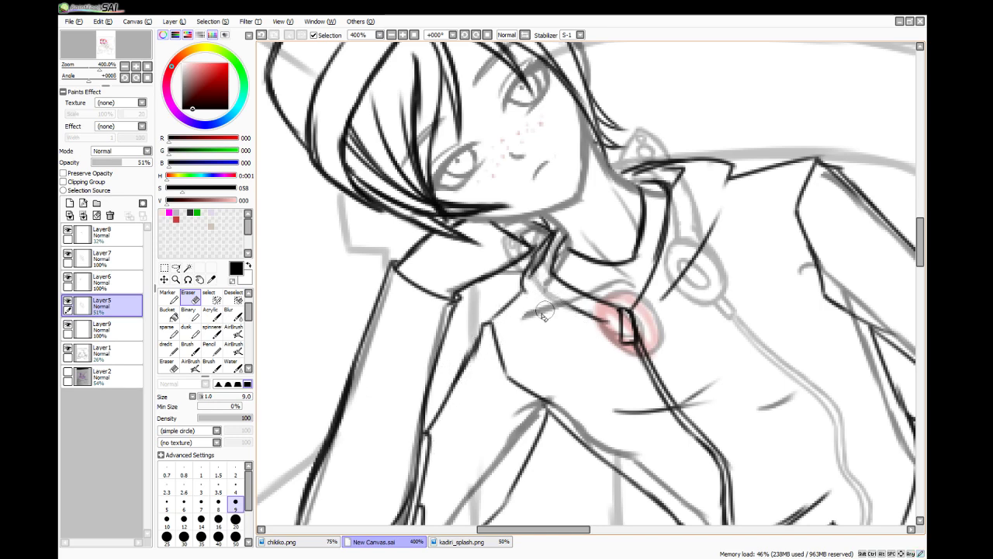
pyautogui.moveTo(515, 318); pyautogui.dragTo(623, 277)
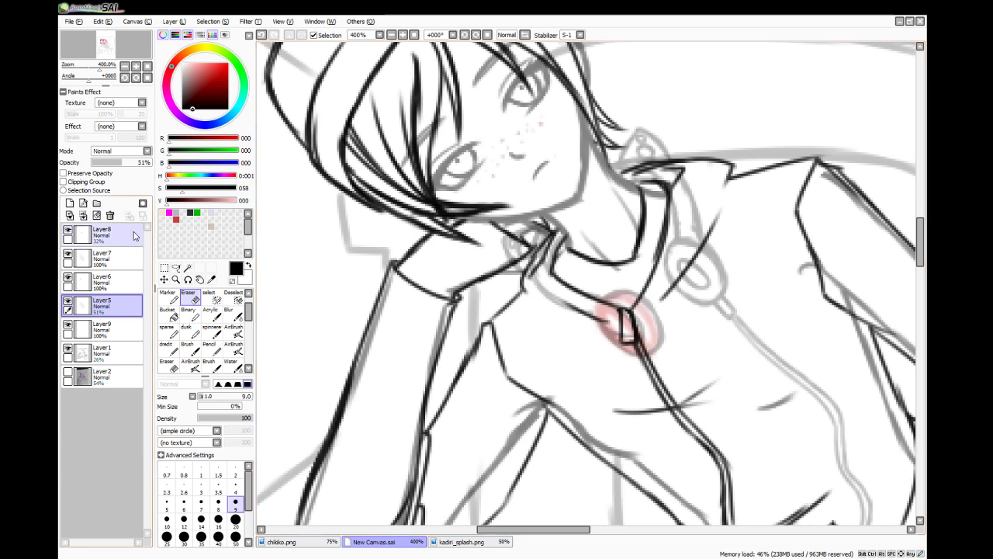
# - Set Layer8's opacity to 100% and erase overlapping headphone lines beside the collar below the chin
pyautogui.click(109, 233)
pyautogui.moveTo(134, 163); pyautogui.dragTo(166, 165)
pyautogui.moveTo(534, 247)
pyautogui.mouseDown()
pyautogui.moveTo(518, 248)
pyautogui.moveTo(540, 268)
pyautogui.moveTo(519, 248)
pyautogui.moveTo(529, 262)
pyautogui.moveTo(548, 240)
pyautogui.mouseUp()
# - Erase the leftover grey underdrawing on Layer5 along the jacket's sleeves and torso
pyautogui.click(124, 306)
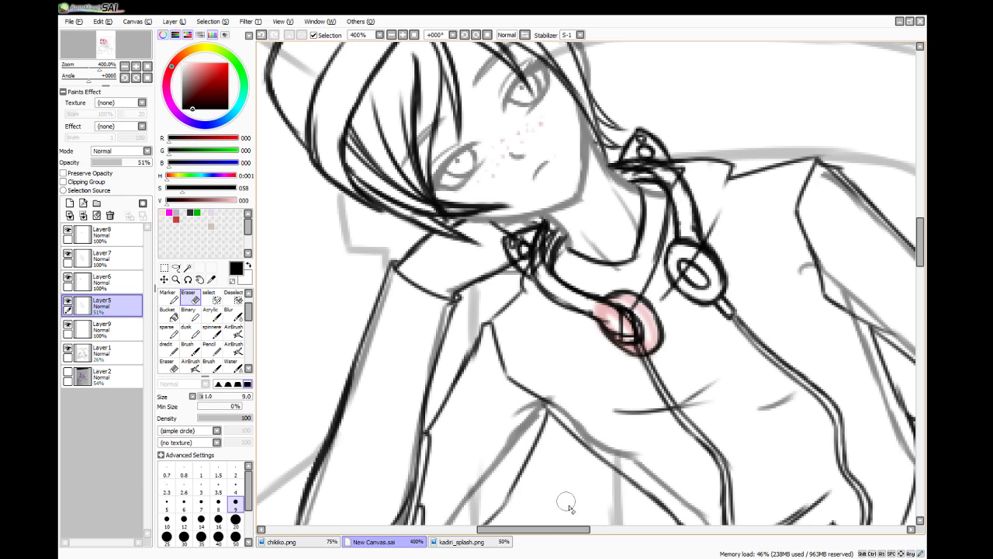
pyautogui.moveTo(548, 530); pyautogui.dragTo(603, 275)
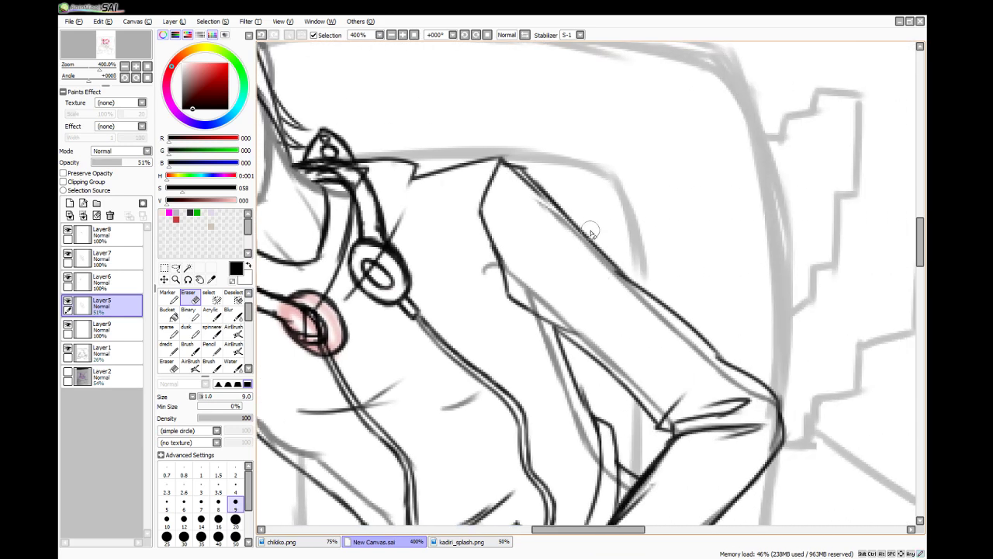
pyautogui.scroll(-5, 589, 233)
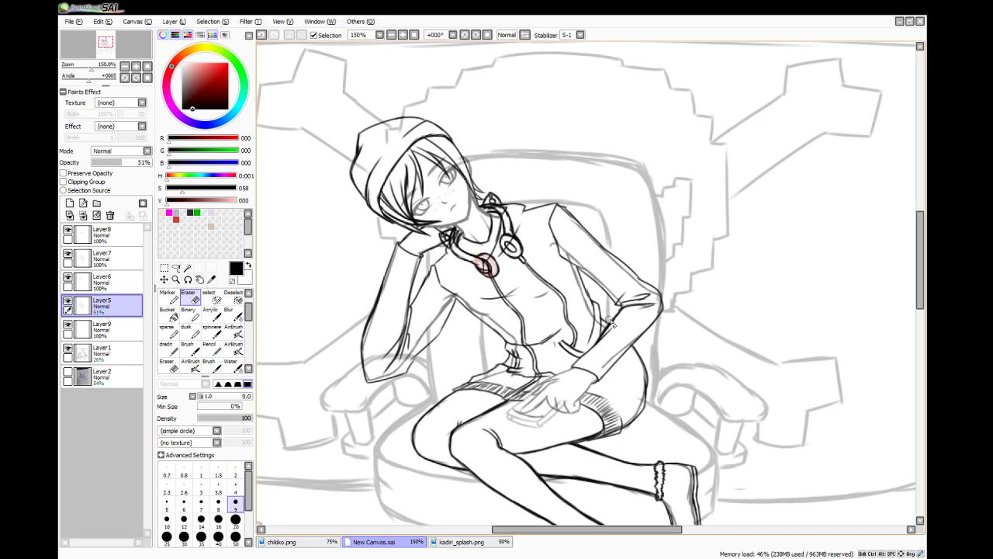
pyautogui.moveTo(609, 320); pyautogui.dragTo(597, 331)
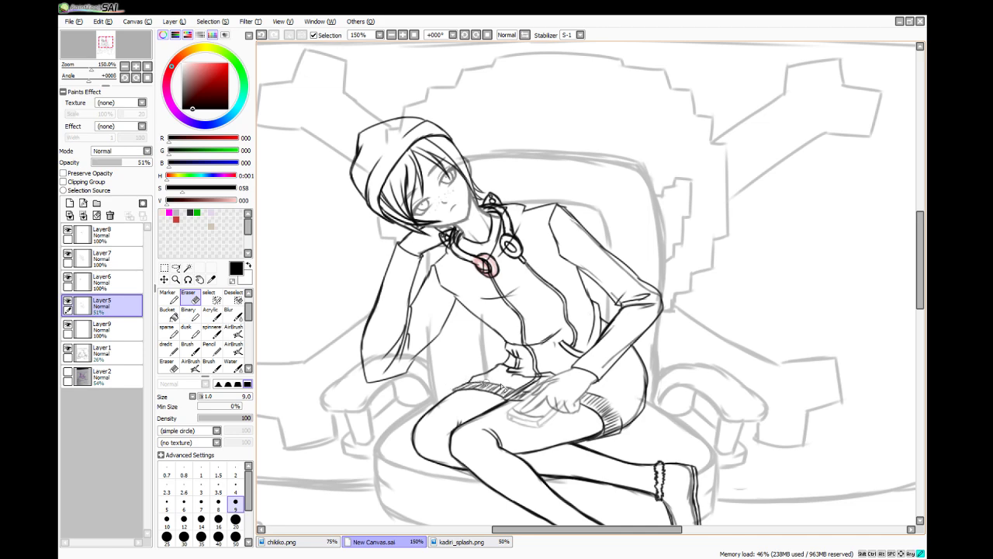
# - Clean up the grey underdrawing on Layer5 around the hand and the shorts' hem, using eraser size 4 for fine spots, and return to size 9
pyautogui.moveTo(532, 384)
pyautogui.mouseDown()
pyautogui.moveTo(541, 378)
pyautogui.moveTo(531, 386)
pyautogui.mouseUp()
pyautogui.moveTo(559, 377); pyautogui.dragTo(551, 381)
pyautogui.moveTo(558, 377); pyautogui.dragTo(552, 382)
pyautogui.scroll(6, 610, 424)
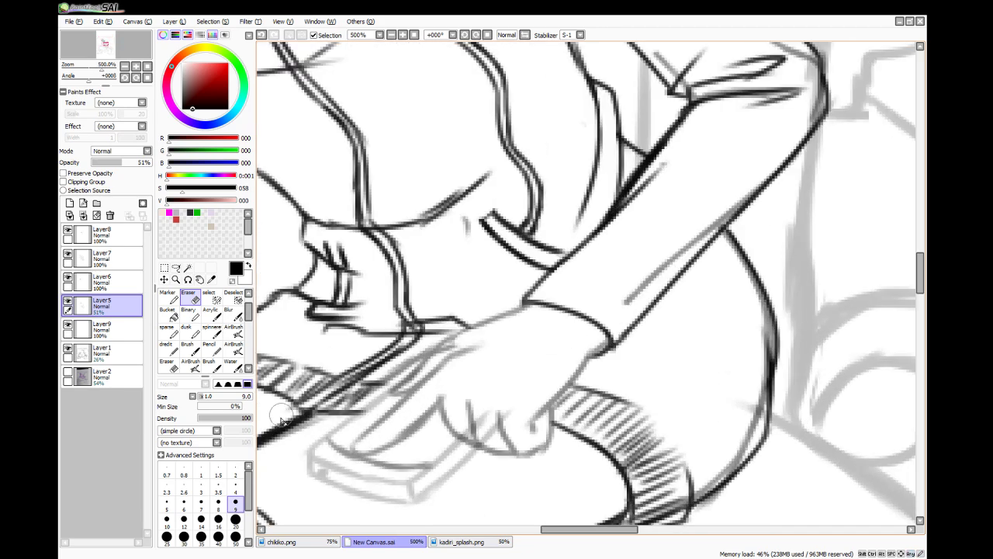
pyautogui.click(237, 487)
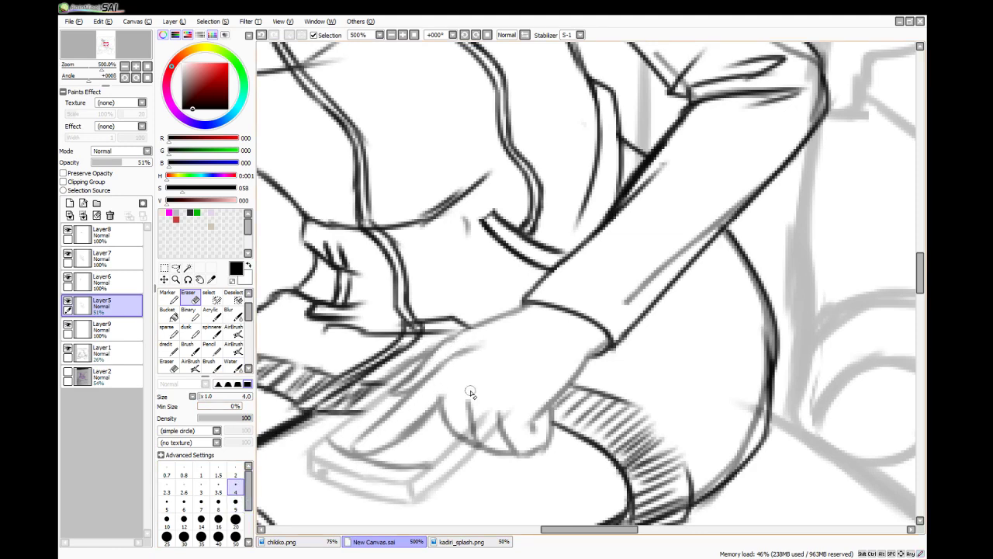
pyautogui.scroll(-5, 470, 392)
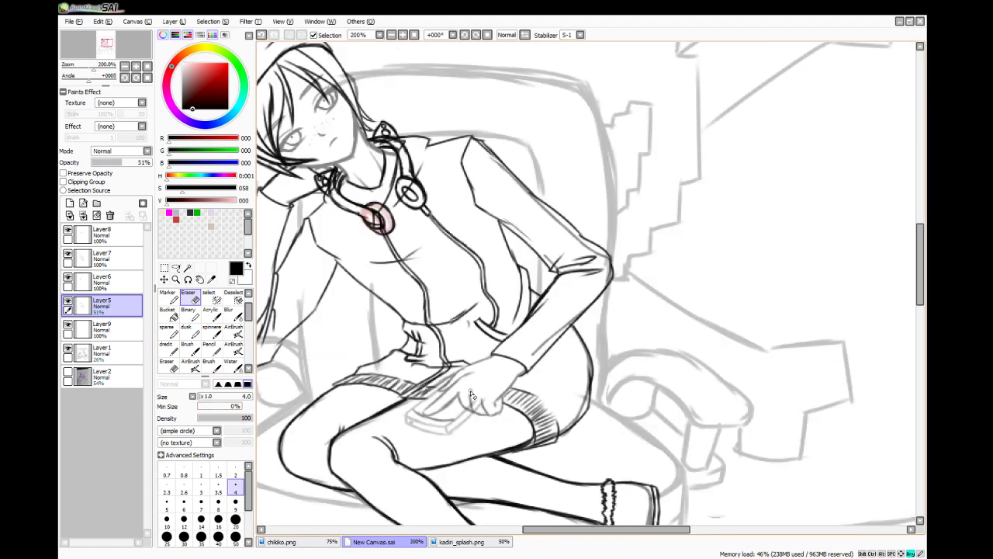
pyautogui.click(235, 504)
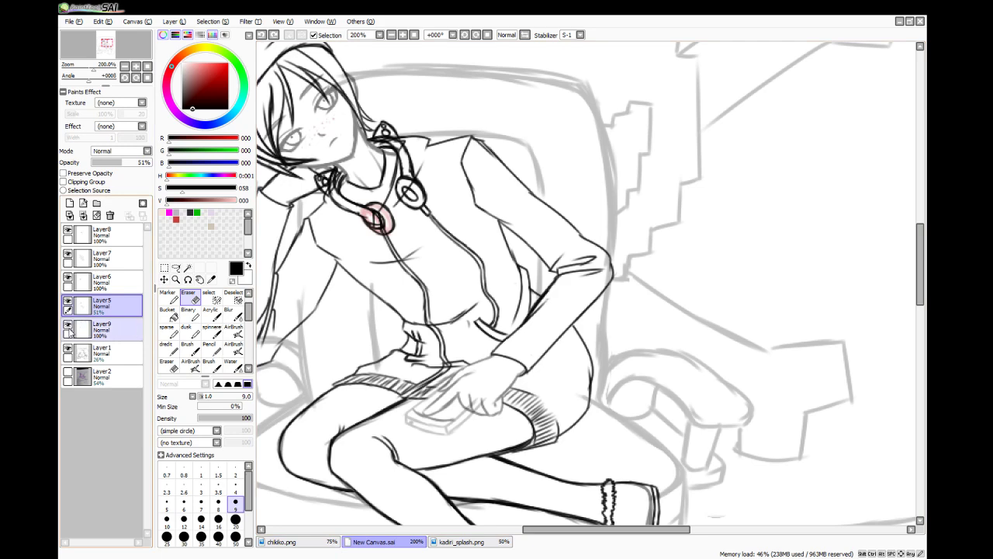
# - Erase the phone's lines crossing the hand on Layer1 and switch to Layer9
pyautogui.click(86, 353)
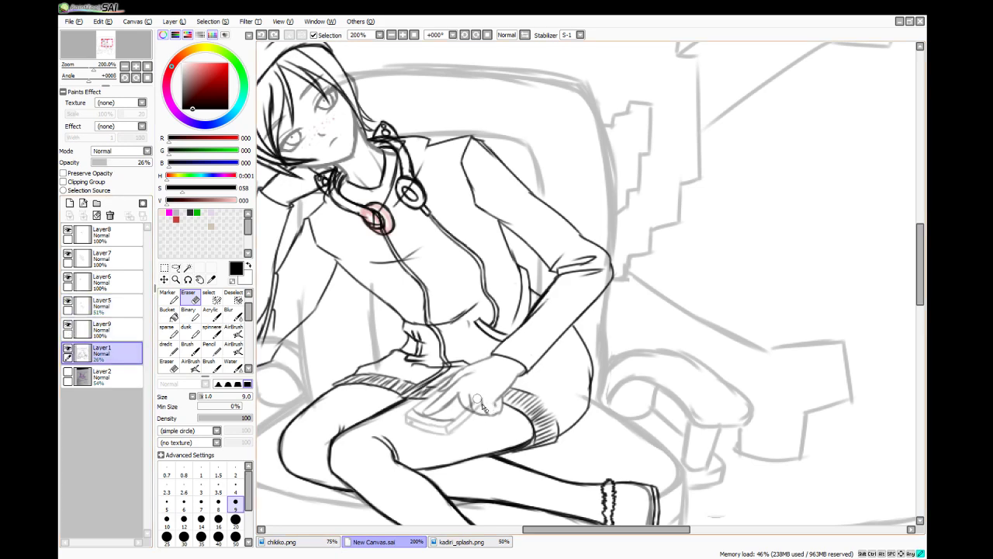
pyautogui.moveTo(468, 403); pyautogui.dragTo(471, 410)
pyautogui.click(120, 333)
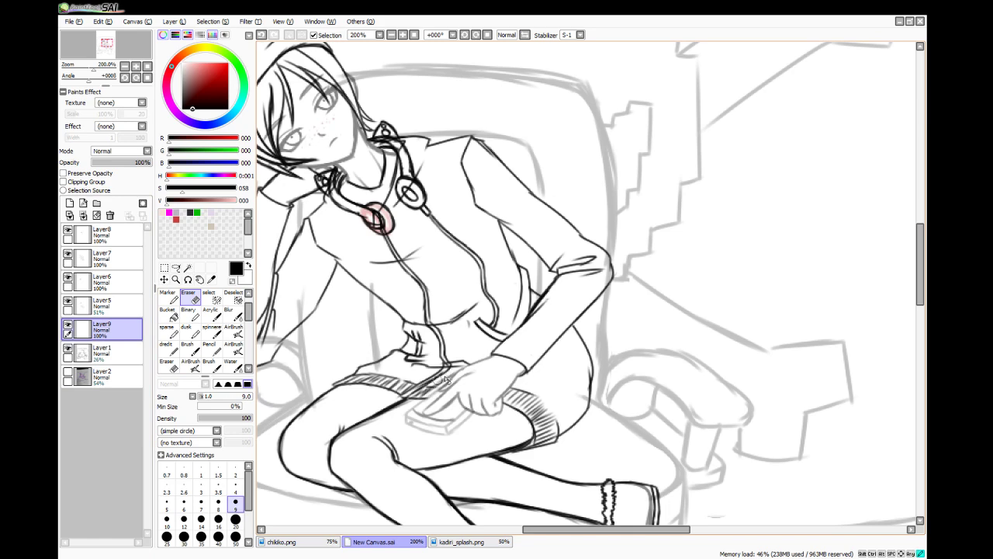
# - Erase the leftover grey underdrawing on Layer5 along the thighs, knees, lower legs and shoes
pyautogui.click(118, 304)
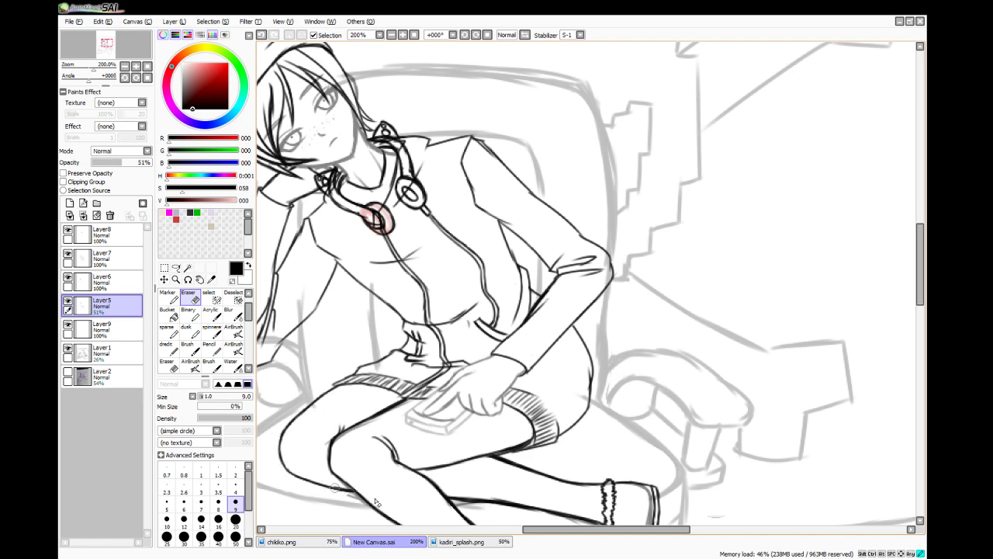
pyautogui.moveTo(342, 435); pyautogui.dragTo(406, 402)
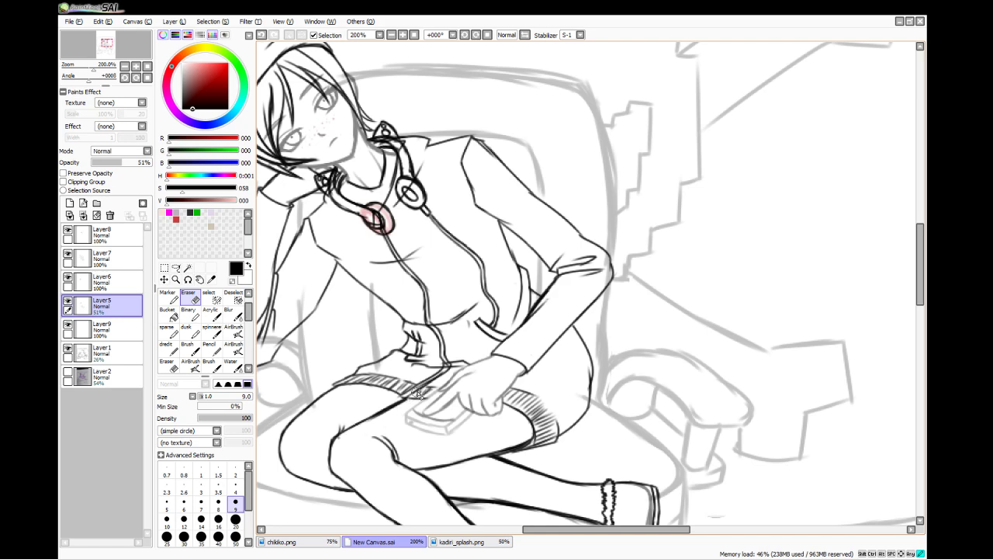
pyautogui.moveTo(334, 445); pyautogui.dragTo(345, 460)
pyautogui.moveTo(601, 528); pyautogui.dragTo(555, 529)
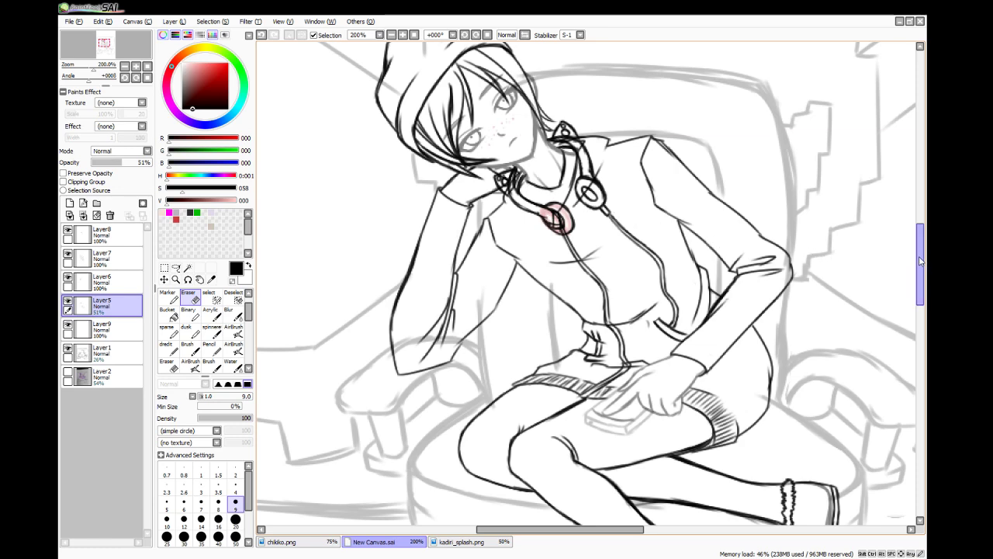
pyautogui.moveTo(920, 262); pyautogui.dragTo(920, 301)
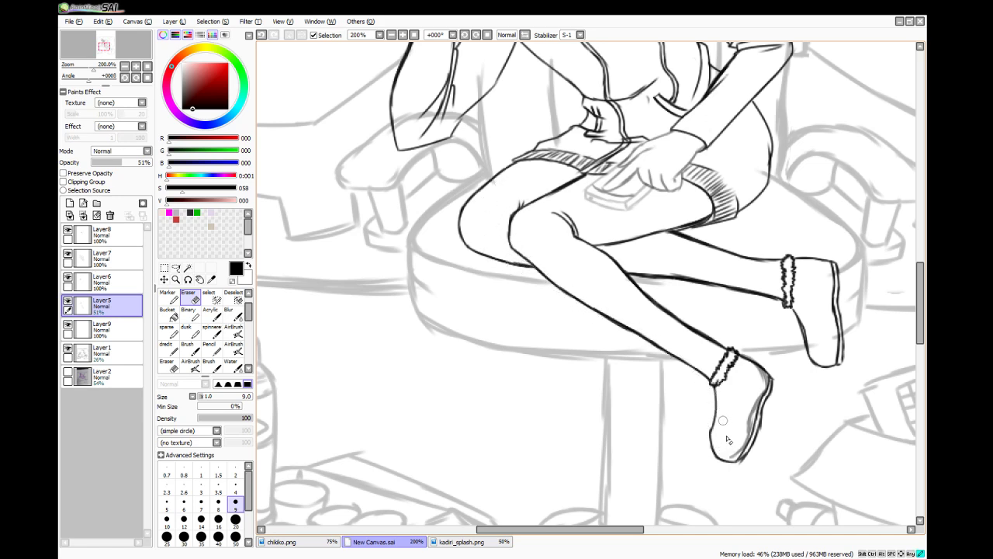
pyautogui.moveTo(733, 454); pyautogui.dragTo(763, 386)
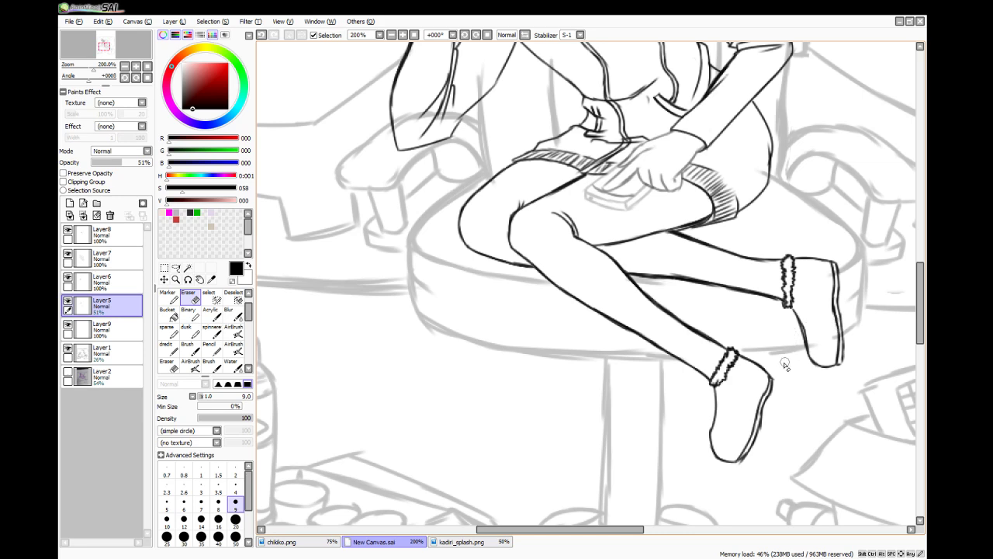
# - Hide Layer7 temporarily, erase the stray leftover Layer5 strokes around the legs and seat, and show Layer7 again
pyautogui.click(67, 302)
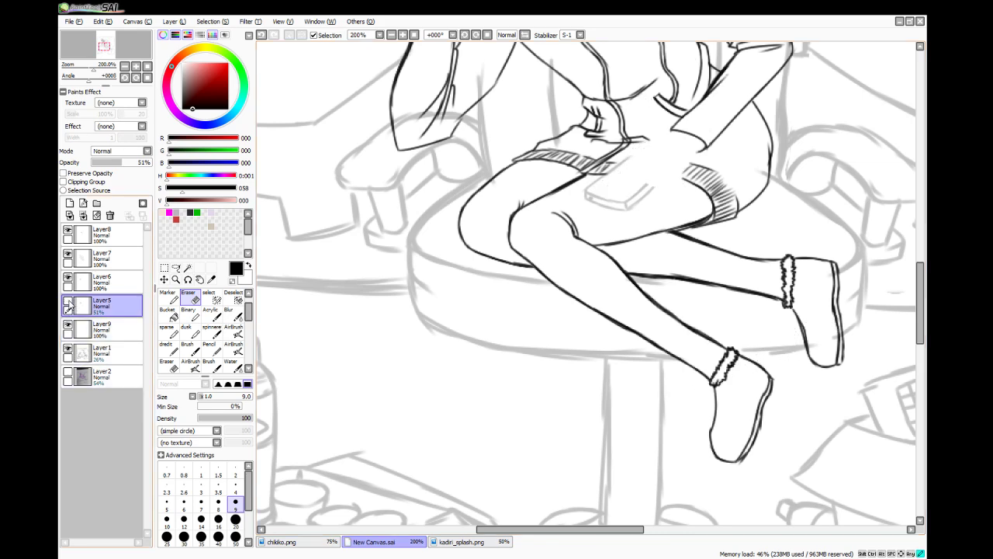
pyautogui.click(67, 303)
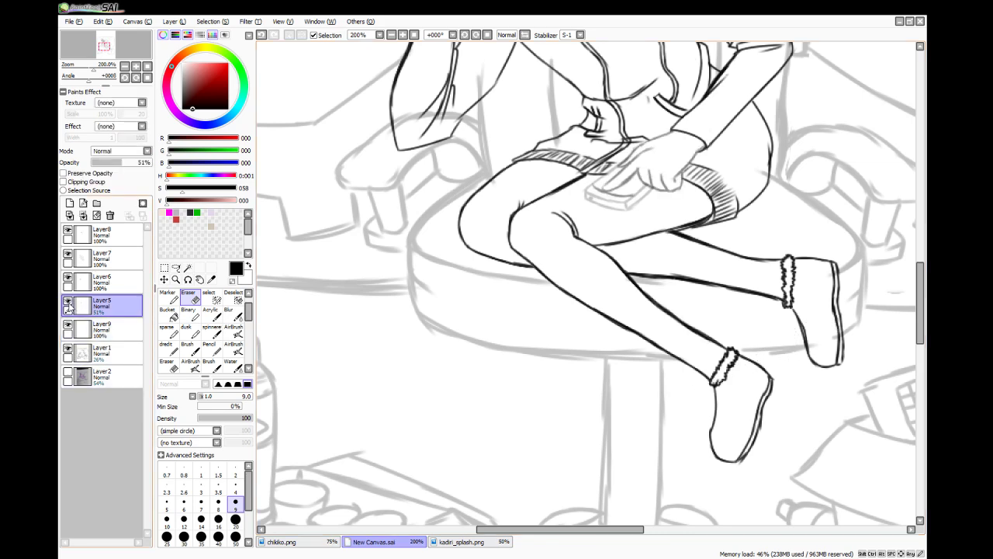
pyautogui.click(68, 255)
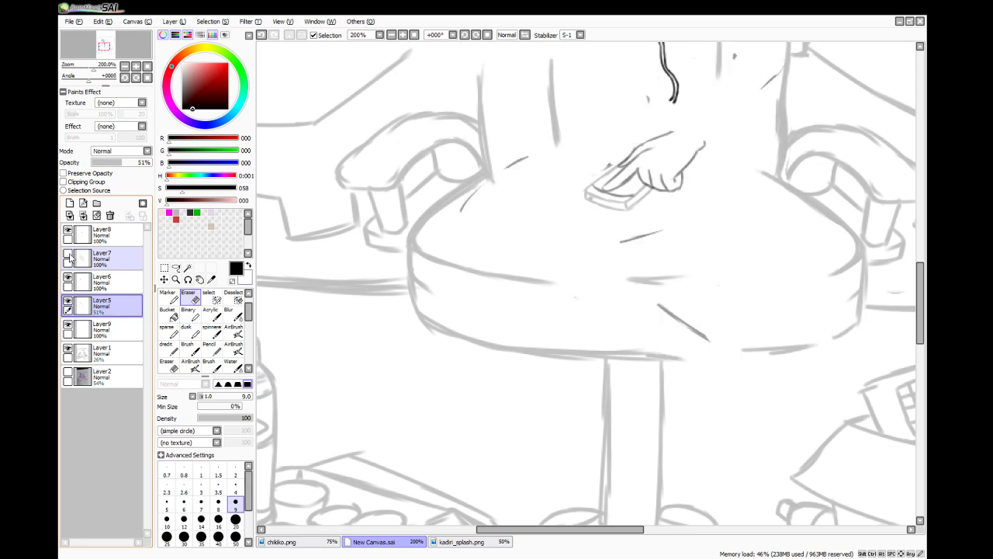
pyautogui.click(68, 255)
pyautogui.click(68, 255)
pyautogui.moveTo(656, 304); pyautogui.dragTo(690, 325)
pyautogui.click(577, 294)
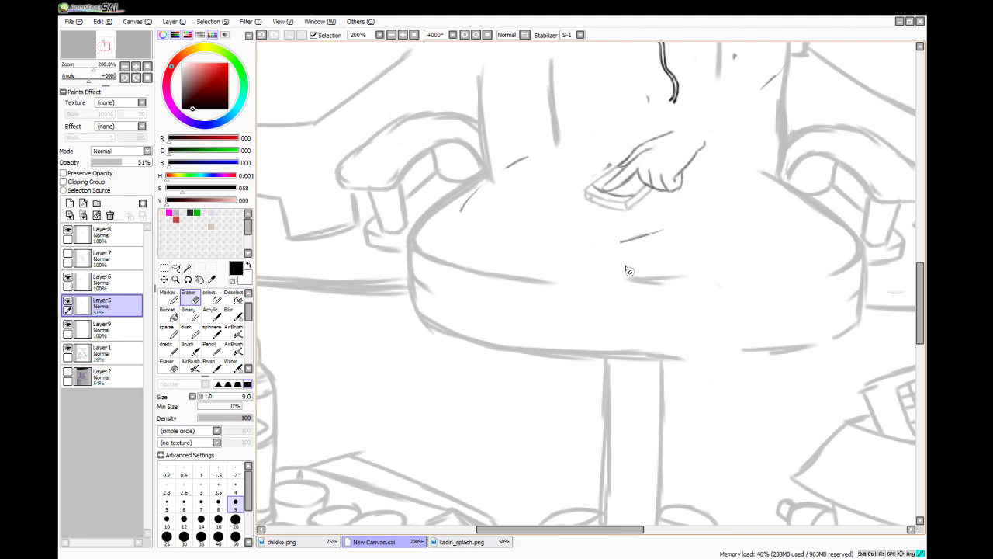
pyautogui.moveTo(623, 241); pyautogui.dragTo(661, 230)
pyautogui.moveTo(918, 276); pyautogui.dragTo(919, 253)
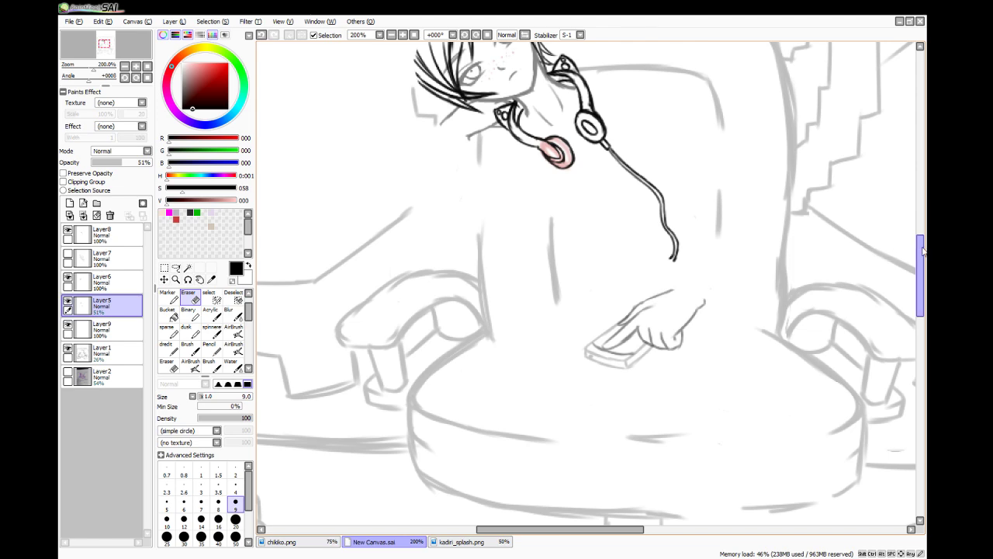
pyautogui.moveTo(921, 250); pyautogui.dragTo(921, 234)
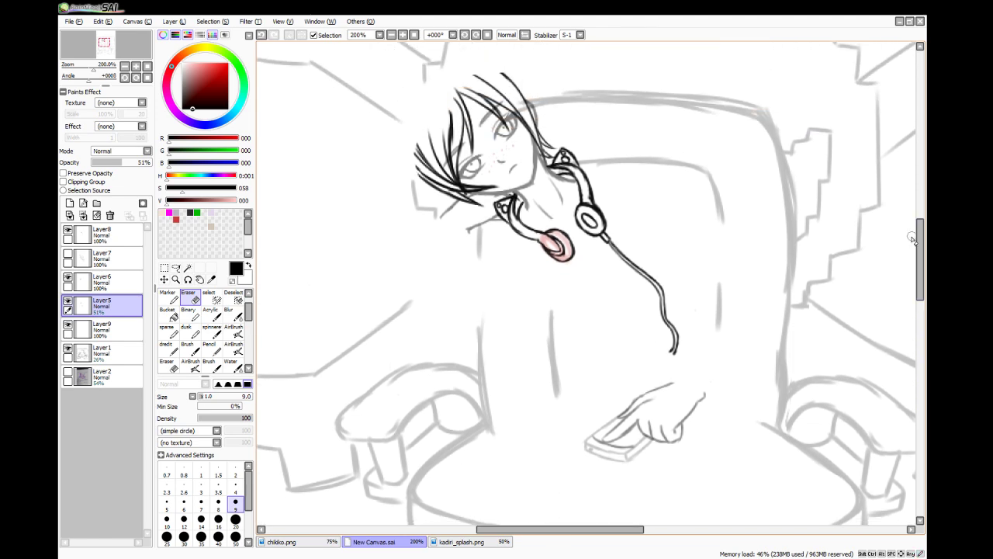
pyautogui.click(68, 253)
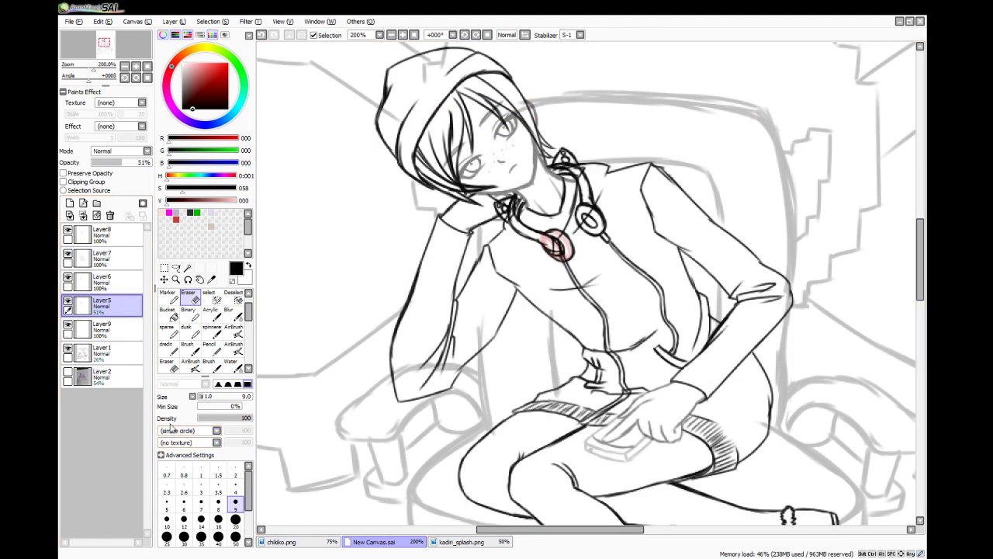
# - Select Layer1 and examine its grey chair and background lines around the character from hat to shoes
pyautogui.click(95, 355)
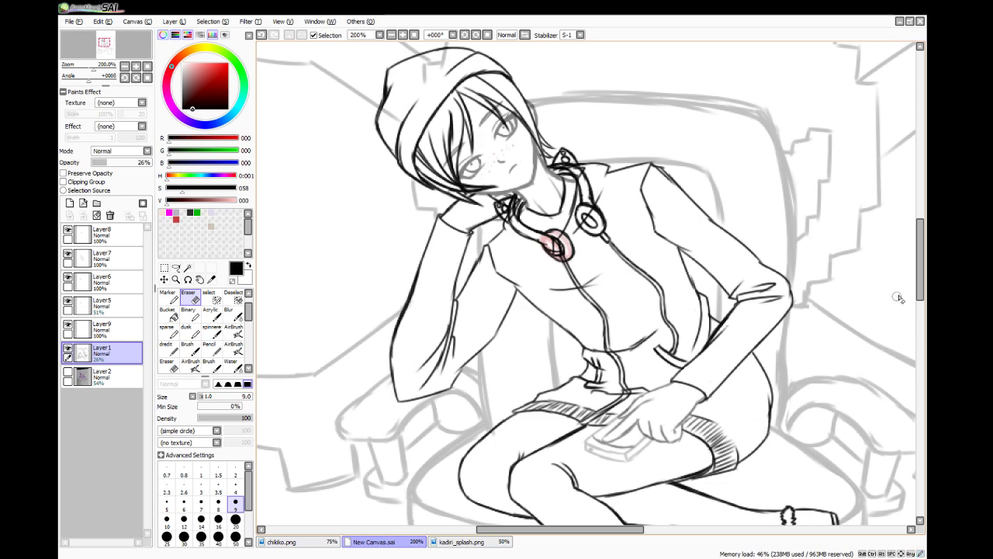
pyautogui.moveTo(919, 264); pyautogui.dragTo(919, 291)
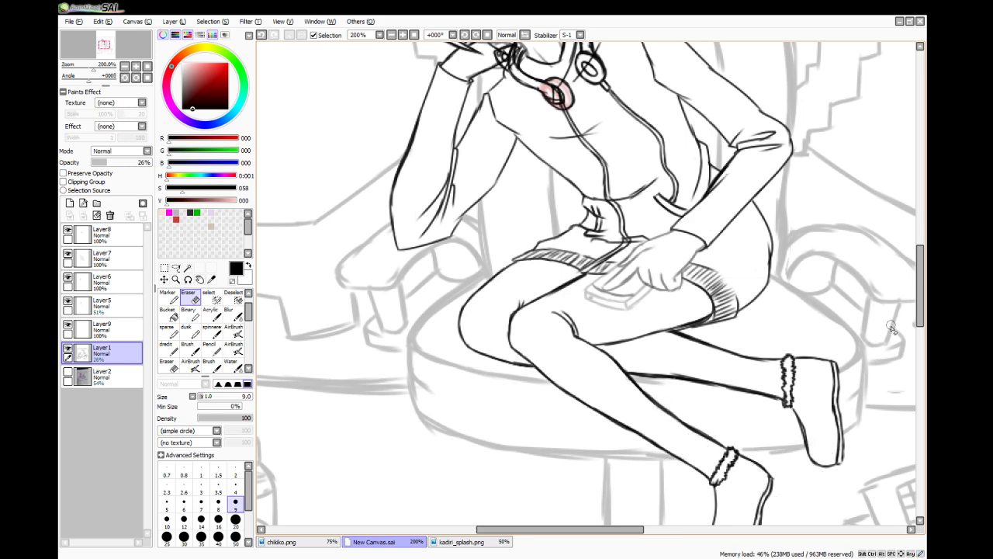
pyautogui.moveTo(917, 273); pyautogui.dragTo(916, 293)
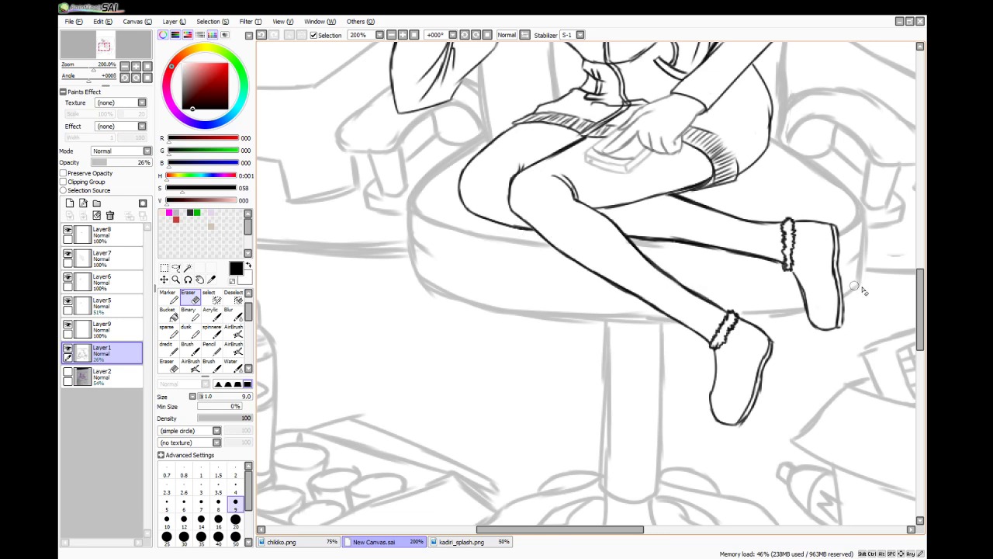
pyautogui.moveTo(922, 301); pyautogui.dragTo(923, 264)
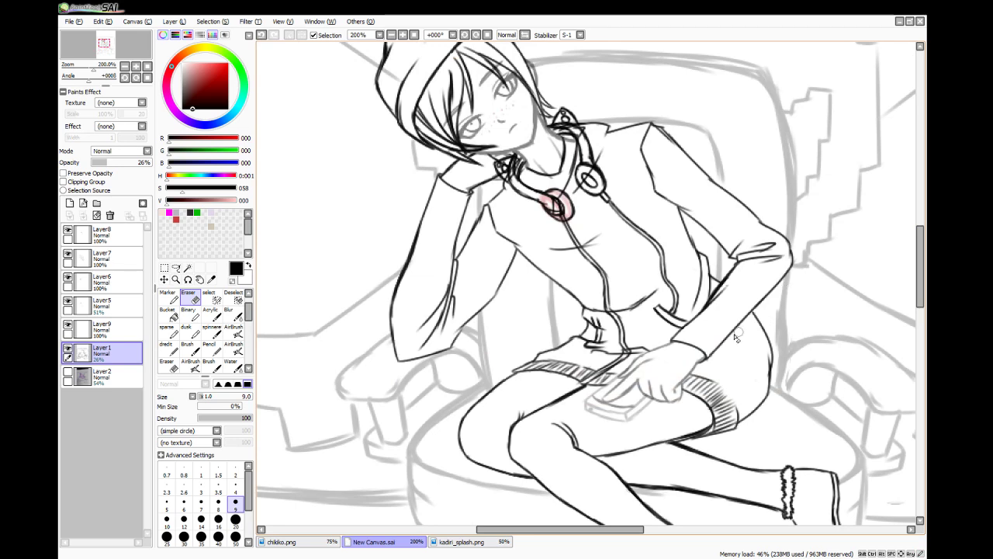
pyautogui.moveTo(919, 264); pyautogui.dragTo(918, 231)
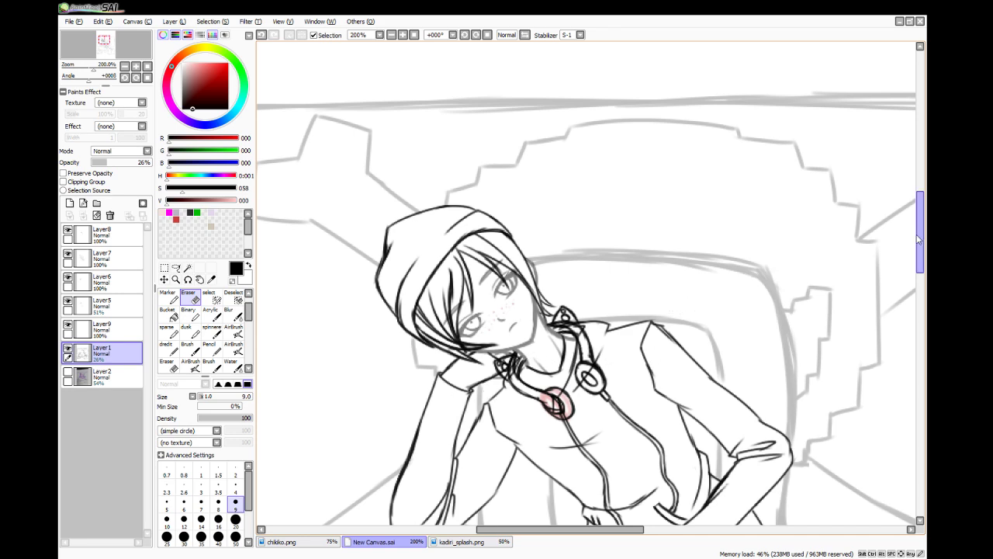
pyautogui.moveTo(919, 240)
pyautogui.mouseDown()
pyautogui.moveTo(919, 260)
pyautogui.moveTo(909, 240)
pyautogui.moveTo(886, 290)
pyautogui.moveTo(877, 288)
pyautogui.mouseUp()
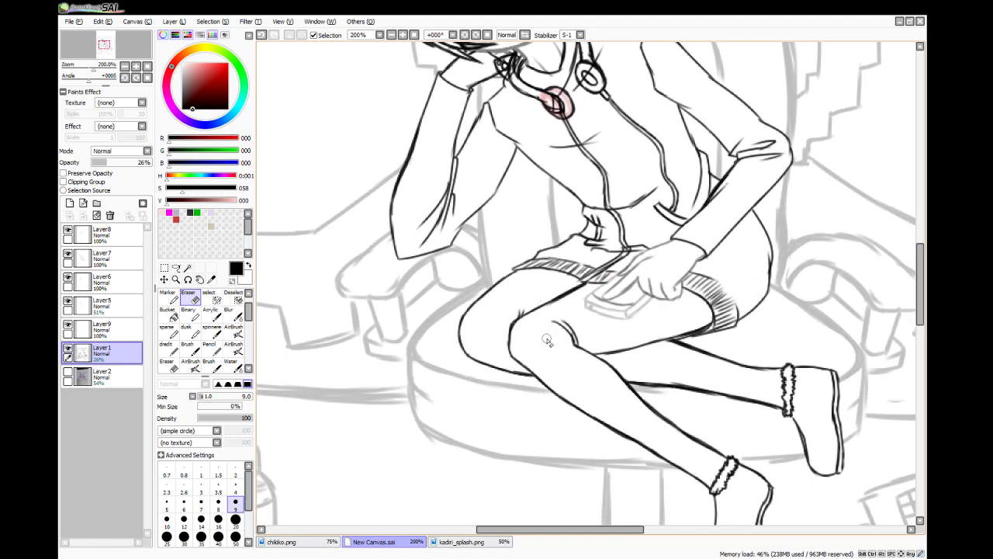
pyautogui.moveTo(496, 529); pyautogui.dragTo(571, 529)
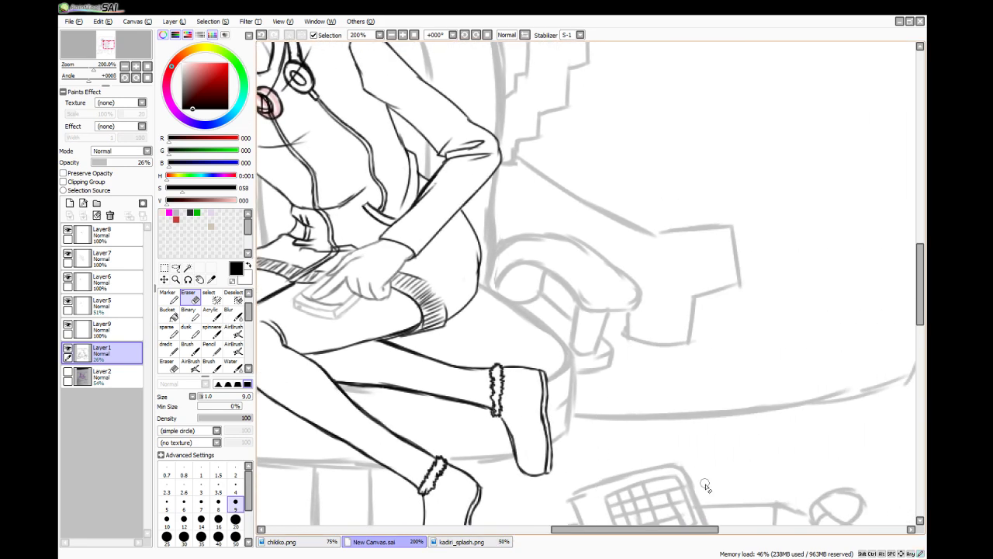
# - Delete Layer9, which holds the pink fill on the headphones
pyautogui.scroll(-3, 704, 490)
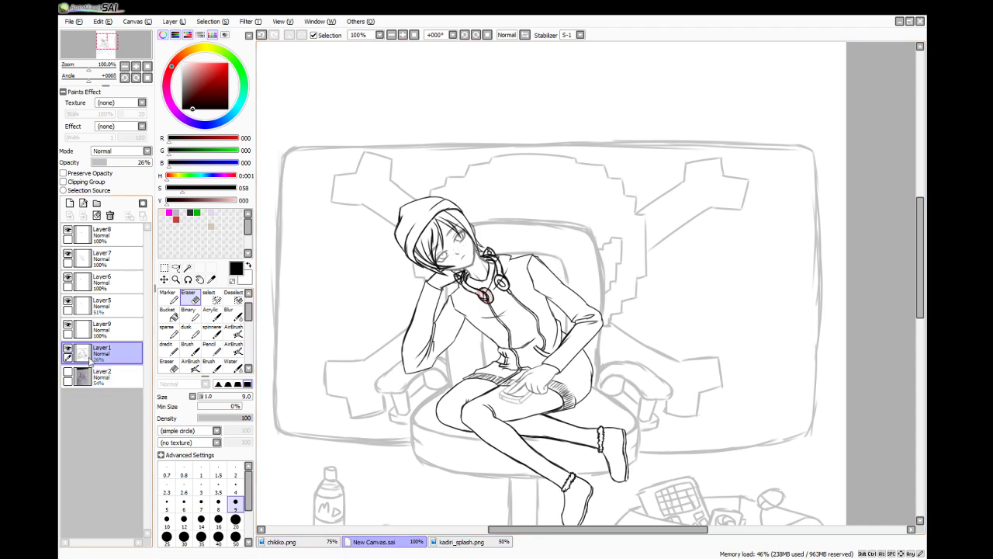
pyautogui.click(119, 332)
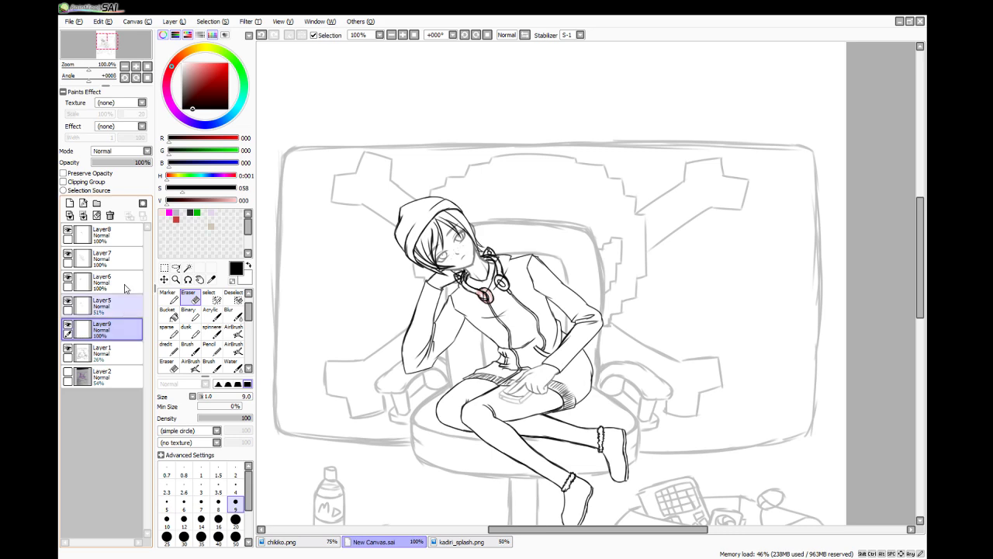
pyautogui.click(109, 215)
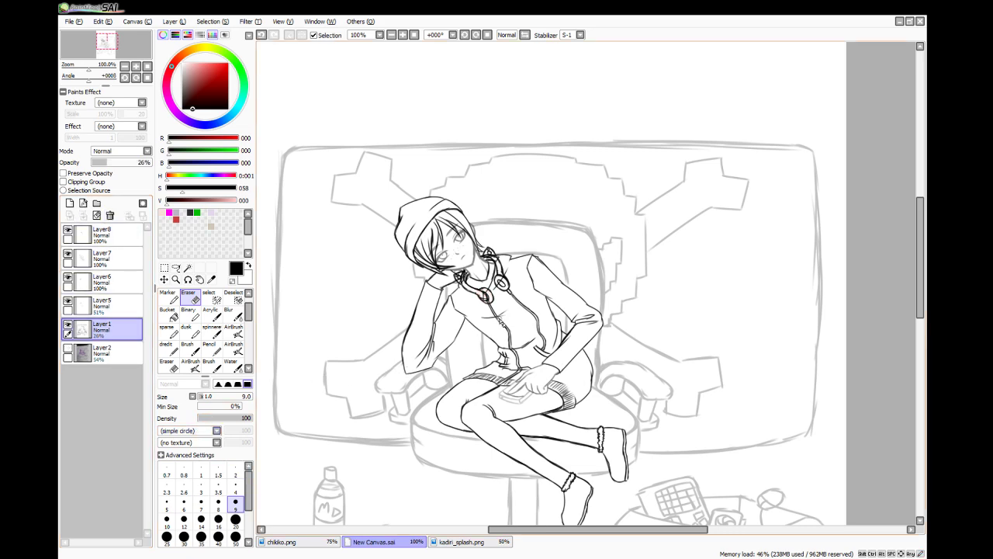
# - Erase the clothing and neck lines on Layer7 that cross the headphones' ear cups and band
pyautogui.scroll(5, 501, 320)
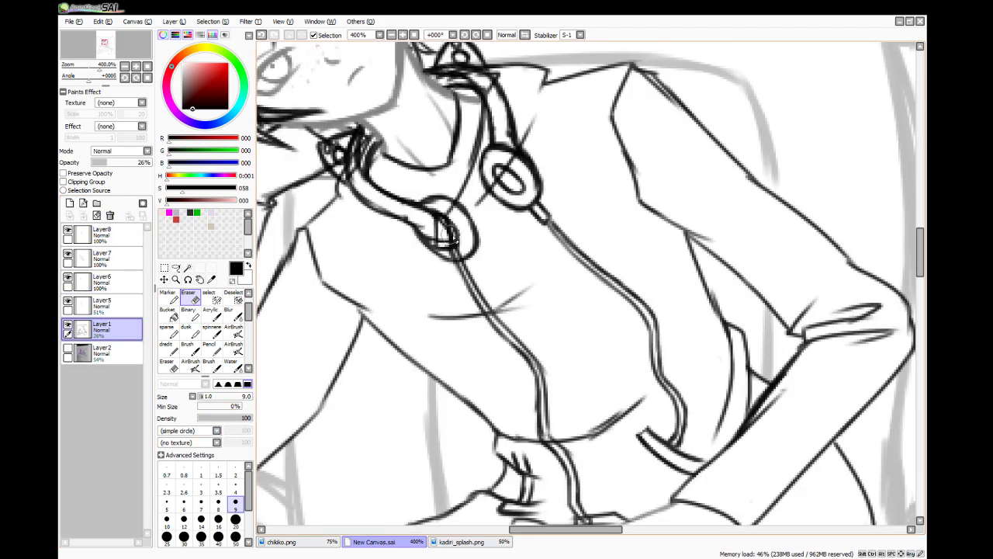
pyautogui.click(97, 302)
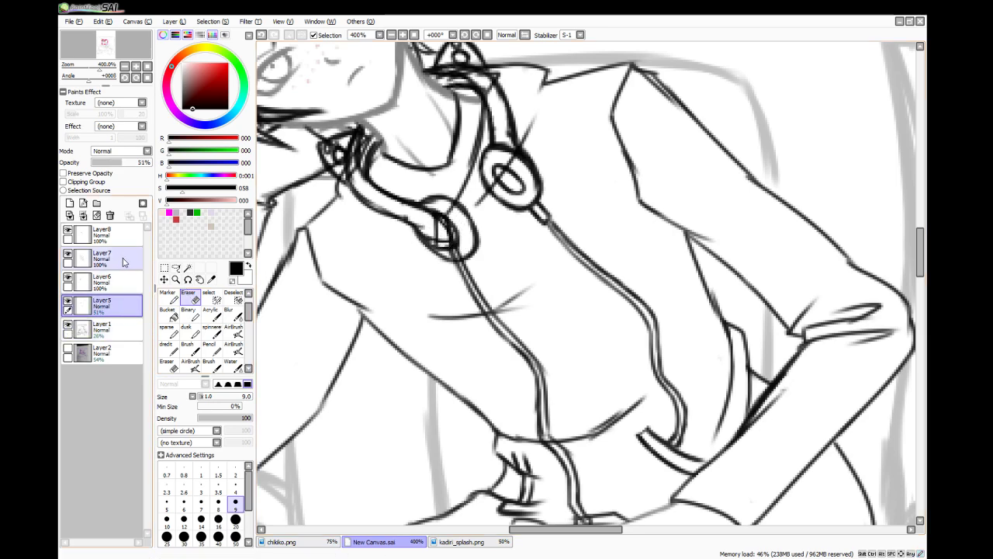
pyautogui.click(97, 258)
pyautogui.moveTo(456, 222)
pyautogui.mouseDown()
pyautogui.moveTo(449, 211)
pyautogui.moveTo(451, 249)
pyautogui.mouseUp()
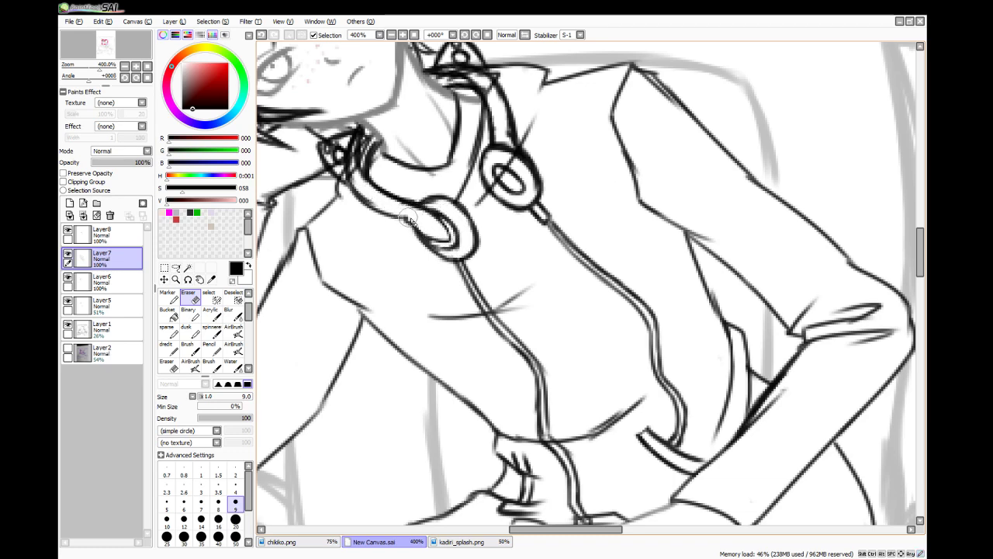
pyautogui.moveTo(502, 183)
pyautogui.mouseDown()
pyautogui.moveTo(508, 168)
pyautogui.moveTo(492, 187)
pyautogui.moveTo(507, 165)
pyautogui.mouseUp()
pyautogui.moveTo(489, 82); pyautogui.dragTo(431, 78)
pyautogui.moveTo(357, 141)
pyautogui.mouseDown()
pyautogui.moveTo(357, 154)
pyautogui.moveTo(338, 153)
pyautogui.moveTo(349, 168)
pyautogui.moveTo(374, 132)
pyautogui.moveTo(343, 148)
pyautogui.moveTo(365, 154)
pyautogui.moveTo(366, 139)
pyautogui.mouseUp()
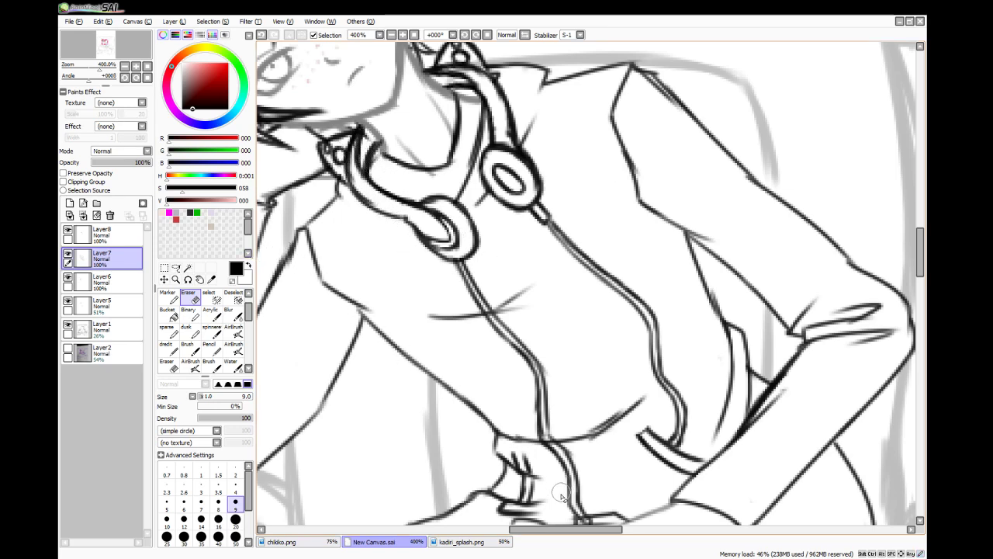
pyautogui.moveTo(561, 532); pyautogui.dragTo(531, 532)
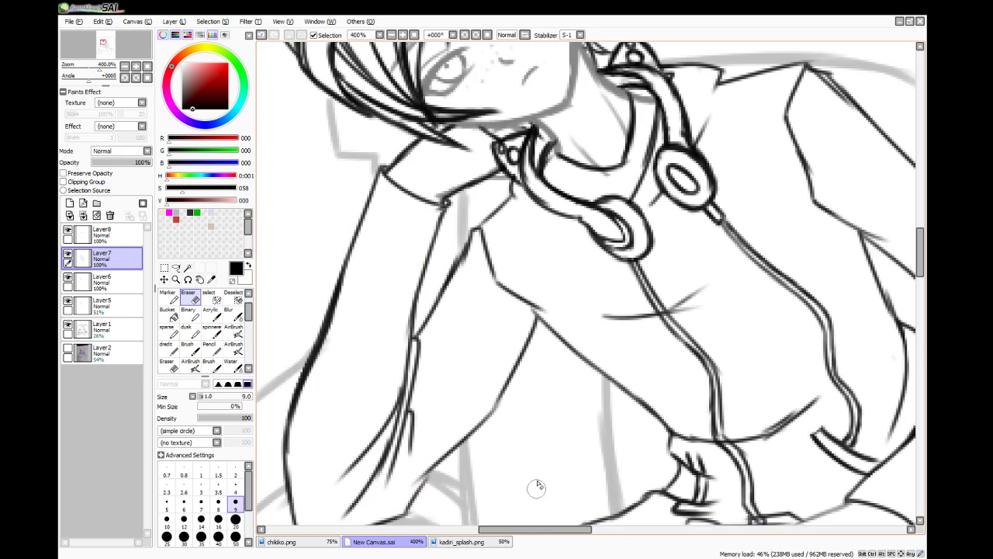
pyautogui.scroll(-2, 458, 294)
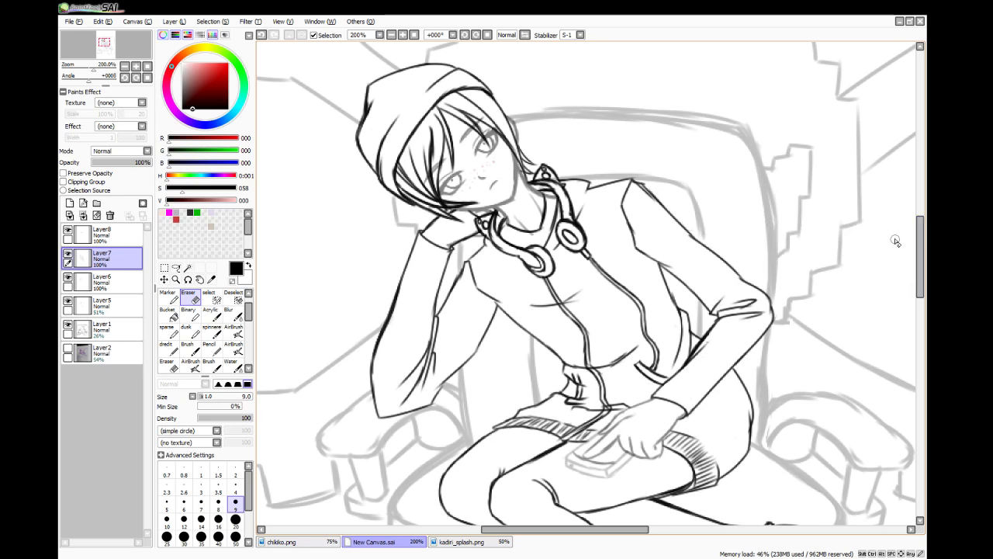
# - Retouch the jacket's armhole line below the shoulder on Layer7 with the Water brush at size 2
pyautogui.click(230, 364)
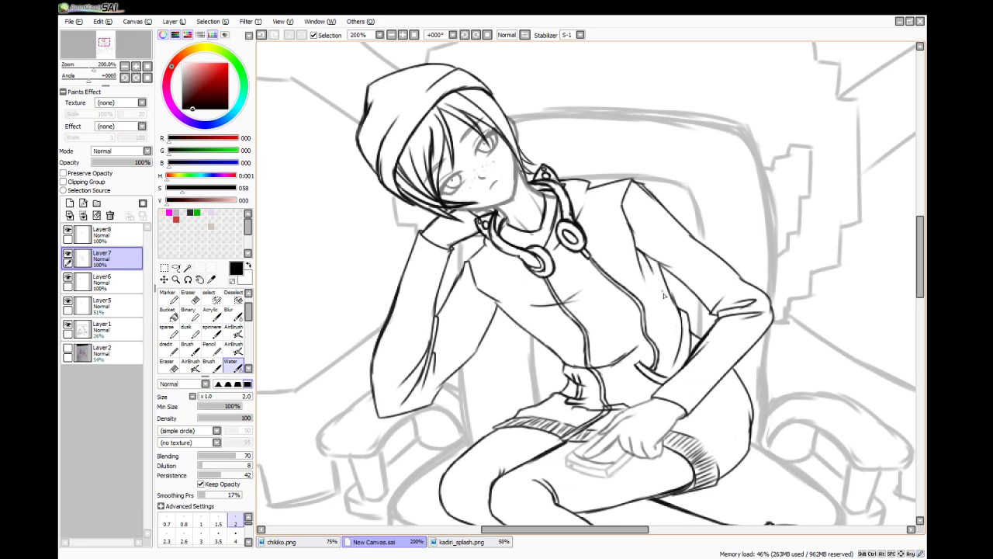
pyautogui.moveTo(627, 216); pyautogui.dragTo(634, 254)
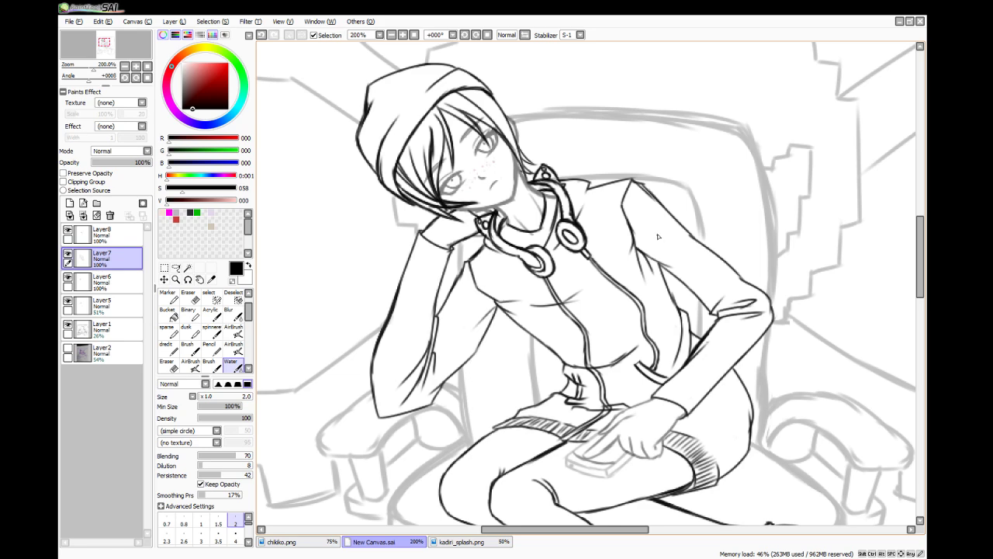
pyautogui.moveTo(919, 250); pyautogui.dragTo(919, 273)
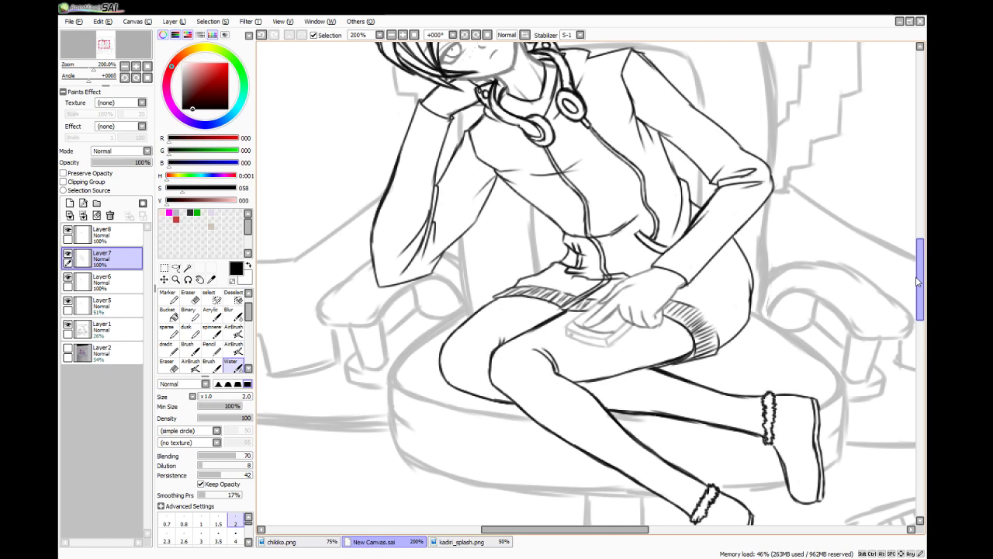
# - Delete the hidden reference layer, Layer2
pyautogui.scroll(-2, 532, 220)
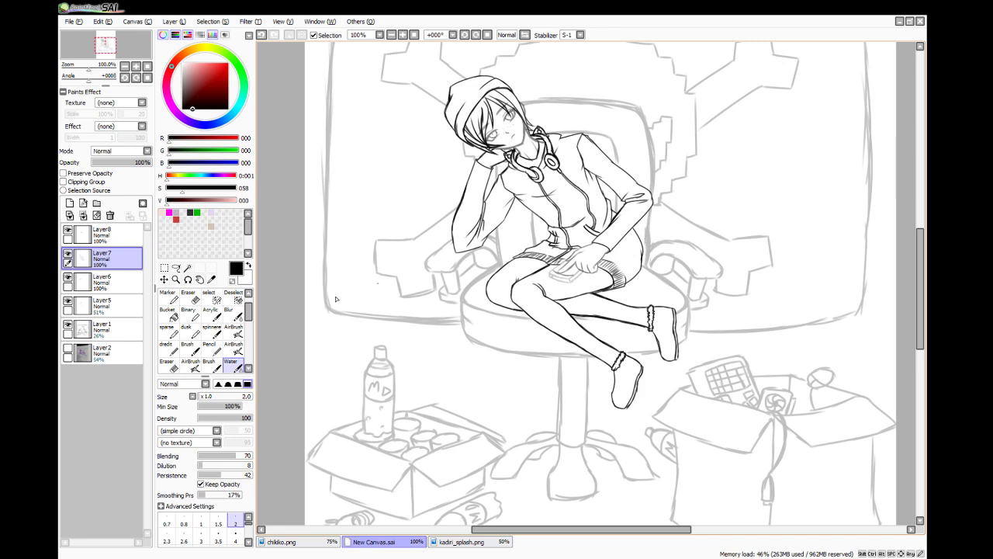
pyautogui.click(109, 353)
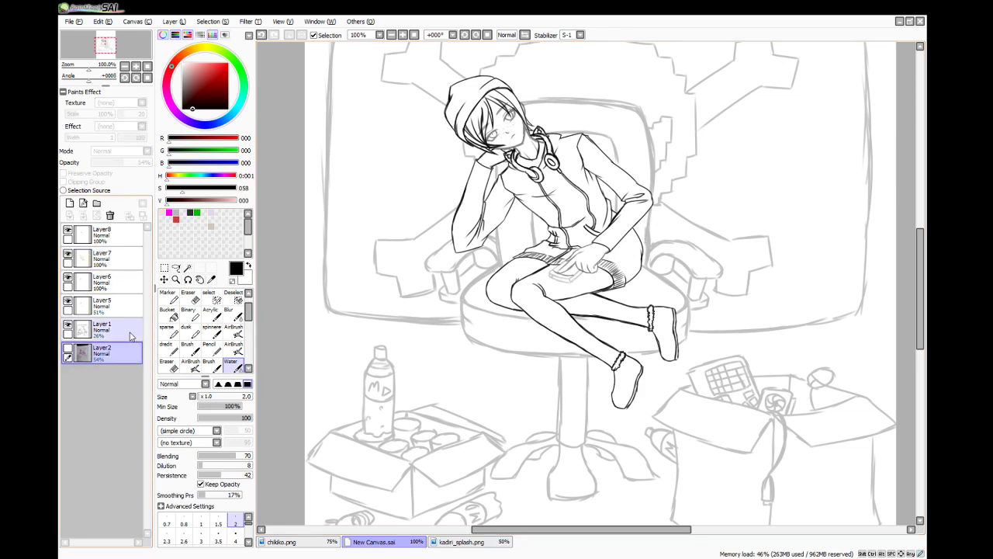
pyautogui.click(113, 217)
# - Set the opacity of Layer5 and Layer1 to 100% and check the whole drawing
pyautogui.click(120, 305)
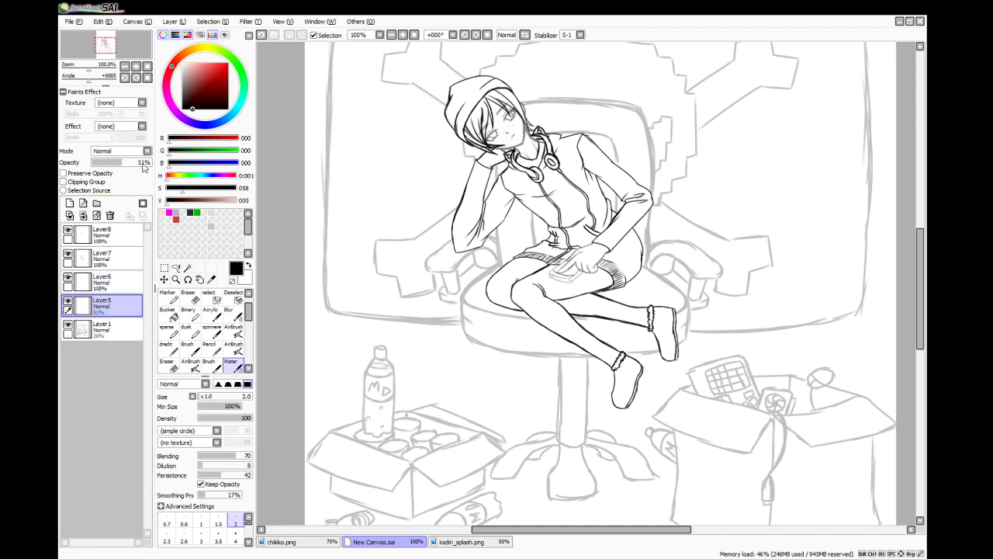
pyautogui.moveTo(143, 164); pyautogui.dragTo(155, 165)
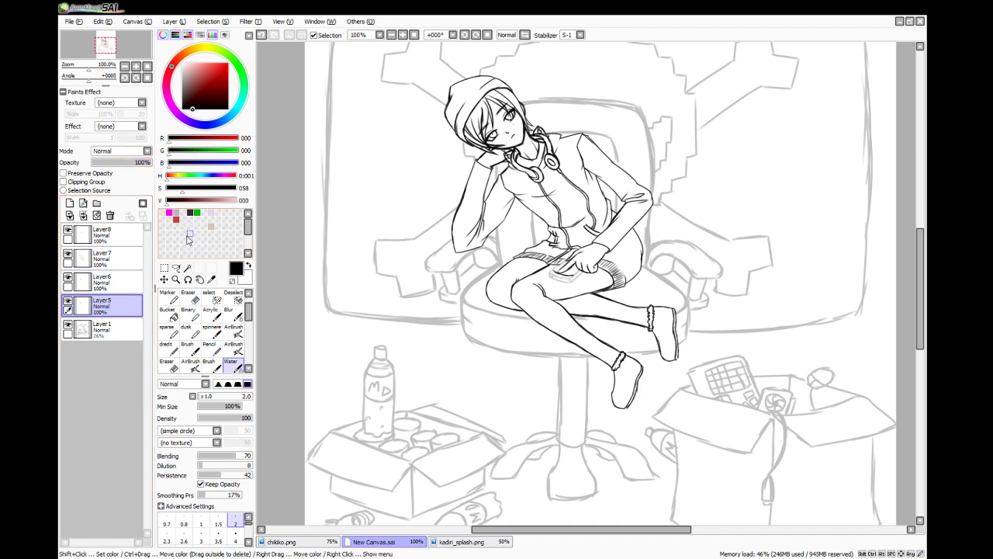
pyautogui.click(109, 329)
pyautogui.moveTo(139, 162); pyautogui.dragTo(154, 162)
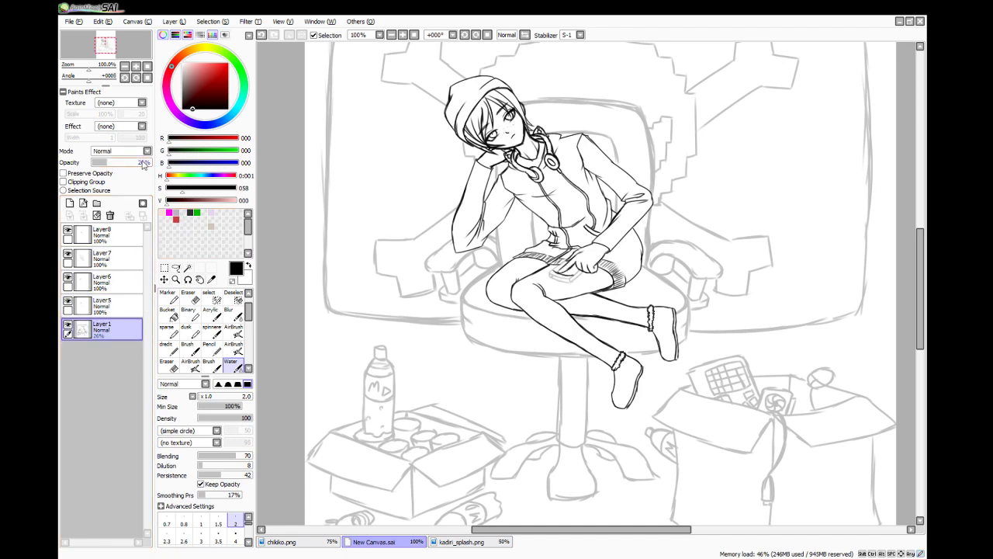
pyautogui.scroll(-1, 300, 236)
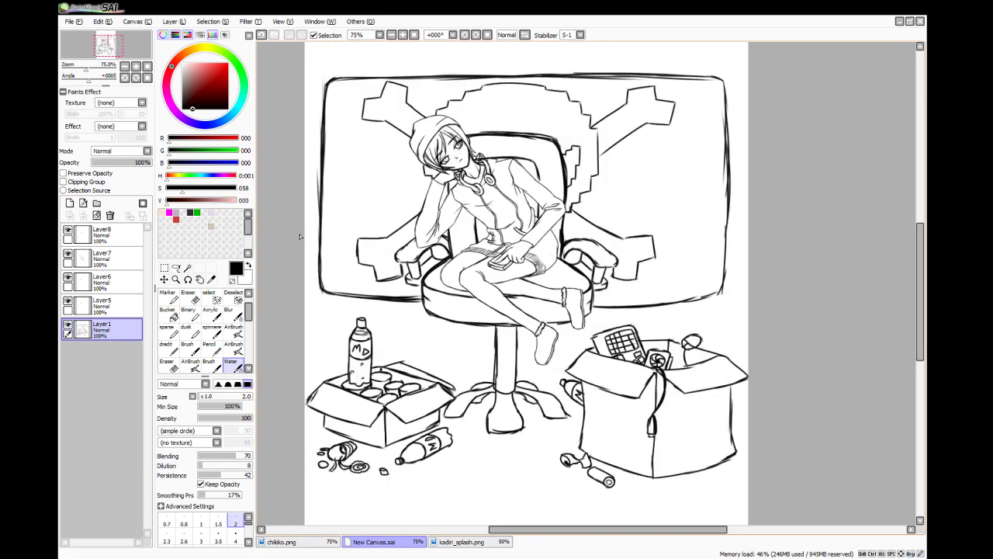
pyautogui.scroll(-1, 299, 236)
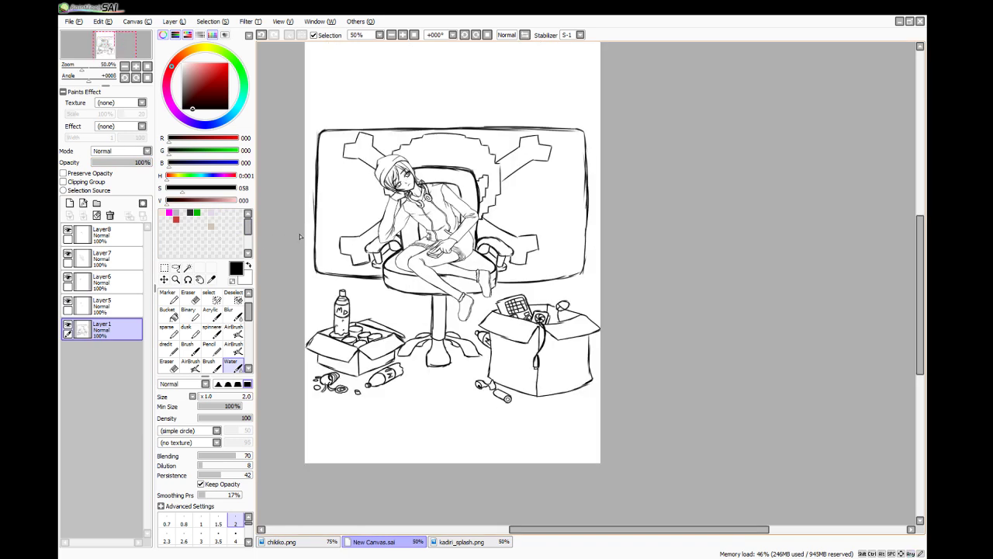
pyautogui.scroll(1, 914, 249)
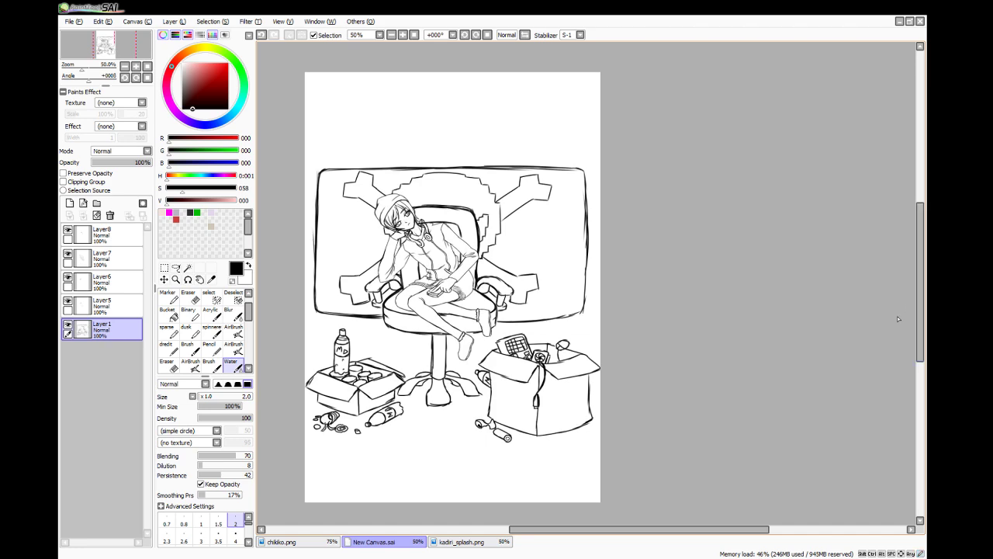
# - Thicken the inner contour line of the chair's backrest on Layer1 using the Water brush at size 4
pyautogui.click(108, 258)
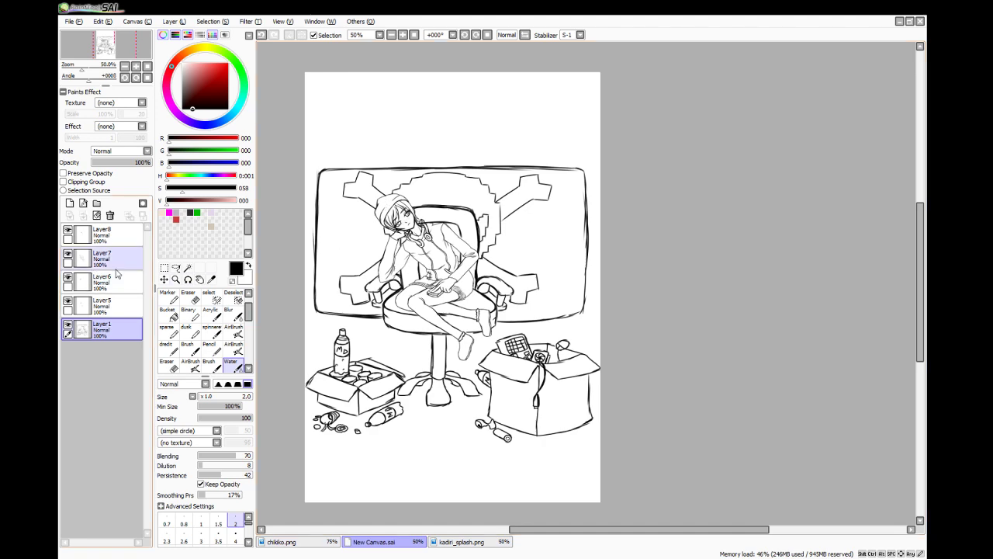
pyautogui.scroll(4, 430, 181)
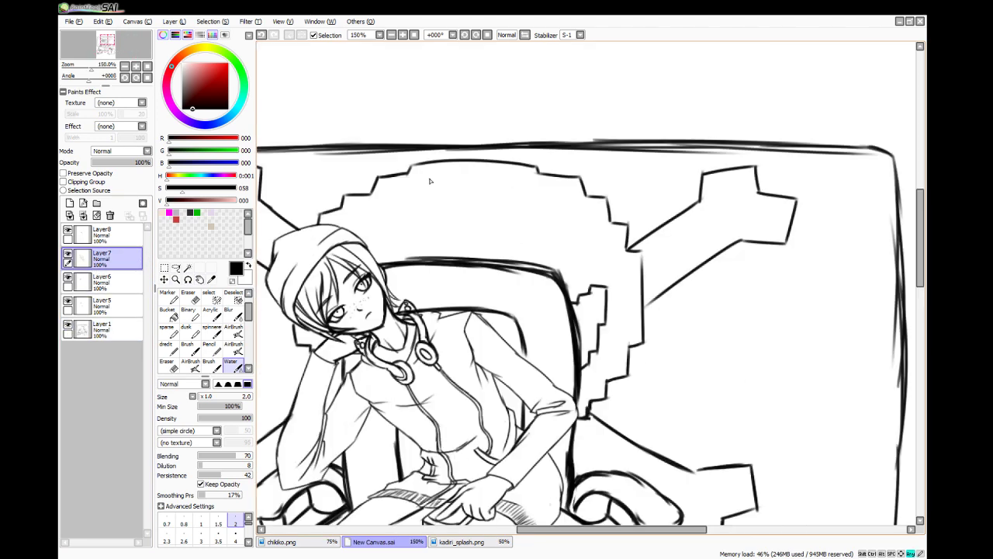
pyautogui.click(109, 329)
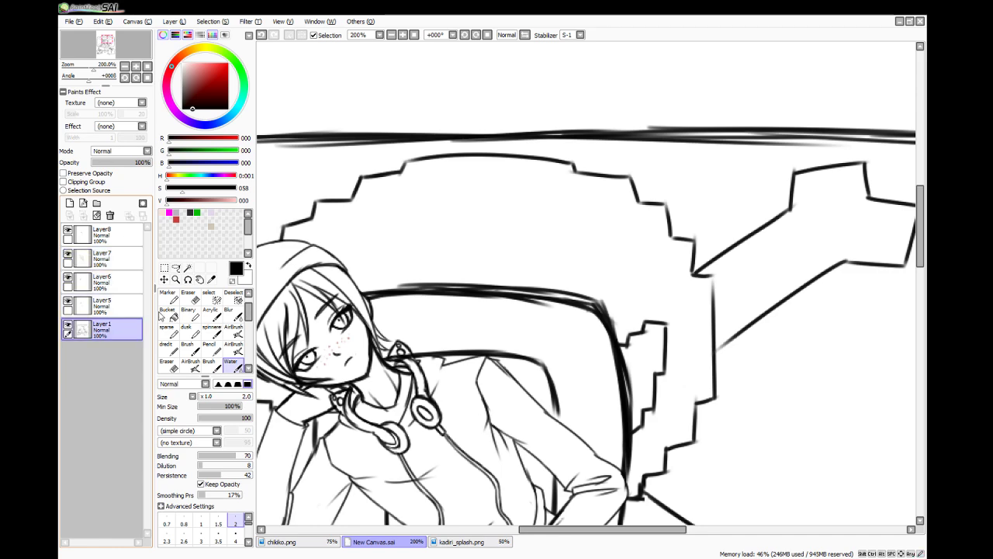
pyautogui.click(188, 298)
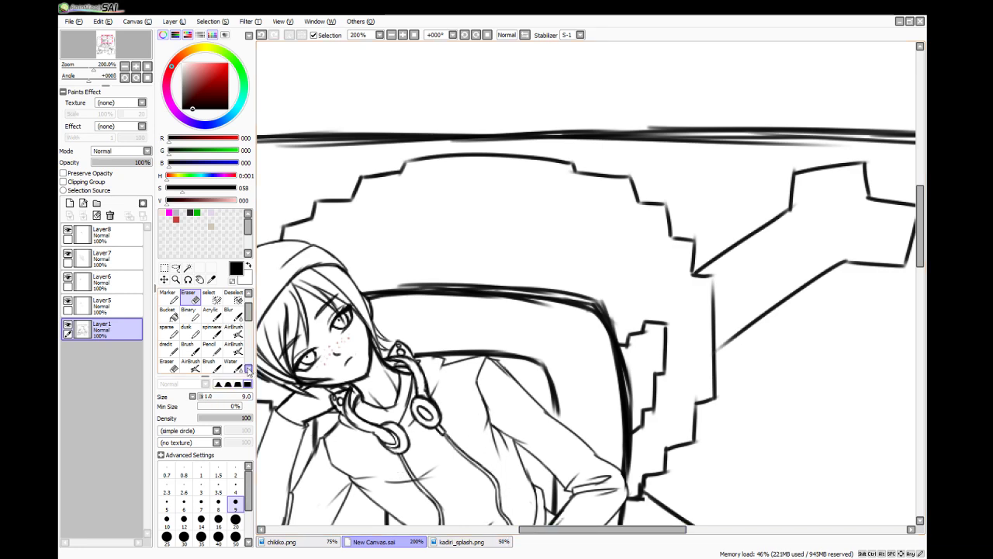
pyautogui.click(239, 367)
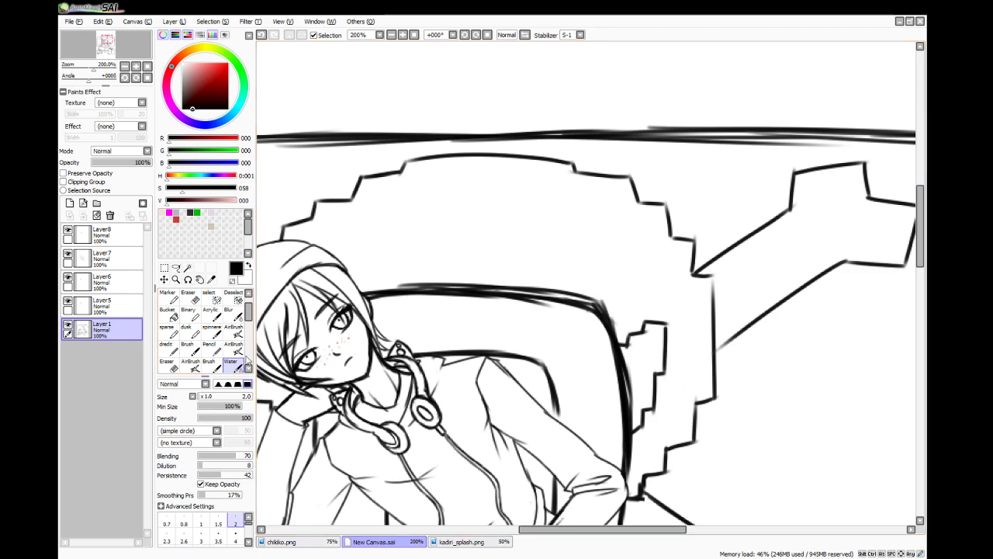
pyautogui.click(235, 541)
pyautogui.moveTo(531, 363)
pyautogui.mouseDown()
pyautogui.moveTo(549, 371)
pyautogui.moveTo(560, 425)
pyautogui.mouseUp()
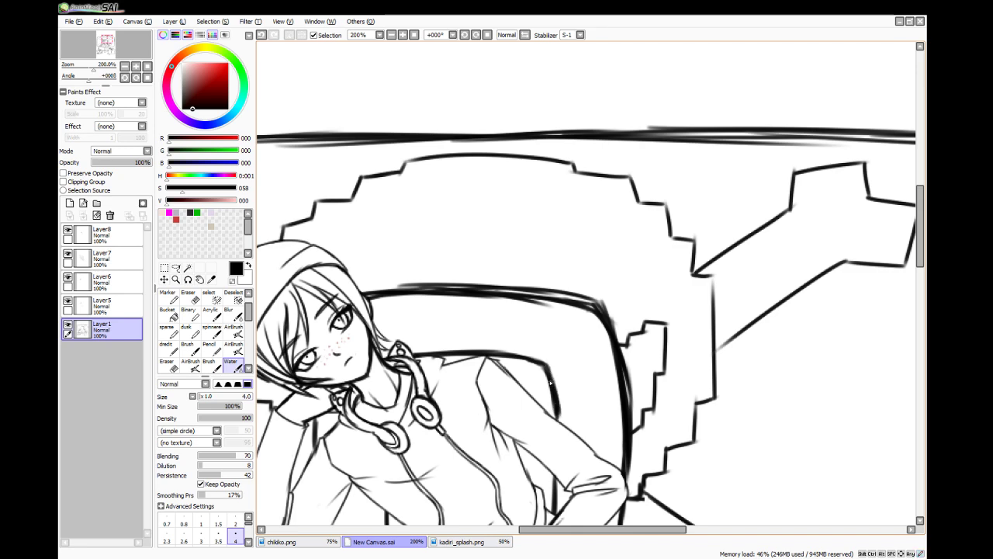
# - Merge the line art layers from Layer8 down into Layer1
pyautogui.scroll(-1, 547, 426)
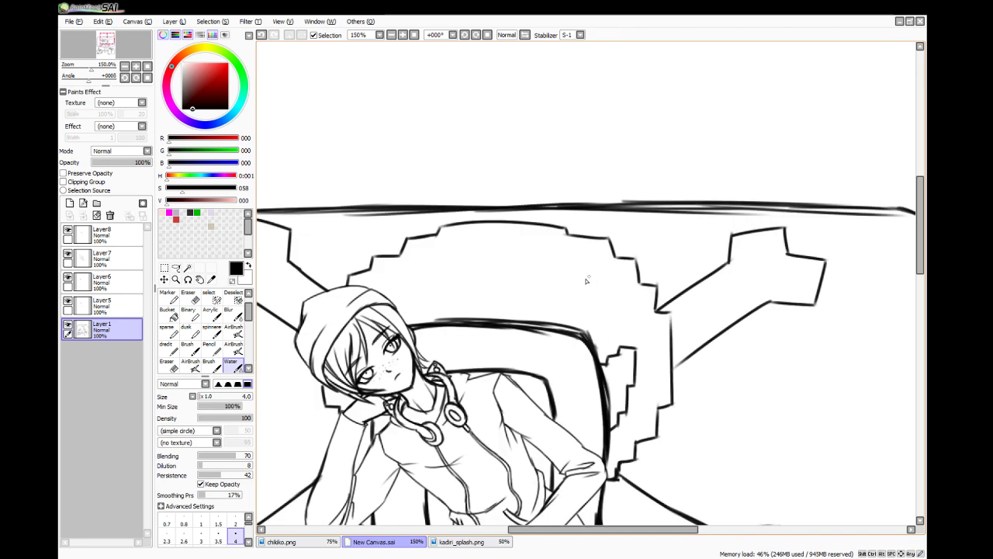
pyautogui.moveTo(919, 198); pyautogui.dragTo(917, 225)
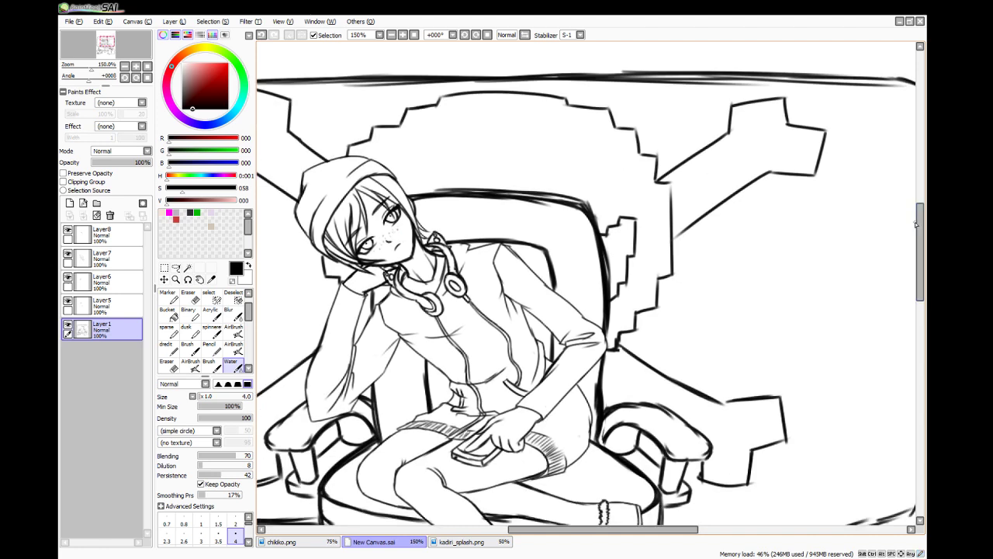
pyautogui.scroll(-3, 915, 224)
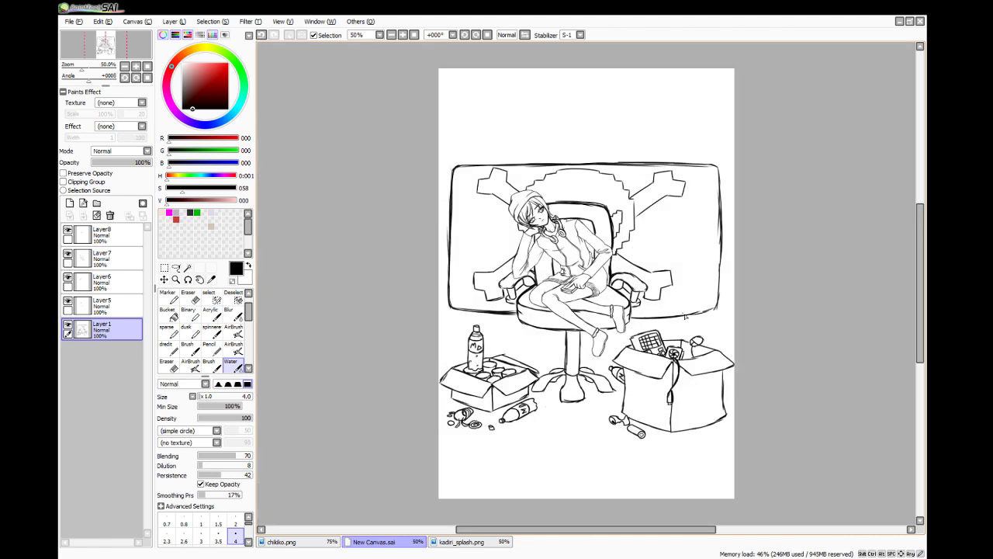
pyautogui.scroll(1, 636, 301)
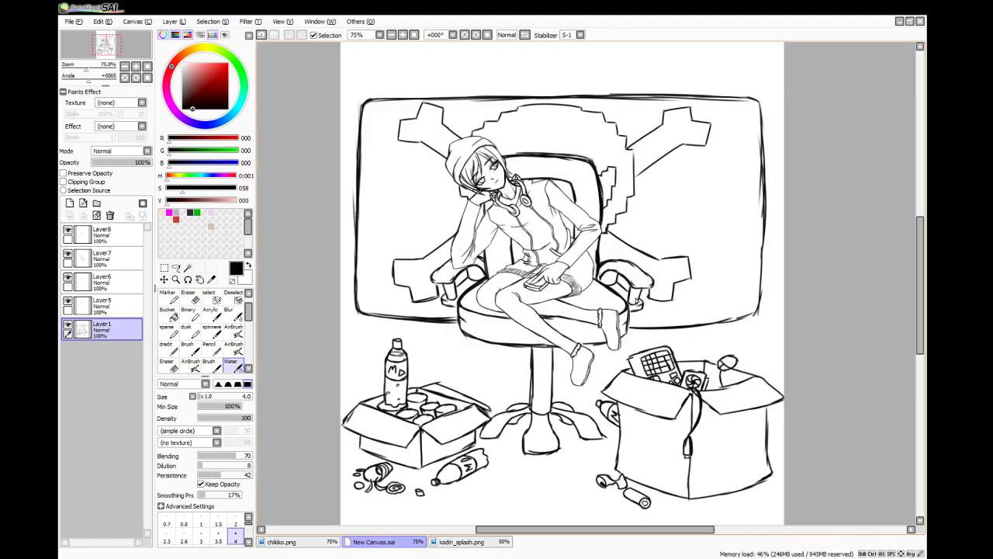
pyautogui.scroll(1, 636, 301)
pyautogui.scroll(-1, 636, 301)
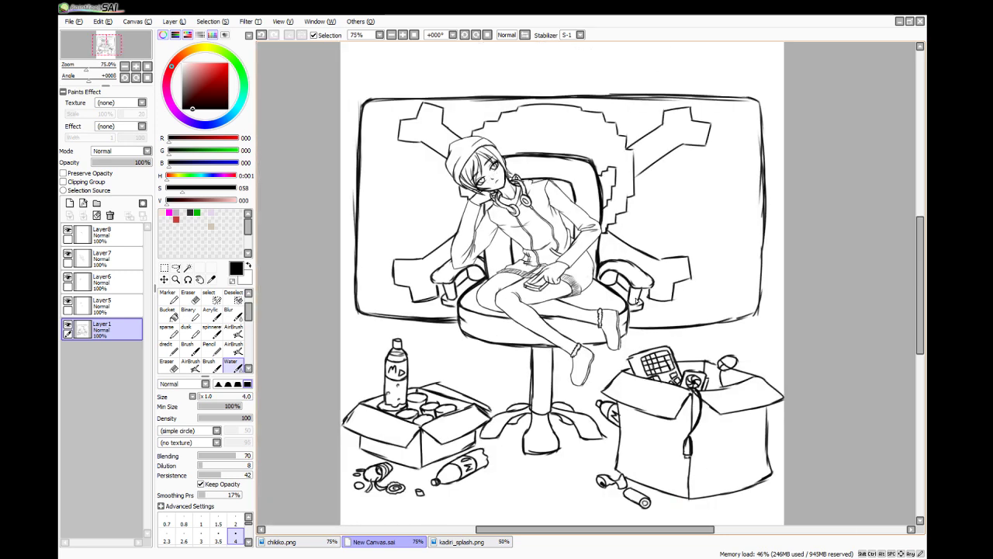
pyautogui.click(122, 240)
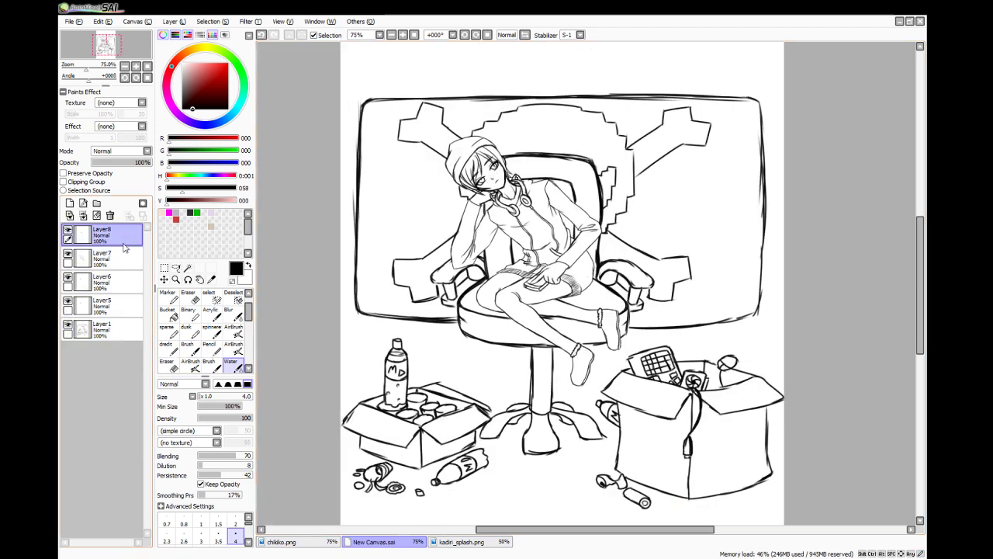
pyautogui.click(84, 216)
pyautogui.click(84, 216)
pyautogui.click(84, 215)
pyautogui.click(84, 216)
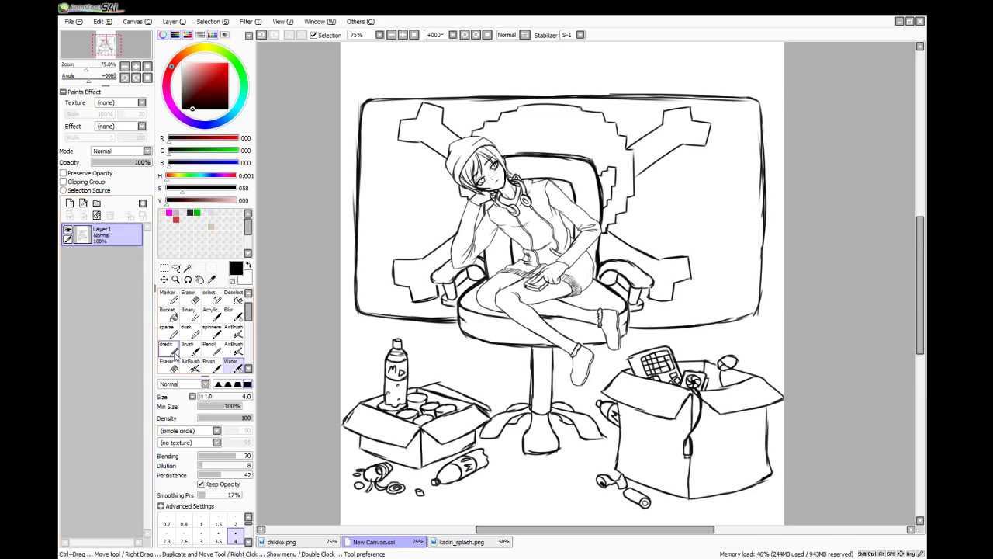
# - Examine the full-figure character design in chikiko.png, and return to the New Canvas.sai drawing
pyautogui.hotkey('ctrl', '-')
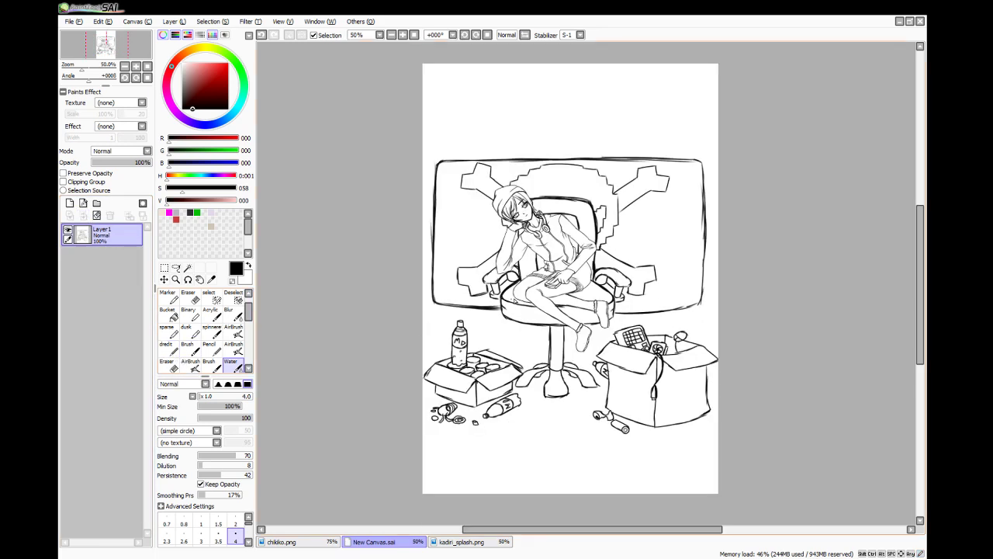
pyautogui.click(295, 543)
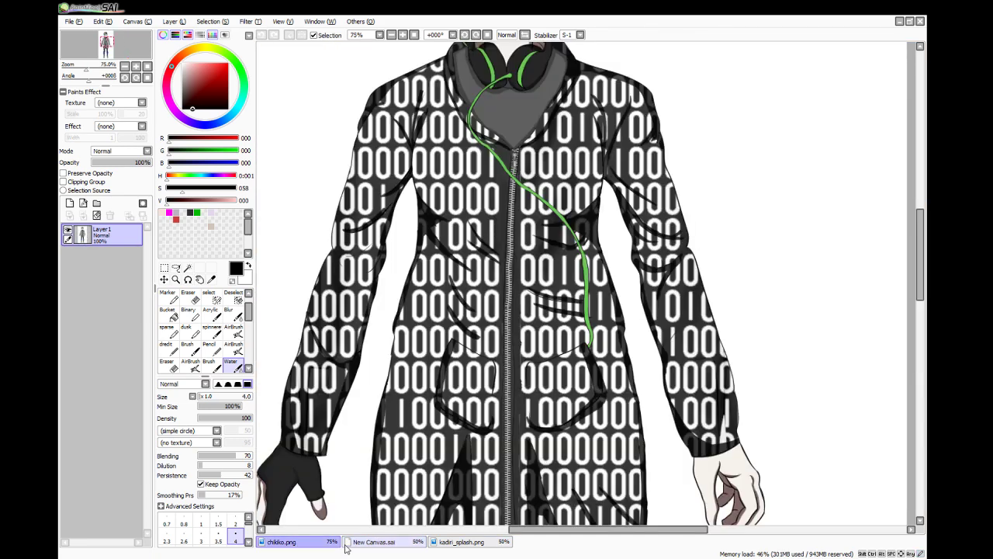
pyautogui.click(377, 544)
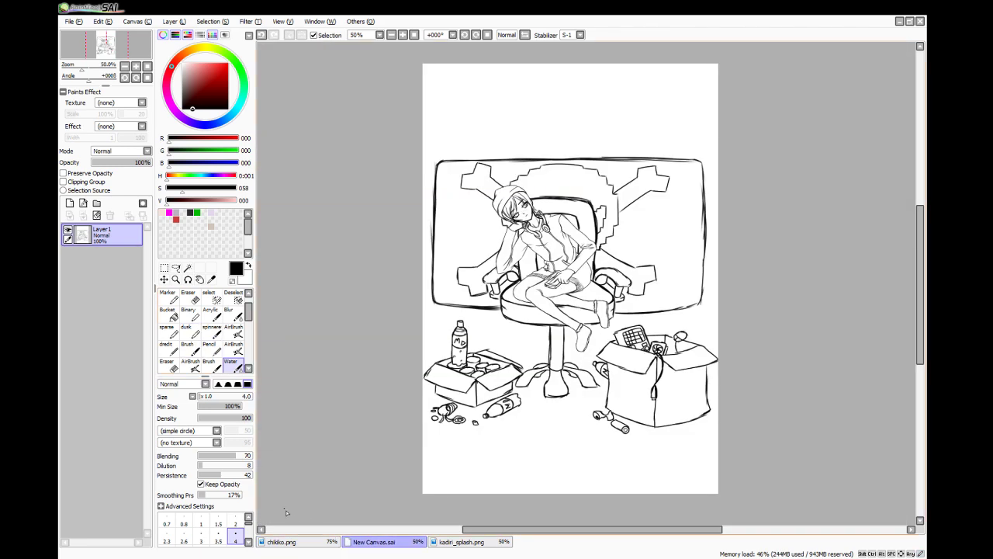
pyautogui.click(303, 543)
pyautogui.hotkey('ctrl', '-')
pyautogui.hotkey('ctrl', '-')
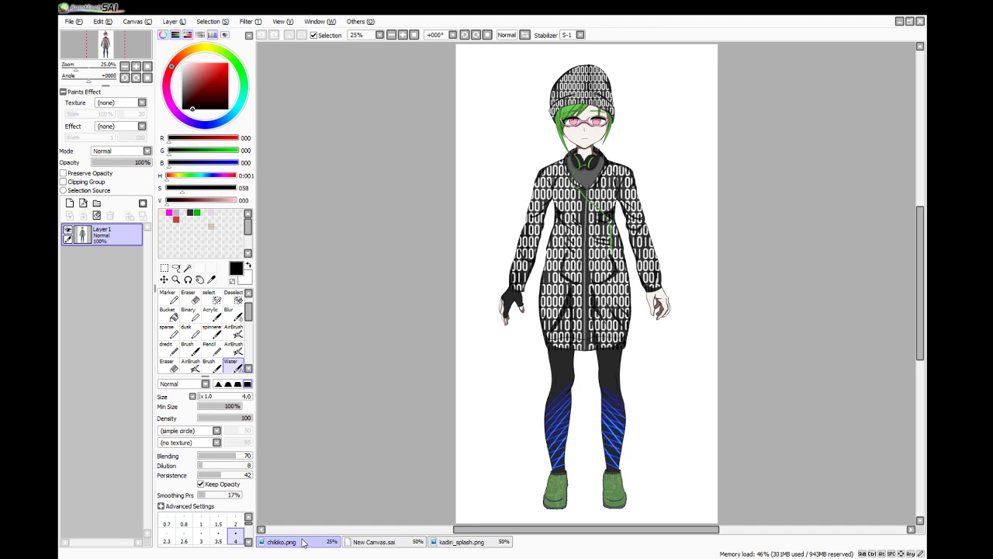
pyautogui.click(376, 541)
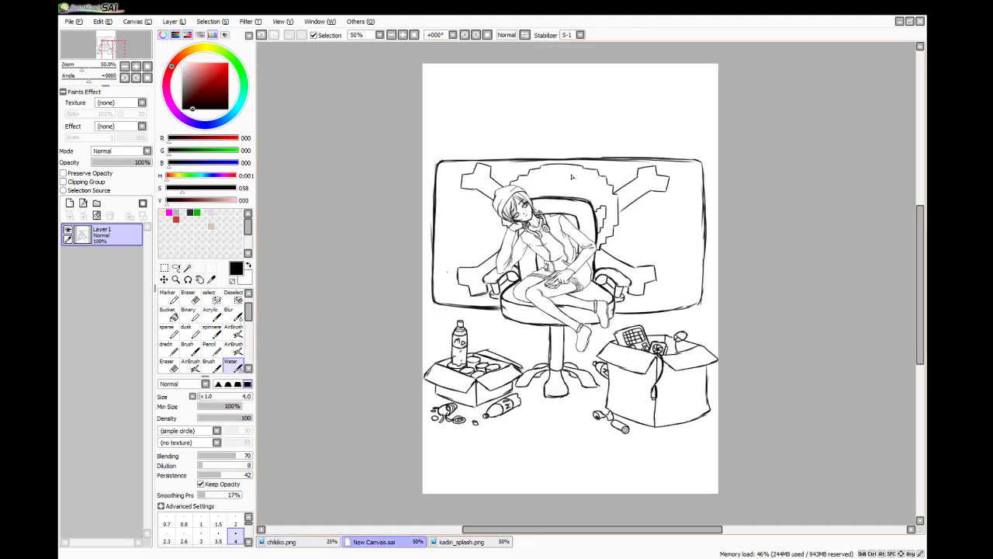
# - Add a new layer beneath the line art and fill it with ochre (R 214, G 177, B 81)
pyautogui.click(70, 204)
pyautogui.moveTo(108, 235); pyautogui.dragTo(116, 278)
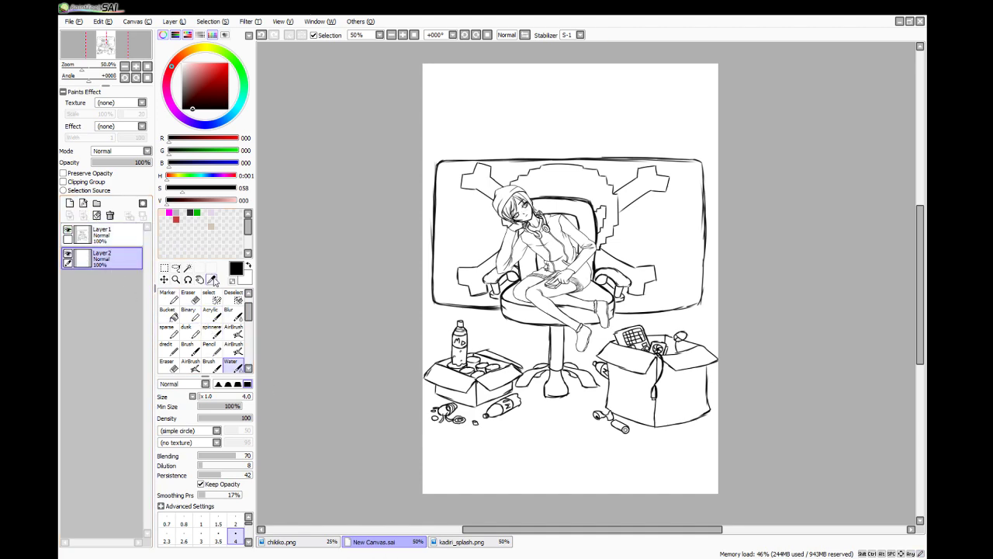
pyautogui.click(211, 279)
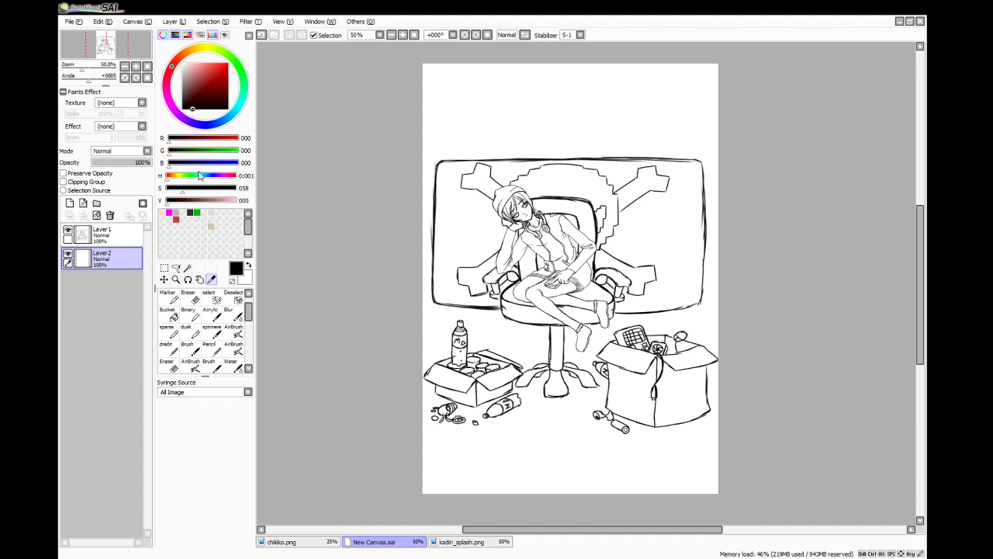
pyautogui.moveTo(199, 175); pyautogui.dragTo(212, 203)
pyautogui.moveTo(210, 190)
pyautogui.mouseDown()
pyautogui.moveTo(221, 204)
pyautogui.moveTo(207, 192)
pyautogui.moveTo(218, 203)
pyautogui.moveTo(226, 192)
pyautogui.moveTo(215, 202)
pyautogui.moveTo(223, 203)
pyautogui.mouseUp()
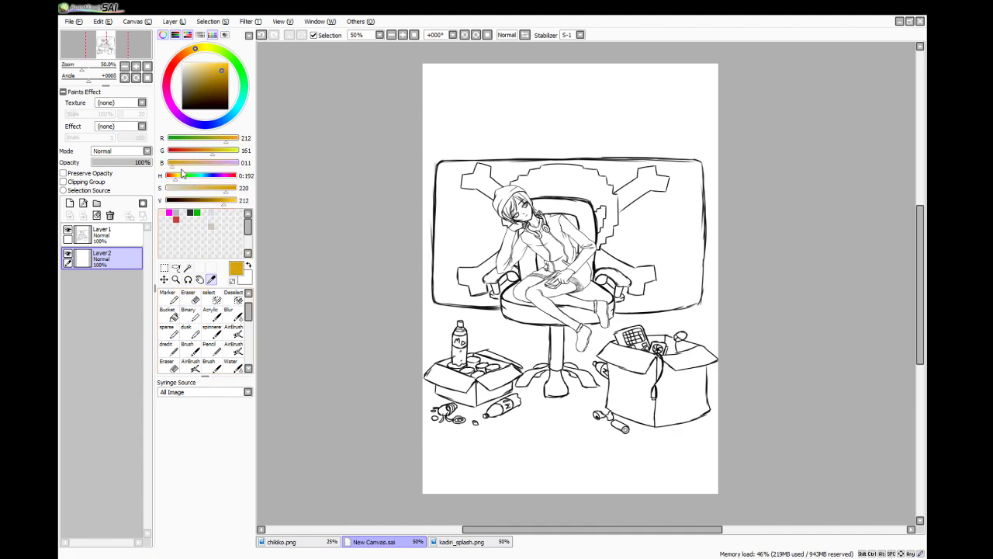
pyautogui.moveTo(226, 141); pyautogui.dragTo(247, 142)
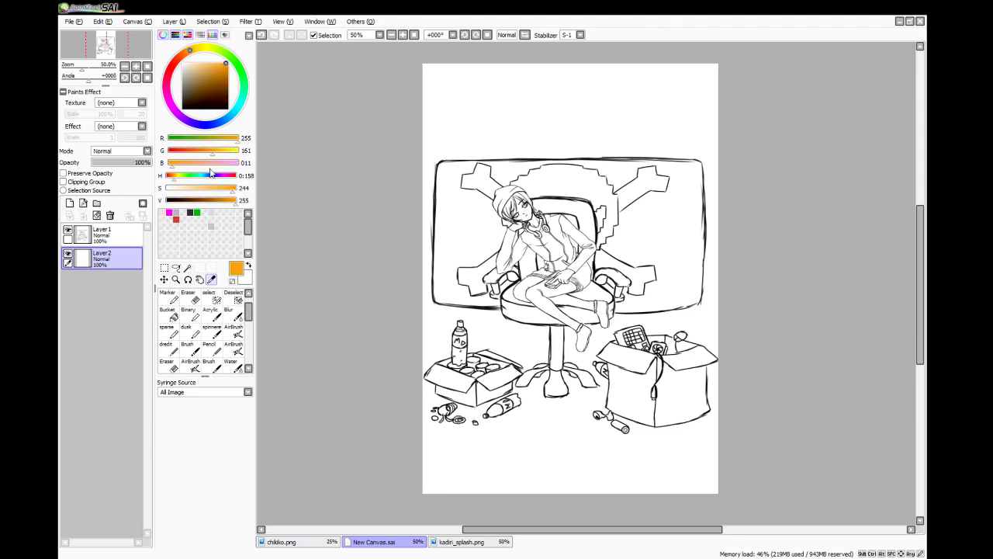
pyautogui.moveTo(172, 167); pyautogui.dragTo(225, 153)
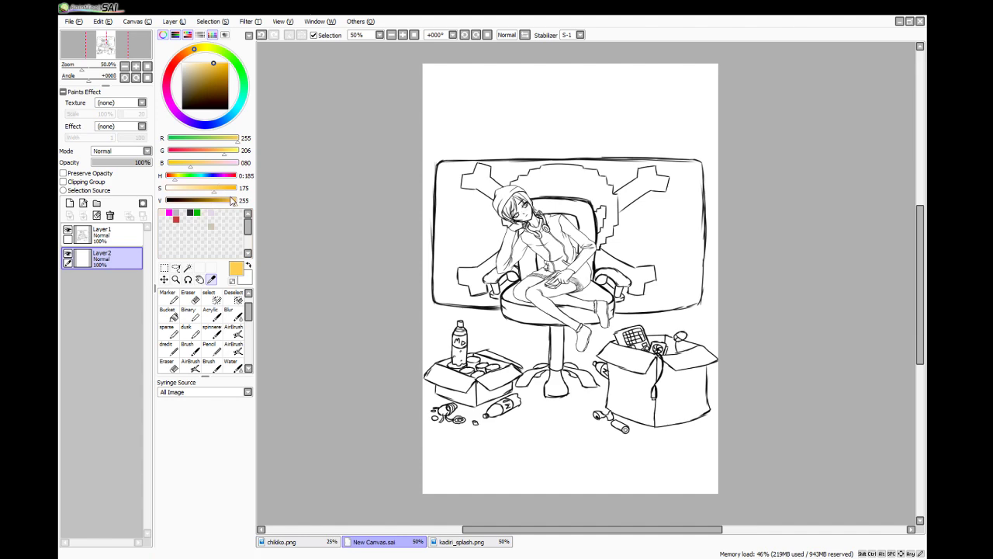
pyautogui.moveTo(233, 204); pyautogui.dragTo(227, 205)
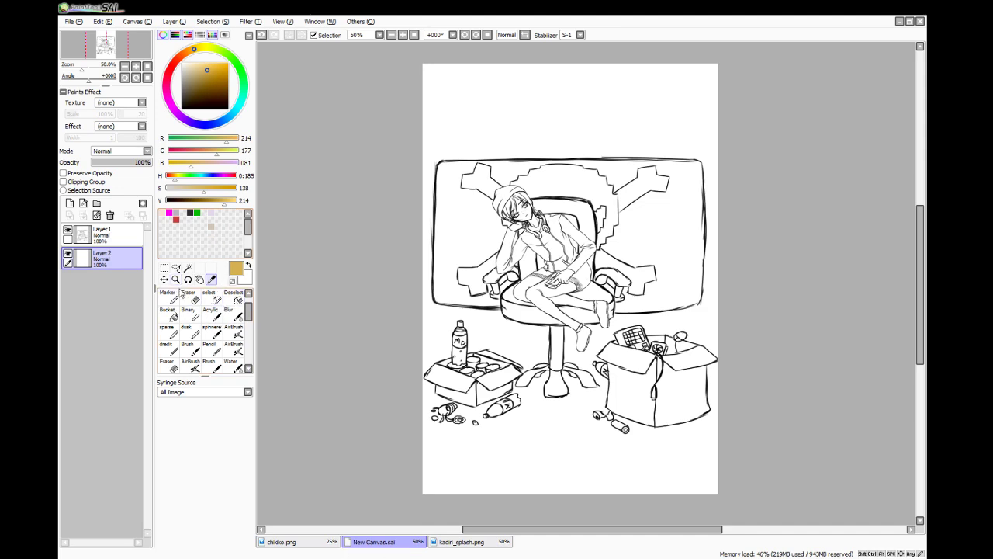
pyautogui.click(169, 314)
pyautogui.click(458, 135)
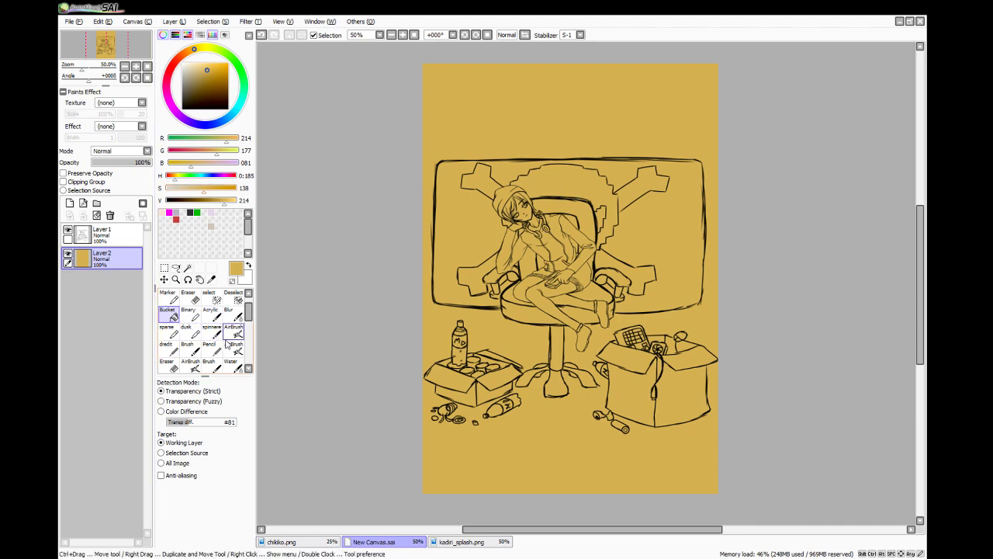
# - Add a new layer above the ochre fill and sample the pale skin colour from the character's face in chikiko.png
pyautogui.click(231, 365)
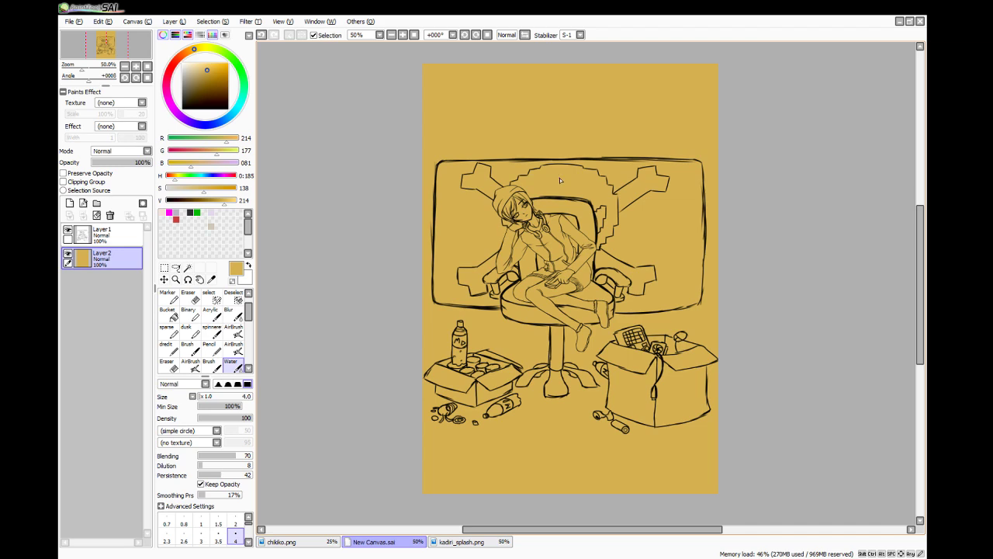
pyautogui.scroll(2, 559, 178)
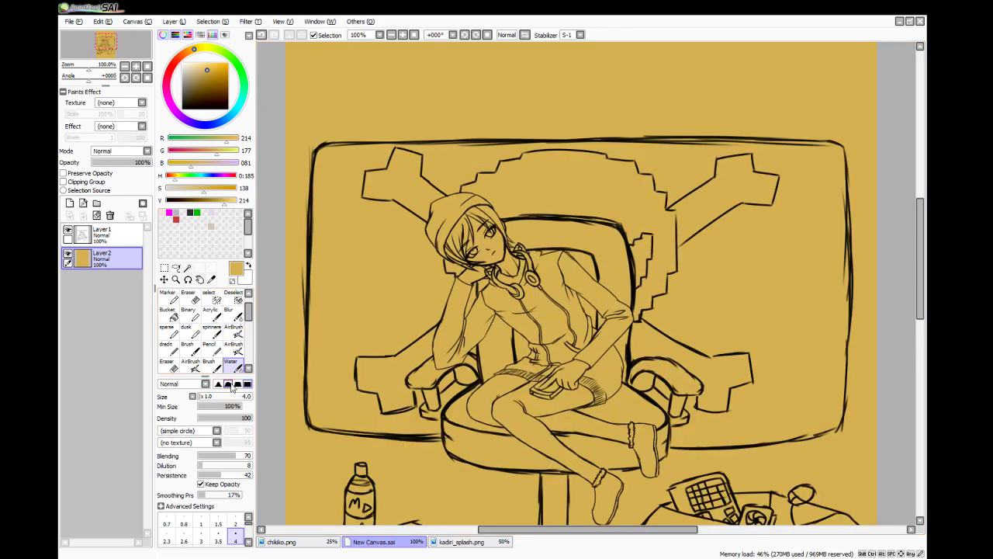
pyautogui.click(70, 205)
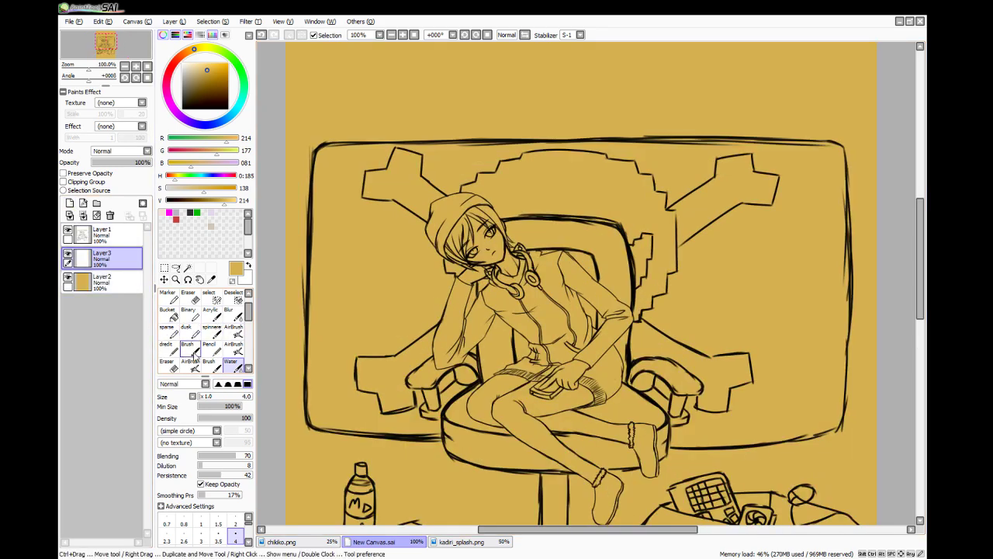
pyautogui.press('alt')
pyautogui.click(279, 543)
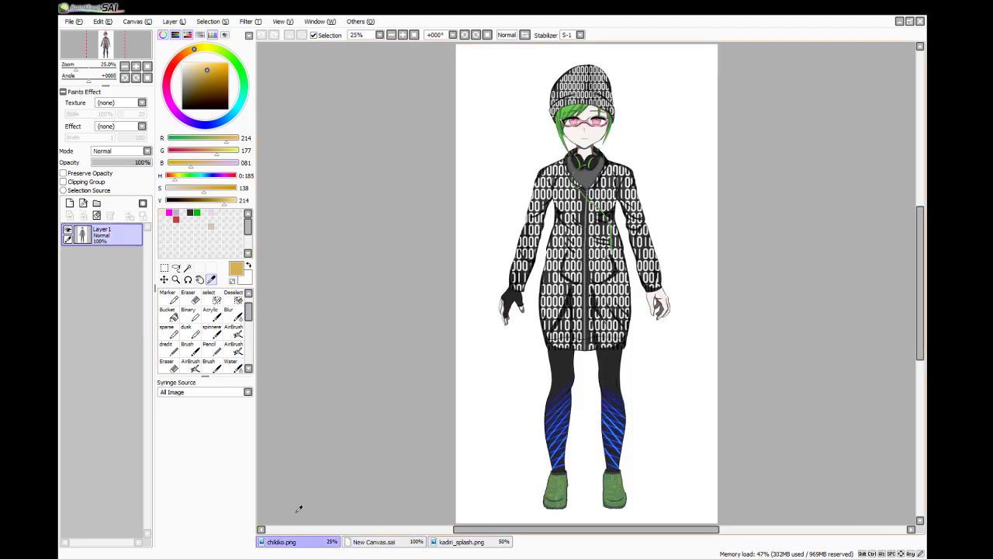
pyautogui.scroll(2, 576, 134)
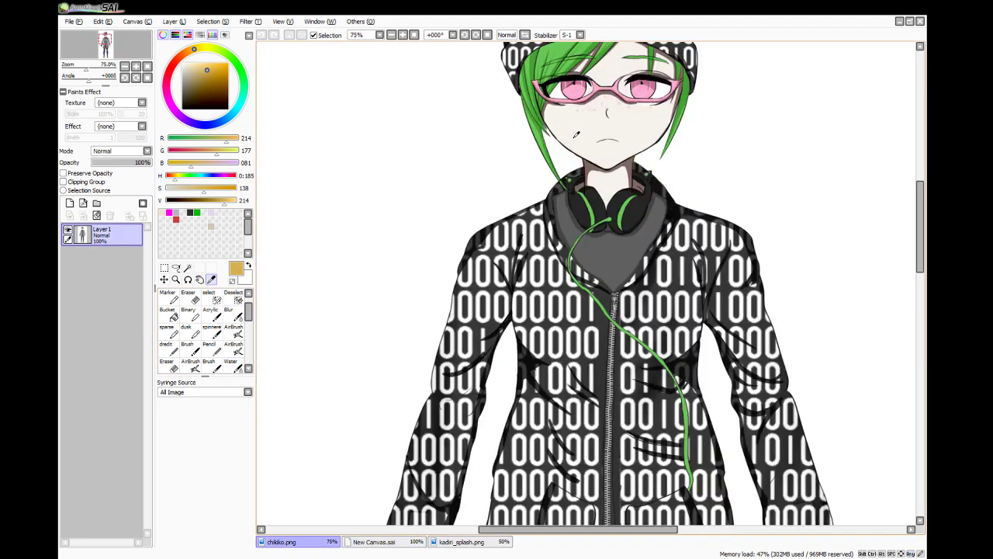
pyautogui.click(588, 127)
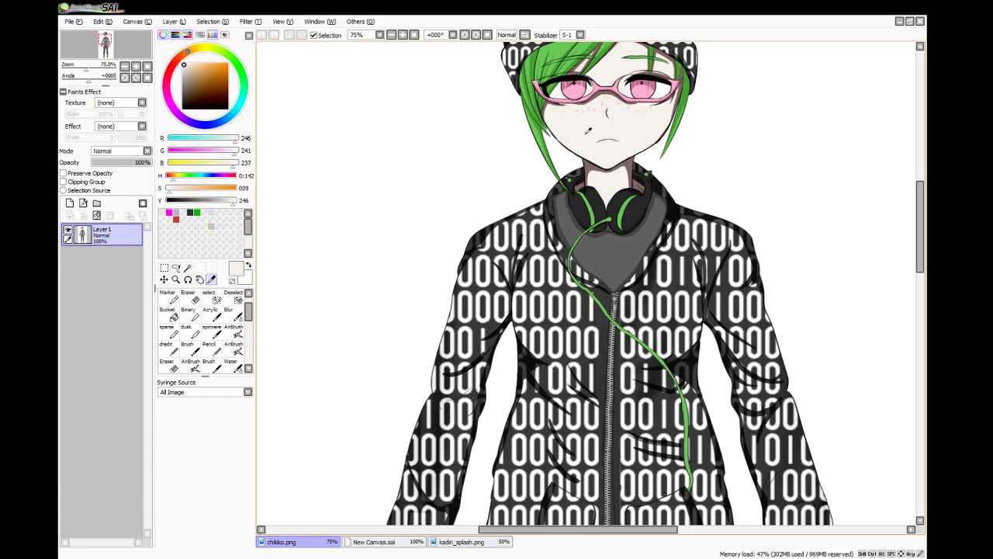
pyautogui.click(380, 541)
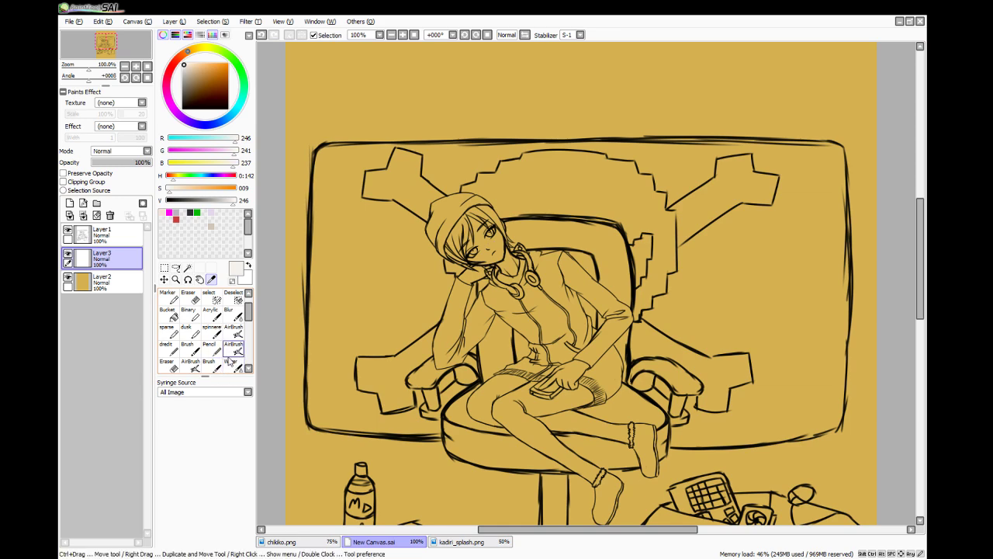
# - Paint the pale skin colour over the girl's forehead, brows and the hair strands between the eyes with the Pencil at size 4
pyautogui.click(210, 365)
pyautogui.scroll(2, 540, 222)
pyautogui.scroll(1, 540, 222)
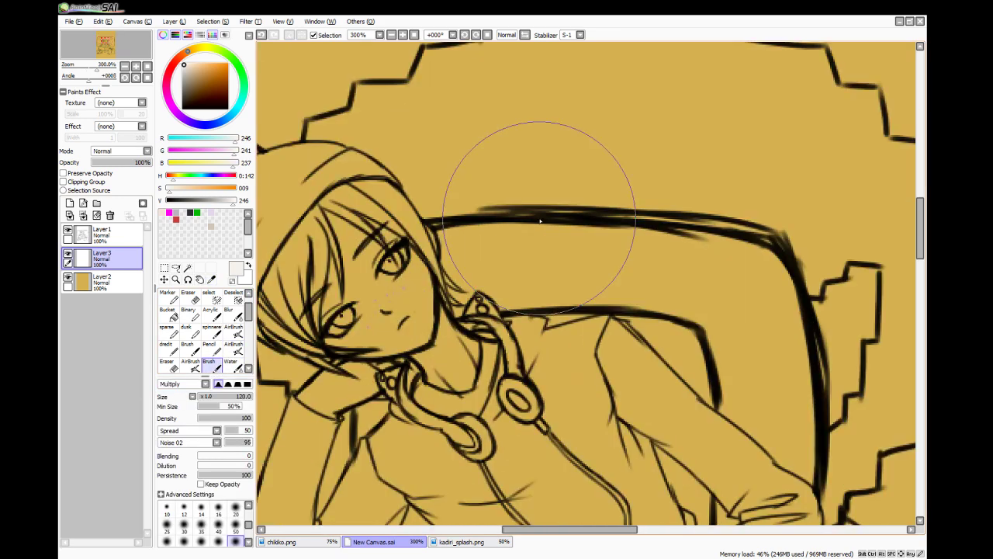
pyautogui.click(209, 346)
pyautogui.scroll(1, 298, 319)
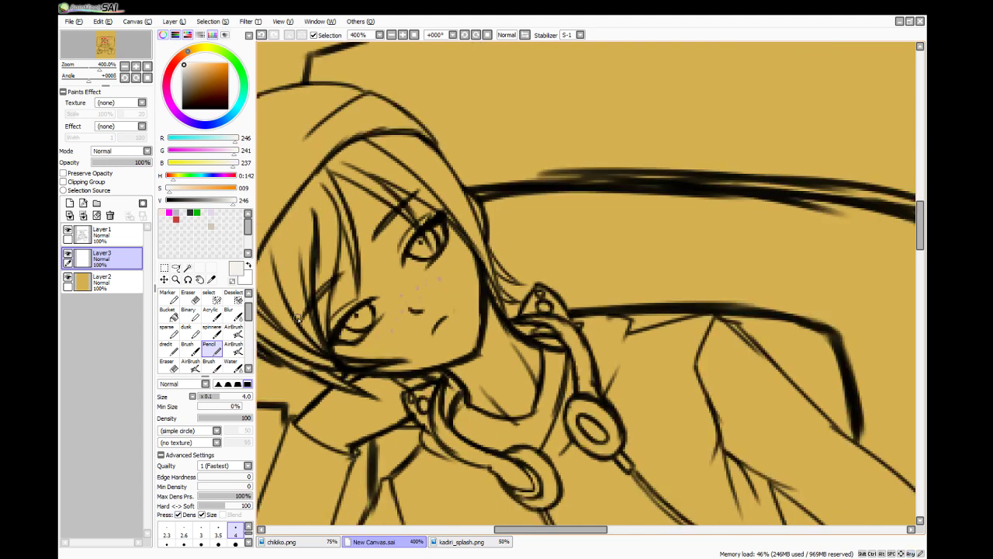
pyautogui.moveTo(331, 330)
pyautogui.mouseDown()
pyautogui.moveTo(336, 250)
pyautogui.moveTo(327, 331)
pyautogui.mouseUp()
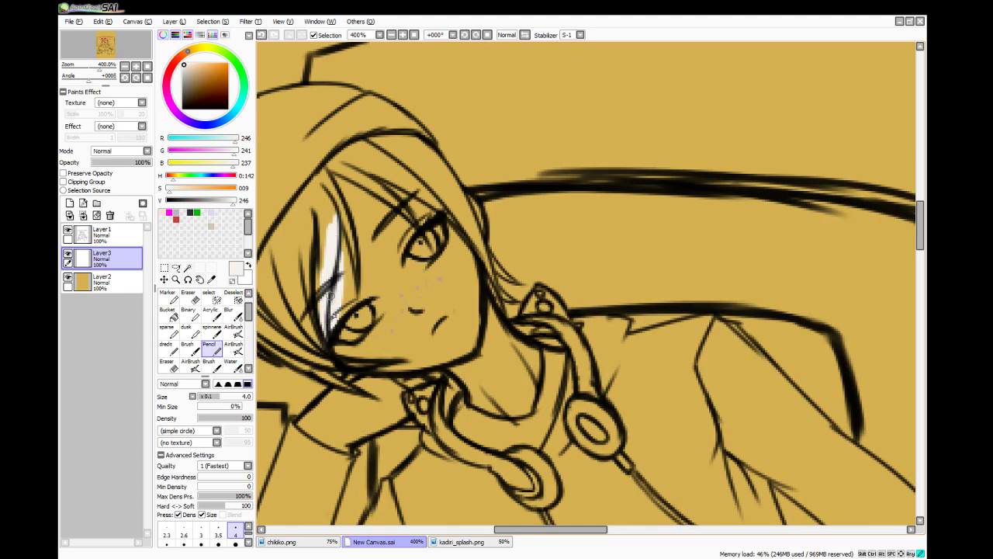
pyautogui.moveTo(329, 294)
pyautogui.mouseDown()
pyautogui.moveTo(345, 233)
pyautogui.moveTo(349, 307)
pyautogui.moveTo(359, 252)
pyautogui.moveTo(372, 293)
pyautogui.moveTo(349, 194)
pyautogui.moveTo(369, 208)
pyautogui.moveTo(388, 203)
pyautogui.moveTo(417, 230)
pyautogui.moveTo(397, 260)
pyautogui.moveTo(370, 187)
pyautogui.mouseUp()
pyautogui.moveTo(385, 238); pyautogui.dragTo(381, 288)
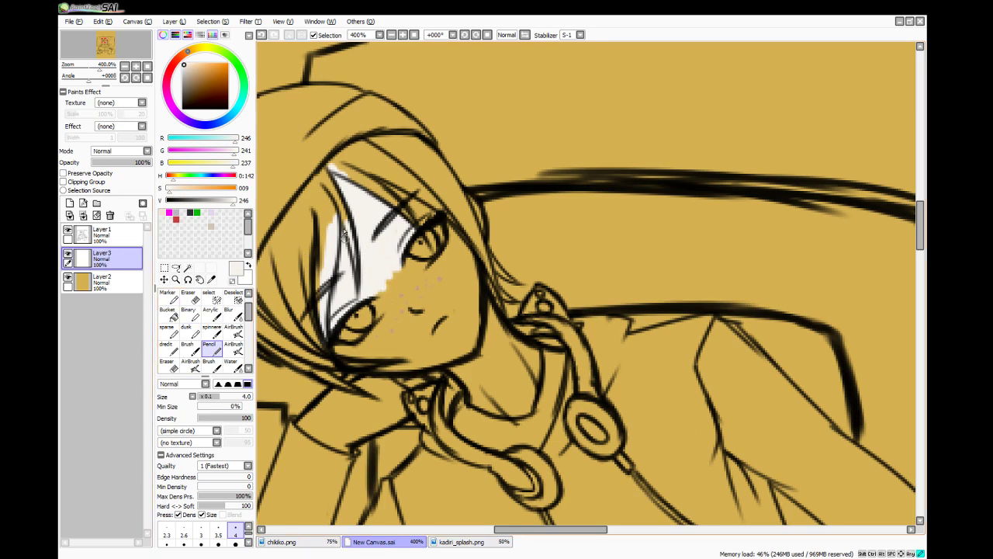
pyautogui.moveTo(426, 221)
pyautogui.mouseDown()
pyautogui.moveTo(415, 182)
pyautogui.moveTo(372, 184)
pyautogui.moveTo(419, 207)
pyautogui.moveTo(399, 178)
pyautogui.moveTo(438, 205)
pyautogui.mouseUp()
pyautogui.moveTo(345, 223); pyautogui.dragTo(337, 165)
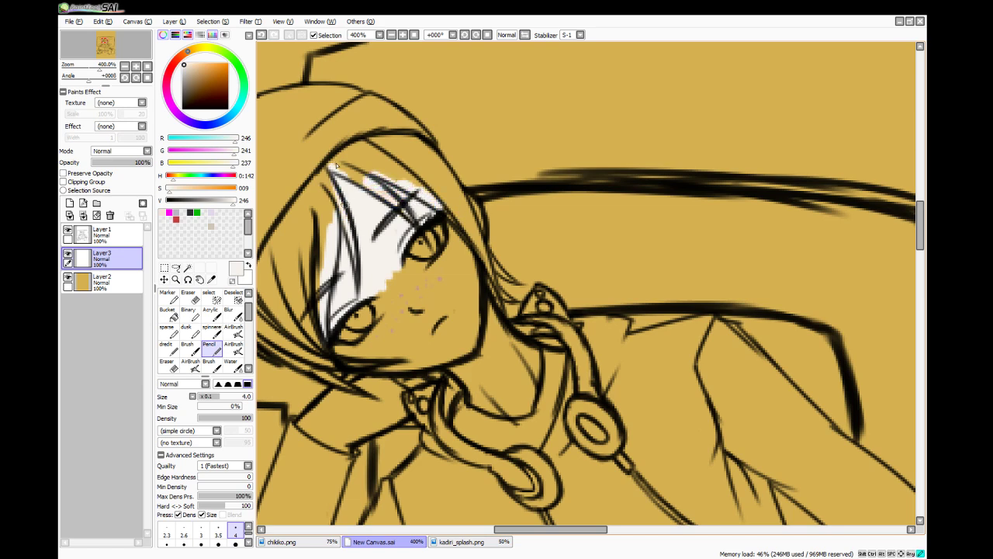
# - Fill the bridge and tip of the nose with the skin colour using the Brush at size 20
pyautogui.click(188, 298)
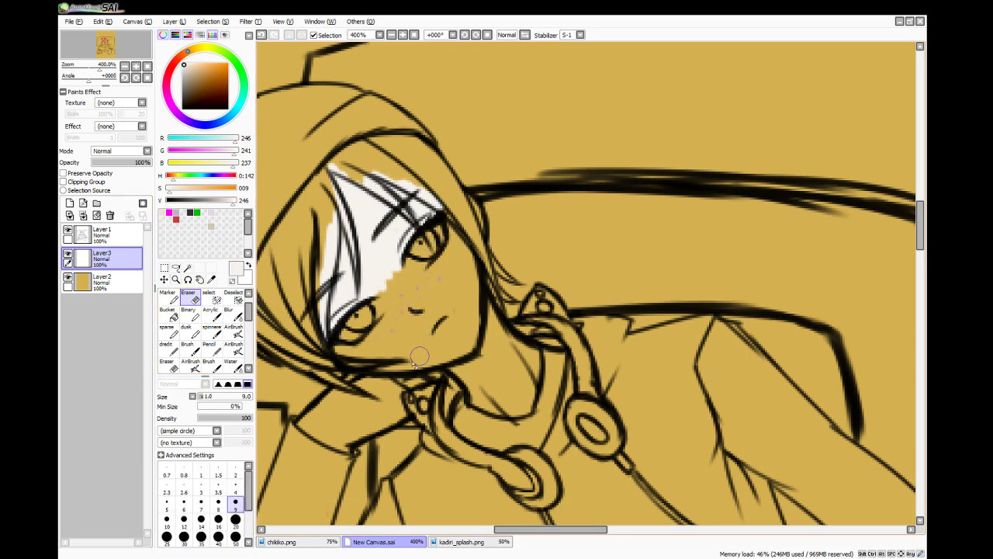
pyautogui.click(225, 362)
pyautogui.click(187, 347)
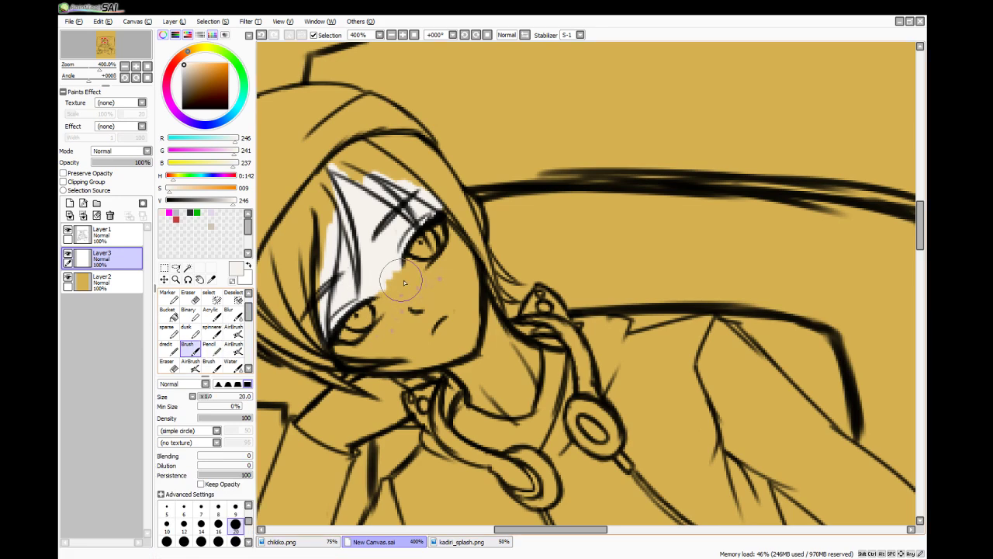
pyautogui.moveTo(397, 287)
pyautogui.mouseDown()
pyautogui.moveTo(411, 293)
pyautogui.moveTo(388, 276)
pyautogui.moveTo(384, 289)
pyautogui.mouseUp()
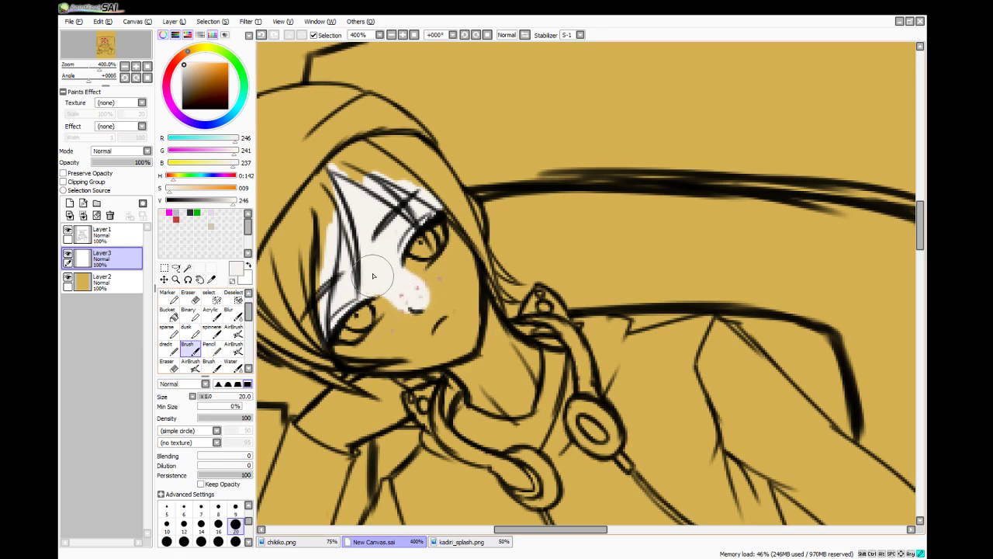
# - Outline the skin areas around both eyes and along the cheeks, jaw and chin with the size 4 Pencil
pyautogui.click(208, 344)
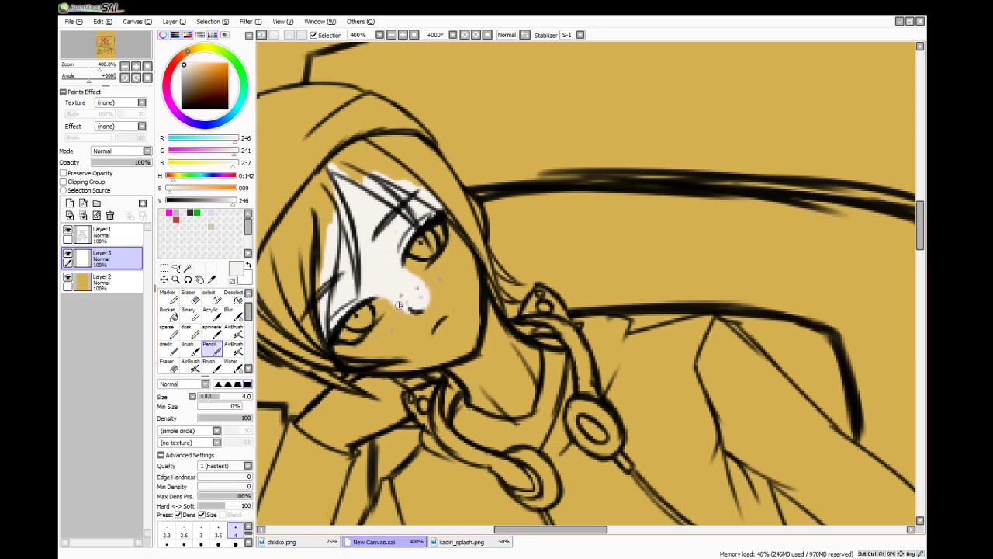
pyautogui.moveTo(385, 318)
pyautogui.mouseDown()
pyautogui.moveTo(357, 352)
pyautogui.moveTo(338, 349)
pyautogui.moveTo(365, 359)
pyautogui.moveTo(350, 353)
pyautogui.moveTo(418, 348)
pyautogui.mouseUp()
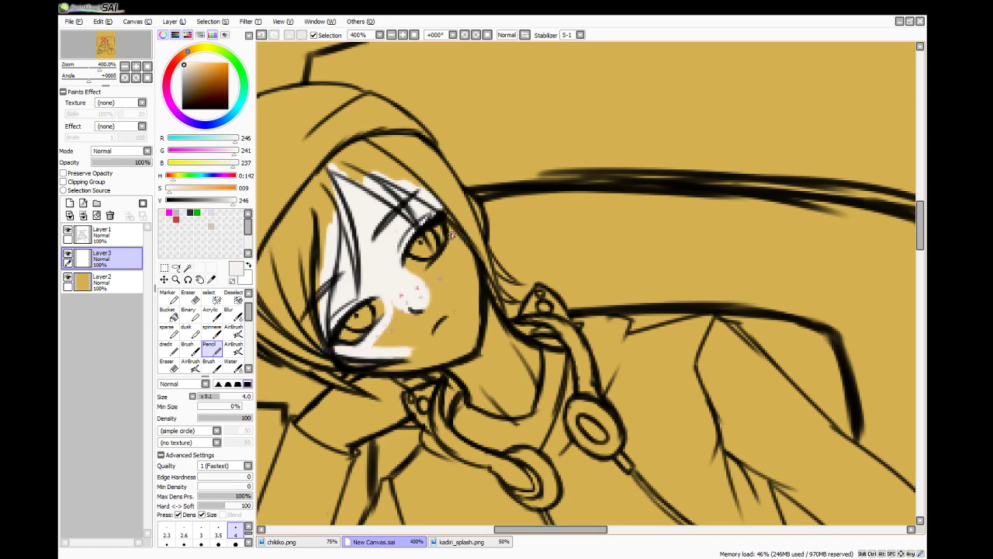
pyautogui.moveTo(451, 234)
pyautogui.mouseDown()
pyautogui.moveTo(458, 256)
pyautogui.moveTo(448, 222)
pyautogui.moveTo(473, 263)
pyautogui.mouseUp()
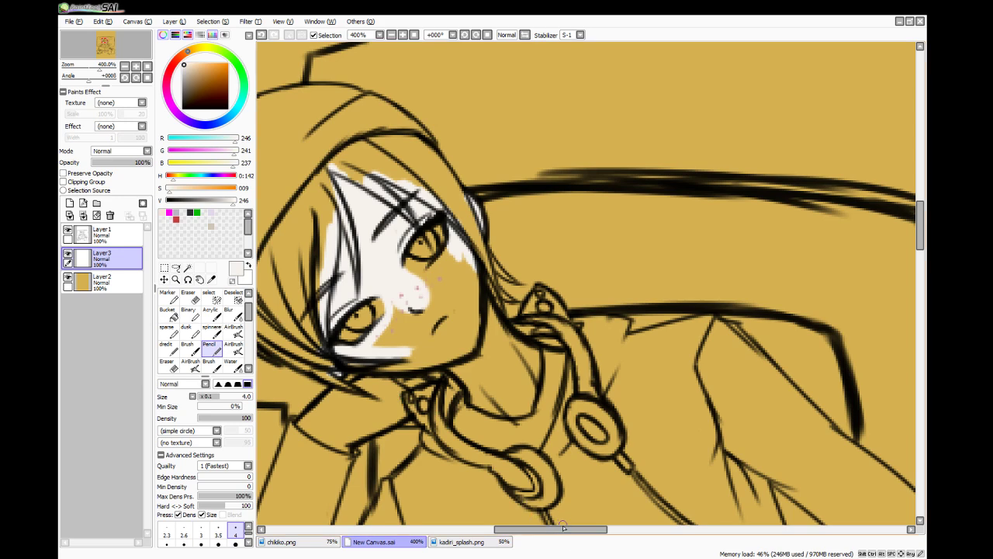
pyautogui.moveTo(557, 530); pyautogui.dragTo(541, 530)
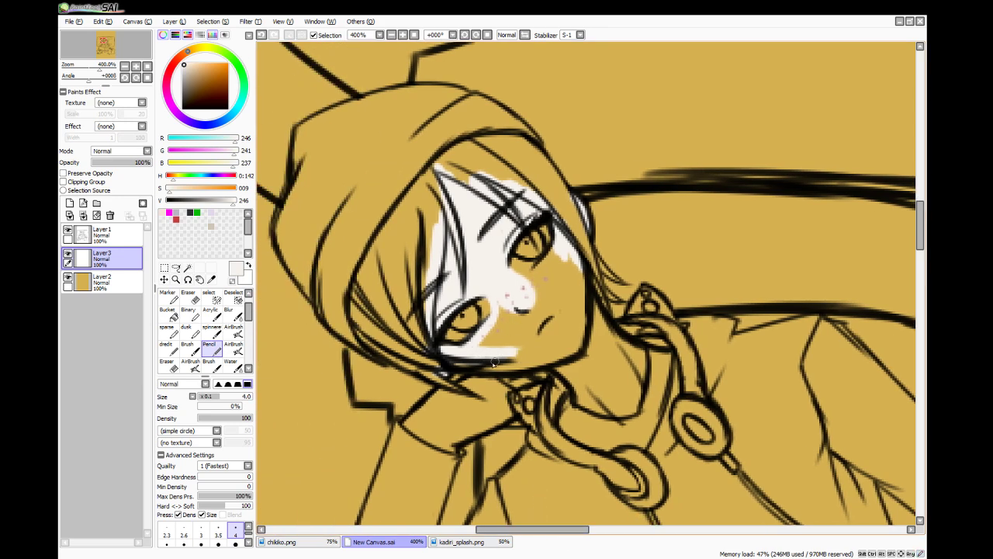
pyautogui.moveTo(493, 361)
pyautogui.mouseDown()
pyautogui.moveTo(526, 364)
pyautogui.moveTo(469, 367)
pyautogui.moveTo(552, 355)
pyautogui.moveTo(540, 367)
pyautogui.moveTo(522, 363)
pyautogui.moveTo(577, 355)
pyautogui.moveTo(557, 358)
pyautogui.moveTo(585, 344)
pyautogui.moveTo(586, 333)
pyautogui.moveTo(573, 351)
pyautogui.moveTo(576, 304)
pyautogui.mouseUp()
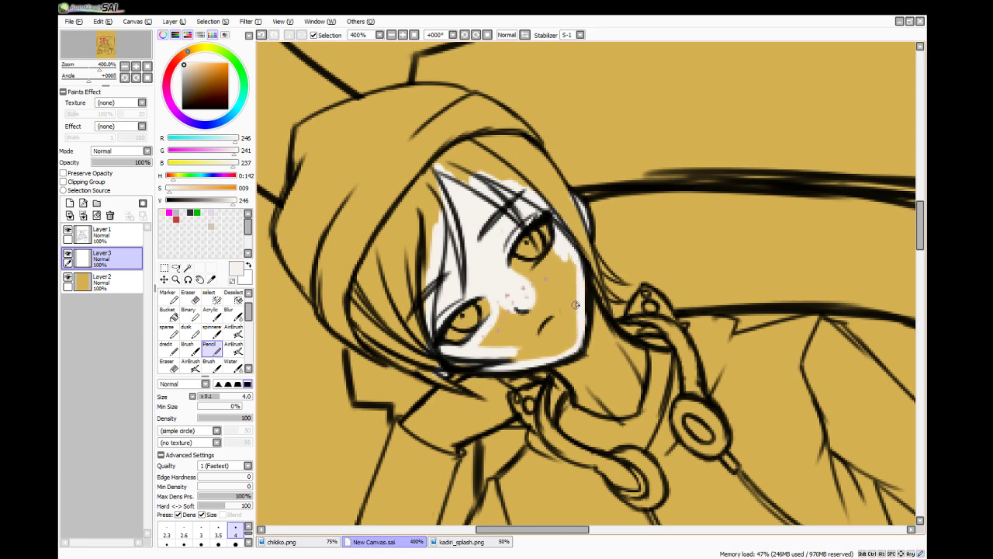
pyautogui.moveTo(560, 250)
pyautogui.mouseDown()
pyautogui.moveTo(578, 292)
pyautogui.moveTo(571, 305)
pyautogui.mouseUp()
pyautogui.moveTo(555, 242)
pyautogui.mouseDown()
pyautogui.moveTo(549, 269)
pyautogui.moveTo(506, 273)
pyautogui.moveTo(552, 267)
pyautogui.moveTo(520, 283)
pyautogui.moveTo(560, 258)
pyautogui.moveTo(529, 307)
pyautogui.moveTo(556, 261)
pyautogui.mouseUp()
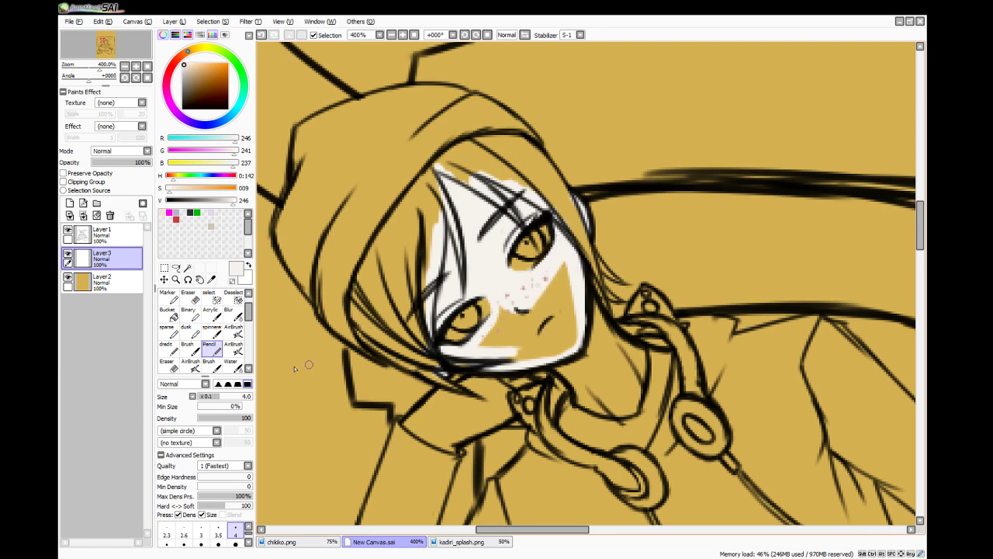
# - Fill the rest of the lower face and the neck with skin colour using the size 20 Brush
pyautogui.click(187, 347)
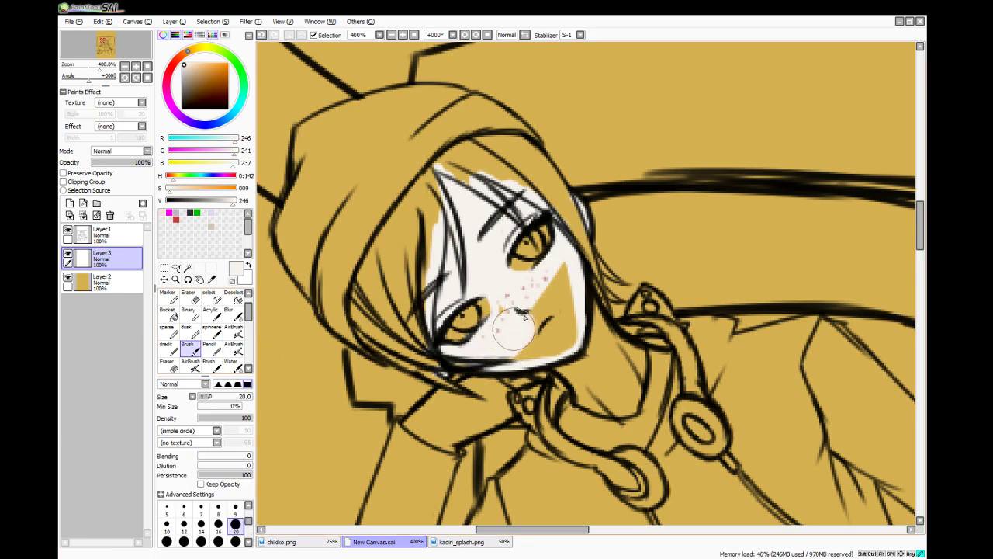
pyautogui.moveTo(525, 318)
pyautogui.mouseDown()
pyautogui.moveTo(523, 295)
pyautogui.moveTo(543, 291)
pyautogui.moveTo(563, 267)
pyautogui.moveTo(571, 306)
pyautogui.moveTo(541, 329)
pyautogui.mouseUp()
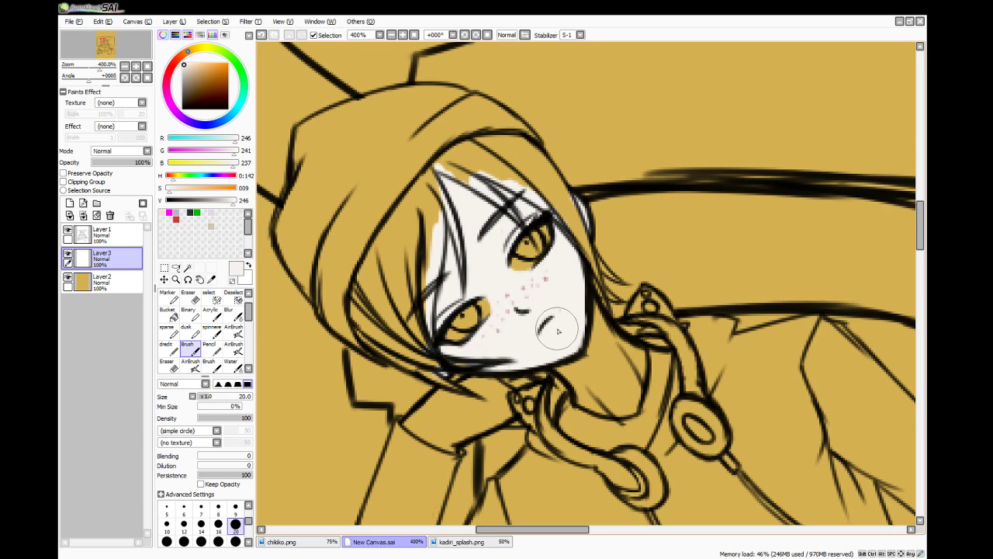
pyautogui.moveTo(591, 357)
pyautogui.mouseDown()
pyautogui.moveTo(592, 392)
pyautogui.moveTo(619, 399)
pyautogui.moveTo(610, 381)
pyautogui.moveTo(623, 356)
pyautogui.moveTo(592, 345)
pyautogui.moveTo(584, 330)
pyautogui.moveTo(600, 339)
pyautogui.moveTo(576, 304)
pyautogui.moveTo(592, 340)
pyautogui.mouseUp()
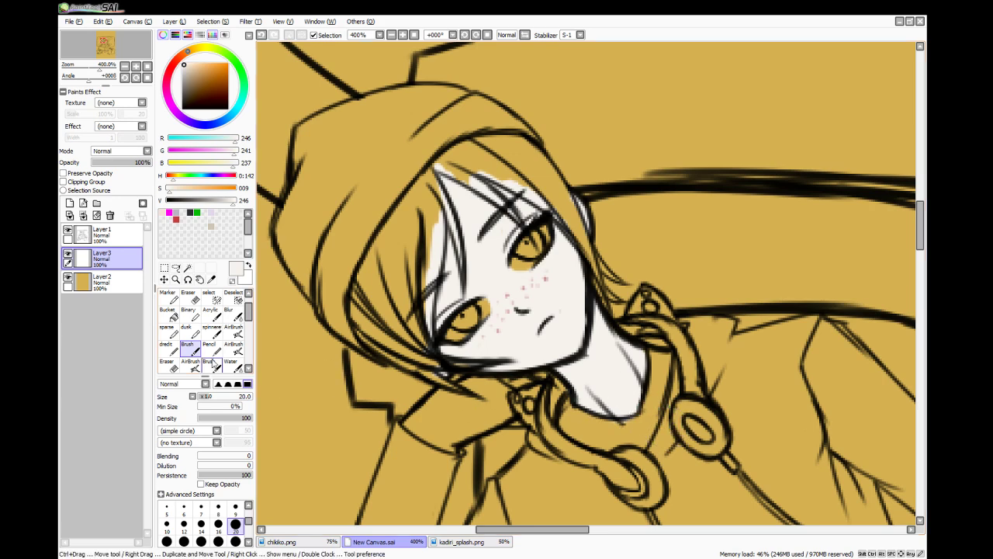
# - Fill the skin gaps beneath the fringe and beside the jaw with the Brush at size 9
pyautogui.click(235, 506)
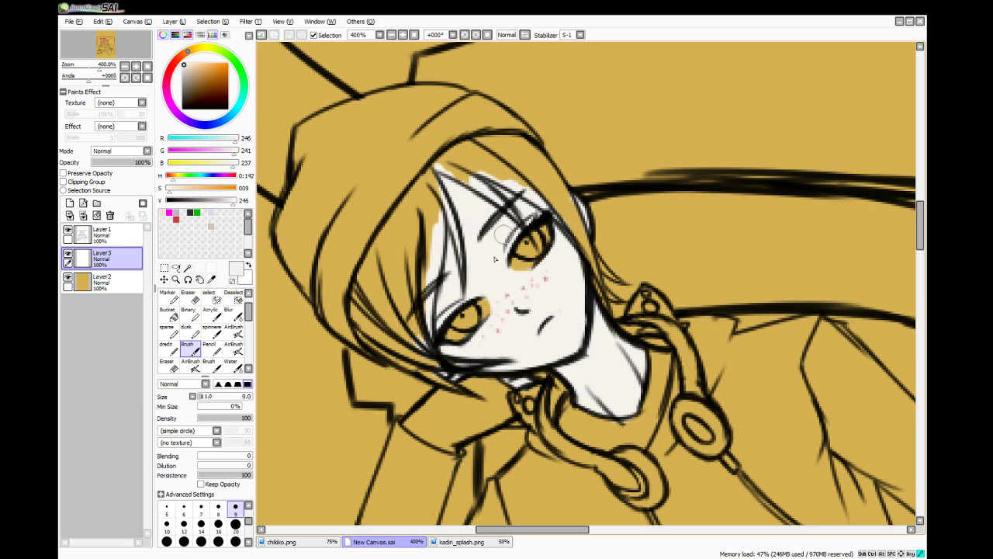
pyautogui.moveTo(430, 268); pyautogui.dragTo(429, 241)
pyautogui.moveTo(470, 161); pyautogui.dragTo(427, 226)
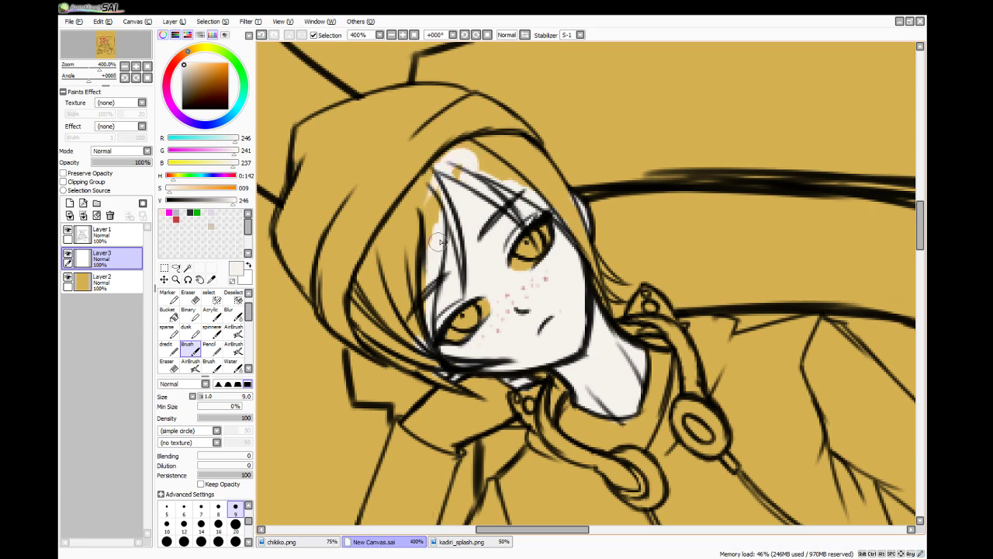
pyautogui.moveTo(463, 173); pyautogui.dragTo(426, 221)
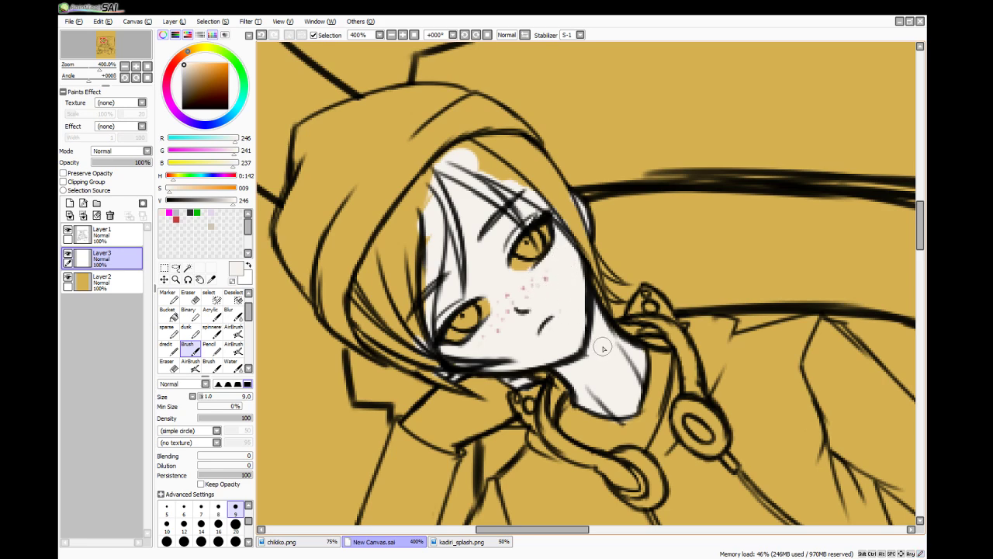
# - Paint the hand resting on the phone with the skin colour, covering the fingers, back of the hand and wrist
pyautogui.scroll(-6, 603, 348)
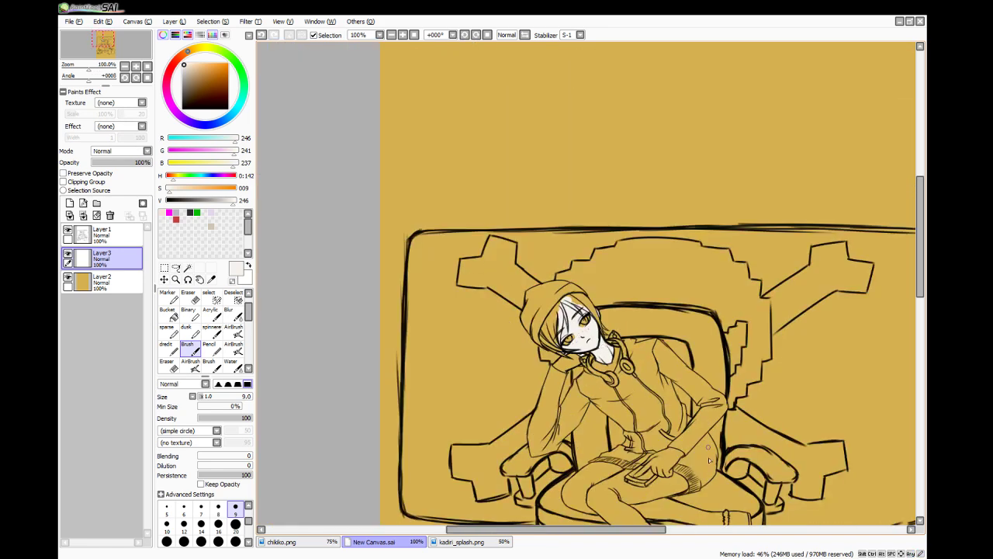
pyautogui.scroll(7, 709, 457)
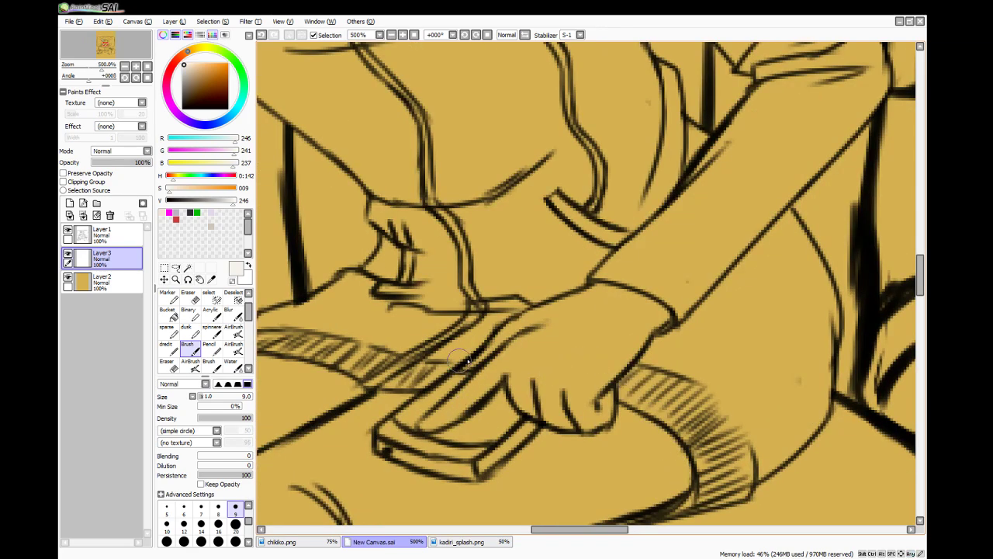
pyautogui.moveTo(471, 367); pyautogui.dragTo(512, 339)
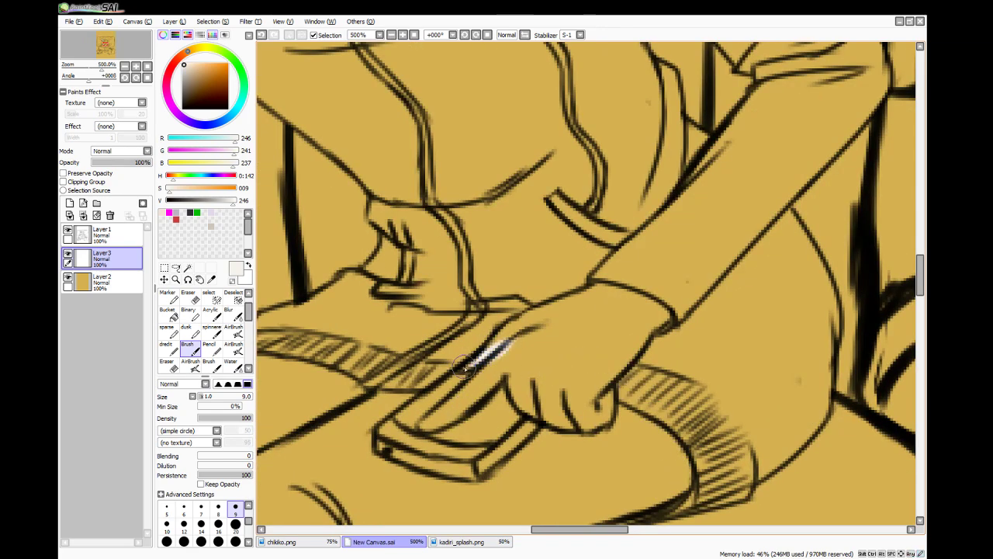
pyautogui.moveTo(463, 367); pyautogui.dragTo(513, 341)
pyautogui.moveTo(465, 369)
pyautogui.mouseDown()
pyautogui.moveTo(608, 294)
pyautogui.moveTo(558, 325)
pyautogui.mouseUp()
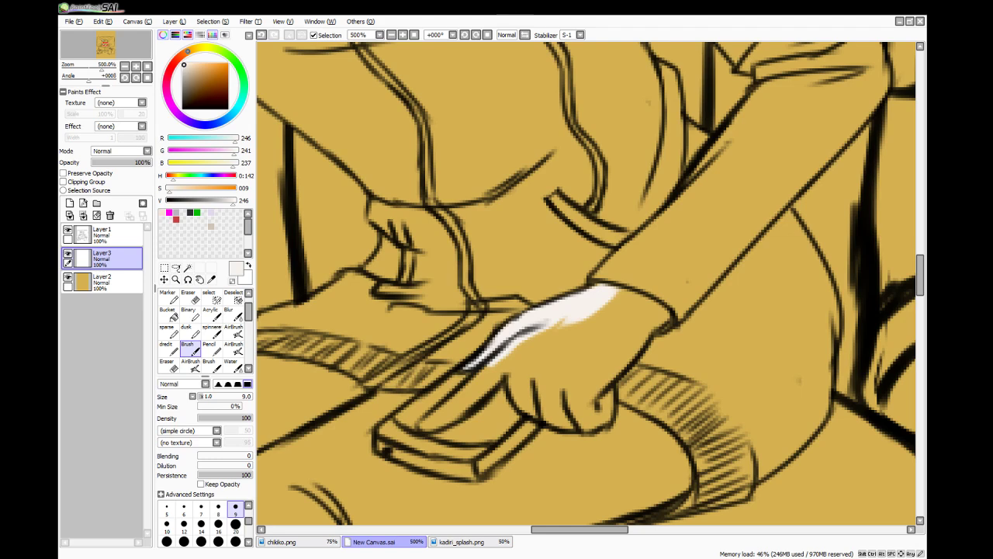
pyautogui.moveTo(423, 420)
pyautogui.mouseDown()
pyautogui.moveTo(452, 412)
pyautogui.moveTo(420, 423)
pyautogui.moveTo(452, 413)
pyautogui.moveTo(442, 412)
pyautogui.moveTo(533, 344)
pyautogui.moveTo(481, 383)
pyautogui.moveTo(505, 353)
pyautogui.moveTo(523, 366)
pyautogui.moveTo(499, 367)
pyautogui.moveTo(563, 321)
pyautogui.moveTo(555, 332)
pyautogui.moveTo(622, 299)
pyautogui.moveTo(574, 312)
pyautogui.moveTo(612, 280)
pyautogui.moveTo(541, 328)
pyautogui.moveTo(640, 276)
pyautogui.moveTo(581, 337)
pyautogui.moveTo(659, 289)
pyautogui.moveTo(661, 316)
pyautogui.moveTo(624, 338)
pyautogui.moveTo(646, 328)
pyautogui.moveTo(599, 384)
pyautogui.moveTo(636, 349)
pyautogui.moveTo(598, 372)
pyautogui.mouseUp()
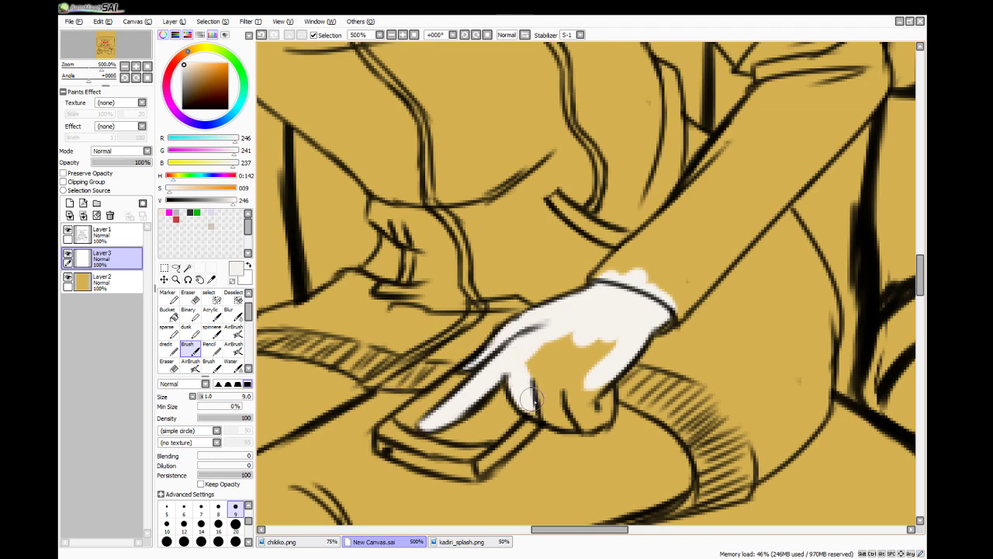
pyautogui.moveTo(519, 385)
pyautogui.mouseDown()
pyautogui.moveTo(539, 410)
pyautogui.moveTo(525, 400)
pyautogui.moveTo(565, 416)
pyautogui.moveTo(535, 402)
pyautogui.moveTo(515, 367)
pyautogui.moveTo(550, 411)
pyautogui.moveTo(528, 357)
pyautogui.moveTo(552, 415)
pyautogui.moveTo(539, 342)
pyautogui.moveTo(562, 389)
pyautogui.moveTo(604, 342)
pyautogui.moveTo(577, 414)
pyautogui.mouseUp()
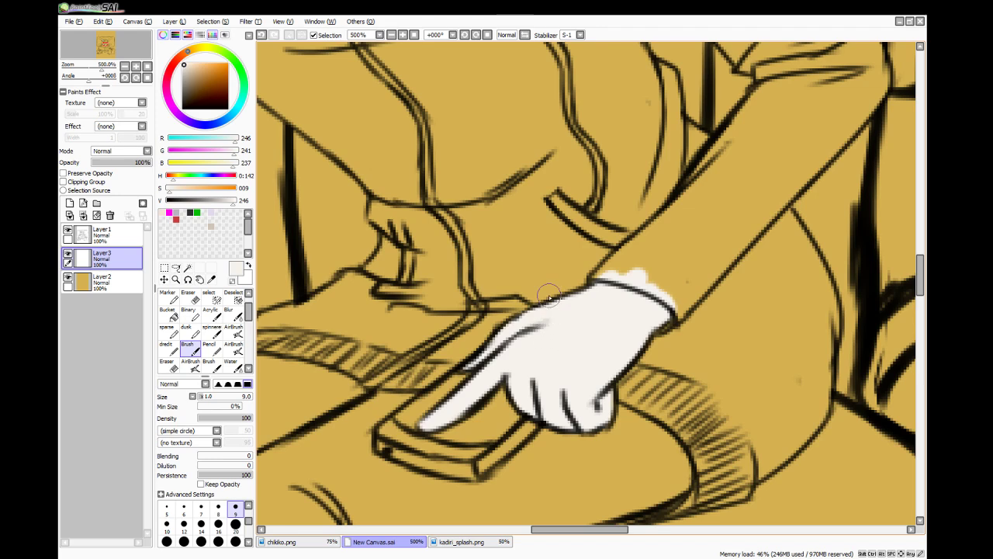
# - Sample the eye white from chikiko.png and tint it to a bluish white (R 242, G 243, B 248) back in New Canvas.sai
pyautogui.scroll(-3, 548, 298)
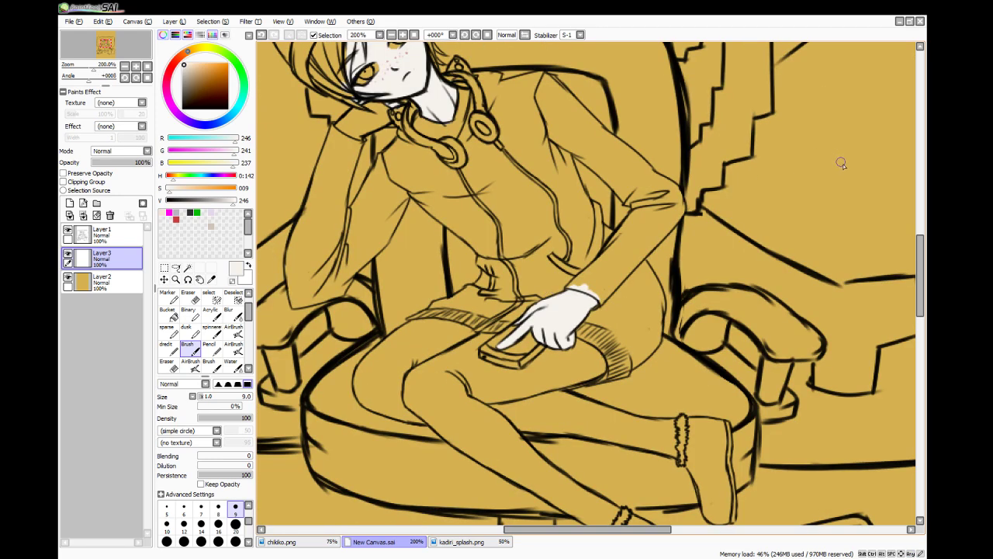
pyautogui.moveTo(920, 256); pyautogui.dragTo(919, 230)
pyautogui.click(211, 279)
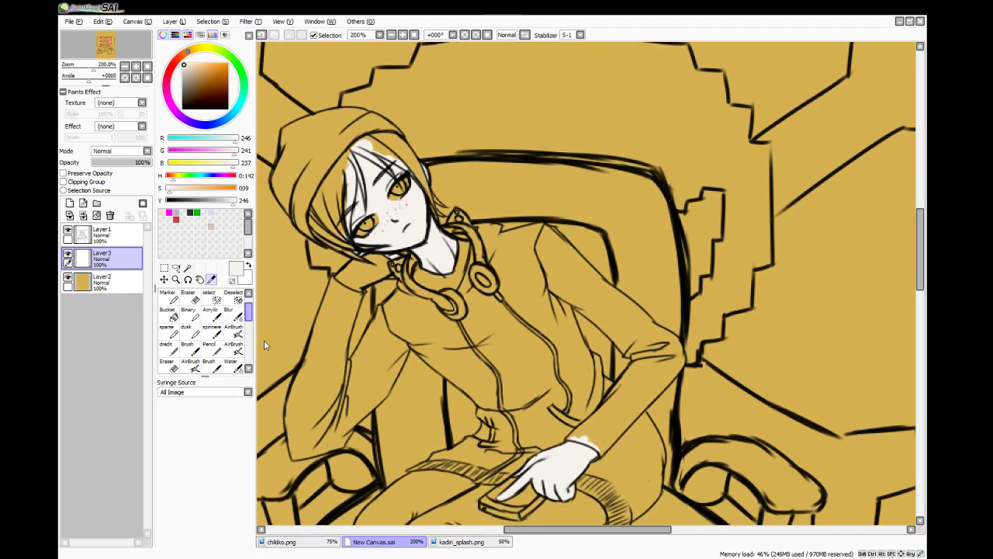
pyautogui.click(304, 543)
pyautogui.click(559, 91)
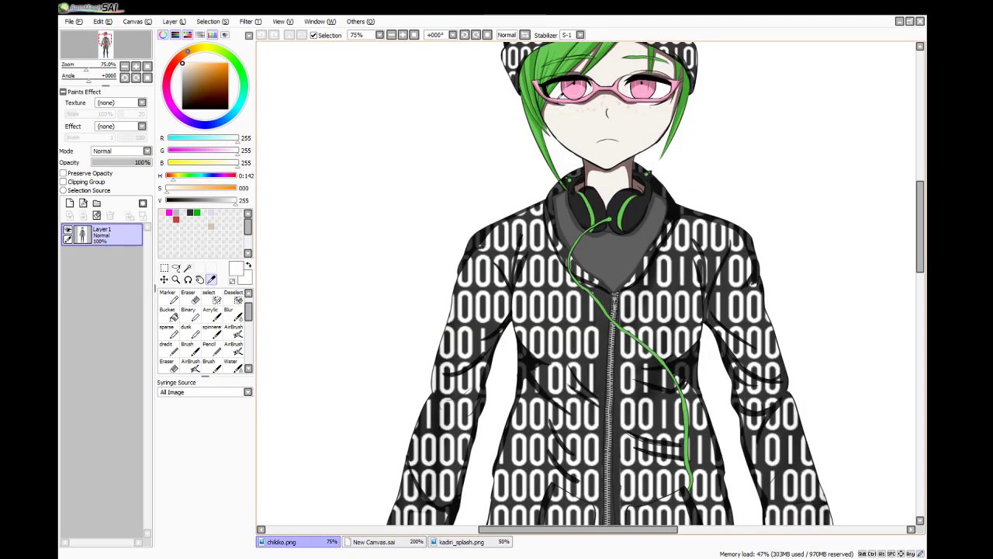
pyautogui.click(365, 543)
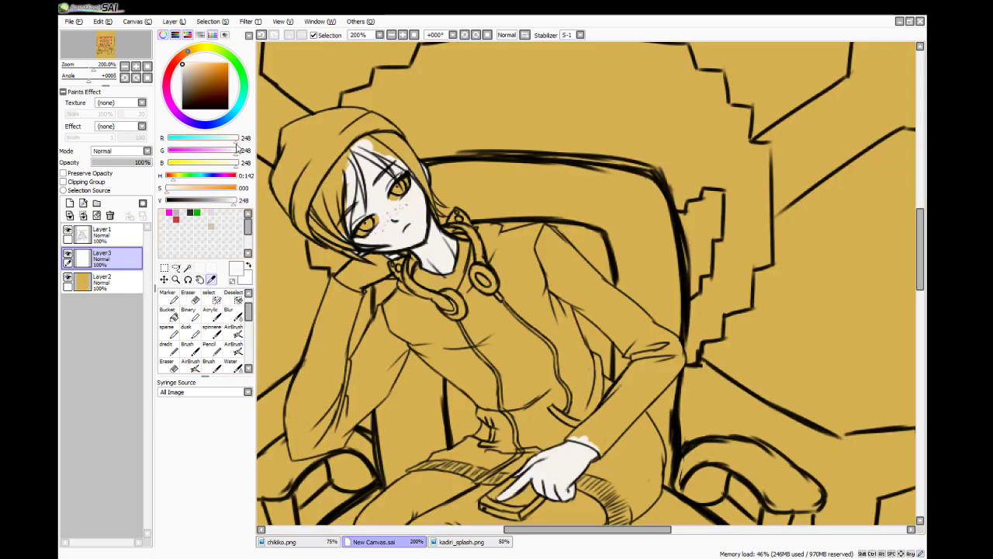
pyautogui.moveTo(186, 179); pyautogui.dragTo(211, 179)
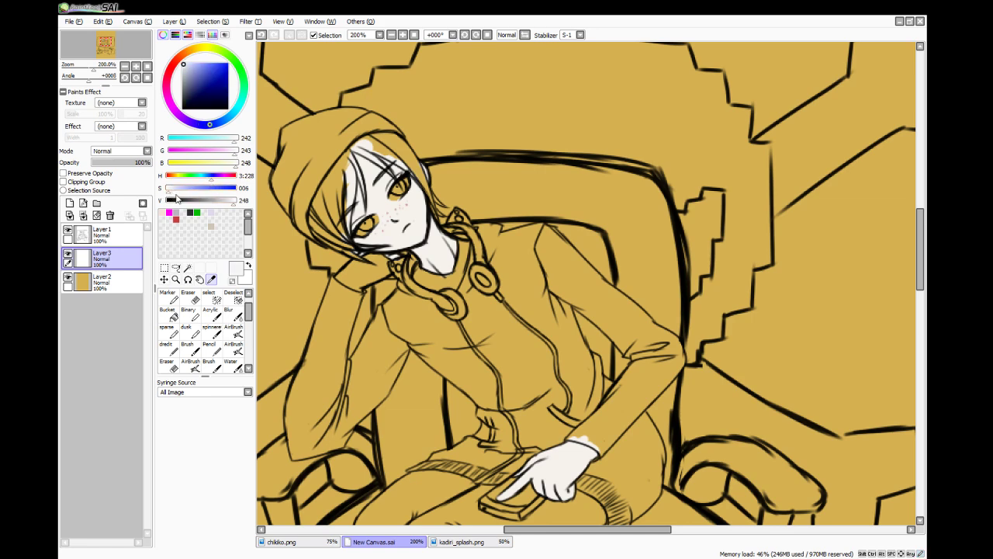
# - Add a new layer beneath the skin layer and paint both eyes with the bluish white
pyautogui.click(208, 349)
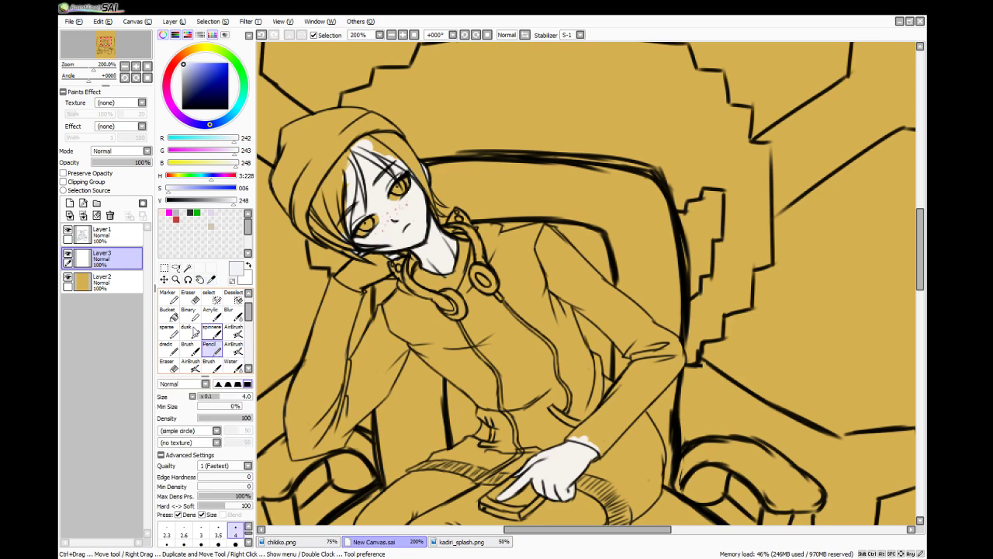
pyautogui.click(69, 202)
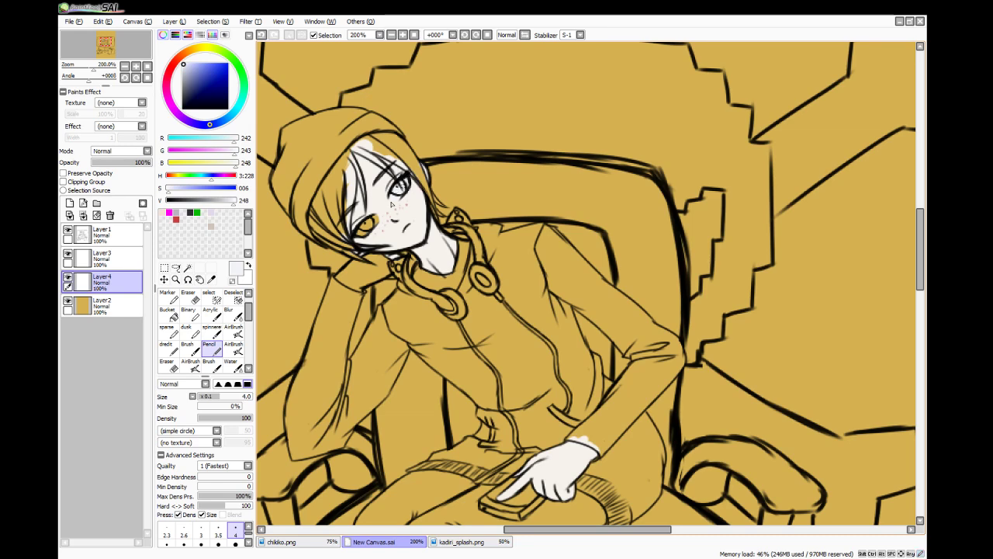
pyautogui.click(187, 348)
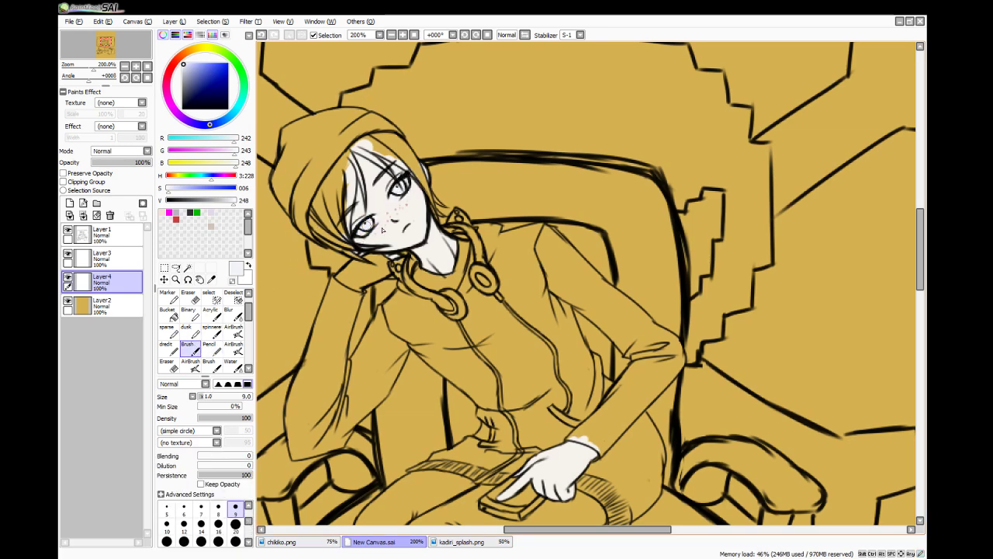
pyautogui.scroll(5, 359, 204)
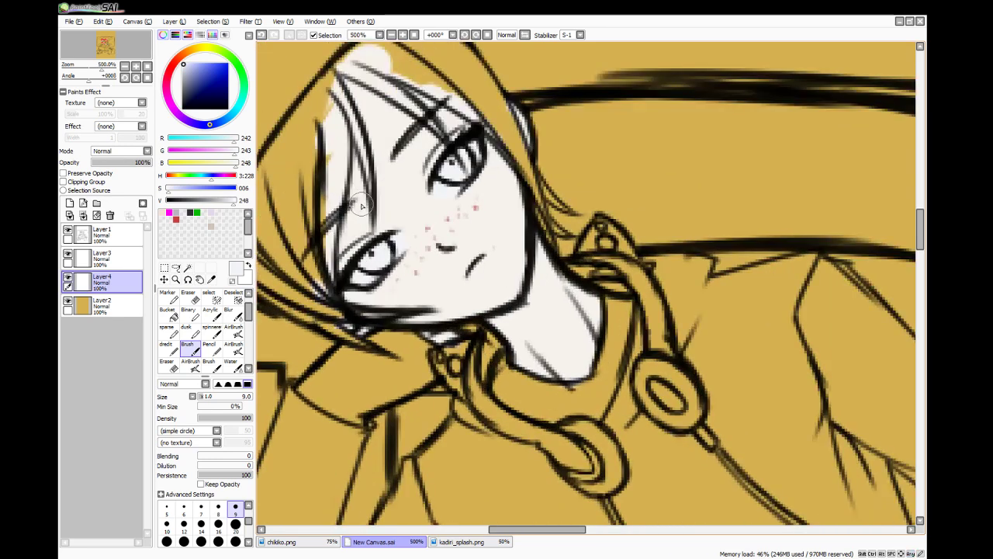
pyautogui.click(313, 557)
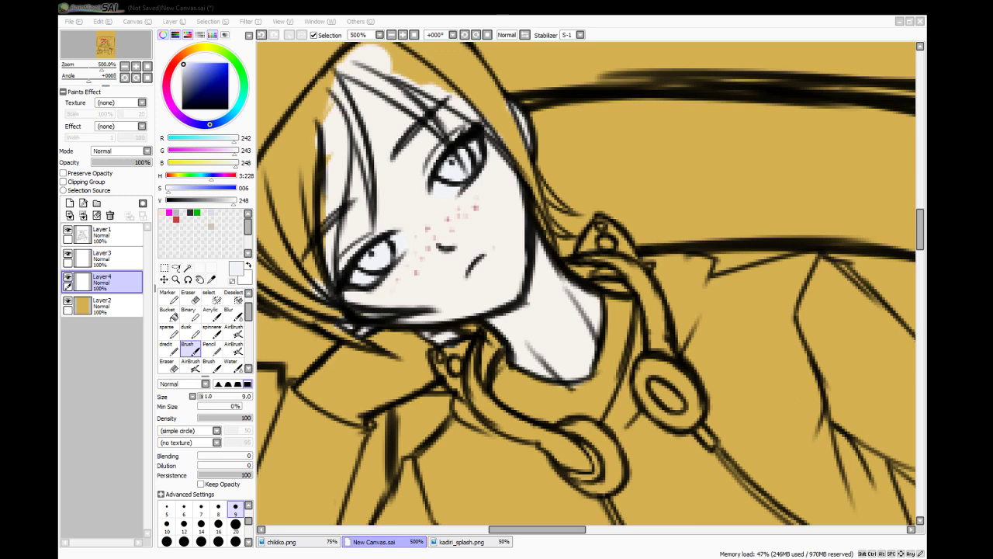
pyautogui.hotkey('alt', 'Tab')
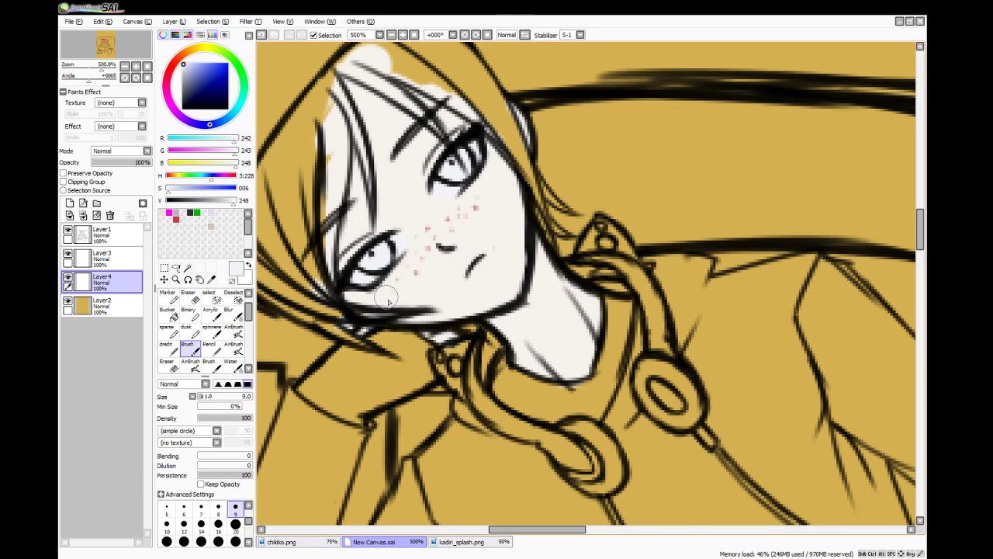
pyautogui.click(350, 557)
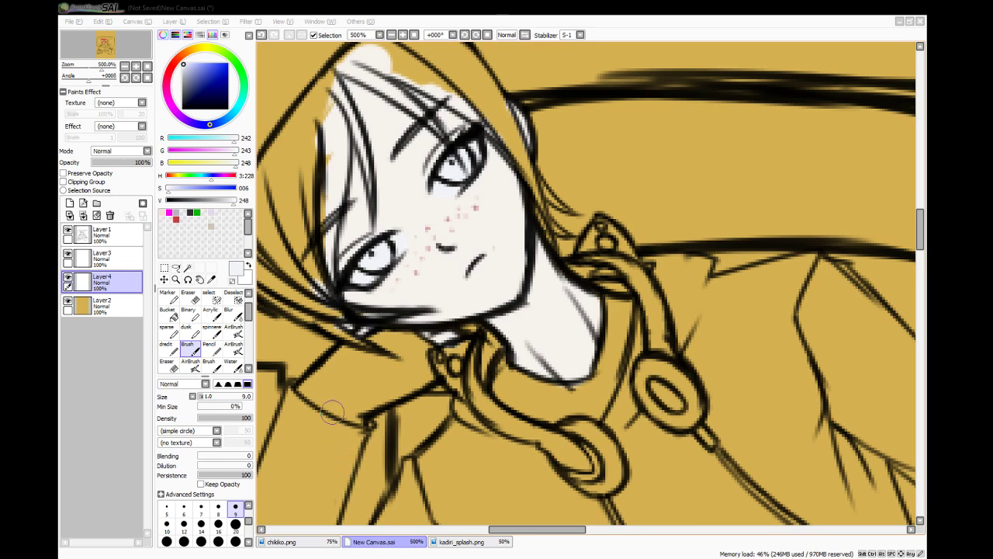
pyautogui.click(275, 9)
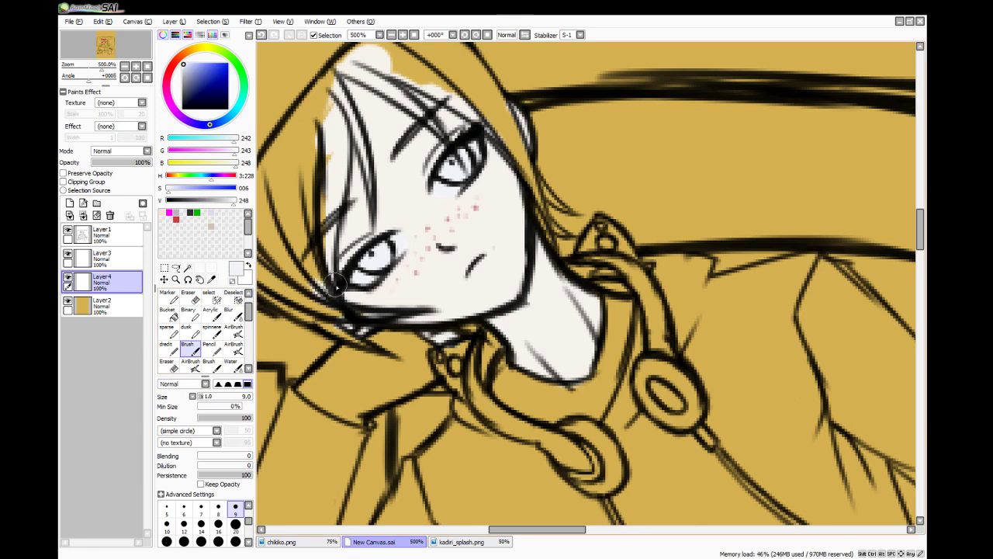
# - Add a new layer above the eye-white layer and sample the iris pink (R 253, G 170, B 208) from chikiko.png for New Canvas.sai
pyautogui.click(70, 203)
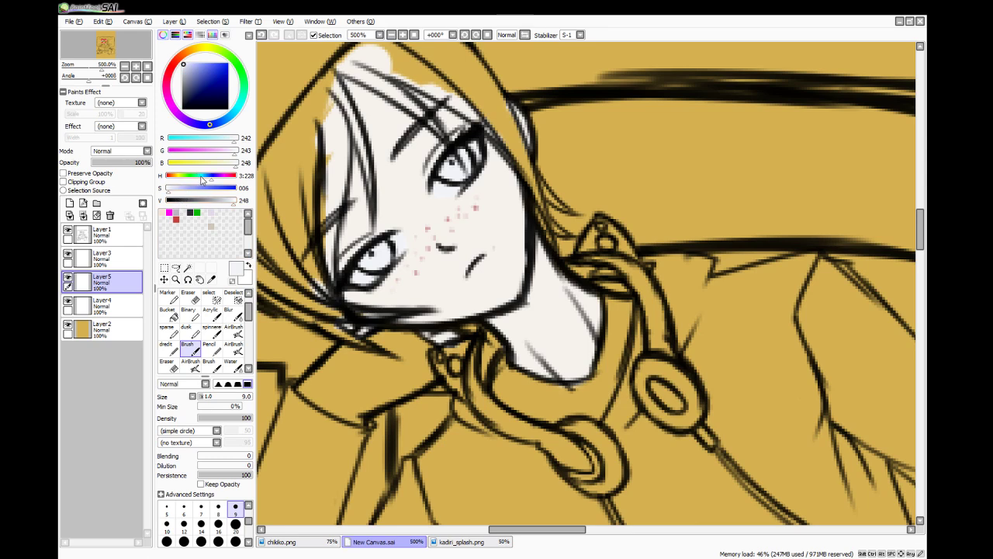
pyautogui.moveTo(202, 179); pyautogui.dragTo(190, 182)
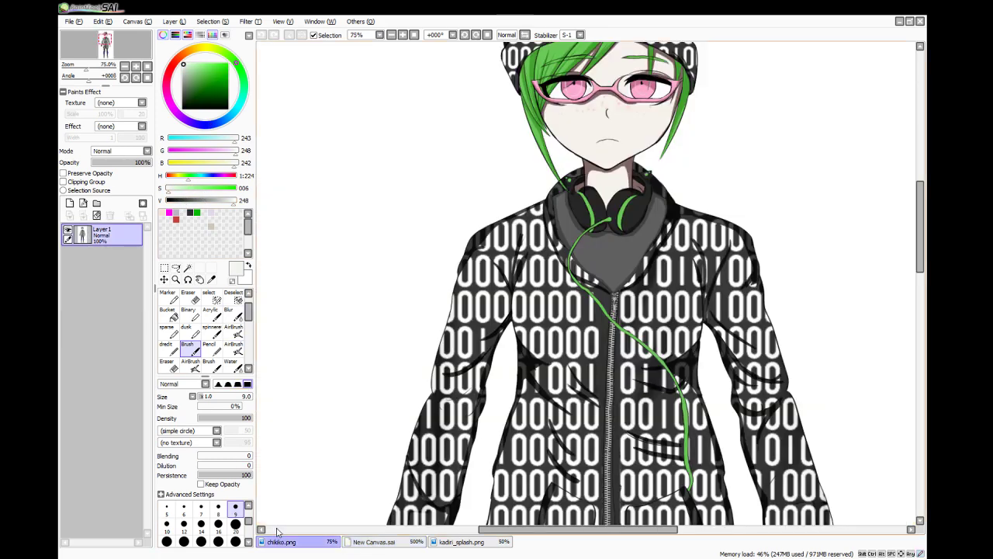
pyautogui.click(280, 541)
pyautogui.click(211, 280)
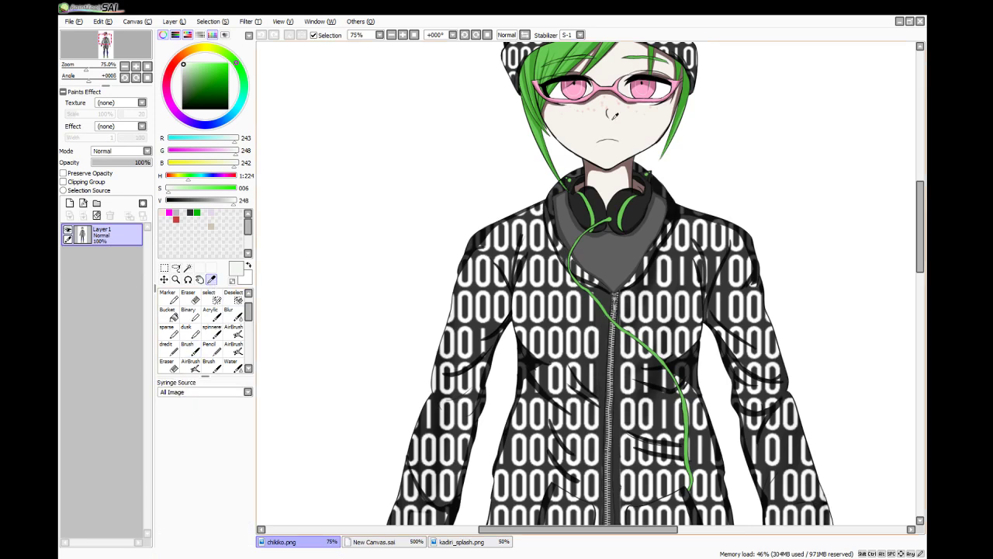
pyautogui.click(562, 136)
pyautogui.click(371, 542)
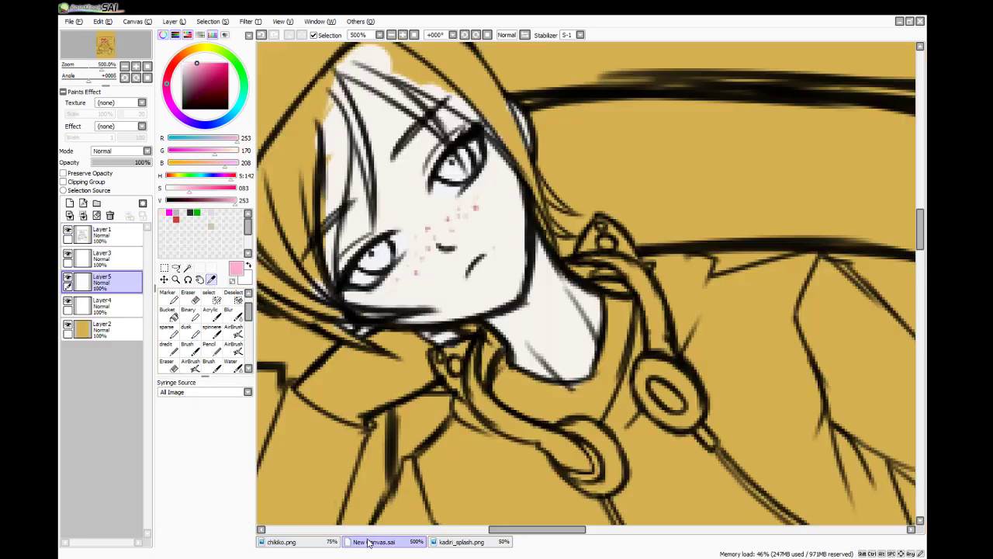
# - Paint both irises with the sampled pink using the Brush at size 9
pyautogui.click(188, 350)
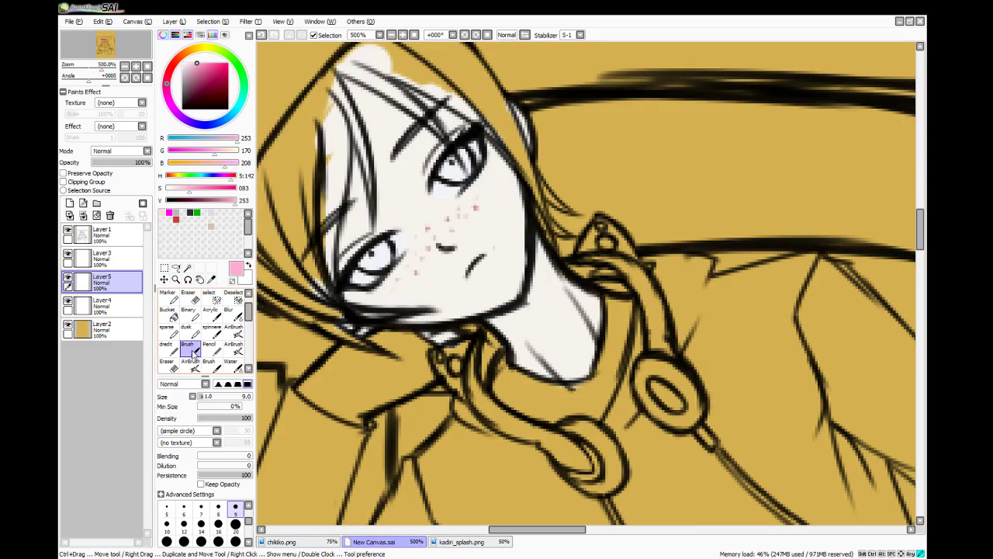
pyautogui.moveTo(364, 260); pyautogui.dragTo(383, 256)
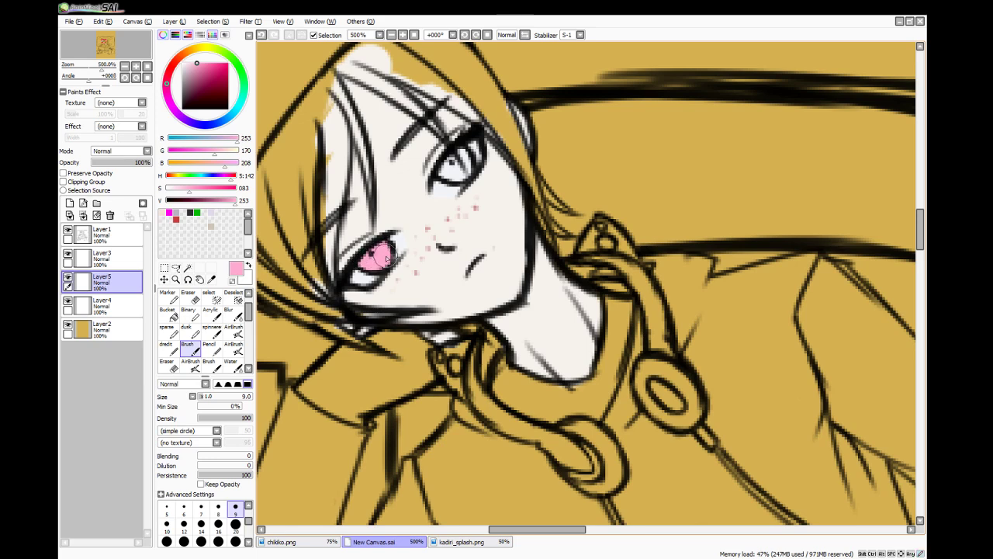
pyautogui.moveTo(464, 177)
pyautogui.mouseDown()
pyautogui.moveTo(463, 158)
pyautogui.moveTo(448, 167)
pyautogui.moveTo(461, 164)
pyautogui.mouseUp()
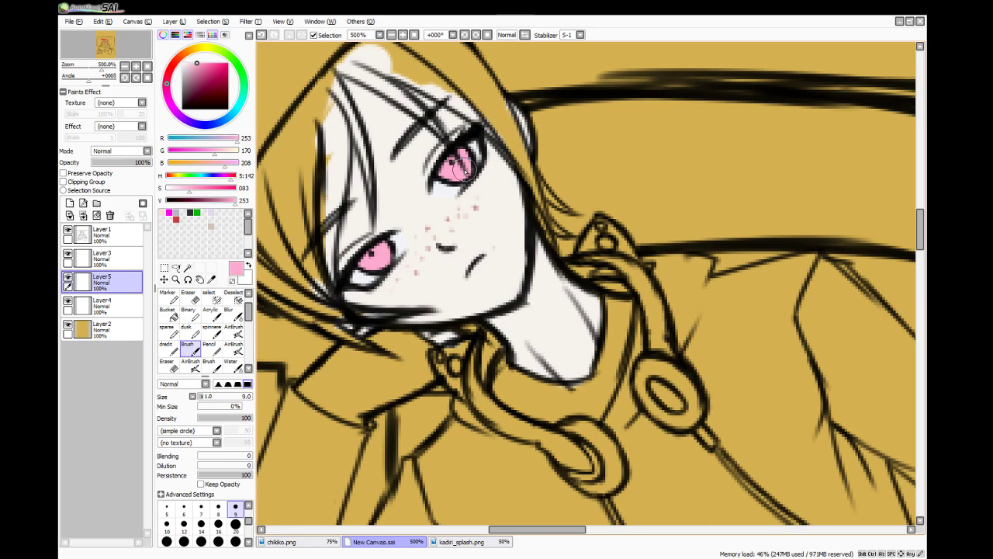
pyautogui.scroll(-2, 458, 166)
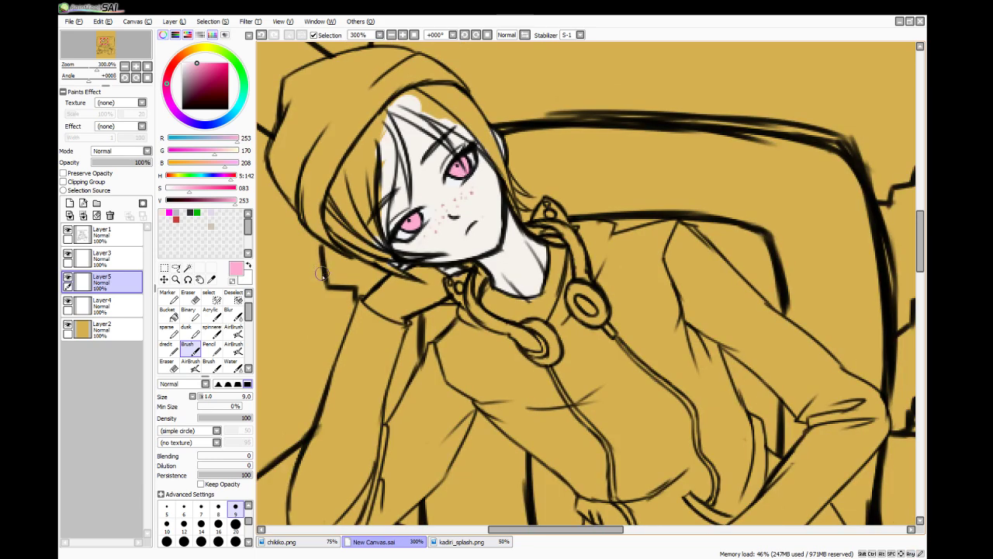
# - Add a new layer above the skin layer and sample the hair green (R 105, G 200, B 85) from chikiko.png for New Canvas.sai
pyautogui.click(115, 259)
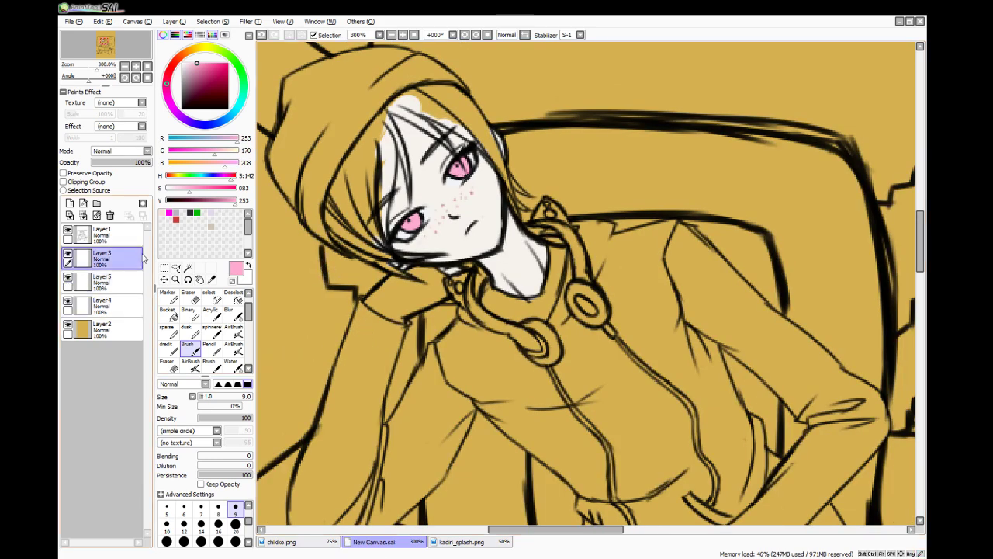
pyautogui.click(70, 203)
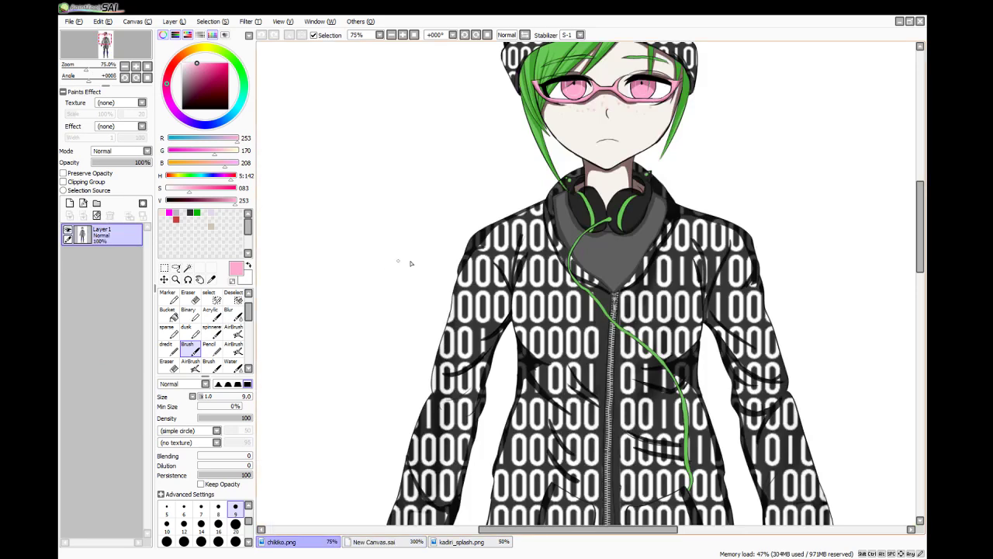
pyautogui.click(188, 268)
pyautogui.click(210, 279)
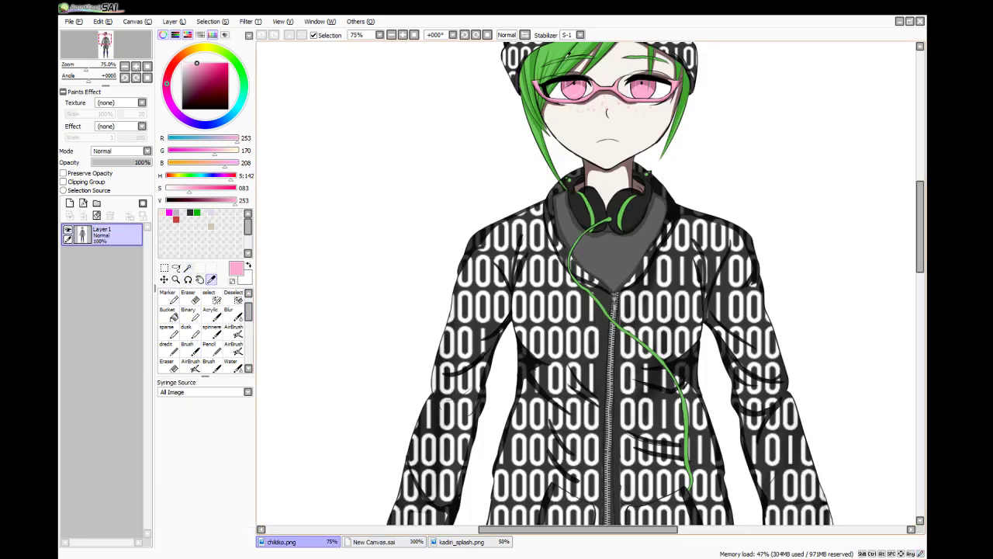
pyautogui.click(556, 49)
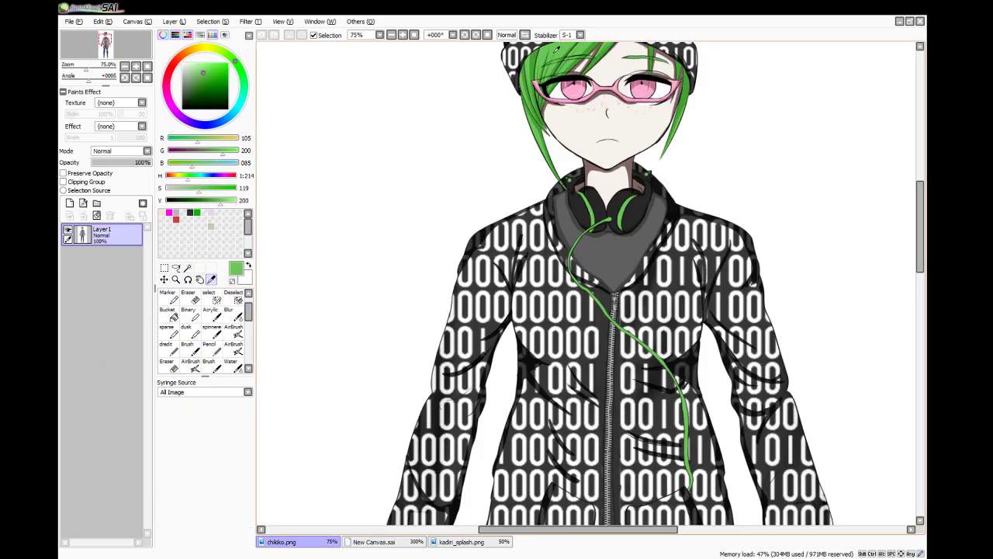
pyautogui.click(374, 542)
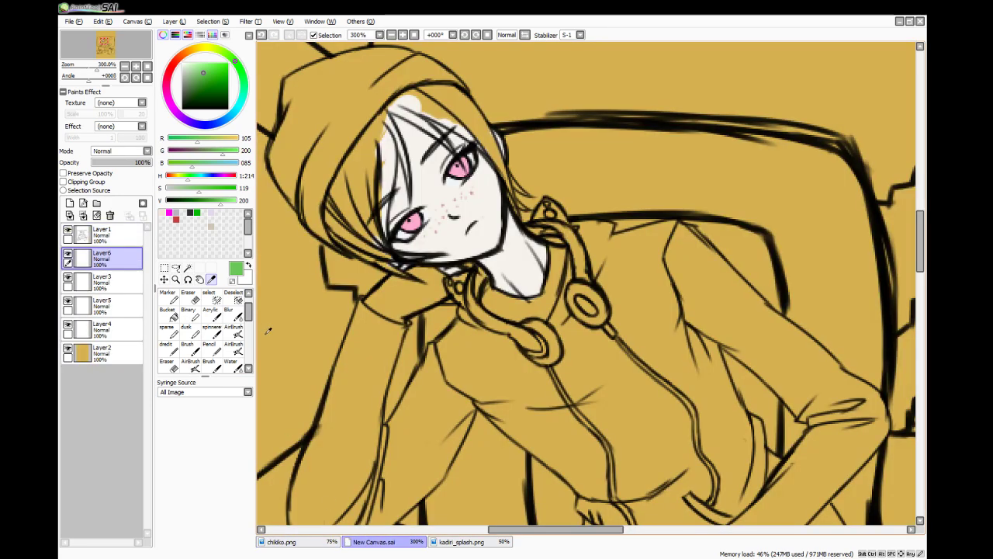
# - Paint the long thin fringe strand hanging down the middle of the forehead in the hair green at size 4
pyautogui.click(235, 366)
pyautogui.scroll(2, 362, 160)
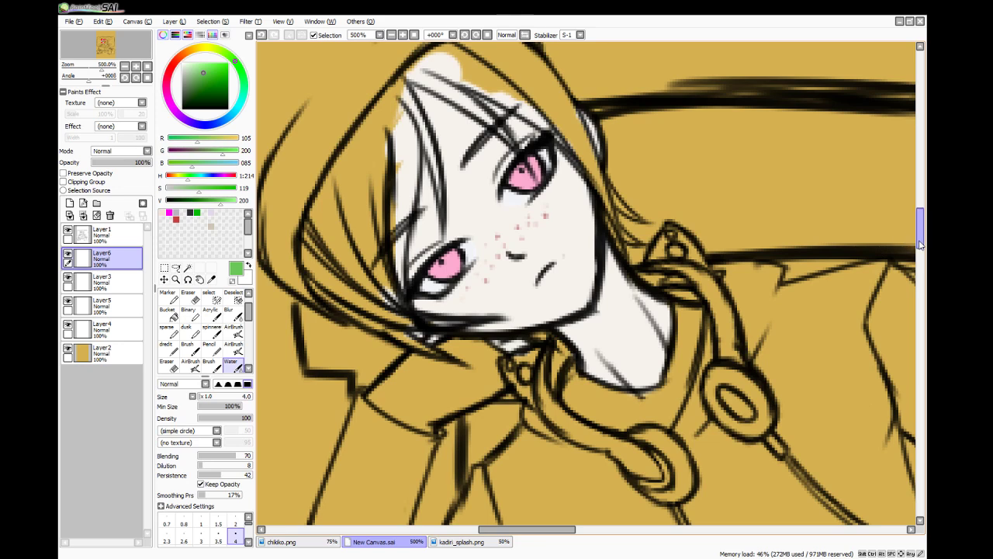
pyautogui.scroll(2, 812, 270)
pyautogui.moveTo(388, 143); pyautogui.dragTo(423, 205)
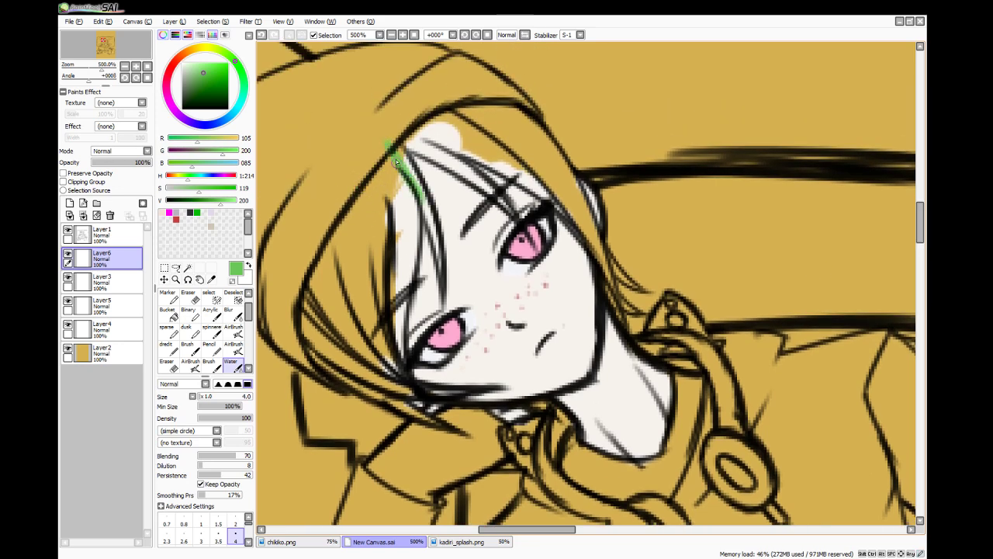
pyautogui.moveTo(397, 161); pyautogui.dragTo(434, 226)
pyautogui.moveTo(408, 179); pyautogui.dragTo(440, 250)
pyautogui.moveTo(419, 195); pyautogui.dragTo(442, 274)
pyautogui.press('n')
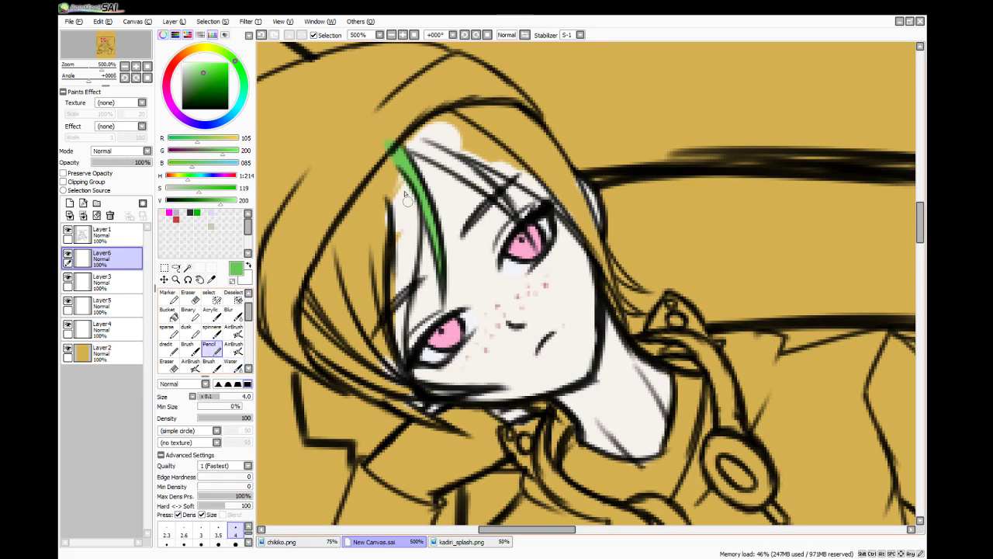
# - Fill the large side section of the fringe with the hair green using the Brush at size 9
pyautogui.click(194, 296)
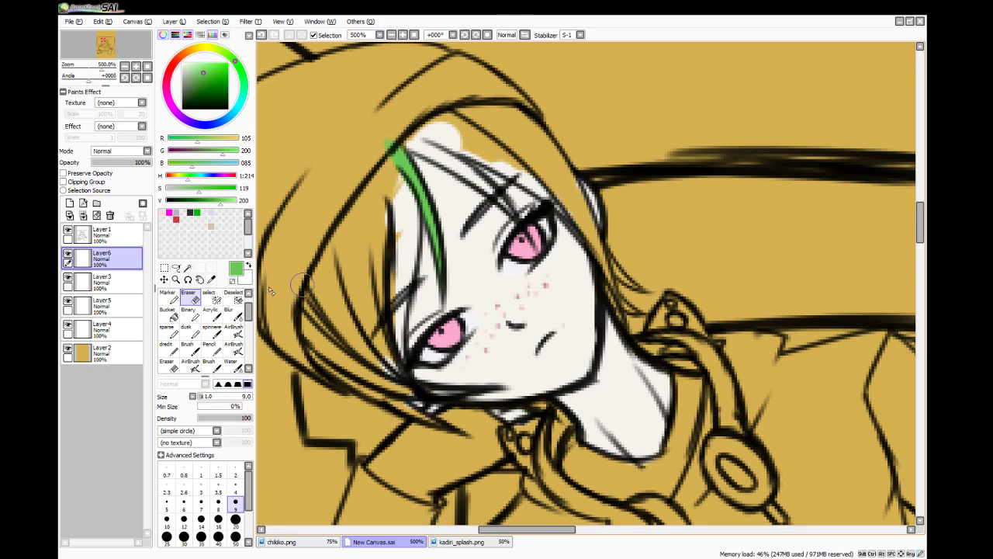
pyautogui.click(231, 364)
pyautogui.click(187, 347)
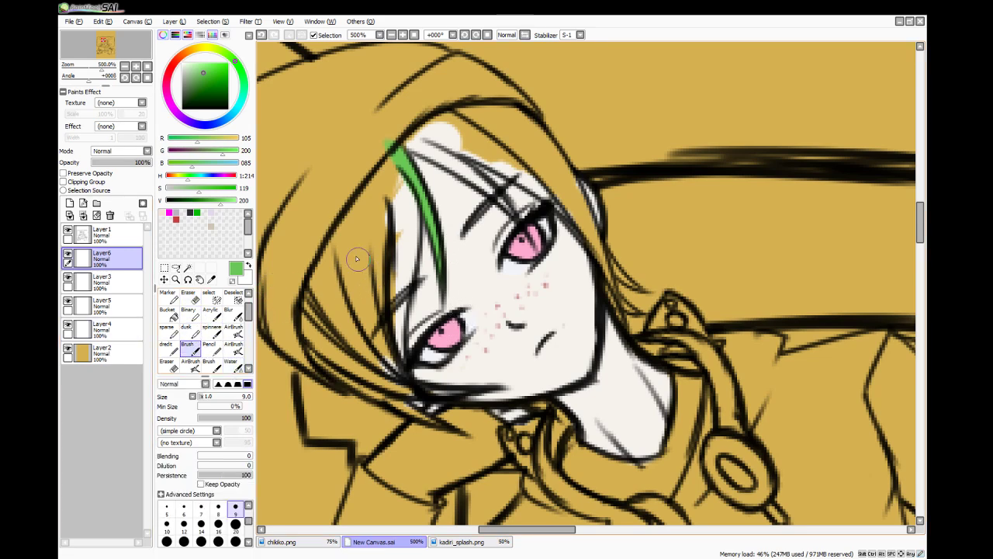
pyautogui.moveTo(382, 152)
pyautogui.mouseDown()
pyautogui.moveTo(395, 194)
pyautogui.moveTo(383, 136)
pyautogui.moveTo(399, 201)
pyautogui.moveTo(404, 184)
pyautogui.moveTo(403, 260)
pyautogui.moveTo(406, 227)
pyautogui.moveTo(395, 326)
pyautogui.moveTo(399, 255)
pyautogui.moveTo(395, 322)
pyautogui.moveTo(391, 303)
pyautogui.moveTo(407, 382)
pyautogui.moveTo(393, 373)
pyautogui.moveTo(389, 394)
pyautogui.moveTo(410, 388)
pyautogui.moveTo(338, 340)
pyautogui.moveTo(364, 378)
pyautogui.moveTo(347, 370)
pyautogui.moveTo(299, 303)
pyautogui.mouseUp()
pyautogui.moveTo(325, 353)
pyautogui.mouseDown()
pyautogui.moveTo(303, 312)
pyautogui.moveTo(311, 288)
pyautogui.moveTo(370, 371)
pyautogui.moveTo(318, 269)
pyautogui.moveTo(375, 371)
pyautogui.moveTo(315, 261)
pyautogui.moveTo(371, 374)
pyautogui.moveTo(332, 258)
pyautogui.moveTo(374, 336)
pyautogui.moveTo(373, 187)
pyautogui.moveTo(365, 267)
pyautogui.moveTo(392, 347)
pyautogui.moveTo(385, 256)
pyautogui.mouseUp()
pyautogui.moveTo(373, 183)
pyautogui.mouseDown()
pyautogui.moveTo(349, 240)
pyautogui.moveTo(350, 298)
pyautogui.moveTo(329, 319)
pyautogui.moveTo(297, 274)
pyautogui.moveTo(293, 313)
pyautogui.moveTo(313, 351)
pyautogui.mouseUp()
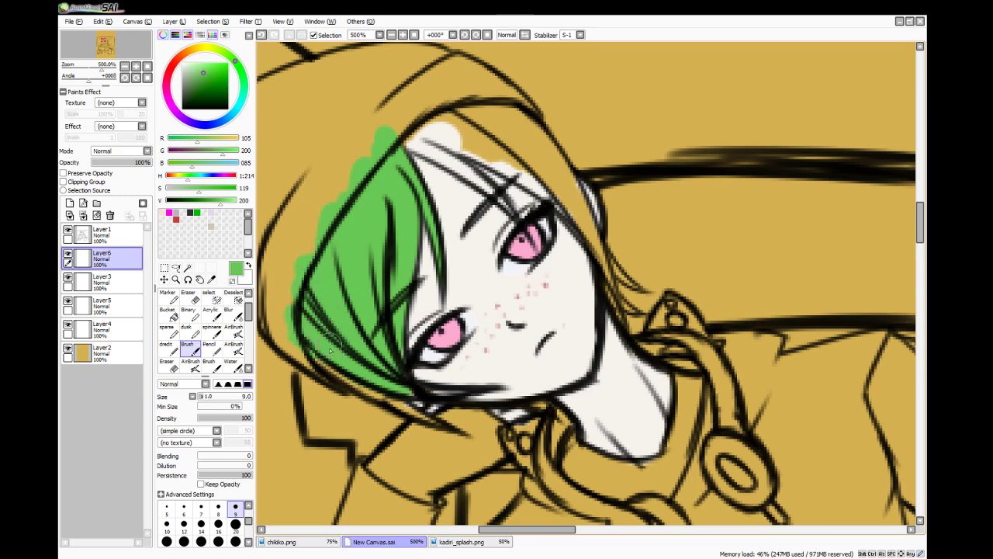
# - Hide the mustard background layer, Layer2, and make the hair layer, Layer6, active again
pyautogui.click(130, 350)
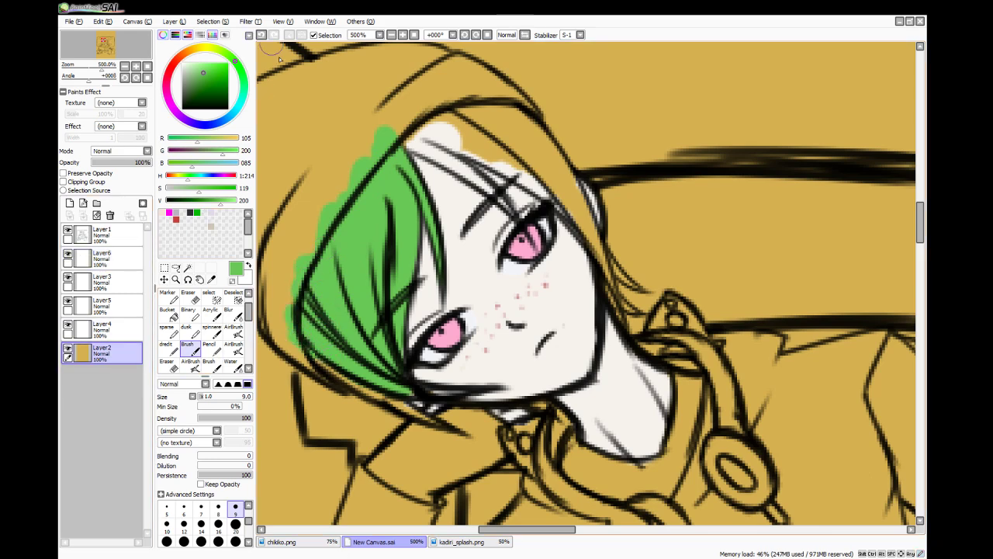
pyautogui.click(68, 350)
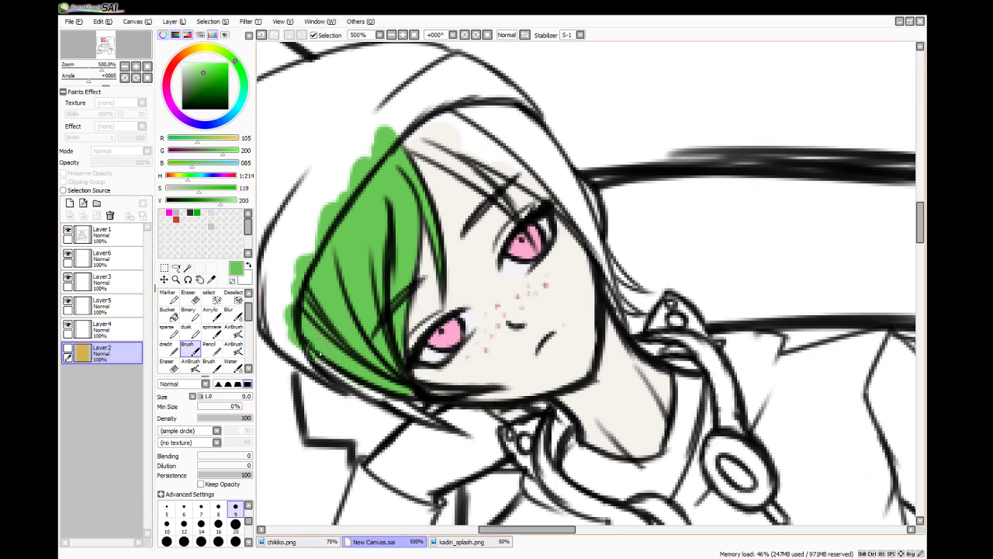
pyautogui.click(118, 254)
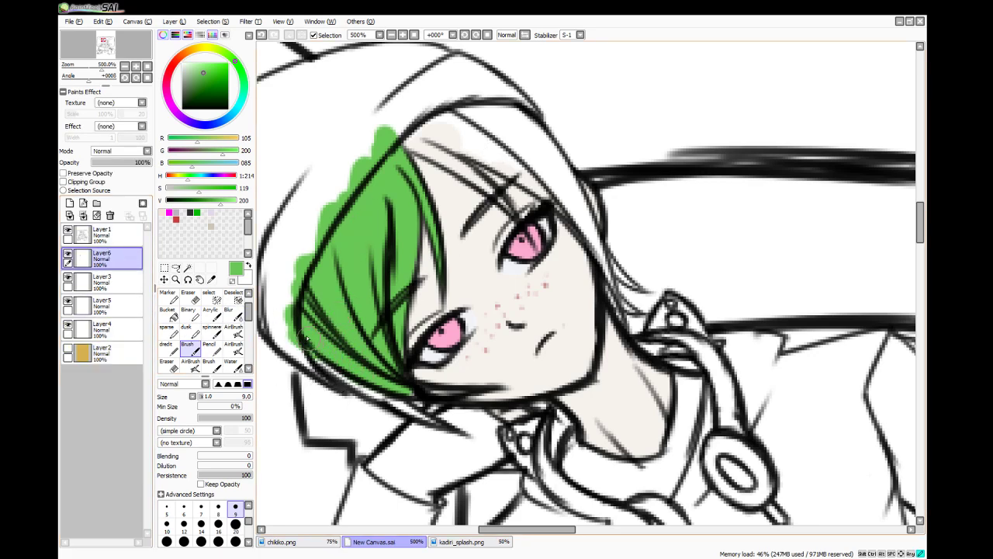
# - Paint the pointed hair tips beneath the lower cheek green with the Pencil at size 4, and clean the edge along the jaw with the Eraser
pyautogui.click(221, 351)
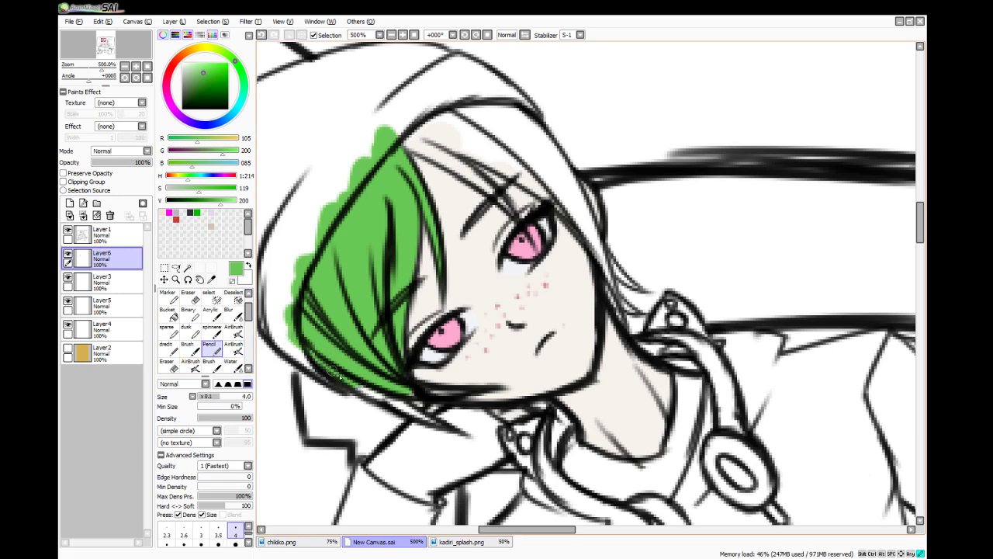
pyautogui.moveTo(321, 359); pyautogui.dragTo(435, 423)
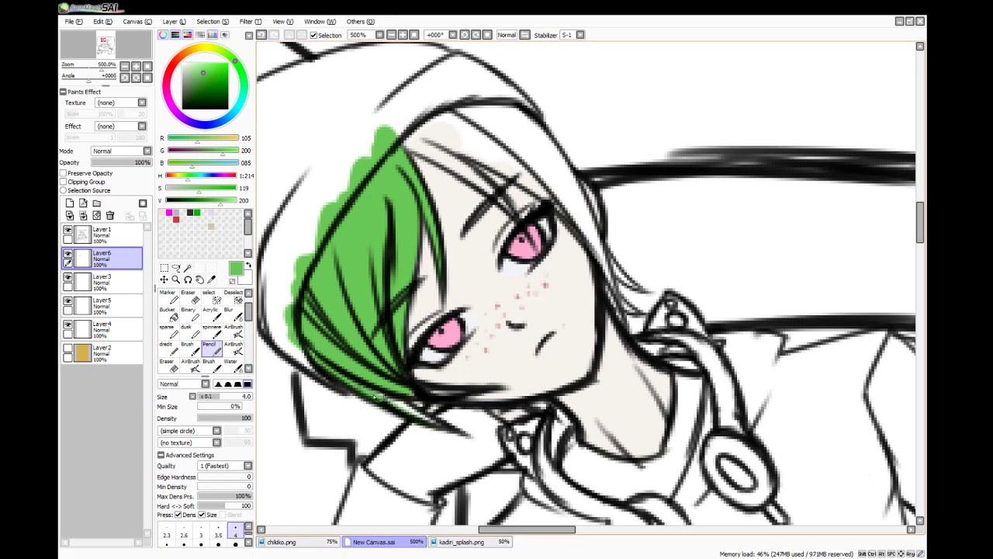
pyautogui.moveTo(372, 394); pyautogui.dragTo(435, 421)
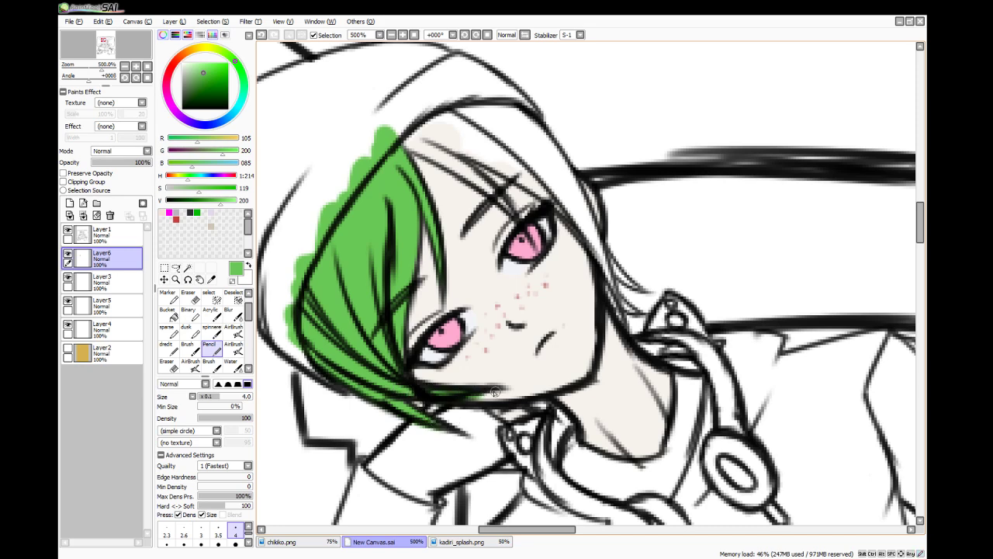
pyautogui.press('e')
pyautogui.moveTo(472, 413); pyautogui.dragTo(519, 394)
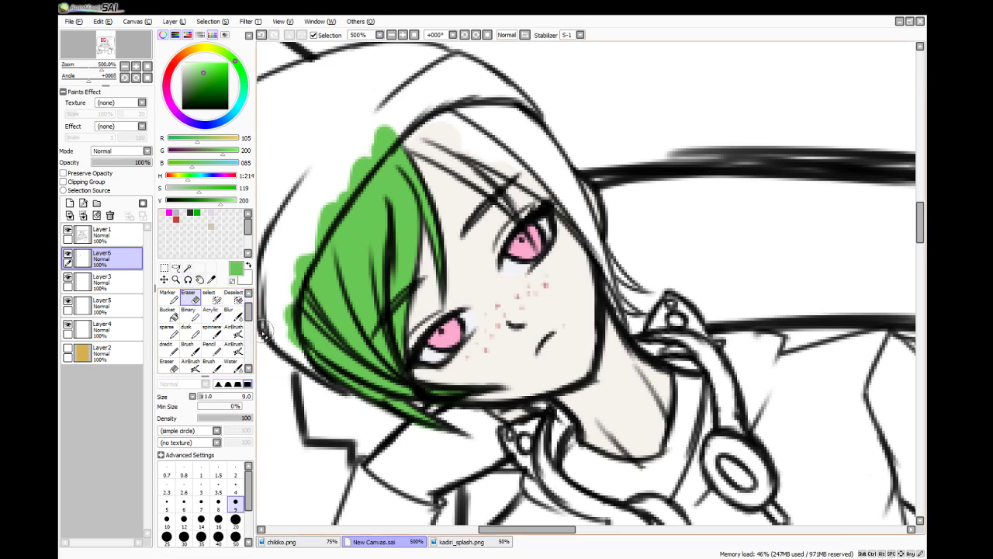
# - Paint the fringe strands running from the parting across the eyebrow to the upper eye green with the Brush and Pencil
pyautogui.click(187, 344)
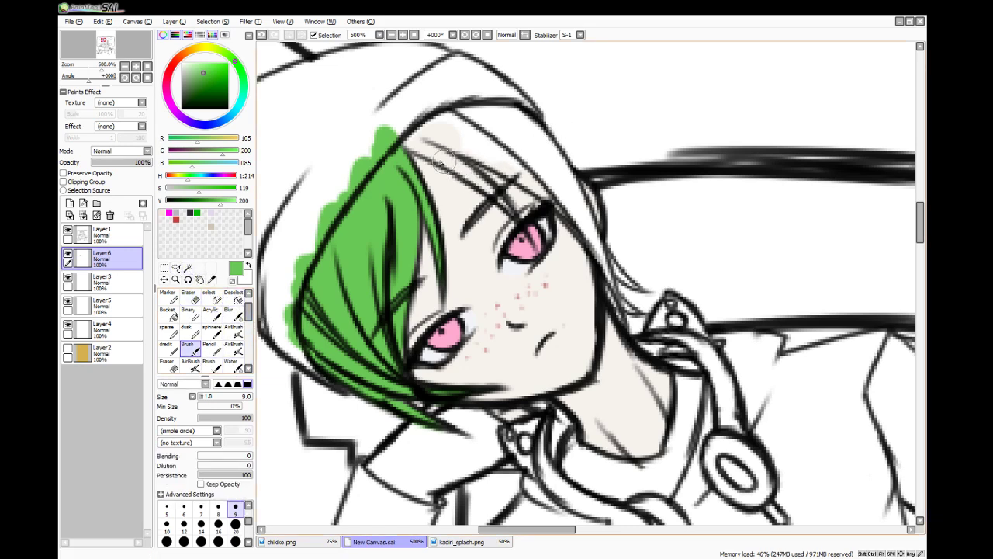
pyautogui.moveTo(401, 151)
pyautogui.mouseDown()
pyautogui.moveTo(427, 147)
pyautogui.moveTo(412, 144)
pyautogui.moveTo(443, 167)
pyautogui.moveTo(409, 149)
pyautogui.moveTo(469, 177)
pyautogui.moveTo(438, 158)
pyautogui.moveTo(483, 194)
pyautogui.moveTo(498, 193)
pyautogui.moveTo(517, 215)
pyautogui.mouseUp()
pyautogui.press('n')
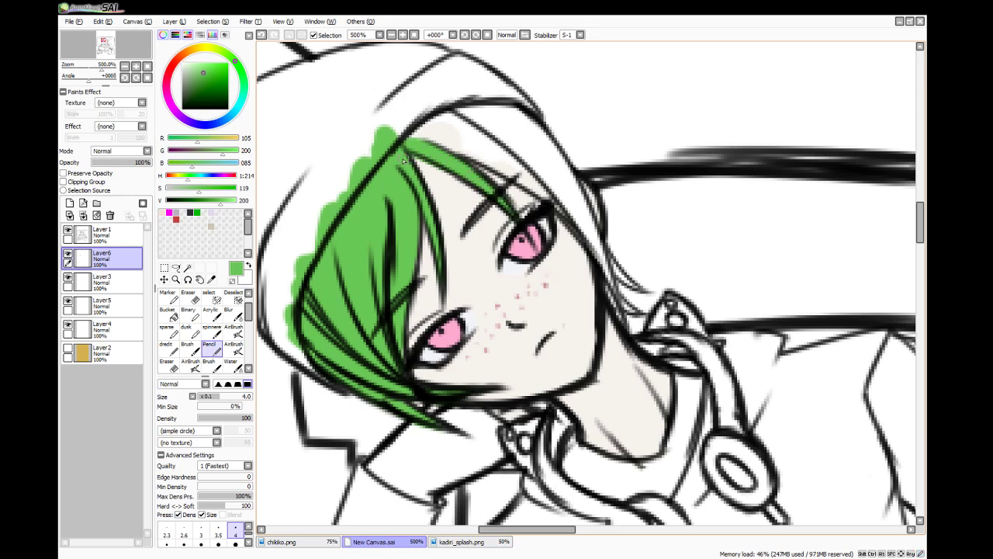
pyautogui.moveTo(424, 139)
pyautogui.mouseDown()
pyautogui.moveTo(407, 129)
pyautogui.moveTo(532, 190)
pyautogui.mouseUp()
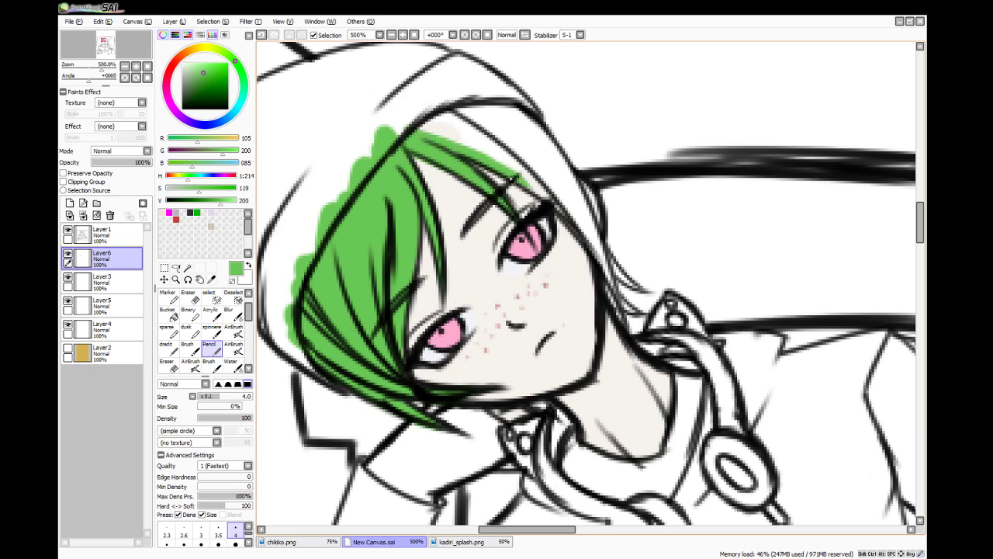
pyautogui.moveTo(477, 152); pyautogui.dragTo(580, 223)
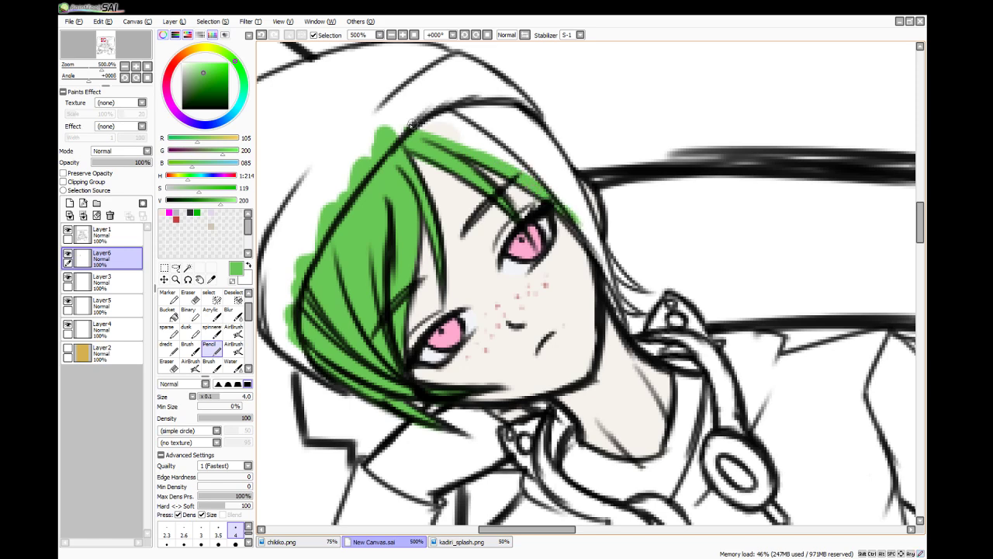
# - Fill the hair between the parting, the hat brim and the far side of the face green with the Pencil and size 9 Brush
pyautogui.moveTo(425, 128); pyautogui.dragTo(518, 166)
pyautogui.moveTo(439, 132); pyautogui.dragTo(518, 166)
pyautogui.moveTo(419, 114)
pyautogui.mouseDown()
pyautogui.moveTo(539, 190)
pyautogui.moveTo(444, 117)
pyautogui.moveTo(524, 165)
pyautogui.moveTo(443, 117)
pyautogui.moveTo(509, 148)
pyautogui.mouseUp()
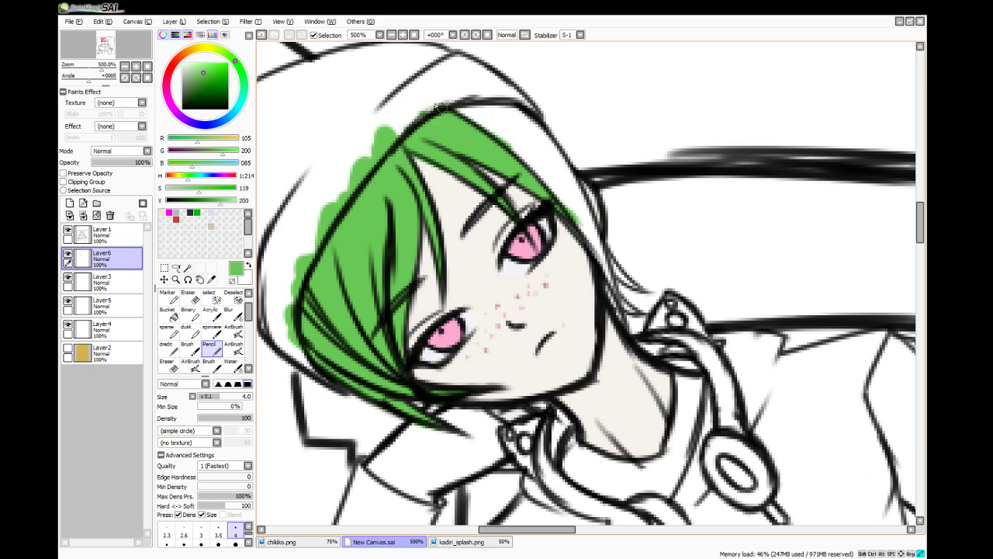
pyautogui.moveTo(412, 112)
pyautogui.mouseDown()
pyautogui.moveTo(388, 138)
pyautogui.moveTo(432, 99)
pyautogui.mouseUp()
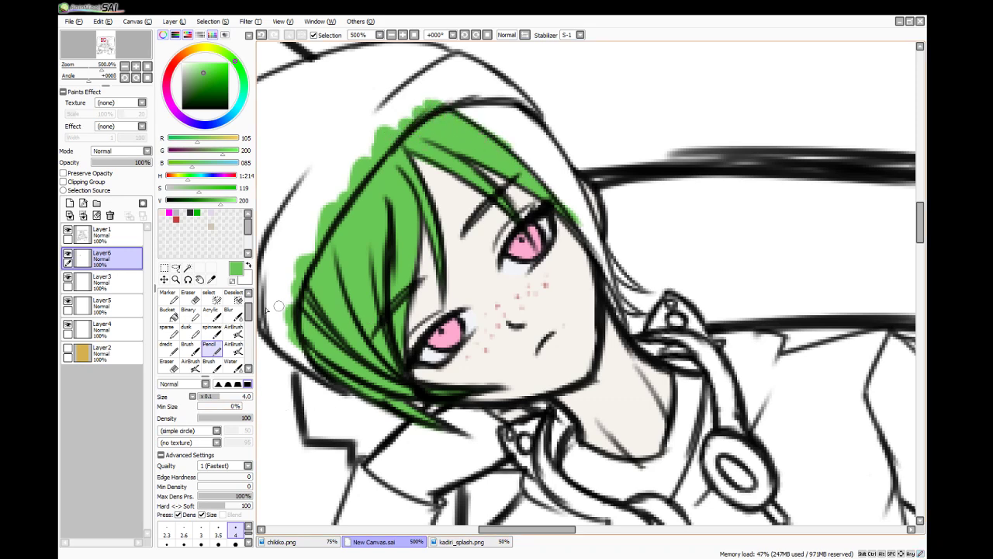
pyautogui.click(187, 346)
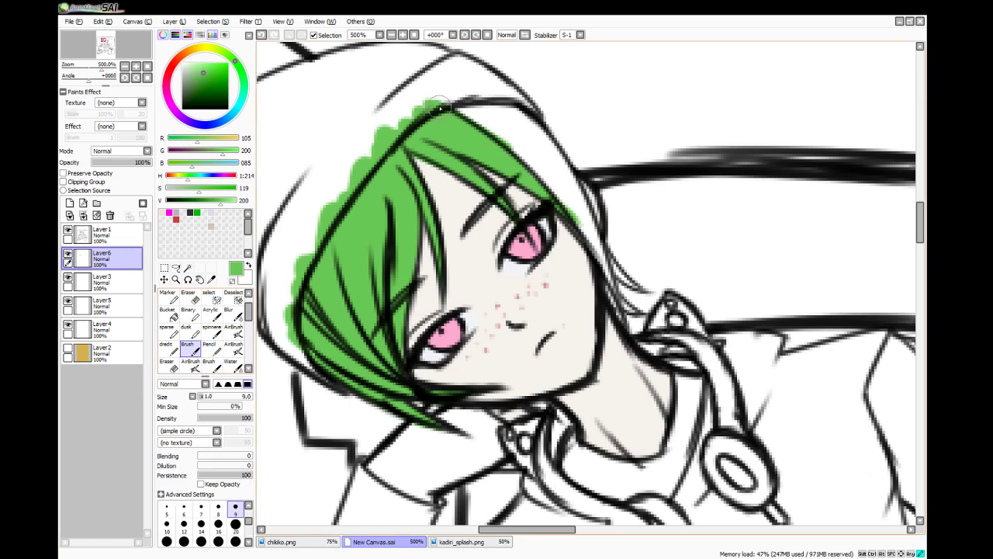
pyautogui.moveTo(439, 106)
pyautogui.mouseDown()
pyautogui.moveTo(534, 156)
pyautogui.moveTo(476, 117)
pyautogui.moveTo(486, 129)
pyautogui.moveTo(474, 131)
pyautogui.moveTo(453, 105)
pyautogui.moveTo(540, 142)
pyautogui.moveTo(504, 109)
pyautogui.moveTo(564, 176)
pyautogui.moveTo(516, 123)
pyautogui.moveTo(553, 163)
pyautogui.moveTo(505, 137)
pyautogui.moveTo(571, 208)
pyautogui.moveTo(539, 133)
pyautogui.moveTo(592, 237)
pyautogui.moveTo(535, 150)
pyautogui.moveTo(601, 253)
pyautogui.moveTo(541, 174)
pyautogui.moveTo(595, 243)
pyautogui.mouseUp()
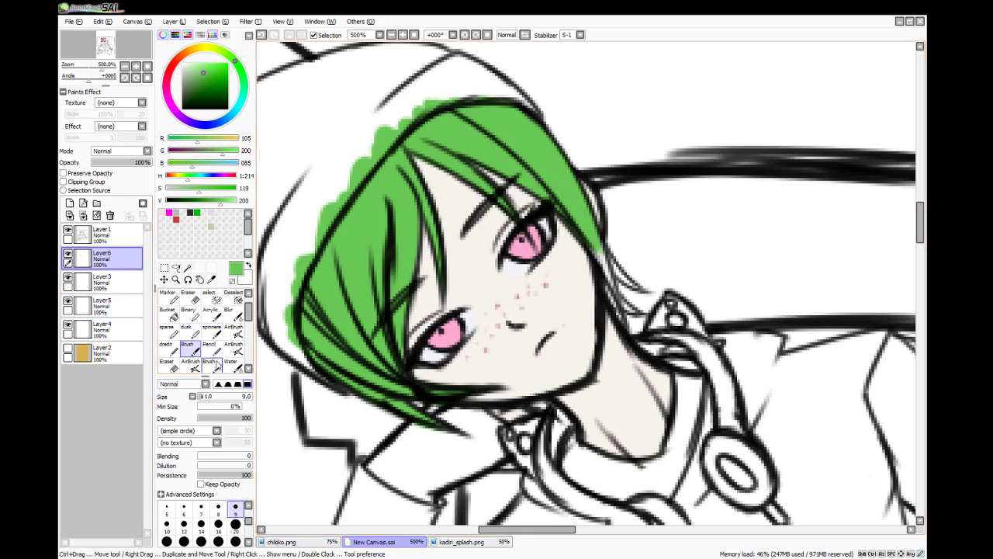
# - Paint the thin hair strands hanging beside the jaw and neck green with the Pencil, and tidy the hair edges with the Eraser
pyautogui.click(209, 349)
pyautogui.moveTo(584, 237)
pyautogui.mouseDown()
pyautogui.moveTo(598, 262)
pyautogui.moveTo(579, 229)
pyautogui.moveTo(613, 295)
pyautogui.moveTo(603, 257)
pyautogui.moveTo(622, 322)
pyautogui.mouseUp()
pyautogui.moveTo(607, 270); pyautogui.dragTo(623, 323)
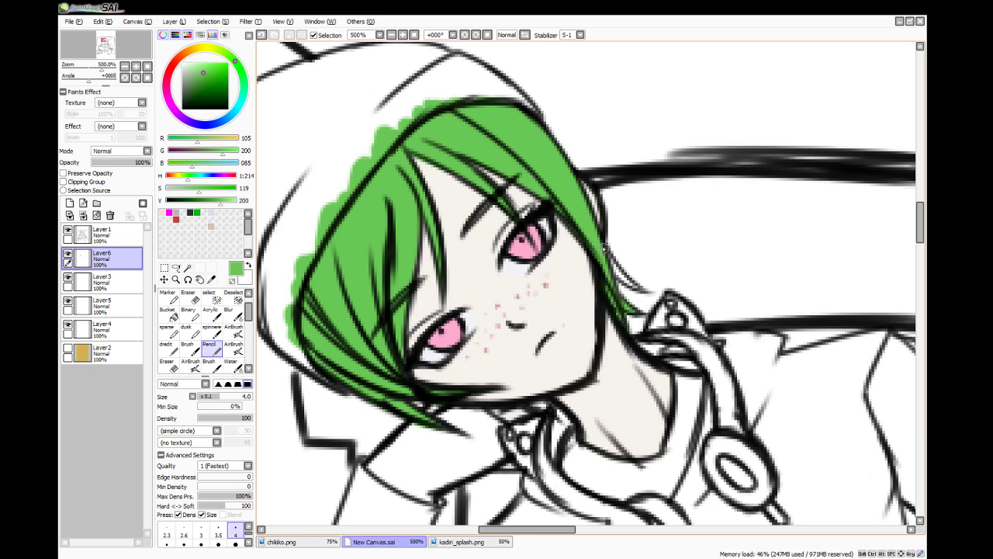
pyautogui.moveTo(604, 246)
pyautogui.mouseDown()
pyautogui.moveTo(635, 284)
pyautogui.moveTo(606, 254)
pyautogui.moveTo(658, 294)
pyautogui.mouseUp()
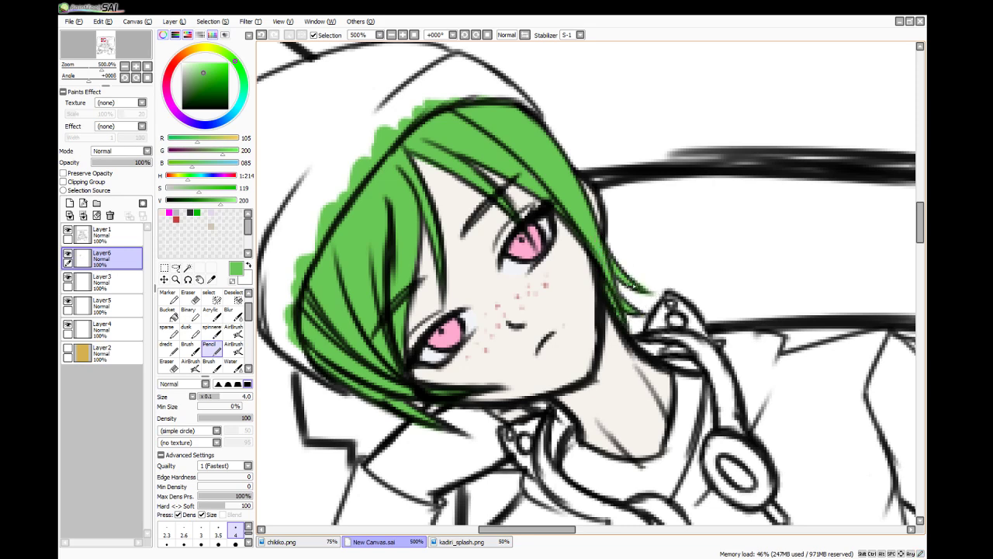
pyautogui.press('e')
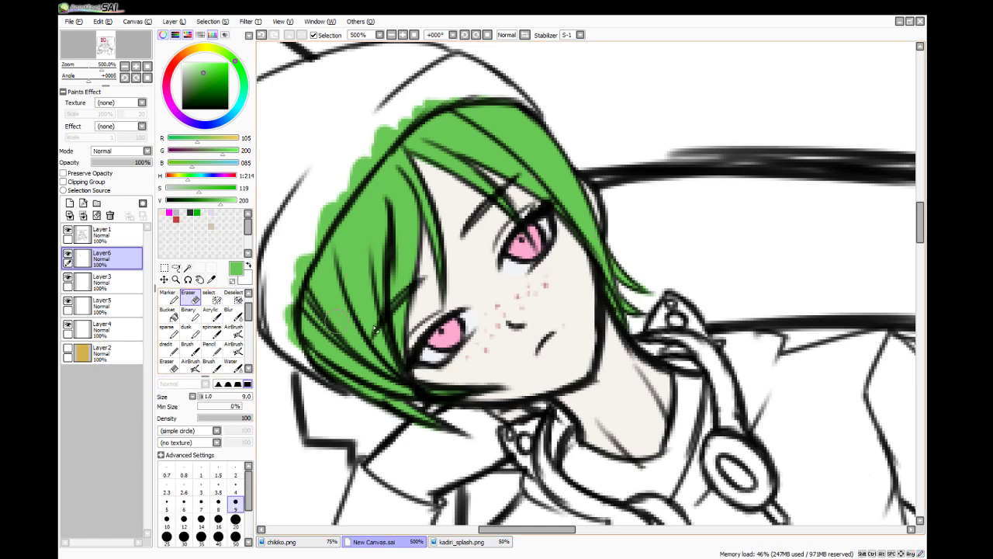
pyautogui.moveTo(667, 290); pyautogui.dragTo(648, 277)
pyautogui.click(210, 346)
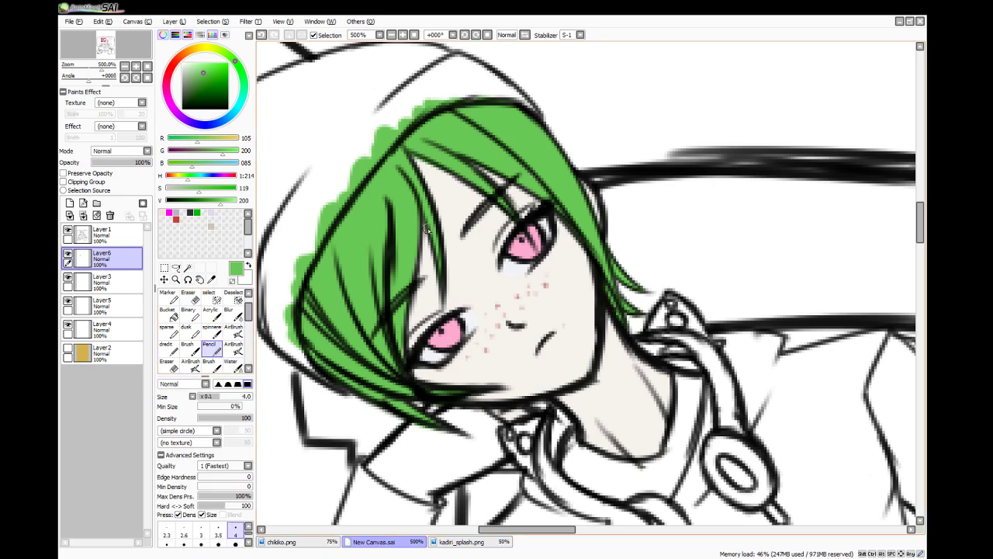
pyautogui.moveTo(419, 262); pyautogui.dragTo(415, 272)
pyautogui.press('e')
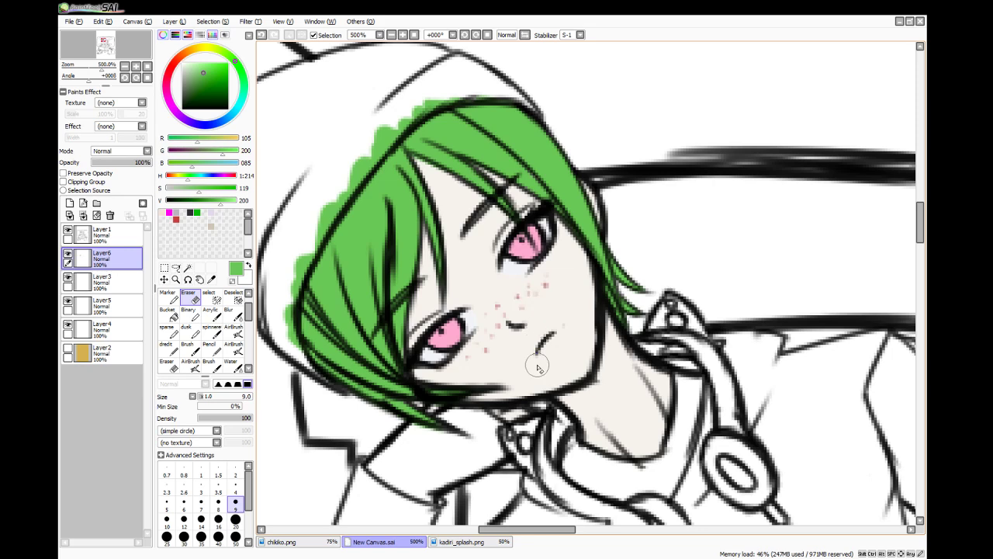
# - Show the mustard background layer, Layer2, behind the figure
pyautogui.scroll(-3, 536, 363)
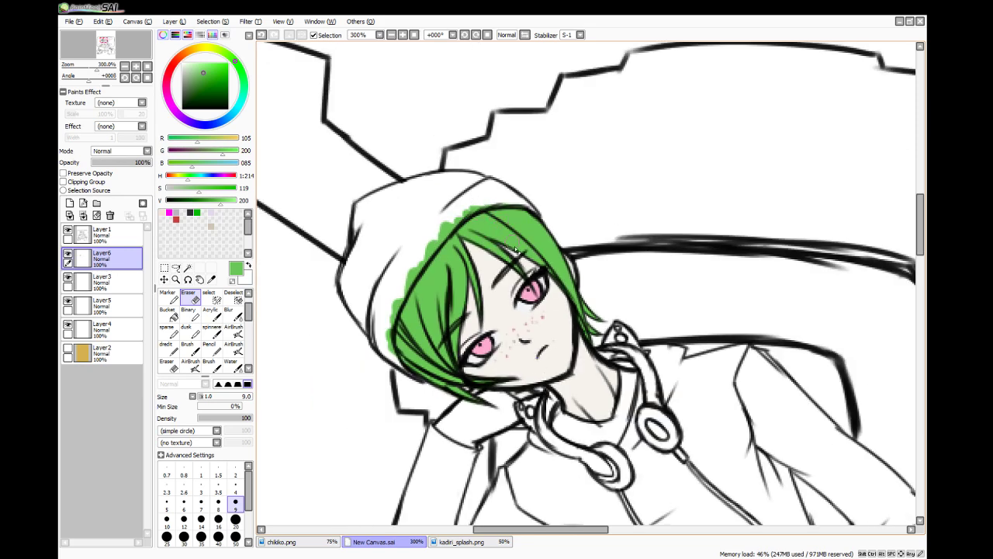
pyautogui.scroll(-1, 542, 371)
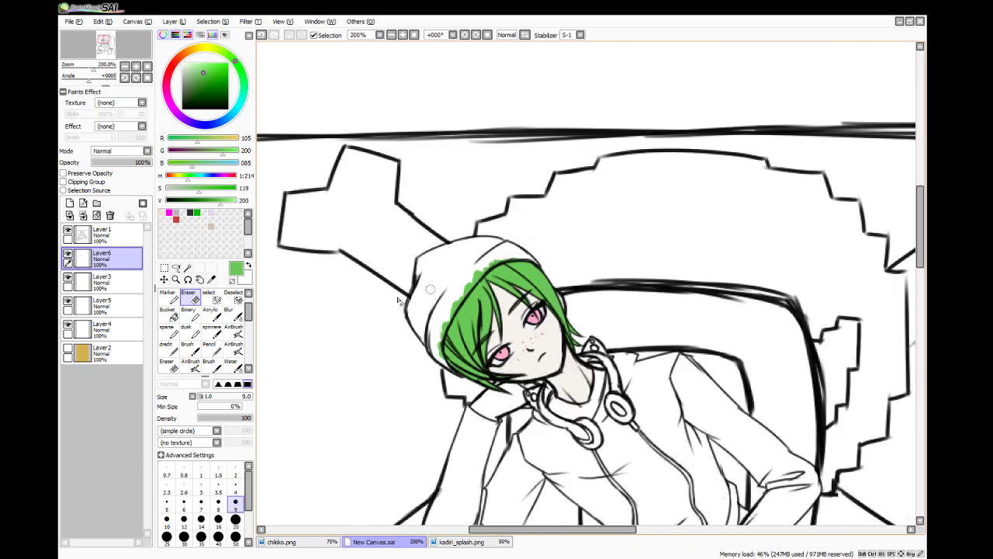
pyautogui.click(68, 349)
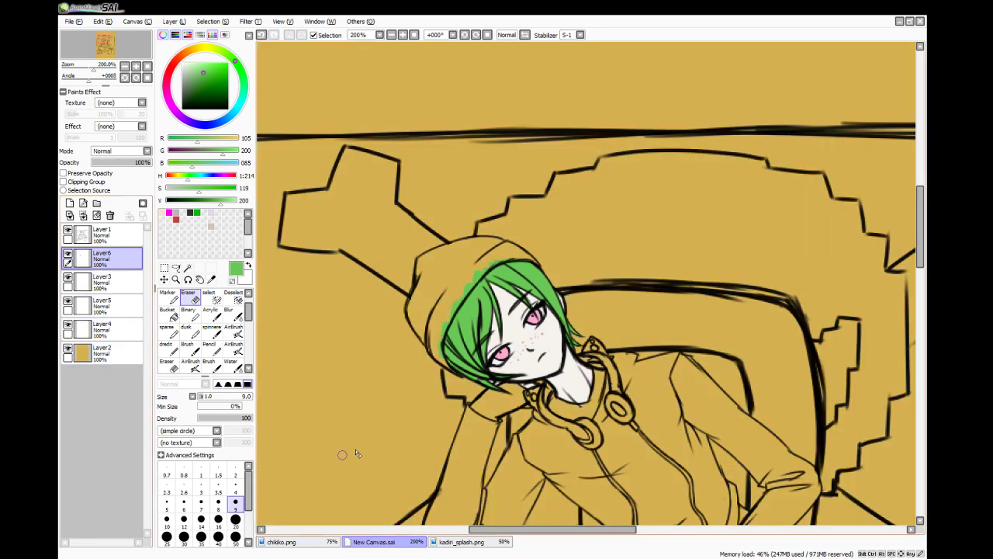
# - Sample the jacket's dark grey from the character reference image and return to New Canvas.sai
pyautogui.click(315, 546)
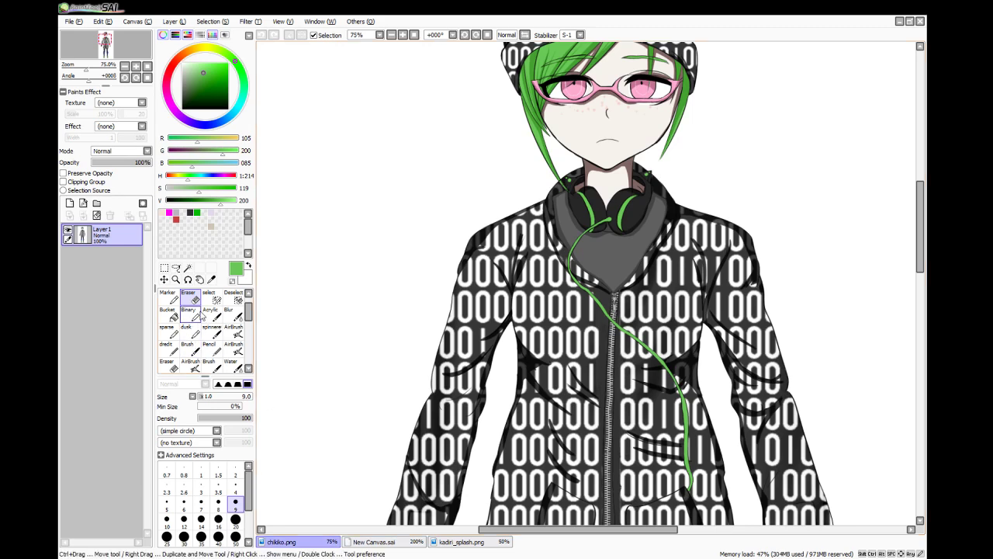
pyautogui.click(211, 279)
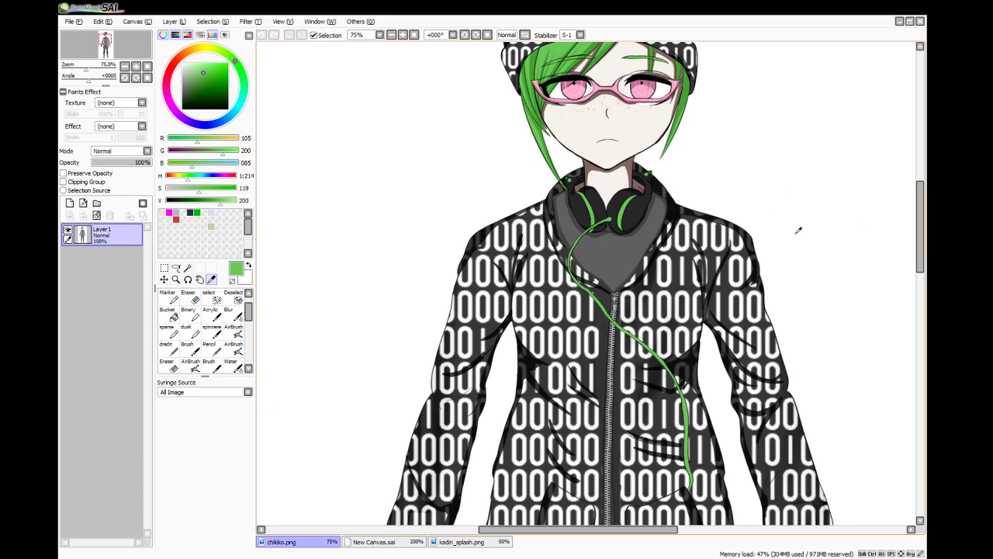
pyautogui.click(601, 307)
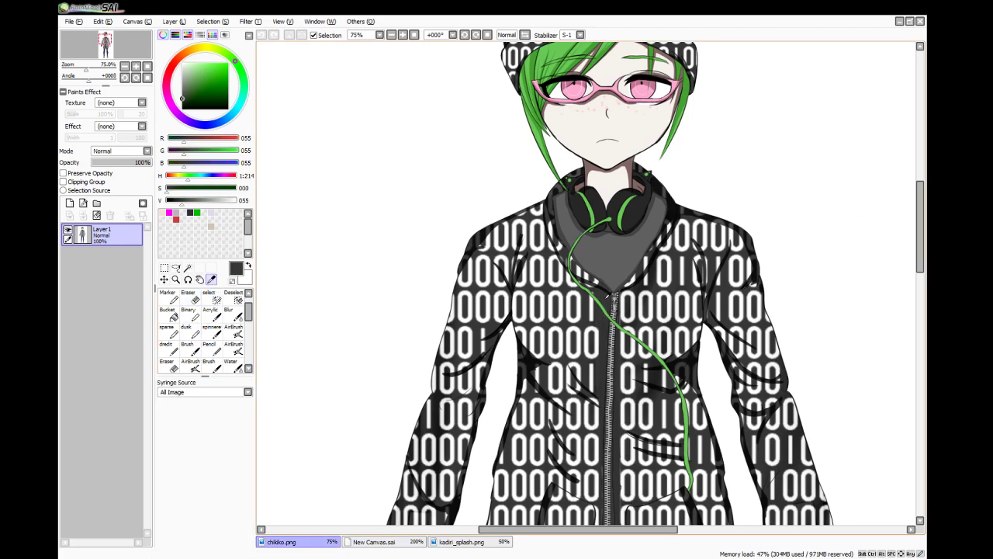
pyautogui.click(357, 547)
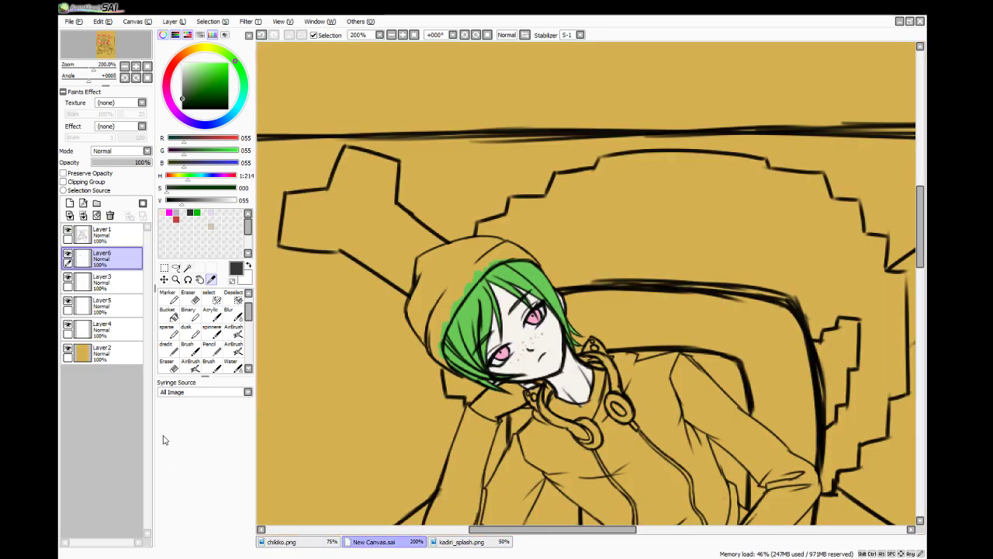
# - Add a new normal layer for the jacket colour between Layer6 and Layer3
pyautogui.click(83, 204)
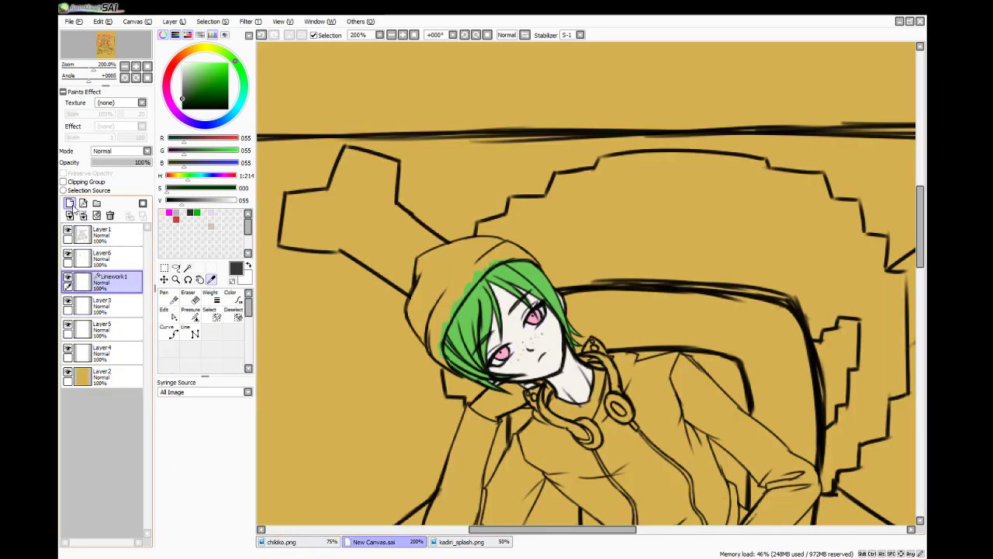
pyautogui.hotkey('ctrl', 'z')
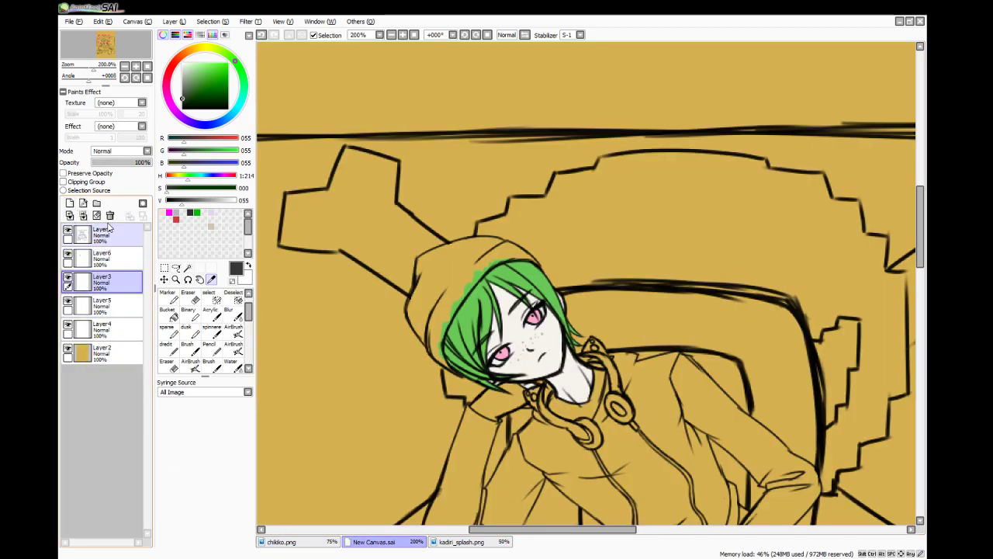
pyautogui.click(71, 203)
# - Paint dark grey bands along both edges of the propped forearm's sleeve, from elbow to cuff, with the Brush at size 9
pyautogui.moveTo(920, 211); pyautogui.dragTo(920, 253)
pyautogui.click(236, 365)
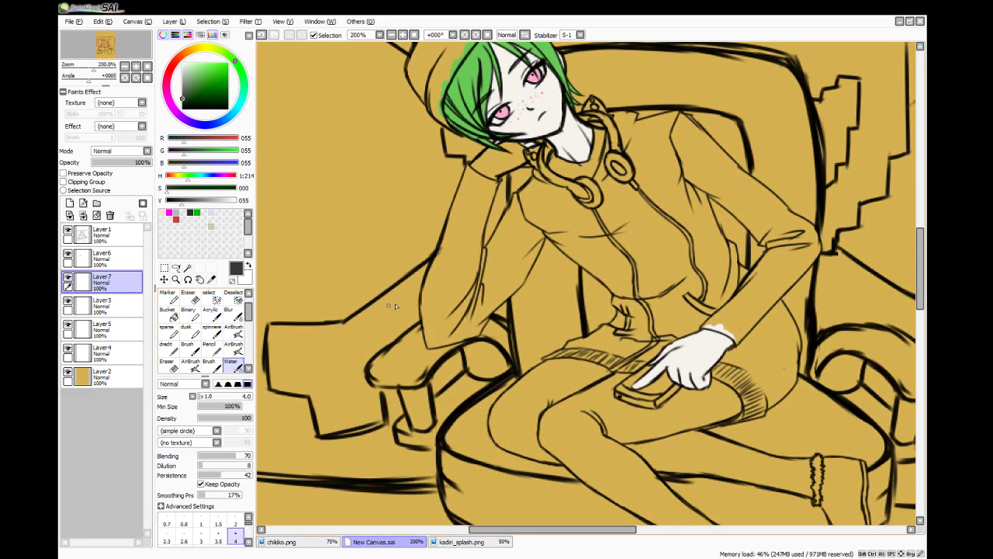
pyautogui.click(191, 349)
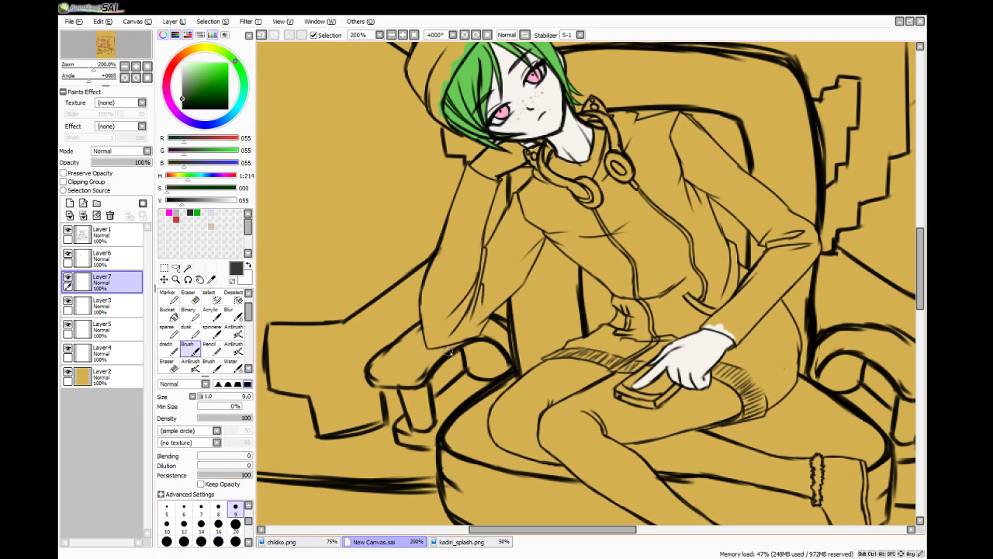
pyautogui.moveTo(431, 342); pyautogui.dragTo(432, 303)
pyautogui.moveTo(433, 342); pyautogui.dragTo(425, 304)
pyautogui.moveTo(436, 339)
pyautogui.mouseDown()
pyautogui.moveTo(435, 287)
pyautogui.moveTo(430, 322)
pyautogui.moveTo(433, 289)
pyautogui.moveTo(425, 312)
pyautogui.moveTo(433, 282)
pyautogui.moveTo(423, 302)
pyautogui.moveTo(427, 319)
pyautogui.moveTo(449, 242)
pyautogui.moveTo(429, 297)
pyautogui.moveTo(442, 252)
pyautogui.moveTo(428, 280)
pyautogui.moveTo(462, 186)
pyautogui.mouseUp()
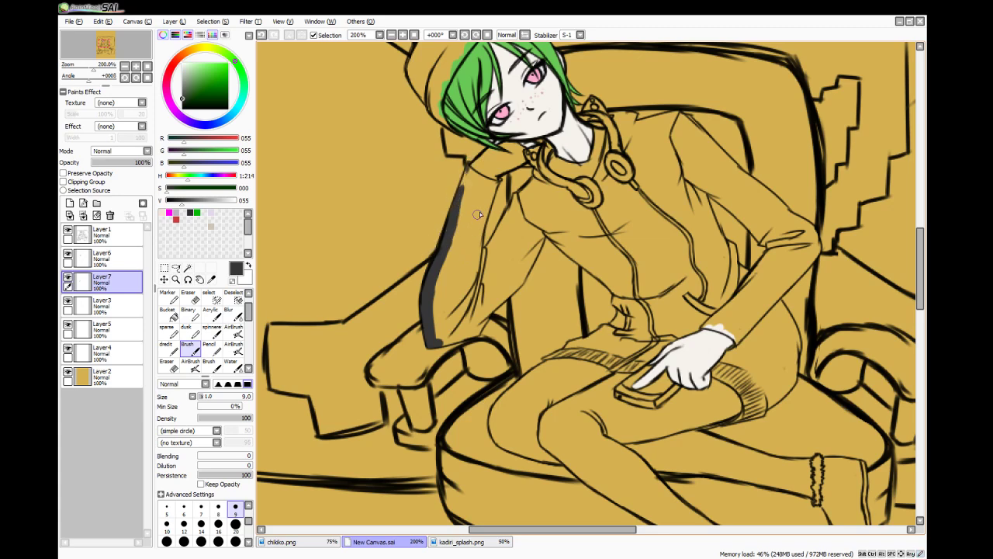
pyautogui.moveTo(468, 167)
pyautogui.mouseDown()
pyautogui.moveTo(463, 208)
pyautogui.moveTo(470, 169)
pyautogui.moveTo(497, 179)
pyautogui.moveTo(486, 216)
pyautogui.mouseUp()
pyautogui.moveTo(494, 182); pyautogui.dragTo(469, 291)
pyautogui.moveTo(483, 225); pyautogui.dragTo(470, 302)
pyautogui.moveTo(484, 245)
pyautogui.mouseDown()
pyautogui.moveTo(476, 289)
pyautogui.moveTo(478, 279)
pyautogui.mouseUp()
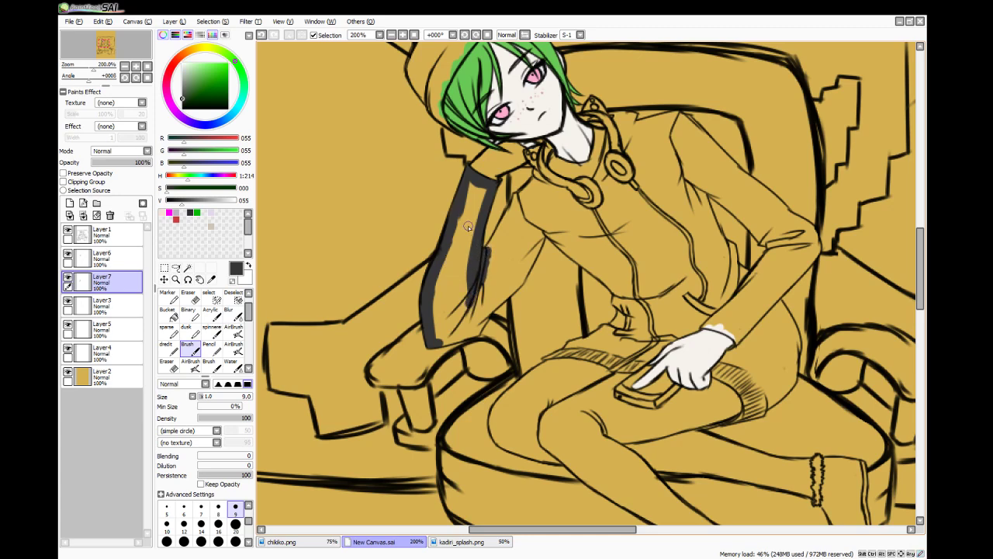
# - Fill the inside of the propped forearm's sleeve and the elbow dark grey with the Brush at size 9
pyautogui.click(208, 362)
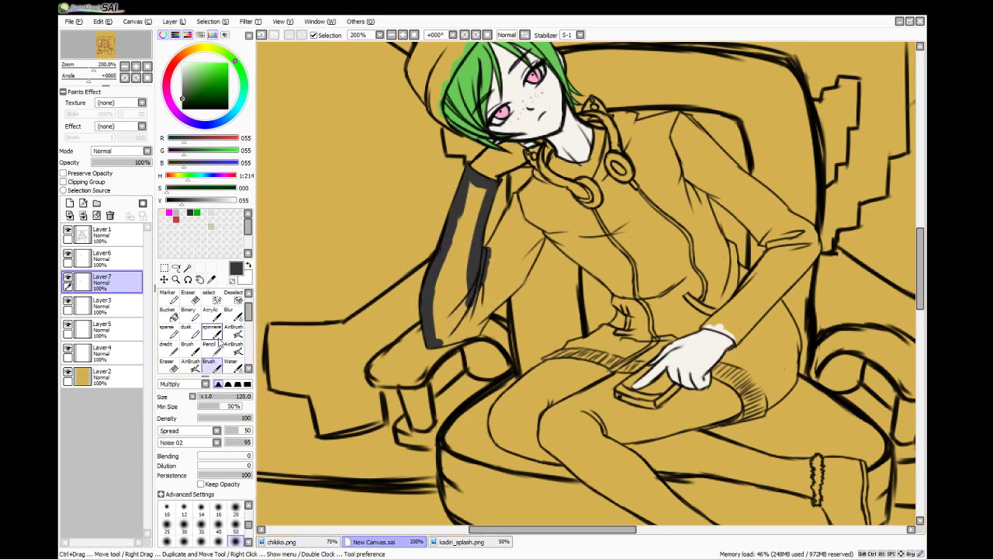
pyautogui.click(187, 347)
pyautogui.moveTo(469, 182)
pyautogui.mouseDown()
pyautogui.moveTo(453, 255)
pyautogui.moveTo(474, 189)
pyautogui.moveTo(464, 233)
pyautogui.moveTo(485, 189)
pyautogui.moveTo(455, 311)
pyautogui.moveTo(446, 308)
pyautogui.moveTo(448, 243)
pyautogui.mouseUp()
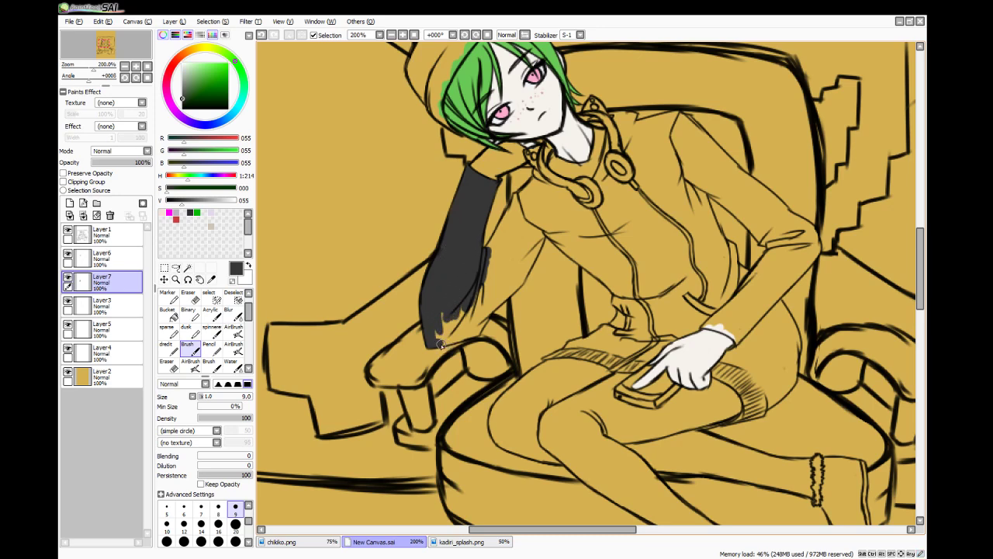
pyautogui.moveTo(437, 339)
pyautogui.mouseDown()
pyautogui.moveTo(464, 334)
pyautogui.moveTo(438, 338)
pyautogui.moveTo(455, 338)
pyautogui.moveTo(439, 346)
pyautogui.moveTo(486, 321)
pyautogui.mouseUp()
pyautogui.moveTo(436, 346)
pyautogui.mouseDown()
pyautogui.moveTo(469, 335)
pyautogui.moveTo(457, 341)
pyautogui.moveTo(459, 321)
pyautogui.moveTo(446, 323)
pyautogui.moveTo(465, 314)
pyautogui.moveTo(466, 292)
pyautogui.moveTo(457, 319)
pyautogui.mouseUp()
# - Fill the upper sleeve of the propped arm dark grey, from the elbow fold up to the shoulder
pyautogui.moveTo(508, 287)
pyautogui.mouseDown()
pyautogui.moveTo(473, 326)
pyautogui.moveTo(527, 275)
pyautogui.mouseUp()
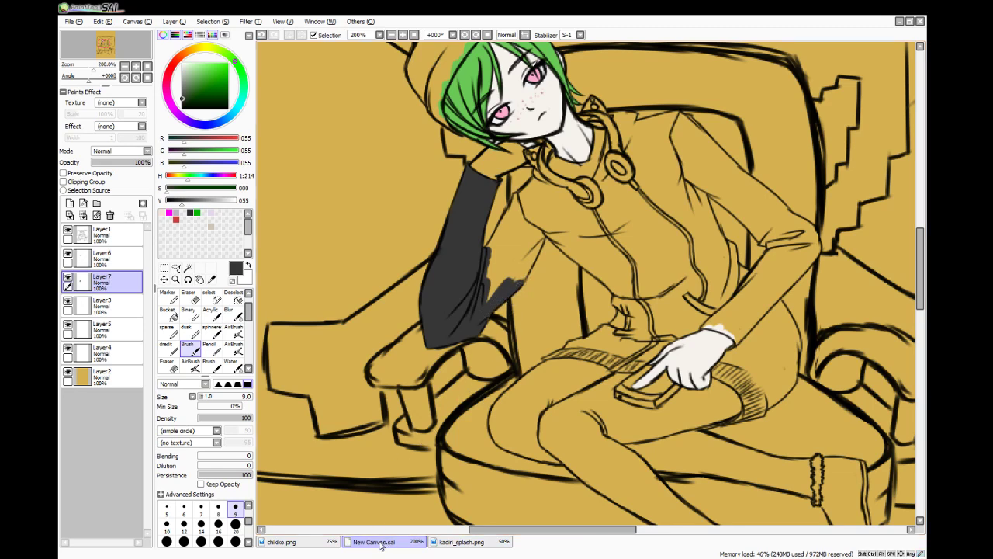
pyautogui.hotkey('alt', 'Tab')
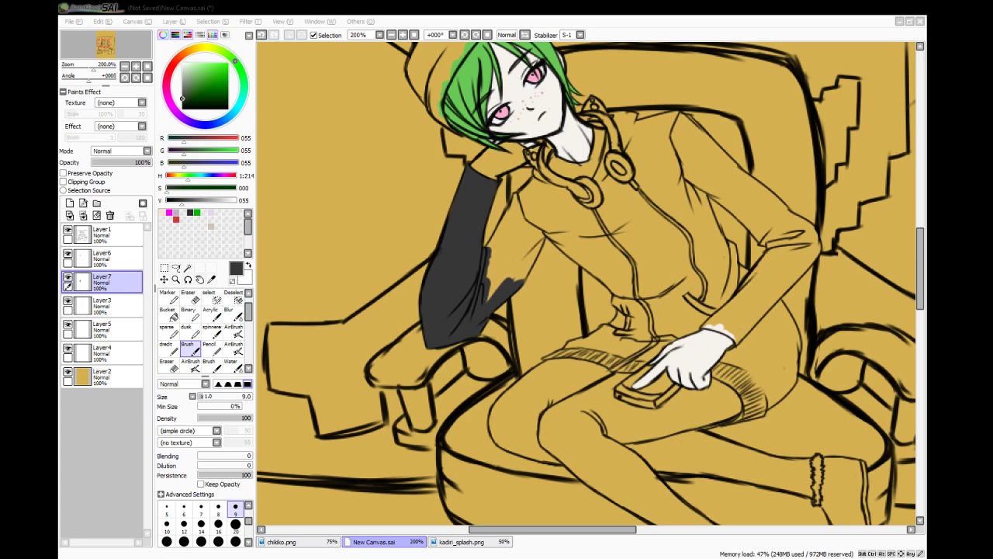
pyautogui.moveTo(493, 282)
pyautogui.mouseDown()
pyautogui.moveTo(513, 262)
pyautogui.moveTo(481, 306)
pyautogui.moveTo(518, 278)
pyautogui.moveTo(514, 291)
pyautogui.moveTo(546, 225)
pyautogui.moveTo(525, 257)
pyautogui.mouseUp()
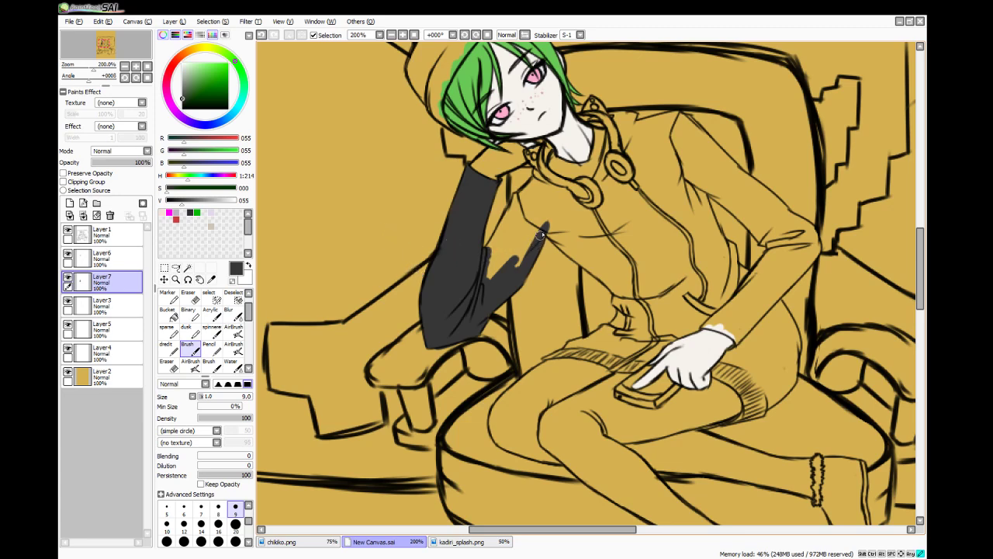
pyautogui.moveTo(541, 235)
pyautogui.mouseDown()
pyautogui.moveTo(514, 269)
pyautogui.moveTo(538, 229)
pyautogui.moveTo(494, 277)
pyautogui.moveTo(504, 245)
pyautogui.moveTo(491, 247)
pyautogui.moveTo(505, 235)
pyautogui.moveTo(487, 256)
pyautogui.moveTo(513, 208)
pyautogui.moveTo(486, 251)
pyautogui.moveTo(512, 207)
pyautogui.moveTo(496, 245)
pyautogui.mouseUp()
pyautogui.moveTo(517, 199); pyautogui.dragTo(505, 237)
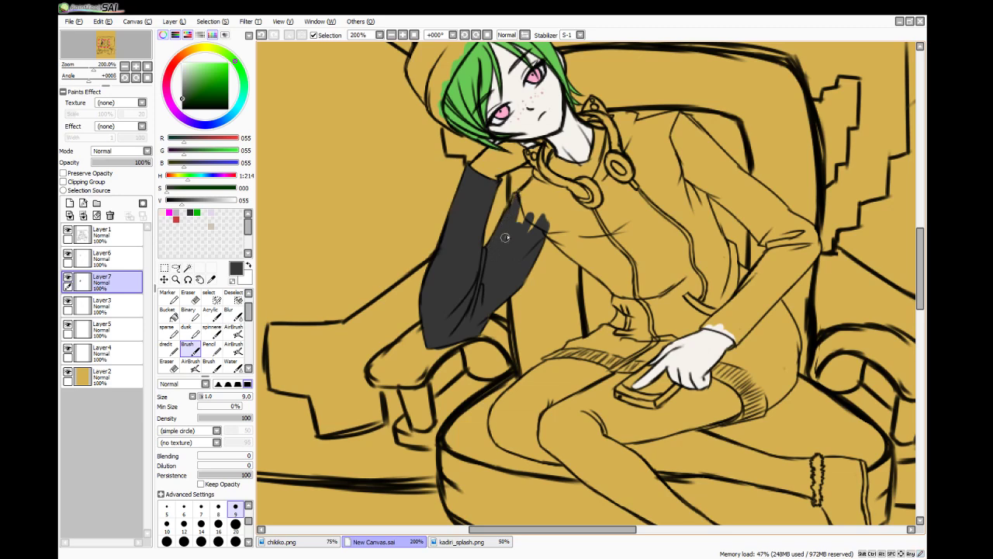
pyautogui.moveTo(516, 199)
pyautogui.mouseDown()
pyautogui.moveTo(513, 219)
pyautogui.moveTo(537, 177)
pyautogui.moveTo(525, 239)
pyautogui.moveTo(537, 193)
pyautogui.moveTo(533, 220)
pyautogui.mouseUp()
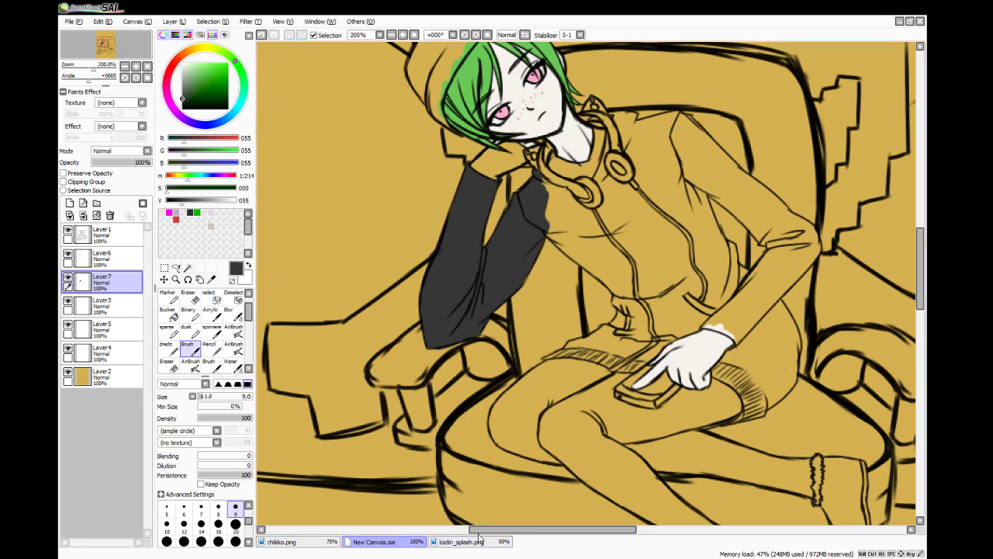
# - Block in the jacket's chest panel beside the propped arm in dark grey, from the shoulder down to the zip's lower end
pyautogui.moveTo(491, 530); pyautogui.dragTo(529, 531)
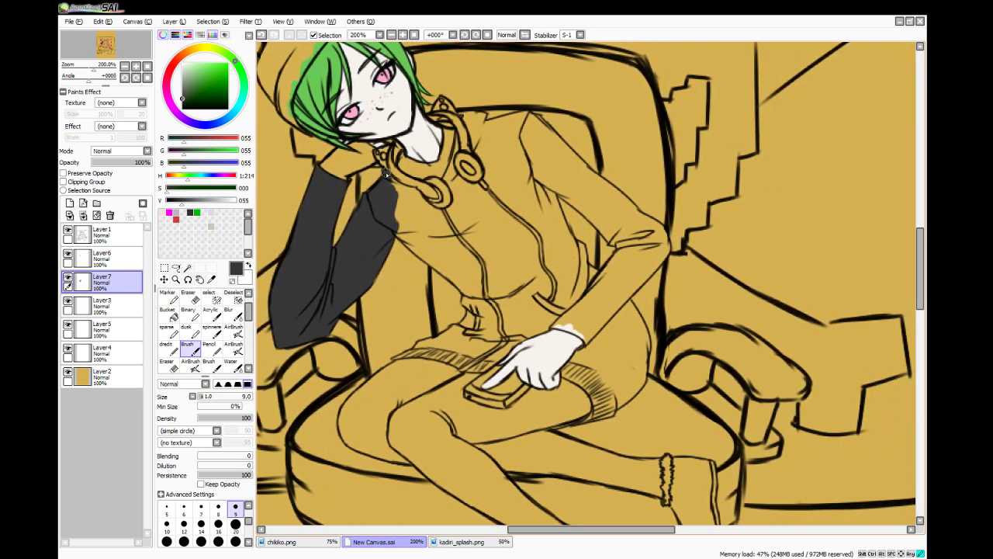
pyautogui.moveTo(391, 181); pyautogui.dragTo(416, 200)
pyautogui.moveTo(409, 240)
pyautogui.mouseDown()
pyautogui.moveTo(479, 298)
pyautogui.moveTo(478, 268)
pyautogui.moveTo(479, 293)
pyautogui.mouseUp()
pyautogui.moveTo(446, 254)
pyautogui.mouseDown()
pyautogui.moveTo(392, 206)
pyautogui.moveTo(467, 277)
pyautogui.moveTo(394, 212)
pyautogui.mouseUp()
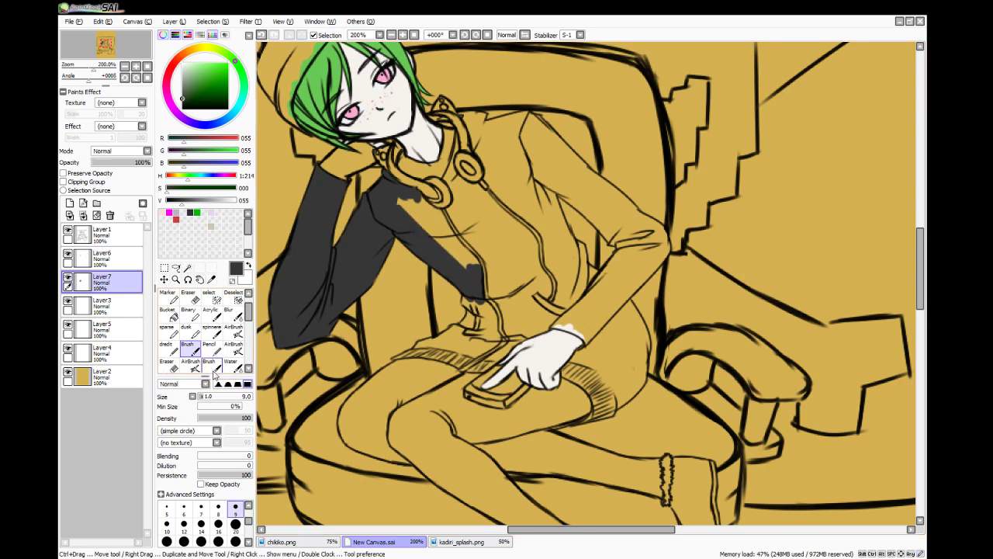
# - Fill the gaps left in the chest panel beside the propped arm with the dark grey Brush at size 12, and tidy its zip edge
pyautogui.click(183, 523)
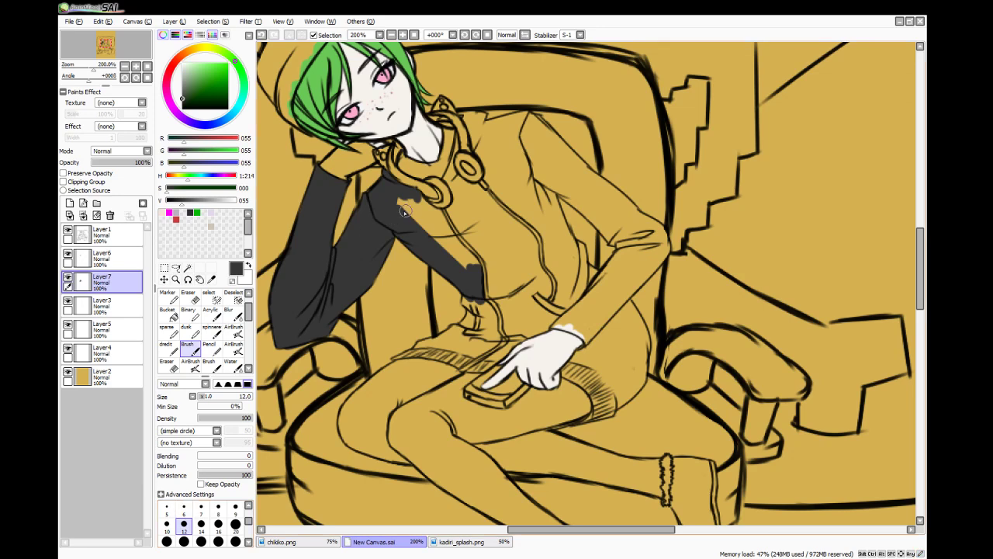
pyautogui.moveTo(410, 211)
pyautogui.mouseDown()
pyautogui.moveTo(439, 218)
pyautogui.moveTo(430, 234)
pyautogui.moveTo(458, 255)
pyautogui.moveTo(436, 208)
pyautogui.mouseUp()
pyautogui.moveTo(449, 242); pyautogui.dragTo(470, 262)
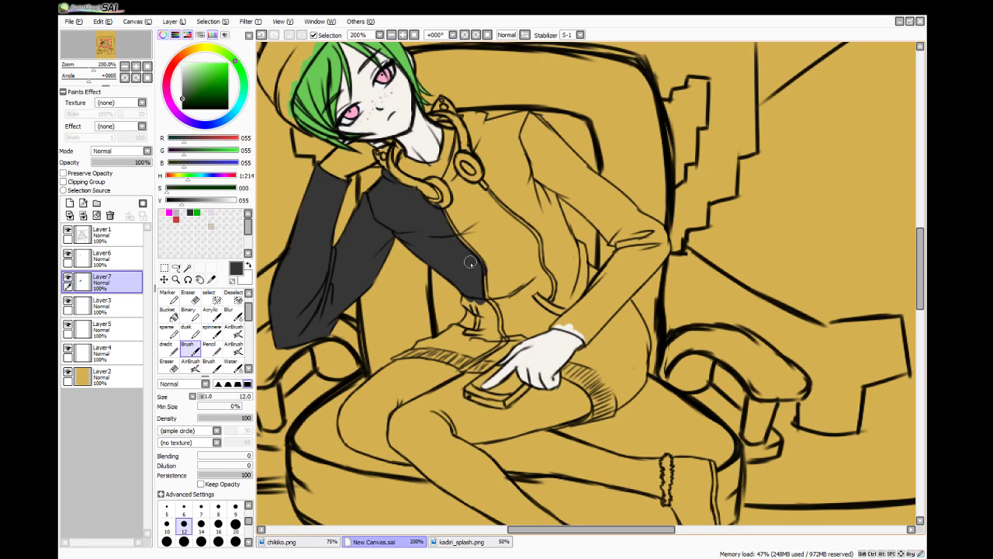
pyautogui.press('e')
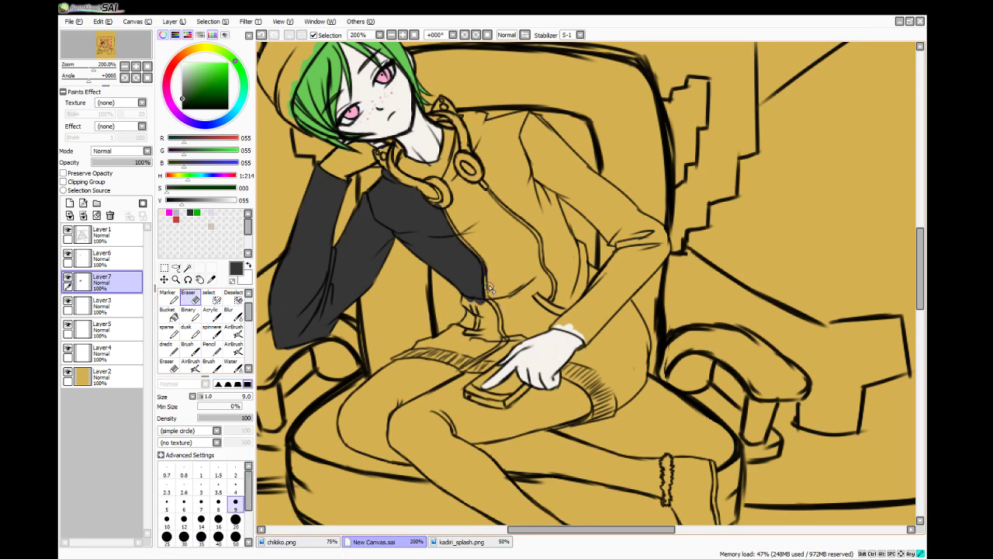
pyautogui.click(209, 347)
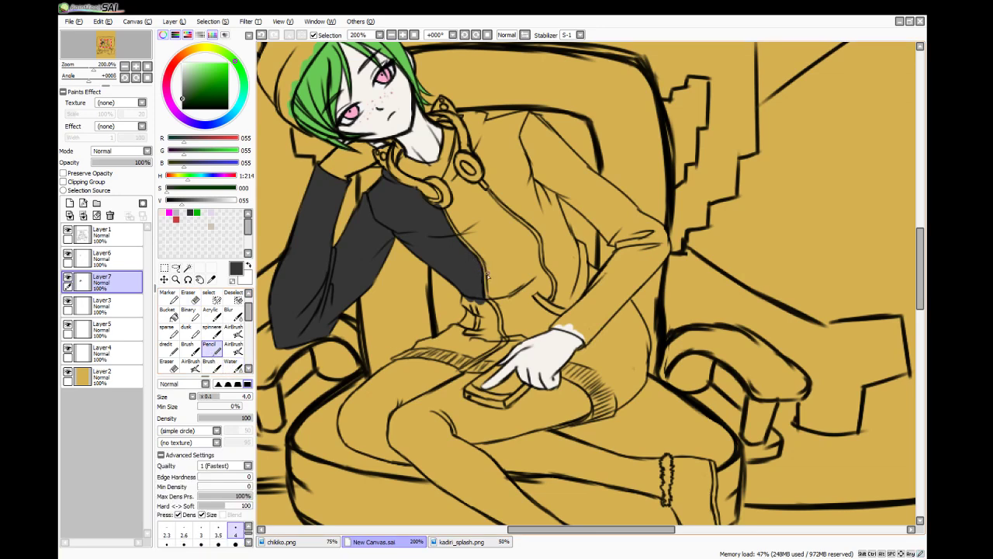
# - Fill the collar and upper chest on the other side of the zip dark grey, out to the resting arm's shoulder
pyautogui.click(187, 347)
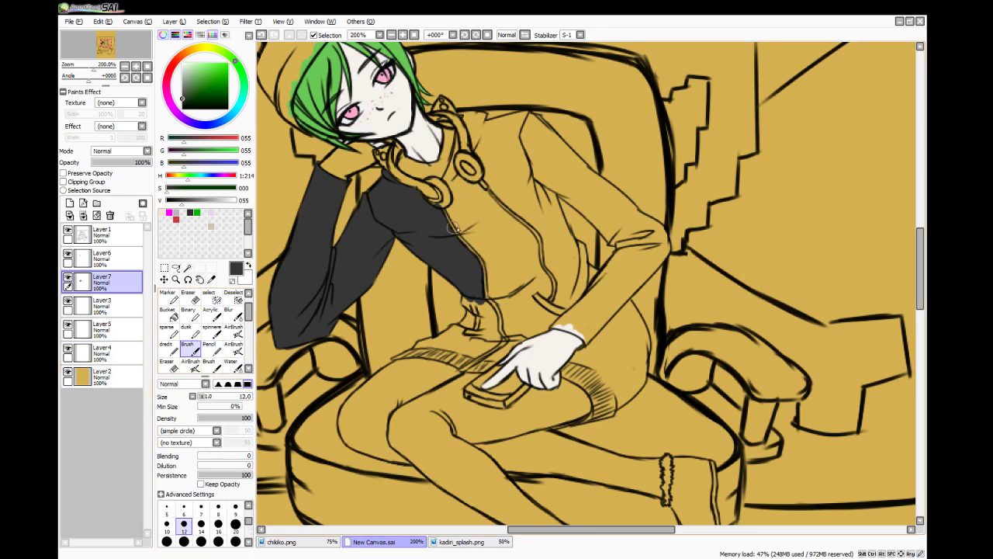
pyautogui.moveTo(452, 177)
pyautogui.mouseDown()
pyautogui.moveTo(461, 190)
pyautogui.moveTo(448, 173)
pyautogui.moveTo(457, 148)
pyautogui.mouseUp()
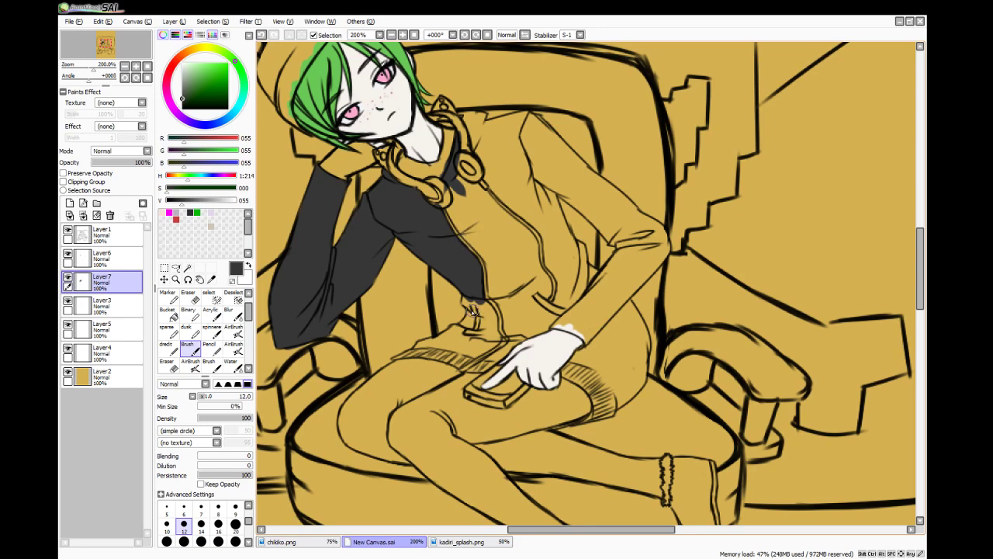
pyautogui.moveTo(447, 180)
pyautogui.mouseDown()
pyautogui.moveTo(456, 217)
pyautogui.moveTo(445, 200)
pyautogui.moveTo(467, 245)
pyautogui.moveTo(447, 211)
pyautogui.moveTo(494, 259)
pyautogui.moveTo(457, 190)
pyautogui.moveTo(491, 223)
pyautogui.moveTo(470, 165)
pyautogui.moveTo(501, 215)
pyautogui.moveTo(459, 164)
pyautogui.moveTo(529, 228)
pyautogui.moveTo(487, 162)
pyautogui.moveTo(535, 221)
pyautogui.moveTo(504, 151)
pyautogui.moveTo(512, 149)
pyautogui.moveTo(547, 211)
pyautogui.mouseUp()
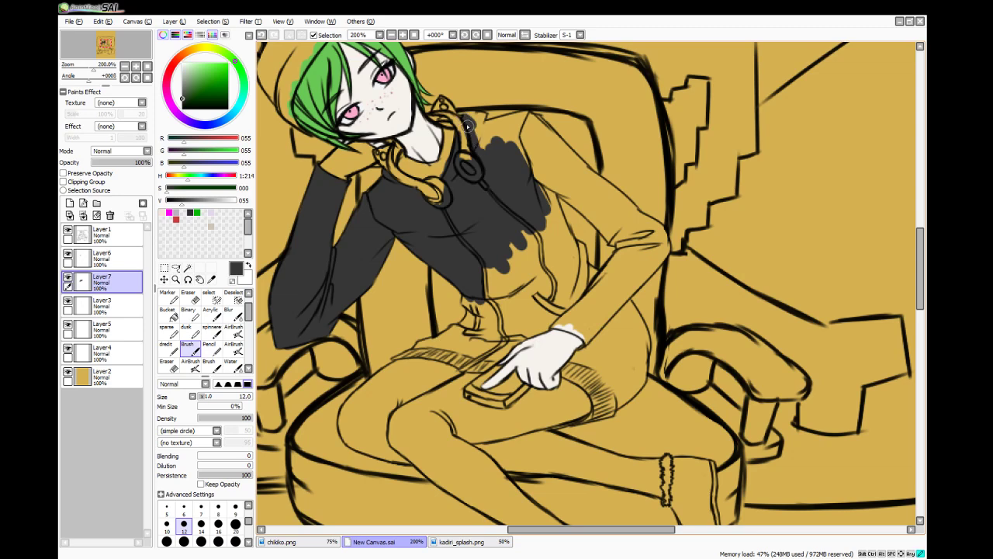
pyautogui.moveTo(468, 125)
pyautogui.mouseDown()
pyautogui.moveTo(481, 146)
pyautogui.moveTo(481, 118)
pyautogui.mouseUp()
pyautogui.moveTo(489, 143)
pyautogui.mouseDown()
pyautogui.moveTo(524, 161)
pyautogui.moveTo(512, 137)
pyautogui.moveTo(486, 136)
pyautogui.moveTo(517, 126)
pyautogui.moveTo(485, 127)
pyautogui.moveTo(523, 114)
pyautogui.moveTo(519, 130)
pyautogui.moveTo(512, 120)
pyautogui.moveTo(529, 115)
pyautogui.moveTo(518, 157)
pyautogui.moveTo(517, 115)
pyautogui.moveTo(518, 135)
pyautogui.moveTo(543, 148)
pyautogui.moveTo(496, 184)
pyautogui.moveTo(523, 137)
pyautogui.moveTo(540, 163)
pyautogui.moveTo(523, 159)
pyautogui.moveTo(532, 174)
pyautogui.moveTo(578, 203)
pyautogui.mouseUp()
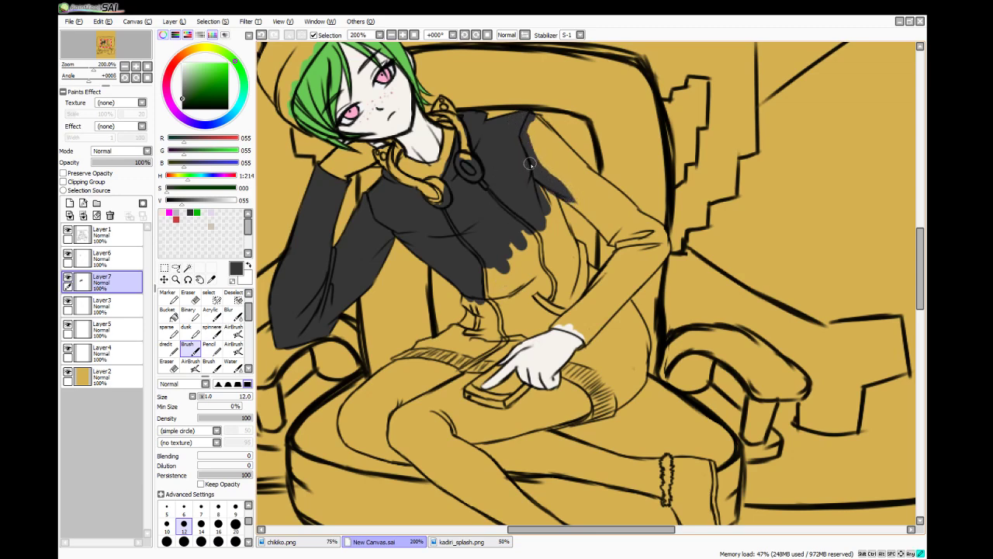
# - Fill the upper sleeve of the resting arm dark grey, from the shoulder down towards the elbow, keeping to both outlines
pyautogui.moveTo(530, 163); pyautogui.dragTo(594, 220)
pyautogui.moveTo(528, 136); pyautogui.dragTo(596, 213)
pyautogui.moveTo(535, 151)
pyautogui.mouseDown()
pyautogui.moveTo(602, 220)
pyautogui.moveTo(524, 132)
pyautogui.moveTo(572, 180)
pyautogui.moveTo(527, 121)
pyautogui.moveTo(564, 158)
pyautogui.mouseUp()
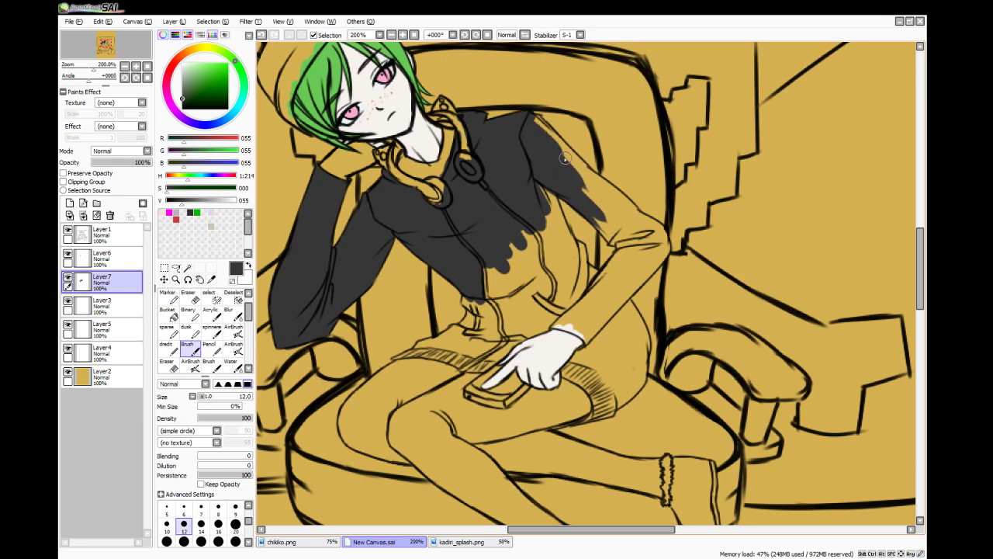
pyautogui.moveTo(535, 120); pyautogui.dragTo(594, 179)
pyautogui.moveTo(553, 141); pyautogui.dragTo(597, 182)
pyautogui.moveTo(566, 153); pyautogui.dragTo(613, 200)
pyautogui.moveTo(574, 171)
pyautogui.mouseDown()
pyautogui.moveTo(632, 237)
pyautogui.moveTo(644, 229)
pyautogui.moveTo(626, 207)
pyautogui.moveTo(637, 225)
pyautogui.mouseUp()
pyautogui.moveTo(594, 178); pyautogui.dragTo(604, 188)
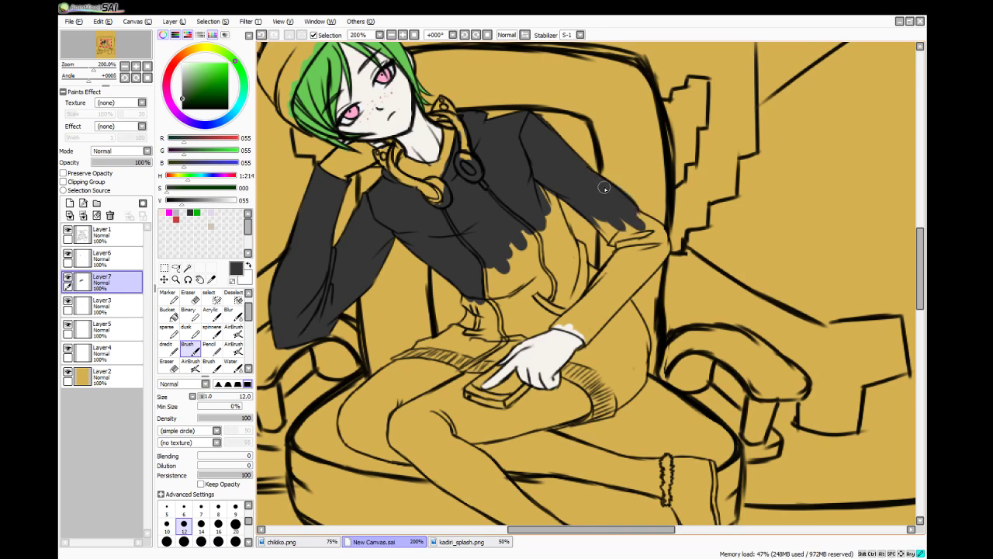
# - Paint the resting arm's outer elbow dark grey and erase the paint spilling over its outline with the Eraser at size 9
pyautogui.moveTo(638, 217); pyautogui.dragTo(666, 244)
pyautogui.click(190, 298)
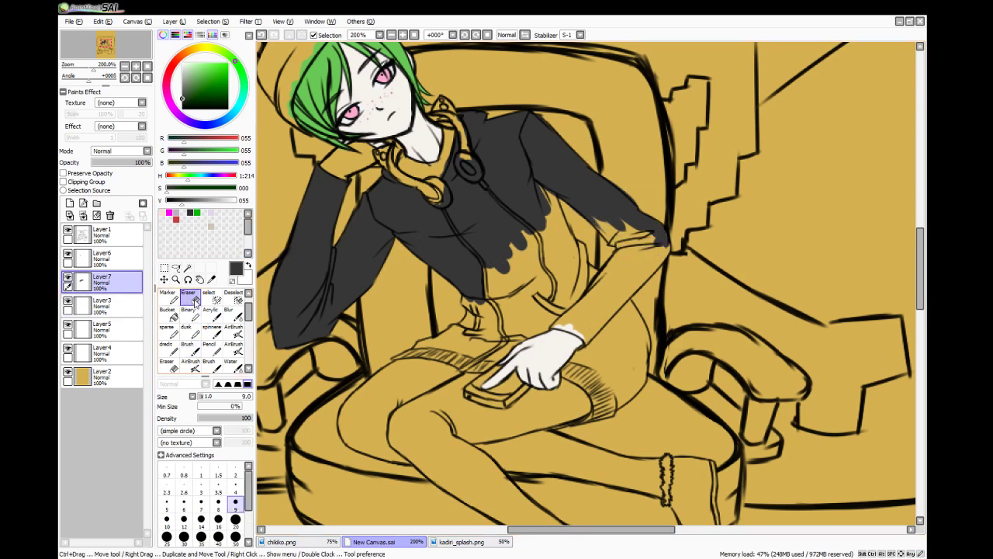
pyautogui.moveTo(662, 226); pyautogui.dragTo(671, 239)
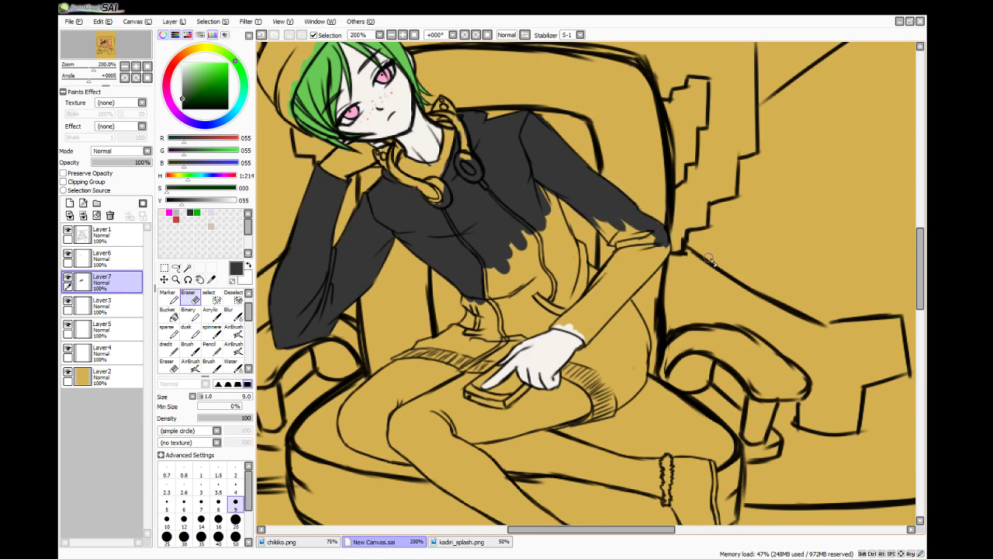
# - Fill the elbow folds and forearm sleeve of the resting arm dark grey down to the wrist with the Brush at size 12
pyautogui.click(230, 364)
pyautogui.click(187, 346)
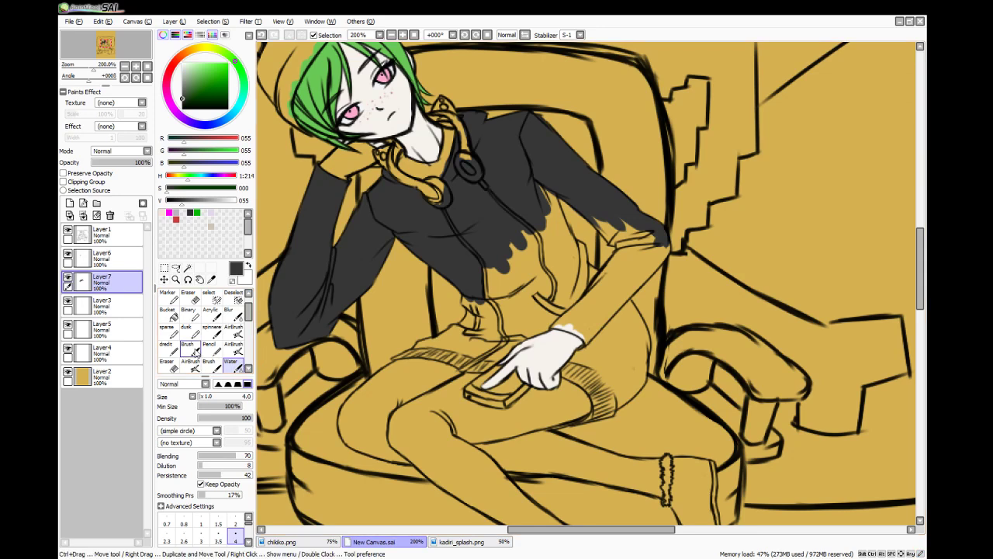
pyautogui.moveTo(596, 214); pyautogui.dragTo(612, 239)
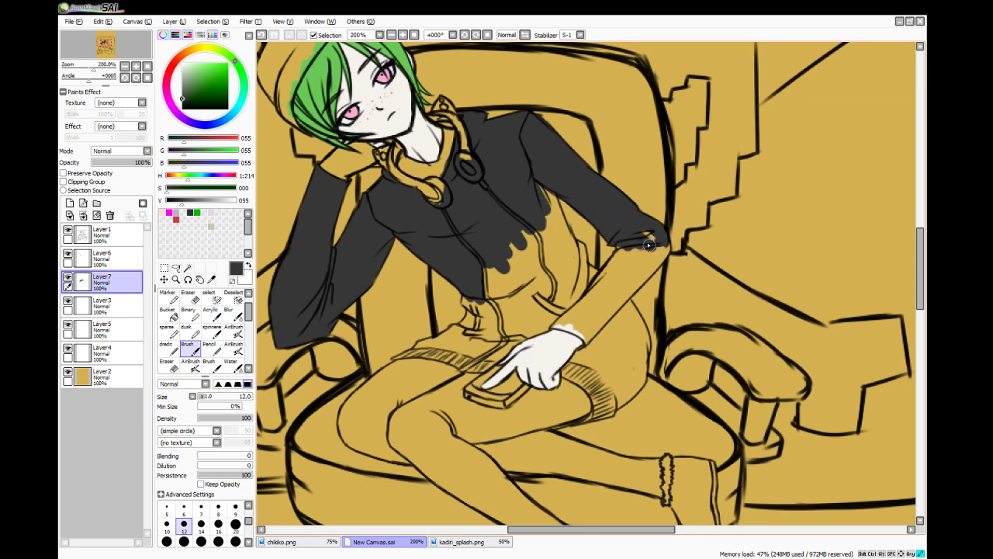
pyautogui.moveTo(648, 245)
pyautogui.mouseDown()
pyautogui.moveTo(653, 228)
pyautogui.moveTo(662, 252)
pyautogui.moveTo(609, 292)
pyautogui.mouseUp()
pyautogui.moveTo(555, 325)
pyautogui.mouseDown()
pyautogui.moveTo(618, 263)
pyautogui.moveTo(626, 244)
pyautogui.moveTo(595, 284)
pyautogui.moveTo(622, 243)
pyautogui.moveTo(641, 244)
pyautogui.moveTo(554, 338)
pyautogui.moveTo(567, 327)
pyautogui.moveTo(559, 323)
pyautogui.moveTo(585, 346)
pyautogui.moveTo(568, 327)
pyautogui.moveTo(586, 343)
pyautogui.moveTo(588, 332)
pyautogui.moveTo(577, 365)
pyautogui.moveTo(599, 327)
pyautogui.moveTo(593, 339)
pyautogui.moveTo(577, 313)
pyautogui.moveTo(603, 329)
pyautogui.moveTo(613, 306)
pyautogui.moveTo(602, 314)
pyautogui.moveTo(652, 248)
pyautogui.mouseUp()
pyautogui.press('e')
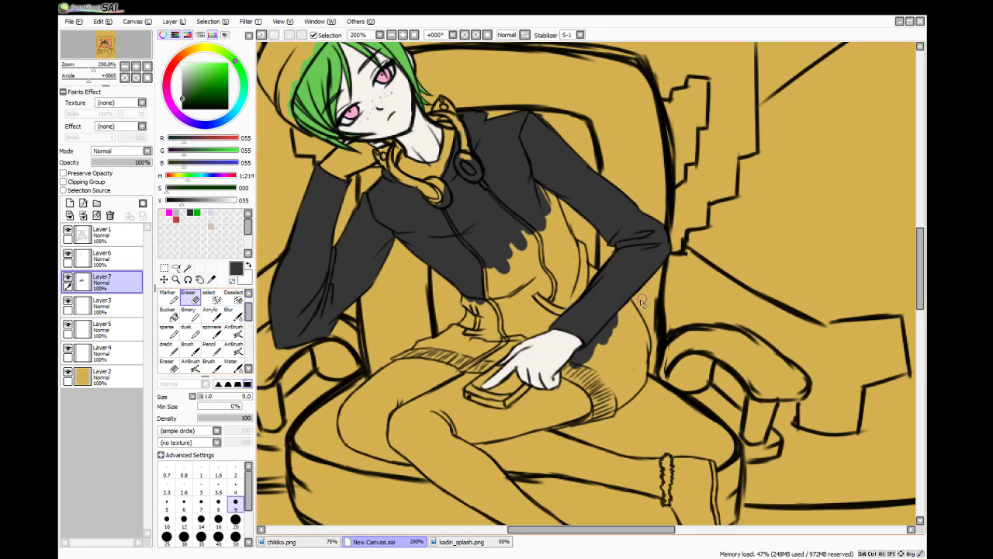
# - Fill the side and lower torso of the jacket dark grey, from the resting arm's armpit across the waist to the front pocket folds
pyautogui.click(210, 351)
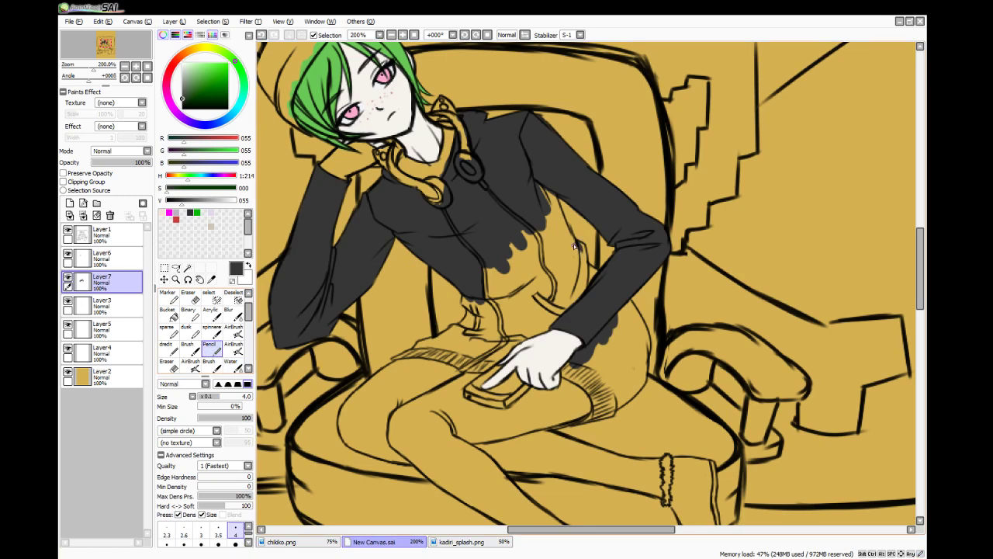
pyautogui.moveTo(578, 244); pyautogui.dragTo(586, 266)
pyautogui.click(209, 363)
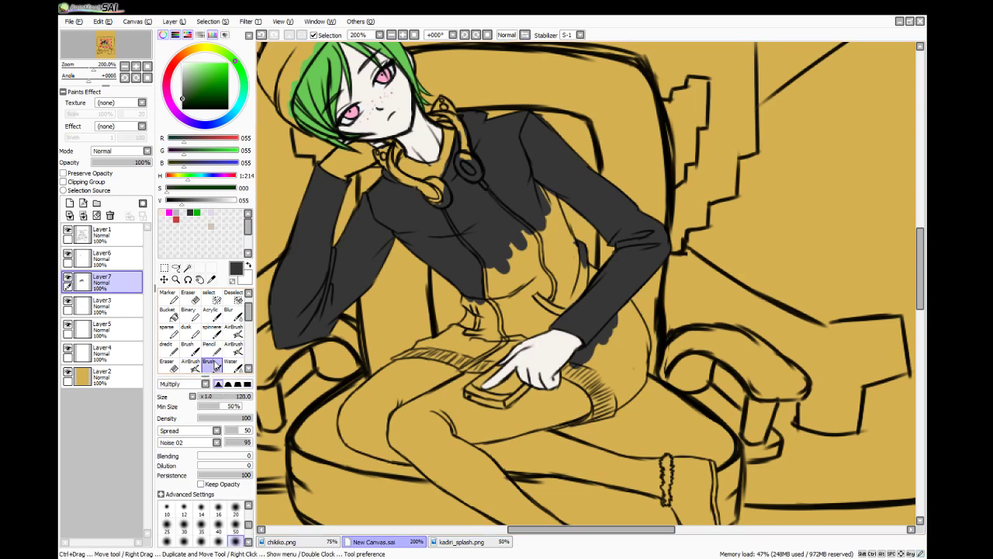
pyautogui.click(186, 350)
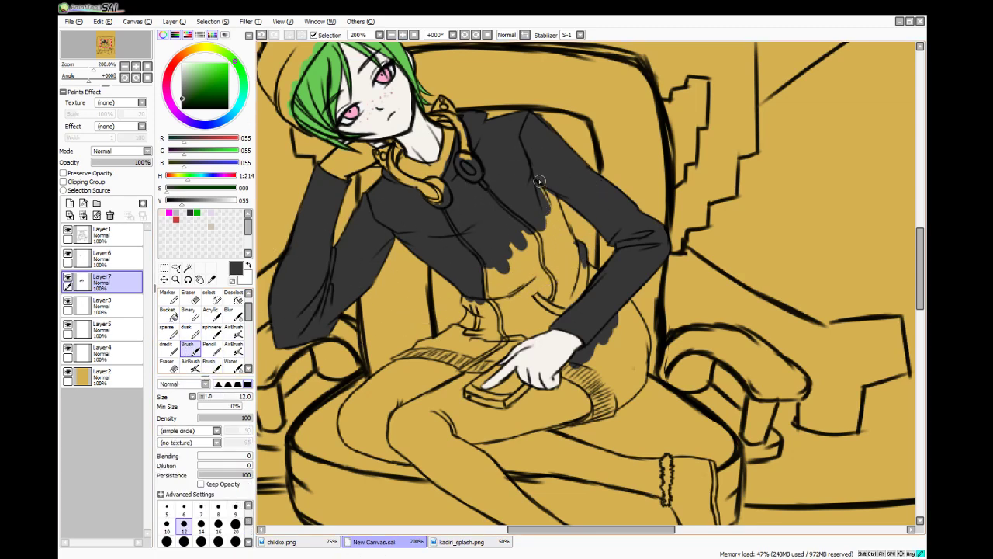
pyautogui.moveTo(539, 182)
pyautogui.mouseDown()
pyautogui.moveTo(553, 238)
pyautogui.moveTo(555, 209)
pyautogui.moveTo(571, 247)
pyautogui.mouseUp()
pyautogui.moveTo(556, 211); pyautogui.dragTo(596, 281)
pyautogui.moveTo(553, 235); pyautogui.dragTo(581, 282)
pyautogui.moveTo(549, 229); pyautogui.dragTo(565, 260)
pyautogui.moveTo(570, 289)
pyautogui.mouseDown()
pyautogui.moveTo(531, 231)
pyautogui.moveTo(572, 301)
pyautogui.moveTo(525, 248)
pyautogui.moveTo(561, 304)
pyautogui.moveTo(502, 242)
pyautogui.moveTo(539, 303)
pyautogui.moveTo(500, 253)
pyautogui.moveTo(521, 285)
pyautogui.moveTo(516, 315)
pyautogui.moveTo(495, 308)
pyautogui.moveTo(493, 327)
pyautogui.moveTo(479, 305)
pyautogui.moveTo(485, 330)
pyautogui.moveTo(467, 302)
pyautogui.moveTo(469, 285)
pyautogui.moveTo(474, 314)
pyautogui.moveTo(485, 313)
pyautogui.moveTo(470, 322)
pyautogui.moveTo(472, 308)
pyautogui.moveTo(446, 338)
pyautogui.mouseUp()
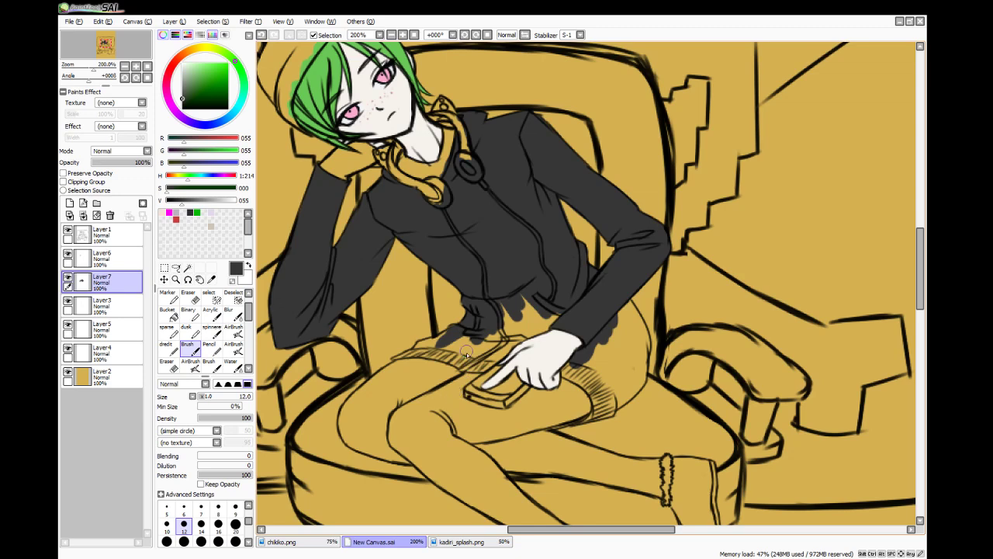
# - Fill the jacket's front hem and its ribbed band dark grey, from the pointed corner over the thigh across to the pointing hand
pyautogui.moveTo(397, 358)
pyautogui.mouseDown()
pyautogui.moveTo(444, 348)
pyautogui.moveTo(419, 349)
pyautogui.moveTo(433, 346)
pyautogui.mouseUp()
pyautogui.moveTo(422, 349); pyautogui.dragTo(435, 342)
pyautogui.moveTo(425, 349)
pyautogui.mouseDown()
pyautogui.moveTo(417, 353)
pyautogui.moveTo(456, 342)
pyautogui.moveTo(423, 349)
pyautogui.mouseUp()
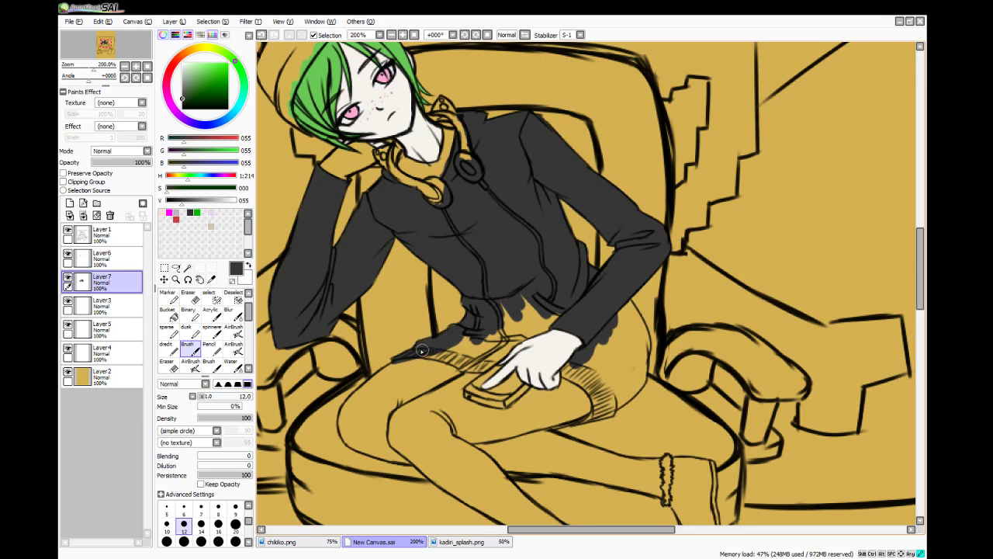
pyautogui.press('e')
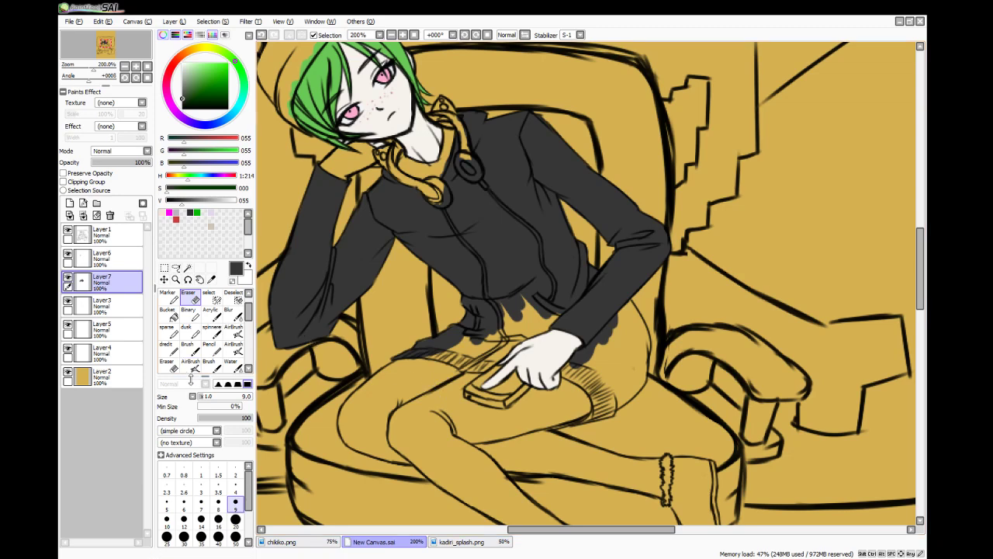
pyautogui.click(186, 346)
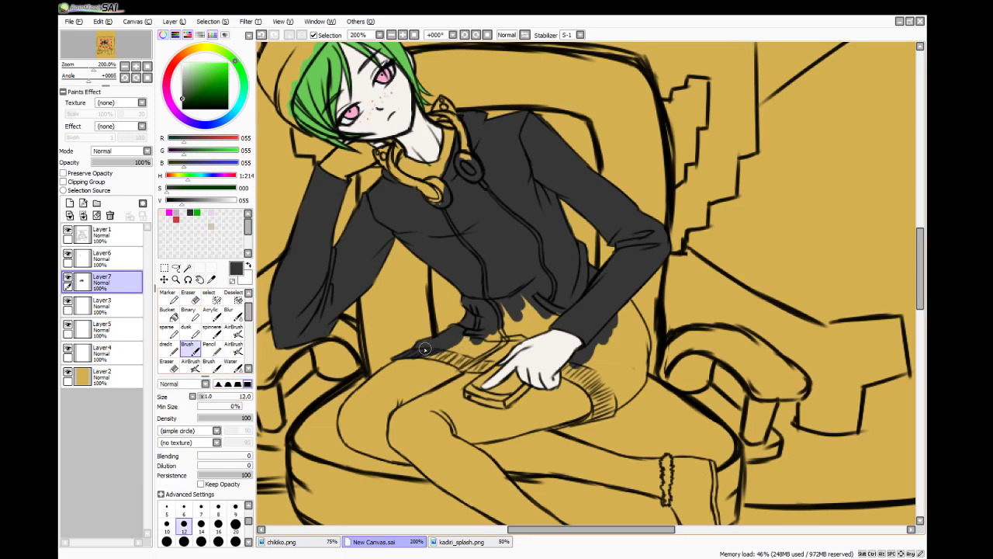
pyautogui.click(189, 298)
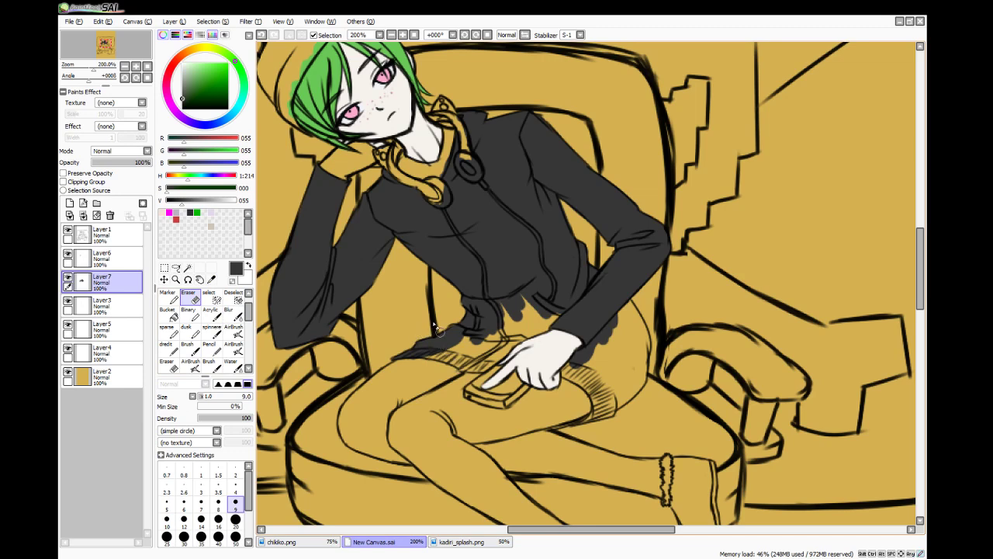
pyautogui.click(230, 364)
pyautogui.click(188, 348)
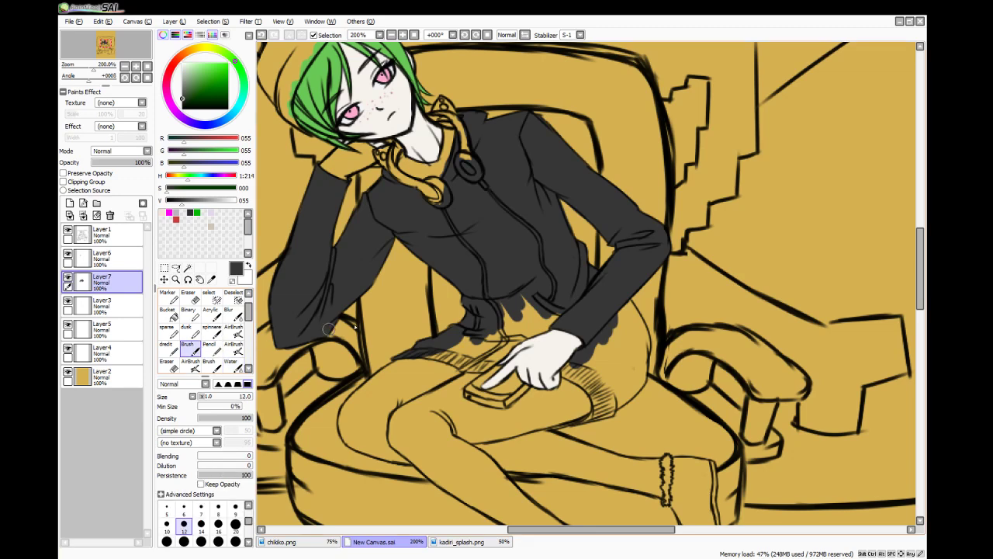
pyautogui.moveTo(422, 351)
pyautogui.mouseDown()
pyautogui.moveTo(496, 362)
pyautogui.moveTo(481, 365)
pyautogui.moveTo(565, 309)
pyautogui.moveTo(527, 315)
pyautogui.moveTo(538, 312)
pyautogui.moveTo(473, 353)
pyautogui.moveTo(460, 339)
pyautogui.moveTo(459, 353)
pyautogui.mouseUp()
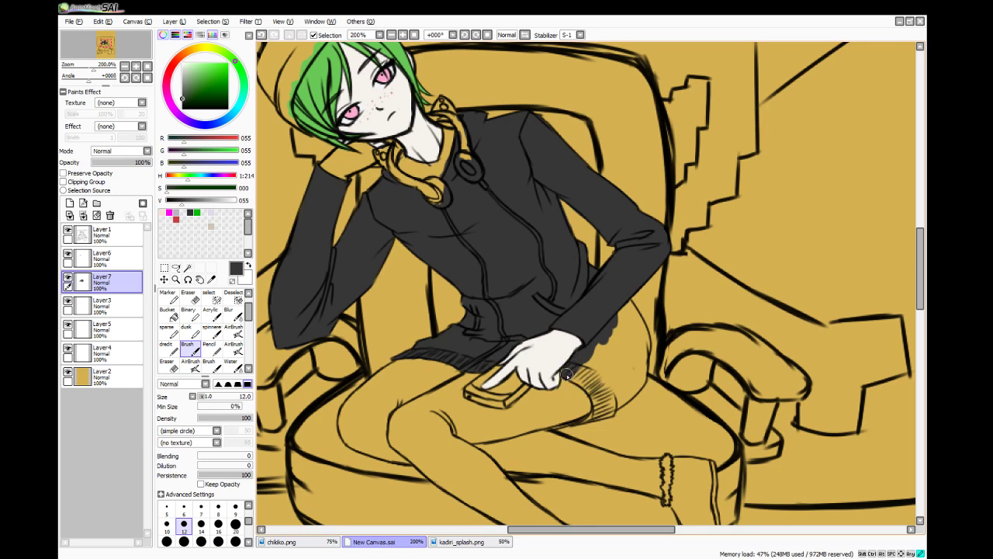
# - Fill the jacket part over the hip and its ribbed hem dark grey, from below the resting forearm down to the seat
pyautogui.moveTo(567, 373)
pyautogui.mouseDown()
pyautogui.moveTo(613, 314)
pyautogui.moveTo(608, 297)
pyautogui.moveTo(617, 316)
pyautogui.moveTo(612, 305)
pyautogui.moveTo(593, 354)
pyautogui.mouseUp()
pyautogui.moveTo(622, 306); pyautogui.dragTo(620, 348)
pyautogui.moveTo(629, 310); pyautogui.dragTo(638, 348)
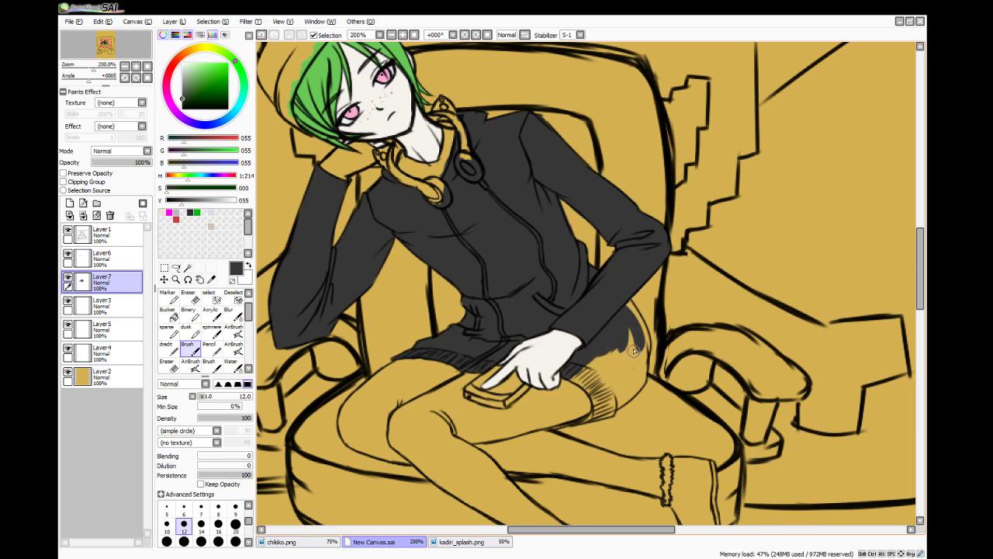
pyautogui.moveTo(629, 306); pyautogui.dragTo(633, 367)
pyautogui.moveTo(638, 315)
pyautogui.mouseDown()
pyautogui.moveTo(639, 378)
pyautogui.moveTo(607, 411)
pyautogui.mouseUp()
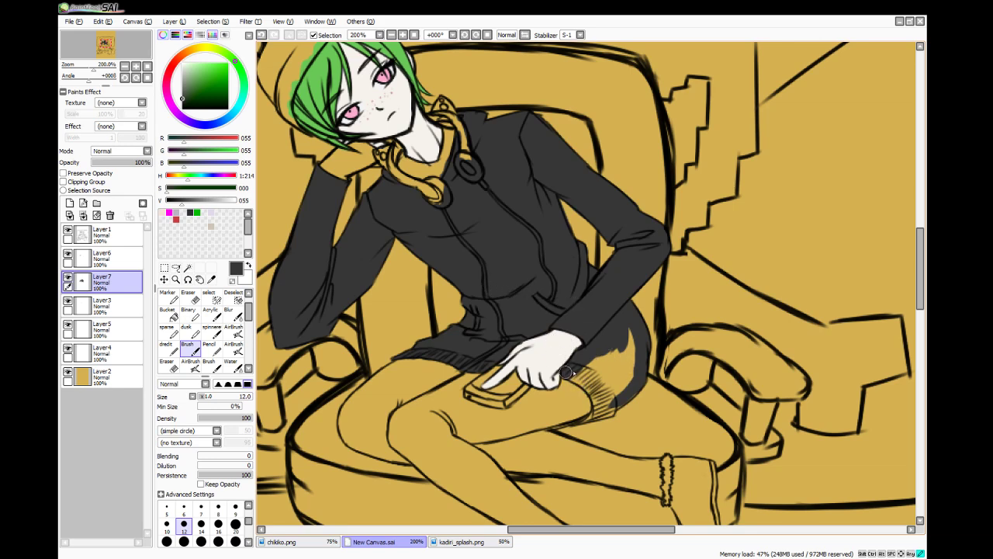
pyautogui.moveTo(583, 380)
pyautogui.mouseDown()
pyautogui.moveTo(597, 400)
pyautogui.moveTo(574, 424)
pyautogui.moveTo(639, 380)
pyautogui.moveTo(619, 406)
pyautogui.moveTo(570, 369)
pyautogui.moveTo(555, 338)
pyautogui.moveTo(609, 361)
pyautogui.moveTo(596, 377)
pyautogui.moveTo(583, 371)
pyautogui.moveTo(607, 397)
pyautogui.moveTo(586, 365)
pyautogui.moveTo(618, 394)
pyautogui.moveTo(626, 337)
pyautogui.mouseUp()
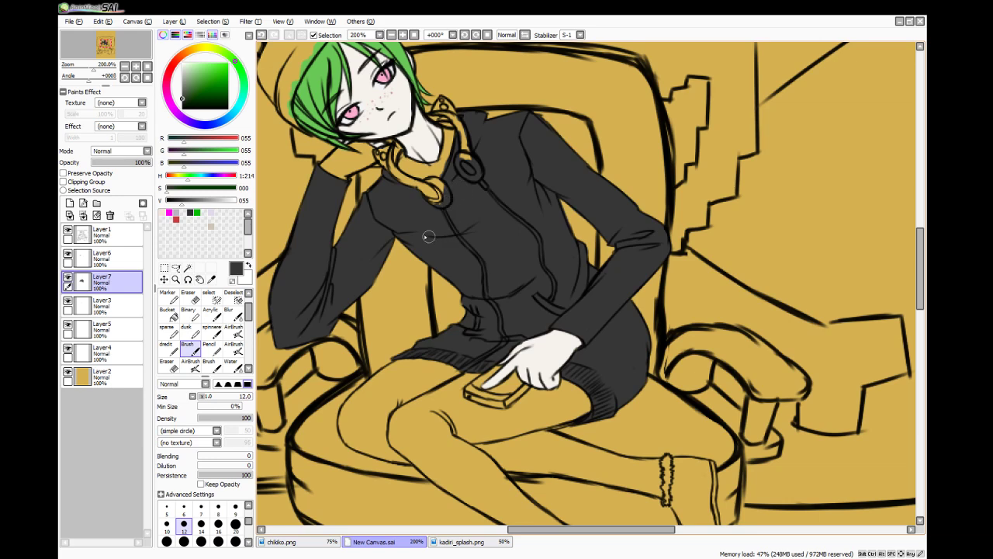
# - Touch up the jacket's dark grey at the collar beside the neck with the Pencil at size 4
pyautogui.press('e')
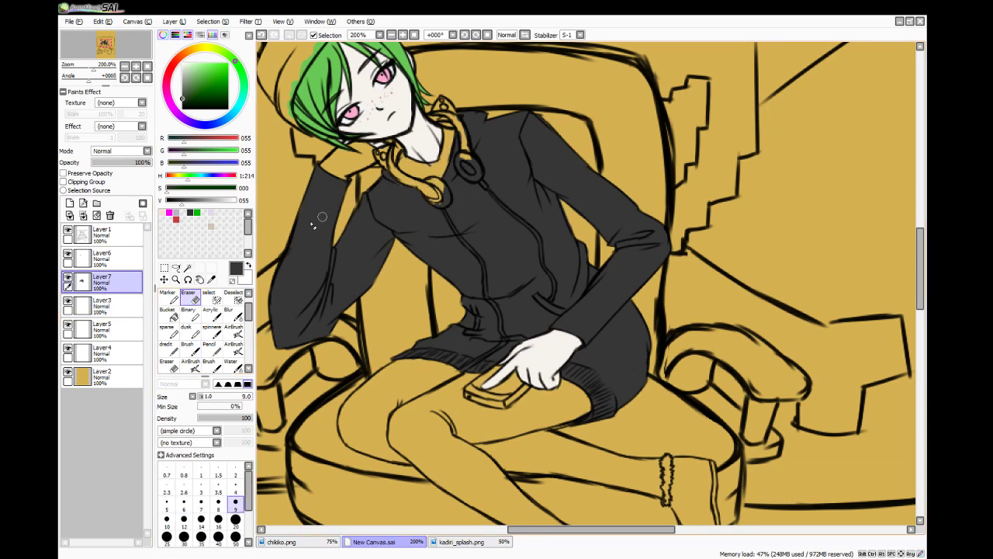
pyautogui.click(230, 365)
pyautogui.click(210, 347)
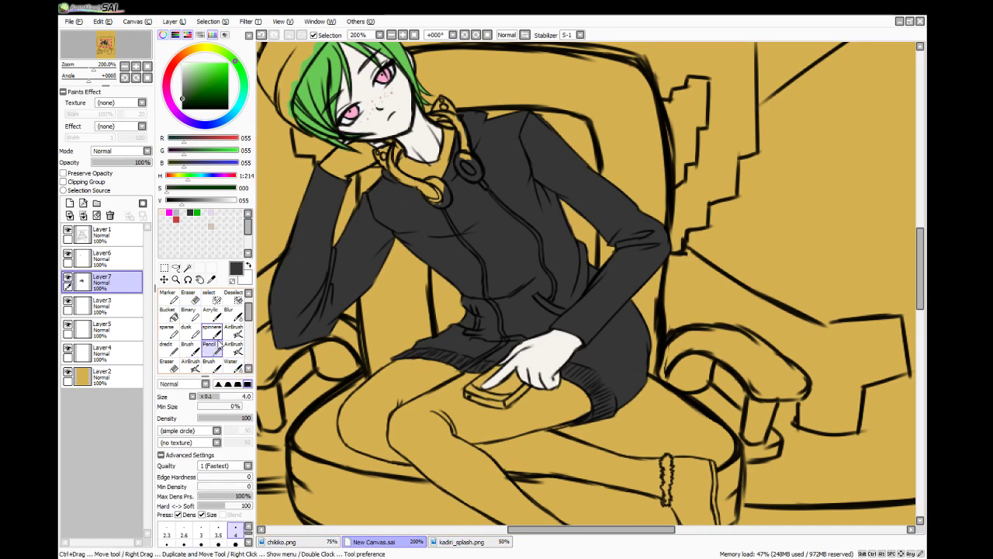
pyautogui.moveTo(447, 127); pyautogui.dragTo(445, 124)
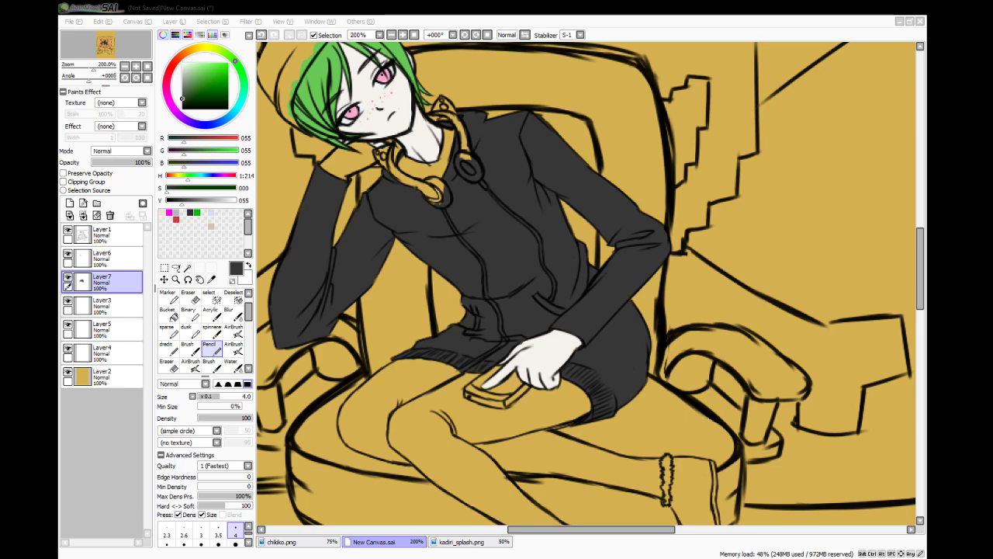
# - Sample the lighter grey (RGB 96, 96, 96) inside the jacket's collar from the character reference image and return to the drawing
pyautogui.click(373, 467)
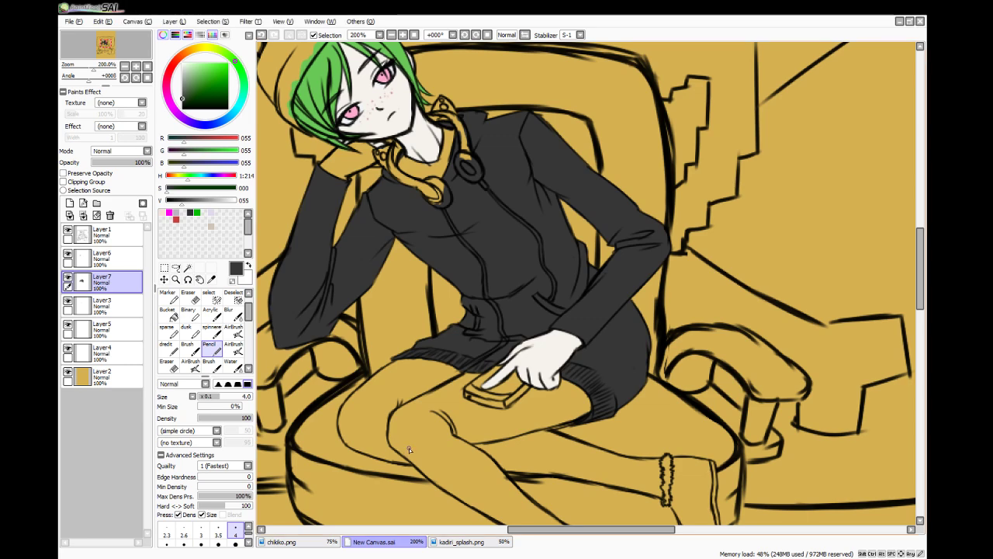
pyautogui.click(297, 541)
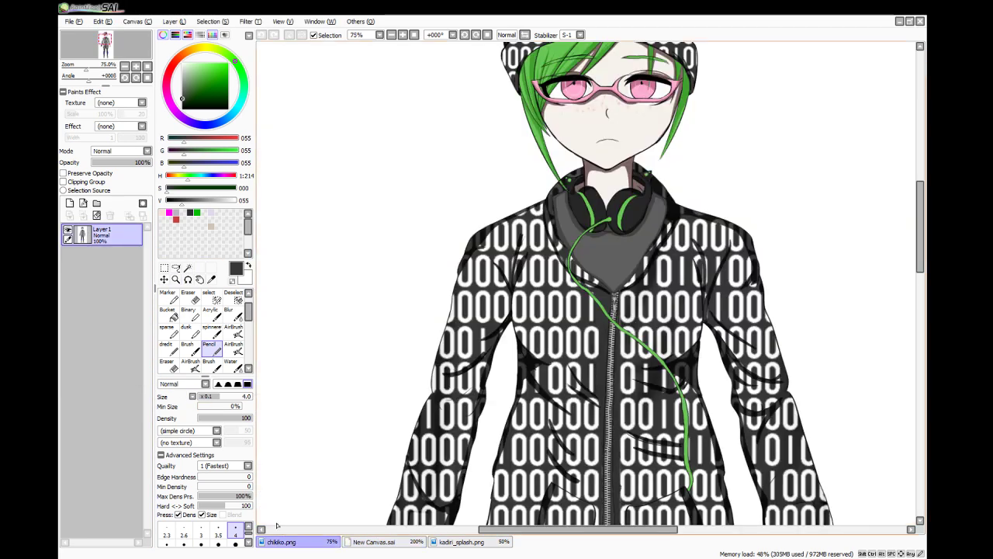
pyautogui.click(211, 279)
pyautogui.click(614, 260)
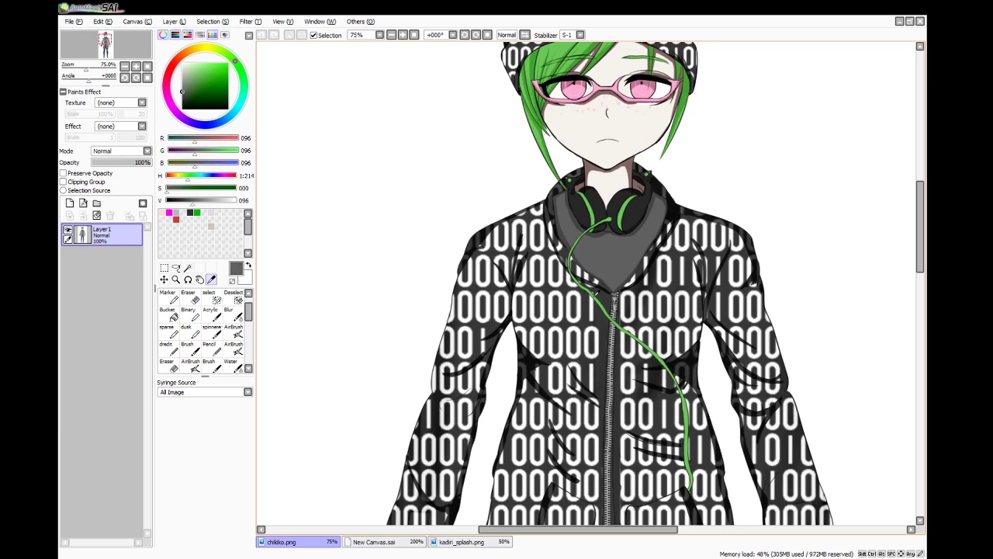
pyautogui.click(373, 541)
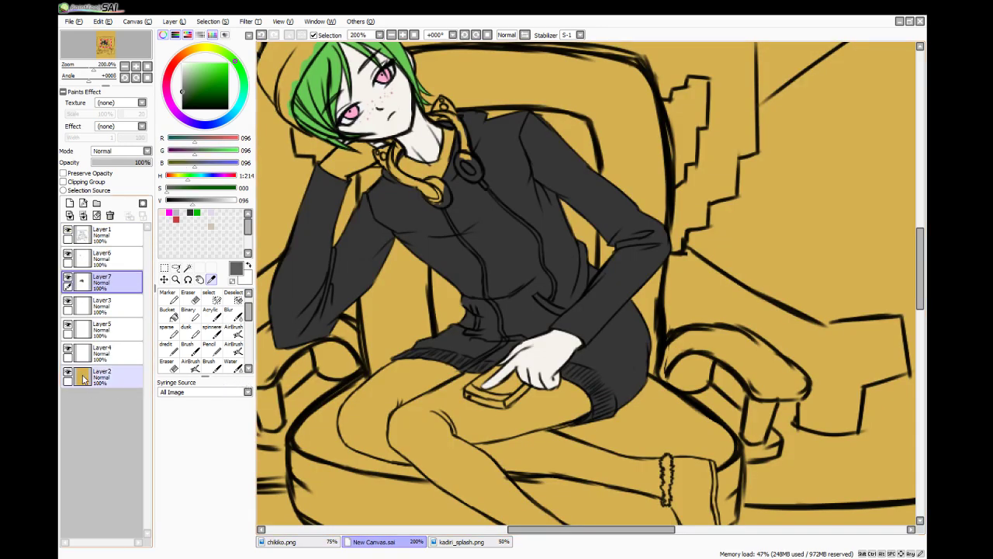
# - Add a new layer above Layer3 and paint the inner garment's collar beside the neck lighter grey with the Pencil at size 4
pyautogui.click(126, 313)
pyautogui.click(70, 203)
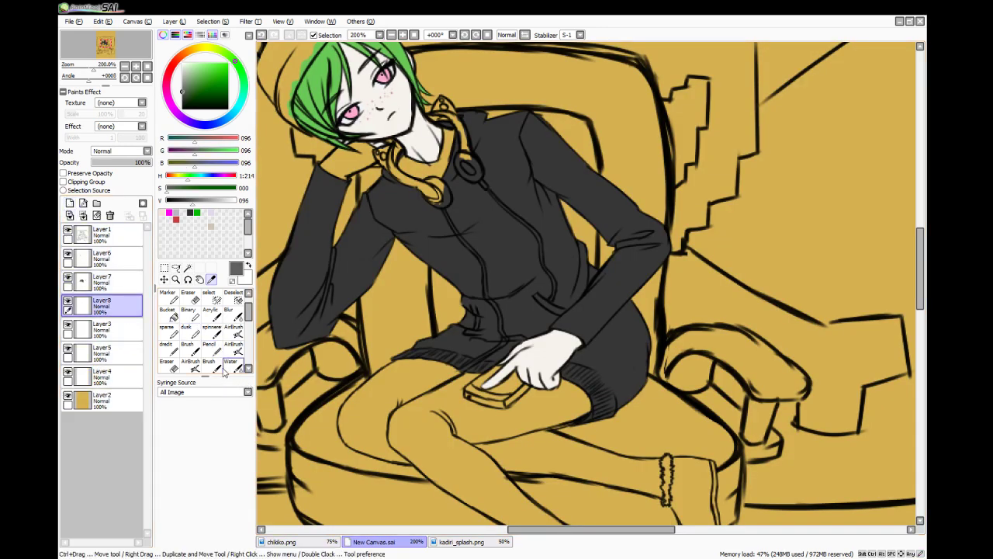
pyautogui.click(207, 347)
pyautogui.moveTo(403, 160)
pyautogui.mouseDown()
pyautogui.moveTo(449, 157)
pyautogui.moveTo(405, 160)
pyautogui.moveTo(413, 169)
pyautogui.moveTo(450, 141)
pyautogui.mouseUp()
pyautogui.click(317, 557)
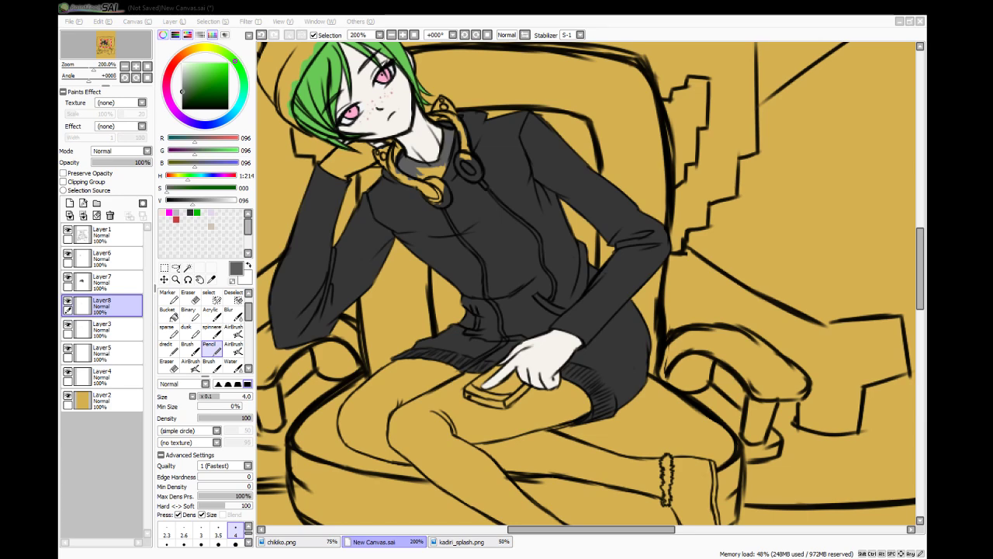
pyautogui.click(311, 557)
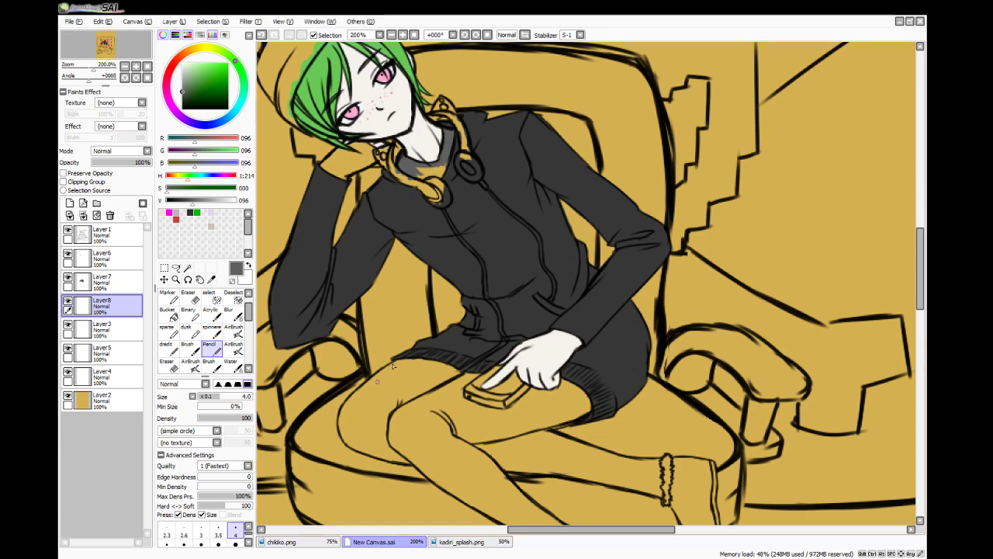
# - Fill the rest of the inner garment below the neck lighter grey around the headphone band, using the Brush at size 12
pyautogui.click(187, 347)
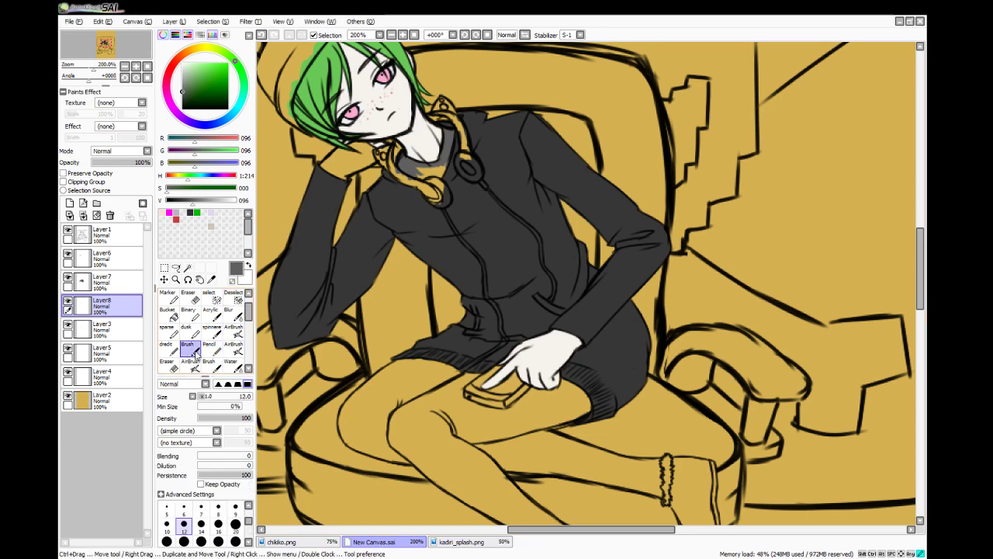
pyautogui.moveTo(409, 172)
pyautogui.mouseDown()
pyautogui.moveTo(431, 180)
pyautogui.moveTo(453, 138)
pyautogui.moveTo(462, 155)
pyautogui.moveTo(430, 172)
pyautogui.moveTo(442, 170)
pyautogui.moveTo(436, 180)
pyautogui.mouseUp()
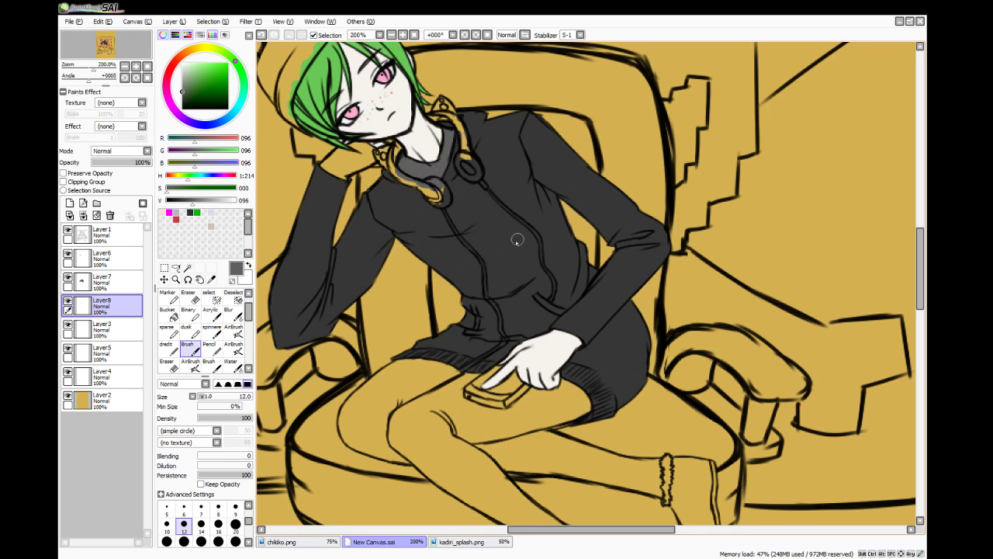
pyautogui.moveTo(384, 185); pyautogui.dragTo(388, 186)
# - Sample the glove's dark grey (RGB 40, 40, 40) from the chikiko.png reference image and return to the drawing
pyautogui.click(321, 542)
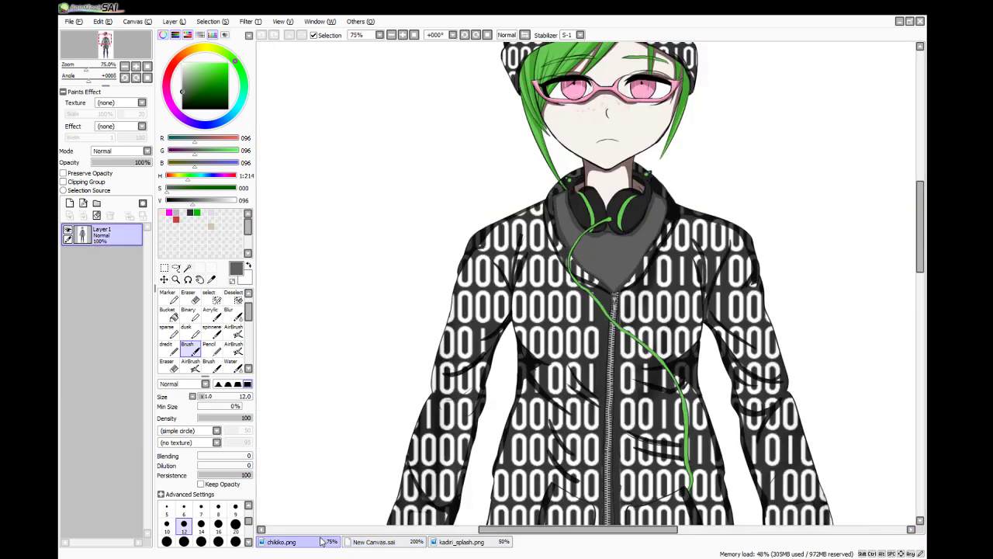
pyautogui.click(211, 279)
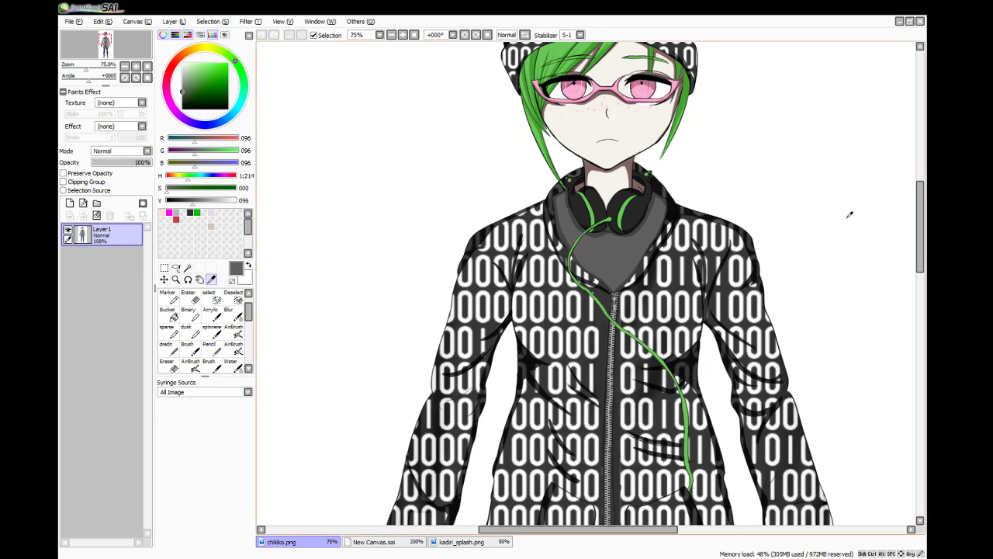
pyautogui.moveTo(921, 203); pyautogui.dragTo(838, 274)
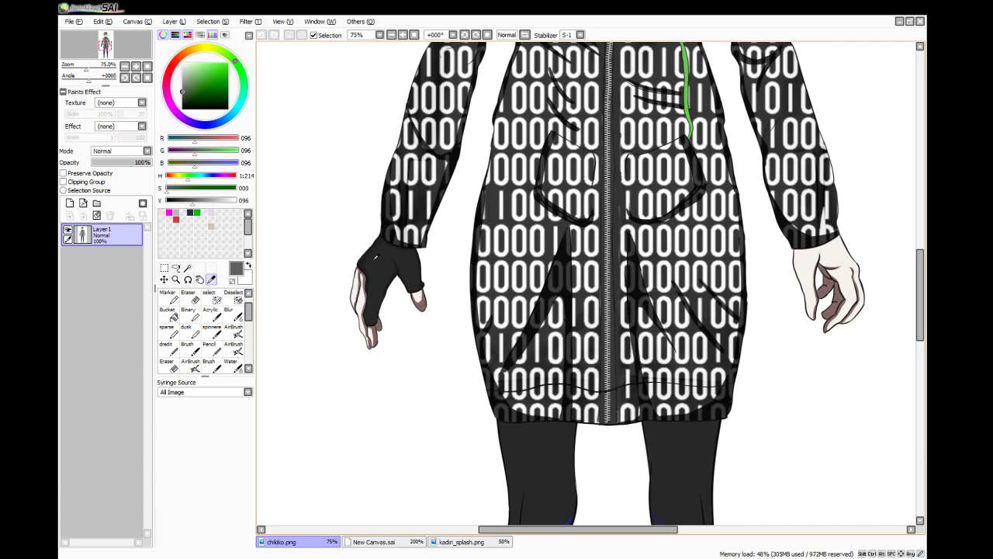
pyautogui.click(390, 262)
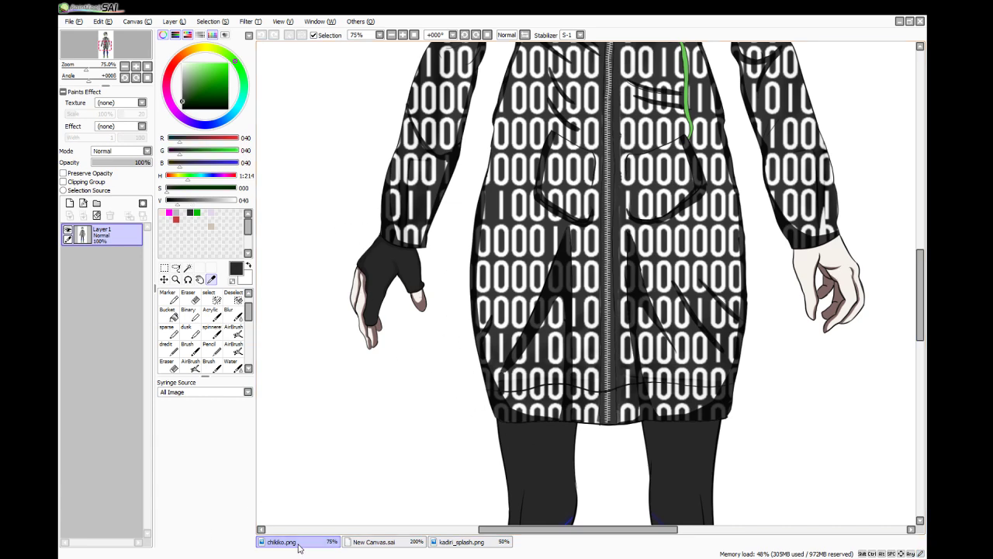
pyautogui.click(380, 542)
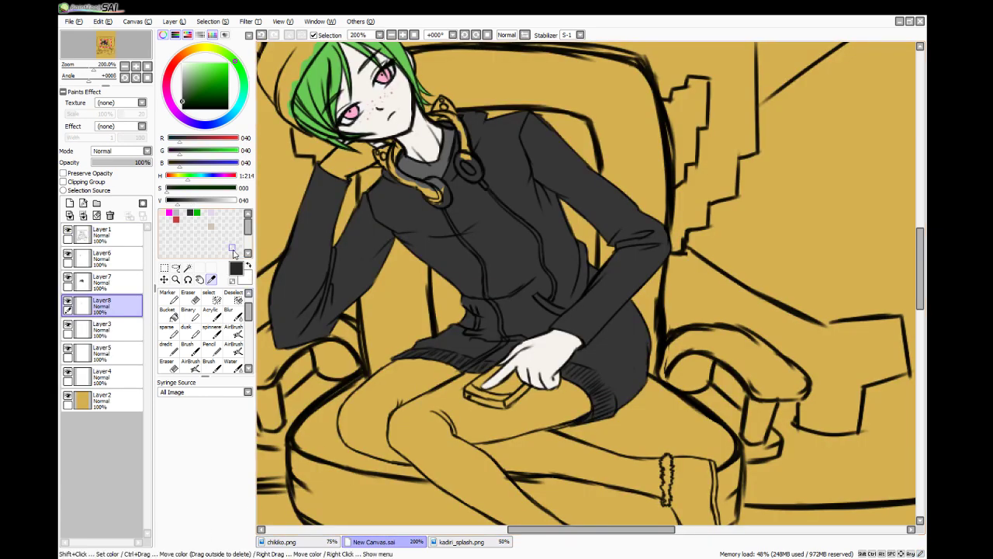
# - Add a new layer above Layer3 and shift the sampled dark grey to a dark navy, RGB 22, 30, 40
pyautogui.click(101, 329)
pyautogui.click(69, 203)
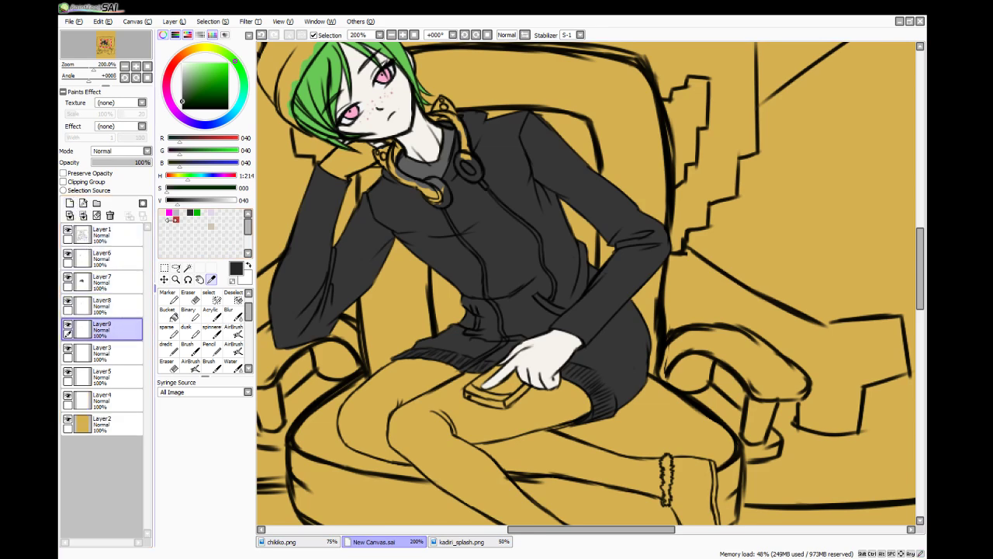
pyautogui.moveTo(200, 182); pyautogui.dragTo(208, 188)
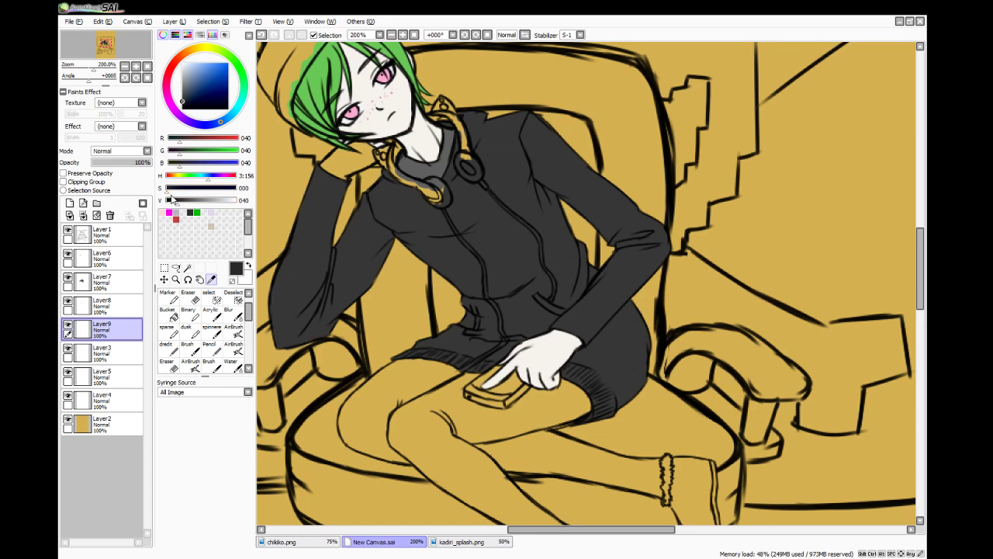
pyautogui.click(171, 194)
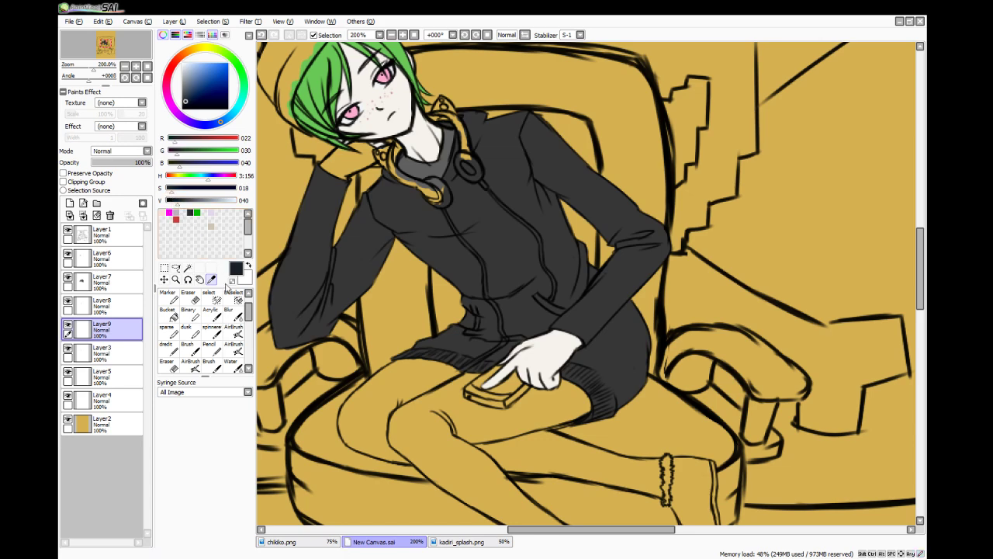
# - Fill the folded rear leg below the jacket's front hem dark navy with the Brush at size 12
pyautogui.click(209, 364)
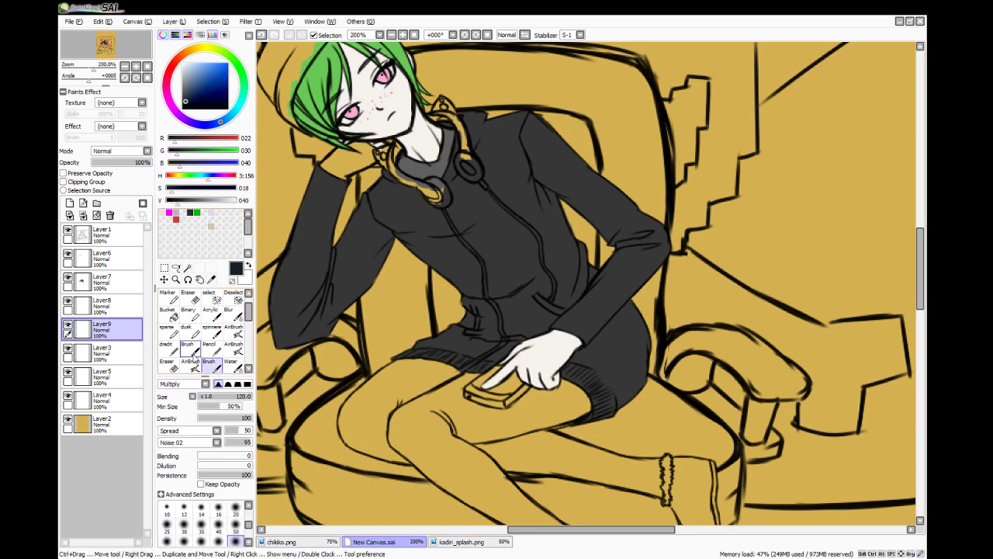
pyautogui.click(187, 347)
pyautogui.moveTo(469, 370)
pyautogui.mouseDown()
pyautogui.moveTo(443, 395)
pyautogui.moveTo(465, 372)
pyautogui.moveTo(382, 407)
pyautogui.moveTo(449, 362)
pyautogui.moveTo(379, 399)
pyautogui.moveTo(411, 361)
pyautogui.moveTo(373, 388)
pyautogui.moveTo(416, 357)
pyautogui.moveTo(355, 404)
pyautogui.moveTo(403, 361)
pyautogui.moveTo(363, 407)
pyautogui.moveTo(391, 374)
pyautogui.moveTo(370, 395)
pyautogui.moveTo(374, 380)
pyautogui.moveTo(349, 425)
pyautogui.moveTo(350, 408)
pyautogui.moveTo(356, 437)
pyautogui.moveTo(355, 407)
pyautogui.moveTo(344, 419)
pyautogui.moveTo(345, 410)
pyautogui.moveTo(347, 438)
pyautogui.moveTo(344, 417)
pyautogui.moveTo(357, 439)
pyautogui.moveTo(344, 429)
pyautogui.moveTo(348, 438)
pyautogui.moveTo(415, 461)
pyautogui.moveTo(349, 439)
pyautogui.moveTo(384, 448)
pyautogui.moveTo(363, 422)
pyautogui.moveTo(373, 399)
pyautogui.moveTo(392, 413)
pyautogui.moveTo(412, 369)
pyautogui.moveTo(468, 371)
pyautogui.mouseUp()
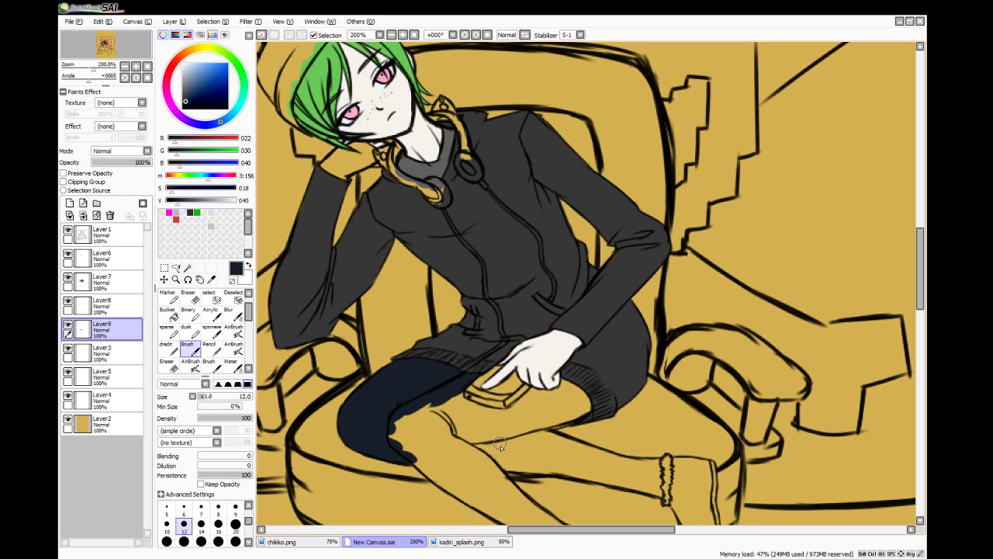
# - Fill the front knee and the thigh around the phone dark navy, and erase the overspill on the pointing hand
pyautogui.moveTo(391, 427)
pyautogui.mouseDown()
pyautogui.moveTo(406, 446)
pyautogui.moveTo(398, 423)
pyautogui.moveTo(433, 435)
pyautogui.moveTo(441, 424)
pyautogui.moveTo(433, 410)
pyautogui.moveTo(457, 428)
pyautogui.moveTo(442, 401)
pyautogui.moveTo(458, 427)
pyautogui.moveTo(447, 417)
pyautogui.moveTo(458, 393)
pyautogui.moveTo(462, 408)
pyautogui.moveTo(454, 395)
pyautogui.moveTo(471, 406)
pyautogui.moveTo(449, 397)
pyautogui.moveTo(483, 417)
pyautogui.moveTo(472, 411)
pyautogui.moveTo(522, 413)
pyautogui.moveTo(508, 413)
pyautogui.moveTo(547, 380)
pyautogui.moveTo(512, 422)
pyautogui.mouseUp()
pyautogui.press('e')
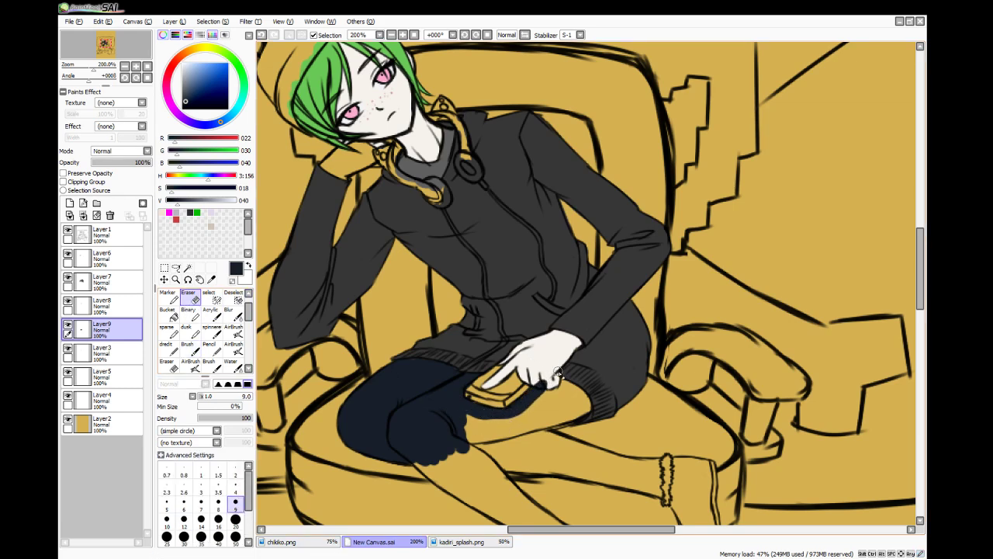
pyautogui.moveTo(552, 386); pyautogui.dragTo(537, 385)
pyautogui.press('n')
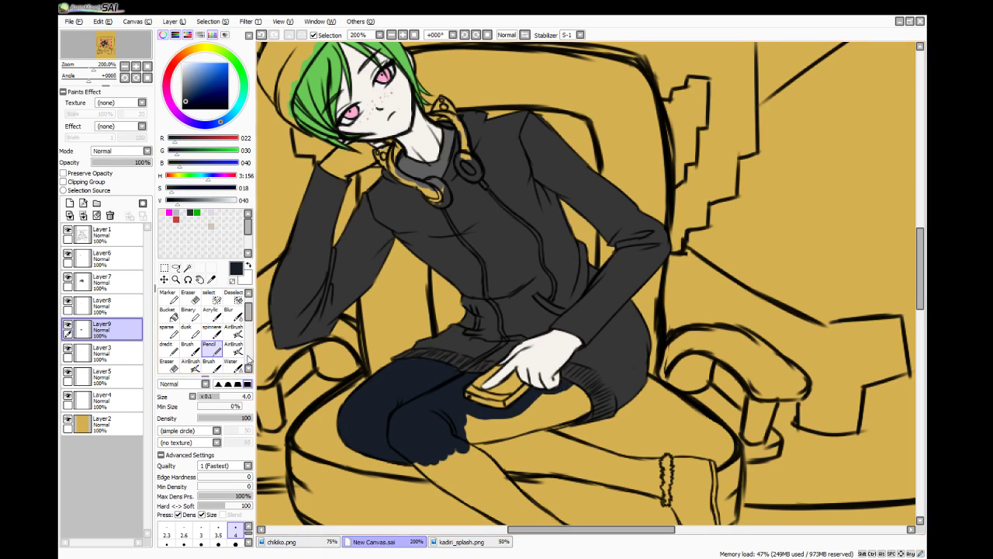
# - Fill the rest of the front thigh dark navy from below the phone to the jacket's ribbed hem
pyautogui.click(187, 347)
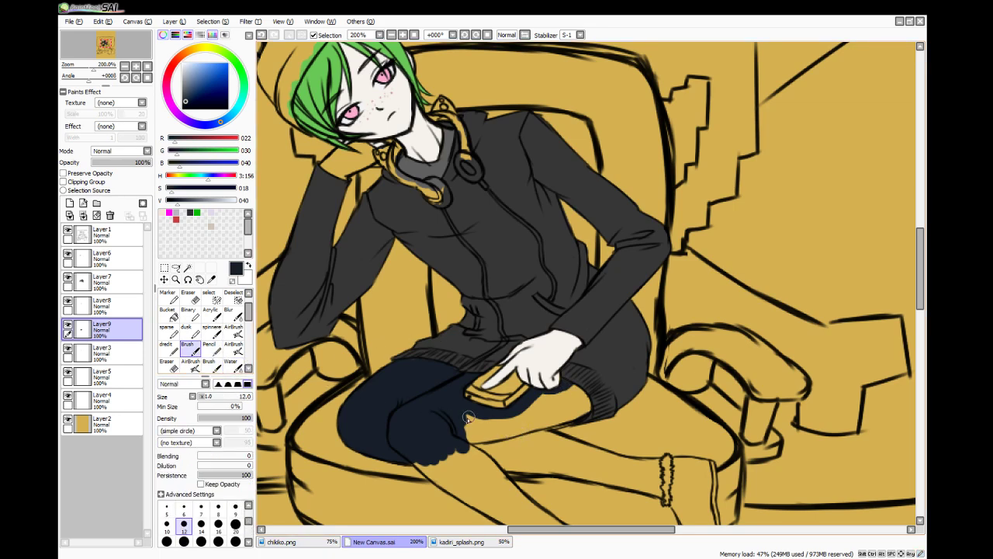
pyautogui.moveTo(468, 418); pyautogui.dragTo(554, 405)
pyautogui.moveTo(467, 426)
pyautogui.mouseDown()
pyautogui.moveTo(515, 417)
pyautogui.moveTo(461, 430)
pyautogui.moveTo(586, 385)
pyautogui.moveTo(543, 416)
pyautogui.moveTo(590, 403)
pyautogui.moveTo(530, 425)
pyautogui.moveTo(587, 403)
pyautogui.mouseUp()
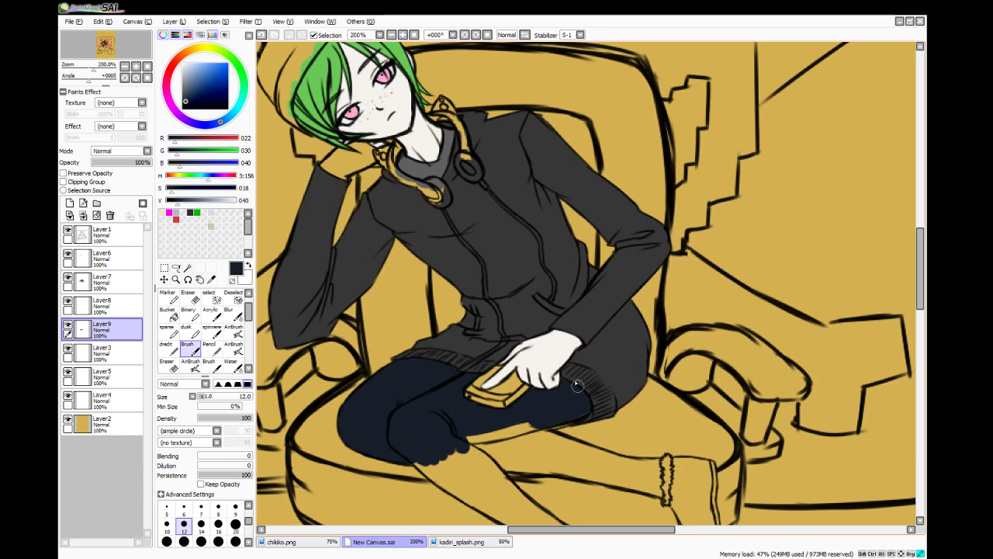
pyautogui.moveTo(550, 419); pyautogui.dragTo(463, 440)
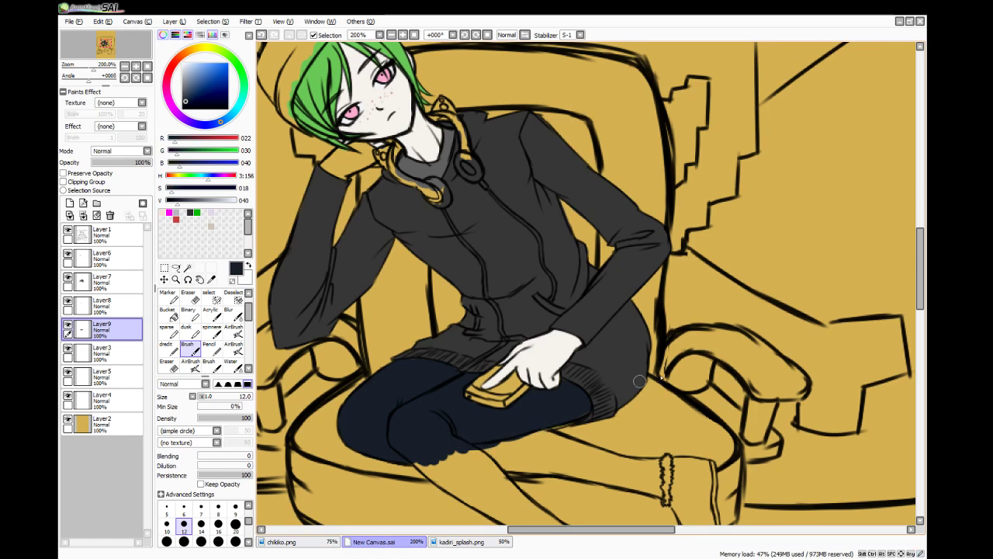
# - Fill the front lower leg dark navy from the knee down to the boot cuff, erasing overspill at the knee's edge
pyautogui.moveTo(920, 269); pyautogui.dragTo(920, 293)
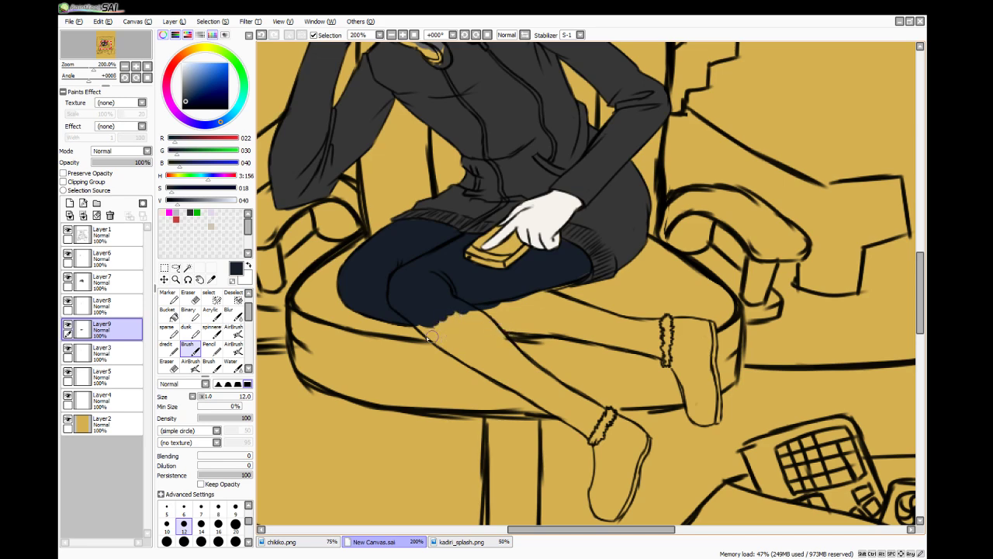
pyautogui.moveTo(432, 325)
pyautogui.mouseDown()
pyautogui.moveTo(464, 334)
pyautogui.moveTo(454, 312)
pyautogui.moveTo(478, 334)
pyautogui.moveTo(464, 312)
pyautogui.moveTo(488, 339)
pyautogui.moveTo(467, 306)
pyautogui.moveTo(496, 335)
pyautogui.moveTo(448, 325)
pyautogui.moveTo(458, 328)
pyautogui.moveTo(450, 334)
pyautogui.moveTo(421, 315)
pyautogui.moveTo(444, 339)
pyautogui.moveTo(411, 317)
pyautogui.moveTo(451, 349)
pyautogui.moveTo(420, 325)
pyautogui.moveTo(534, 385)
pyautogui.moveTo(482, 324)
pyautogui.moveTo(555, 388)
pyautogui.mouseUp()
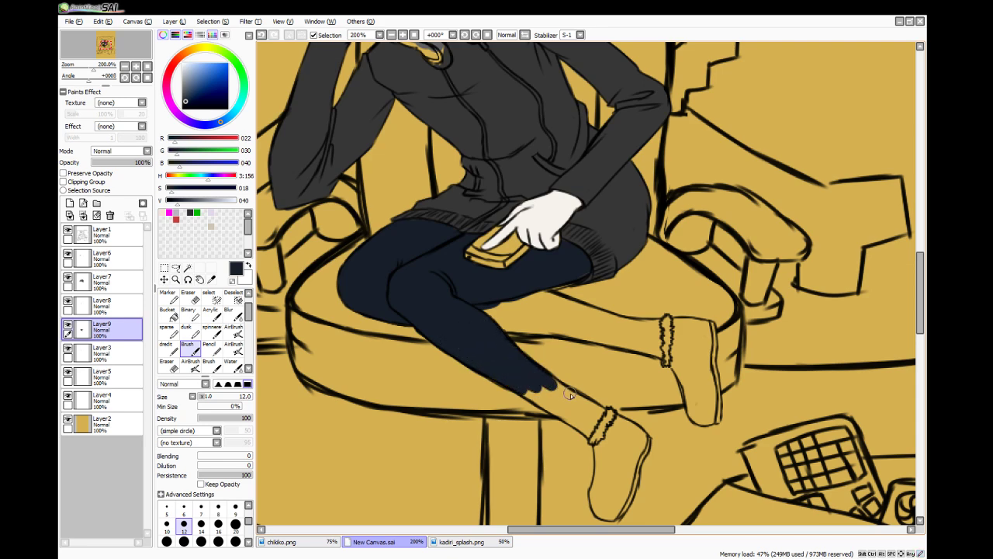
pyautogui.click(189, 298)
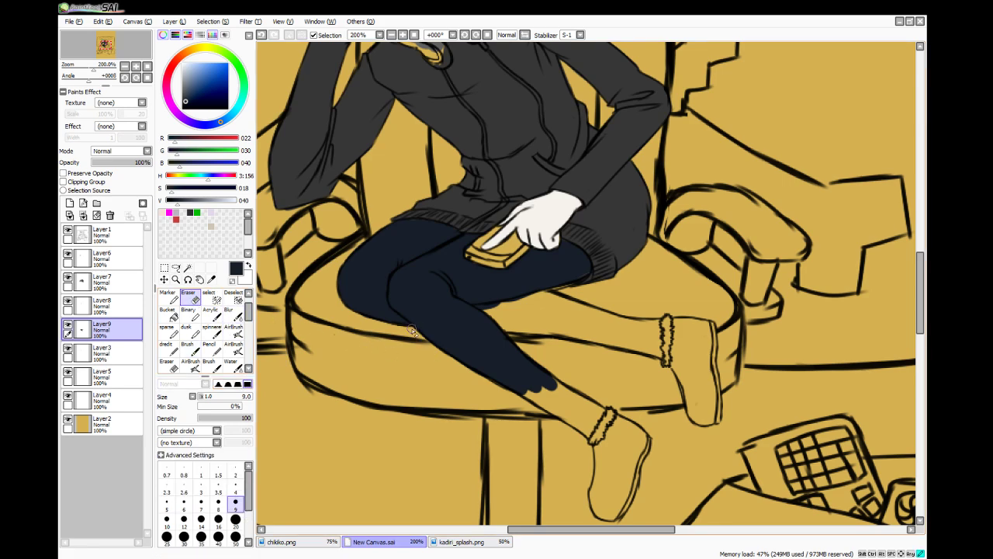
pyautogui.click(187, 344)
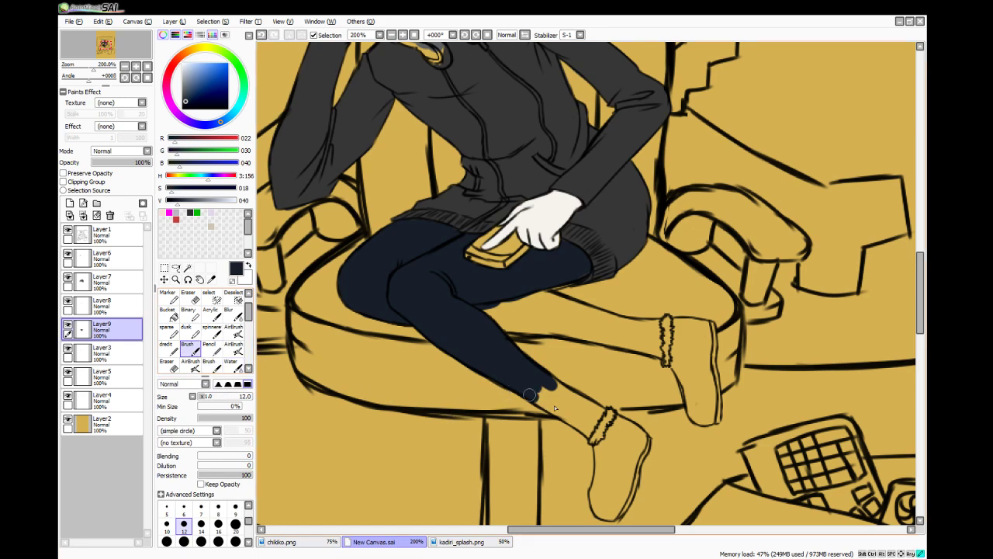
pyautogui.moveTo(543, 390); pyautogui.dragTo(588, 432)
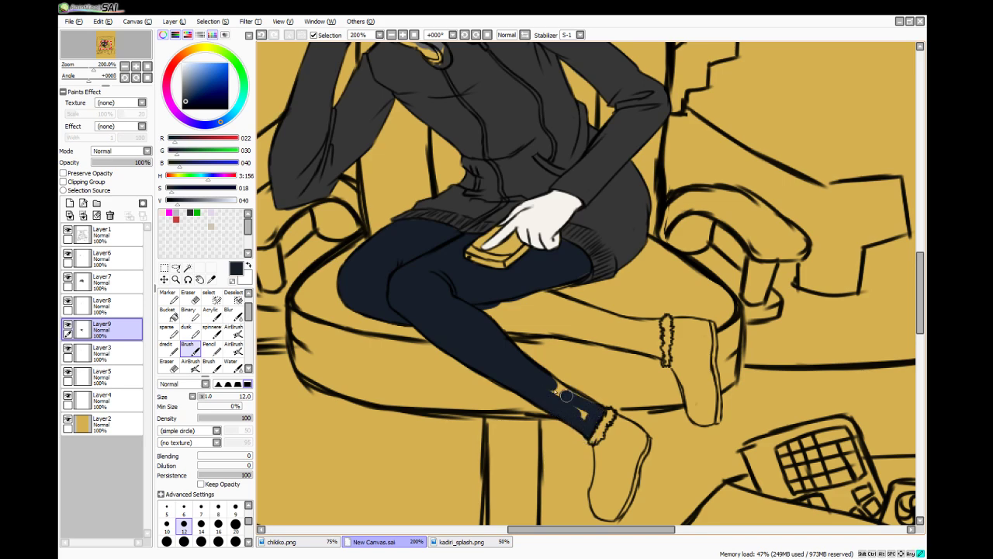
pyautogui.moveTo(542, 374); pyautogui.dragTo(583, 402)
# - Fill the other lower leg dark navy from behind the front knee across the seat to its boot cuff
pyautogui.moveTo(479, 314)
pyautogui.mouseDown()
pyautogui.moveTo(532, 326)
pyautogui.moveTo(489, 325)
pyautogui.moveTo(485, 337)
pyautogui.moveTo(512, 327)
pyautogui.moveTo(500, 320)
pyautogui.moveTo(599, 334)
pyautogui.moveTo(542, 326)
pyautogui.moveTo(567, 332)
pyautogui.mouseUp()
pyautogui.moveTo(499, 323)
pyautogui.mouseDown()
pyautogui.moveTo(561, 322)
pyautogui.moveTo(531, 291)
pyautogui.moveTo(554, 297)
pyautogui.moveTo(507, 288)
pyautogui.moveTo(533, 303)
pyautogui.moveTo(633, 318)
pyautogui.moveTo(567, 344)
pyautogui.moveTo(584, 325)
pyautogui.moveTo(556, 318)
pyautogui.moveTo(598, 322)
pyautogui.moveTo(562, 301)
pyautogui.moveTo(614, 325)
pyautogui.moveTo(660, 322)
pyautogui.mouseUp()
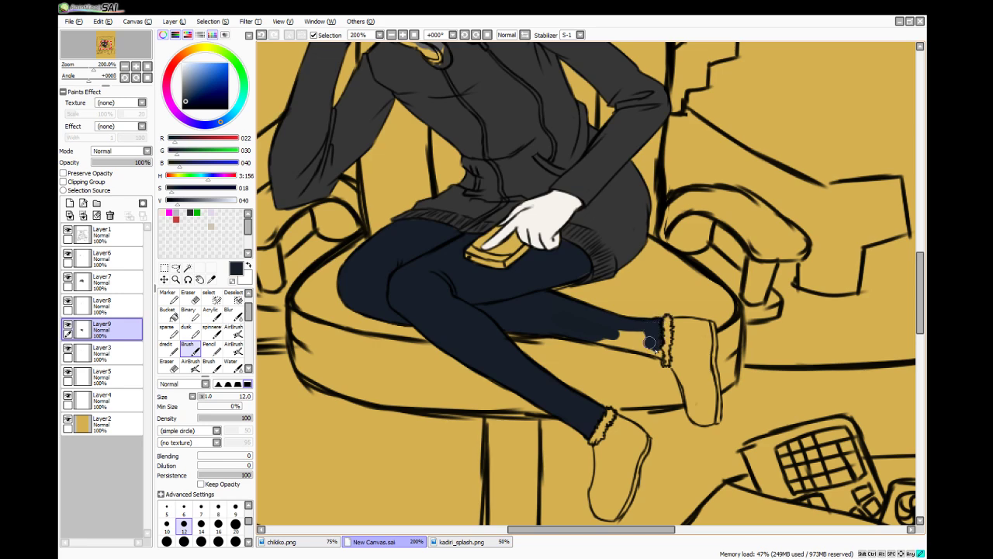
pyautogui.moveTo(659, 354)
pyautogui.mouseDown()
pyautogui.moveTo(579, 333)
pyautogui.moveTo(637, 344)
pyautogui.moveTo(605, 330)
pyautogui.mouseUp()
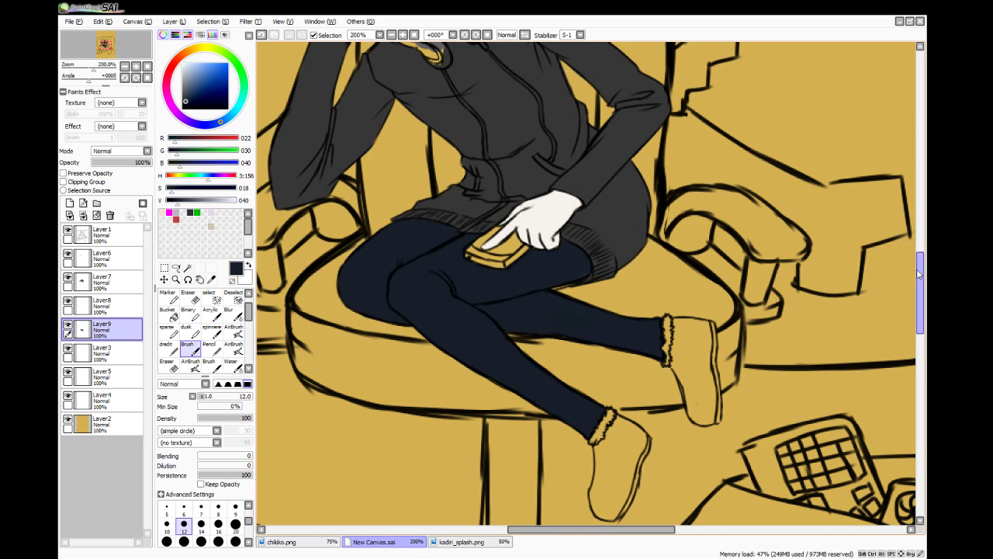
# - Check the glove on the character reference, and fill the glove of the hand propping up the chin dark navy
pyautogui.moveTo(920, 271)
pyautogui.mouseDown()
pyautogui.moveTo(905, 214)
pyautogui.moveTo(916, 301)
pyautogui.moveTo(905, 287)
pyautogui.mouseUp()
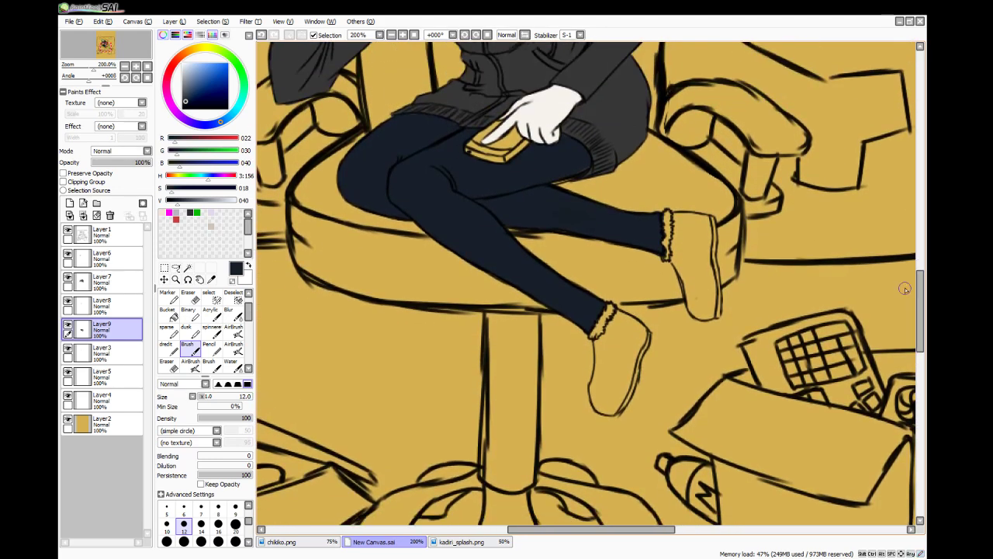
pyautogui.click(292, 541)
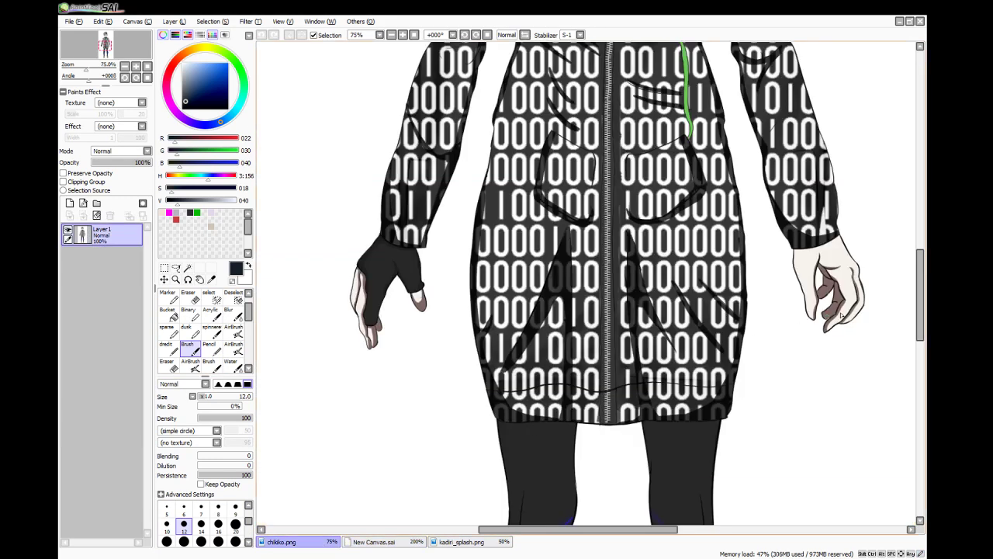
pyautogui.click(374, 541)
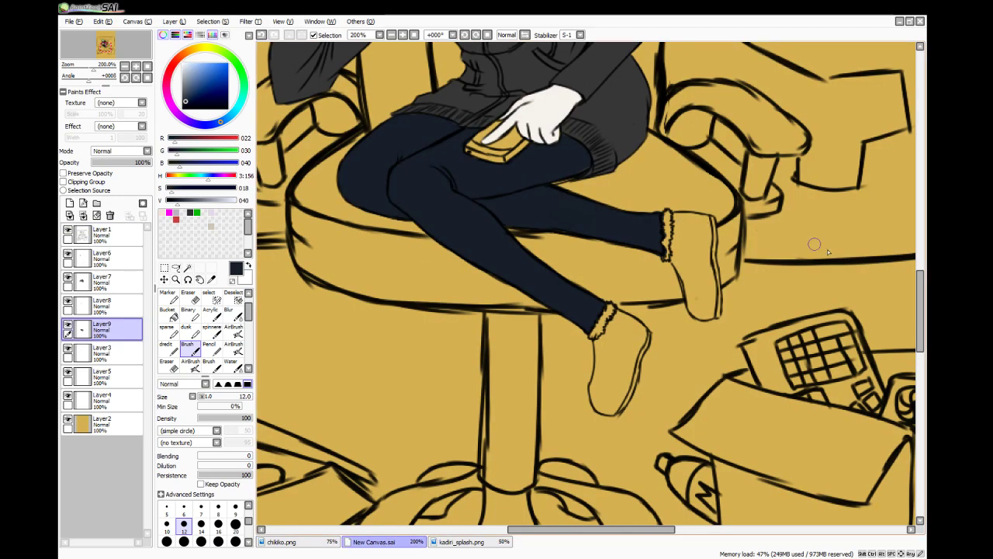
pyautogui.moveTo(919, 308); pyautogui.dragTo(919, 256)
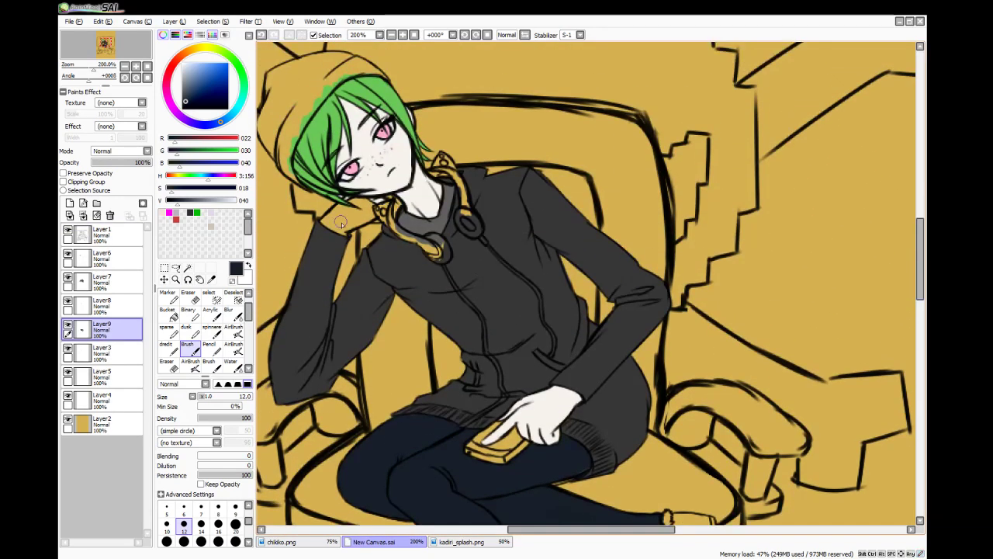
pyautogui.scroll(4, 336, 222)
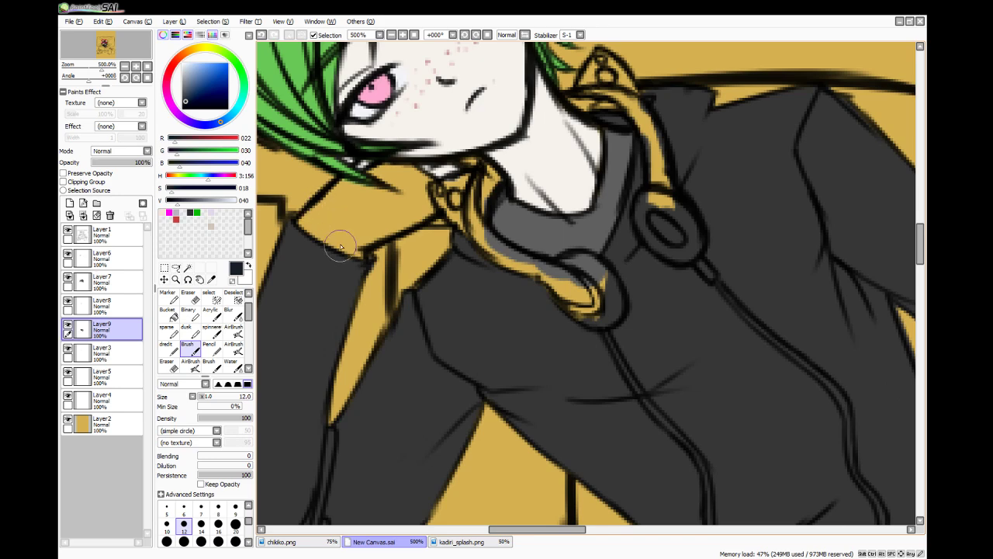
pyautogui.moveTo(322, 231)
pyautogui.mouseDown()
pyautogui.moveTo(325, 215)
pyautogui.moveTo(310, 208)
pyautogui.moveTo(318, 258)
pyautogui.mouseUp()
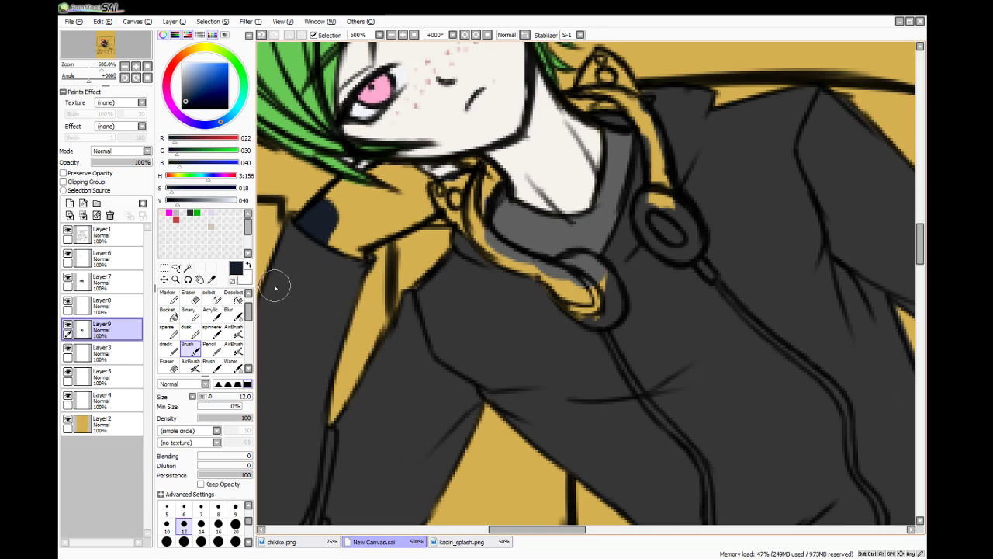
pyautogui.moveTo(306, 266)
pyautogui.mouseDown()
pyautogui.moveTo(357, 194)
pyautogui.moveTo(341, 201)
pyautogui.moveTo(395, 179)
pyautogui.moveTo(386, 177)
pyautogui.moveTo(377, 183)
pyautogui.moveTo(415, 186)
pyautogui.mouseUp()
pyautogui.press('n')
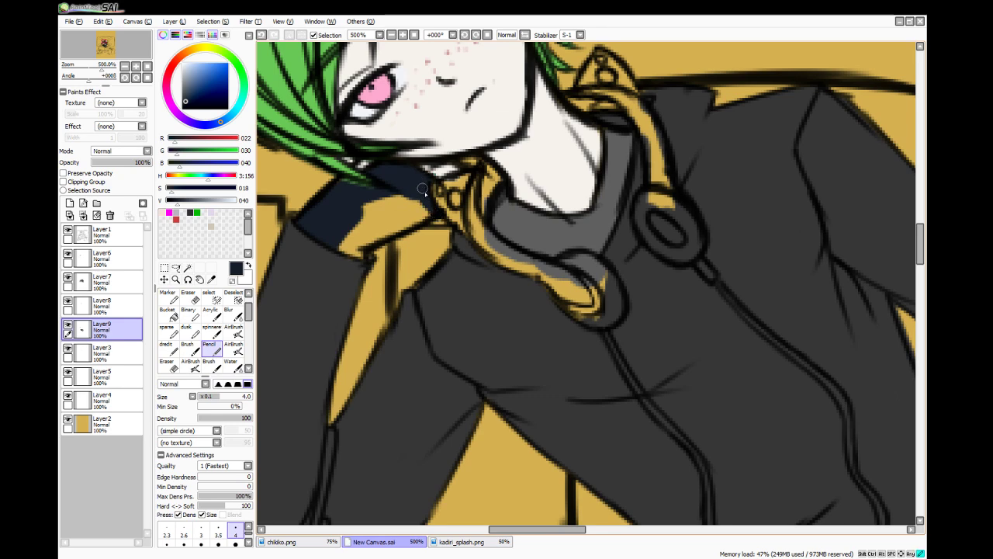
pyautogui.moveTo(431, 211)
pyautogui.mouseDown()
pyautogui.moveTo(389, 228)
pyautogui.moveTo(423, 207)
pyautogui.mouseUp()
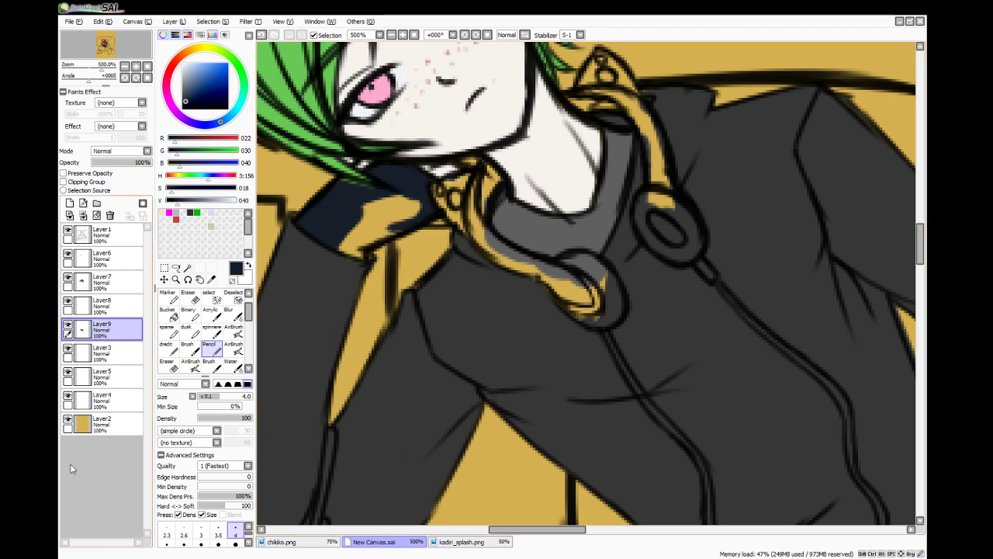
pyautogui.click(187, 347)
pyautogui.moveTo(349, 245)
pyautogui.mouseDown()
pyautogui.moveTo(350, 221)
pyautogui.moveTo(362, 213)
pyautogui.moveTo(387, 226)
pyautogui.moveTo(339, 238)
pyautogui.moveTo(410, 212)
pyautogui.moveTo(391, 195)
pyautogui.moveTo(337, 269)
pyautogui.moveTo(362, 201)
pyautogui.moveTo(354, 242)
pyautogui.mouseUp()
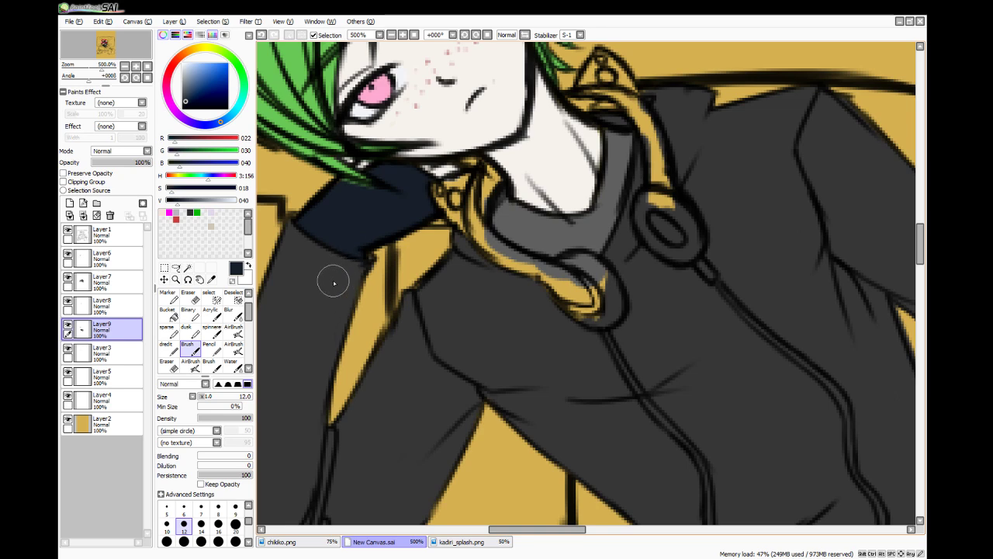
# - Examine the headphones' colours on the character reference image and return to the canvas
pyautogui.scroll(-3, 333, 282)
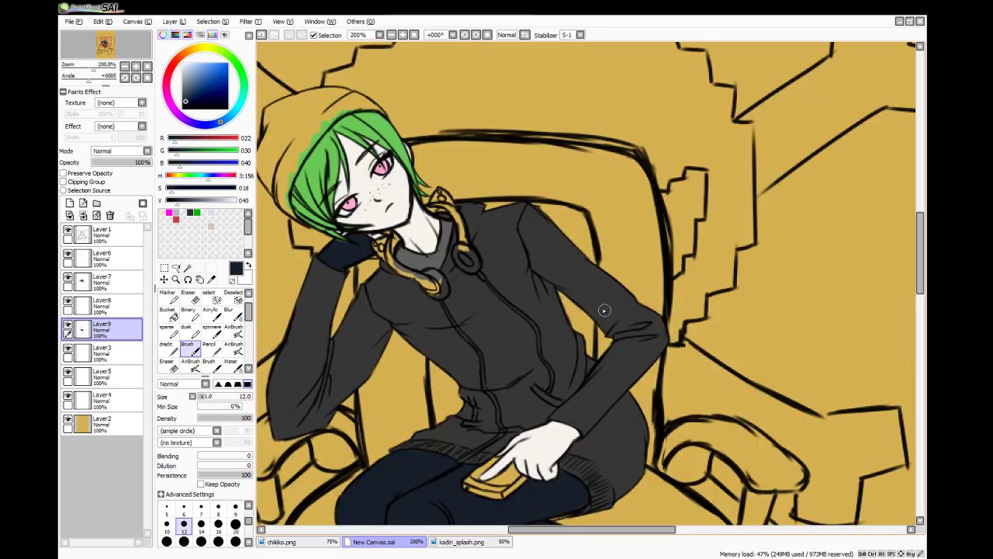
pyautogui.moveTo(919, 256); pyautogui.dragTo(911, 293)
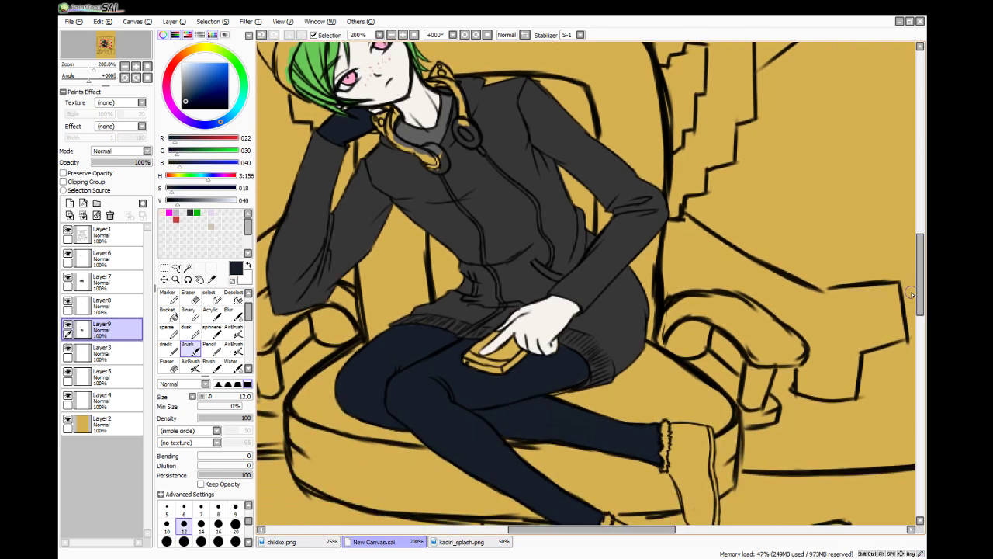
pyautogui.click(295, 541)
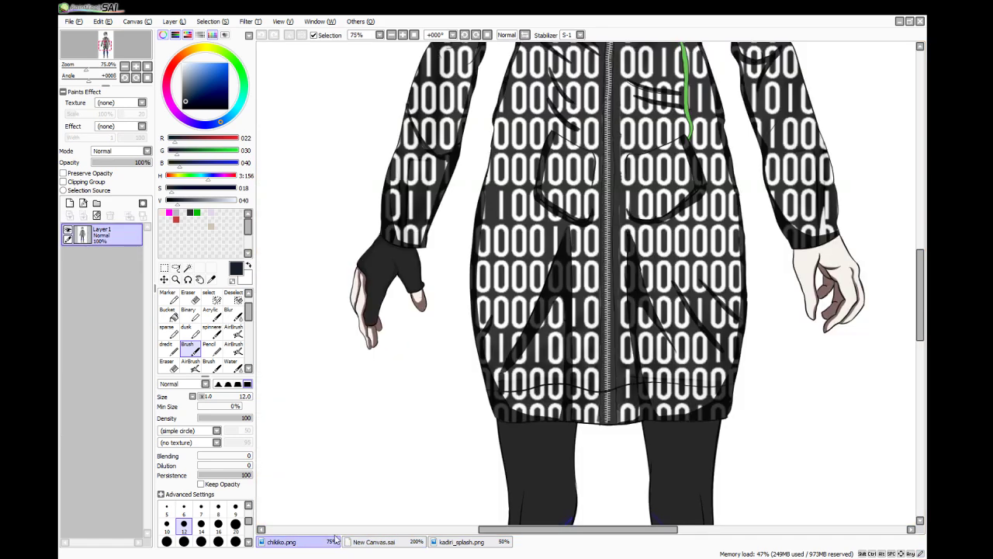
pyautogui.click(211, 279)
pyautogui.moveTo(919, 268); pyautogui.dragTo(912, 215)
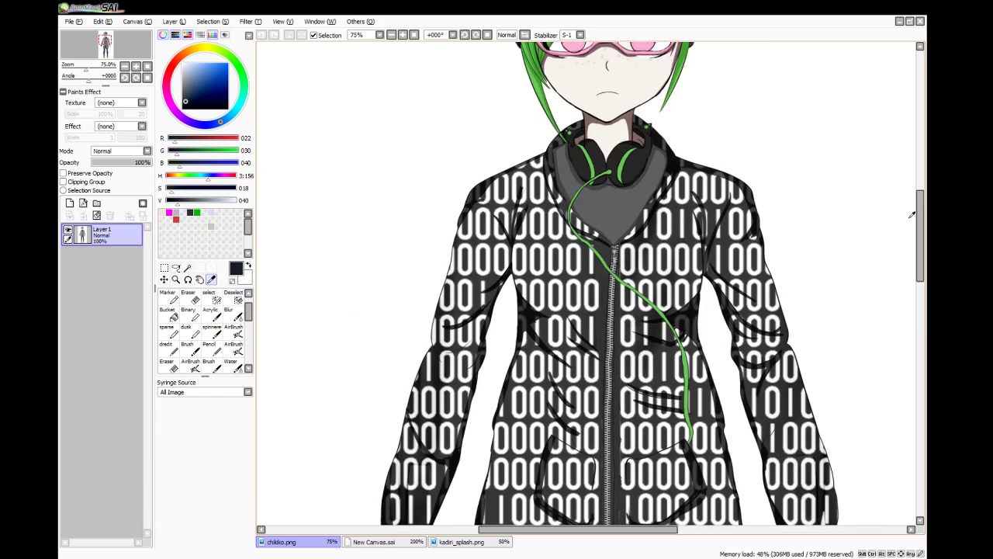
pyautogui.click(374, 541)
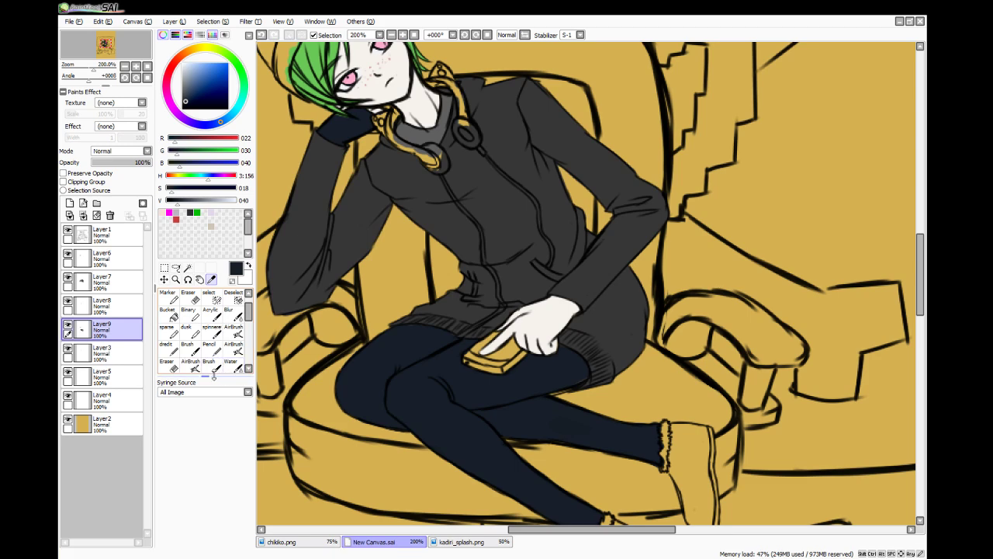
pyautogui.click(210, 349)
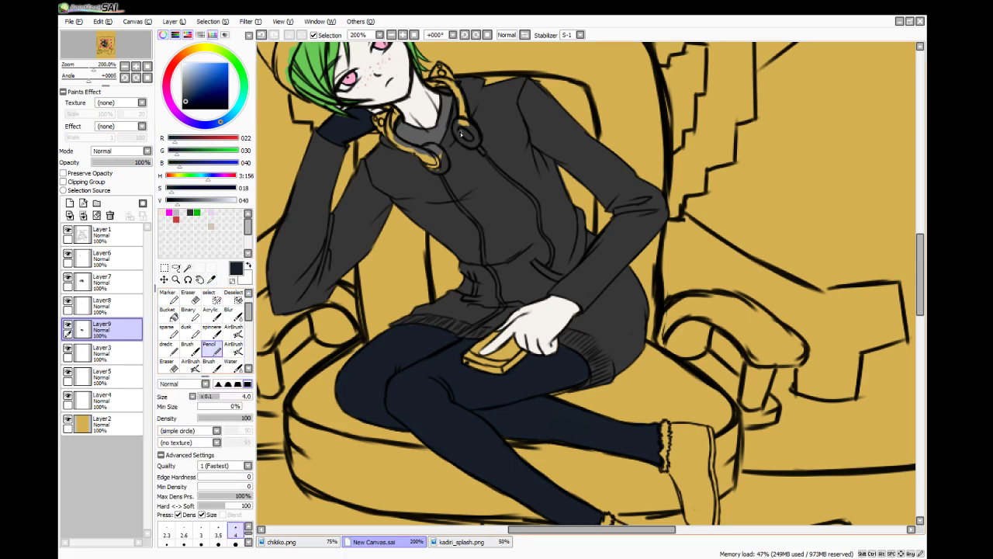
pyautogui.scroll(3, 460, 133)
pyautogui.moveTo(389, 203); pyautogui.dragTo(398, 185)
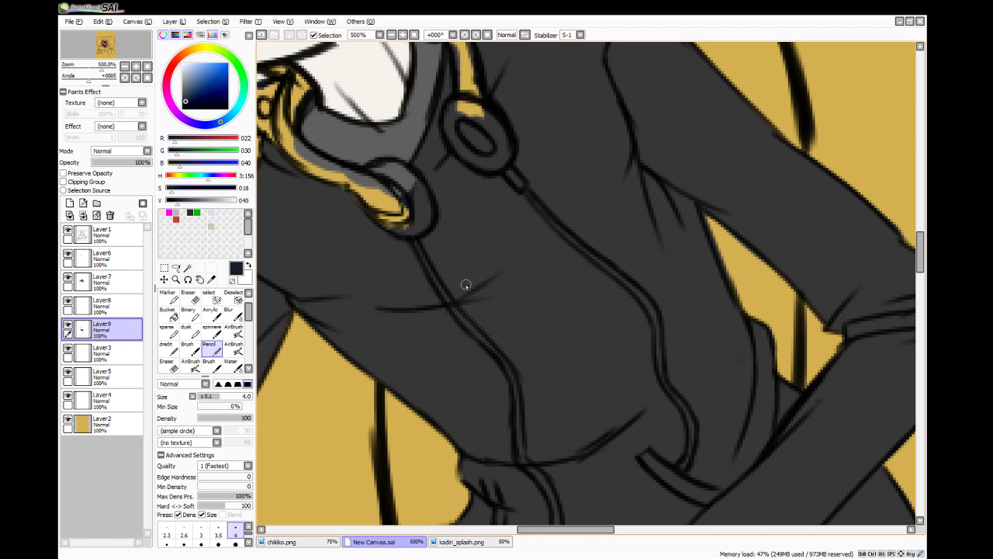
pyautogui.moveTo(383, 194); pyautogui.dragTo(399, 223)
pyautogui.hotkey('ctrl', 'z')
pyautogui.hotkey('ctrl', 'z')
# - Add a new layer above Layer7 and fill the headphone band and hinge beside the propped hand dark navy with a size 9 brush
pyautogui.click(130, 282)
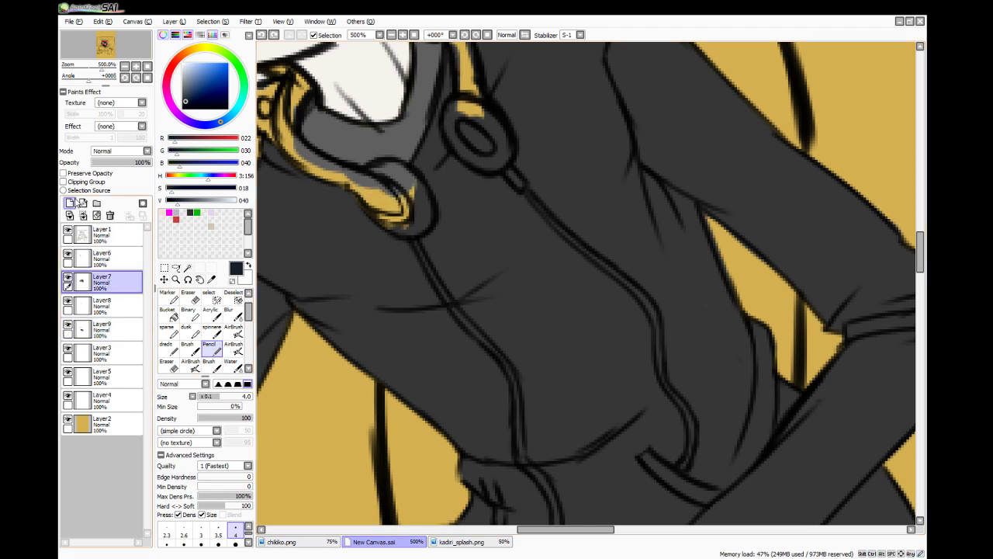
pyautogui.click(69, 203)
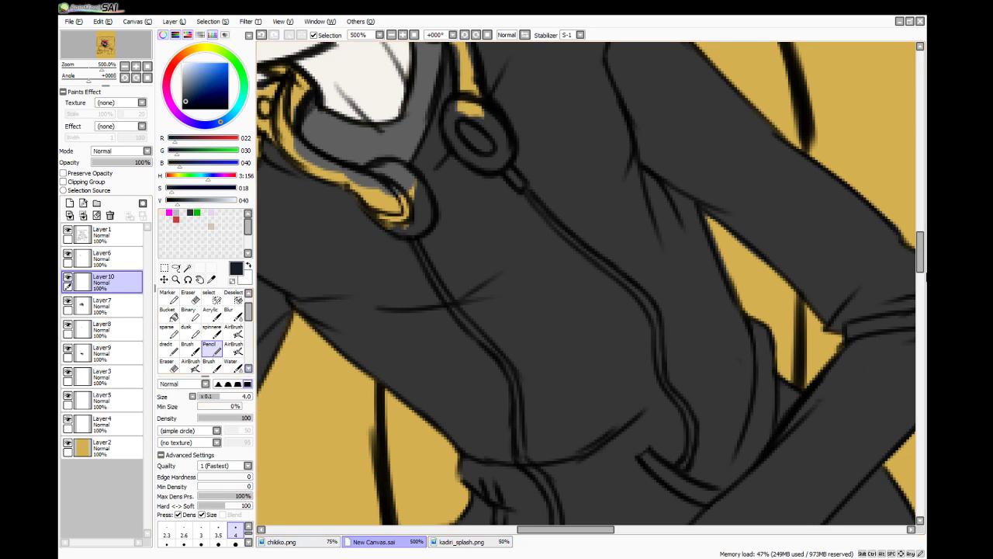
pyautogui.moveTo(920, 264); pyautogui.dragTo(921, 247)
pyautogui.moveTo(545, 524); pyautogui.dragTo(511, 524)
pyautogui.click(187, 346)
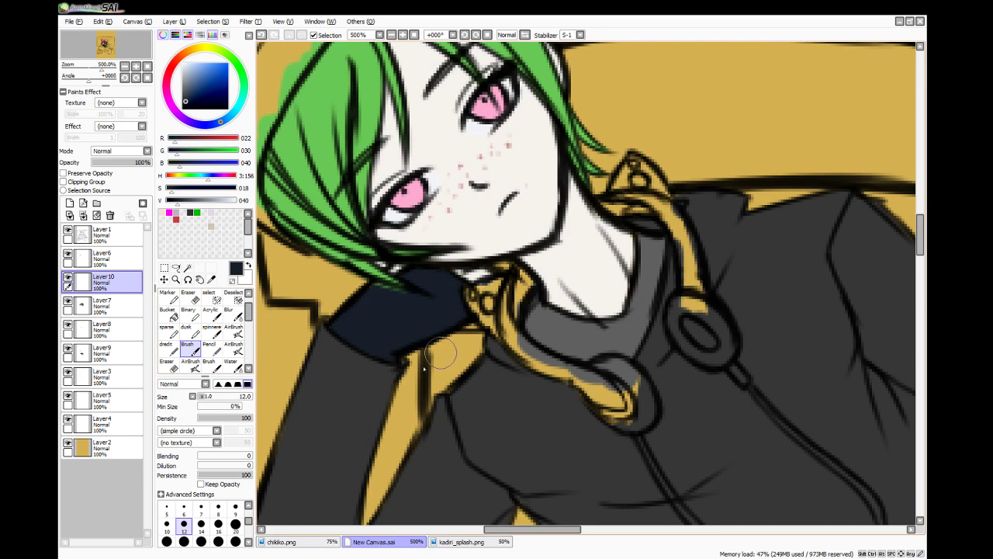
pyautogui.click(235, 508)
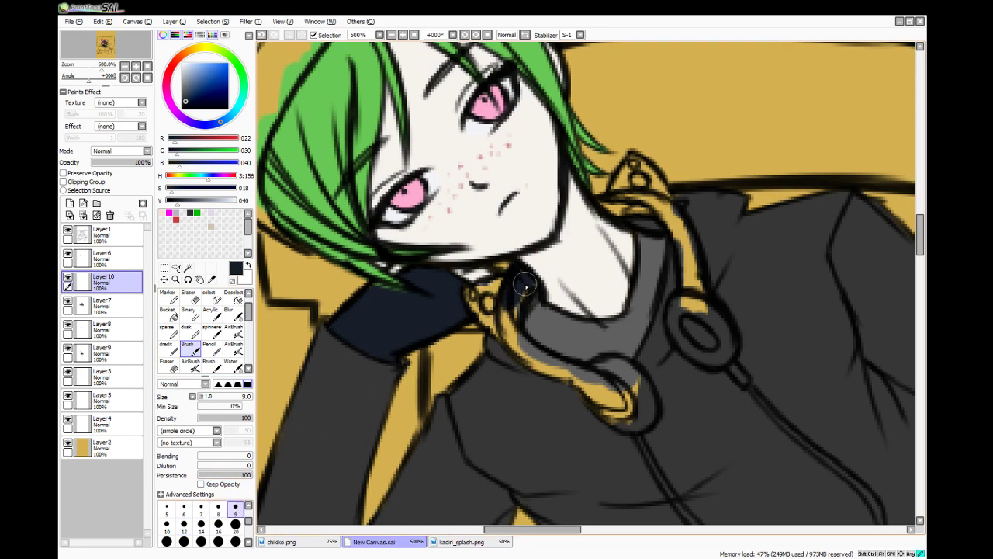
pyautogui.moveTo(524, 287)
pyautogui.mouseDown()
pyautogui.moveTo(508, 306)
pyautogui.moveTo(490, 281)
pyautogui.moveTo(469, 299)
pyautogui.moveTo(625, 416)
pyautogui.moveTo(591, 389)
pyautogui.mouseUp()
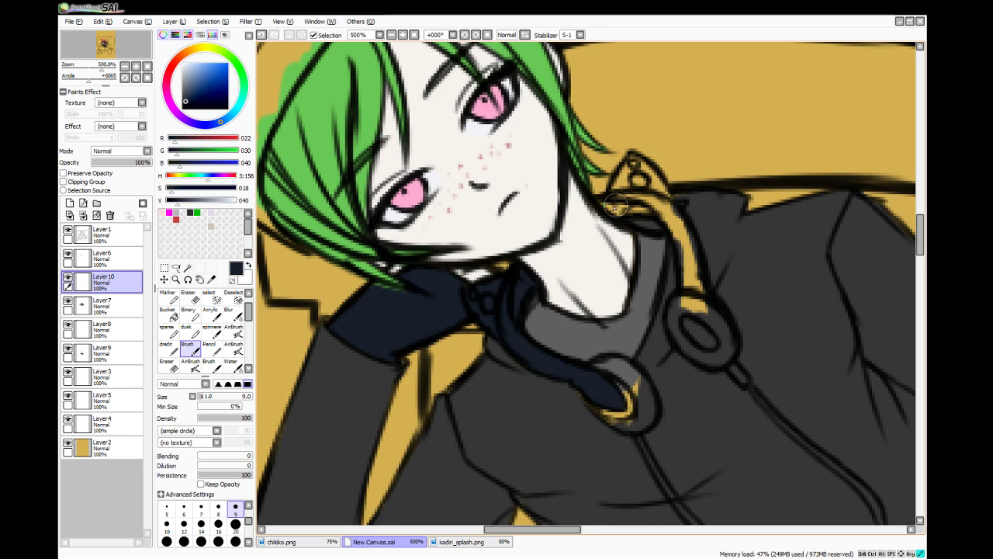
# - Fill the other side of the headphone band with its hinge and both ear cups dark navy, using brush size 5 for tight areas
pyautogui.moveTo(613, 207)
pyautogui.mouseDown()
pyautogui.moveTo(666, 203)
pyautogui.moveTo(654, 203)
pyautogui.moveTo(678, 260)
pyautogui.moveTo(650, 202)
pyautogui.moveTo(674, 228)
pyautogui.moveTo(670, 214)
pyautogui.moveTo(691, 287)
pyautogui.moveTo(678, 230)
pyautogui.moveTo(693, 288)
pyautogui.moveTo(689, 250)
pyautogui.moveTo(664, 204)
pyautogui.moveTo(716, 333)
pyautogui.moveTo(696, 307)
pyautogui.moveTo(712, 324)
pyautogui.moveTo(706, 309)
pyautogui.moveTo(682, 315)
pyautogui.moveTo(687, 301)
pyautogui.moveTo(683, 334)
pyautogui.moveTo(714, 332)
pyautogui.moveTo(691, 325)
pyautogui.moveTo(717, 351)
pyautogui.moveTo(725, 334)
pyautogui.moveTo(703, 355)
pyautogui.moveTo(696, 338)
pyautogui.moveTo(717, 350)
pyautogui.mouseUp()
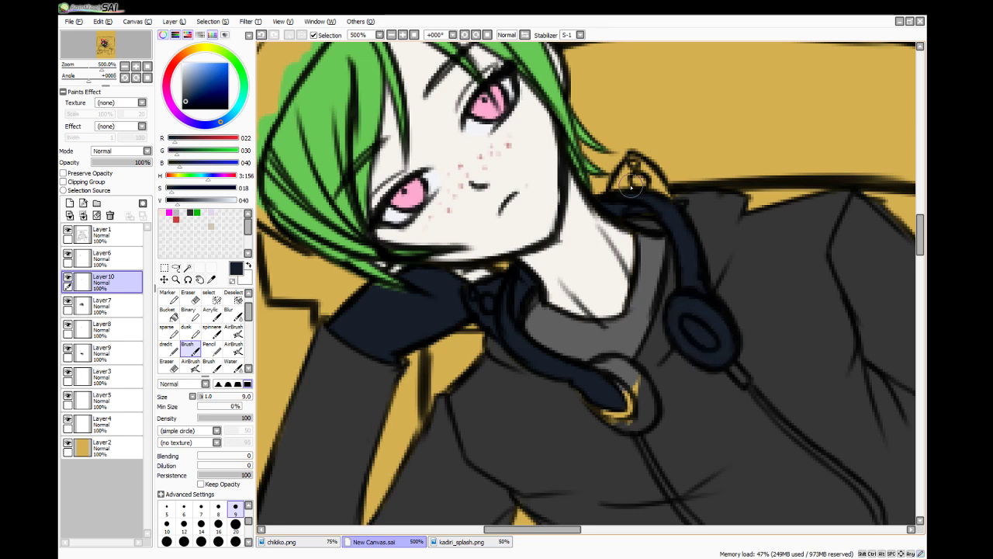
pyautogui.click(166, 508)
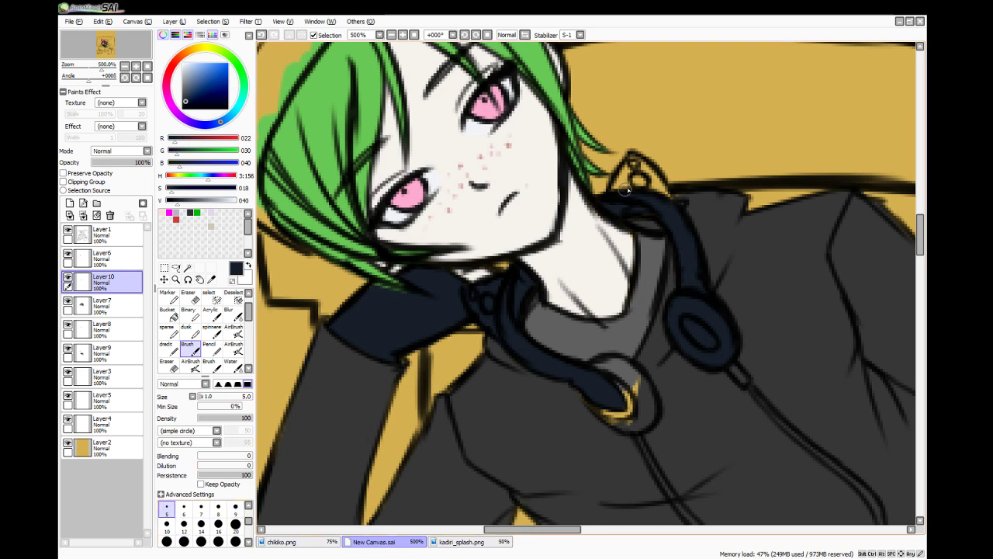
pyautogui.moveTo(625, 188)
pyautogui.mouseDown()
pyautogui.moveTo(631, 161)
pyautogui.moveTo(640, 185)
pyautogui.moveTo(634, 159)
pyautogui.moveTo(667, 200)
pyautogui.moveTo(649, 173)
pyautogui.mouseUp()
pyautogui.moveTo(661, 184)
pyautogui.mouseDown()
pyautogui.moveTo(673, 208)
pyautogui.moveTo(671, 200)
pyautogui.mouseUp()
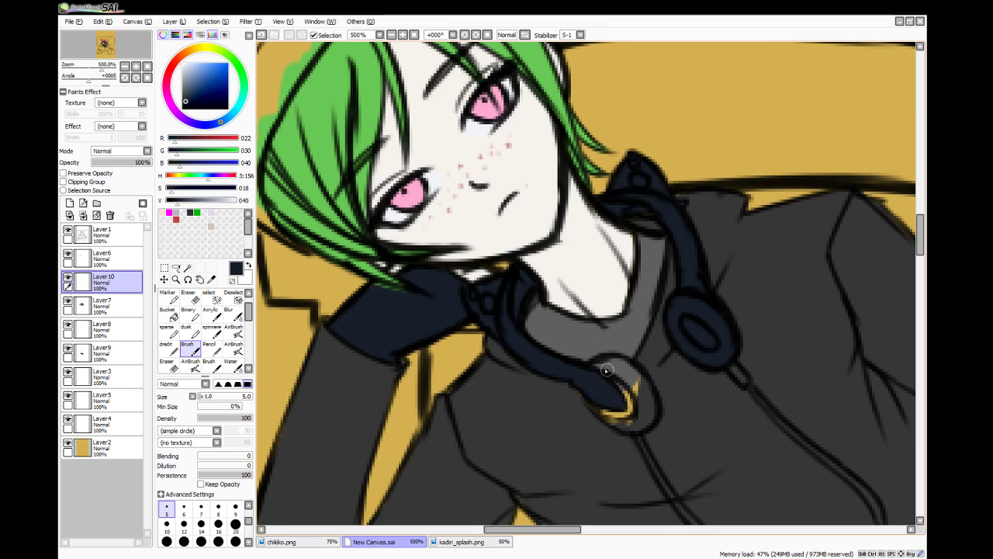
pyautogui.moveTo(607, 368)
pyautogui.mouseDown()
pyautogui.moveTo(634, 375)
pyautogui.moveTo(653, 411)
pyautogui.moveTo(641, 385)
pyautogui.moveTo(615, 369)
pyautogui.moveTo(649, 417)
pyautogui.moveTo(616, 418)
pyautogui.moveTo(626, 427)
pyautogui.moveTo(606, 415)
pyautogui.mouseUp()
pyautogui.moveTo(572, 379); pyautogui.dragTo(630, 422)
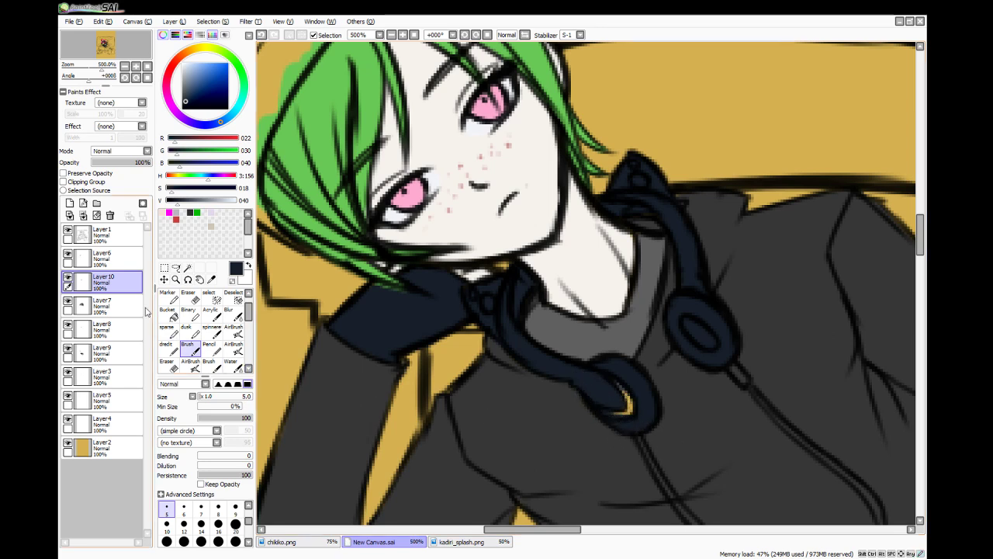
# - Pick the headphones' light green from the character reference and fill the crescent in the ear cup nearer the propped hand
pyautogui.click(211, 278)
pyautogui.click(313, 541)
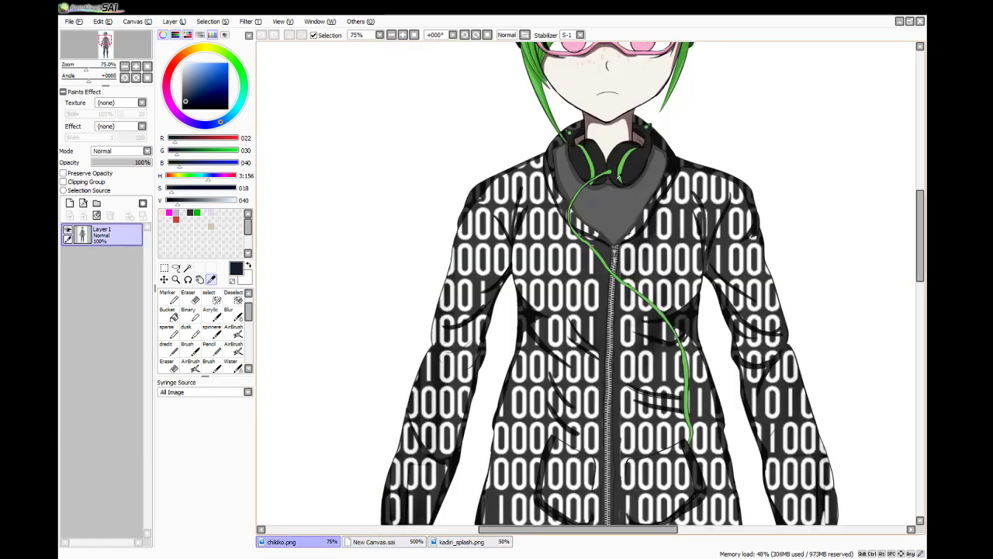
pyautogui.click(621, 163)
pyautogui.click(365, 542)
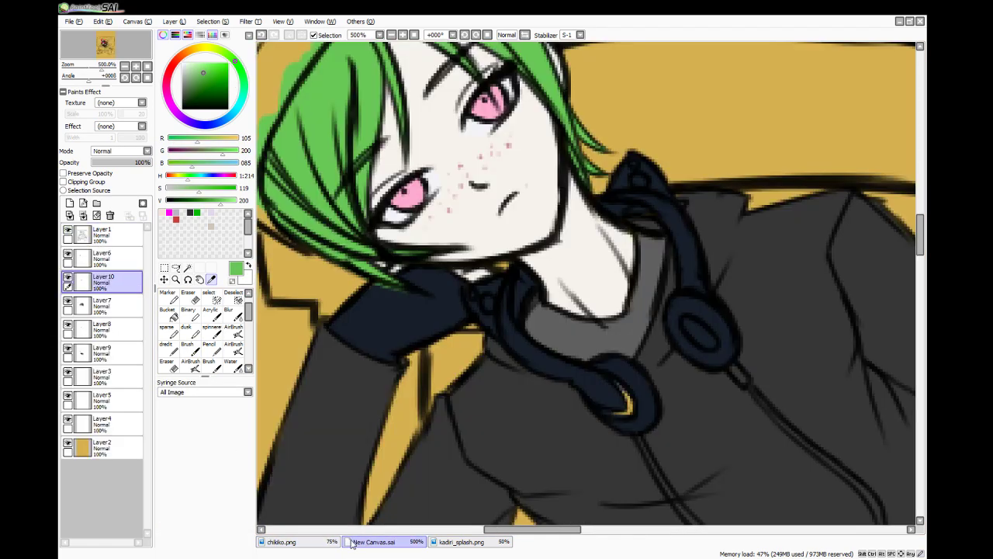
pyautogui.click(209, 347)
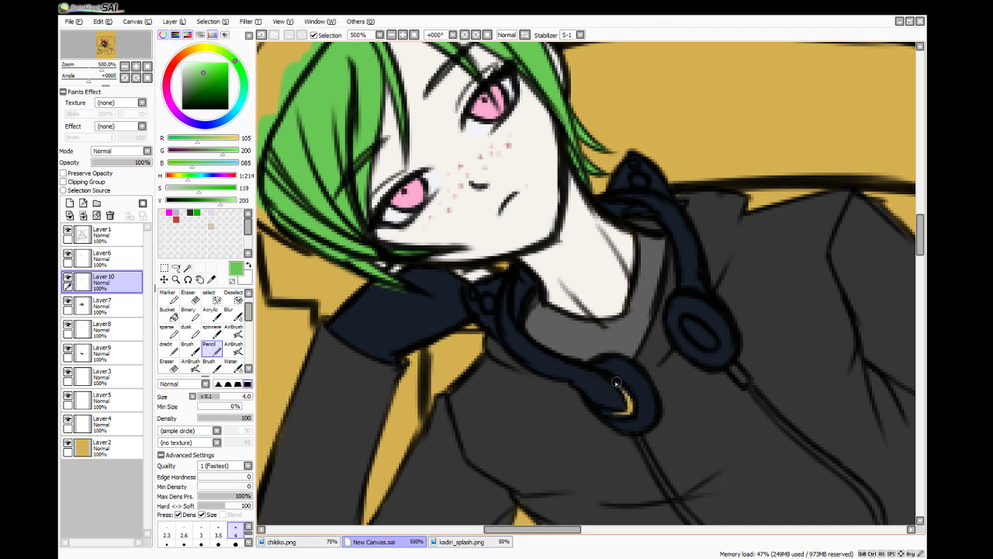
pyautogui.moveTo(619, 384)
pyautogui.mouseDown()
pyautogui.moveTo(626, 411)
pyautogui.moveTo(605, 412)
pyautogui.mouseUp()
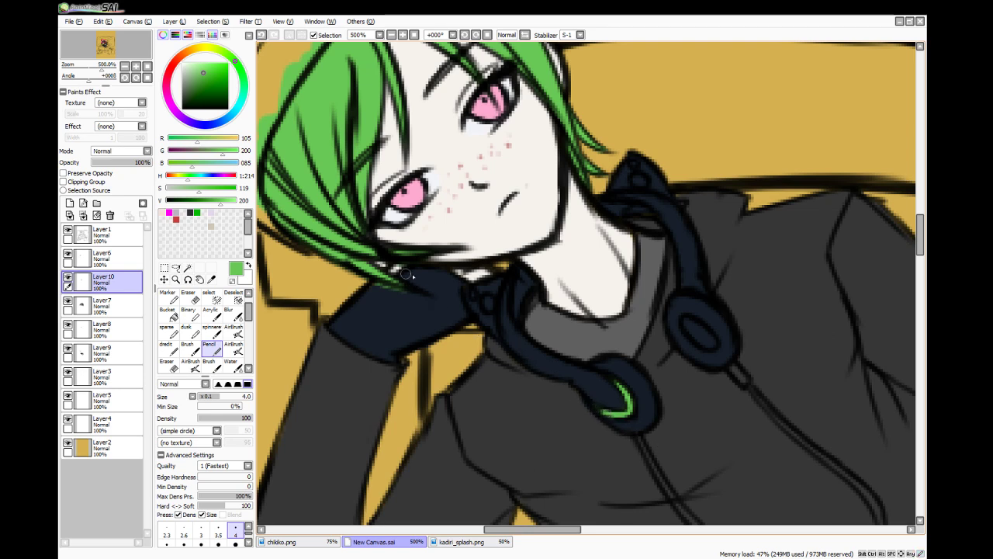
# - Paint the round details on both headphone hinges and the oval centre of the other ear cup light green
pyautogui.click(488, 303)
pyautogui.click(638, 181)
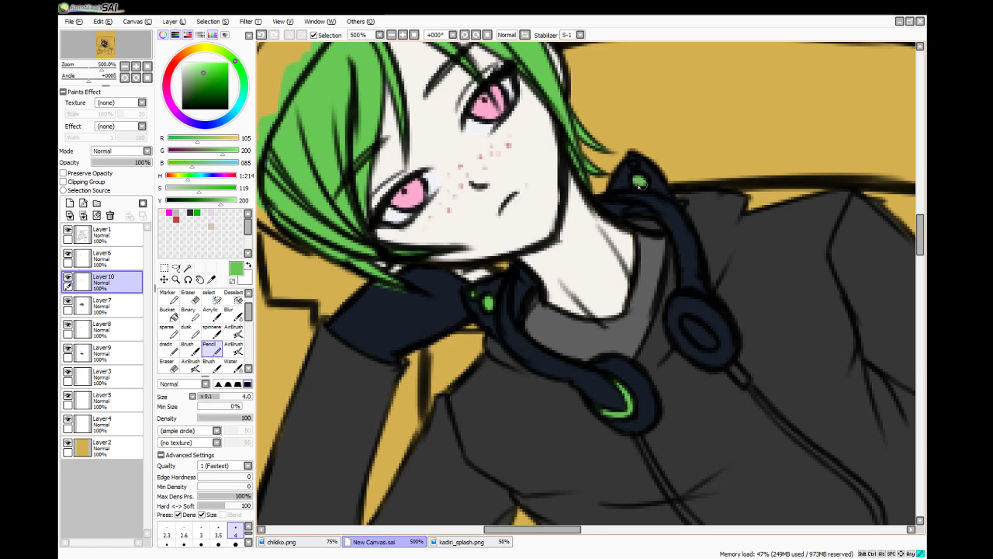
pyautogui.click(632, 163)
pyautogui.moveTo(701, 336)
pyautogui.mouseDown()
pyautogui.moveTo(690, 326)
pyautogui.moveTo(706, 341)
pyautogui.mouseUp()
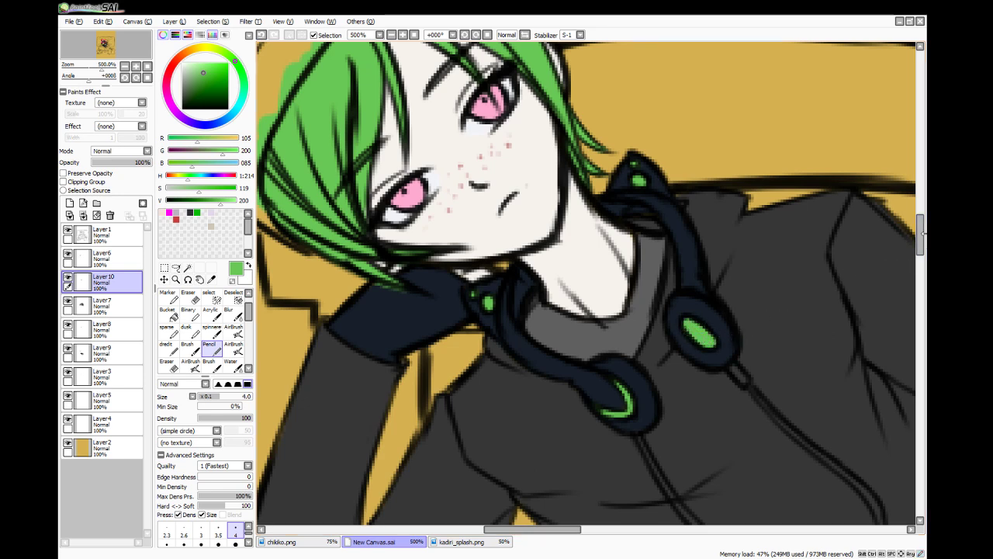
# - Colour the cord light green from the ear cup with the oval centre down the jacket to the pocket
pyautogui.scroll(-5, 922, 232)
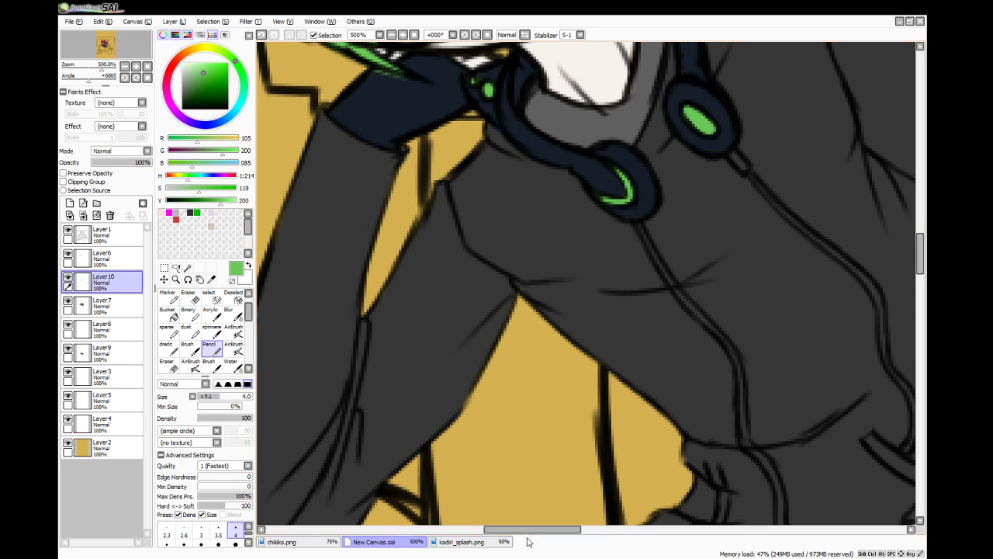
pyautogui.moveTo(530, 530); pyautogui.dragTo(580, 530)
pyautogui.moveTo(412, 165)
pyautogui.mouseDown()
pyautogui.moveTo(540, 280)
pyautogui.moveTo(530, 280)
pyautogui.moveTo(555, 310)
pyautogui.mouseUp()
pyautogui.click(190, 296)
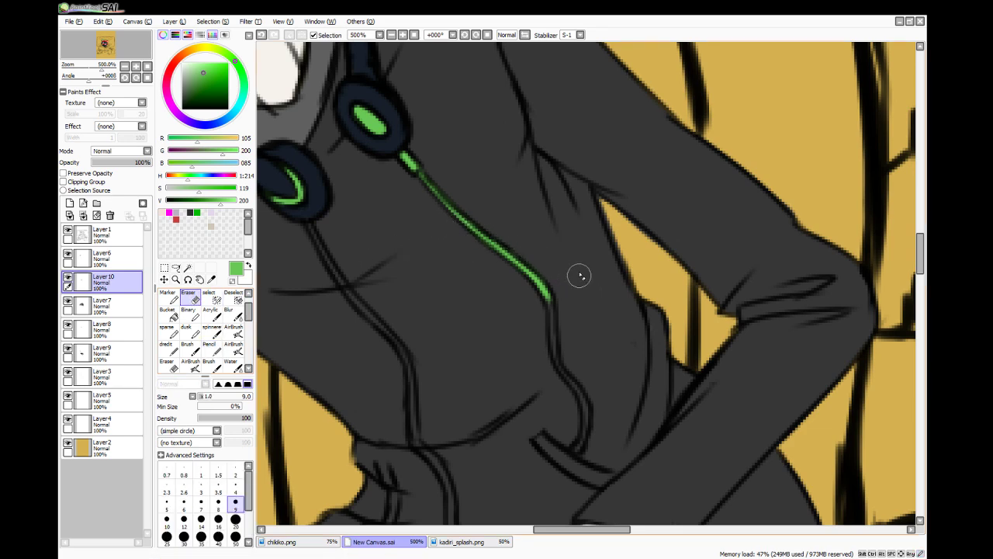
pyautogui.click(214, 349)
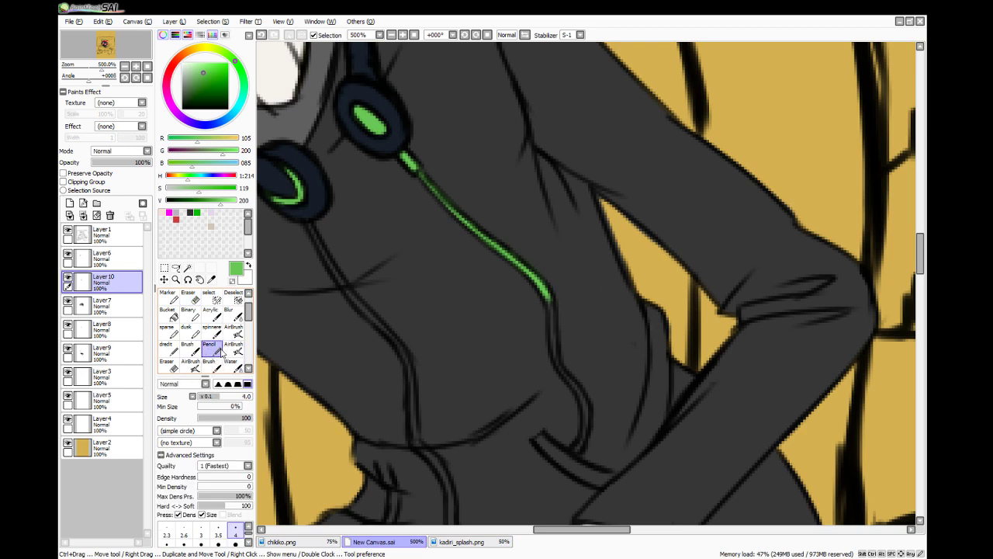
pyautogui.moveTo(545, 300)
pyautogui.mouseDown()
pyautogui.moveTo(558, 362)
pyautogui.moveTo(582, 397)
pyautogui.moveTo(584, 436)
pyautogui.moveTo(572, 443)
pyautogui.moveTo(581, 450)
pyautogui.mouseUp()
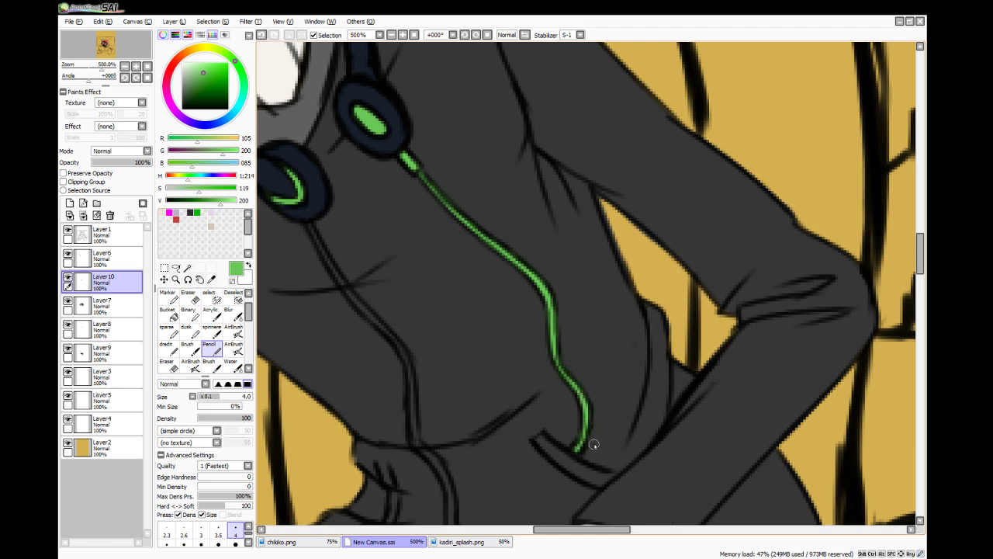
pyautogui.scroll(-2, 604, 450)
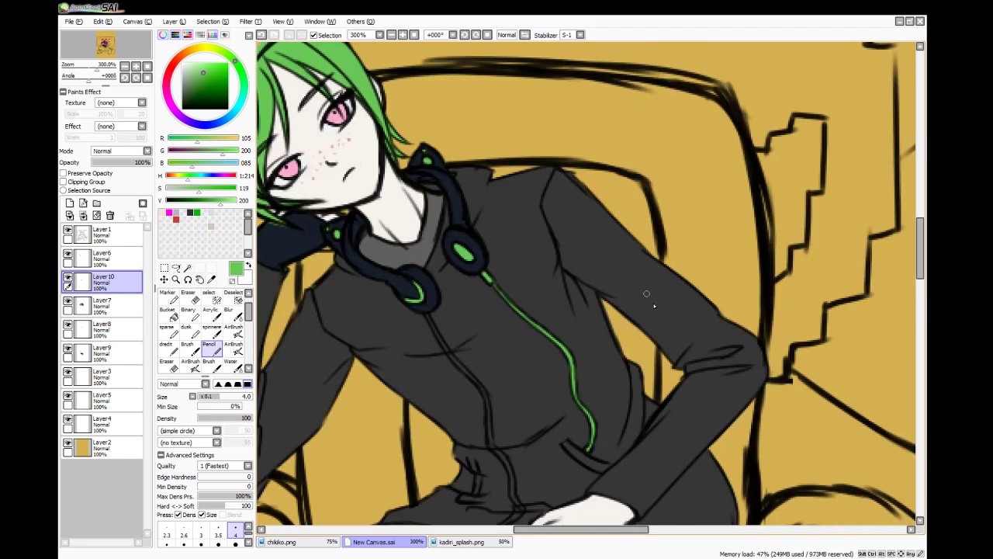
pyautogui.click(101, 234)
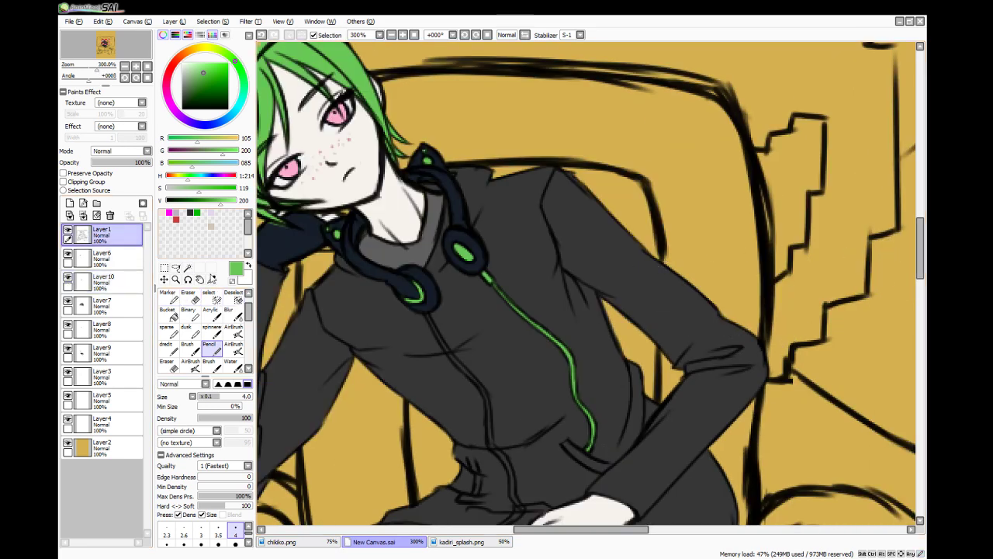
pyautogui.click(190, 301)
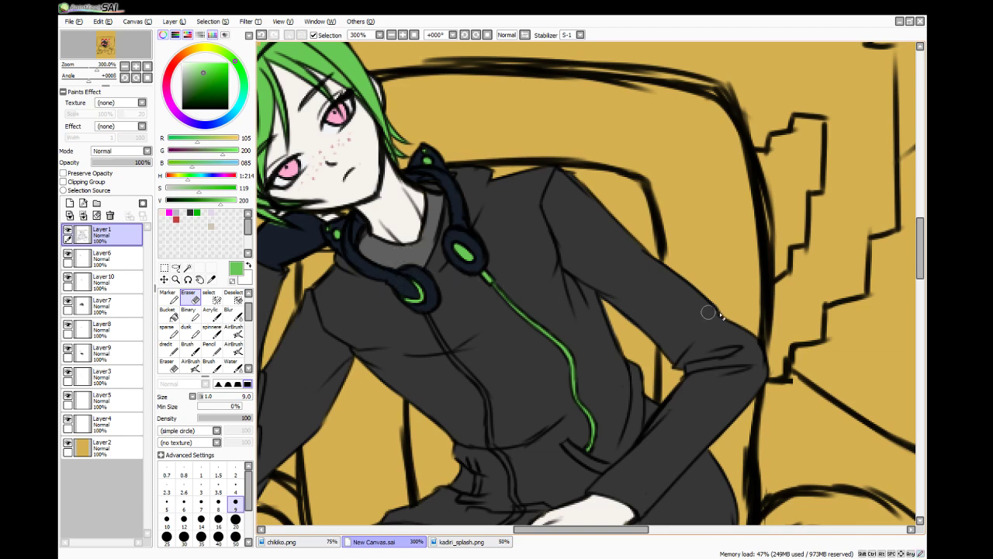
pyautogui.scroll(-5, 907, 245)
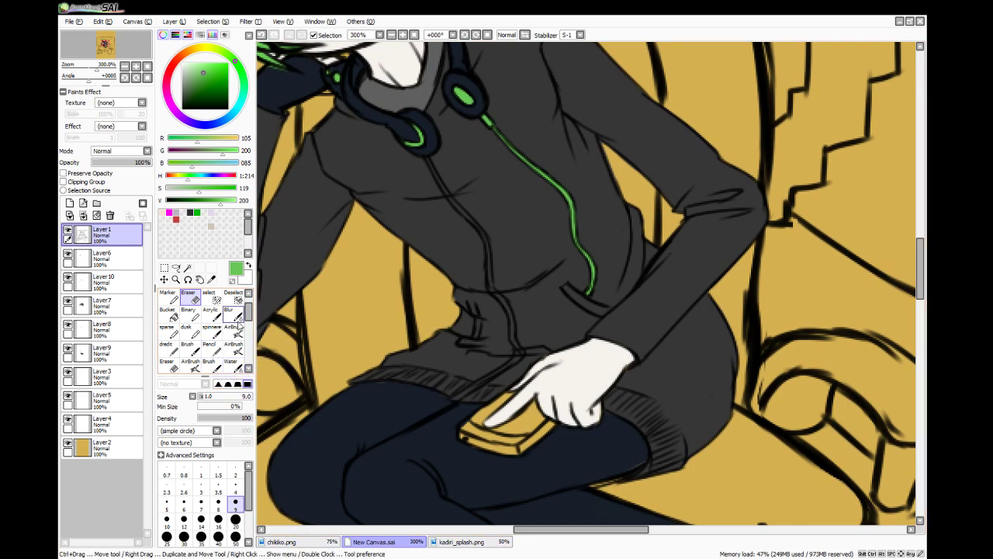
# - Make Layer7 active, consult the jacket in the character reference, and pick the medium grey from the collar in the drawing
pyautogui.click(123, 309)
pyautogui.click(68, 302)
pyautogui.click(67, 302)
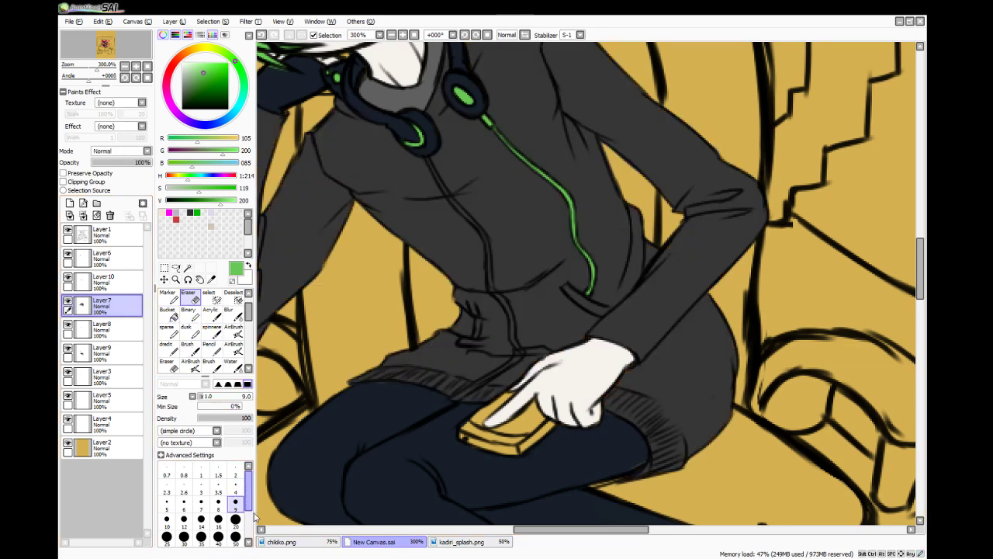
pyautogui.click(293, 543)
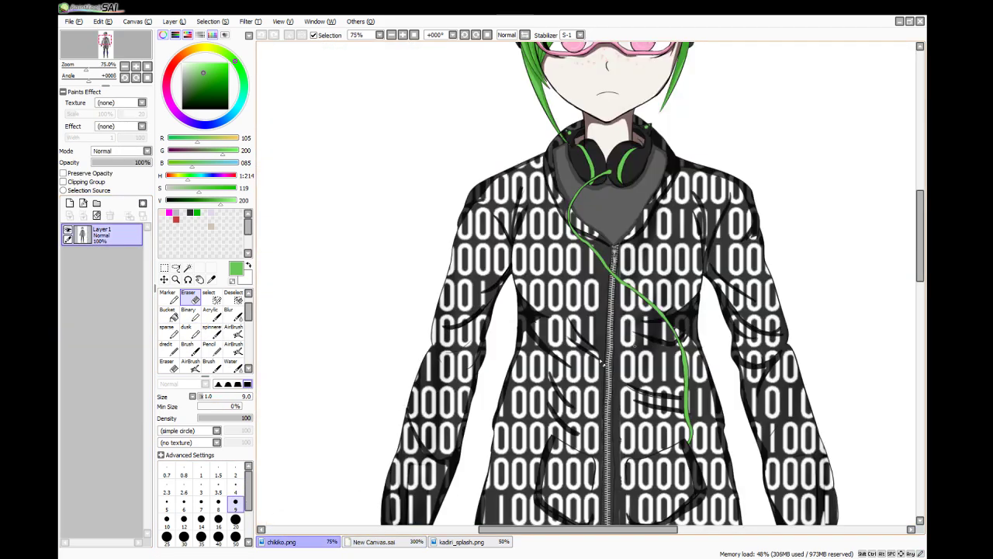
pyautogui.click(374, 542)
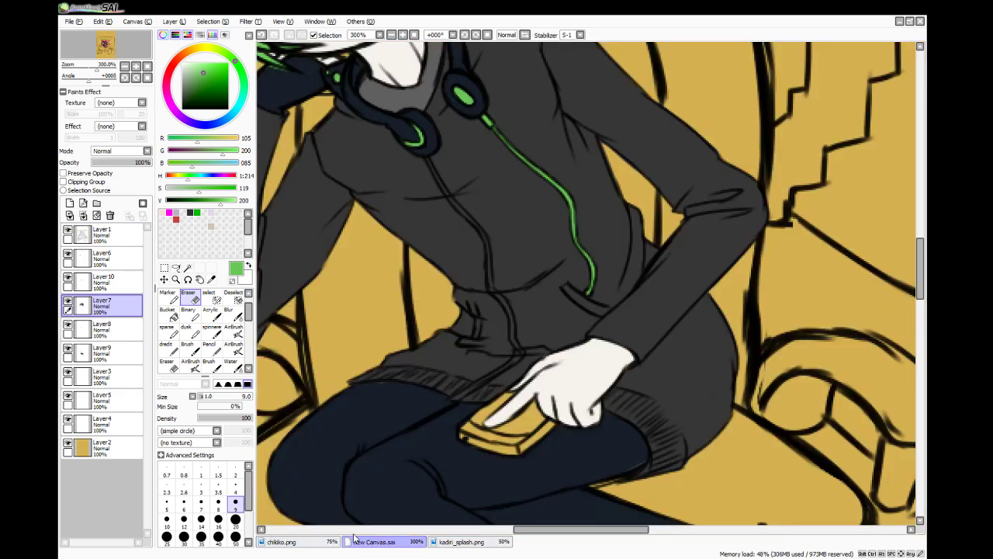
pyautogui.click(211, 279)
pyautogui.click(408, 98)
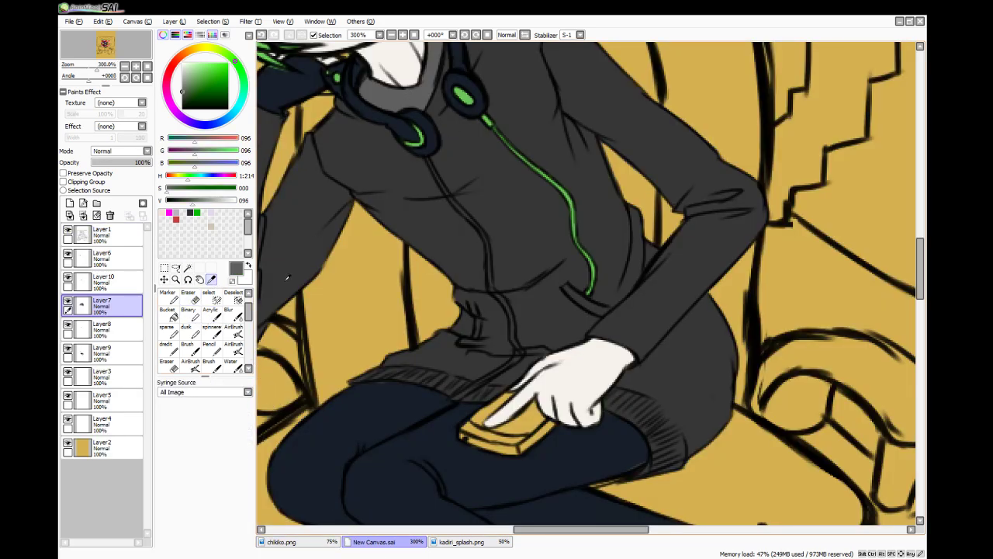
pyautogui.click(232, 365)
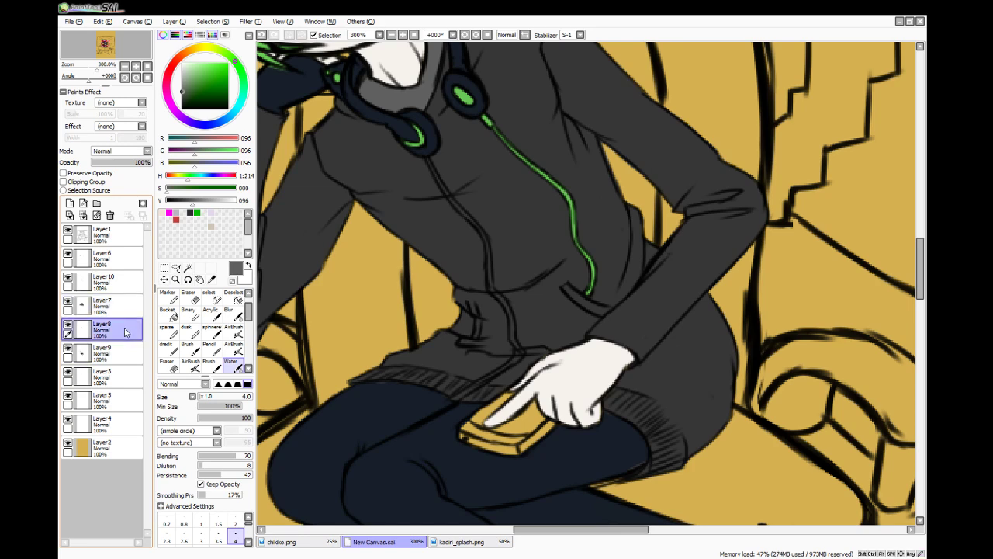
pyautogui.click(209, 347)
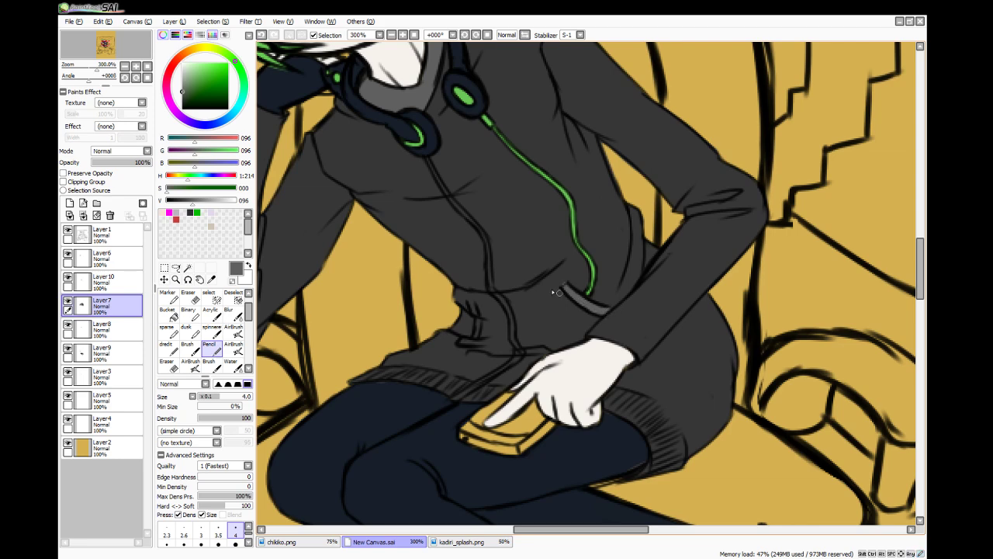
pyautogui.click(169, 299)
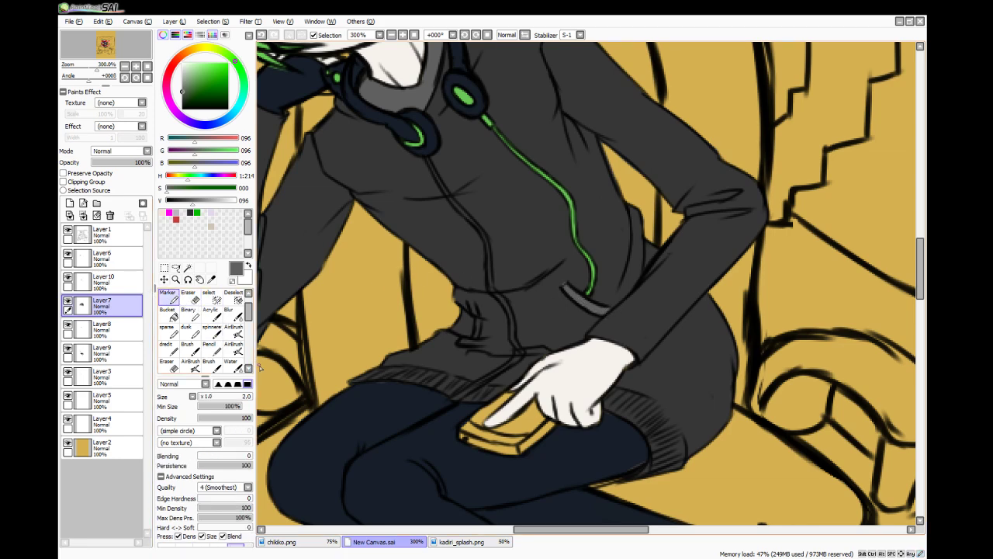
pyautogui.hotkey('ctrl', 'z')
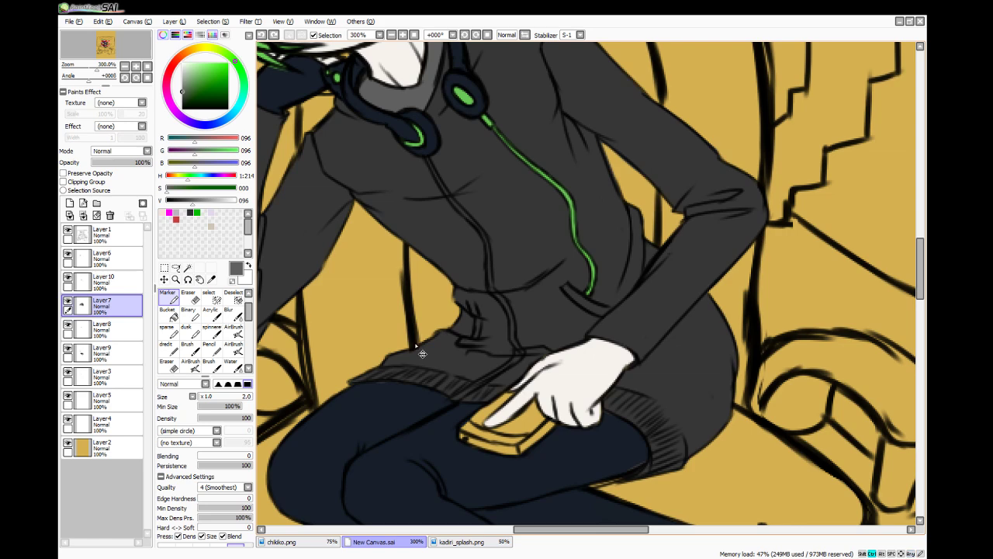
# - Paint the trims of both jacket pockets medium grey with the Pencil at size 4
pyautogui.click(233, 365)
pyautogui.click(212, 350)
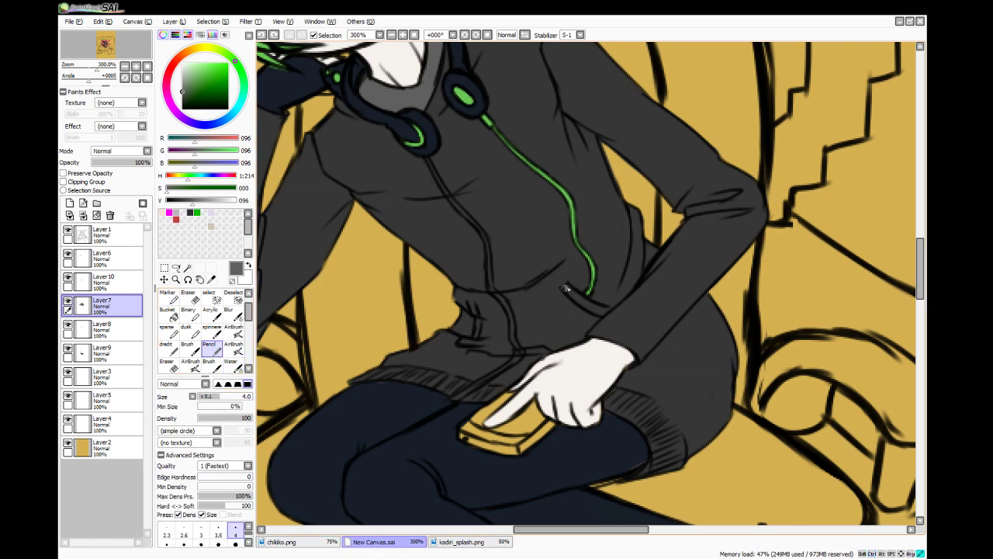
pyautogui.moveTo(567, 290); pyautogui.dragTo(609, 310)
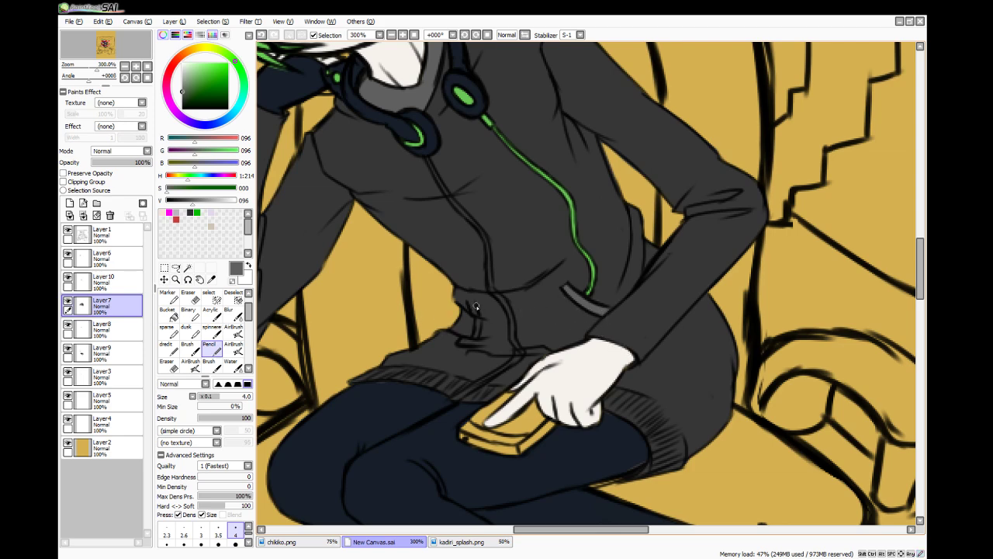
pyautogui.moveTo(470, 303); pyautogui.dragTo(474, 341)
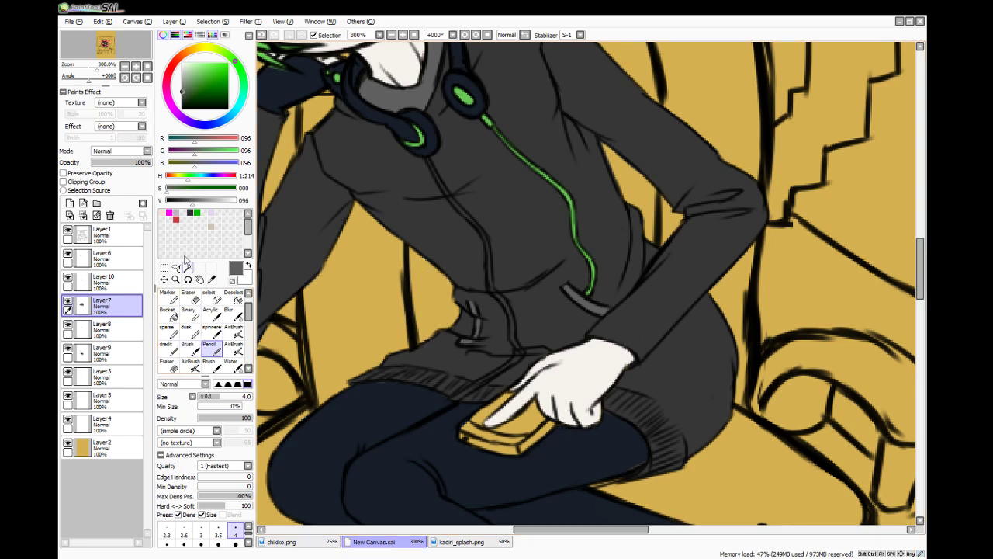
# - Mix a light bluish grey (RGB 206, 210, 214) and colour the jacket's zip from the headphones down to the hem
pyautogui.click(239, 219)
pyautogui.moveTo(190, 180); pyautogui.dragTo(208, 182)
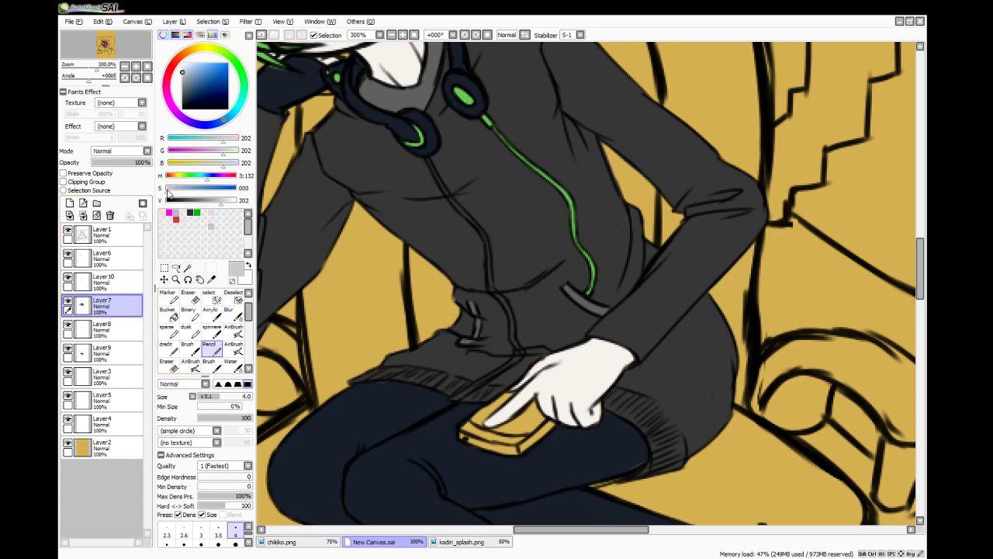
pyautogui.moveTo(169, 193); pyautogui.dragTo(225, 208)
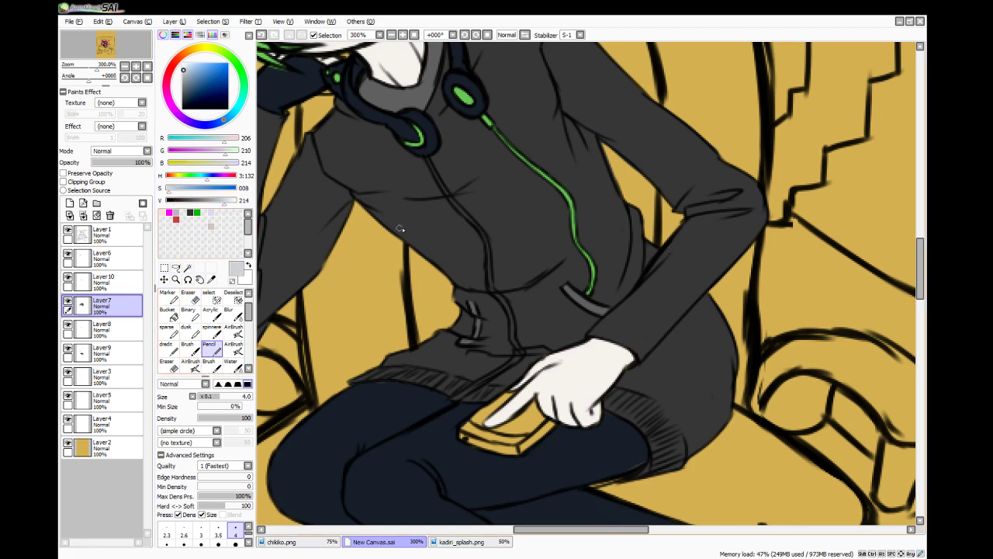
pyautogui.moveTo(428, 159)
pyautogui.mouseDown()
pyautogui.moveTo(486, 238)
pyautogui.moveTo(491, 290)
pyautogui.moveTo(513, 331)
pyautogui.mouseUp()
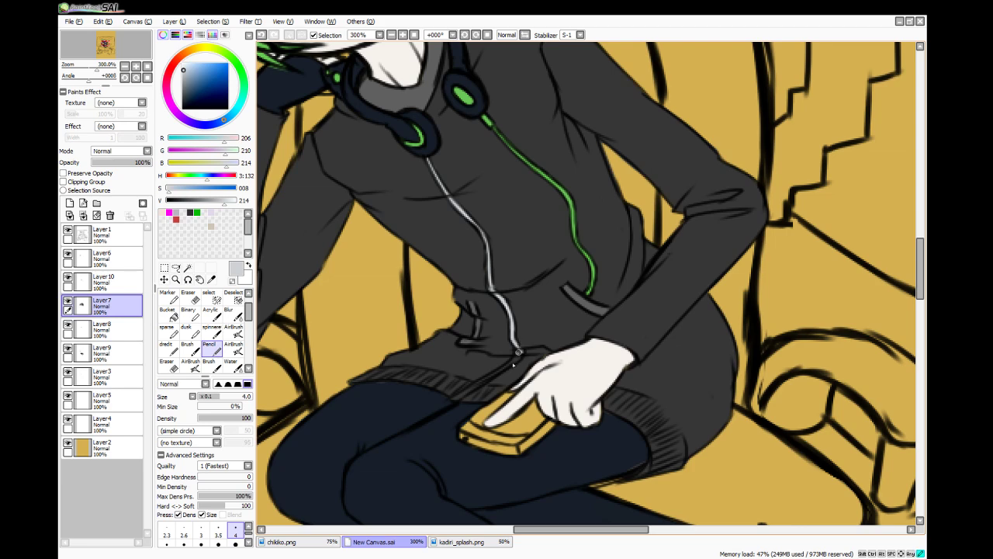
pyautogui.moveTo(455, 401); pyautogui.dragTo(520, 354)
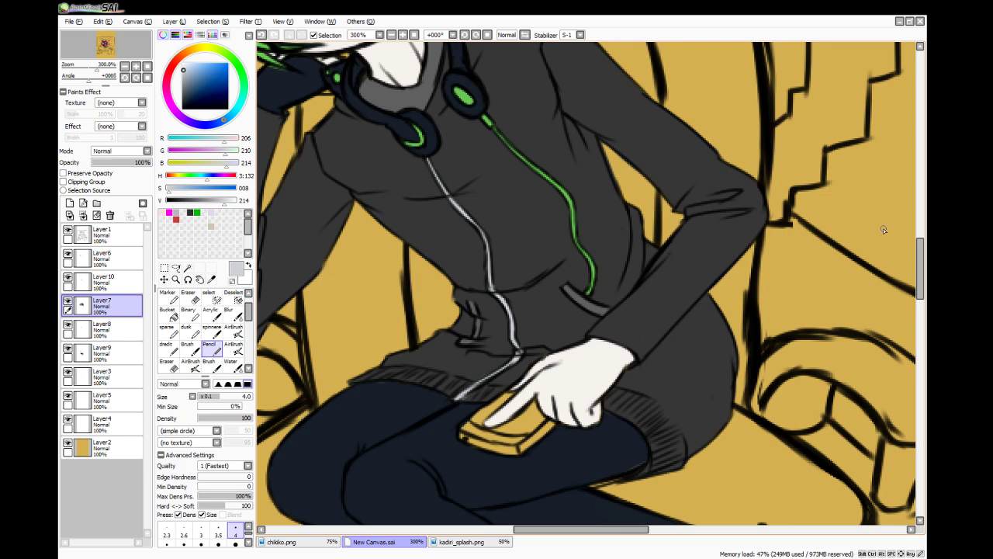
# - Pick the dark grey of the shoes' fluffy cuffs from the character reference and return to the drawing
pyautogui.scroll(-2, 883, 228)
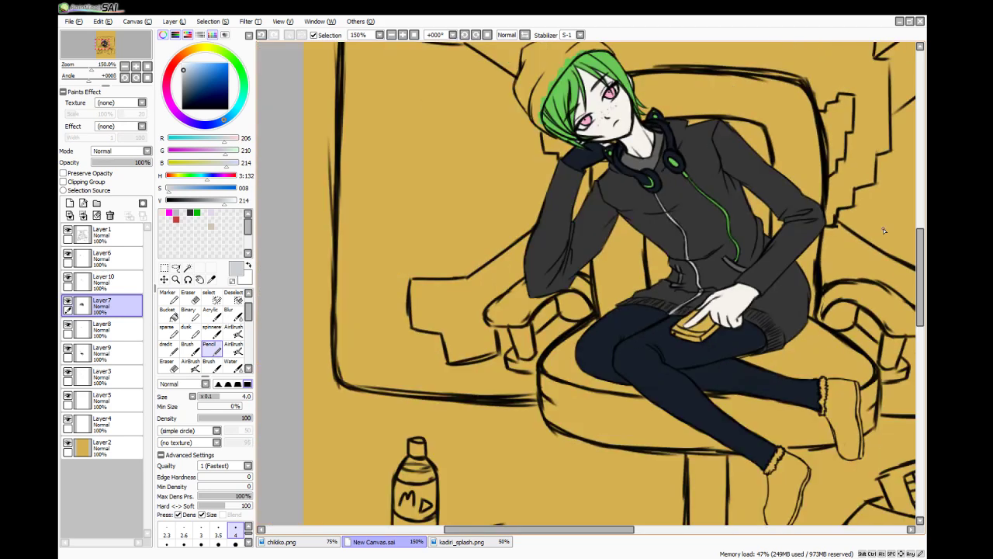
pyautogui.click(314, 545)
pyautogui.moveTo(920, 222); pyautogui.dragTo(892, 376)
pyautogui.click(211, 279)
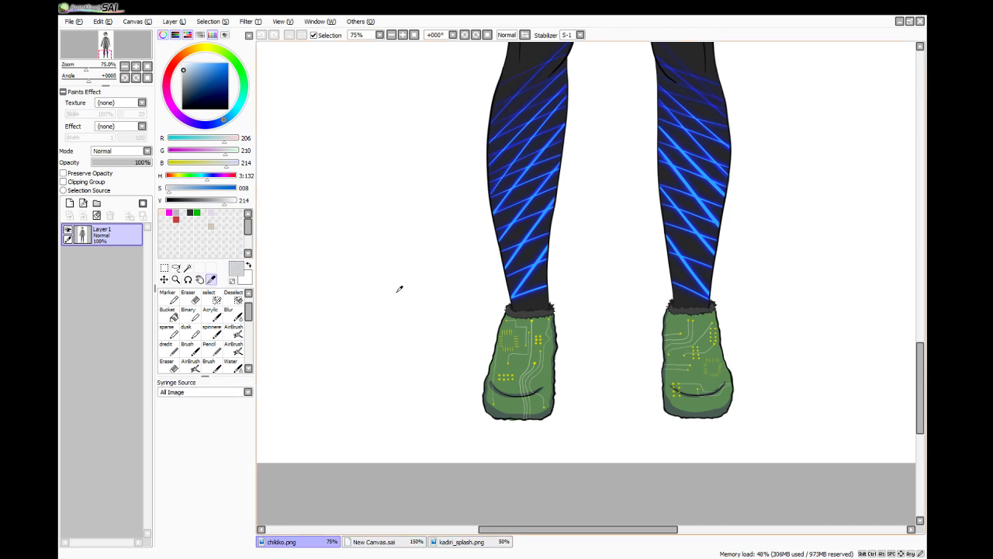
pyautogui.click(527, 311)
pyautogui.click(374, 542)
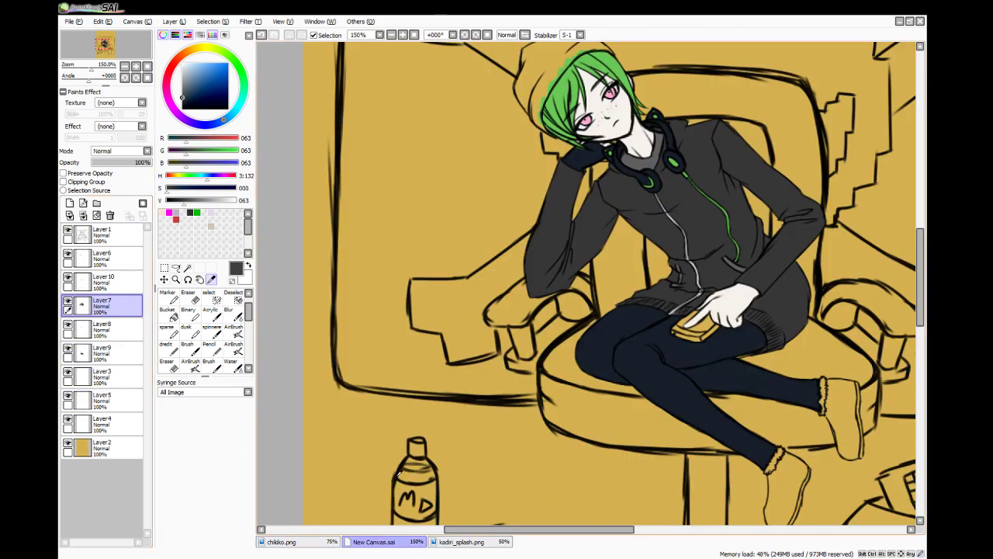
# - Fill the fluffy cuffs of both shoes dark grey with the Pencil at size 4
pyautogui.moveTo(598, 530); pyautogui.dragTo(660, 531)
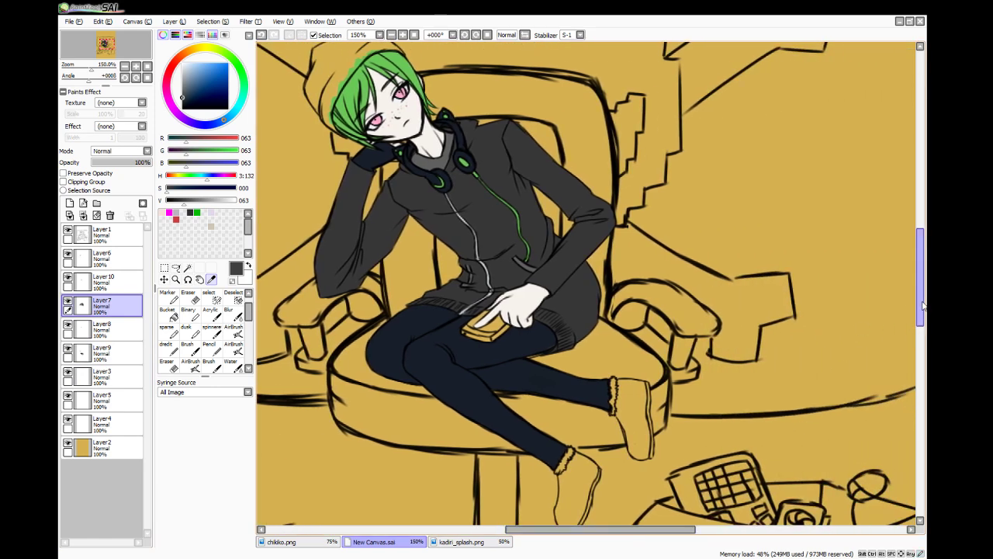
pyautogui.moveTo(921, 305); pyautogui.dragTo(920, 341)
pyautogui.scroll(2, 899, 351)
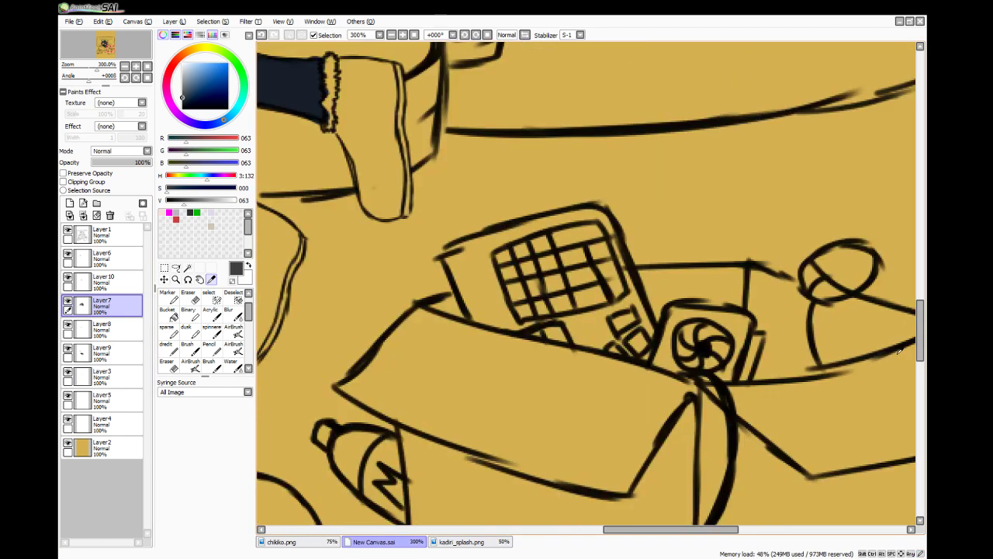
pyautogui.moveTo(611, 531); pyautogui.dragTo(566, 531)
pyautogui.moveTo(921, 309); pyautogui.dragTo(921, 292)
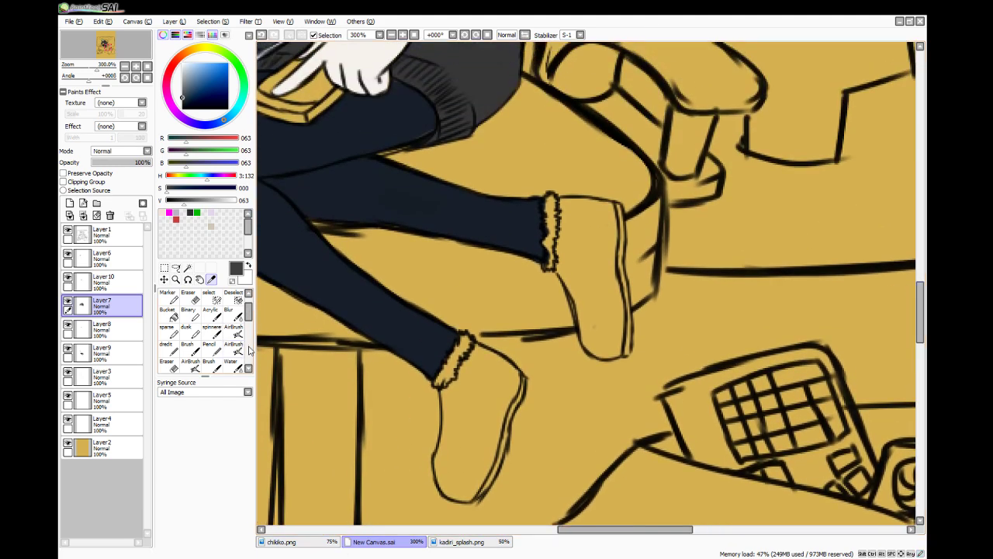
pyautogui.click(209, 347)
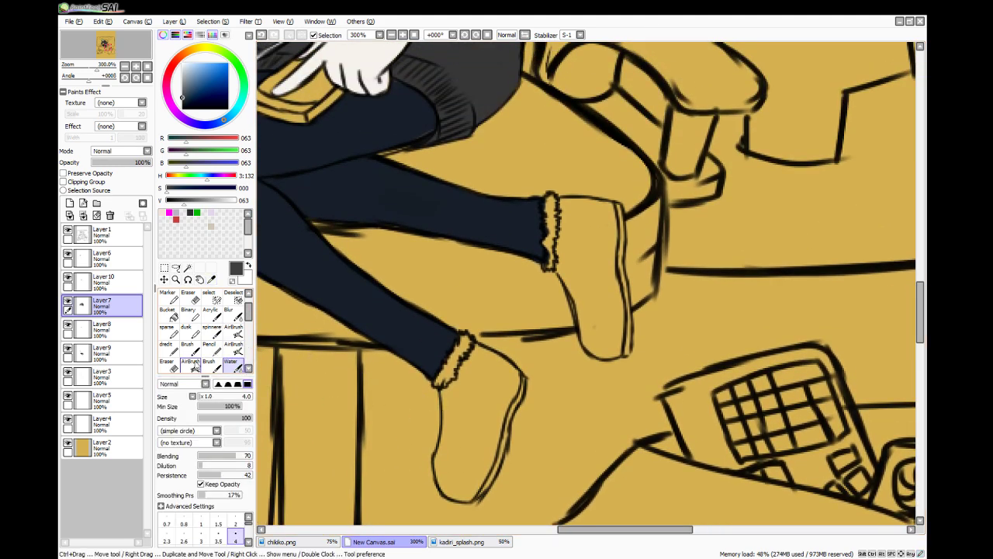
pyautogui.moveTo(441, 385); pyautogui.dragTo(444, 380)
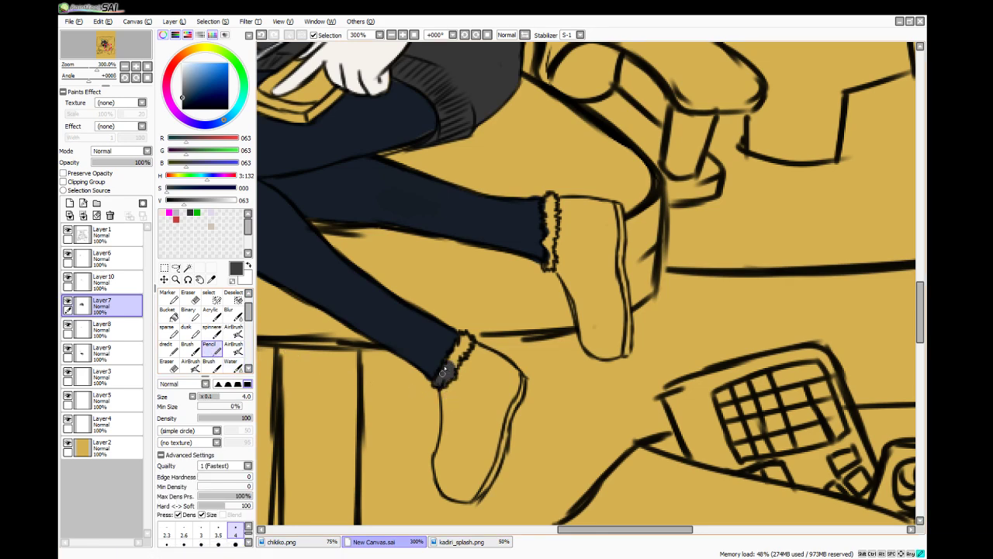
pyautogui.moveTo(465, 345); pyautogui.dragTo(464, 336)
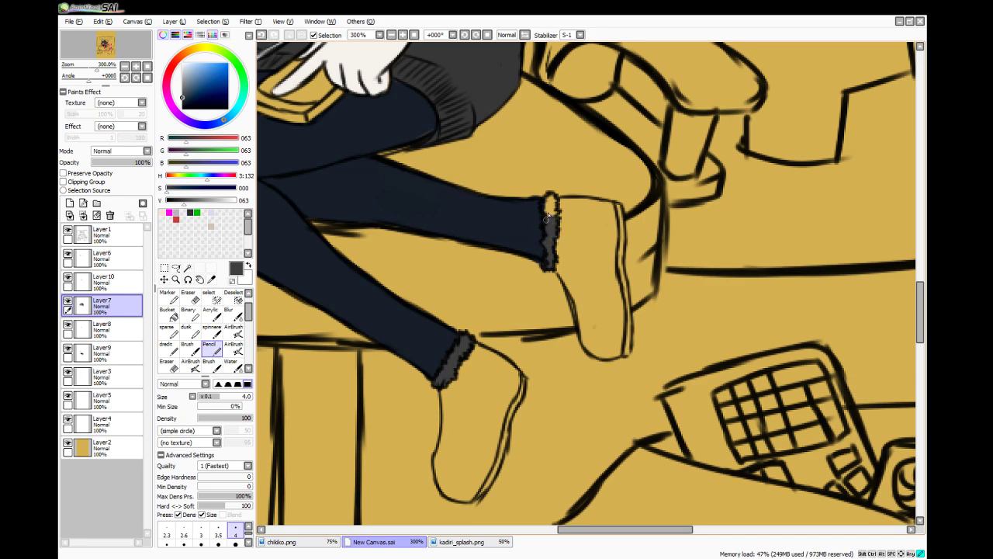
pyautogui.moveTo(549, 212); pyautogui.dragTo(550, 193)
# - Pick the muted green of the shoes from the character reference and return to the drawing
pyautogui.scroll(-2, 558, 273)
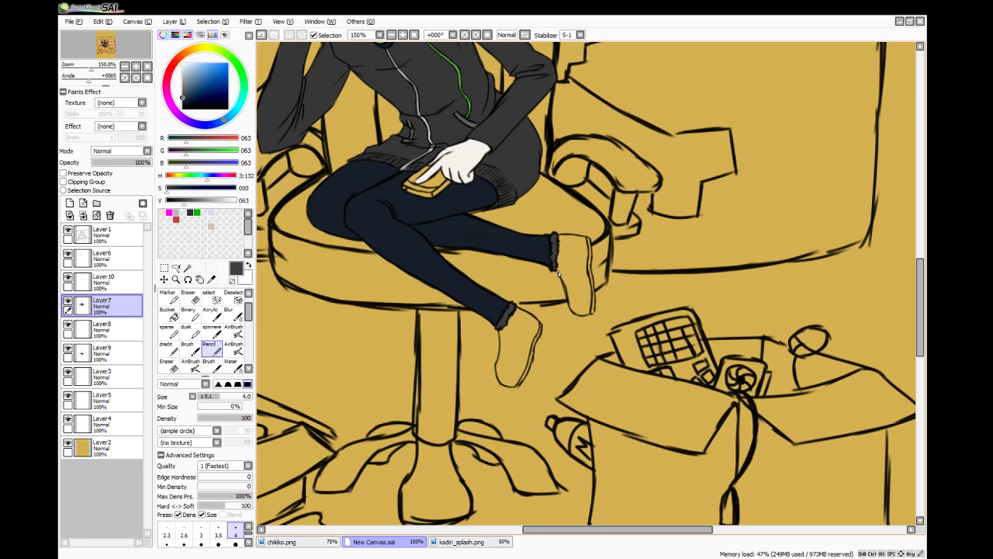
pyautogui.scroll(-1, 558, 271)
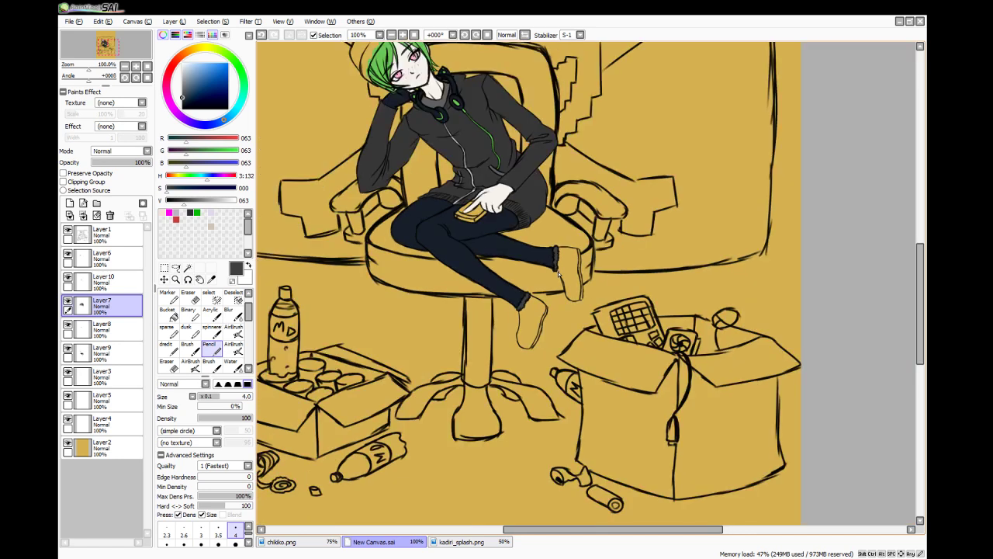
pyautogui.click(317, 543)
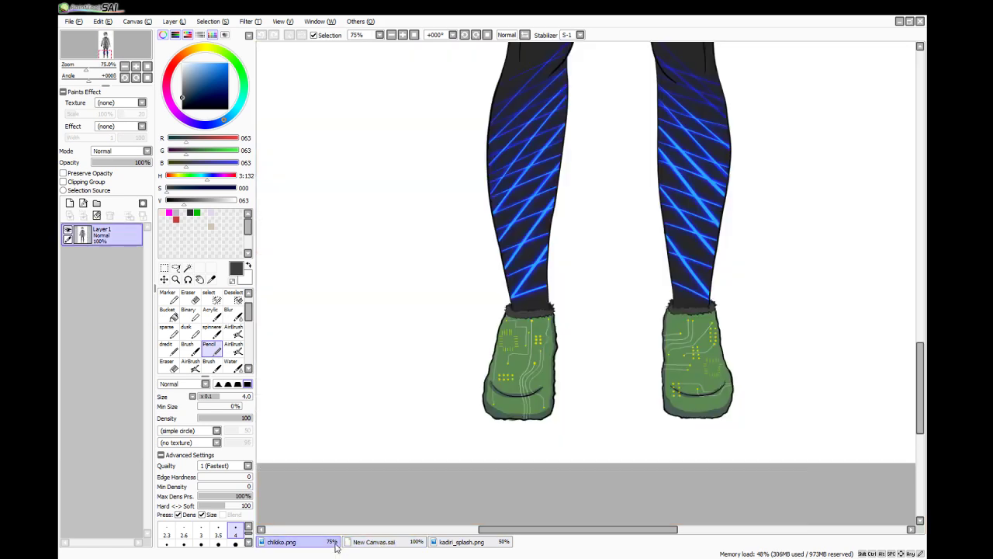
pyautogui.click(211, 280)
pyautogui.click(542, 358)
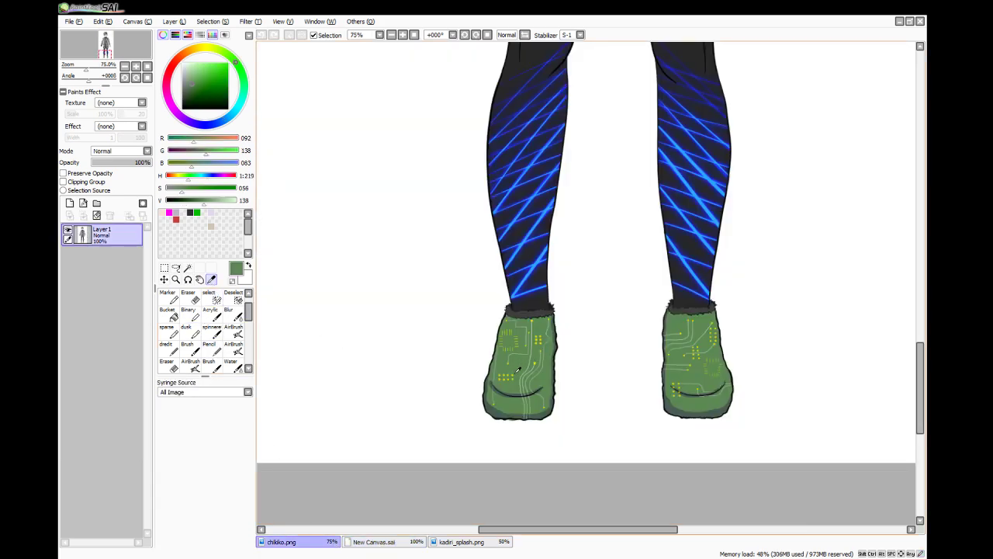
pyautogui.click(372, 541)
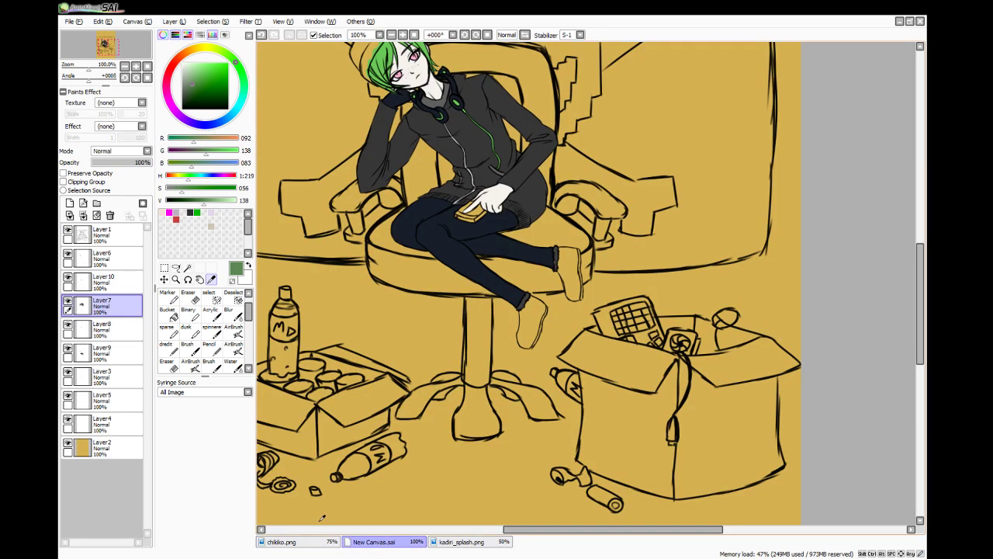
# - On a new layer directly above Layer8, fill the lower shoe with the picked green using the Brush at size 9
pyautogui.click(69, 204)
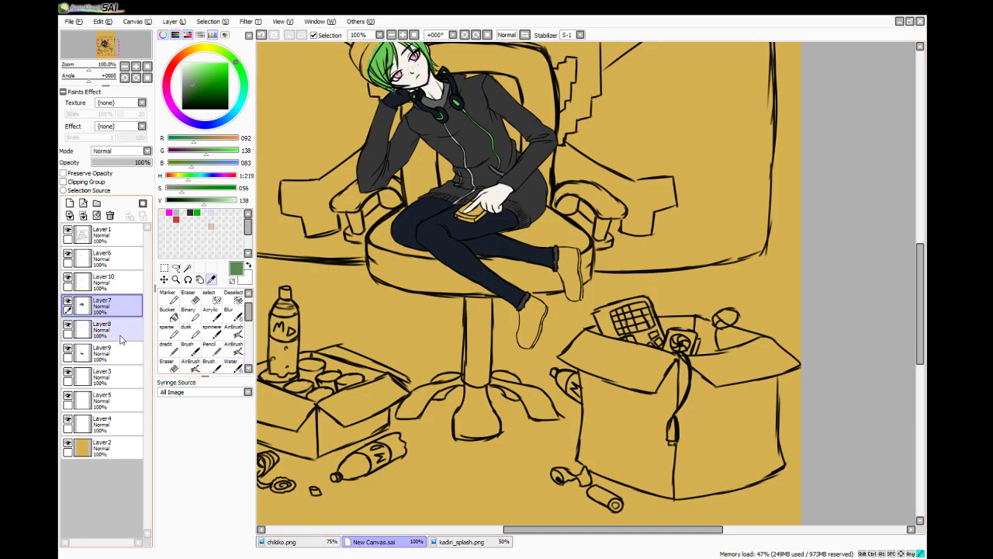
pyautogui.click(208, 366)
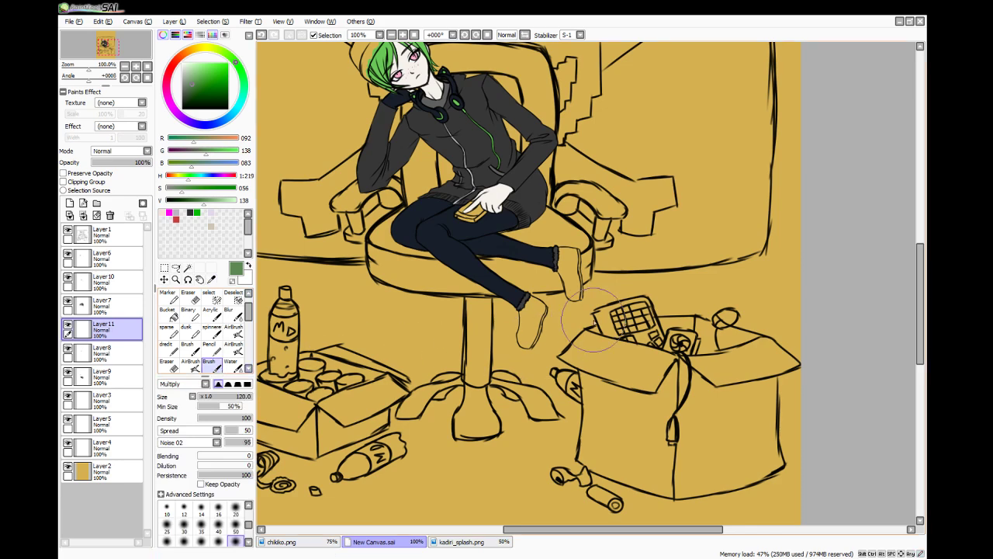
pyautogui.scroll(4, 594, 322)
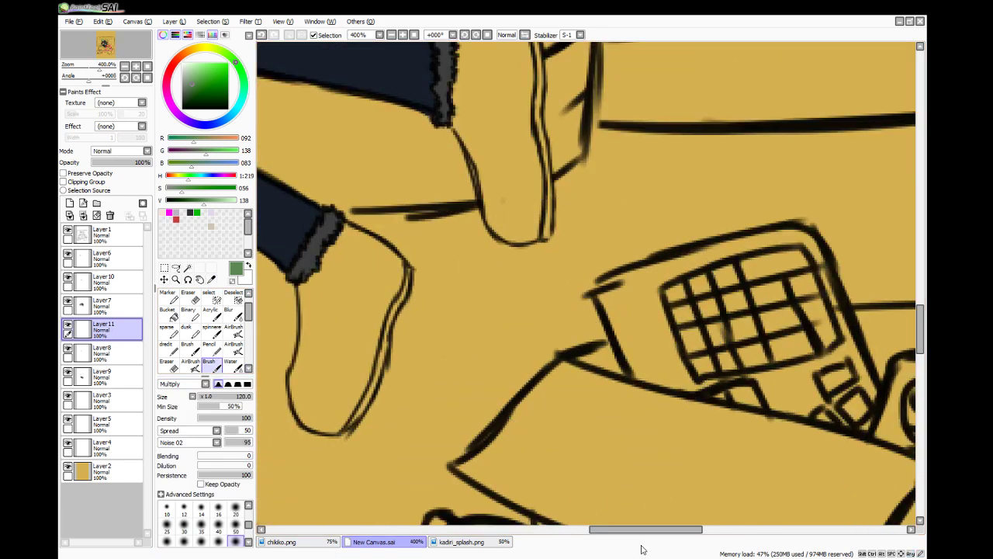
pyautogui.moveTo(627, 530); pyautogui.dragTo(594, 530)
pyautogui.click(187, 348)
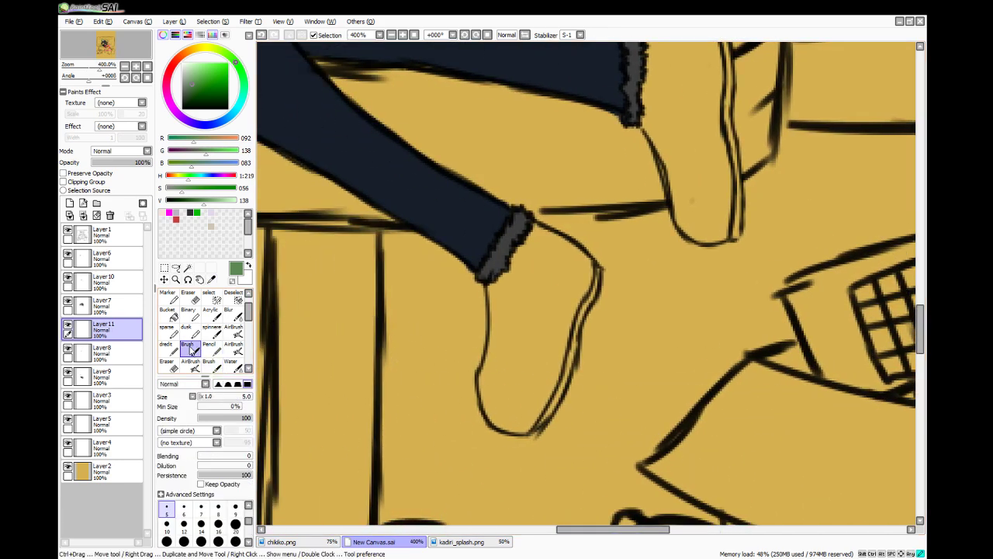
pyautogui.click(235, 510)
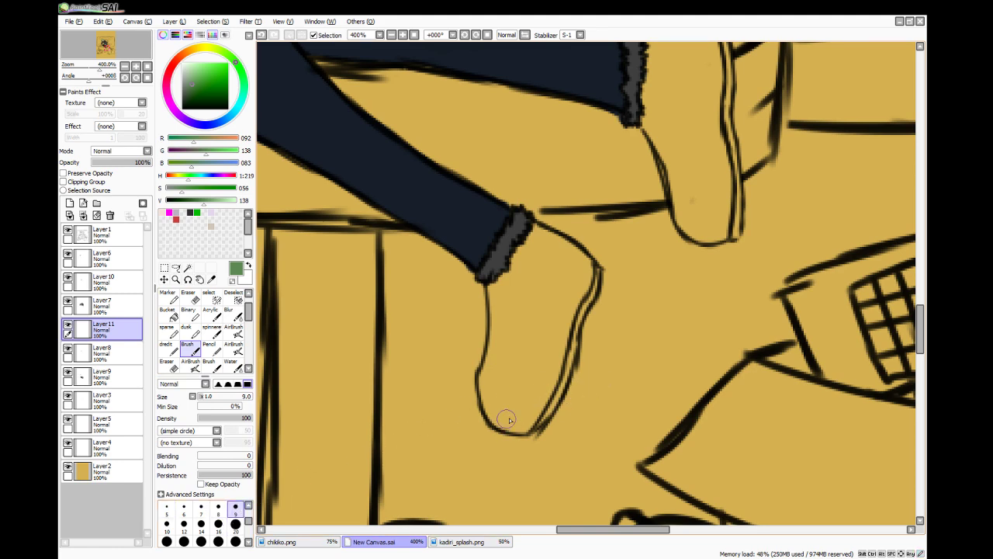
pyautogui.moveTo(505, 414)
pyautogui.mouseDown()
pyautogui.moveTo(535, 413)
pyautogui.moveTo(522, 423)
pyautogui.moveTo(546, 381)
pyautogui.mouseUp()
pyautogui.moveTo(484, 388)
pyautogui.mouseDown()
pyautogui.moveTo(498, 343)
pyautogui.moveTo(491, 371)
pyautogui.mouseUp()
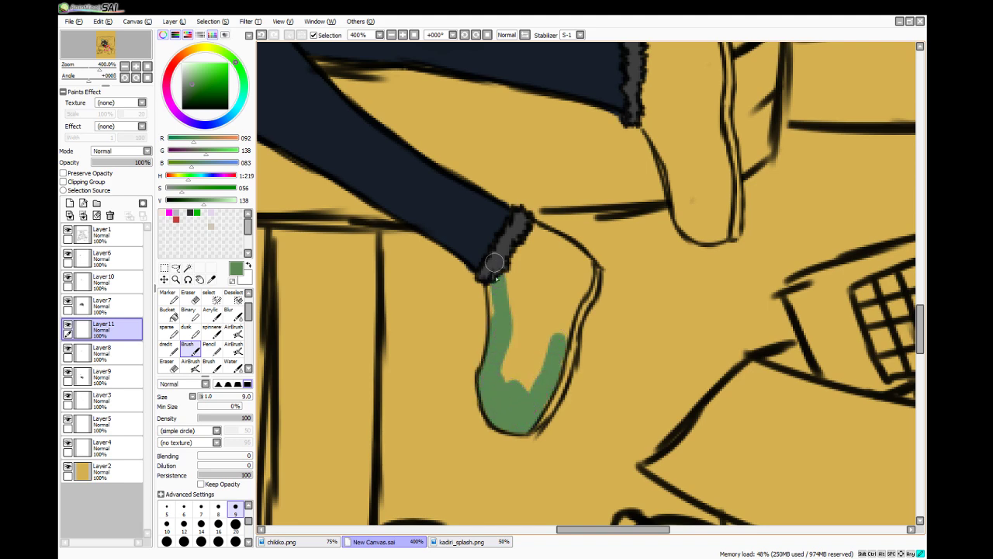
pyautogui.moveTo(494, 263)
pyautogui.mouseDown()
pyautogui.moveTo(503, 324)
pyautogui.moveTo(499, 260)
pyautogui.moveTo(508, 271)
pyautogui.moveTo(525, 261)
pyautogui.moveTo(535, 270)
pyautogui.moveTo(553, 253)
pyautogui.moveTo(539, 231)
pyautogui.moveTo(524, 229)
pyautogui.moveTo(575, 260)
pyautogui.moveTo(545, 242)
pyautogui.moveTo(568, 267)
pyautogui.moveTo(569, 248)
pyautogui.moveTo(582, 281)
pyautogui.moveTo(584, 264)
pyautogui.moveTo(566, 313)
pyautogui.moveTo(585, 277)
pyautogui.moveTo(567, 322)
pyautogui.mouseUp()
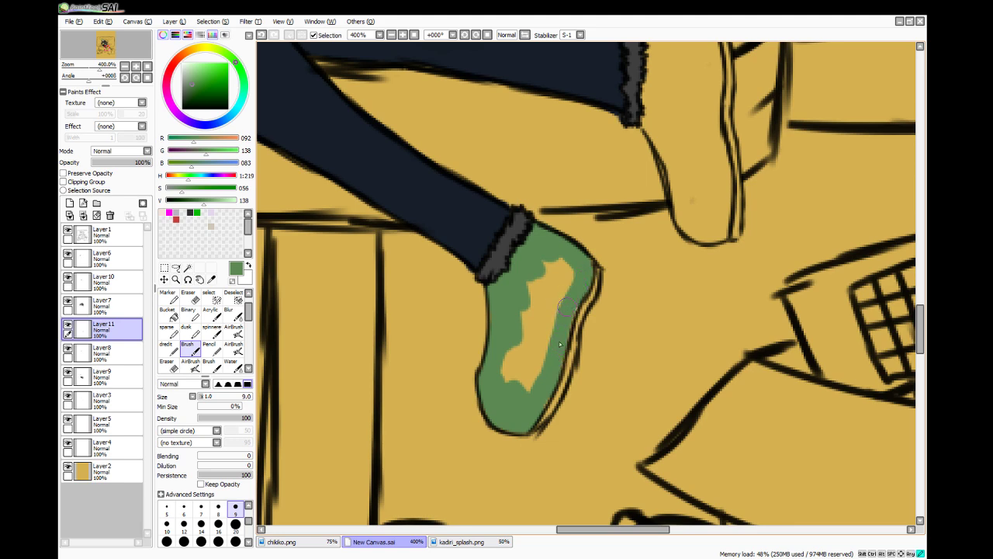
pyautogui.moveTo(533, 375); pyautogui.dragTo(564, 264)
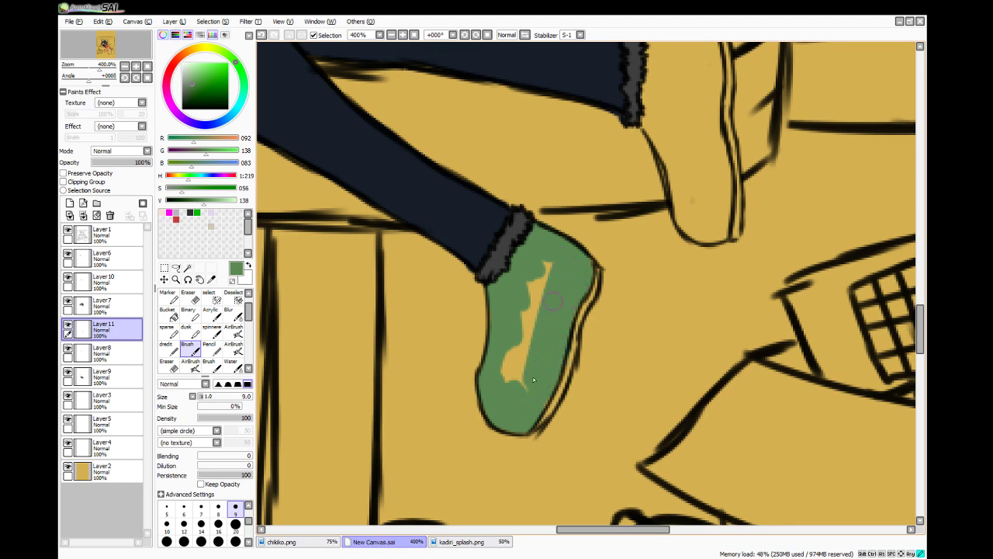
pyautogui.moveTo(535, 344); pyautogui.dragTo(548, 262)
pyautogui.moveTo(525, 310); pyautogui.dragTo(514, 378)
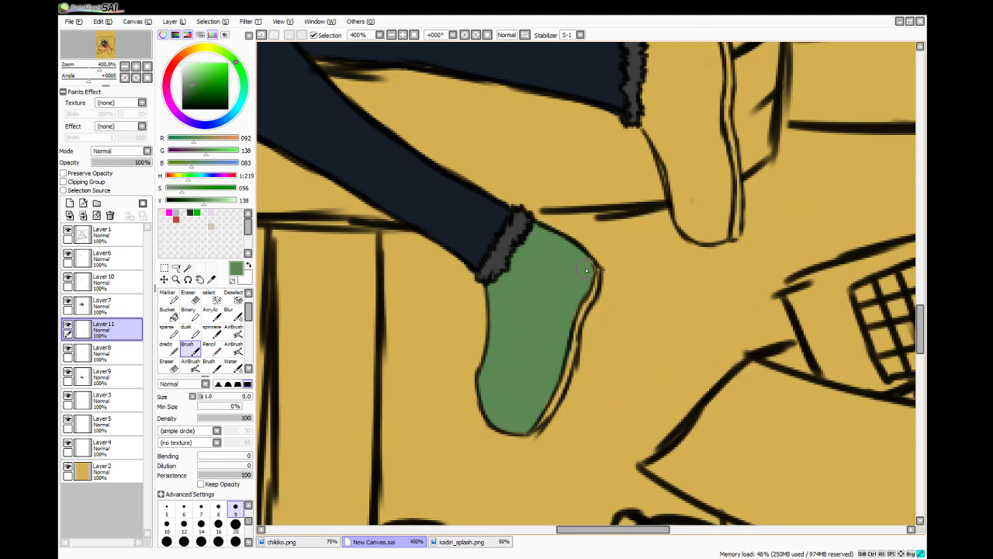
# - Fill the upper shoe with the same green up to the sole line, on the same layer
pyautogui.moveTo(921, 332); pyautogui.dragTo(921, 304)
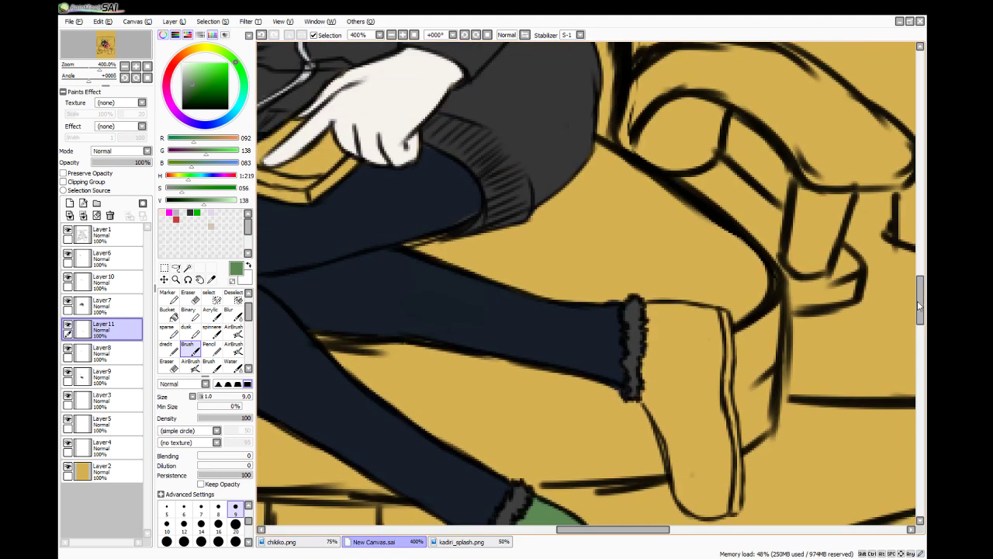
pyautogui.moveTo(617, 532); pyautogui.dragTo(665, 532)
pyautogui.moveTo(921, 298); pyautogui.dragTo(921, 312)
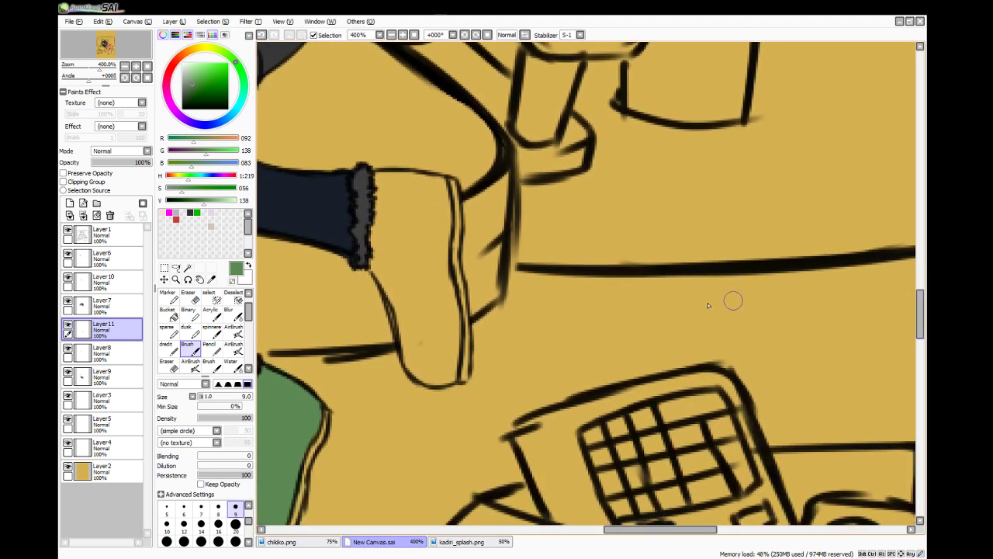
pyautogui.moveTo(427, 355)
pyautogui.mouseDown()
pyautogui.moveTo(361, 244)
pyautogui.moveTo(415, 337)
pyautogui.moveTo(393, 270)
pyautogui.moveTo(360, 231)
pyautogui.moveTo(444, 362)
pyautogui.moveTo(434, 315)
pyautogui.moveTo(442, 377)
pyautogui.moveTo(450, 333)
pyautogui.mouseUp()
pyautogui.moveTo(433, 253)
pyautogui.mouseDown()
pyautogui.moveTo(448, 337)
pyautogui.moveTo(386, 232)
pyautogui.mouseUp()
pyautogui.moveTo(373, 190)
pyautogui.mouseDown()
pyautogui.moveTo(397, 180)
pyautogui.moveTo(377, 186)
pyautogui.moveTo(423, 187)
pyautogui.moveTo(375, 186)
pyautogui.moveTo(417, 178)
pyautogui.moveTo(441, 186)
pyautogui.moveTo(434, 255)
pyautogui.moveTo(444, 203)
pyautogui.moveTo(444, 282)
pyautogui.moveTo(430, 195)
pyautogui.moveTo(426, 227)
pyautogui.mouseUp()
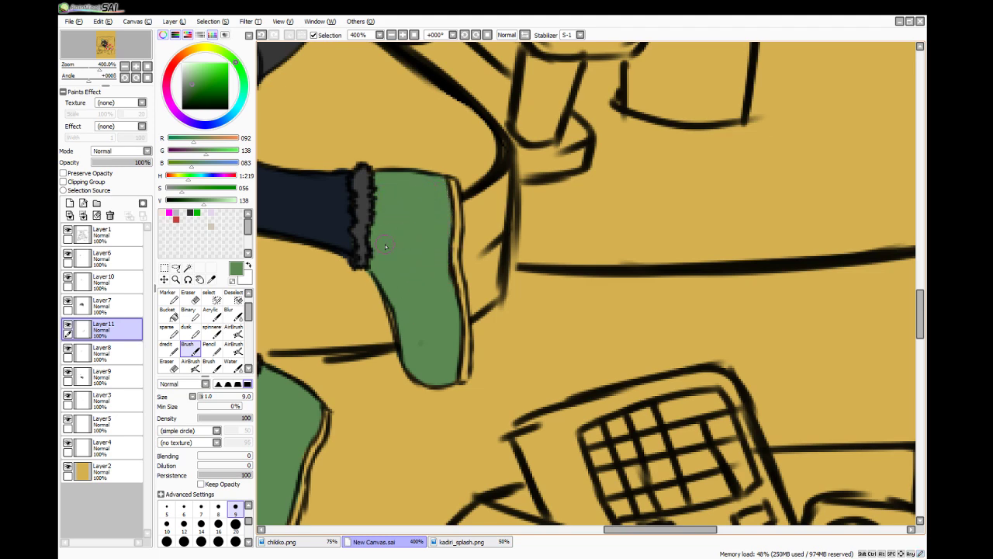
pyautogui.scroll(-3, 384, 246)
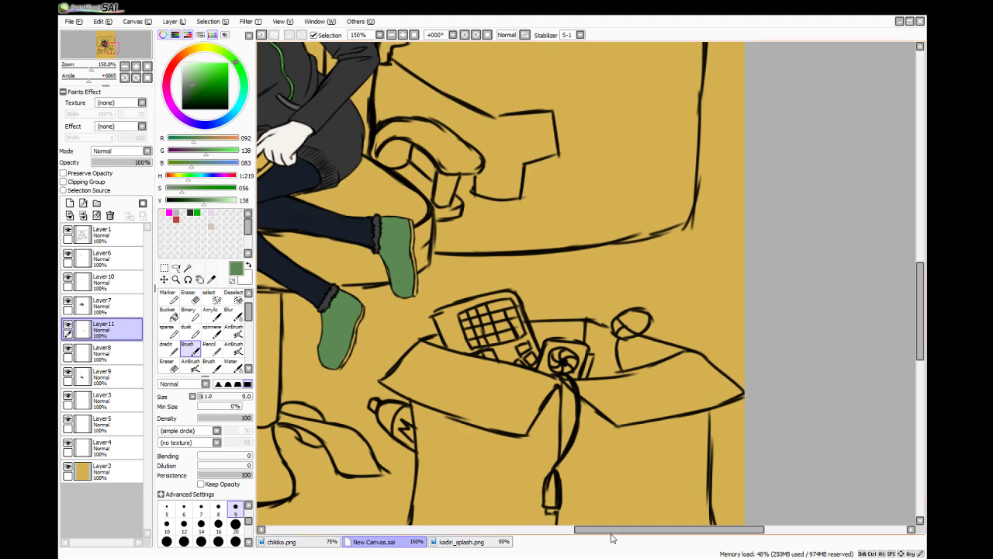
pyautogui.moveTo(611, 531); pyautogui.dragTo(557, 531)
pyautogui.moveTo(920, 283); pyautogui.dragTo(914, 258)
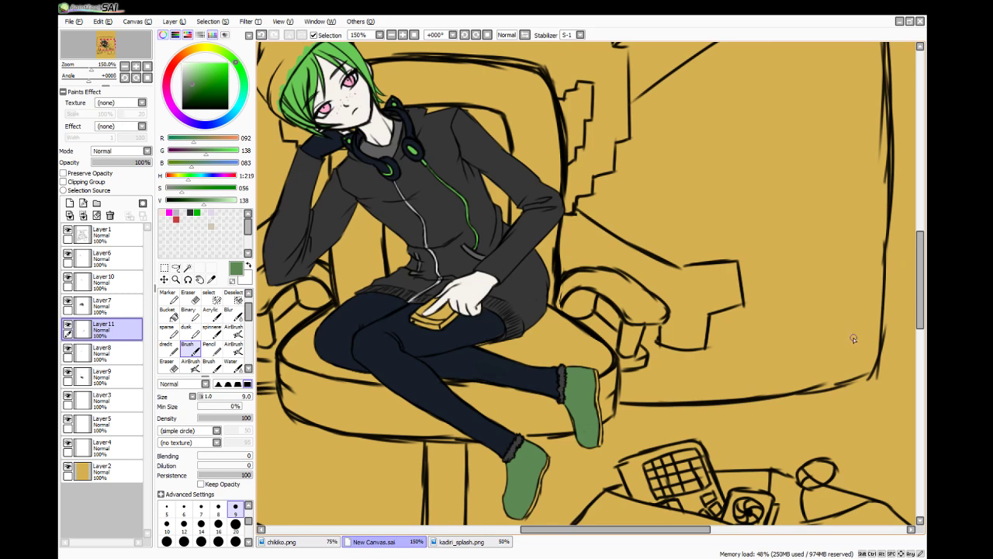
pyautogui.scroll(3, 411, 393)
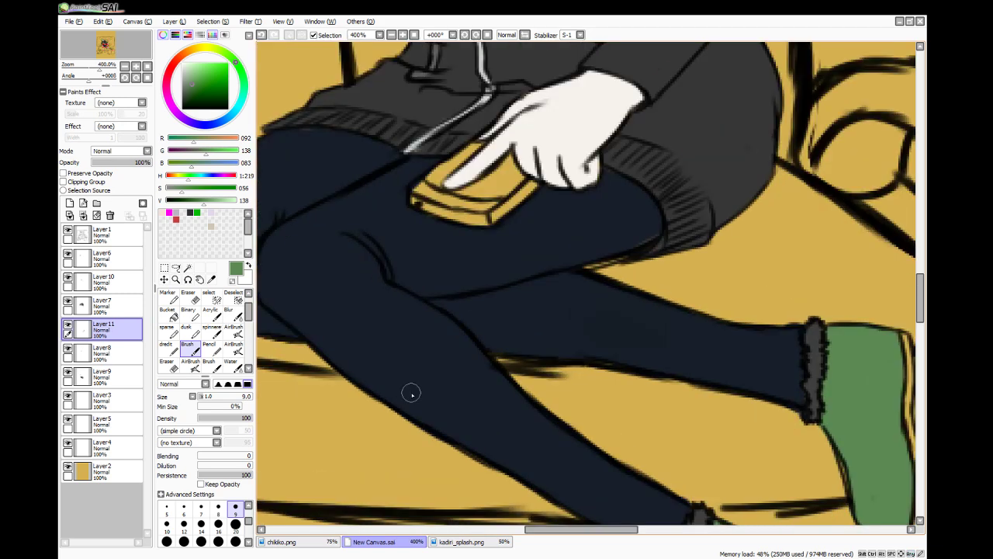
pyautogui.click(126, 306)
pyautogui.click(190, 298)
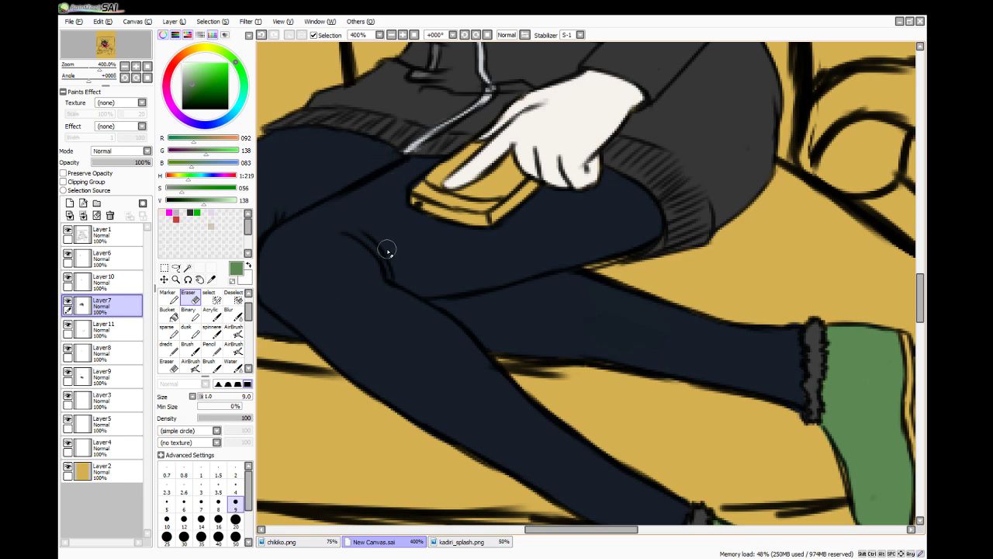
pyautogui.scroll(-1, 387, 251)
pyautogui.scroll(-2, 387, 250)
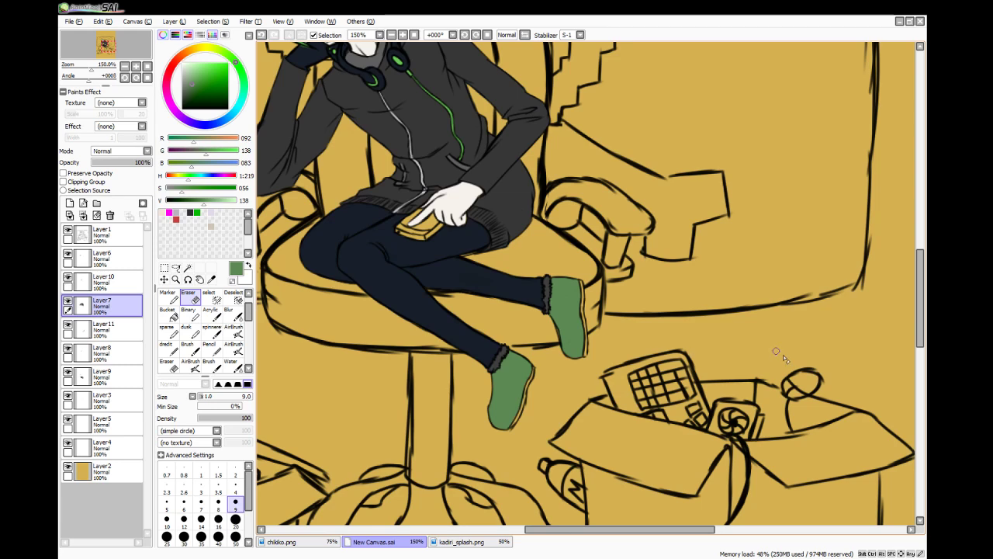
pyautogui.moveTo(921, 290); pyautogui.dragTo(920, 257)
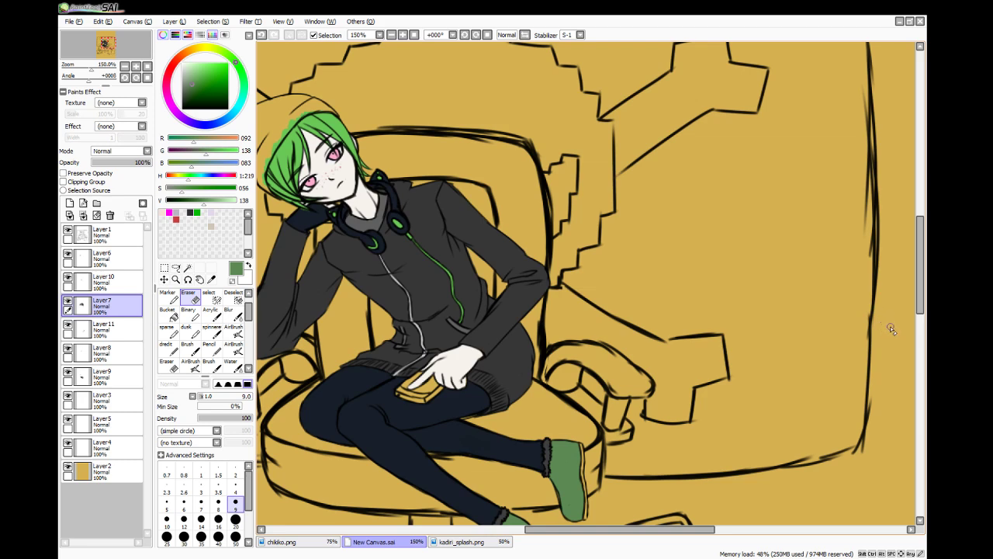
# - Pick the dark navy of the leggings and paint the beanie's brim and back edge on a new layer above Layer6
pyautogui.press('alt')
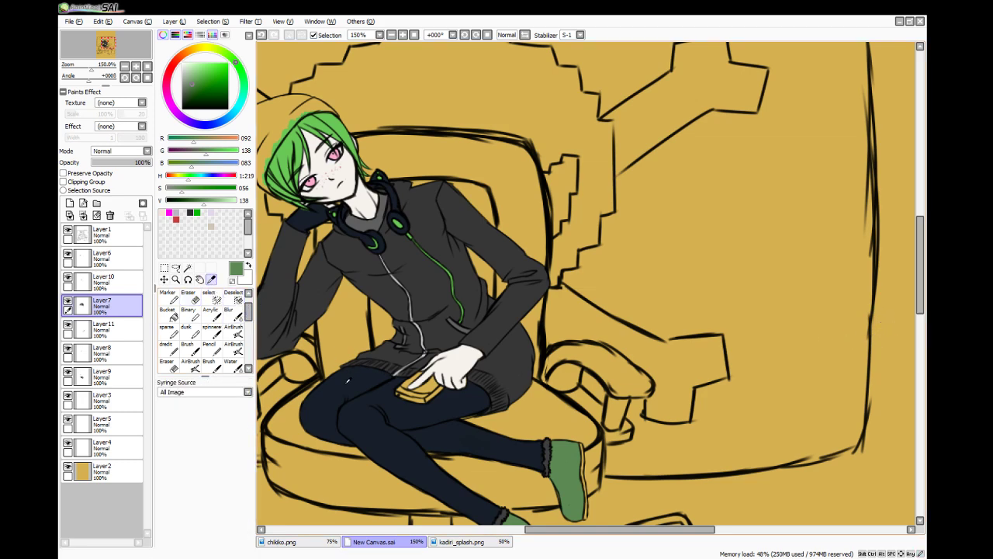
pyautogui.click(347, 380)
pyautogui.click(103, 256)
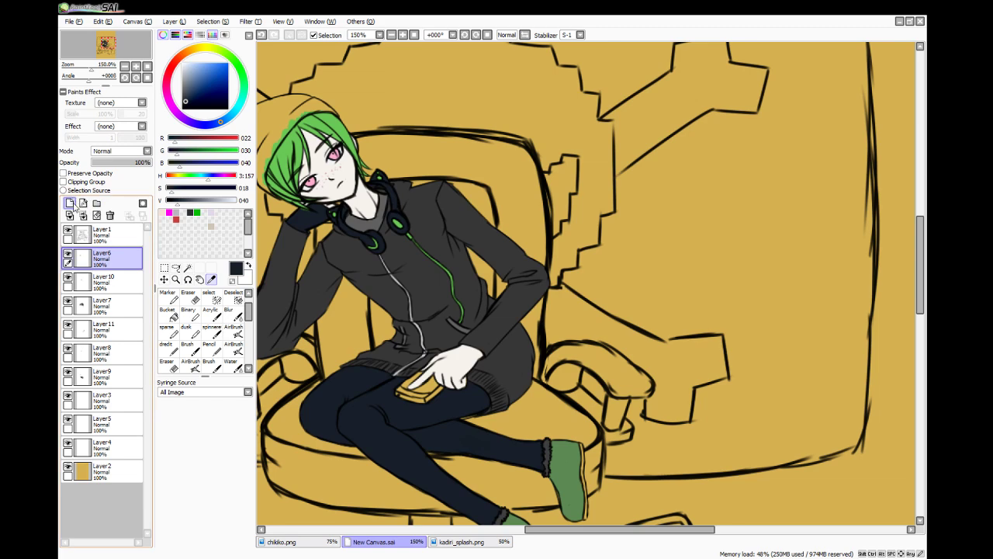
pyautogui.click(73, 206)
pyautogui.click(194, 349)
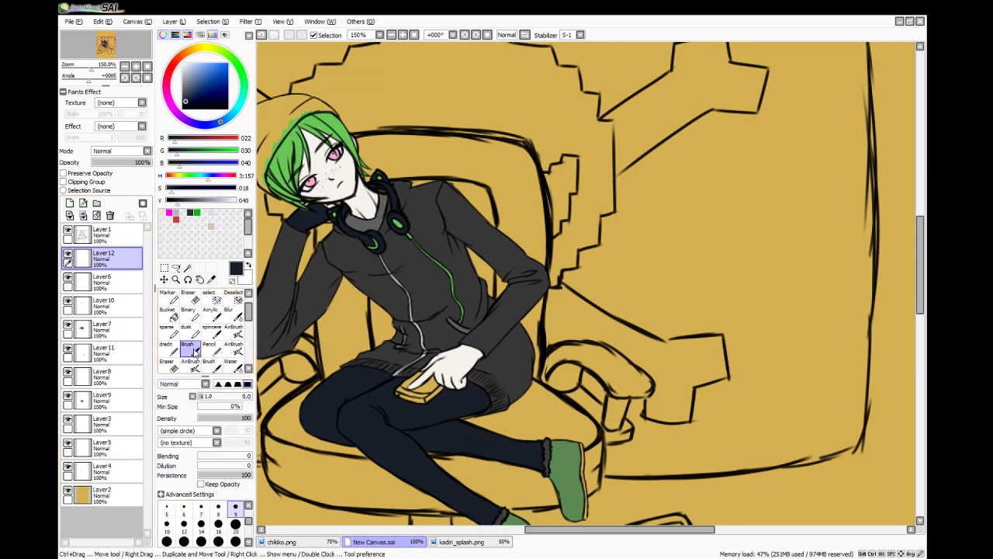
pyautogui.scroll(2, 270, 123)
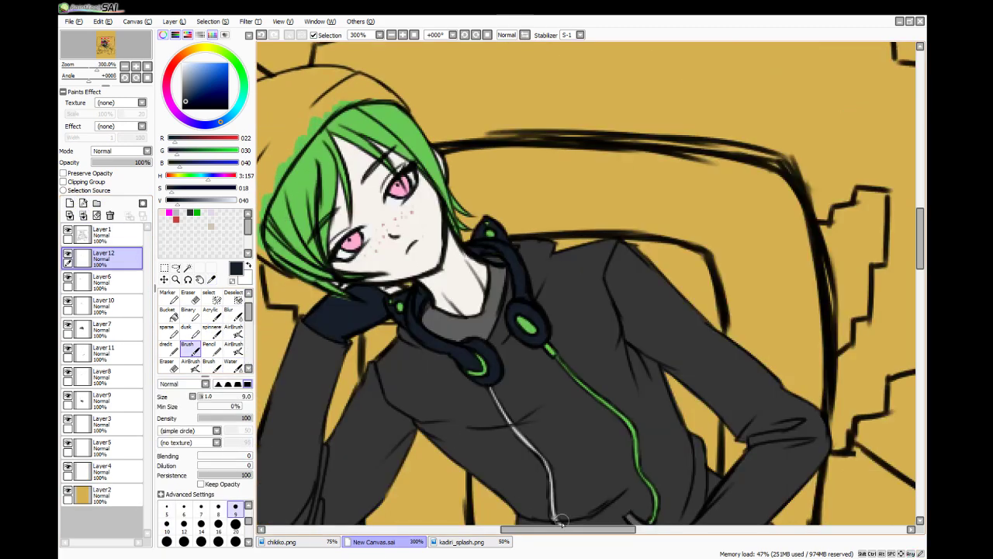
pyautogui.moveTo(544, 529); pyautogui.dragTo(497, 530)
pyautogui.moveTo(461, 214)
pyautogui.mouseDown()
pyautogui.moveTo(515, 279)
pyautogui.moveTo(482, 255)
pyautogui.moveTo(478, 208)
pyautogui.moveTo(477, 247)
pyautogui.moveTo(510, 151)
pyautogui.moveTo(472, 233)
pyautogui.moveTo(522, 143)
pyautogui.moveTo(481, 207)
pyautogui.moveTo(578, 90)
pyautogui.moveTo(475, 174)
pyautogui.moveTo(468, 200)
pyautogui.moveTo(500, 148)
pyautogui.mouseUp()
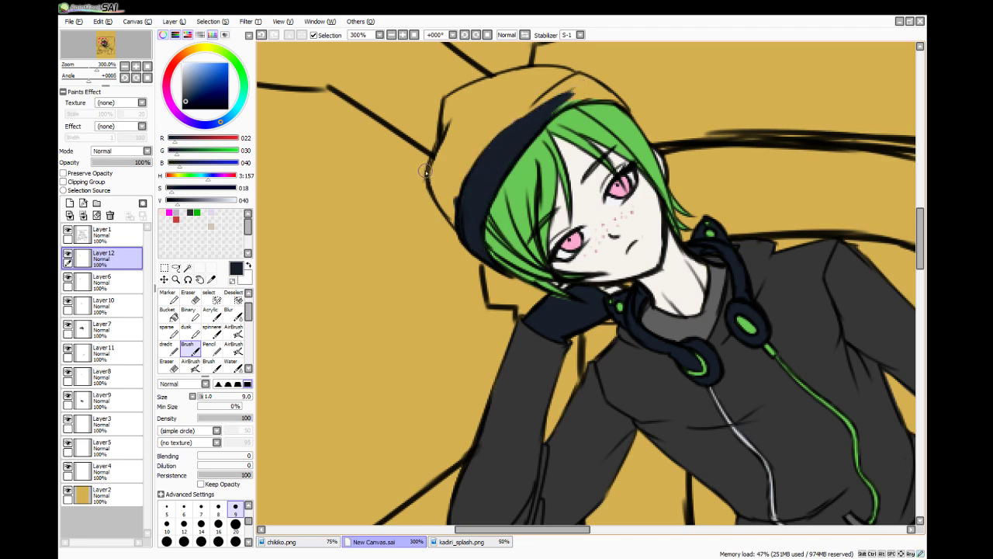
pyautogui.moveTo(426, 171); pyautogui.dragTo(454, 217)
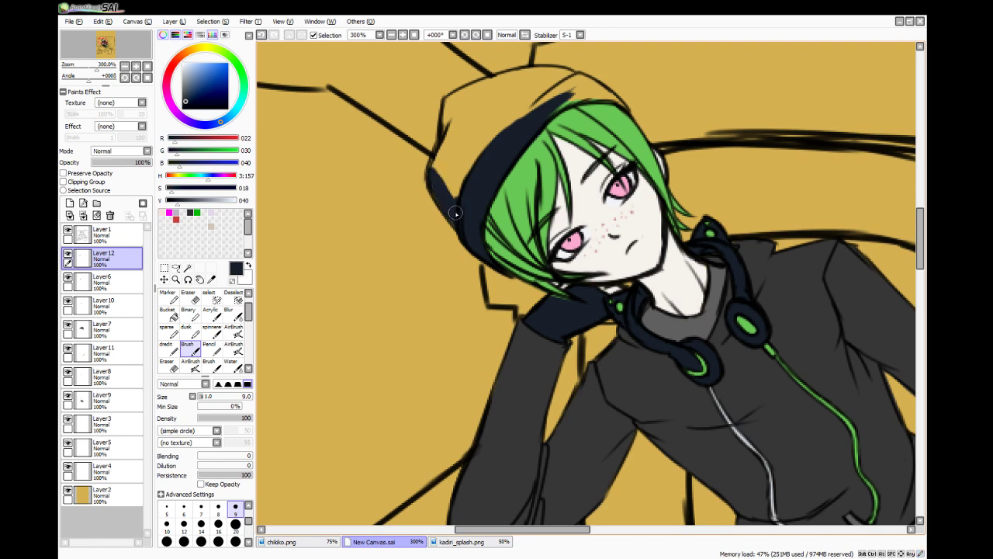
# - Examine the clothing colours on the character reference and return to the drawing
pyautogui.click(291, 540)
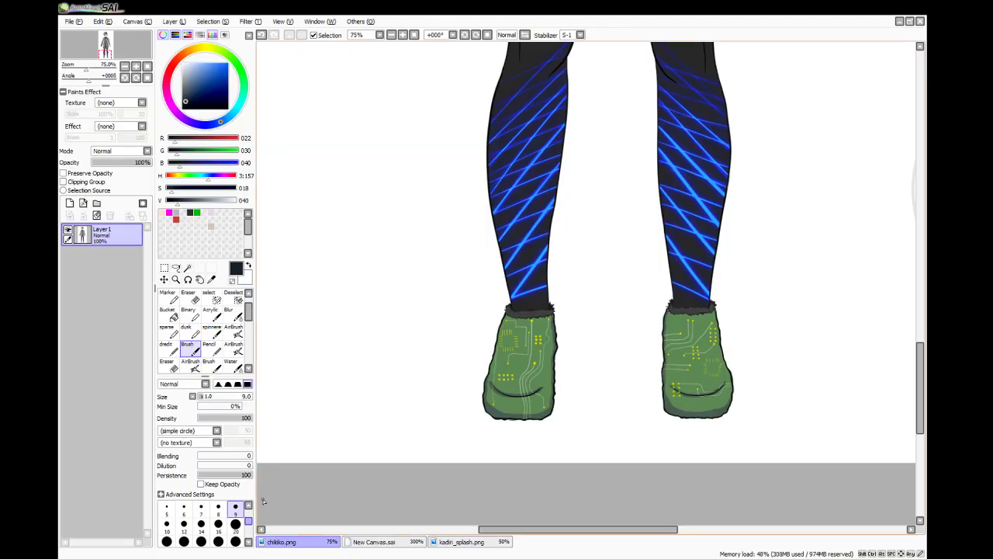
pyautogui.scroll(-6, 631, 218)
pyautogui.scroll(6, 632, 218)
pyautogui.scroll(-1, 631, 218)
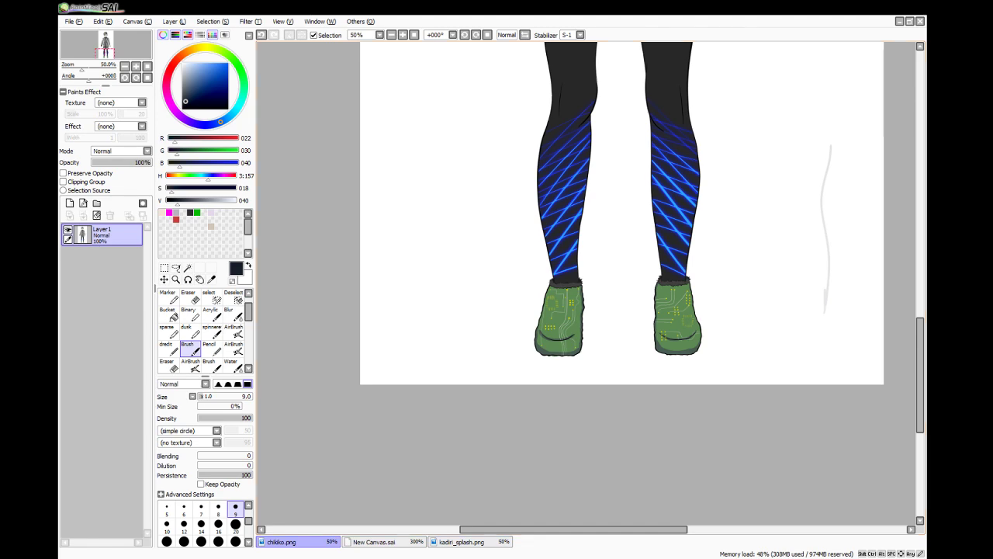
pyautogui.moveTo(912, 335); pyautogui.dragTo(911, 235)
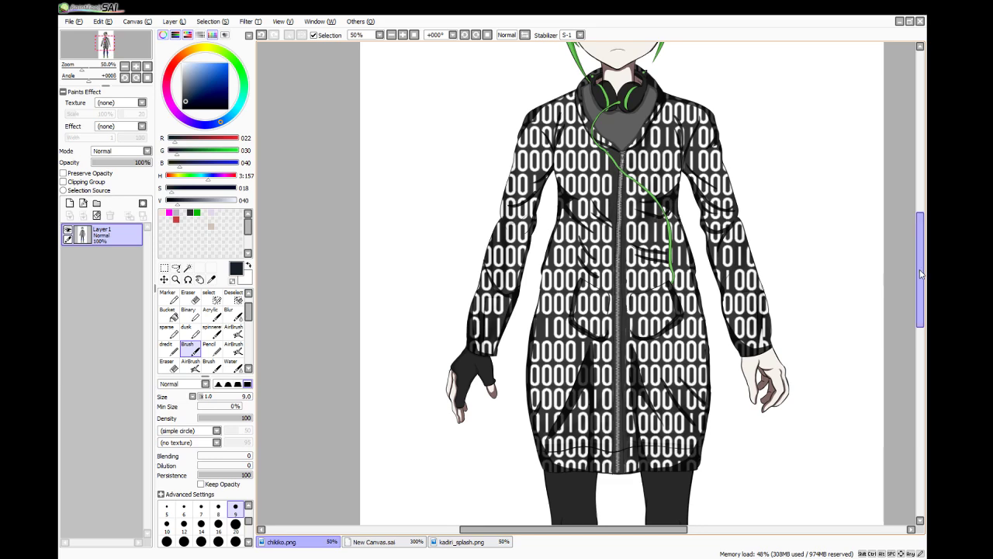
pyautogui.moveTo(918, 271)
pyautogui.mouseDown()
pyautogui.moveTo(916, 219)
pyautogui.moveTo(903, 265)
pyautogui.mouseUp()
pyautogui.click(382, 542)
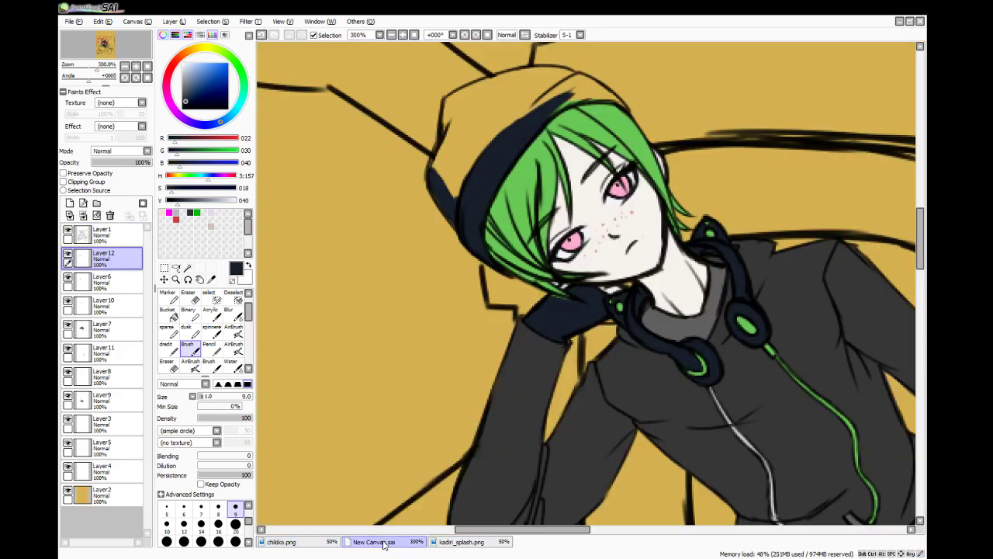
# - Recolour the beanie's navy strokes with the jacket's dark grey on a new clipping layer and merge it into Layer12
pyautogui.click(211, 280)
pyautogui.click(525, 386)
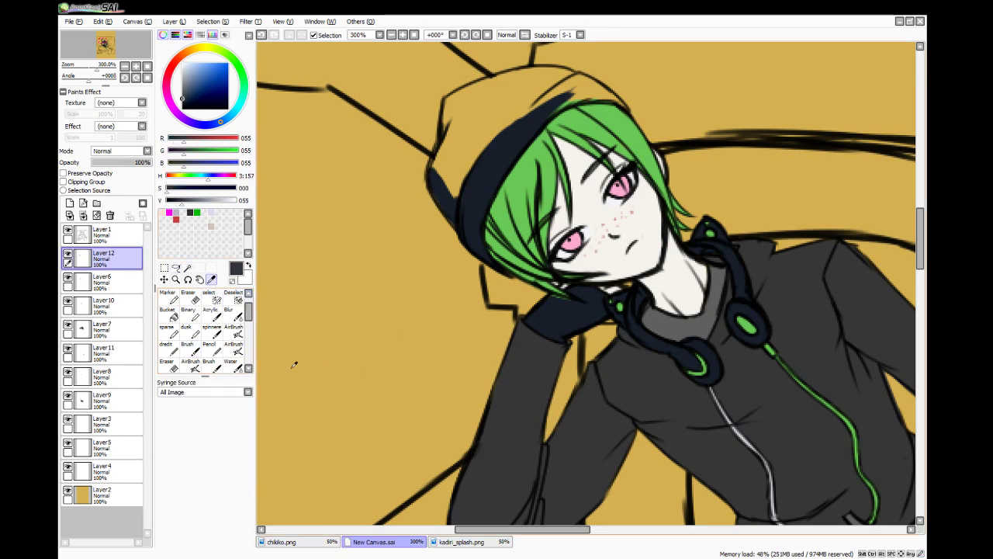
pyautogui.click(69, 202)
pyautogui.click(64, 182)
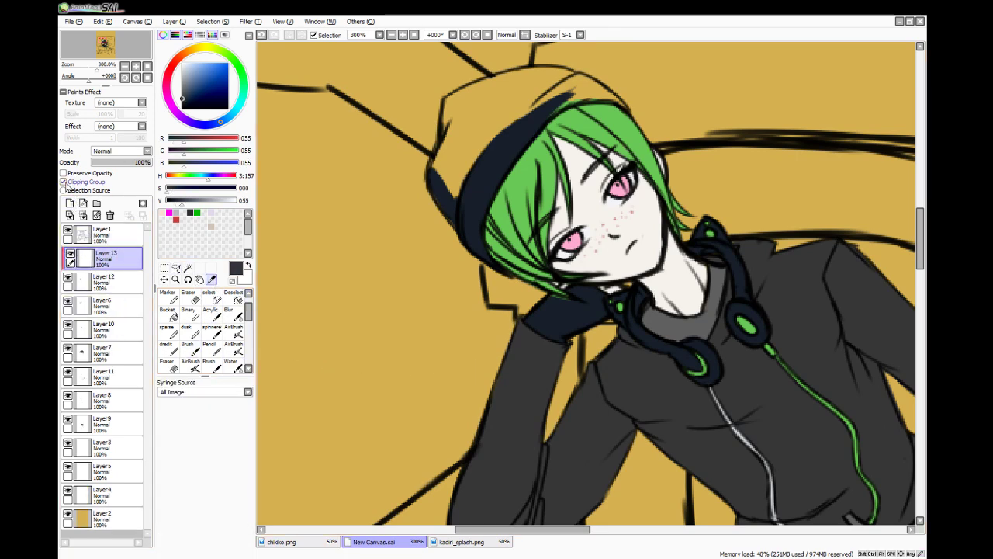
pyautogui.click(187, 346)
pyautogui.moveTo(439, 184)
pyautogui.mouseDown()
pyautogui.moveTo(505, 276)
pyautogui.moveTo(470, 137)
pyautogui.moveTo(476, 220)
pyautogui.moveTo(523, 93)
pyautogui.moveTo(535, 138)
pyautogui.mouseUp()
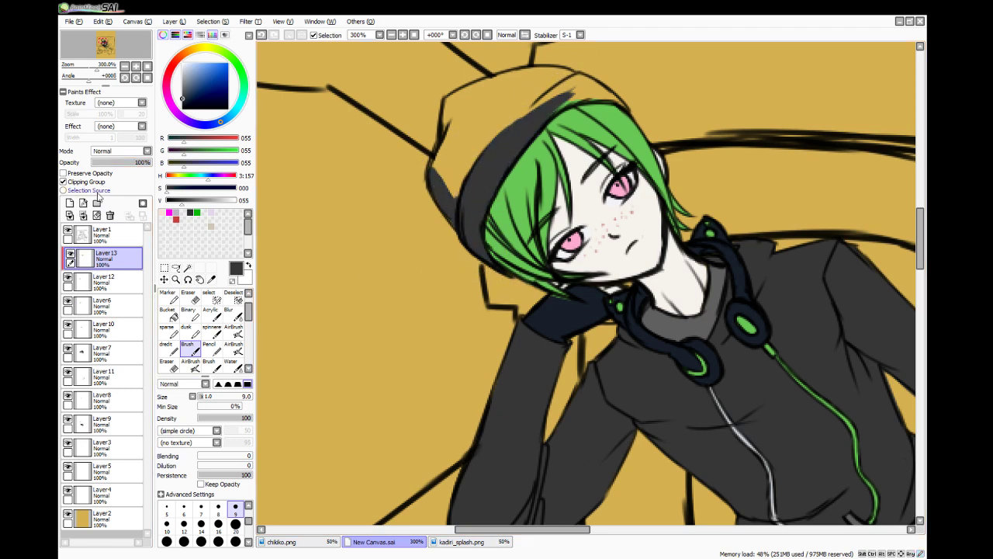
pyautogui.click(83, 215)
# - Fill the rest of the beanie with the same dark grey up to its outline on Layer12
pyautogui.moveTo(463, 220)
pyautogui.mouseDown()
pyautogui.moveTo(449, 185)
pyautogui.moveTo(446, 194)
pyautogui.moveTo(453, 159)
pyautogui.moveTo(444, 187)
pyautogui.moveTo(460, 129)
pyautogui.moveTo(446, 164)
pyautogui.moveTo(448, 110)
pyautogui.moveTo(449, 188)
pyautogui.mouseUp()
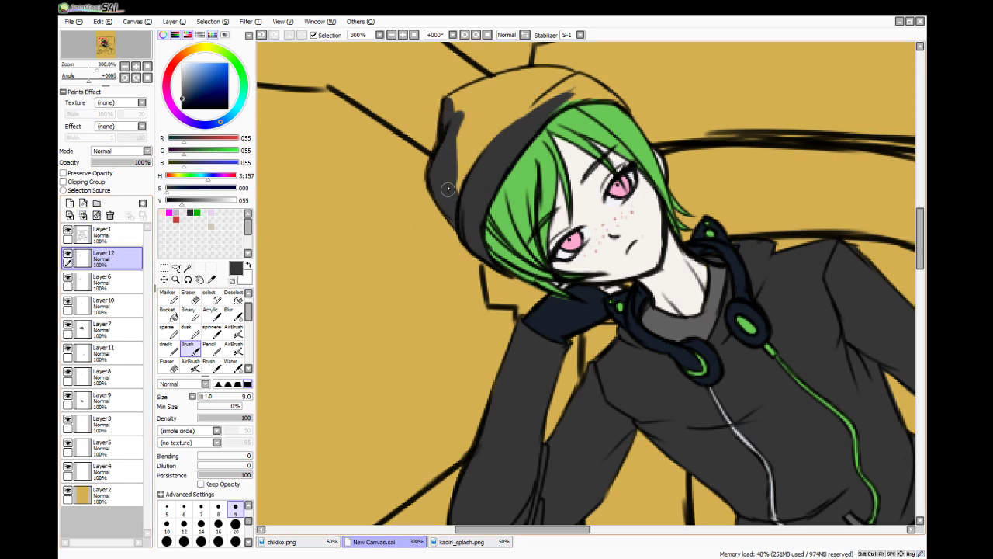
pyautogui.moveTo(449, 113)
pyautogui.mouseDown()
pyautogui.moveTo(490, 85)
pyautogui.moveTo(546, 72)
pyautogui.mouseUp()
pyautogui.moveTo(482, 94)
pyautogui.mouseDown()
pyautogui.moveTo(549, 71)
pyautogui.moveTo(544, 80)
pyautogui.mouseUp()
pyautogui.moveTo(481, 87)
pyautogui.mouseDown()
pyautogui.moveTo(561, 84)
pyautogui.moveTo(544, 73)
pyautogui.moveTo(586, 88)
pyautogui.moveTo(542, 77)
pyautogui.moveTo(576, 74)
pyautogui.mouseUp()
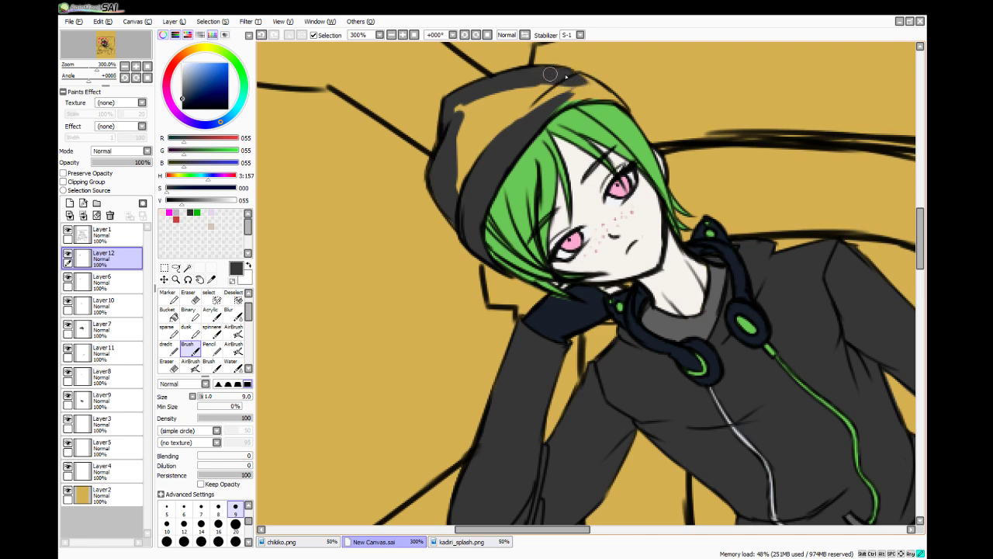
pyautogui.moveTo(512, 90); pyautogui.dragTo(487, 102)
pyautogui.moveTo(460, 189)
pyautogui.mouseDown()
pyautogui.moveTo(459, 102)
pyautogui.moveTo(457, 157)
pyautogui.moveTo(464, 107)
pyautogui.moveTo(473, 194)
pyautogui.mouseUp()
pyautogui.moveTo(465, 97)
pyautogui.mouseDown()
pyautogui.moveTo(479, 138)
pyautogui.moveTo(492, 90)
pyautogui.moveTo(505, 85)
pyautogui.moveTo(509, 100)
pyautogui.moveTo(536, 87)
pyautogui.moveTo(531, 117)
pyautogui.moveTo(571, 94)
pyautogui.moveTo(533, 123)
pyautogui.moveTo(588, 89)
pyautogui.mouseUp()
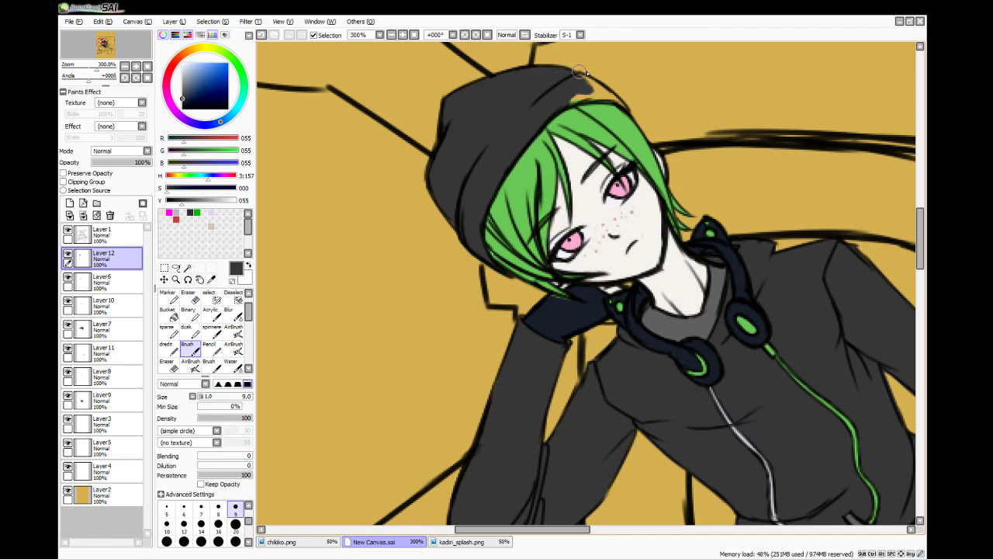
pyautogui.moveTo(574, 94)
pyautogui.mouseDown()
pyautogui.moveTo(588, 87)
pyautogui.moveTo(615, 98)
pyautogui.mouseUp()
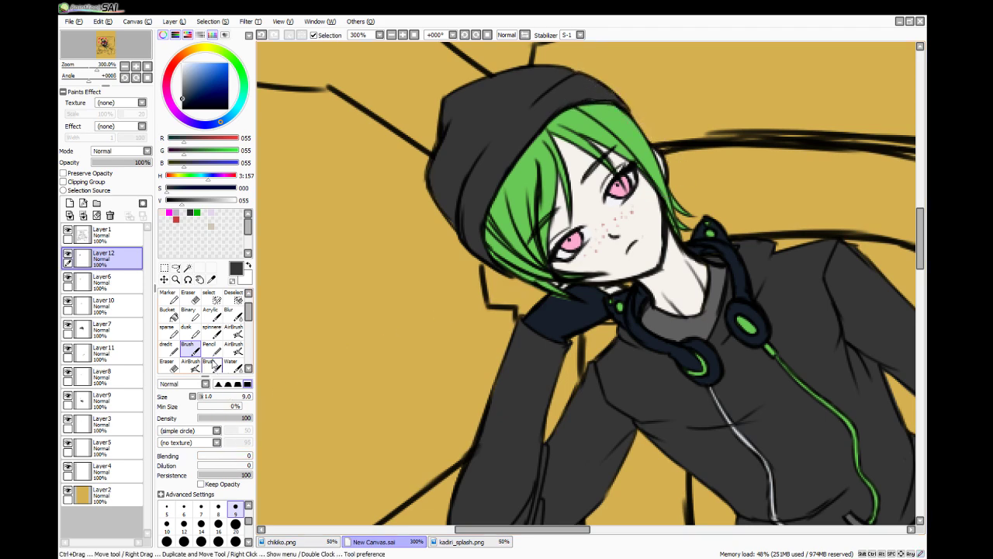
# - Paint the soles of both green shoes dark grey on Layer7 with the size 4 Pencil
pyautogui.press('n')
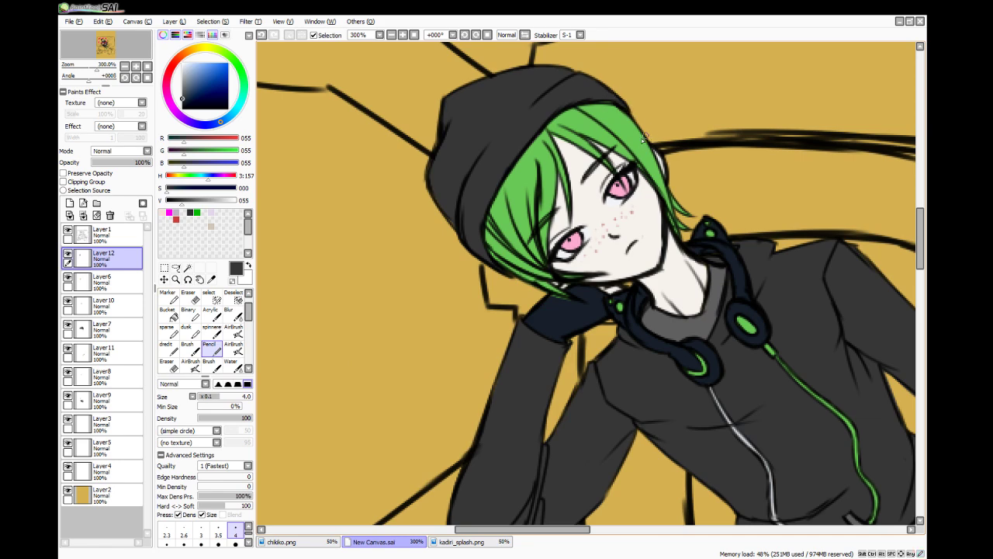
pyautogui.scroll(-5, 381, 345)
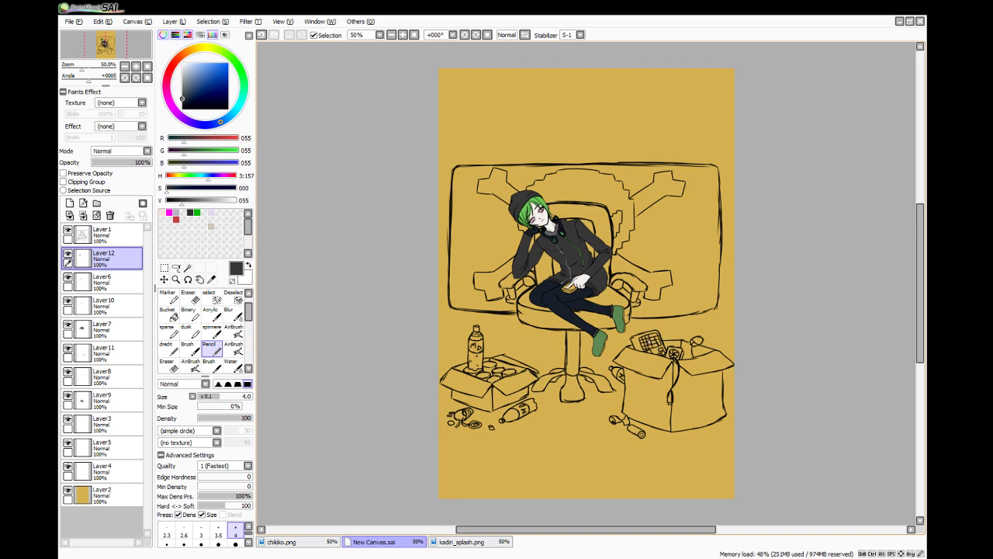
pyautogui.scroll(5, 645, 336)
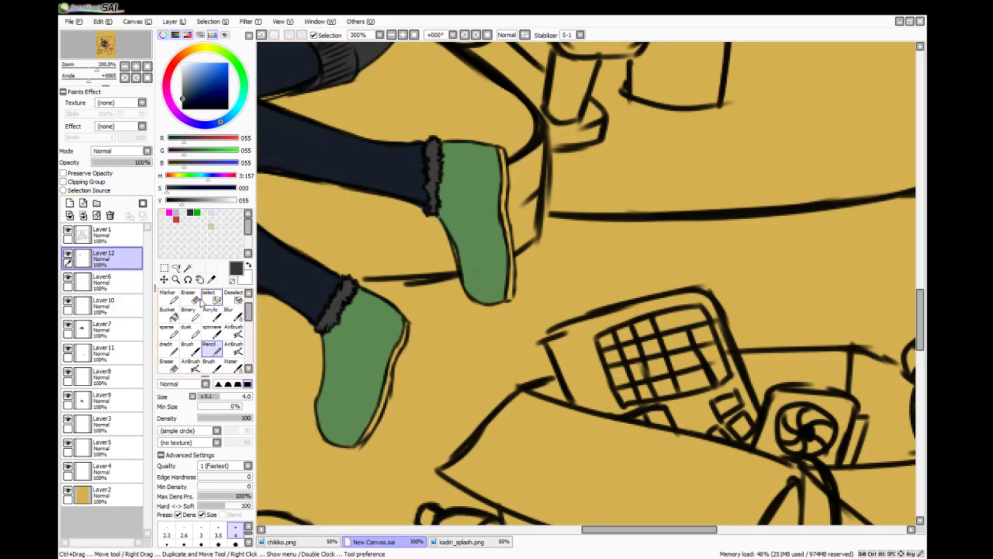
pyautogui.click(125, 355)
pyautogui.click(128, 330)
pyautogui.moveTo(504, 155); pyautogui.dragTo(508, 234)
pyautogui.moveTo(510, 258); pyautogui.dragTo(509, 298)
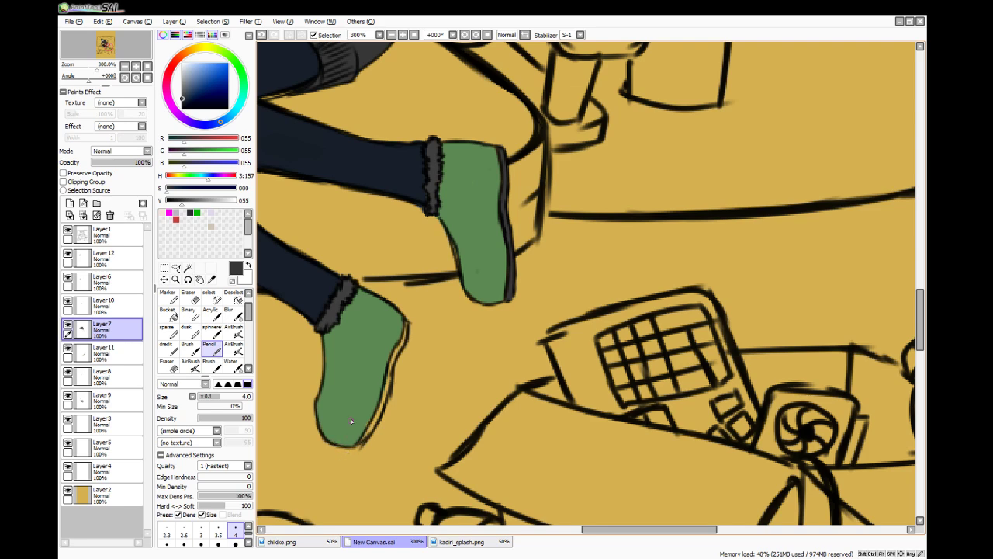
pyautogui.moveTo(362, 444); pyautogui.dragTo(408, 324)
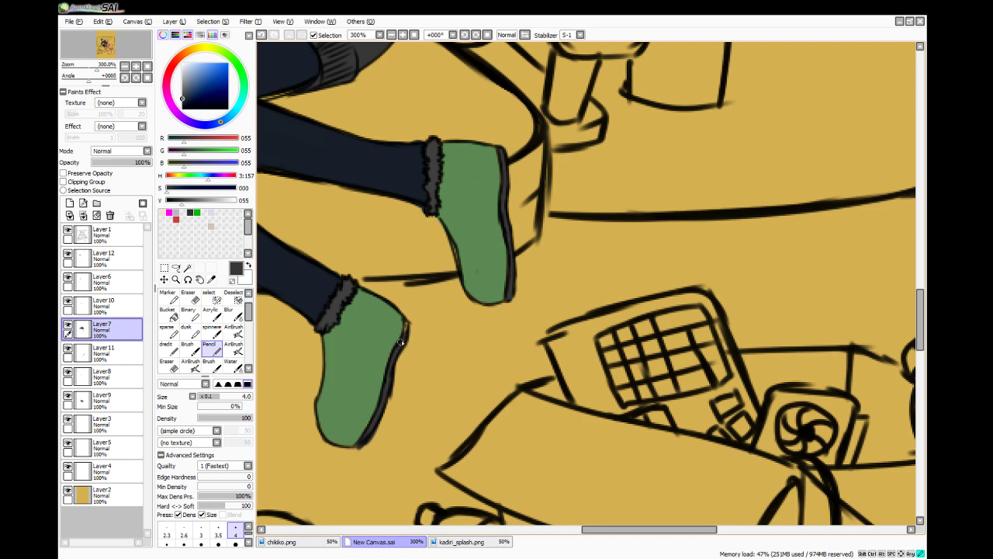
# - Review the whole coloured drawing at 75% zoom and bring up the kadiri_splash.png reference for comparison
pyautogui.scroll(-3, 394, 385)
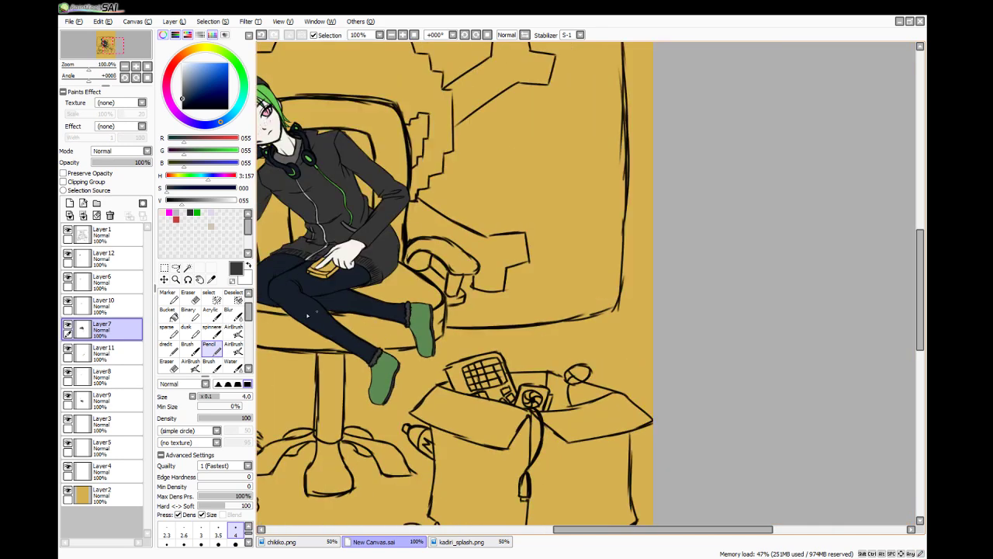
pyautogui.moveTo(562, 531); pyautogui.dragTo(515, 541)
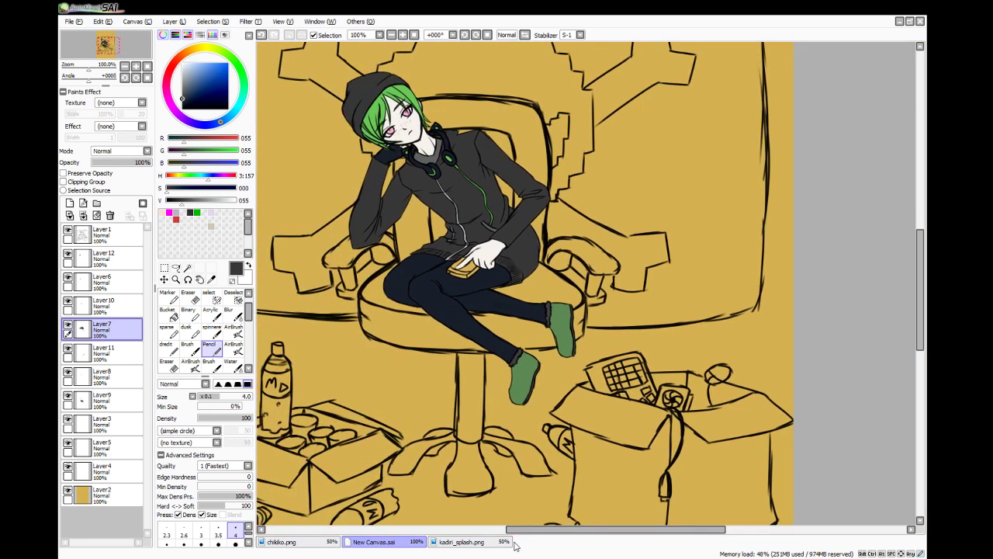
pyautogui.press('pagedown')
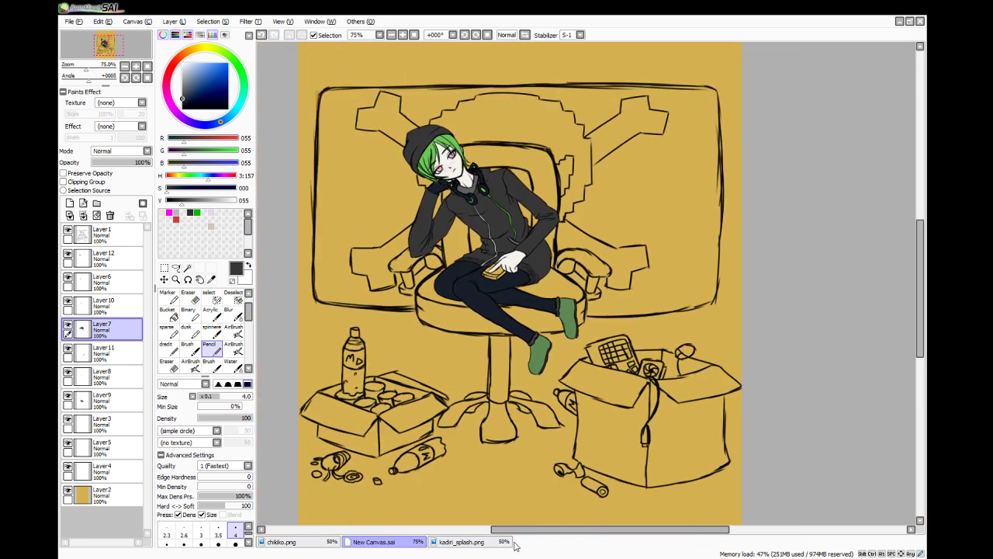
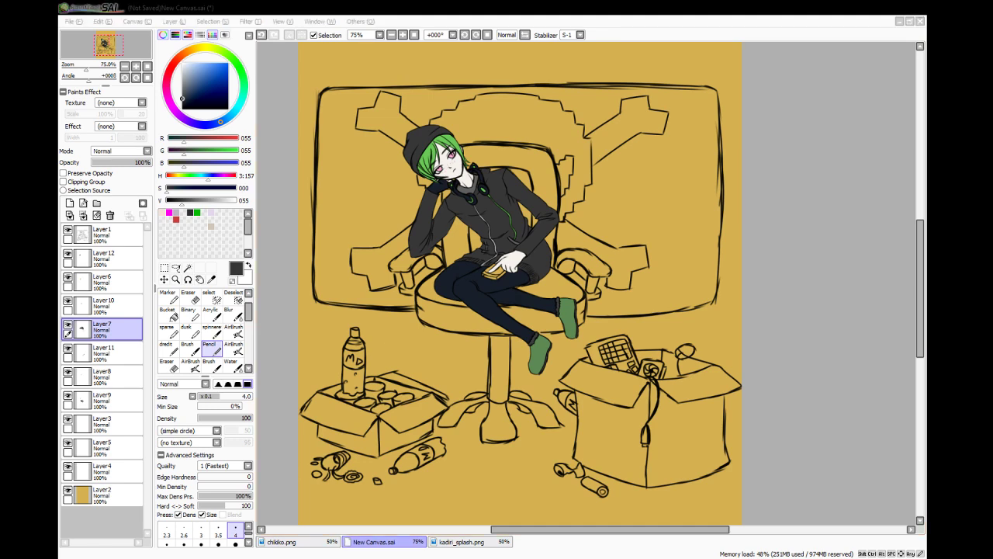
pyautogui.click(512, 22)
pyautogui.click(696, 36)
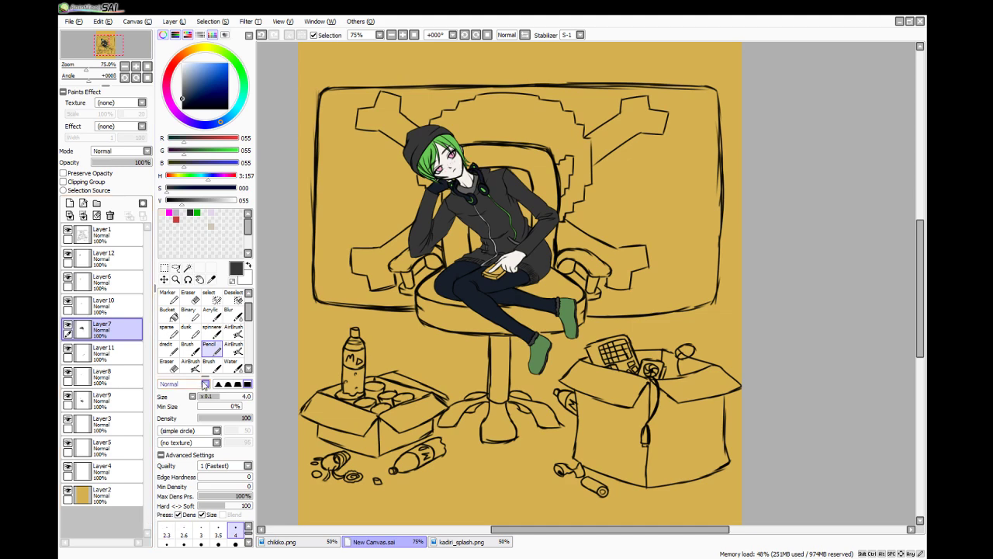
pyautogui.click(459, 542)
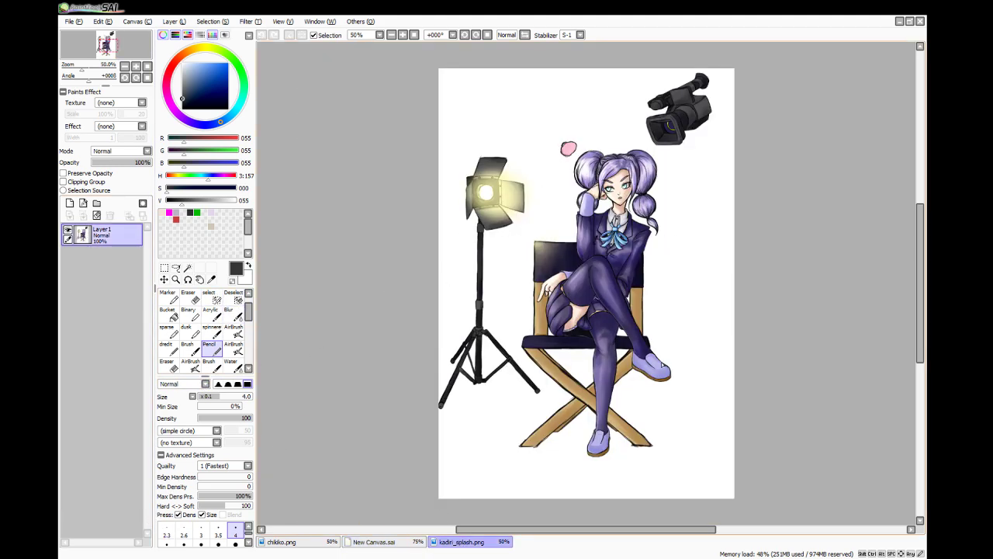
# - Switch to the New Canvas.sai drawing and toggle the visibility of Layer10 and Layer7 to check which parts they hold
pyautogui.click(379, 543)
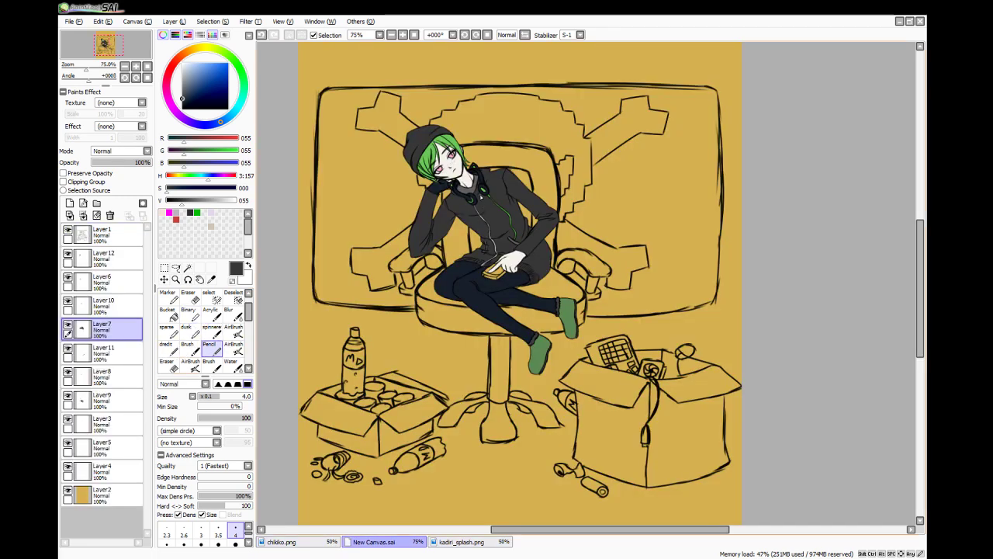
pyautogui.scroll(1, 507, 203)
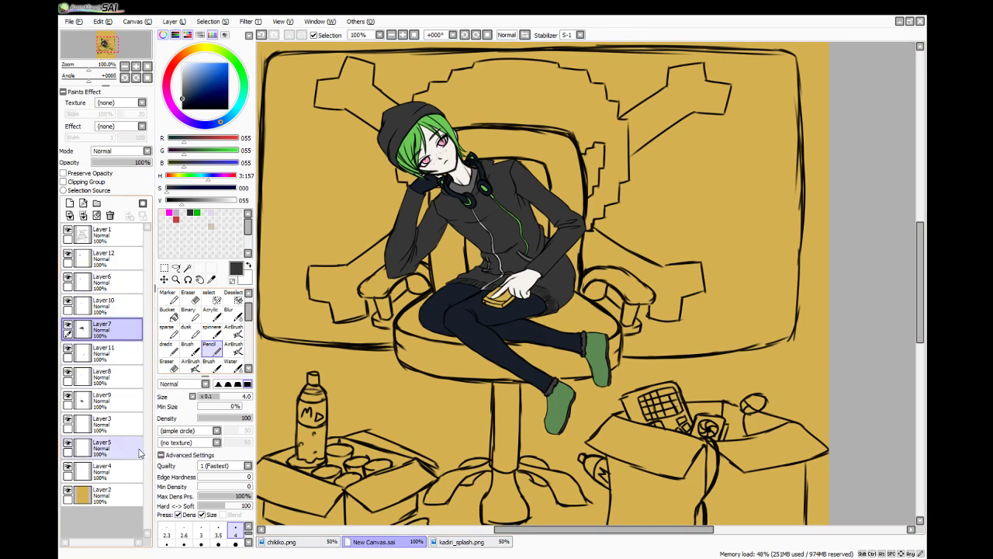
pyautogui.click(121, 496)
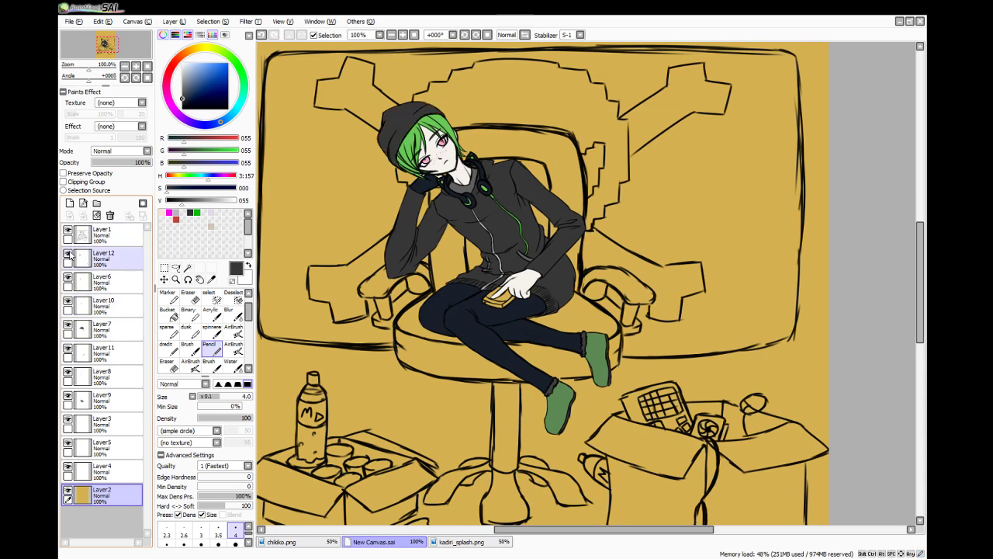
pyautogui.click(129, 308)
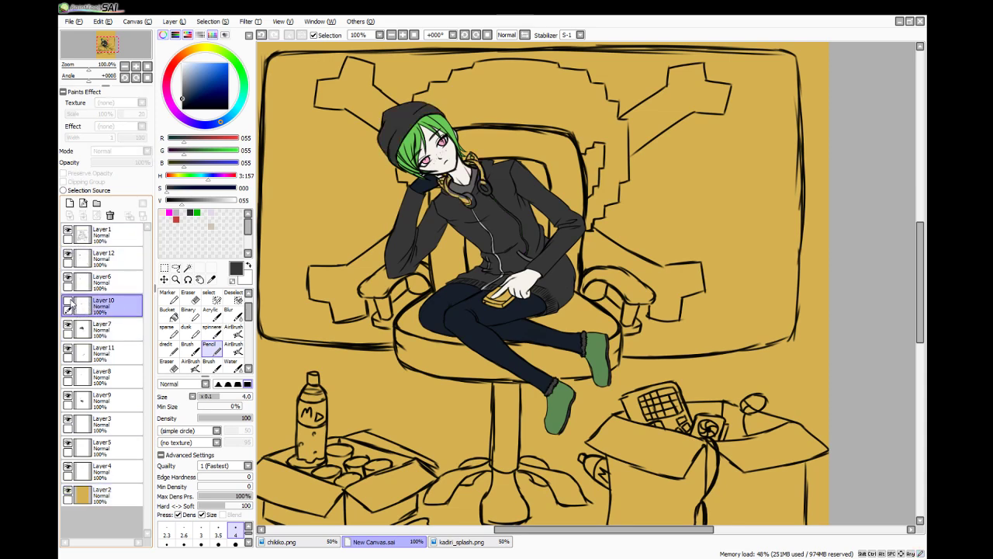
pyautogui.click(68, 326)
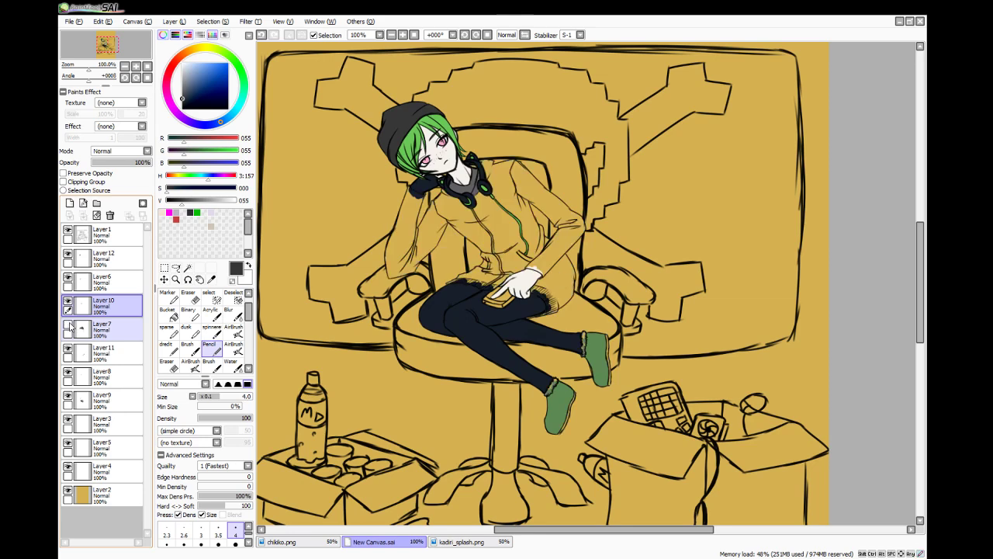
pyautogui.click(68, 326)
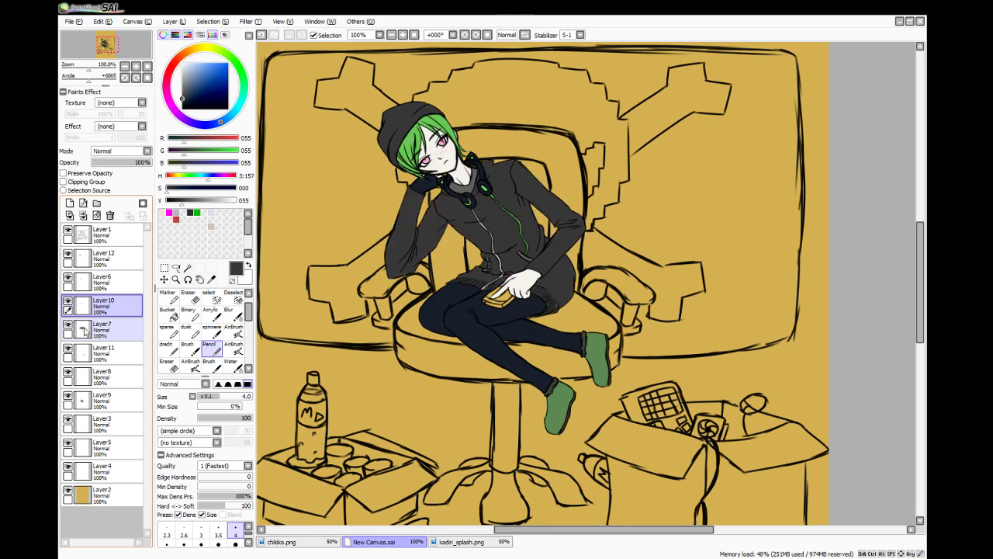
# - Sample the ochre background colour and shift it to a dark teal of RGB 2, 51, 62
pyautogui.click(211, 278)
pyautogui.click(332, 216)
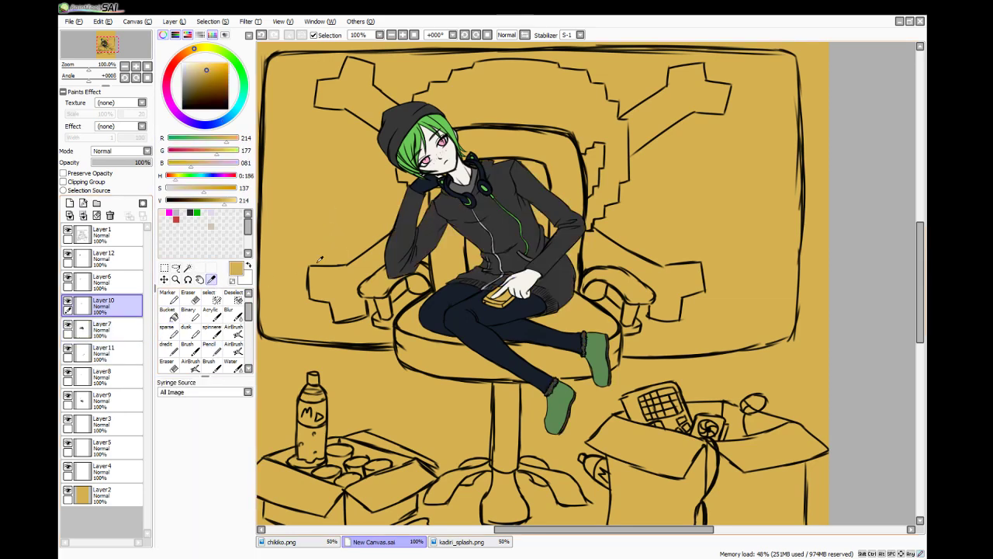
pyautogui.moveTo(184, 181); pyautogui.dragTo(213, 181)
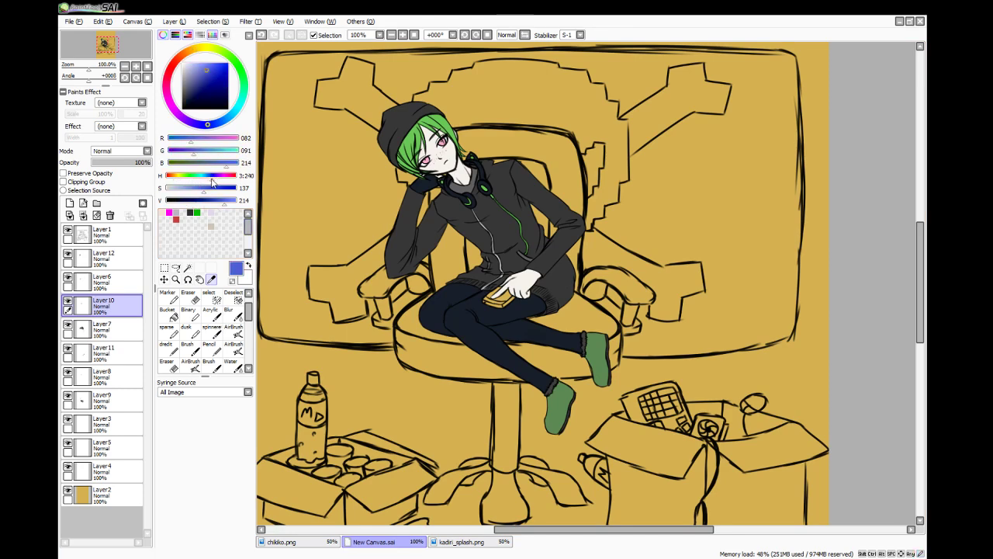
pyautogui.click(179, 199)
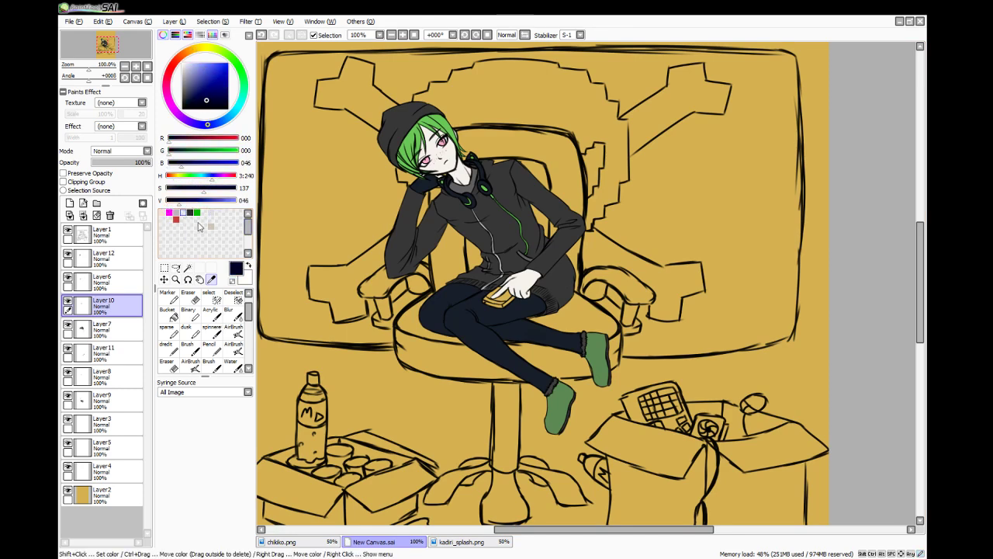
pyautogui.moveTo(193, 190)
pyautogui.mouseDown()
pyautogui.moveTo(182, 191)
pyautogui.moveTo(204, 181)
pyautogui.mouseUp()
pyautogui.click(188, 201)
pyautogui.click(186, 200)
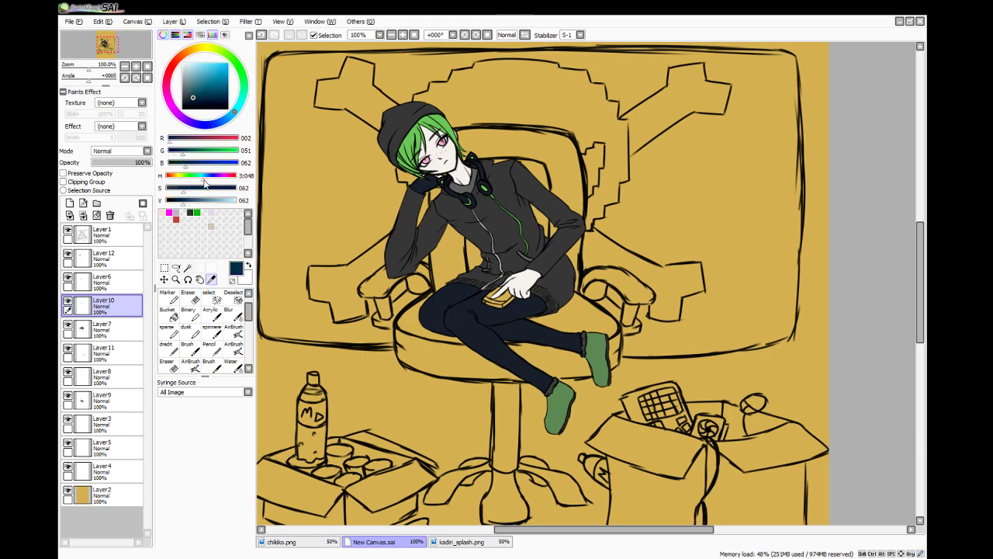
# - Add a new layer directly above the background Layer2 and set the Brush size to 50
pyautogui.click(101, 494)
pyautogui.click(70, 203)
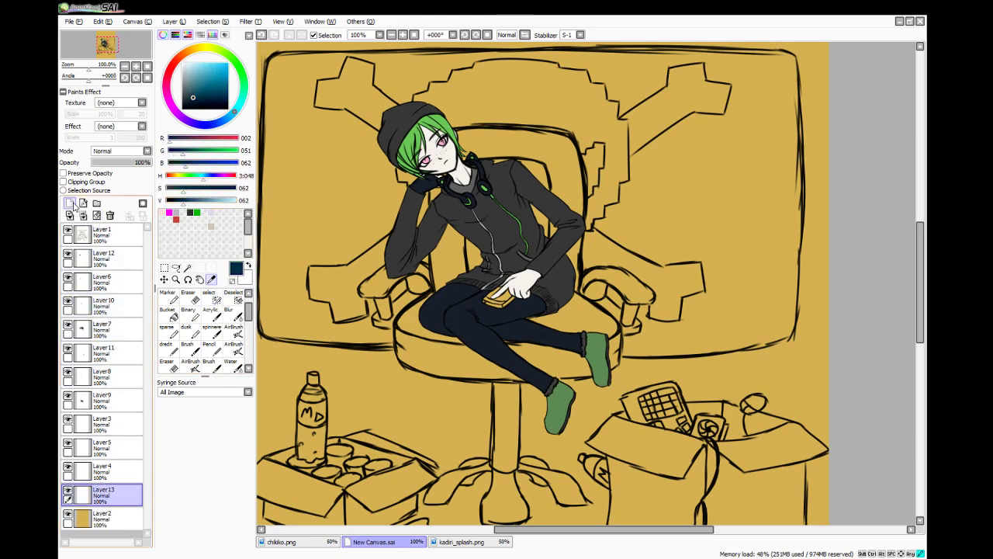
pyautogui.click(186, 346)
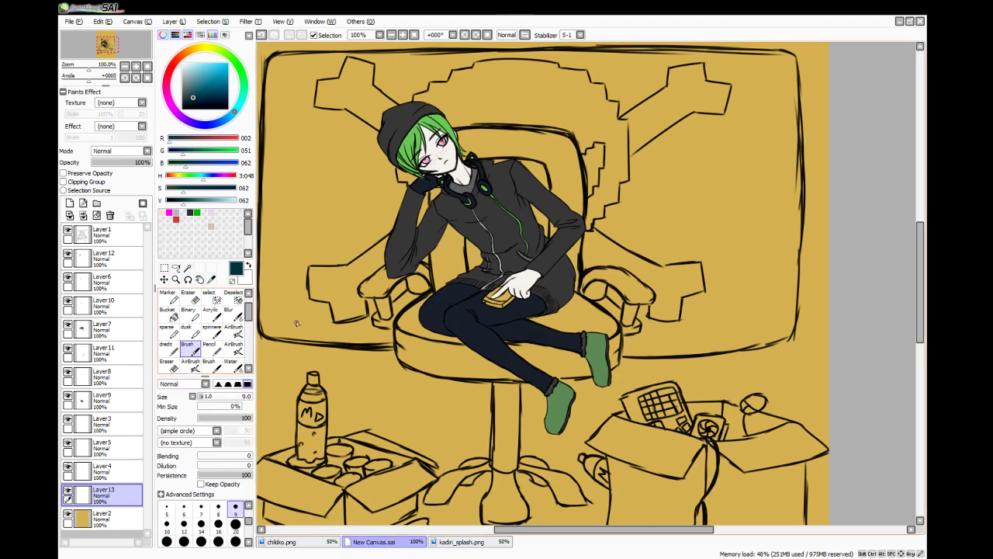
pyautogui.click(236, 541)
# - Paint the left half of the large screen behind the chair dark teal, including the gaps around the left armrest
pyautogui.scroll(-1, 361, 318)
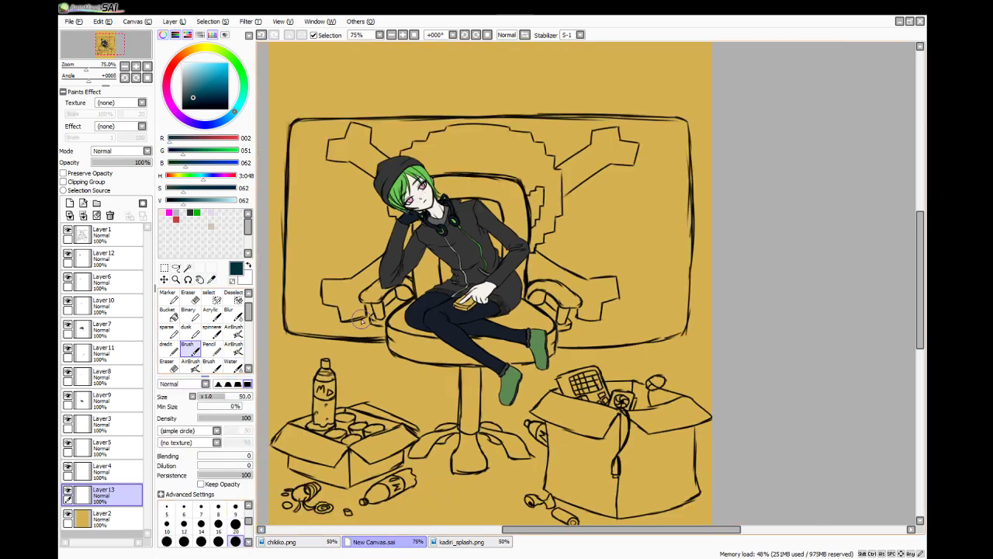
pyautogui.moveTo(545, 530); pyautogui.dragTo(536, 530)
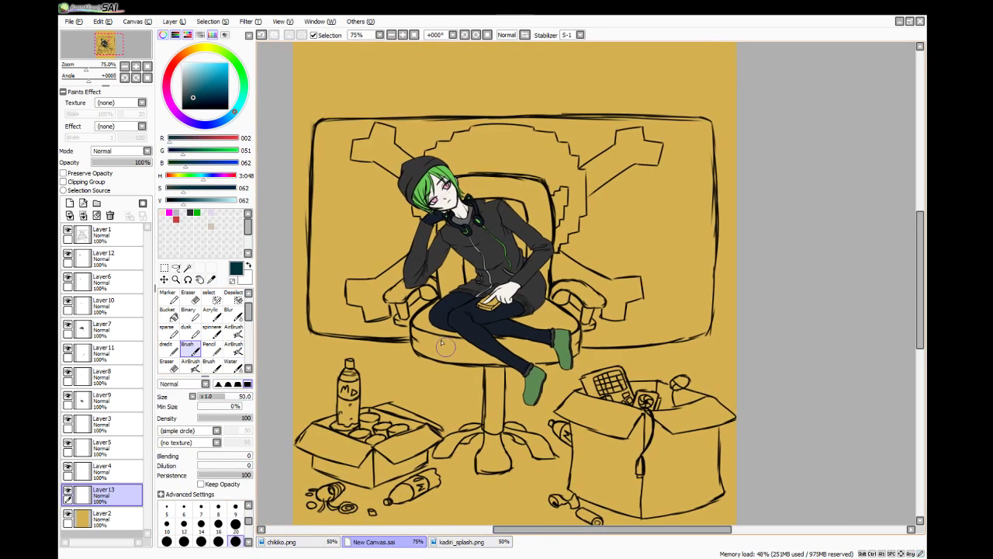
pyautogui.moveTo(326, 314)
pyautogui.mouseDown()
pyautogui.moveTo(322, 258)
pyautogui.moveTo(319, 314)
pyautogui.moveTo(313, 274)
pyautogui.moveTo(316, 312)
pyautogui.moveTo(329, 139)
pyautogui.moveTo(321, 160)
pyautogui.moveTo(336, 142)
pyautogui.moveTo(321, 137)
pyautogui.moveTo(393, 132)
pyautogui.moveTo(347, 135)
pyautogui.moveTo(455, 144)
pyautogui.moveTo(456, 133)
pyautogui.moveTo(383, 134)
pyautogui.moveTo(419, 129)
pyautogui.moveTo(395, 126)
pyautogui.moveTo(442, 124)
pyautogui.mouseUp()
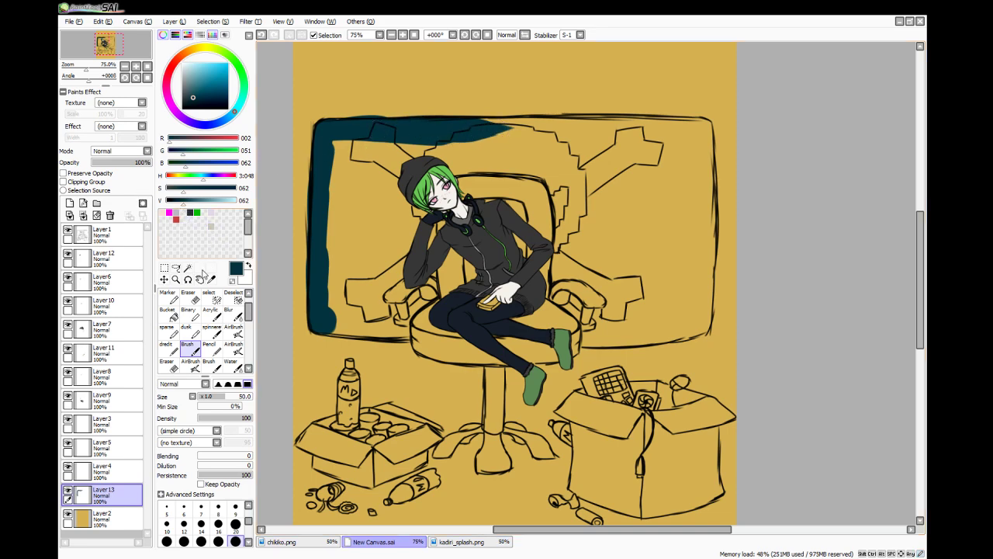
pyautogui.press('e')
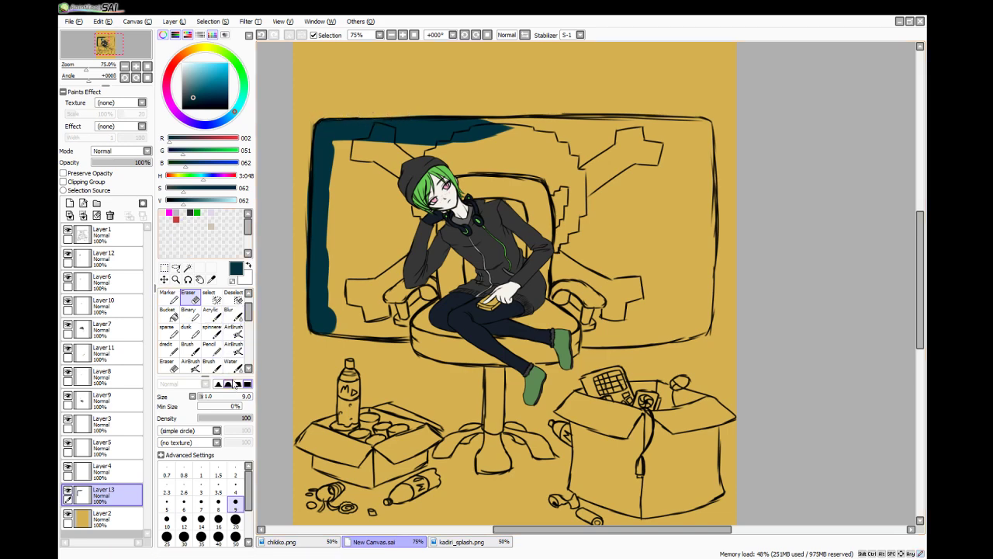
pyautogui.press('n')
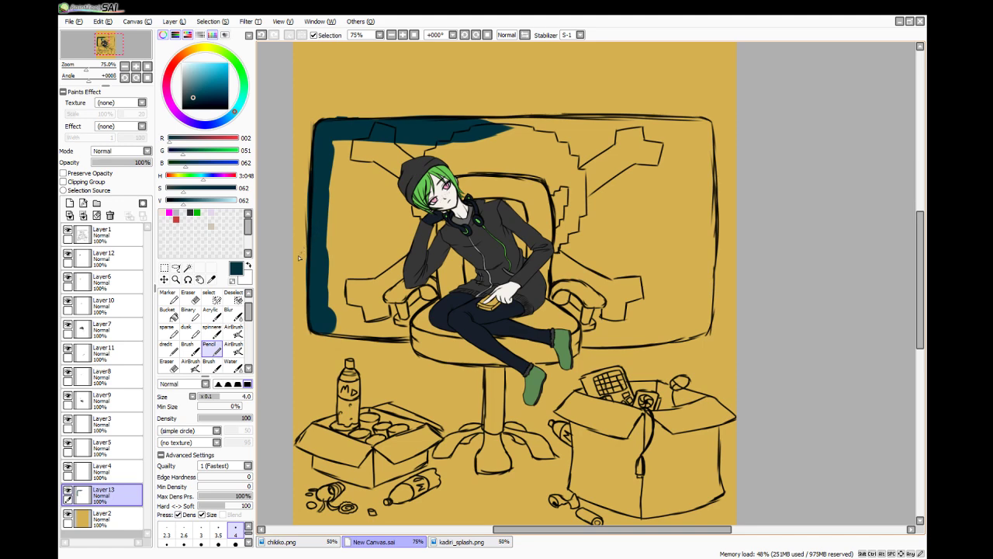
pyautogui.click(187, 347)
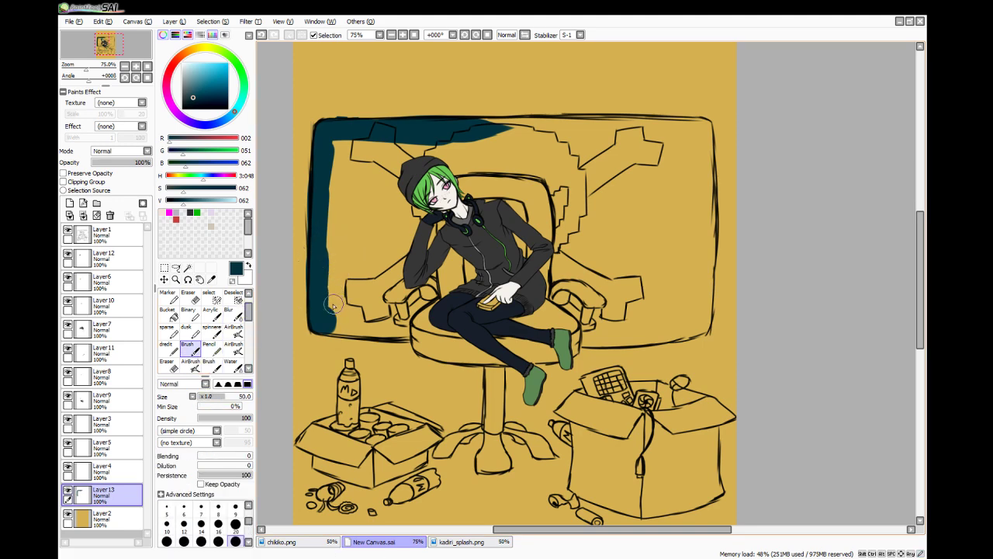
pyautogui.moveTo(333, 306)
pyautogui.mouseDown()
pyautogui.moveTo(331, 320)
pyautogui.moveTo(346, 325)
pyautogui.moveTo(405, 330)
pyautogui.mouseUp()
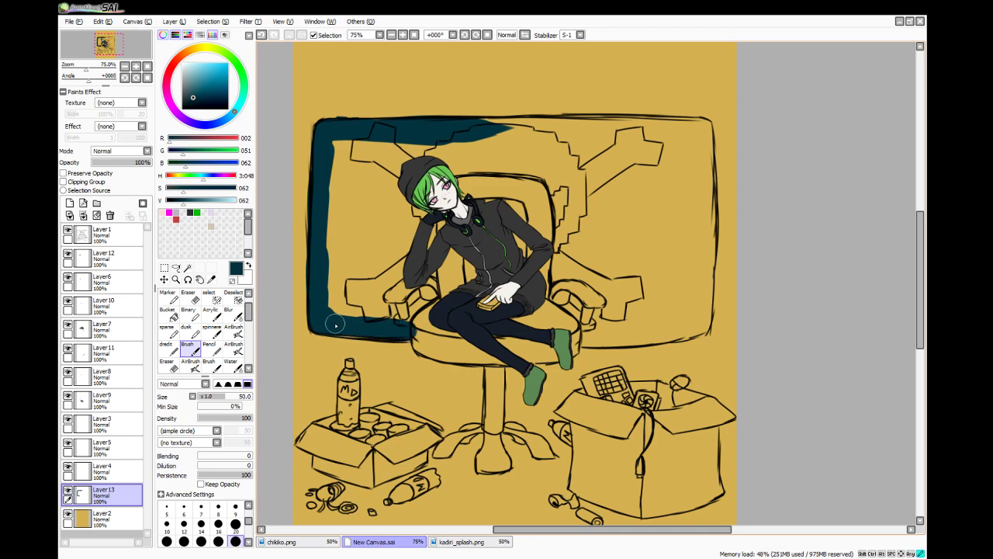
pyautogui.moveTo(341, 326)
pyautogui.mouseDown()
pyautogui.moveTo(354, 295)
pyautogui.moveTo(330, 264)
pyautogui.moveTo(341, 152)
pyautogui.moveTo(335, 158)
pyautogui.moveTo(350, 172)
pyautogui.moveTo(362, 160)
pyautogui.moveTo(393, 180)
pyautogui.moveTo(386, 198)
pyautogui.moveTo(407, 219)
pyautogui.moveTo(409, 242)
pyautogui.moveTo(427, 233)
pyautogui.moveTo(407, 233)
pyautogui.moveTo(358, 279)
pyautogui.moveTo(345, 260)
pyautogui.moveTo(349, 204)
pyautogui.moveTo(378, 237)
pyautogui.moveTo(376, 248)
pyautogui.mouseUp()
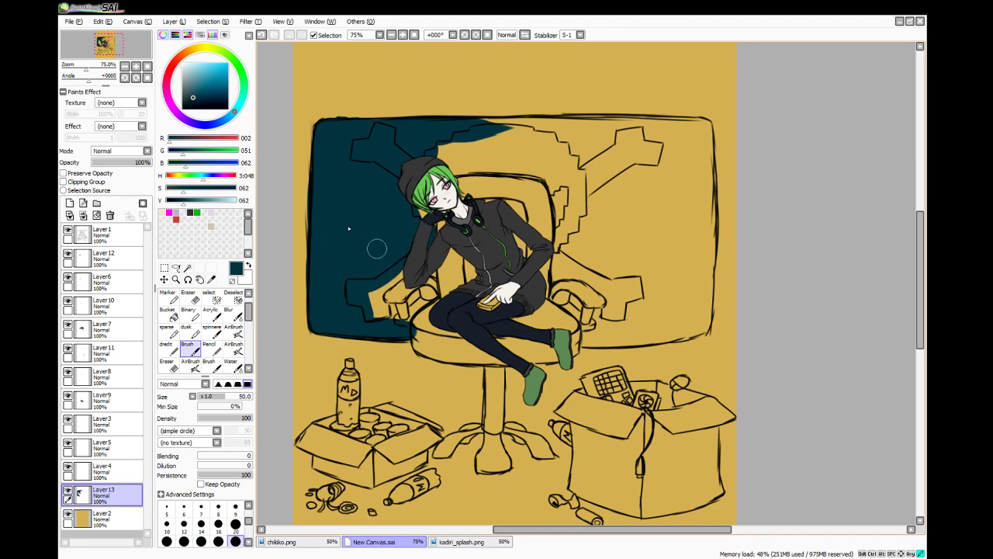
pyautogui.moveTo(411, 346)
pyautogui.mouseDown()
pyautogui.moveTo(386, 312)
pyautogui.moveTo(409, 295)
pyautogui.moveTo(442, 298)
pyautogui.moveTo(443, 322)
pyautogui.moveTo(416, 300)
pyautogui.moveTo(426, 277)
pyautogui.moveTo(422, 290)
pyautogui.moveTo(459, 323)
pyautogui.mouseUp()
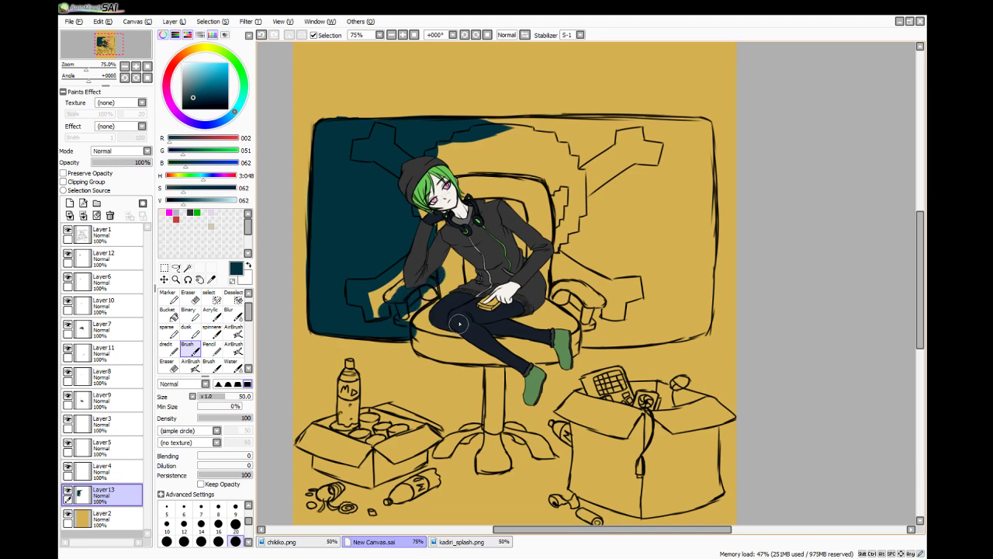
# - Paint dark teal along the screen's lower right, right and top borders, and erase the spill beyond the top outline
pyautogui.moveTo(602, 337)
pyautogui.mouseDown()
pyautogui.moveTo(578, 336)
pyautogui.moveTo(667, 338)
pyautogui.mouseUp()
pyautogui.press('e')
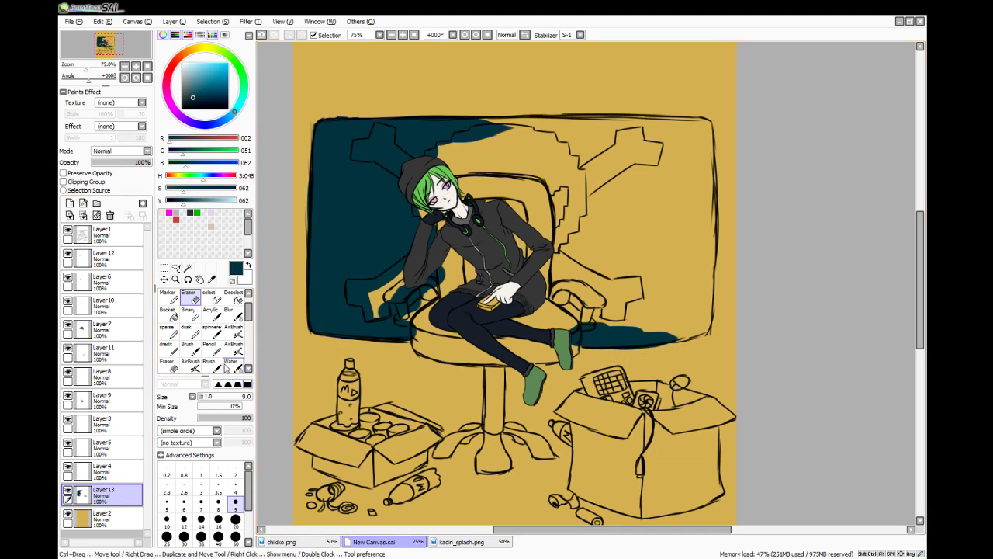
pyautogui.click(188, 346)
pyautogui.moveTo(616, 329)
pyautogui.mouseDown()
pyautogui.moveTo(578, 301)
pyautogui.moveTo(602, 322)
pyautogui.moveTo(587, 317)
pyautogui.moveTo(685, 322)
pyautogui.moveTo(654, 331)
pyautogui.moveTo(697, 328)
pyautogui.moveTo(703, 298)
pyautogui.moveTo(703, 248)
pyautogui.mouseUp()
pyautogui.moveTo(463, 133)
pyautogui.mouseDown()
pyautogui.moveTo(506, 125)
pyautogui.moveTo(486, 133)
pyautogui.moveTo(533, 125)
pyautogui.moveTo(549, 137)
pyautogui.moveTo(532, 131)
pyautogui.moveTo(612, 137)
pyautogui.moveTo(546, 133)
pyautogui.moveTo(682, 123)
pyautogui.moveTo(620, 124)
pyautogui.moveTo(718, 132)
pyautogui.moveTo(688, 133)
pyautogui.moveTo(685, 122)
pyautogui.moveTo(683, 130)
pyautogui.moveTo(707, 133)
pyautogui.mouseUp()
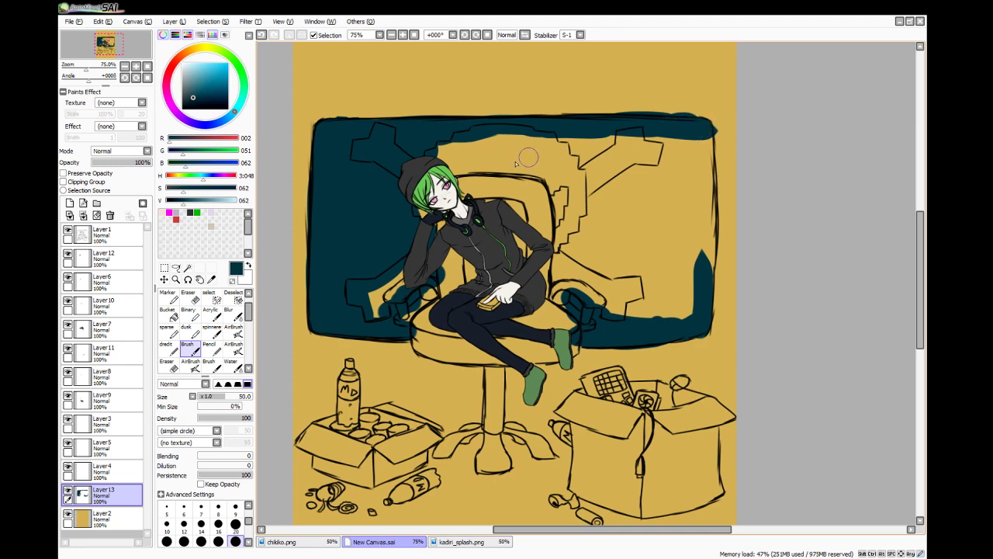
pyautogui.press('e')
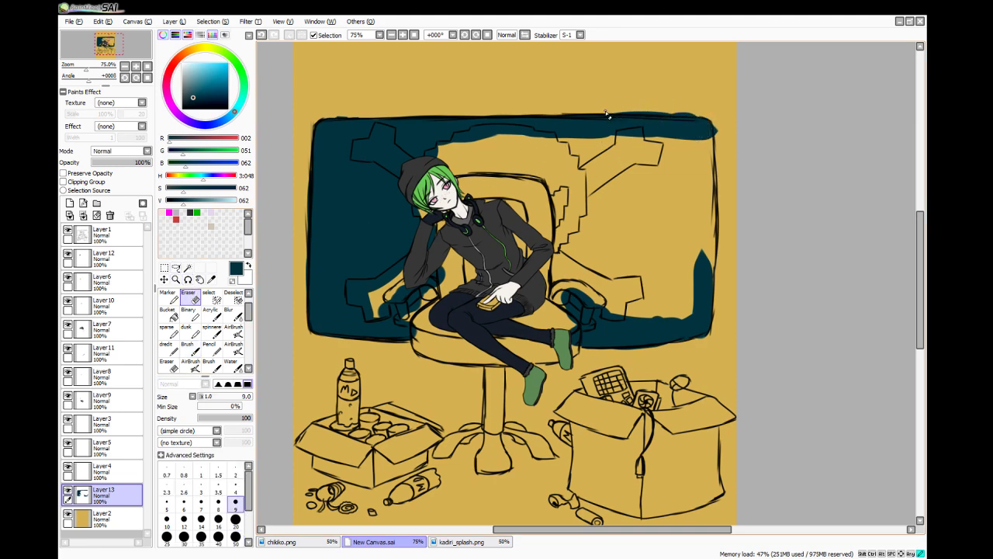
pyautogui.moveTo(606, 114); pyautogui.dragTo(677, 121)
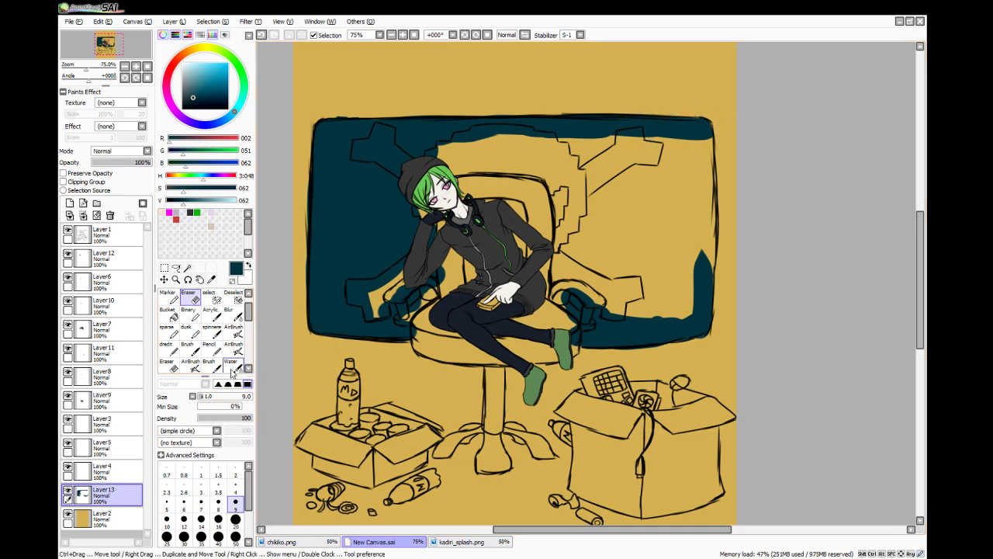
# - Fill the right half of the screen with dark teal, from the right border in to the skull and chair
pyautogui.press('b')
pyautogui.moveTo(703, 140); pyautogui.dragTo(703, 221)
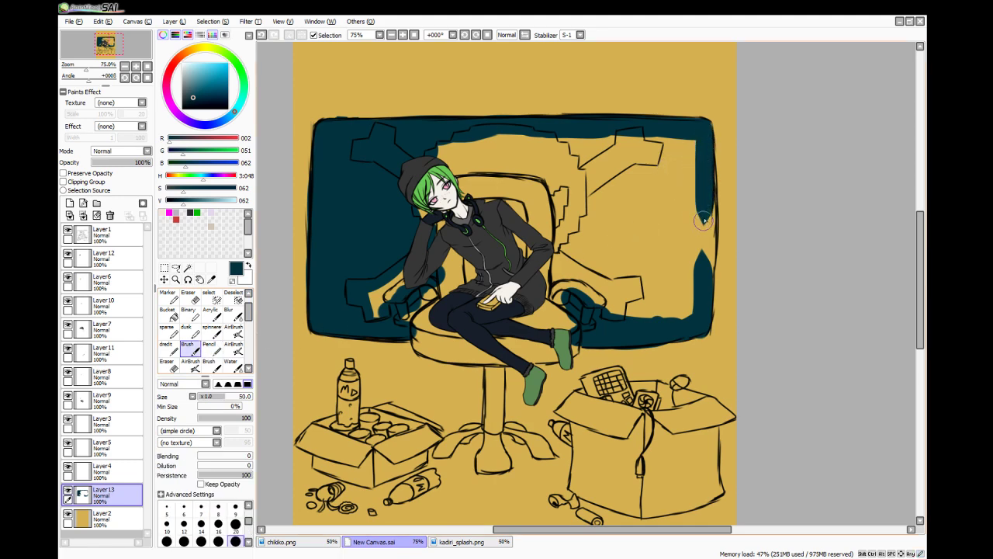
pyautogui.moveTo(701, 132); pyautogui.dragTo(706, 255)
pyautogui.moveTo(708, 167)
pyautogui.mouseDown()
pyautogui.moveTo(703, 274)
pyautogui.moveTo(691, 220)
pyautogui.mouseUp()
pyautogui.moveTo(547, 152)
pyautogui.mouseDown()
pyautogui.moveTo(621, 146)
pyautogui.moveTo(606, 134)
pyautogui.moveTo(597, 141)
pyautogui.moveTo(660, 140)
pyautogui.moveTo(645, 175)
pyautogui.moveTo(665, 165)
pyautogui.moveTo(631, 179)
pyautogui.moveTo(652, 157)
pyautogui.moveTo(606, 185)
pyautogui.moveTo(561, 251)
pyautogui.moveTo(593, 265)
pyautogui.moveTo(577, 252)
pyautogui.moveTo(592, 253)
pyautogui.moveTo(625, 288)
pyautogui.moveTo(640, 285)
pyautogui.moveTo(644, 318)
pyautogui.moveTo(625, 315)
pyautogui.moveTo(685, 299)
pyautogui.moveTo(666, 188)
pyautogui.moveTo(679, 271)
pyautogui.moveTo(673, 163)
pyautogui.moveTo(676, 292)
pyautogui.moveTo(652, 184)
pyautogui.moveTo(656, 310)
pyautogui.moveTo(648, 218)
pyautogui.moveTo(656, 264)
pyautogui.moveTo(604, 211)
pyautogui.moveTo(603, 240)
pyautogui.moveTo(625, 273)
pyautogui.mouseUp()
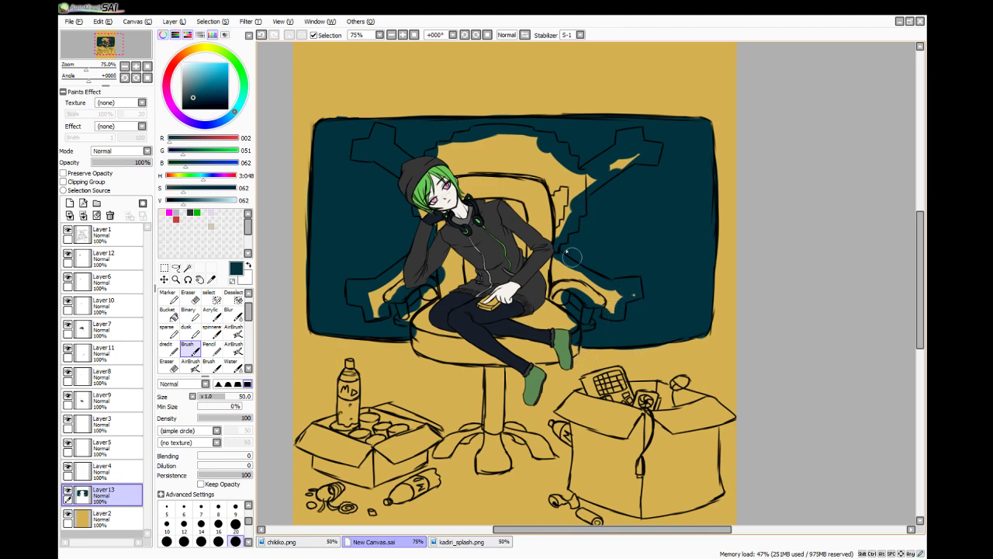
# - Erase the teal inside the upper-left bone of the skull emblem with a size 20 eraser
pyautogui.click(189, 297)
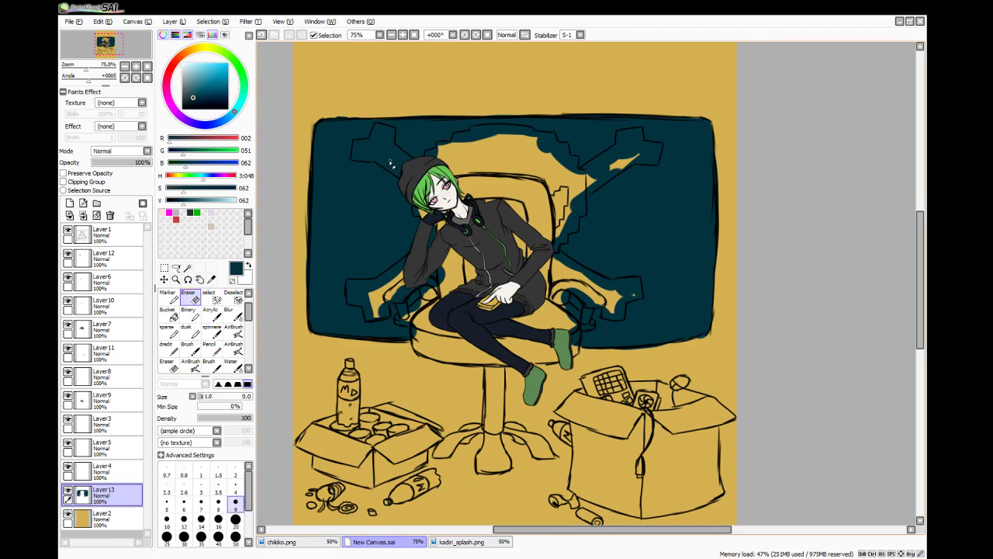
pyautogui.click(235, 517)
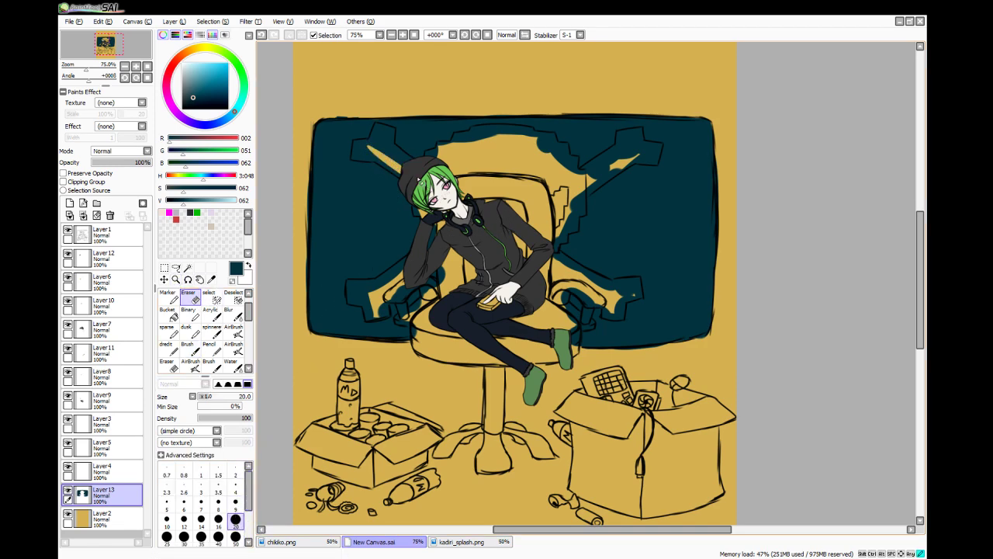
pyautogui.moveTo(392, 153); pyautogui.dragTo(380, 149)
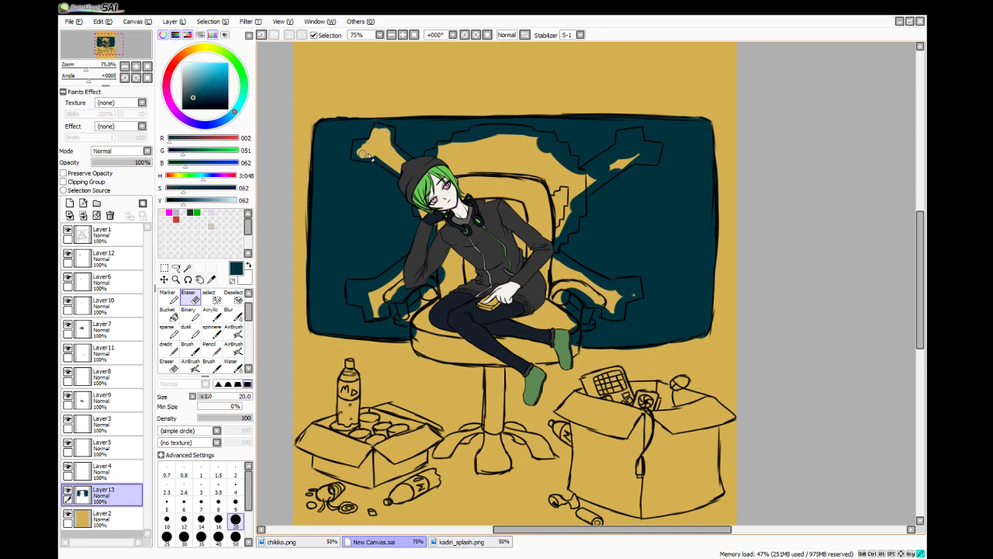
pyautogui.moveTo(362, 153); pyautogui.dragTo(369, 144)
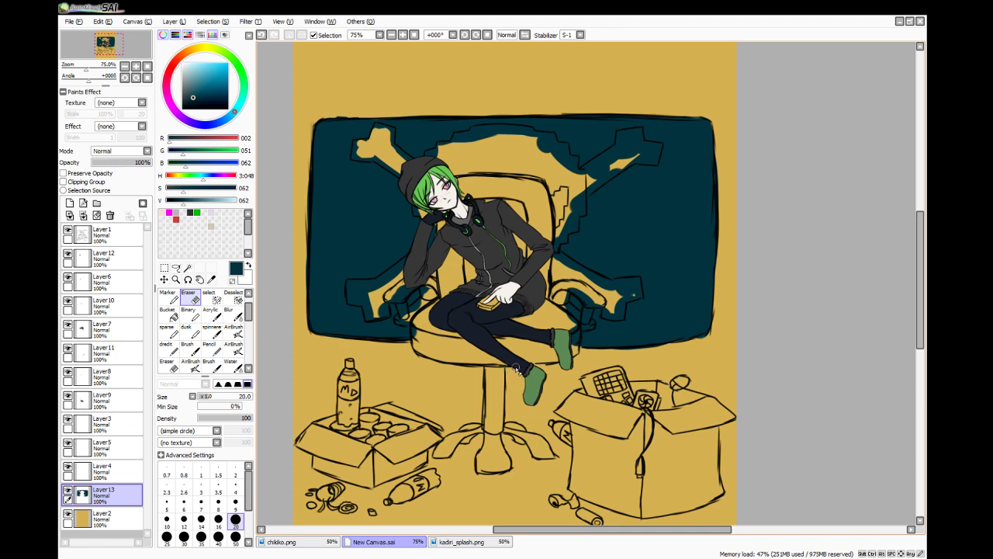
# - Try light cyan (RGB 162, 255, 246) on the emblem's upper-left bone with the size 50 Brush, and undo the stroke
pyautogui.click(177, 180)
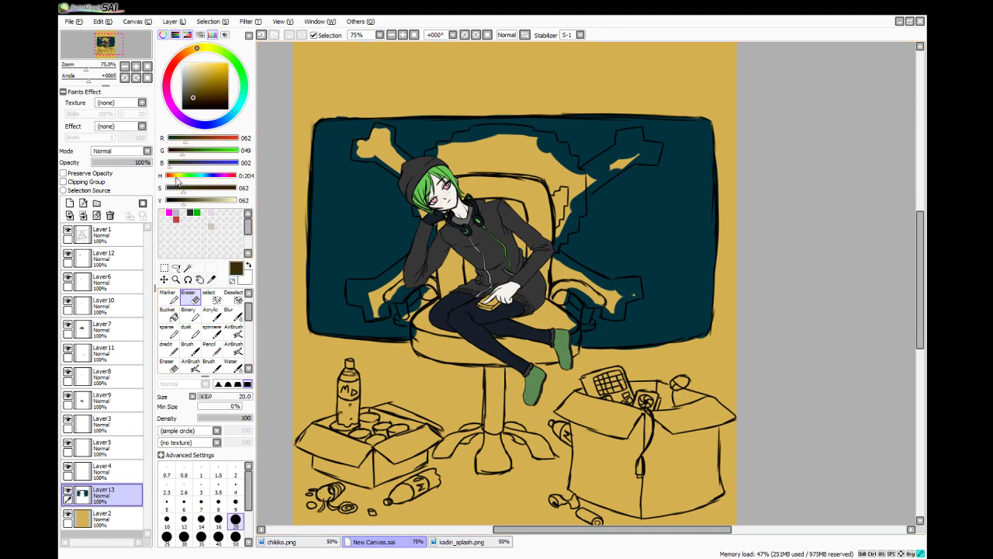
pyautogui.moveTo(177, 180); pyautogui.dragTo(237, 200)
pyautogui.click(190, 195)
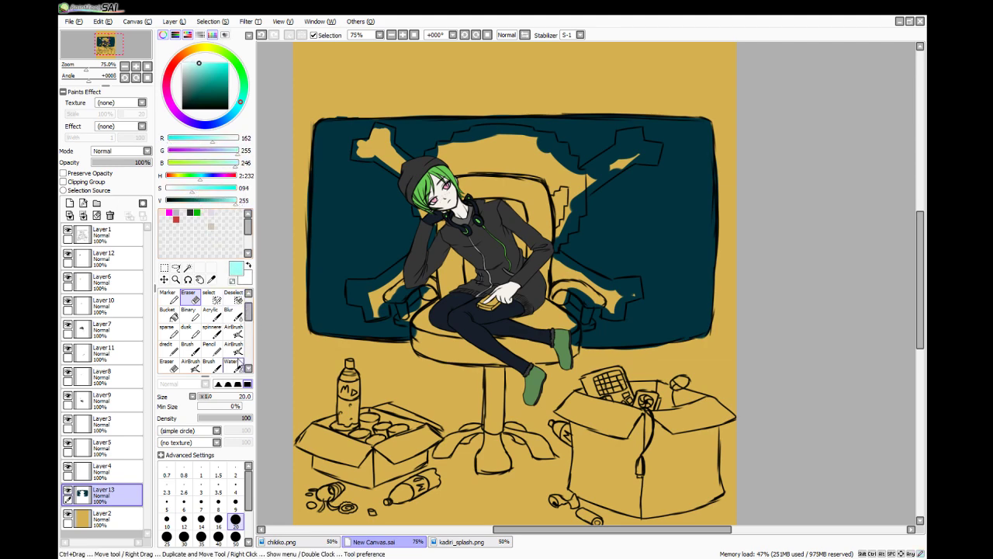
pyautogui.click(188, 347)
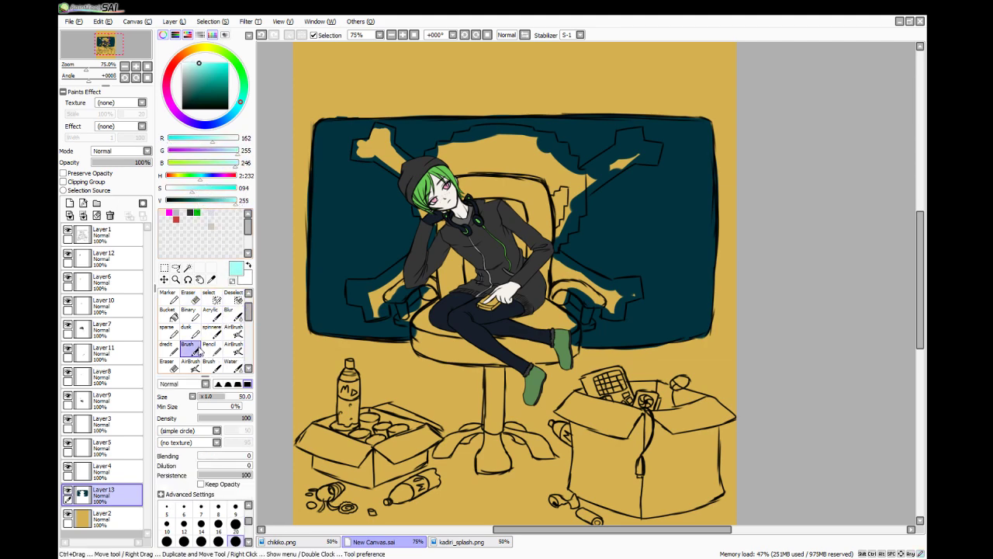
pyautogui.moveTo(382, 158)
pyautogui.mouseDown()
pyautogui.moveTo(411, 166)
pyautogui.moveTo(384, 157)
pyautogui.mouseUp()
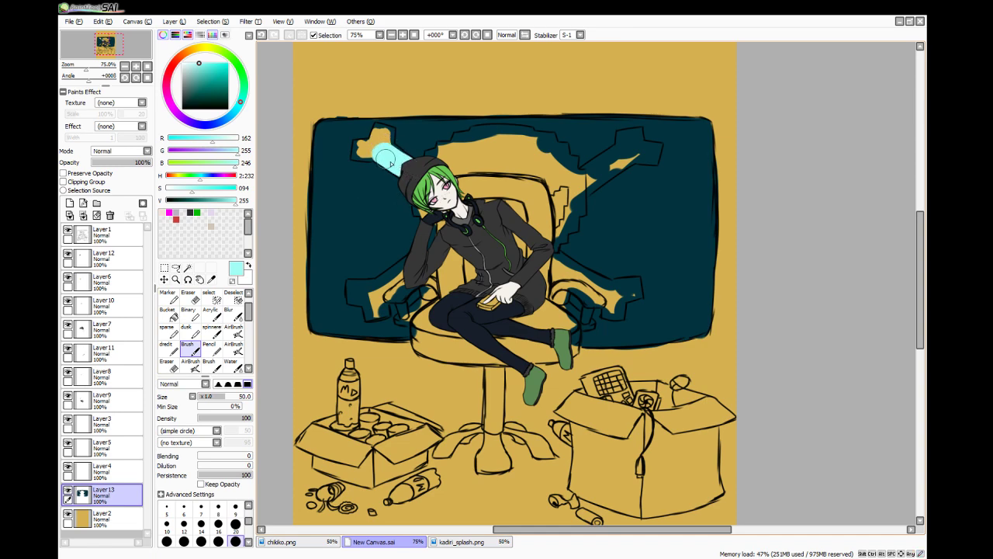
pyautogui.hotkey('ctrl', 'z')
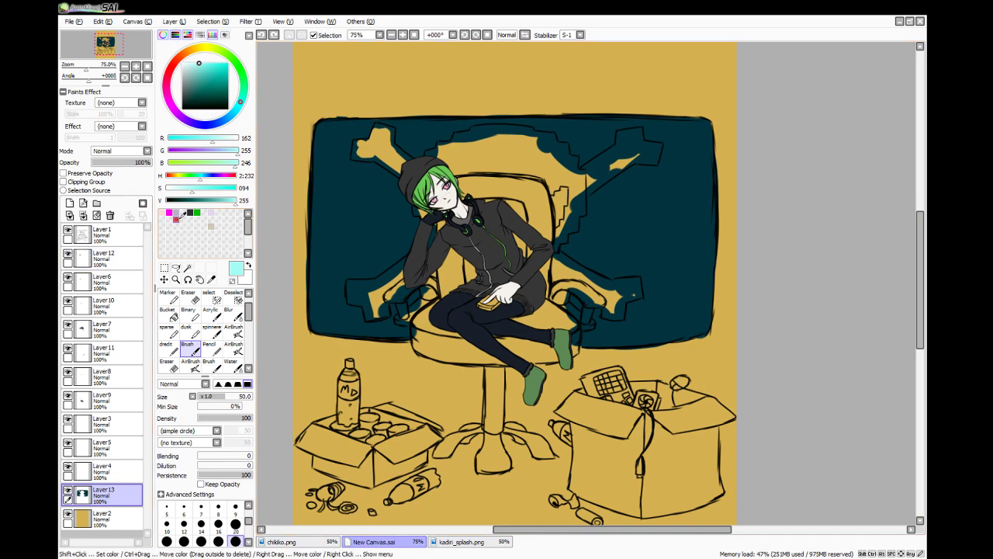
# - Change the colour to bright green (RGB 162, 255, 76) and paint the emblem's upper-left, upper-right and lower-left bones
pyautogui.moveTo(210, 163); pyautogui.dragTo(189, 166)
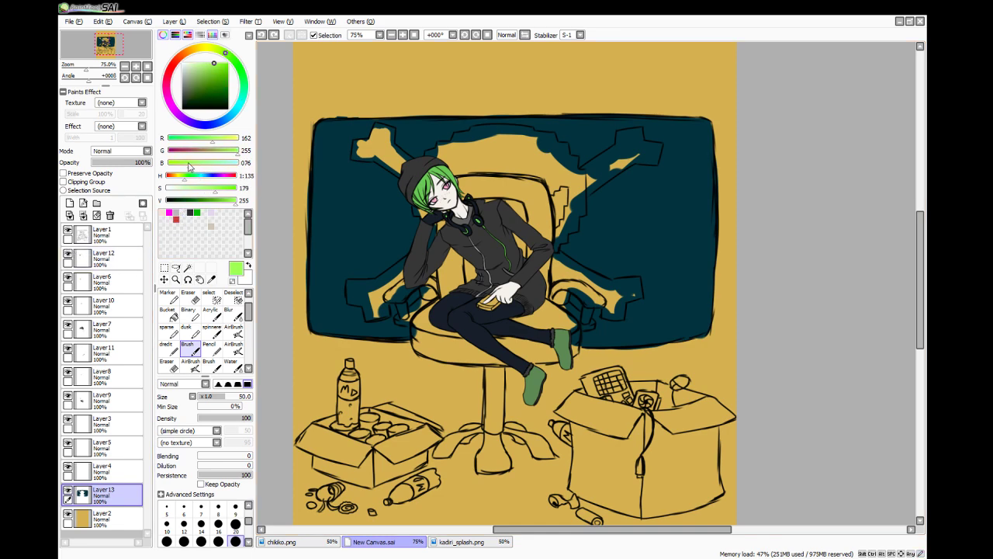
pyautogui.moveTo(377, 145)
pyautogui.mouseDown()
pyautogui.moveTo(412, 177)
pyautogui.moveTo(379, 152)
pyautogui.moveTo(387, 156)
pyautogui.moveTo(382, 136)
pyautogui.moveTo(384, 149)
pyautogui.moveTo(366, 153)
pyautogui.moveTo(381, 164)
pyautogui.moveTo(364, 149)
pyautogui.moveTo(394, 149)
pyautogui.mouseUp()
pyautogui.hotkey('ctrl', 'z')
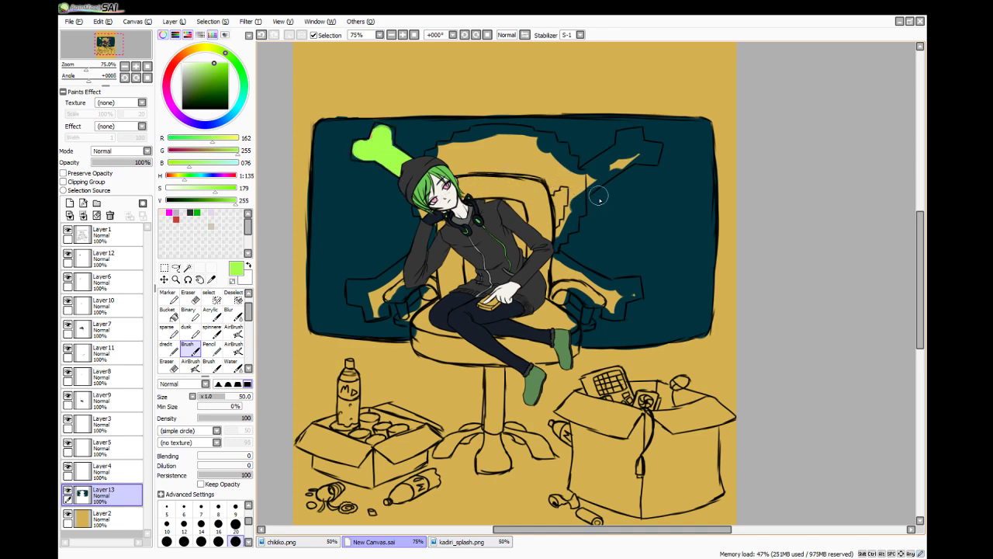
pyautogui.moveTo(585, 188)
pyautogui.mouseDown()
pyautogui.moveTo(604, 169)
pyautogui.moveTo(576, 191)
pyautogui.moveTo(632, 149)
pyautogui.moveTo(600, 180)
pyautogui.moveTo(601, 170)
pyautogui.moveTo(564, 191)
pyautogui.mouseUp()
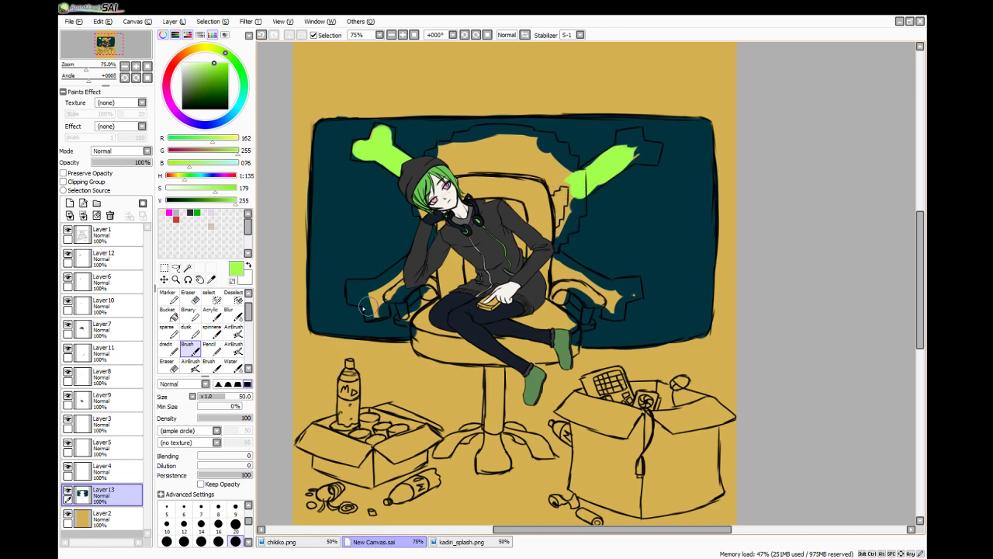
pyautogui.moveTo(377, 295)
pyautogui.mouseDown()
pyautogui.moveTo(420, 258)
pyautogui.moveTo(386, 295)
pyautogui.moveTo(426, 271)
pyautogui.mouseUp()
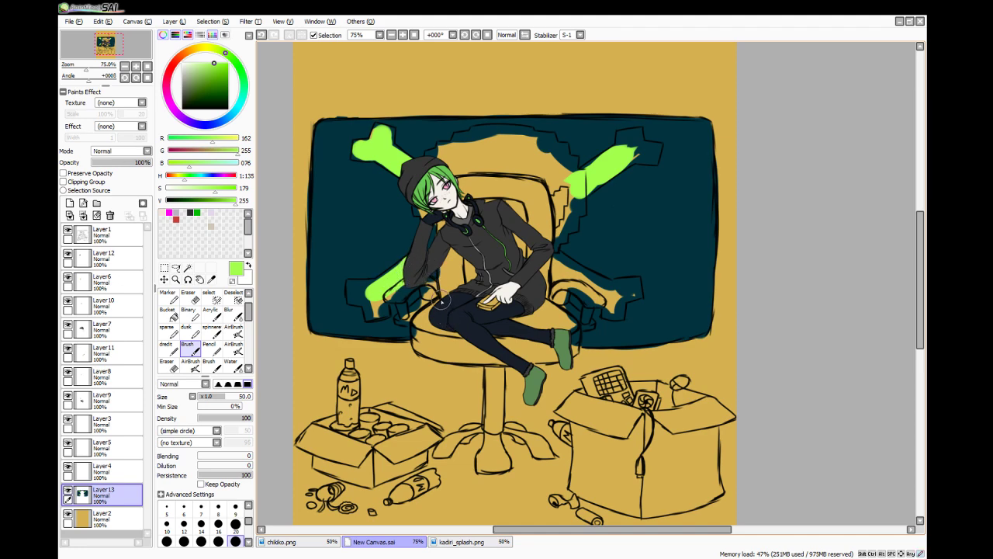
pyautogui.click(208, 347)
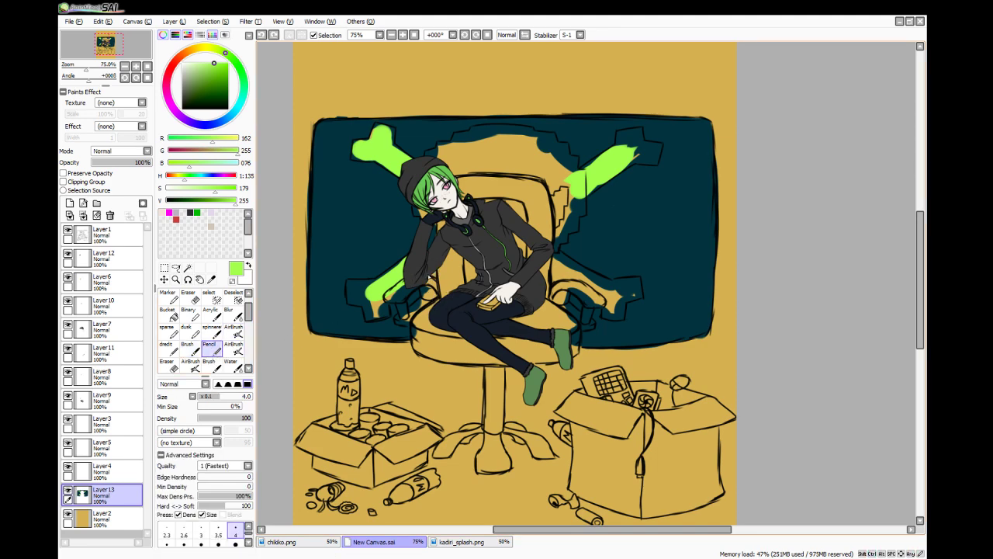
pyautogui.moveTo(435, 272); pyautogui.dragTo(437, 276)
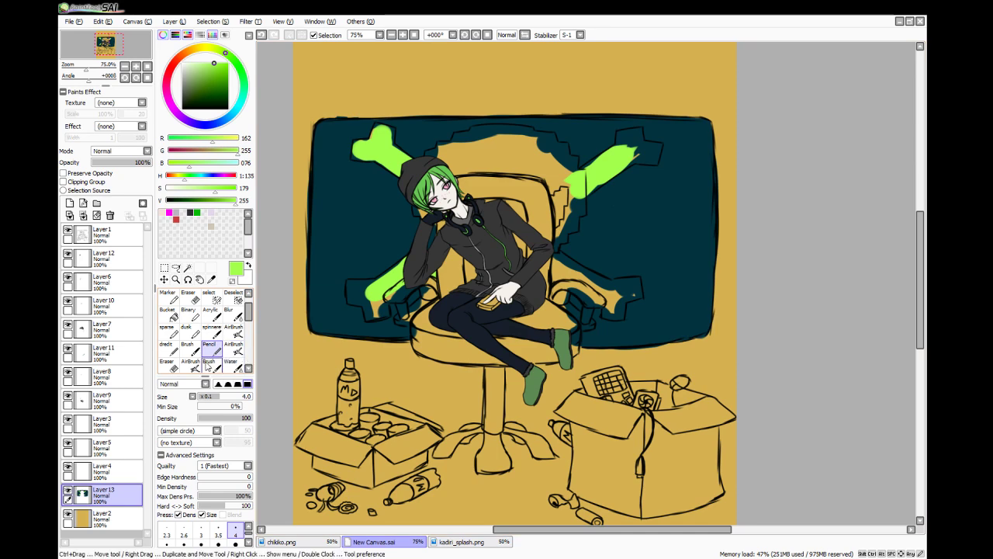
# - Paint the skull's dome above the chair green with the size 50 Brush, and fill its stepped edge beside the hat at size 9
pyautogui.click(187, 348)
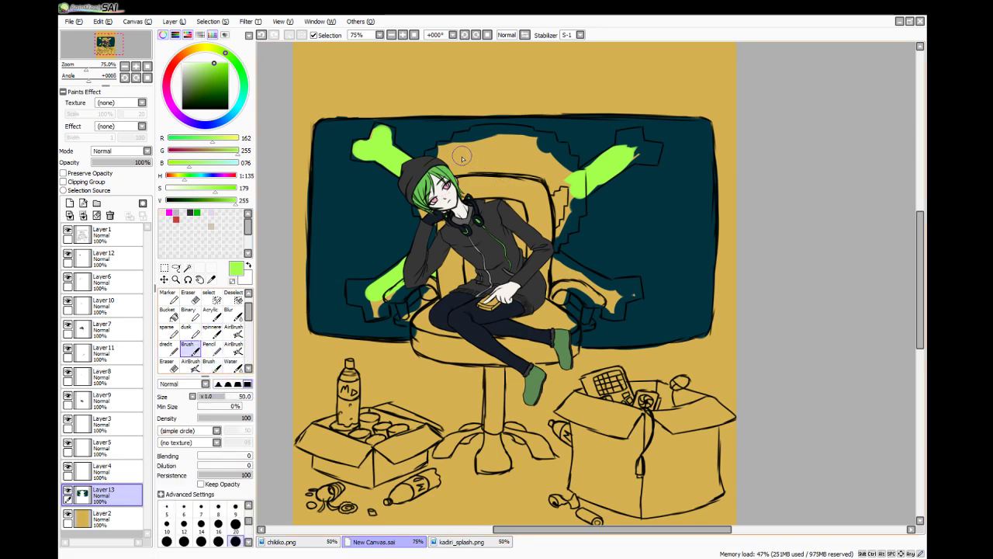
pyautogui.moveTo(462, 158)
pyautogui.mouseDown()
pyautogui.moveTo(487, 164)
pyautogui.moveTo(451, 165)
pyautogui.moveTo(546, 180)
pyautogui.moveTo(492, 165)
pyautogui.moveTo(544, 169)
pyautogui.moveTo(534, 165)
pyautogui.moveTo(555, 180)
pyautogui.moveTo(441, 156)
pyautogui.moveTo(501, 146)
pyautogui.moveTo(456, 153)
pyautogui.moveTo(533, 149)
pyautogui.moveTo(523, 151)
pyautogui.moveTo(555, 166)
pyautogui.mouseUp()
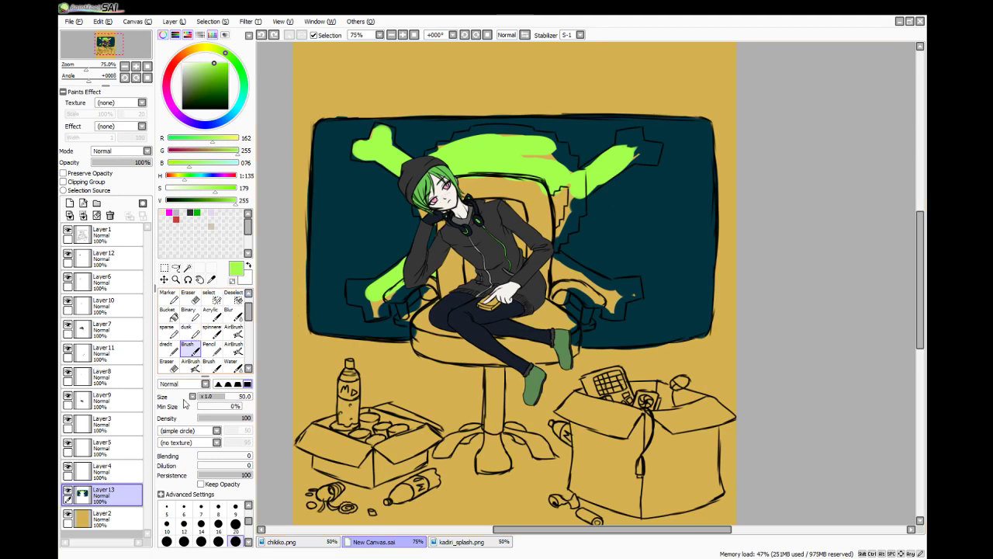
pyautogui.click(236, 508)
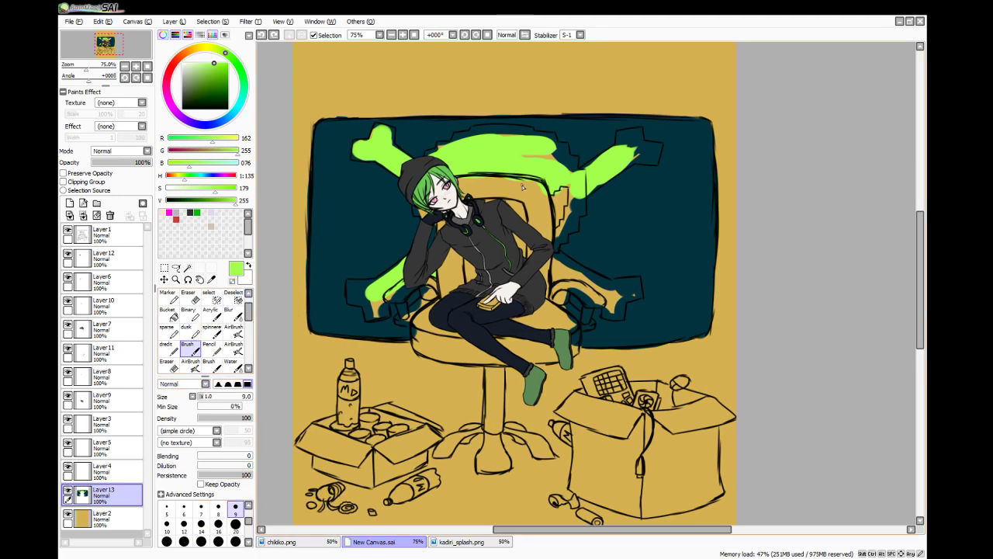
pyautogui.scroll(3, 522, 186)
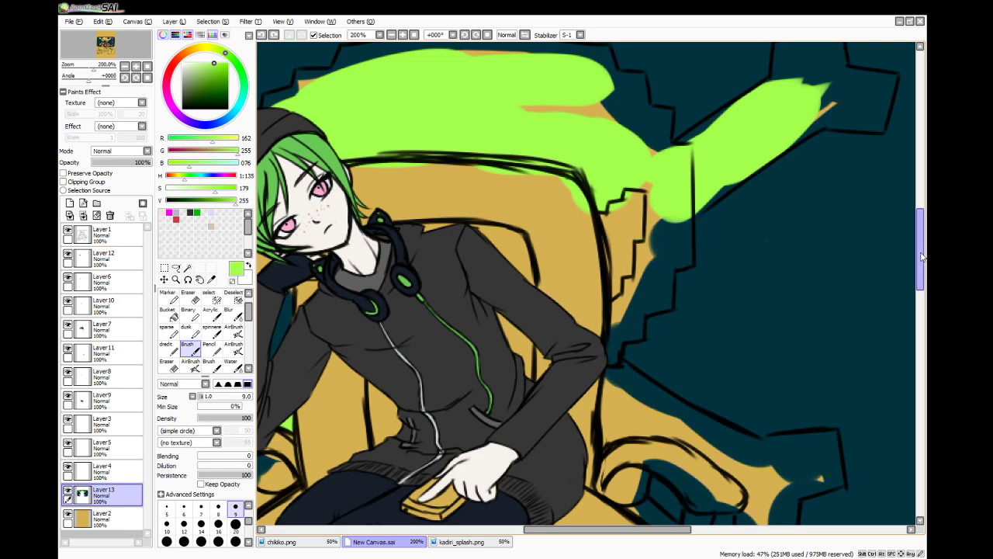
pyautogui.scroll(3, 619, 266)
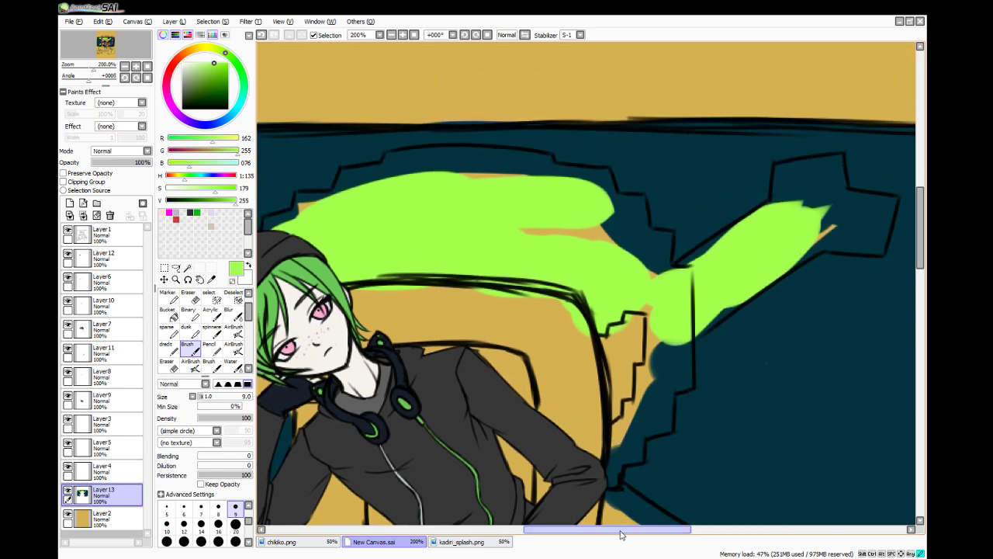
pyautogui.moveTo(621, 529); pyautogui.dragTo(609, 529)
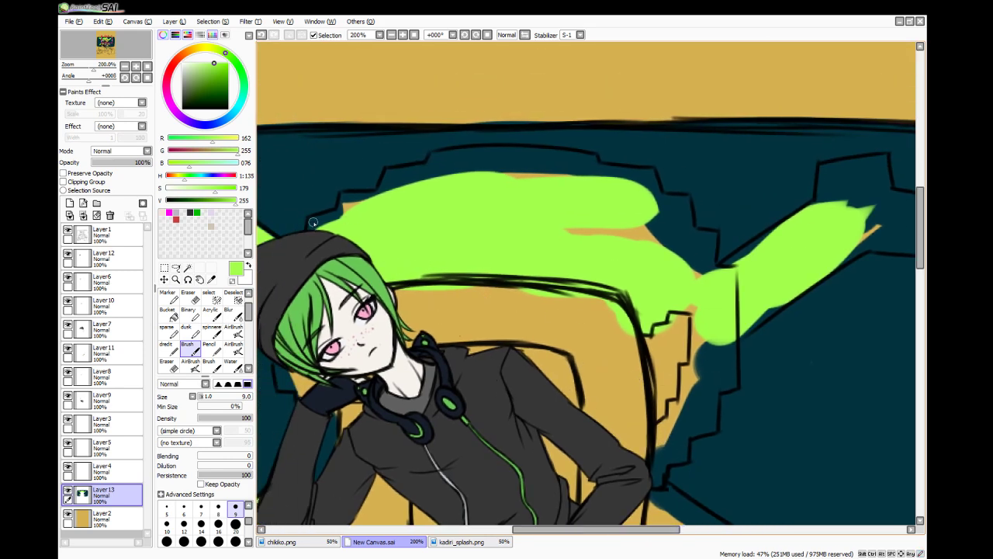
pyautogui.moveTo(326, 232); pyautogui.dragTo(319, 233)
pyautogui.click(210, 348)
pyautogui.click(235, 540)
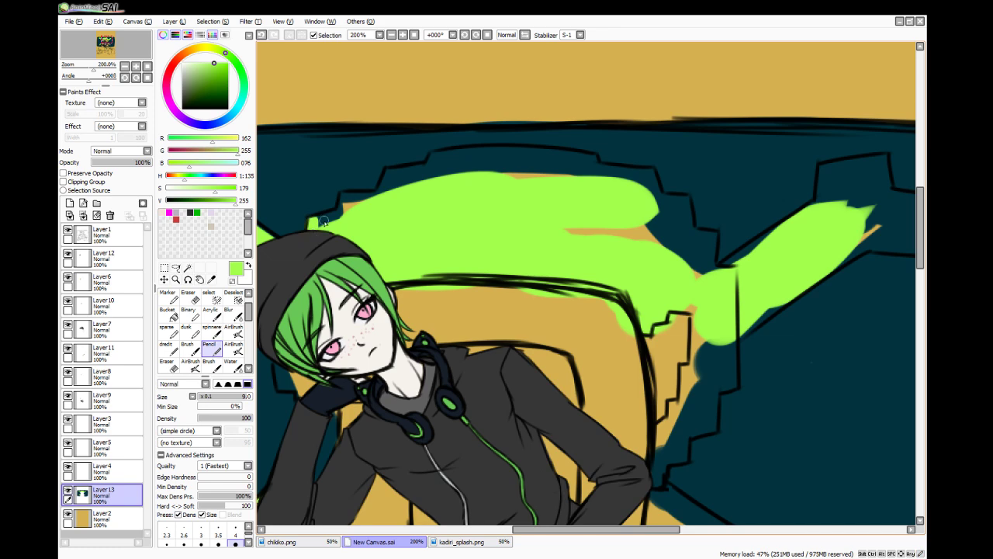
pyautogui.moveTo(313, 222)
pyautogui.mouseDown()
pyautogui.moveTo(342, 209)
pyautogui.moveTo(317, 221)
pyautogui.moveTo(348, 203)
pyautogui.moveTo(342, 197)
pyautogui.moveTo(345, 216)
pyautogui.moveTo(342, 202)
pyautogui.moveTo(376, 194)
pyautogui.mouseUp()
pyautogui.moveTo(360, 200); pyautogui.dragTo(372, 197)
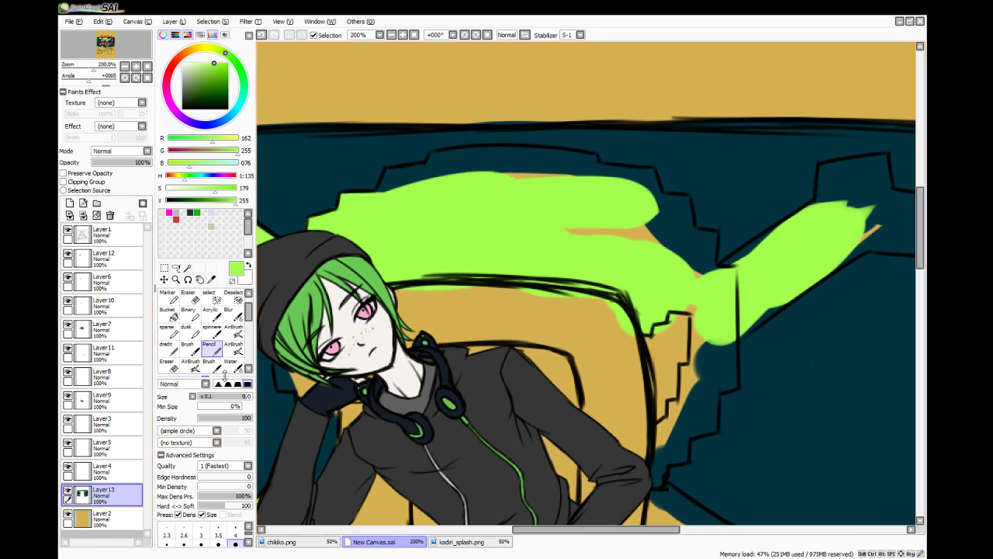
# - Fill the remaining gaps in the skull's dome and the area around the upper-right bone's joint with the size 20 Brush
pyautogui.click(187, 347)
pyautogui.click(235, 524)
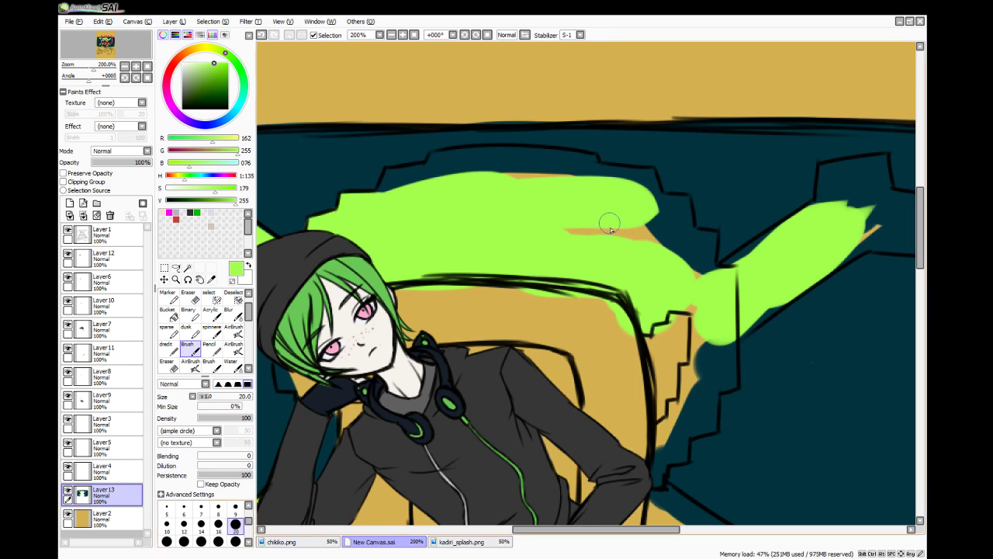
pyautogui.moveTo(605, 222)
pyautogui.mouseDown()
pyautogui.moveTo(558, 231)
pyautogui.moveTo(633, 239)
pyautogui.moveTo(679, 259)
pyautogui.moveTo(671, 234)
pyautogui.moveTo(700, 247)
pyautogui.moveTo(652, 201)
pyautogui.moveTo(548, 207)
pyautogui.moveTo(483, 185)
pyautogui.moveTo(474, 171)
pyautogui.moveTo(549, 175)
pyautogui.moveTo(406, 184)
pyautogui.mouseUp()
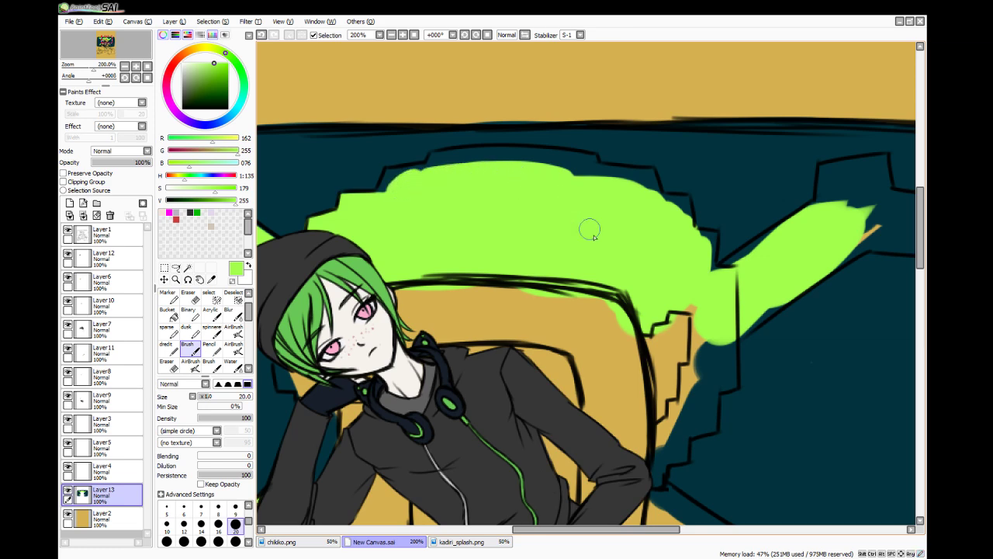
pyautogui.moveTo(686, 305)
pyautogui.mouseDown()
pyautogui.moveTo(707, 318)
pyautogui.moveTo(707, 356)
pyautogui.moveTo(700, 310)
pyautogui.moveTo(705, 384)
pyautogui.moveTo(727, 375)
pyautogui.mouseUp()
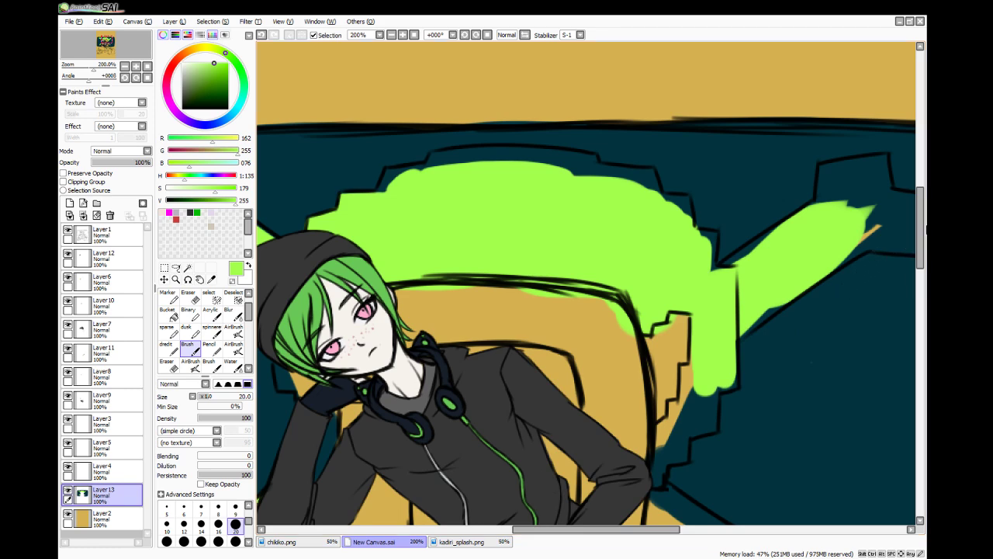
pyautogui.moveTo(768, 244)
pyautogui.mouseDown()
pyautogui.moveTo(719, 282)
pyautogui.moveTo(709, 277)
pyautogui.mouseUp()
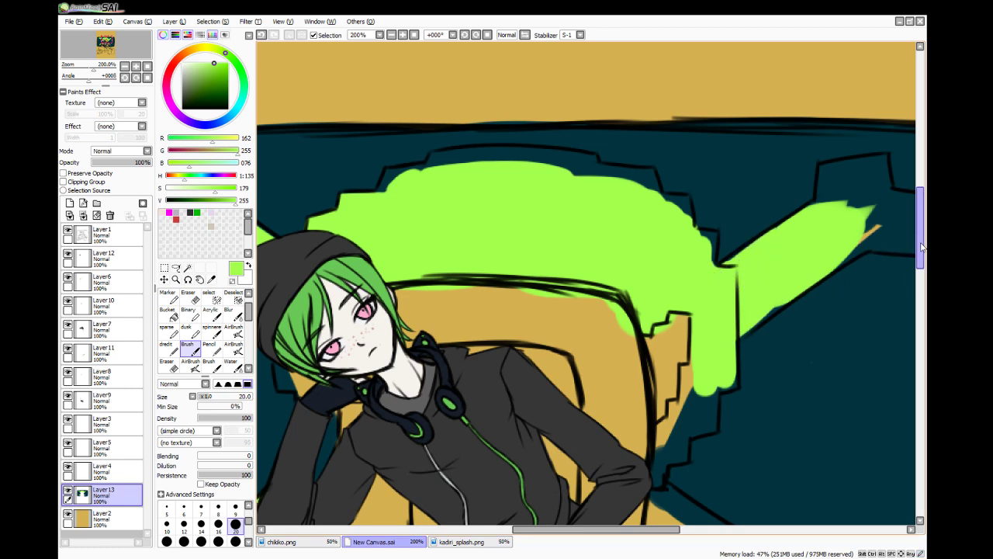
# - Extend the green down the skull's right side towards the character's elbow, undoing strokes that overrun the outline and repainting them
pyautogui.moveTo(919, 242); pyautogui.dragTo(917, 268)
pyautogui.moveTo(665, 216)
pyautogui.mouseDown()
pyautogui.moveTo(698, 229)
pyautogui.moveTo(678, 276)
pyautogui.moveTo(665, 280)
pyautogui.moveTo(655, 345)
pyautogui.moveTo(662, 304)
pyautogui.moveTo(656, 342)
pyautogui.moveTo(674, 304)
pyautogui.moveTo(681, 311)
pyautogui.moveTo(689, 267)
pyautogui.moveTo(700, 279)
pyautogui.moveTo(709, 271)
pyautogui.moveTo(698, 287)
pyautogui.moveTo(704, 310)
pyautogui.mouseUp()
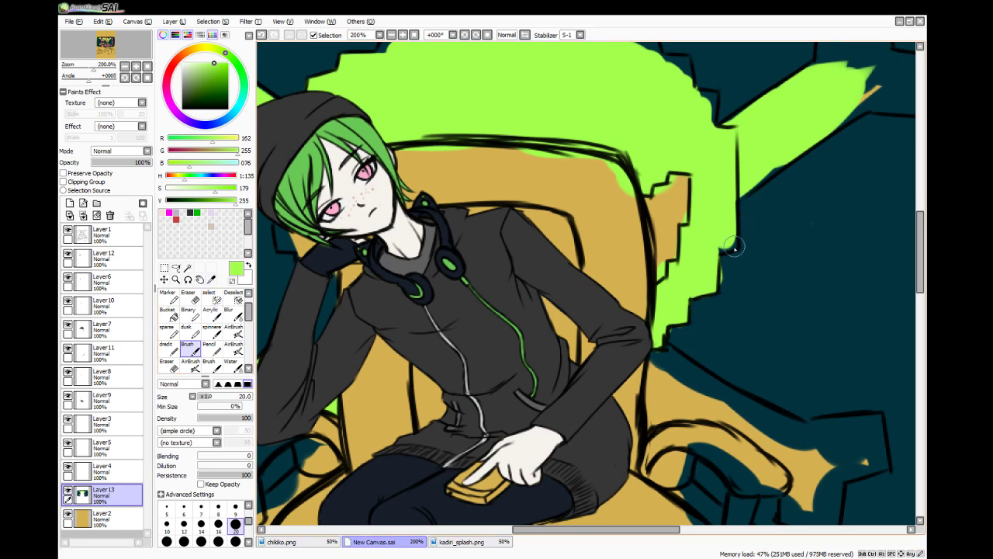
pyautogui.hotkey('ctrl', 'z')
pyautogui.hotkey('ctrl', 'z')
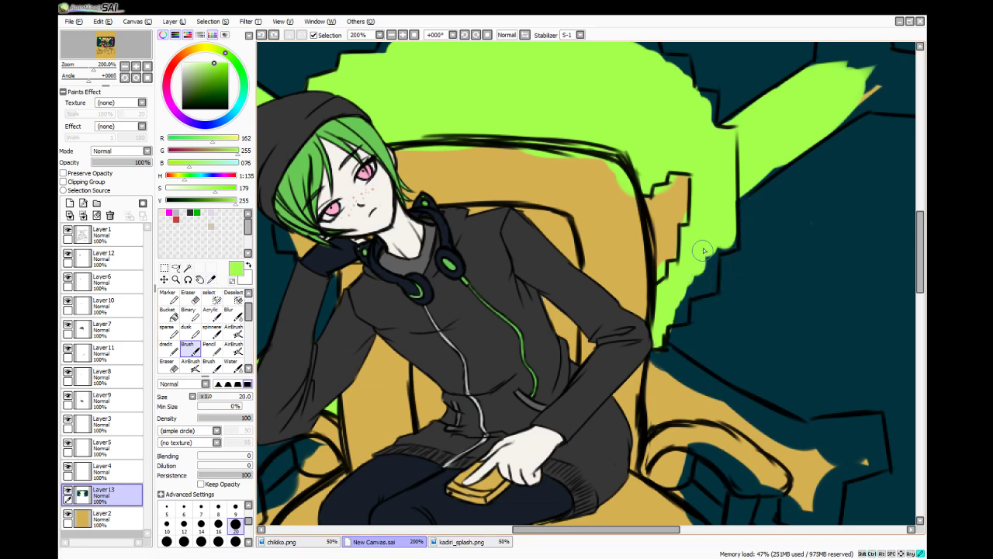
pyautogui.moveTo(702, 250); pyautogui.dragTo(705, 285)
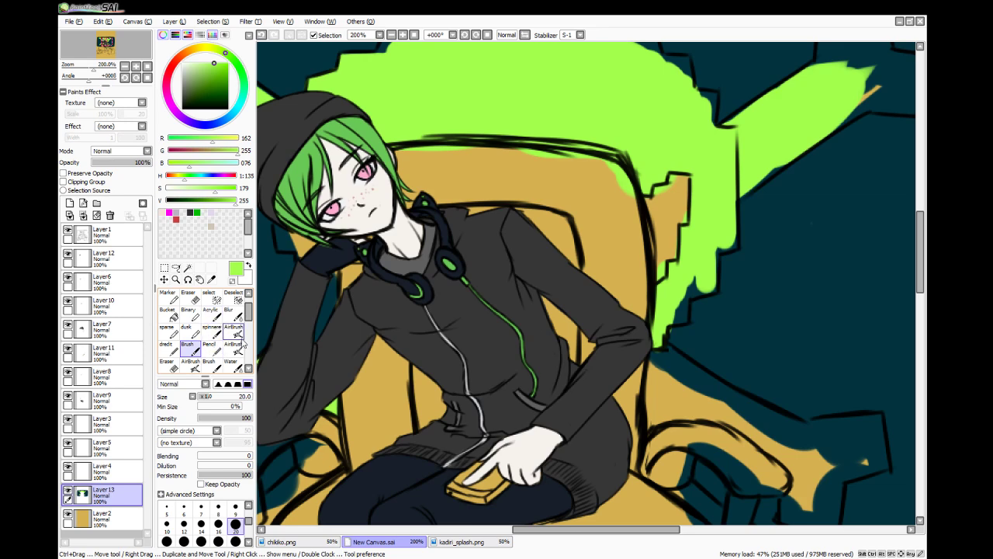
# - Fill green up to the skull's stepped lower-right outline and the upper-right bone's lower edge with the size 9 Pencil
pyautogui.click(210, 347)
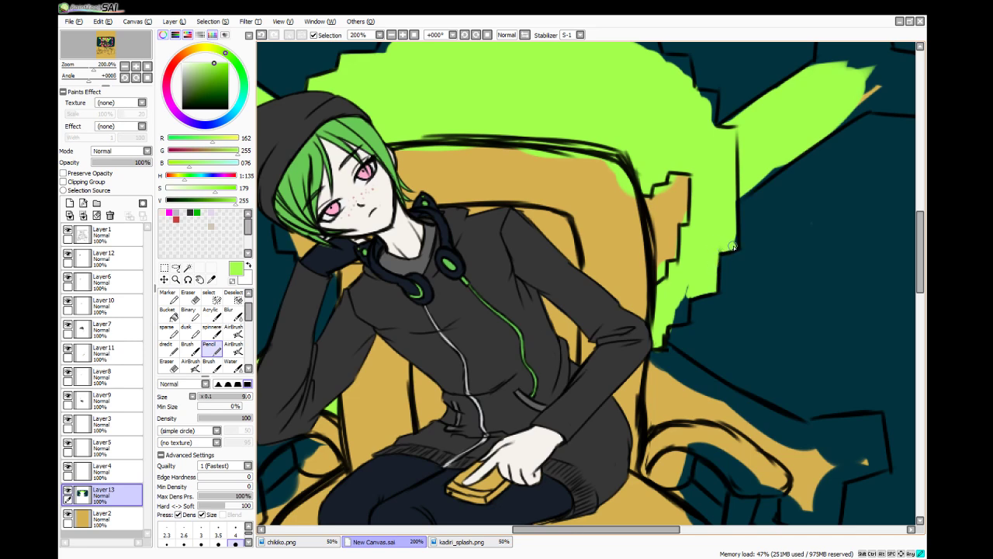
pyautogui.moveTo(785, 163); pyautogui.dragTo(735, 208)
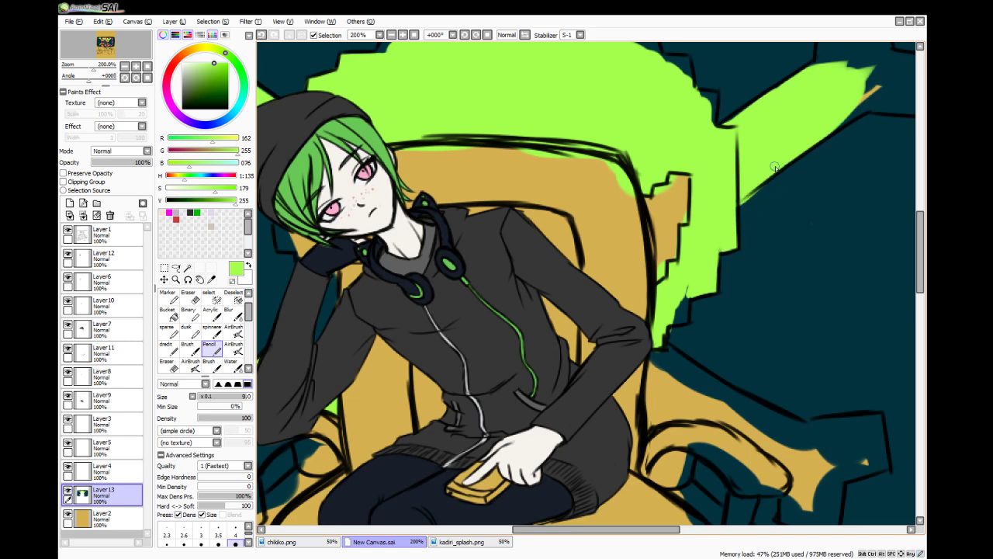
pyautogui.hotkey('ctrl', 'z')
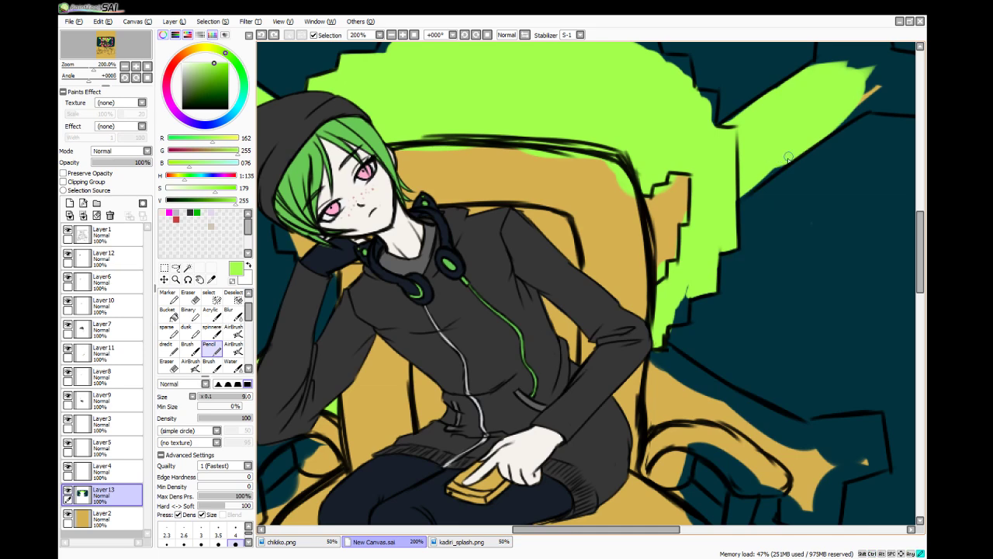
pyautogui.moveTo(788, 157); pyautogui.dragTo(738, 197)
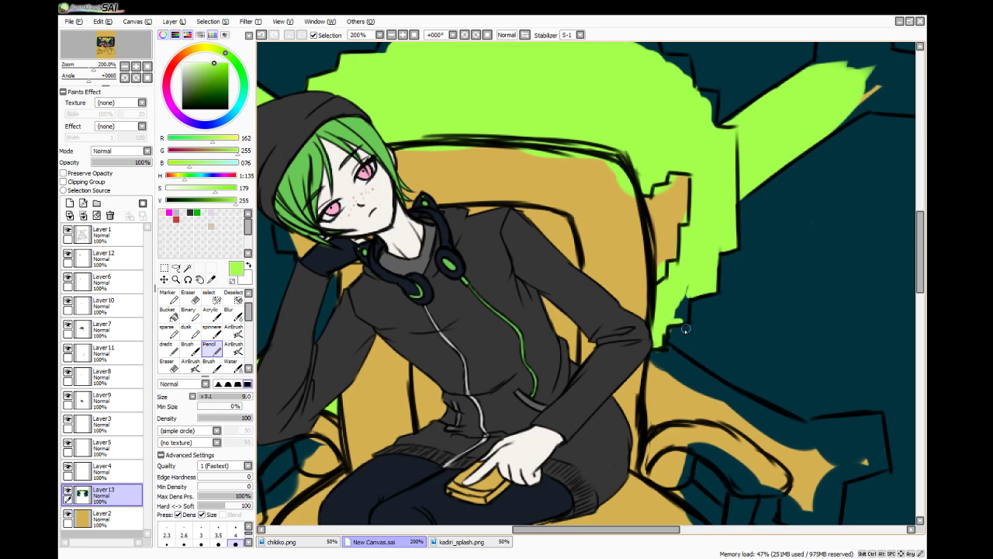
pyautogui.moveTo(686, 310); pyautogui.dragTo(682, 318)
# - Fill the skull's dome with green up to its stepped top outline, from beside the hat across to the upper-right bone
pyautogui.scroll(5, 903, 249)
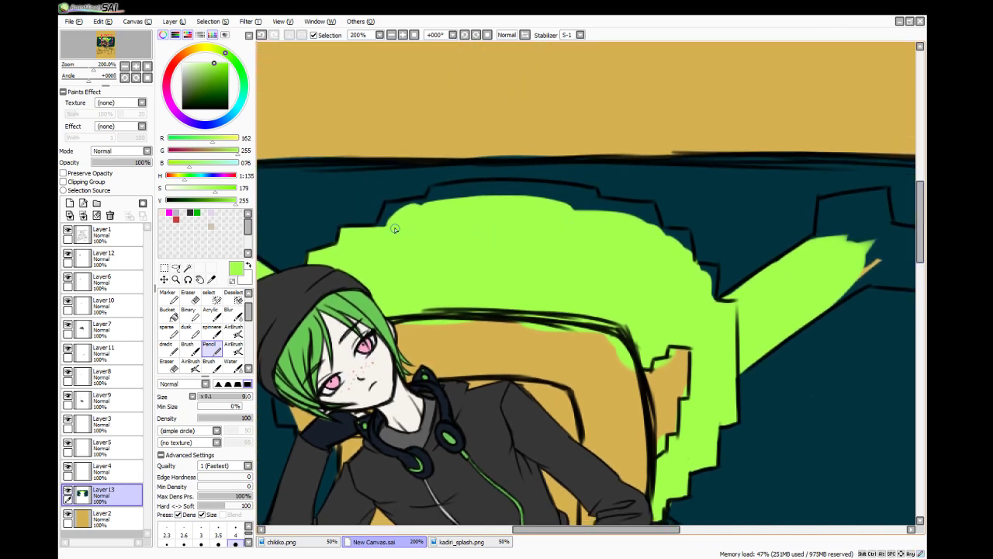
pyautogui.moveTo(383, 211)
pyautogui.mouseDown()
pyautogui.moveTo(428, 206)
pyautogui.moveTo(389, 208)
pyautogui.moveTo(387, 225)
pyautogui.moveTo(422, 203)
pyautogui.moveTo(436, 211)
pyautogui.moveTo(434, 190)
pyautogui.moveTo(429, 201)
pyautogui.moveTo(435, 191)
pyautogui.moveTo(475, 194)
pyautogui.moveTo(460, 198)
pyautogui.moveTo(462, 214)
pyautogui.moveTo(535, 188)
pyautogui.moveTo(476, 199)
pyautogui.moveTo(440, 195)
pyautogui.moveTo(504, 192)
pyautogui.moveTo(439, 192)
pyautogui.moveTo(588, 190)
pyautogui.moveTo(507, 187)
pyautogui.moveTo(581, 192)
pyautogui.mouseUp()
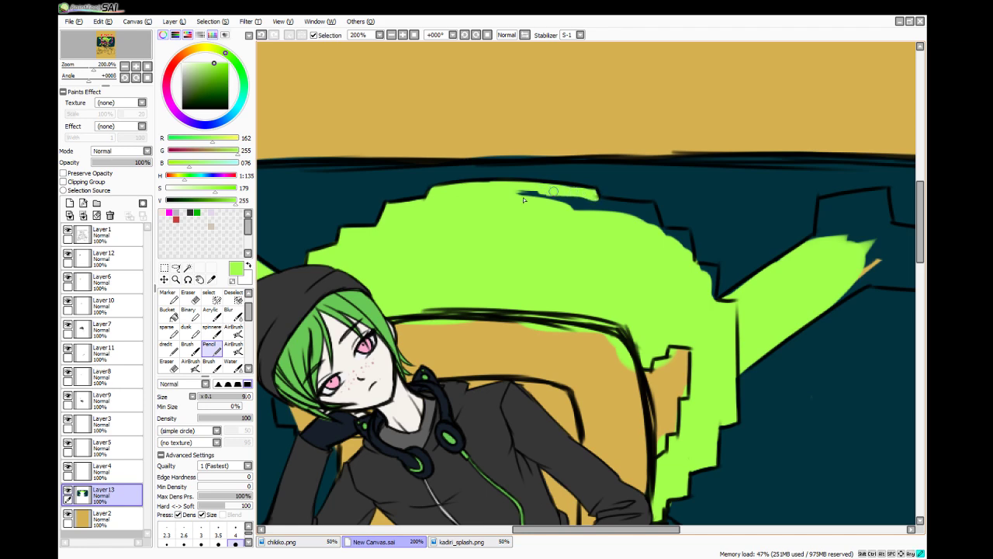
pyautogui.moveTo(553, 191); pyautogui.dragTo(520, 190)
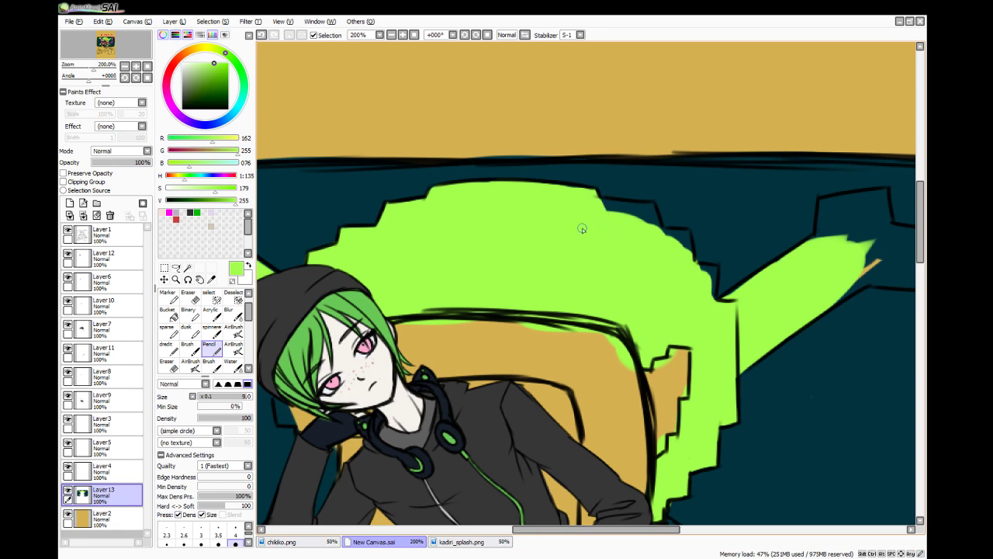
pyautogui.moveTo(595, 204); pyautogui.dragTo(650, 208)
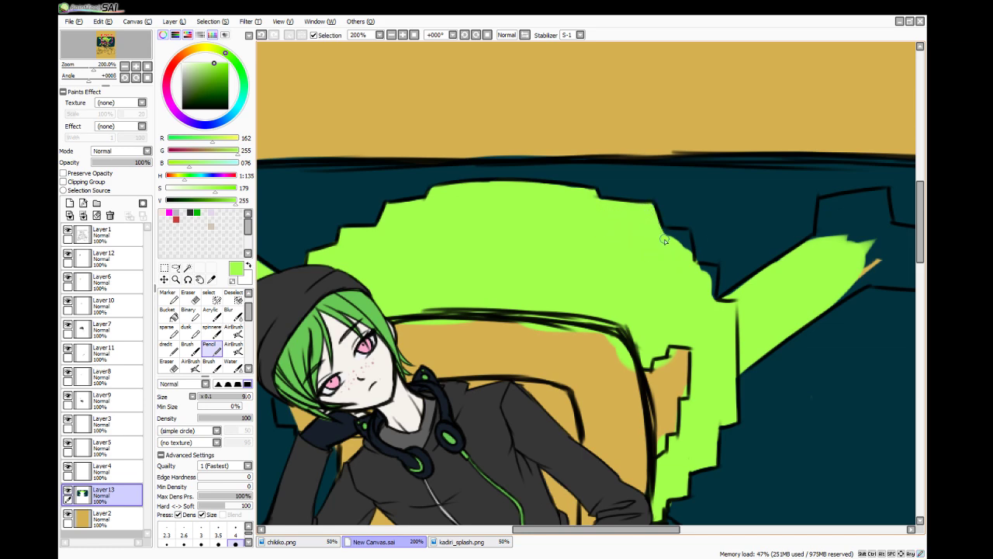
pyautogui.moveTo(664, 241); pyautogui.dragTo(680, 230)
pyautogui.moveTo(606, 531); pyautogui.dragTo(673, 511)
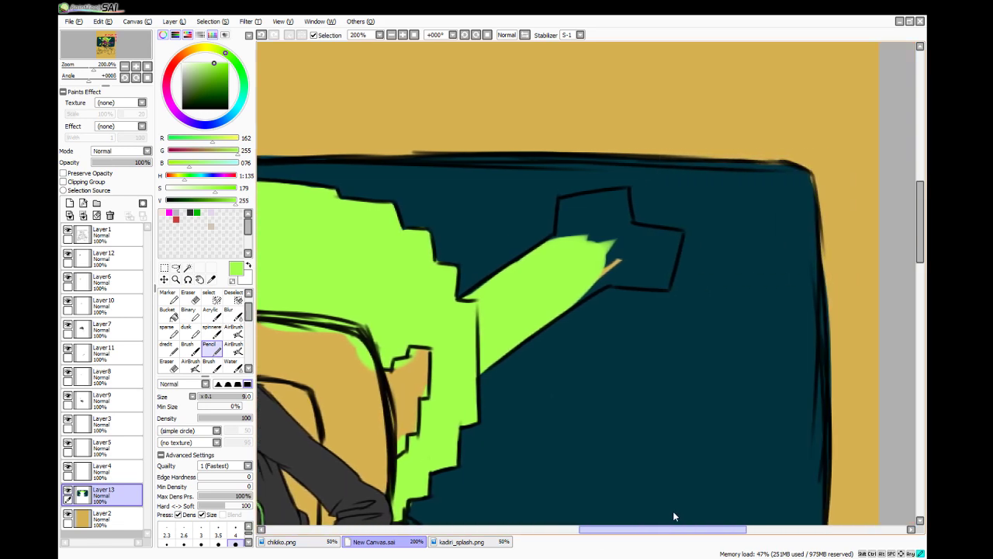
# - Outline the upper-right bone's joint in green with the size 9 Pencil and fill its interior with the size 20 Brush
pyautogui.moveTo(553, 249); pyautogui.dragTo(564, 235)
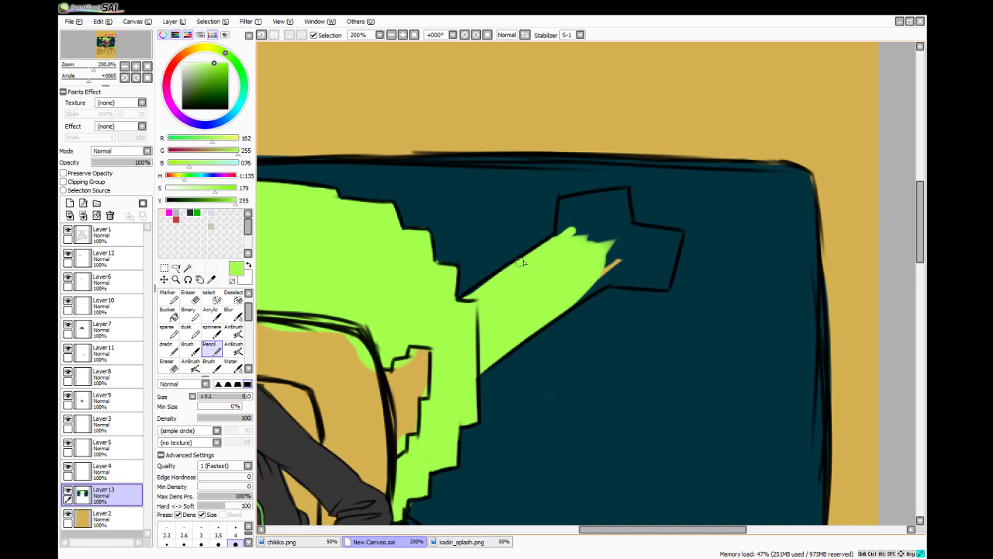
pyautogui.moveTo(561, 229)
pyautogui.mouseDown()
pyautogui.moveTo(563, 202)
pyautogui.moveTo(562, 245)
pyautogui.moveTo(562, 210)
pyautogui.moveTo(563, 224)
pyautogui.moveTo(572, 204)
pyautogui.moveTo(600, 201)
pyautogui.moveTo(573, 203)
pyautogui.moveTo(623, 190)
pyautogui.moveTo(630, 239)
pyautogui.moveTo(620, 203)
pyautogui.moveTo(629, 251)
pyautogui.moveTo(613, 279)
pyautogui.moveTo(638, 282)
pyautogui.moveTo(609, 279)
pyautogui.moveTo(661, 288)
pyautogui.moveTo(679, 233)
pyautogui.moveTo(631, 230)
pyautogui.moveTo(674, 238)
pyautogui.mouseUp()
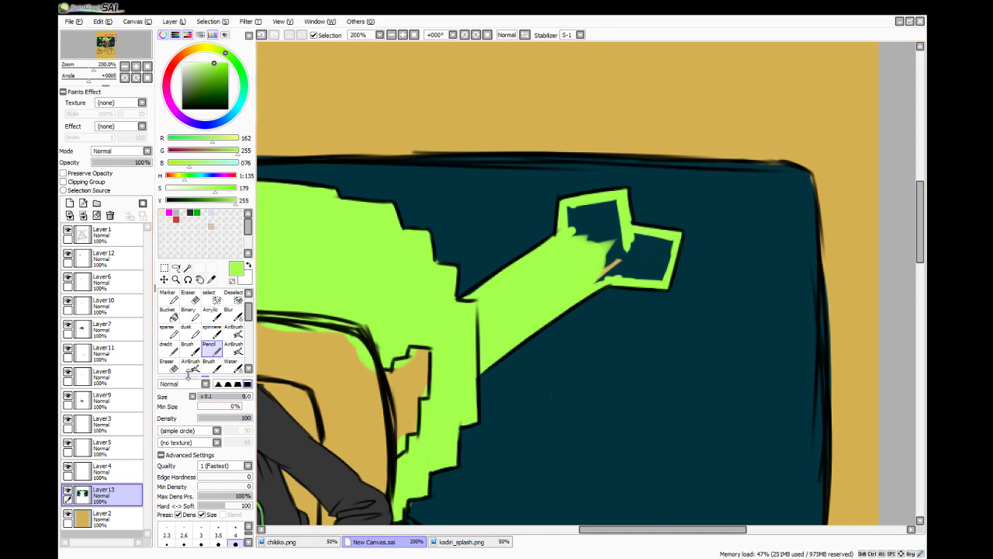
pyautogui.click(187, 343)
pyautogui.moveTo(573, 208)
pyautogui.mouseDown()
pyautogui.moveTo(576, 303)
pyautogui.moveTo(570, 211)
pyautogui.moveTo(571, 255)
pyautogui.moveTo(570, 211)
pyautogui.moveTo(592, 240)
pyautogui.moveTo(606, 201)
pyautogui.moveTo(611, 210)
pyautogui.moveTo(612, 246)
pyautogui.moveTo(592, 276)
pyautogui.moveTo(658, 271)
pyautogui.moveTo(664, 245)
pyautogui.moveTo(623, 239)
pyautogui.moveTo(647, 255)
pyautogui.mouseUp()
pyautogui.hotkey('ctrl', 'z')
pyautogui.hotkey('ctrl', 'z')
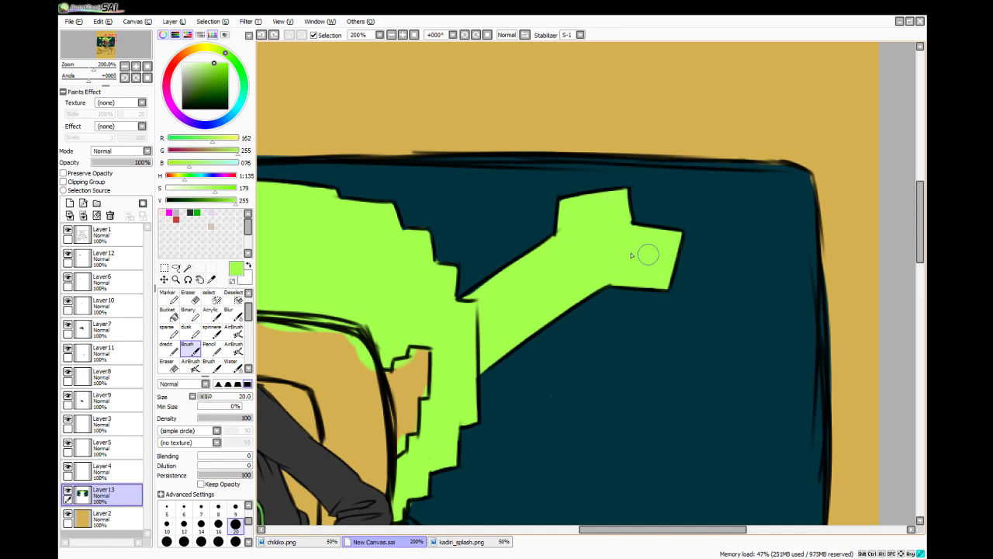
# - Fill green up to the outline of the upper-left bone's joint and shaft edges with the size 9 Pencil
pyautogui.moveTo(578, 529); pyautogui.dragTo(504, 531)
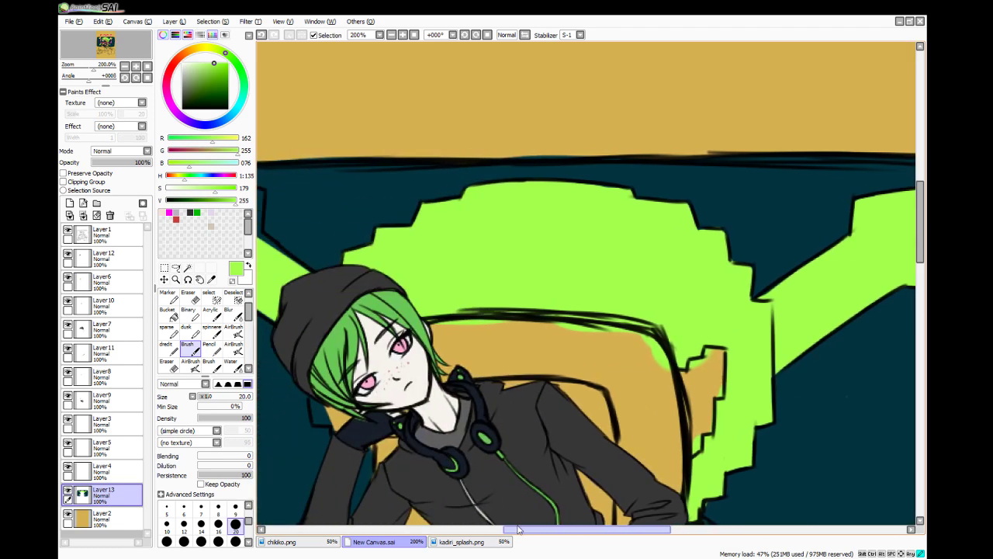
pyautogui.moveTo(572, 533); pyautogui.dragTo(513, 533)
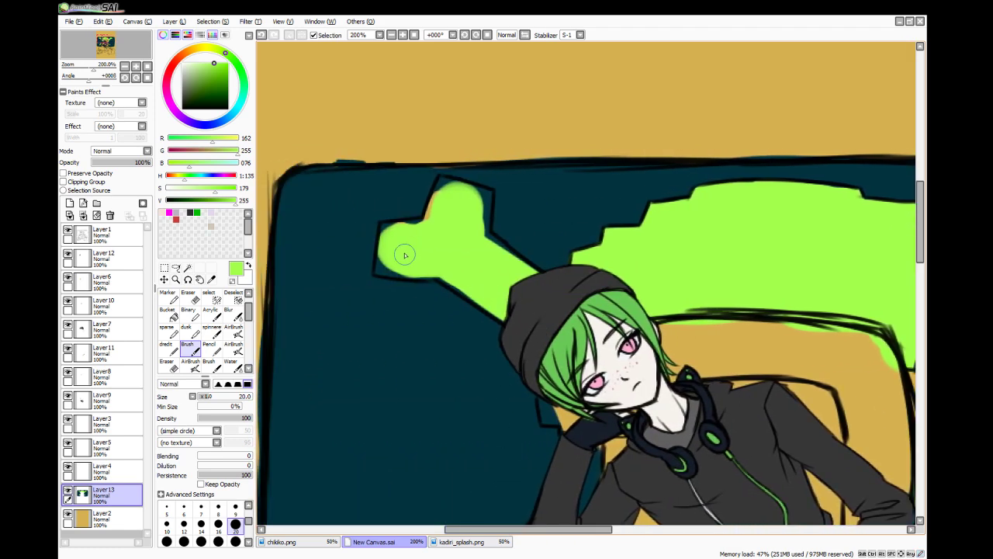
pyautogui.click(211, 348)
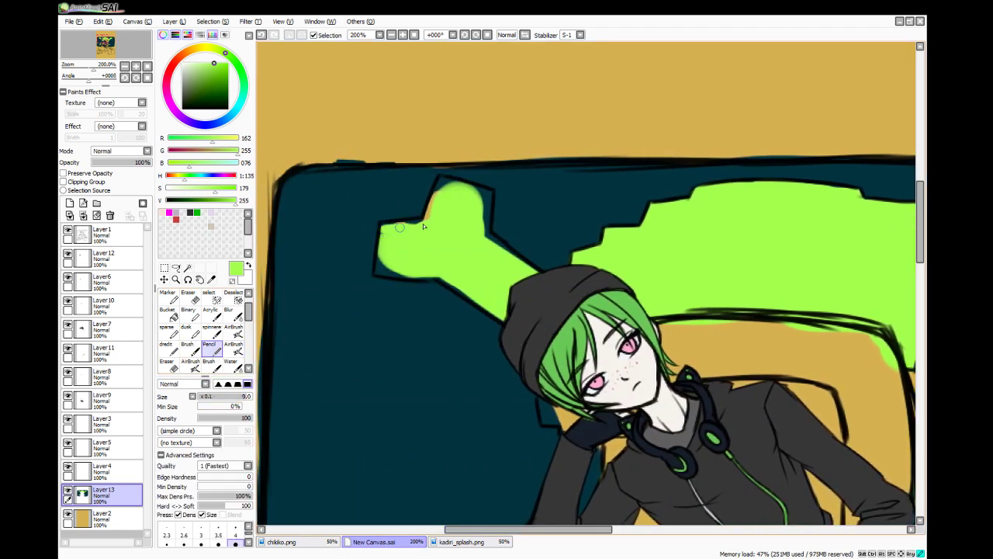
pyautogui.moveTo(383, 226)
pyautogui.mouseDown()
pyautogui.moveTo(436, 222)
pyautogui.moveTo(387, 227)
pyautogui.moveTo(377, 269)
pyautogui.moveTo(380, 256)
pyautogui.moveTo(379, 269)
pyautogui.moveTo(405, 274)
pyautogui.moveTo(386, 272)
pyautogui.moveTo(449, 277)
pyautogui.moveTo(382, 264)
pyautogui.moveTo(450, 286)
pyautogui.moveTo(434, 275)
pyautogui.moveTo(492, 312)
pyautogui.mouseUp()
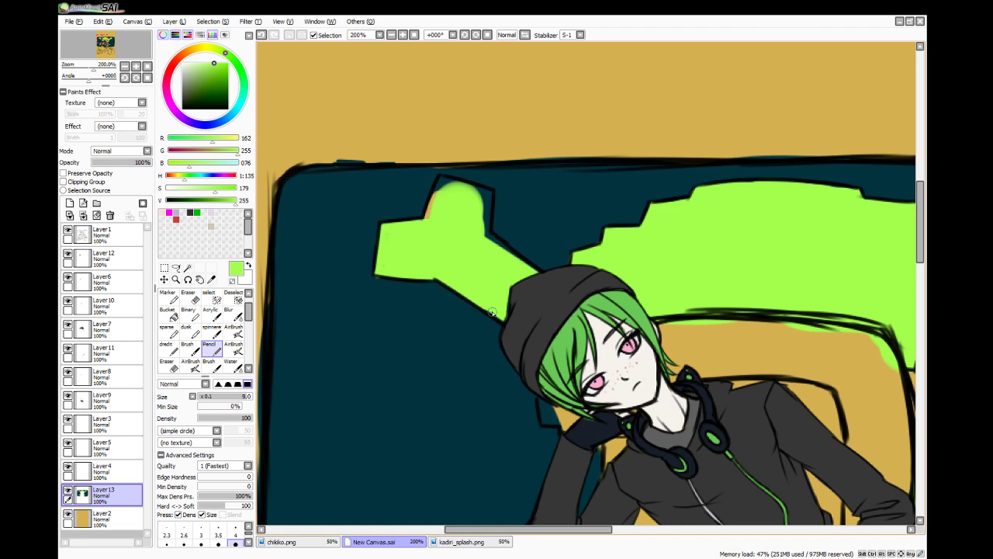
pyautogui.moveTo(481, 230); pyautogui.dragTo(528, 264)
pyautogui.moveTo(442, 182)
pyautogui.mouseDown()
pyautogui.moveTo(484, 200)
pyautogui.moveTo(485, 242)
pyautogui.mouseUp()
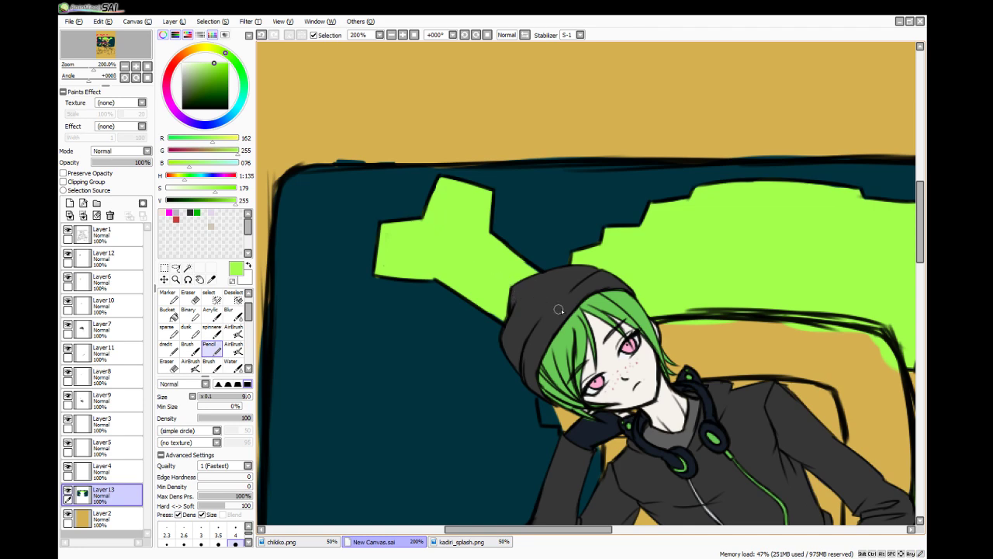
# - Paint green along the lower-left bone's shaft and the edges of its lower knob with the size 9 Pencil, undoing the last stroke
pyautogui.moveTo(919, 225); pyautogui.dragTo(919, 299)
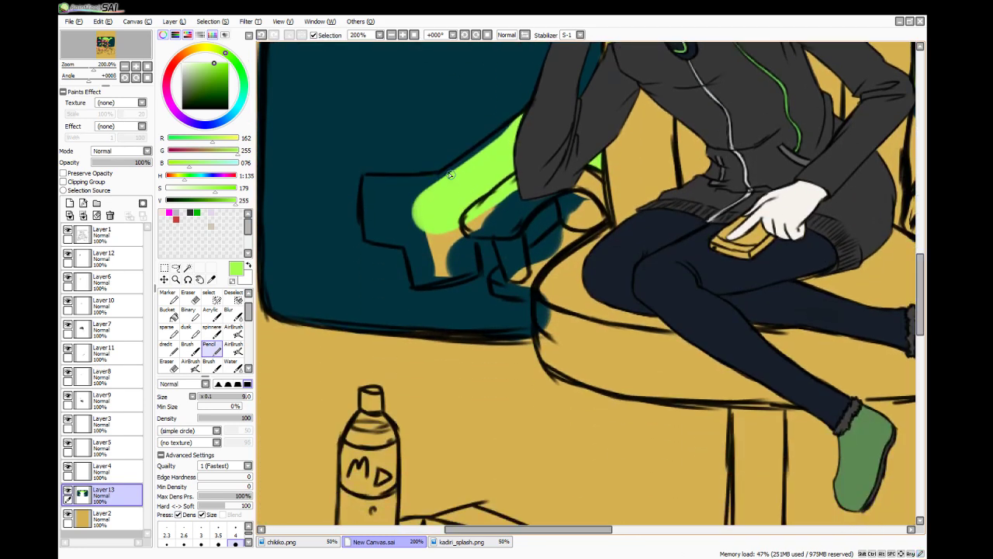
pyautogui.moveTo(439, 183)
pyautogui.mouseDown()
pyautogui.moveTo(533, 109)
pyautogui.moveTo(480, 159)
pyautogui.mouseUp()
pyautogui.moveTo(512, 129); pyautogui.dragTo(415, 192)
pyautogui.moveTo(464, 246)
pyautogui.mouseDown()
pyautogui.moveTo(473, 268)
pyautogui.moveTo(464, 228)
pyautogui.moveTo(456, 242)
pyautogui.moveTo(470, 273)
pyautogui.moveTo(412, 285)
pyautogui.moveTo(473, 266)
pyautogui.moveTo(448, 233)
pyautogui.moveTo(438, 264)
pyautogui.moveTo(423, 232)
pyautogui.moveTo(411, 265)
pyautogui.mouseUp()
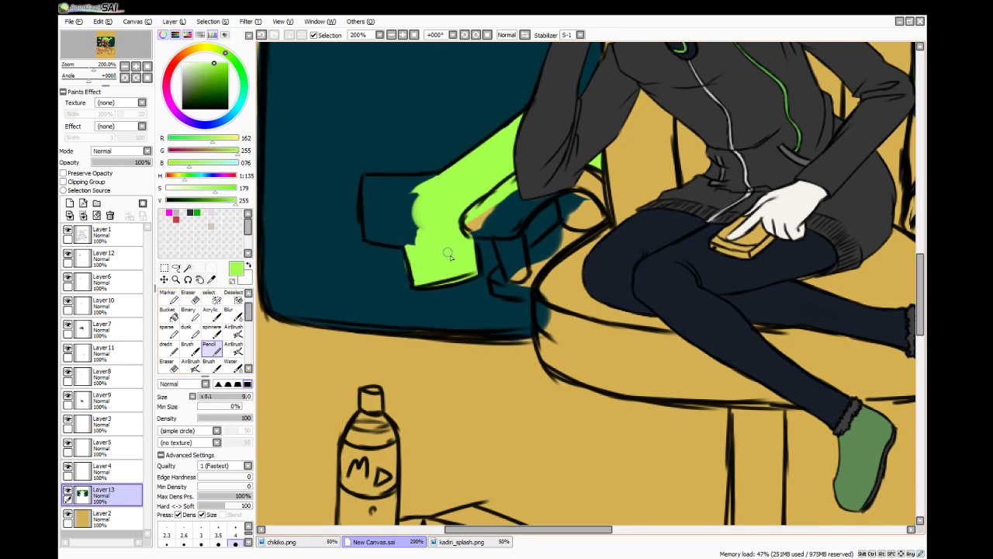
pyautogui.hotkey('ctrl', 'z')
# - Fill the lower-left bone's joint with green using the size 20 Brush and clean up its edge with the size 9 Pencil
pyautogui.click(192, 298)
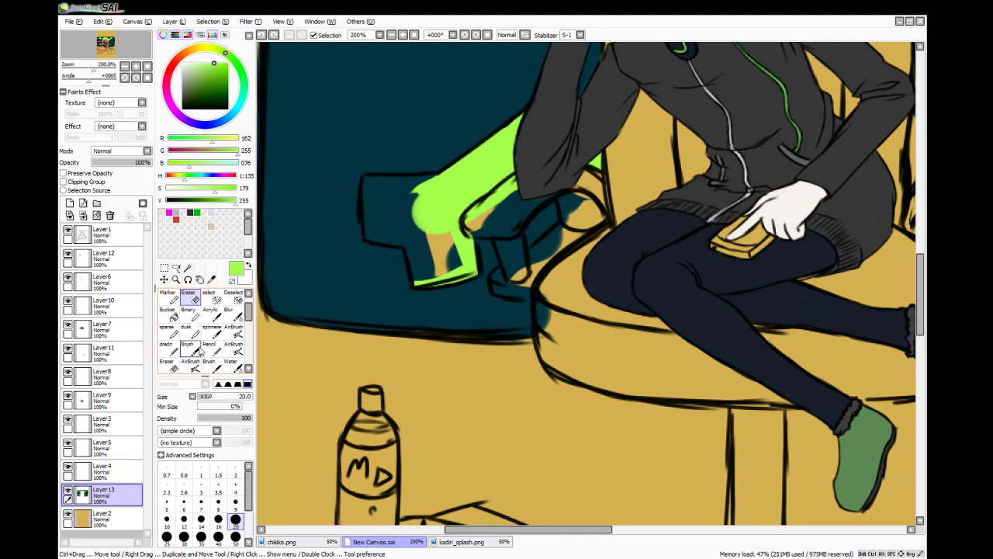
pyautogui.click(192, 365)
pyautogui.click(194, 349)
pyautogui.moveTo(436, 220)
pyautogui.mouseDown()
pyautogui.moveTo(456, 264)
pyautogui.moveTo(439, 262)
pyautogui.moveTo(419, 226)
pyautogui.moveTo(419, 271)
pyautogui.moveTo(409, 214)
pyautogui.moveTo(428, 190)
pyautogui.moveTo(403, 197)
pyautogui.moveTo(379, 187)
pyautogui.moveTo(450, 191)
pyautogui.mouseUp()
pyautogui.moveTo(377, 211)
pyautogui.mouseDown()
pyautogui.moveTo(374, 233)
pyautogui.moveTo(404, 235)
pyautogui.moveTo(382, 230)
pyautogui.moveTo(396, 233)
pyautogui.moveTo(381, 219)
pyautogui.moveTo(389, 206)
pyautogui.moveTo(380, 228)
pyautogui.mouseUp()
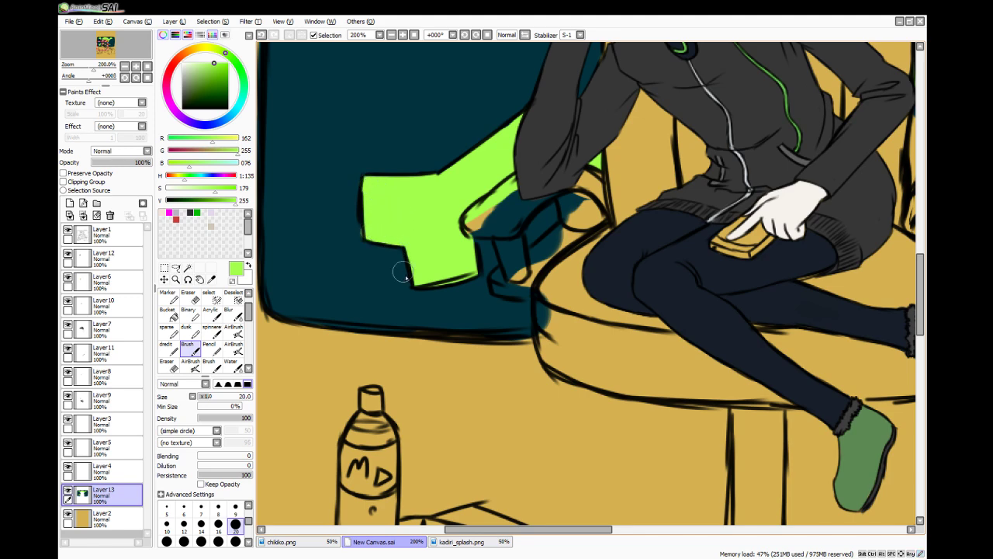
pyautogui.hotkey('ctrl', 'z')
pyautogui.press('n')
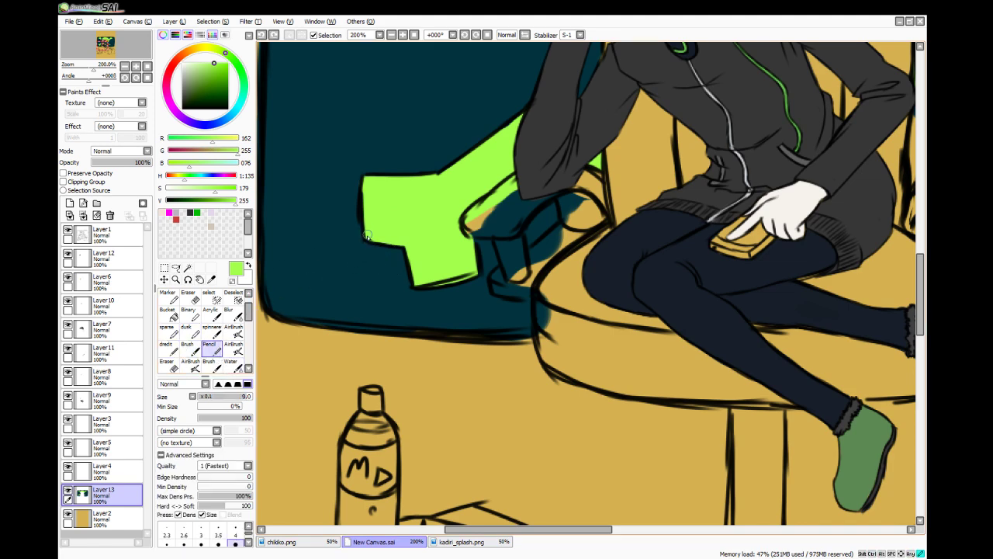
pyautogui.moveTo(368, 235); pyautogui.dragTo(365, 217)
# - Fill the lower-right bone's shaft with green from the chair back along the armrest using the size 20 Brush
pyautogui.scroll(-2, 505, 289)
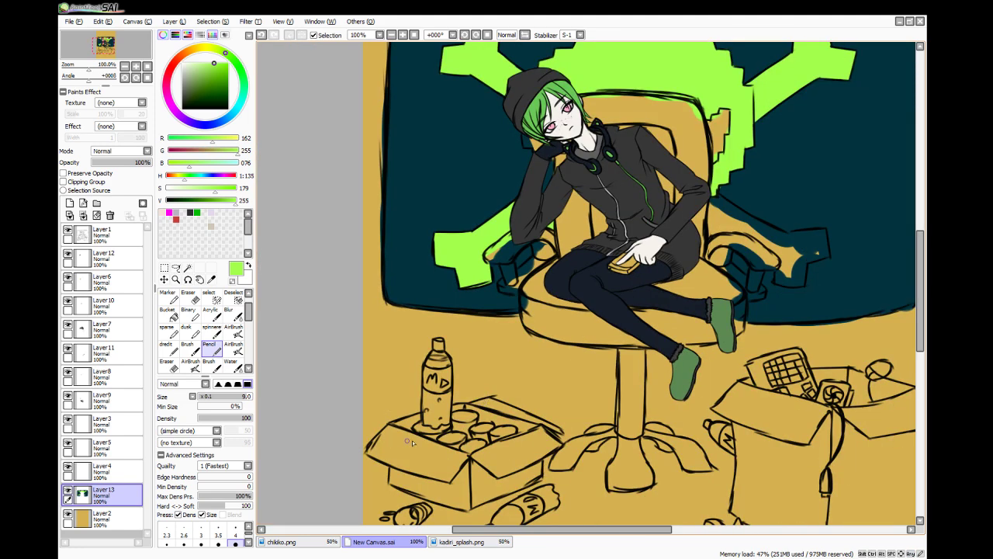
pyautogui.moveTo(473, 528); pyautogui.dragTo(536, 514)
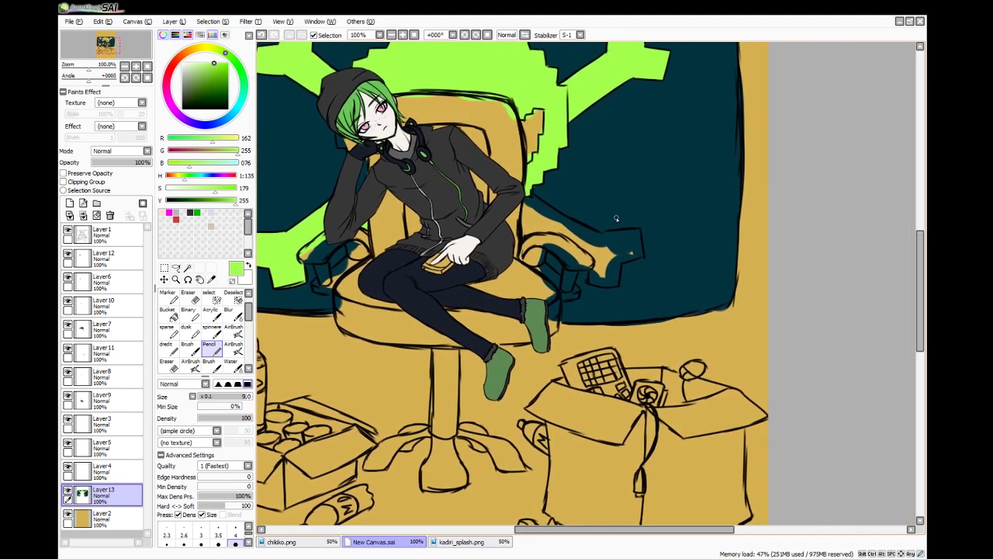
pyautogui.scroll(2, 616, 218)
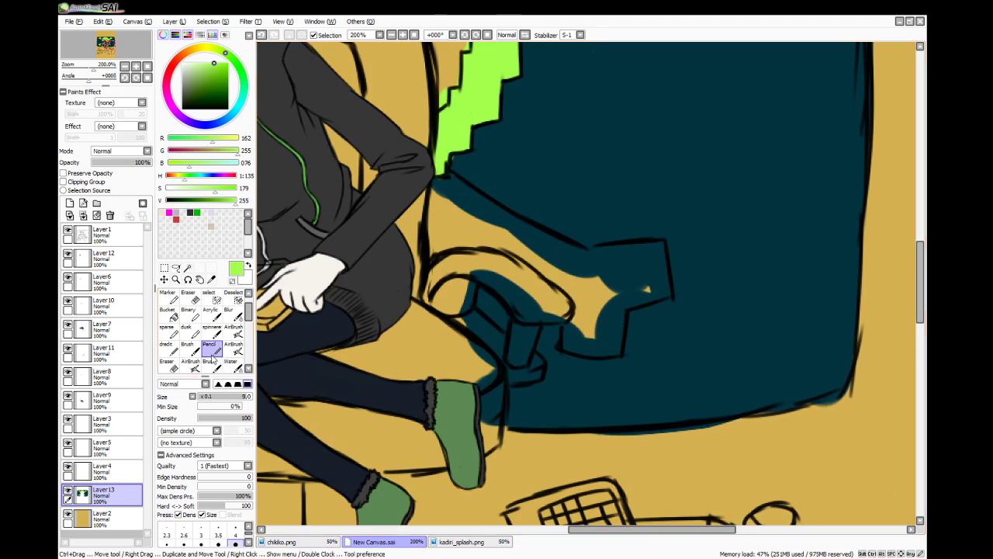
pyautogui.click(186, 347)
pyautogui.moveTo(448, 206)
pyautogui.mouseDown()
pyautogui.moveTo(446, 177)
pyautogui.moveTo(505, 217)
pyautogui.mouseUp()
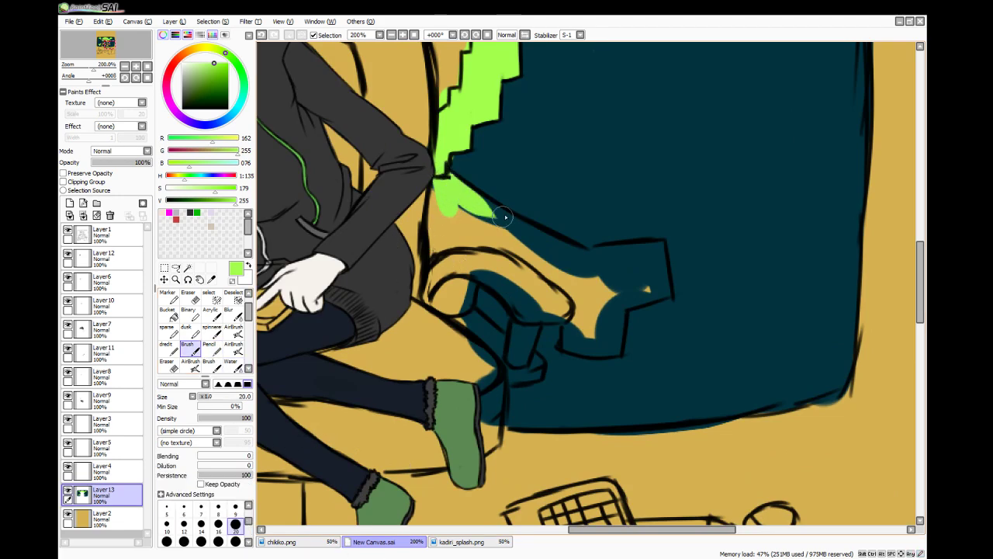
pyautogui.moveTo(446, 204)
pyautogui.mouseDown()
pyautogui.moveTo(544, 247)
pyautogui.moveTo(446, 193)
pyautogui.moveTo(514, 225)
pyautogui.moveTo(461, 193)
pyautogui.moveTo(570, 247)
pyautogui.mouseUp()
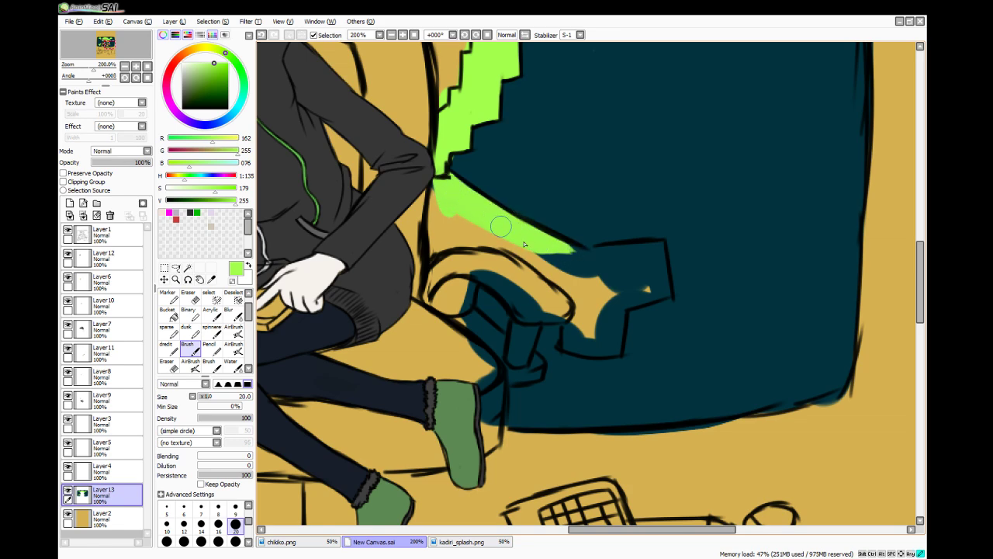
pyautogui.moveTo(501, 227); pyautogui.dragTo(600, 276)
pyautogui.moveTo(439, 214)
pyautogui.mouseDown()
pyautogui.moveTo(441, 187)
pyautogui.moveTo(440, 240)
pyautogui.moveTo(440, 200)
pyautogui.moveTo(432, 250)
pyautogui.mouseUp()
pyautogui.moveTo(432, 249)
pyautogui.mouseDown()
pyautogui.moveTo(447, 229)
pyautogui.moveTo(432, 251)
pyautogui.moveTo(488, 239)
pyautogui.moveTo(457, 236)
pyautogui.moveTo(506, 239)
pyautogui.mouseUp()
pyautogui.moveTo(456, 220); pyautogui.dragTo(541, 244)
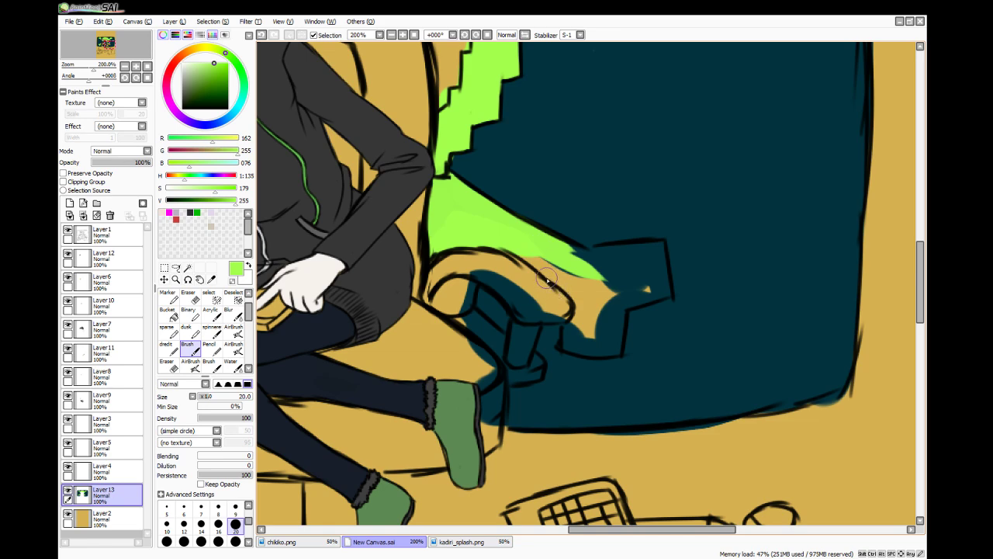
pyautogui.moveTo(547, 281)
pyautogui.mouseDown()
pyautogui.moveTo(514, 243)
pyautogui.moveTo(527, 250)
pyautogui.moveTo(442, 204)
pyautogui.mouseUp()
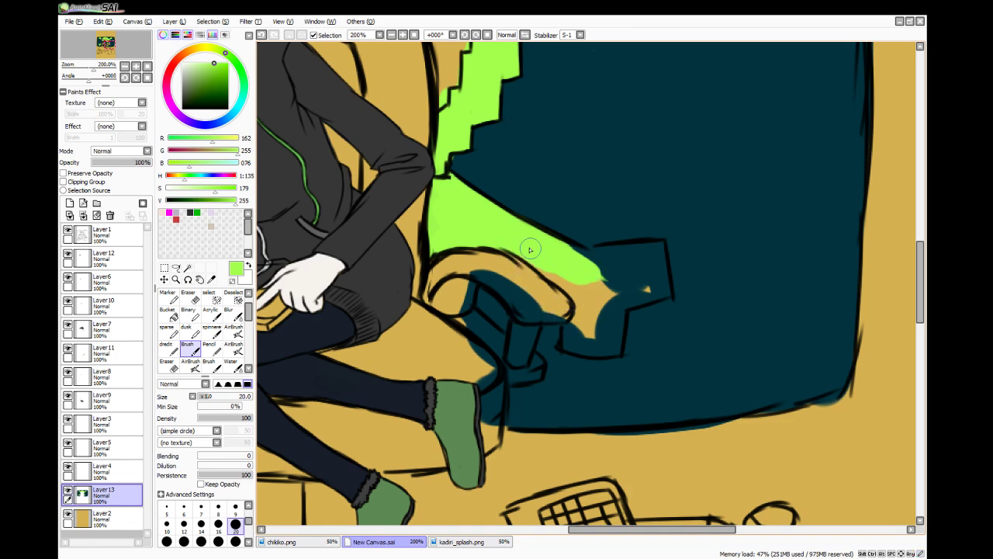
# - Fill the lower-right bone's joint with green up to its outline, using the size 20 Brush and the size 9 Pencil
pyautogui.moveTo(535, 252)
pyautogui.mouseDown()
pyautogui.moveTo(578, 285)
pyautogui.moveTo(590, 322)
pyautogui.moveTo(583, 300)
pyautogui.moveTo(574, 336)
pyautogui.moveTo(592, 342)
pyautogui.moveTo(570, 341)
pyautogui.moveTo(615, 350)
pyautogui.moveTo(618, 297)
pyautogui.moveTo(611, 346)
pyautogui.moveTo(613, 290)
pyautogui.moveTo(598, 339)
pyautogui.moveTo(586, 281)
pyautogui.moveTo(584, 352)
pyautogui.moveTo(573, 265)
pyautogui.moveTo(599, 340)
pyautogui.moveTo(588, 276)
pyautogui.moveTo(599, 308)
pyautogui.mouseUp()
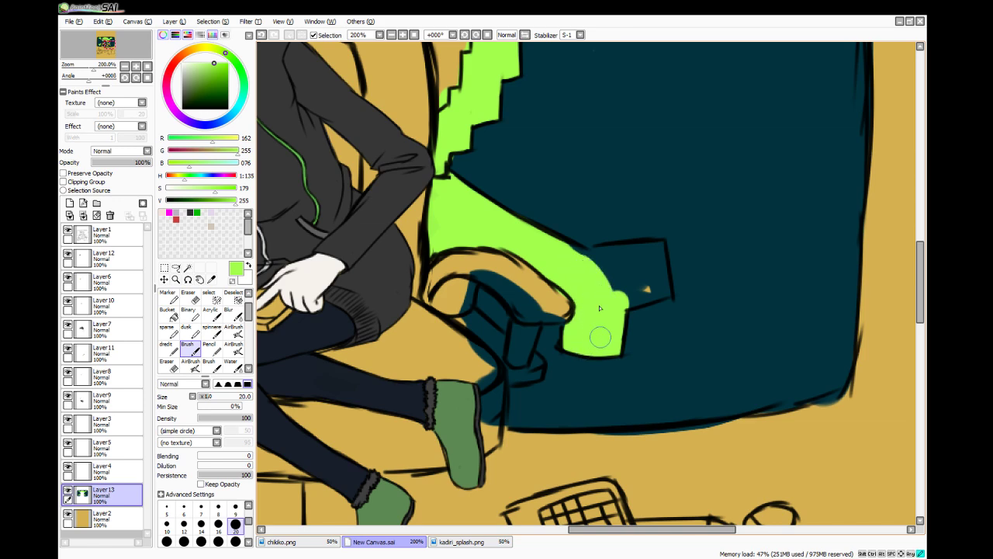
pyautogui.moveTo(561, 255); pyautogui.dragTo(656, 251)
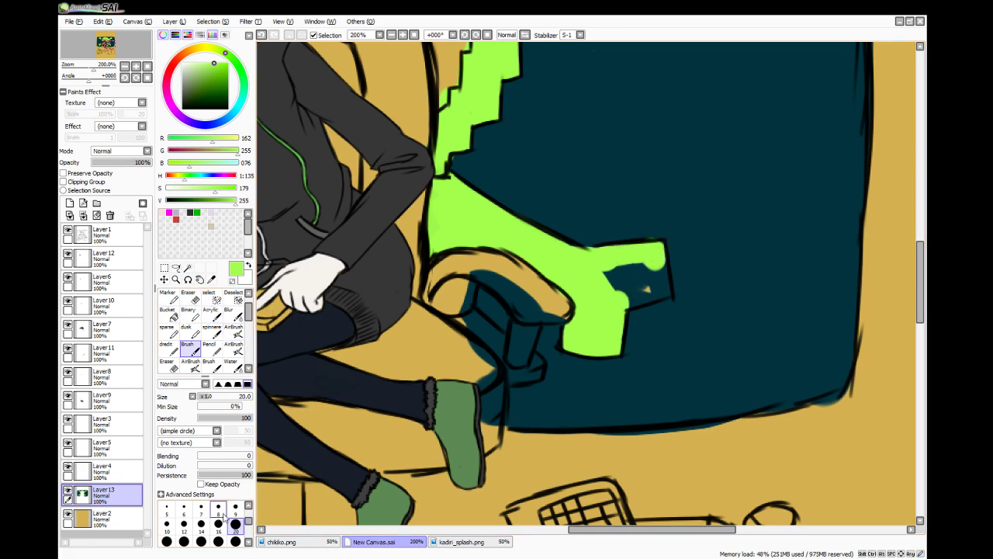
pyautogui.click(209, 348)
pyautogui.moveTo(613, 266)
pyautogui.mouseDown()
pyautogui.moveTo(610, 298)
pyautogui.moveTo(622, 296)
pyautogui.moveTo(625, 258)
pyautogui.mouseUp()
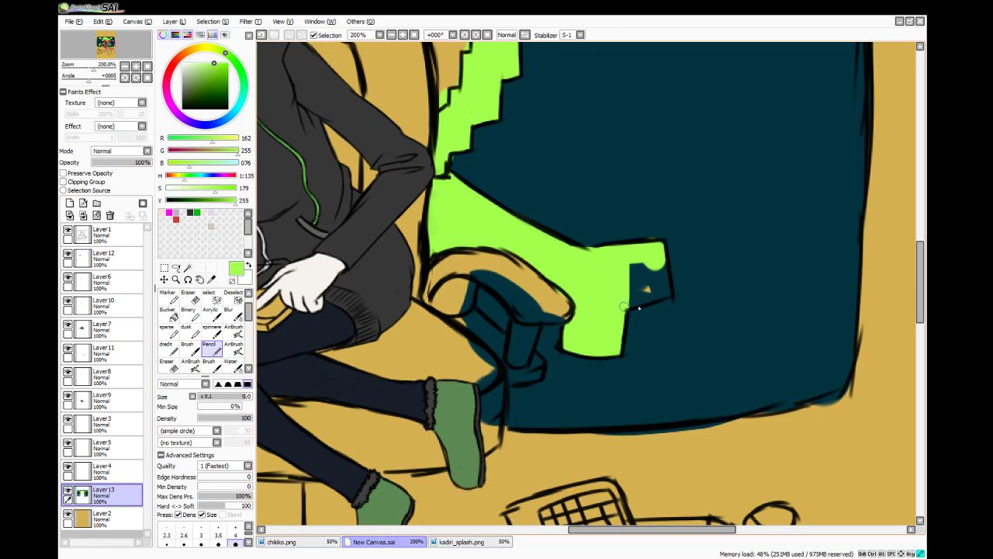
pyautogui.moveTo(639, 308); pyautogui.dragTo(623, 307)
pyautogui.moveTo(630, 304); pyautogui.dragTo(668, 295)
pyautogui.hotkey('ctrl', 'z')
pyautogui.moveTo(667, 296)
pyautogui.mouseDown()
pyautogui.moveTo(658, 250)
pyautogui.moveTo(655, 298)
pyautogui.moveTo(632, 294)
pyautogui.mouseUp()
# - Sample the screen's dark teal and fill the skull's eye socket between the chair back and the stepped outline with Brush and Pencil
pyautogui.scroll(-3, 636, 283)
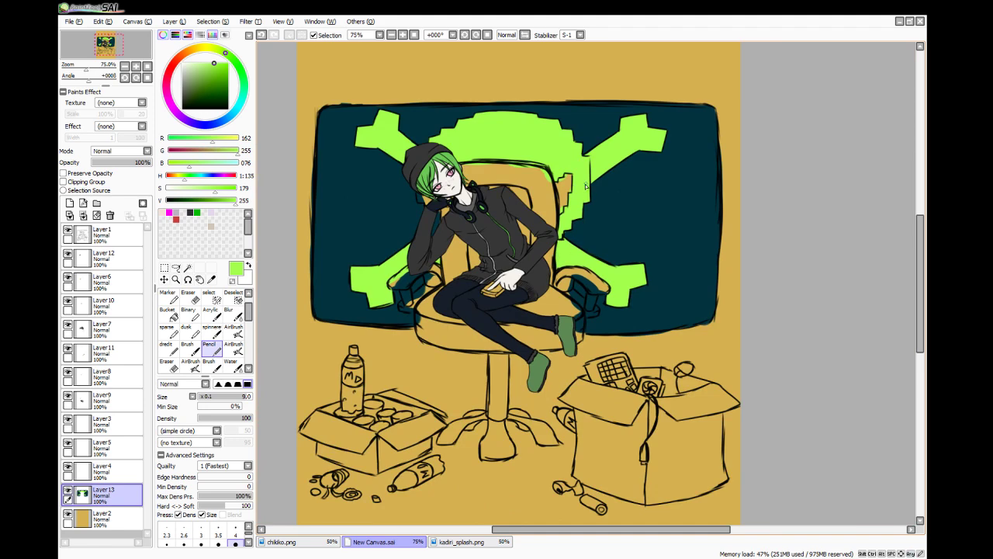
pyautogui.scroll(5, 554, 177)
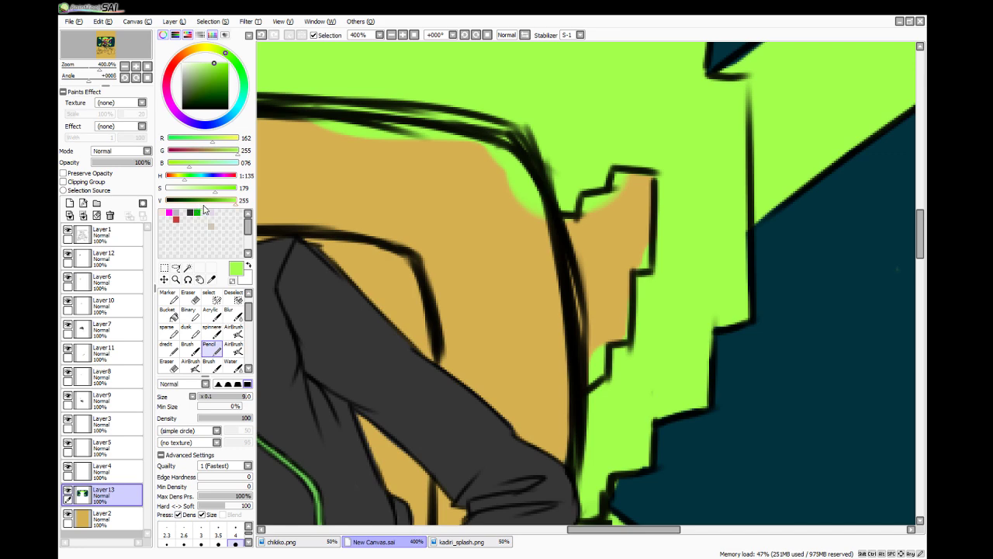
pyautogui.click(211, 278)
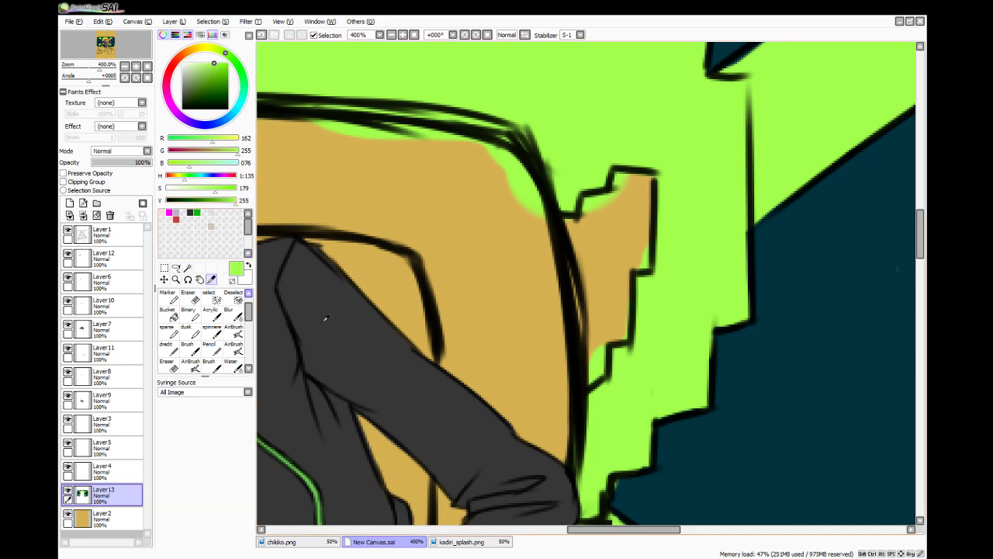
pyautogui.click(794, 292)
pyautogui.click(190, 348)
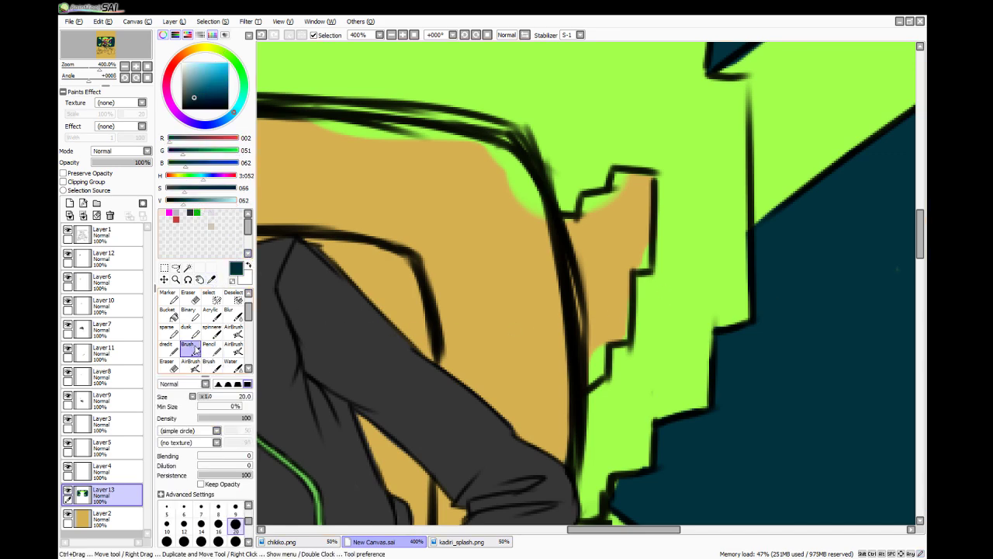
pyautogui.moveTo(613, 236)
pyautogui.mouseDown()
pyautogui.moveTo(601, 211)
pyautogui.moveTo(628, 195)
pyautogui.moveTo(633, 256)
pyautogui.moveTo(612, 281)
pyautogui.moveTo(589, 256)
pyautogui.moveTo(611, 326)
pyautogui.moveTo(609, 281)
pyautogui.moveTo(598, 295)
pyautogui.moveTo(594, 275)
pyautogui.moveTo(587, 381)
pyautogui.mouseUp()
pyautogui.click(210, 347)
pyautogui.moveTo(646, 267)
pyautogui.mouseDown()
pyautogui.moveTo(647, 178)
pyautogui.moveTo(619, 174)
pyautogui.moveTo(564, 220)
pyautogui.moveTo(575, 275)
pyautogui.mouseUp()
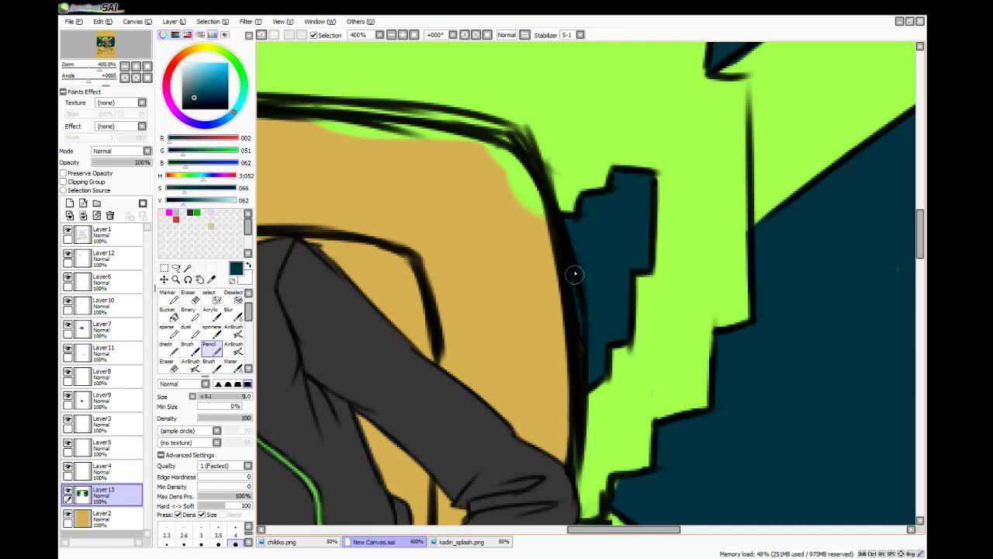
# - Sample the skull's bright green and fill the gaps beside the propped-up glove and arm with the size 9 Pencil
pyautogui.scroll(-2, 599, 338)
pyautogui.scroll(-1, 599, 339)
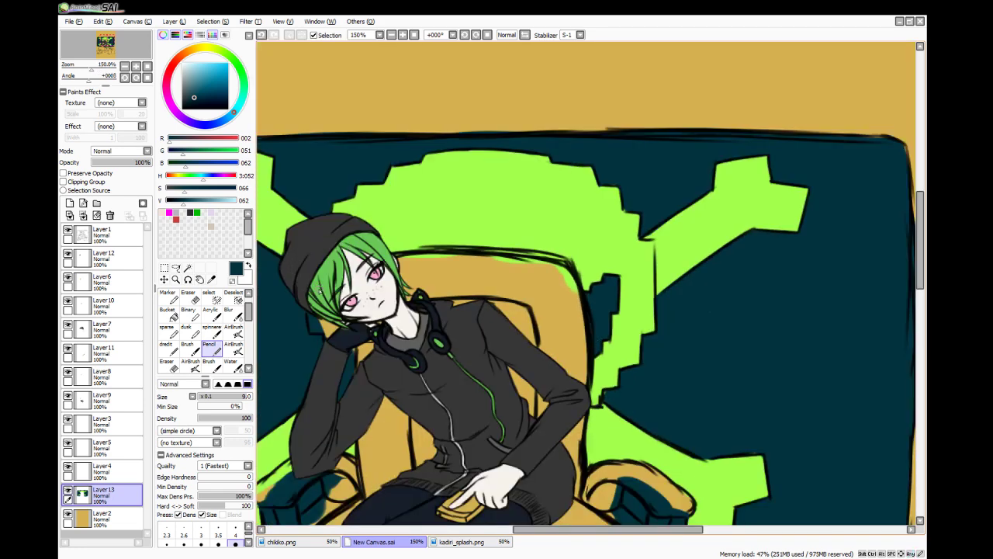
pyautogui.click(211, 279)
pyautogui.click(433, 206)
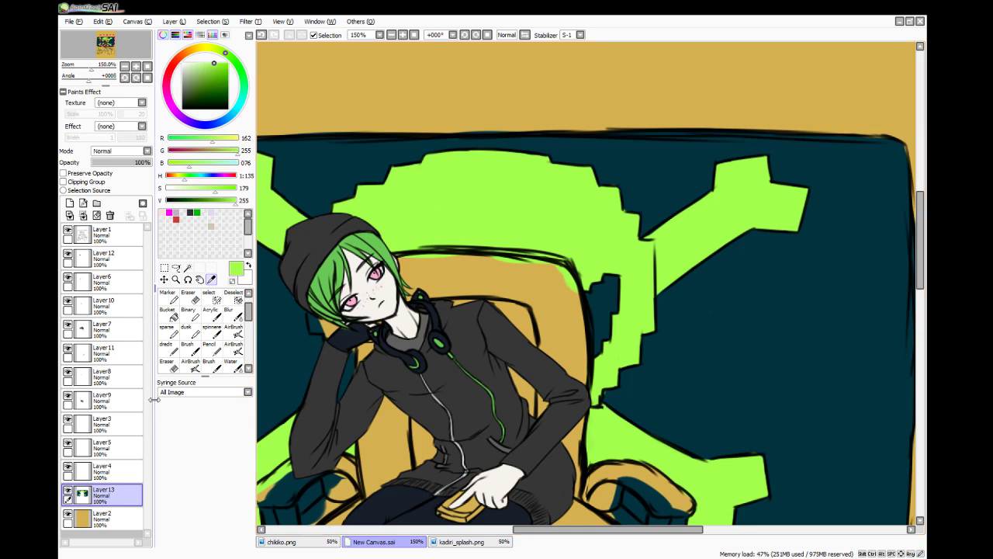
pyautogui.click(209, 363)
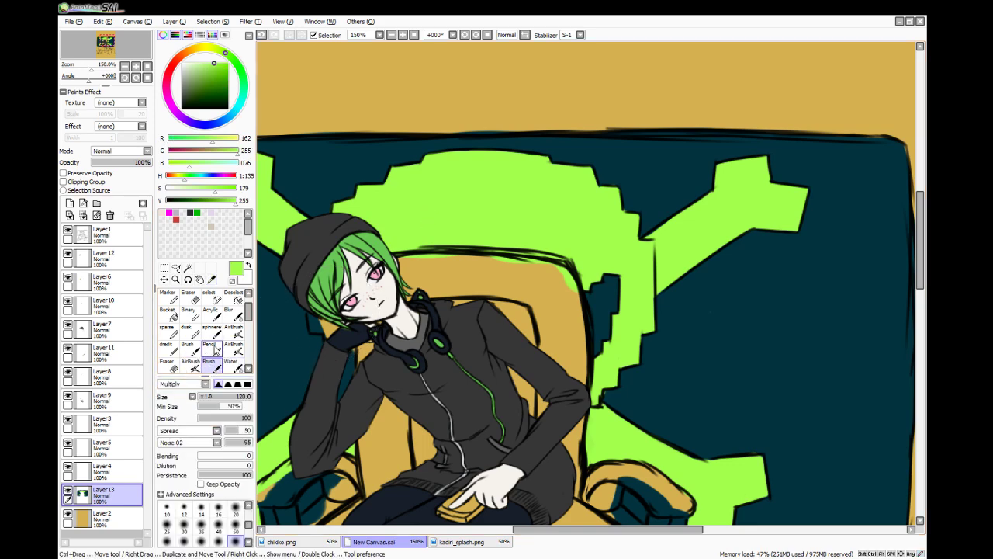
pyautogui.click(211, 347)
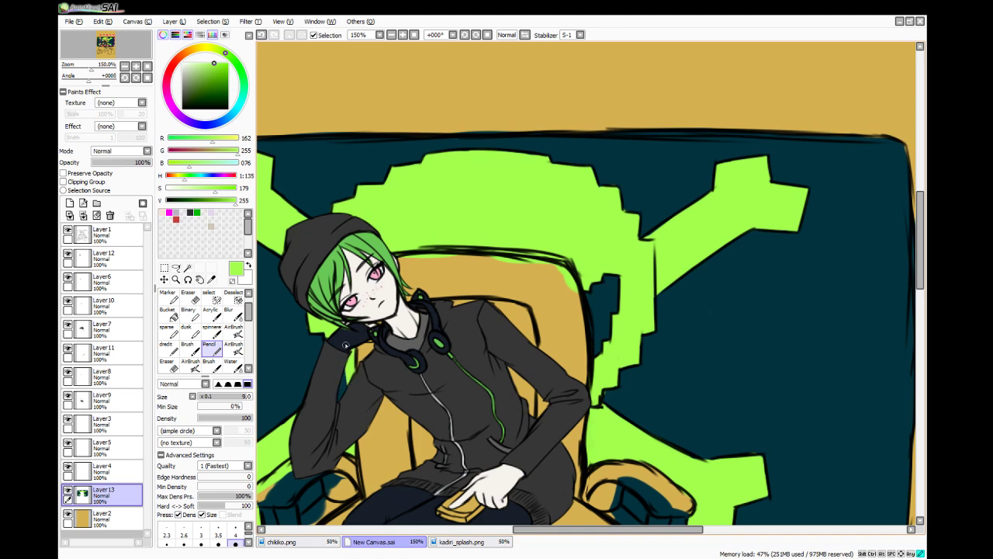
pyautogui.moveTo(345, 345); pyautogui.dragTo(348, 392)
pyautogui.scroll(-1, 330, 455)
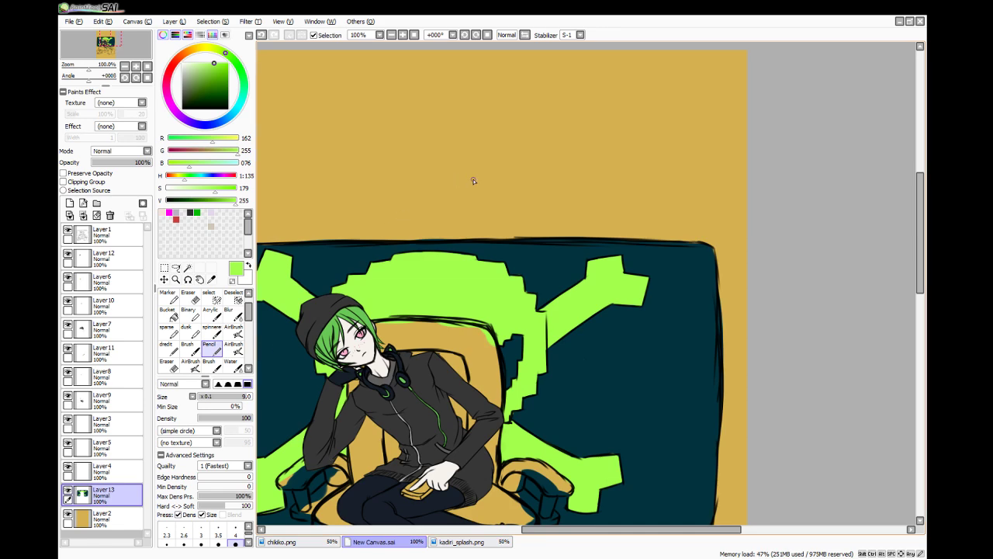
pyautogui.moveTo(919, 184); pyautogui.dragTo(911, 229)
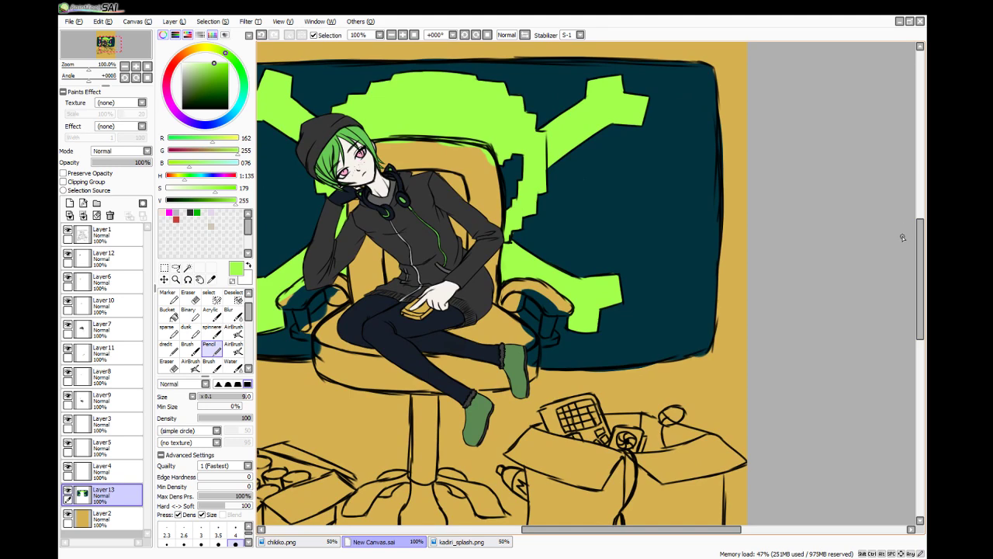
pyautogui.moveTo(540, 531); pyautogui.dragTo(523, 539)
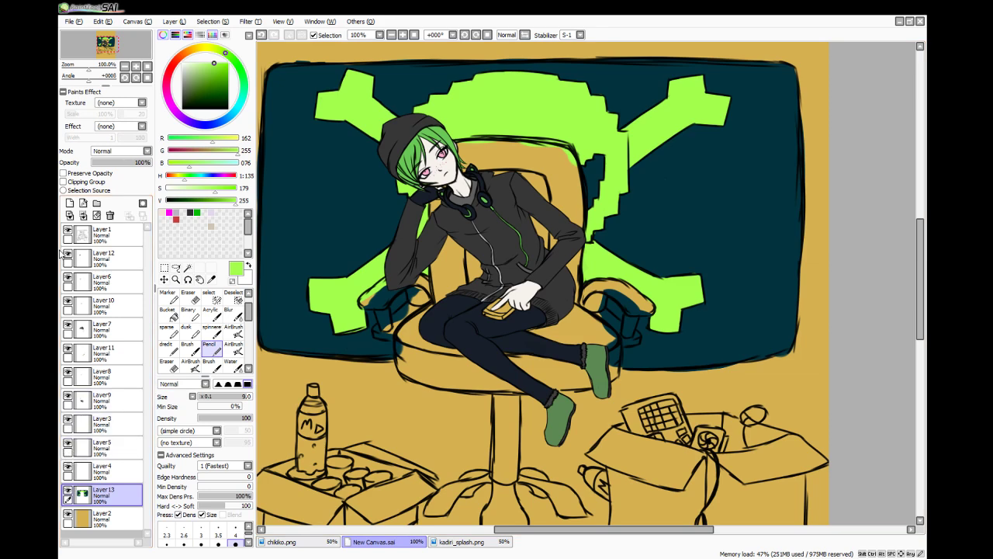
# - Add a new layer above the screen's colour layer and mix a near-black green with saturation 24 and value 32
pyautogui.click(70, 203)
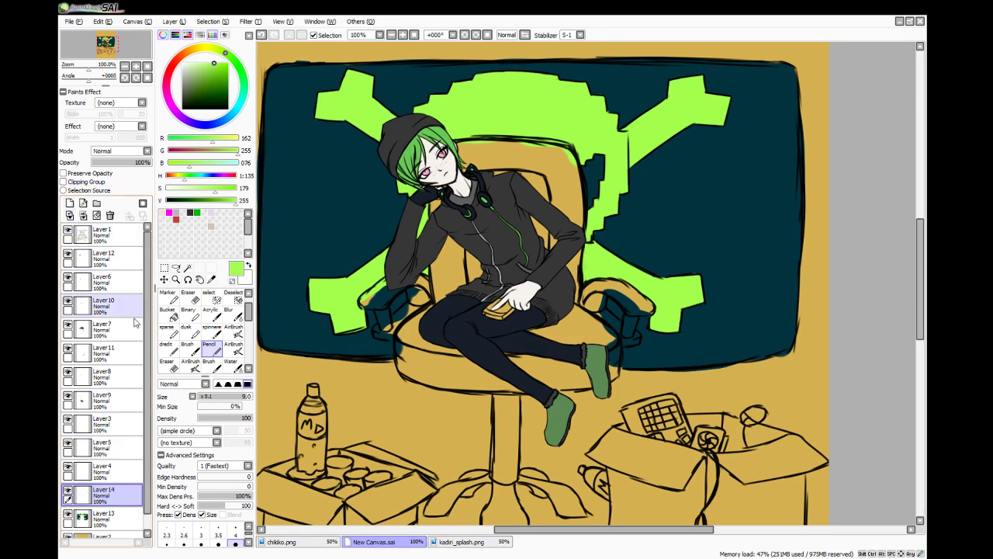
pyautogui.click(212, 279)
pyautogui.click(336, 255)
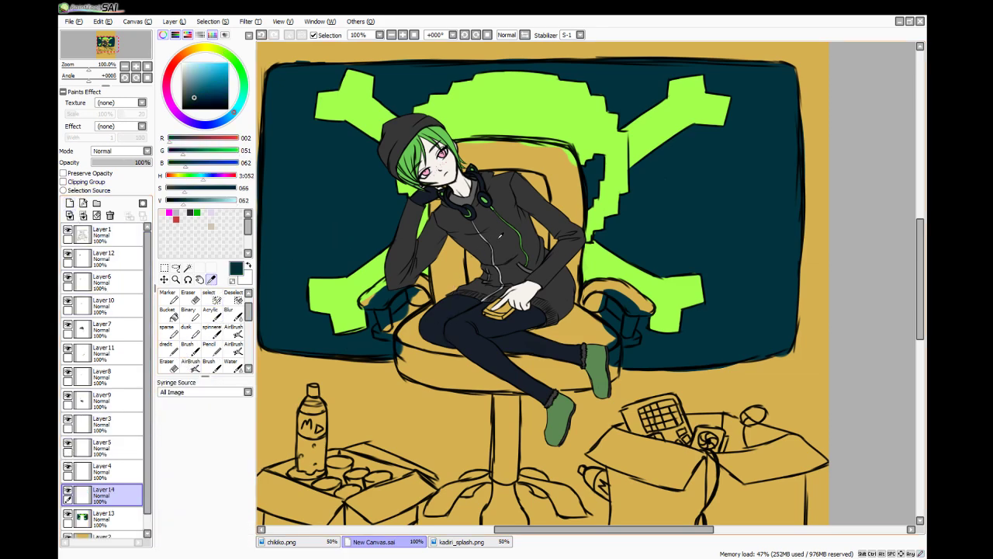
pyautogui.click(501, 235)
pyautogui.moveTo(183, 202)
pyautogui.mouseDown()
pyautogui.moveTo(175, 203)
pyautogui.moveTo(201, 179)
pyautogui.moveTo(173, 191)
pyautogui.mouseUp()
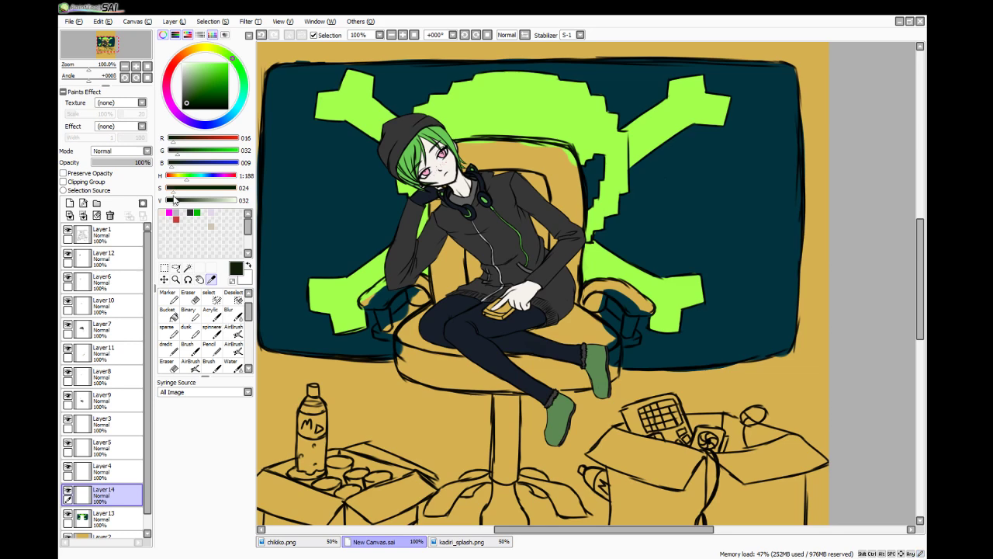
pyautogui.click(212, 365)
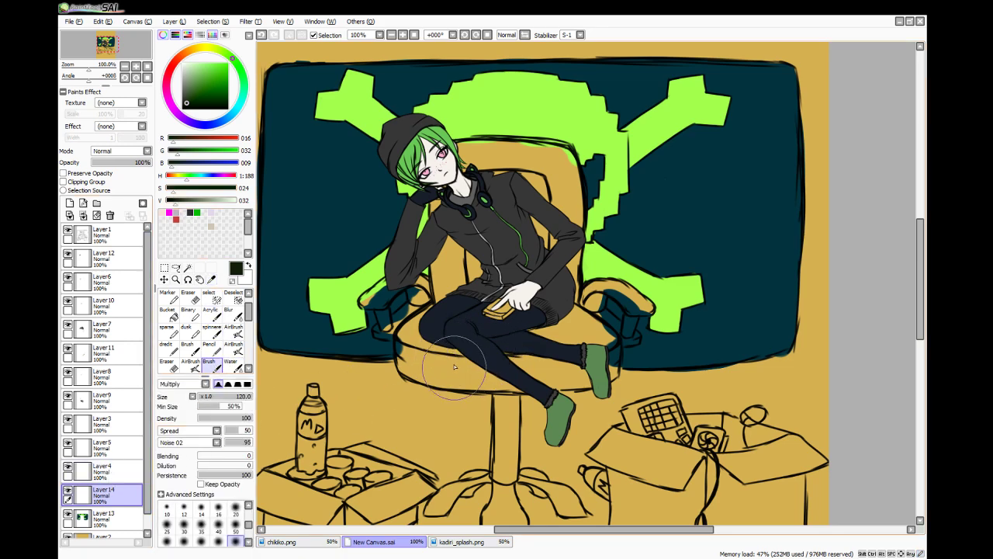
pyautogui.moveTo(444, 360)
pyautogui.mouseDown()
pyautogui.moveTo(403, 341)
pyautogui.moveTo(403, 361)
pyautogui.moveTo(406, 329)
pyautogui.moveTo(400, 343)
pyautogui.mouseUp()
pyautogui.hotkey('ctrl', 'z')
pyautogui.click(195, 356)
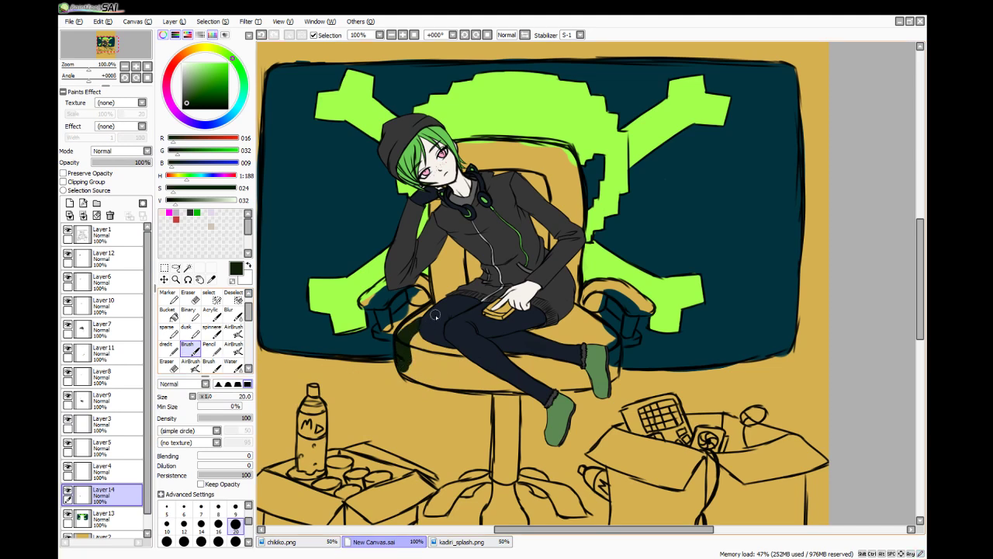
pyautogui.hotkey('ctrl', 'z')
pyautogui.hotkey('ctrl', 'z')
pyautogui.hotkey('ctrl', 'z')
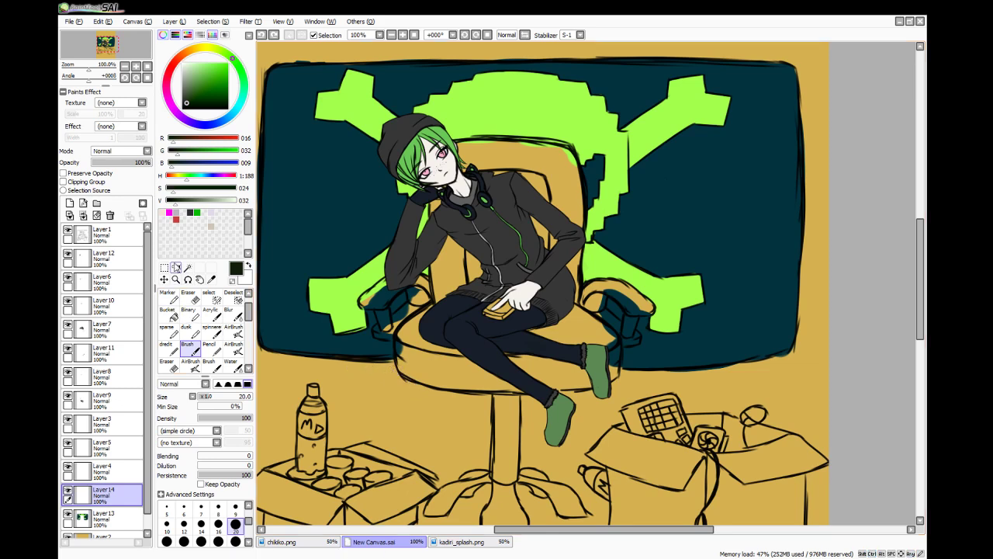
# - Shift the dark green's hue to 2:076 and fill the seat's left edge and the entire chair backrest using the size 20 Brush
pyautogui.click(193, 179)
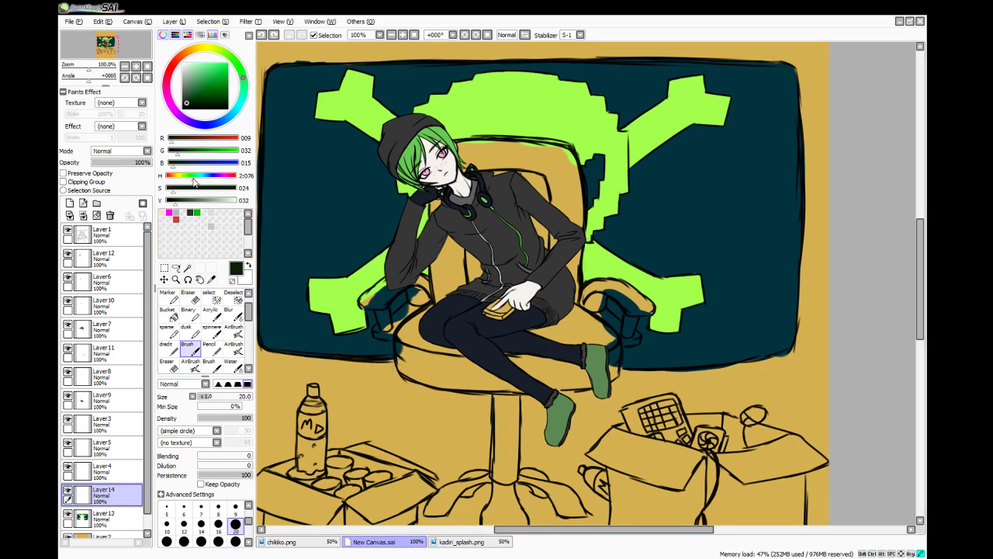
pyautogui.moveTo(407, 336)
pyautogui.mouseDown()
pyautogui.moveTo(412, 376)
pyautogui.moveTo(403, 356)
pyautogui.moveTo(417, 334)
pyautogui.moveTo(402, 332)
pyautogui.moveTo(453, 290)
pyautogui.moveTo(441, 312)
pyautogui.moveTo(436, 256)
pyautogui.moveTo(439, 303)
pyautogui.moveTo(459, 235)
pyautogui.moveTo(481, 252)
pyautogui.mouseUp()
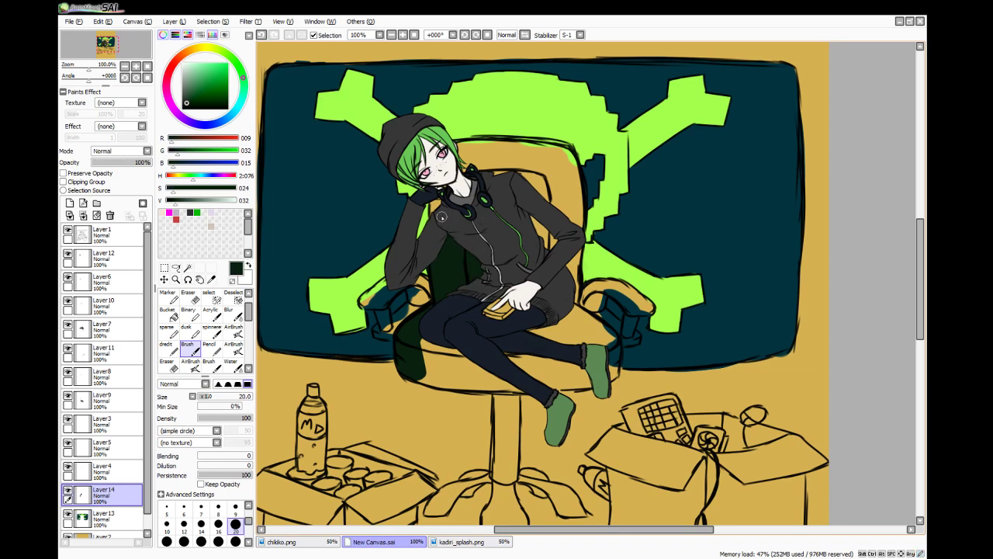
pyautogui.moveTo(440, 212)
pyautogui.mouseDown()
pyautogui.moveTo(439, 197)
pyautogui.moveTo(436, 224)
pyautogui.moveTo(447, 196)
pyautogui.mouseUp()
pyautogui.moveTo(458, 155)
pyautogui.mouseDown()
pyautogui.moveTo(463, 165)
pyautogui.moveTo(471, 149)
pyautogui.moveTo(484, 181)
pyautogui.moveTo(461, 146)
pyautogui.moveTo(551, 157)
pyautogui.mouseUp()
pyautogui.moveTo(491, 146)
pyautogui.mouseDown()
pyautogui.moveTo(556, 152)
pyautogui.moveTo(549, 145)
pyautogui.mouseUp()
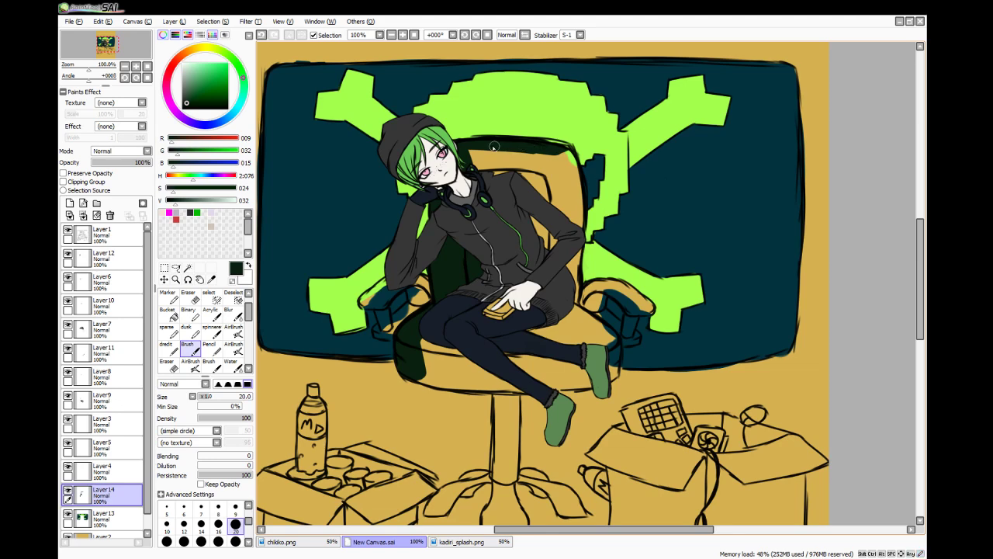
pyautogui.moveTo(498, 145); pyautogui.dragTo(548, 153)
pyautogui.moveTo(547, 143)
pyautogui.mouseDown()
pyautogui.moveTo(536, 143)
pyautogui.moveTo(562, 147)
pyautogui.mouseUp()
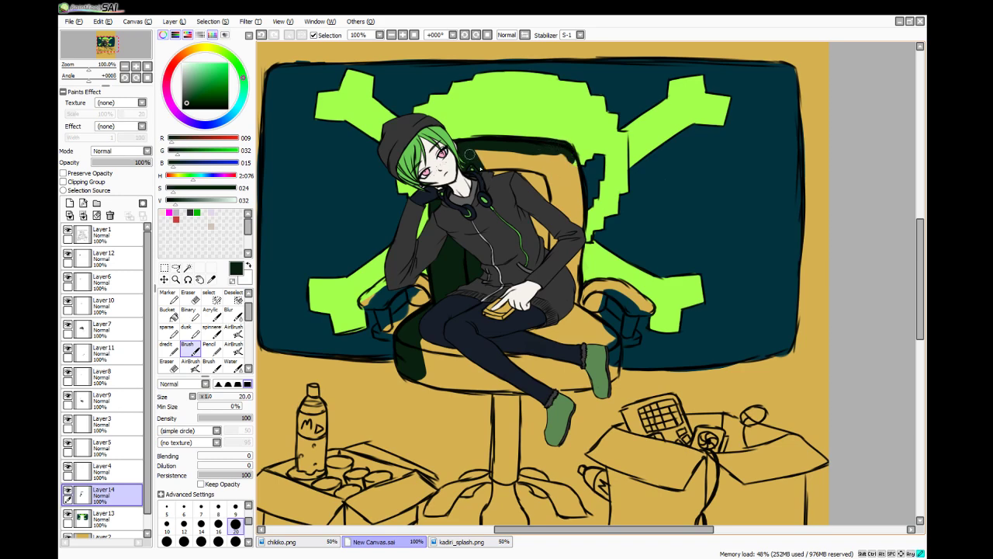
pyautogui.moveTo(485, 163)
pyautogui.mouseDown()
pyautogui.moveTo(507, 172)
pyautogui.moveTo(497, 159)
pyautogui.moveTo(523, 171)
pyautogui.moveTo(514, 154)
pyautogui.moveTo(538, 198)
pyautogui.moveTo(523, 153)
pyautogui.moveTo(535, 165)
pyautogui.moveTo(533, 151)
pyautogui.moveTo(550, 187)
pyautogui.moveTo(539, 152)
pyautogui.moveTo(554, 195)
pyautogui.moveTo(550, 152)
pyautogui.moveTo(566, 200)
pyautogui.moveTo(561, 152)
pyautogui.moveTo(575, 204)
pyautogui.moveTo(567, 151)
pyautogui.moveTo(576, 240)
pyautogui.moveTo(574, 179)
pyautogui.moveTo(573, 243)
pyautogui.mouseUp()
pyautogui.moveTo(532, 215)
pyautogui.mouseDown()
pyautogui.moveTo(539, 250)
pyautogui.moveTo(546, 261)
pyautogui.moveTo(558, 256)
pyautogui.moveTo(564, 278)
pyautogui.moveTo(575, 239)
pyautogui.moveTo(576, 272)
pyautogui.moveTo(578, 240)
pyautogui.moveTo(583, 307)
pyautogui.mouseUp()
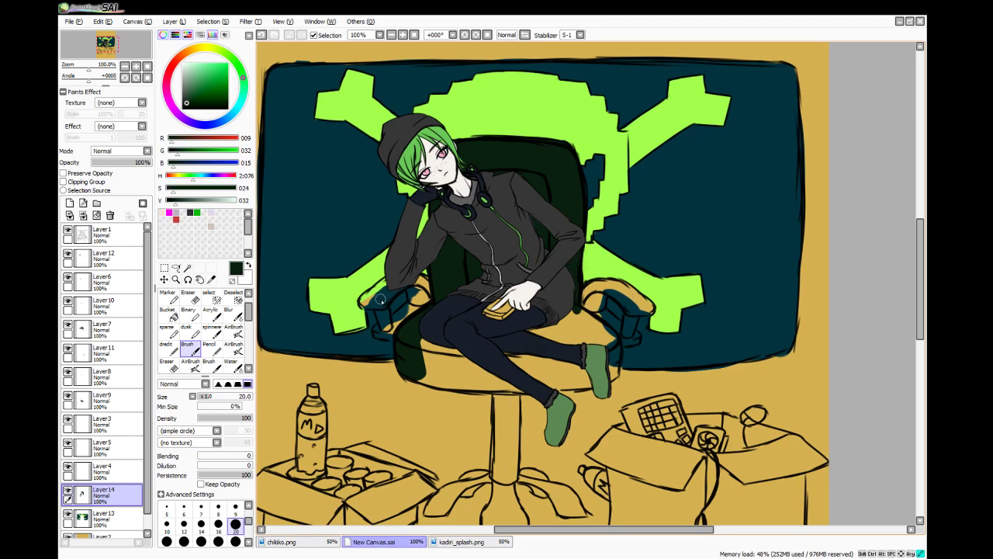
# - Fill both armrest pads with the dark green up to their outlines using the size 20 Brush
pyautogui.moveTo(382, 303)
pyautogui.mouseDown()
pyautogui.moveTo(370, 304)
pyautogui.moveTo(389, 280)
pyautogui.moveTo(366, 299)
pyautogui.moveTo(385, 282)
pyautogui.mouseUp()
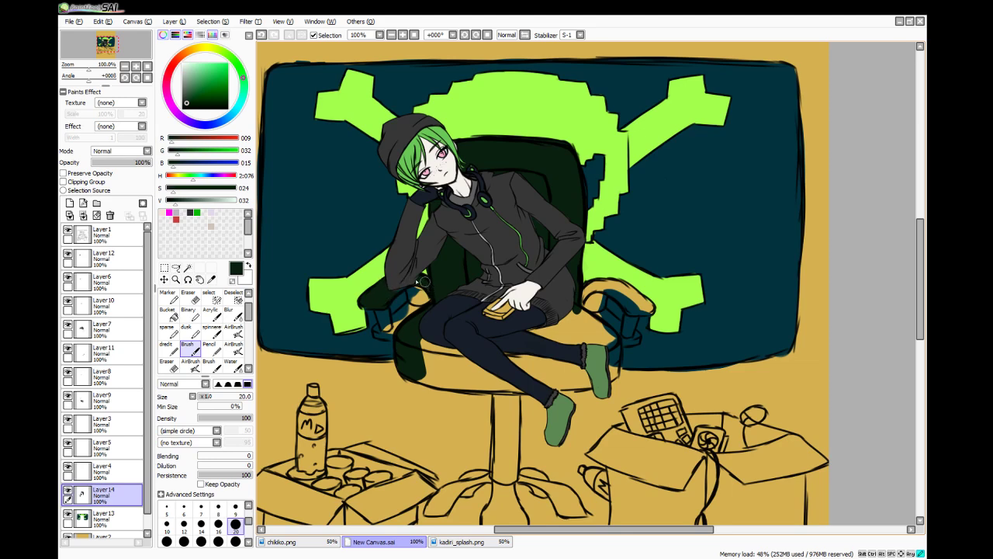
pyautogui.moveTo(425, 282); pyautogui.dragTo(409, 284)
pyautogui.moveTo(588, 304)
pyautogui.mouseDown()
pyautogui.moveTo(627, 293)
pyautogui.moveTo(615, 282)
pyautogui.moveTo(651, 309)
pyautogui.moveTo(639, 319)
pyautogui.moveTo(642, 310)
pyautogui.moveTo(607, 285)
pyautogui.mouseUp()
pyautogui.moveTo(602, 286); pyautogui.dragTo(595, 287)
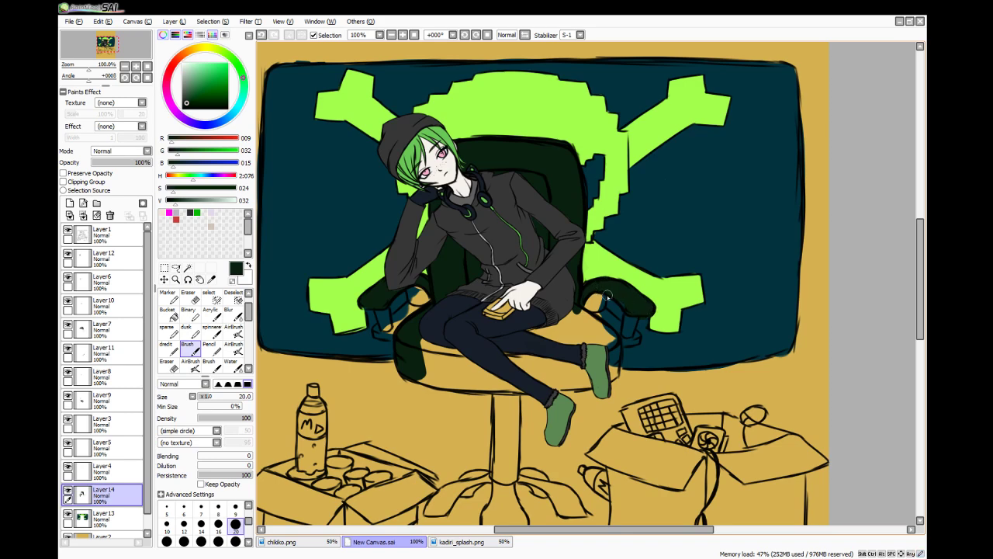
pyautogui.press('e')
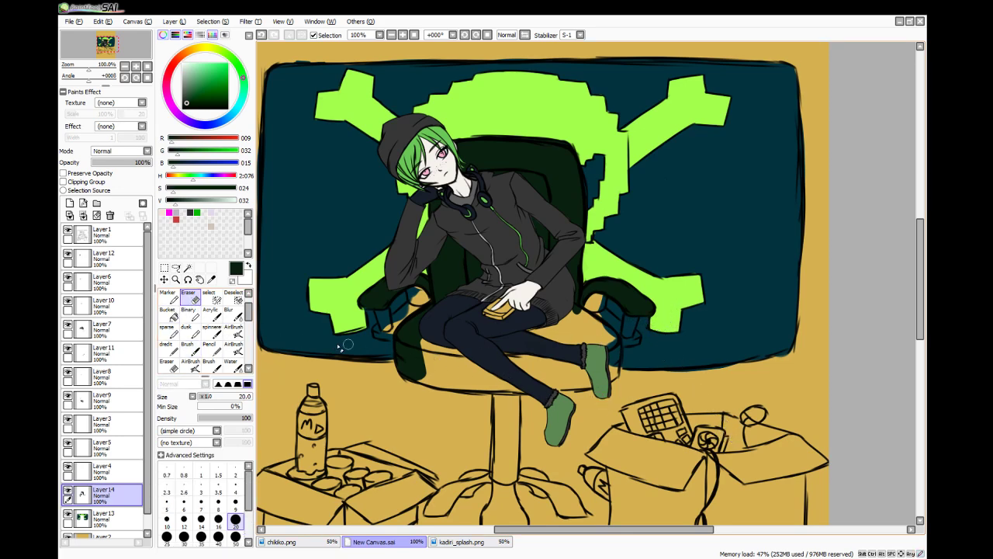
# - Fill the rest of the chair seat around the legs and shoes with dark green using the size 35 Brush
pyautogui.click(187, 345)
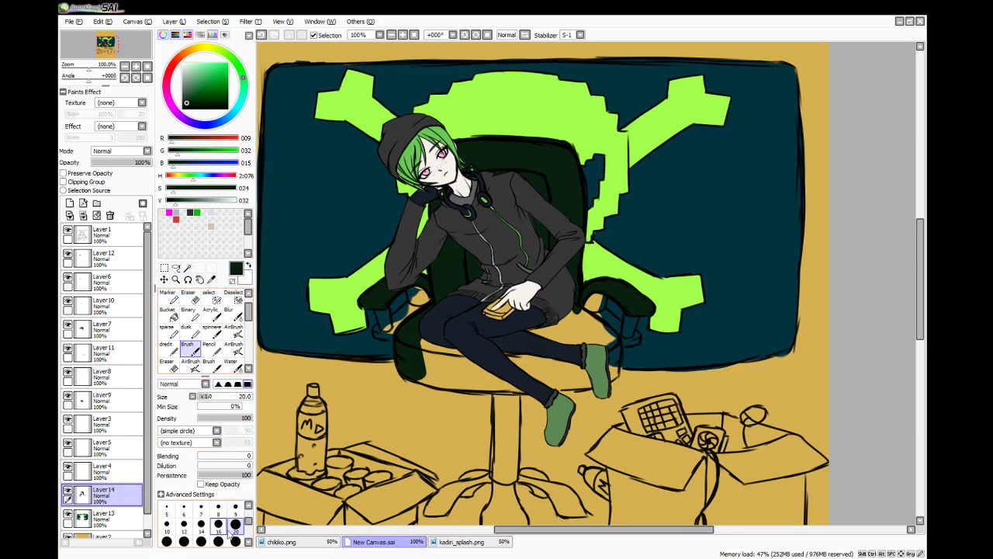
pyautogui.click(201, 540)
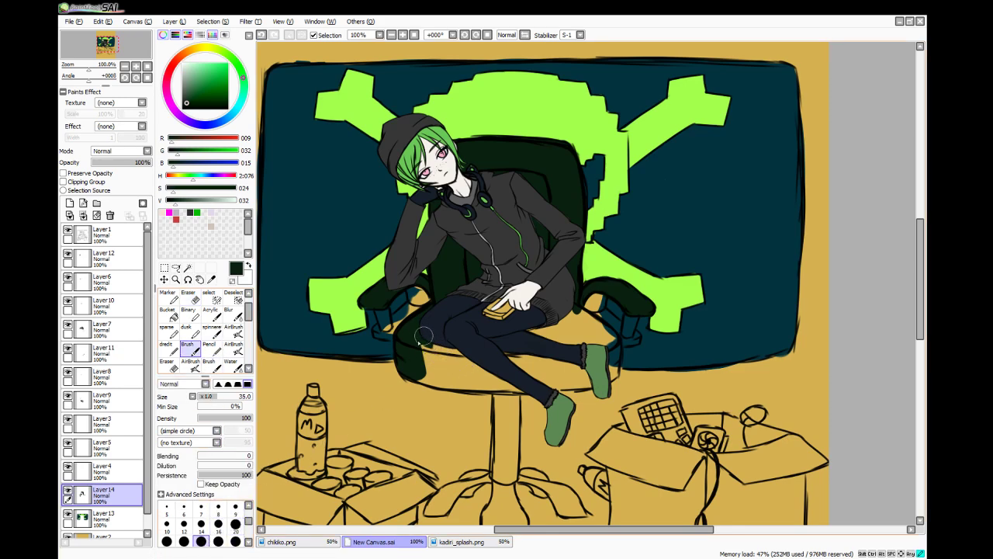
pyautogui.moveTo(423, 335)
pyautogui.mouseDown()
pyautogui.moveTo(427, 375)
pyautogui.moveTo(416, 369)
pyautogui.moveTo(452, 370)
pyautogui.moveTo(412, 370)
pyautogui.moveTo(485, 379)
pyautogui.moveTo(445, 377)
pyautogui.moveTo(443, 359)
pyautogui.moveTo(562, 363)
pyautogui.moveTo(559, 339)
pyautogui.moveTo(539, 332)
pyautogui.moveTo(525, 359)
pyautogui.moveTo(485, 374)
pyautogui.moveTo(594, 380)
pyautogui.mouseUp()
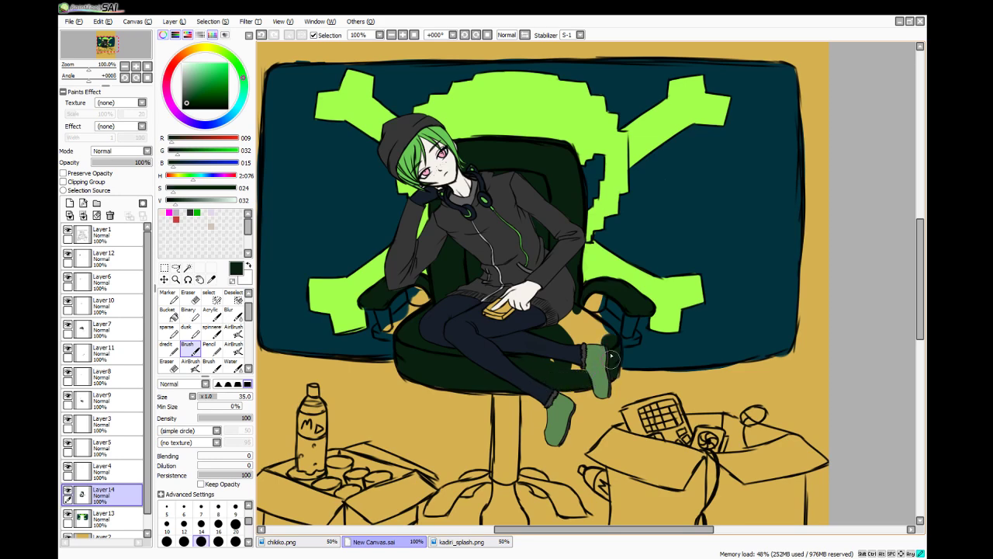
pyautogui.moveTo(607, 341)
pyautogui.mouseDown()
pyautogui.moveTo(541, 346)
pyautogui.moveTo(571, 360)
pyautogui.moveTo(599, 349)
pyautogui.moveTo(596, 325)
pyautogui.moveTo(610, 353)
pyautogui.moveTo(567, 319)
pyautogui.moveTo(602, 365)
pyautogui.moveTo(564, 331)
pyautogui.moveTo(569, 364)
pyautogui.mouseUp()
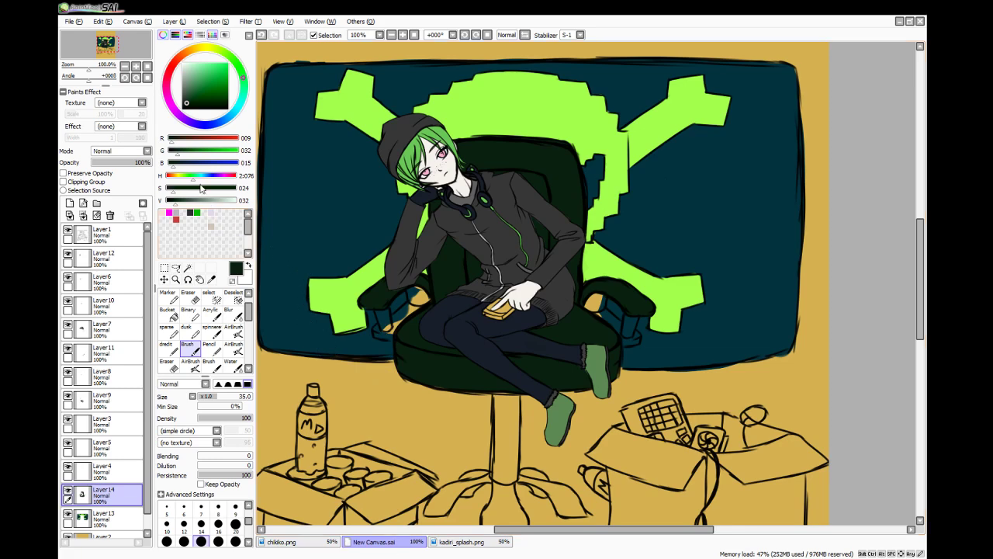
# - Mix a pale blue-grey (203, 210, 226) and fill the chair's central column on a new layer beneath the dark green chair layer
pyautogui.moveTo(188, 179); pyautogui.dragTo(208, 181)
pyautogui.click(227, 201)
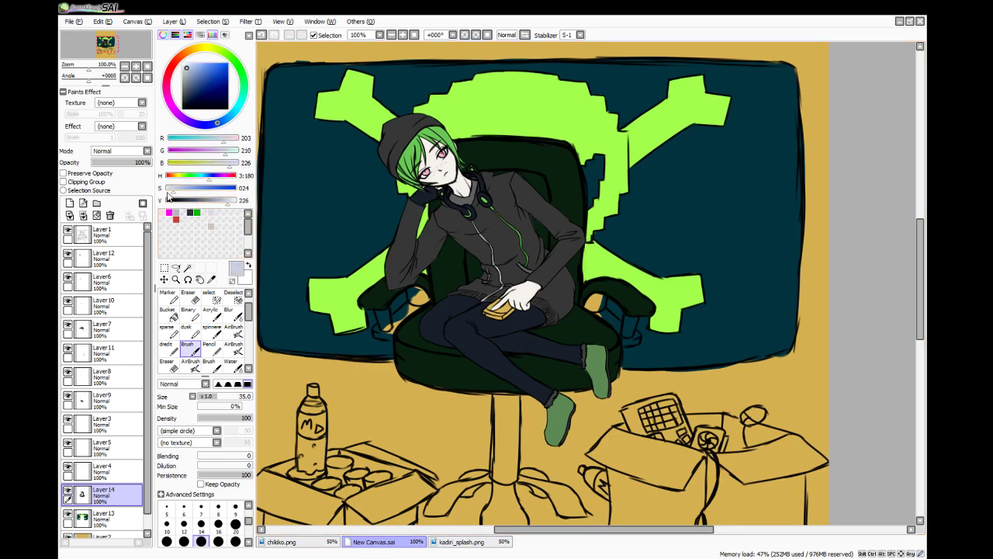
pyautogui.click(89, 521)
pyautogui.click(70, 204)
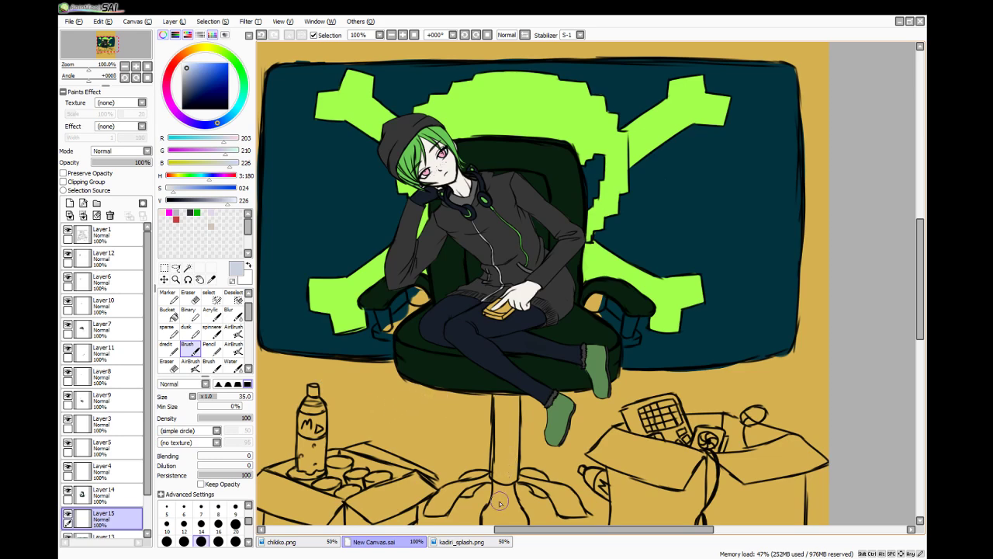
pyautogui.moveTo(503, 485)
pyautogui.mouseDown()
pyautogui.moveTo(501, 394)
pyautogui.moveTo(500, 466)
pyautogui.moveTo(510, 391)
pyautogui.moveTo(508, 444)
pyautogui.moveTo(509, 413)
pyautogui.mouseUp()
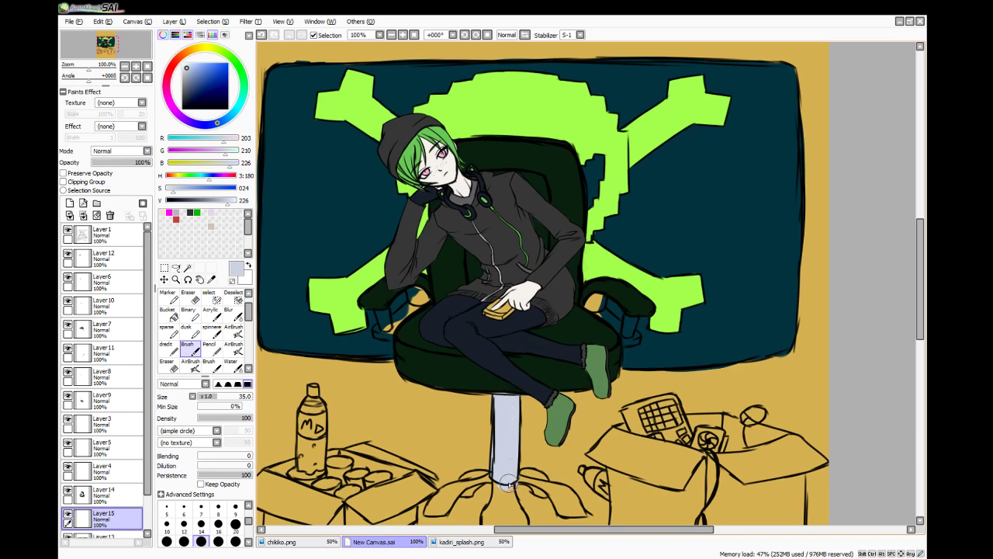
pyautogui.click(195, 301)
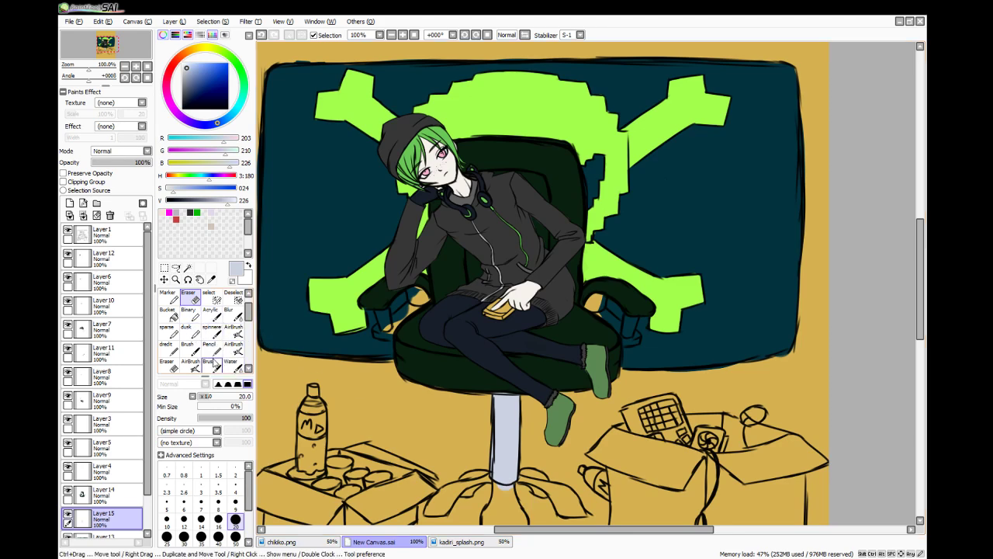
# - Fill the left armrest's support brackets with the pale blue-grey using the size 9 Pencil
pyautogui.click(209, 349)
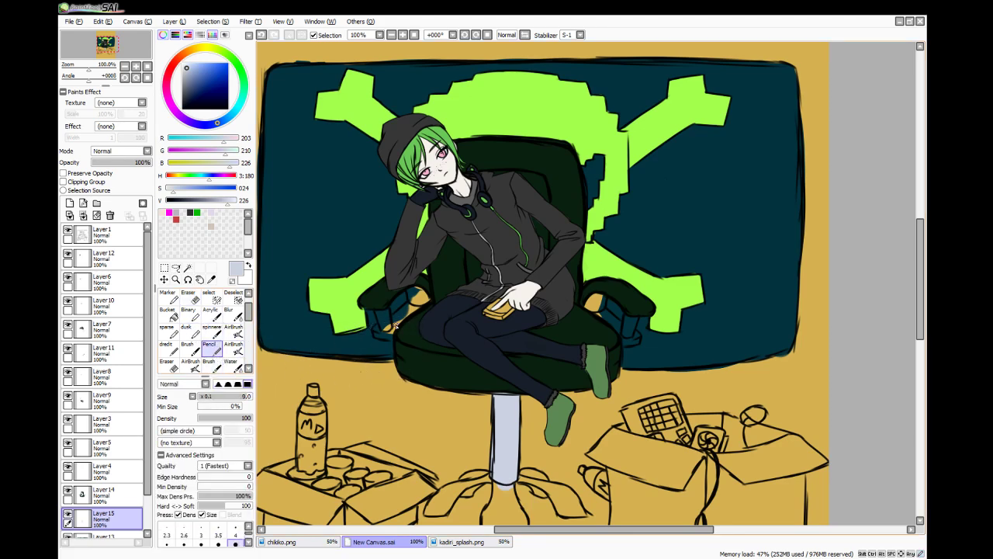
pyautogui.scroll(4, 395, 326)
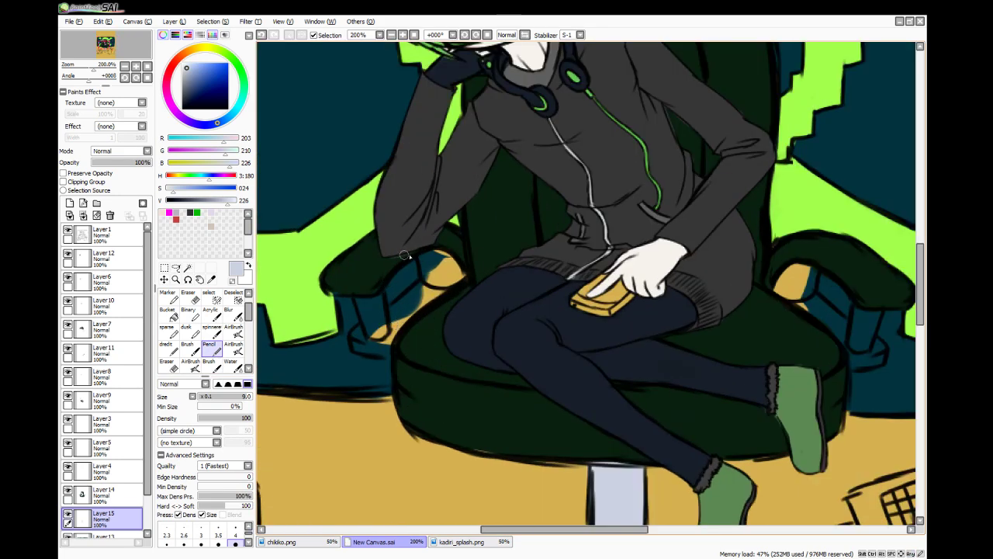
pyautogui.moveTo(404, 254)
pyautogui.mouseDown()
pyautogui.moveTo(429, 281)
pyautogui.moveTo(434, 263)
pyautogui.moveTo(433, 285)
pyautogui.moveTo(447, 252)
pyautogui.moveTo(464, 272)
pyautogui.moveTo(421, 292)
pyautogui.moveTo(420, 309)
pyautogui.moveTo(387, 353)
pyautogui.moveTo(400, 351)
pyautogui.moveTo(381, 332)
pyautogui.mouseUp()
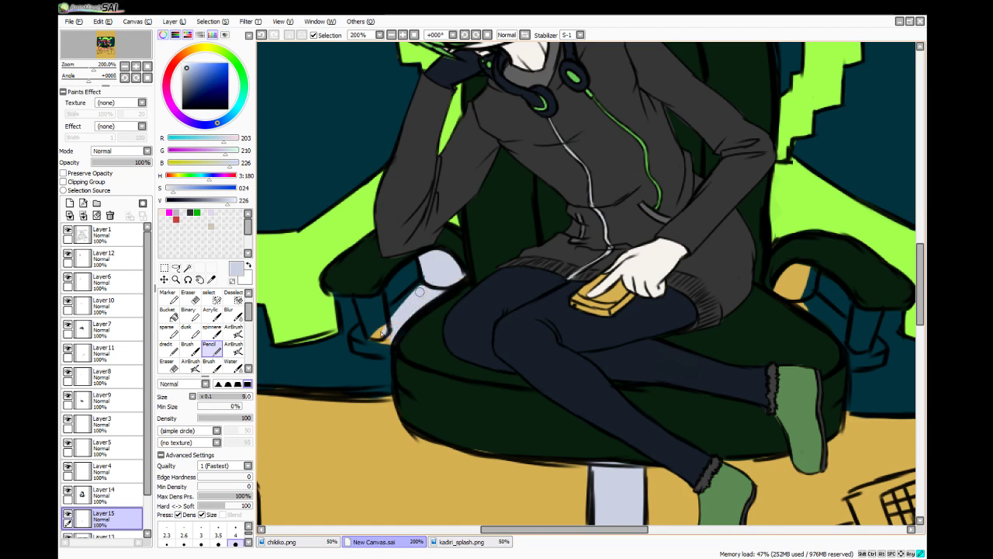
pyautogui.moveTo(419, 292)
pyautogui.mouseDown()
pyautogui.moveTo(378, 319)
pyautogui.moveTo(355, 297)
pyautogui.moveTo(383, 313)
pyautogui.moveTo(360, 299)
pyautogui.moveTo(368, 343)
pyautogui.moveTo(369, 331)
pyautogui.moveTo(355, 344)
pyautogui.moveTo(356, 334)
pyautogui.moveTo(391, 353)
pyautogui.mouseUp()
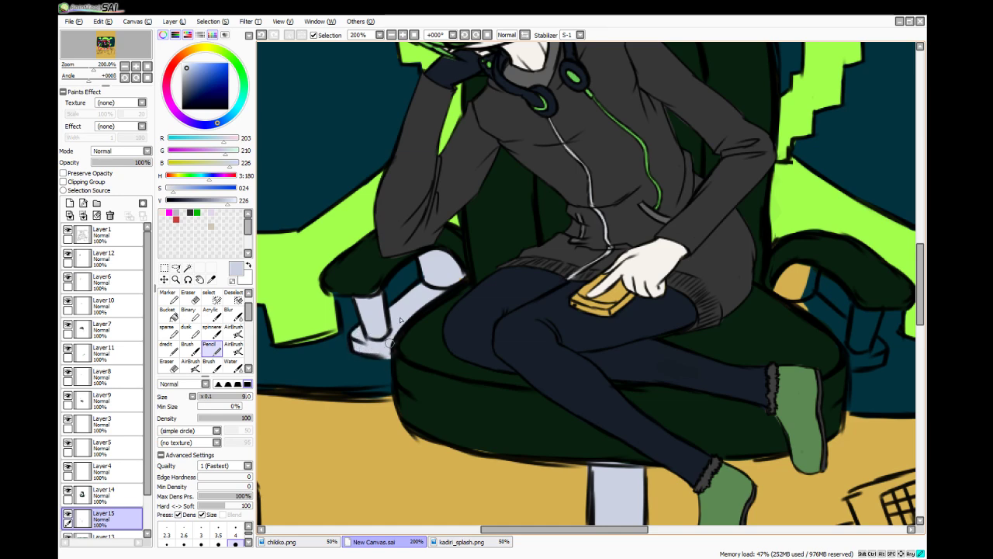
# - Fill the right armrest's support brackets with the pale blue-grey using the size 9 Pencil
pyautogui.moveTo(485, 528); pyautogui.dragTo(525, 528)
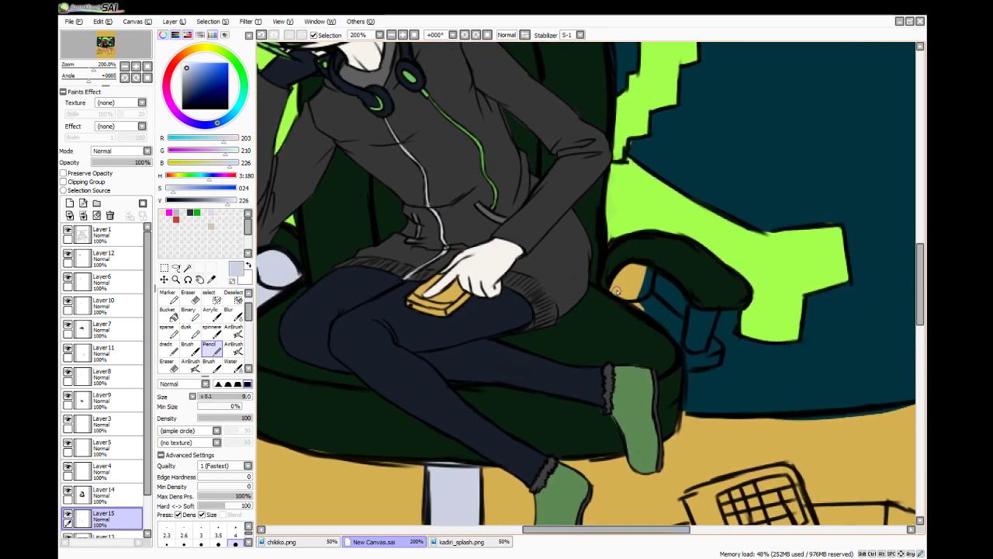
pyautogui.moveTo(617, 291)
pyautogui.mouseDown()
pyautogui.moveTo(640, 306)
pyautogui.moveTo(654, 270)
pyautogui.moveTo(660, 322)
pyautogui.moveTo(638, 292)
pyautogui.moveTo(660, 326)
pyautogui.moveTo(639, 298)
pyautogui.moveTo(676, 332)
pyautogui.moveTo(640, 290)
pyautogui.moveTo(669, 316)
pyautogui.moveTo(665, 291)
pyautogui.mouseUp()
pyautogui.press('e')
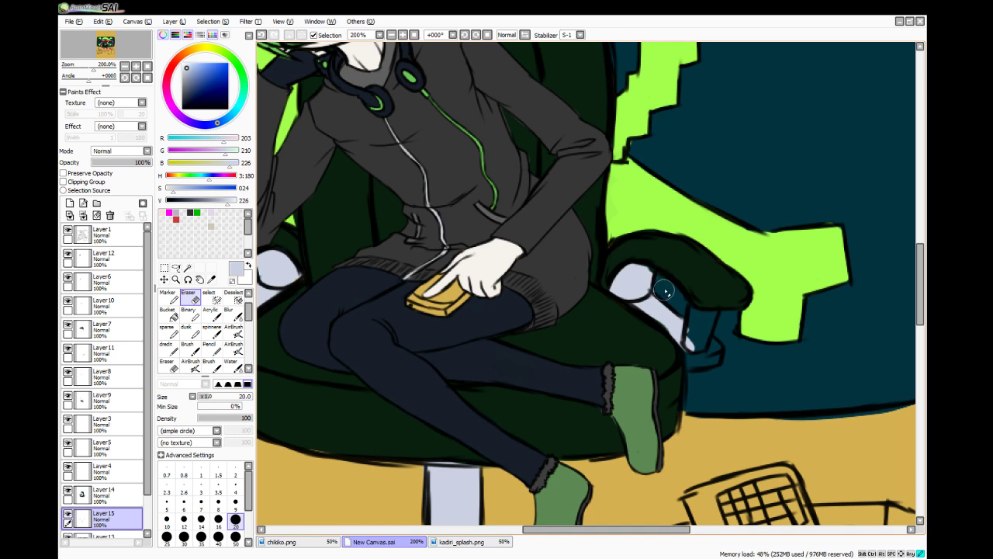
pyautogui.click(209, 348)
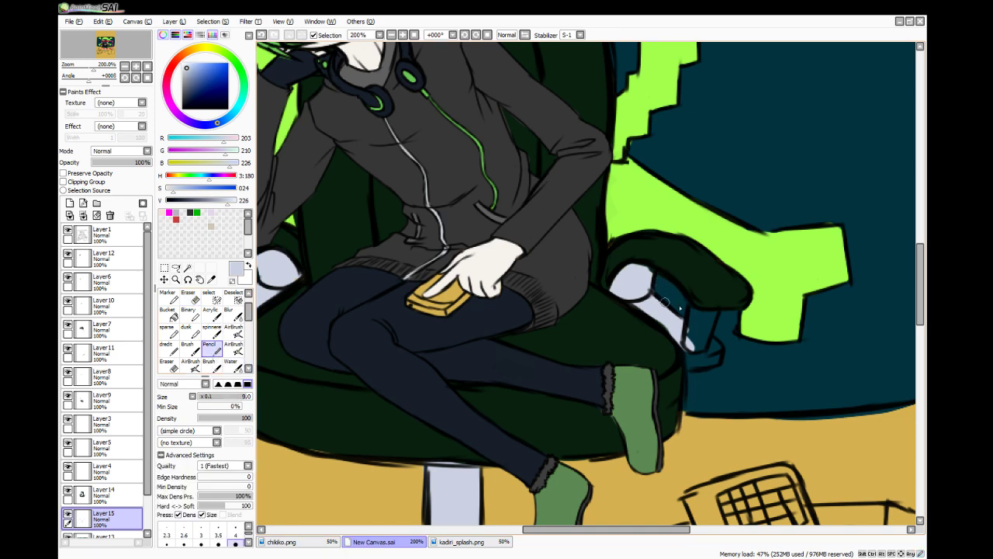
pyautogui.moveTo(696, 295)
pyautogui.mouseDown()
pyautogui.moveTo(693, 334)
pyautogui.moveTo(699, 302)
pyautogui.moveTo(691, 345)
pyautogui.moveTo(711, 304)
pyautogui.moveTo(689, 358)
pyautogui.mouseUp()
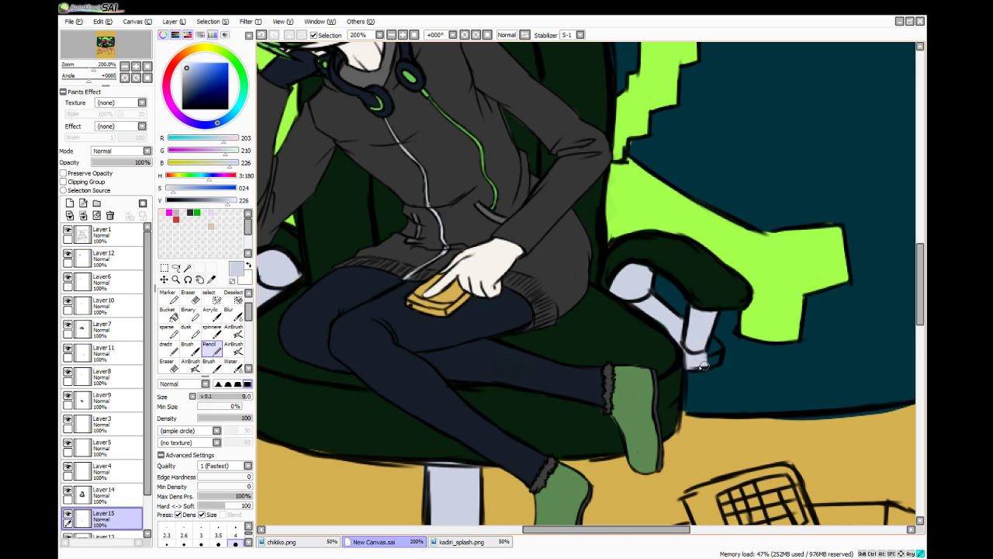
pyautogui.moveTo(717, 354)
pyautogui.mouseDown()
pyautogui.moveTo(708, 342)
pyautogui.moveTo(706, 353)
pyautogui.mouseUp()
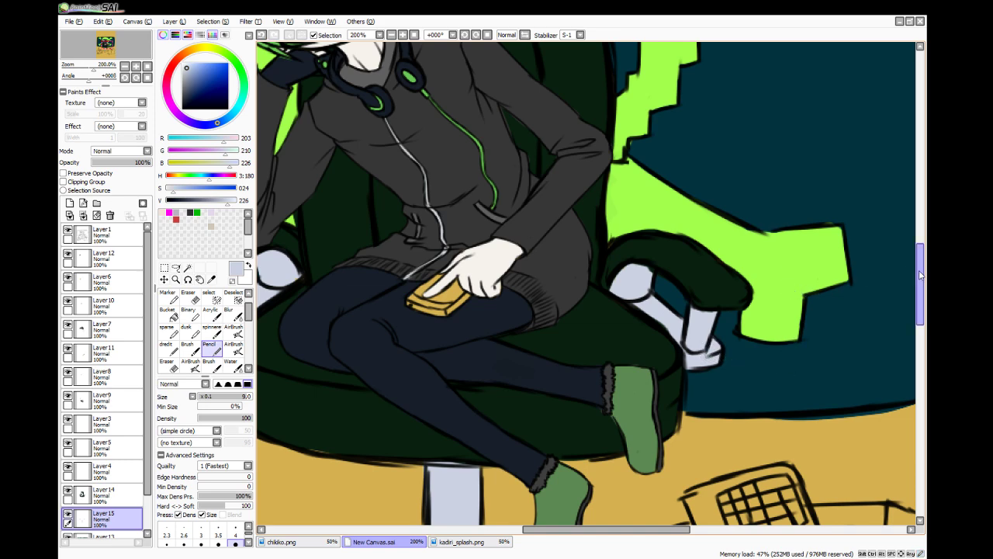
# - Fill the chair base's front foot with pale blue-grey, edging it with the size 9 Pencil and filling the middle with the size 35 Brush
pyautogui.moveTo(921, 277); pyautogui.dragTo(921, 350)
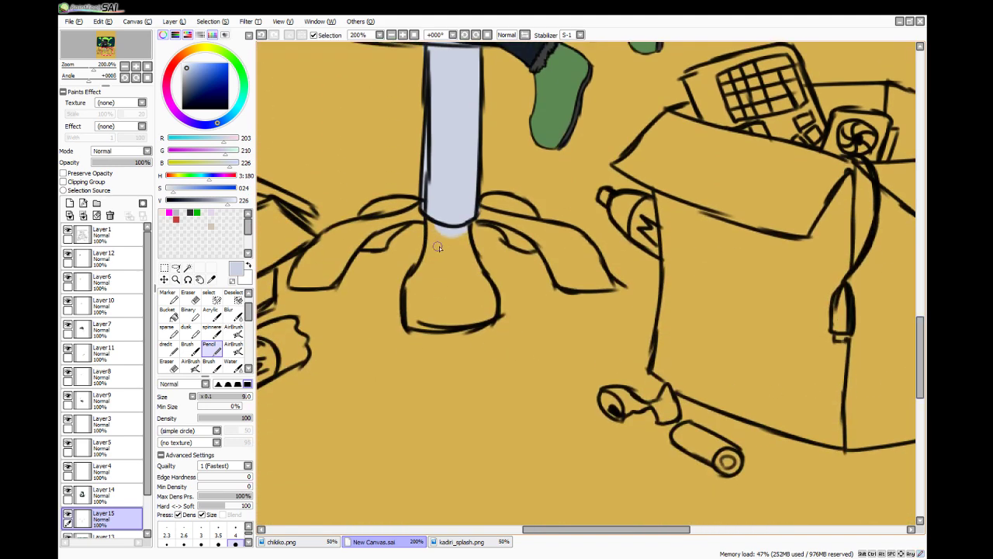
pyautogui.moveTo(430, 227)
pyautogui.mouseDown()
pyautogui.moveTo(414, 304)
pyautogui.moveTo(411, 280)
pyautogui.moveTo(417, 303)
pyautogui.moveTo(409, 280)
pyautogui.moveTo(410, 318)
pyautogui.mouseUp()
pyautogui.moveTo(407, 284)
pyautogui.mouseDown()
pyautogui.moveTo(410, 321)
pyautogui.moveTo(458, 320)
pyautogui.moveTo(436, 329)
pyautogui.moveTo(461, 323)
pyautogui.moveTo(467, 334)
pyautogui.moveTo(412, 339)
pyautogui.moveTo(486, 332)
pyautogui.moveTo(409, 342)
pyautogui.mouseUp()
pyautogui.click(190, 297)
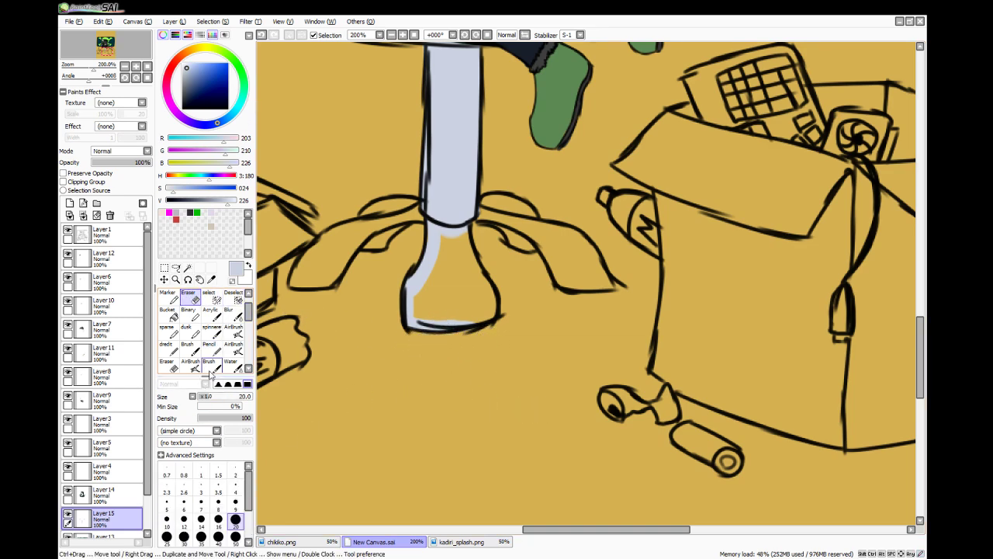
pyautogui.click(187, 347)
pyautogui.moveTo(440, 303)
pyautogui.mouseDown()
pyautogui.moveTo(451, 231)
pyautogui.moveTo(477, 306)
pyautogui.moveTo(481, 298)
pyautogui.moveTo(474, 307)
pyautogui.moveTo(447, 289)
pyautogui.mouseUp()
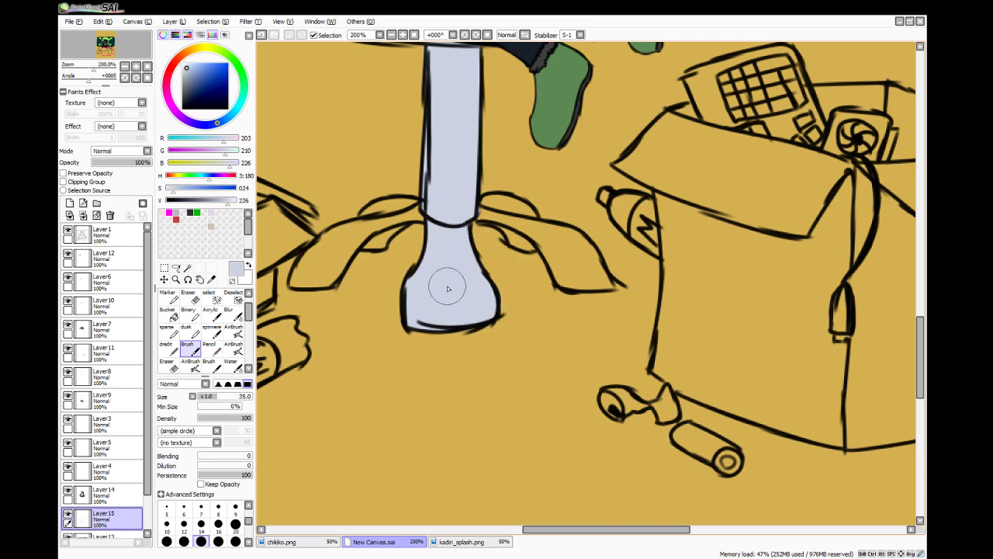
pyautogui.click(209, 349)
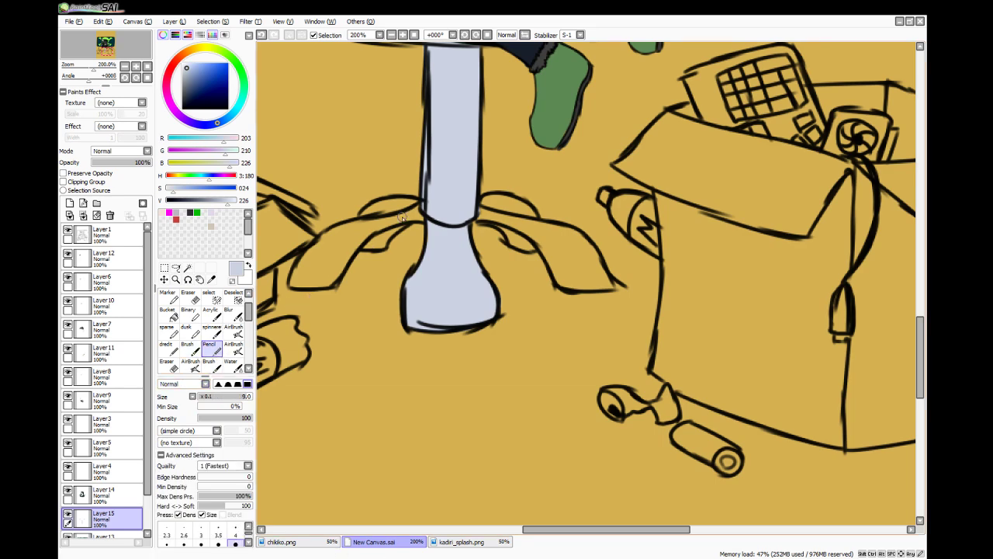
# - Fill the chair base's long left leg and the rear leg above it with pale blue-grey using the size 9 Pencil
pyautogui.moveTo(299, 249)
pyautogui.mouseDown()
pyautogui.moveTo(298, 287)
pyautogui.moveTo(302, 261)
pyautogui.moveTo(296, 281)
pyautogui.moveTo(322, 239)
pyautogui.moveTo(315, 258)
pyautogui.moveTo(332, 239)
pyautogui.moveTo(313, 263)
pyautogui.moveTo(357, 229)
pyautogui.moveTo(315, 242)
pyautogui.moveTo(427, 211)
pyautogui.moveTo(368, 214)
pyautogui.moveTo(393, 200)
pyautogui.mouseUp()
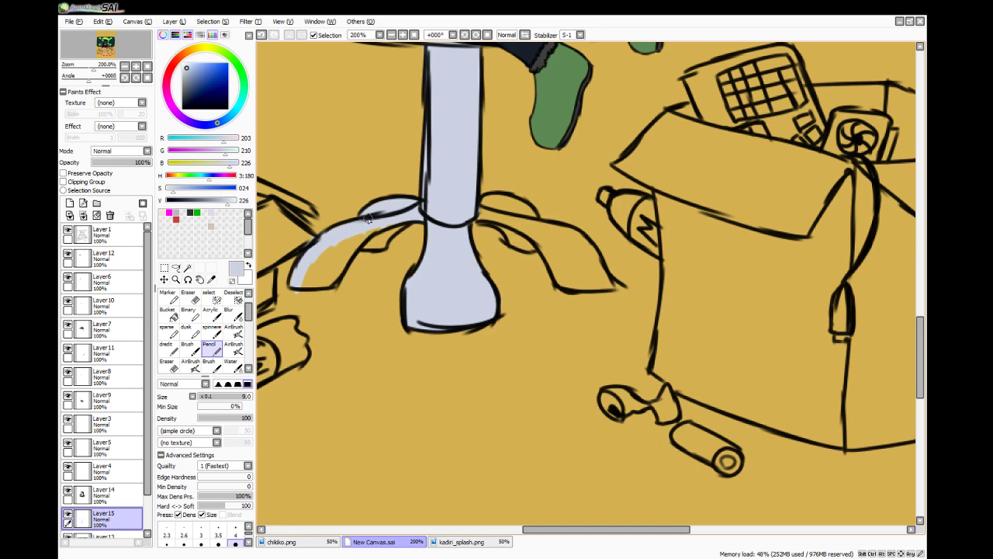
pyautogui.moveTo(302, 284); pyautogui.dragTo(308, 290)
pyautogui.moveTo(296, 277)
pyautogui.mouseDown()
pyautogui.moveTo(321, 282)
pyautogui.moveTo(336, 272)
pyautogui.moveTo(329, 286)
pyautogui.moveTo(366, 228)
pyautogui.moveTo(343, 263)
pyautogui.moveTo(398, 220)
pyautogui.moveTo(351, 235)
pyautogui.moveTo(342, 251)
pyautogui.moveTo(350, 234)
pyautogui.moveTo(329, 280)
pyautogui.moveTo(335, 248)
pyautogui.moveTo(314, 264)
pyautogui.mouseUp()
pyautogui.click(187, 296)
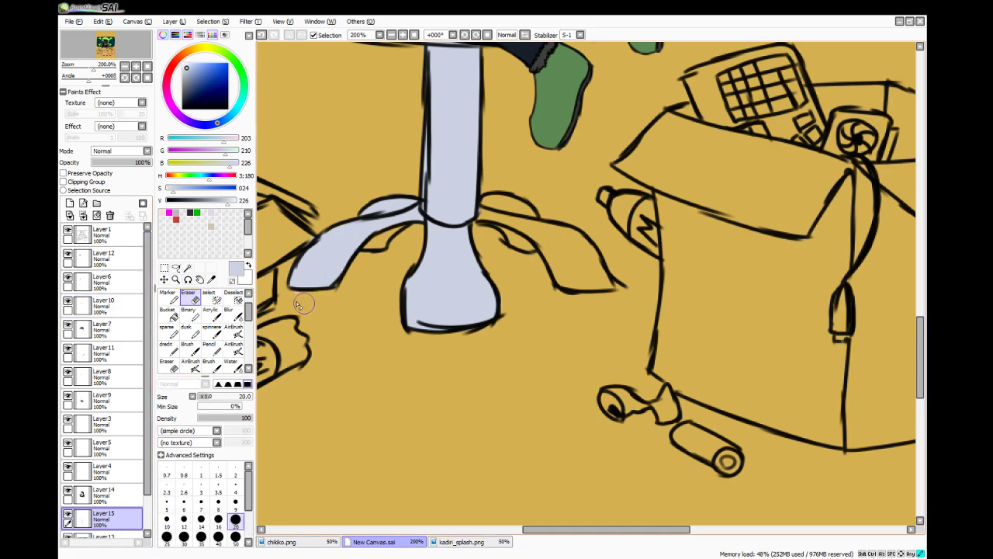
# - Fill the chair base's legs on the right side with pale blue-grey using the size 9 Pencil
pyautogui.click(230, 363)
pyautogui.click(215, 352)
pyautogui.click(171, 351)
pyautogui.click(194, 351)
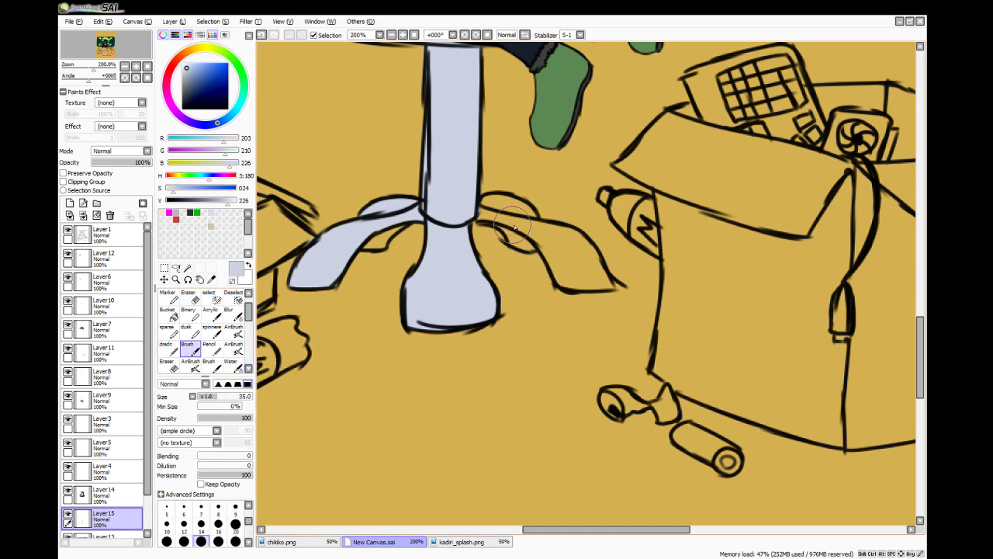
pyautogui.click(209, 351)
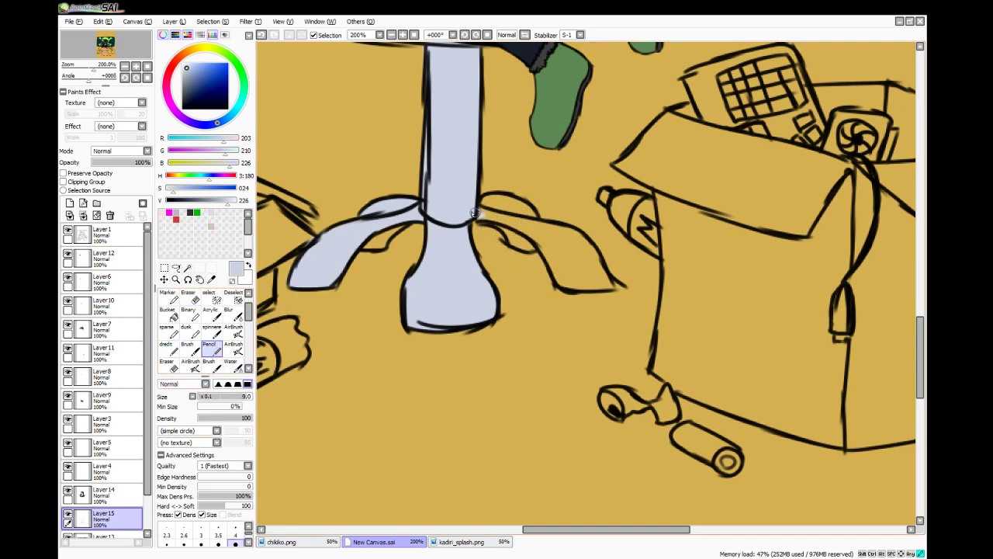
pyautogui.moveTo(504, 218)
pyautogui.mouseDown()
pyautogui.moveTo(529, 214)
pyautogui.moveTo(487, 198)
pyautogui.moveTo(519, 214)
pyautogui.moveTo(511, 201)
pyautogui.moveTo(532, 221)
pyautogui.moveTo(528, 251)
pyautogui.moveTo(505, 230)
pyautogui.moveTo(504, 214)
pyautogui.moveTo(502, 228)
pyautogui.moveTo(493, 219)
pyautogui.moveTo(513, 224)
pyautogui.moveTo(483, 220)
pyautogui.moveTo(529, 243)
pyautogui.moveTo(500, 249)
pyautogui.mouseUp()
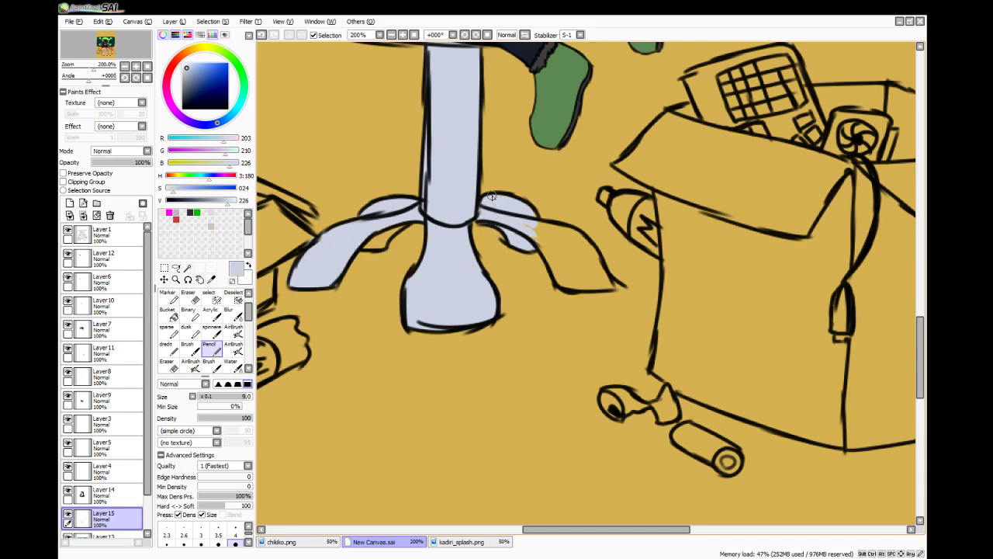
pyautogui.moveTo(528, 227)
pyautogui.mouseDown()
pyautogui.moveTo(576, 250)
pyautogui.moveTo(527, 225)
pyautogui.moveTo(525, 207)
pyautogui.moveTo(543, 254)
pyautogui.moveTo(528, 238)
pyautogui.moveTo(555, 255)
pyautogui.moveTo(534, 232)
pyautogui.moveTo(545, 241)
pyautogui.moveTo(561, 272)
pyautogui.moveTo(539, 247)
pyautogui.moveTo(564, 283)
pyautogui.moveTo(613, 281)
pyautogui.moveTo(584, 284)
pyautogui.moveTo(619, 290)
pyautogui.moveTo(568, 236)
pyautogui.moveTo(542, 229)
pyautogui.moveTo(585, 257)
pyautogui.moveTo(549, 229)
pyautogui.moveTo(596, 249)
pyautogui.moveTo(575, 252)
pyautogui.moveTo(593, 279)
pyautogui.moveTo(577, 249)
pyautogui.moveTo(560, 242)
pyautogui.moveTo(571, 272)
pyautogui.mouseUp()
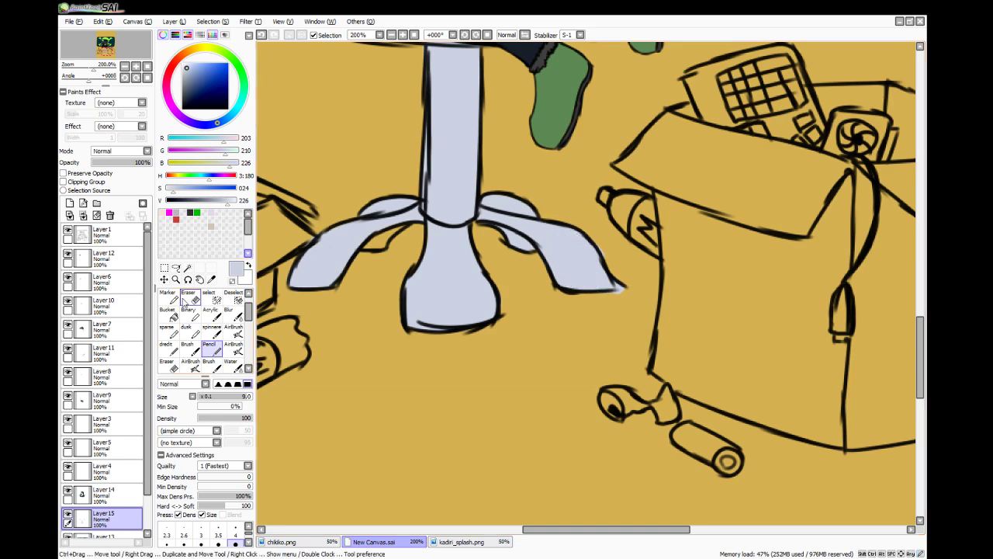
pyautogui.press('e')
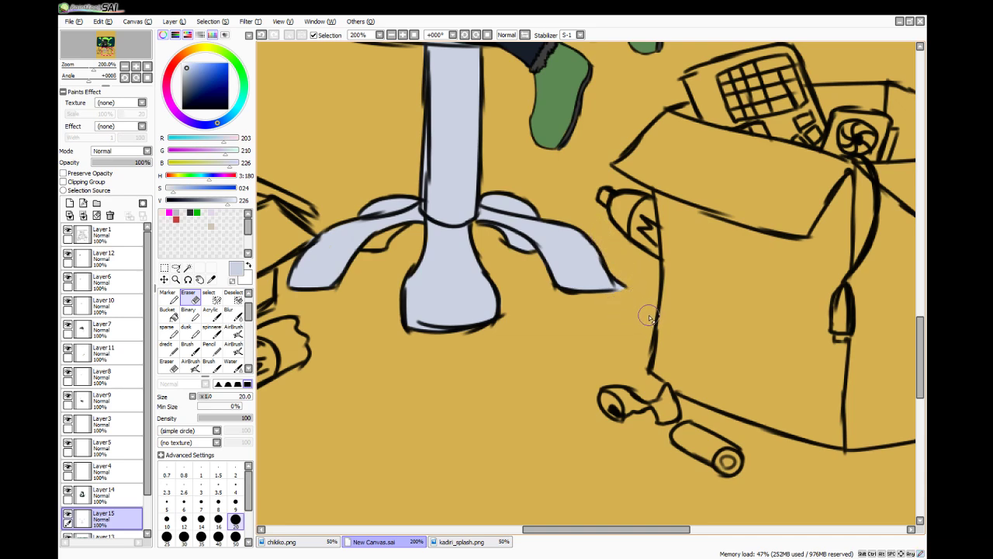
# - Fill the small leg section beneath the chair base's left leg with pale blue-grey using the size 9 Pencil
pyautogui.click(186, 347)
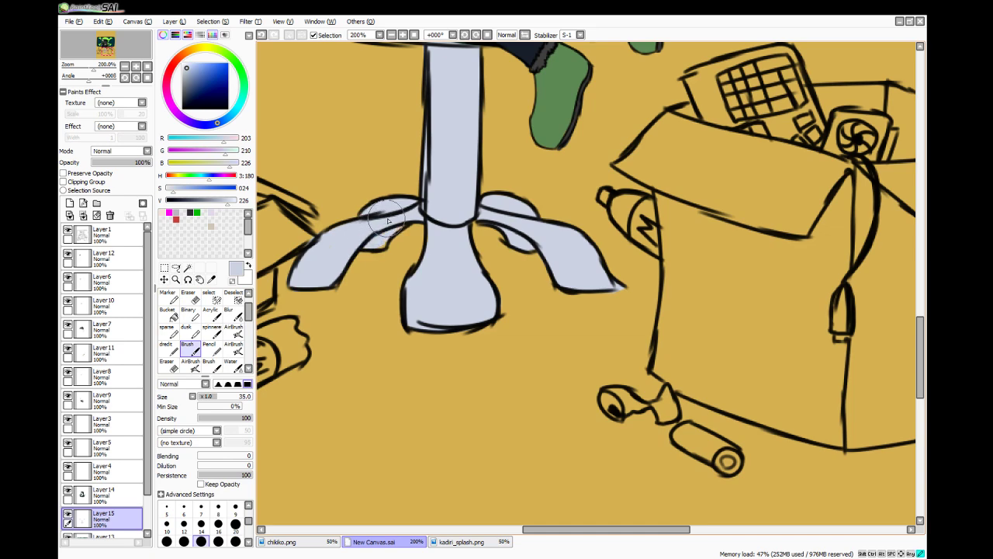
pyautogui.click(210, 347)
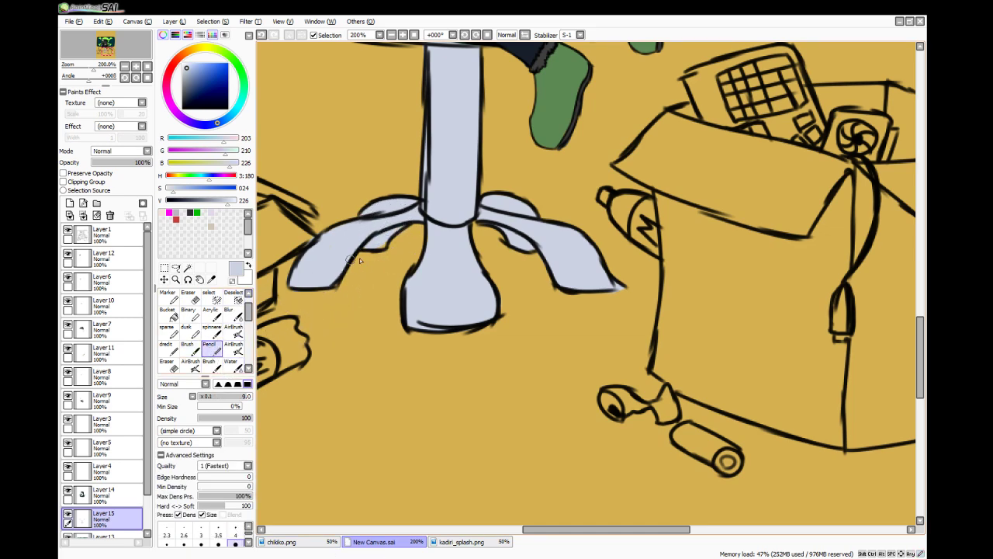
pyautogui.moveTo(390, 227); pyautogui.dragTo(417, 218)
pyautogui.press('e')
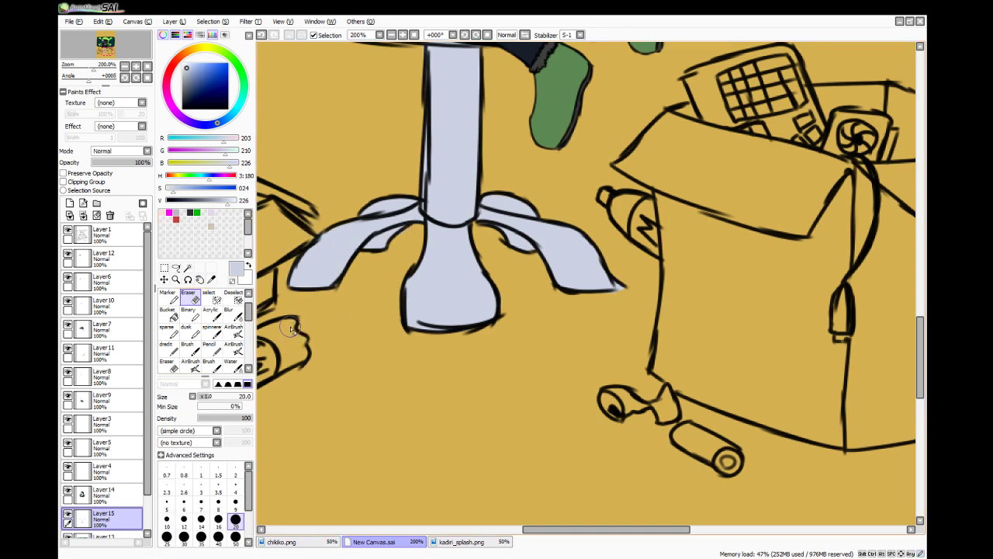
# - Sample the bright green (162, 255, 76) from the crossbones and add a new layer directly above the pale blue-grey layer
pyautogui.scroll(-2, 292, 329)
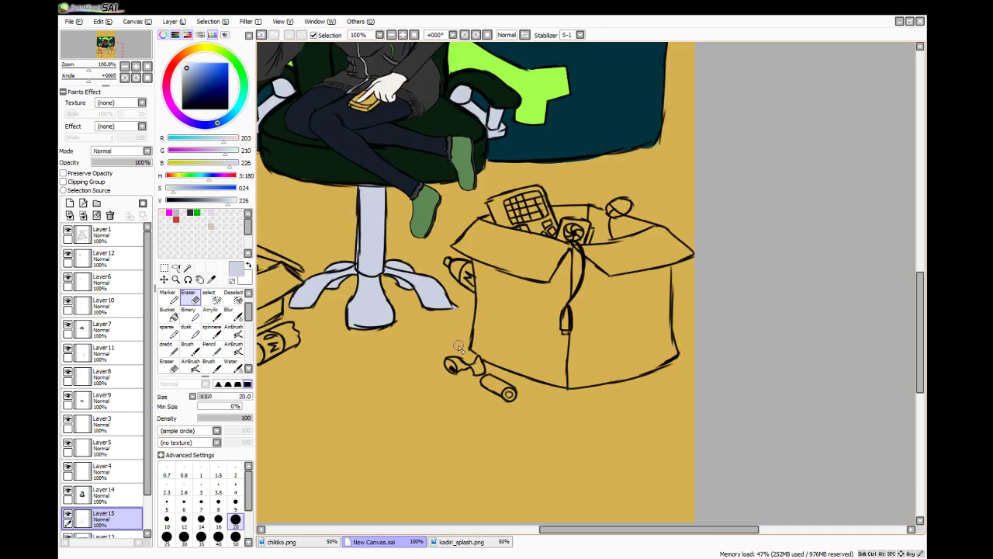
pyautogui.hscroll(-3, 581, 506)
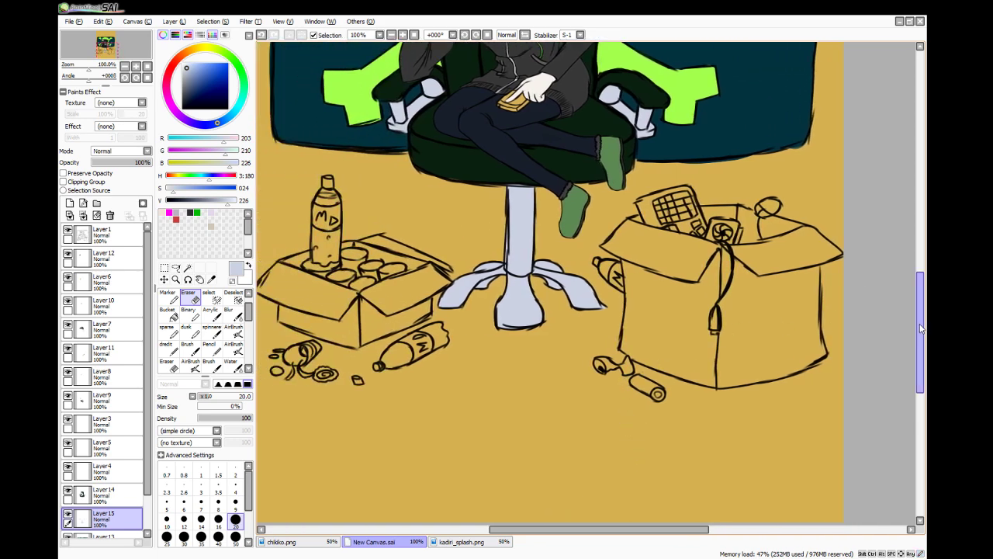
pyautogui.moveTo(919, 325); pyautogui.dragTo(894, 273)
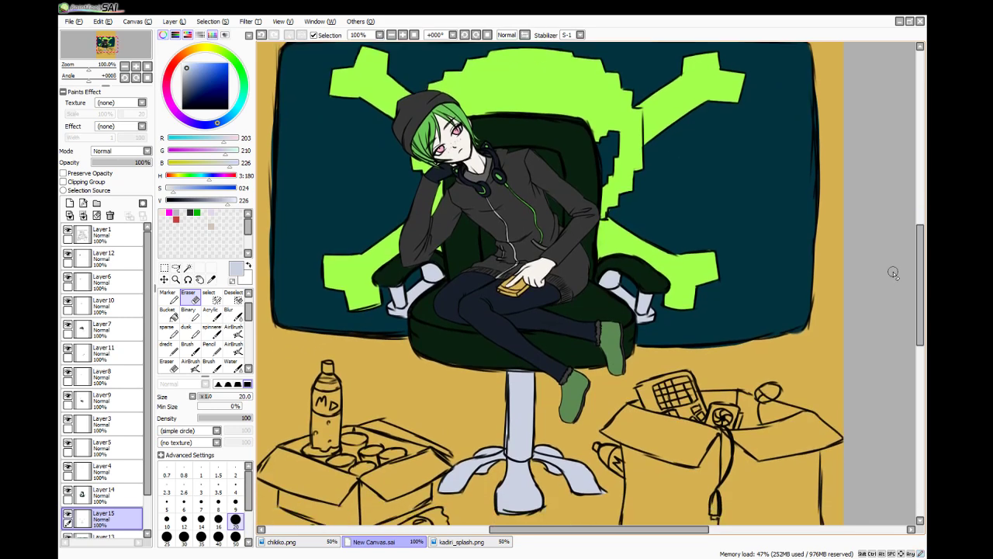
pyautogui.moveTo(920, 318); pyautogui.dragTo(921, 349)
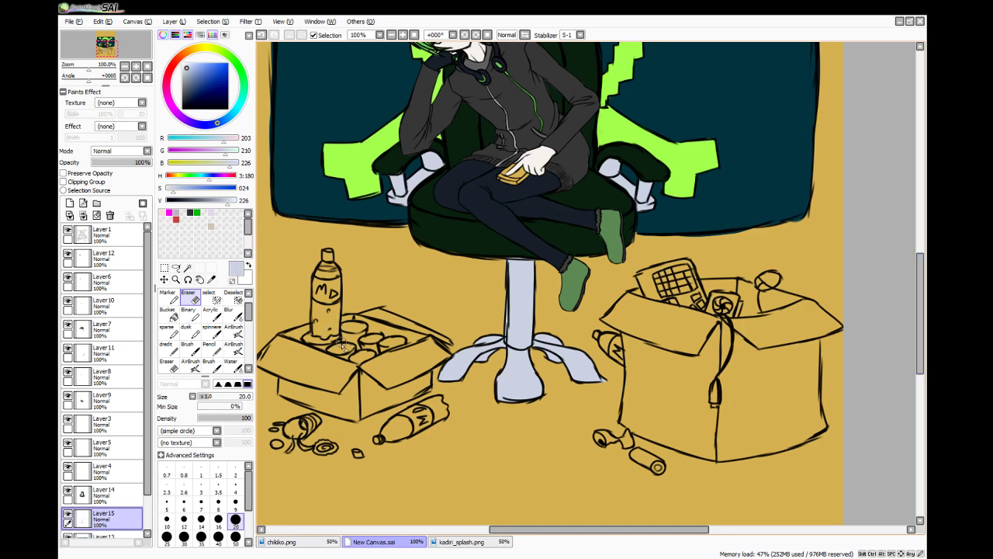
pyautogui.click(211, 281)
pyautogui.click(348, 164)
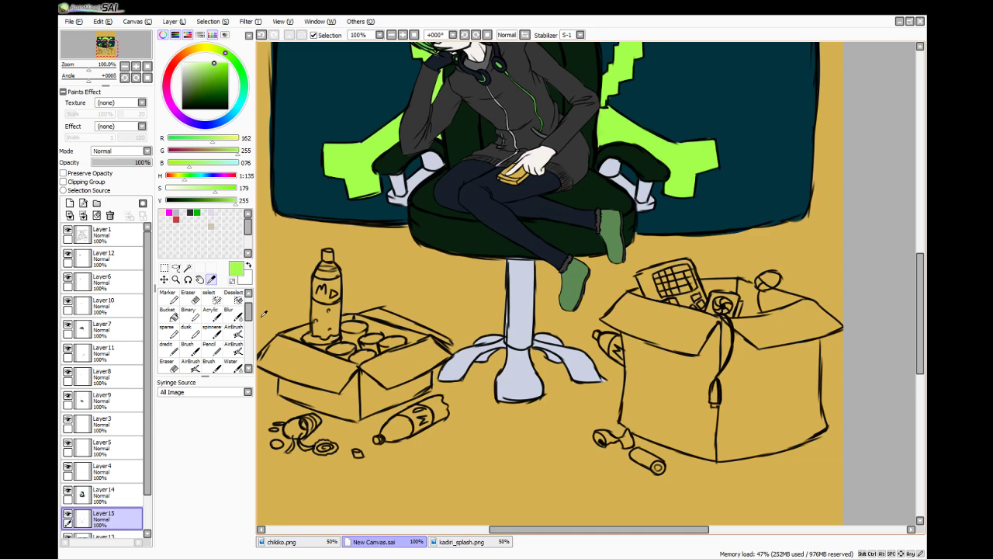
pyautogui.click(454, 352)
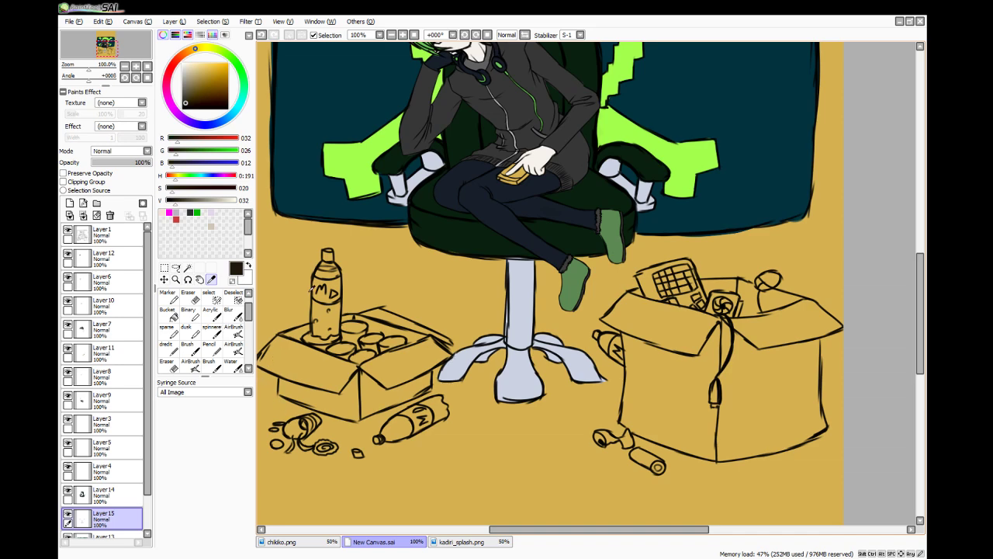
pyautogui.click(359, 158)
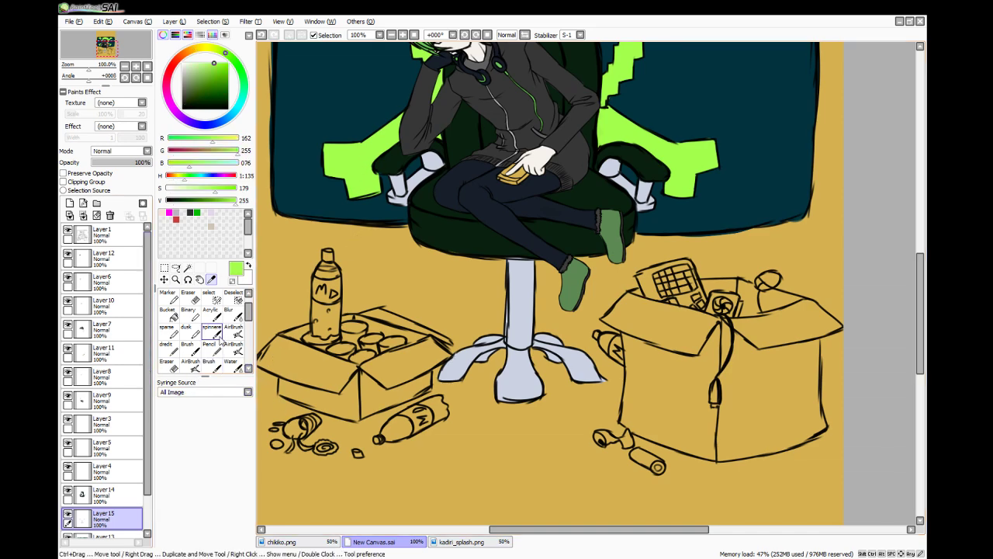
pyautogui.click(211, 346)
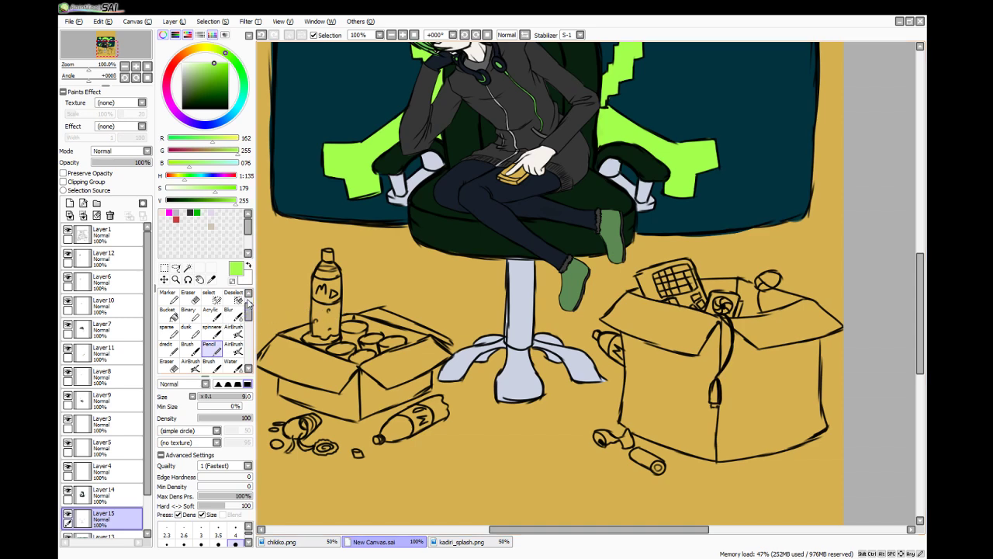
pyautogui.click(70, 204)
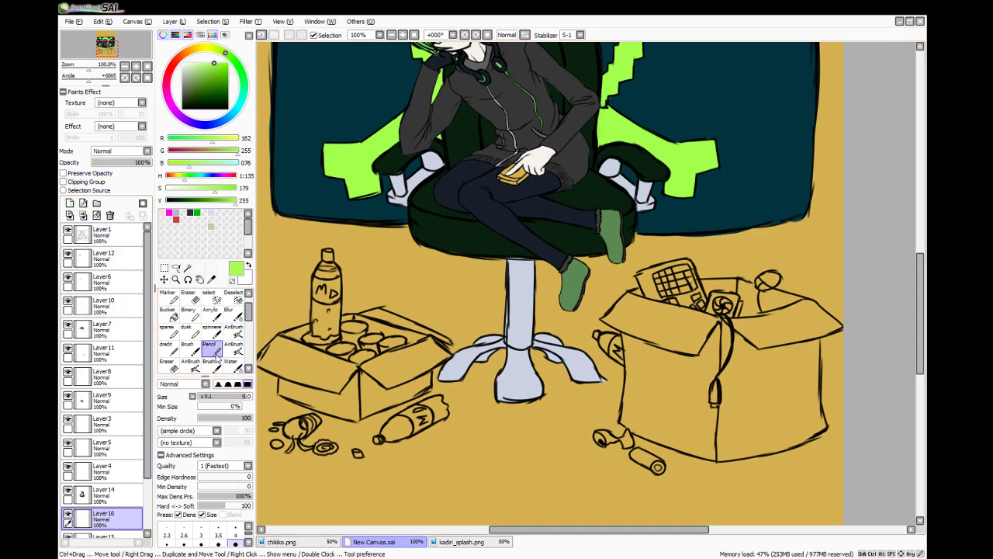
# - Fill the upright bottle in the left box with bright green using the size 35 Brush, finishing its base with the size 9 Pencil
pyautogui.click(187, 346)
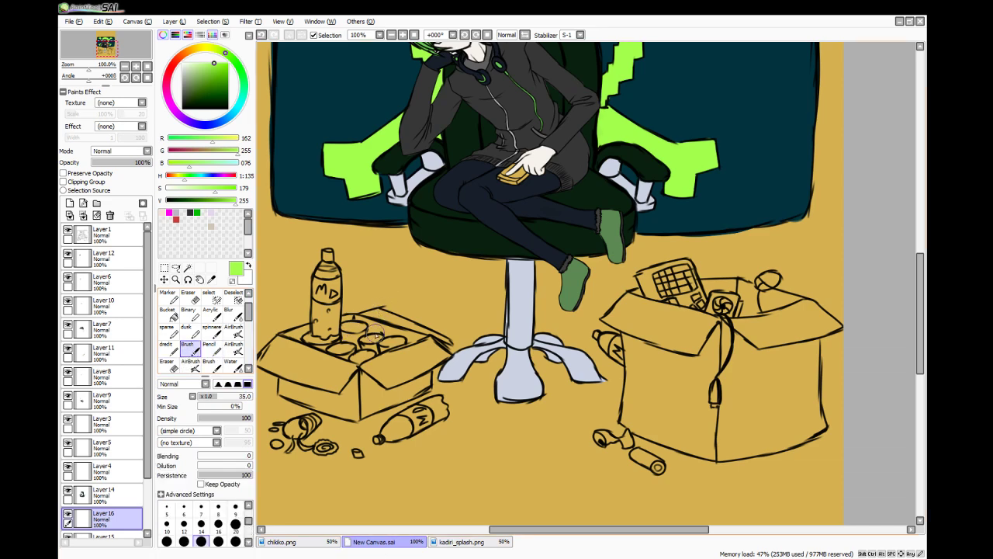
pyautogui.scroll(-1, 618, 378)
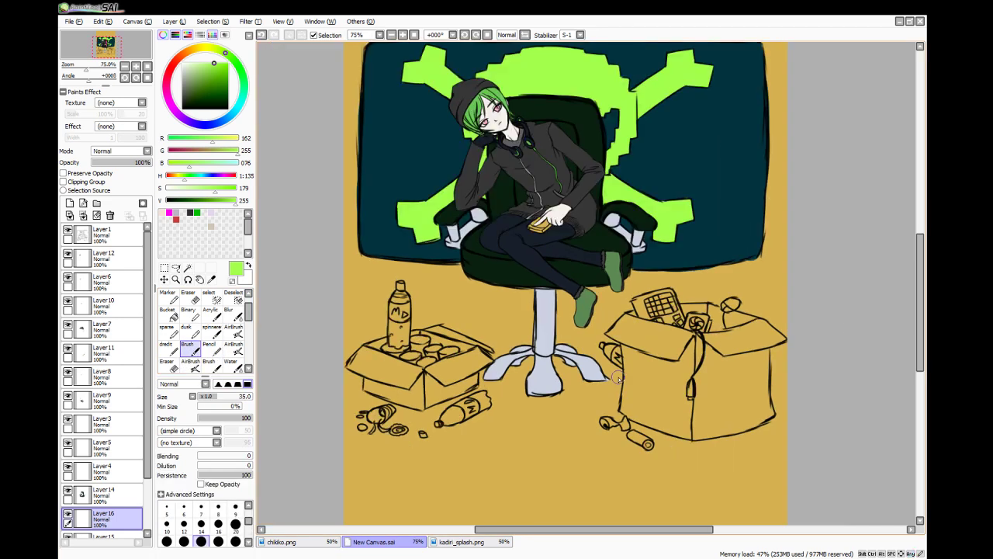
pyautogui.scroll(3, 618, 378)
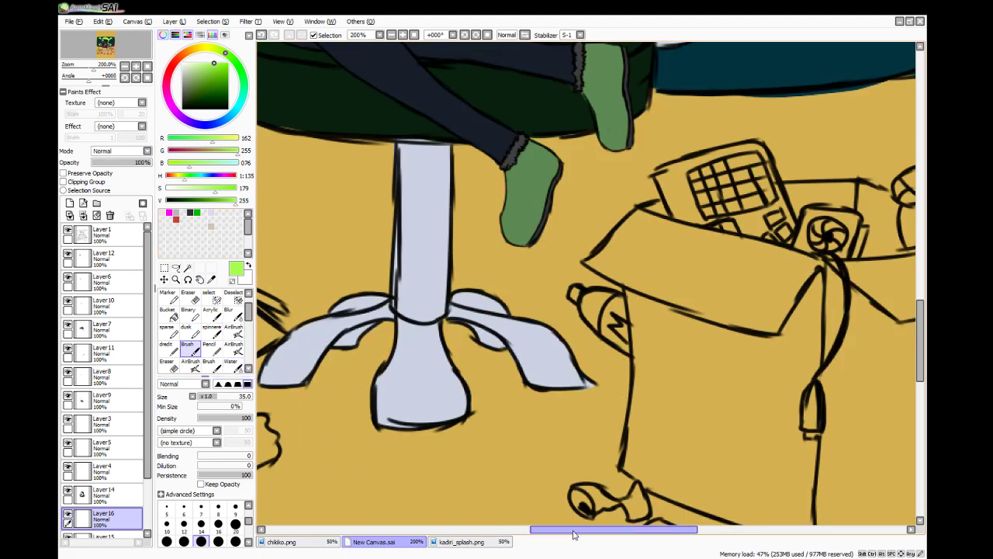
pyautogui.moveTo(574, 533); pyautogui.dragTo(485, 533)
pyautogui.click(380, 172)
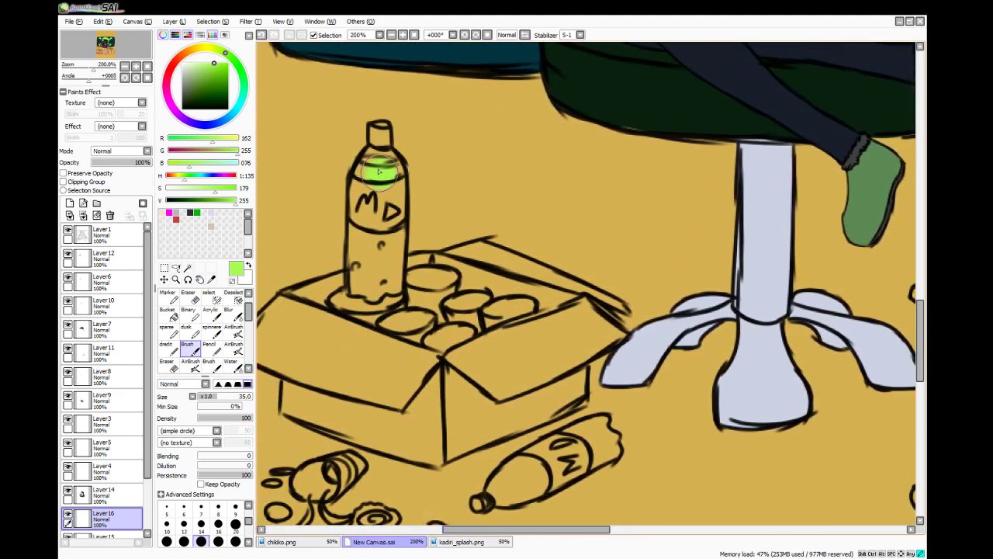
pyautogui.moveTo(379, 172)
pyautogui.mouseDown()
pyautogui.moveTo(365, 162)
pyautogui.moveTo(371, 179)
pyautogui.moveTo(392, 170)
pyautogui.moveTo(368, 213)
pyautogui.moveTo(364, 190)
pyautogui.moveTo(364, 280)
pyautogui.moveTo(353, 288)
pyautogui.moveTo(381, 269)
pyautogui.moveTo(388, 287)
pyautogui.moveTo(392, 178)
pyautogui.moveTo(375, 283)
pyautogui.mouseUp()
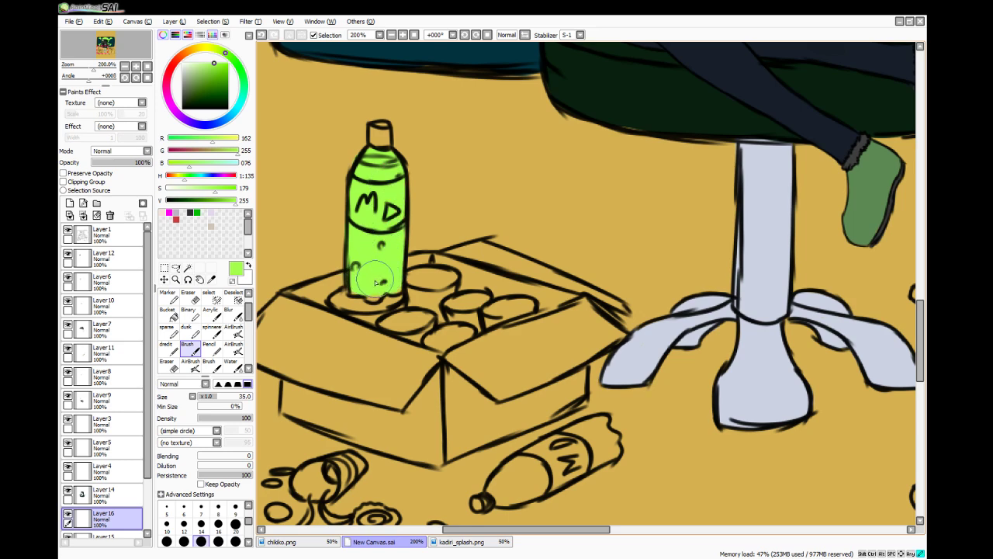
pyautogui.click(210, 348)
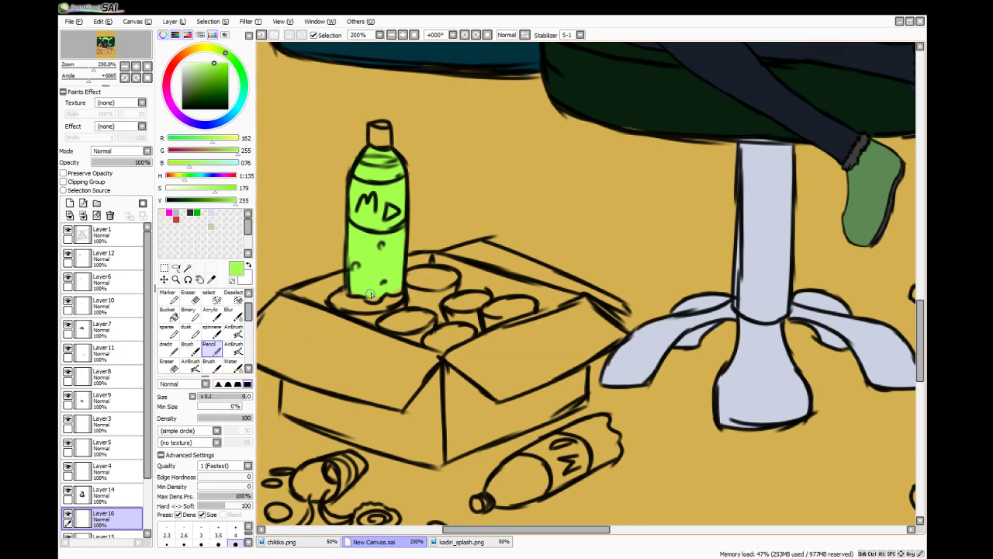
pyautogui.moveTo(398, 284); pyautogui.dragTo(390, 284)
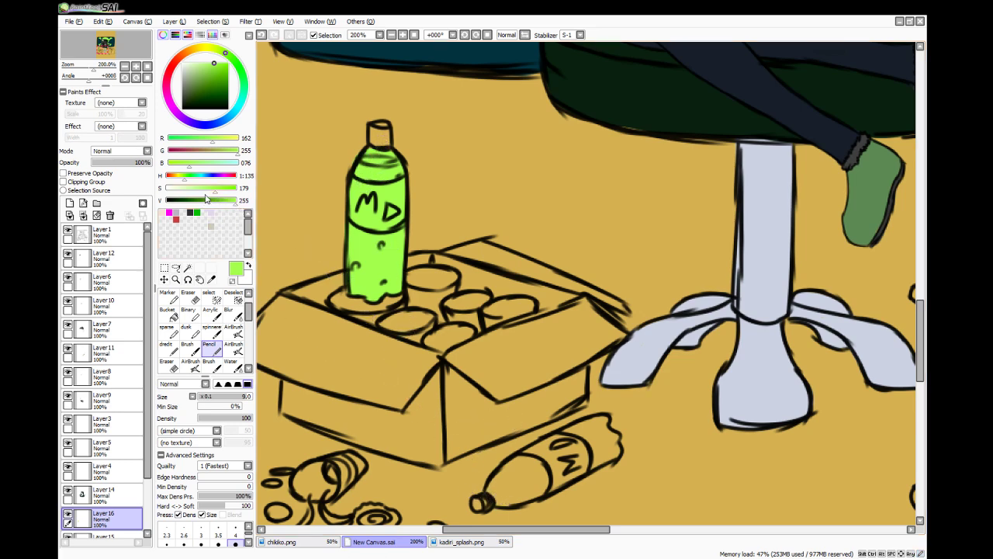
# - Mix a softer green (167, 228, 112) and fill the bottle lying beside the left box, leaving its cap uncoloured
pyautogui.moveTo(233, 203); pyautogui.dragTo(199, 191)
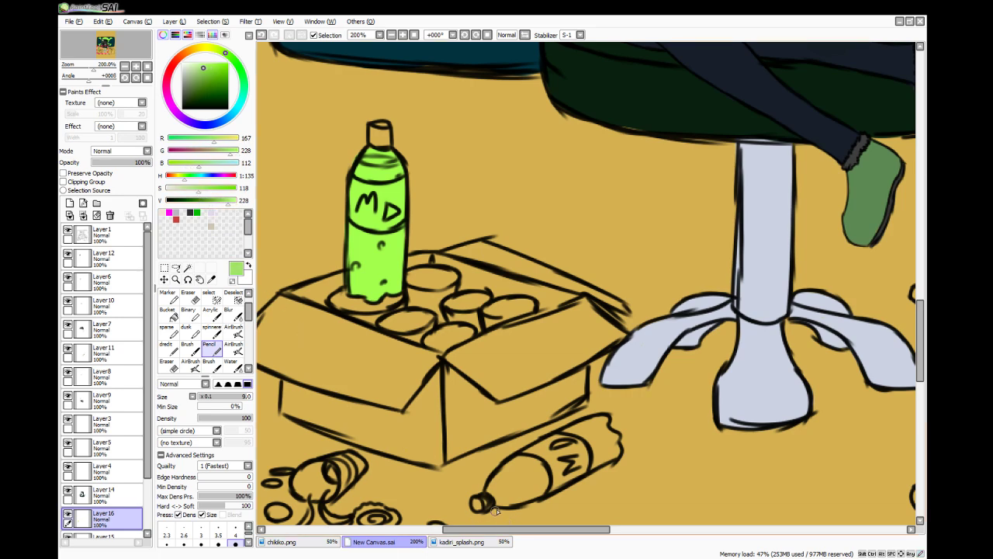
pyautogui.moveTo(490, 487)
pyautogui.mouseDown()
pyautogui.moveTo(498, 503)
pyautogui.moveTo(520, 500)
pyautogui.moveTo(549, 476)
pyautogui.moveTo(509, 494)
pyautogui.moveTo(531, 466)
pyautogui.moveTo(504, 488)
pyautogui.moveTo(524, 461)
pyautogui.mouseUp()
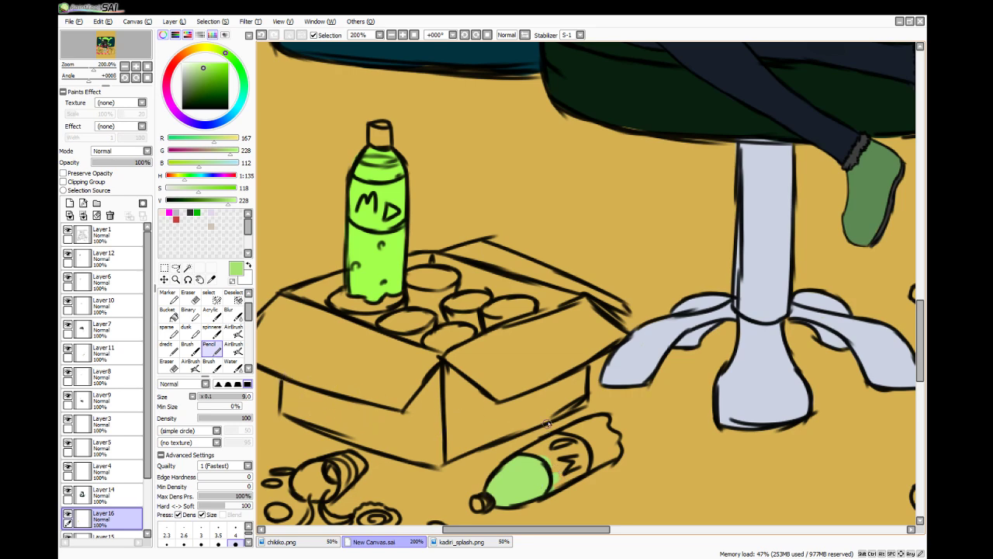
pyautogui.moveTo(533, 456); pyautogui.dragTo(602, 420)
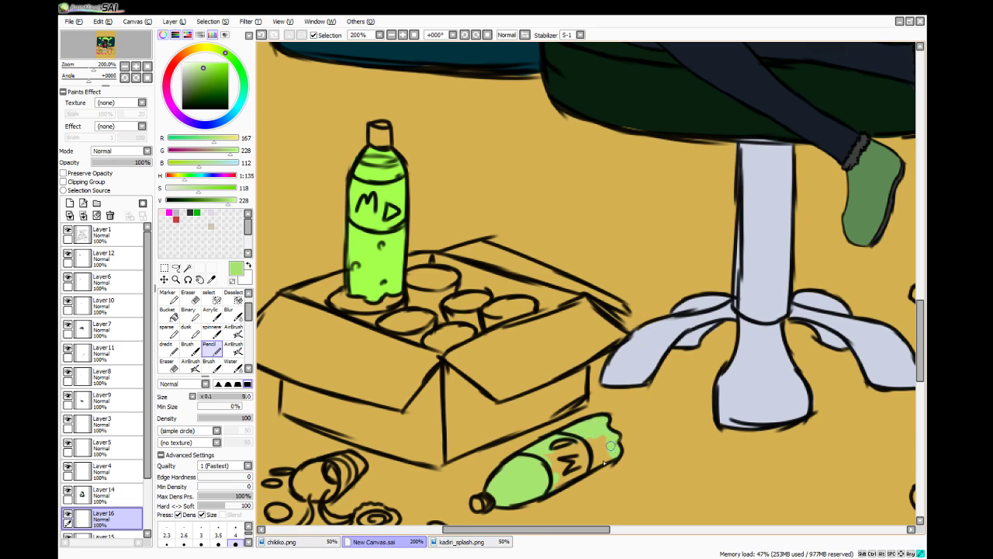
pyautogui.moveTo(547, 484); pyautogui.dragTo(600, 439)
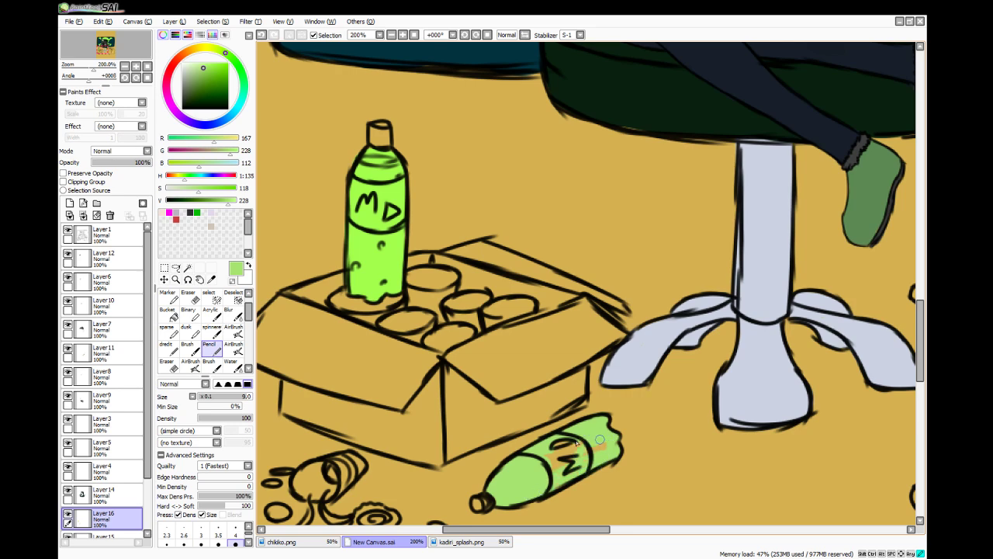
pyautogui.moveTo(551, 479); pyautogui.dragTo(579, 447)
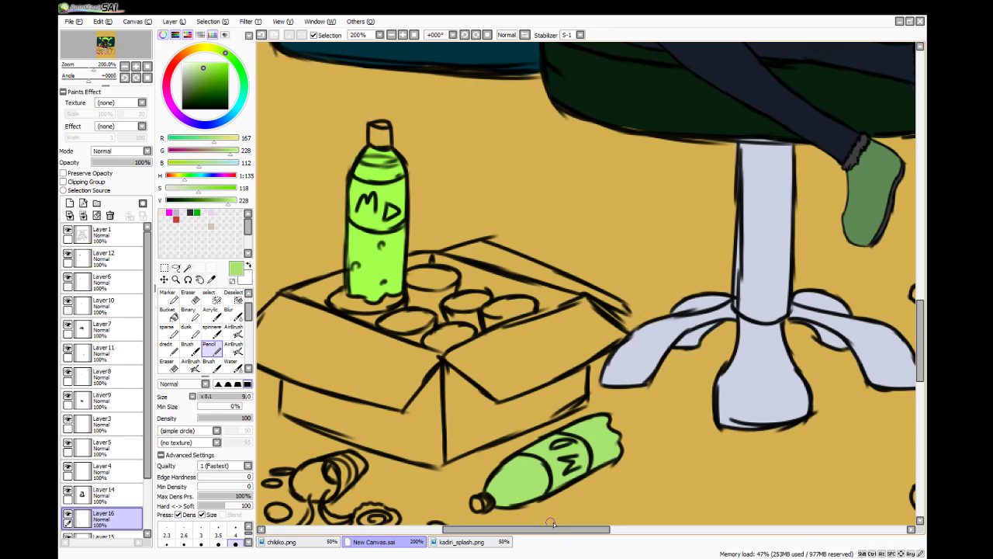
# - Fill the bottle sticking out behind the right box with the softer green using the size 9 Pencil, leaving its cap uncoloured
pyautogui.moveTo(560, 530); pyautogui.dragTo(658, 511)
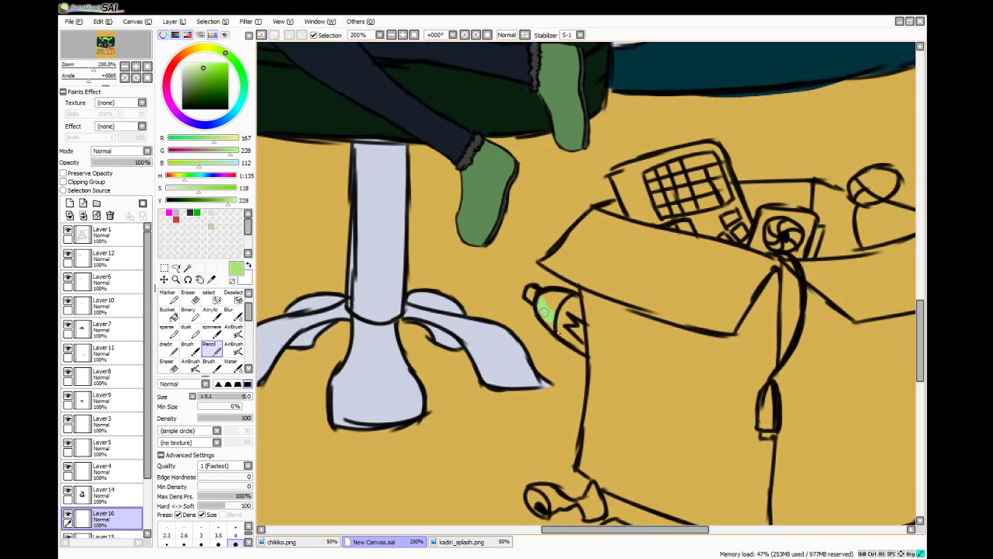
pyautogui.moveTo(544, 312)
pyautogui.mouseDown()
pyautogui.moveTo(585, 353)
pyautogui.moveTo(575, 301)
pyautogui.moveTo(540, 297)
pyautogui.mouseUp()
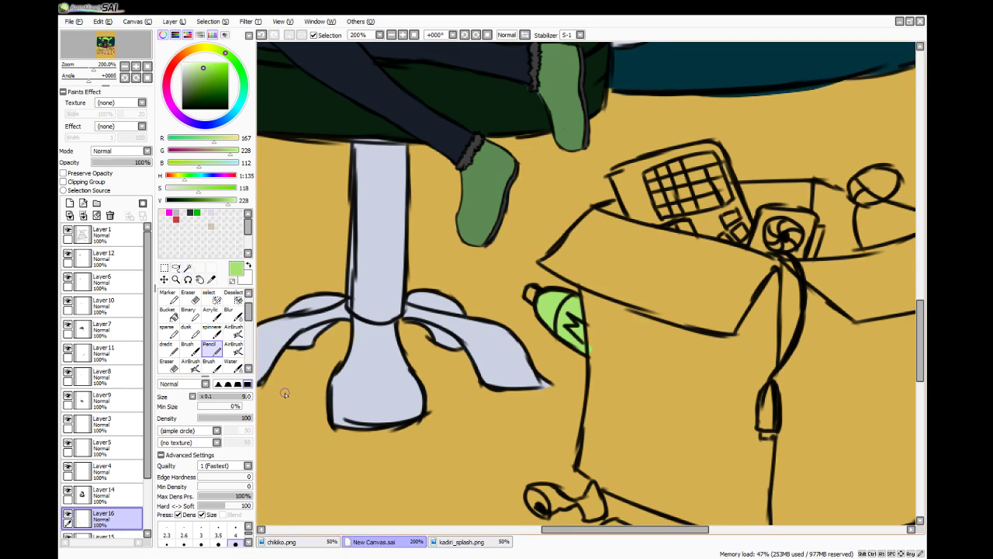
pyautogui.scroll(-2, 285, 394)
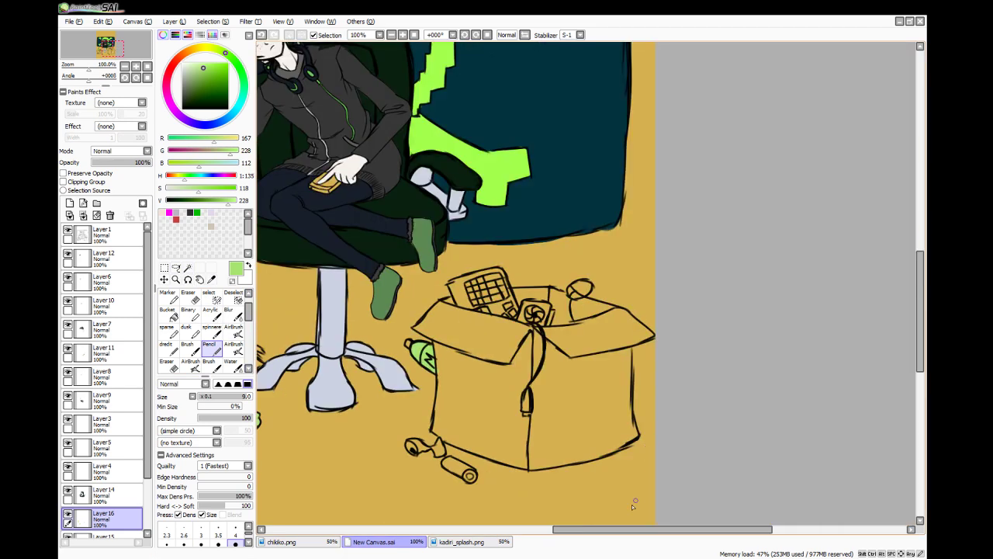
pyautogui.moveTo(628, 530); pyautogui.dragTo(566, 532)
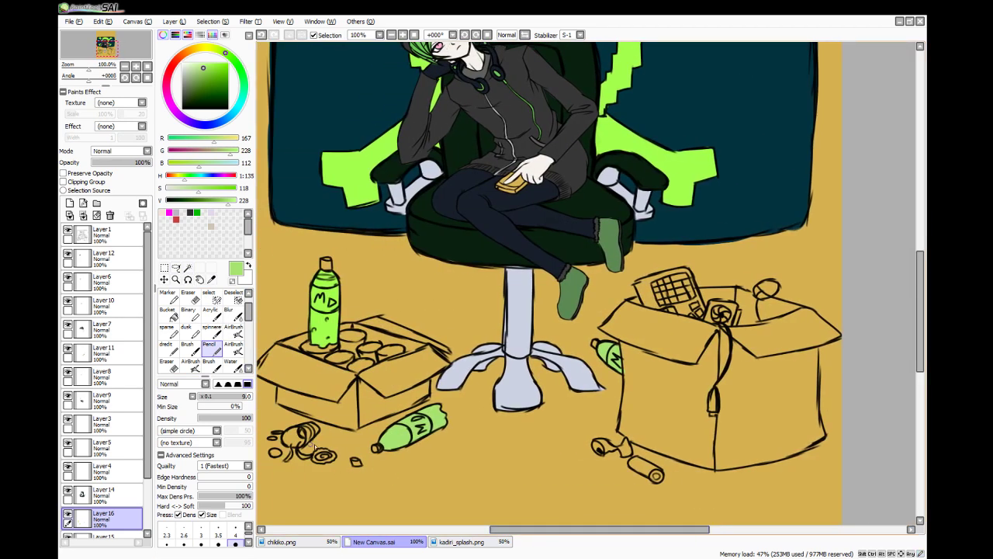
# - Touch up the neck of the upright bottle in the left box with the softer green using the size 9 Pencil
pyautogui.scroll(3, 272, 247)
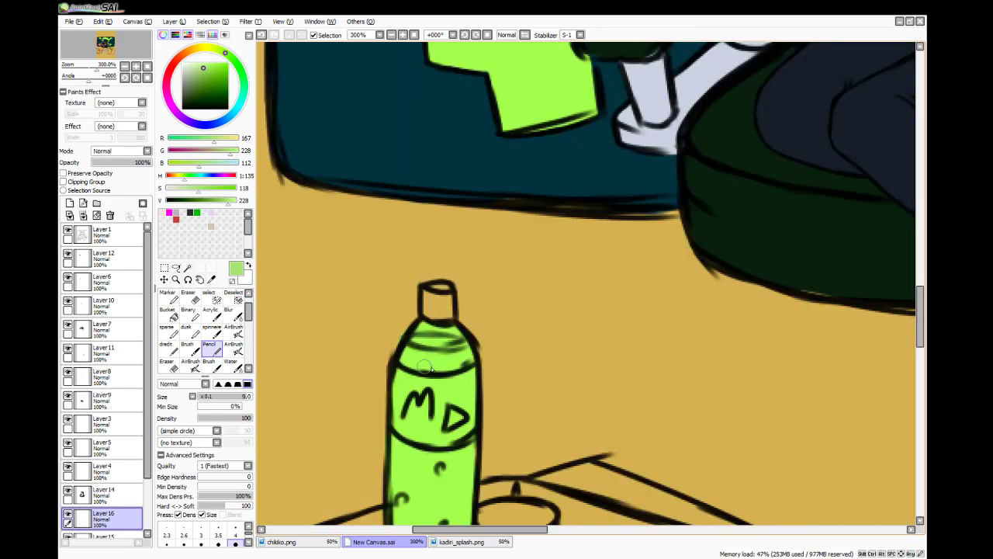
pyautogui.moveTo(437, 329)
pyautogui.mouseDown()
pyautogui.moveTo(414, 342)
pyautogui.moveTo(461, 333)
pyautogui.moveTo(435, 351)
pyautogui.moveTo(440, 342)
pyautogui.mouseUp()
pyautogui.scroll(-3, 440, 334)
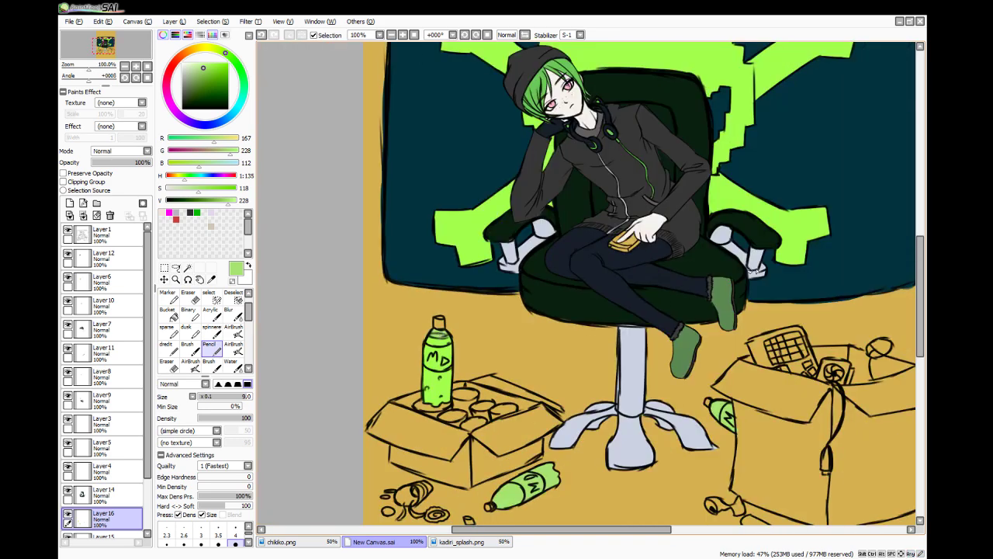
# - Mix a cardboard tan (192, 166, 127) from the beige swatch for the boxes
pyautogui.moveTo(920, 267); pyautogui.dragTo(920, 292)
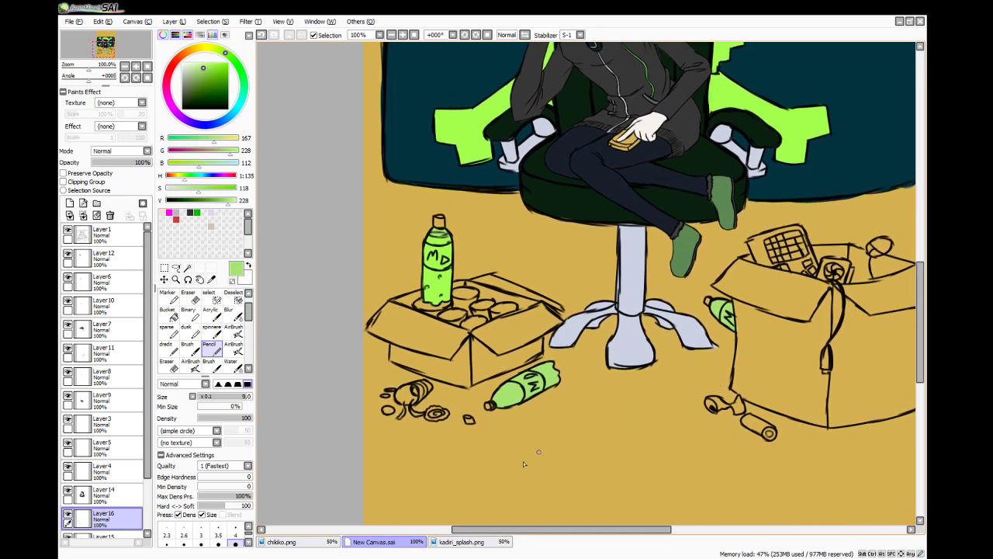
pyautogui.moveTo(503, 528); pyautogui.dragTo(559, 527)
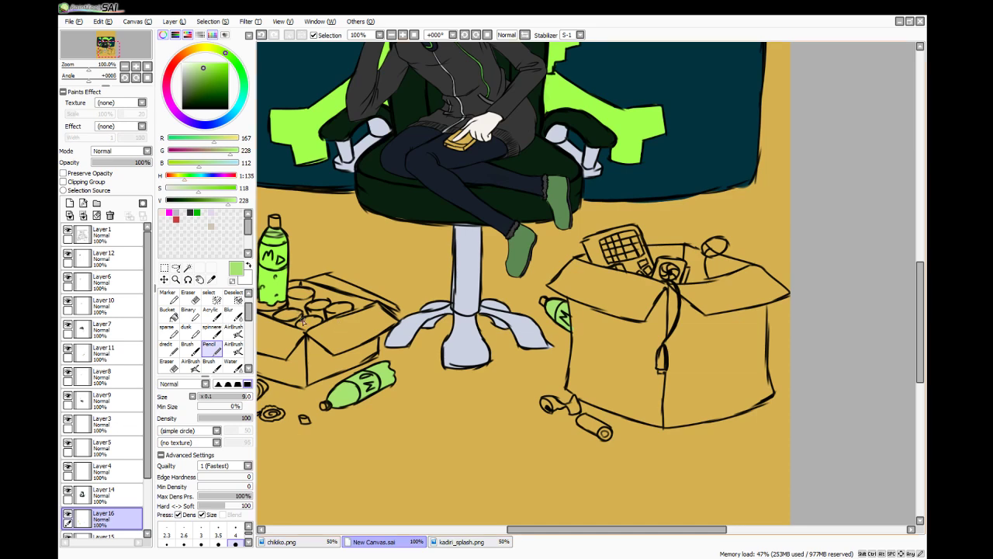
pyautogui.click(217, 231)
pyautogui.click(185, 193)
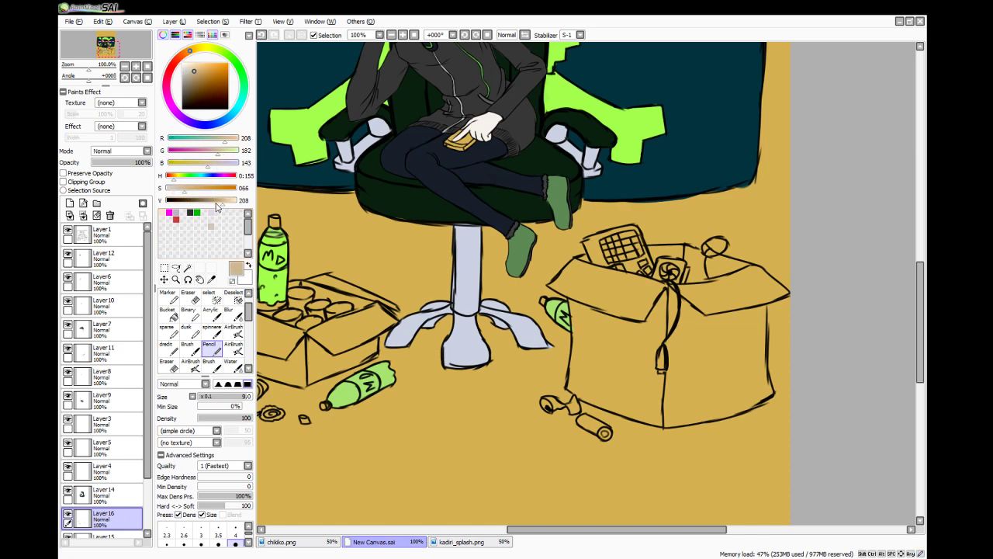
pyautogui.click(218, 201)
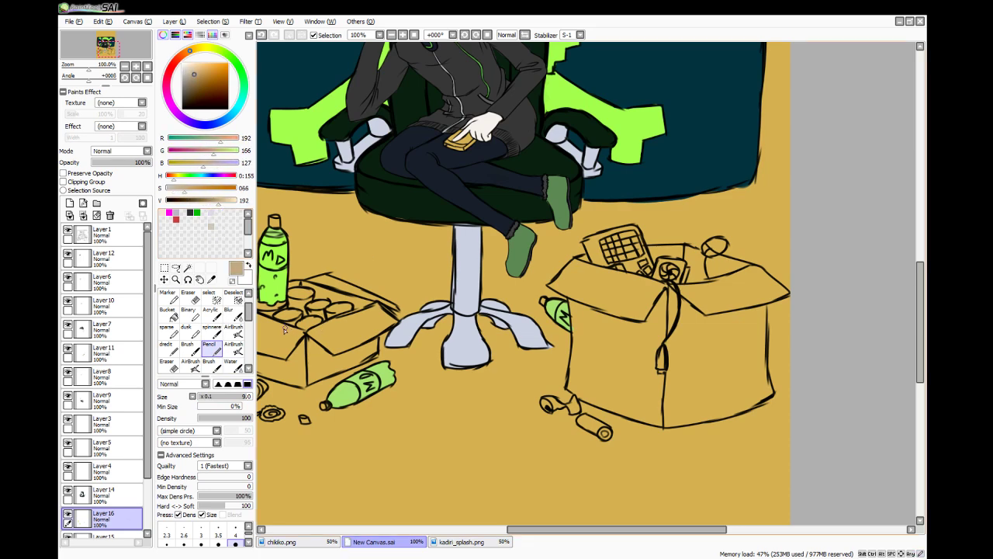
# - Try a size 35 Brush stroke of tan on the left box's front flap, hide the ochre background layer, and undo the stroke
pyautogui.click(187, 346)
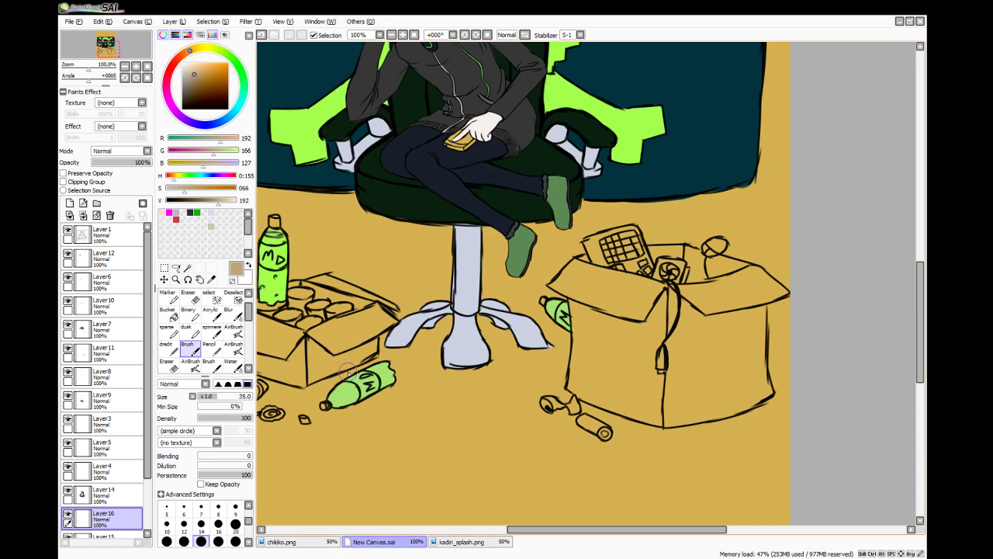
pyautogui.scroll(2, 349, 371)
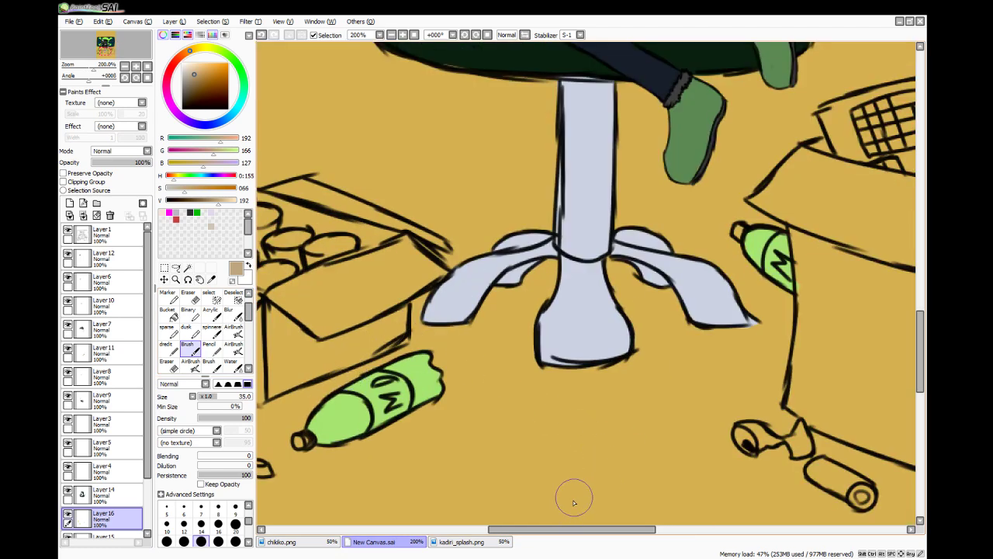
pyautogui.hscroll(-2, 592, 535)
pyautogui.hscroll(-2, 587, 534)
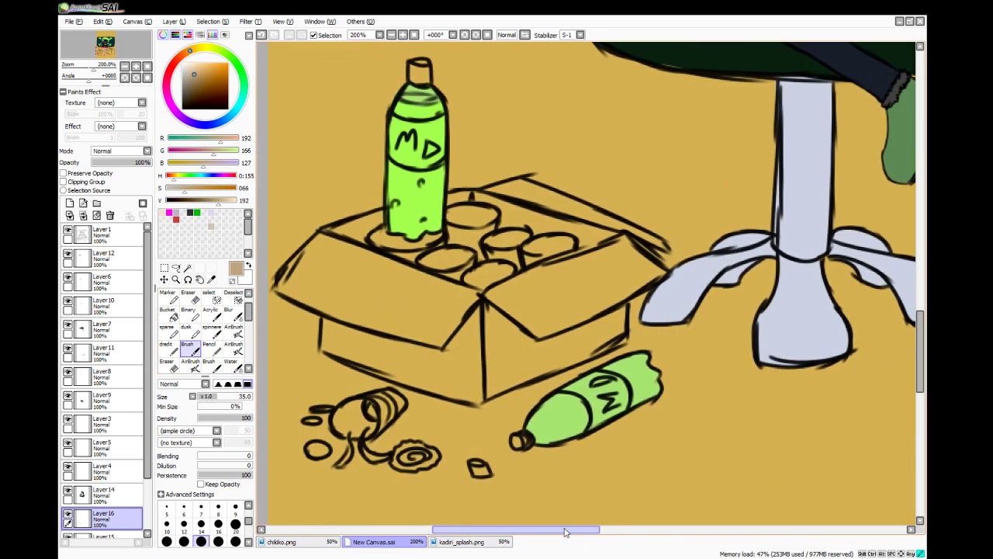
pyautogui.moveTo(440, 294)
pyautogui.mouseDown()
pyautogui.moveTo(410, 286)
pyautogui.moveTo(437, 270)
pyautogui.moveTo(414, 289)
pyautogui.moveTo(442, 254)
pyautogui.moveTo(410, 283)
pyautogui.mouseUp()
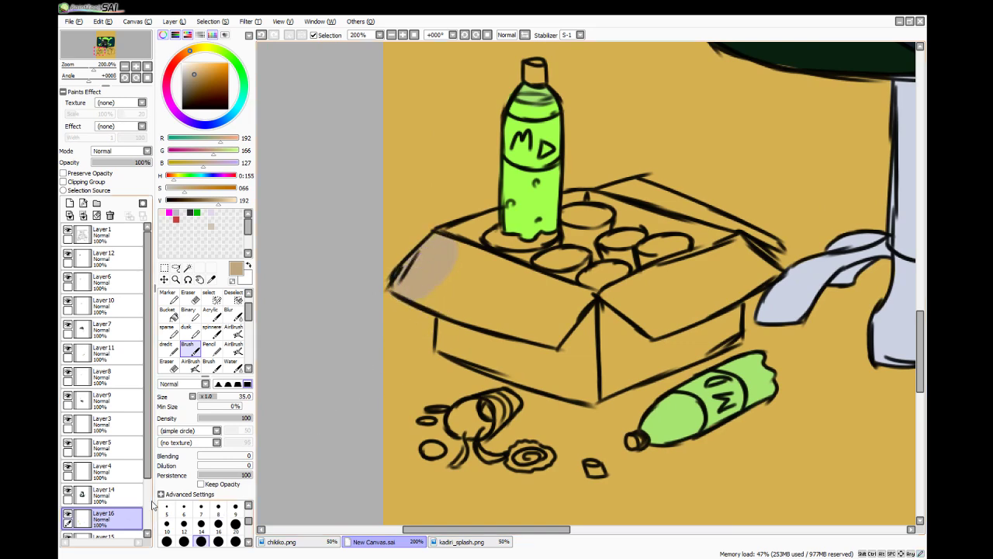
pyautogui.scroll(-3, 149, 472)
pyautogui.click(67, 521)
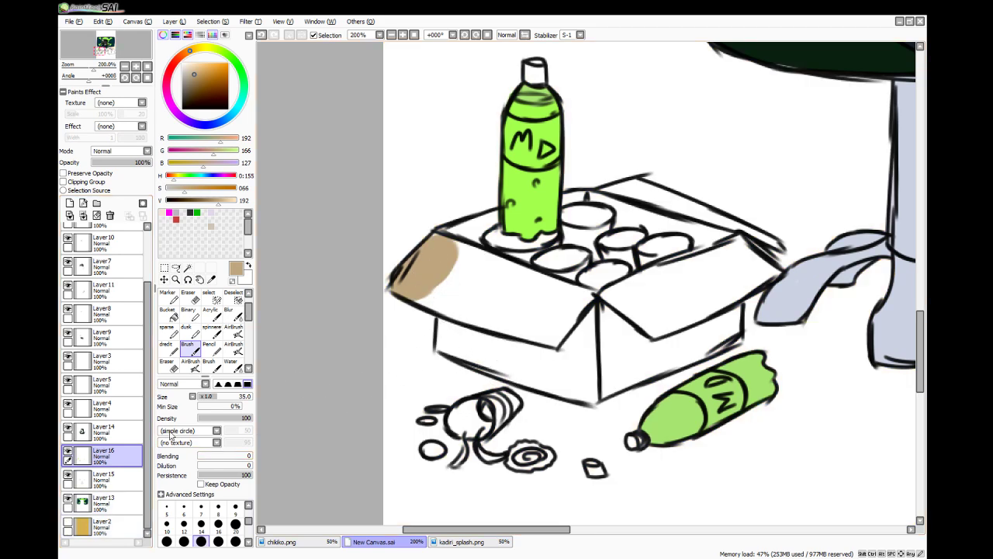
pyautogui.hotkey('ctrl', 'z')
# - Add a new layer, start the left box's inner wall in tan with the size 20 Brush, and move the layer below the bottle layer
pyautogui.click(81, 203)
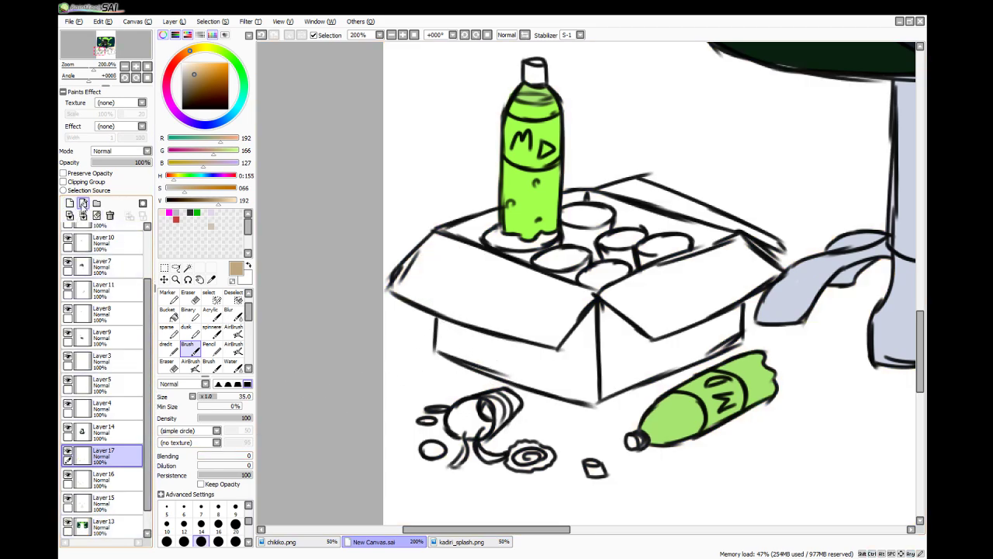
pyautogui.click(235, 524)
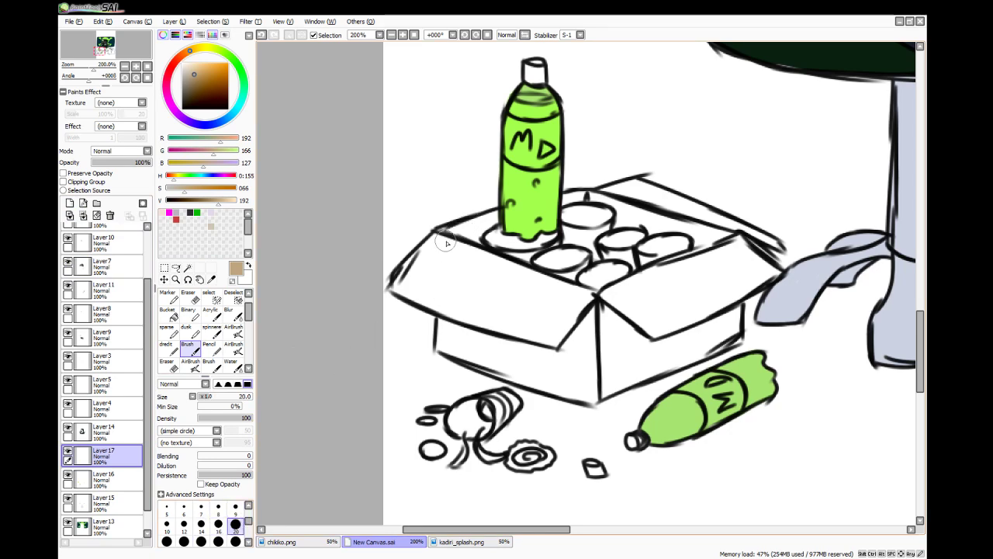
pyautogui.moveTo(438, 242)
pyautogui.mouseDown()
pyautogui.moveTo(510, 215)
pyautogui.moveTo(487, 227)
pyautogui.mouseUp()
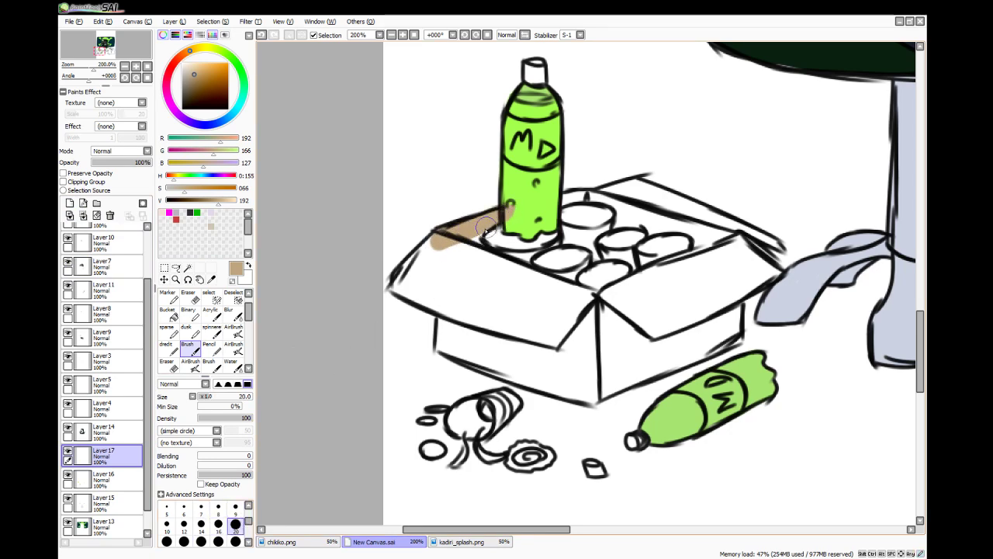
pyautogui.moveTo(64, 458); pyautogui.dragTo(89, 482)
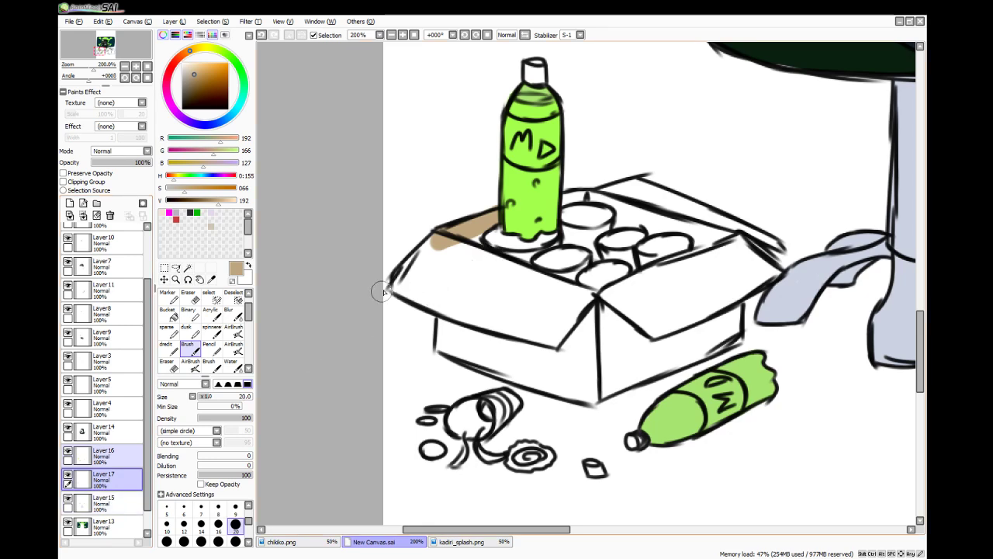
# - Fill the left box's flaps, outer sides and interior with tan, leaving the containers inside uncoloured, and erase the overspill at the back flap
pyautogui.moveTo(445, 241)
pyautogui.mouseDown()
pyautogui.moveTo(409, 285)
pyautogui.moveTo(416, 272)
pyautogui.moveTo(399, 281)
pyautogui.moveTo(402, 291)
pyautogui.moveTo(562, 335)
pyautogui.moveTo(581, 308)
pyautogui.moveTo(572, 296)
pyautogui.moveTo(587, 295)
pyautogui.moveTo(448, 251)
pyautogui.moveTo(530, 286)
pyautogui.moveTo(461, 253)
pyautogui.moveTo(475, 237)
pyautogui.moveTo(482, 260)
pyautogui.moveTo(505, 269)
pyautogui.moveTo(478, 265)
pyautogui.moveTo(534, 287)
pyautogui.moveTo(419, 288)
pyautogui.moveTo(456, 270)
pyautogui.moveTo(415, 292)
pyautogui.moveTo(440, 306)
pyautogui.moveTo(469, 262)
pyautogui.moveTo(471, 300)
pyautogui.moveTo(534, 294)
pyautogui.moveTo(578, 299)
pyautogui.mouseUp()
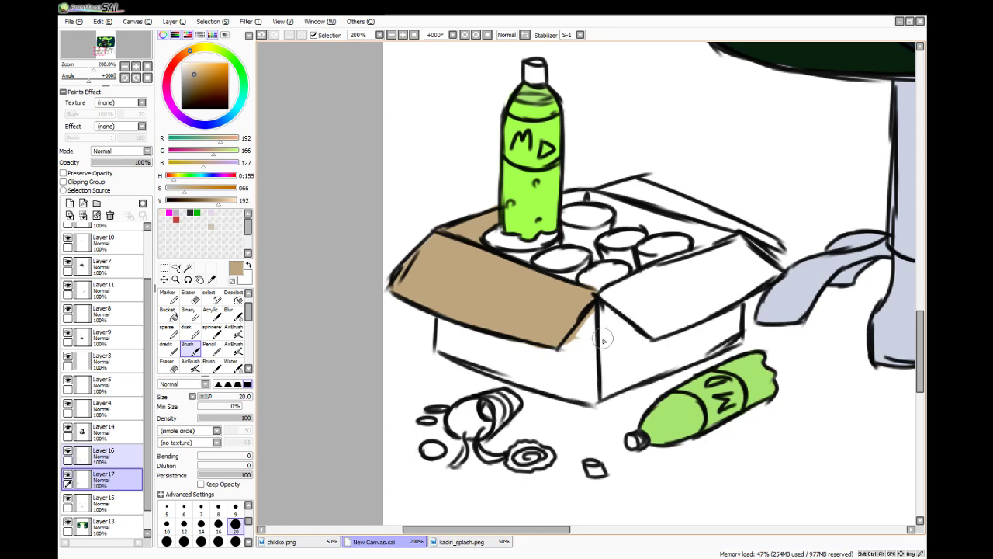
pyautogui.moveTo(601, 308)
pyautogui.mouseDown()
pyautogui.moveTo(635, 299)
pyautogui.moveTo(621, 286)
pyautogui.moveTo(624, 297)
pyautogui.moveTo(680, 274)
pyautogui.moveTo(661, 289)
pyautogui.moveTo(665, 268)
pyautogui.moveTo(715, 256)
pyautogui.moveTo(723, 243)
pyautogui.moveTo(704, 236)
pyautogui.moveTo(713, 254)
pyautogui.moveTo(735, 253)
pyautogui.moveTo(734, 237)
pyautogui.moveTo(765, 272)
pyautogui.moveTo(738, 255)
pyautogui.moveTo(770, 271)
pyautogui.moveTo(749, 283)
pyautogui.moveTo(773, 273)
pyautogui.moveTo(660, 320)
pyautogui.moveTo(695, 306)
pyautogui.moveTo(649, 302)
pyautogui.moveTo(704, 280)
pyautogui.moveTo(661, 292)
pyautogui.moveTo(738, 263)
pyautogui.mouseUp()
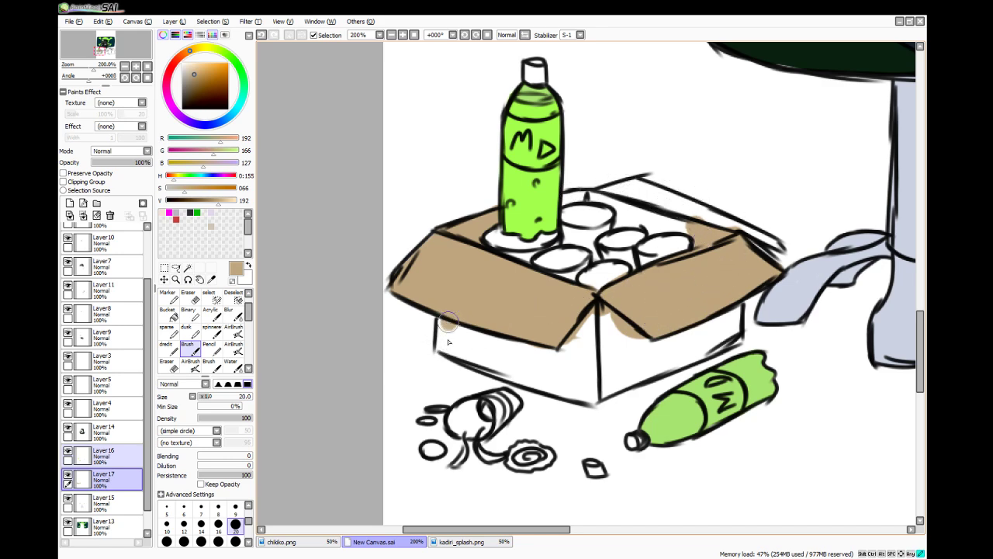
pyautogui.moveTo(447, 346)
pyautogui.mouseDown()
pyautogui.moveTo(448, 313)
pyautogui.moveTo(445, 346)
pyautogui.moveTo(589, 399)
pyautogui.moveTo(591, 341)
pyautogui.moveTo(561, 374)
pyautogui.moveTo(487, 346)
pyautogui.moveTo(560, 338)
pyautogui.moveTo(585, 383)
pyautogui.moveTo(641, 364)
pyautogui.moveTo(606, 388)
pyautogui.moveTo(543, 376)
pyautogui.mouseUp()
pyautogui.moveTo(637, 372)
pyautogui.mouseDown()
pyautogui.moveTo(732, 338)
pyautogui.moveTo(734, 287)
pyautogui.moveTo(728, 319)
pyautogui.moveTo(717, 311)
pyautogui.moveTo(607, 357)
pyautogui.moveTo(617, 332)
pyautogui.mouseUp()
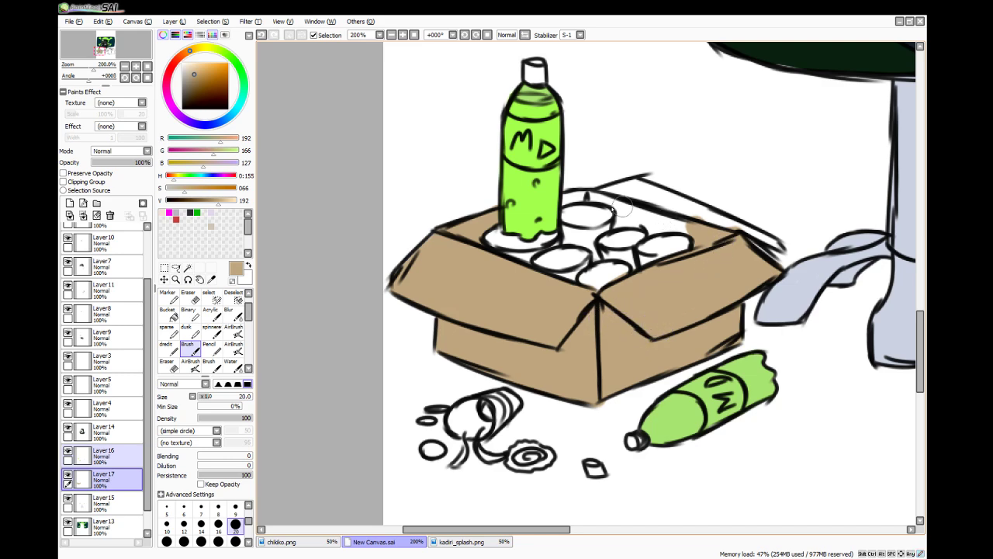
pyautogui.moveTo(562, 205)
pyautogui.mouseDown()
pyautogui.moveTo(586, 196)
pyautogui.moveTo(557, 203)
pyautogui.moveTo(586, 195)
pyautogui.moveTo(571, 197)
pyautogui.moveTo(615, 203)
pyautogui.moveTo(607, 200)
pyautogui.moveTo(623, 223)
pyautogui.moveTo(690, 224)
pyautogui.moveTo(602, 192)
pyautogui.moveTo(624, 187)
pyautogui.moveTo(602, 195)
pyautogui.moveTo(659, 203)
pyautogui.moveTo(663, 221)
pyautogui.moveTo(644, 190)
pyautogui.mouseUp()
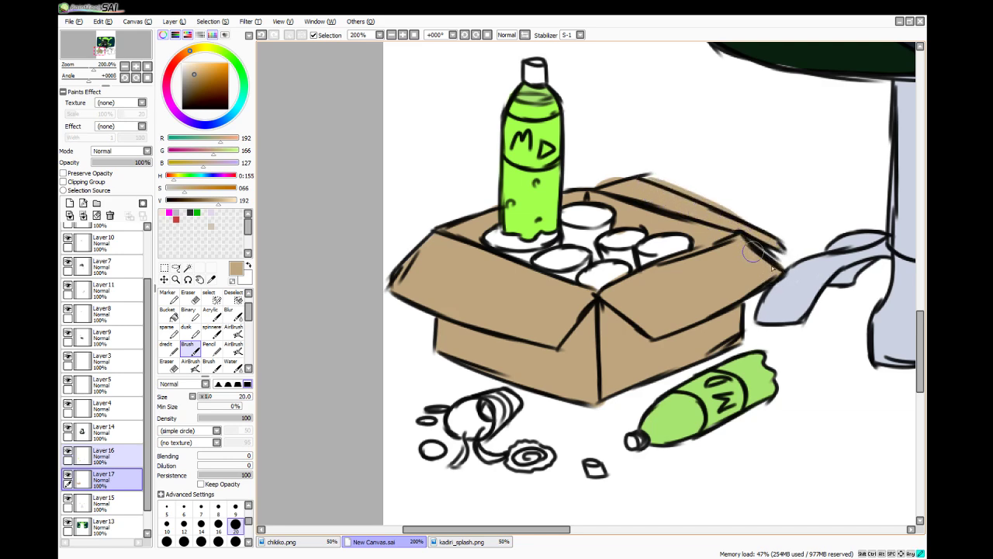
pyautogui.press('e')
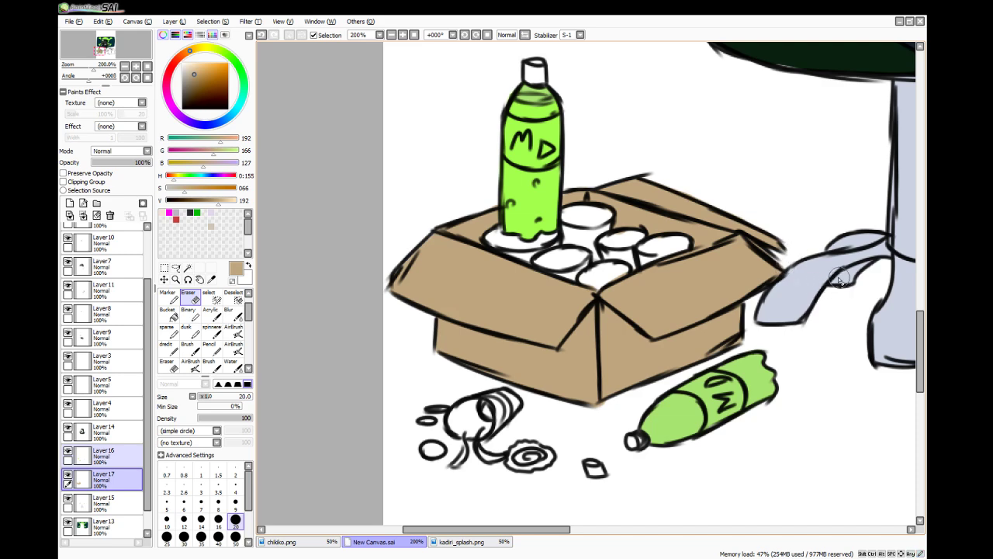
# - Fill the left front flap of the right box with tan using the size 20 Brush
pyautogui.moveTo(508, 529); pyautogui.dragTo(689, 529)
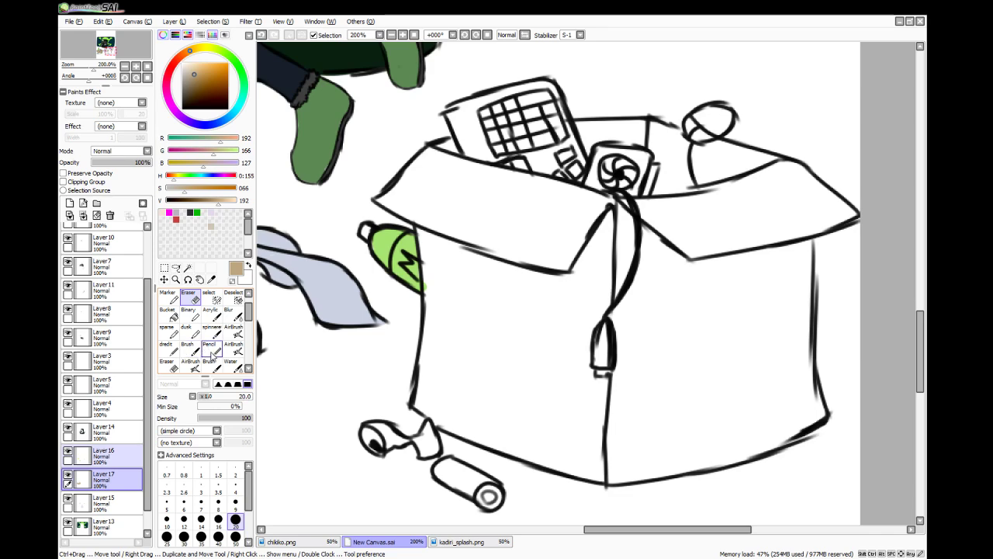
pyautogui.click(187, 346)
pyautogui.moveTo(405, 204)
pyautogui.mouseDown()
pyautogui.moveTo(447, 146)
pyautogui.moveTo(457, 200)
pyautogui.moveTo(428, 171)
pyautogui.moveTo(440, 196)
pyautogui.moveTo(474, 212)
pyautogui.moveTo(429, 221)
pyautogui.moveTo(380, 199)
pyautogui.moveTo(489, 235)
pyautogui.moveTo(398, 205)
pyautogui.mouseUp()
pyautogui.press('e')
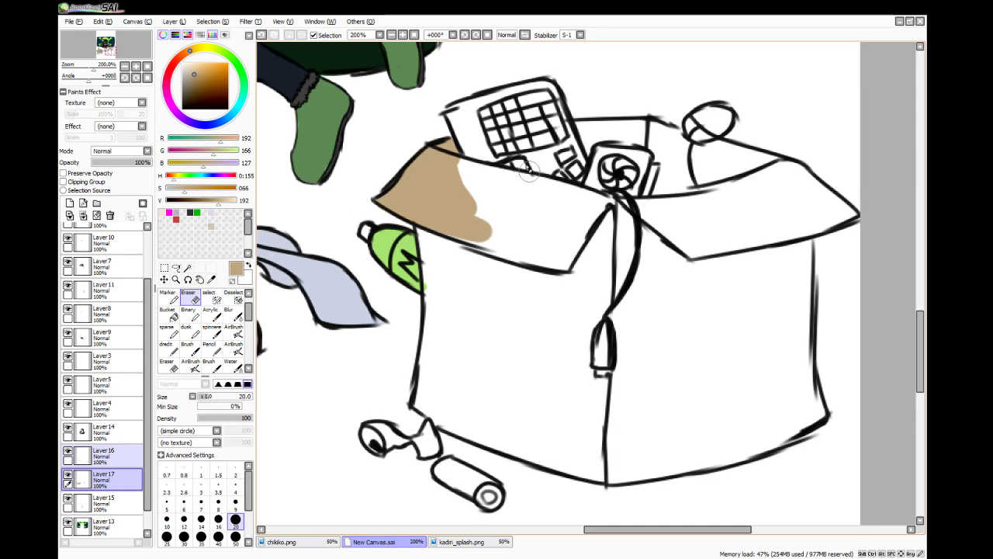
pyautogui.click(208, 363)
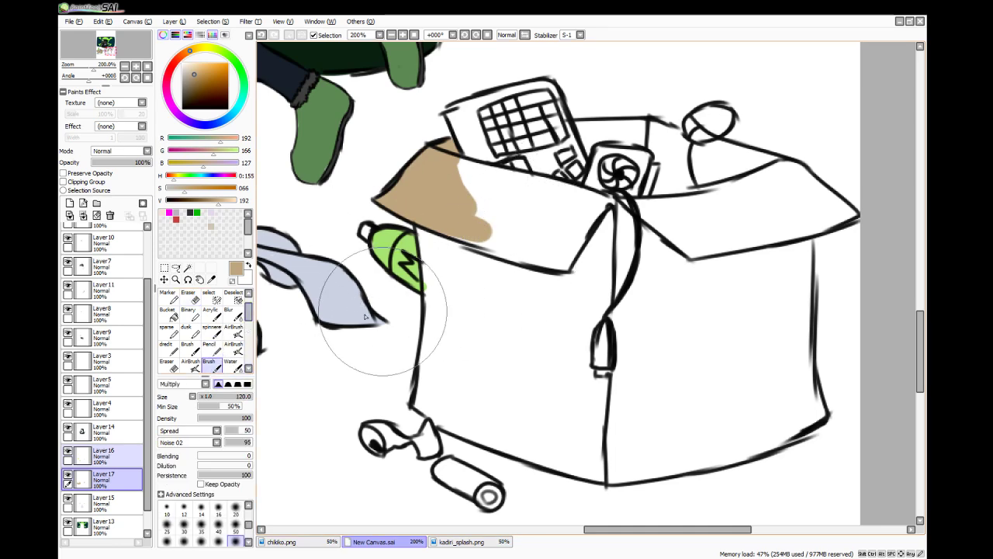
pyautogui.click(187, 347)
pyautogui.moveTo(441, 184)
pyautogui.mouseDown()
pyautogui.moveTo(473, 221)
pyautogui.moveTo(486, 206)
pyautogui.moveTo(462, 193)
pyautogui.moveTo(478, 174)
pyautogui.moveTo(468, 174)
pyautogui.moveTo(602, 206)
pyautogui.moveTo(505, 183)
pyautogui.moveTo(588, 203)
pyautogui.moveTo(605, 268)
pyautogui.mouseUp()
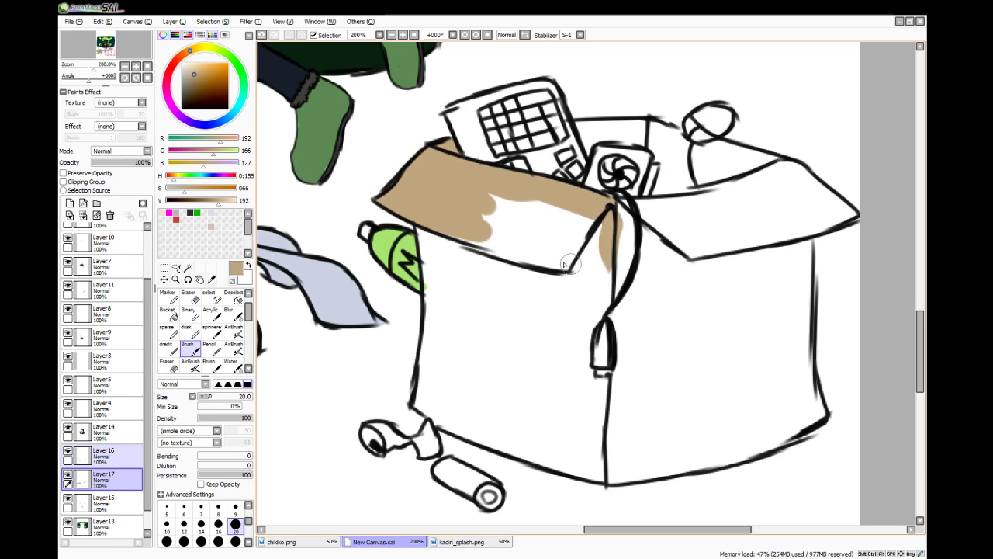
pyautogui.moveTo(436, 222)
pyautogui.mouseDown()
pyautogui.moveTo(536, 253)
pyautogui.moveTo(484, 236)
pyautogui.moveTo(472, 217)
pyautogui.moveTo(500, 256)
pyautogui.moveTo(552, 258)
pyautogui.moveTo(542, 227)
pyautogui.moveTo(477, 210)
pyautogui.moveTo(587, 208)
pyautogui.mouseUp()
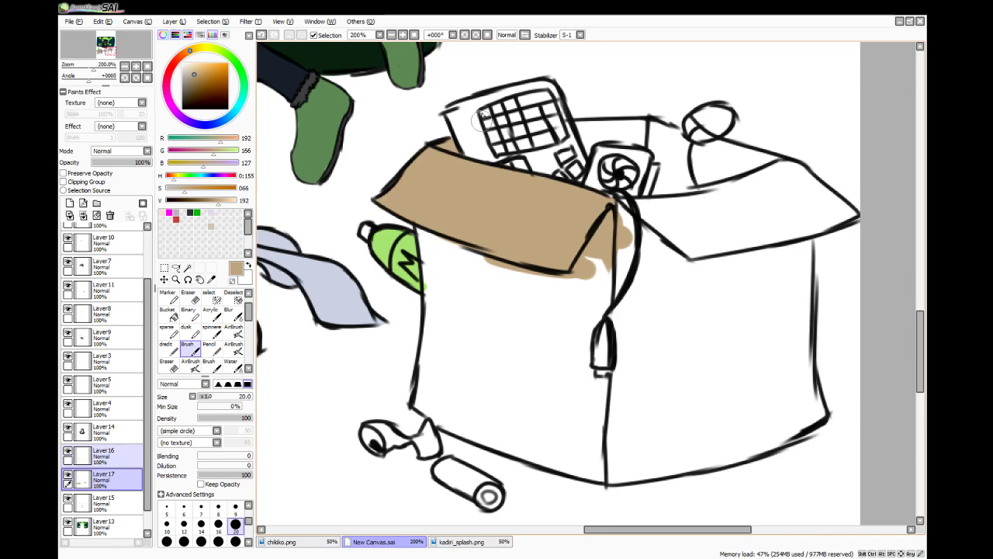
# - Fill the right box's inner back walls and right front flap with tan, leaving the objects inside uncoloured
pyautogui.moveTo(582, 132)
pyautogui.mouseDown()
pyautogui.moveTo(590, 141)
pyautogui.moveTo(576, 118)
pyautogui.moveTo(587, 143)
pyautogui.moveTo(651, 141)
pyautogui.moveTo(582, 132)
pyautogui.moveTo(656, 129)
pyautogui.moveTo(612, 128)
pyautogui.mouseUp()
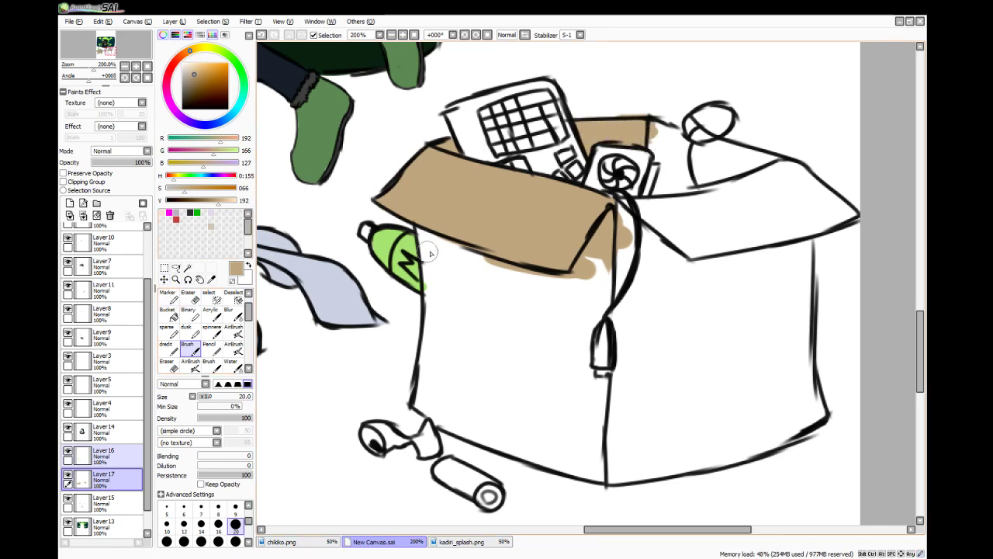
pyautogui.click(188, 297)
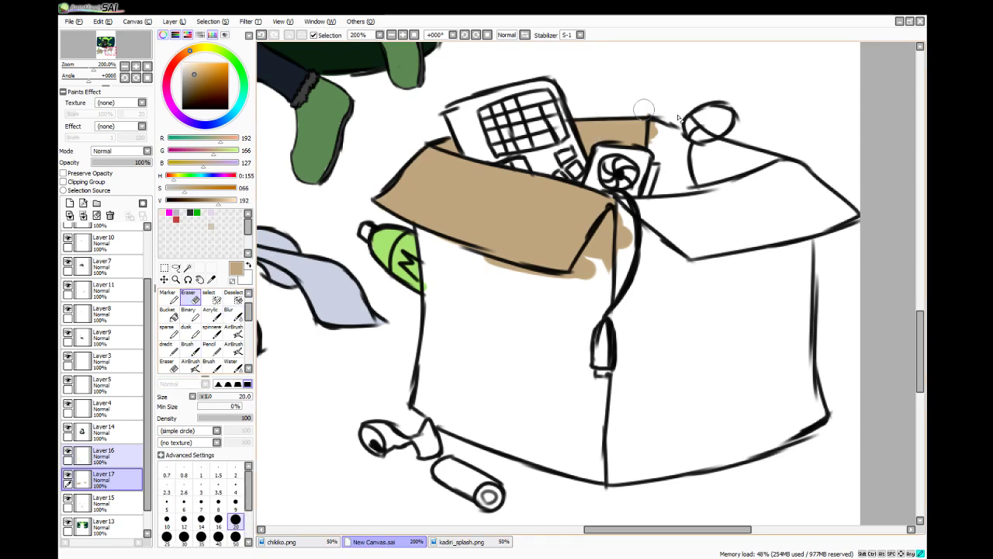
pyautogui.click(188, 349)
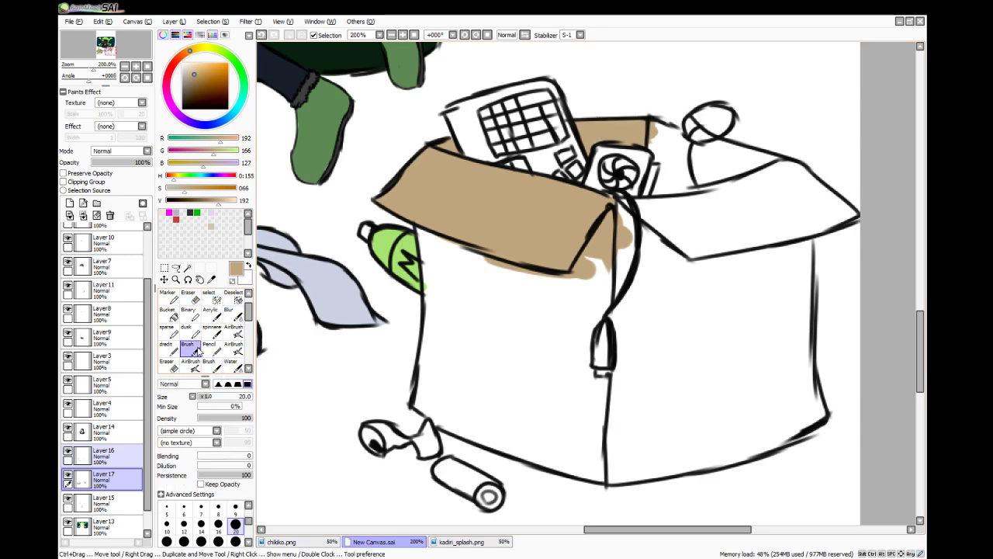
pyautogui.moveTo(652, 124)
pyautogui.mouseDown()
pyautogui.moveTo(660, 155)
pyautogui.moveTo(655, 138)
pyautogui.moveTo(671, 145)
pyautogui.moveTo(652, 131)
pyautogui.moveTo(680, 147)
pyautogui.moveTo(683, 184)
pyautogui.moveTo(670, 159)
pyautogui.moveTo(660, 196)
pyautogui.moveTo(710, 187)
pyautogui.moveTo(683, 177)
pyautogui.moveTo(690, 168)
pyautogui.moveTo(742, 169)
pyautogui.moveTo(690, 149)
pyautogui.moveTo(757, 160)
pyautogui.moveTo(727, 150)
pyautogui.mouseUp()
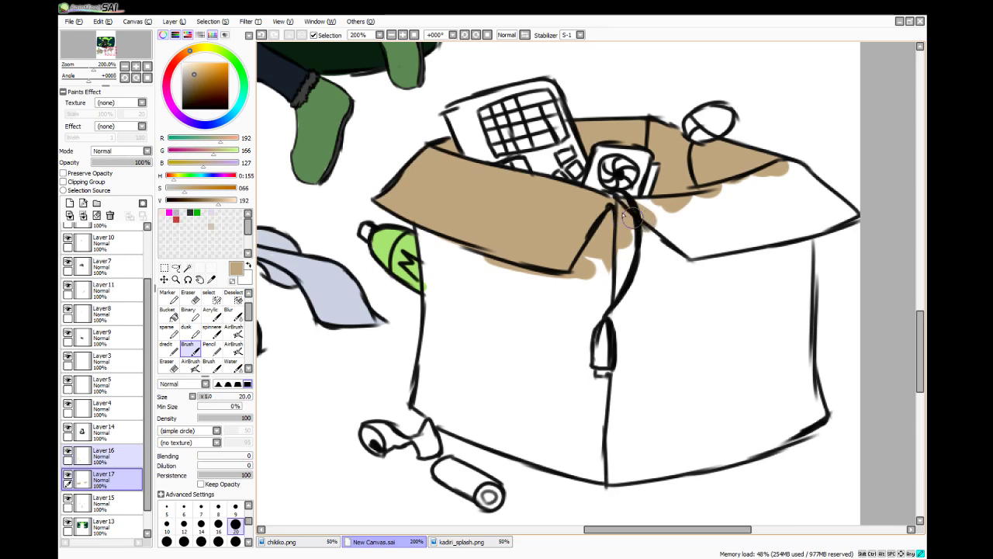
pyautogui.moveTo(646, 220)
pyautogui.mouseDown()
pyautogui.moveTo(690, 213)
pyautogui.moveTo(612, 211)
pyautogui.moveTo(718, 196)
pyautogui.moveTo(674, 230)
pyautogui.moveTo(761, 184)
pyautogui.moveTo(810, 188)
pyautogui.moveTo(784, 186)
pyautogui.moveTo(787, 176)
pyautogui.moveTo(807, 182)
pyautogui.moveTo(784, 168)
pyautogui.moveTo(833, 213)
pyautogui.moveTo(793, 187)
pyautogui.moveTo(792, 177)
pyautogui.moveTo(849, 214)
pyautogui.moveTo(761, 241)
pyautogui.moveTo(768, 233)
pyautogui.moveTo(682, 242)
pyautogui.moveTo(644, 217)
pyautogui.moveTo(705, 238)
pyautogui.moveTo(702, 258)
pyautogui.moveTo(704, 244)
pyautogui.moveTo(814, 217)
pyautogui.moveTo(731, 234)
pyautogui.moveTo(776, 201)
pyautogui.mouseUp()
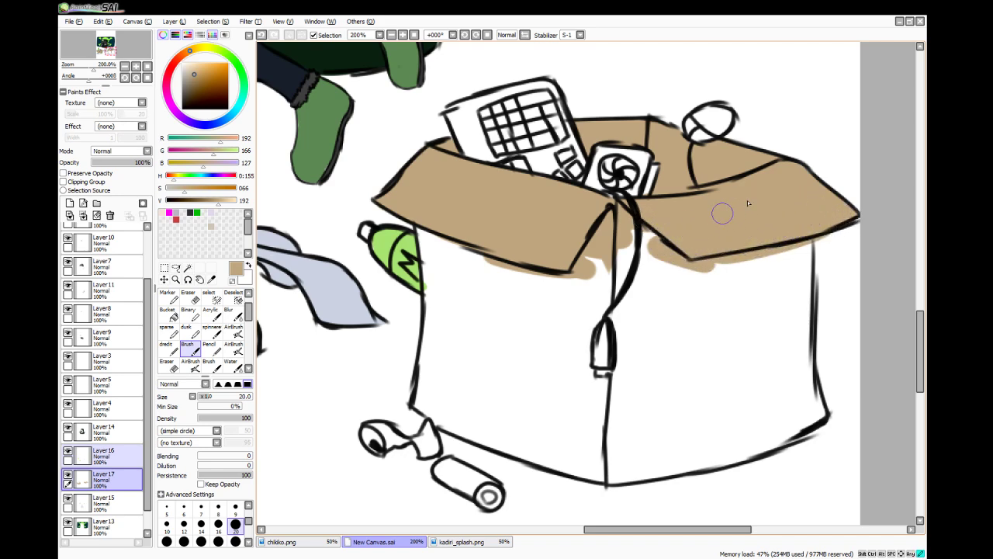
# - Fill the left outer side of the right box with tan up to its front corner edge, leaving the hanging plug uncoloured
pyautogui.moveTo(419, 218)
pyautogui.mouseDown()
pyautogui.moveTo(436, 249)
pyautogui.moveTo(421, 201)
pyautogui.moveTo(438, 261)
pyautogui.moveTo(427, 212)
pyautogui.moveTo(423, 381)
pyautogui.moveTo(439, 283)
pyautogui.moveTo(420, 392)
pyautogui.moveTo(431, 408)
pyautogui.moveTo(422, 408)
pyautogui.moveTo(448, 426)
pyautogui.moveTo(484, 429)
pyautogui.mouseUp()
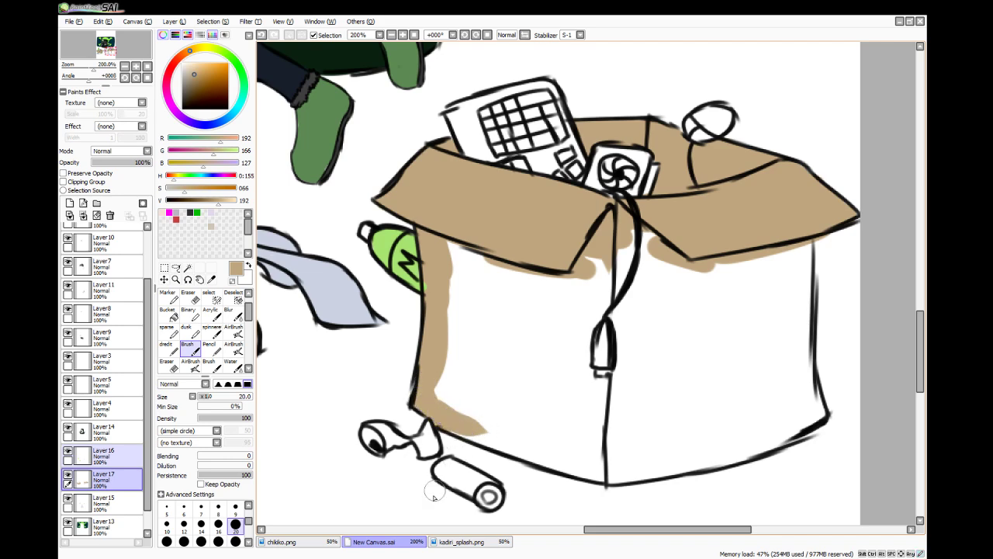
pyautogui.click(461, 541)
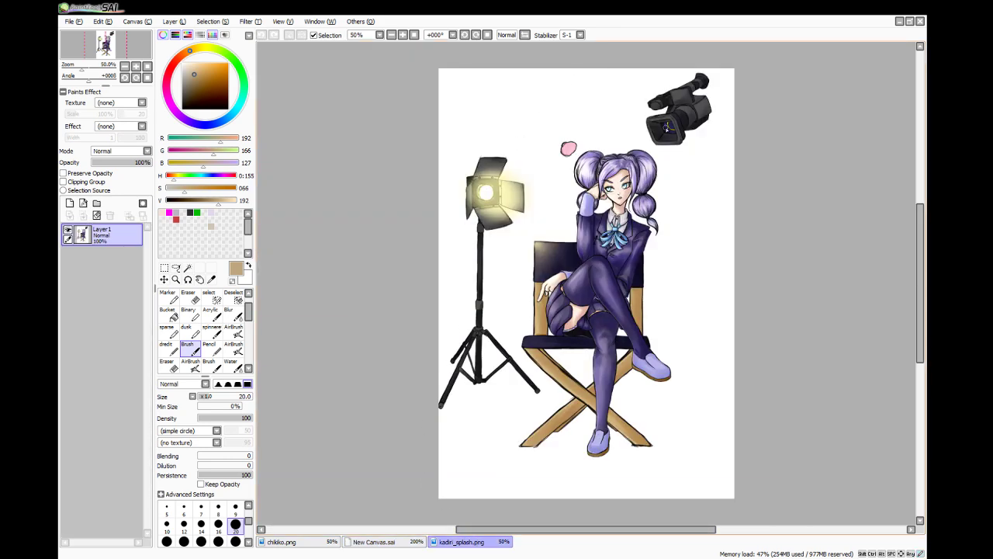
pyautogui.click(364, 542)
pyautogui.moveTo(444, 395)
pyautogui.mouseDown()
pyautogui.moveTo(466, 411)
pyautogui.moveTo(462, 256)
pyautogui.moveTo(432, 313)
pyautogui.mouseUp()
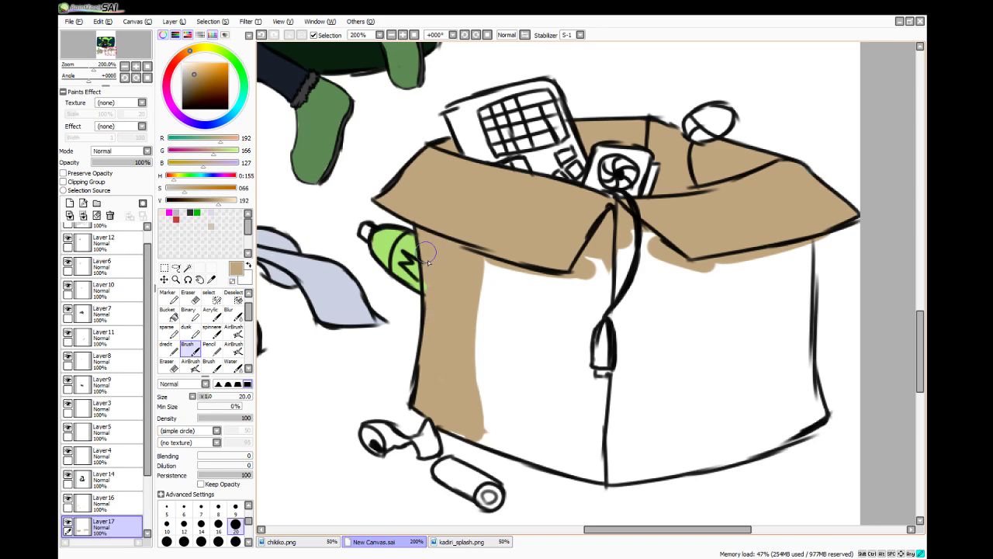
pyautogui.moveTo(439, 414)
pyautogui.mouseDown()
pyautogui.moveTo(471, 425)
pyautogui.moveTo(572, 432)
pyautogui.mouseUp()
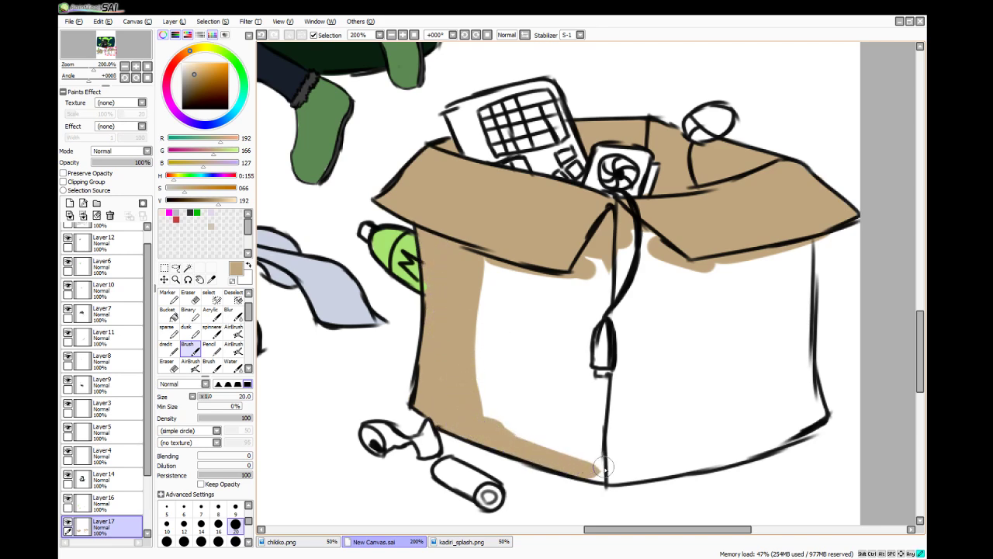
pyautogui.moveTo(604, 466)
pyautogui.mouseDown()
pyautogui.moveTo(579, 462)
pyautogui.moveTo(607, 470)
pyautogui.moveTo(582, 437)
pyautogui.moveTo(598, 443)
pyautogui.moveTo(603, 394)
pyautogui.moveTo(578, 377)
pyautogui.moveTo(581, 327)
pyautogui.moveTo(614, 290)
pyautogui.moveTo(609, 268)
pyautogui.moveTo(502, 319)
pyautogui.moveTo(488, 286)
pyautogui.moveTo(497, 241)
pyautogui.moveTo(484, 276)
pyautogui.moveTo(490, 332)
pyautogui.moveTo(577, 377)
pyautogui.moveTo(526, 313)
pyautogui.moveTo(472, 336)
pyautogui.moveTo(525, 422)
pyautogui.moveTo(515, 437)
pyautogui.moveTo(551, 437)
pyautogui.moveTo(567, 449)
pyautogui.moveTo(593, 404)
pyautogui.mouseUp()
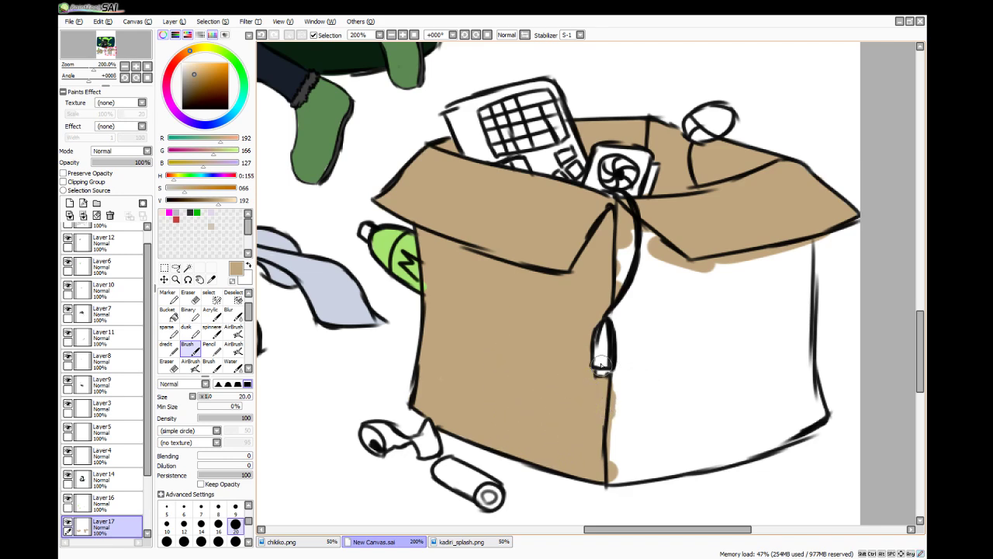
# - Fill the right outer side of the right box with tan using the size 20 Brush, outlining its edges before filling the middle
pyautogui.moveTo(607, 308)
pyautogui.mouseDown()
pyautogui.moveTo(622, 315)
pyautogui.moveTo(630, 362)
pyautogui.moveTo(622, 388)
pyautogui.moveTo(629, 373)
pyautogui.mouseUp()
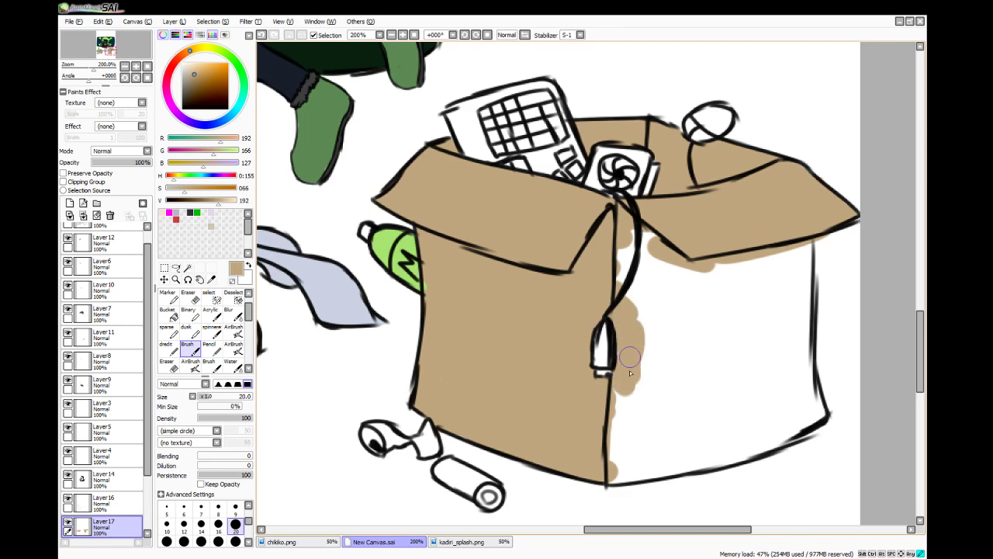
pyautogui.moveTo(627, 337)
pyautogui.mouseDown()
pyautogui.moveTo(621, 259)
pyautogui.moveTo(624, 242)
pyautogui.moveTo(645, 323)
pyautogui.moveTo(649, 215)
pyautogui.moveTo(661, 310)
pyautogui.moveTo(674, 267)
pyautogui.moveTo(690, 311)
pyautogui.mouseUp()
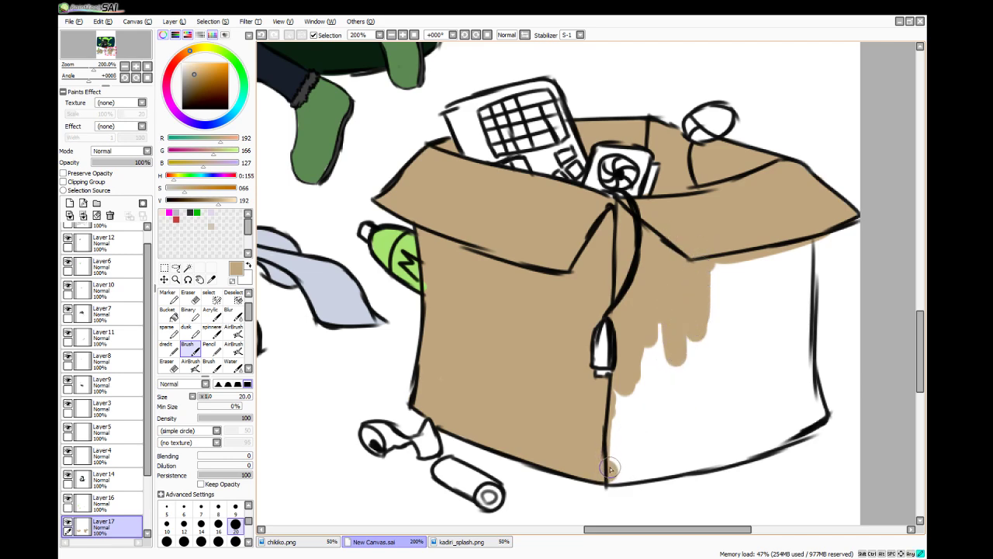
pyautogui.moveTo(610, 467)
pyautogui.mouseDown()
pyautogui.moveTo(657, 454)
pyautogui.moveTo(603, 470)
pyautogui.moveTo(650, 467)
pyautogui.moveTo(606, 477)
pyautogui.moveTo(717, 458)
pyautogui.moveTo(636, 465)
pyautogui.moveTo(735, 454)
pyautogui.moveTo(800, 410)
pyautogui.mouseUp()
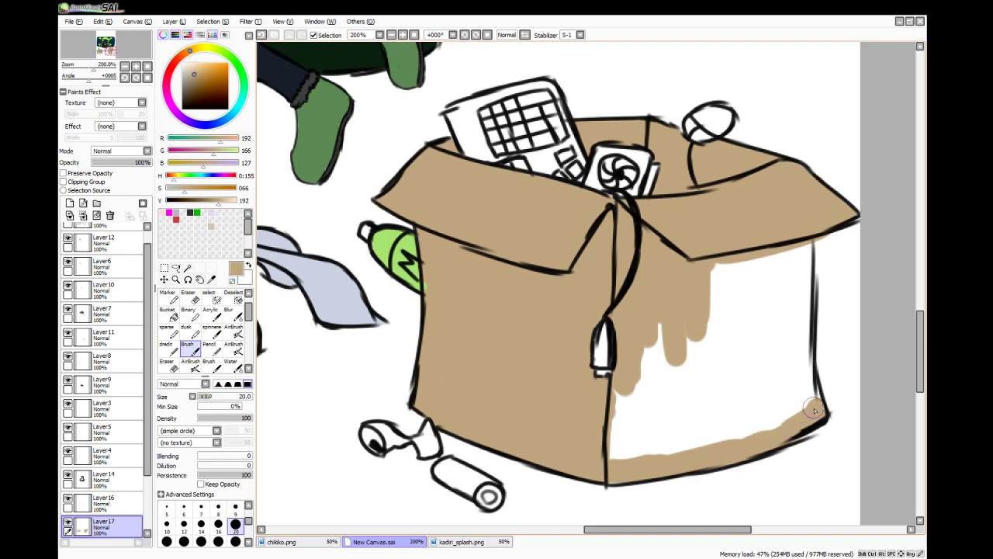
pyautogui.moveTo(814, 410)
pyautogui.mouseDown()
pyautogui.moveTo(798, 362)
pyautogui.moveTo(812, 412)
pyautogui.moveTo(803, 227)
pyautogui.moveTo(802, 322)
pyautogui.mouseUp()
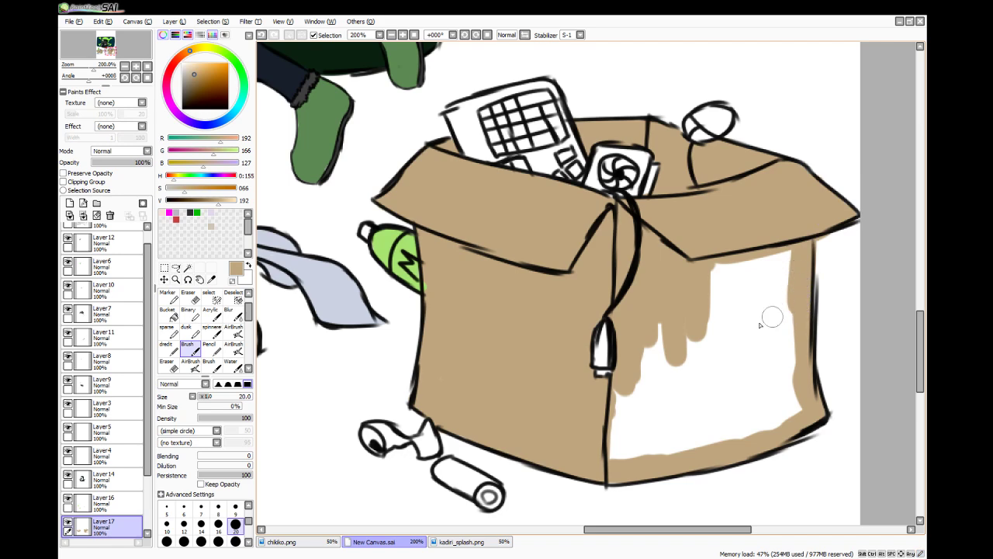
pyautogui.press('e')
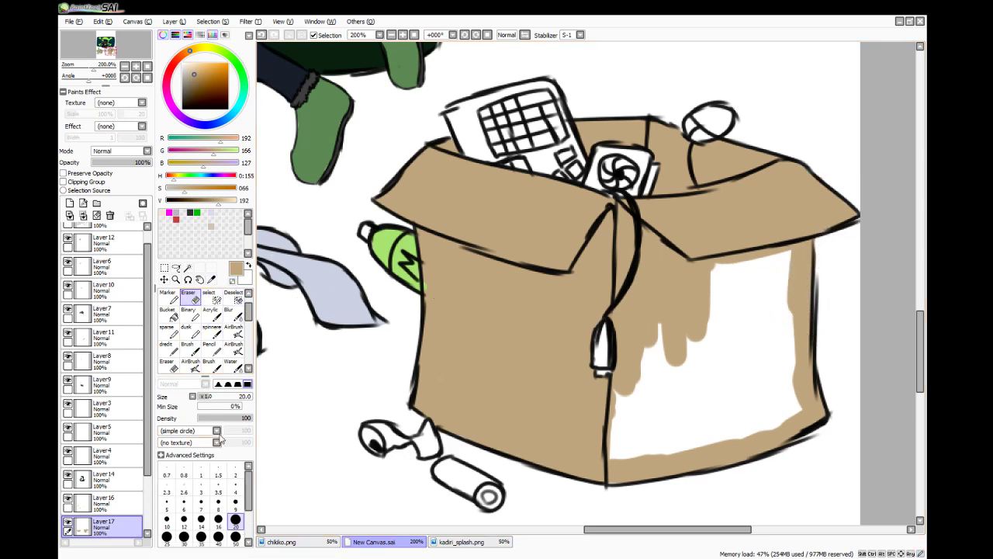
pyautogui.click(190, 347)
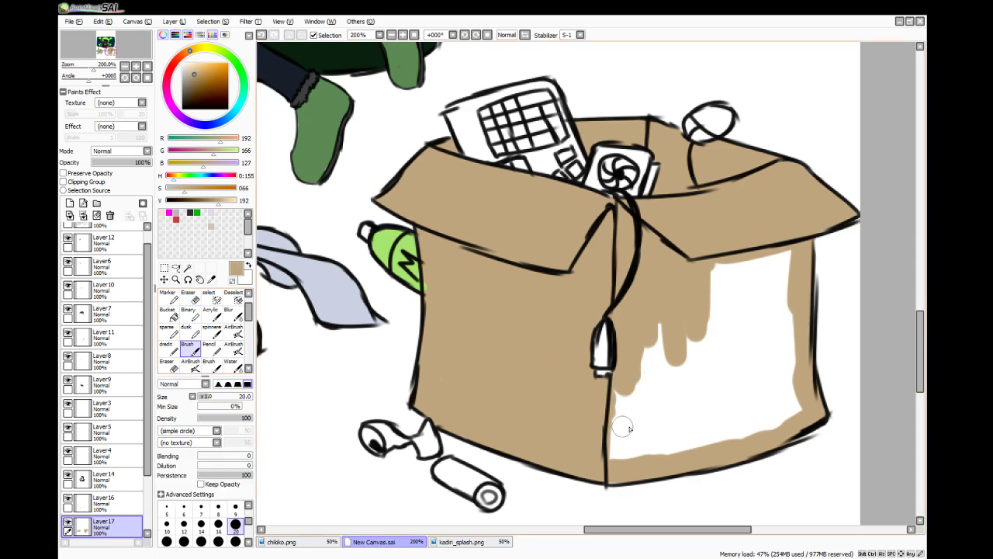
pyautogui.moveTo(619, 393)
pyautogui.mouseDown()
pyautogui.moveTo(623, 468)
pyautogui.moveTo(615, 406)
pyautogui.moveTo(610, 432)
pyautogui.moveTo(623, 469)
pyautogui.moveTo(644, 337)
pyautogui.moveTo(644, 415)
pyautogui.mouseUp()
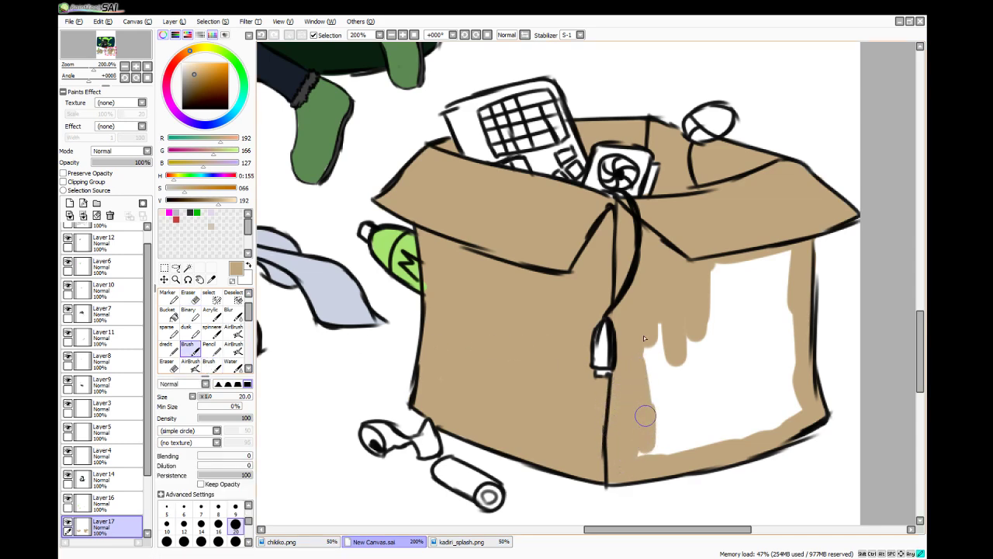
pyautogui.moveTo(645, 459)
pyautogui.mouseDown()
pyautogui.moveTo(663, 354)
pyautogui.moveTo(675, 445)
pyautogui.moveTo(665, 358)
pyautogui.moveTo(687, 413)
pyautogui.moveTo(693, 314)
pyautogui.mouseUp()
pyautogui.moveTo(690, 386)
pyautogui.mouseDown()
pyautogui.moveTo(711, 428)
pyautogui.moveTo(705, 267)
pyautogui.moveTo(730, 439)
pyautogui.moveTo(726, 256)
pyautogui.moveTo(749, 442)
pyautogui.moveTo(741, 263)
pyautogui.moveTo(761, 431)
pyautogui.moveTo(776, 326)
pyautogui.moveTo(798, 388)
pyautogui.moveTo(789, 322)
pyautogui.moveTo(758, 382)
pyautogui.mouseUp()
pyautogui.moveTo(716, 305)
pyautogui.mouseDown()
pyautogui.moveTo(750, 275)
pyautogui.moveTo(756, 306)
pyautogui.moveTo(770, 259)
pyautogui.moveTo(779, 320)
pyautogui.moveTo(785, 272)
pyautogui.mouseUp()
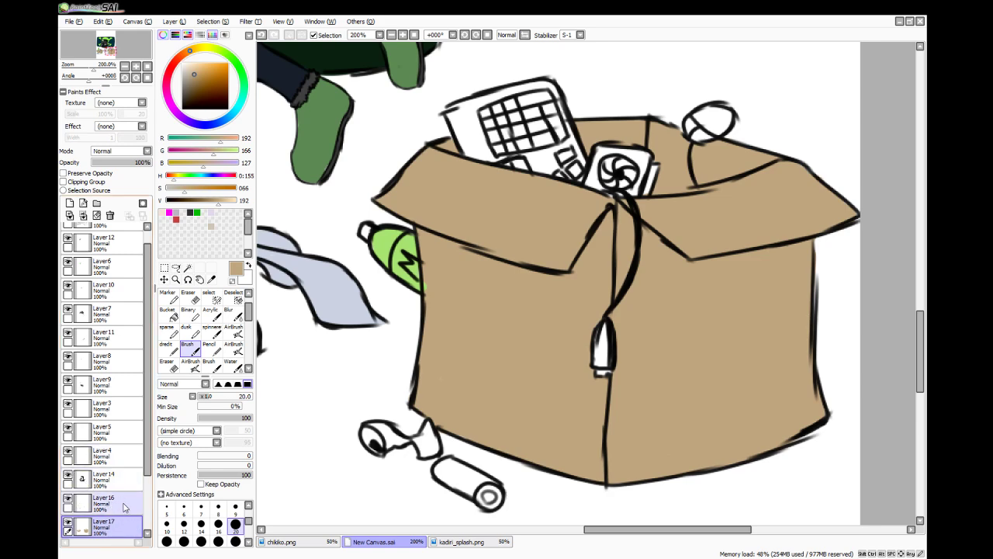
# - Touch up the green edge of the bottle behind the right box on Layer16, using the Eraser and the Pencil in the bottle's sampled green
pyautogui.click(68, 404)
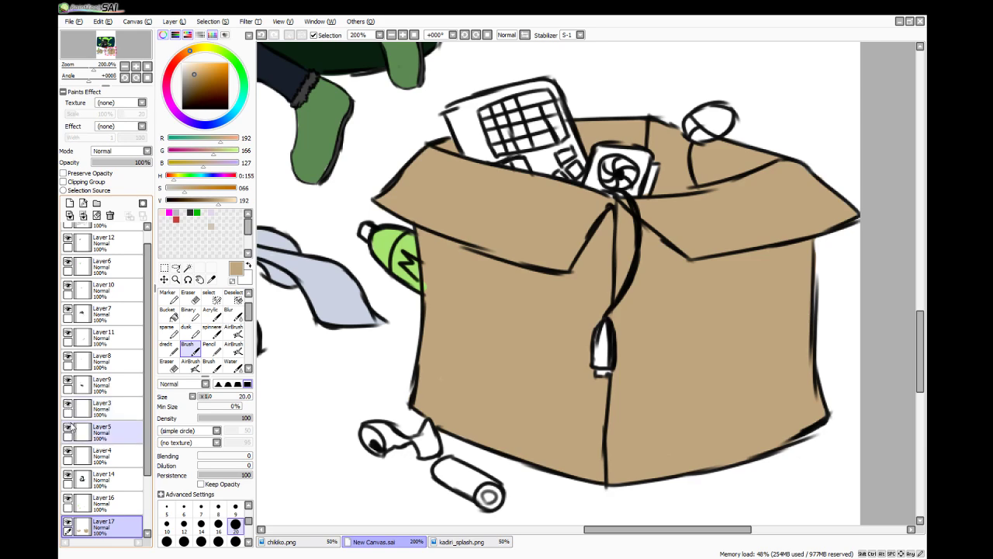
pyautogui.click(68, 452)
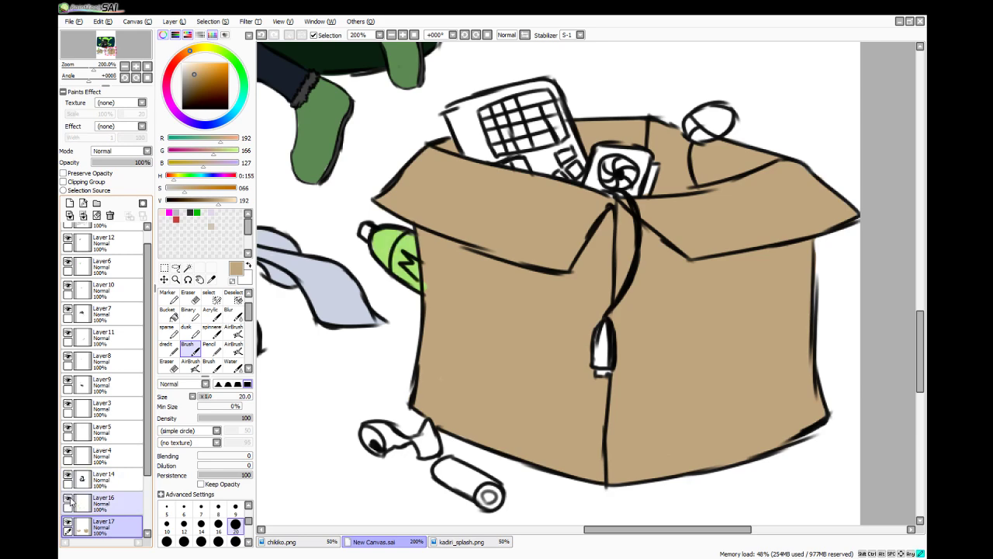
pyautogui.click(120, 503)
pyautogui.click(193, 299)
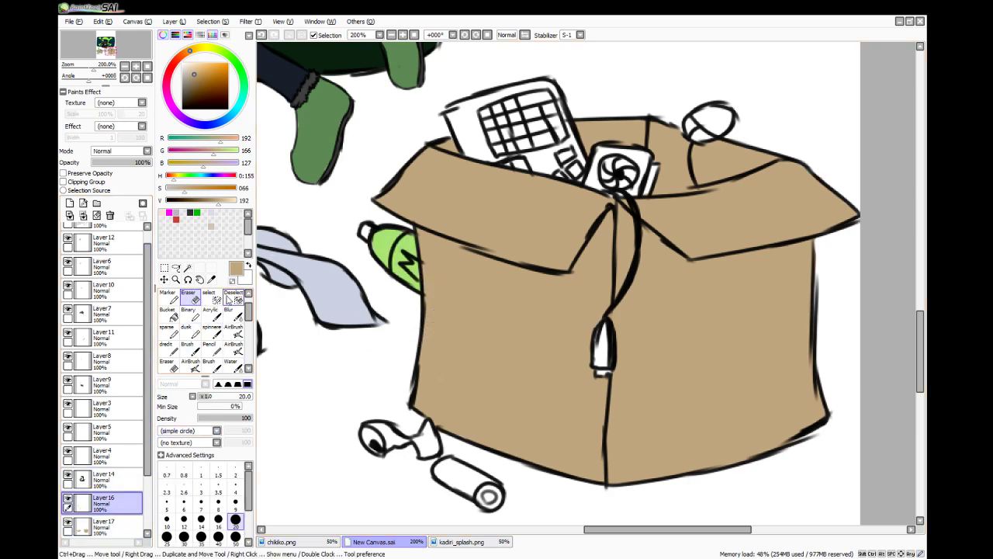
pyautogui.click(211, 280)
pyautogui.click(381, 244)
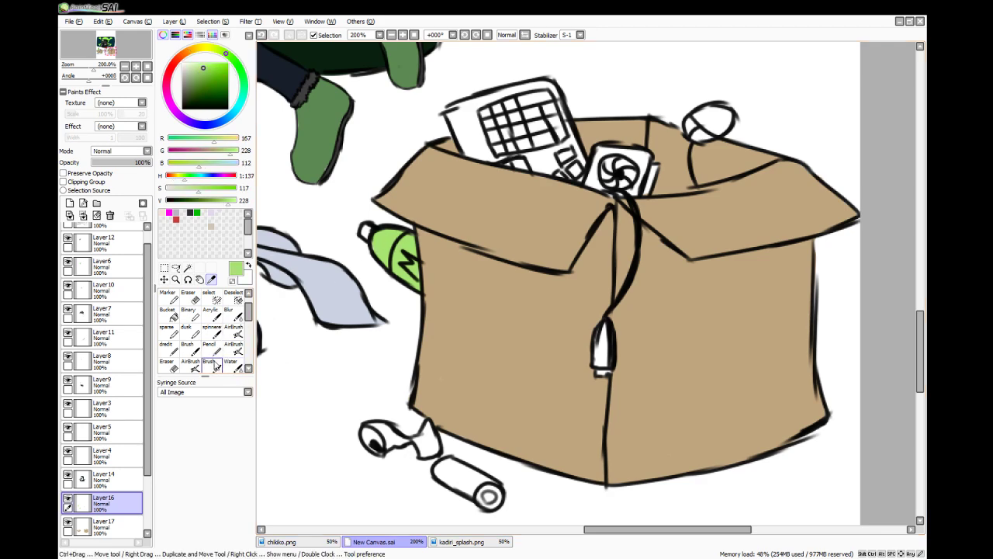
pyautogui.click(210, 347)
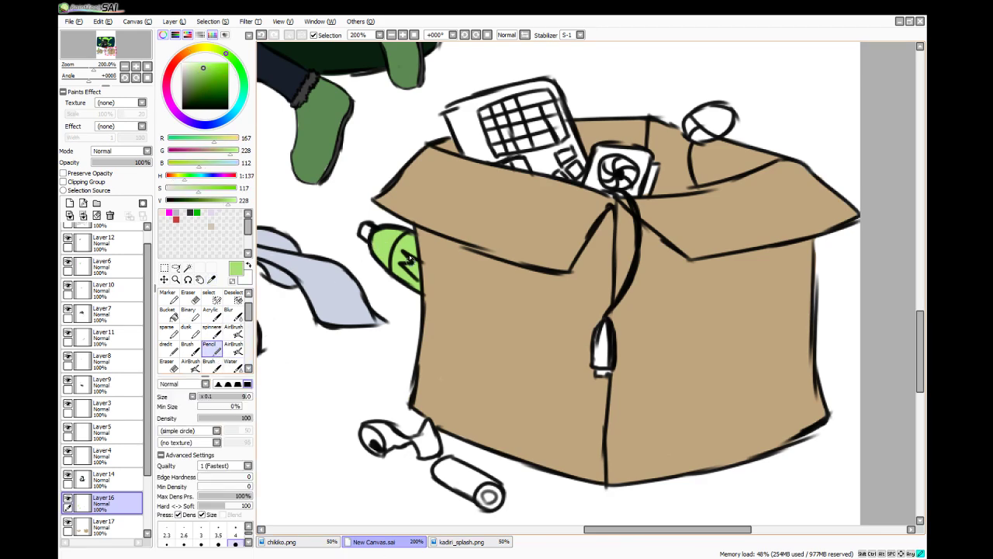
pyautogui.press('e')
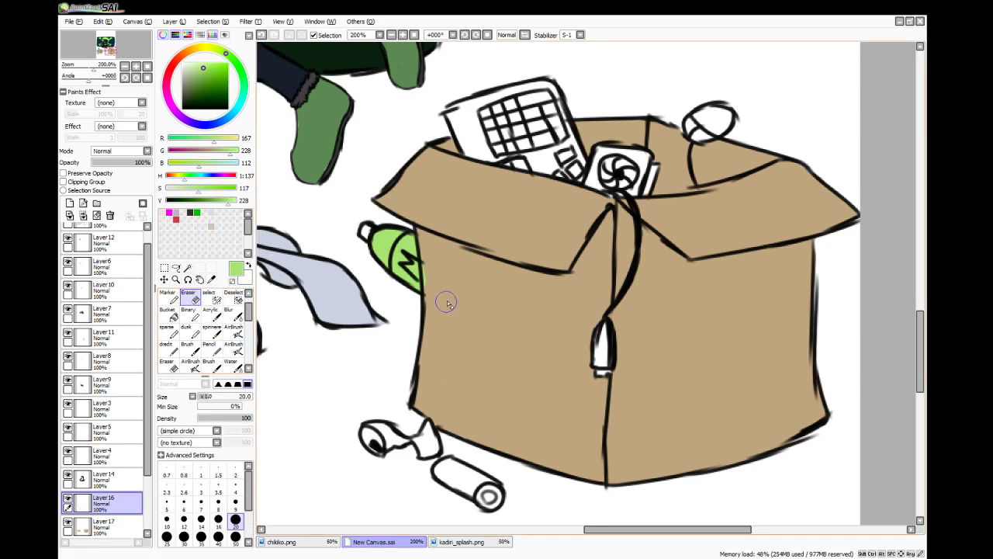
# - Choose the saved red swatch and add a new layer directly above Layer13 for the containers in the left box
pyautogui.scroll(-3, 425, 310)
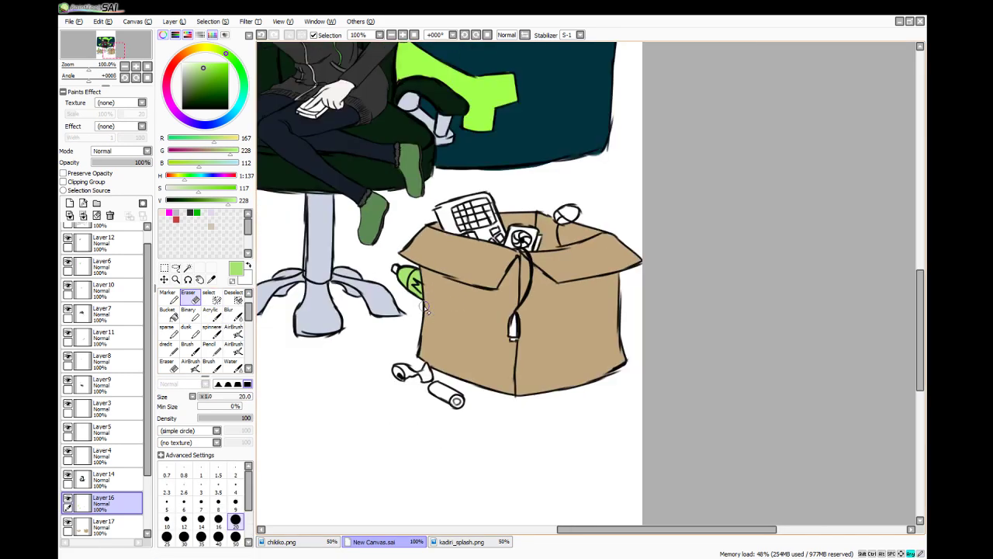
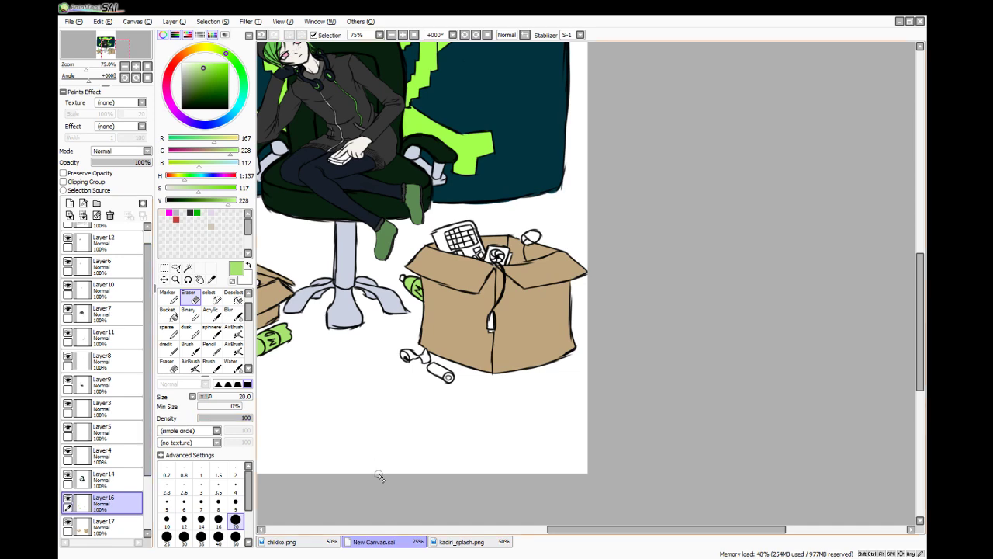
pyautogui.moveTo(587, 530); pyautogui.dragTo(510, 527)
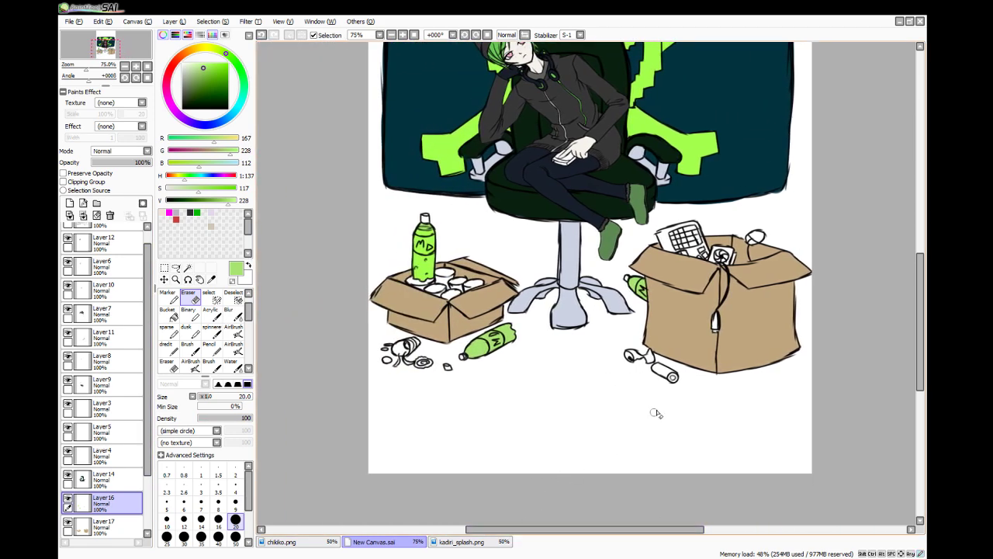
pyautogui.moveTo(918, 294)
pyautogui.mouseDown()
pyautogui.moveTo(915, 246)
pyautogui.moveTo(911, 288)
pyautogui.mouseUp()
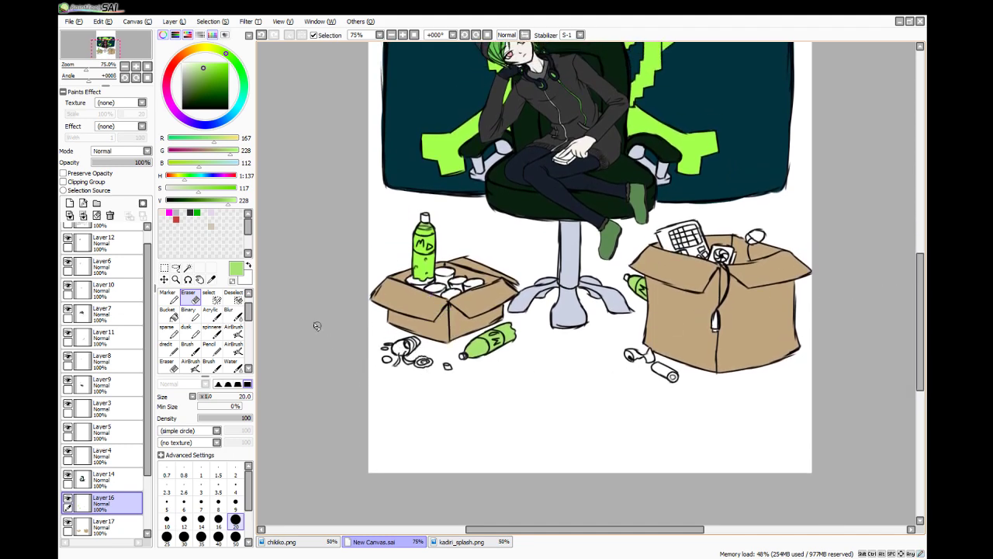
pyautogui.click(176, 220)
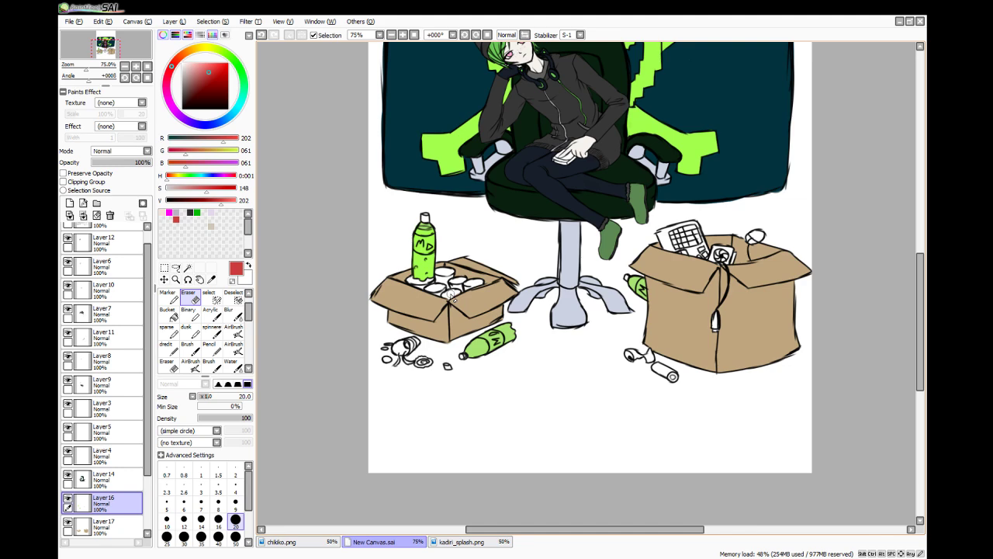
pyautogui.scroll(4, 452, 297)
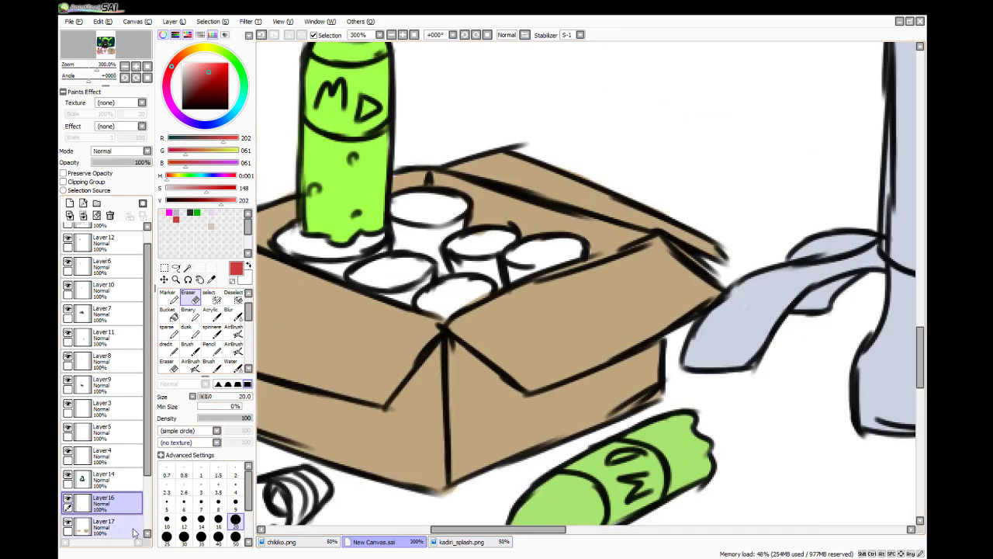
pyautogui.moveTo(149, 465); pyautogui.dragTo(152, 511)
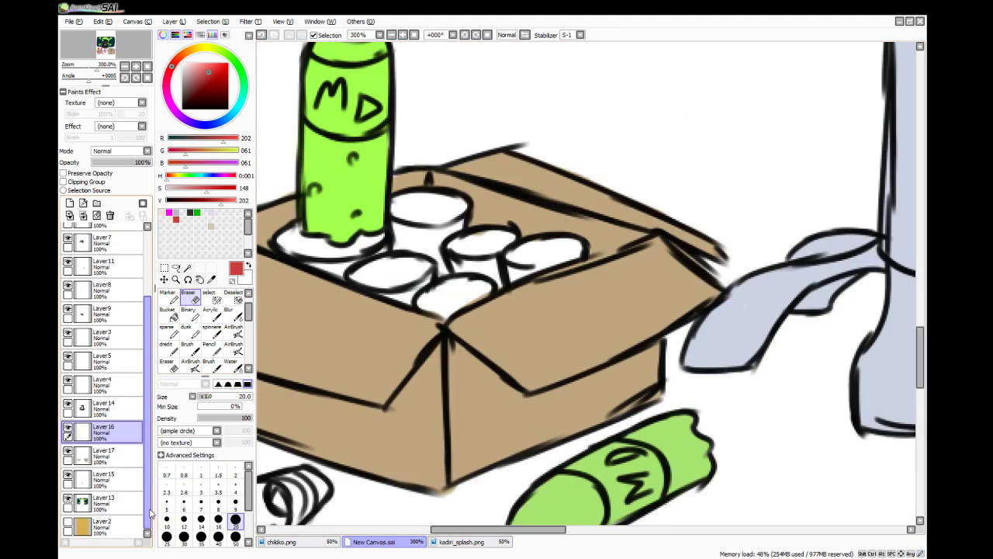
pyautogui.click(108, 500)
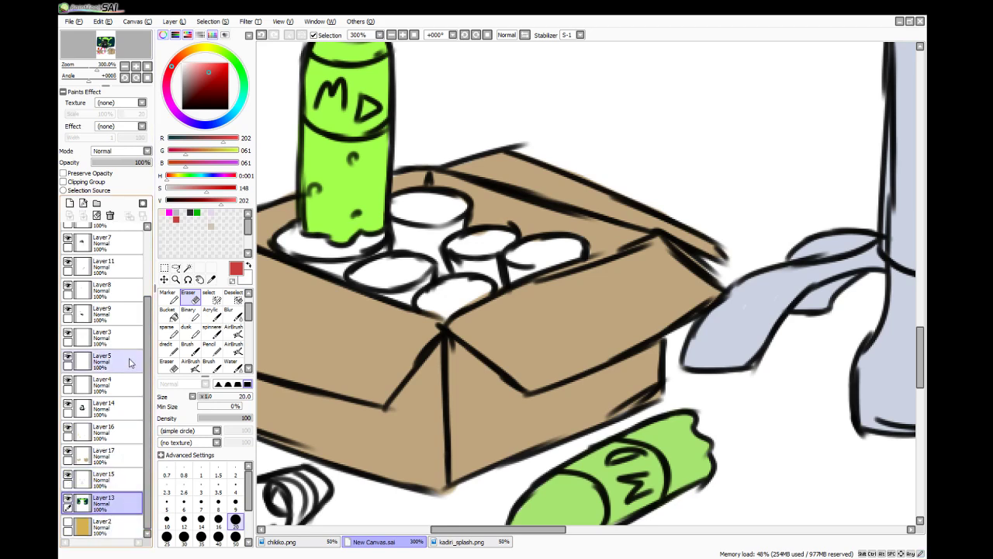
pyautogui.click(69, 203)
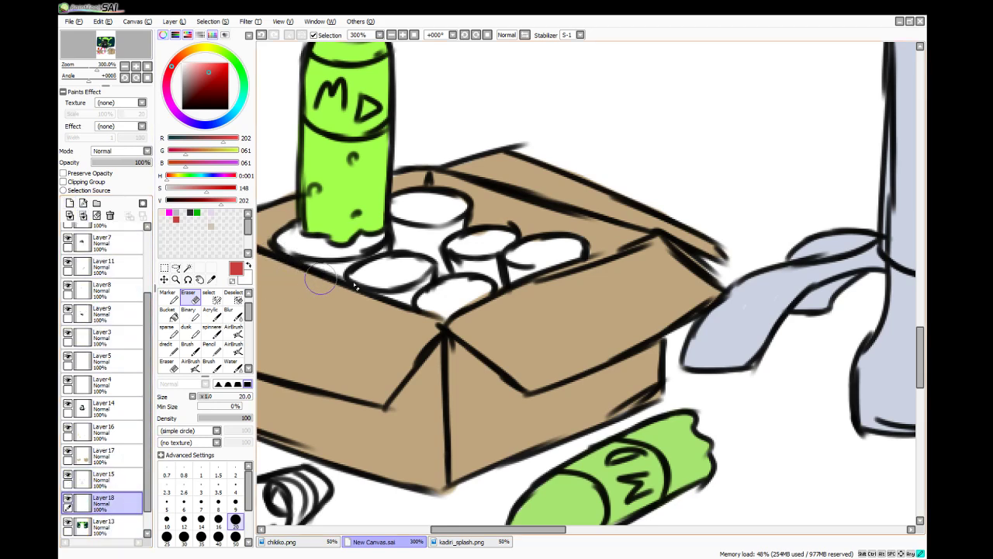
# - Fill the sides of the containers in the left box with red using the size 9 Pencil, leaving their tops uncoloured
pyautogui.click(210, 361)
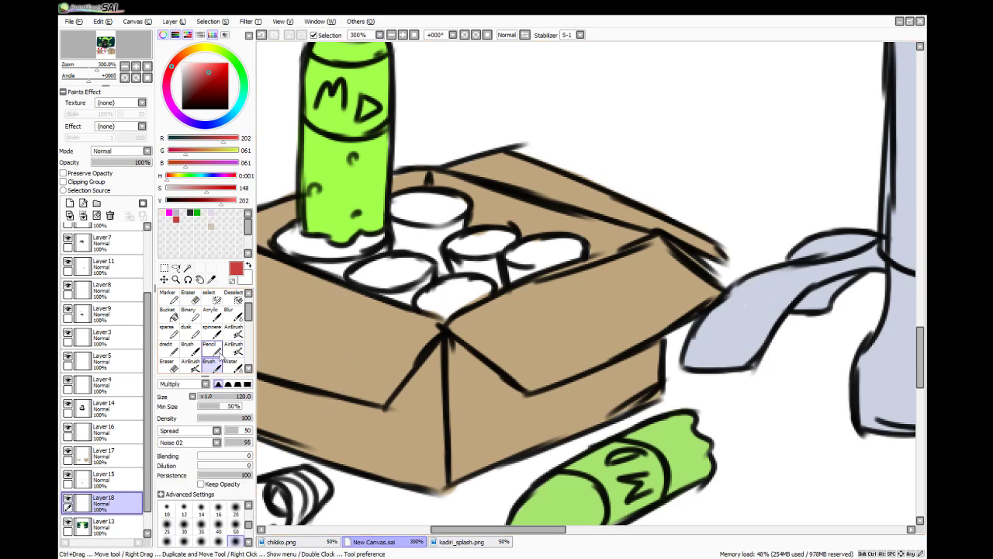
pyautogui.click(209, 347)
pyautogui.moveTo(331, 263)
pyautogui.mouseDown()
pyautogui.moveTo(355, 261)
pyautogui.moveTo(387, 251)
pyautogui.moveTo(393, 224)
pyautogui.moveTo(402, 251)
pyautogui.moveTo(392, 249)
pyautogui.moveTo(418, 247)
pyautogui.moveTo(398, 223)
pyautogui.moveTo(424, 243)
pyautogui.moveTo(421, 236)
pyautogui.moveTo(409, 248)
pyautogui.moveTo(444, 268)
pyautogui.mouseUp()
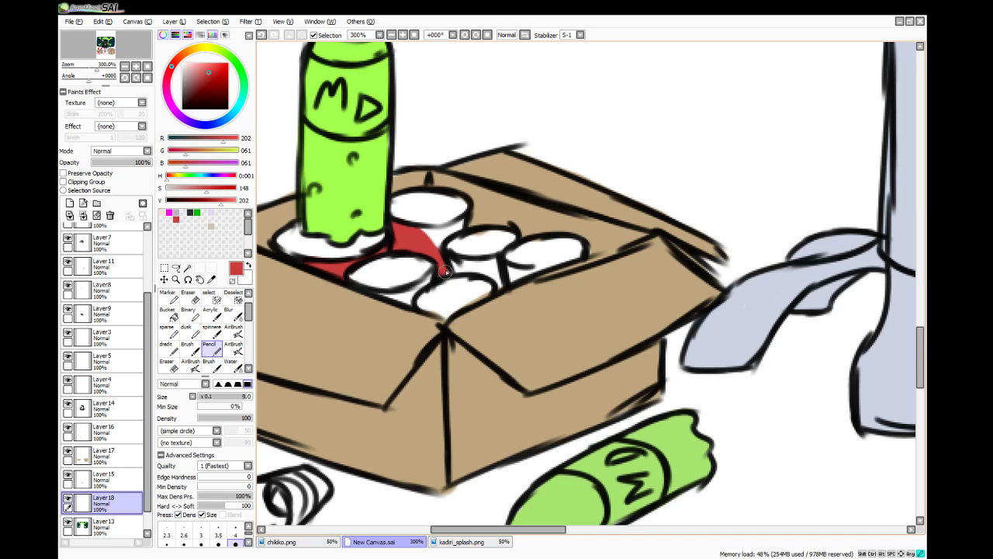
pyautogui.moveTo(447, 272)
pyautogui.mouseDown()
pyautogui.moveTo(435, 242)
pyautogui.moveTo(434, 254)
pyautogui.moveTo(443, 233)
pyautogui.moveTo(439, 252)
pyautogui.moveTo(464, 219)
pyautogui.moveTo(455, 235)
pyautogui.moveTo(412, 232)
pyautogui.moveTo(446, 226)
pyautogui.moveTo(429, 238)
pyautogui.moveTo(435, 250)
pyautogui.moveTo(455, 249)
pyautogui.moveTo(398, 253)
pyautogui.moveTo(467, 270)
pyautogui.moveTo(457, 263)
pyautogui.moveTo(464, 224)
pyautogui.moveTo(449, 267)
pyautogui.moveTo(472, 278)
pyautogui.moveTo(451, 266)
pyautogui.moveTo(502, 260)
pyautogui.moveTo(494, 258)
pyautogui.moveTo(494, 276)
pyautogui.moveTo(475, 266)
pyautogui.moveTo(493, 271)
pyautogui.moveTo(502, 291)
pyautogui.moveTo(503, 269)
pyautogui.moveTo(546, 282)
pyautogui.moveTo(517, 273)
pyautogui.moveTo(552, 273)
pyautogui.mouseUp()
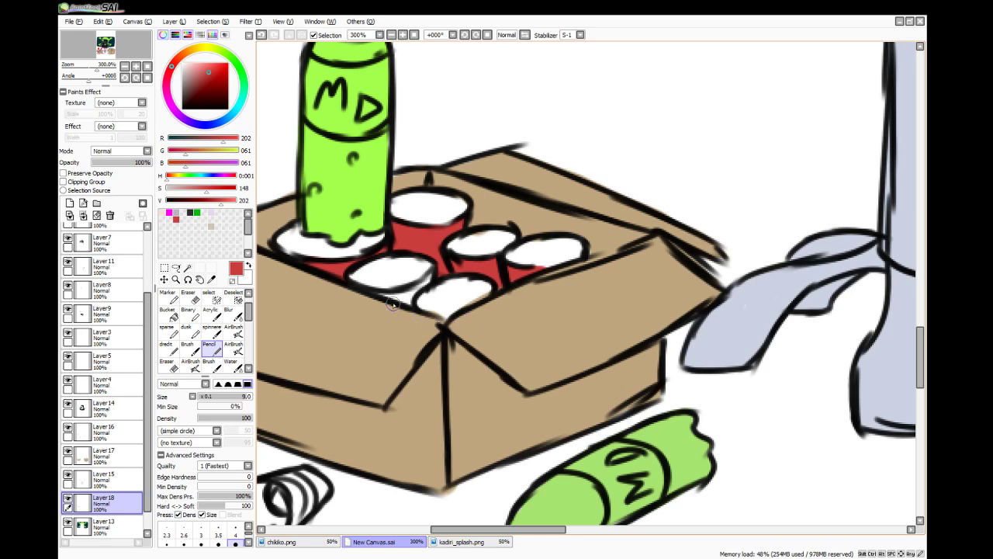
pyautogui.moveTo(391, 304)
pyautogui.mouseDown()
pyautogui.moveTo(407, 301)
pyautogui.moveTo(371, 298)
pyautogui.moveTo(401, 306)
pyautogui.moveTo(410, 298)
pyautogui.moveTo(395, 303)
pyautogui.moveTo(397, 294)
pyautogui.moveTo(437, 270)
pyautogui.mouseUp()
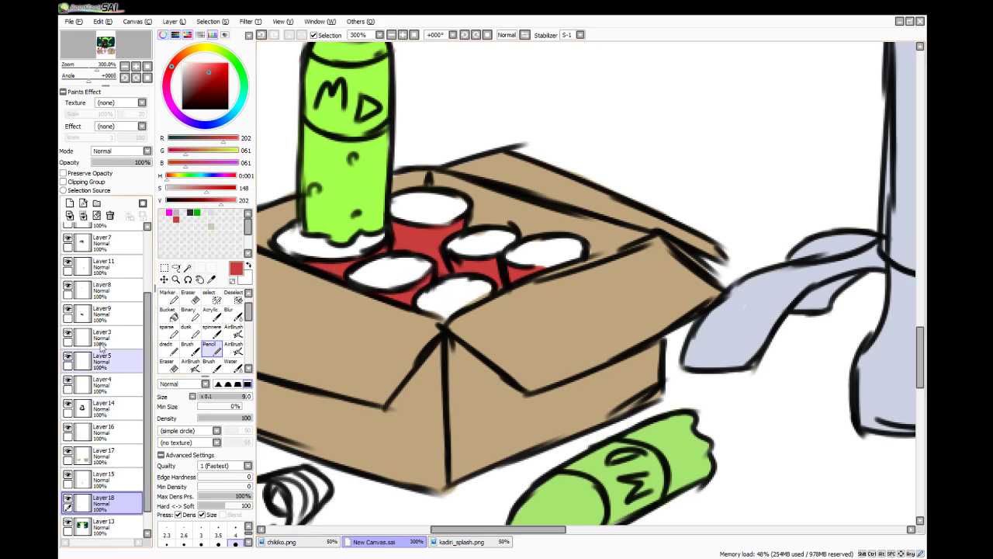
# - Mix a light cream (RGB 255, 238, 210) and fill the tops of all the containers in the left box with it
pyautogui.click(171, 187)
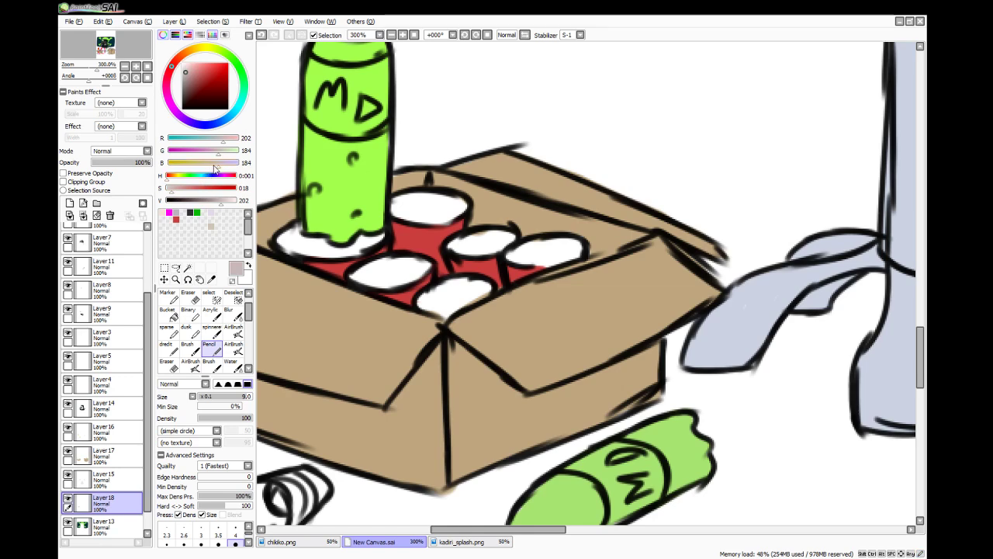
pyautogui.moveTo(214, 165); pyautogui.dragTo(210, 166)
pyautogui.moveTo(220, 201); pyautogui.dragTo(238, 202)
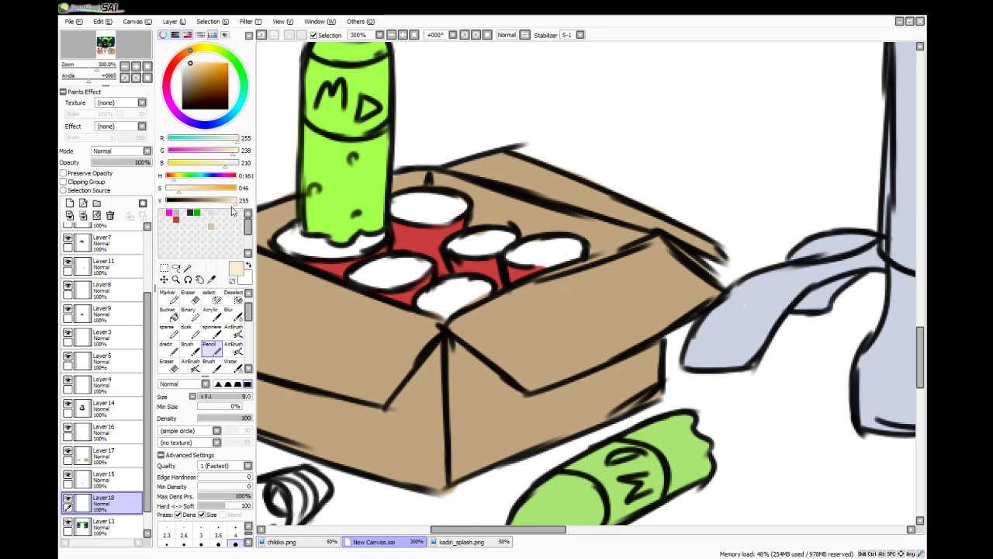
pyautogui.moveTo(310, 238)
pyautogui.mouseDown()
pyautogui.moveTo(283, 236)
pyautogui.moveTo(305, 236)
pyautogui.moveTo(291, 229)
pyautogui.moveTo(335, 245)
pyautogui.moveTo(309, 241)
pyautogui.moveTo(343, 242)
pyautogui.moveTo(336, 229)
pyautogui.moveTo(369, 242)
pyautogui.moveTo(384, 228)
pyautogui.moveTo(363, 248)
pyautogui.moveTo(316, 254)
pyautogui.mouseUp()
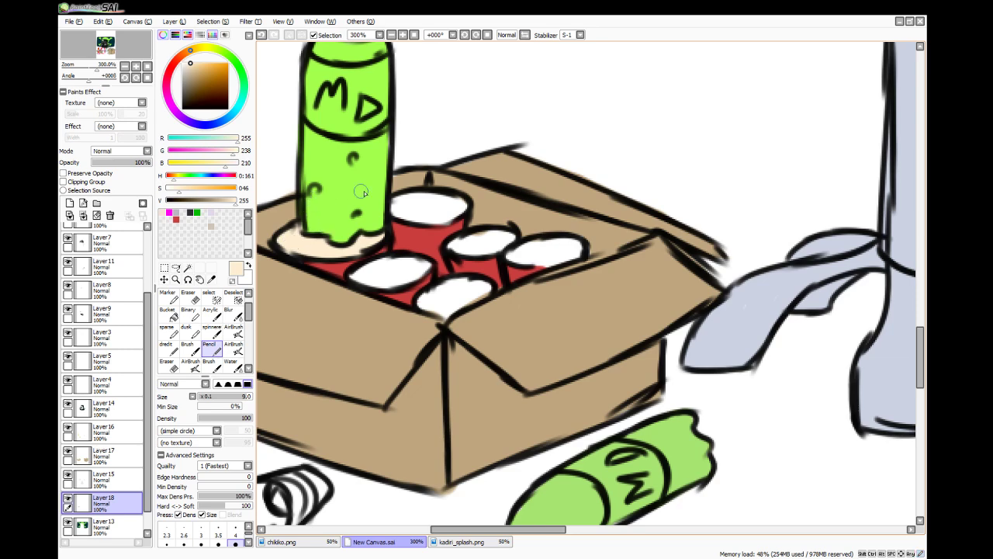
pyautogui.moveTo(414, 203)
pyautogui.mouseDown()
pyautogui.moveTo(449, 202)
pyautogui.moveTo(415, 200)
pyautogui.moveTo(421, 214)
pyautogui.moveTo(456, 209)
pyautogui.moveTo(455, 199)
pyautogui.moveTo(418, 205)
pyautogui.moveTo(456, 211)
pyautogui.moveTo(393, 201)
pyautogui.mouseUp()
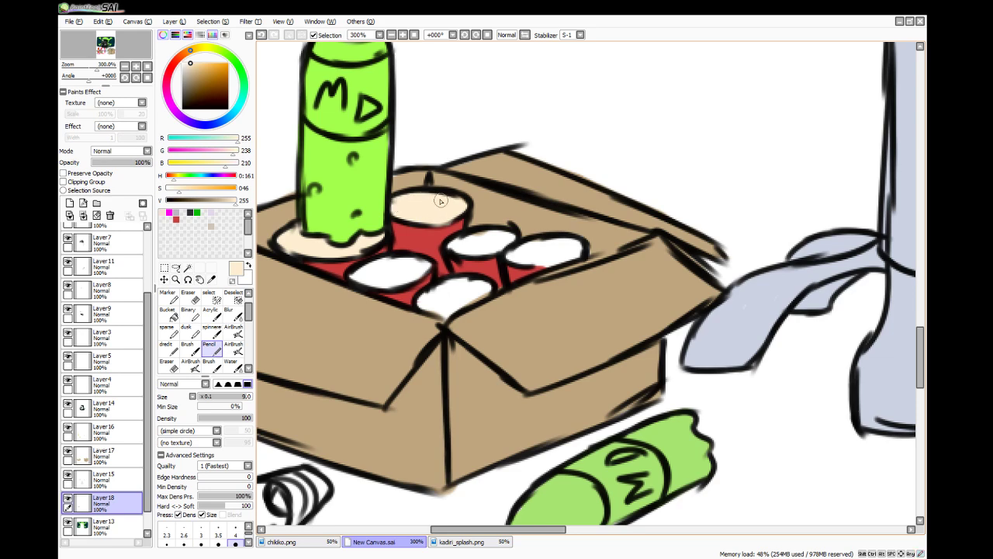
pyautogui.moveTo(464, 241)
pyautogui.mouseDown()
pyautogui.moveTo(503, 235)
pyautogui.moveTo(473, 253)
pyautogui.moveTo(456, 244)
pyautogui.moveTo(465, 237)
pyautogui.mouseUp()
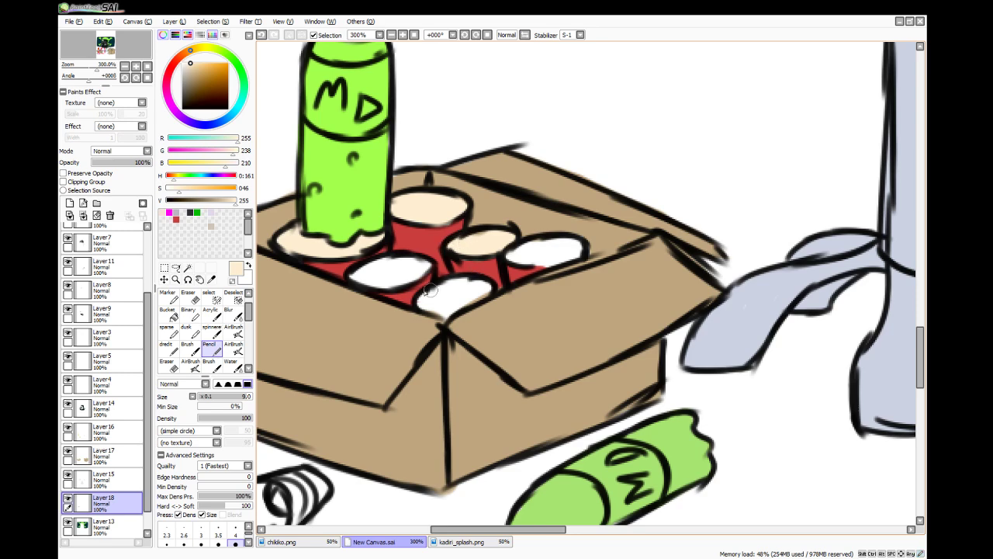
pyautogui.moveTo(547, 256)
pyautogui.mouseDown()
pyautogui.moveTo(519, 254)
pyautogui.moveTo(563, 260)
pyautogui.moveTo(539, 256)
pyautogui.moveTo(546, 242)
pyautogui.moveTo(578, 255)
pyautogui.moveTo(562, 262)
pyautogui.moveTo(574, 260)
pyautogui.mouseUp()
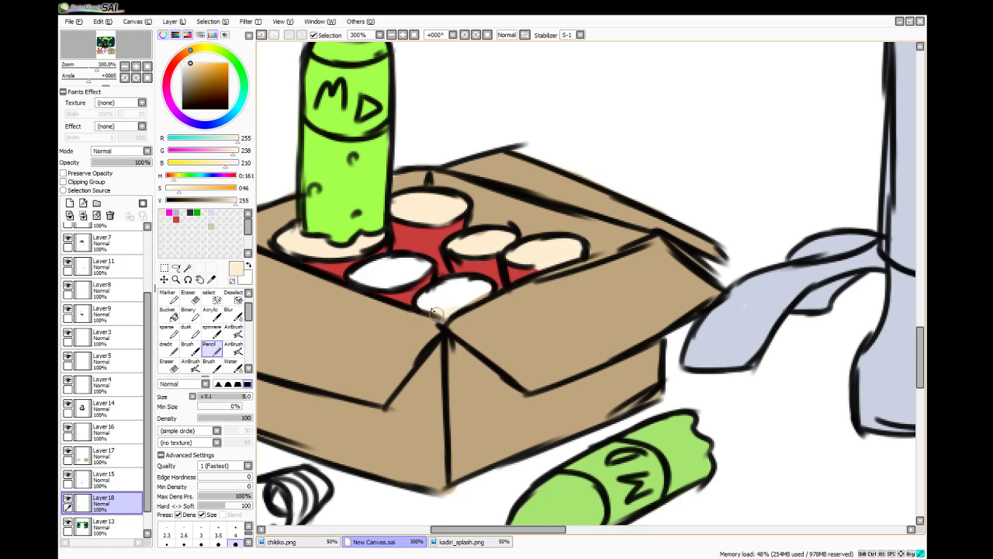
pyautogui.moveTo(435, 312)
pyautogui.mouseDown()
pyautogui.moveTo(464, 301)
pyautogui.moveTo(425, 306)
pyautogui.mouseUp()
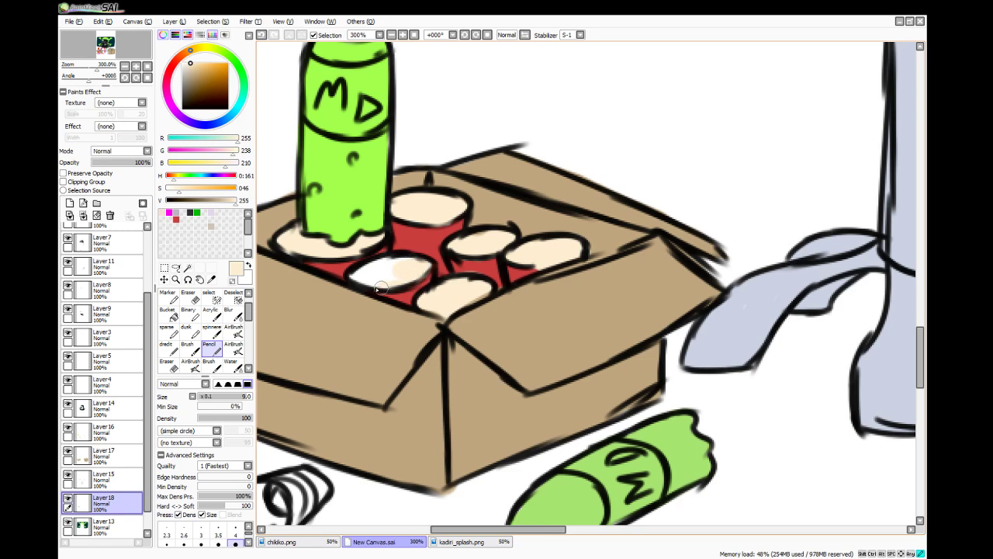
pyautogui.moveTo(399, 277)
pyautogui.mouseDown()
pyautogui.moveTo(402, 268)
pyautogui.moveTo(362, 273)
pyautogui.moveTo(373, 270)
pyautogui.mouseUp()
pyautogui.scroll(-1, 428, 281)
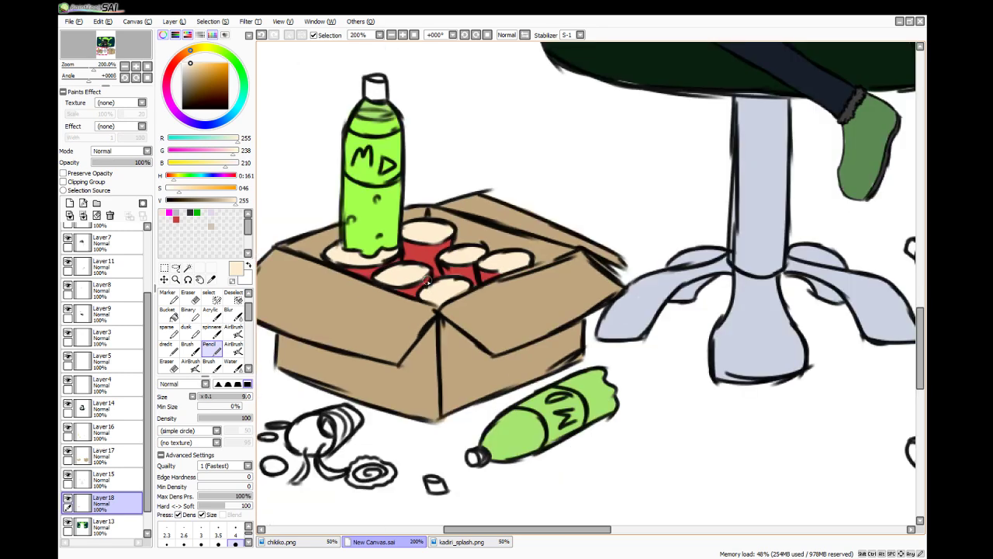
# - Fill the tipped-over container on the floor with the sampled container red using the size 9 Pencil, leaving its rim stripe uncoloured
pyautogui.click(211, 279)
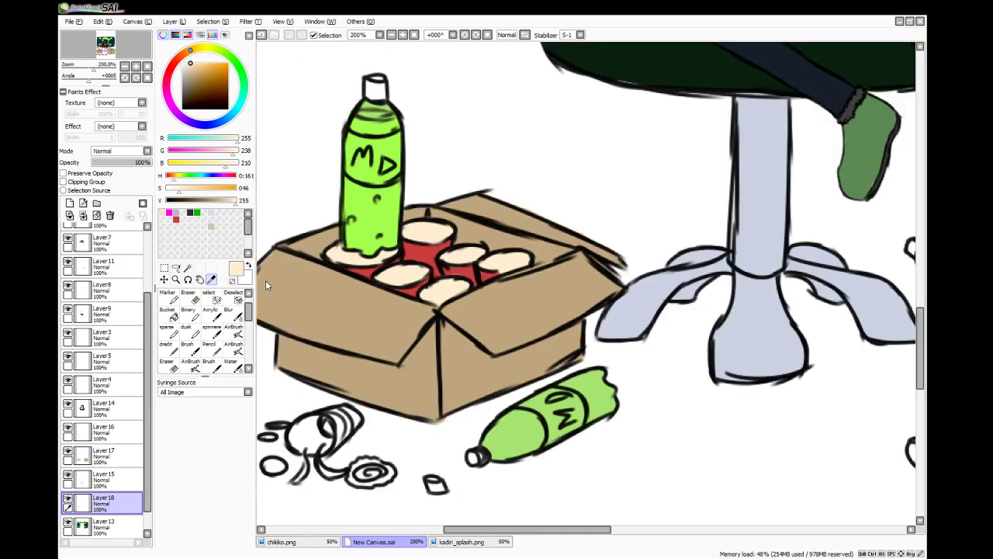
pyautogui.click(436, 246)
pyautogui.click(211, 349)
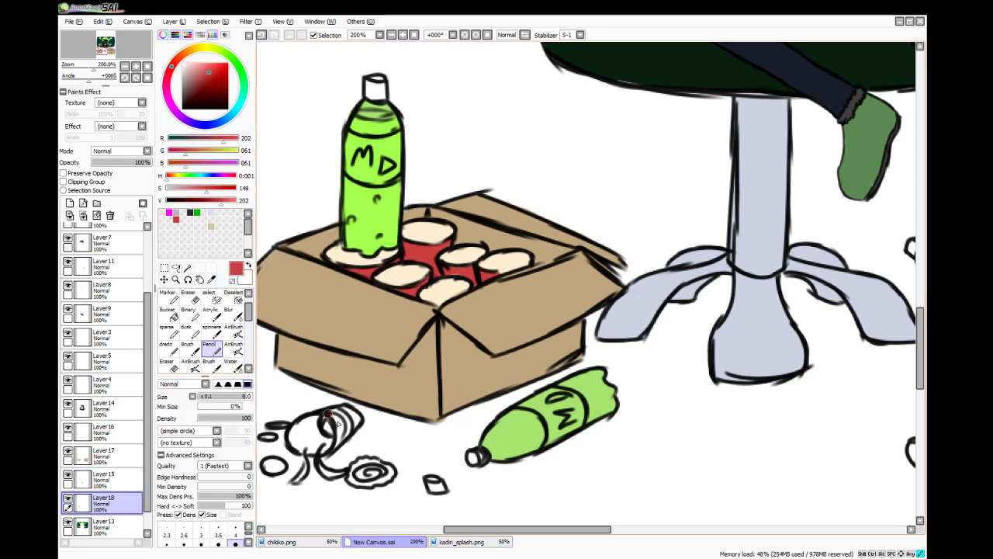
pyautogui.moveTo(337, 420); pyautogui.dragTo(336, 459)
pyautogui.moveTo(342, 408); pyautogui.dragTo(357, 426)
pyautogui.press('e')
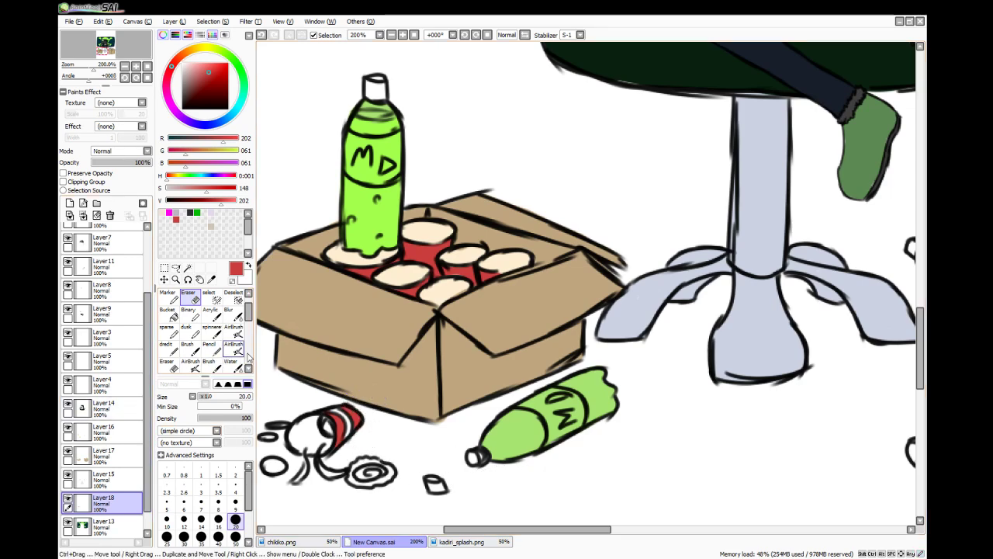
pyautogui.click(214, 350)
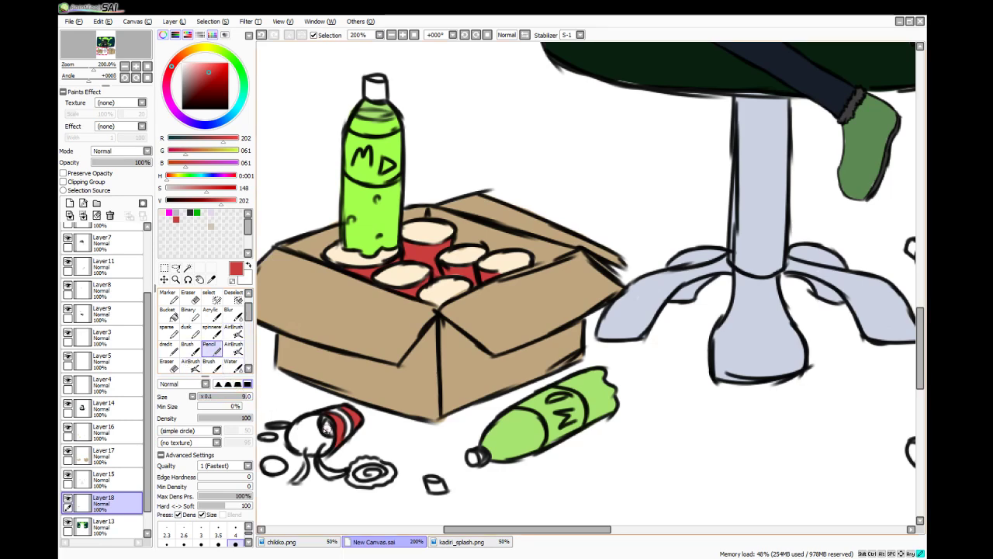
pyautogui.moveTo(324, 425)
pyautogui.mouseDown()
pyautogui.moveTo(310, 450)
pyautogui.moveTo(301, 447)
pyautogui.moveTo(311, 434)
pyautogui.mouseUp()
pyautogui.moveTo(299, 452); pyautogui.dragTo(313, 455)
# - Mix a pale yellow (RGB 255, 247, 208) and fill the noodles spilling out of the tipped-over container with it
pyautogui.press('pagedown')
pyautogui.press('pagedown')
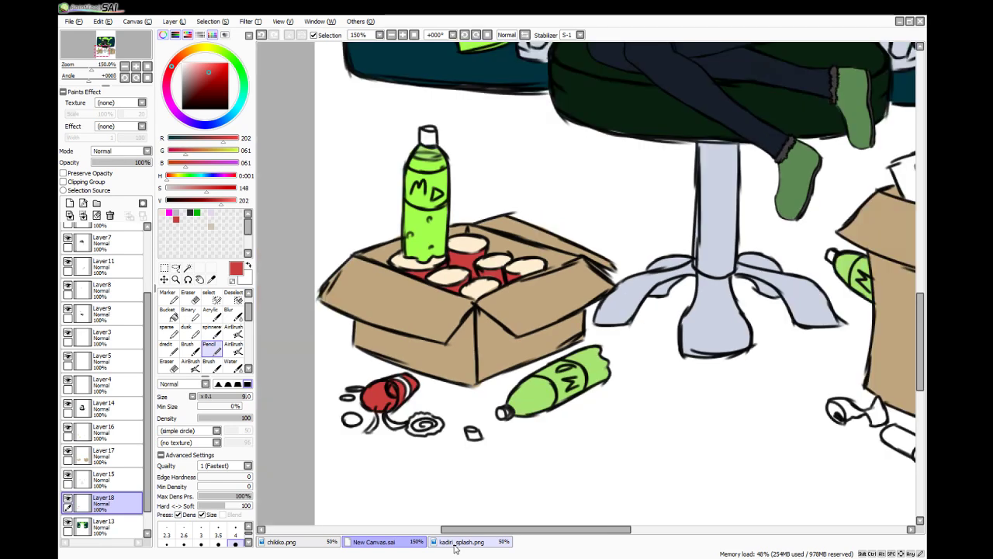
pyautogui.press('pageup')
pyautogui.press('pageup')
pyautogui.press('pageup')
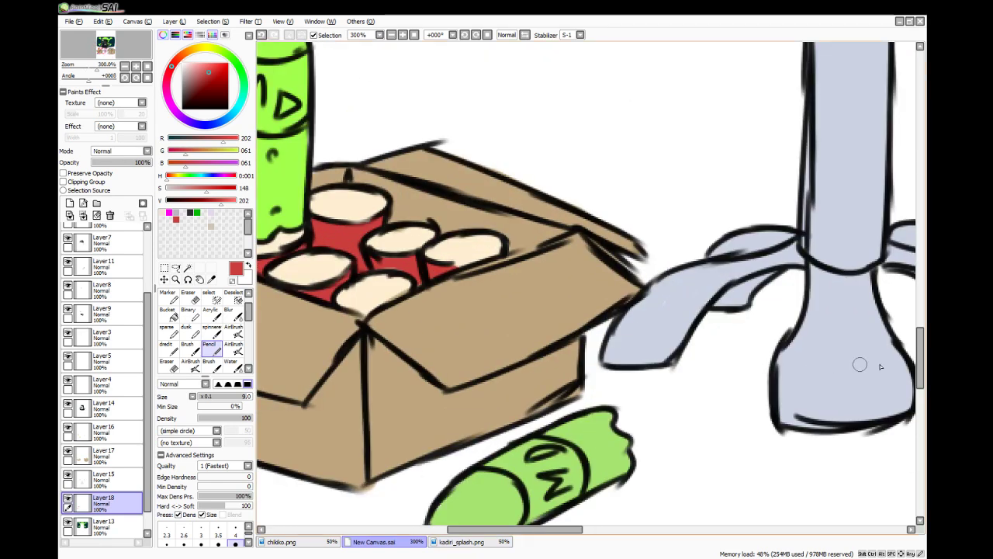
pyautogui.moveTo(921, 343); pyautogui.dragTo(921, 370)
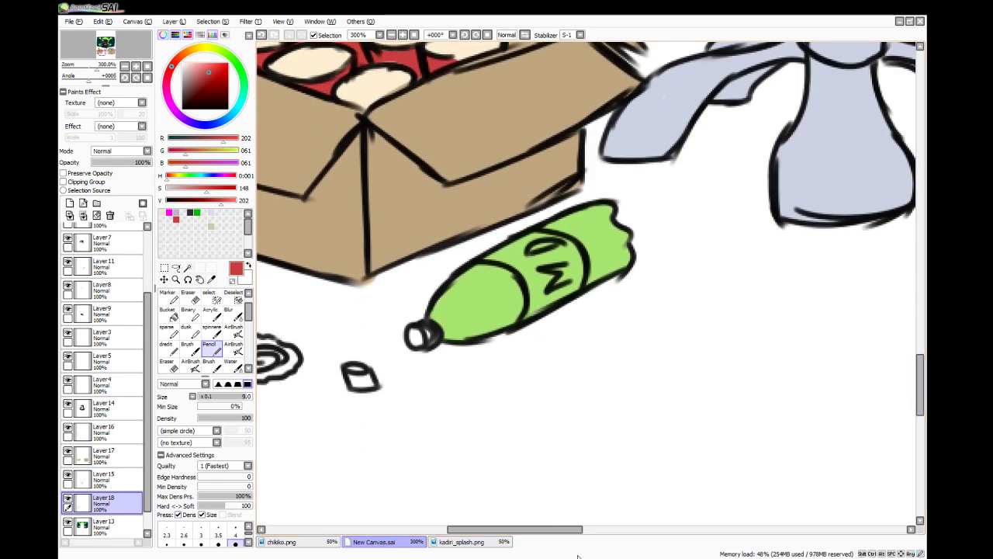
pyautogui.moveTo(551, 533); pyautogui.dragTo(503, 533)
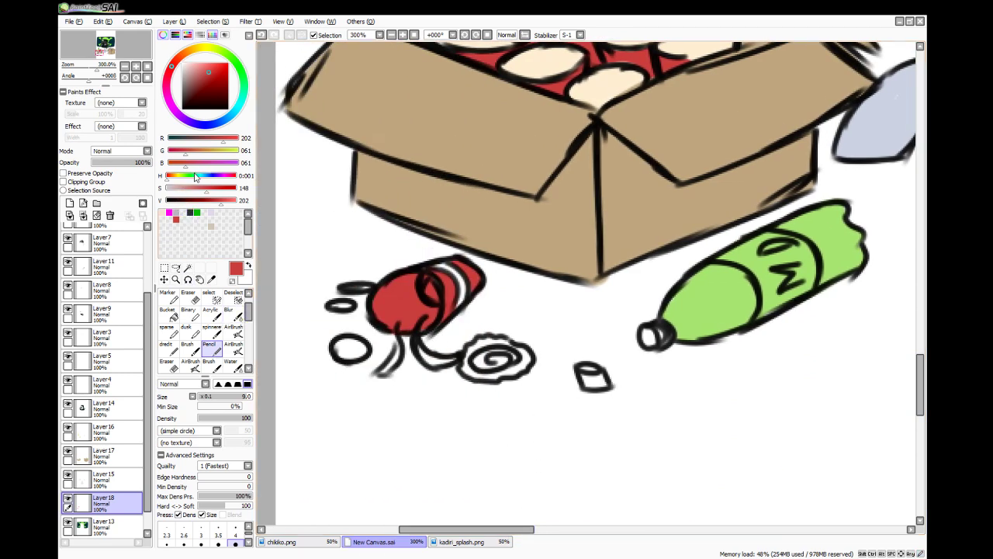
pyautogui.moveTo(180, 182); pyautogui.dragTo(237, 201)
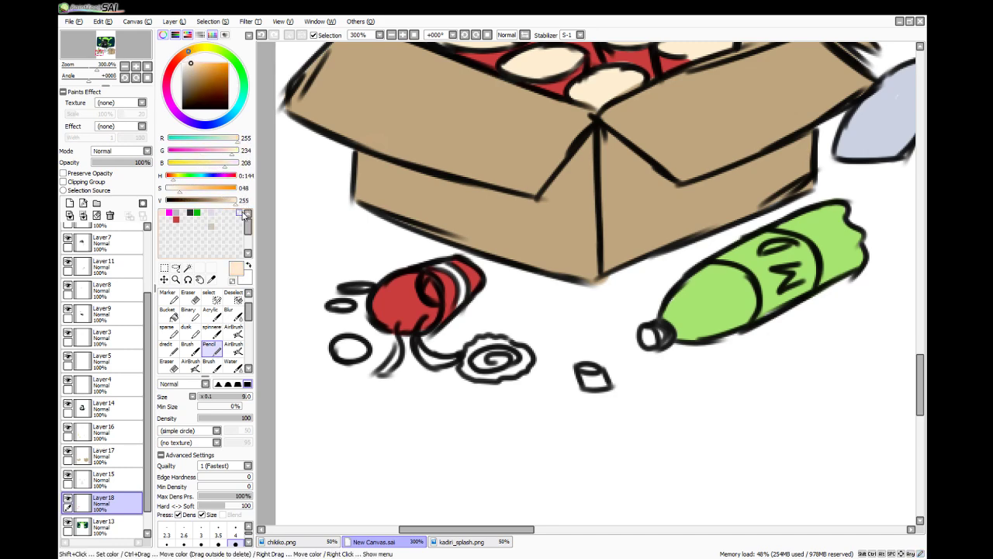
pyautogui.moveTo(174, 180); pyautogui.dragTo(177, 180)
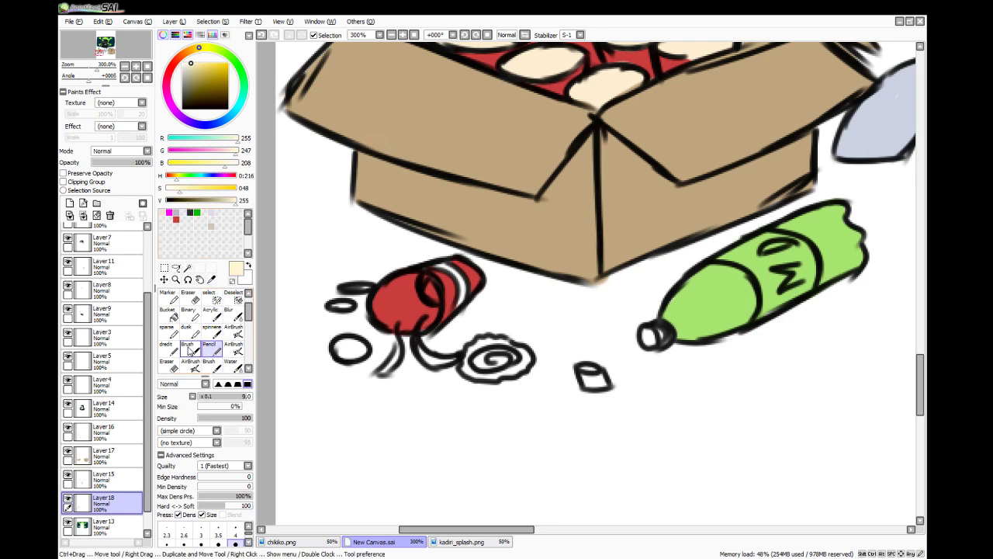
pyautogui.moveTo(383, 371)
pyautogui.mouseDown()
pyautogui.moveTo(397, 328)
pyautogui.moveTo(397, 349)
pyautogui.moveTo(405, 329)
pyautogui.moveTo(392, 329)
pyautogui.moveTo(434, 330)
pyautogui.moveTo(414, 357)
pyautogui.moveTo(428, 348)
pyautogui.moveTo(416, 340)
pyautogui.moveTo(449, 361)
pyautogui.moveTo(424, 357)
pyautogui.moveTo(455, 365)
pyautogui.mouseUp()
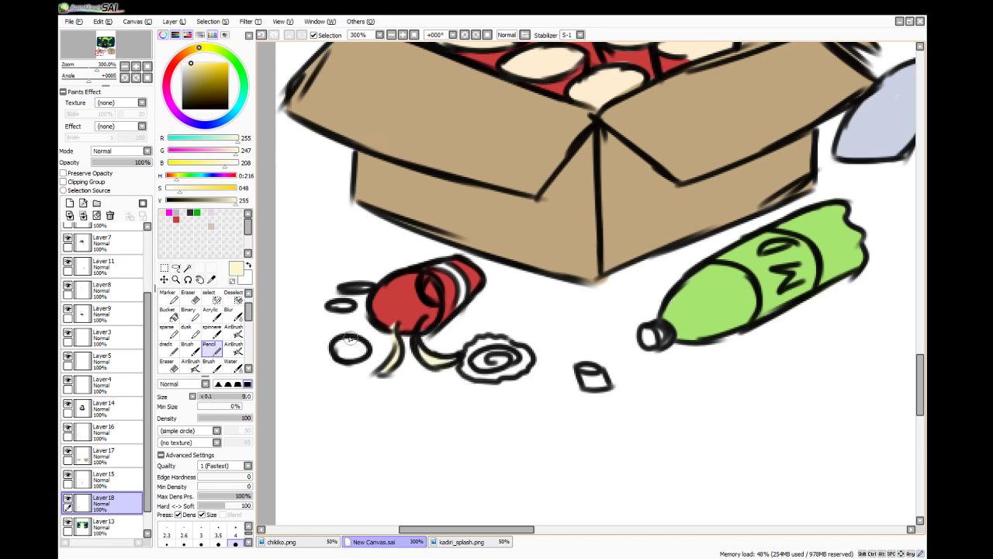
# - Mix a darker green (RGB 42, 144, 42) from the saved green swatch and fill the three round pieces beside the tipped-over container
pyautogui.click(197, 211)
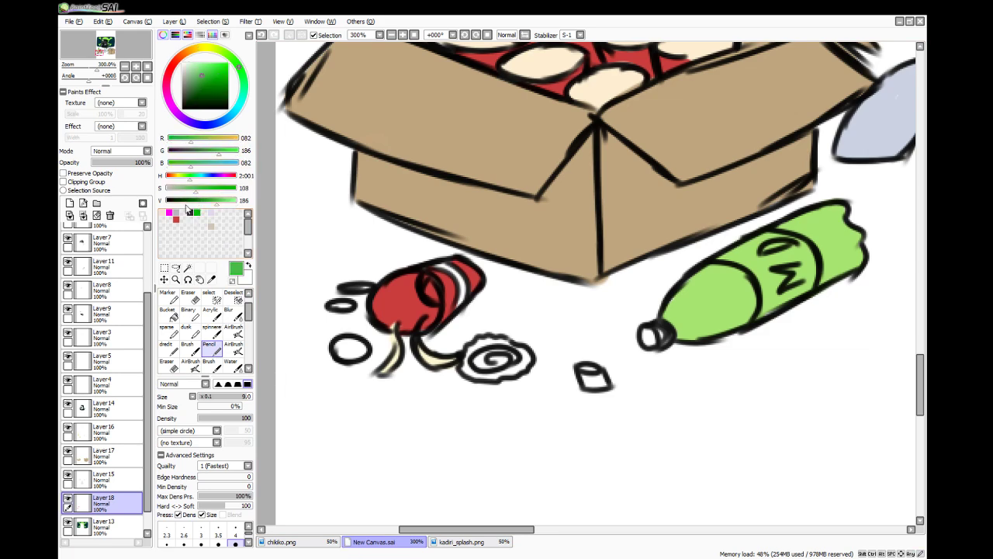
pyautogui.click(201, 83)
pyautogui.moveTo(340, 350); pyautogui.dragTo(360, 349)
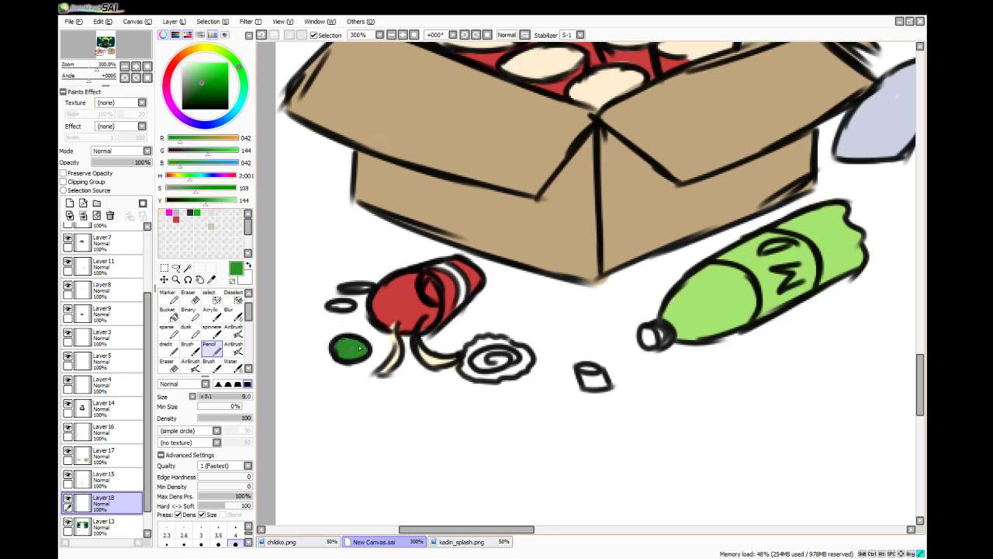
pyautogui.moveTo(340, 310)
pyautogui.mouseDown()
pyautogui.moveTo(327, 305)
pyautogui.moveTo(353, 306)
pyautogui.mouseUp()
pyautogui.moveTo(339, 288); pyautogui.dragTo(377, 286)
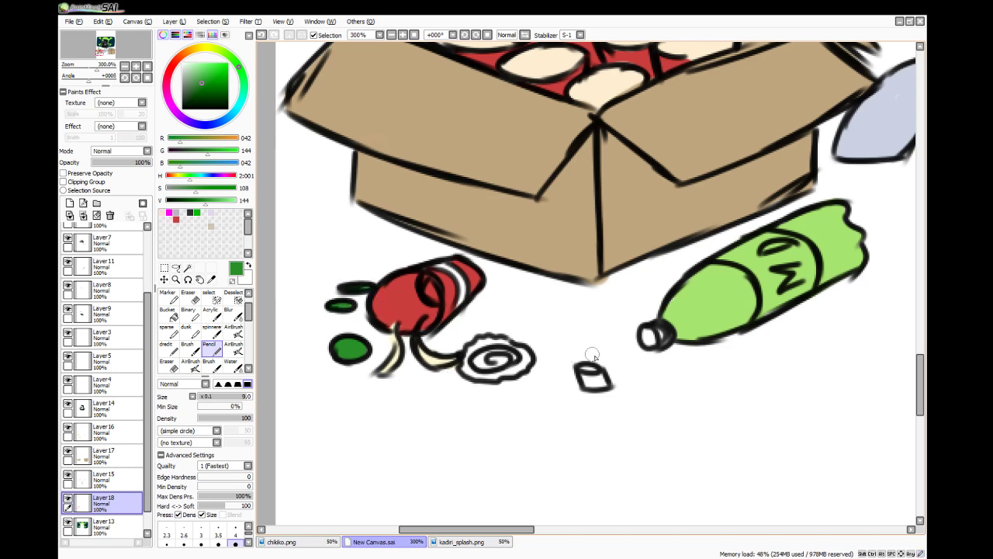
# - Fill the loose bottle cap on the floor and the caps of the standing bottle and the bottle behind the right box with the dark green
pyautogui.moveTo(583, 372)
pyautogui.mouseDown()
pyautogui.moveTo(591, 385)
pyautogui.moveTo(585, 370)
pyautogui.moveTo(599, 377)
pyautogui.mouseUp()
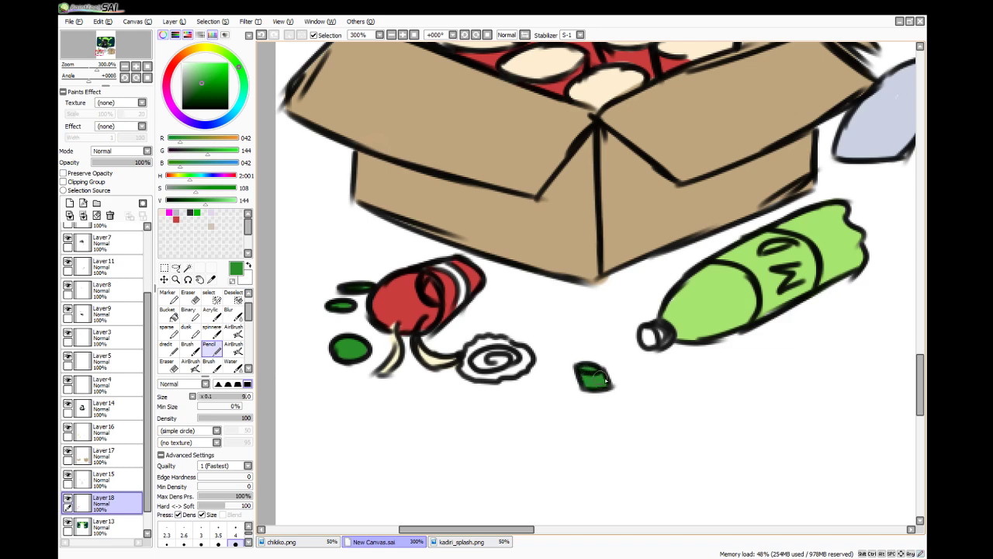
pyautogui.scroll(10, 896, 332)
pyautogui.scroll(-1, 906, 318)
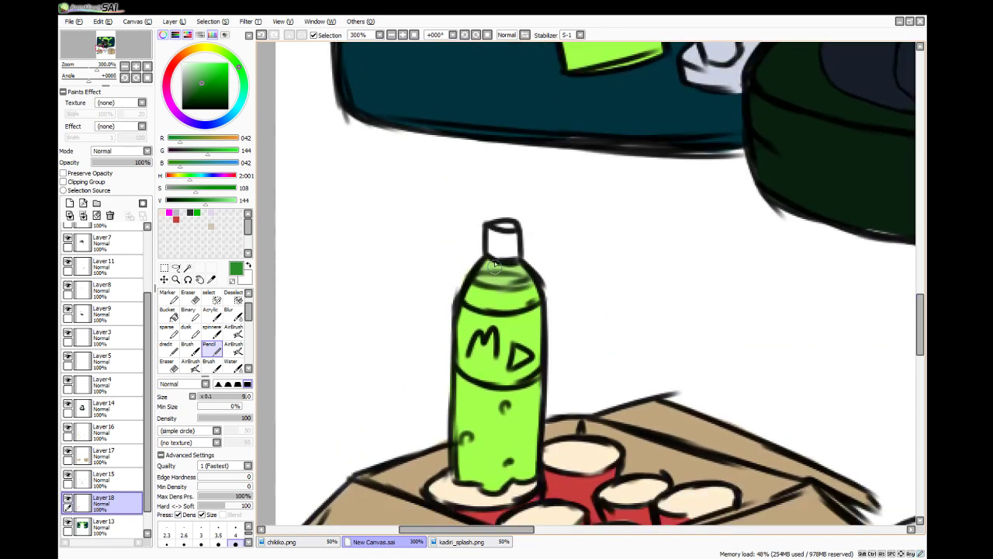
pyautogui.moveTo(499, 228)
pyautogui.mouseDown()
pyautogui.moveTo(497, 252)
pyautogui.moveTo(513, 235)
pyautogui.moveTo(500, 231)
pyautogui.mouseUp()
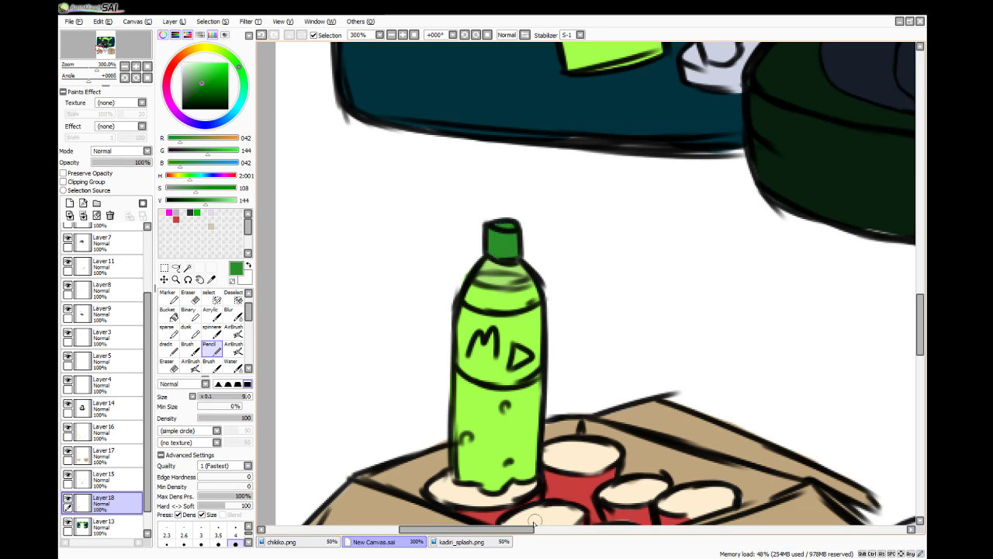
pyautogui.moveTo(529, 529); pyautogui.dragTo(720, 528)
pyautogui.moveTo(921, 318); pyautogui.dragTo(921, 344)
pyautogui.moveTo(396, 253); pyautogui.dragTo(399, 271)
pyautogui.scroll(-4, 437, 302)
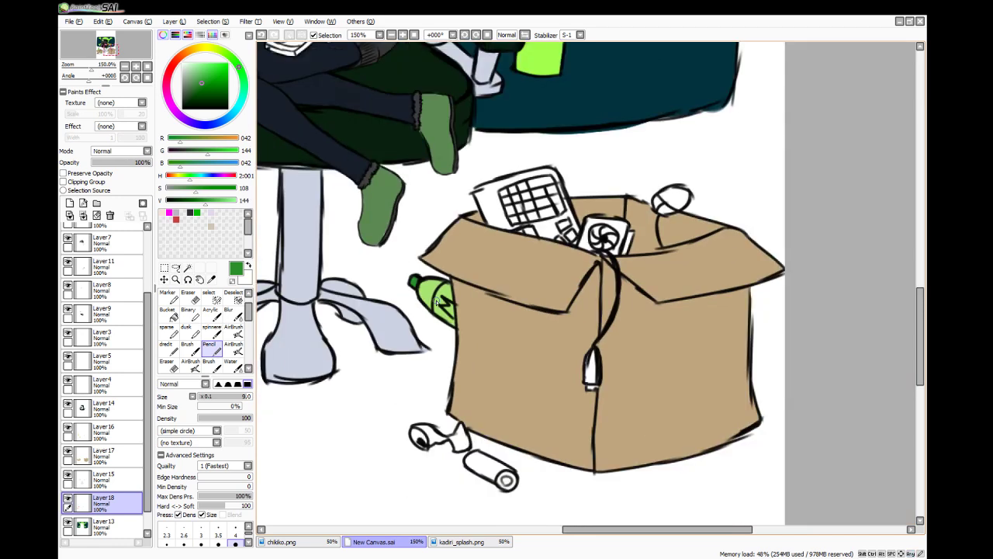
# - Fill the uncoloured neck of the bottle lying on the floor on Layer16, using the Pencil in the bottle's sampled light green
pyautogui.moveTo(643, 522); pyautogui.dragTo(536, 525)
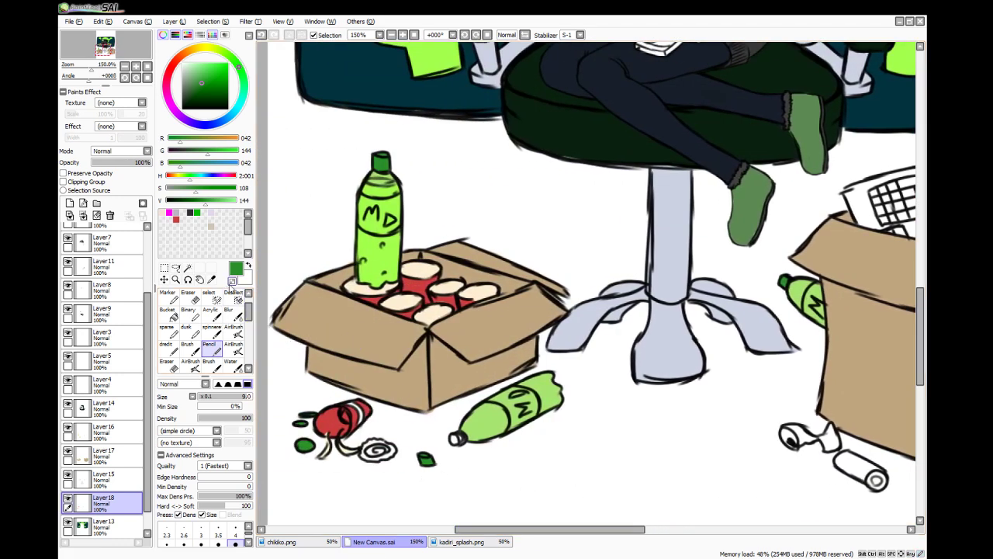
pyautogui.click(211, 279)
pyautogui.click(485, 417)
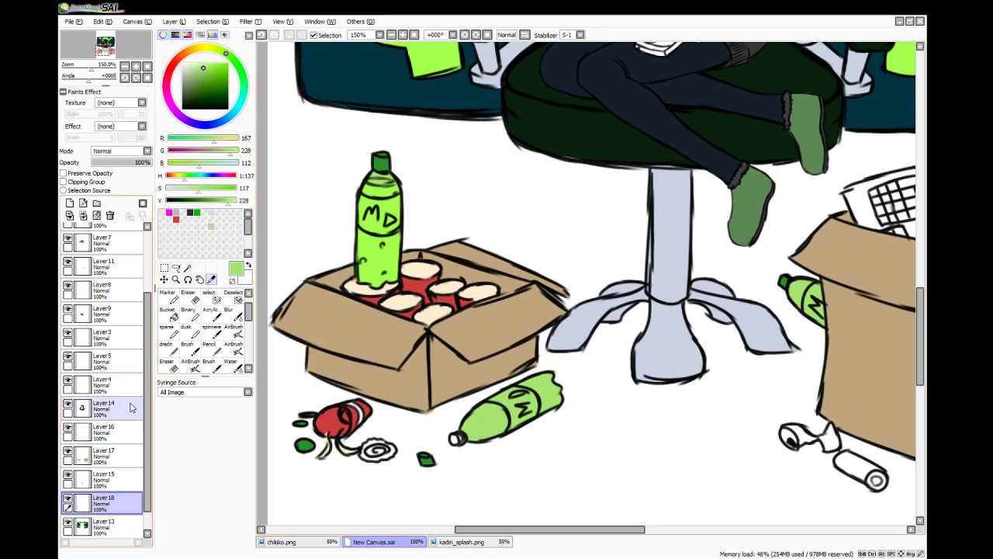
pyautogui.click(104, 428)
pyautogui.click(209, 349)
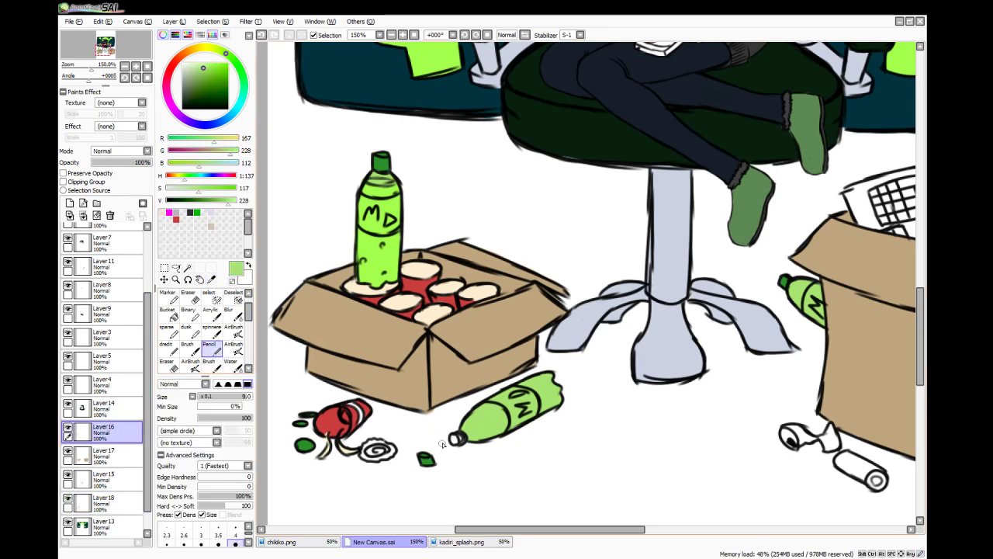
pyautogui.moveTo(463, 435); pyautogui.dragTo(458, 444)
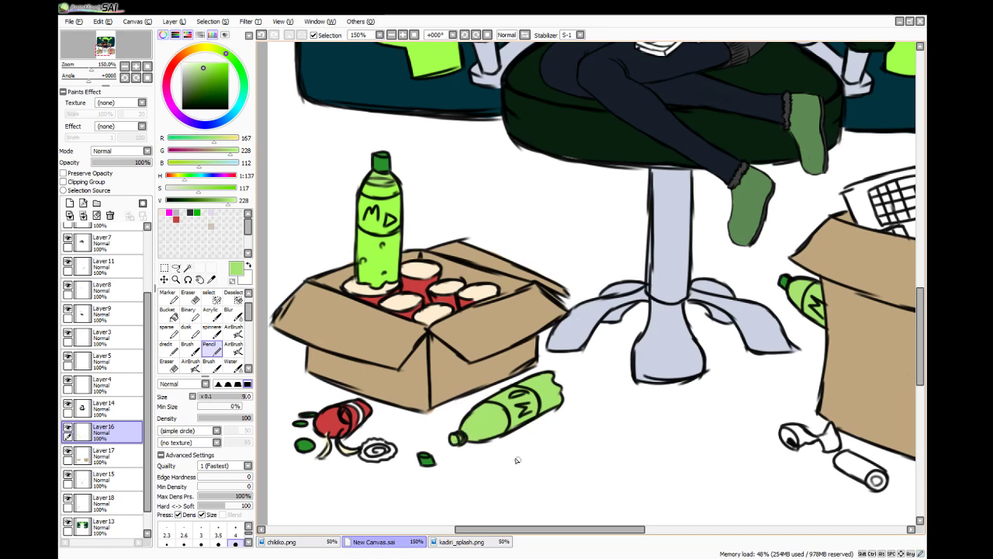
# - Fill the stripe near the rim of the tipped-over container with the sampled cream of the container tops, using a size 4 Pencil
pyautogui.keyDown('alt'); pyautogui.click(393, 299); pyautogui.keyUp('alt')
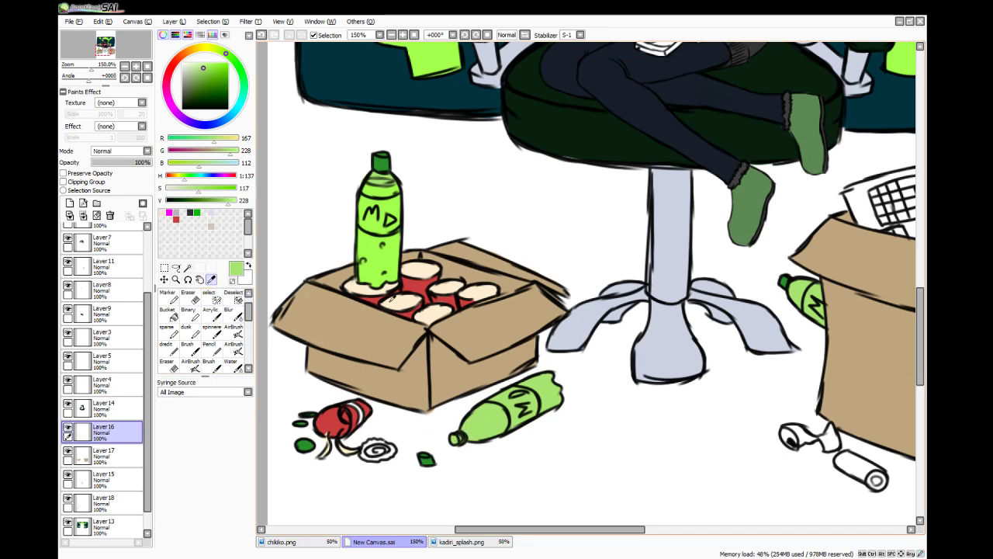
pyautogui.scroll(4, 347, 438)
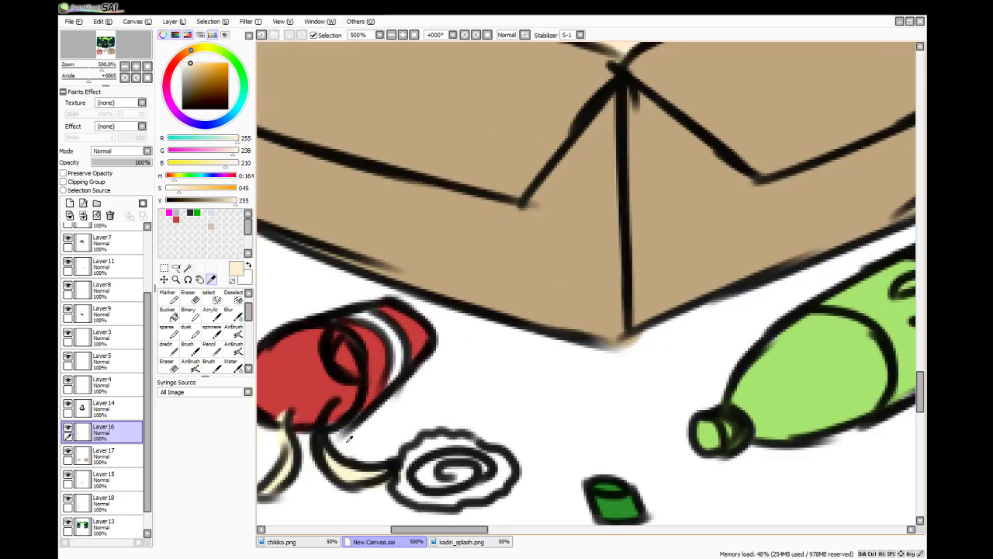
pyautogui.click(219, 349)
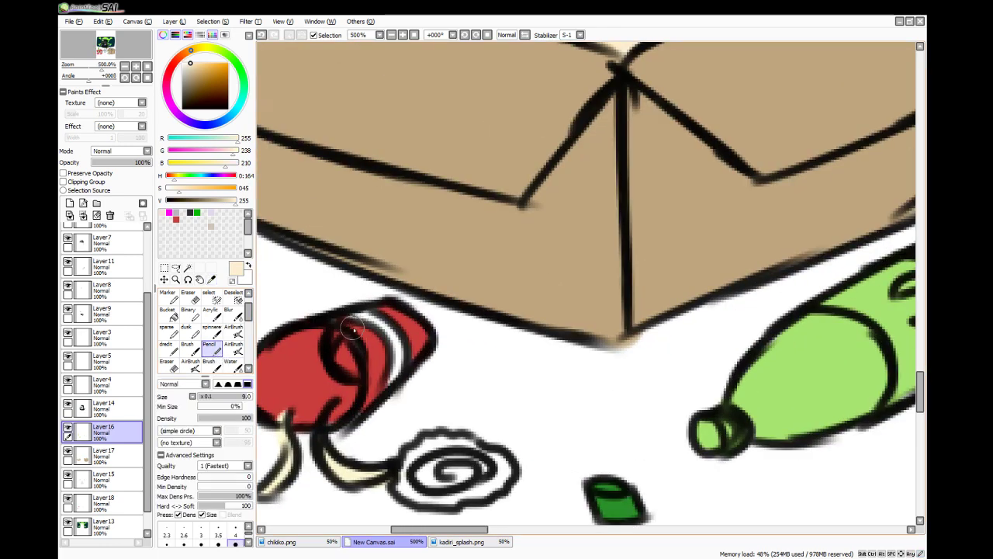
pyautogui.click(236, 533)
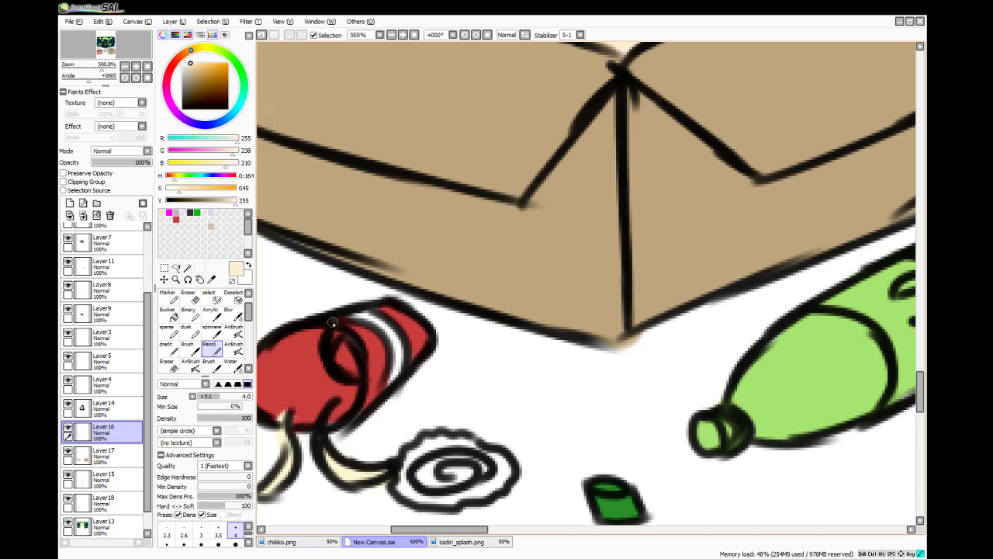
pyautogui.moveTo(361, 322)
pyautogui.mouseDown()
pyautogui.moveTo(394, 341)
pyautogui.moveTo(360, 310)
pyautogui.moveTo(392, 346)
pyautogui.moveTo(383, 328)
pyautogui.moveTo(394, 371)
pyautogui.mouseUp()
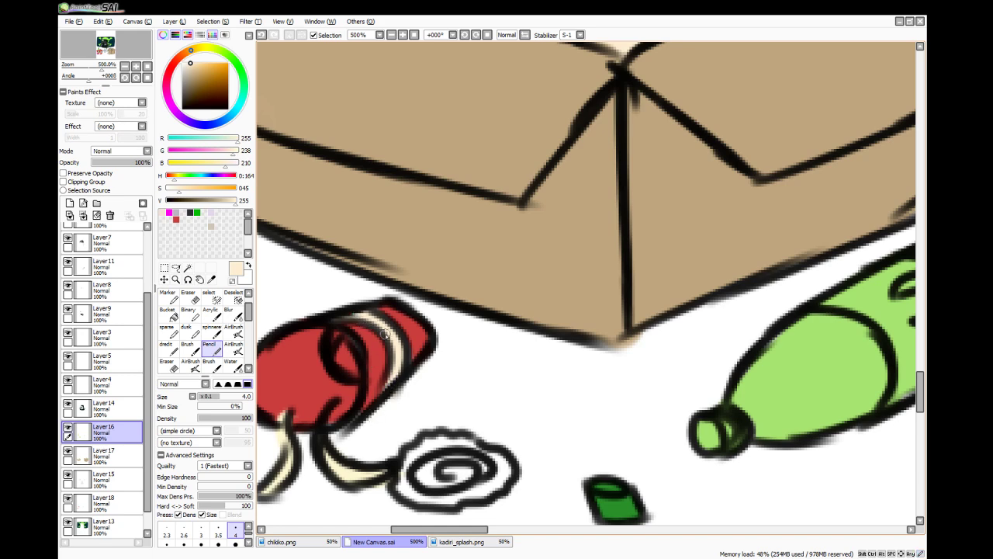
# - Mix a light pink (RGB 240, 184, 216) and fill the spiral slice at the end of the spilled noodles with it
pyautogui.moveTo(220, 151)
pyautogui.mouseDown()
pyautogui.moveTo(228, 138)
pyautogui.moveTo(241, 167)
pyautogui.moveTo(207, 159)
pyautogui.moveTo(235, 143)
pyautogui.moveTo(222, 168)
pyautogui.moveTo(215, 156)
pyautogui.moveTo(227, 164)
pyautogui.mouseUp()
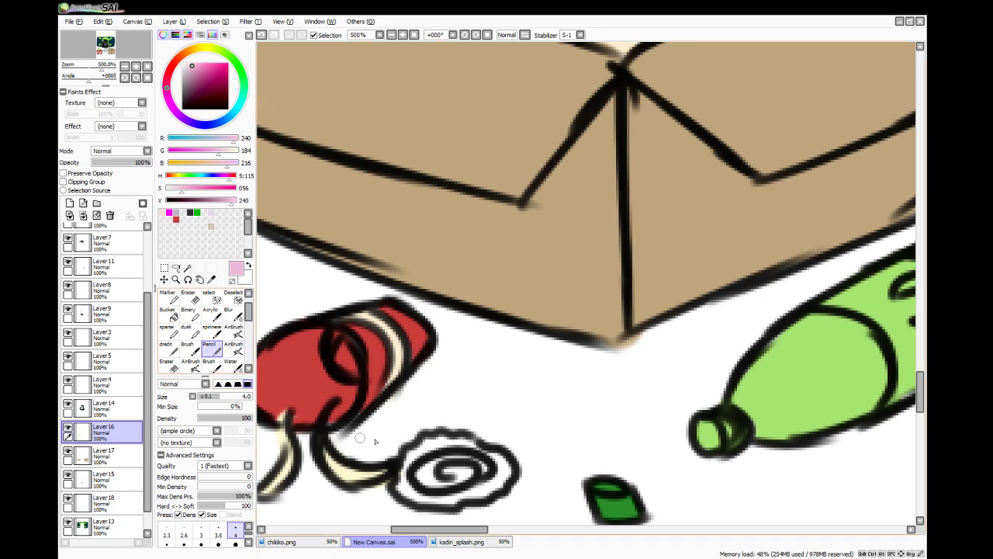
pyautogui.moveTo(427, 491)
pyautogui.mouseDown()
pyautogui.moveTo(457, 463)
pyautogui.moveTo(424, 470)
pyautogui.moveTo(477, 464)
pyautogui.moveTo(441, 480)
pyautogui.moveTo(463, 473)
pyautogui.moveTo(450, 469)
pyautogui.moveTo(467, 472)
pyautogui.moveTo(415, 460)
pyautogui.moveTo(490, 464)
pyautogui.moveTo(422, 452)
pyautogui.moveTo(442, 449)
pyautogui.moveTo(437, 440)
pyautogui.moveTo(495, 456)
pyautogui.moveTo(492, 487)
pyautogui.moveTo(479, 495)
pyautogui.moveTo(486, 486)
pyautogui.moveTo(451, 476)
pyautogui.moveTo(464, 486)
pyautogui.moveTo(428, 496)
pyautogui.moveTo(445, 485)
pyautogui.moveTo(437, 471)
pyautogui.moveTo(460, 467)
pyautogui.moveTo(406, 492)
pyautogui.mouseUp()
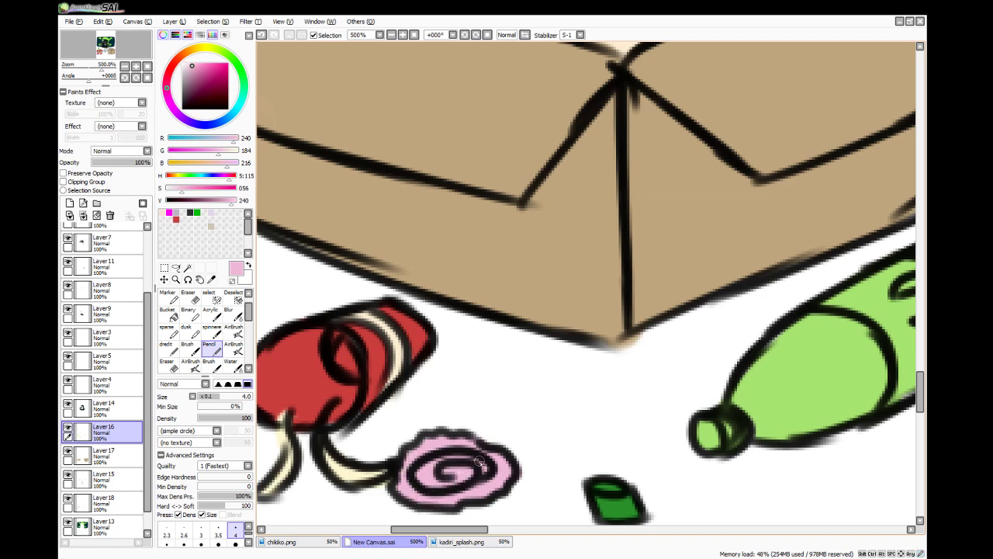
# - Erase the uncoloured crumpled piece and roll lying beside the right box from the line art on Layer1, using the size 20 Eraser
pyautogui.press('Home')
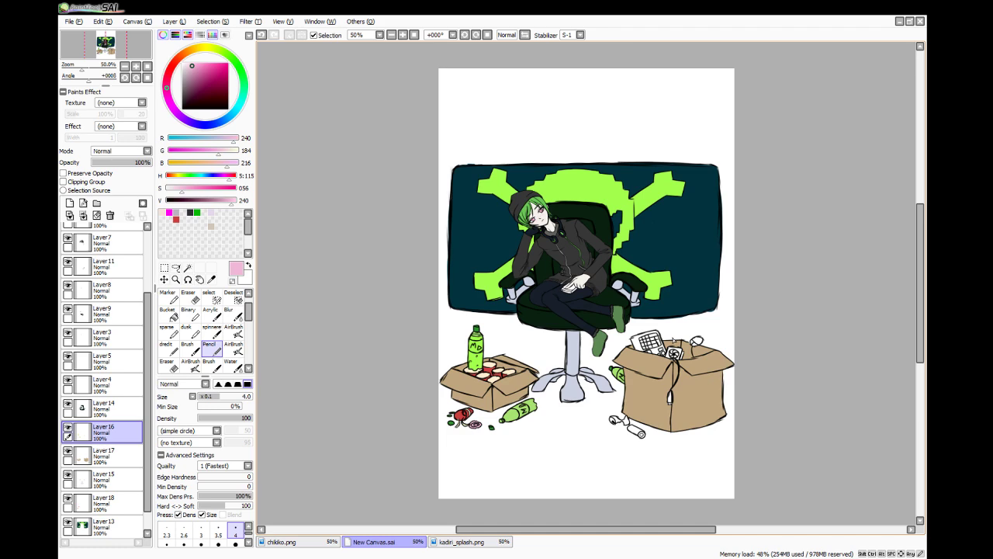
pyautogui.click(188, 313)
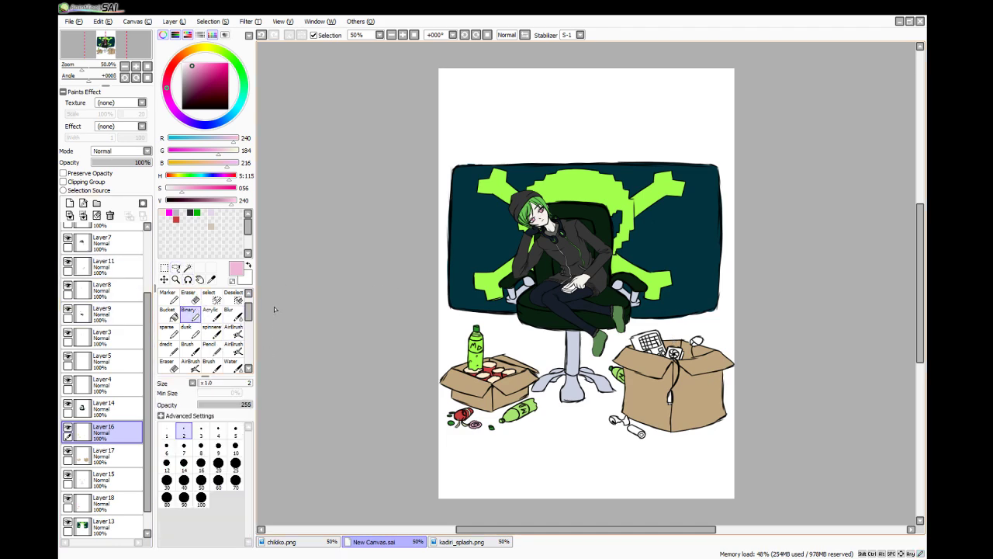
pyautogui.scroll(3, 688, 426)
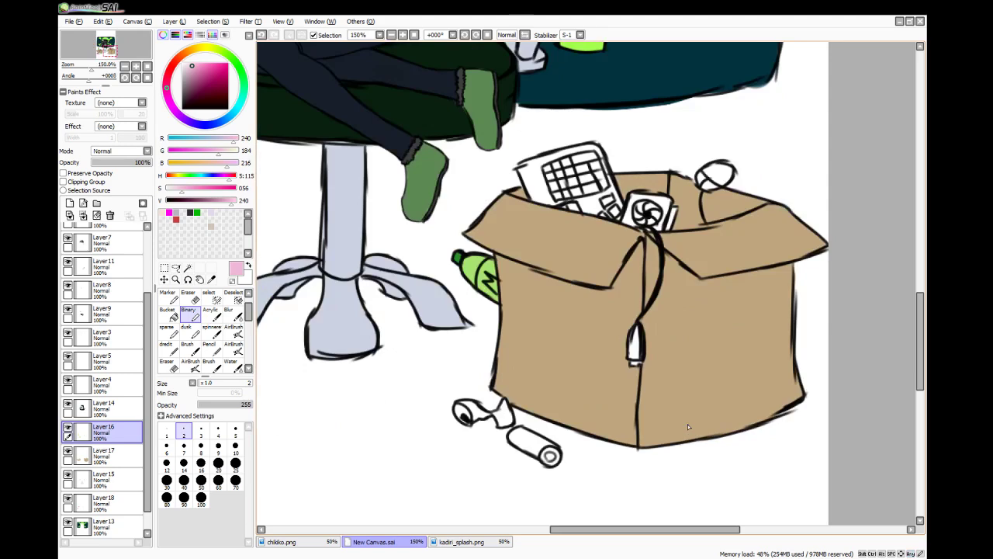
pyautogui.click(104, 242)
pyautogui.click(147, 227)
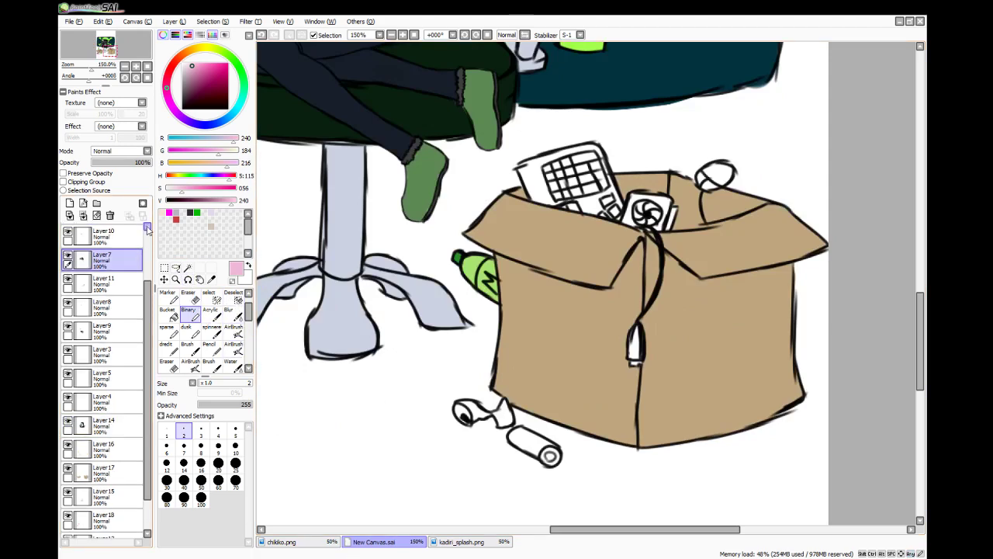
pyautogui.scroll(3, 116, 232)
pyautogui.click(102, 233)
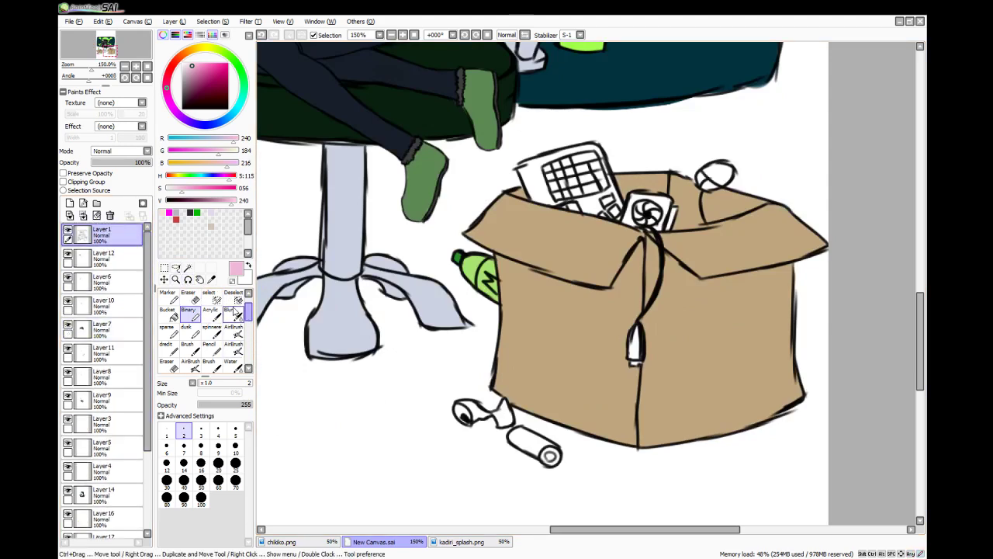
pyautogui.click(188, 298)
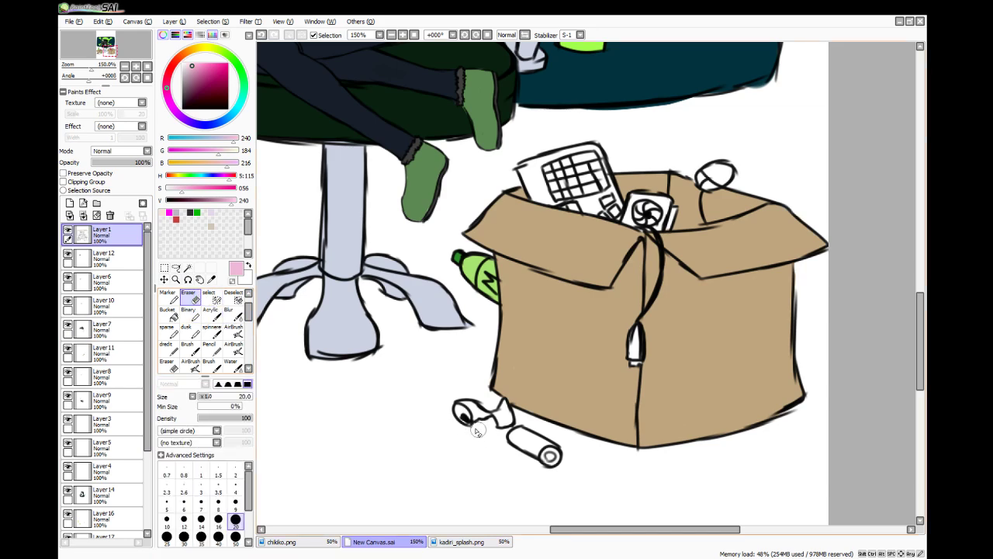
pyautogui.moveTo(477, 432)
pyautogui.mouseDown()
pyautogui.moveTo(508, 440)
pyautogui.moveTo(451, 406)
pyautogui.moveTo(566, 475)
pyautogui.moveTo(443, 402)
pyautogui.moveTo(580, 466)
pyautogui.moveTo(475, 407)
pyautogui.moveTo(554, 439)
pyautogui.moveTo(479, 398)
pyautogui.moveTo(528, 445)
pyautogui.mouseUp()
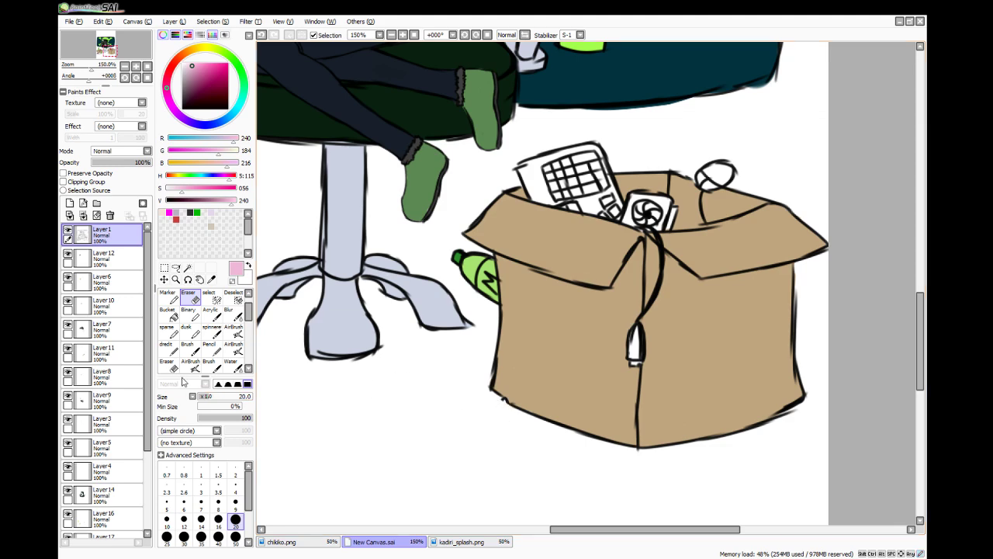
# - Repair the erased bottom corner outline of the right box in black with the size 4 Water brush
pyautogui.click(230, 364)
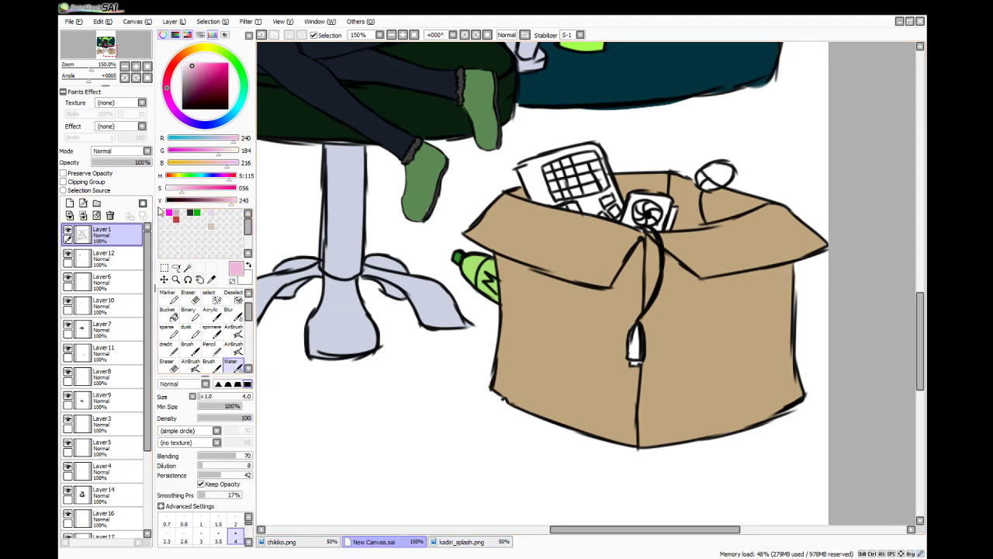
pyautogui.click(190, 211)
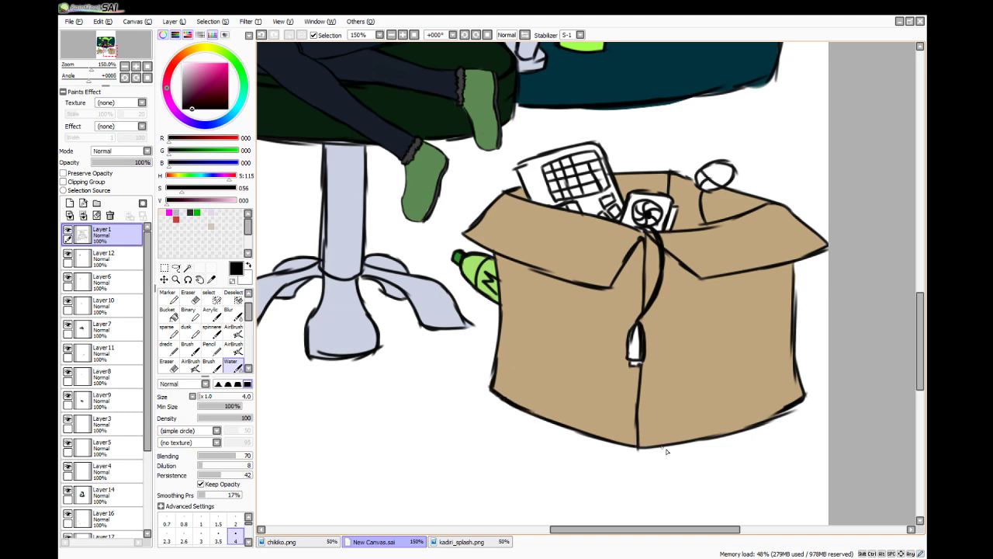
pyautogui.scroll(-3, 668, 452)
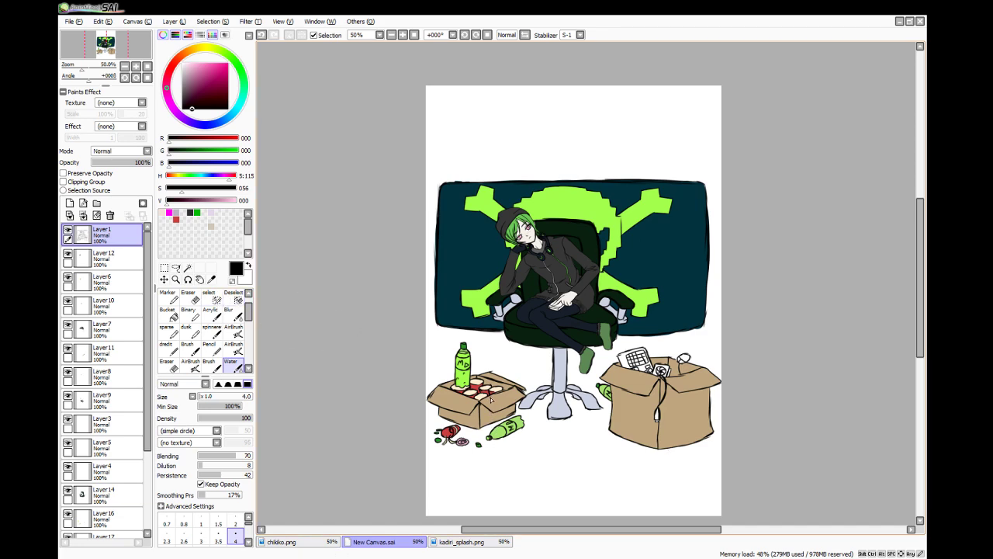
# - Fill the keyboard sticking out of the right box with dark grey (RGB 46, 46, 52) on Layer14, using the size 20 Brush
pyautogui.moveTo(920, 222); pyautogui.dragTo(921, 228)
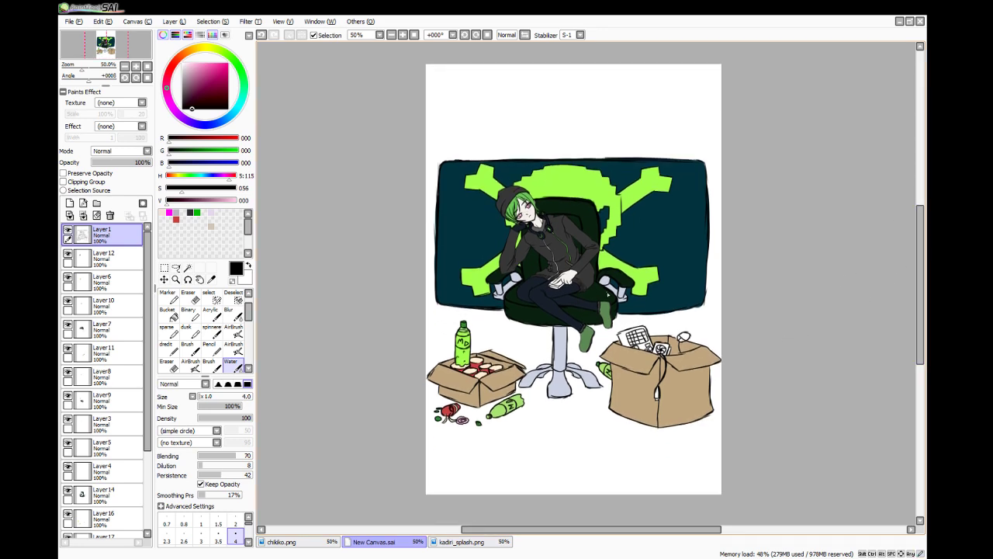
pyautogui.scroll(3, 608, 293)
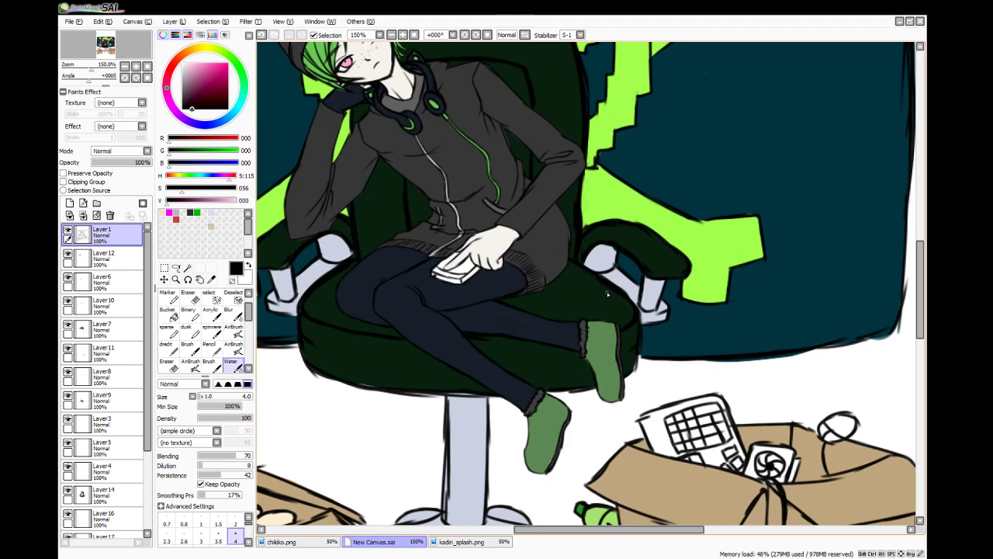
pyautogui.moveTo(921, 280); pyautogui.dragTo(921, 313)
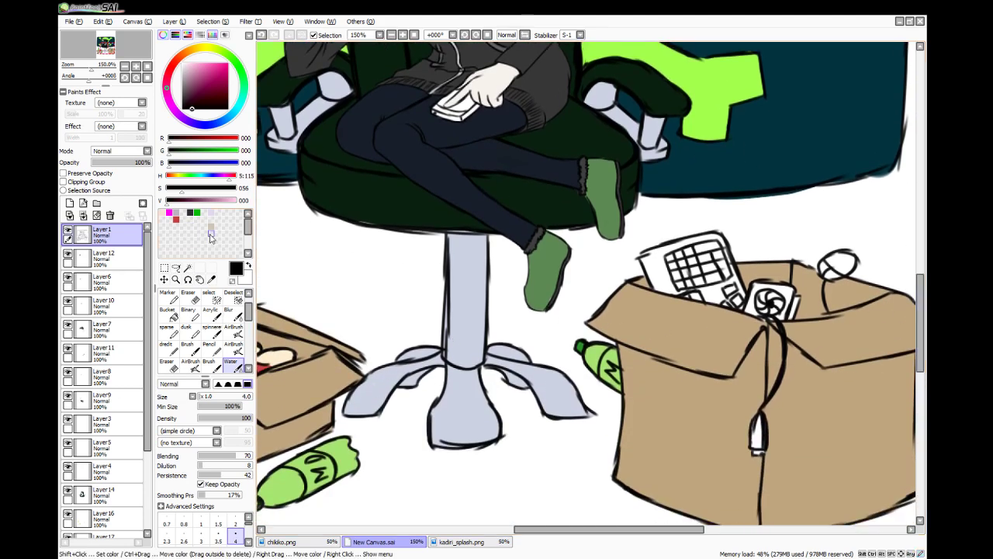
pyautogui.click(191, 211)
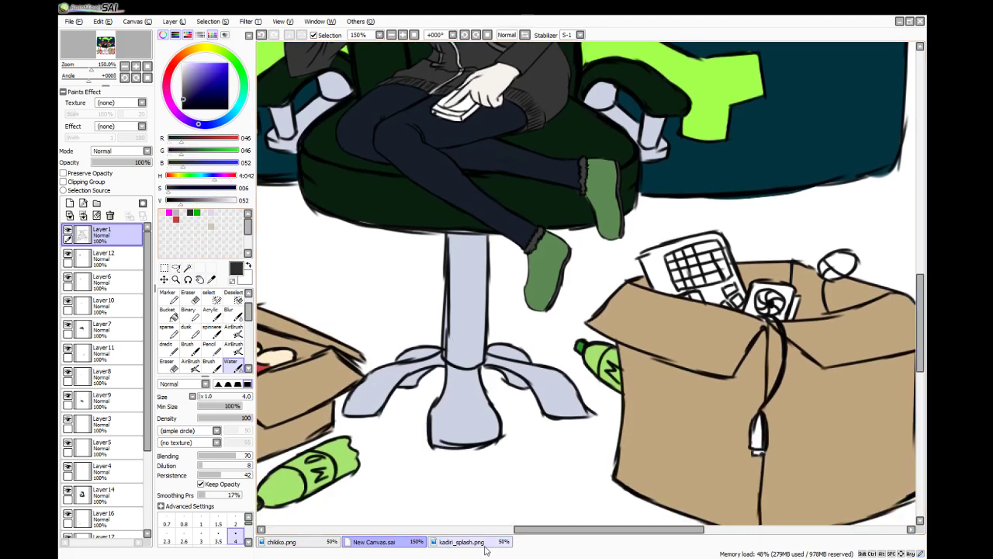
pyautogui.moveTo(534, 531); pyautogui.dragTo(567, 531)
pyautogui.moveTo(149, 400); pyautogui.dragTo(151, 481)
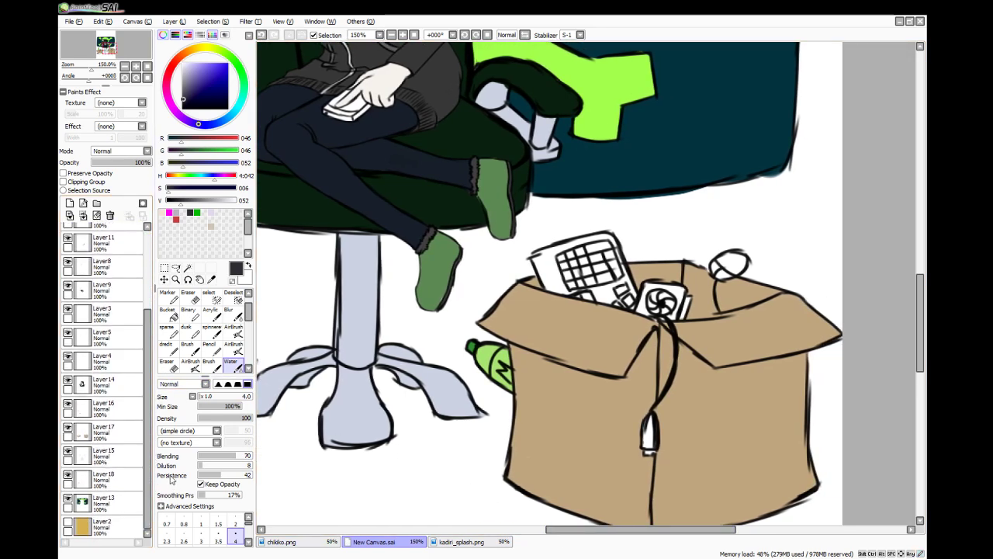
pyautogui.click(124, 414)
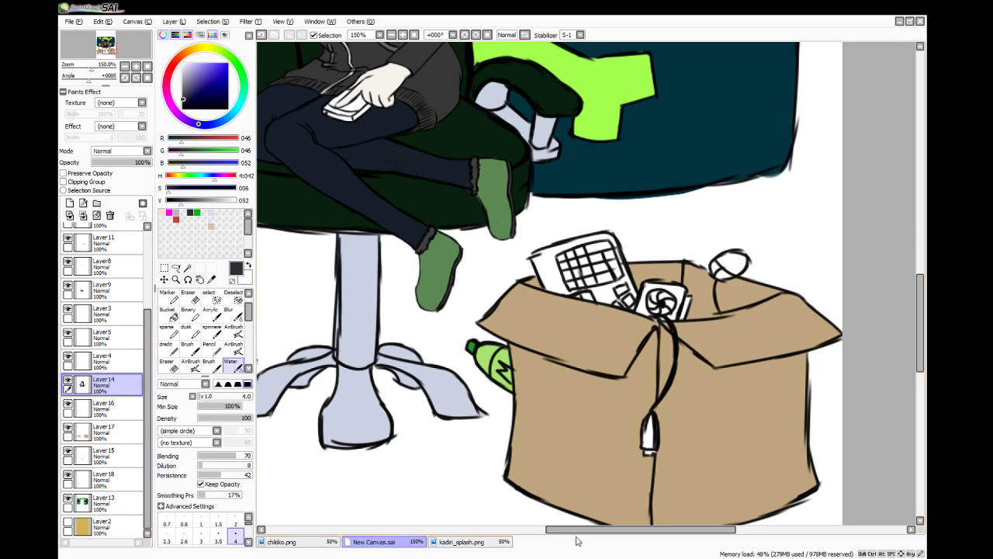
pyautogui.moveTo(574, 531); pyautogui.dragTo(600, 532)
pyautogui.scroll(4, 456, 299)
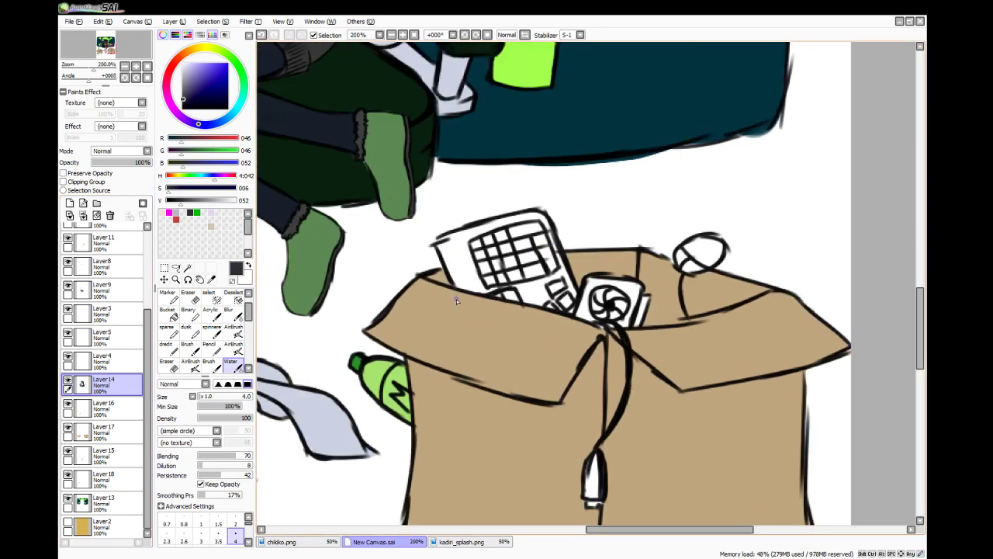
pyautogui.moveTo(427, 190)
pyautogui.mouseDown()
pyautogui.moveTo(448, 243)
pyautogui.moveTo(440, 202)
pyautogui.moveTo(458, 195)
pyautogui.moveTo(435, 188)
pyautogui.moveTo(487, 184)
pyautogui.moveTo(522, 160)
pyautogui.moveTo(484, 177)
pyautogui.moveTo(609, 142)
pyautogui.moveTo(635, 184)
pyautogui.moveTo(619, 145)
pyautogui.moveTo(666, 268)
pyautogui.moveTo(626, 198)
pyautogui.moveTo(665, 255)
pyautogui.moveTo(633, 186)
pyautogui.moveTo(681, 313)
pyautogui.moveTo(436, 265)
pyautogui.moveTo(467, 256)
pyautogui.moveTo(448, 225)
pyautogui.moveTo(482, 260)
pyautogui.moveTo(460, 252)
pyautogui.moveTo(501, 270)
pyautogui.moveTo(467, 260)
pyautogui.moveTo(583, 286)
pyautogui.moveTo(519, 264)
pyautogui.moveTo(601, 277)
pyautogui.moveTo(464, 219)
pyautogui.moveTo(547, 259)
pyautogui.moveTo(574, 188)
pyautogui.moveTo(613, 261)
pyautogui.mouseUp()
pyautogui.click(191, 349)
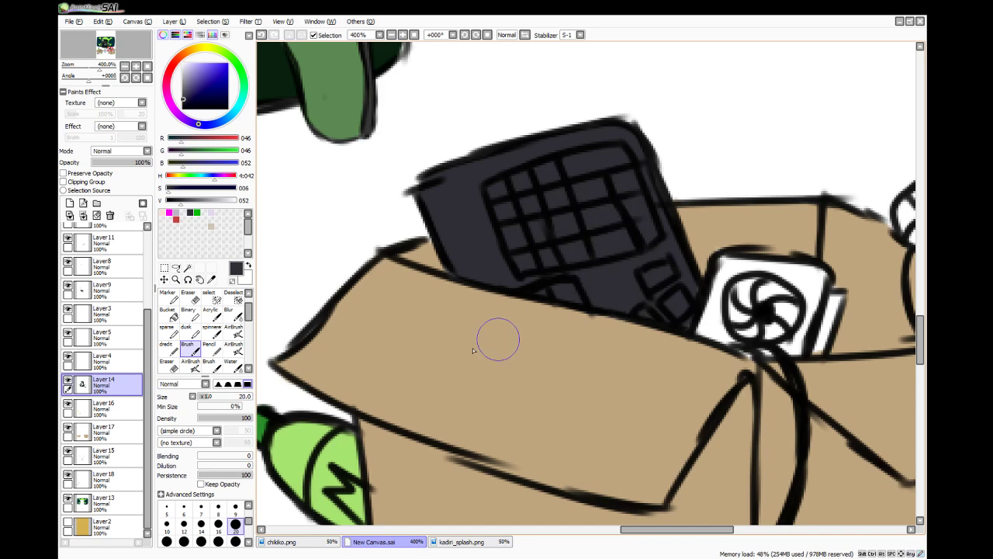
# - Fill the fan's blades with the dark grey and the strip behind the fan with green (RGB 87, 186, 87)
pyautogui.moveTo(645, 529); pyautogui.dragTo(699, 528)
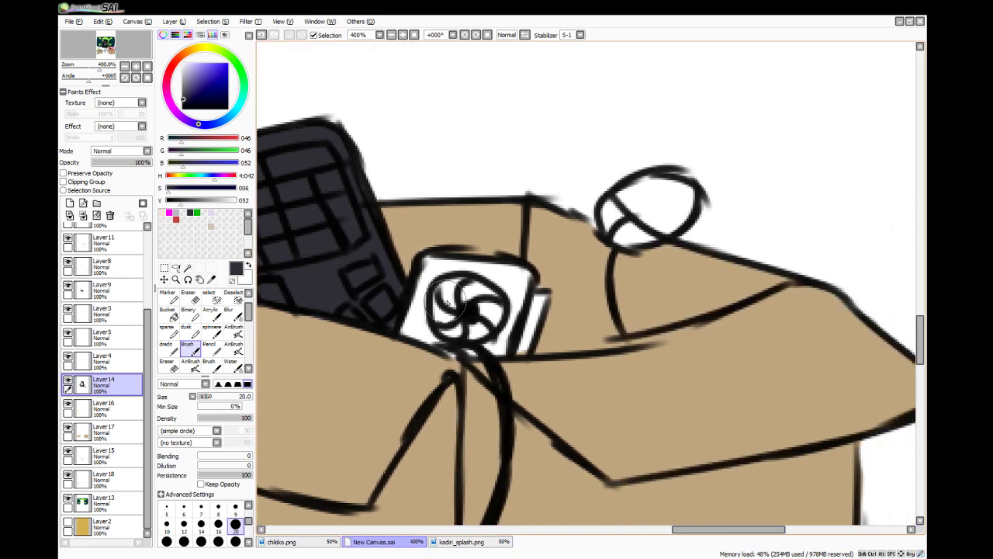
pyautogui.moveTo(466, 308)
pyautogui.mouseDown()
pyautogui.moveTo(487, 305)
pyautogui.moveTo(480, 318)
pyautogui.mouseUp()
pyautogui.click(197, 212)
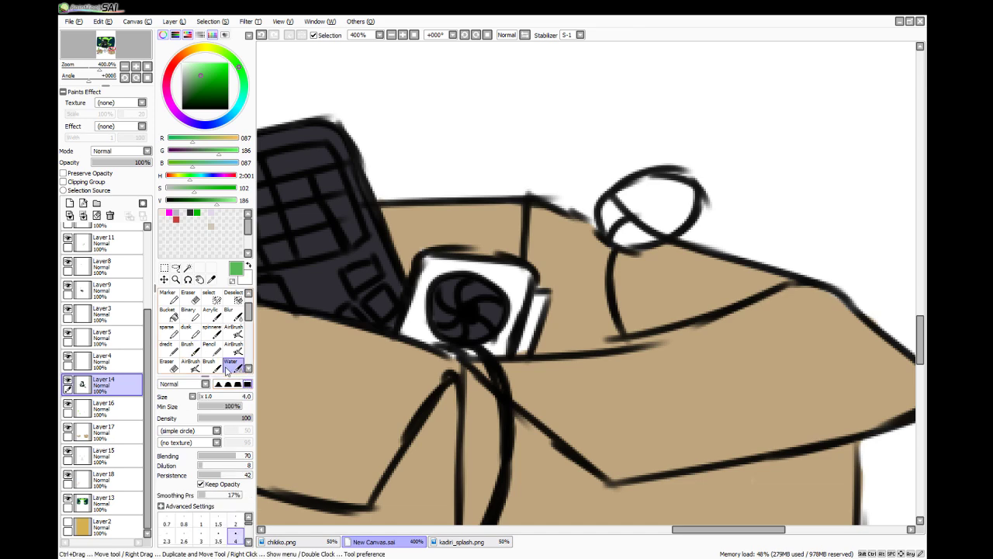
pyautogui.click(209, 346)
pyautogui.moveTo(540, 295)
pyautogui.mouseDown()
pyautogui.moveTo(518, 349)
pyautogui.moveTo(545, 295)
pyautogui.moveTo(543, 309)
pyautogui.mouseUp()
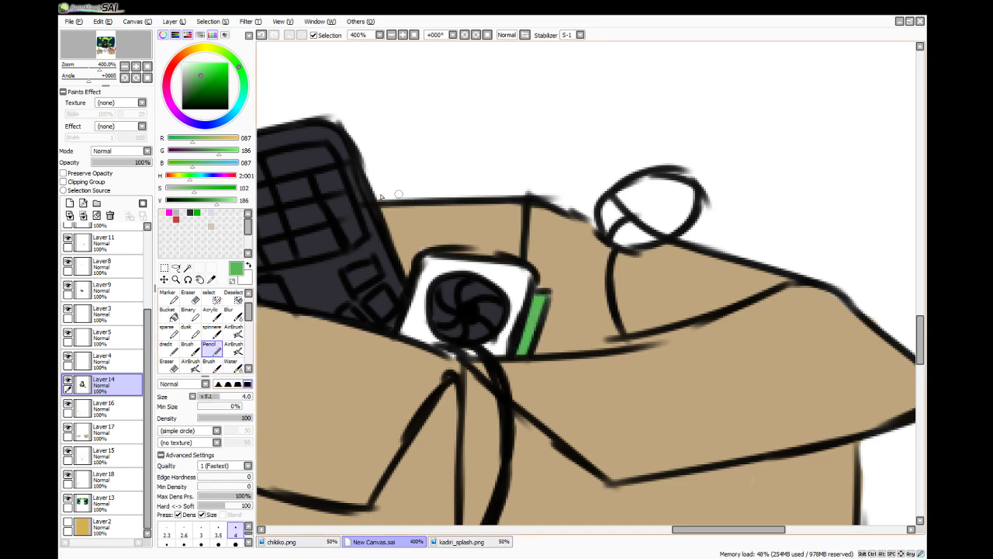
# - Mix an off-white (RGB 255, 248, 238) and fill the fan's casing with the size 4 Pencil, showing the ochre Layer2 to reveal gaps
pyautogui.click(211, 279)
pyautogui.click(421, 305)
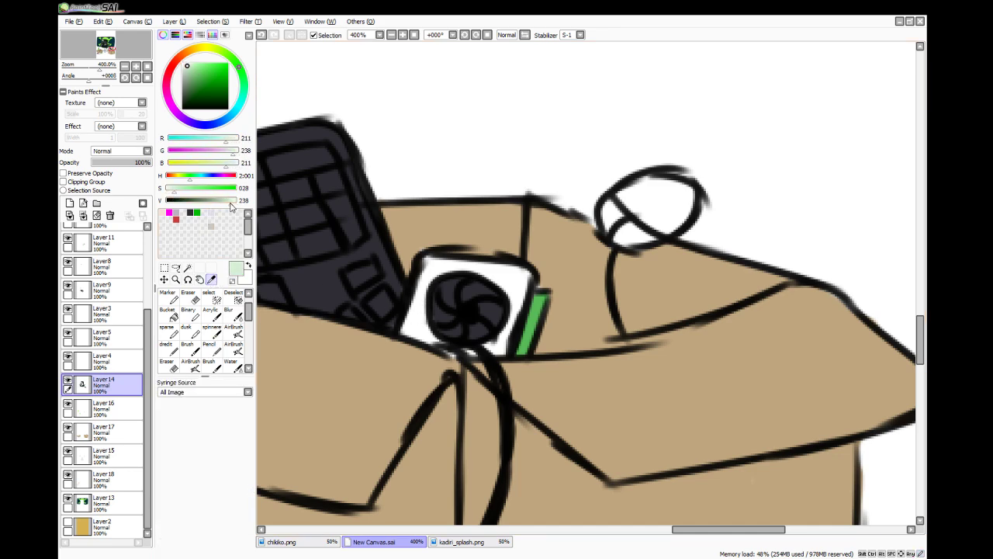
pyautogui.moveTo(228, 141); pyautogui.dragTo(242, 142)
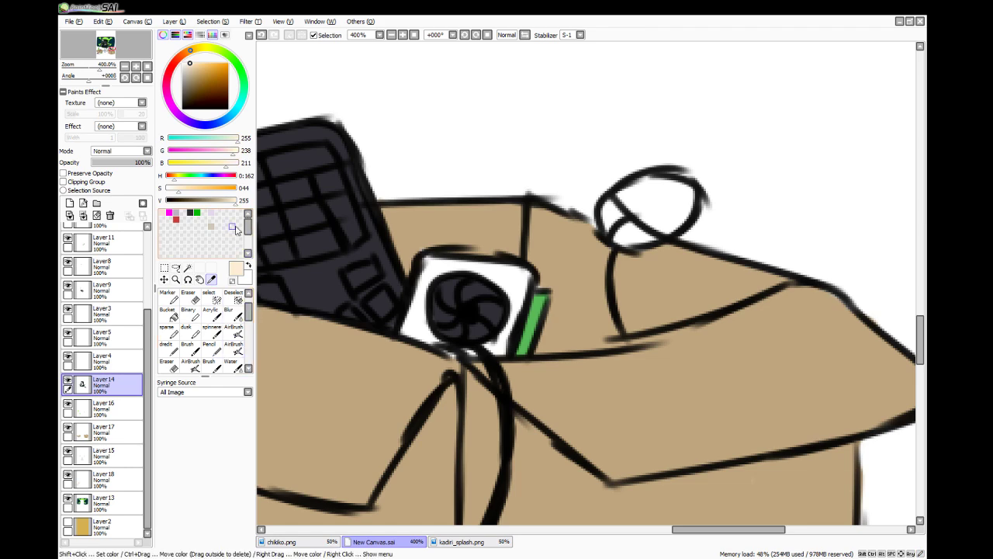
pyautogui.click(237, 157)
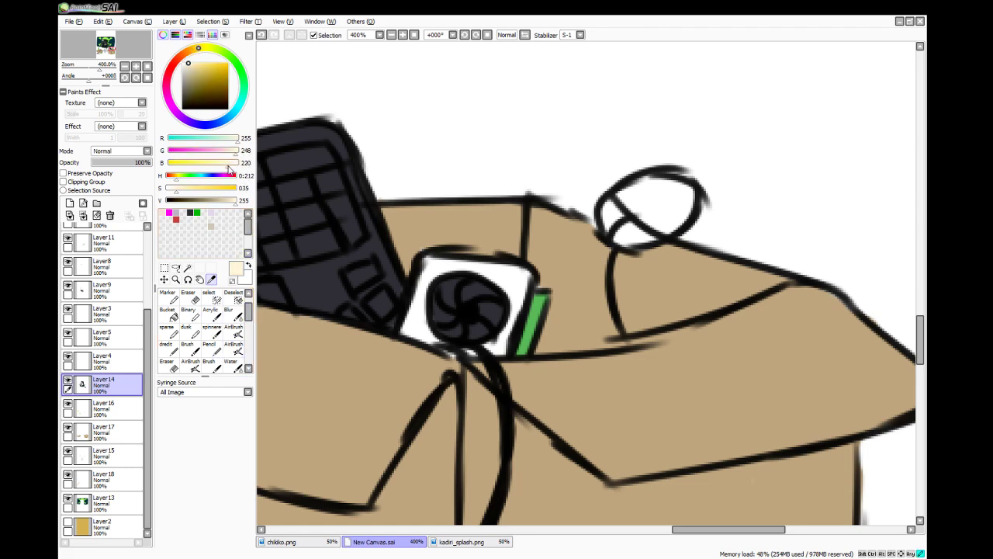
pyautogui.moveTo(225, 163); pyautogui.dragTo(232, 164)
pyautogui.click(205, 353)
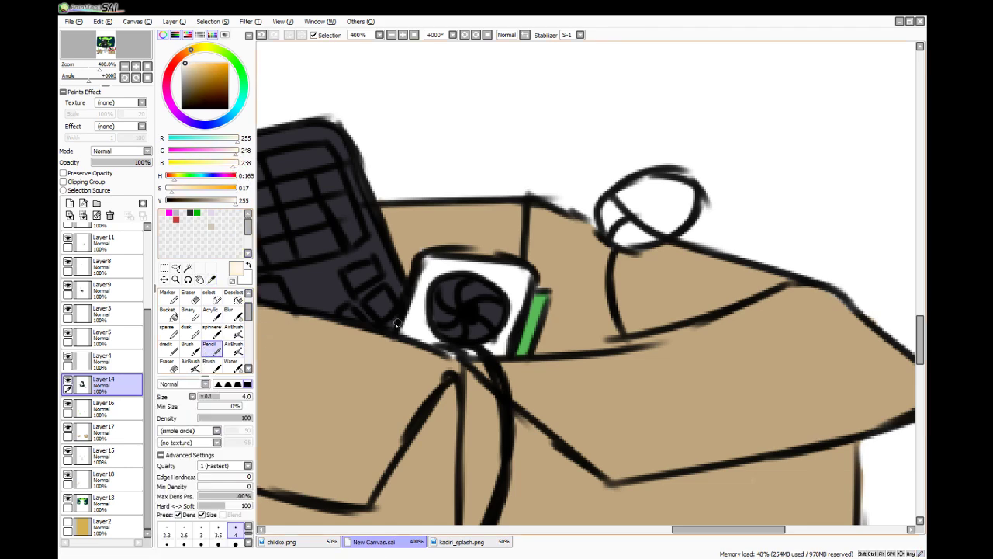
pyautogui.moveTo(412, 317)
pyautogui.mouseDown()
pyautogui.moveTo(428, 335)
pyautogui.moveTo(415, 322)
pyautogui.mouseUp()
pyautogui.click(68, 525)
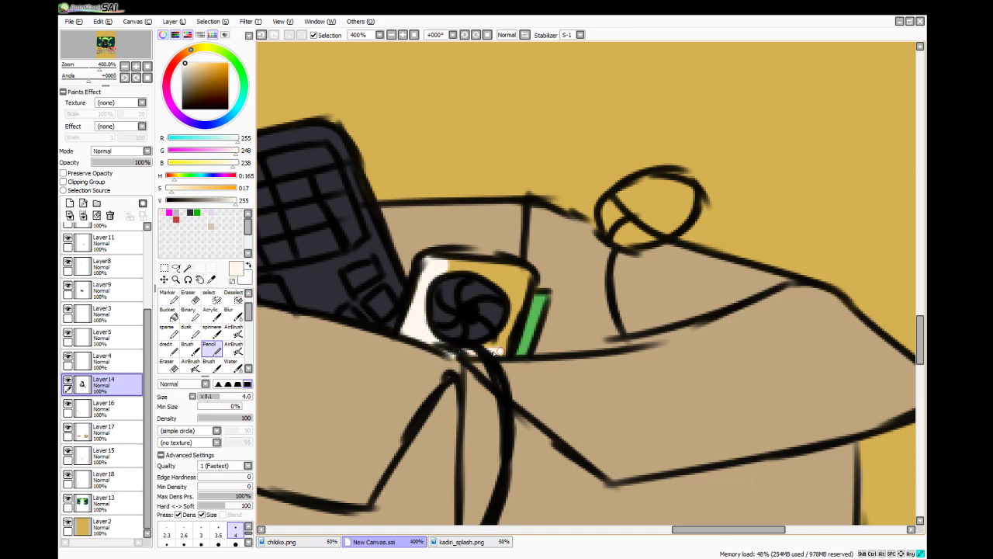
pyautogui.moveTo(514, 312)
pyautogui.mouseDown()
pyautogui.moveTo(526, 271)
pyautogui.moveTo(516, 294)
pyautogui.moveTo(505, 282)
pyautogui.moveTo(517, 284)
pyautogui.moveTo(523, 272)
pyautogui.moveTo(447, 260)
pyautogui.moveTo(515, 275)
pyautogui.moveTo(486, 271)
pyautogui.moveTo(504, 291)
pyautogui.moveTo(444, 267)
pyautogui.mouseUp()
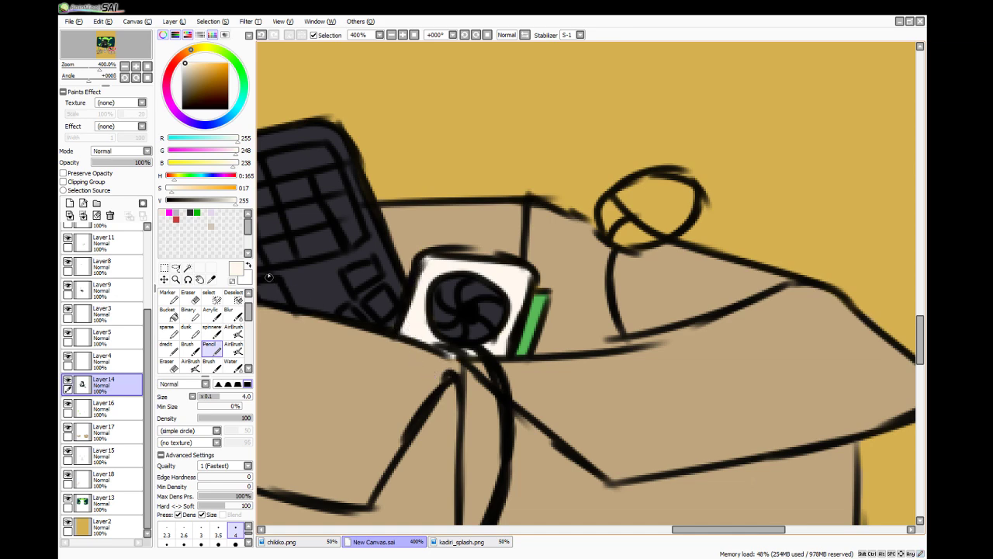
# - Fill the computer mouse hanging over the edge of the right box with the dark grey, using the size 20 Brush
pyautogui.click(211, 278)
pyautogui.click(190, 213)
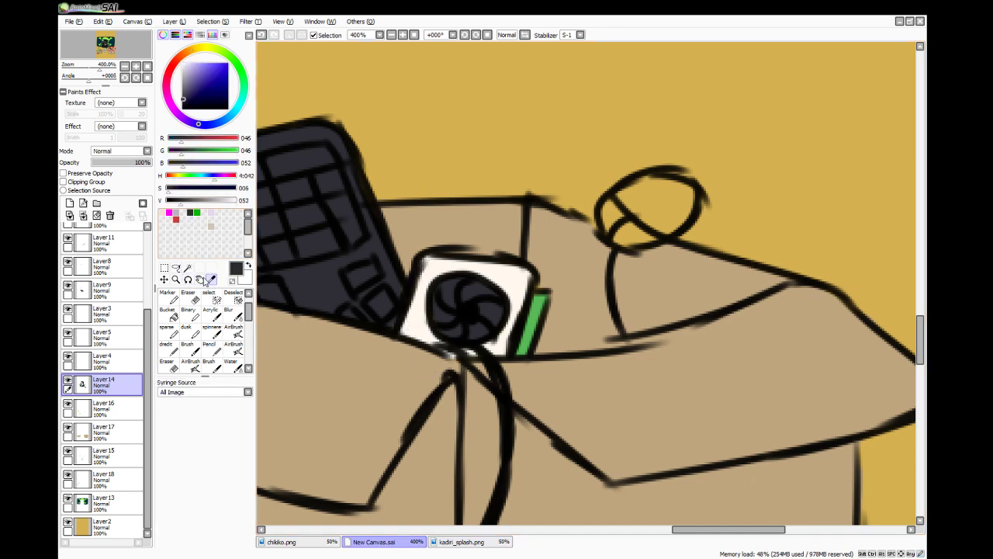
pyautogui.click(211, 351)
pyautogui.click(193, 351)
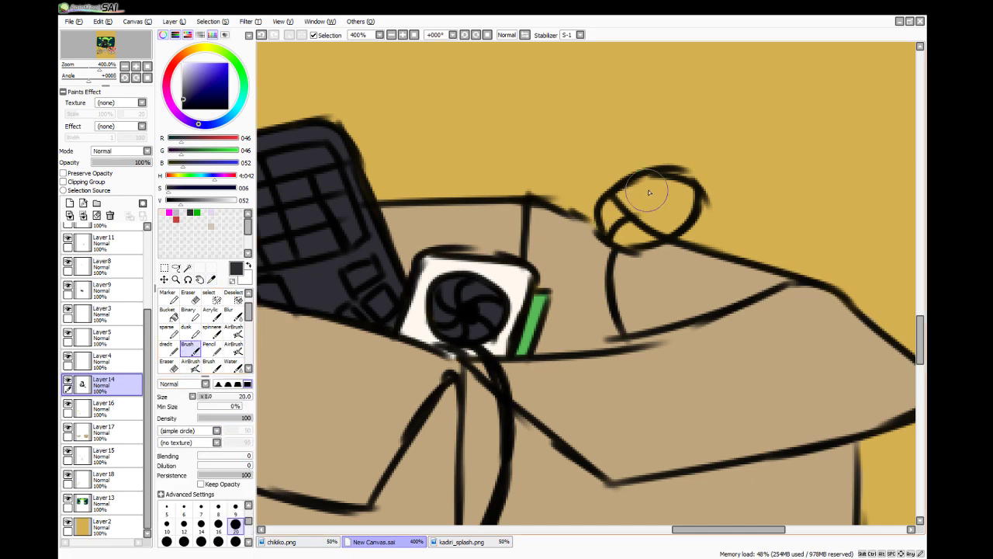
pyautogui.moveTo(627, 223)
pyautogui.mouseDown()
pyautogui.moveTo(654, 222)
pyautogui.moveTo(618, 234)
pyautogui.moveTo(637, 227)
pyautogui.moveTo(631, 219)
pyautogui.moveTo(666, 193)
pyautogui.mouseUp()
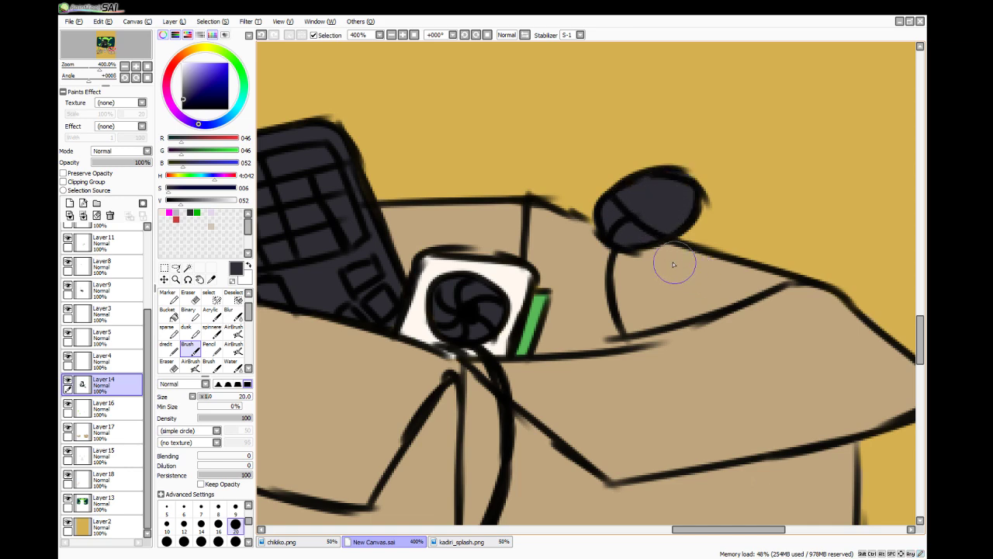
pyautogui.press('Home')
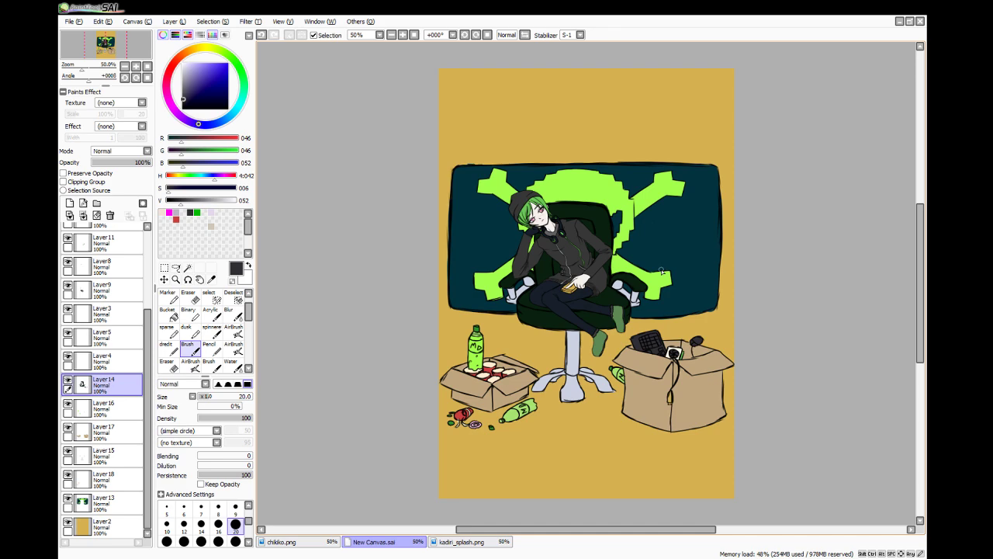
# - Fill the body of the cable plug hanging down the front of the right box with the dark grey
pyautogui.scroll(2, 648, 426)
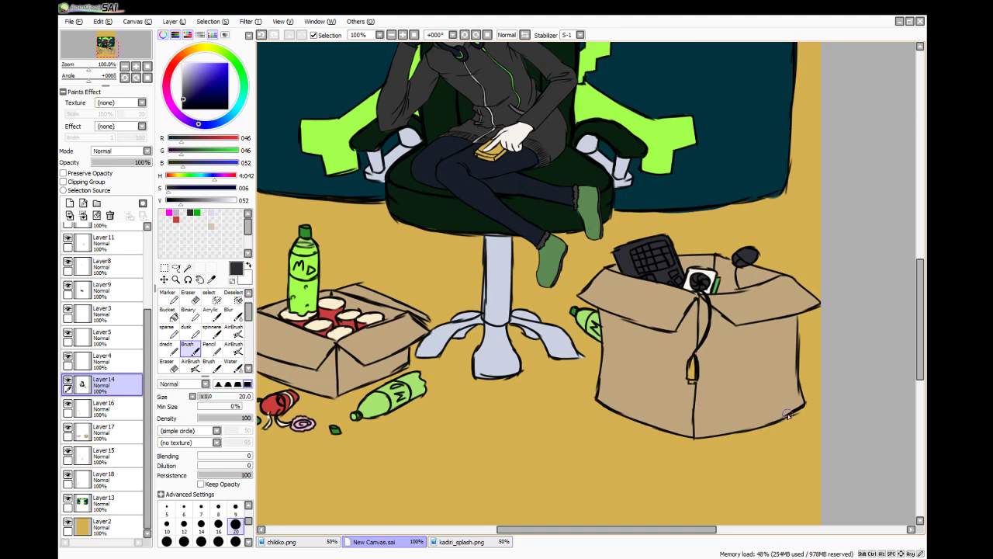
pyautogui.scroll(3, 788, 417)
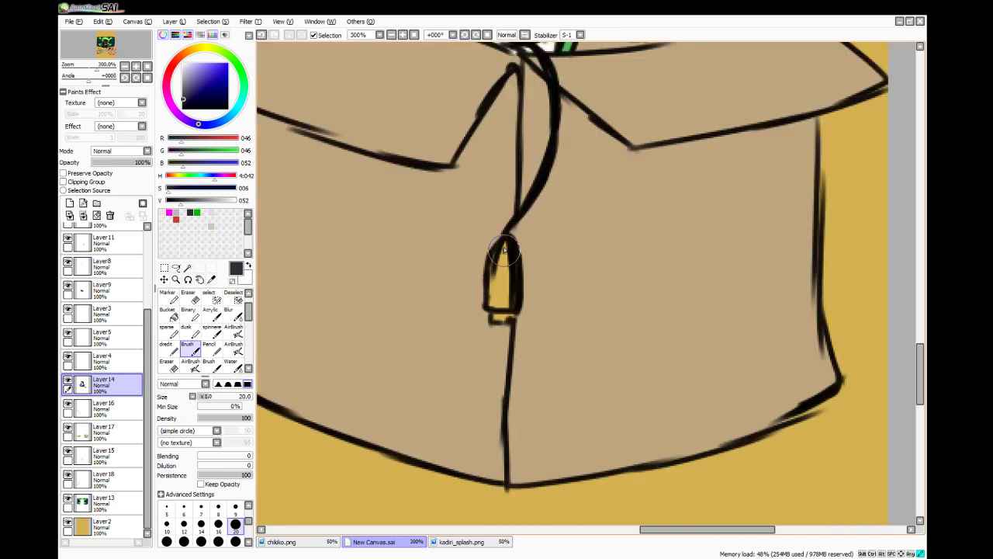
pyautogui.moveTo(504, 248)
pyautogui.mouseDown()
pyautogui.moveTo(498, 302)
pyautogui.moveTo(508, 308)
pyautogui.mouseUp()
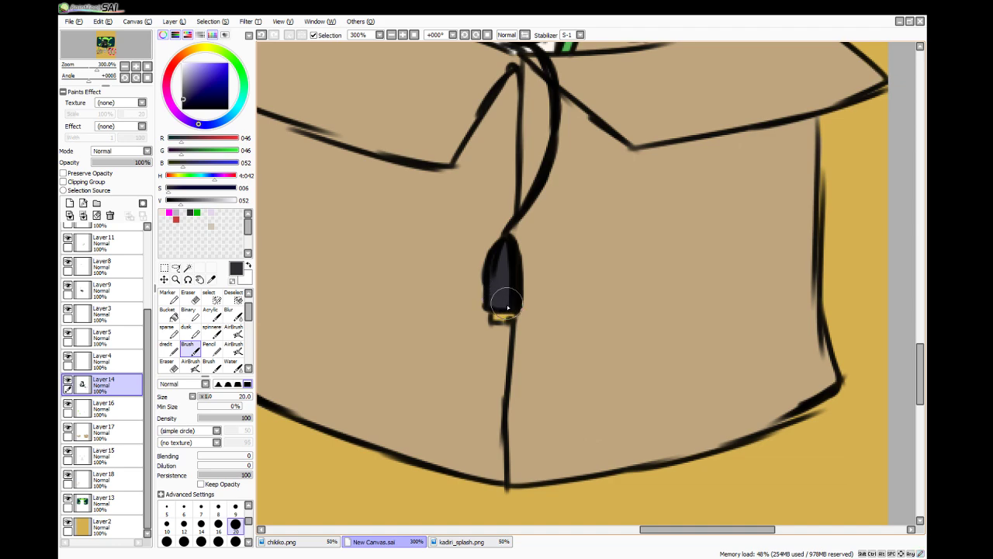
# - Mix a light grey (RGB 204, 204, 210) and fill the plug's metal tip with it, using the size 4 Pencil
pyautogui.click(211, 278)
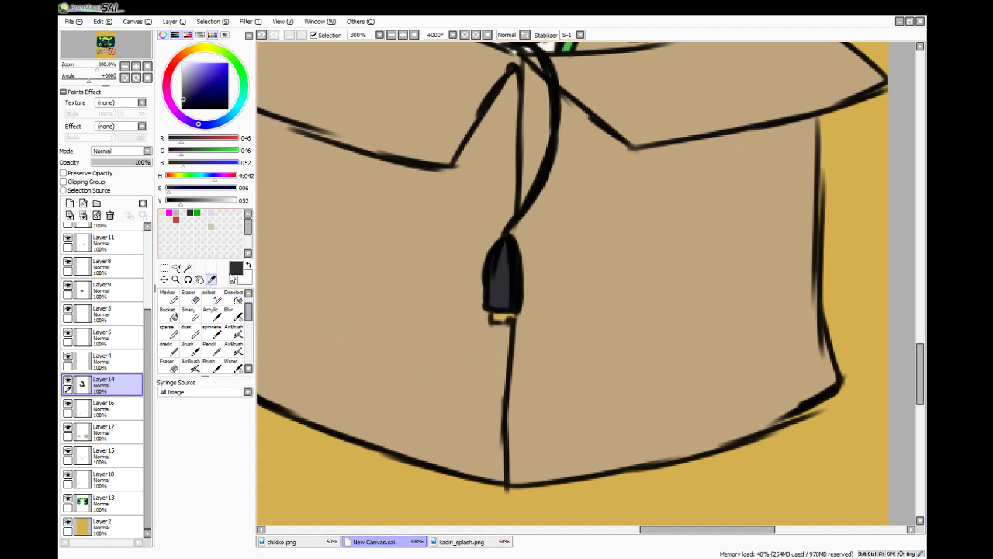
pyautogui.click(218, 202)
pyautogui.click(223, 203)
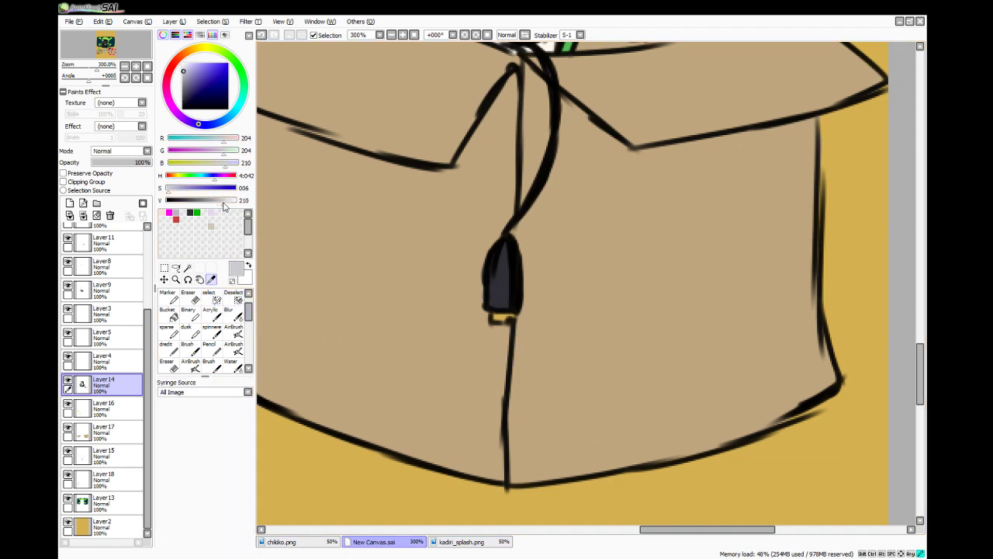
pyautogui.click(209, 347)
pyautogui.moveTo(492, 317); pyautogui.dragTo(509, 320)
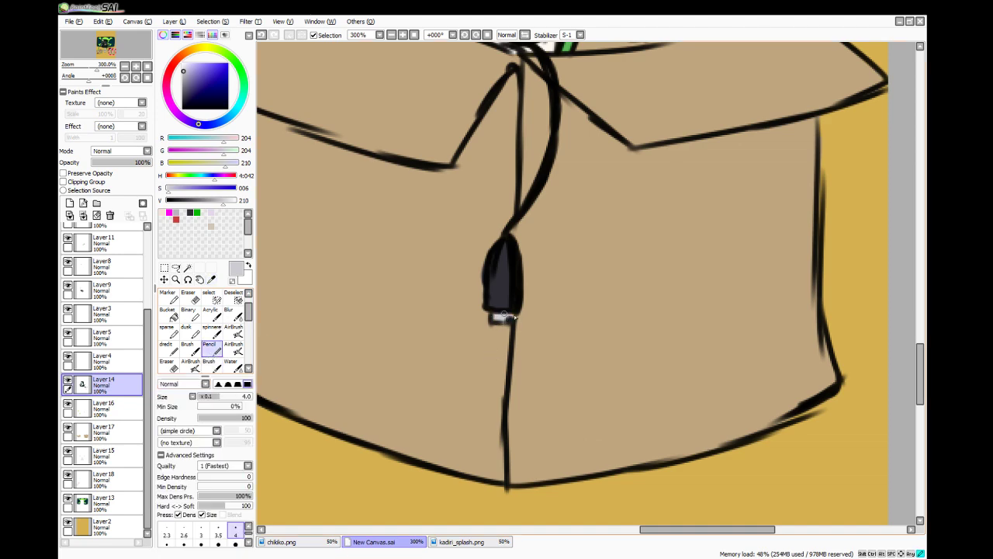
pyautogui.scroll(-5, 525, 335)
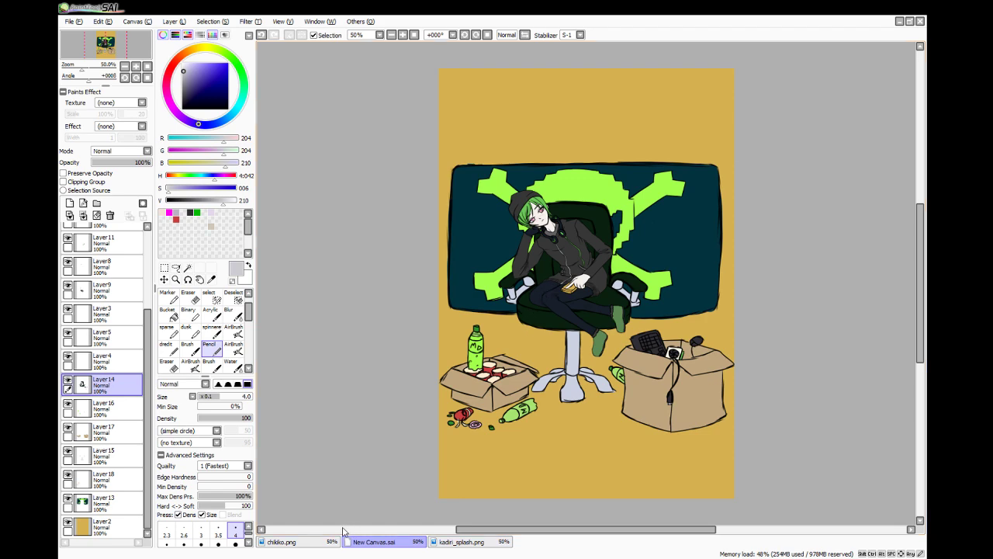
pyautogui.hotkey('alt', 'Tab')
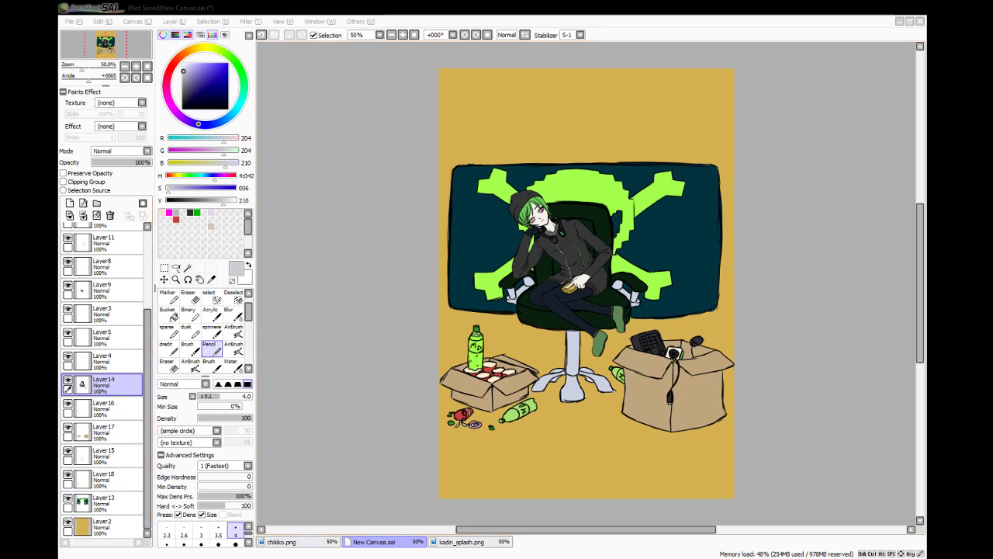